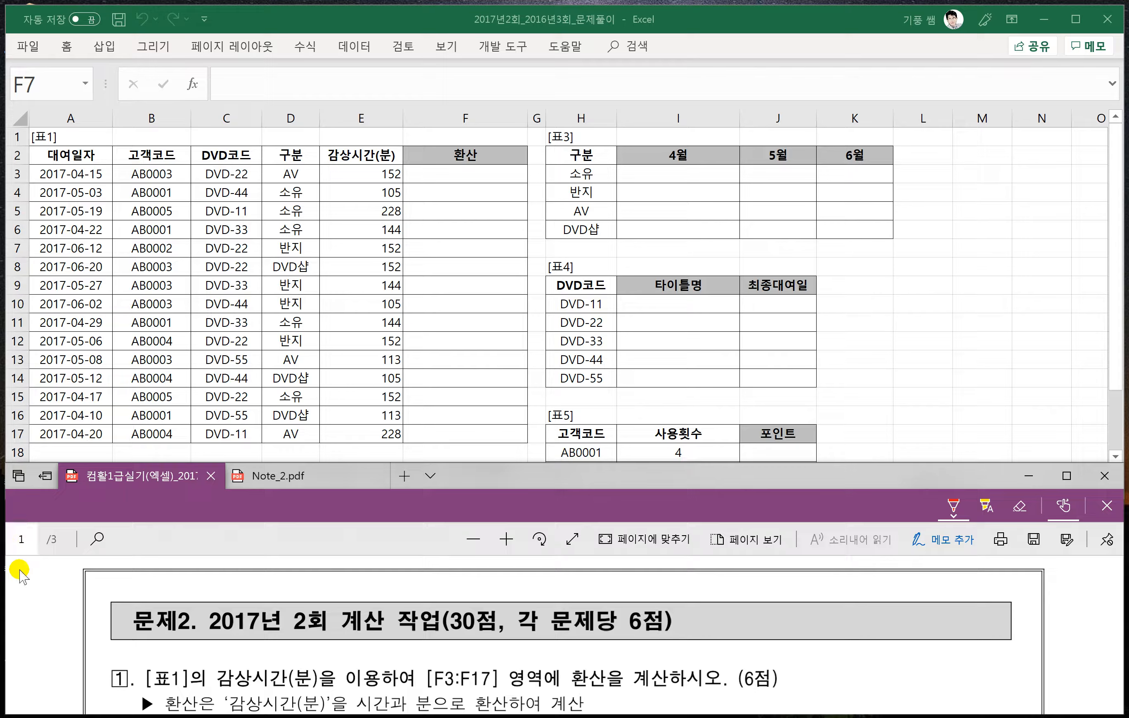
- Outline the words 감상시간(분) and 환산 in red ink in the exam PDF's question 1
scroll(161, 640, down, 2)
scroll(161, 641, down, 1)
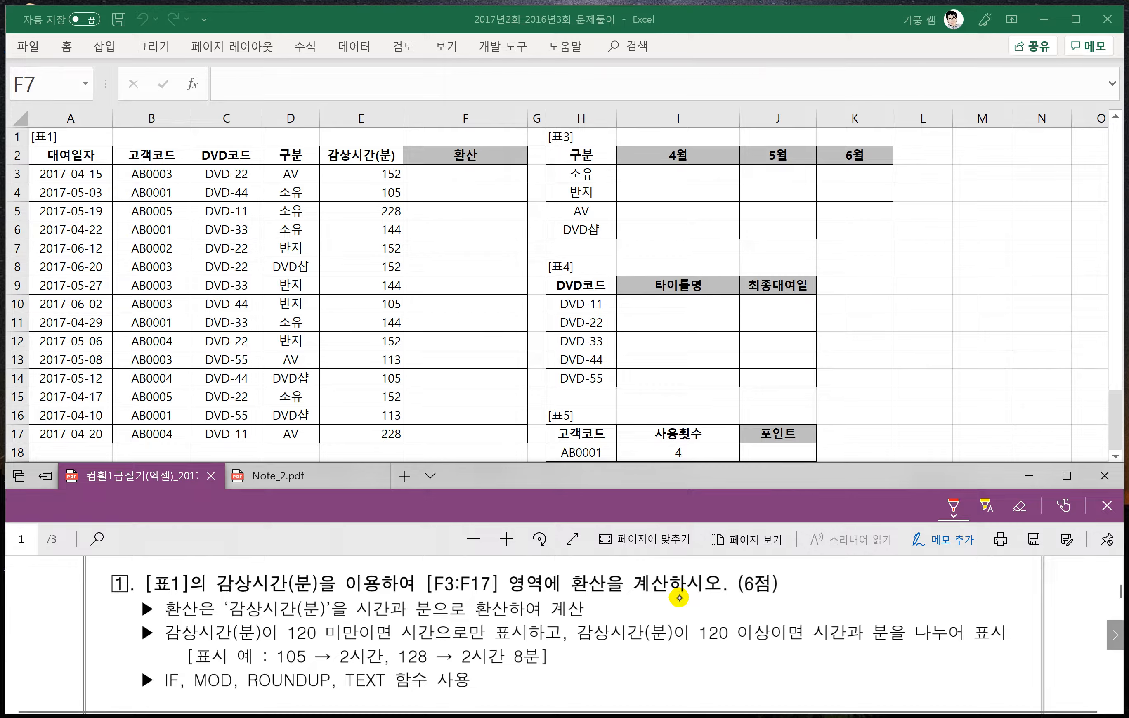
mouse_move(211, 569)
mouse_down()
mouse_move(247, 599)
mouse_move(319, 575)
mouse_move(212, 568)
mouse_up()
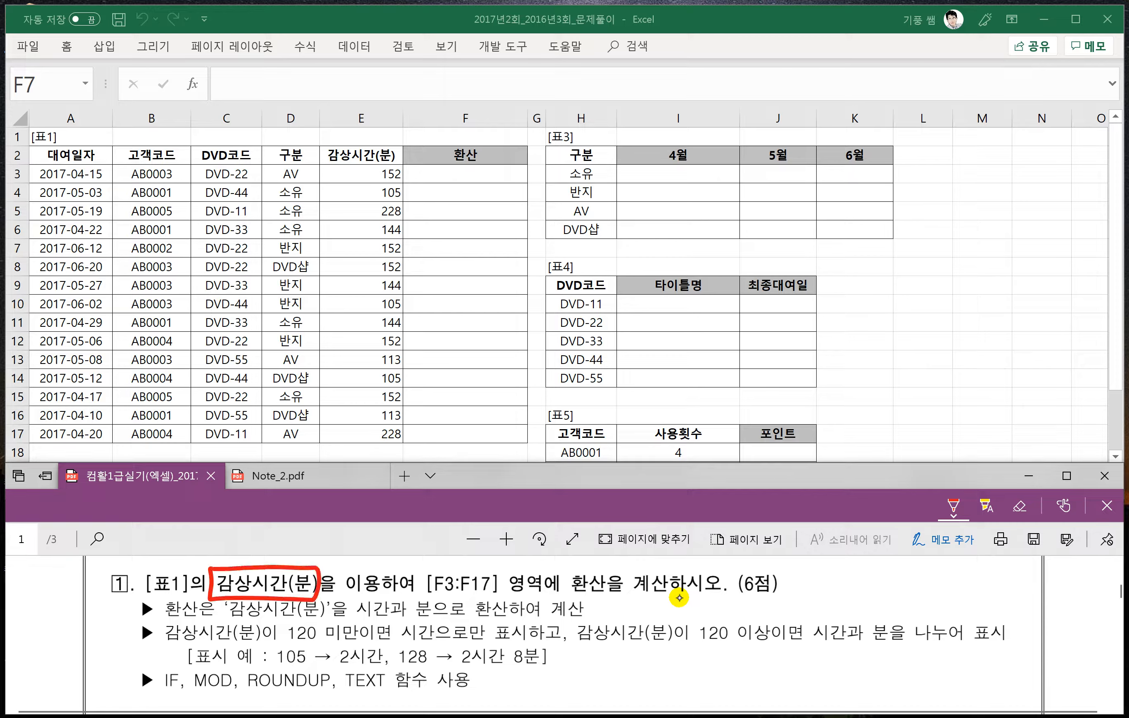
mouse_move(563, 572)
mouse_down()
mouse_move(597, 596)
mouse_move(565, 568)
mouse_move(561, 584)
mouse_up()
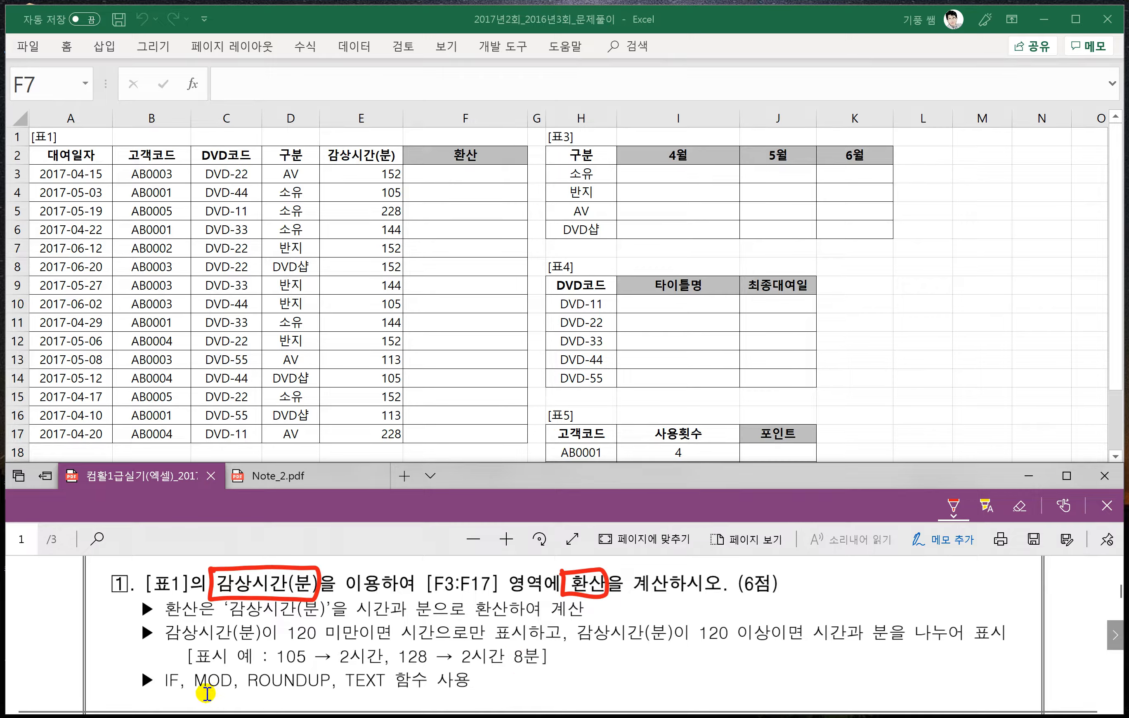
- Handwrite the syntax =if(조건,참,거짓) in red ink beside question 1's list of functions
scroll(199, 678, down, 1)
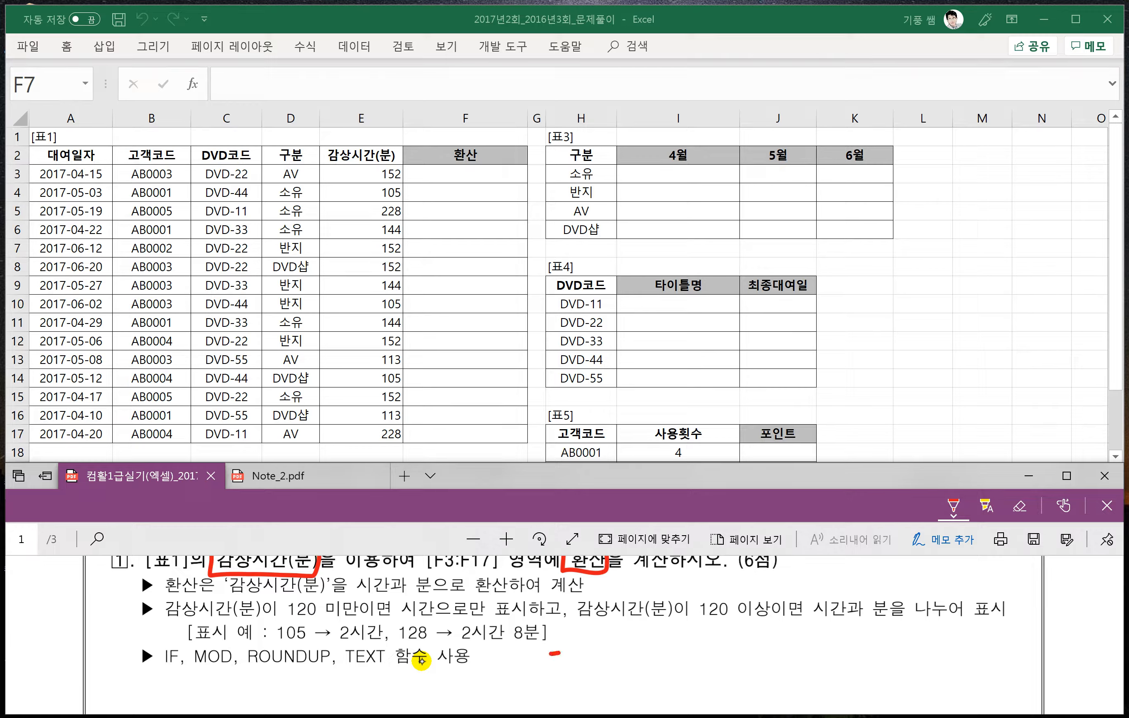
mouse_move(602, 652)
mouse_down()
mouse_move(590, 677)
mouse_move(590, 652)
mouse_up()
mouse_move(615, 644)
mouse_down()
mouse_move(618, 669)
mouse_move(639, 660)
mouse_up()
drag(627, 666, 666, 648)
drag(671, 639, 678, 670)
mouse_move(688, 660)
mouse_down()
mouse_move(686, 670)
mouse_move(712, 639)
mouse_up()
drag(695, 644, 715, 643)
mouse_move(707, 644)
mouse_down()
mouse_move(695, 659)
mouse_move(719, 659)
mouse_up()
mouse_move(721, 635)
mouse_down()
mouse_move(711, 671)
mouse_move(710, 658)
mouse_up()
mouse_move(733, 665)
mouse_down()
mouse_move(765, 667)
mouse_move(787, 638)
mouse_up()
mouse_move(781, 640)
mouse_down()
mouse_move(772, 660)
mouse_move(792, 659)
mouse_up()
mouse_move(783, 654)
mouse_down()
mouse_move(772, 672)
mouse_move(793, 670)
mouse_up()
drag(799, 633, 800, 670)
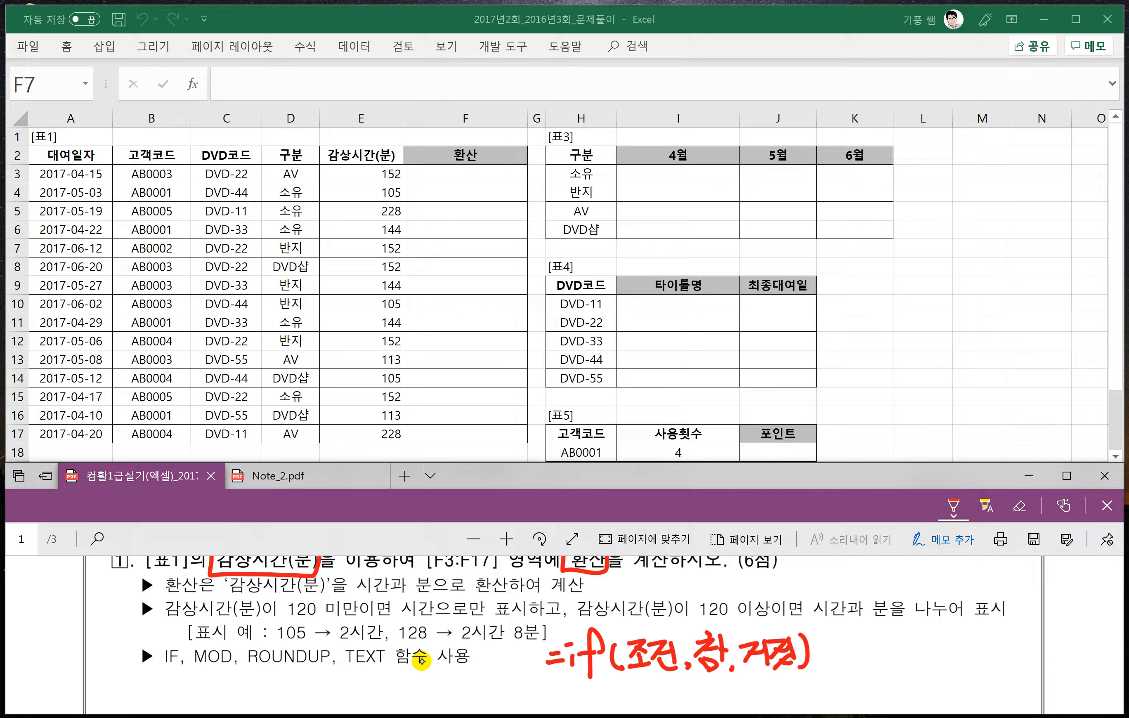
- Underline the under-120 condition and both display outcomes in question 1, labelling them 조건, 참 and 거짓
drag(181, 619, 392, 617)
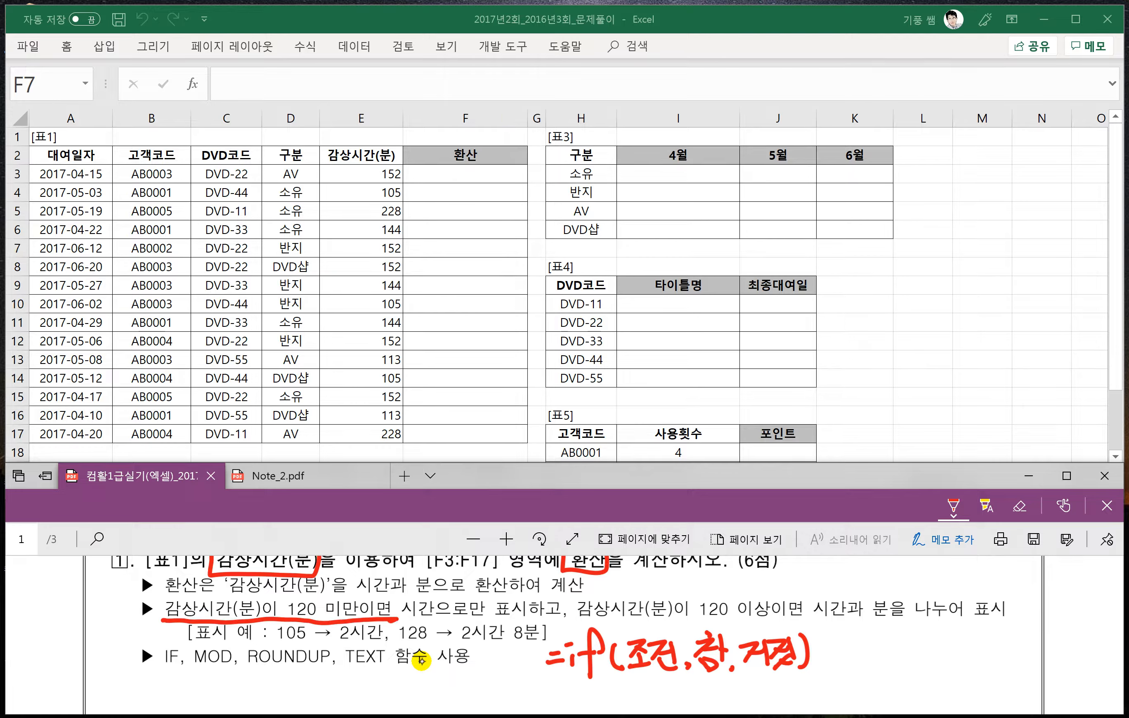
mouse_move(324, 573)
mouse_down()
mouse_move(327, 598)
mouse_move(362, 575)
mouse_up()
mouse_move(355, 575)
mouse_down()
mouse_move(348, 599)
mouse_move(373, 588)
mouse_move(465, 619)
mouse_move(533, 614)
mouse_up()
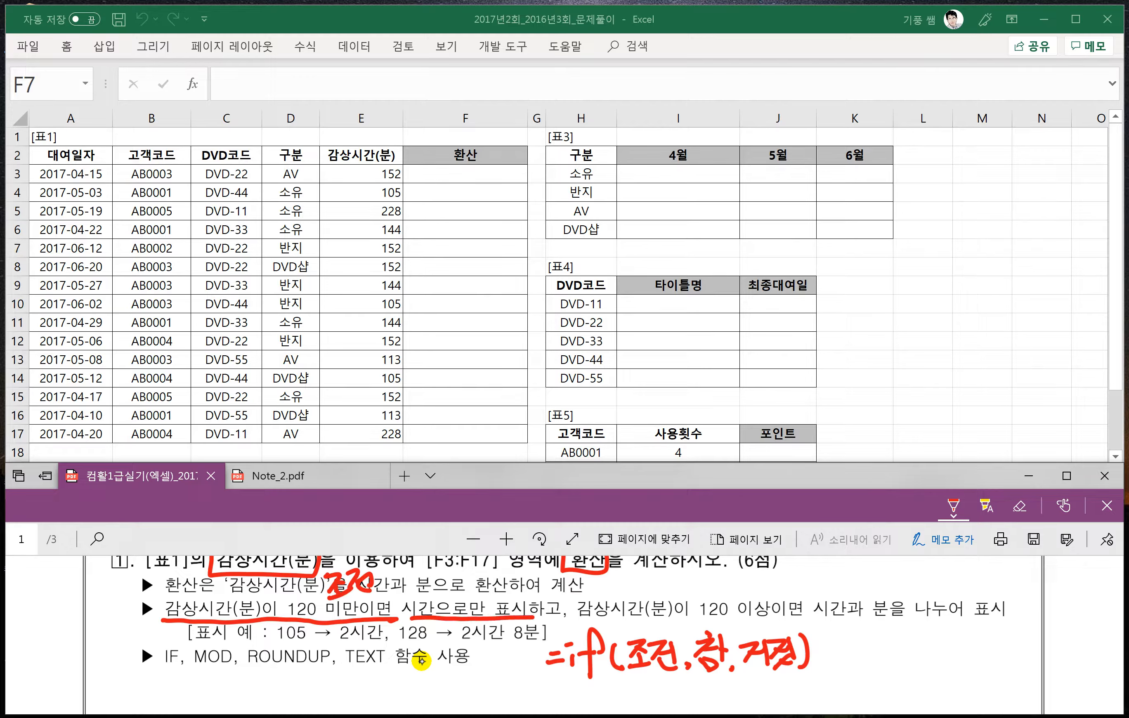
mouse_move(458, 570)
mouse_down()
mouse_move(451, 596)
mouse_move(480, 597)
mouse_move(473, 606)
mouse_up()
drag(816, 622, 1005, 620)
drag(852, 574, 912, 601)
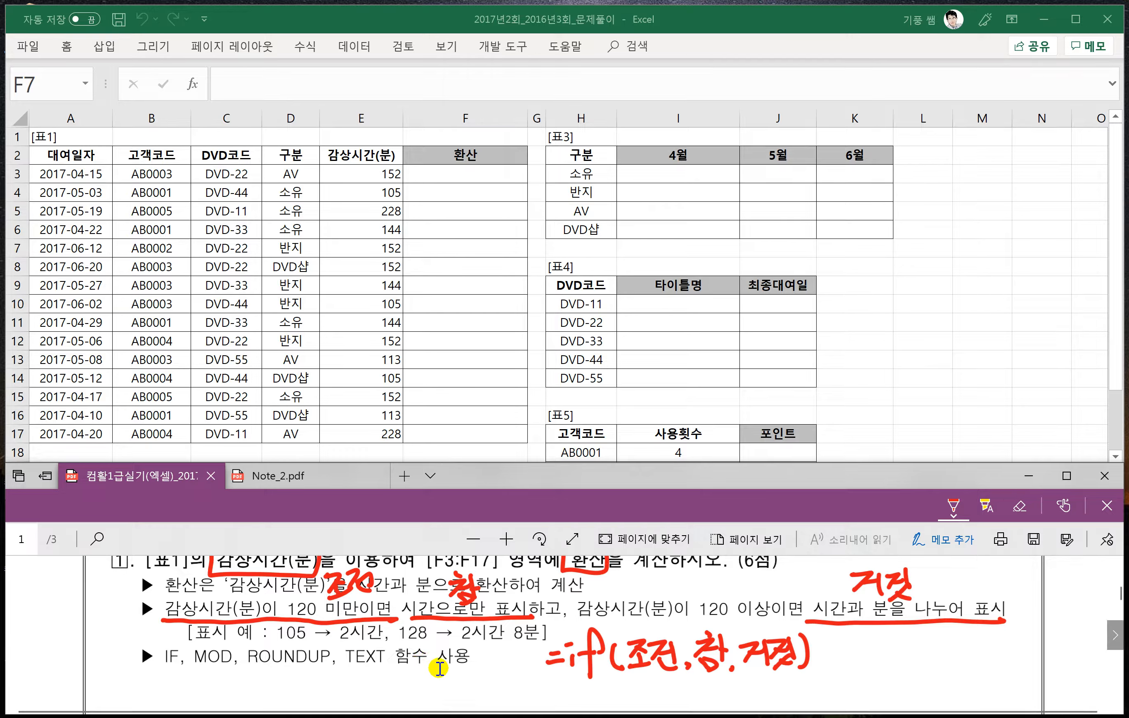
- Handwrite =mod(숫자,k) below the IF syntax, with the example =mod(10,3)=1 beside it
scroll(439, 669, down, 2)
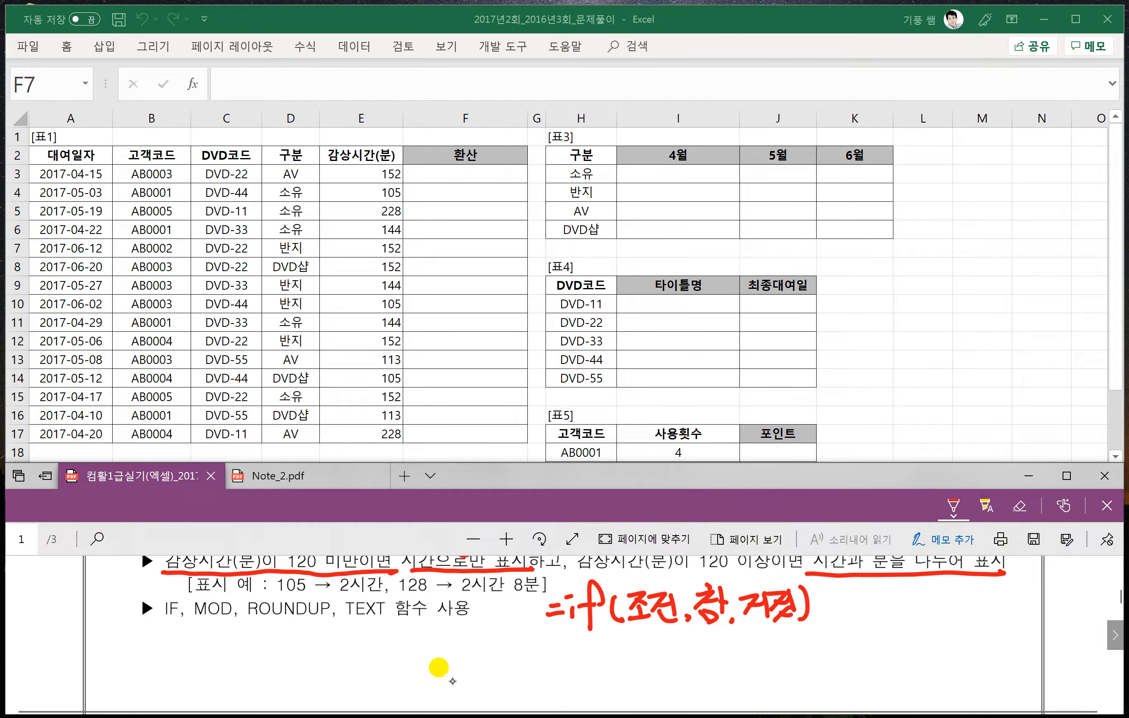
mouse_move(575, 661)
mouse_down()
mouse_move(630, 646)
mouse_move(647, 666)
mouse_move(697, 667)
mouse_move(719, 652)
mouse_move(758, 661)
mouse_up()
mouse_move(774, 636)
mouse_down()
mouse_move(760, 651)
mouse_move(778, 668)
mouse_move(886, 655)
mouse_move(913, 640)
mouse_up()
drag(930, 619, 949, 651)
mouse_move(963, 615)
mouse_down()
mouse_move(970, 649)
mouse_move(1007, 648)
mouse_up()
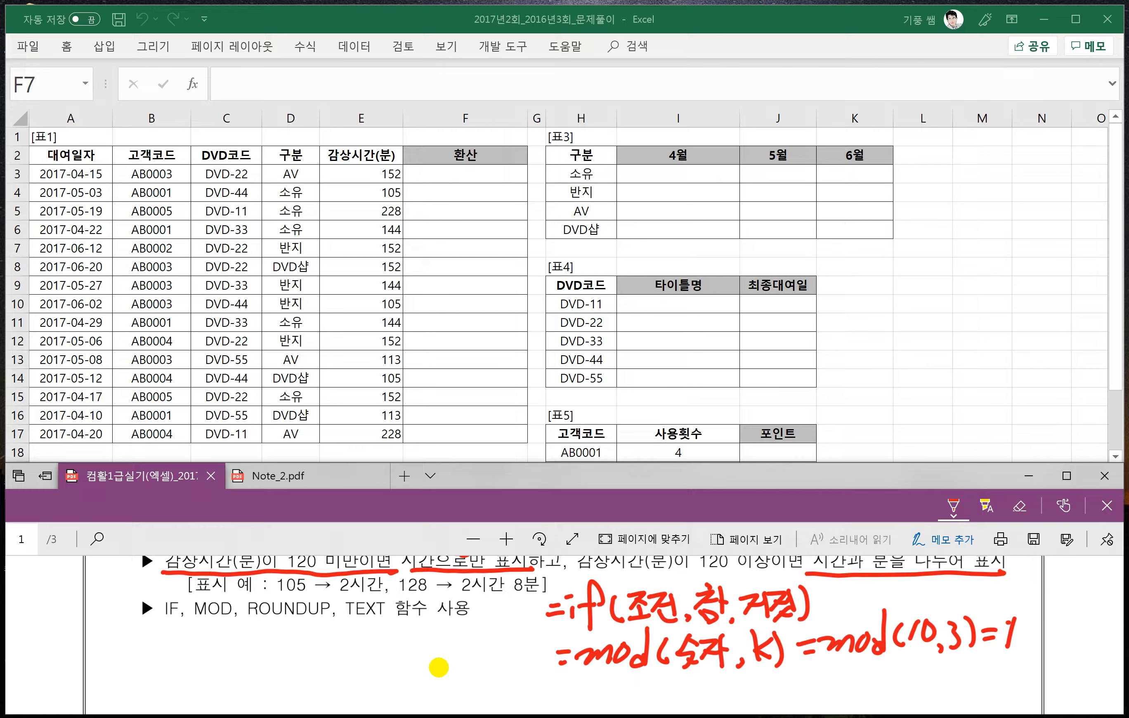
- Add the handwritten example mod(128,60)=8 under the first MOD example
mouse_move(825, 683)
mouse_down()
mouse_move(853, 686)
mouse_move(891, 654)
mouse_move(914, 687)
mouse_up()
mouse_move(926, 668)
mouse_down()
mouse_move(939, 686)
mouse_move(1008, 670)
mouse_move(1022, 687)
mouse_up()
mouse_move(1032, 669)
mouse_down()
mouse_move(1049, 676)
mouse_move(1063, 664)
mouse_up()
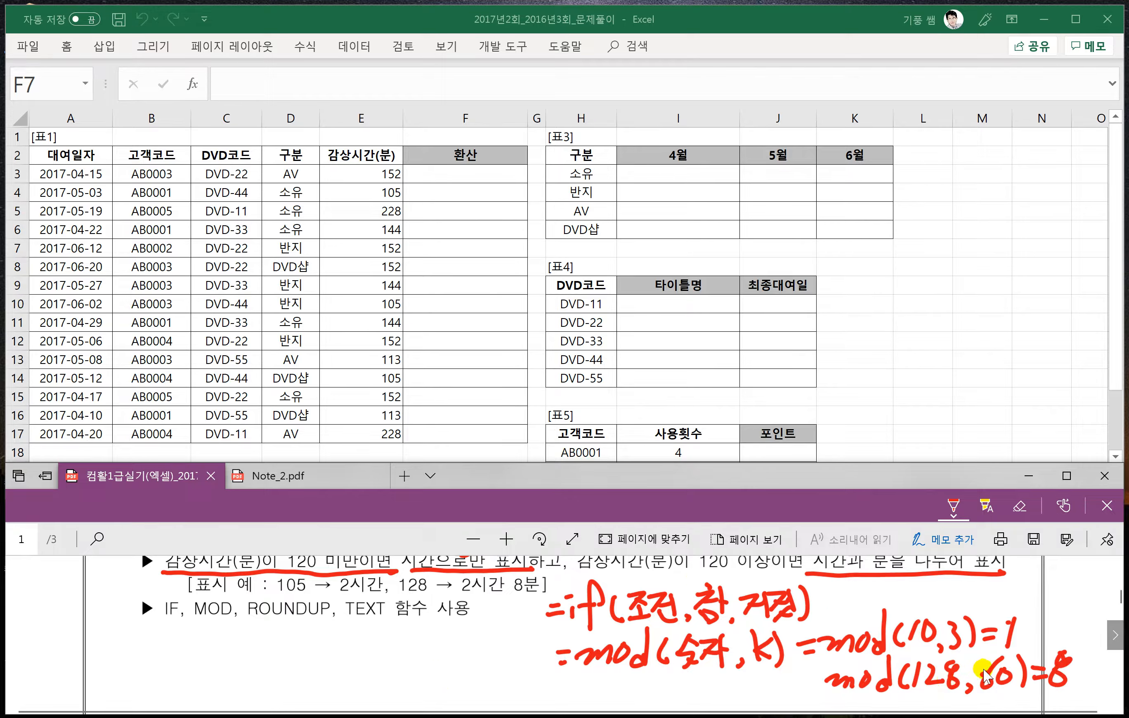
- Handwrite the syntax =Roundup(숫자,k) directly below question 1's function list
scroll(956, 683, down, 1)
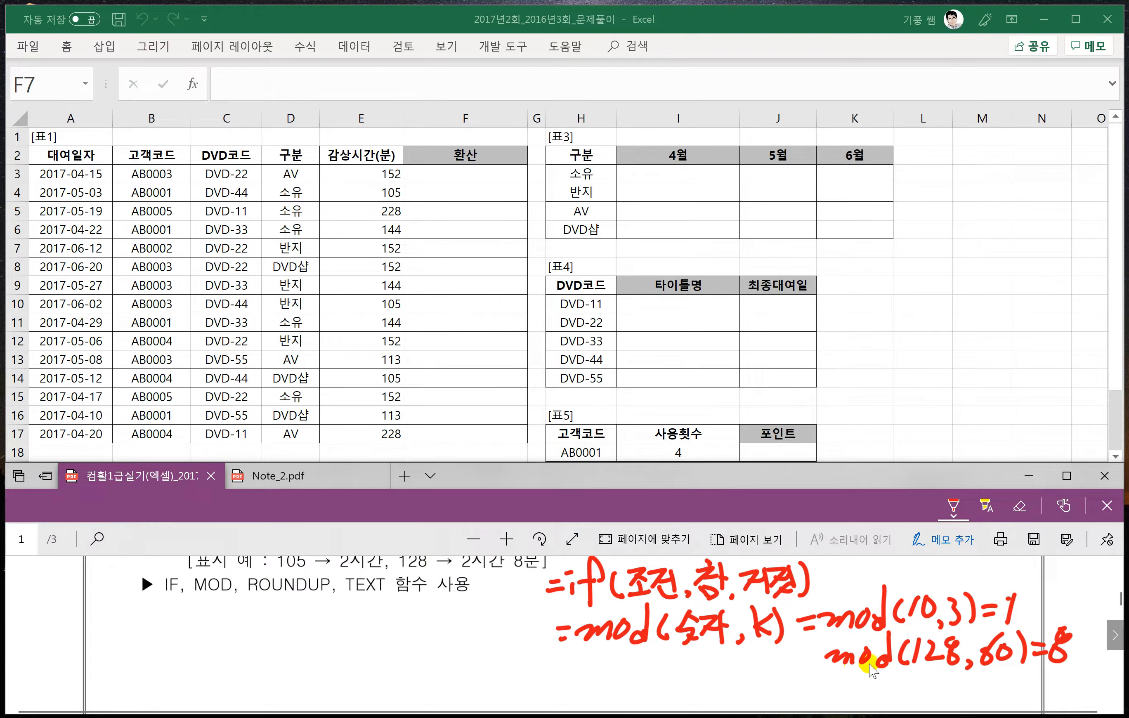
drag(99, 619, 112, 618)
drag(102, 631, 111, 630)
drag(132, 603, 118, 649)
mouse_move(125, 610)
mouse_down()
mouse_move(139, 636)
mouse_move(145, 627)
mouse_up()
mouse_move(150, 623)
mouse_down()
mouse_move(186, 622)
mouse_move(189, 640)
mouse_up()
mouse_move(209, 594)
mouse_down()
mouse_move(192, 635)
mouse_move(225, 631)
mouse_move(223, 658)
mouse_up()
mouse_move(229, 627)
mouse_down()
mouse_move(241, 619)
mouse_move(235, 632)
mouse_up()
mouse_move(259, 608)
mouse_down()
mouse_move(250, 637)
mouse_move(276, 603)
mouse_up()
drag(273, 612, 287, 633)
drag(284, 604, 302, 607)
mouse_move(298, 610)
mouse_down()
mouse_move(286, 629)
mouse_move(307, 638)
mouse_up()
drag(306, 620, 316, 640)
mouse_move(338, 595)
mouse_down()
mouse_move(331, 635)
mouse_move(353, 629)
mouse_up()
drag(361, 597, 357, 635)
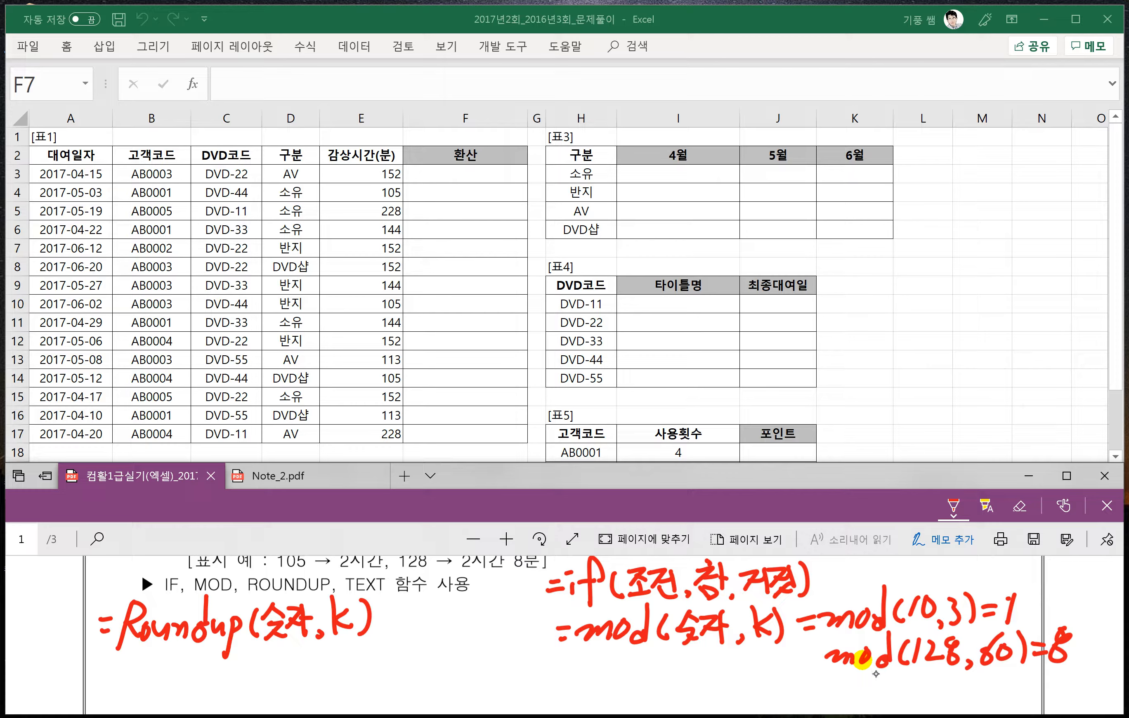
- Write the possible k values 1, 2, 3, 0, -1, -2, -3 and -4 beneath the ROUNDUP syntax
drag(343, 641, 337, 665)
drag(363, 648, 403, 663)
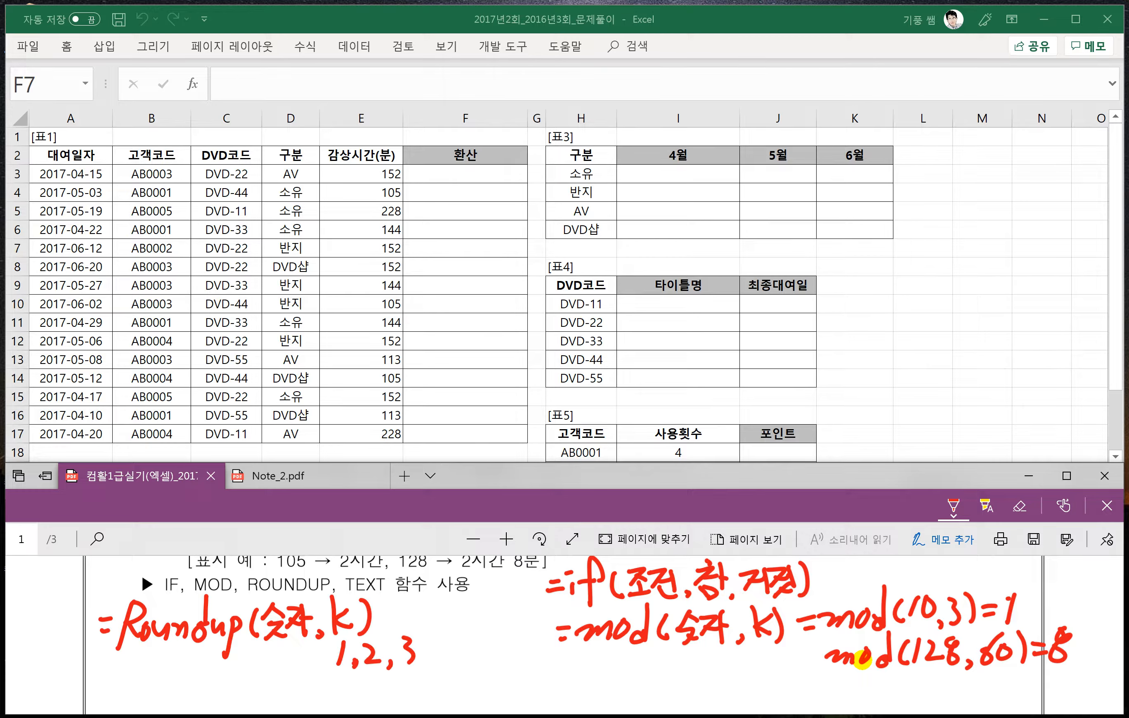
drag(313, 642, 282, 671)
drag(206, 671, 220, 666)
drag(224, 660, 176, 681)
drag(195, 683, 191, 689)
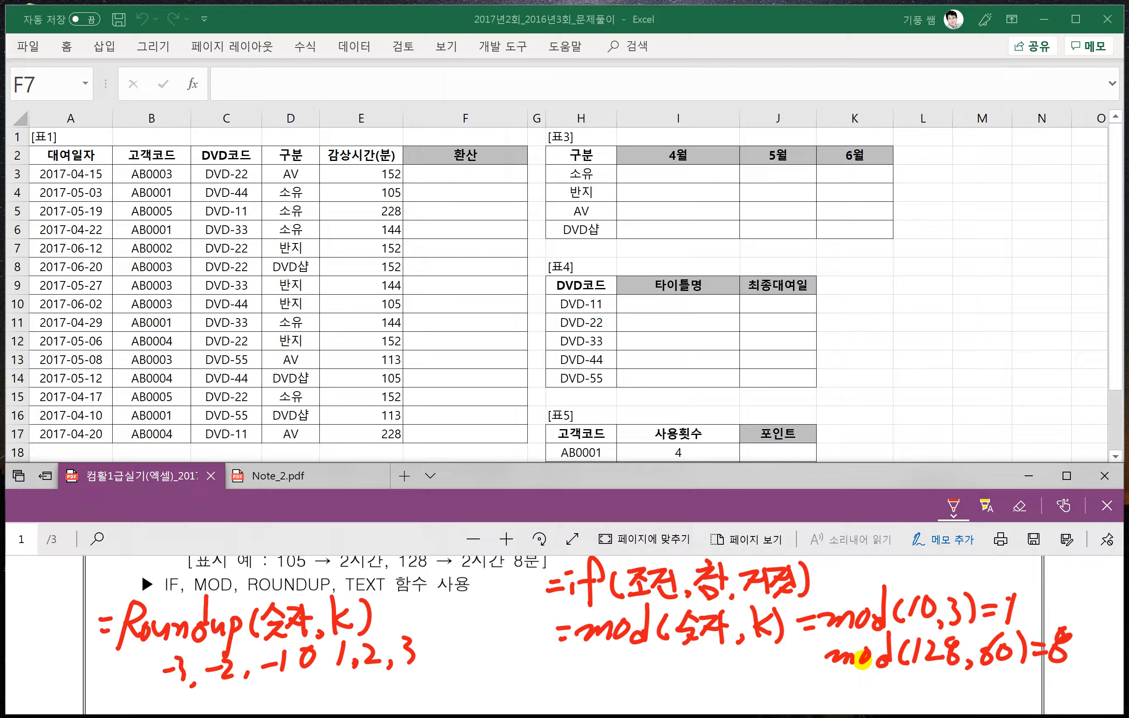
drag(116, 672, 128, 669)
mouse_move(142, 655)
mouse_down()
mouse_move(156, 669)
mouse_move(145, 683)
mouse_up()
drag(158, 683, 155, 690)
- Switch to Note_2.pdf and handwrite the sample value A1=1728.1728 on the blank page
key(ctrl+Tab)
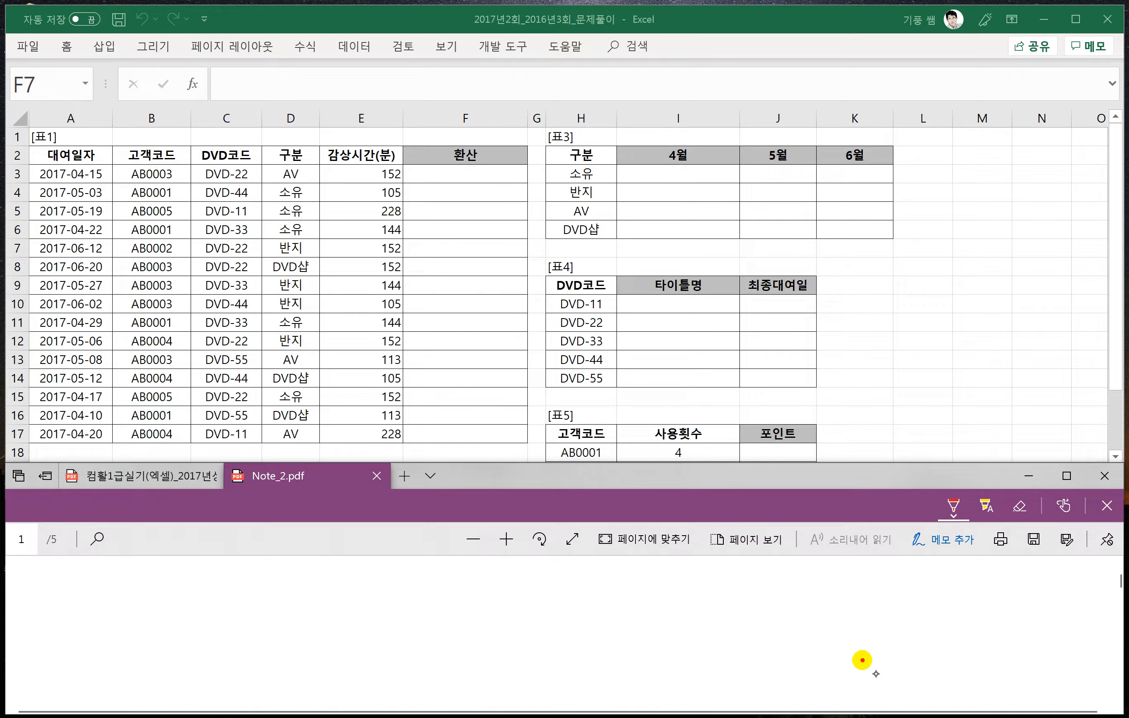
mouse_move(83, 608)
mouse_down()
mouse_move(112, 605)
mouse_move(108, 591)
mouse_up()
drag(114, 608, 127, 573)
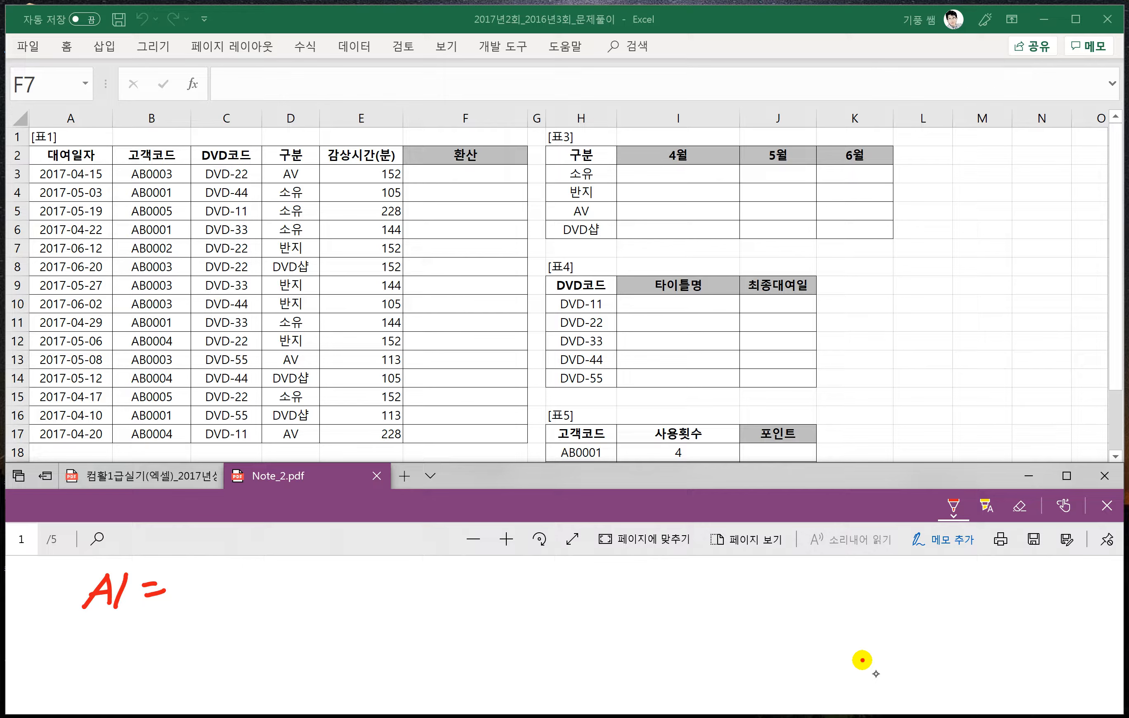
mouse_move(189, 575)
mouse_down()
mouse_move(181, 600)
mouse_move(210, 580)
mouse_move(202, 609)
mouse_up()
drag(217, 582, 238, 609)
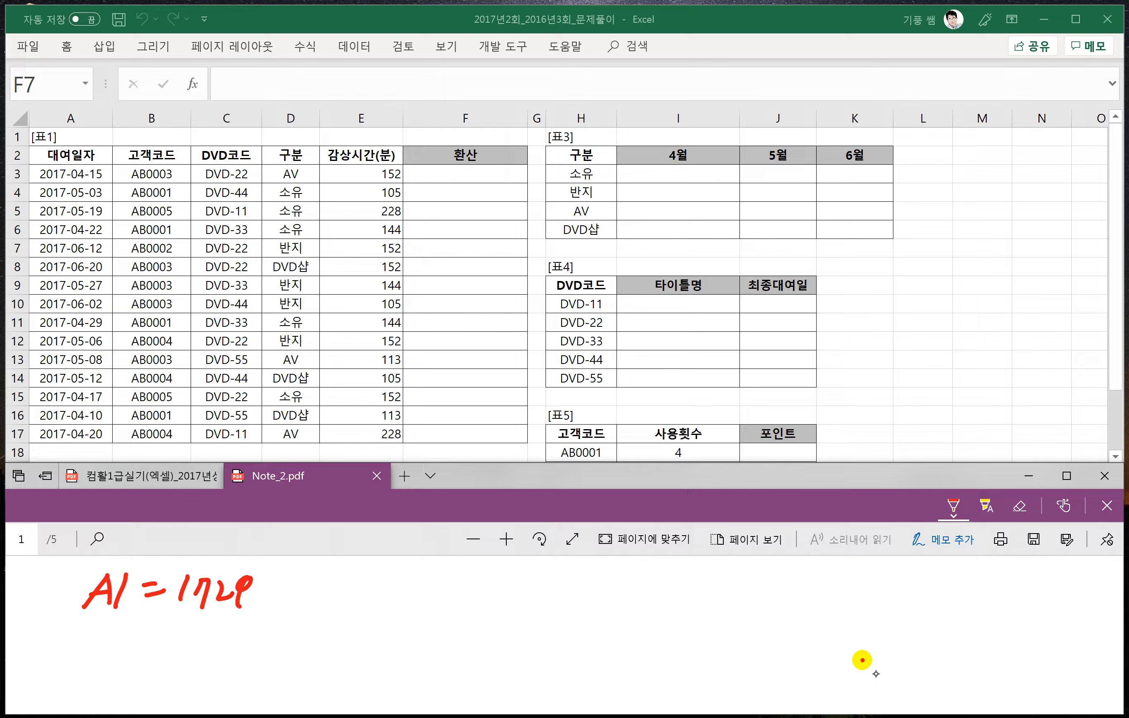
mouse_move(291, 577)
mouse_down()
mouse_move(279, 601)
mouse_move(303, 580)
mouse_move(296, 610)
mouse_up()
mouse_move(308, 584)
mouse_down()
mouse_move(327, 595)
mouse_move(345, 571)
mouse_move(338, 587)
mouse_up()
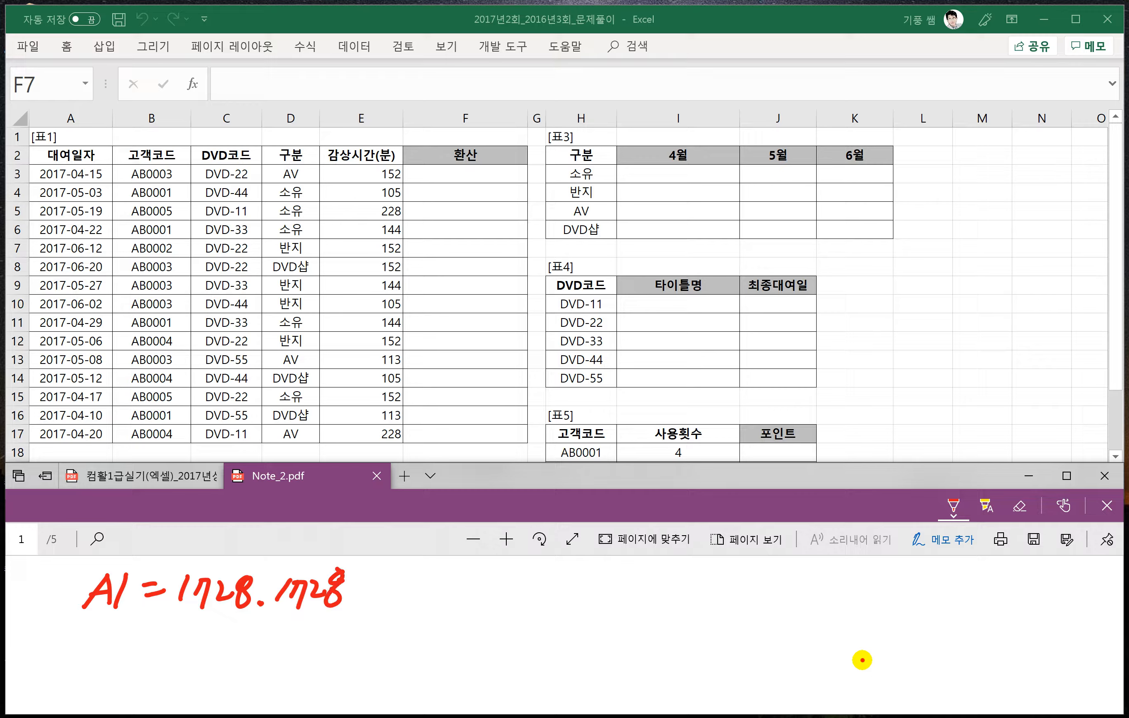
- Handwrite the example =Roundup(A1,1)⇒1728.2 below the sample A1 value
drag(178, 649, 195, 643)
mouse_move(222, 623)
mouse_down()
mouse_move(209, 667)
mouse_move(251, 646)
mouse_up()
drag(249, 644, 282, 659)
mouse_move(305, 616)
mouse_down()
mouse_move(297, 662)
mouse_move(326, 661)
mouse_move(325, 684)
mouse_up()
mouse_move(331, 639)
mouse_down()
mouse_move(332, 662)
mouse_move(402, 655)
mouse_move(401, 645)
mouse_up()
click(416, 652)
mouse_move(413, 620)
mouse_down()
mouse_move(405, 653)
mouse_move(434, 658)
mouse_up()
mouse_move(451, 620)
mouse_down()
mouse_move(453, 659)
mouse_move(498, 635)
mouse_up()
mouse_move(480, 644)
mouse_down()
mouse_move(499, 646)
mouse_move(488, 655)
mouse_move(565, 650)
mouse_up()
mouse_move(582, 627)
mouse_down()
mouse_move(568, 650)
mouse_move(565, 636)
mouse_move(621, 651)
mouse_up()
click(593, 654)
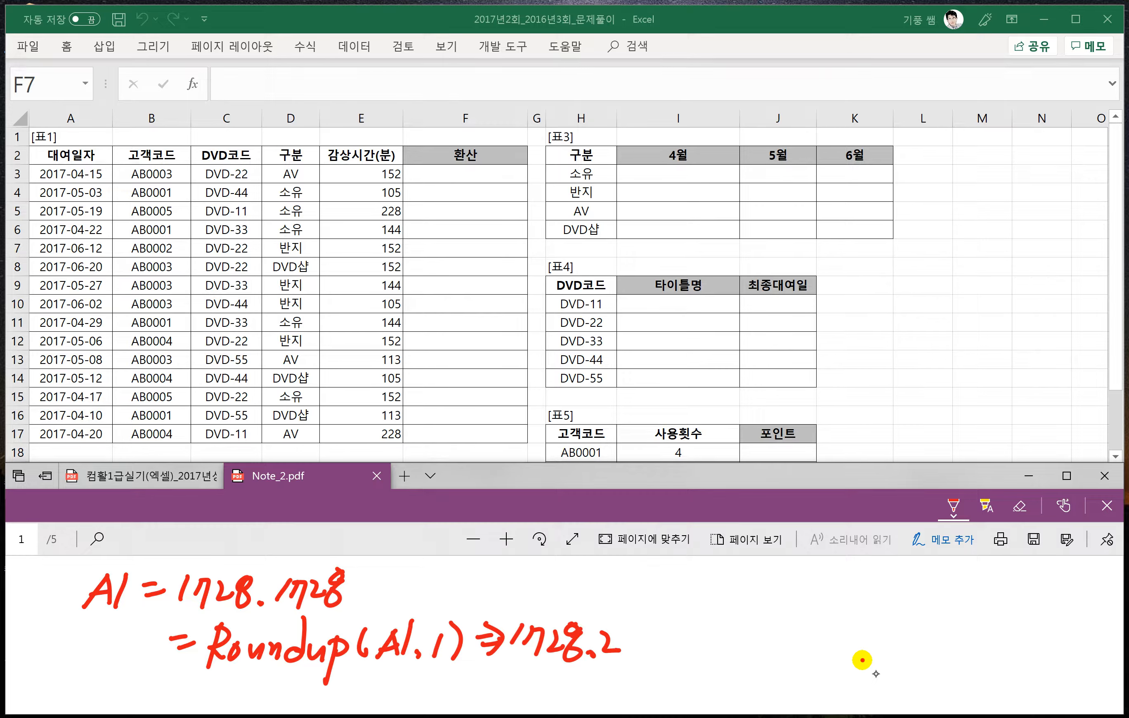
- Change the ROUNDUP example's digits argument to 2 and its result to 1728.18, marking the rounded digit with an arrow
mouse_move(429, 631)
mouse_down()
mouse_move(448, 655)
mouse_move(406, 672)
mouse_up()
key(ctrl+z)
mouse_move(613, 624)
mouse_down()
mouse_move(599, 650)
mouse_move(622, 635)
mouse_up()
mouse_move(580, 588)
mouse_down()
mouse_move(622, 589)
mouse_move(619, 613)
mouse_up()
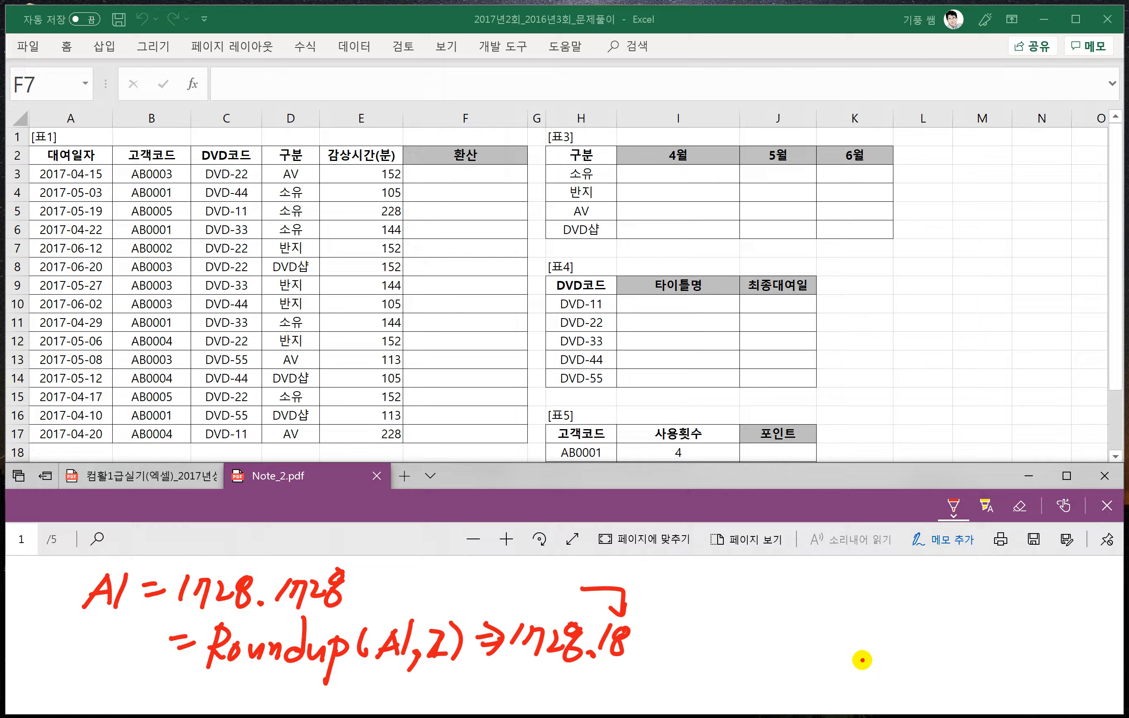
- Rewrite the ROUNDUP example with a digits argument of 0 and the result 1729
click(438, 644)
drag(437, 635, 435, 636)
mouse_move(619, 611)
mouse_down()
mouse_move(572, 648)
mouse_move(516, 636)
mouse_move(616, 642)
mouse_move(577, 633)
mouse_up()
drag(581, 588, 624, 613)
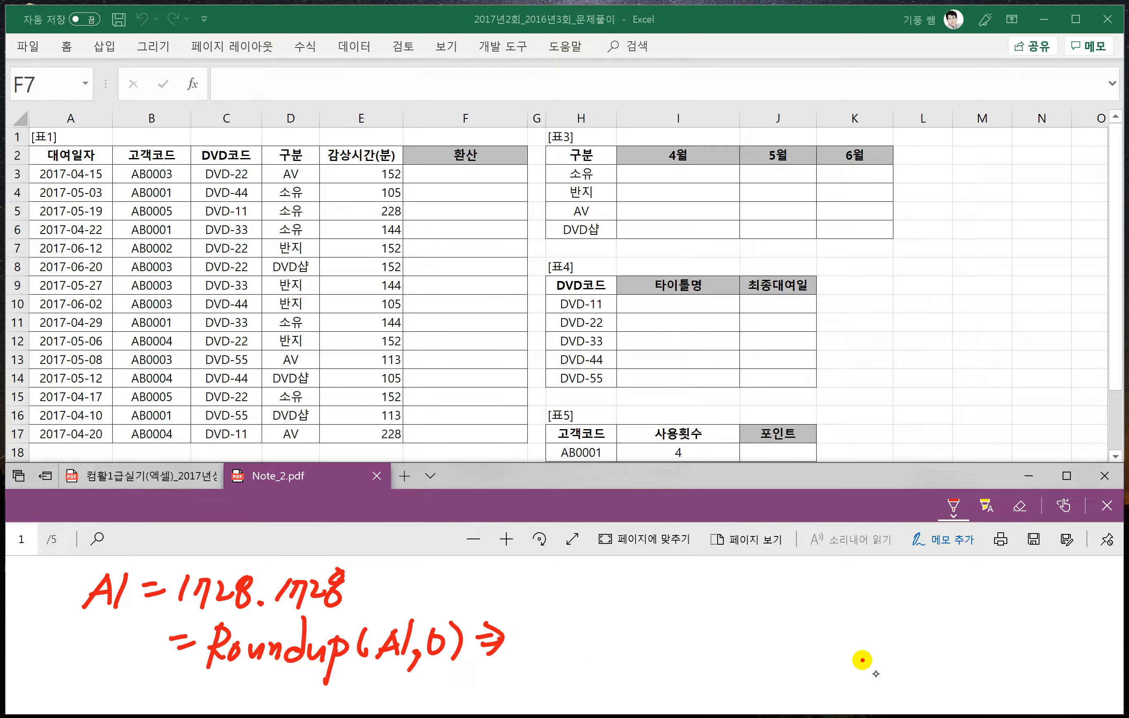
mouse_move(541, 631)
mouse_down()
mouse_move(523, 666)
mouse_move(589, 653)
mouse_move(597, 664)
mouse_up()
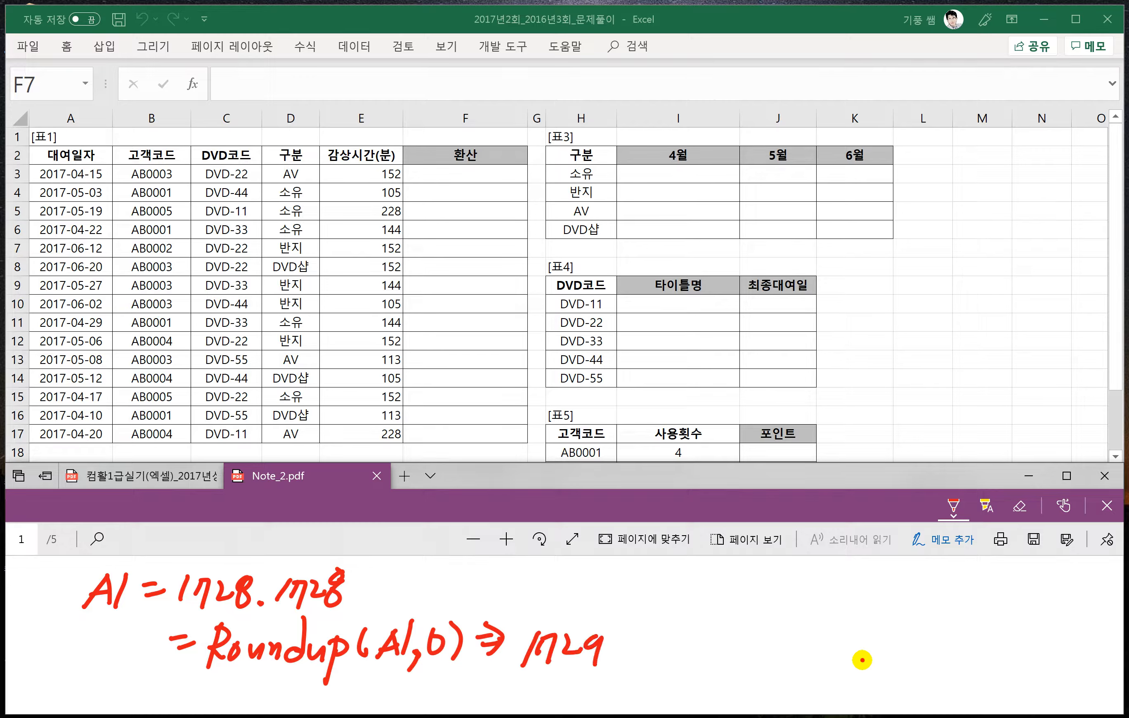
- Add the digits argument -1 and its result 1730 below the ROUNDUP example
drag(424, 683, 438, 678)
drag(444, 664, 442, 695)
drag(526, 671, 519, 691)
mouse_move(533, 674)
mouse_down()
mouse_move(548, 697)
mouse_move(566, 690)
mouse_up()
mouse_move(588, 675)
mouse_down()
mouse_move(583, 687)
mouse_move(591, 677)
mouse_up()
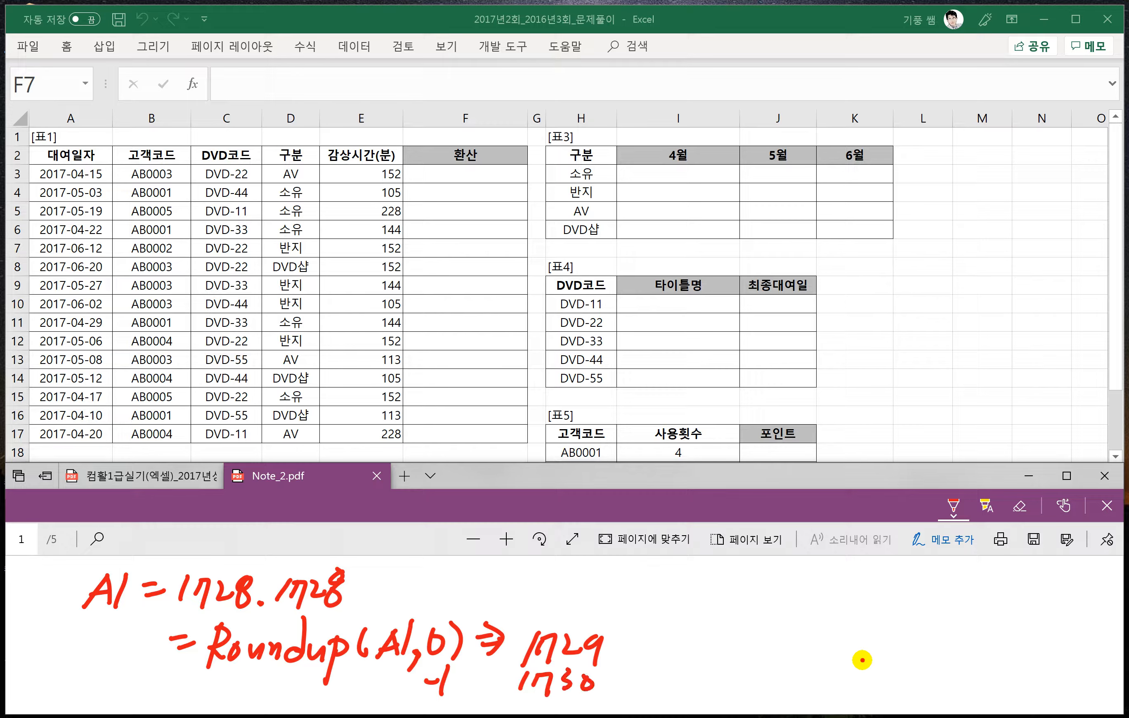
- Add the digits arguments -2 and -3 with results 1800 and 2000, underlining the trailing zeros of both results
scroll(706, 635, down, 1)
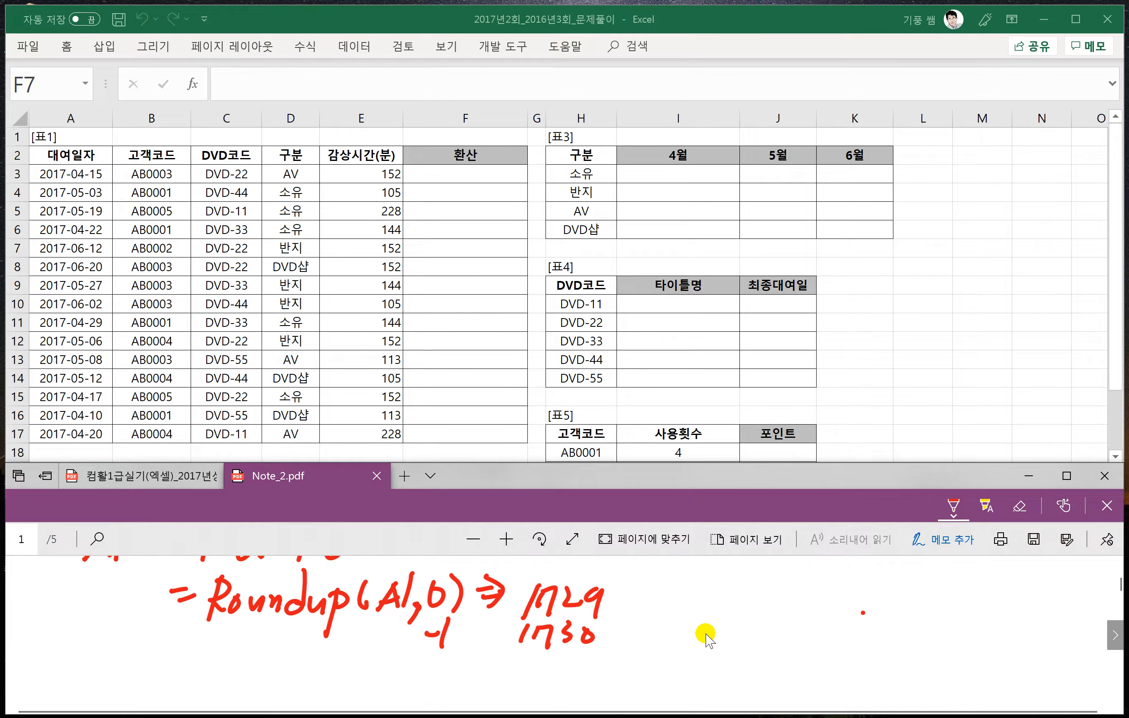
mouse_move(429, 660)
mouse_down()
mouse_move(451, 680)
mouse_move(518, 678)
mouse_up()
mouse_move(545, 657)
mouse_down()
mouse_move(536, 684)
mouse_move(547, 660)
mouse_up()
drag(560, 657, 563, 657)
drag(584, 657, 570, 659)
drag(419, 697, 439, 697)
mouse_move(448, 688)
mouse_down()
mouse_move(457, 698)
mouse_move(446, 709)
mouse_up()
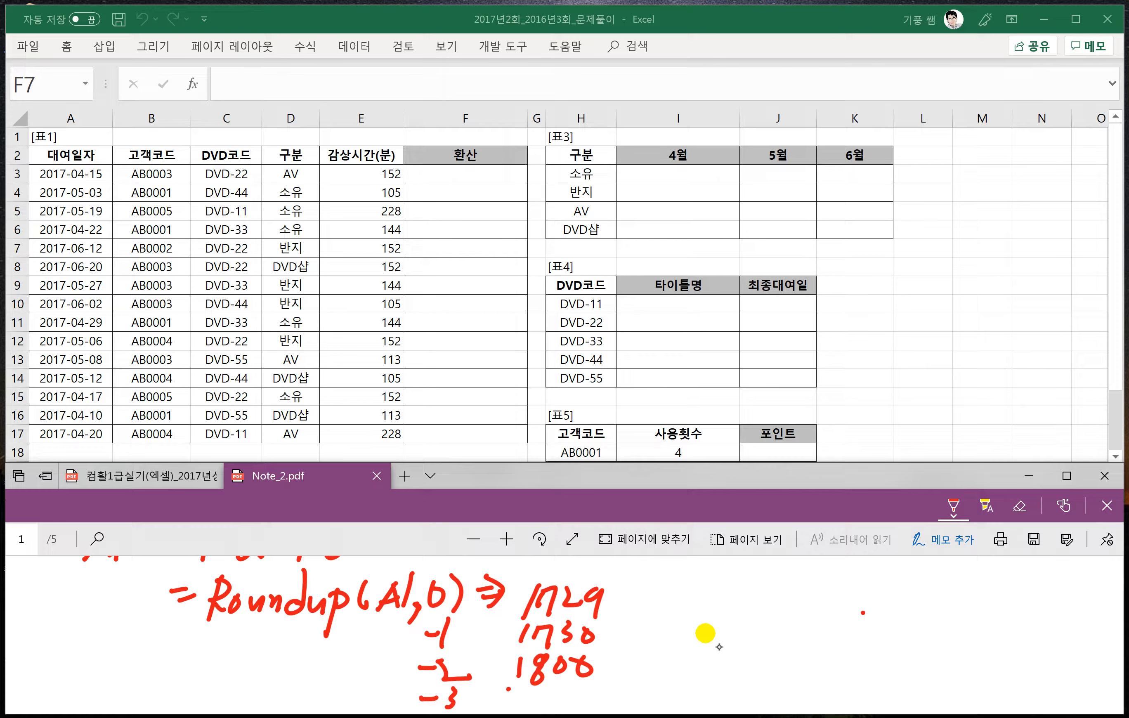
drag(510, 690, 531, 703)
drag(536, 693, 576, 686)
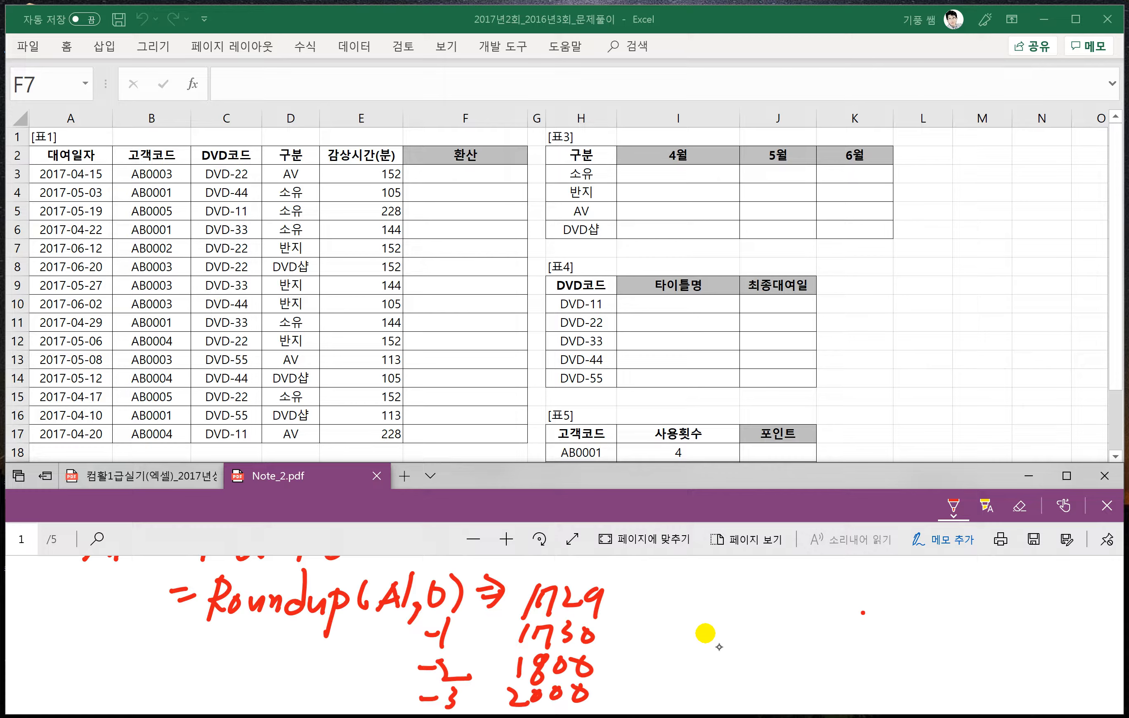
drag(550, 678, 602, 676)
drag(532, 705, 581, 703)
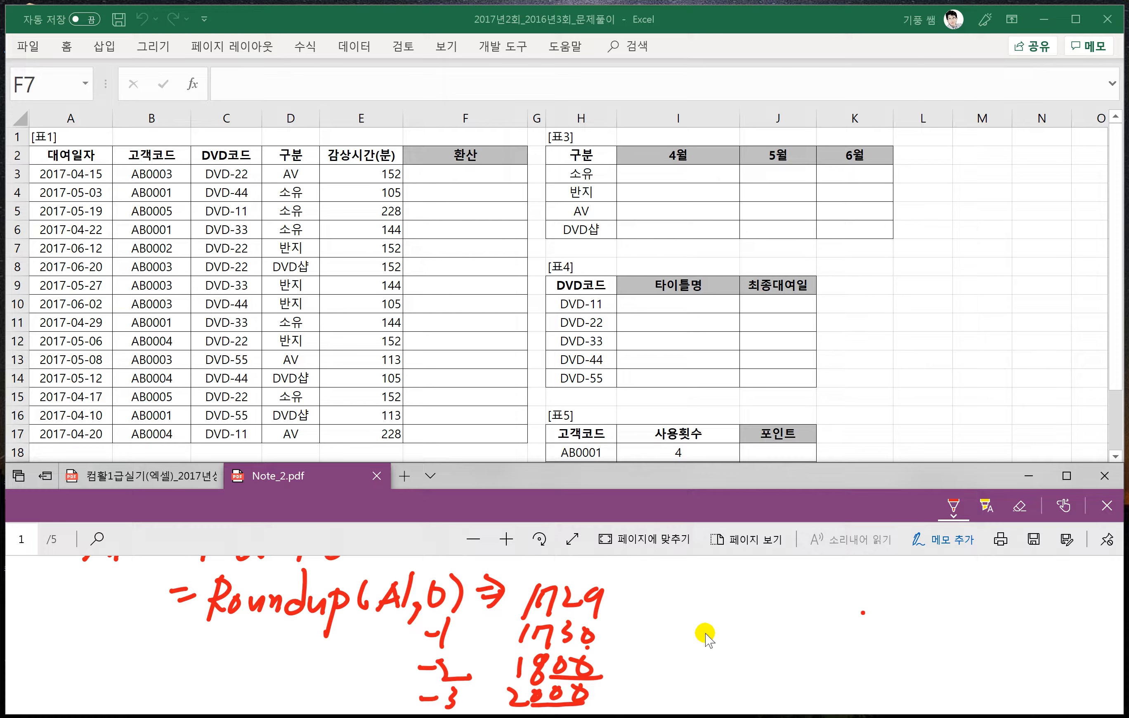
- Handwrite a second example, =Roundup(115/60,0)⇒2, beside the first ROUNDUP example
drag(649, 599, 682, 603)
mouse_move(700, 572)
mouse_down()
mouse_move(678, 626)
mouse_move(728, 613)
mouse_up()
drag(720, 613, 742, 613)
drag(761, 572, 775, 650)
drag(779, 597, 786, 616)
mouse_move(825, 581)
mouse_down()
mouse_move(812, 607)
mouse_move(828, 616)
mouse_up()
drag(844, 587, 864, 605)
key(ctrl+z)
key(ctrl+z)
key(ctrl+z)
mouse_move(843, 578)
mouse_down()
mouse_move(834, 601)
mouse_move(854, 616)
mouse_up()
mouse_move(862, 594)
mouse_down()
mouse_move(878, 591)
mouse_move(879, 615)
mouse_move(961, 596)
mouse_move(981, 625)
mouse_up()
drag(995, 601, 1014, 607)
mouse_move(1003, 590)
mouse_down()
mouse_move(1020, 602)
mouse_move(1005, 629)
mouse_move(1042, 610)
mouse_move(1060, 619)
mouse_up()
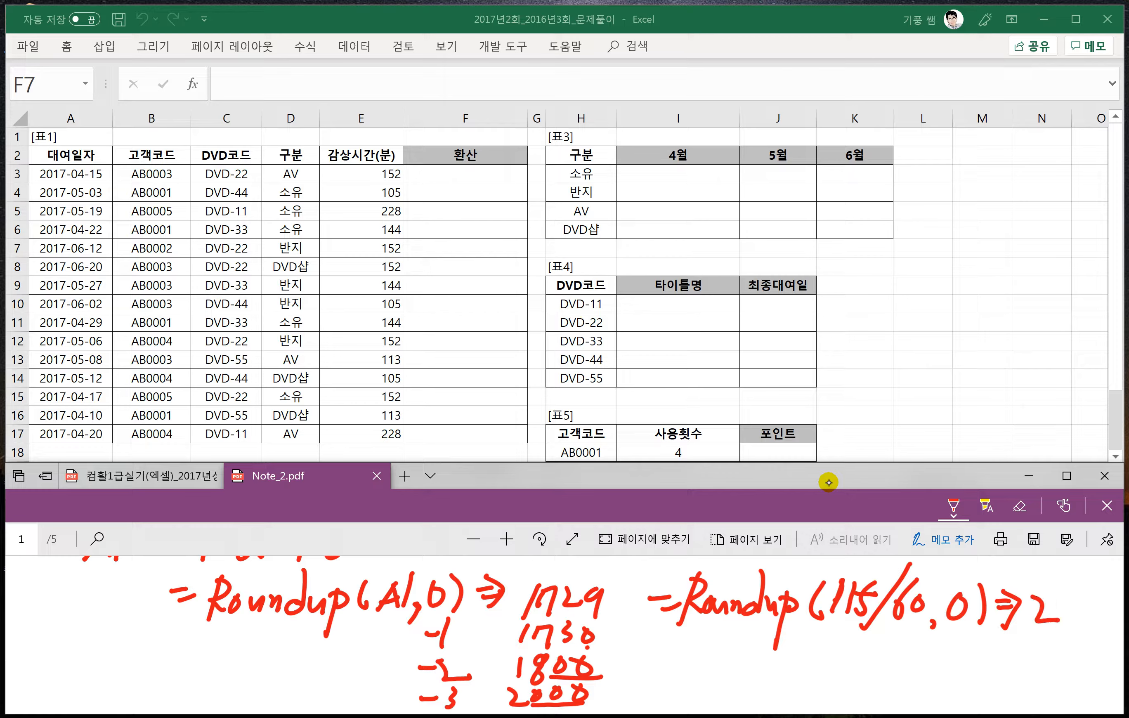
- Underline 115/60 with the note 1.00 beneath it, and underline the digits argument 0
mouse_move(831, 638)
mouse_down()
mouse_move(898, 640)
mouse_move(845, 674)
mouse_up()
drag(857, 664, 891, 670)
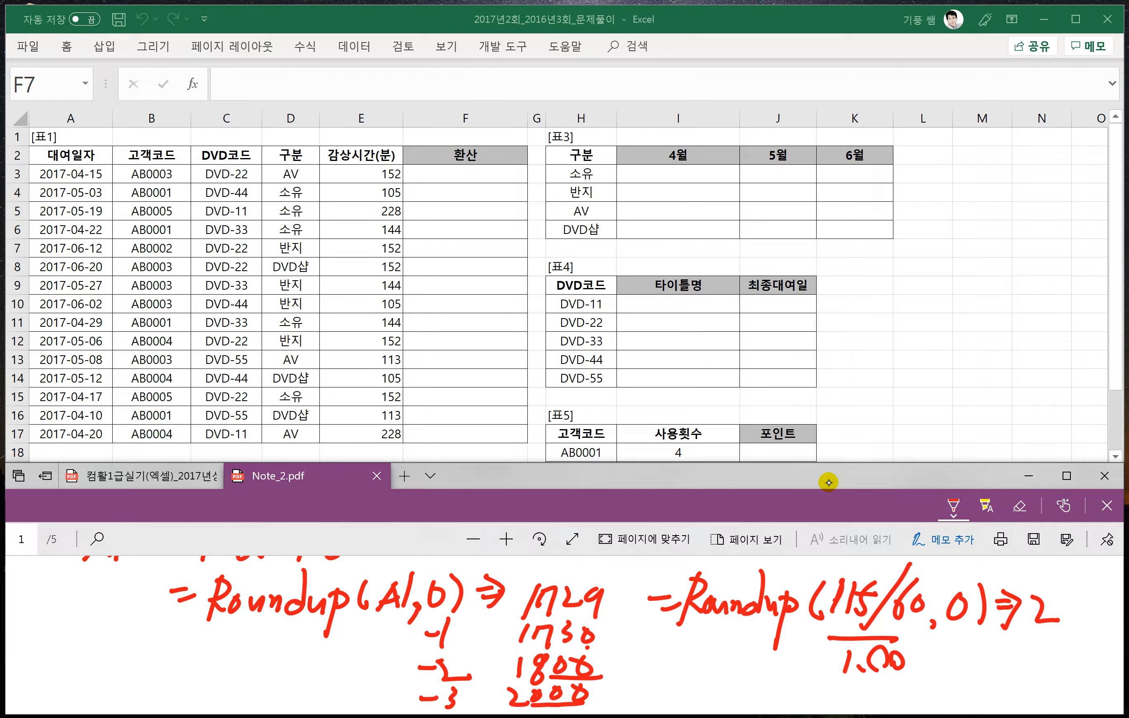
drag(947, 627, 964, 628)
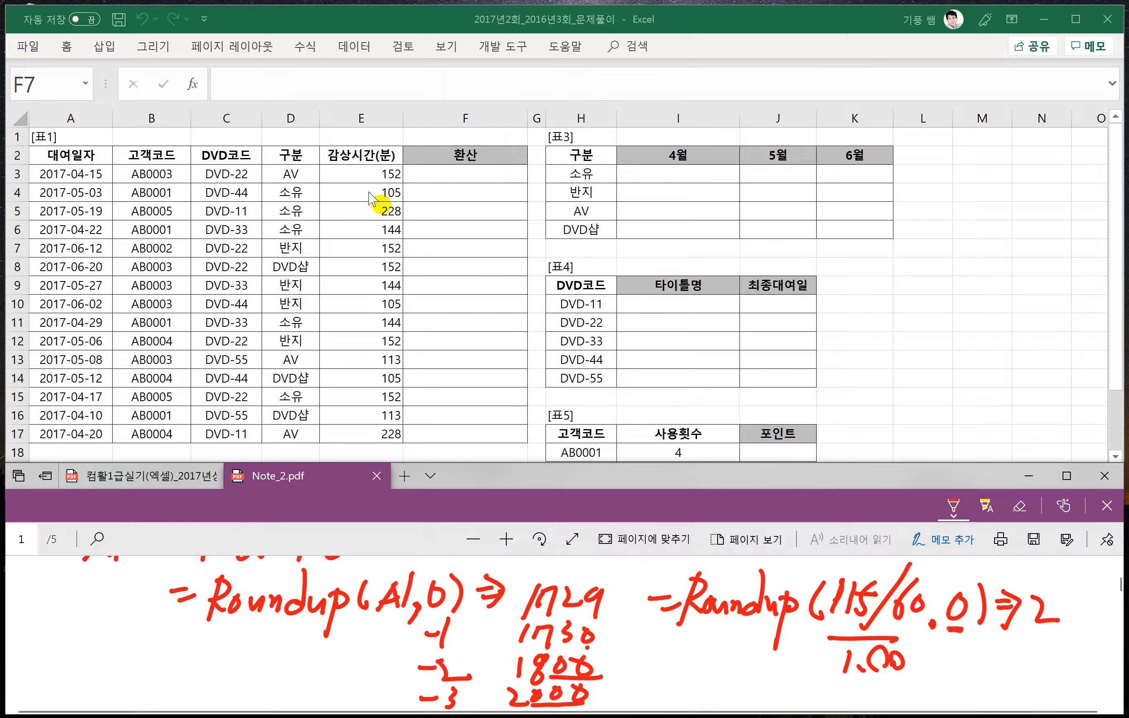
- Return to the exam PDF and handwrite the syntax =Text(값,"형식") below the MOD syntax
click(199, 475)
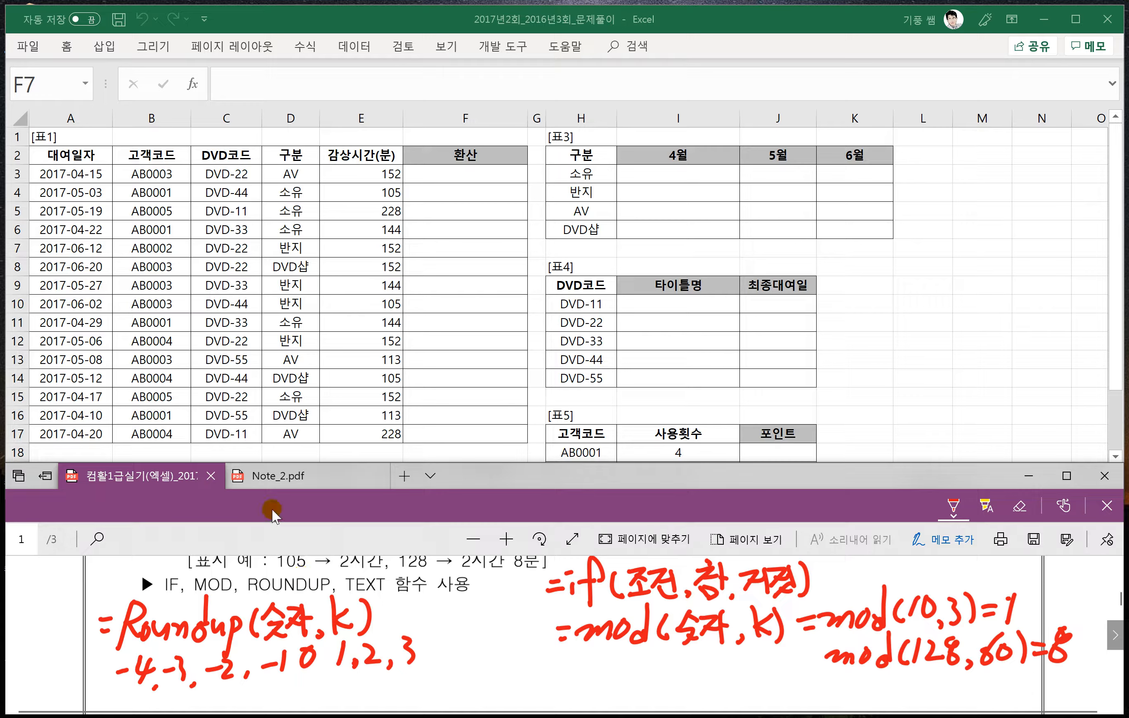
scroll(488, 574, down, 1)
drag(554, 650, 568, 648)
mouse_move(557, 661)
mouse_down()
mouse_move(592, 654)
mouse_move(582, 681)
mouse_up()
drag(580, 645, 608, 641)
drag(597, 665, 633, 677)
drag(653, 654, 615, 677)
mouse_move(636, 662)
mouse_down()
mouse_move(670, 675)
mouse_move(701, 659)
mouse_up()
mouse_move(709, 636)
mouse_down()
mouse_move(708, 654)
mouse_move(723, 651)
mouse_up()
drag(684, 655, 717, 678)
drag(731, 668, 724, 675)
drag(745, 638, 748, 651)
mouse_move(757, 640)
mouse_down()
mouse_move(768, 671)
mouse_move(788, 671)
mouse_up()
drag(792, 645, 802, 679)
drag(806, 640, 814, 654)
drag(818, 638, 824, 673)
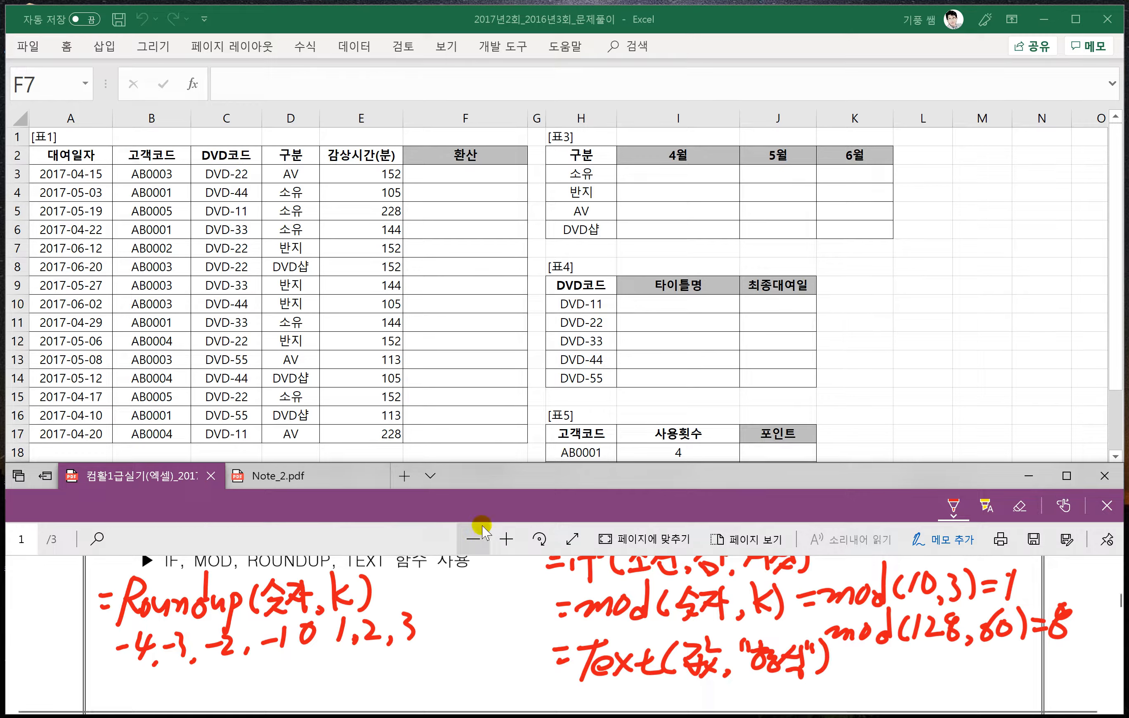
scroll(447, 597, up, 1)
scroll(447, 596, up, 1)
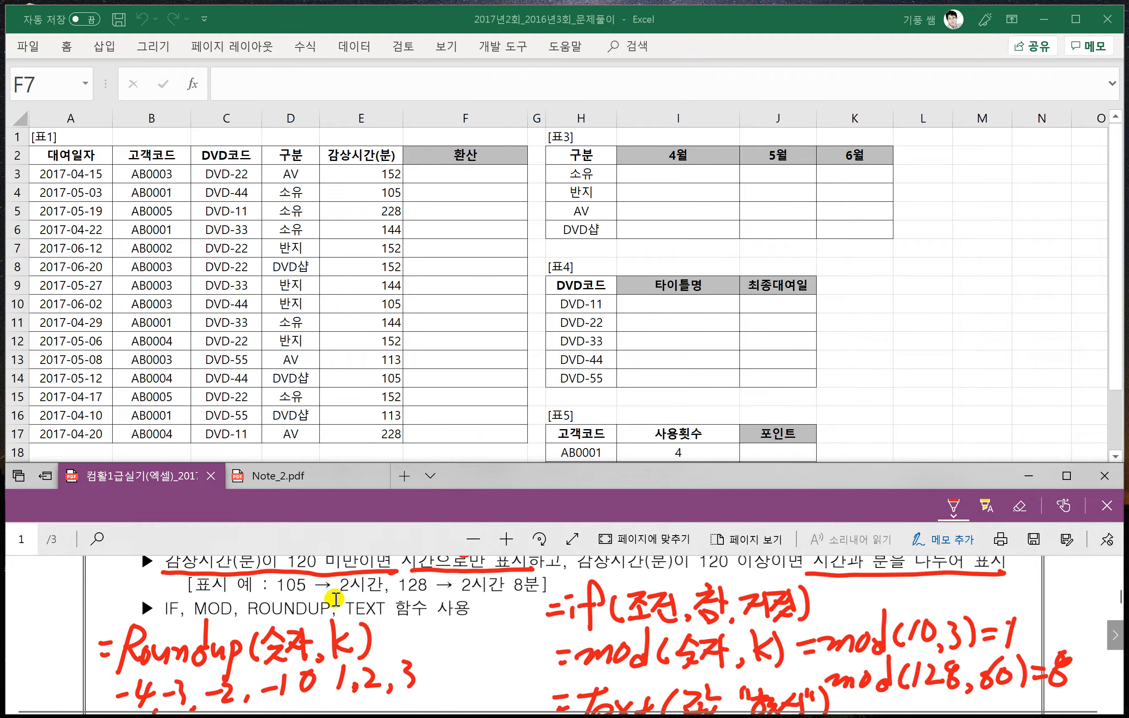
scroll(518, 604, down, 3)
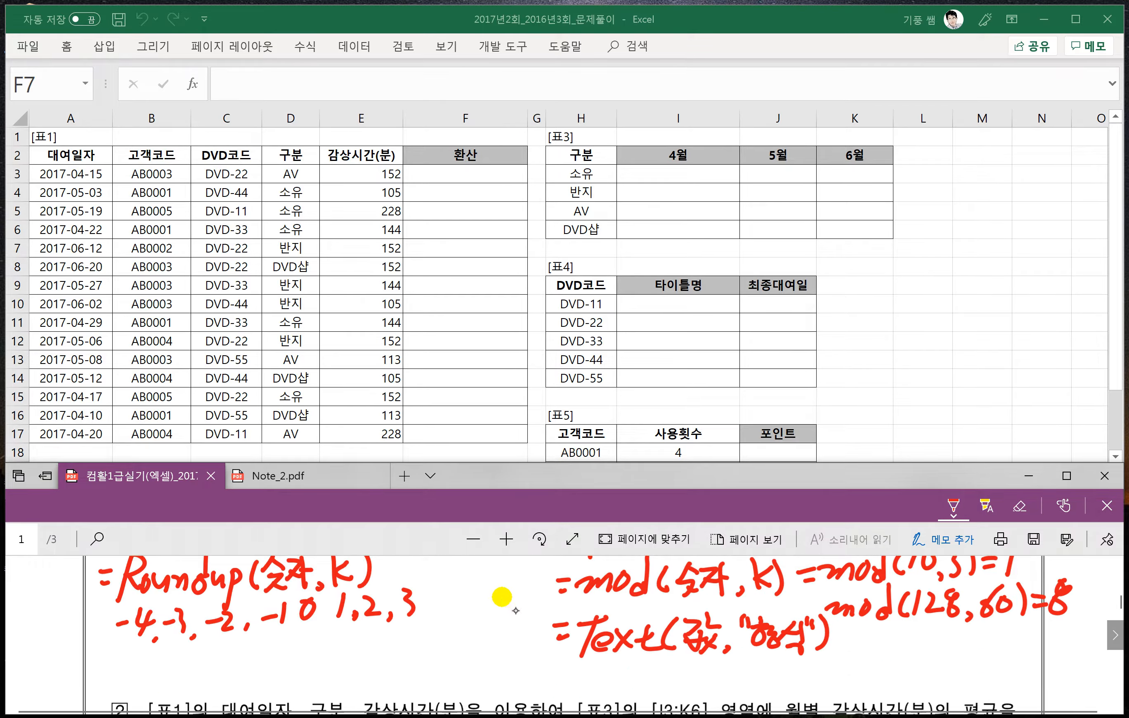
- Start a TEXT example by handwriting =Text( below the =Text(값,"형식") syntax
drag(559, 673, 569, 670)
mouse_move(563, 684)
mouse_down()
mouse_move(613, 663)
mouse_move(596, 696)
mouse_up()
click(600, 686)
drag(606, 685, 621, 689)
mouse_move(623, 674)
mouse_down()
mouse_move(635, 691)
mouse_move(622, 692)
mouse_up()
mouse_move(650, 669)
mouse_down()
mouse_move(654, 691)
mouse_move(667, 677)
mouse_up()
mouse_move(676, 668)
mouse_down()
mouse_move(669, 695)
mouse_move(694, 695)
mouse_up()
drag(711, 666, 707, 695)
drag(713, 664, 727, 663)
mouse_move(743, 656)
mouse_down()
mouse_move(721, 694)
mouse_move(759, 693)
mouse_up()
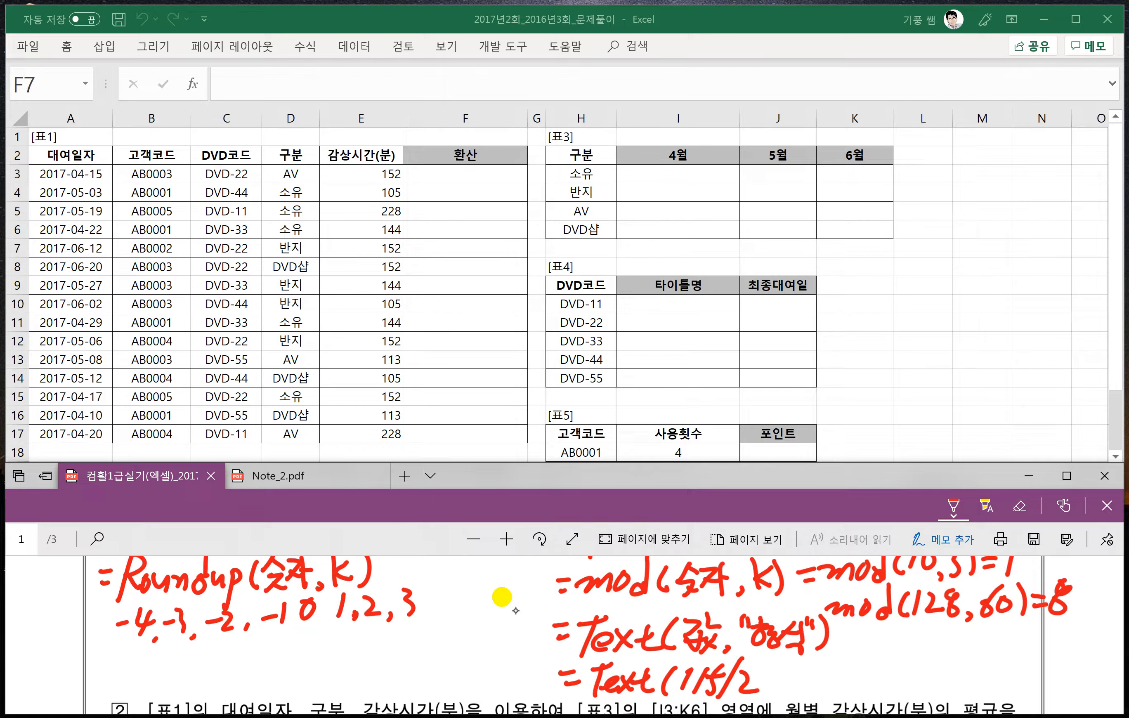
key(ctrl+z)
key(ctrl+z)
key(ctrl+z)
key(ctrl+z)
key(ctrl+z)
key(ctrl+z)
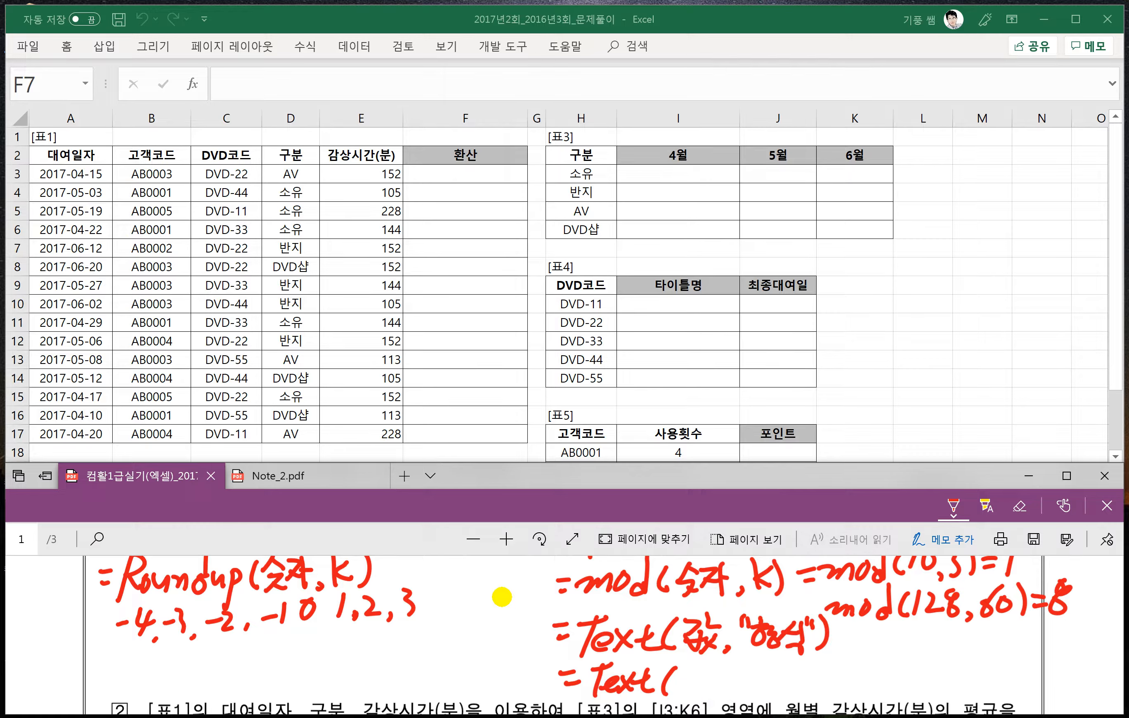
- Handwrite Roundup(115/60,0) as the value argument of the TEXT example and underline it
drag(695, 661, 683, 705)
mouse_move(693, 667)
mouse_down()
mouse_move(716, 693)
mouse_move(749, 692)
mouse_up()
mouse_move(755, 686)
mouse_down()
mouse_move(762, 652)
mouse_move(780, 693)
mouse_move(821, 690)
mouse_up()
drag(843, 664, 833, 690)
drag(853, 663, 840, 690)
drag(878, 644, 856, 702)
mouse_move(895, 655)
mouse_down()
mouse_move(881, 683)
mouse_move(899, 686)
mouse_move(906, 664)
mouse_move(917, 689)
mouse_up()
drag(937, 669, 935, 670)
drag(946, 657, 946, 695)
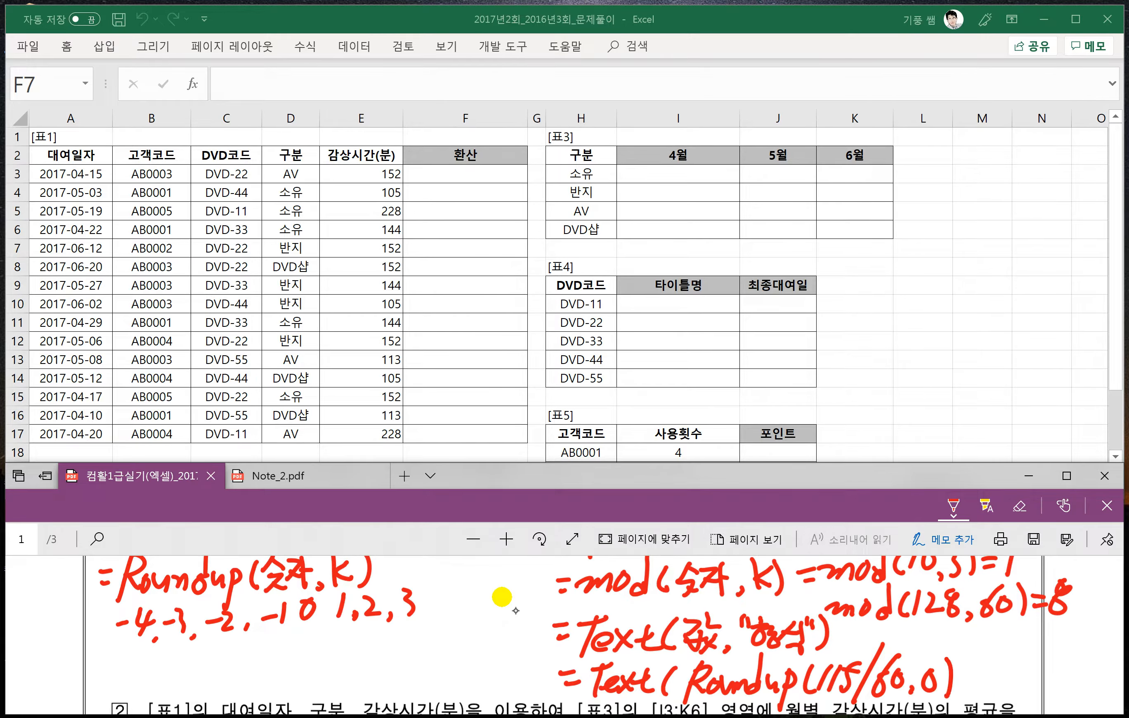
drag(683, 702, 954, 692)
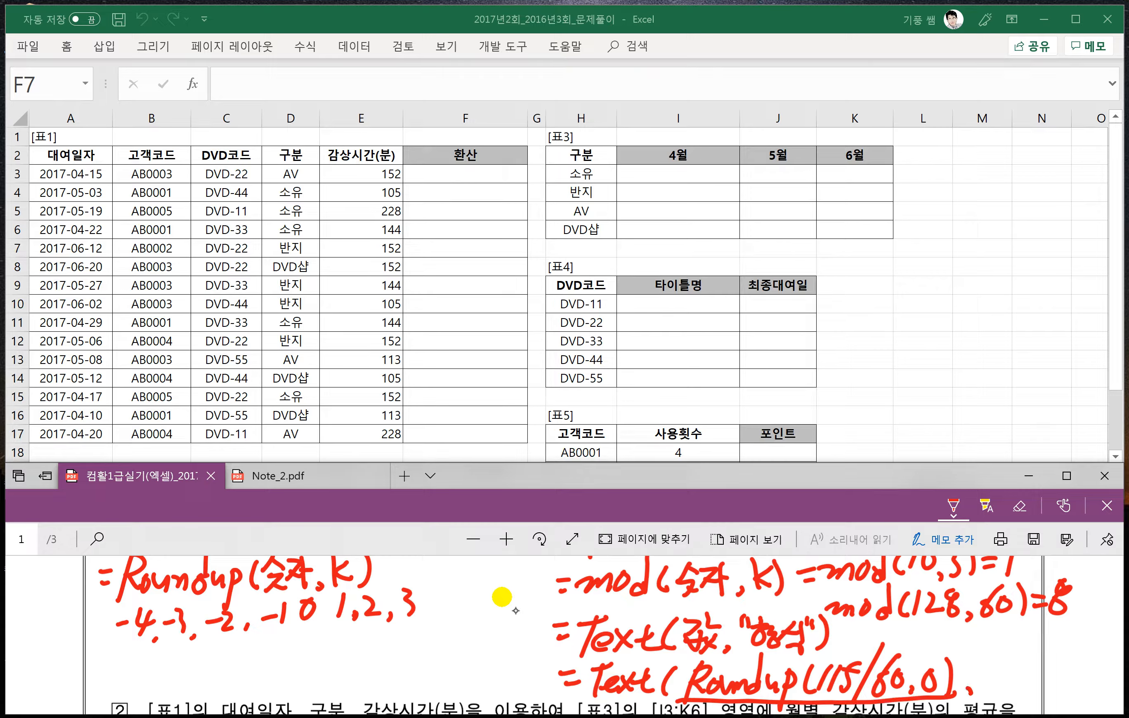
- Complete the handwritten TEXT example with the format argument "0시간", its quotation marks and a closing parenthesis
drag(997, 652, 998, 671)
mouse_move(1016, 664)
mouse_down()
mouse_move(1008, 685)
mouse_move(1017, 664)
mouse_up()
mouse_move(1039, 664)
mouse_down()
mouse_move(1026, 676)
mouse_move(1043, 686)
mouse_up()
mouse_move(1044, 660)
mouse_down()
mouse_move(1046, 687)
mouse_move(1057, 683)
mouse_up()
mouse_move(1068, 659)
mouse_down()
mouse_move(1067, 686)
mouse_move(1075, 672)
mouse_up()
mouse_move(1054, 682)
mouse_down()
mouse_move(1072, 691)
mouse_move(1076, 668)
mouse_up()
drag(1085, 662, 1087, 693)
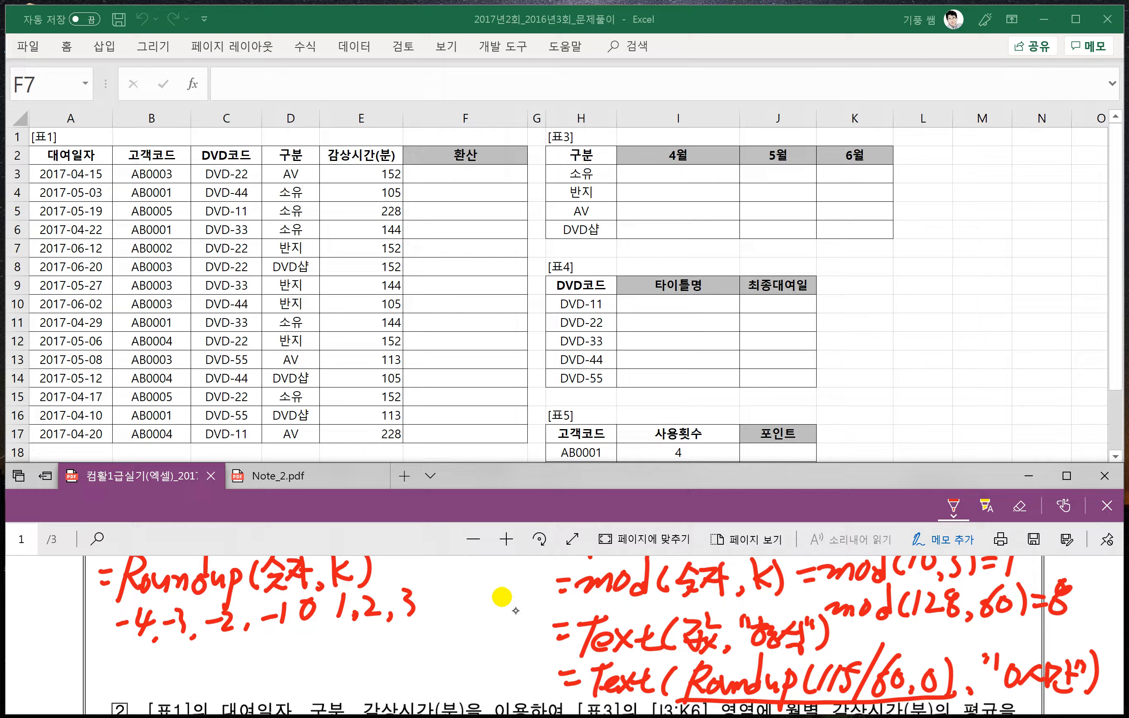
drag(988, 654, 981, 667)
drag(999, 650, 992, 670)
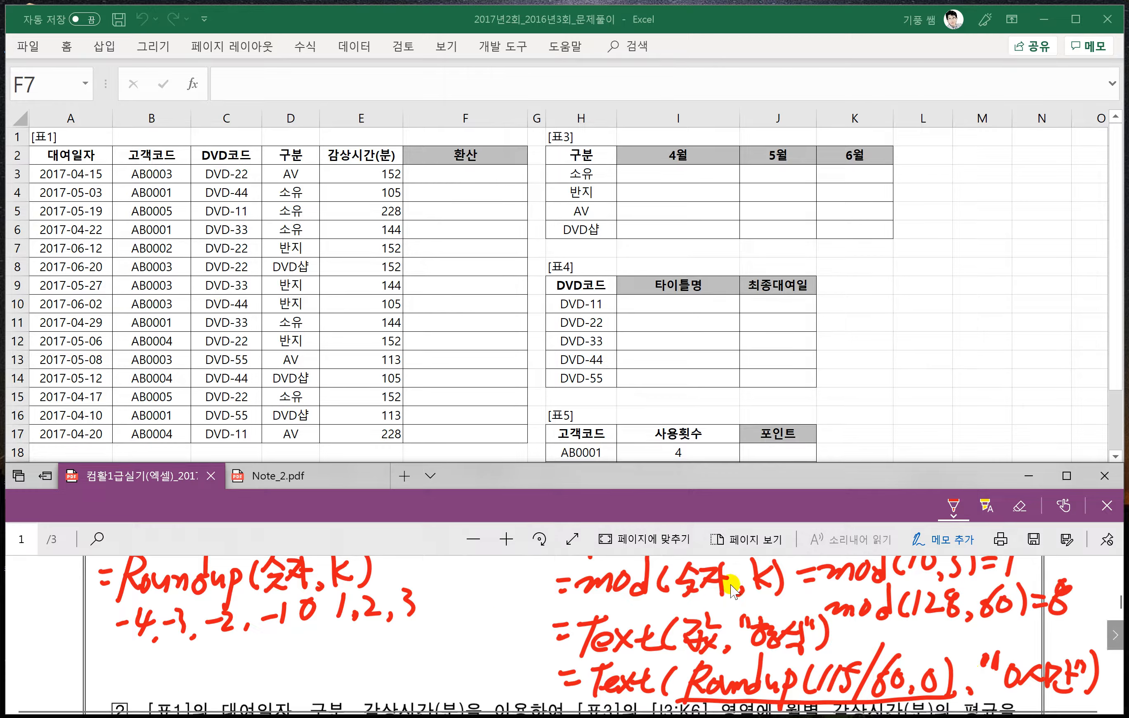
- Switch to the Excel sheet, select cell F3 and enlarge the worksheet to 130%
scroll(424, 614, up, 2)
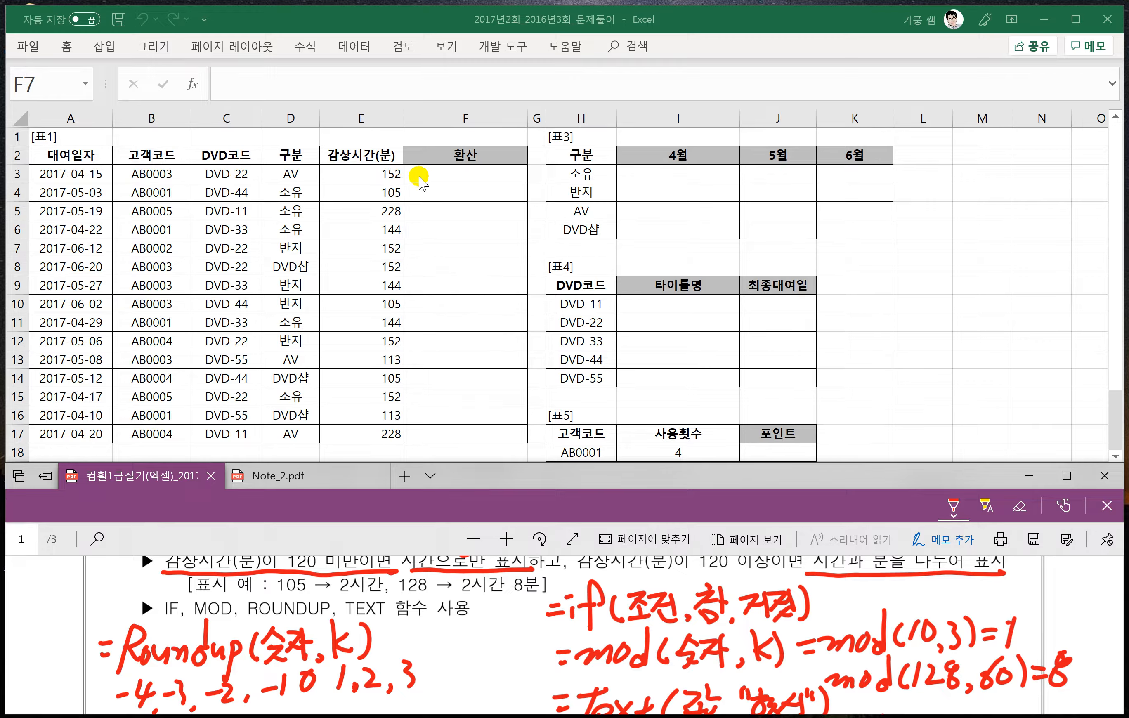
scroll(919, 595, up, 1)
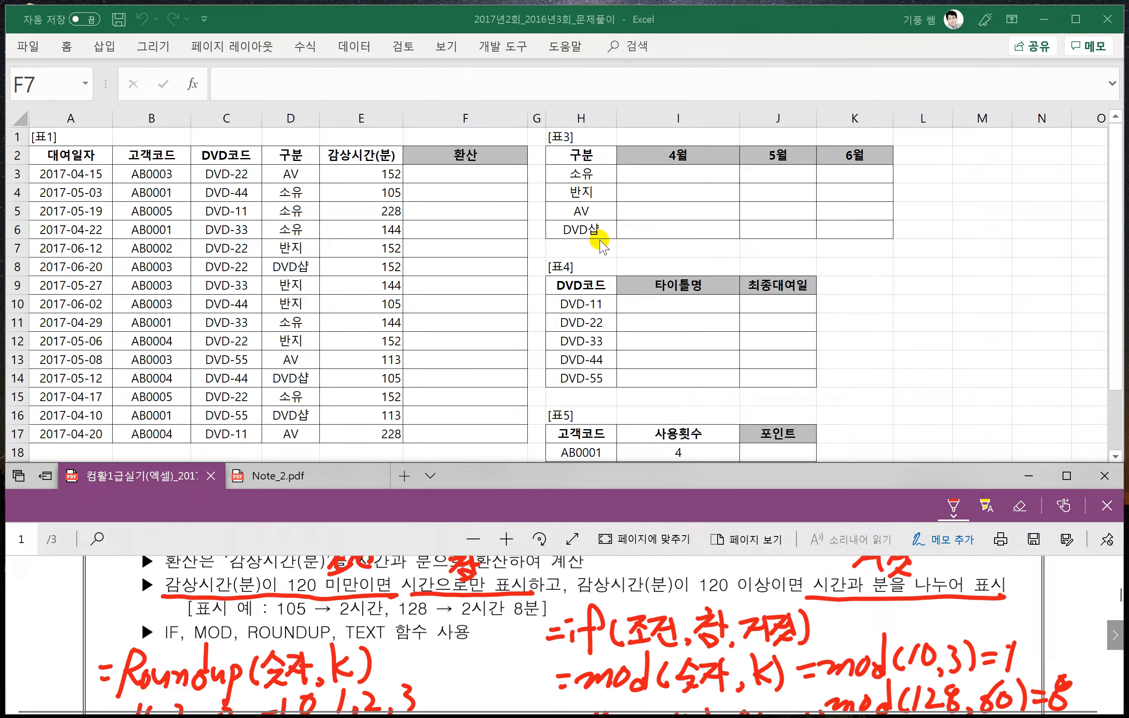
click(437, 175)
click(437, 174)
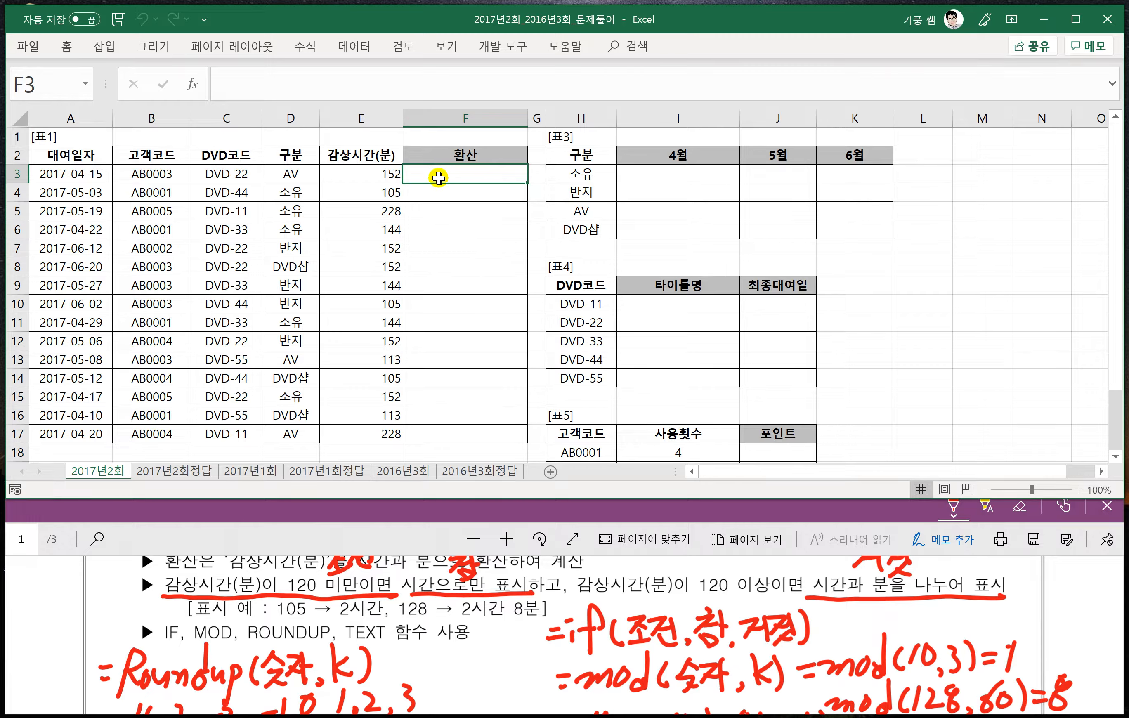
text(=)
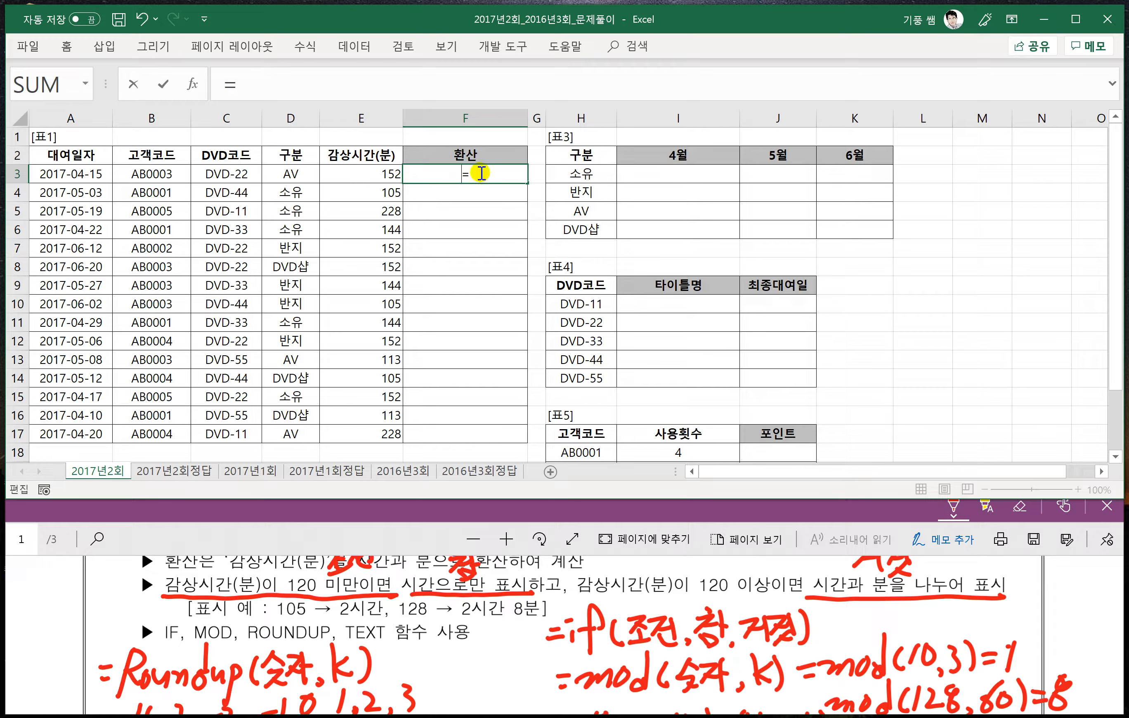
key(Escape)
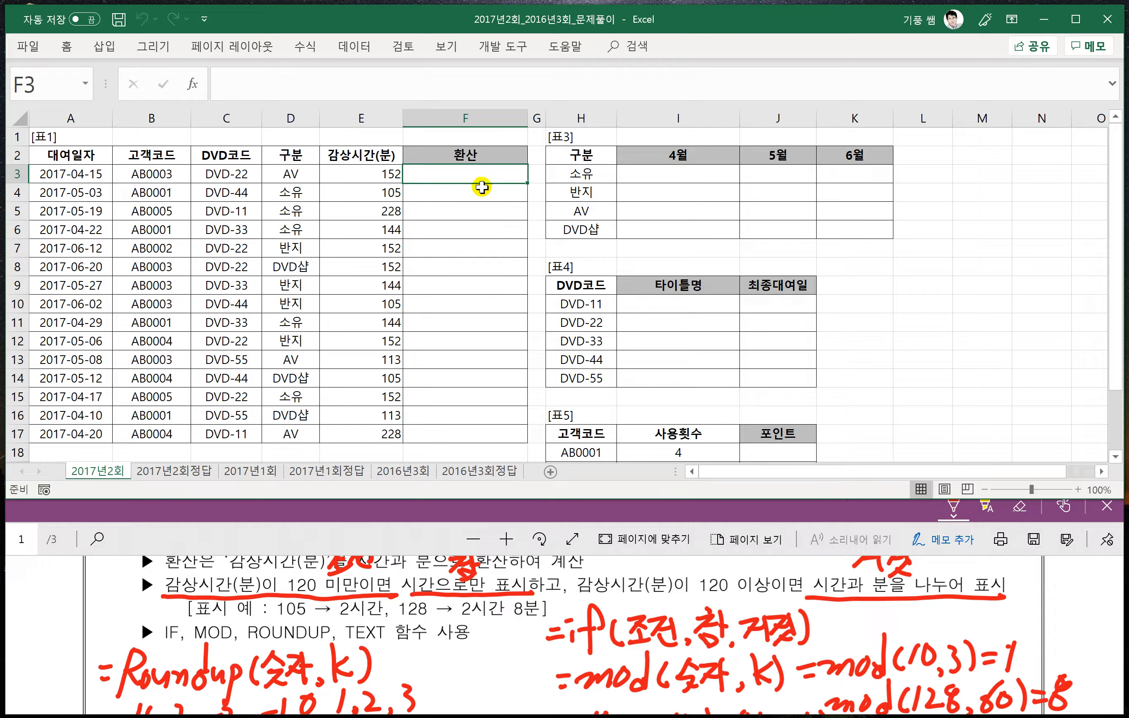
scroll(465, 219, up, 2)
scroll(411, 209, up, 1)
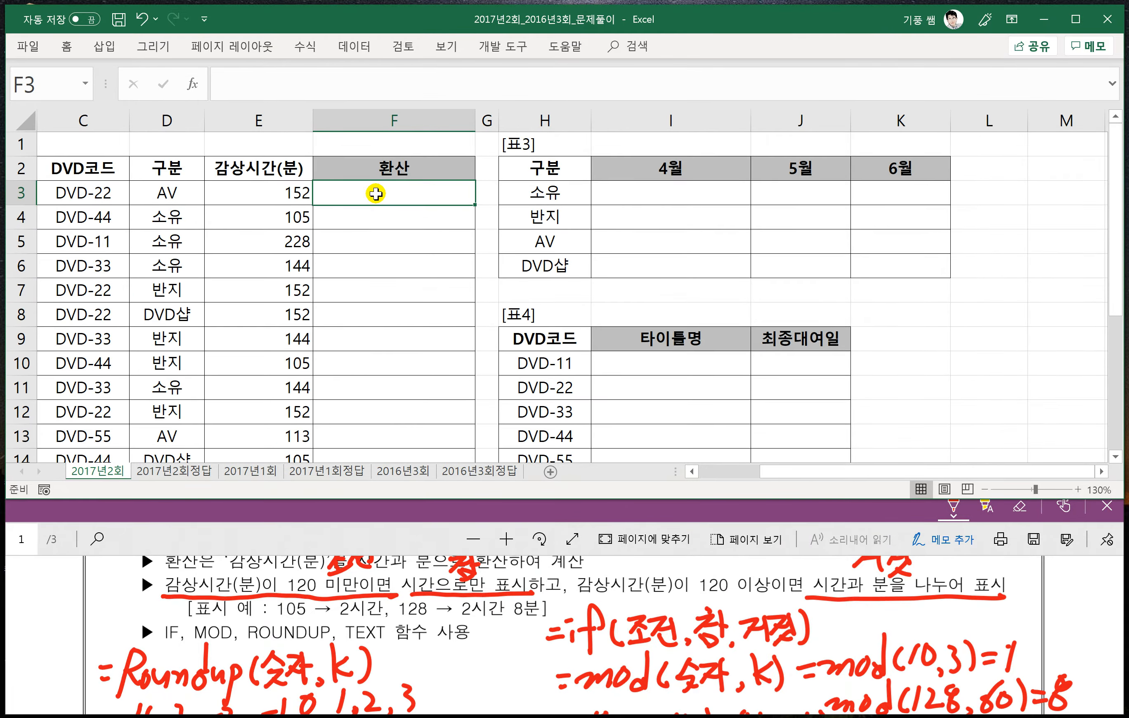
- Begin a formula in F3 with =text( and remove the function name, leaving =( in the cell
text(=)
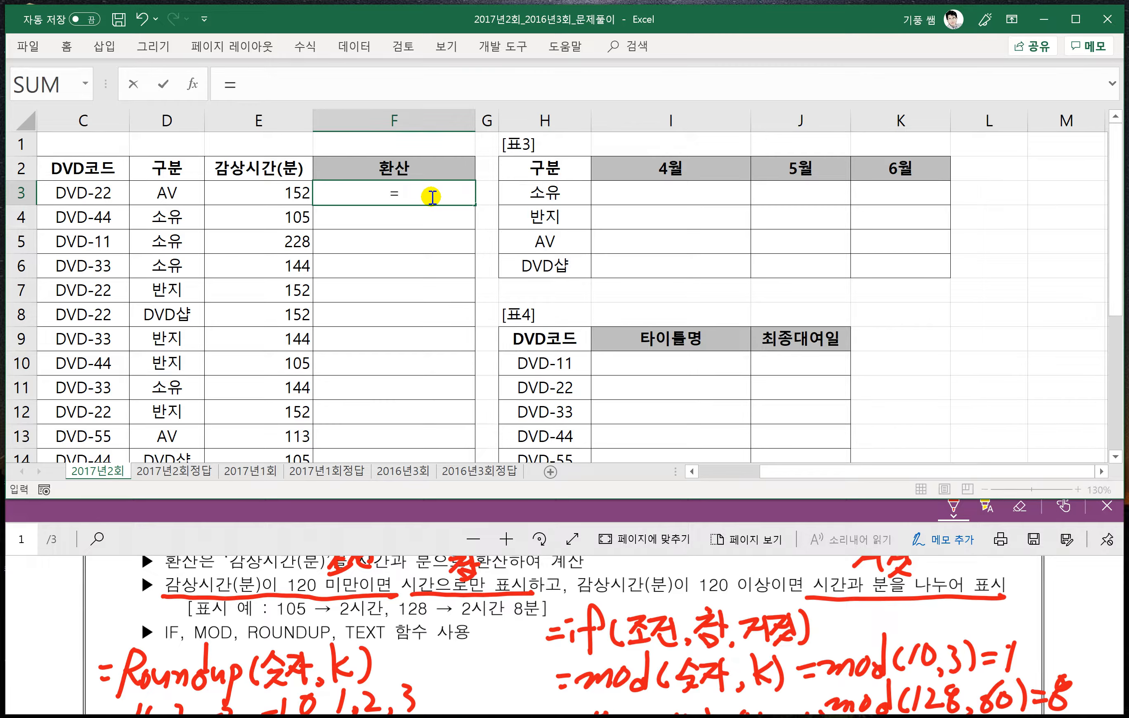
text(te)
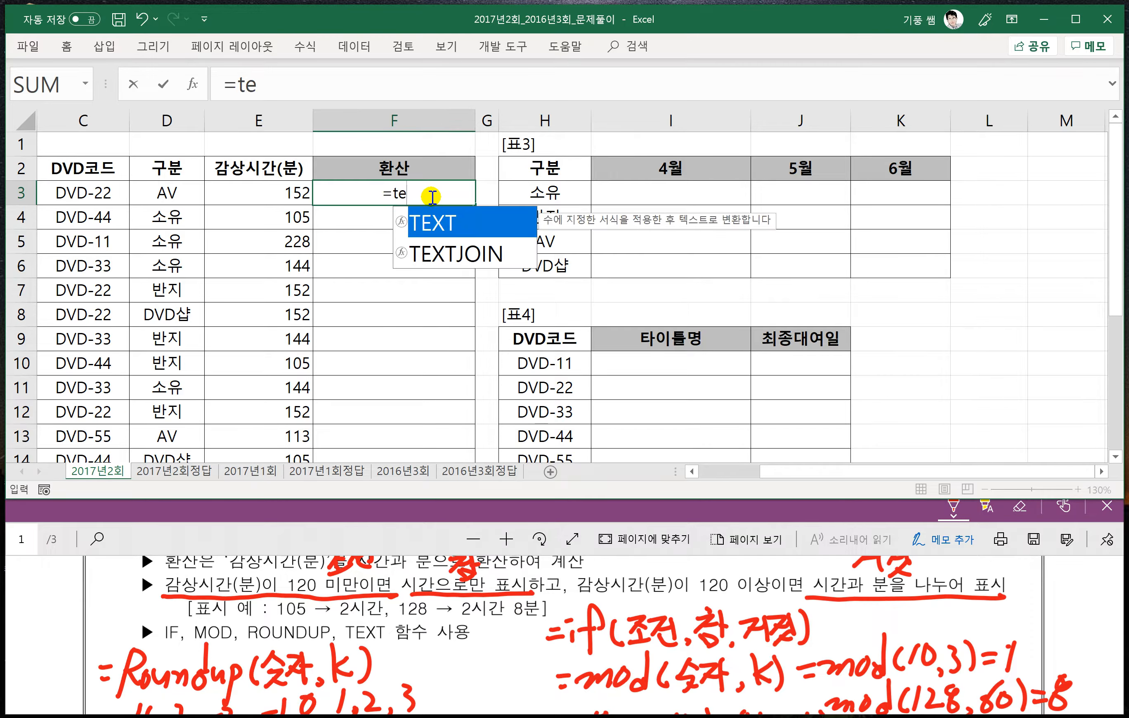
text(xt)
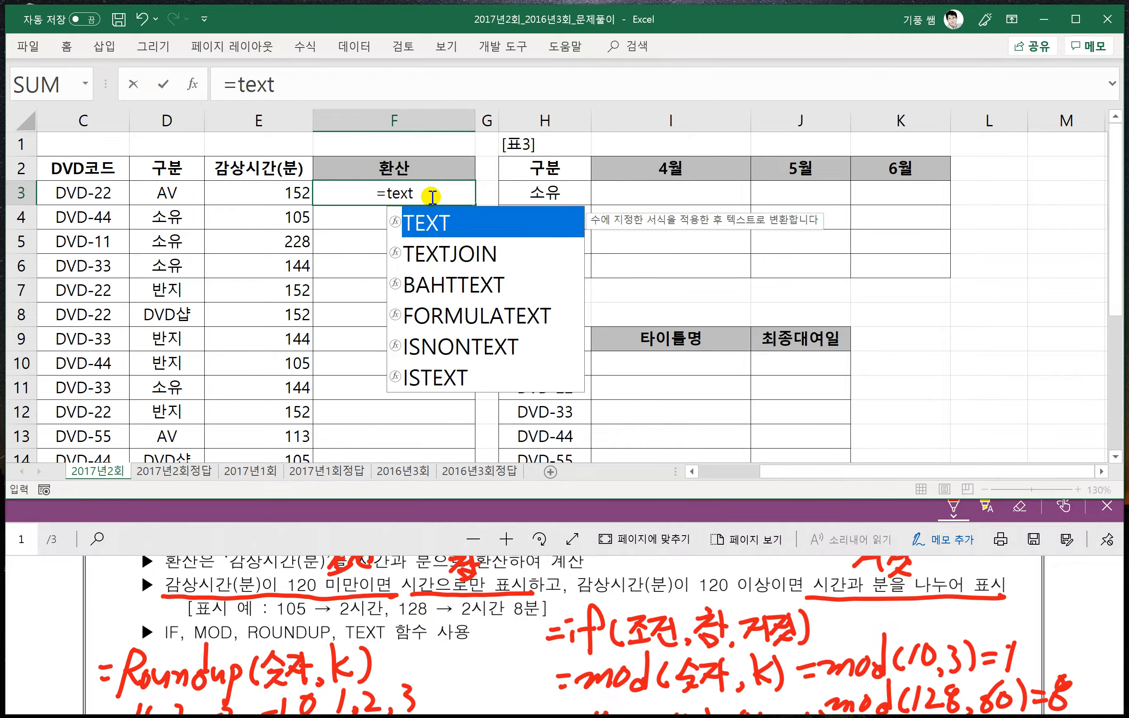
text(()
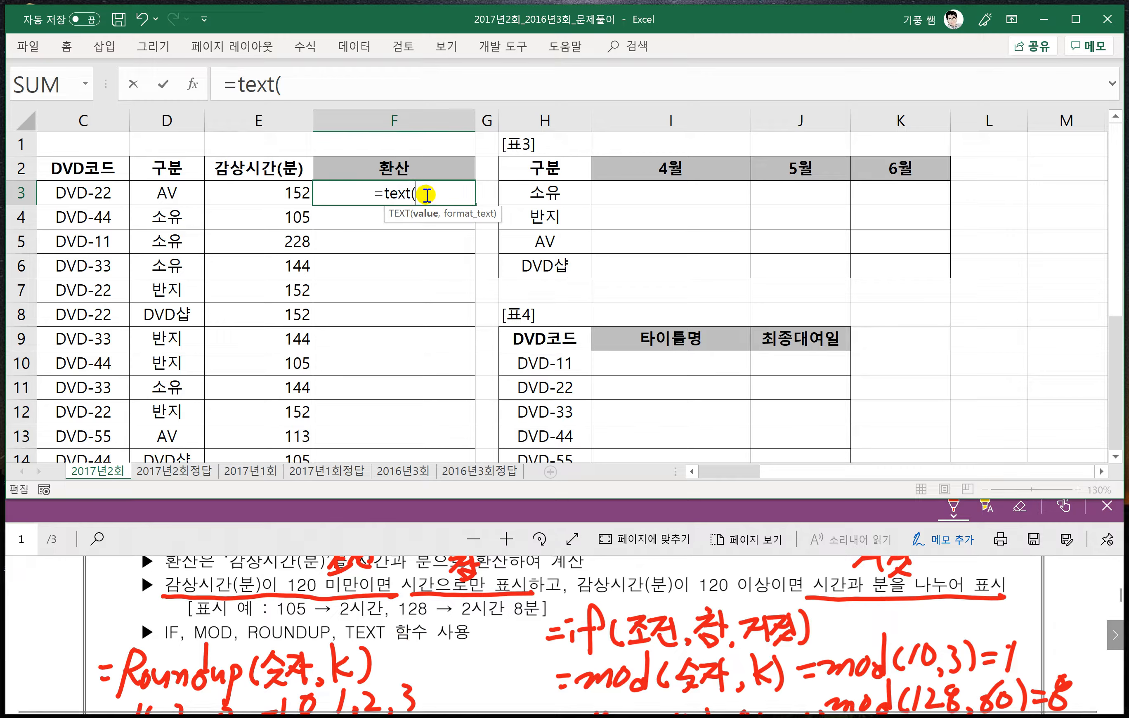
click(427, 195)
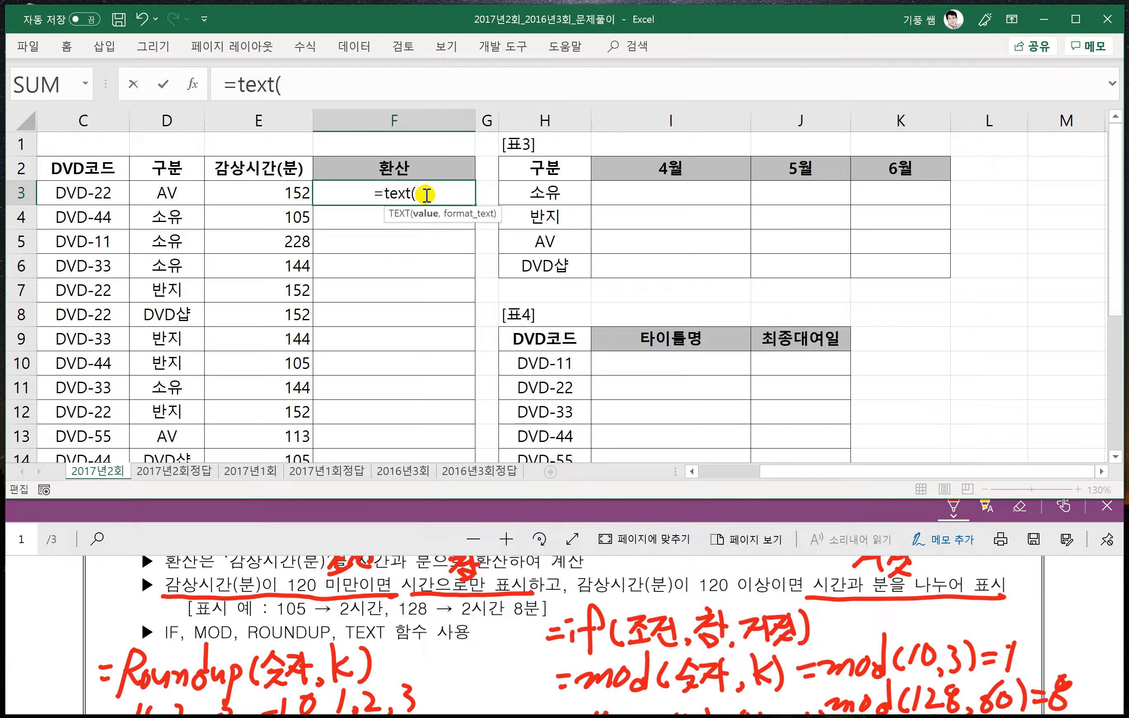
key(BackSpace)
key(BackSpace)
key(BackSpace)
key(BackSpace)
key(BackSpace)
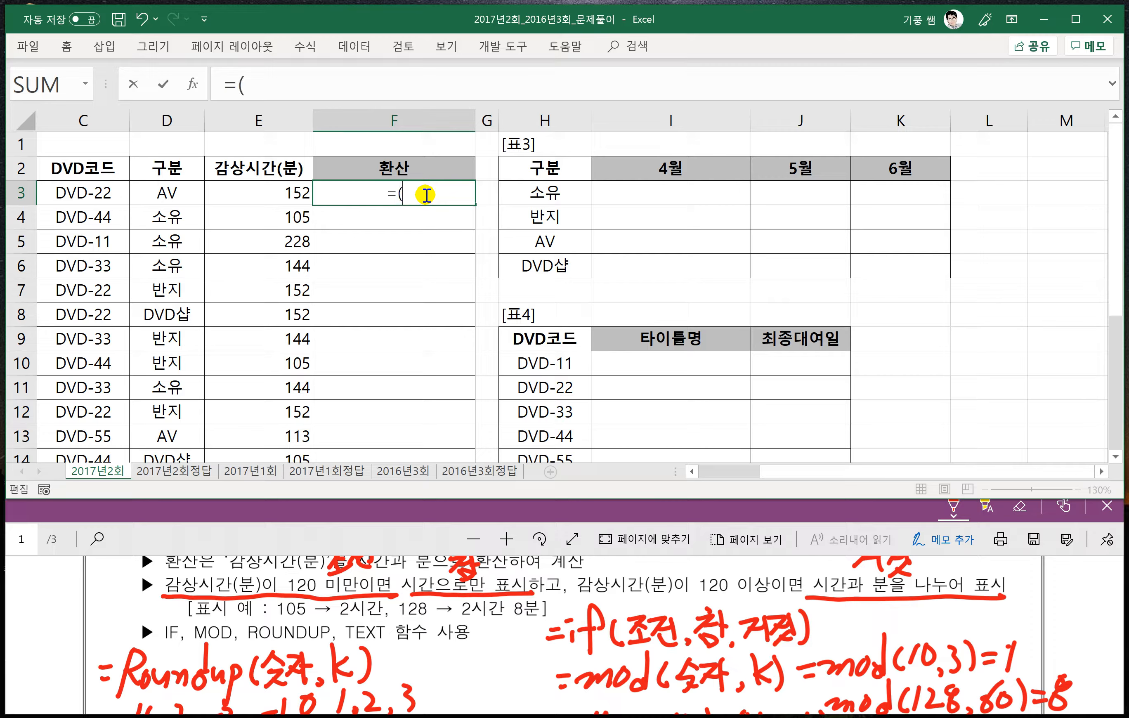
- Continue the F3 formula with E3-mod(E3,60) to subtract the leftover minutes from the viewing time
click(283, 194)
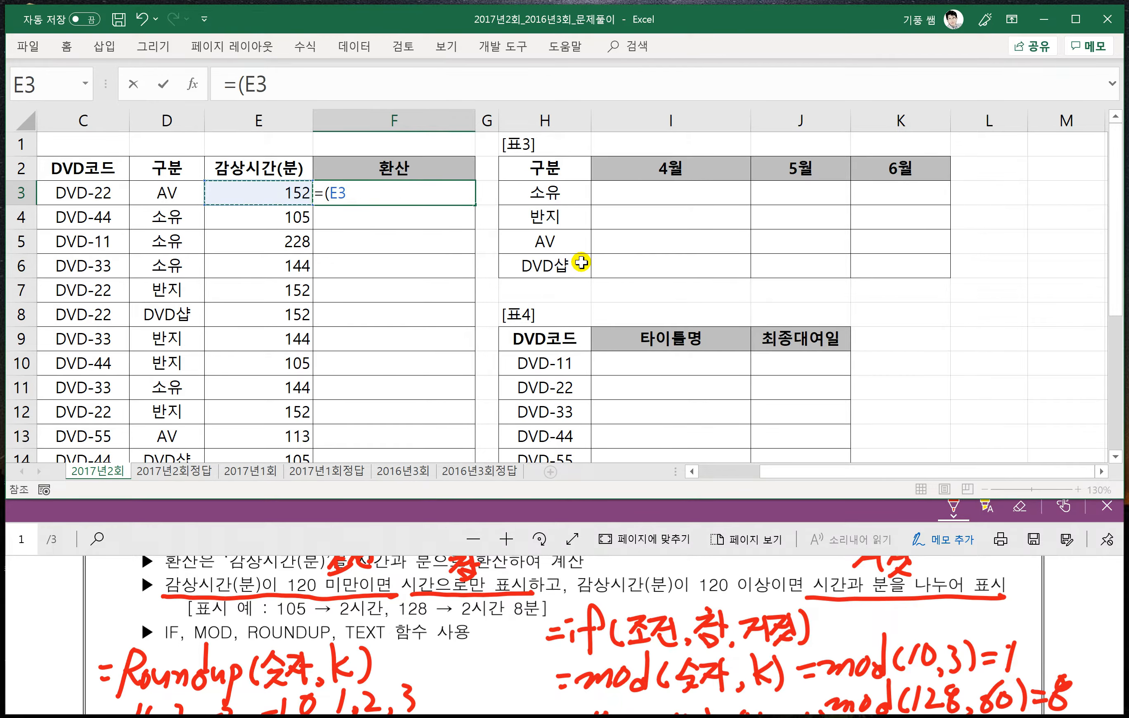
text(-)
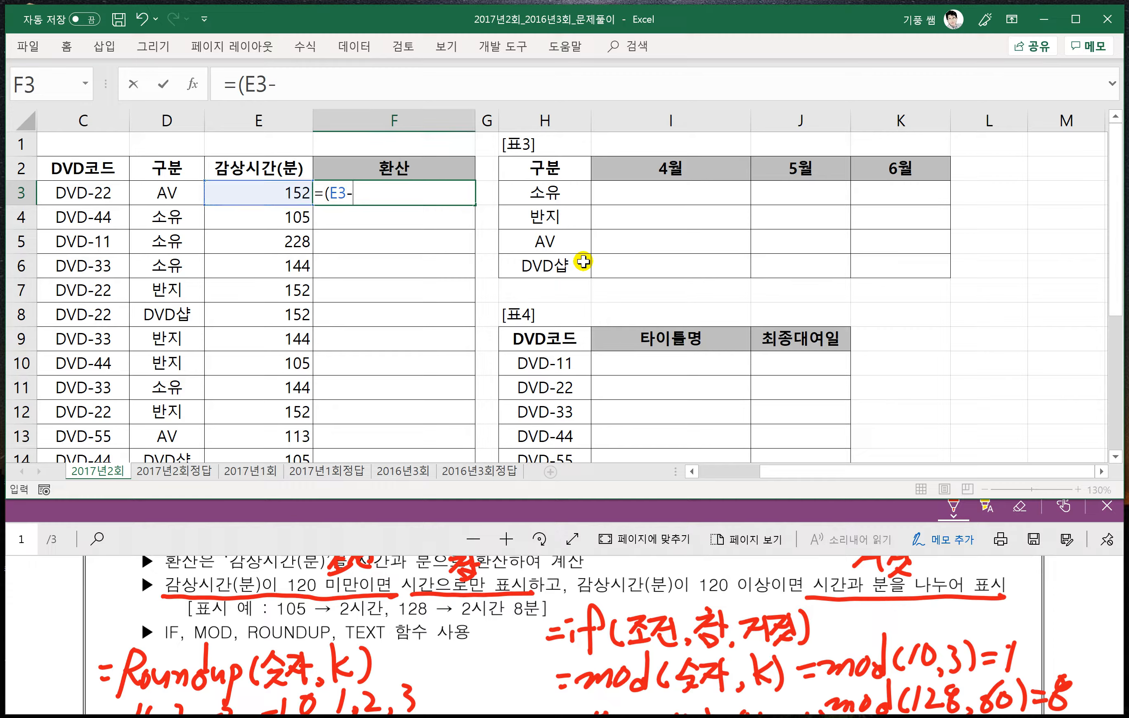
text(mod()
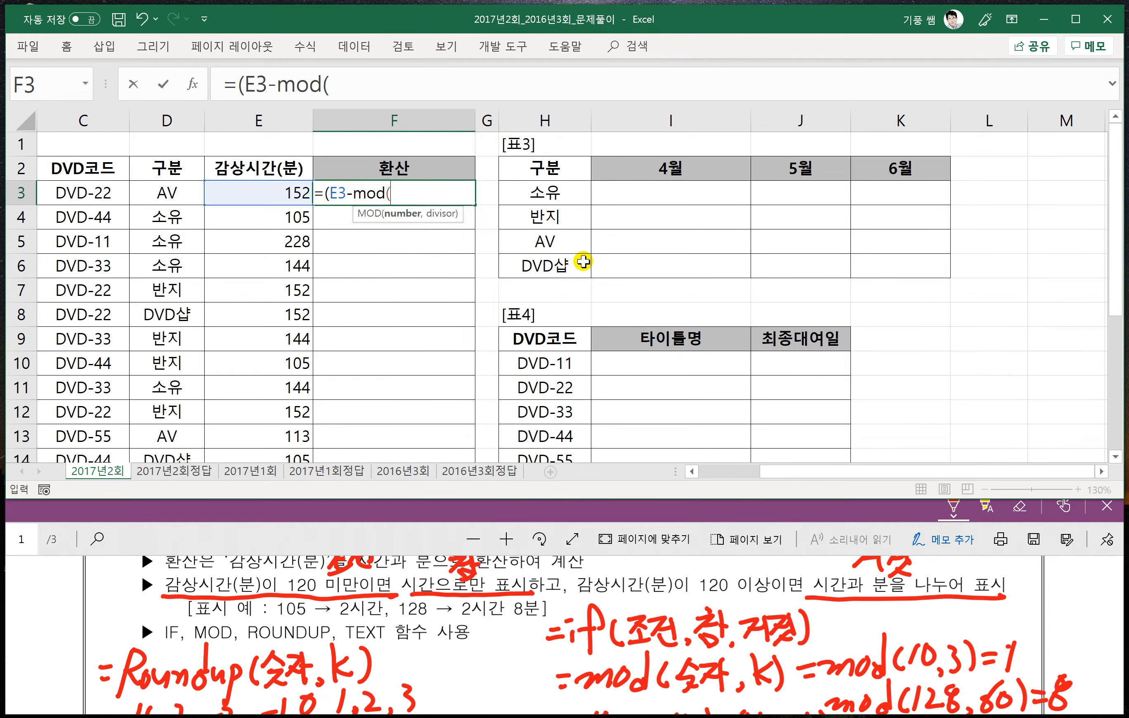
click(290, 190)
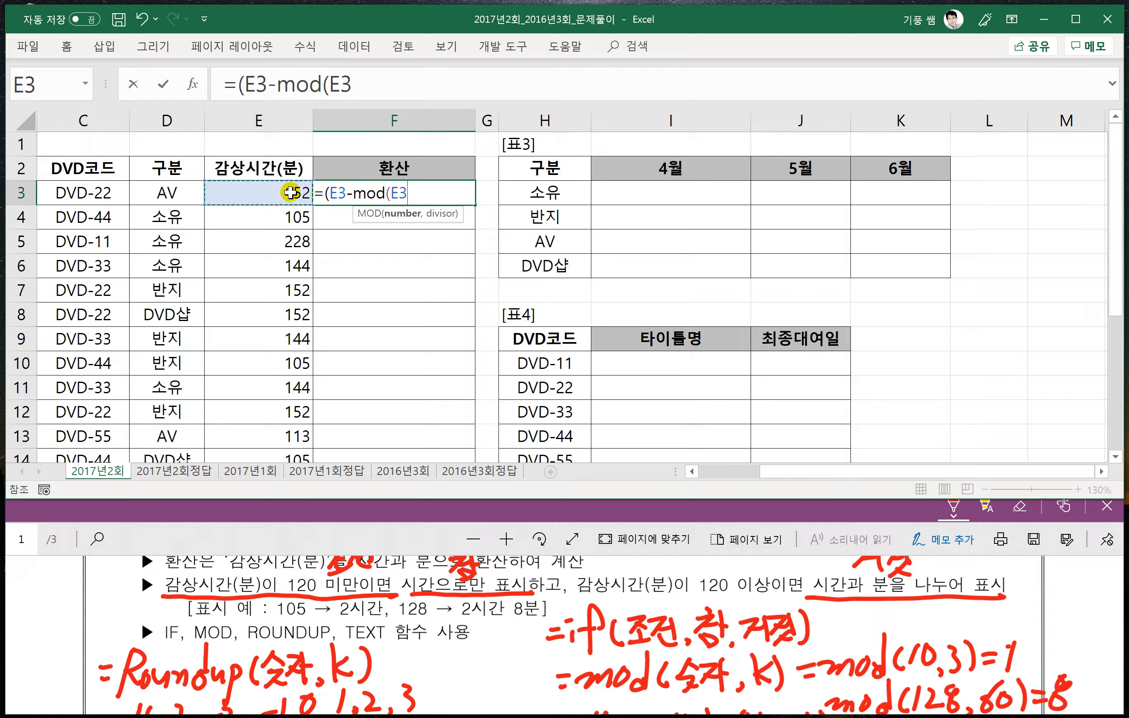
text(,6)
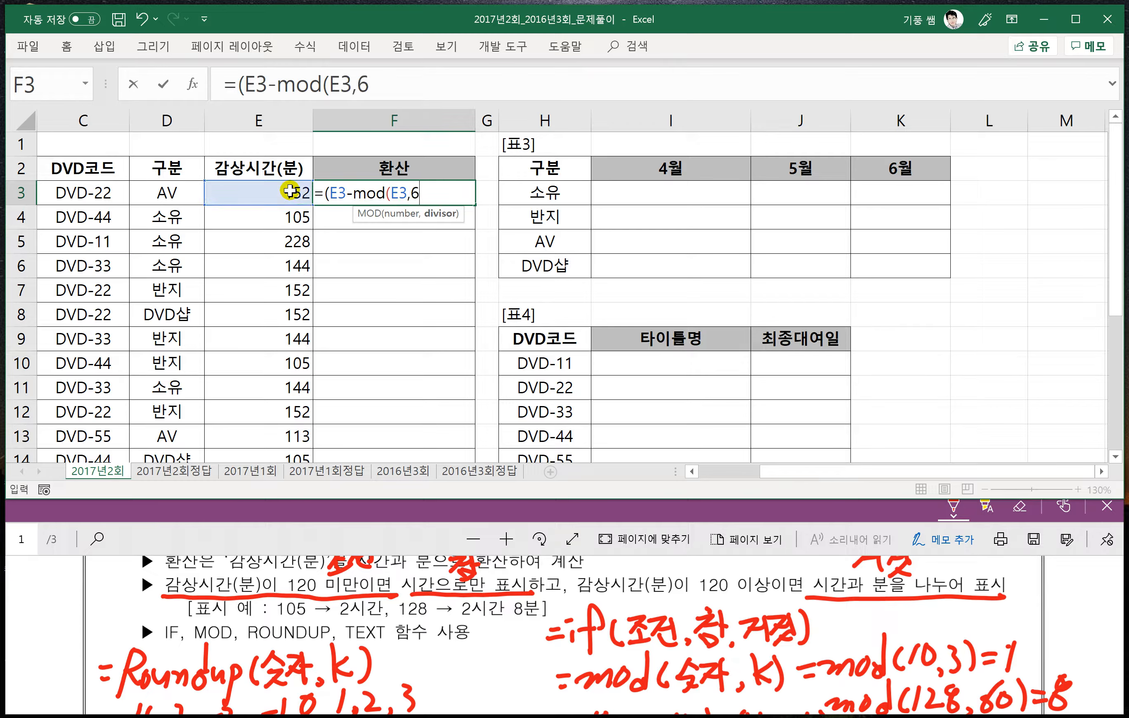
text(0))
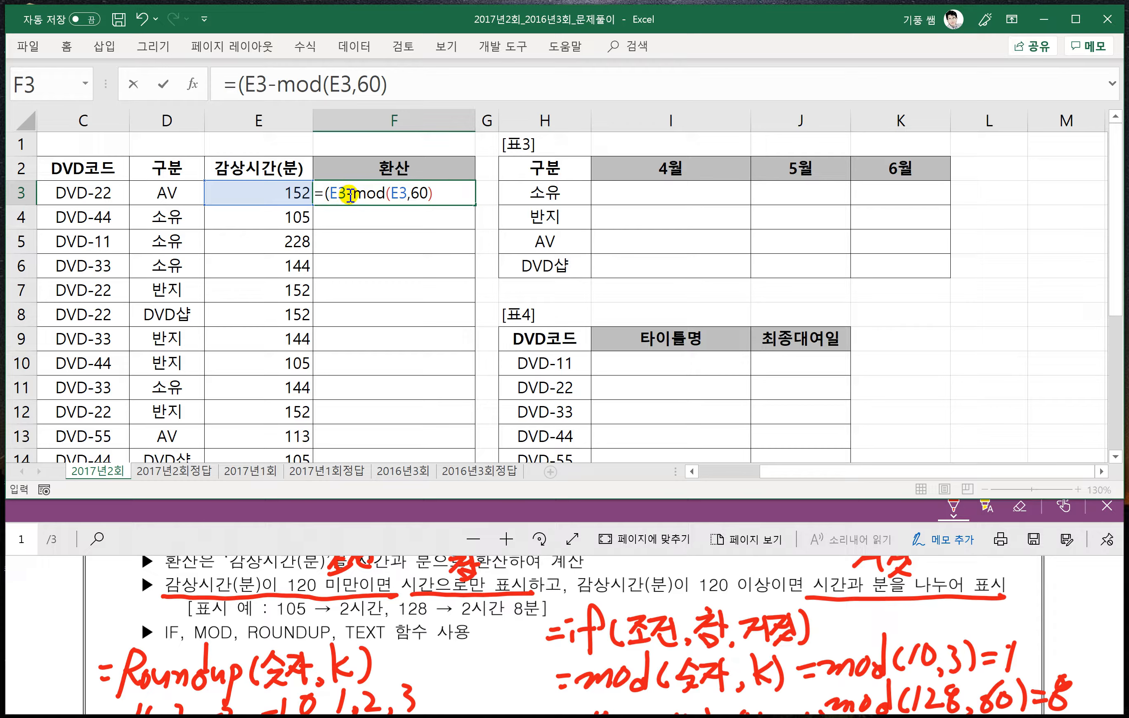
- Close the outer parenthesis, divide by 60 and enter the F3 formula as =(E3-mod(E3,60))/60
drag(328, 193, 439, 197)
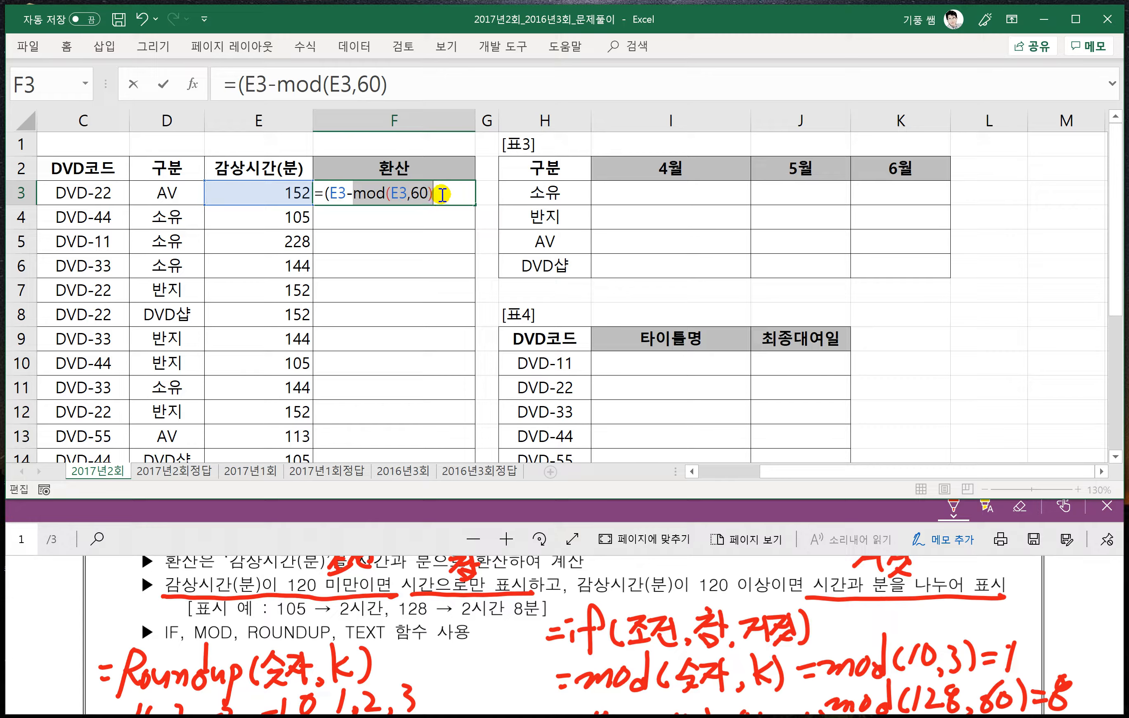
click(442, 194)
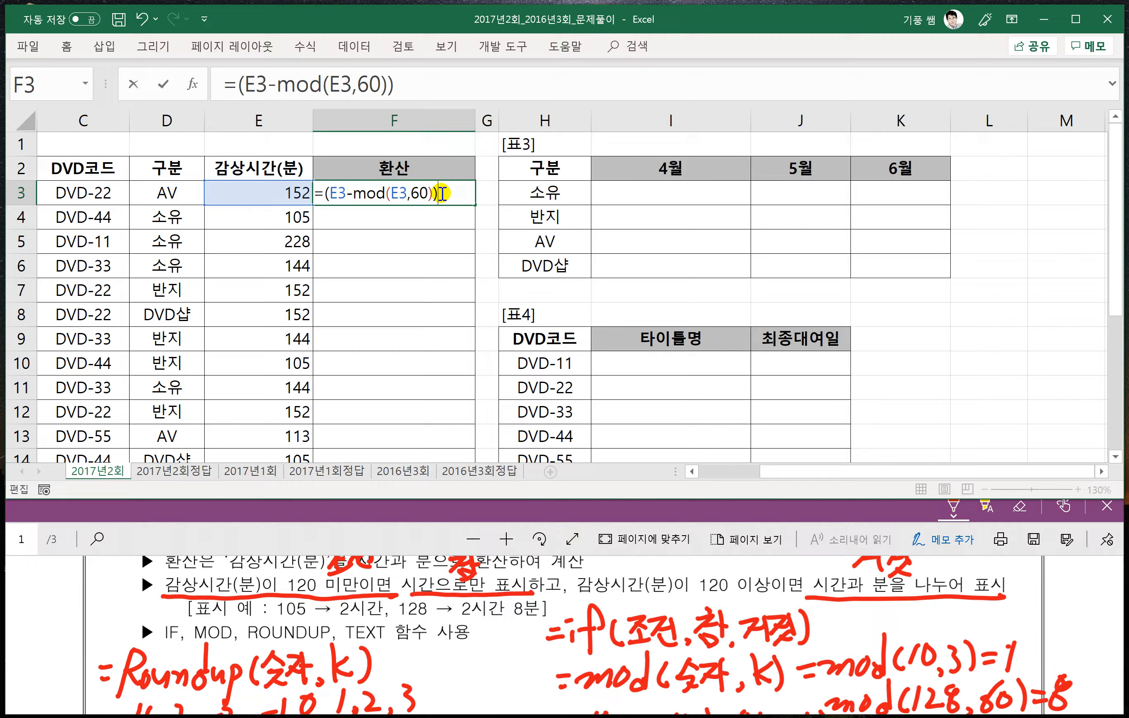
text(/60)
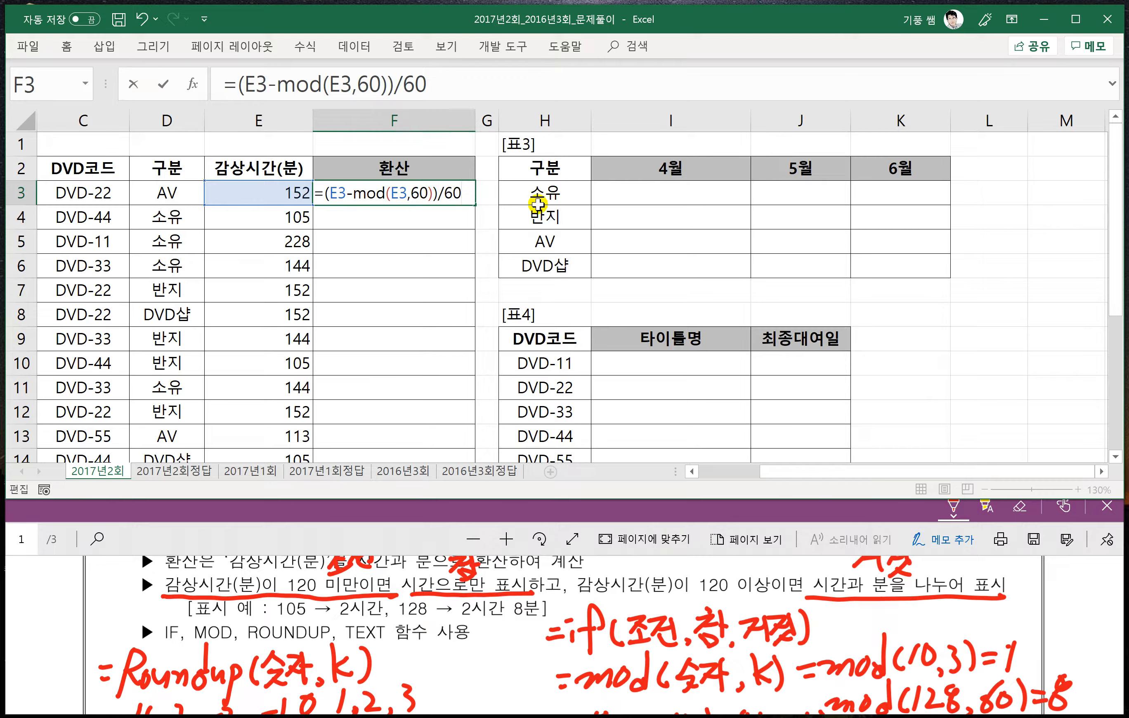
key(Return)
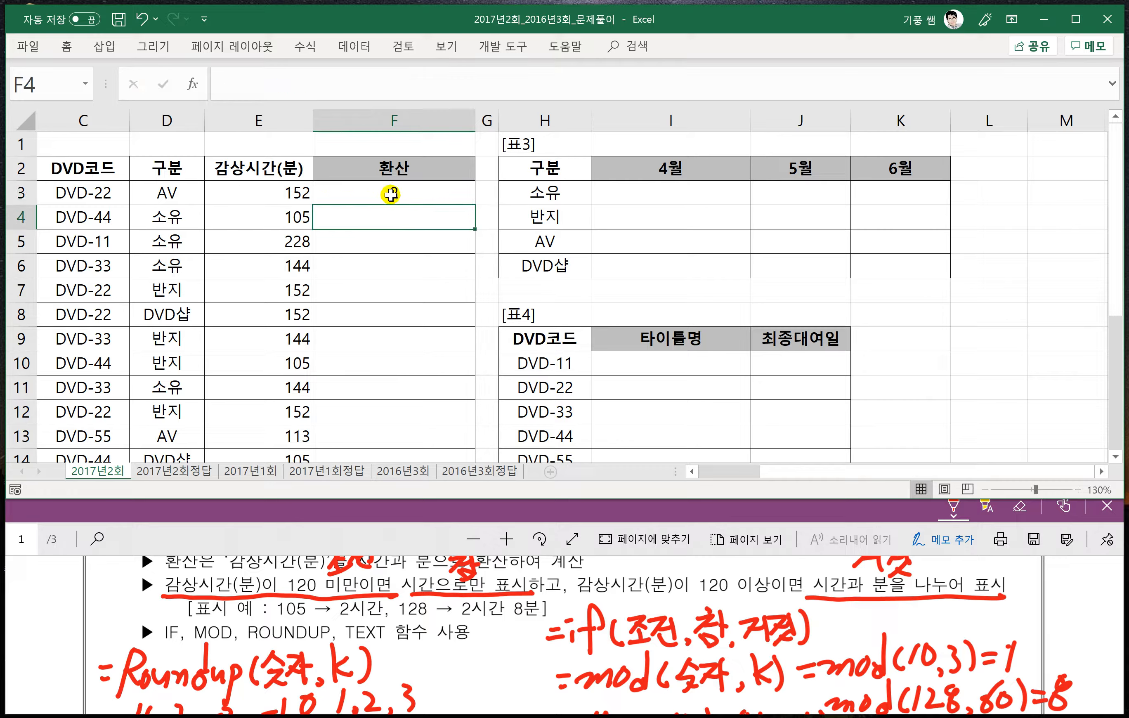
- Reopen the F3 formula and insert text( before the hour calculation
click(391, 194)
double_click(390, 194)
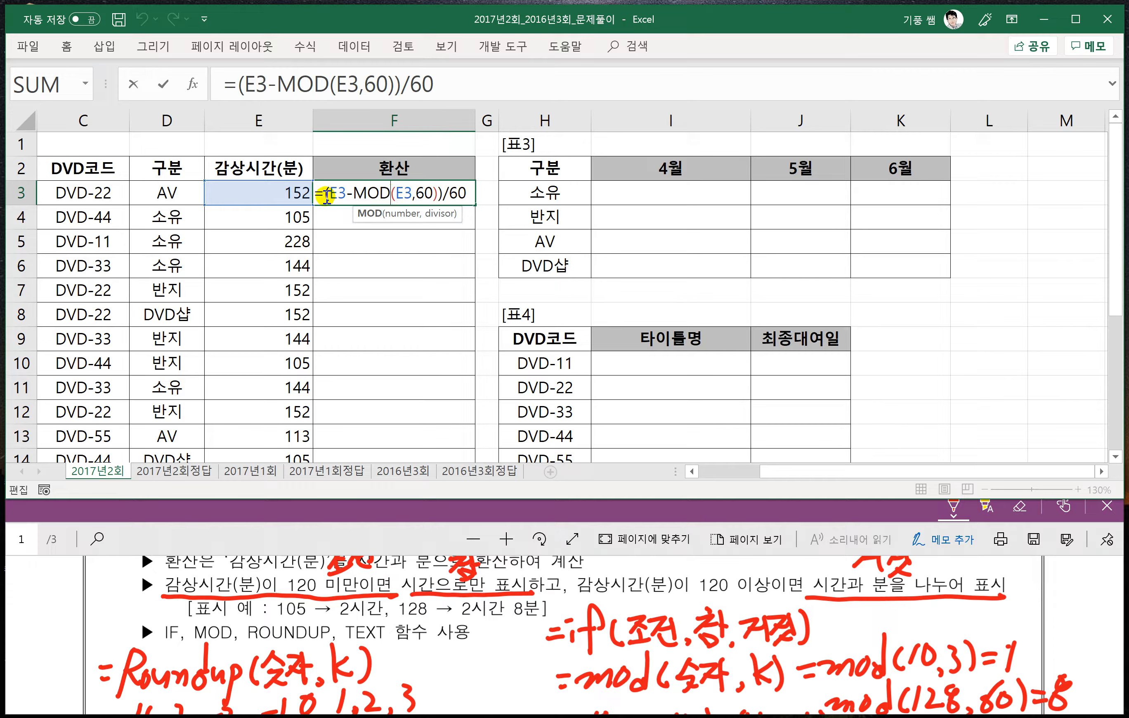
click(326, 194)
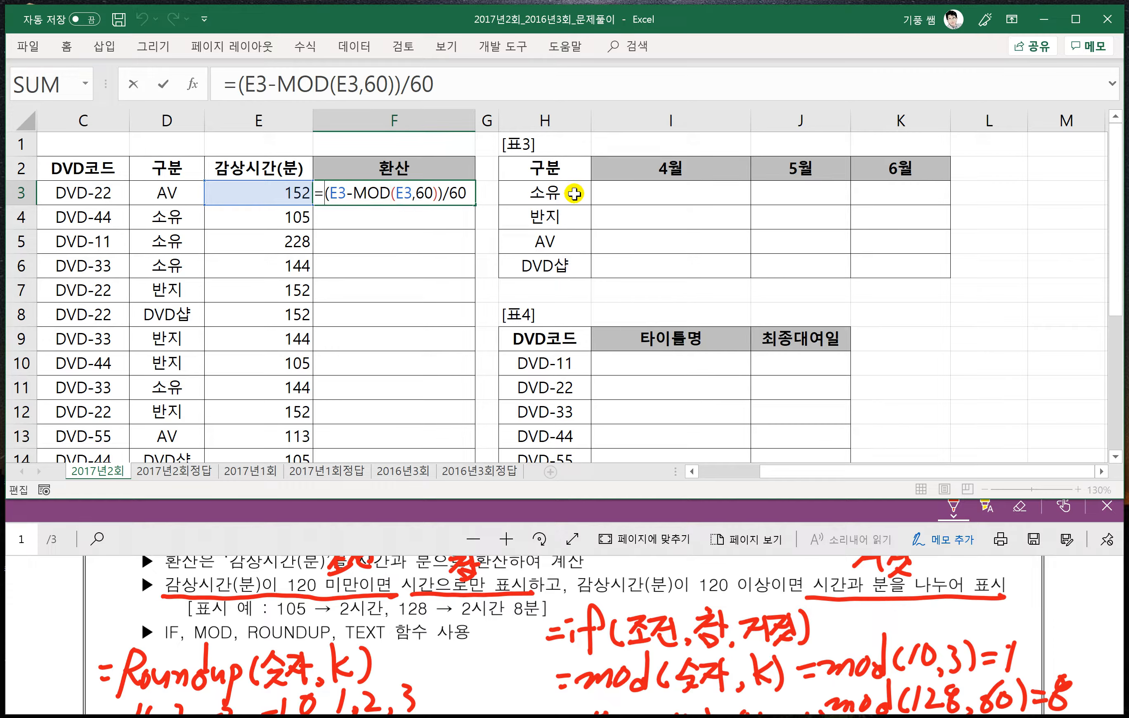
text(text)
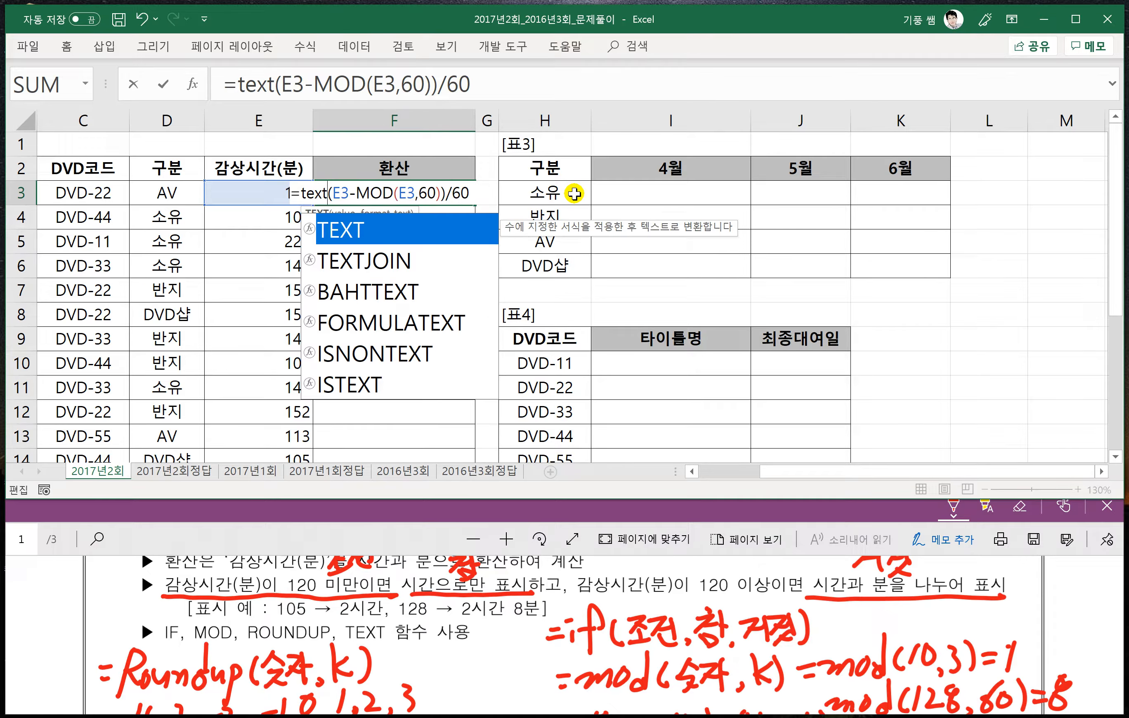
text(()
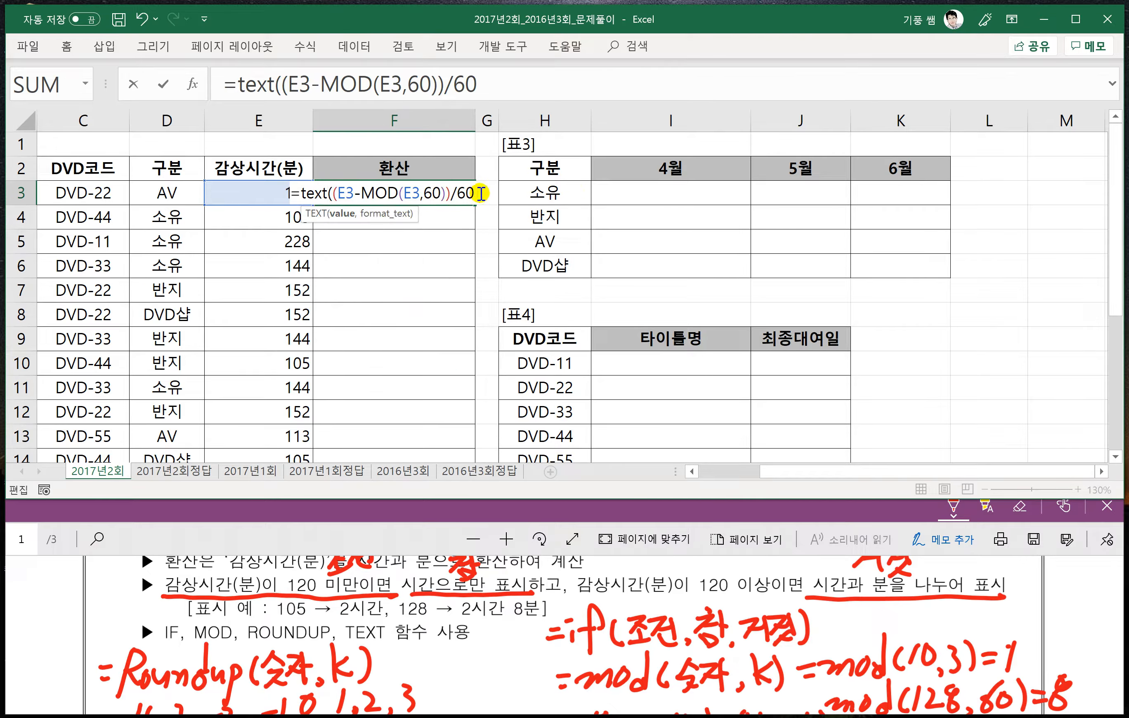
- Complete the TEXT function in F3 with the format "0시간", close it and enter the formula
drag(475, 194, 337, 194)
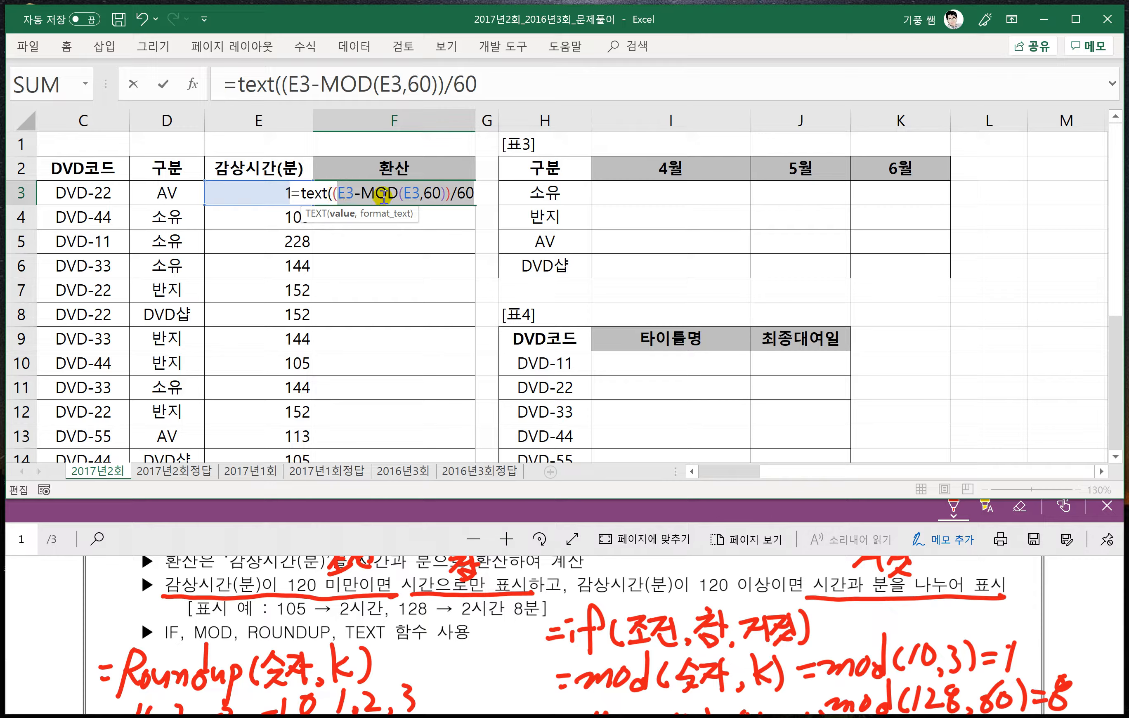
click(473, 193)
text(,)
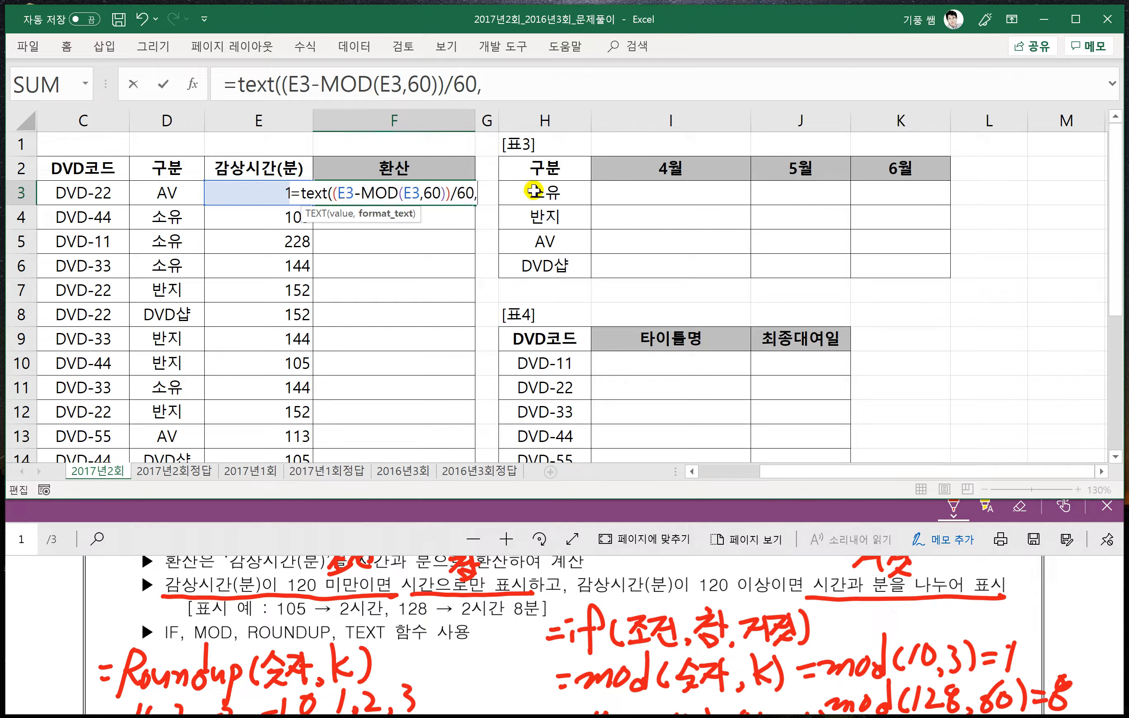
text("0시간)
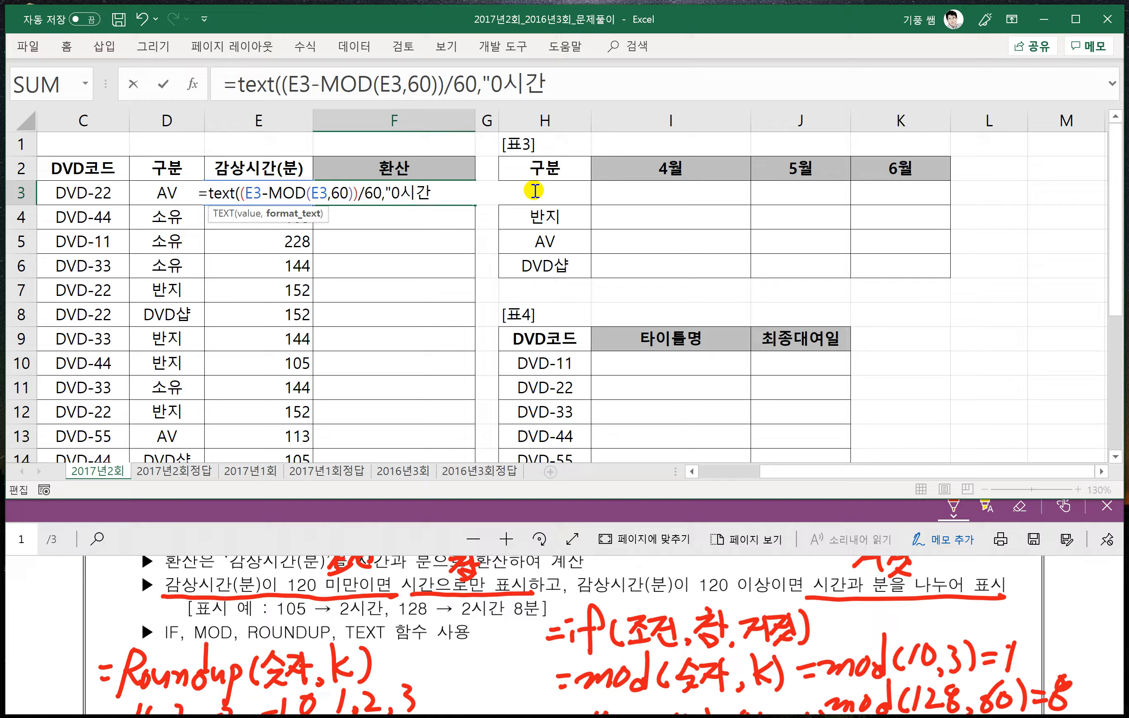
text("))
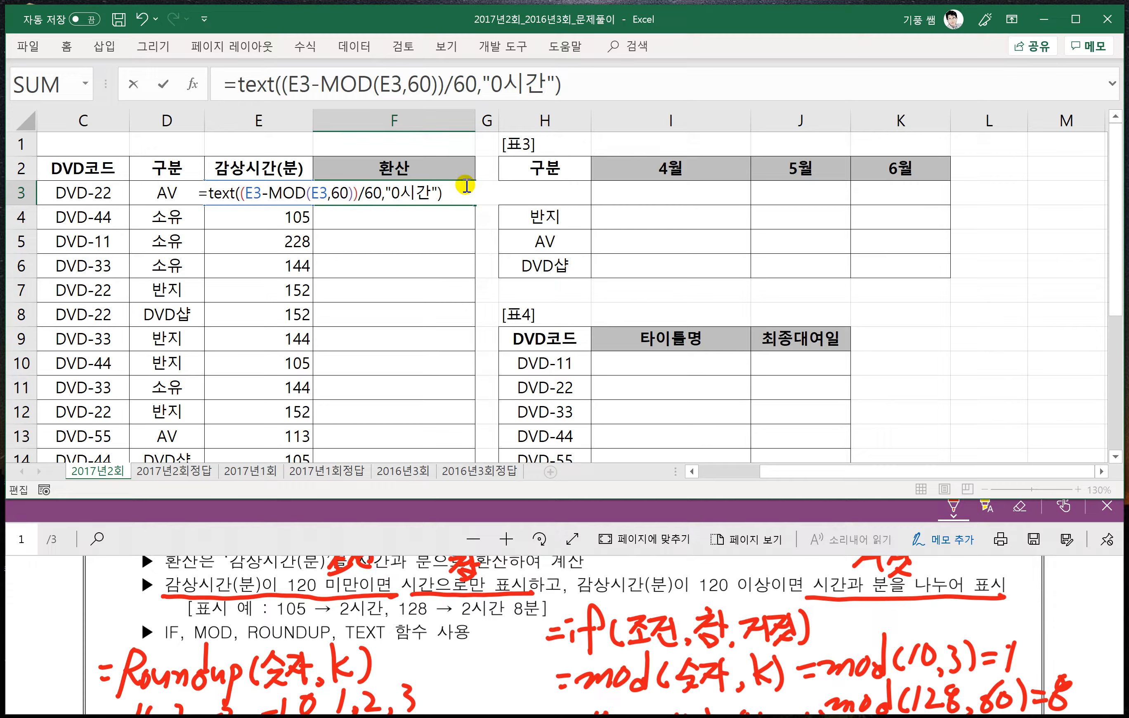
key(Return)
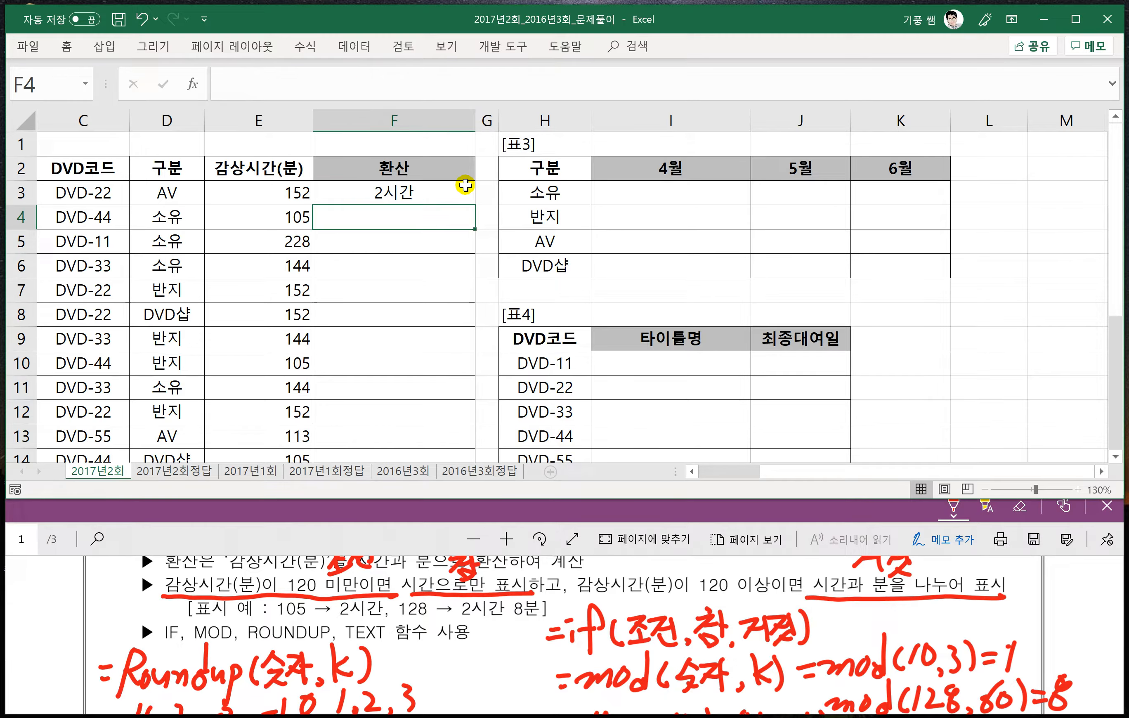
- Reopen the F3 formula and append &mod( after the TEXT function to start the leftover-minutes part
click(419, 191)
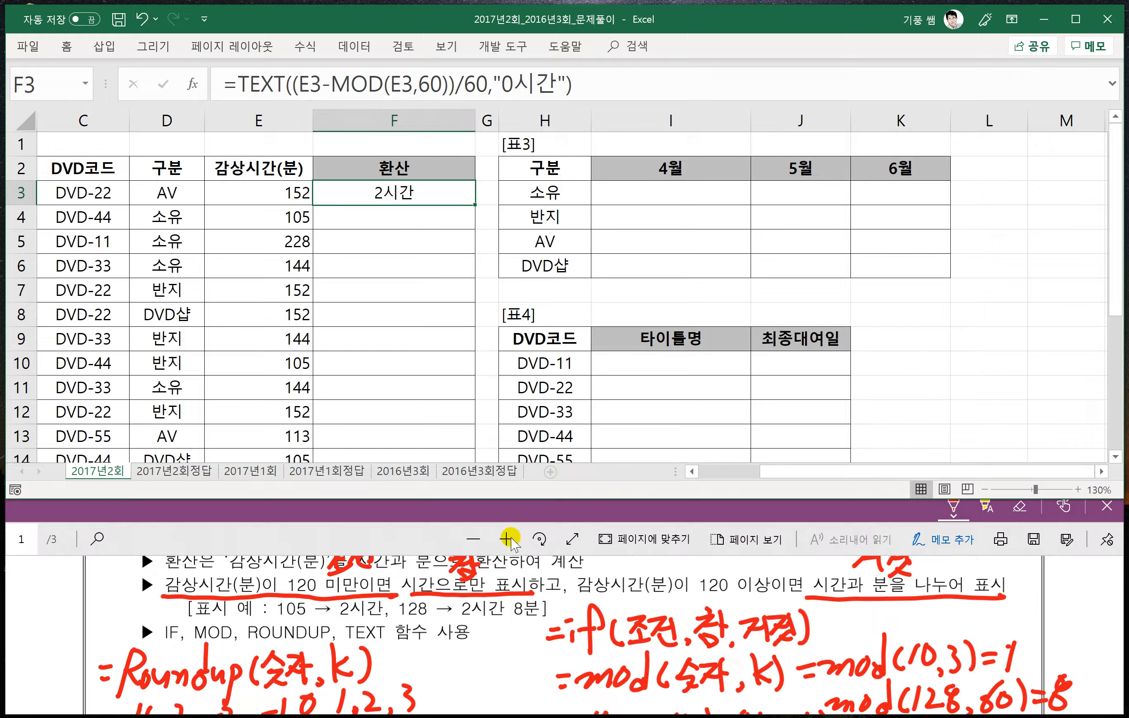
double_click(430, 191)
click(466, 192)
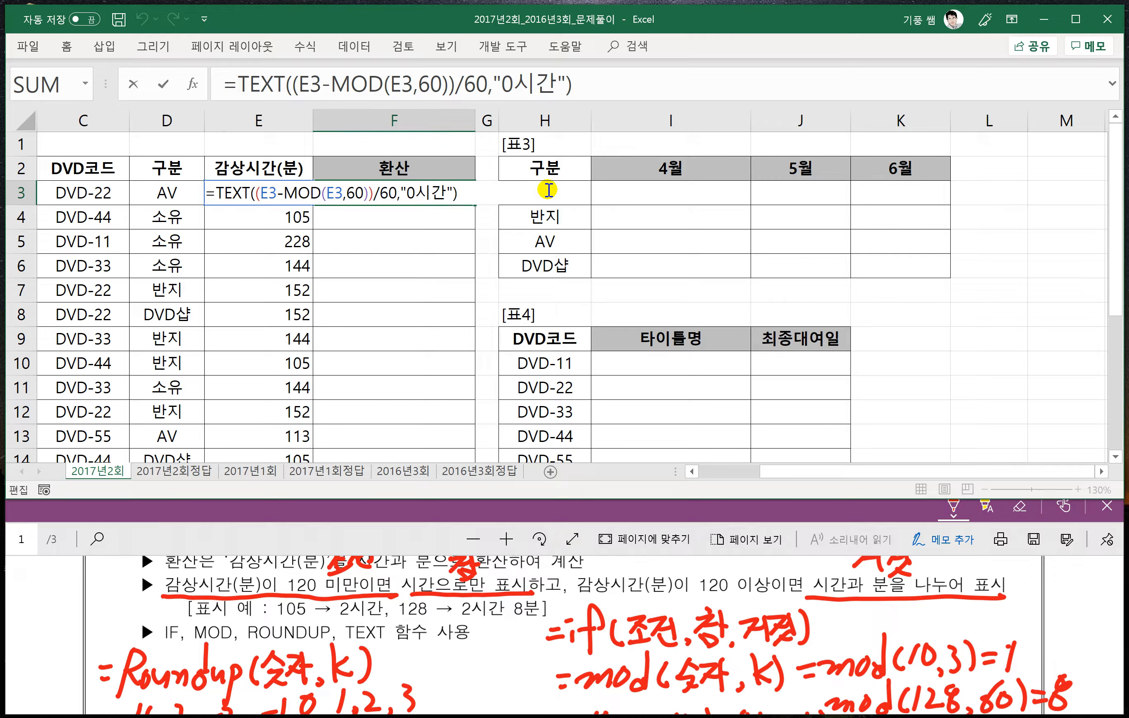
text(&)
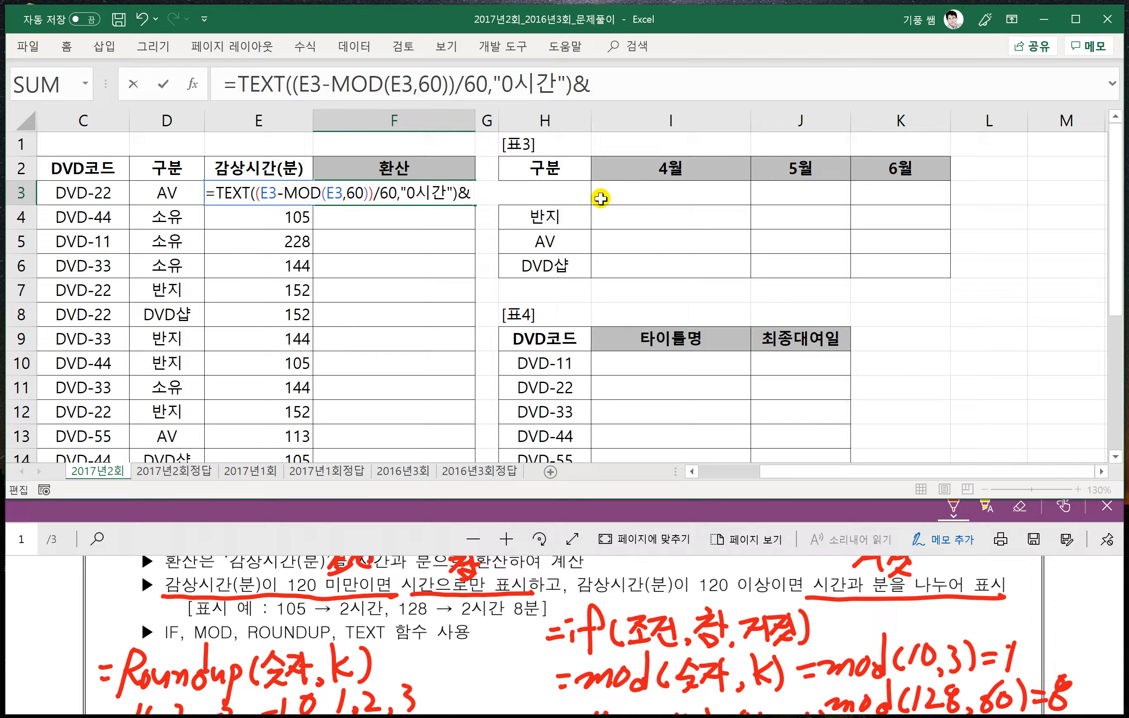
text(ㅡ)
text(mod)
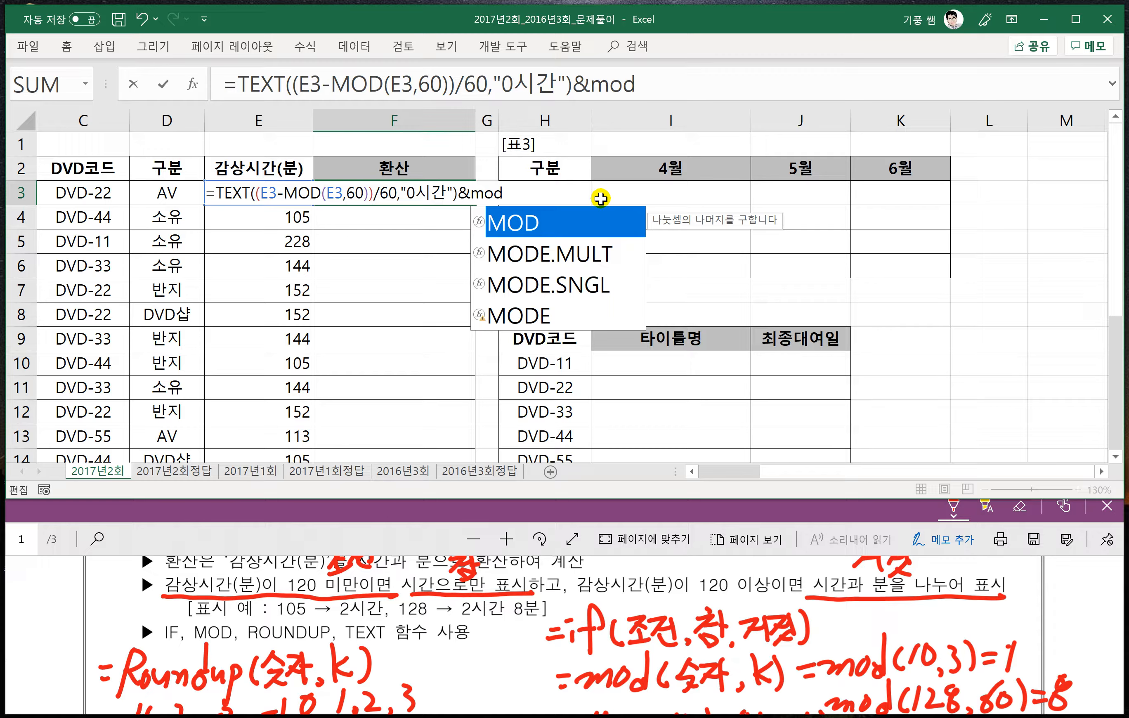
text(()
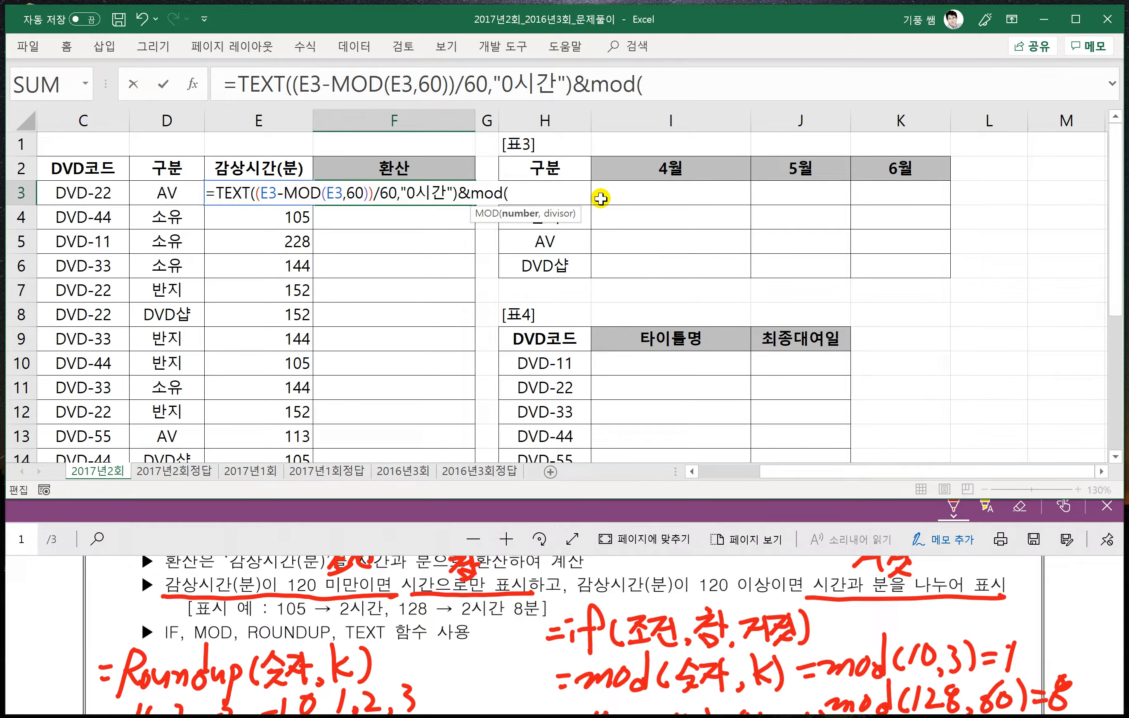
- Give the appended MOD function the arguments E3 and 60, close it and enter the F3 formula
click(264, 177)
key(Down)
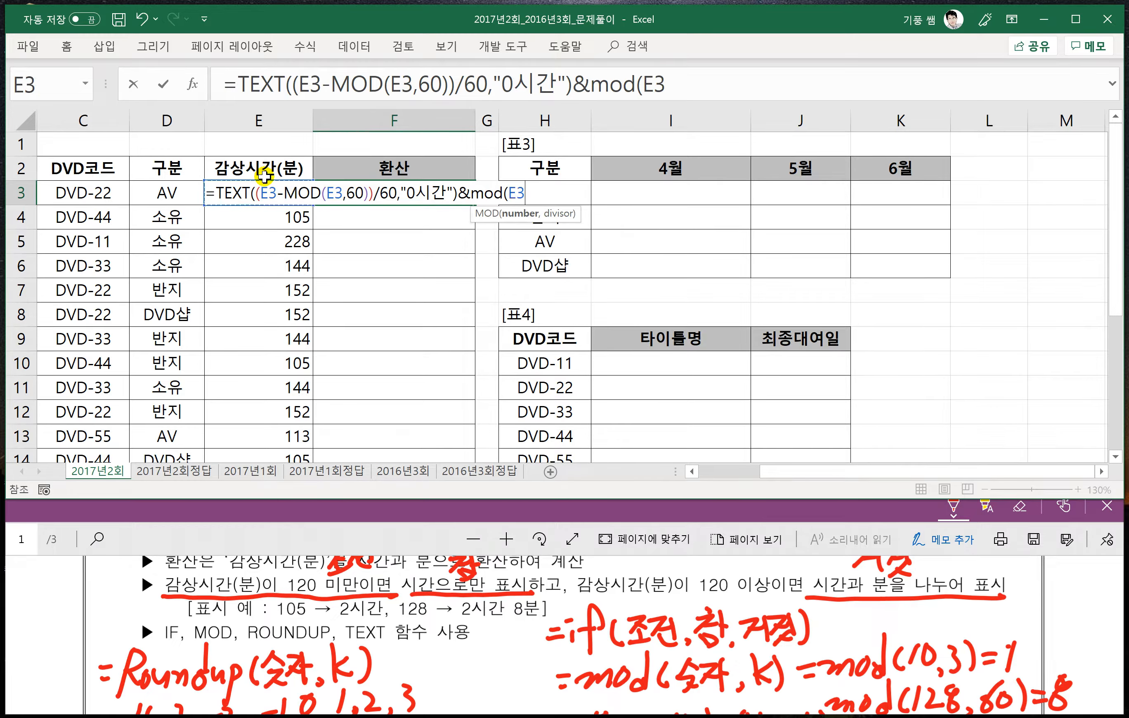
click(671, 85)
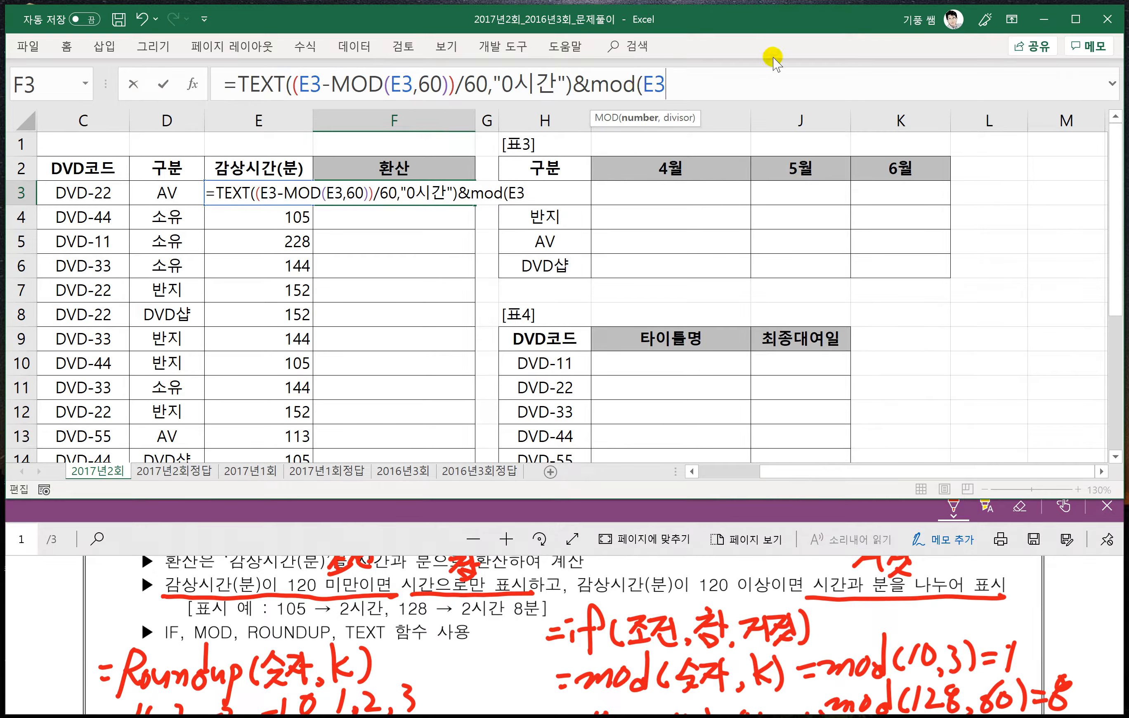
text(,)
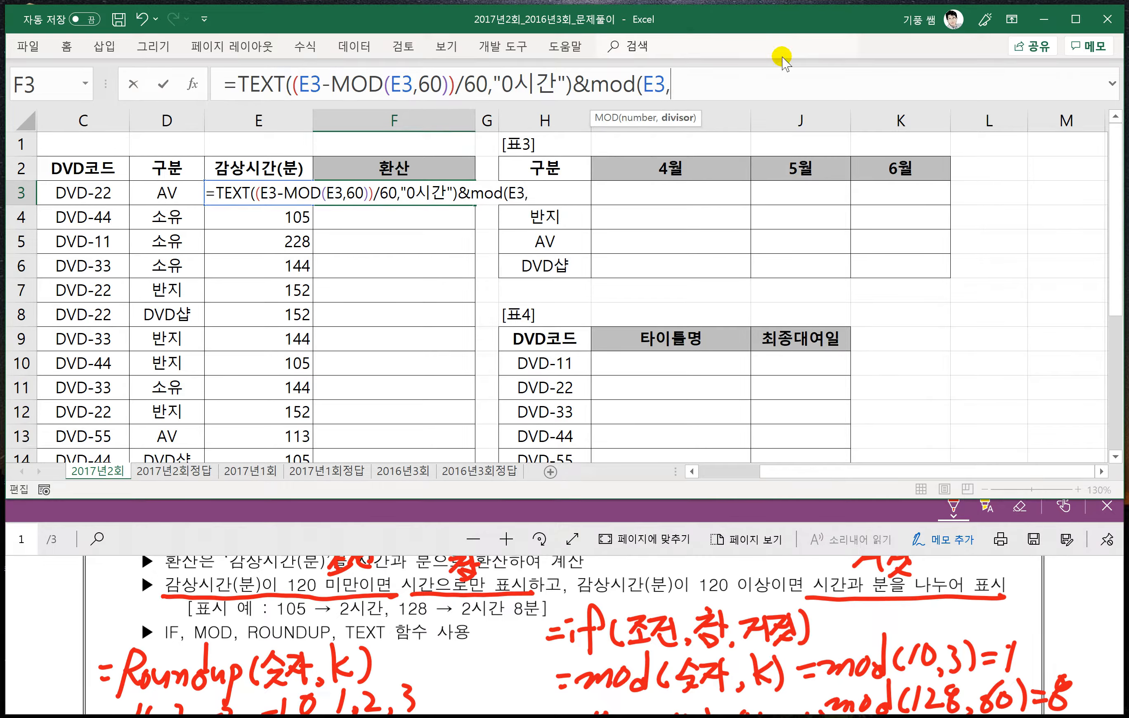
text(60))
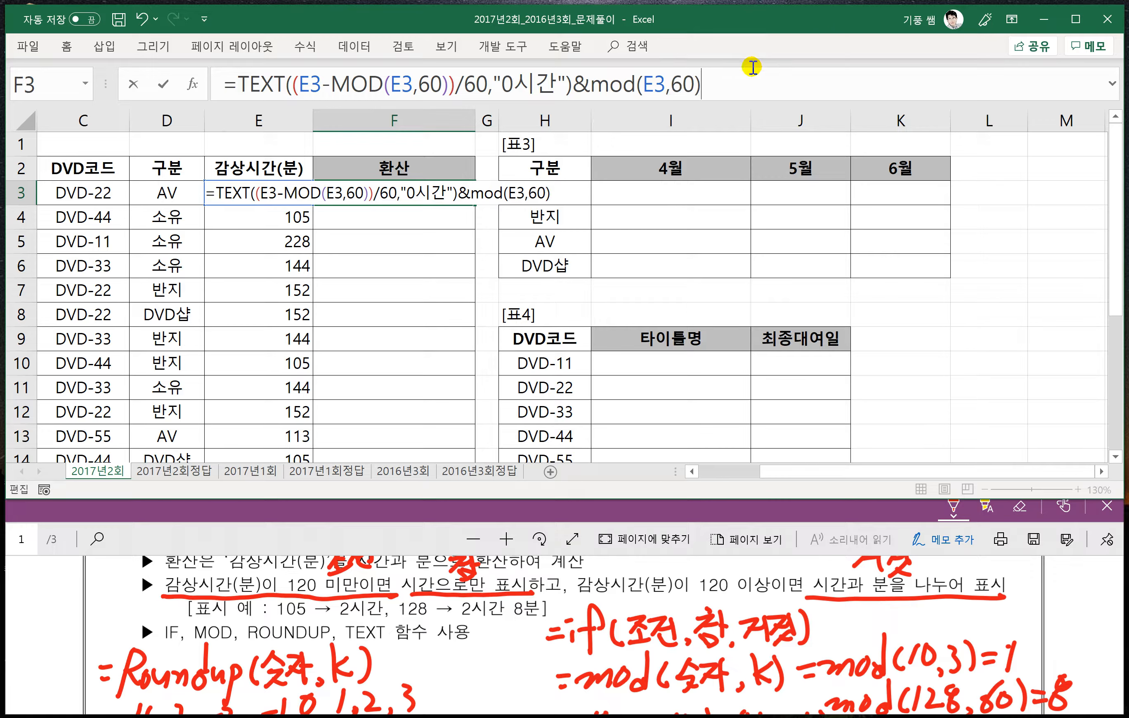
key(Return)
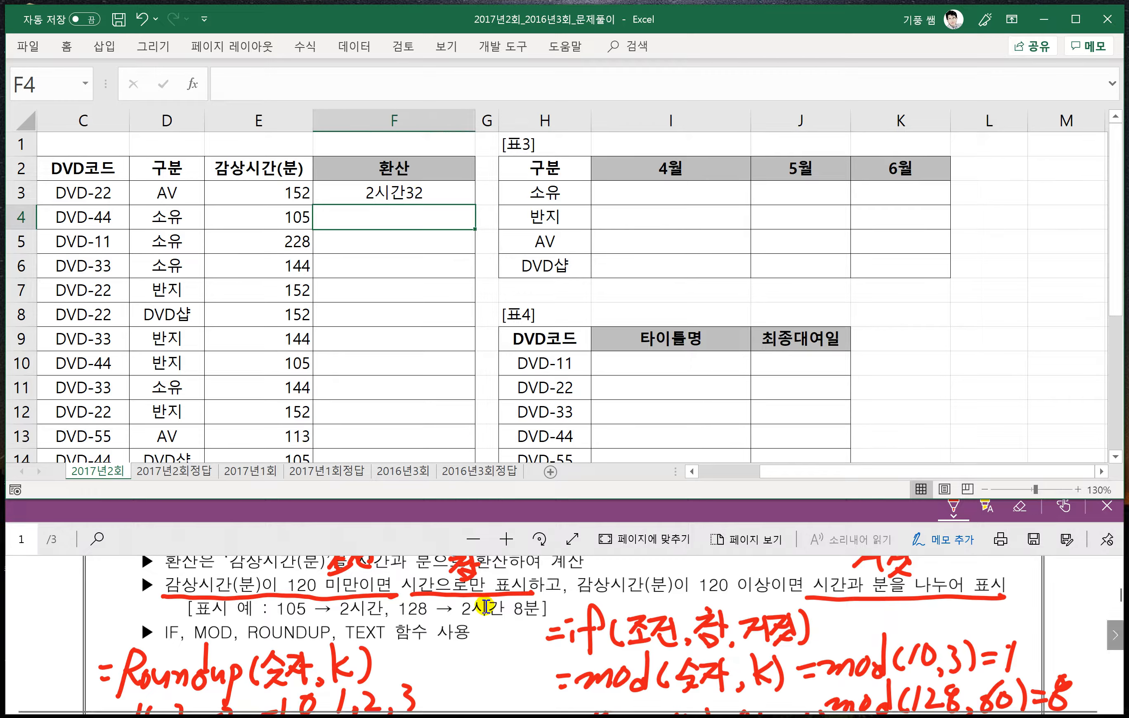
- Wrap the final MOD(E3,60) in F3 in a TEXT function with the format " 0분", including the leading space, and enter the formula
click(396, 188)
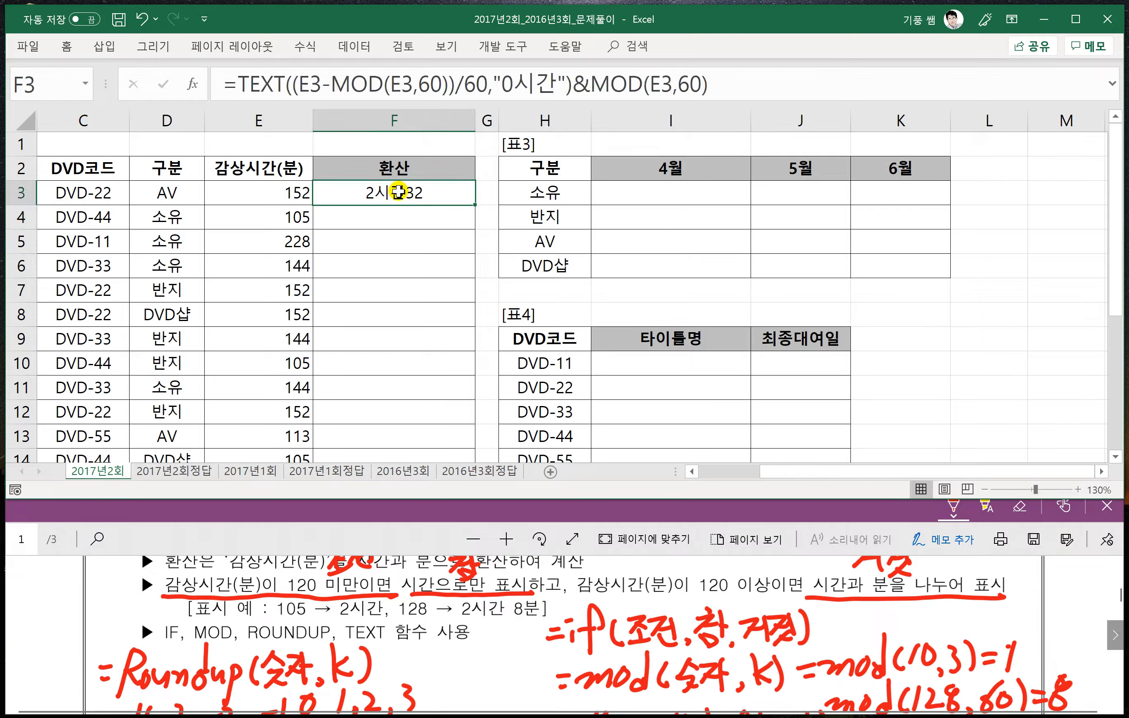
click(590, 87)
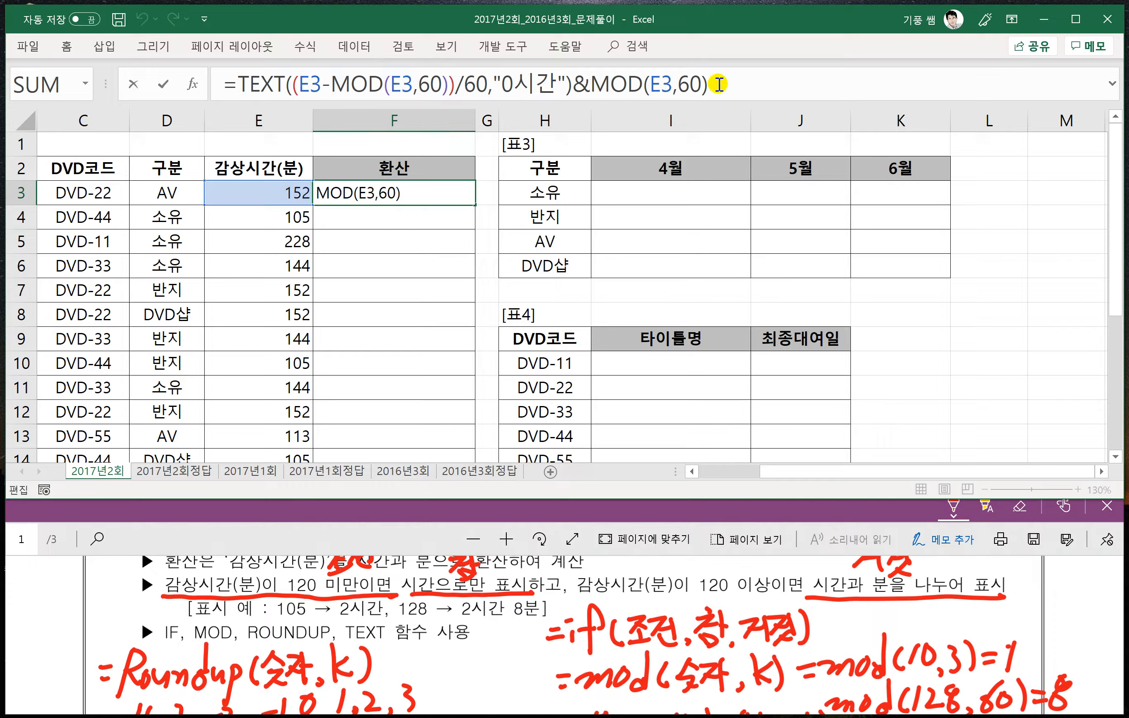
text(te)
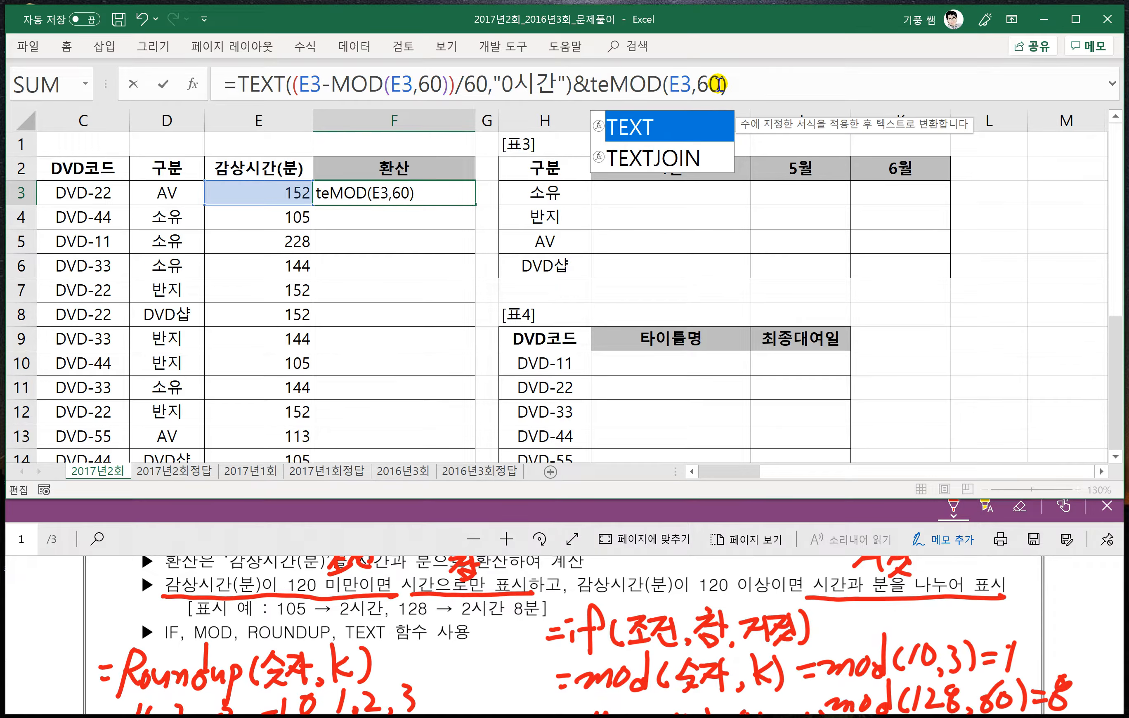
text(xt)
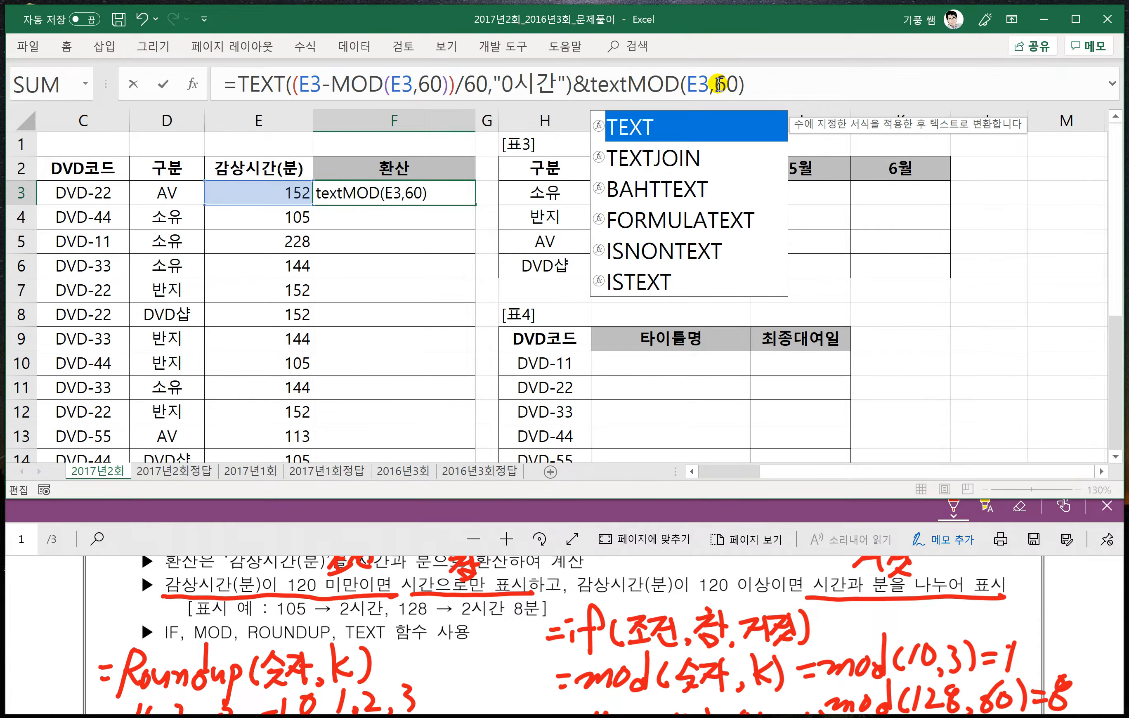
text(()
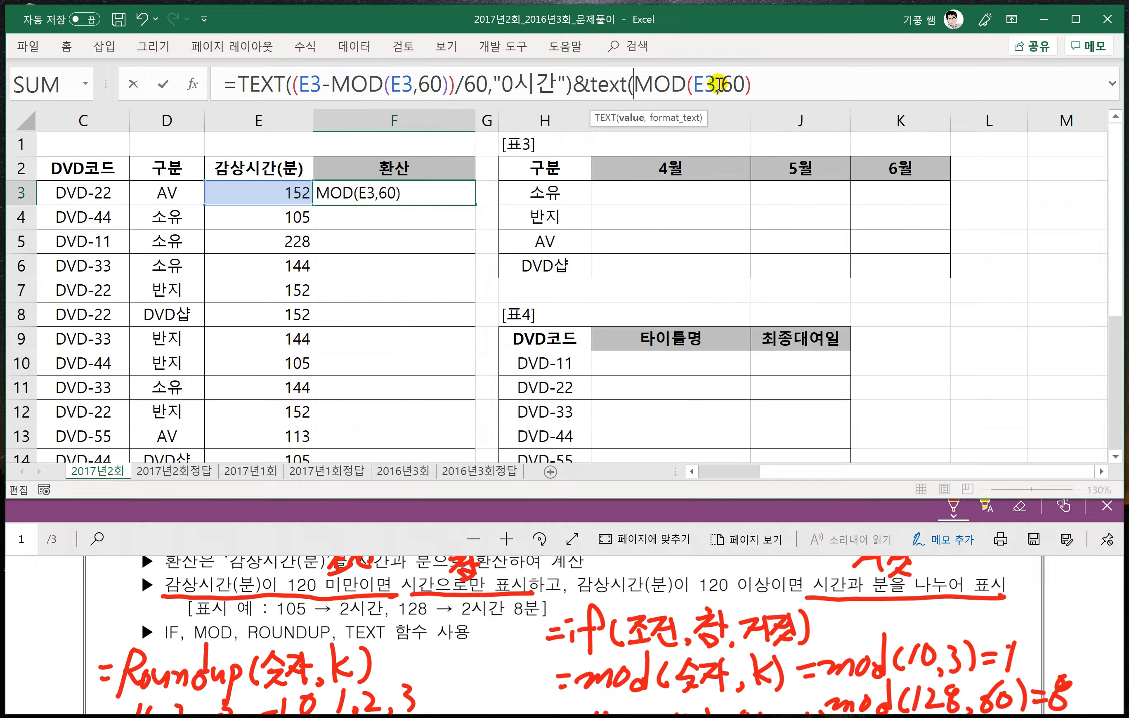
click(770, 89)
text(,)
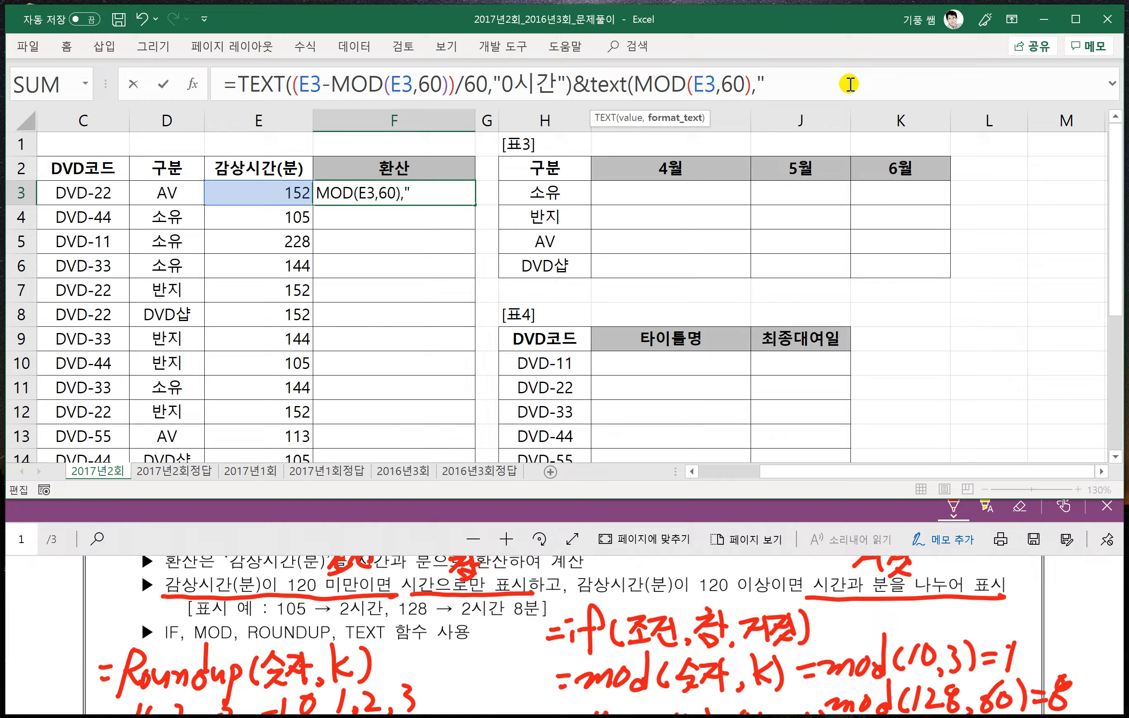
text("0분)
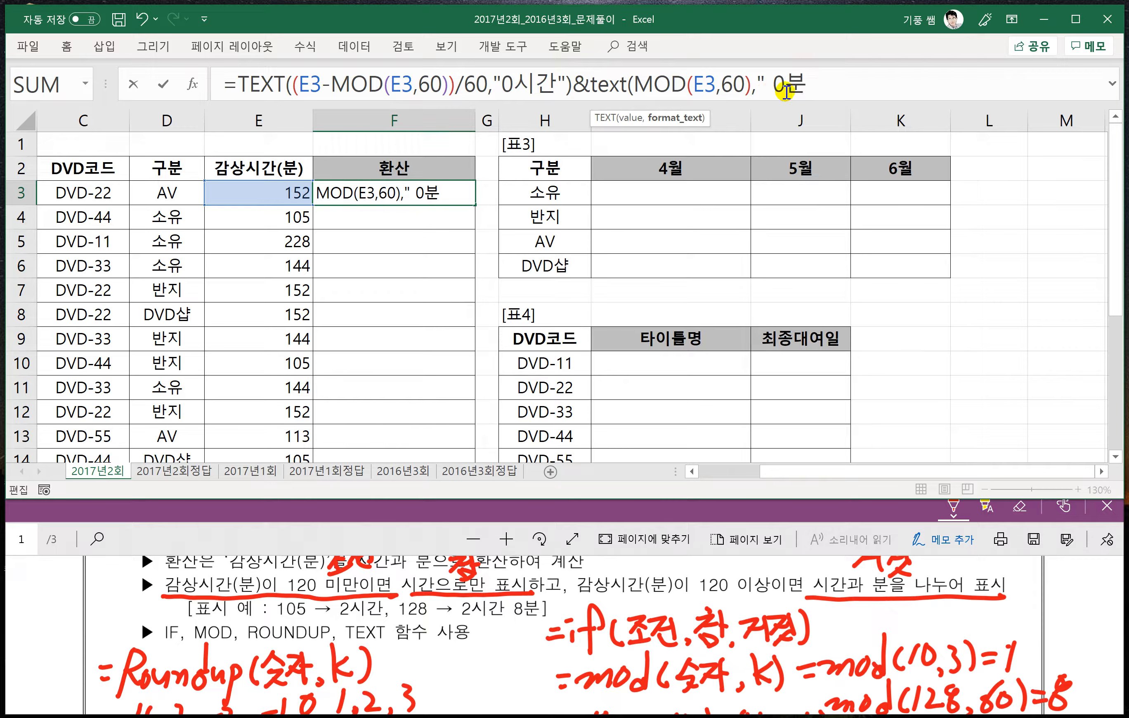
click(815, 86)
text())
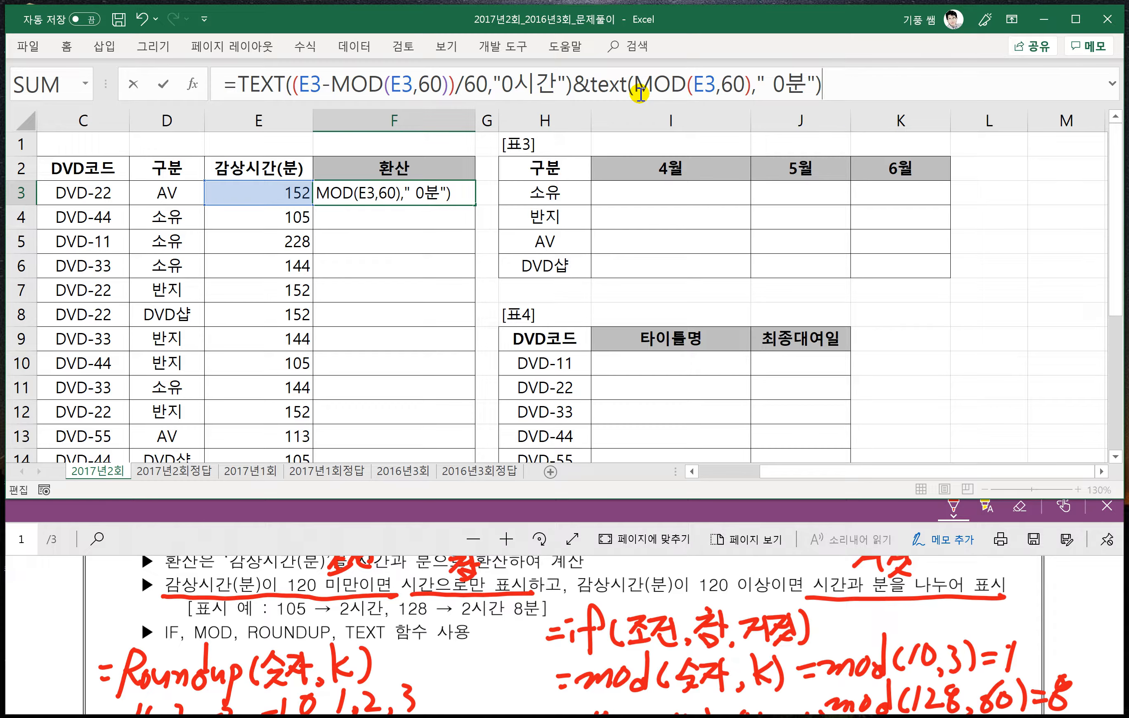
key(Return)
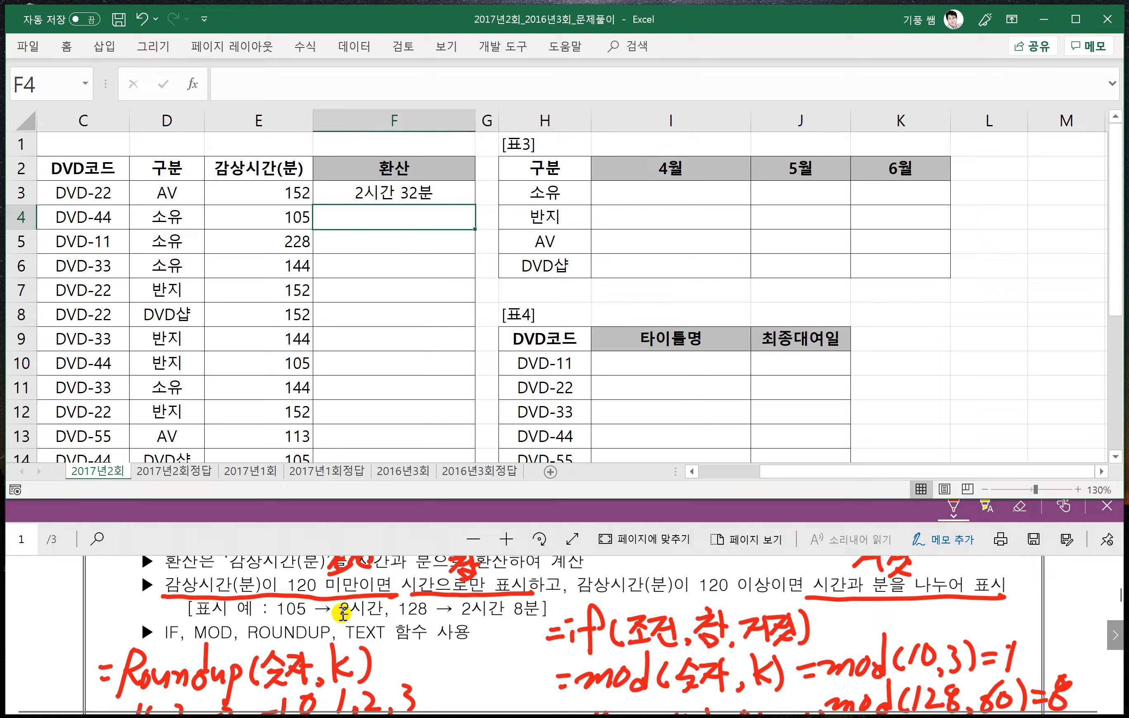
- Reopen the F3 formula and insert if( right after the equals sign, before the first TEXT
click(354, 193)
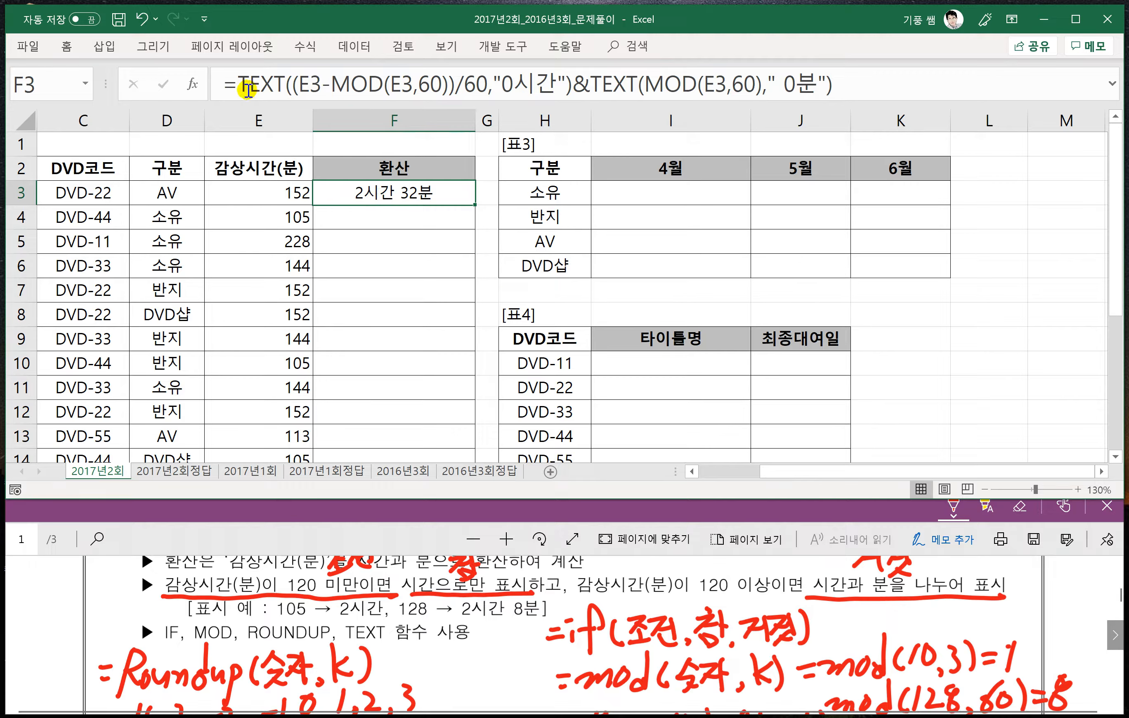
double_click(363, 194)
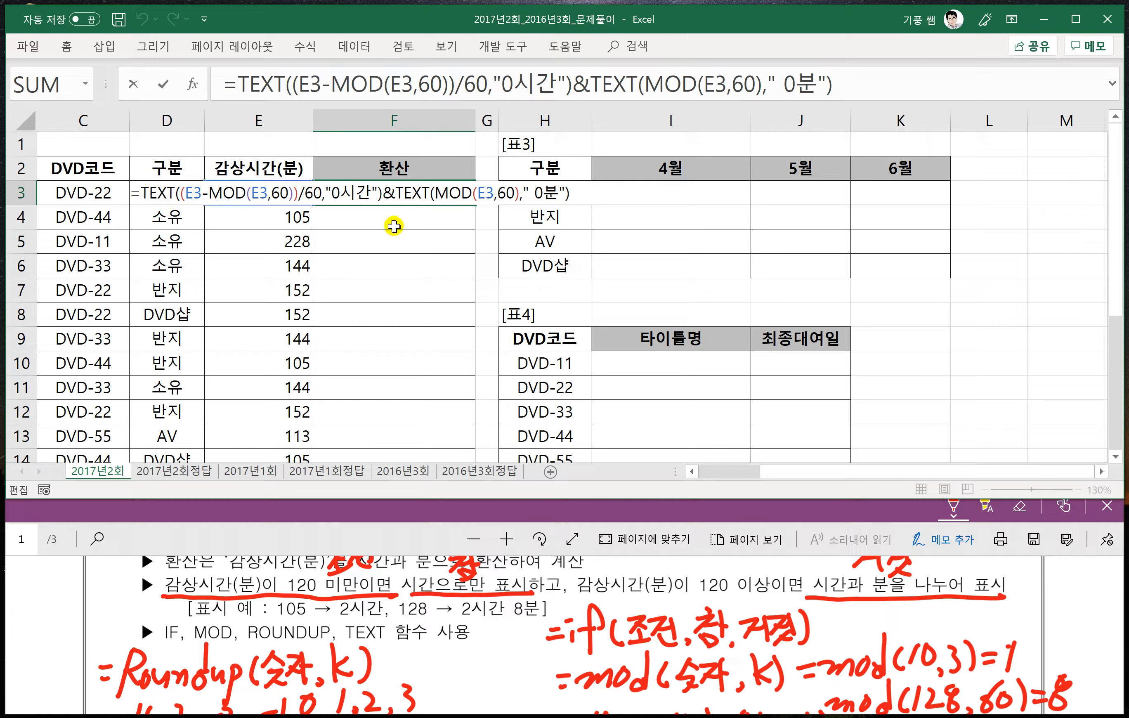
text(ㅑ)
key(BackSpace)
text(if)
click(251, 81)
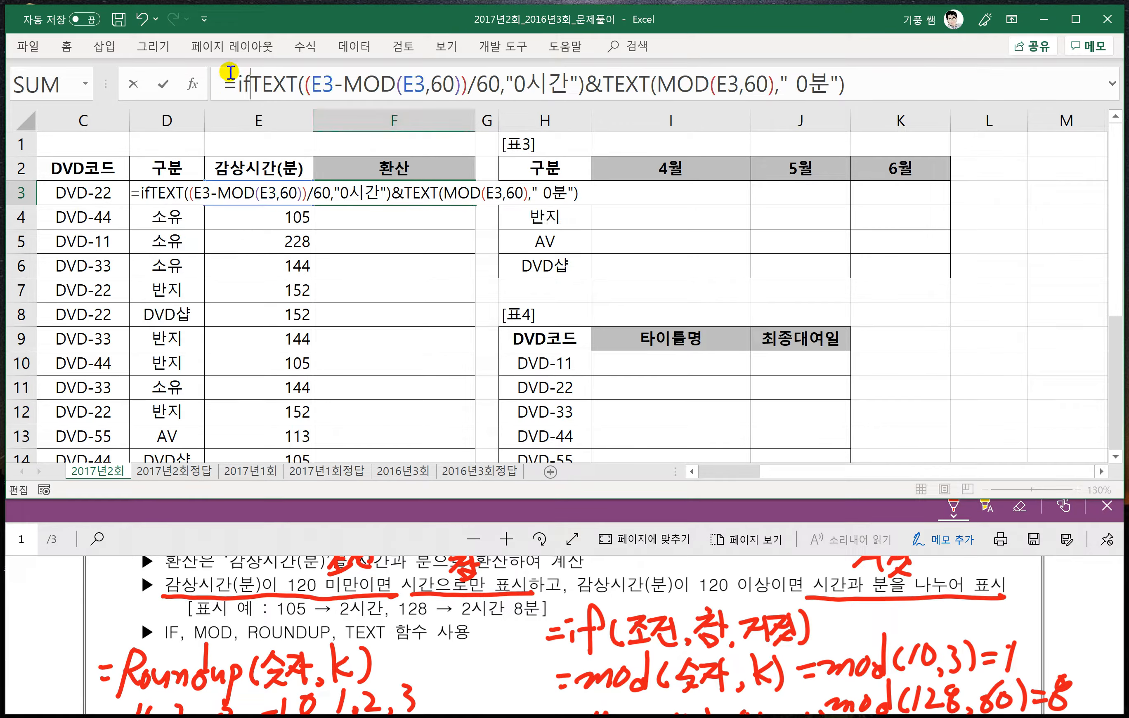
text(()
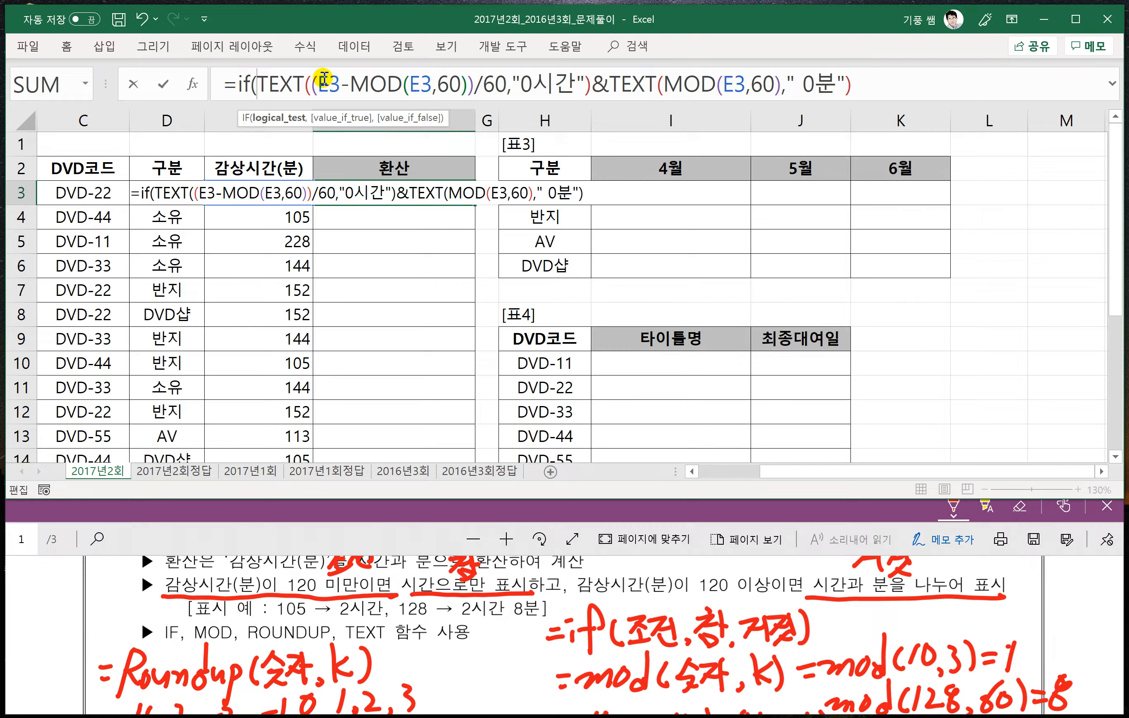
- Add the IF condition E3<120 and an empty value_if_true argument before TEXT, and place the cursor in that empty argument
click(257, 170)
key(Down)
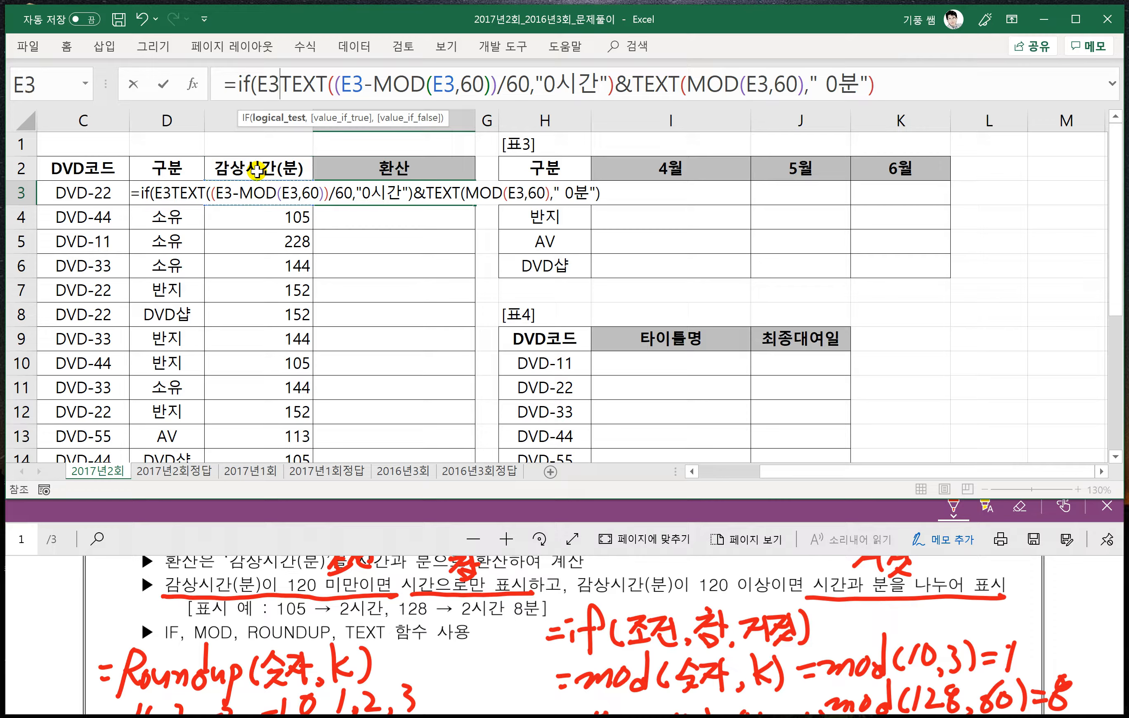
click(244, 169)
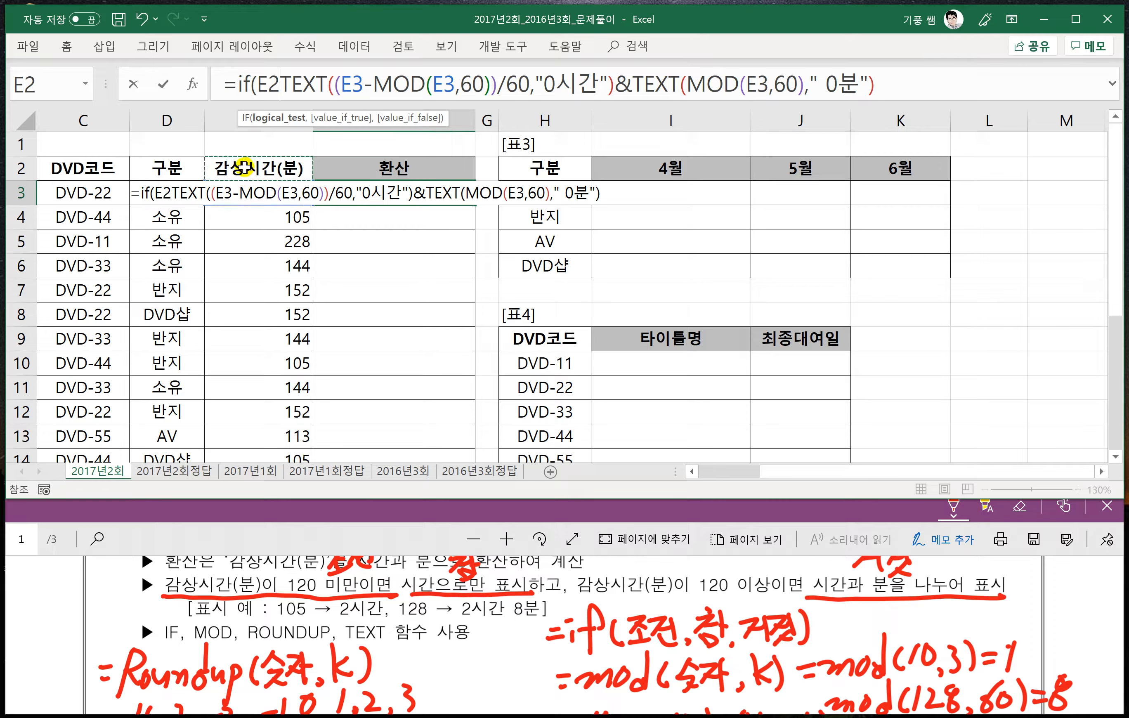
key(Down)
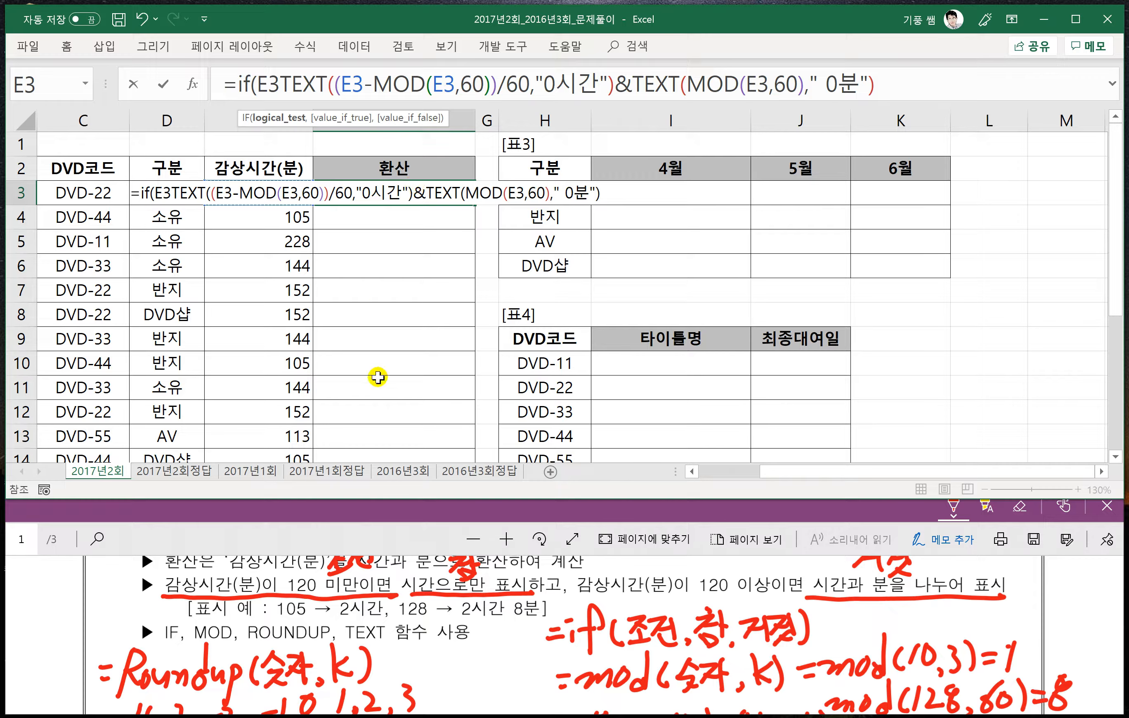
text(120)
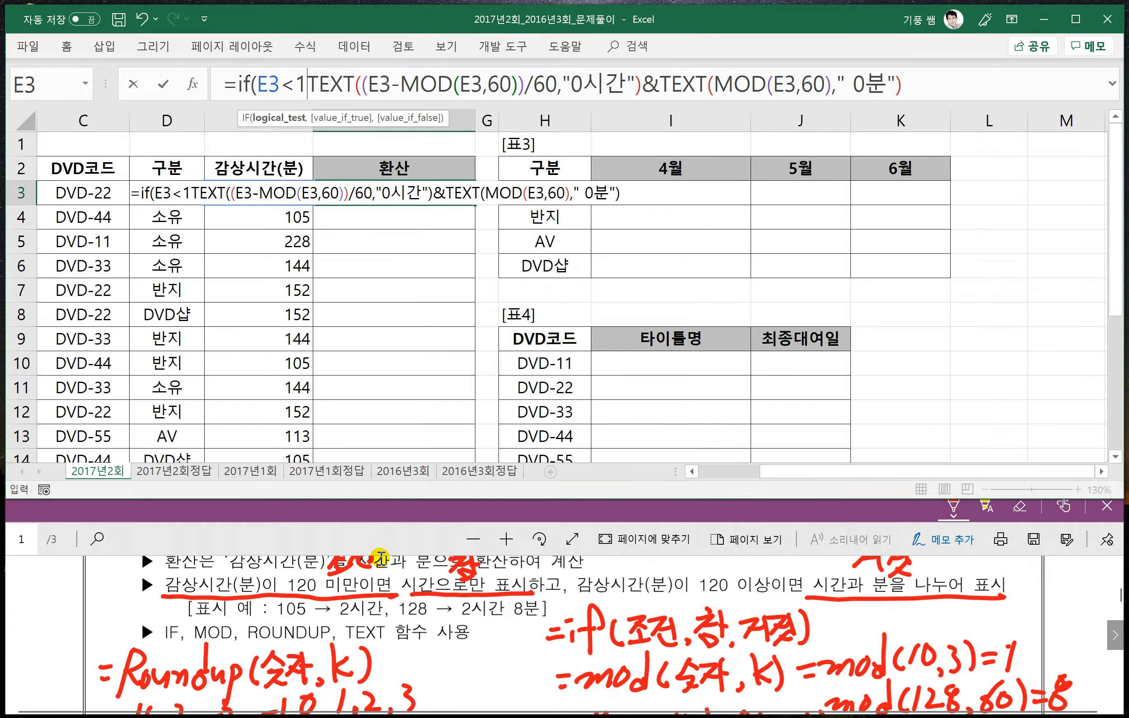
text(,)
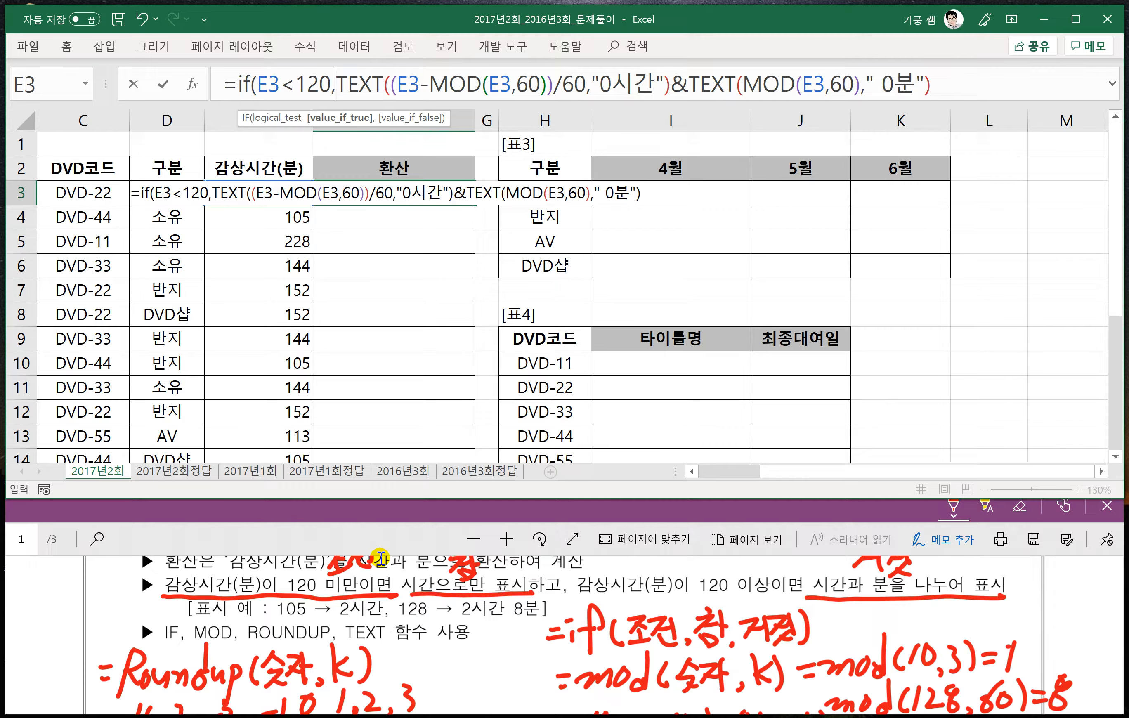
text(,)
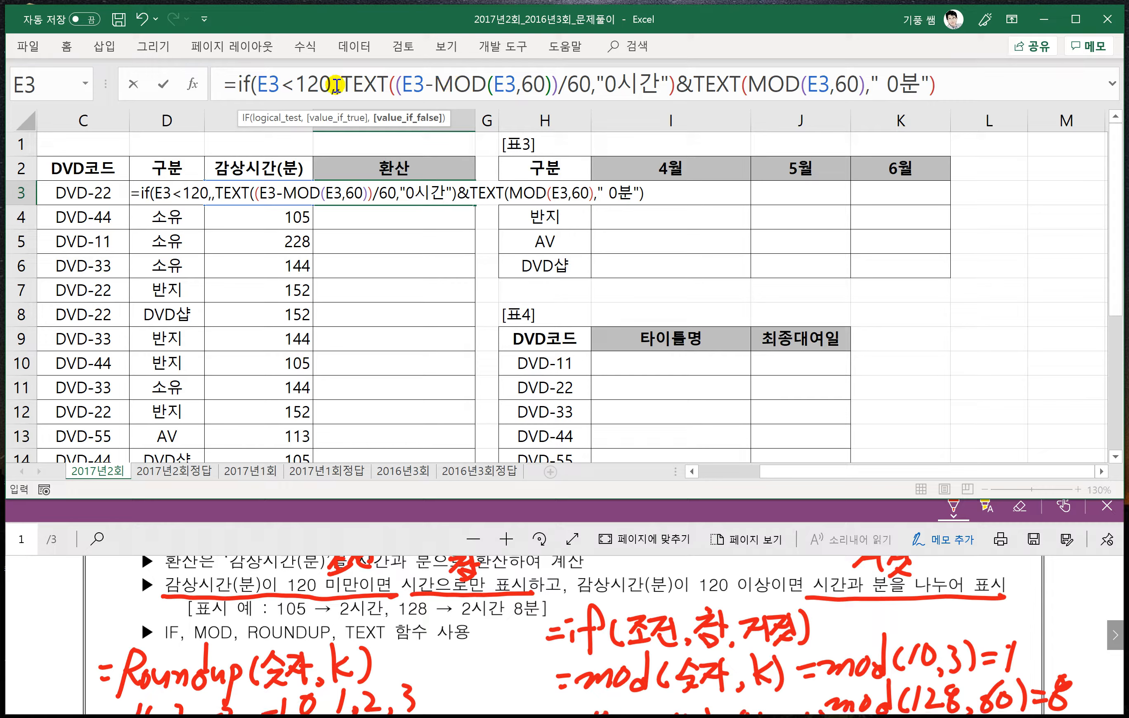
click(336, 86)
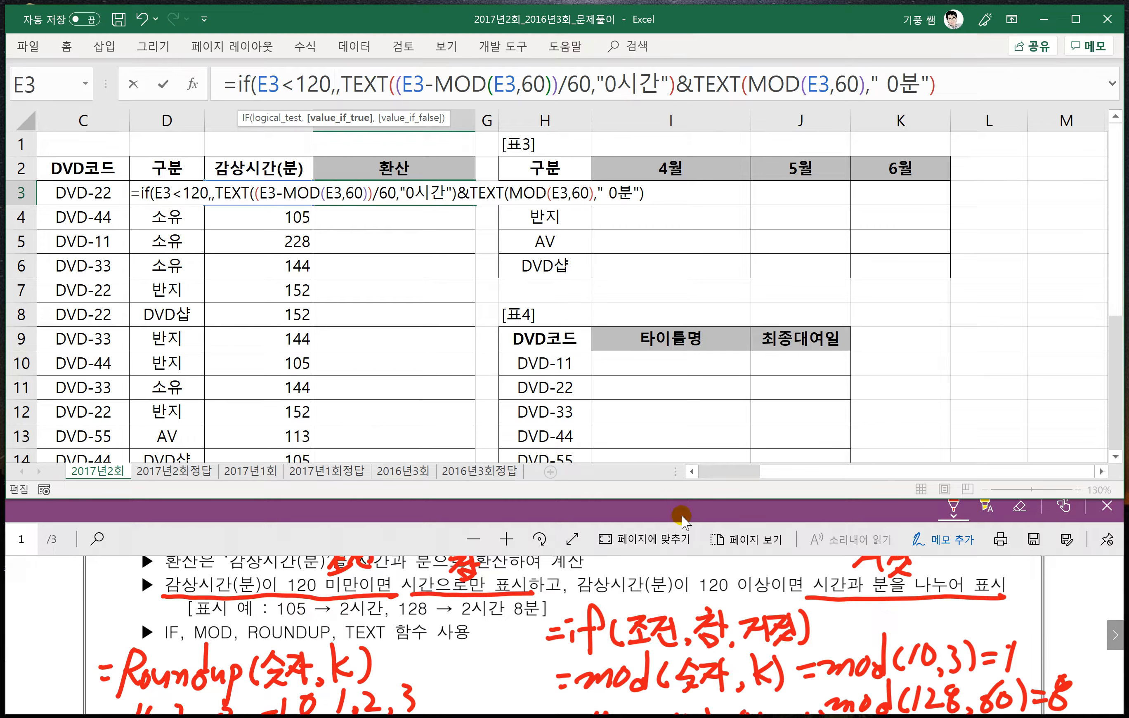
- Start the value_if_true argument of the F3 formula with a TEXT function containing a nested ROUNDUP function
text(text)
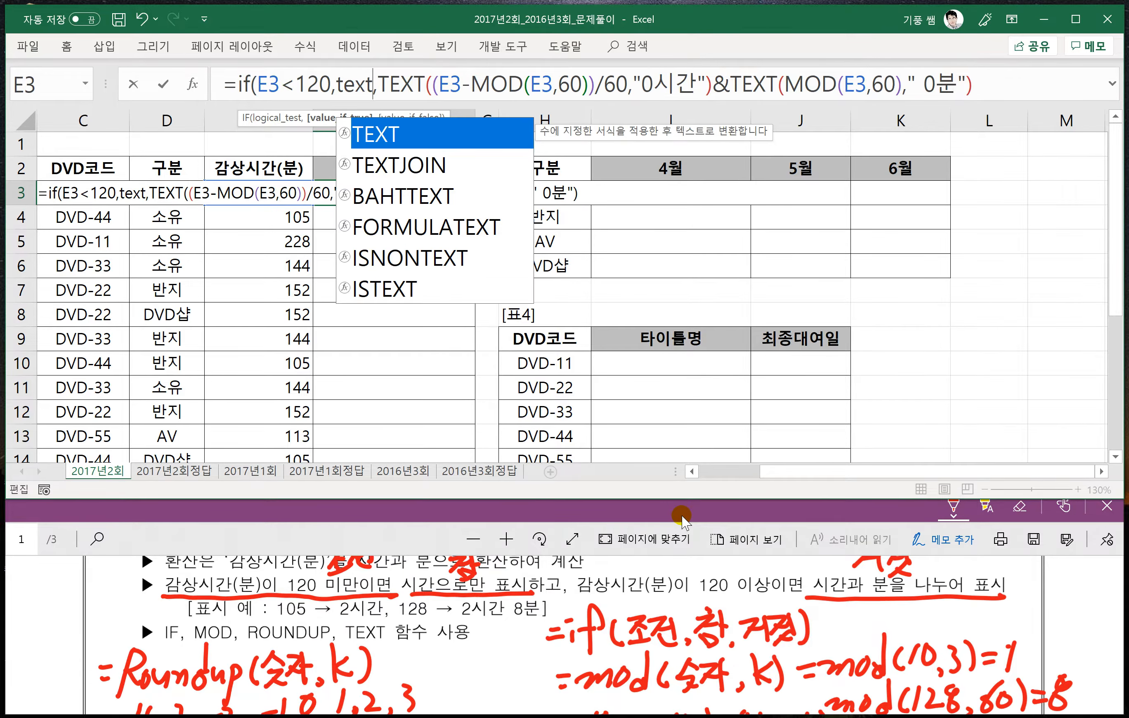
text(()
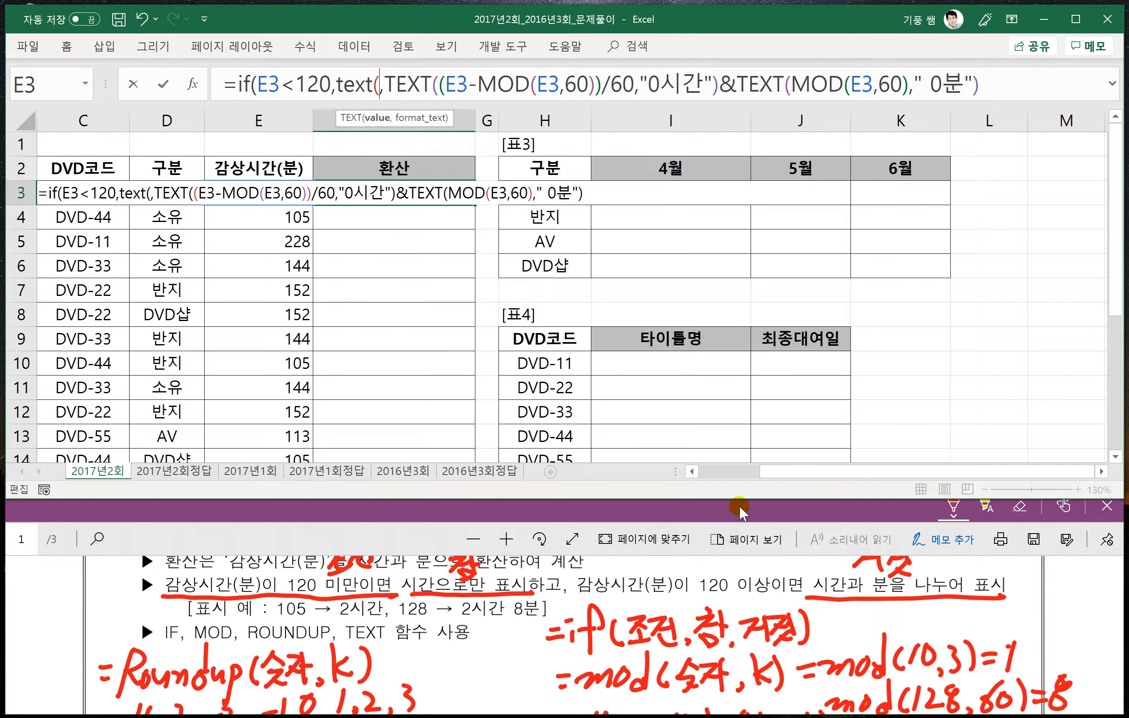
text(rou)
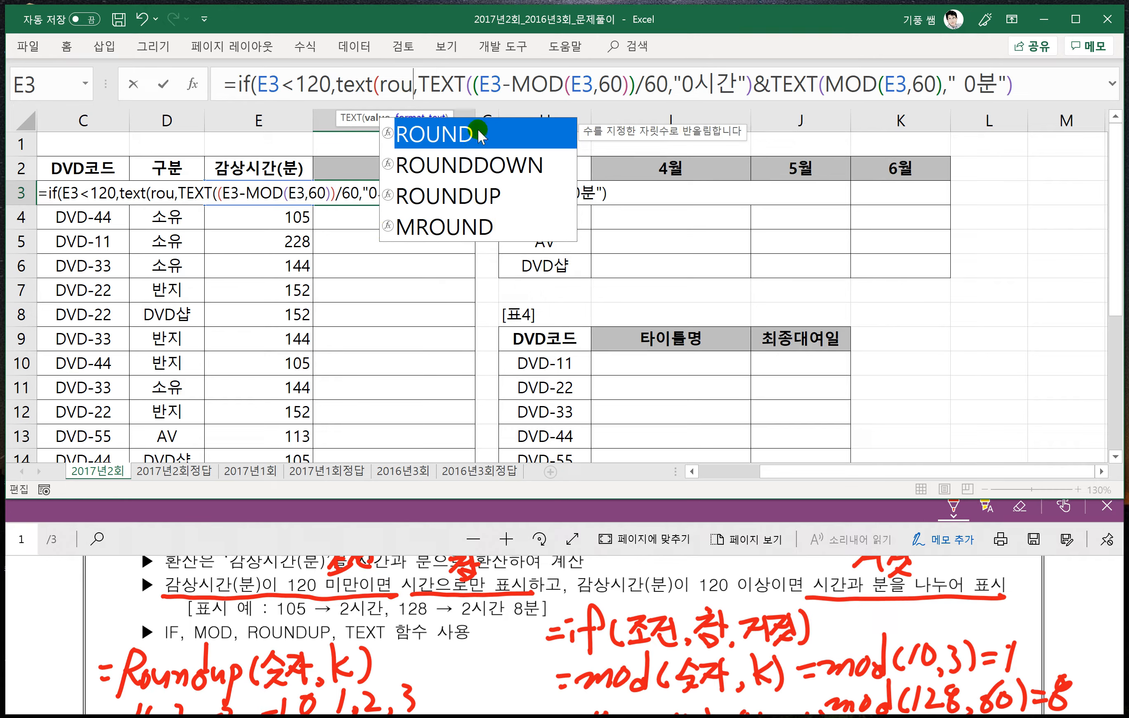
key(Down)
key(Down)
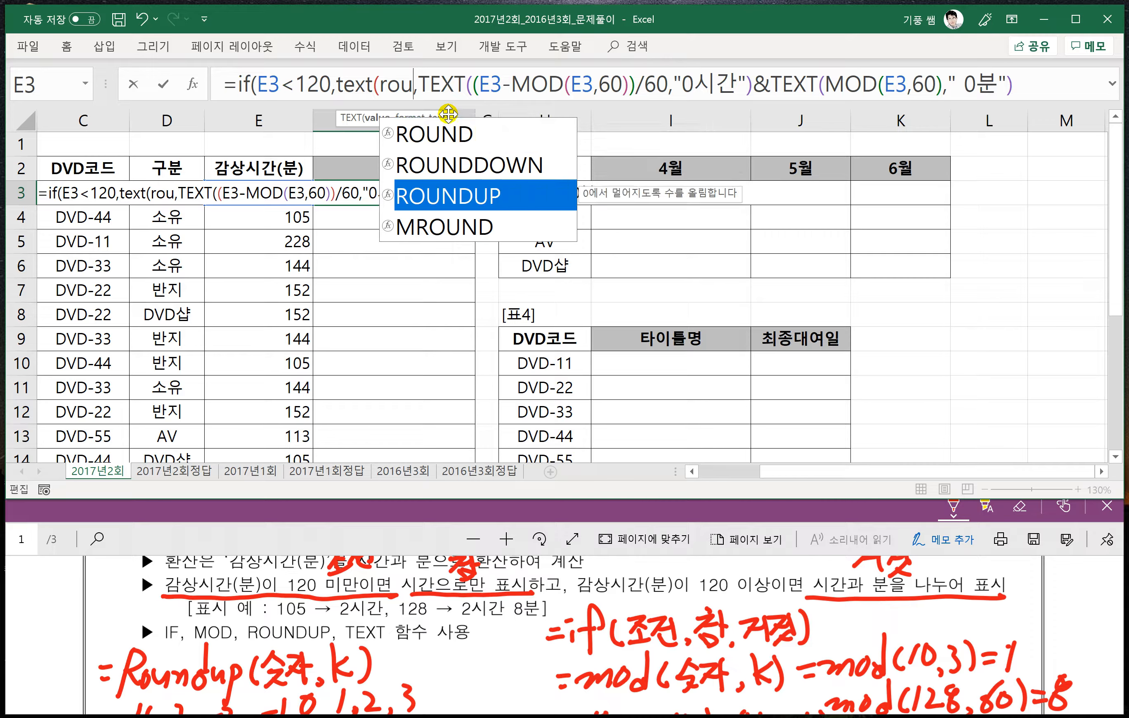
key(Tab)
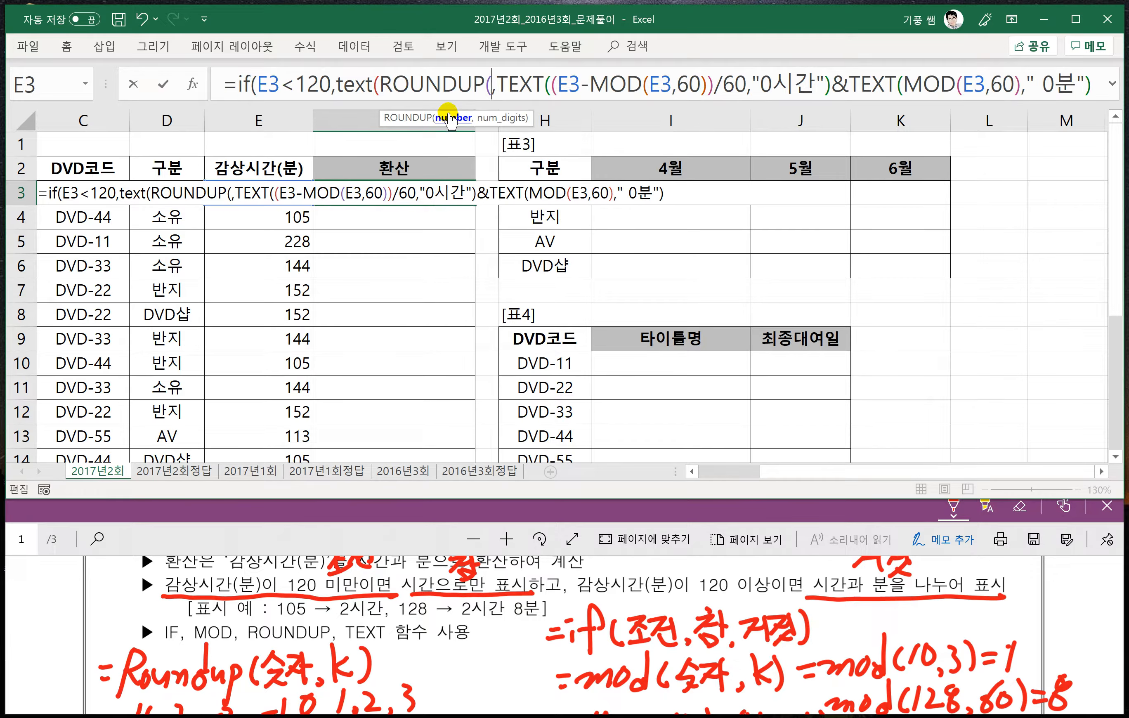
- Give ROUNDUP the arguments E3/60 and 0, close it, and add a comma for the TEXT format argument
click(255, 168)
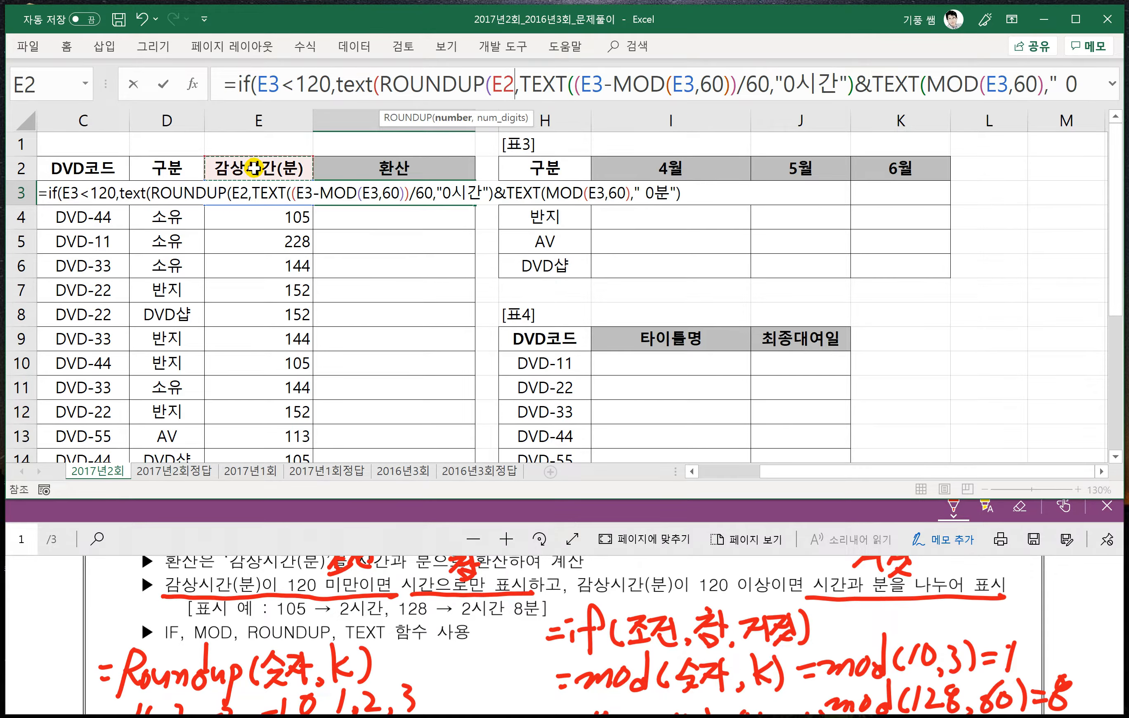
key(Down)
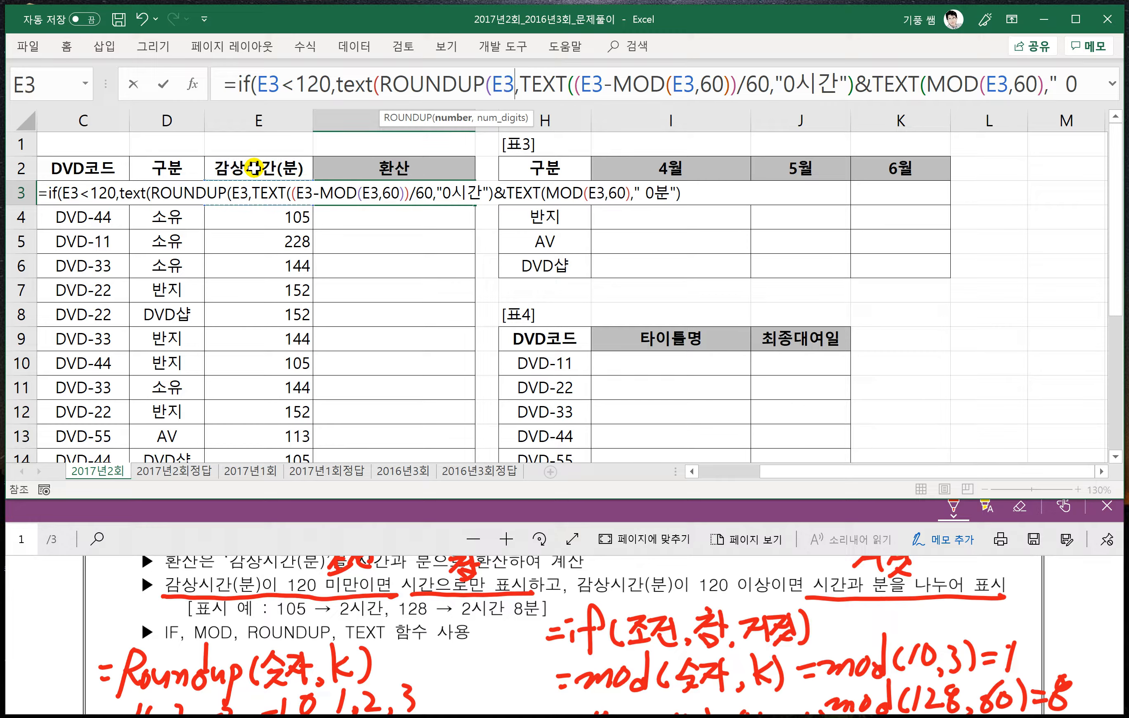
text(/60)
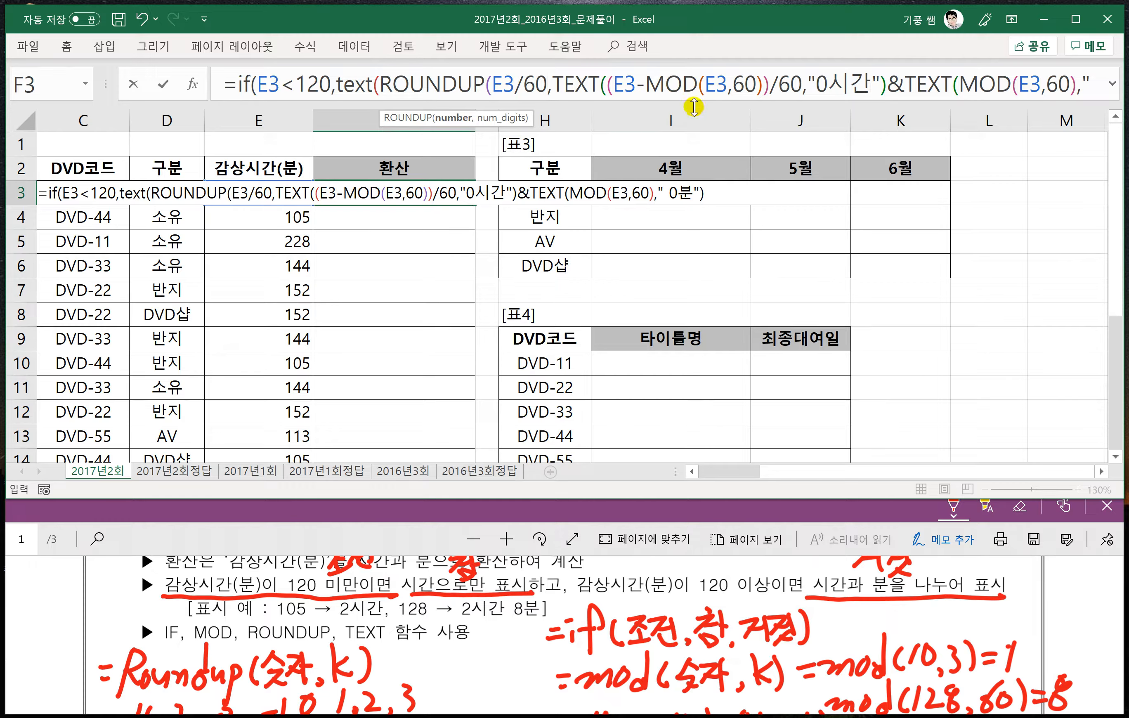
text(,0)
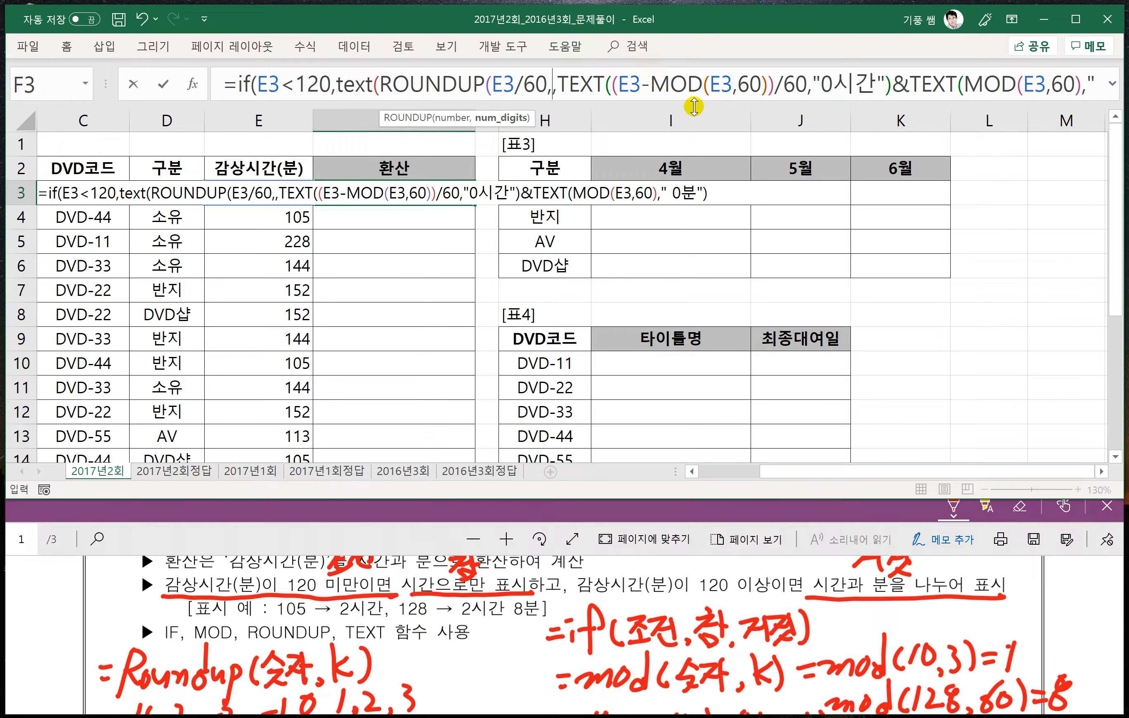
text())
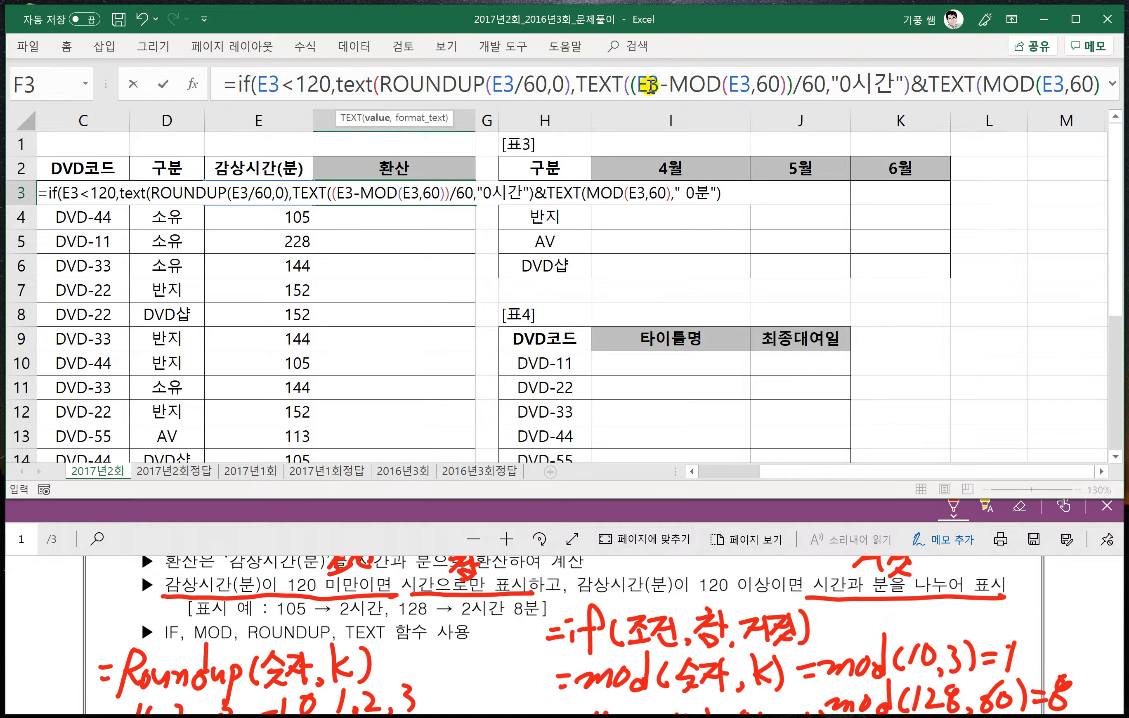
text(,)
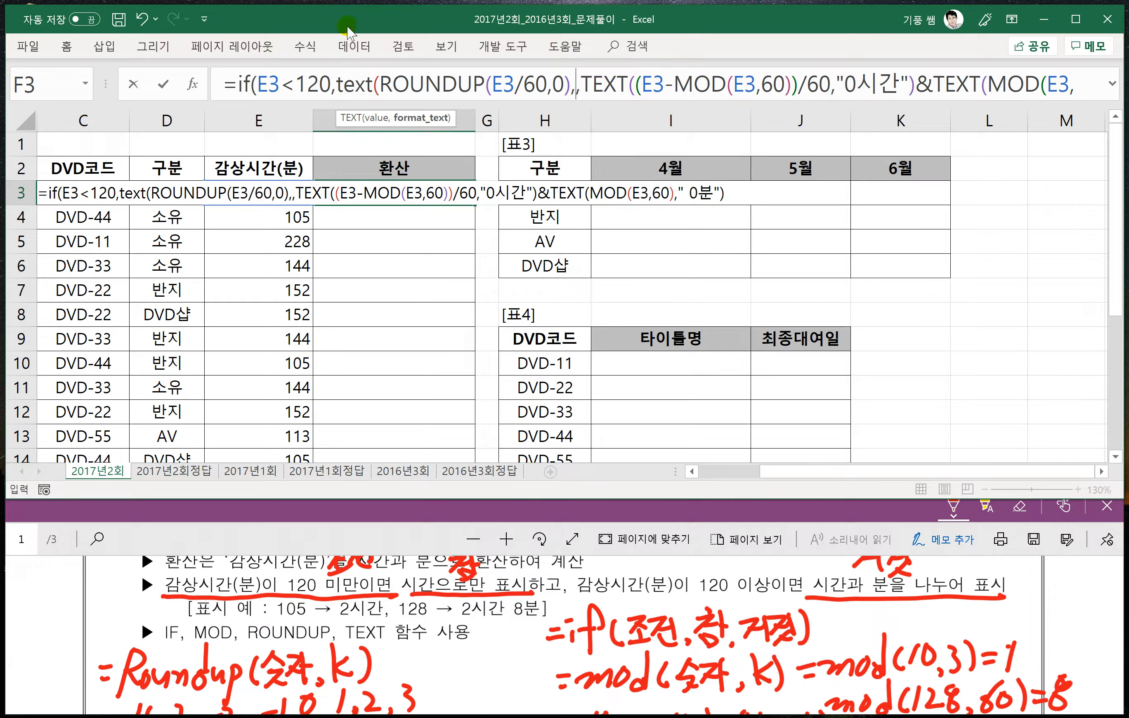
- Enter "0시간" as the format of the TEXT around ROUNDUP(E3/60,0) and close that TEXT function
drag(380, 86, 578, 88)
click(578, 88)
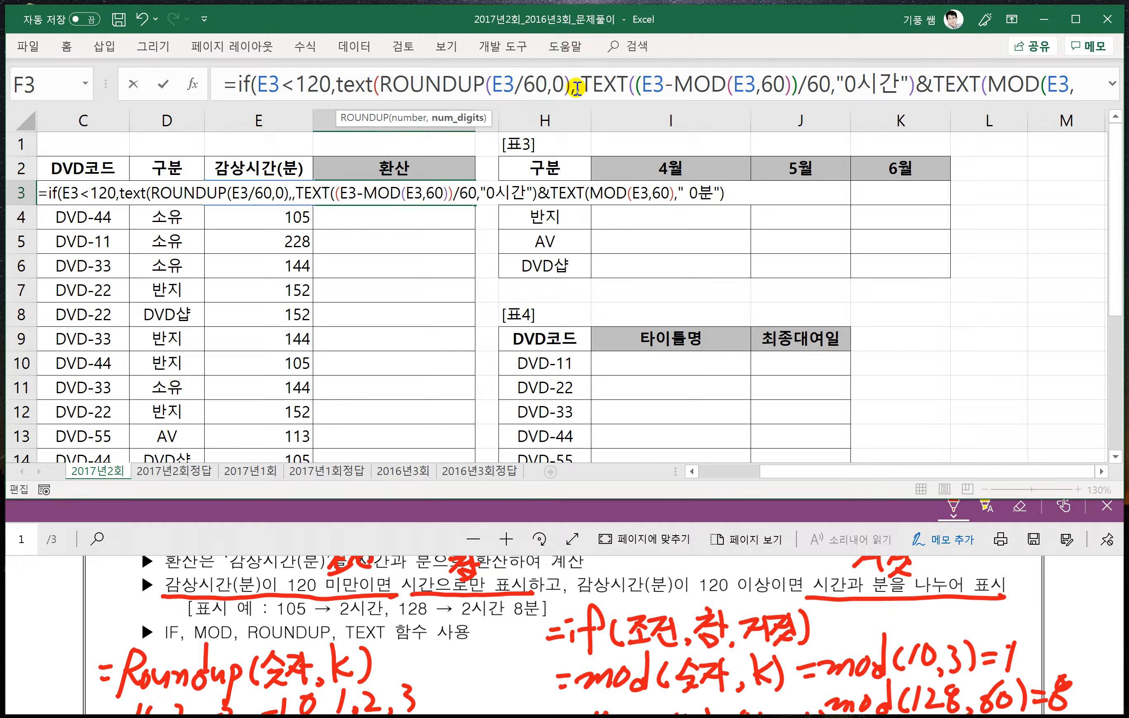
text(")
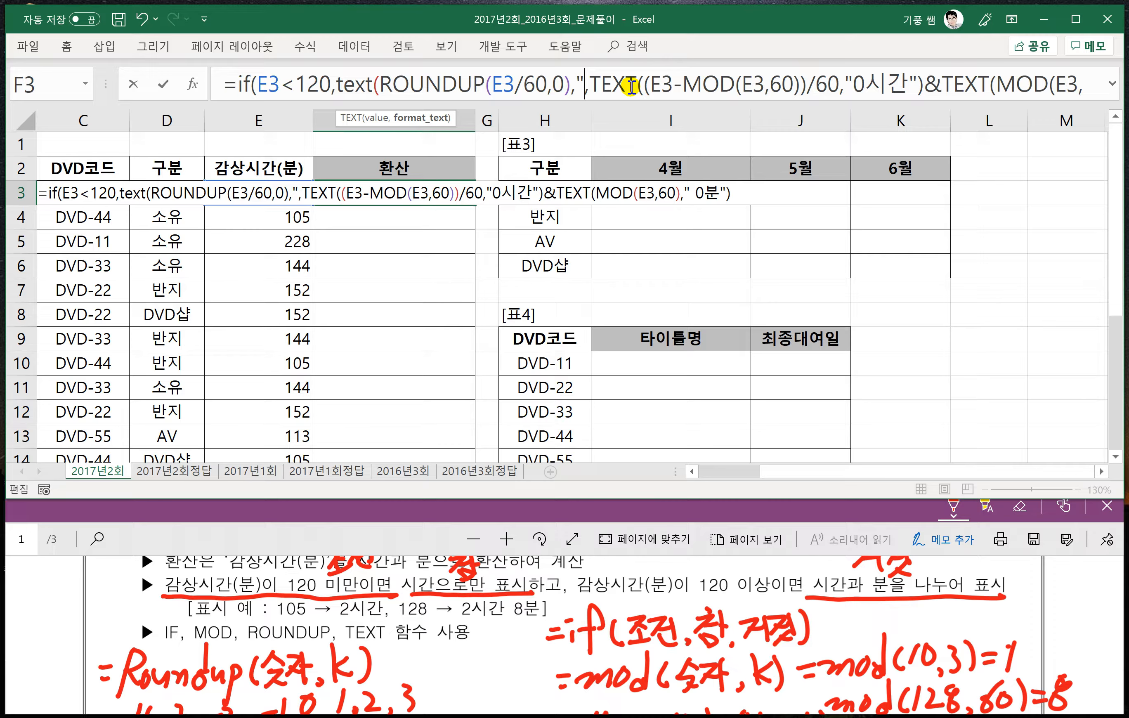
text(0시간)
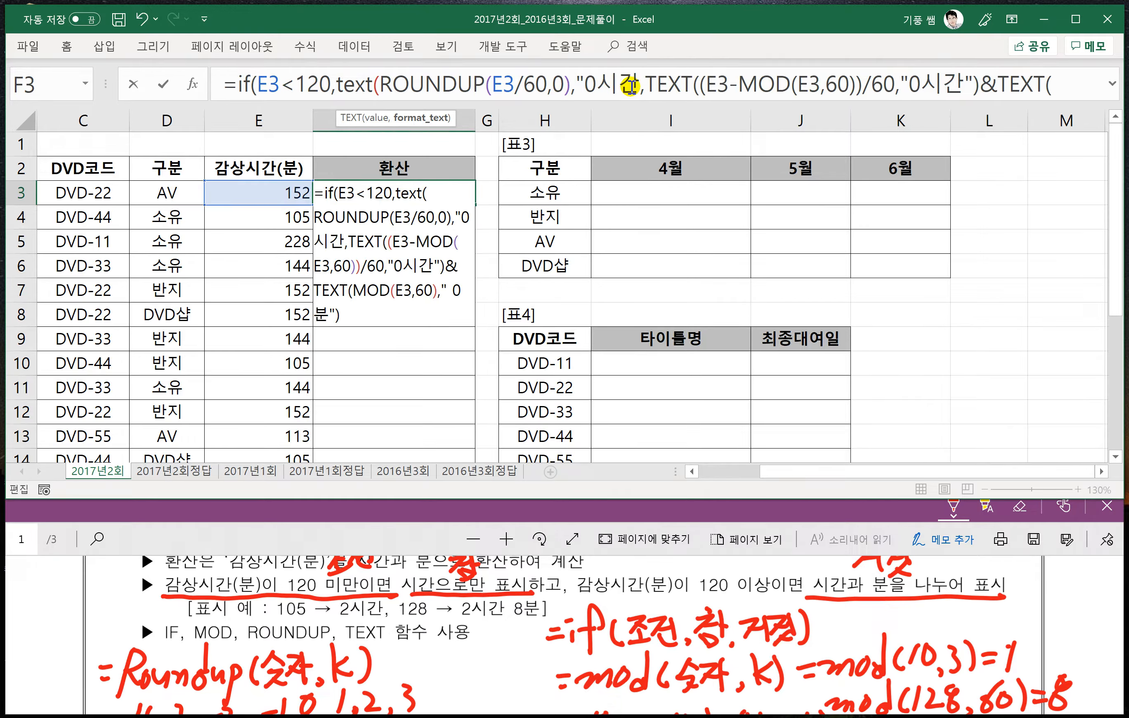
text(")
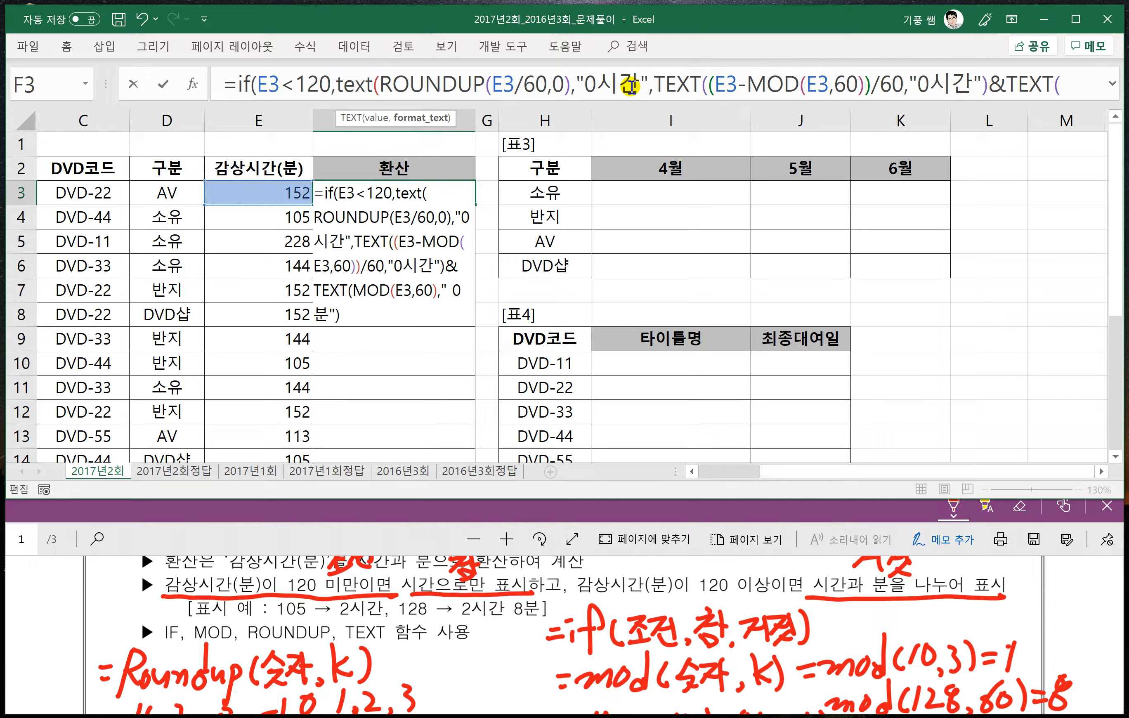
text())
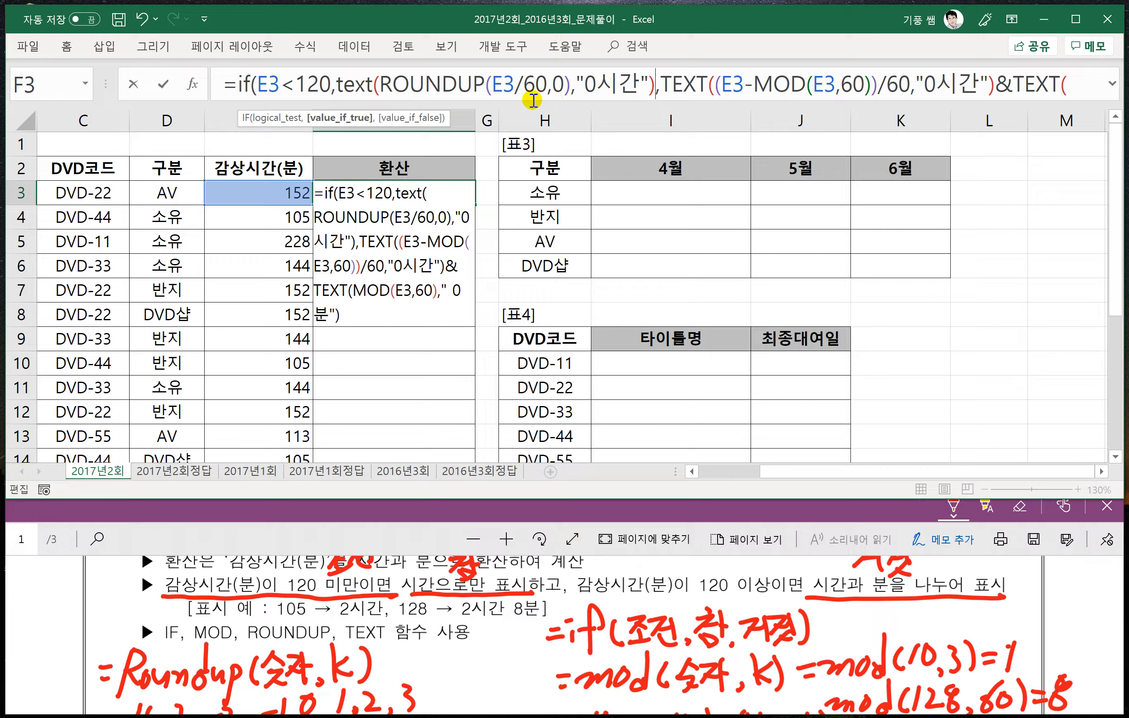
- Expand the formula bar, add the closing parenthesis of the IF at the end, and enter the F3 formula
key(ctrl+shift+u)
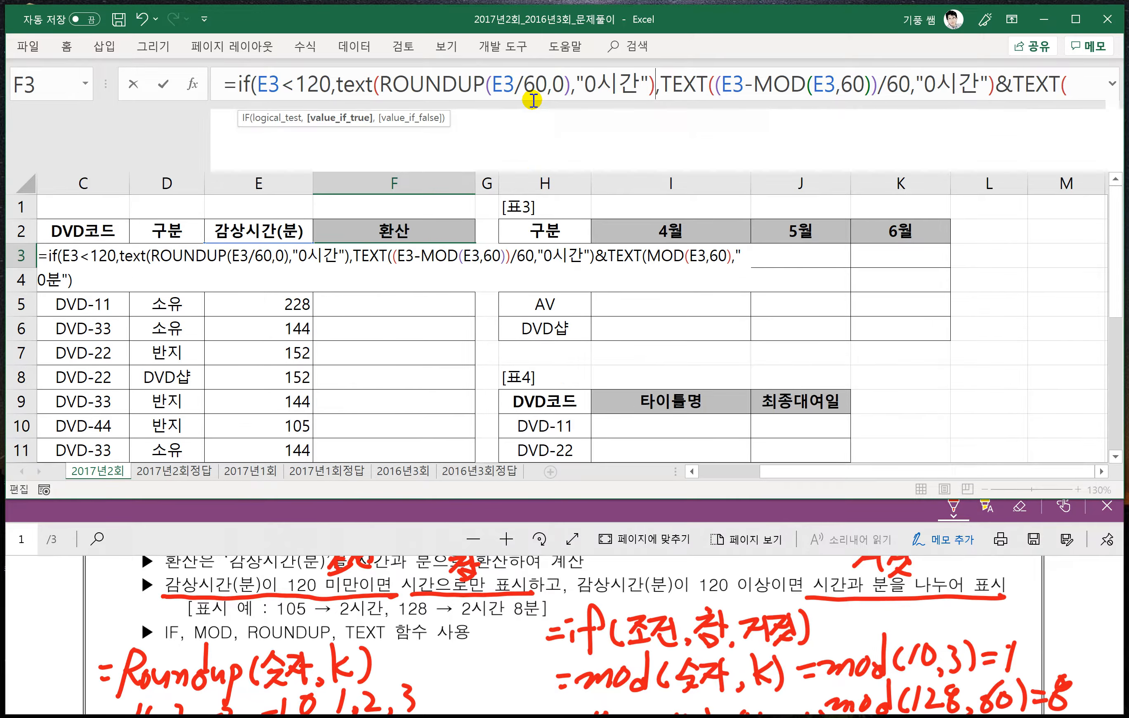
click(465, 116)
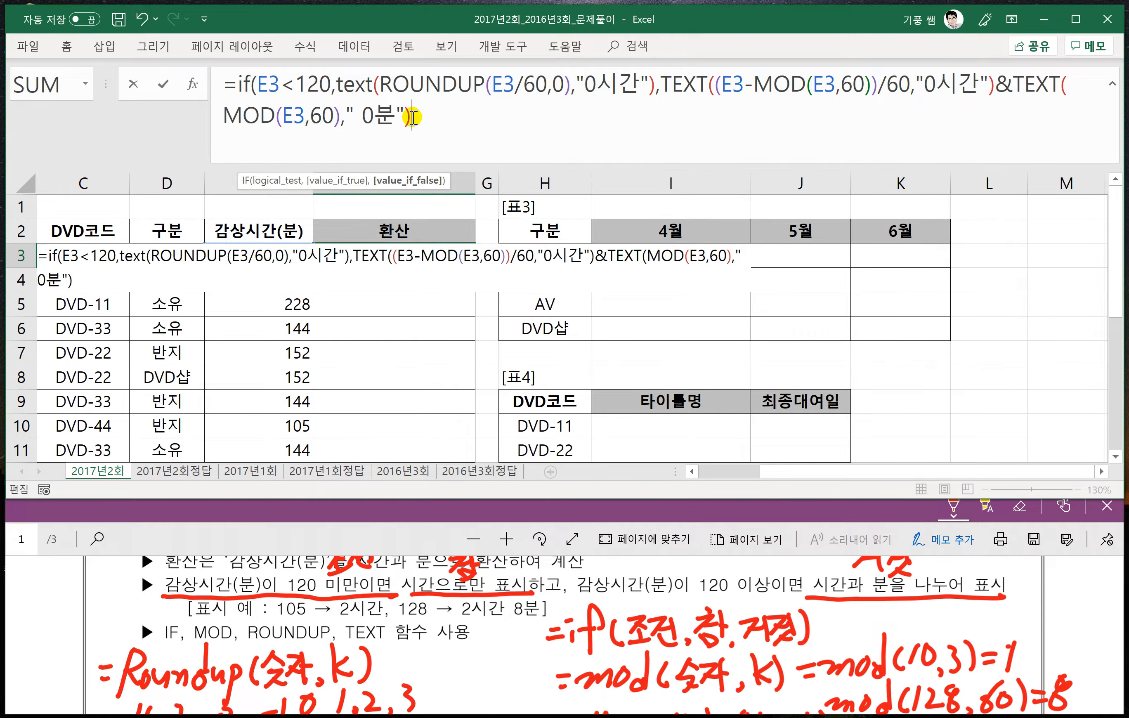
drag(331, 85, 655, 87)
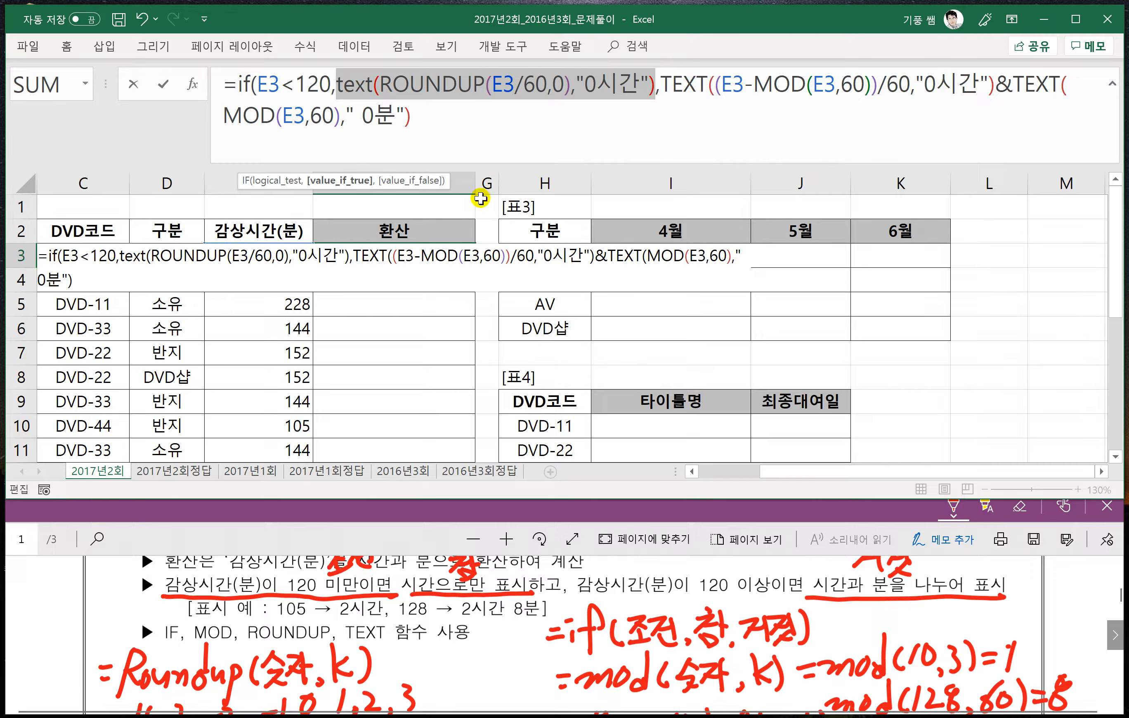
click(422, 118)
text())
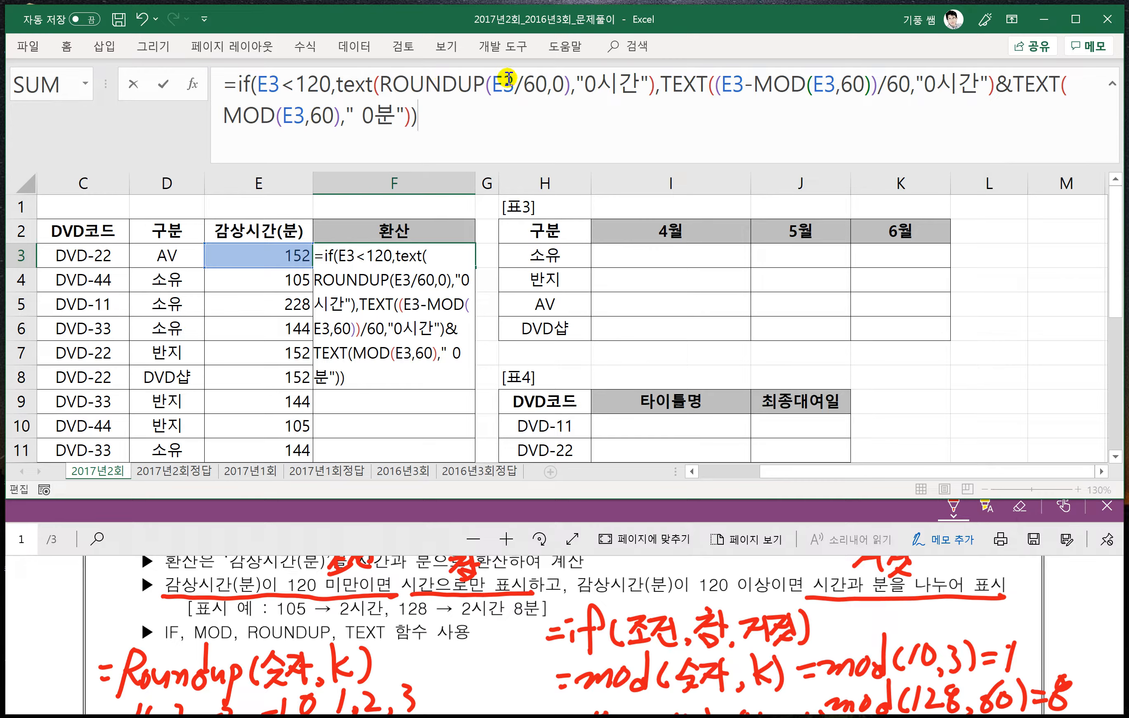
key(Return)
- Fill the F3 formula down the 환산 column through F17 and check the converted times
click(438, 260)
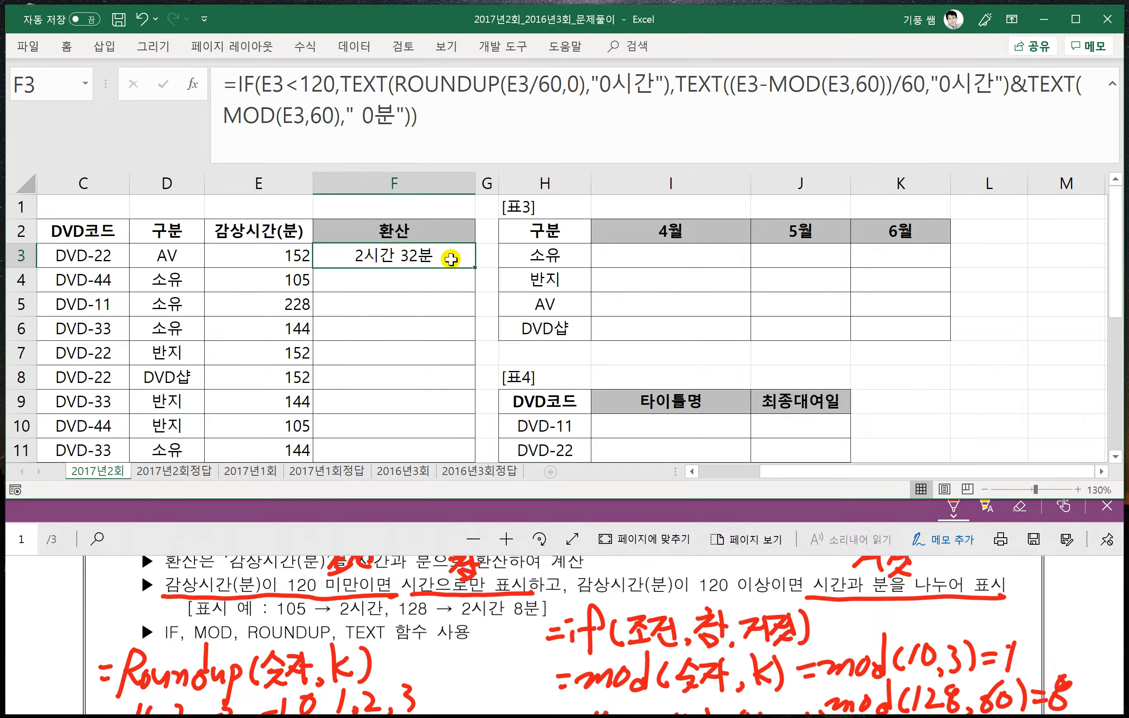
double_click(474, 267)
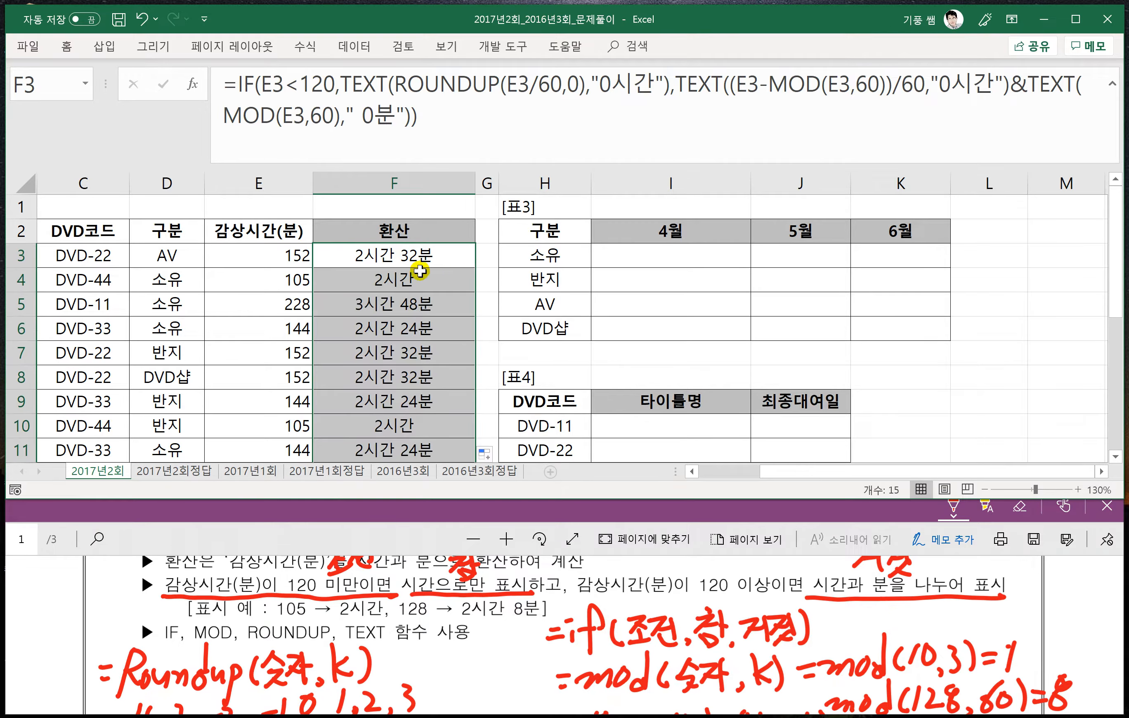
click(399, 284)
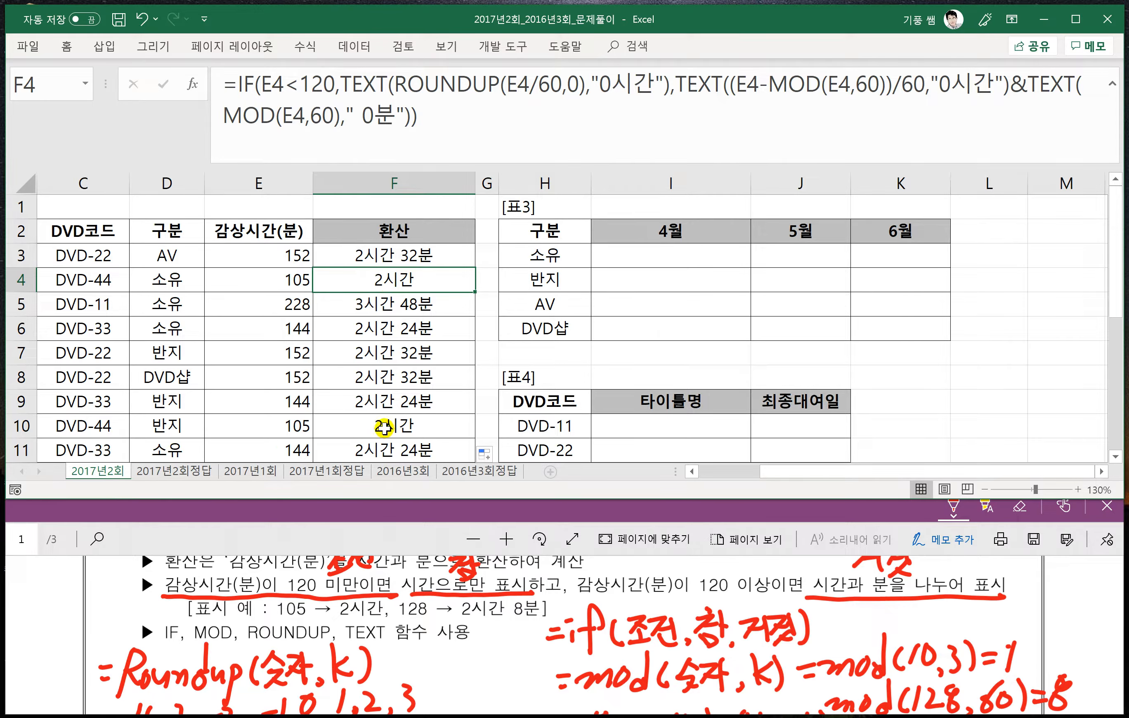
scroll(379, 429, down, 1)
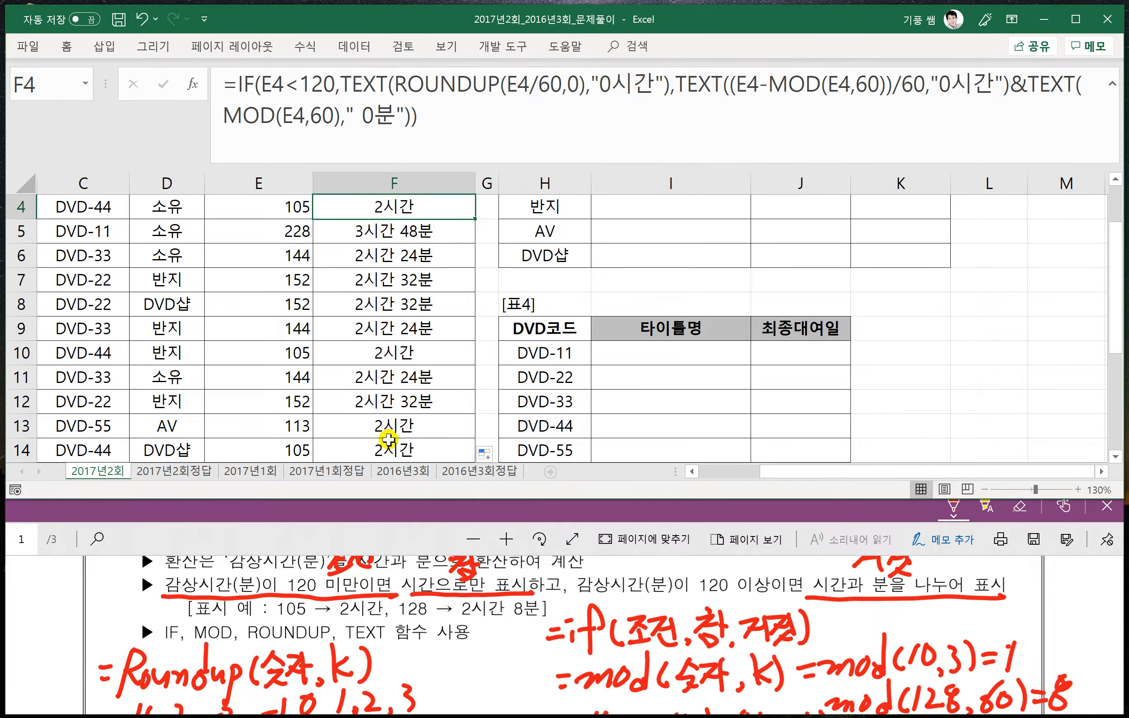
scroll(388, 439, down, 1)
scroll(399, 387, down, 2)
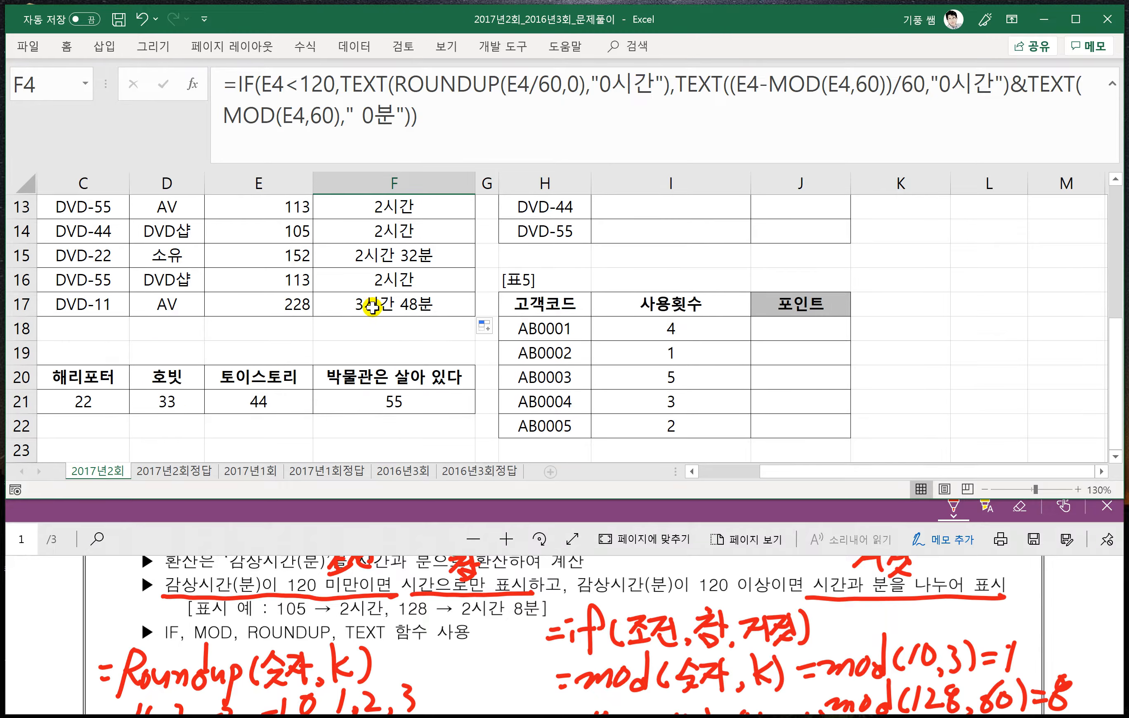
scroll(374, 311, up, 4)
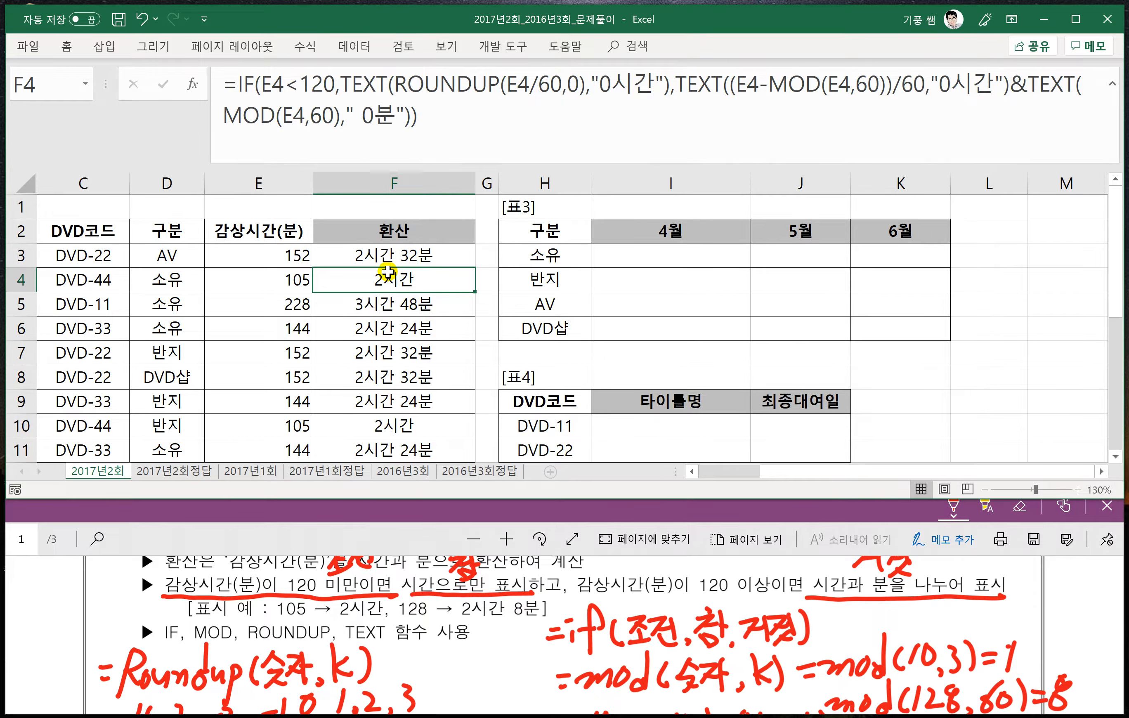
key(ctrl+shift+u)
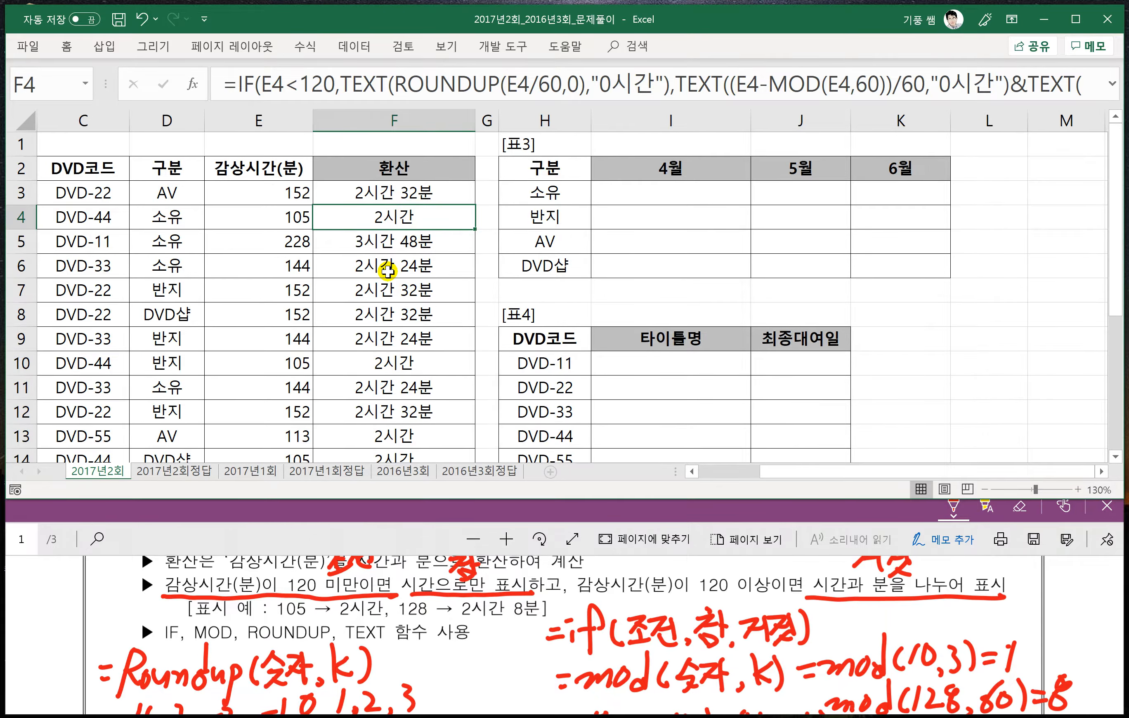
- Show problem 2 in the exam PDF, and select the 표3 range I3:K6 in the worksheet with 표1 in view
click(292, 539)
scroll(333, 622, down, 5)
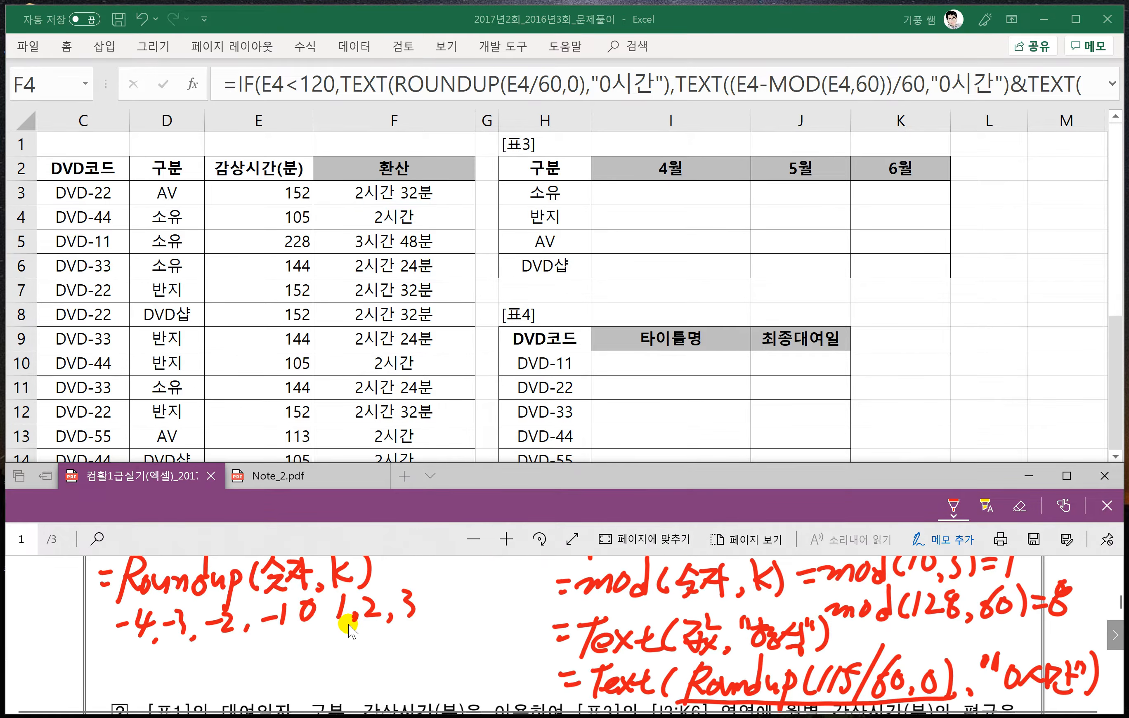
scroll(315, 630, down, 1)
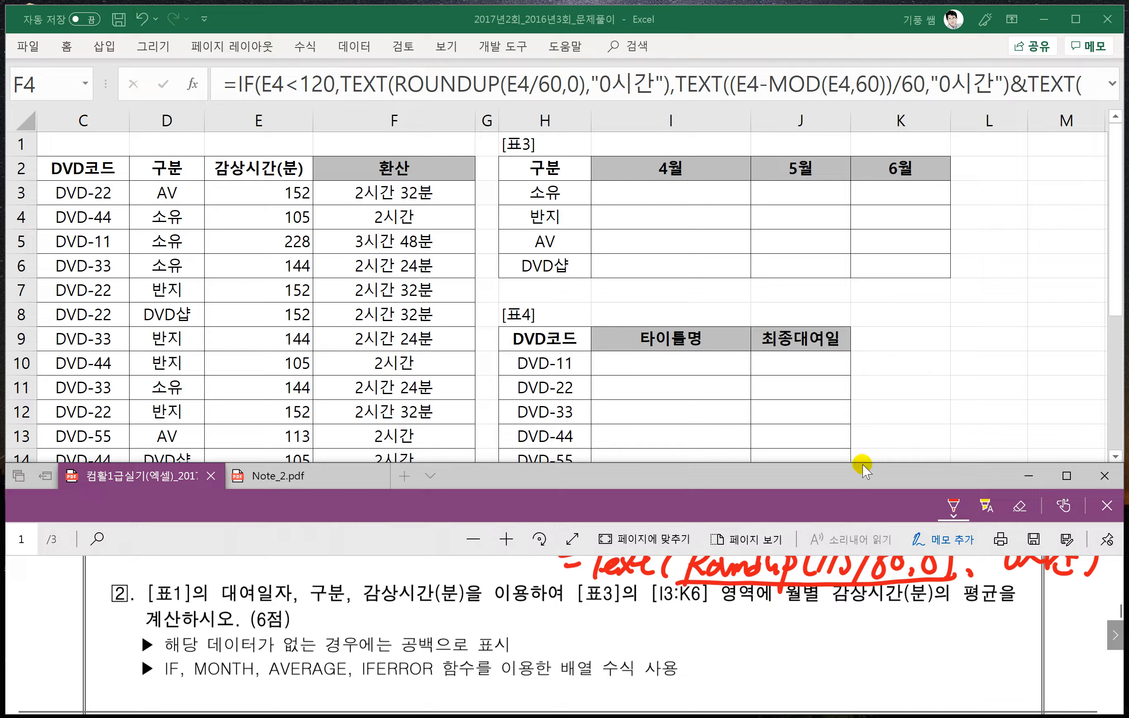
click(817, 422)
drag(780, 476, 661, 461)
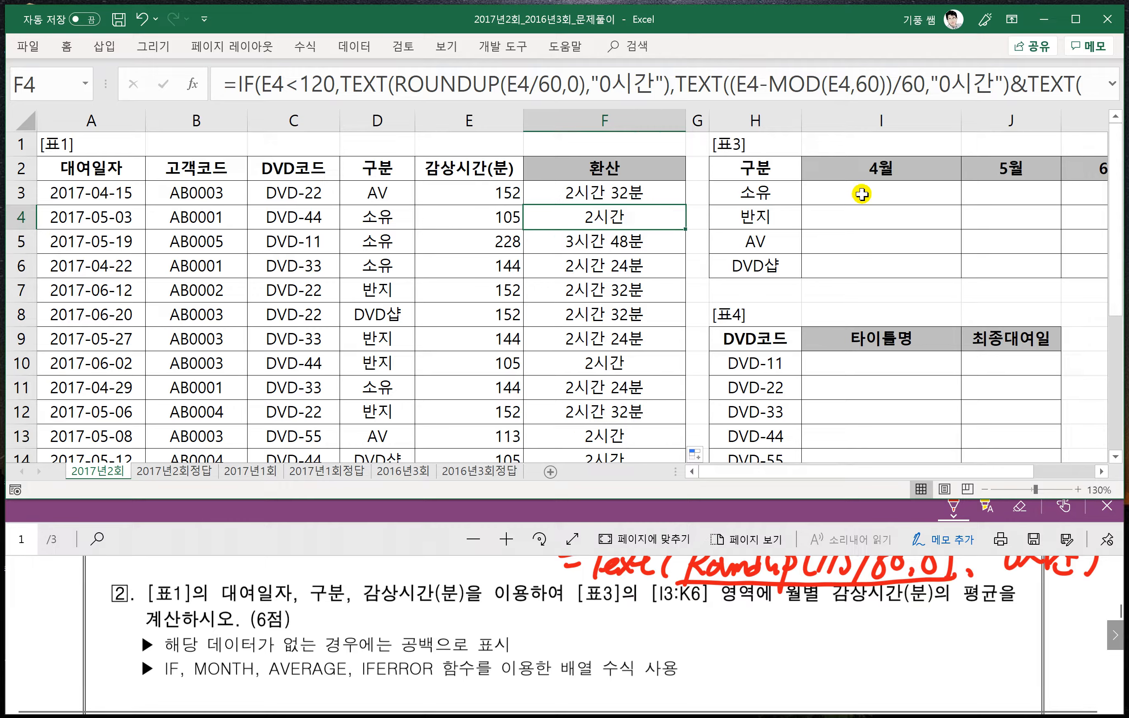
drag(861, 192, 1061, 264)
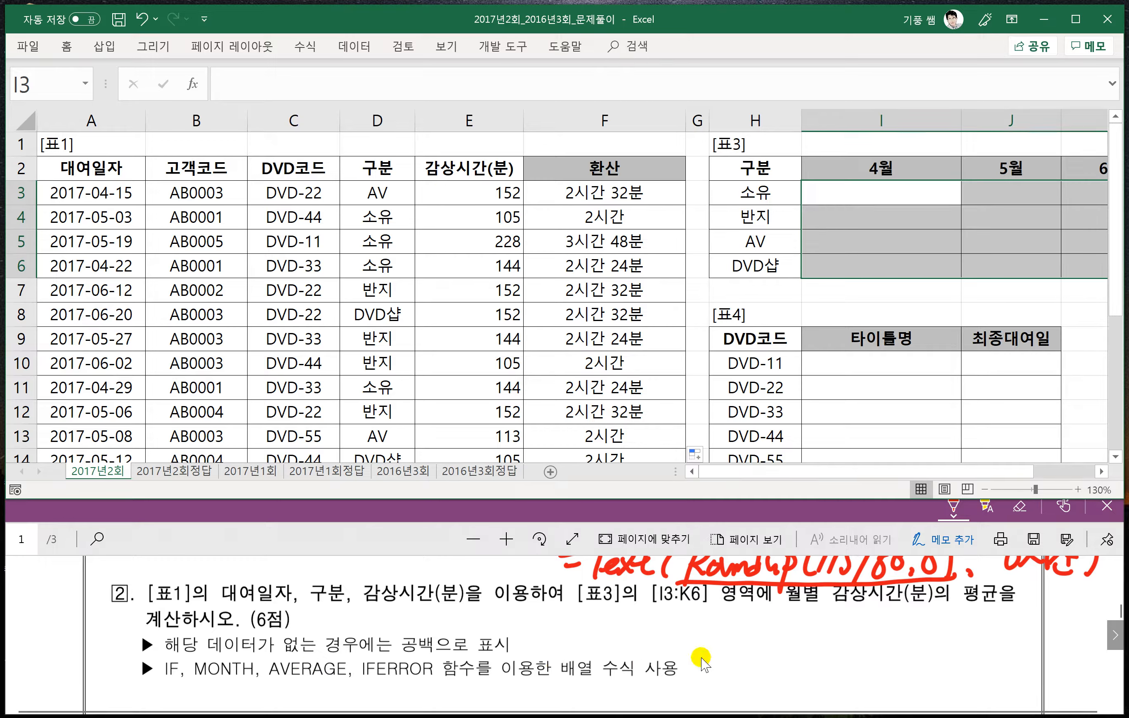
- Bring problem 2 into view in the exam PDF and handwrite the start of its formula, =average(if((조건1)
scroll(704, 663, down, 2)
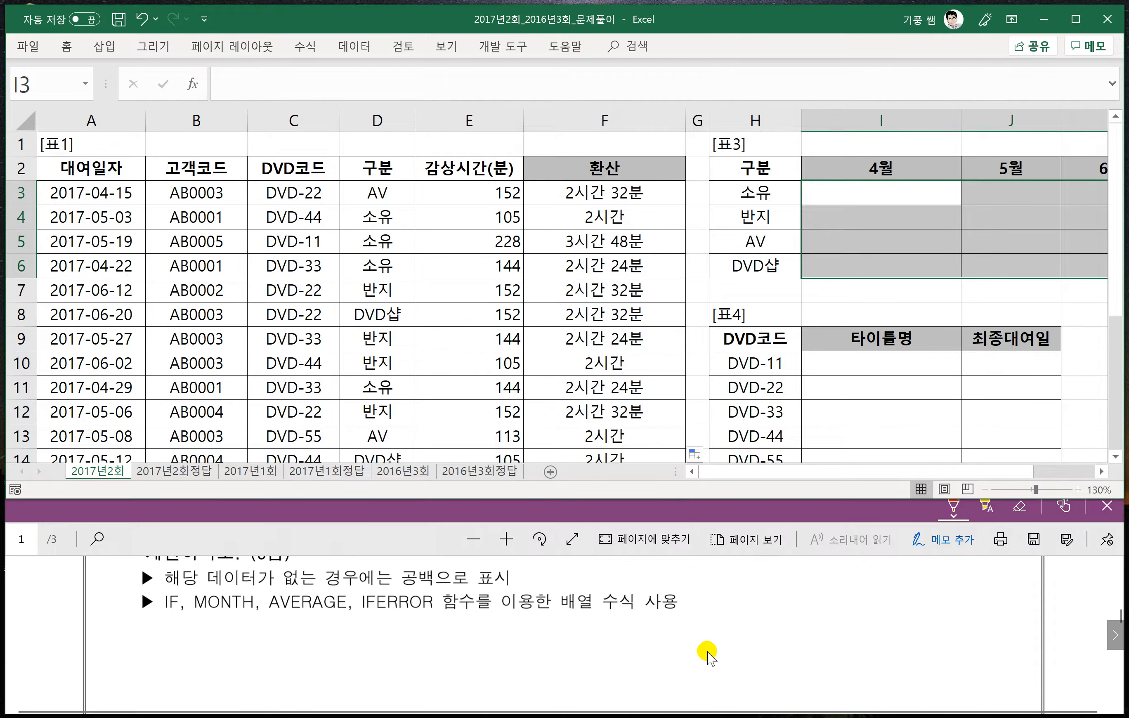
scroll(707, 654, up, 1)
click(665, 667)
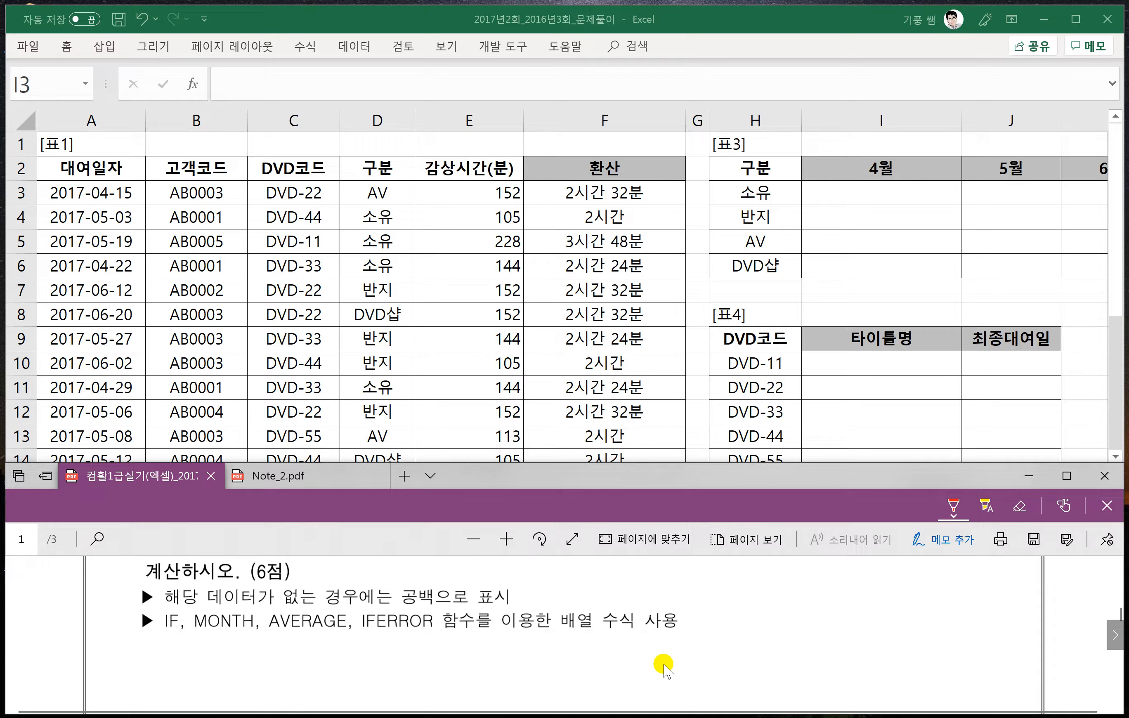
click(616, 624)
scroll(188, 646, up, 1)
scroll(188, 646, down, 1)
scroll(361, 619, up, 1)
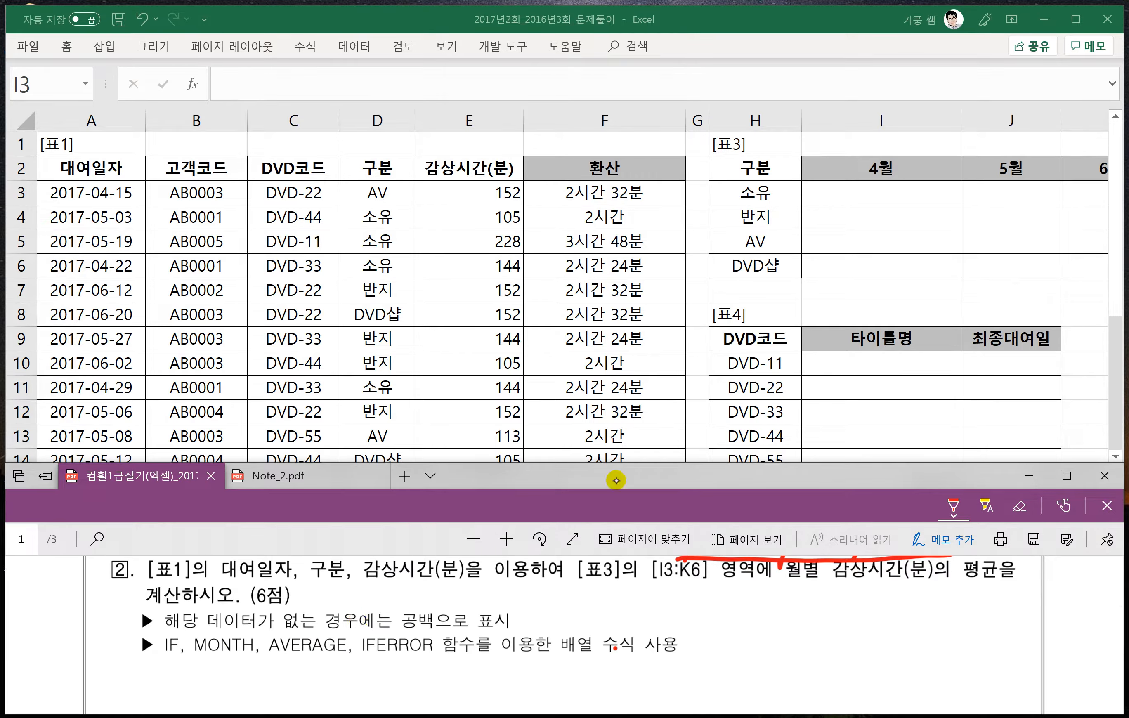
drag(621, 613, 643, 612)
mouse_move(646, 592)
mouse_down()
mouse_move(653, 608)
mouse_move(661, 591)
mouse_up()
mouse_move(662, 603)
mouse_down()
mouse_move(711, 625)
mouse_move(708, 635)
mouse_up()
drag(726, 599, 779, 629)
click(764, 601)
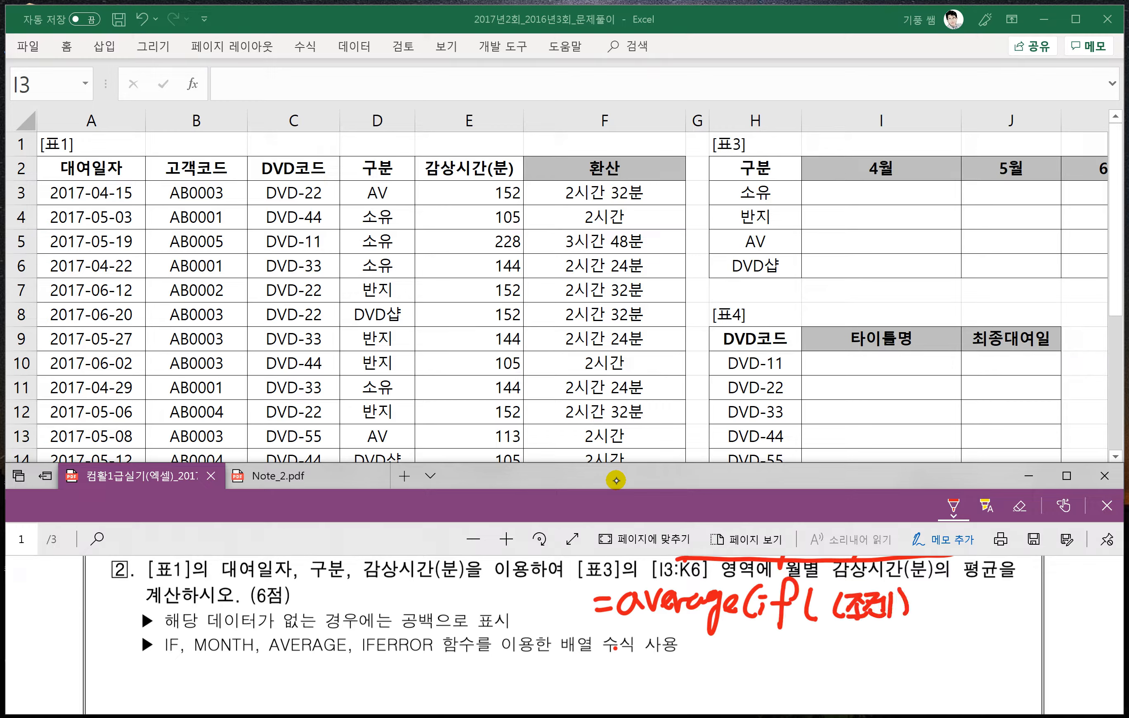
- Complete the handwritten formula with *(조건2),범위)), link the two conditions, and draw an arrow from 범위 to average
drag(912, 598, 918, 605)
mouse_move(926, 593)
mouse_down()
mouse_move(916, 616)
mouse_move(936, 616)
mouse_up()
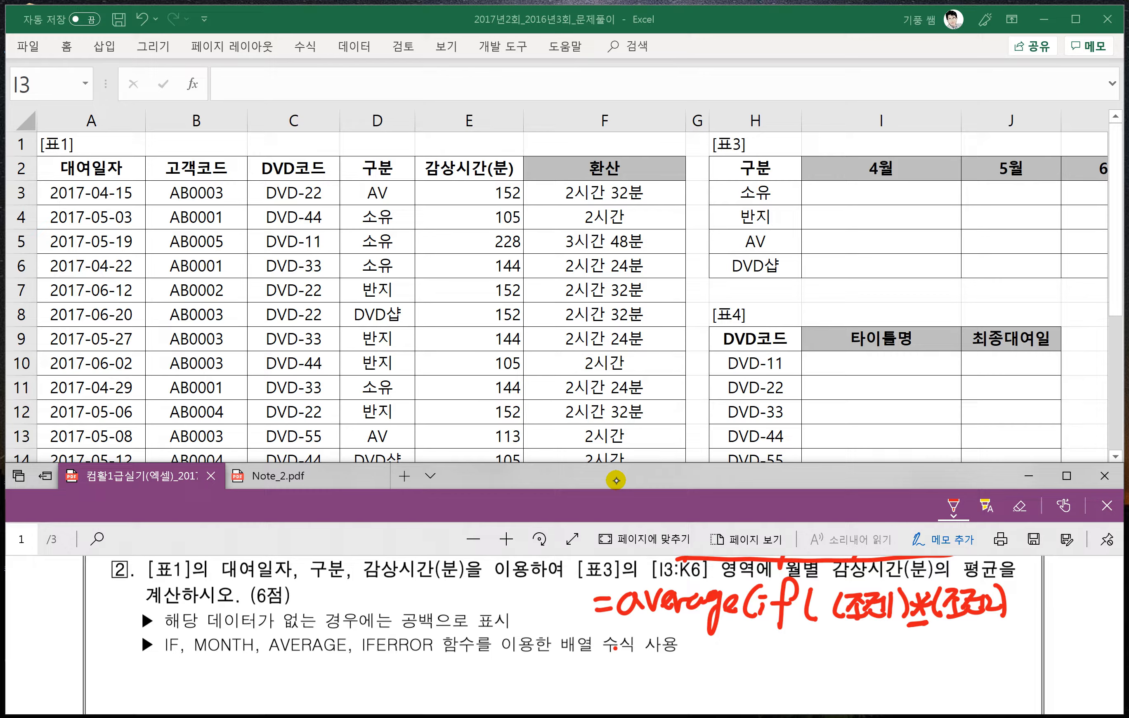
drag(1019, 584, 1046, 593)
drag(1047, 587, 1048, 609)
drag(1041, 611, 1049, 618)
drag(1062, 587, 1075, 614)
drag(1082, 587, 1083, 613)
drag(1087, 577, 1093, 595)
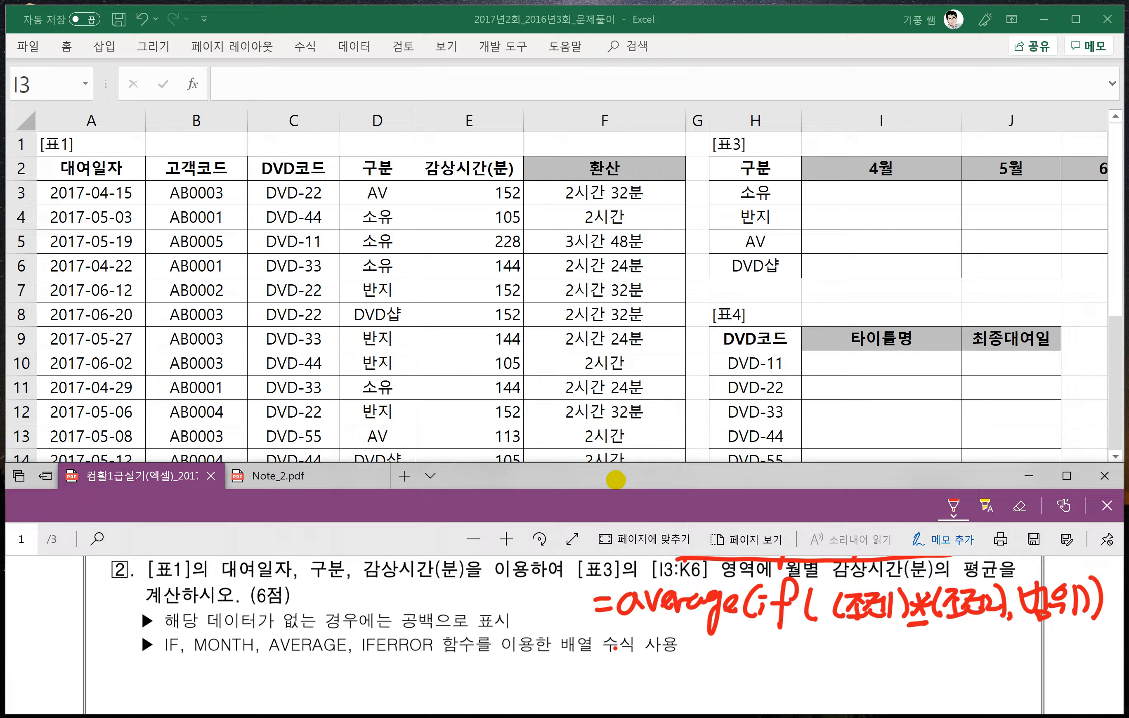
drag(880, 633, 961, 657)
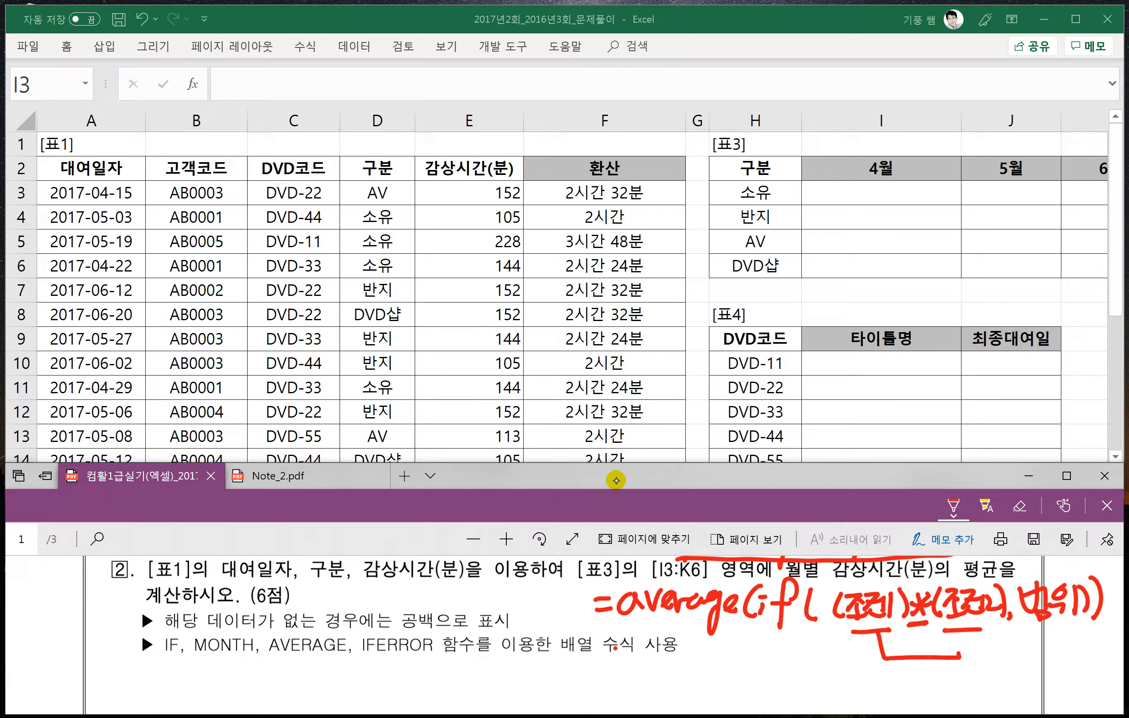
mouse_move(1050, 627)
mouse_down()
mouse_move(1050, 662)
mouse_move(815, 674)
mouse_move(702, 664)
mouse_move(709, 635)
mouse_up()
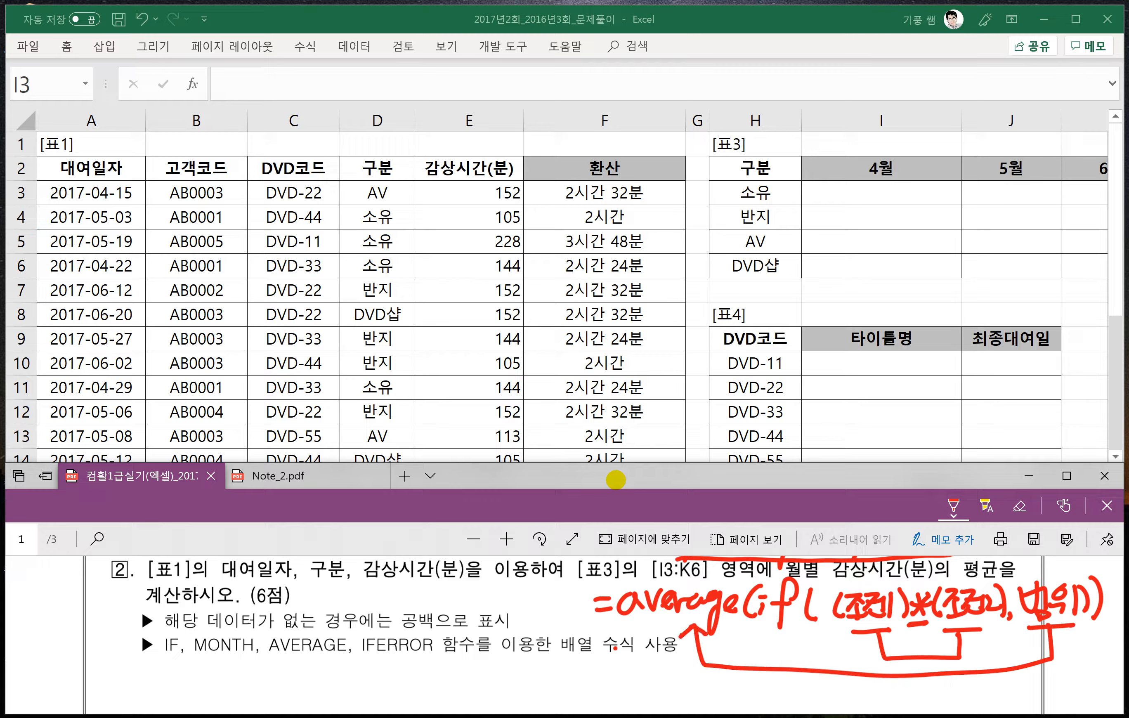
- Underline IF and AVERAGE in problem 2's function list and handwrite the syntax =month(날짜) below it
scroll(854, 616, up, 1)
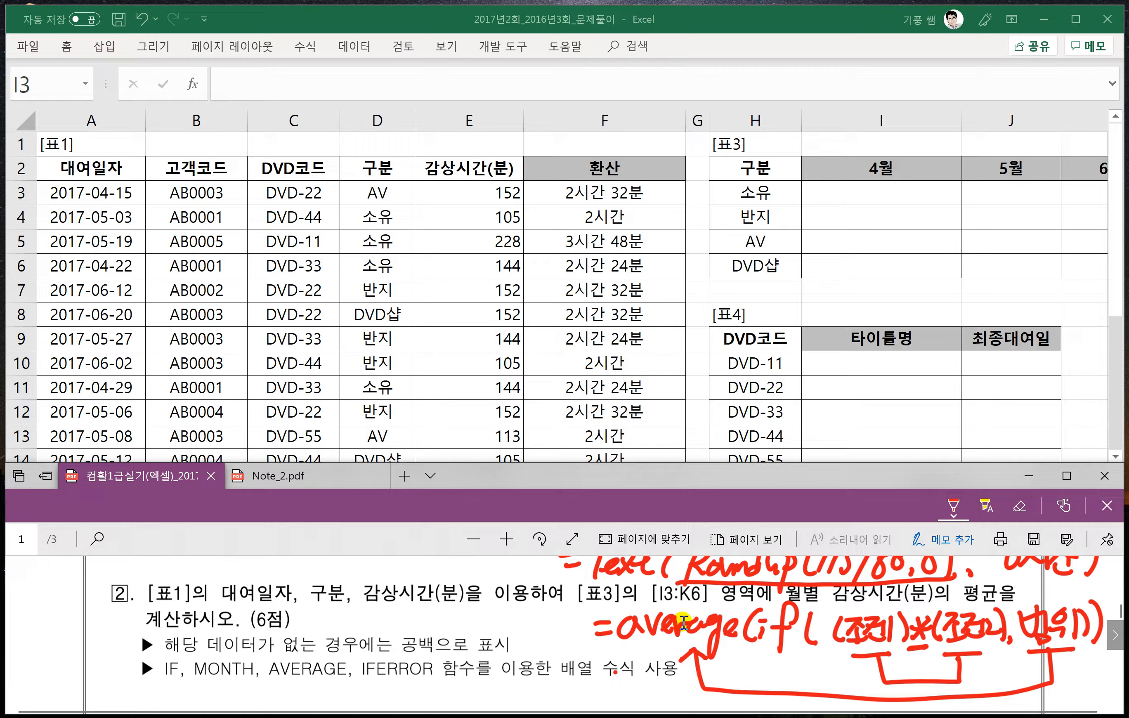
scroll(680, 619, down, 1)
scroll(711, 635, down, 1)
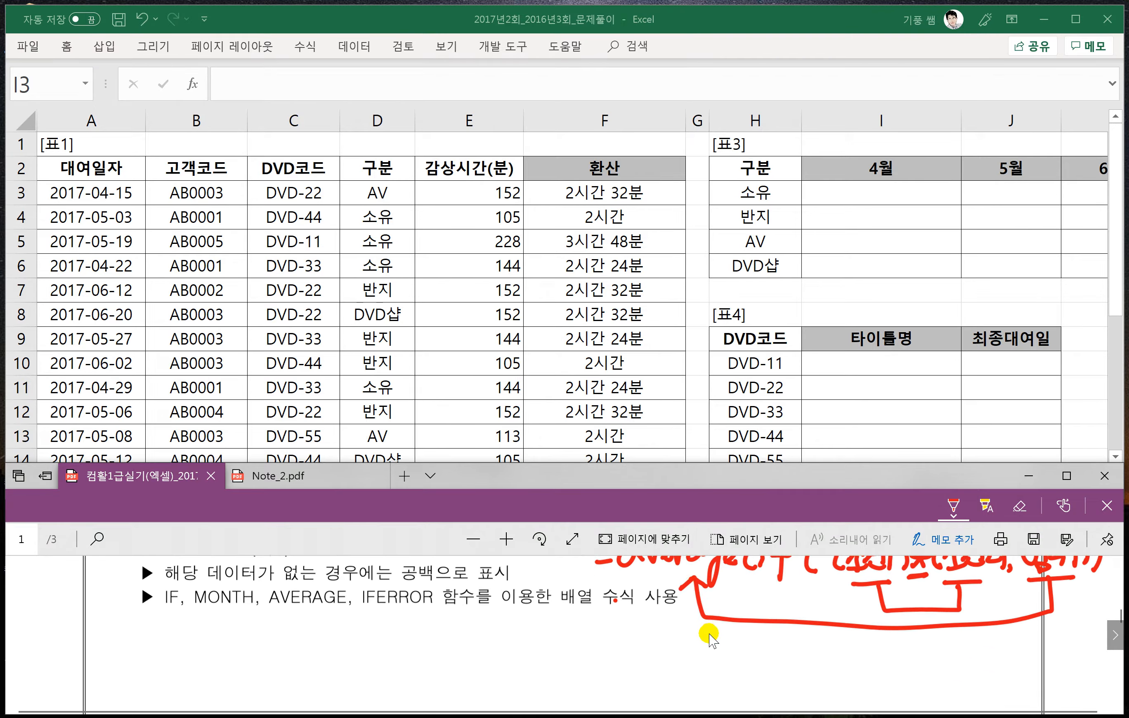
drag(166, 615, 179, 613)
drag(274, 612, 346, 612)
drag(163, 643, 181, 638)
mouse_move(170, 653)
mouse_down()
mouse_move(203, 640)
mouse_move(250, 652)
mouse_move(272, 633)
mouse_move(280, 654)
mouse_up()
mouse_move(256, 631)
mouse_down()
mouse_move(293, 626)
mouse_move(291, 655)
mouse_up()
mouse_move(315, 626)
mouse_down()
mouse_move(308, 654)
mouse_move(326, 641)
mouse_up()
drag(338, 623, 338, 631)
drag(330, 636, 338, 636)
mouse_move(322, 643)
mouse_down()
mouse_move(341, 654)
mouse_move(373, 633)
mouse_up()
mouse_move(355, 652)
mouse_down()
mouse_move(373, 639)
mouse_move(382, 661)
mouse_up()
drag(387, 621, 390, 664)
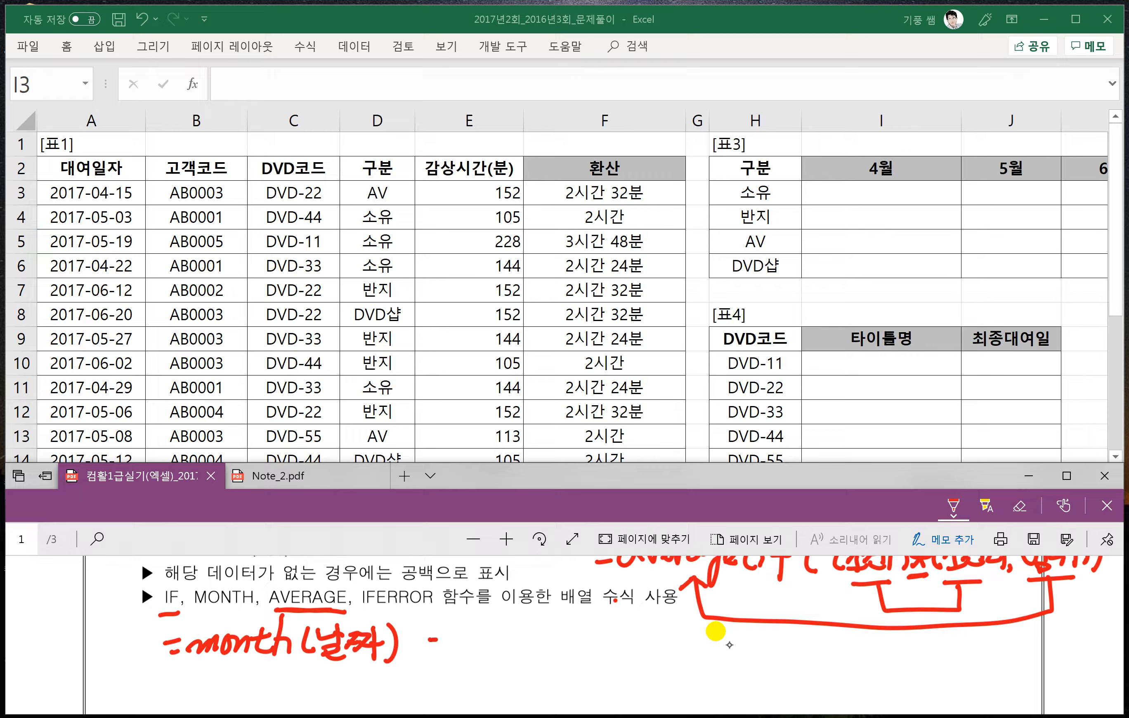
- Handwrite the example =month("2019-9-20") ⇒ 9, underline 2019 and 20, and note year and day beneath month
drag(429, 651, 442, 653)
mouse_move(451, 638)
mouse_down()
mouse_move(463, 654)
mouse_move(560, 624)
mouse_move(580, 661)
mouse_move(625, 639)
mouse_up()
mouse_move(639, 633)
mouse_down()
mouse_move(637, 655)
mouse_move(652, 661)
mouse_move(678, 642)
mouse_move(688, 662)
mouse_move(712, 646)
mouse_up()
mouse_move(713, 638)
mouse_down()
mouse_move(748, 657)
mouse_move(742, 641)
mouse_move(767, 643)
mouse_up()
drag(773, 626, 781, 663)
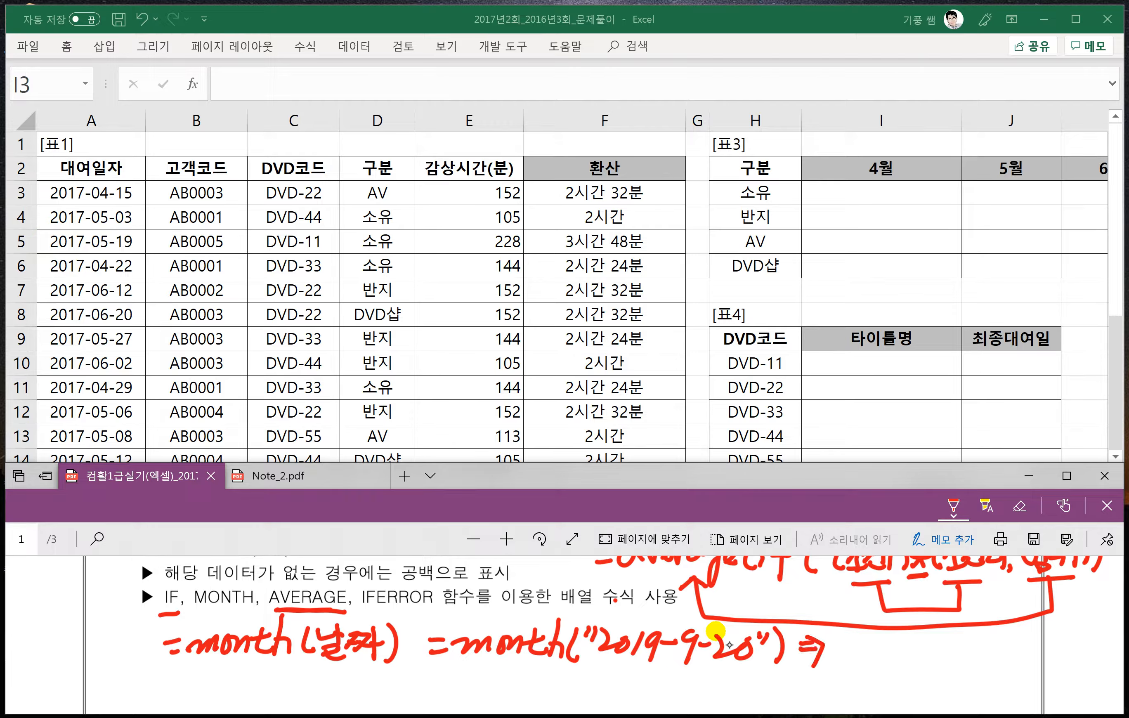
drag(856, 642, 854, 673)
drag(582, 663, 661, 666)
mouse_move(465, 661)
mouse_down()
mouse_move(462, 686)
mouse_move(543, 673)
mouse_move(483, 706)
mouse_move(517, 693)
mouse_move(522, 712)
mouse_up()
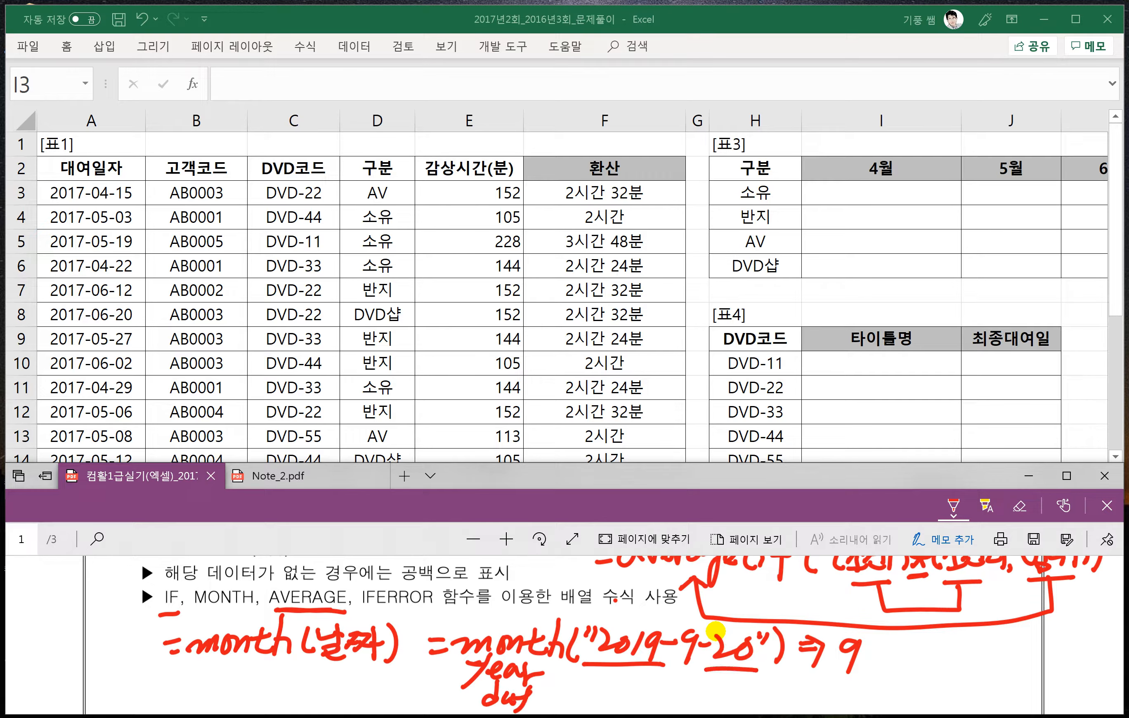
- Handwrite the syntax =iferror(값,오류값) below the MONTH example and underline both of its arguments
scroll(496, 614, down, 3)
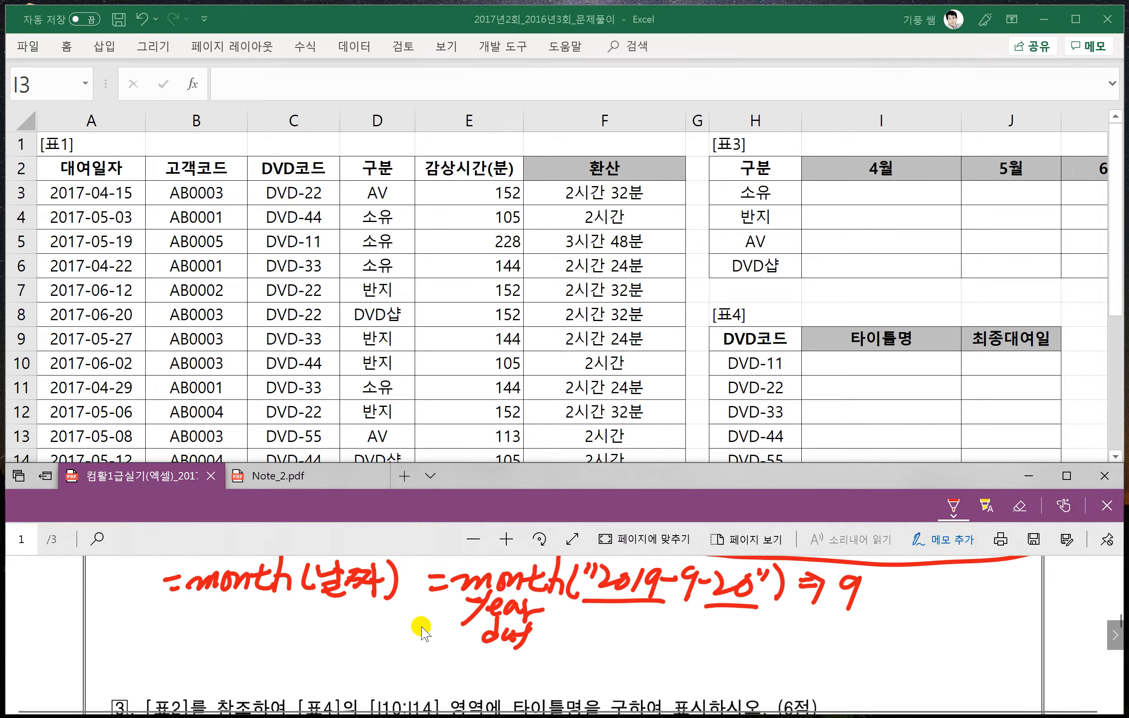
drag(567, 620, 586, 619)
drag(570, 633, 587, 631)
mouse_move(607, 622)
mouse_down()
mouse_move(599, 637)
mouse_move(608, 612)
mouse_up()
mouse_move(637, 620)
mouse_down()
mouse_move(618, 622)
mouse_move(613, 651)
mouse_up()
mouse_move(602, 625)
mouse_down()
mouse_move(712, 641)
mouse_move(743, 617)
mouse_move(726, 642)
mouse_move(757, 648)
mouse_move(778, 632)
mouse_move(790, 641)
mouse_up()
mouse_move(791, 608)
mouse_down()
mouse_move(802, 616)
mouse_move(780, 645)
mouse_move(804, 643)
mouse_up()
mouse_move(806, 613)
mouse_down()
mouse_move(810, 633)
mouse_move(838, 648)
mouse_up()
drag(843, 614, 849, 652)
drag(729, 651, 751, 650)
drag(770, 653, 824, 654)
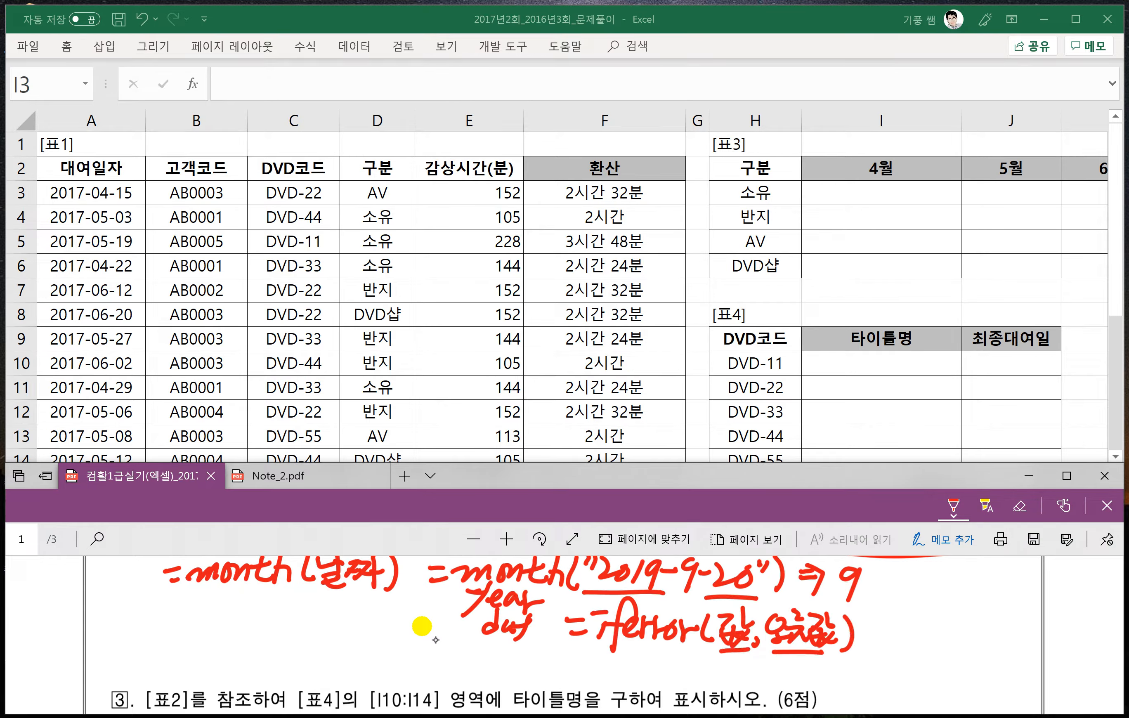
- Handwrite the example =if(3x4, 4x5)=12 beside the IFERROR syntax and link 3x4 to 12 with an arrow
drag(867, 624, 881, 623)
drag(868, 635, 886, 639)
mouse_move(930, 598)
mouse_down()
mouse_move(909, 649)
mouse_move(917, 617)
mouse_up()
drag(930, 613, 931, 642)
mouse_move(937, 612)
mouse_down()
mouse_move(944, 643)
mouse_move(962, 638)
mouse_up()
mouse_move(961, 616)
mouse_down()
mouse_move(949, 639)
mouse_move(983, 627)
mouse_up()
mouse_move(977, 613)
mouse_down()
mouse_move(975, 641)
mouse_move(1026, 631)
mouse_up()
drag(1035, 619, 1014, 642)
drag(1020, 619, 1033, 640)
mouse_move(1034, 617)
mouse_down()
mouse_move(1021, 640)
mouse_move(1034, 641)
mouse_up()
mouse_move(1037, 612)
mouse_down()
mouse_move(1051, 612)
mouse_move(1054, 643)
mouse_up()
drag(1065, 625, 1111, 635)
mouse_move(934, 647)
mouse_down()
mouse_move(1031, 665)
mouse_move(1086, 645)
mouse_move(1106, 651)
mouse_up()
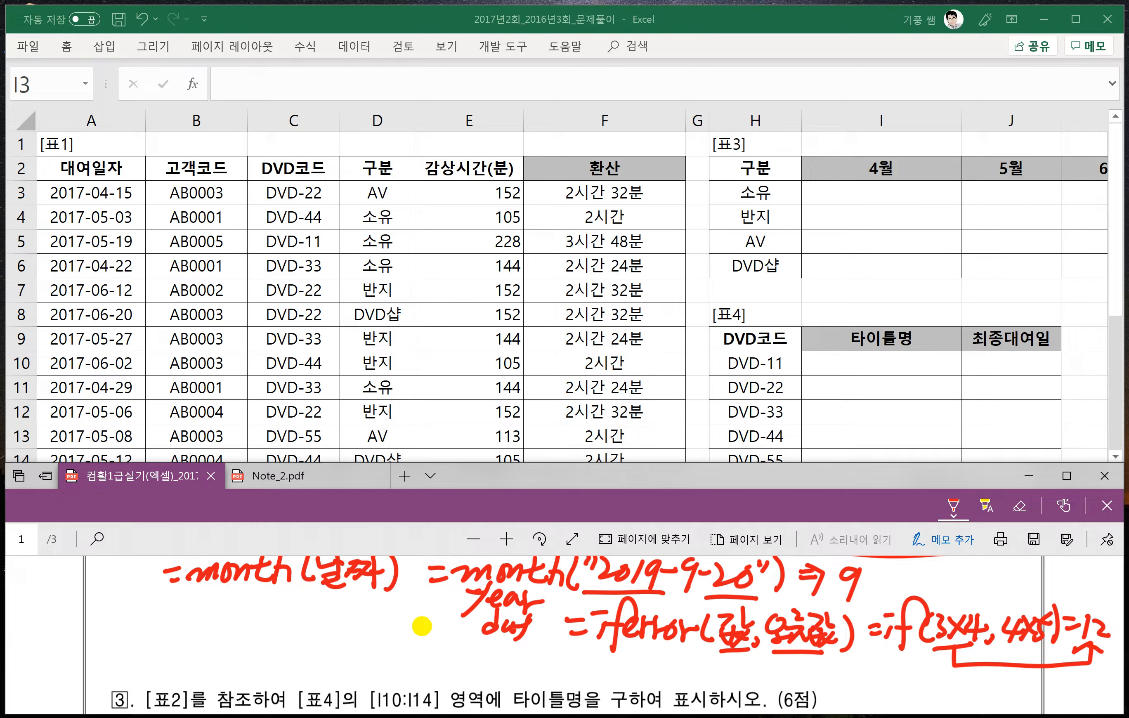
- Handwrite a second IFERROR example, =iferror(3/0, 4x5)=20, on the line below
drag(594, 680, 608, 679)
drag(615, 665, 619, 688)
drag(665, 648, 621, 695)
drag(625, 671, 701, 670)
mouse_move(714, 683)
mouse_down()
mouse_move(730, 670)
mouse_move(736, 687)
mouse_move(754, 687)
mouse_up()
mouse_move(787, 654)
mouse_down()
mouse_move(767, 690)
mouse_move(791, 664)
mouse_up()
mouse_move(812, 674)
mouse_down()
mouse_move(807, 686)
mouse_move(849, 670)
mouse_move(837, 683)
mouse_up()
drag(848, 666, 853, 684)
mouse_move(878, 660)
mouse_down()
mouse_move(867, 687)
mouse_move(885, 661)
mouse_up()
mouse_move(898, 673)
mouse_down()
mouse_move(908, 672)
mouse_move(886, 686)
mouse_up()
drag(895, 681, 939, 683)
drag(947, 669, 944, 677)
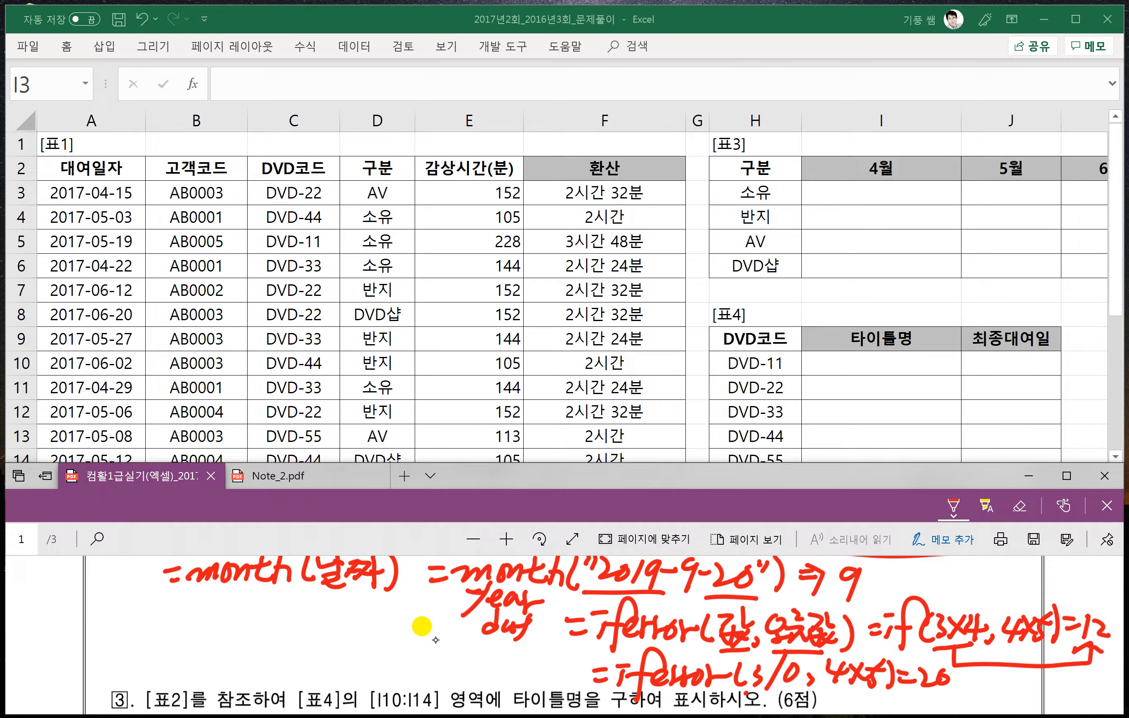
- Underline 3/0, draw an arrow from 4x5 to 20, and retrace the link from 3x4 to 12
drag(748, 689, 792, 688)
drag(828, 691, 927, 703)
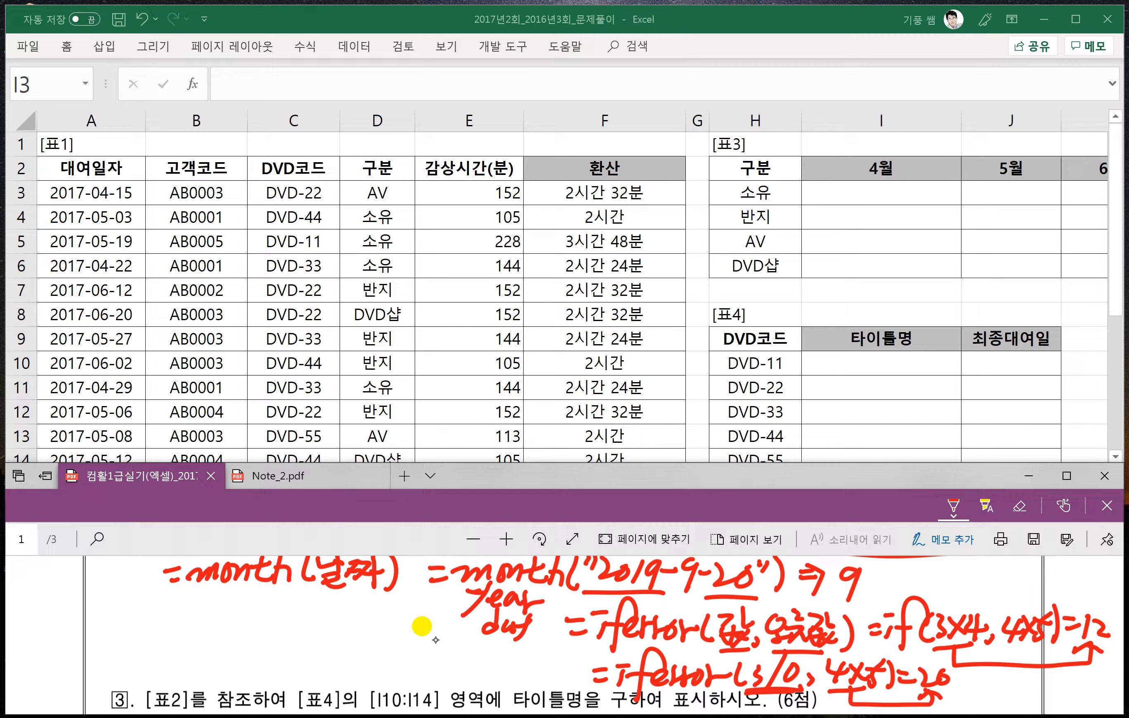
mouse_move(956, 650)
mouse_down()
mouse_move(1022, 668)
mouse_move(1092, 662)
mouse_up()
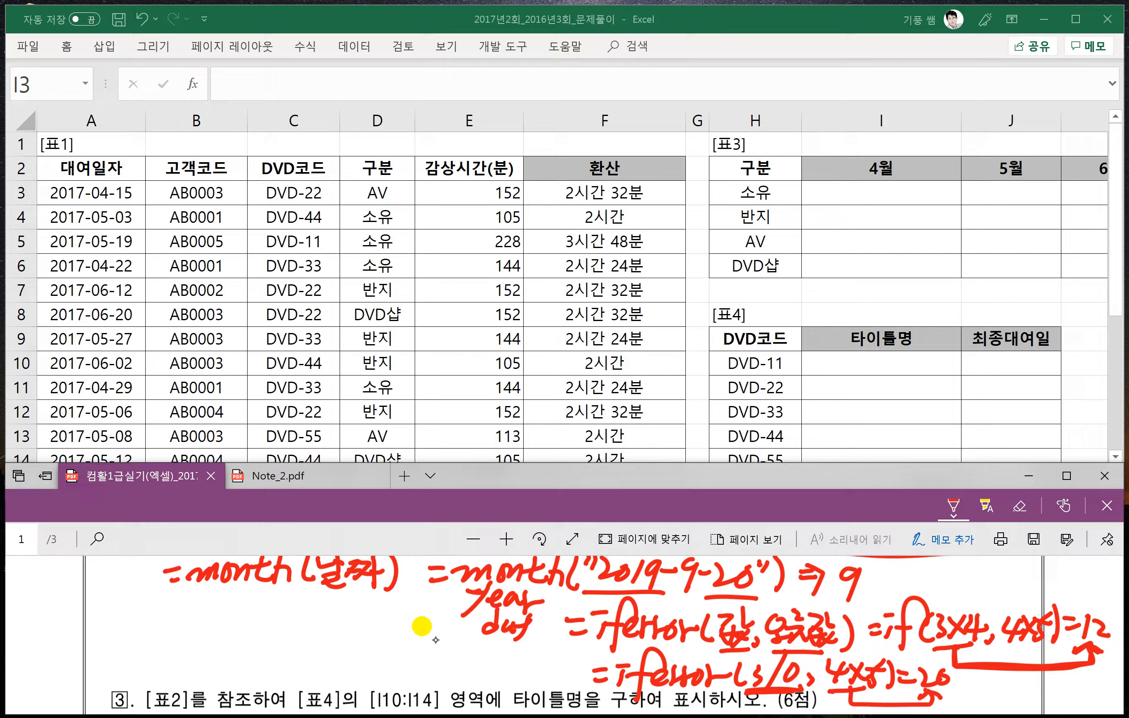
drag(876, 686, 908, 703)
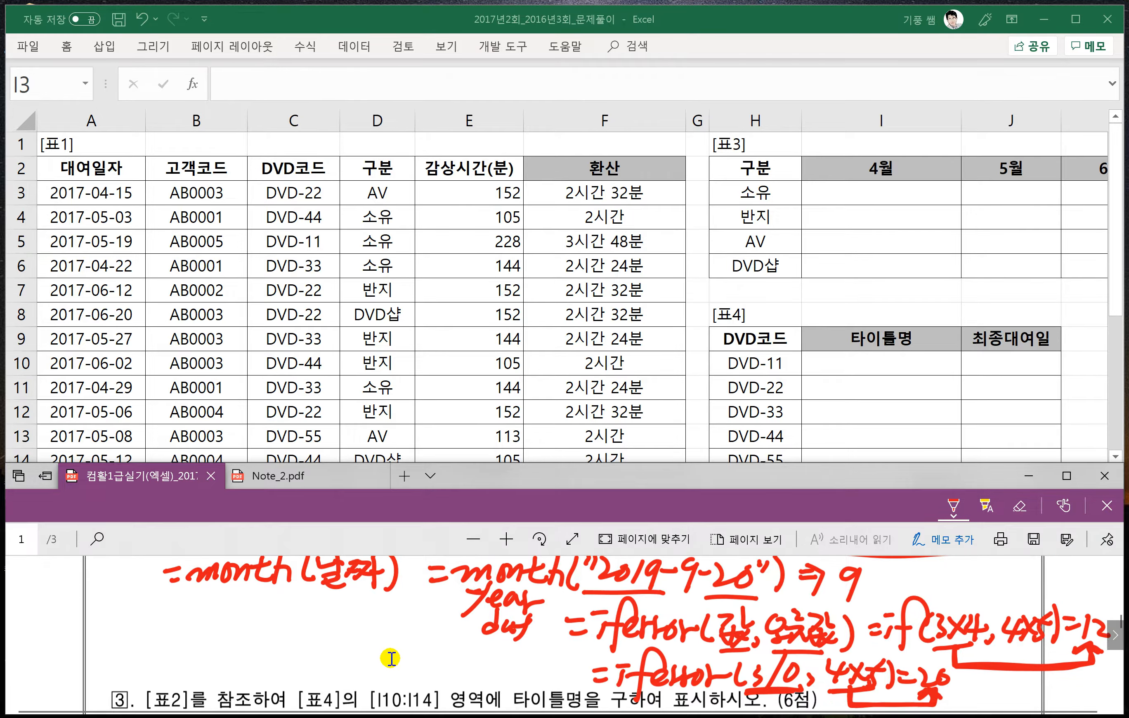
- Switch to Excel and start the I3 formula with =average, keeping problem 2's handwritten formula in view in the PDF
scroll(391, 658, up, 1)
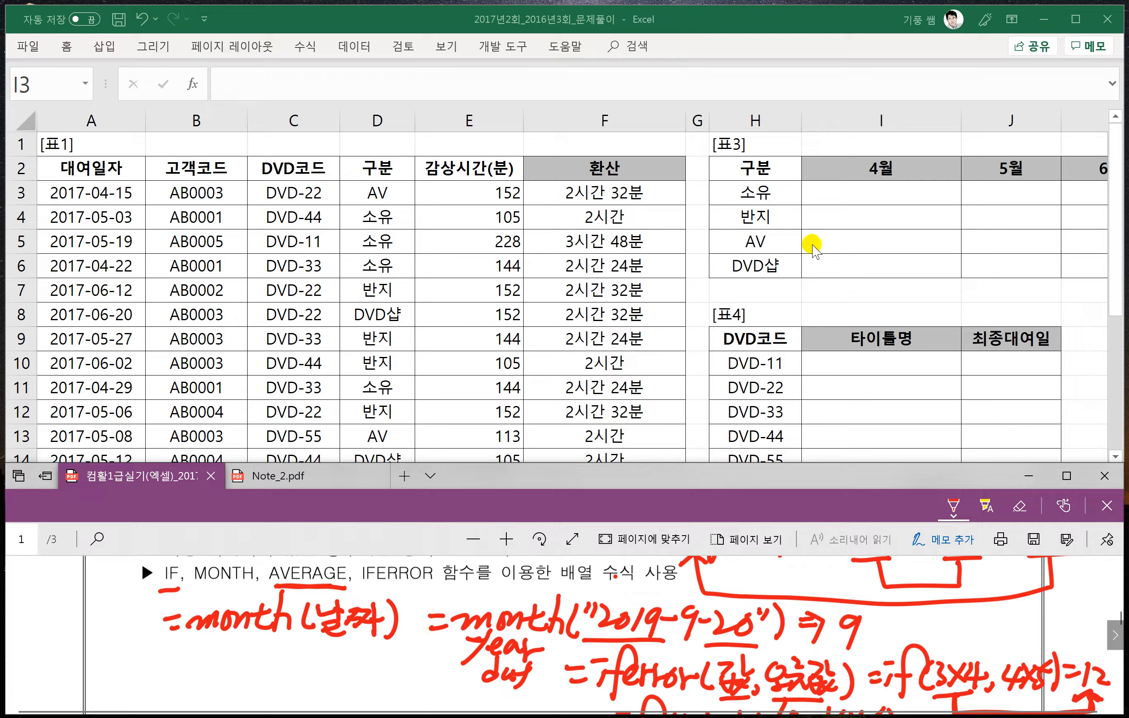
click(849, 197)
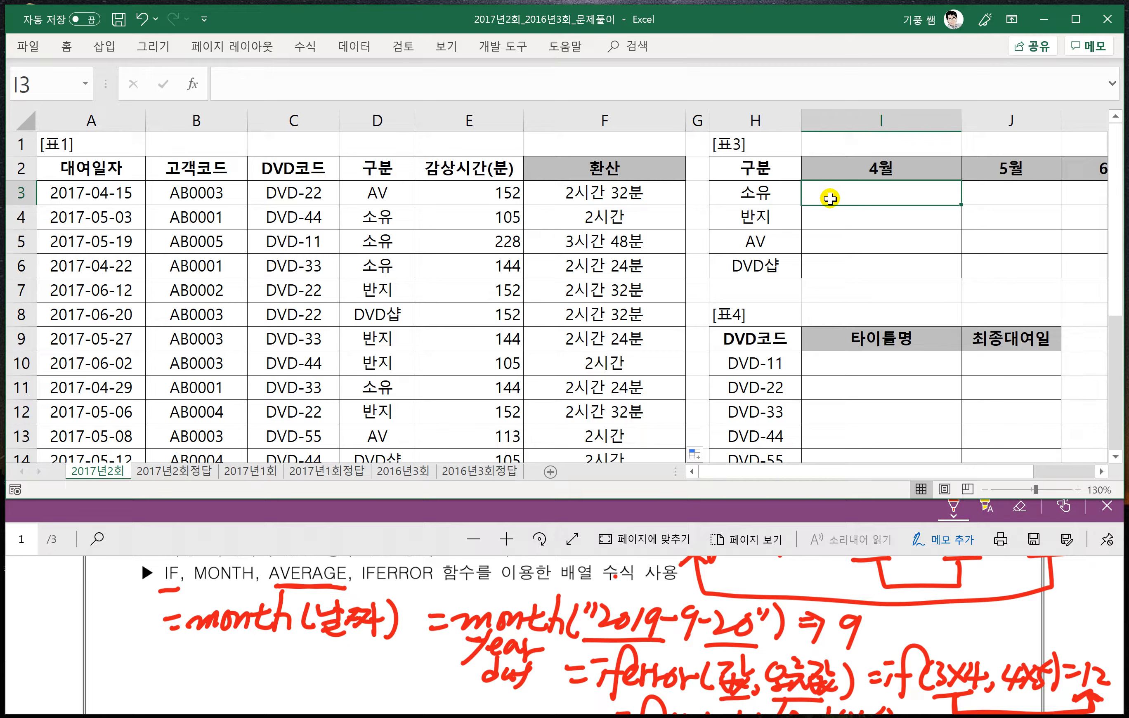
text(=)
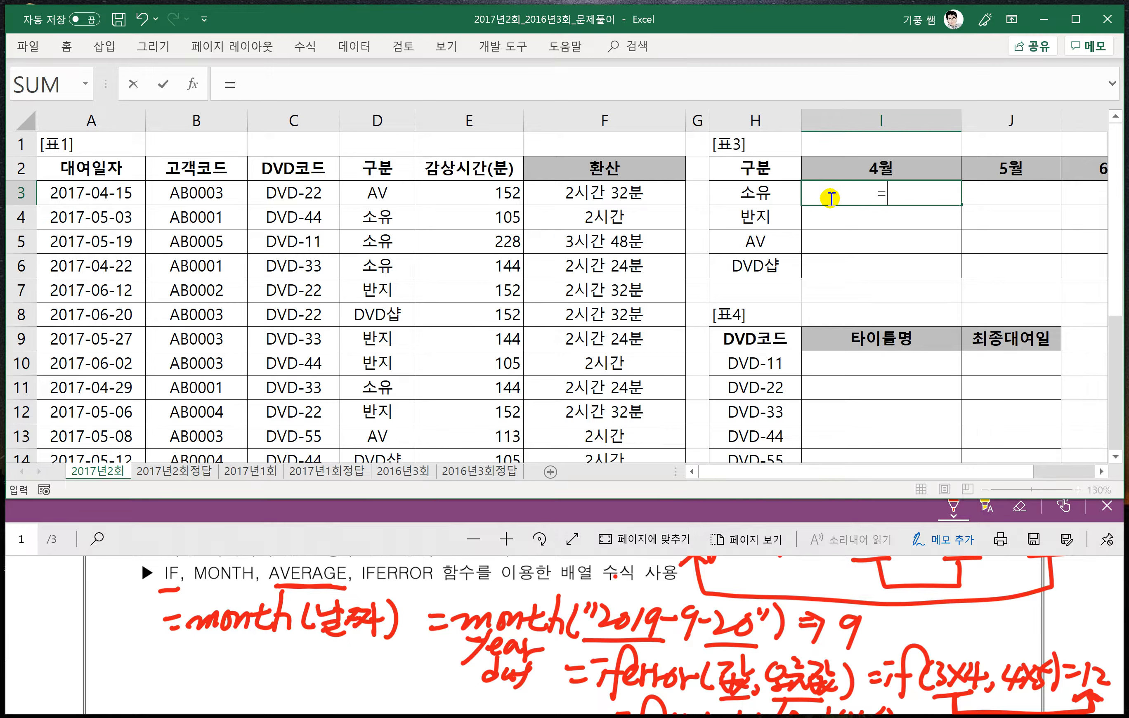
text(ㅁ)
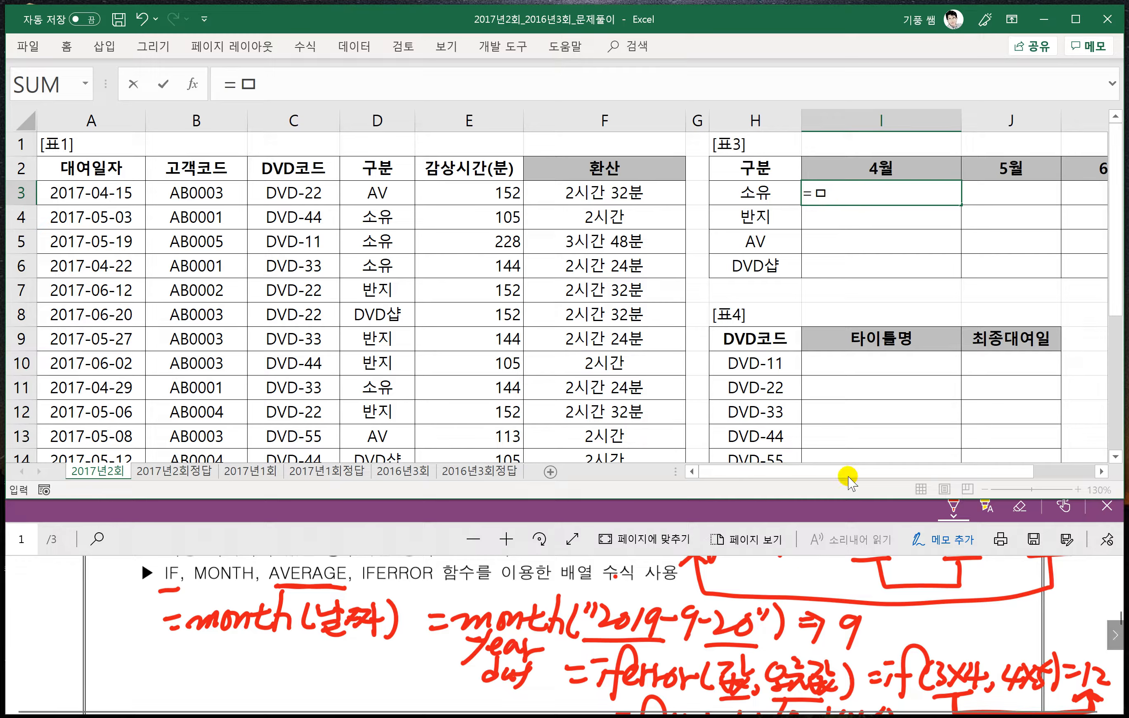
click(801, 506)
scroll(783, 612, up, 1)
scroll(783, 612, up, 1)
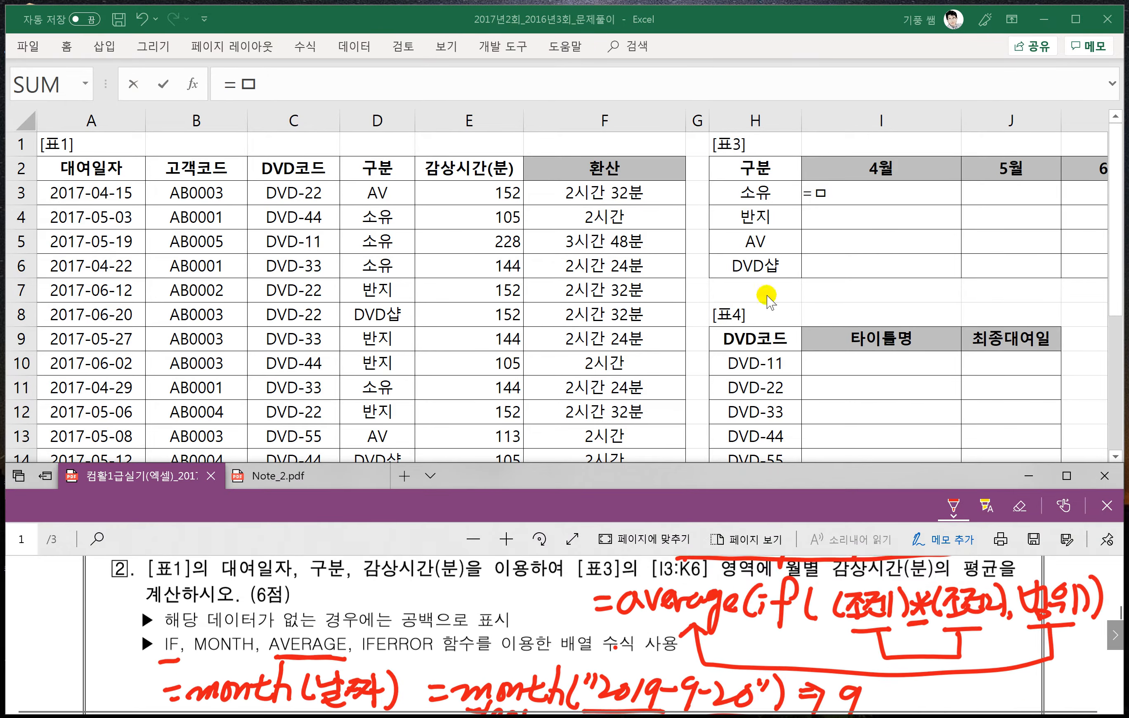
click(841, 199)
key(BackSpace)
text(average)
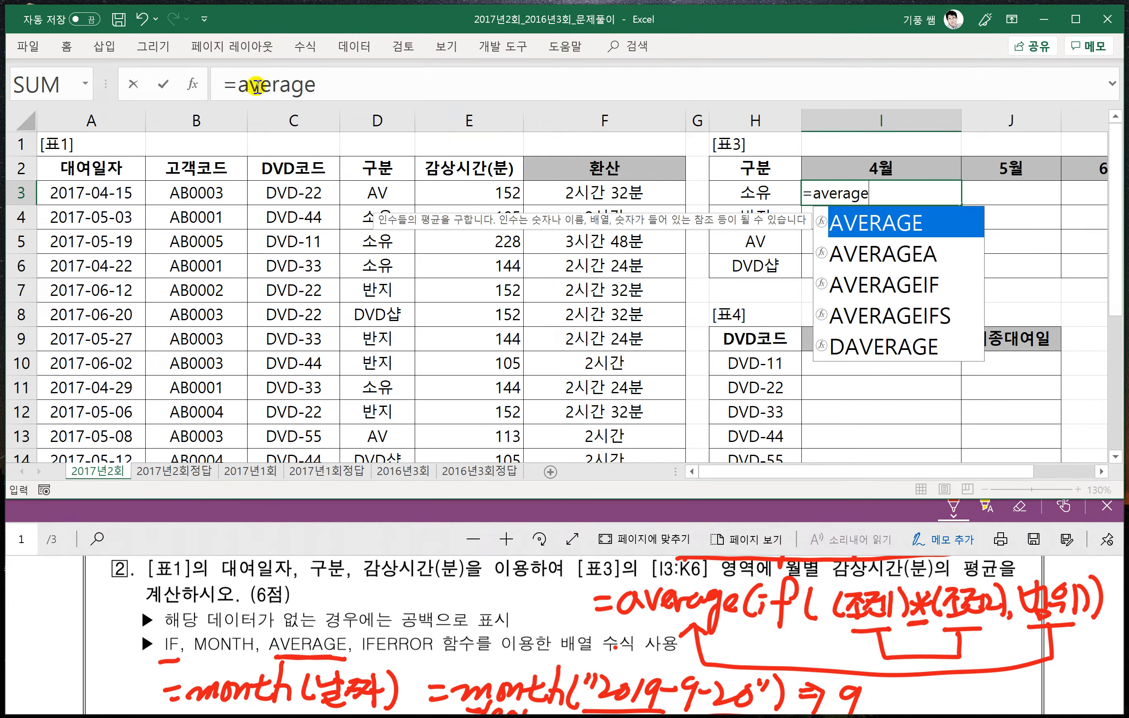
- Nest an IF inside the AVERAGE and begin its first condition with the absolute 구분 range $D$3:$D$17
click(335, 80)
text(()
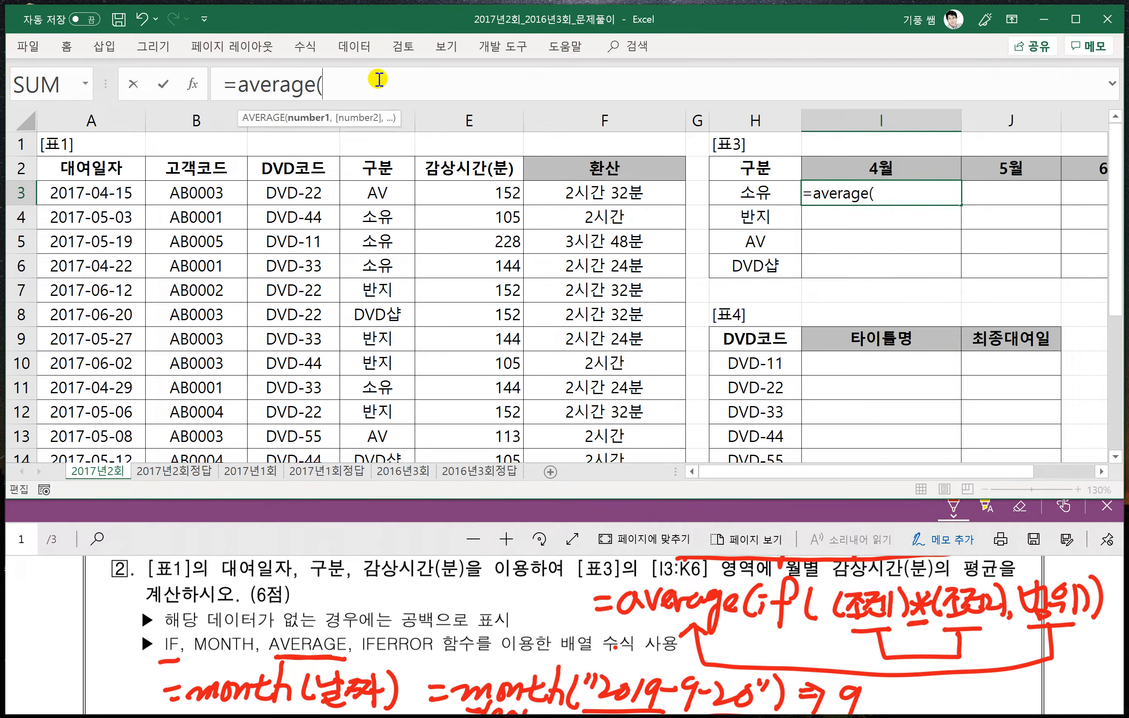
text(if()
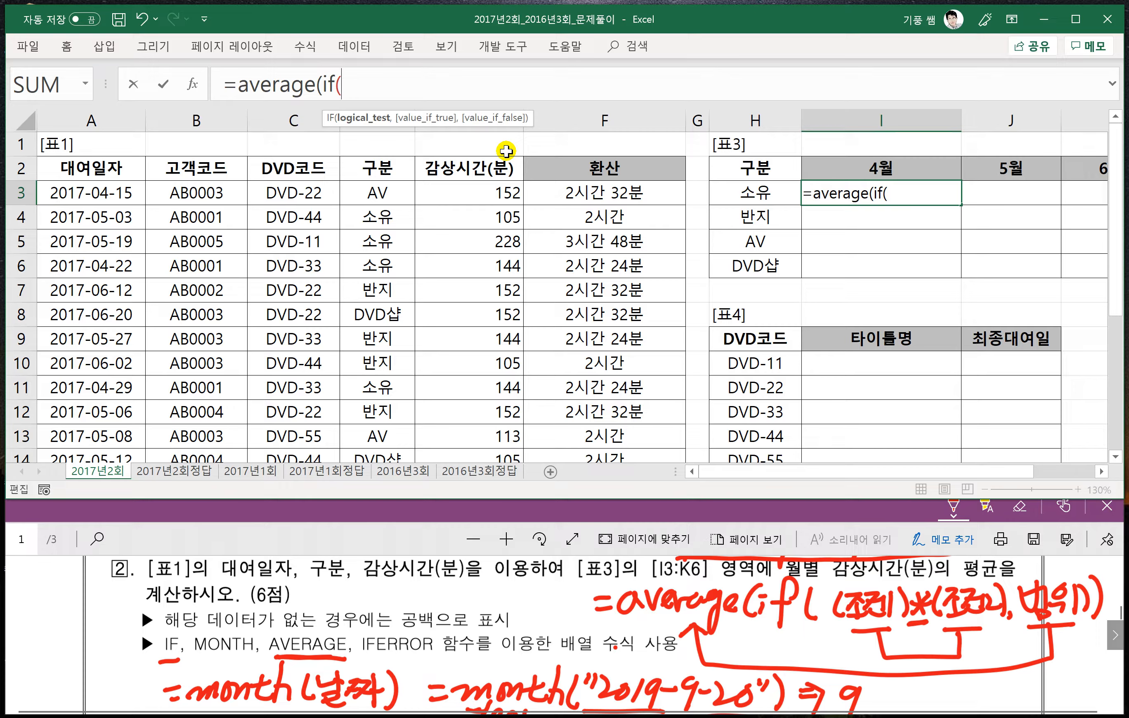
text(()
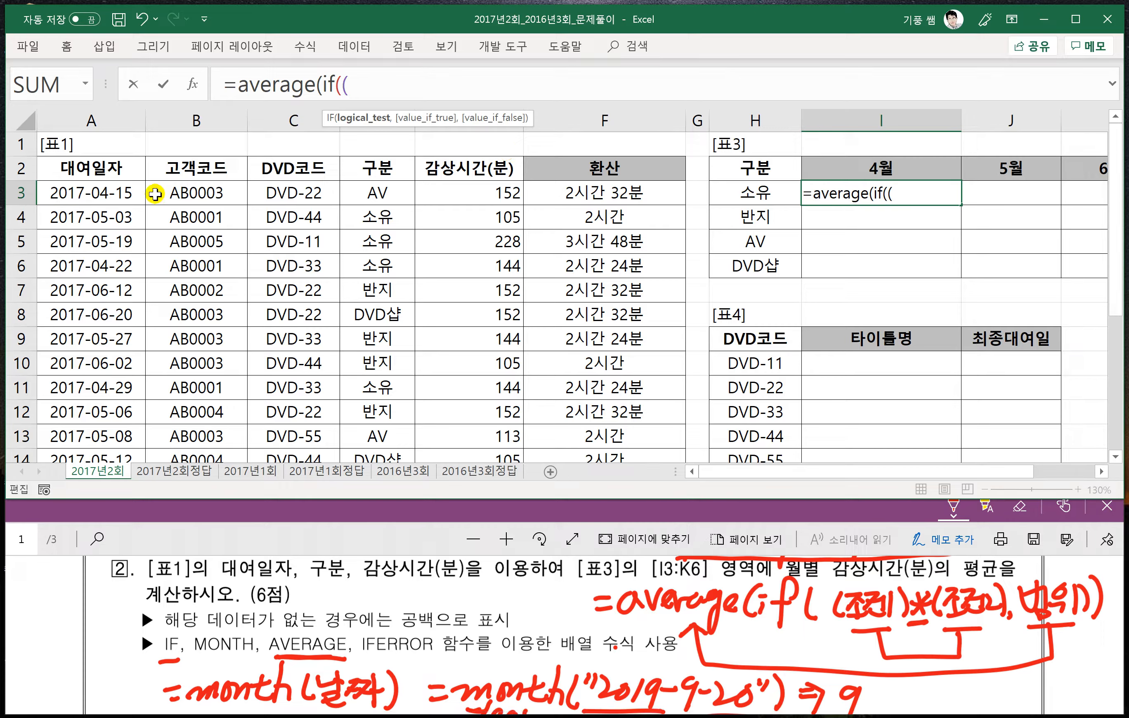
click(398, 193)
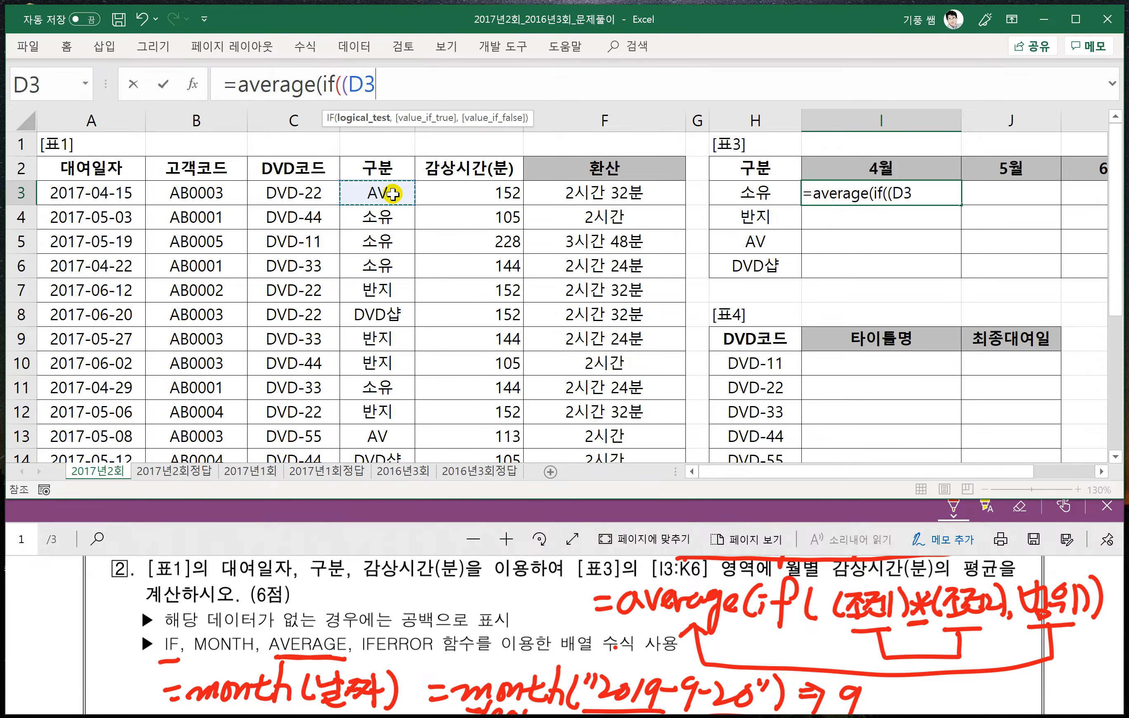
key(ctrl+shift+Down)
key(F4)
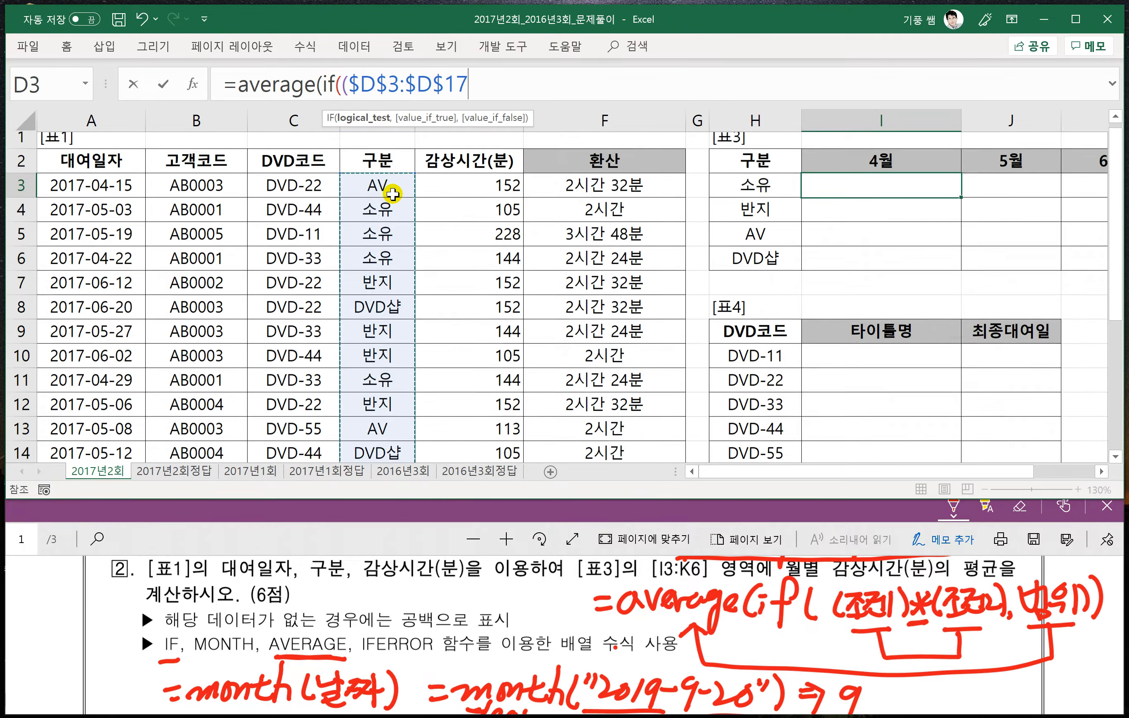
- Compare the 구분 range with $H3, close the first condition, and append *( to open the second condition
text(=)
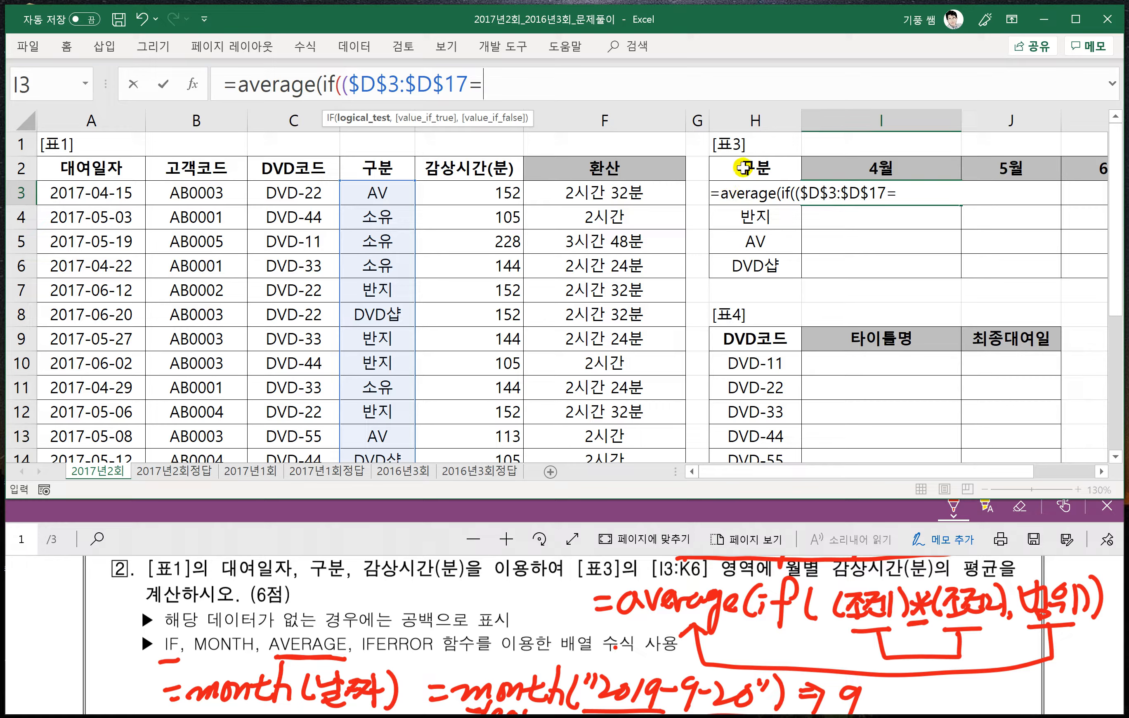
click(791, 169)
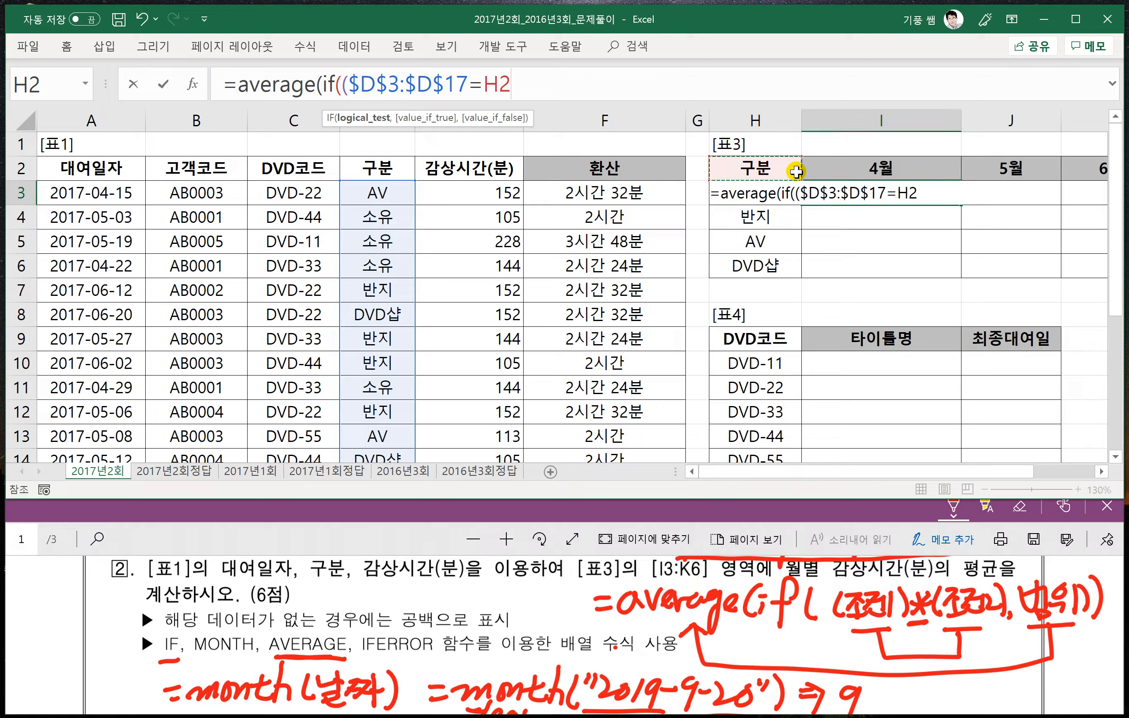
key(Down)
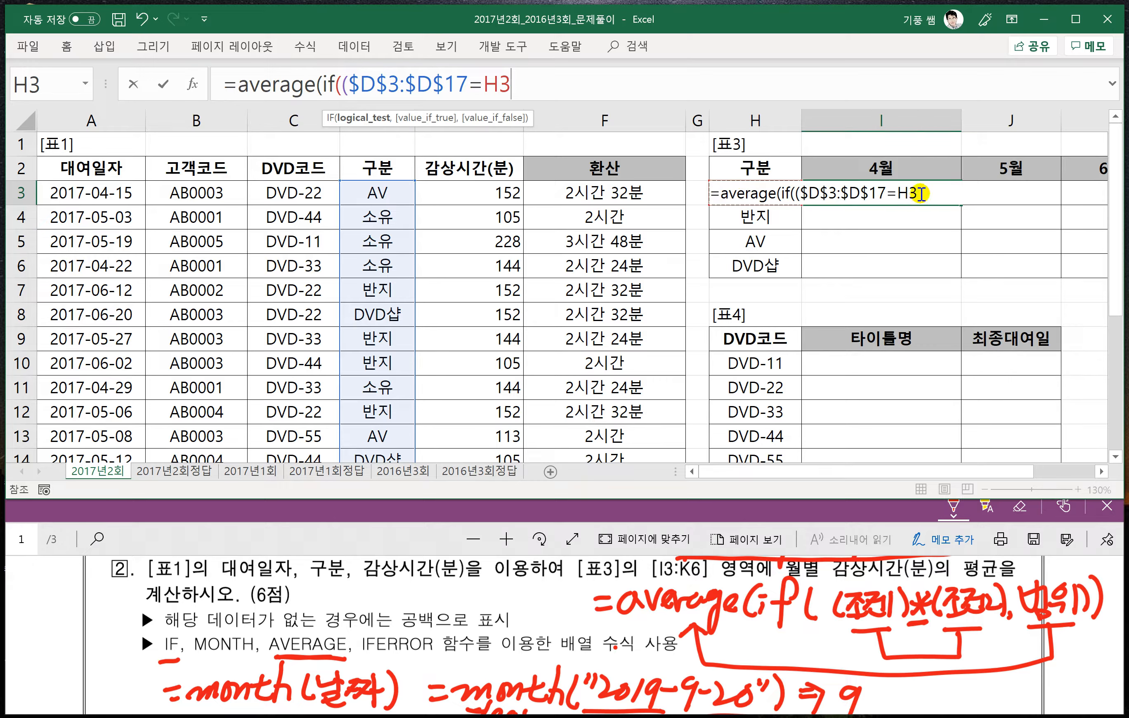
key(F4)
key(F4)
key(F4)
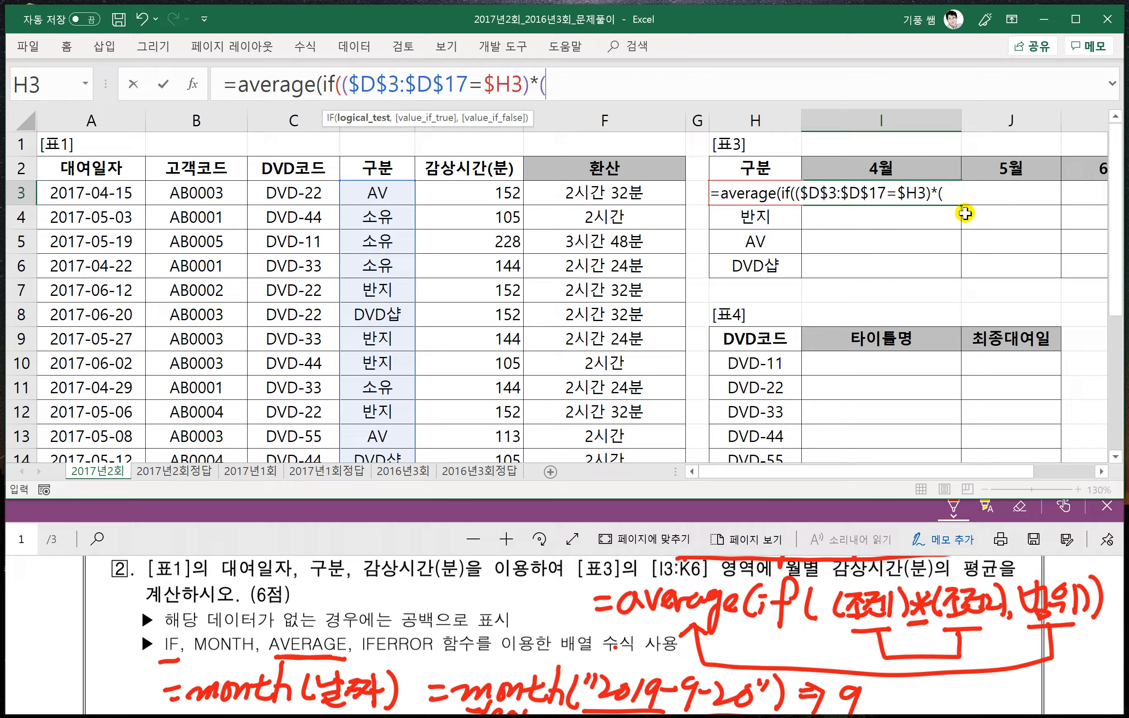
- Begin the second condition with MONTH of the absolute 대여일자 range $A$3:$A$17, followed by an equals sign
text(month)
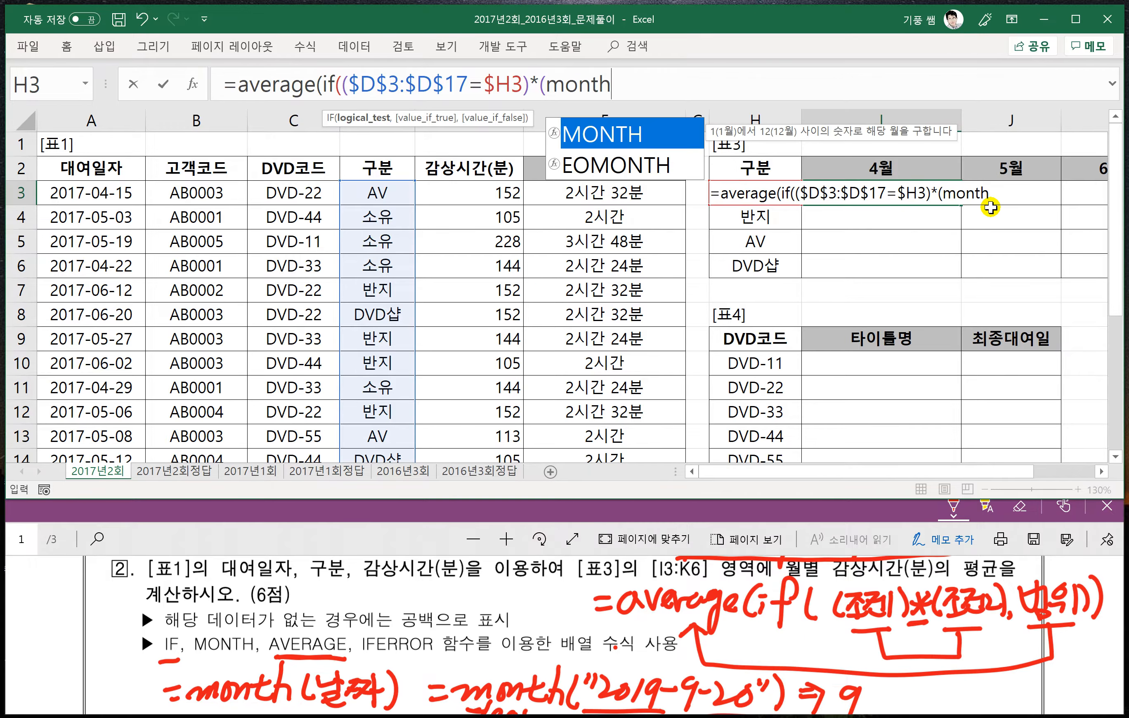
text(()
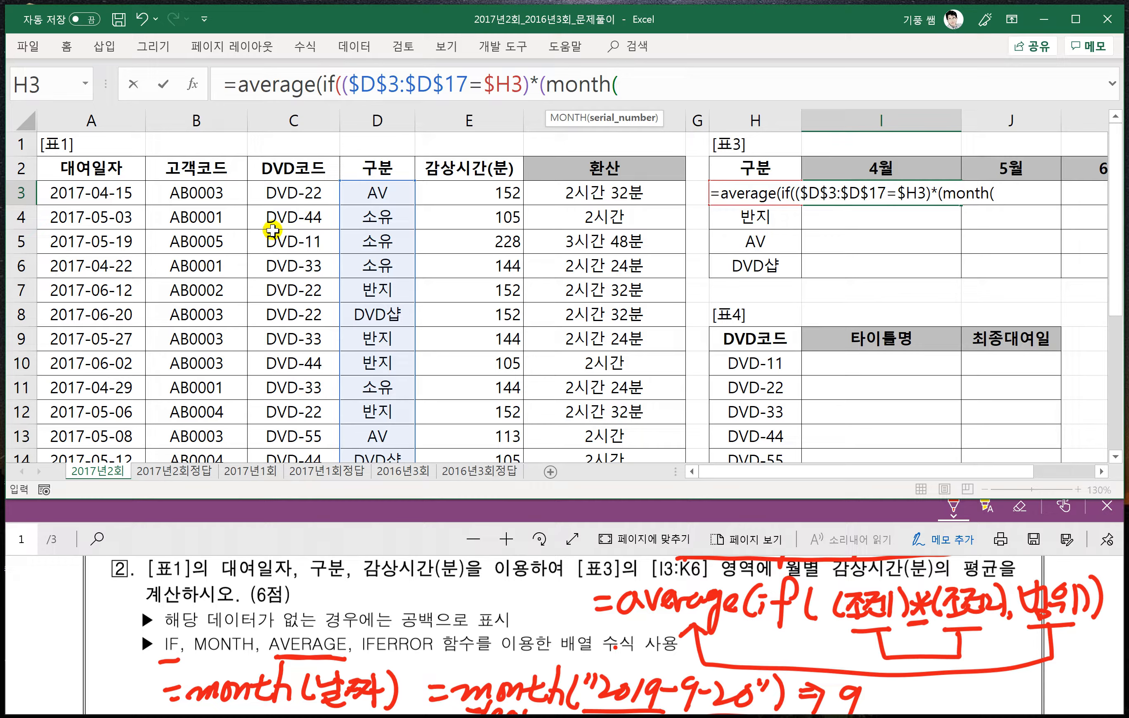
click(112, 196)
key(ctrl+shift+Down)
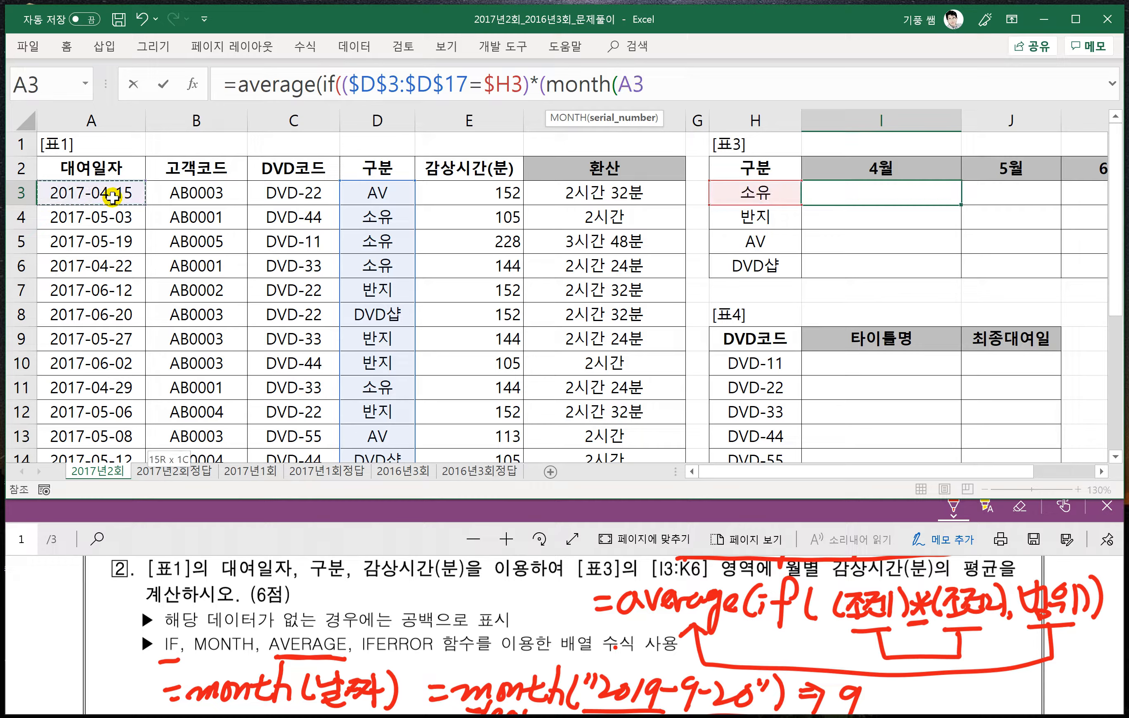
scroll(344, 212, up, 2)
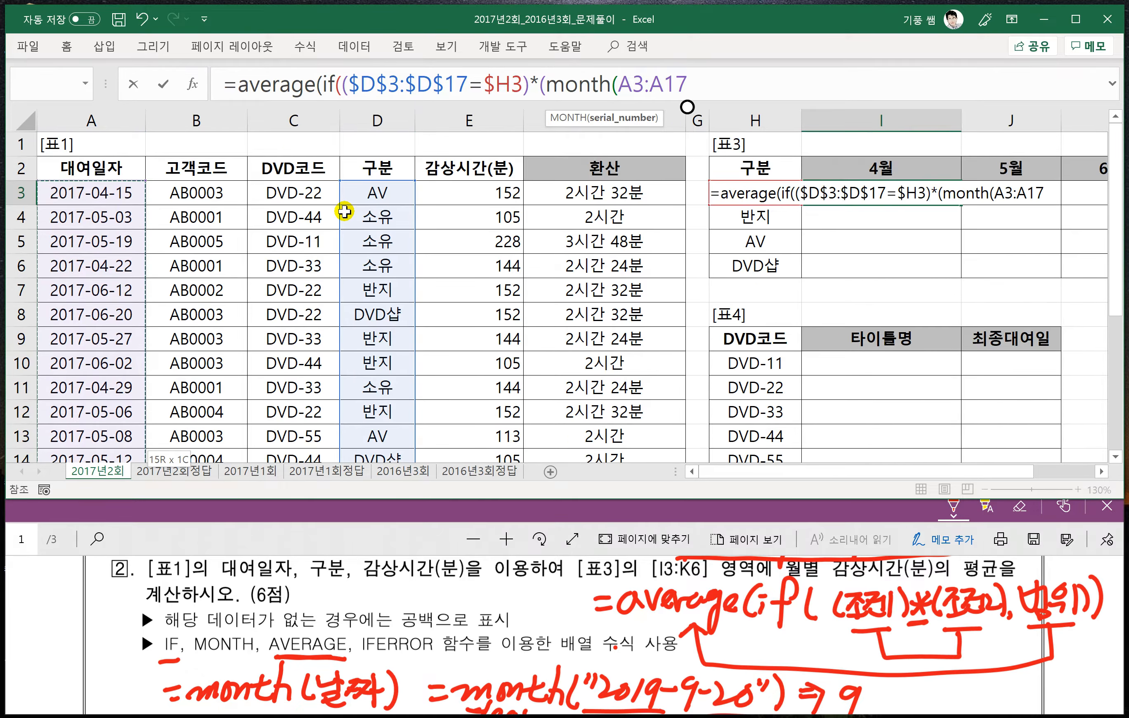
key(F4)
text()=)
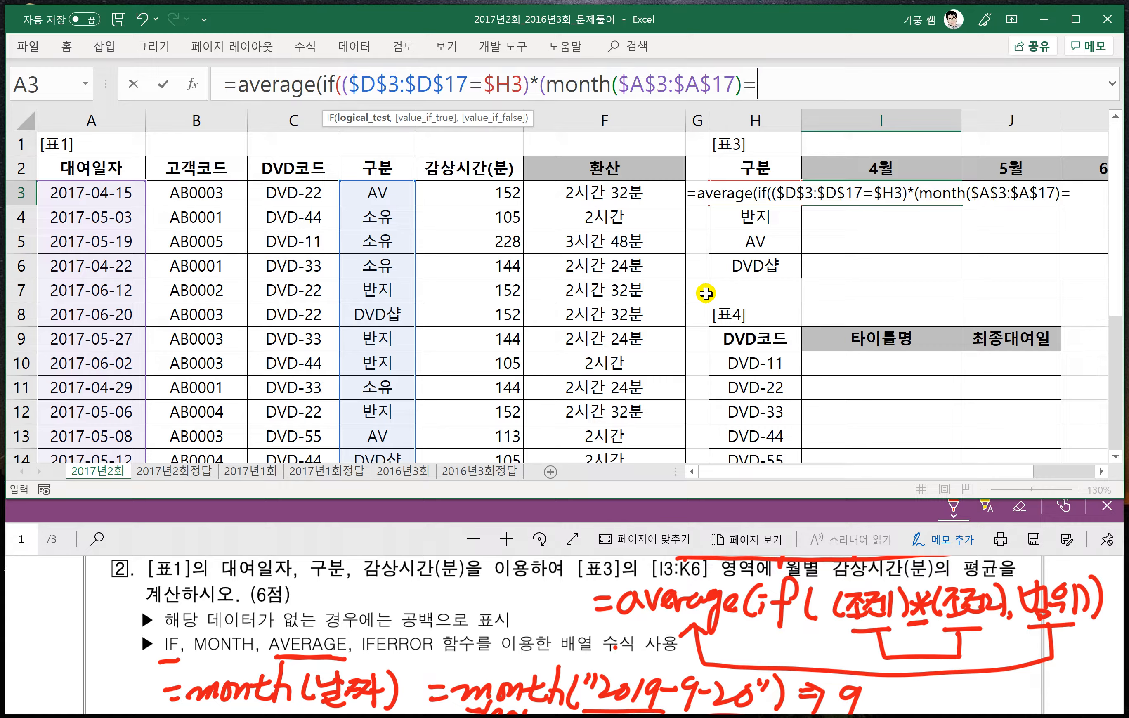
- Compare the month with the 4월 header cell as I$2, close the condition, and add a comma for IF's next argument
click(876, 169)
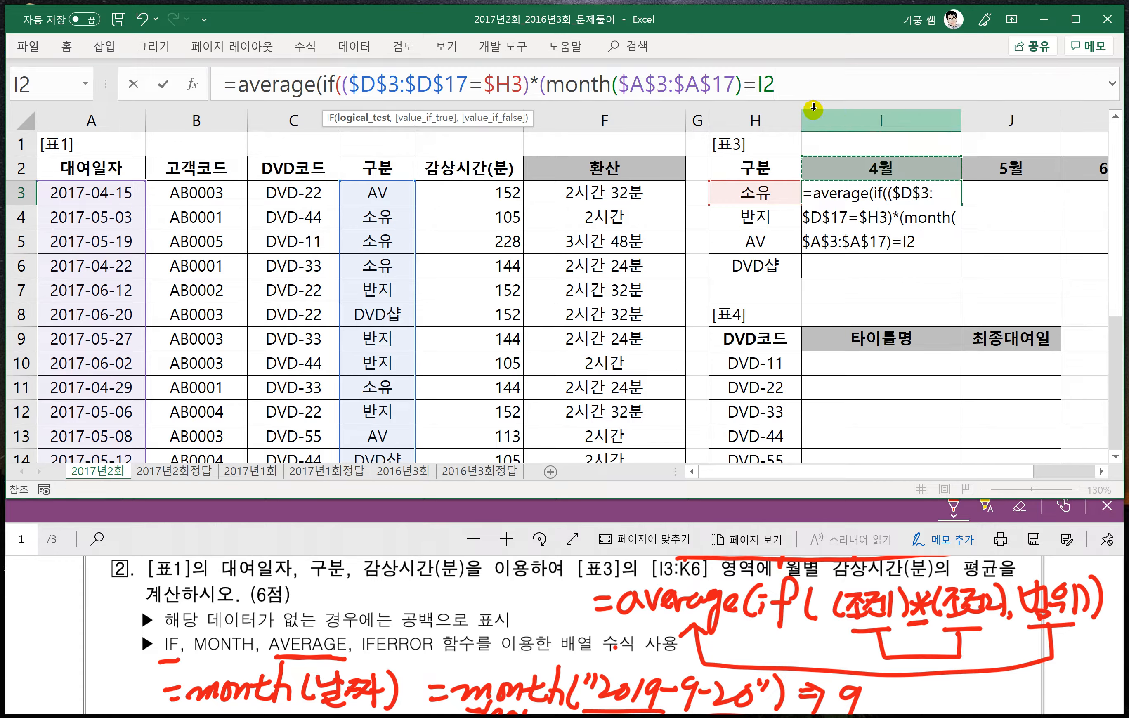
key(F4)
key(F4)
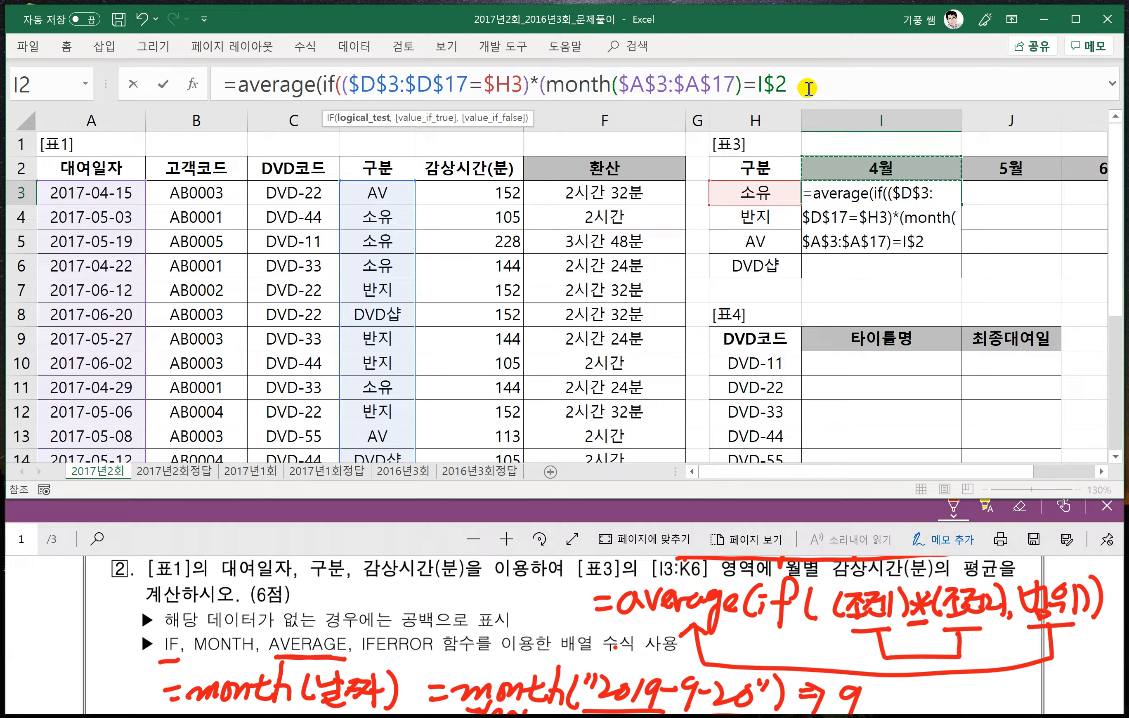
text(,)
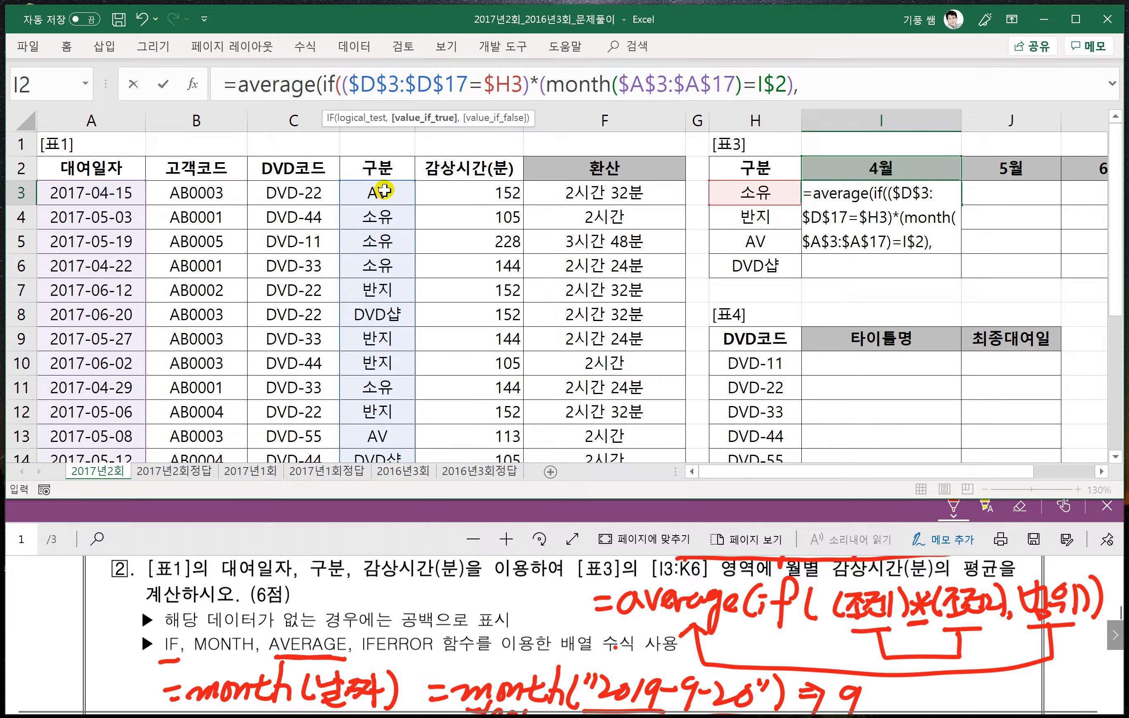
- Complete the formula with the 감상시간(분) range $E$3:$E$17, enter it as an array formula, and fill it across I3:K6
click(460, 195)
click(461, 195)
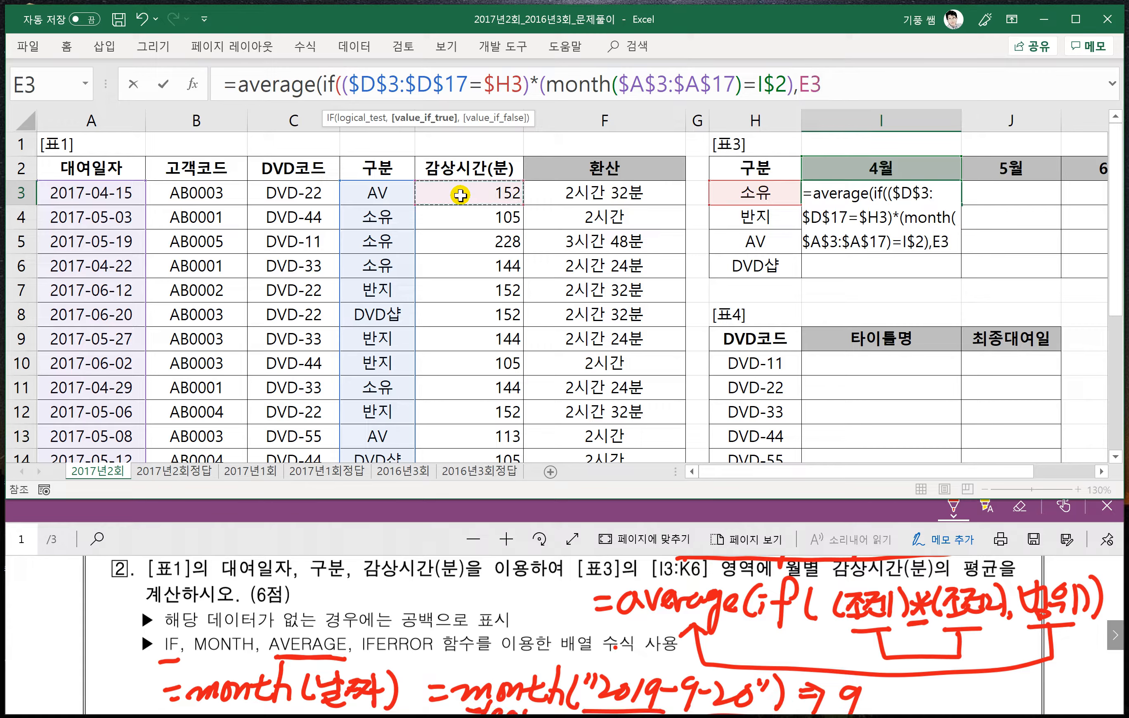
key(ctrl+shift+Down)
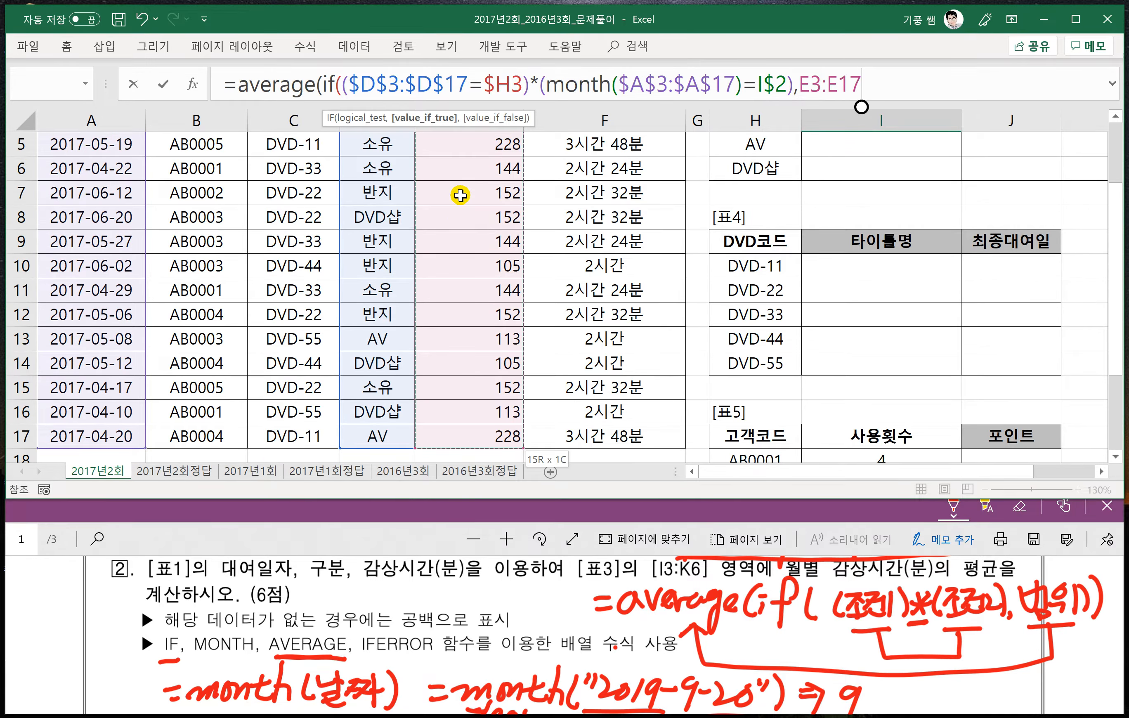
key(F4)
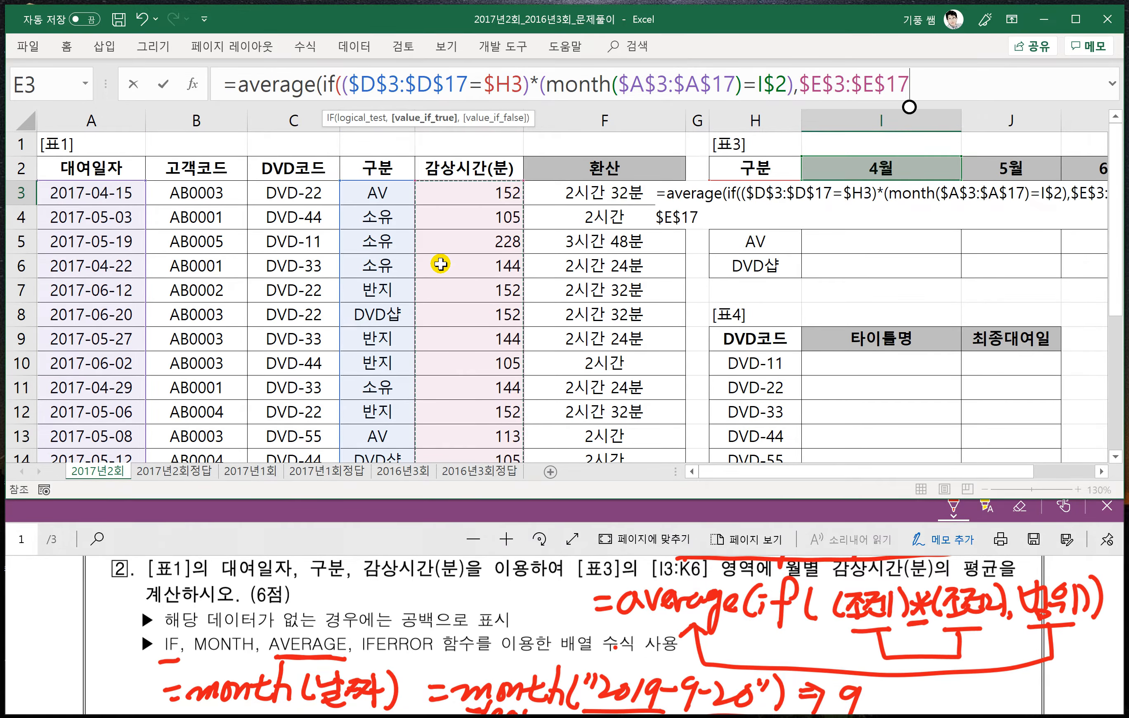
text())
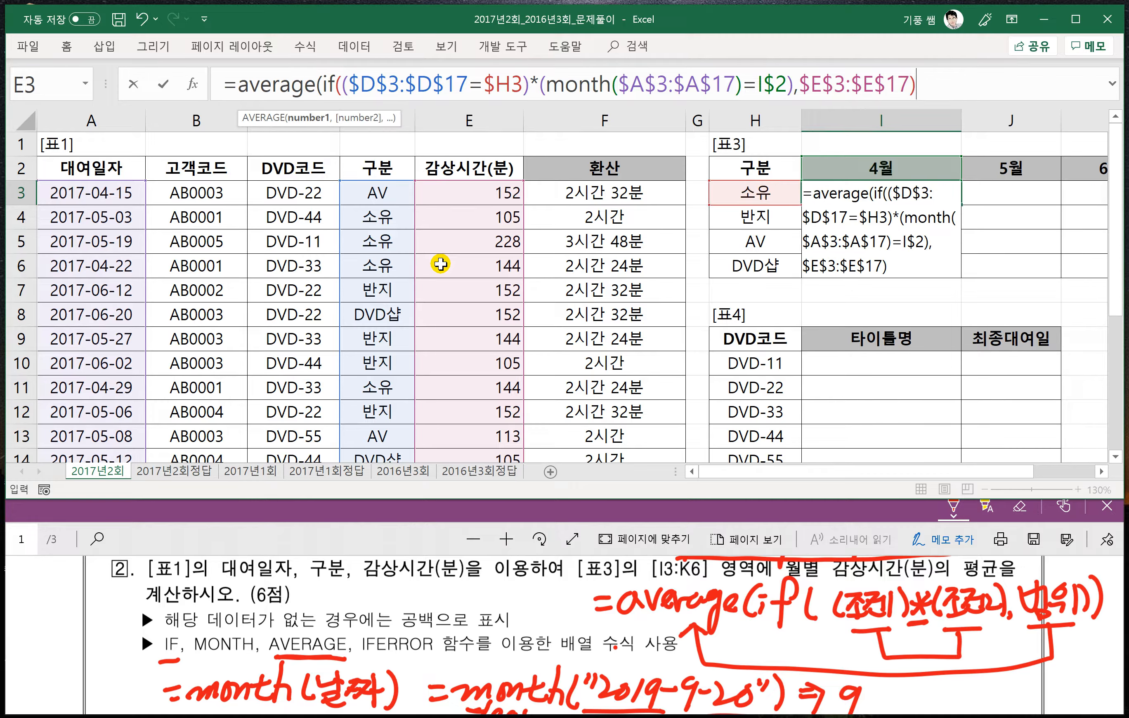
text())
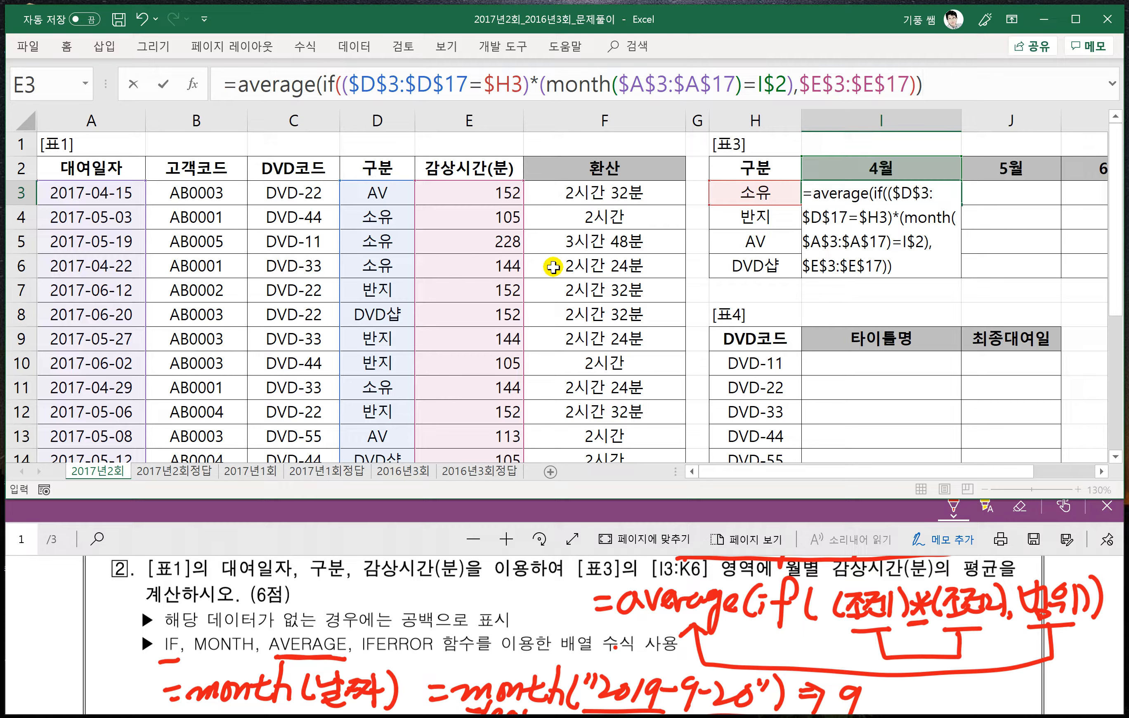
key(ctrl+shift+Return)
drag(958, 204, 942, 270)
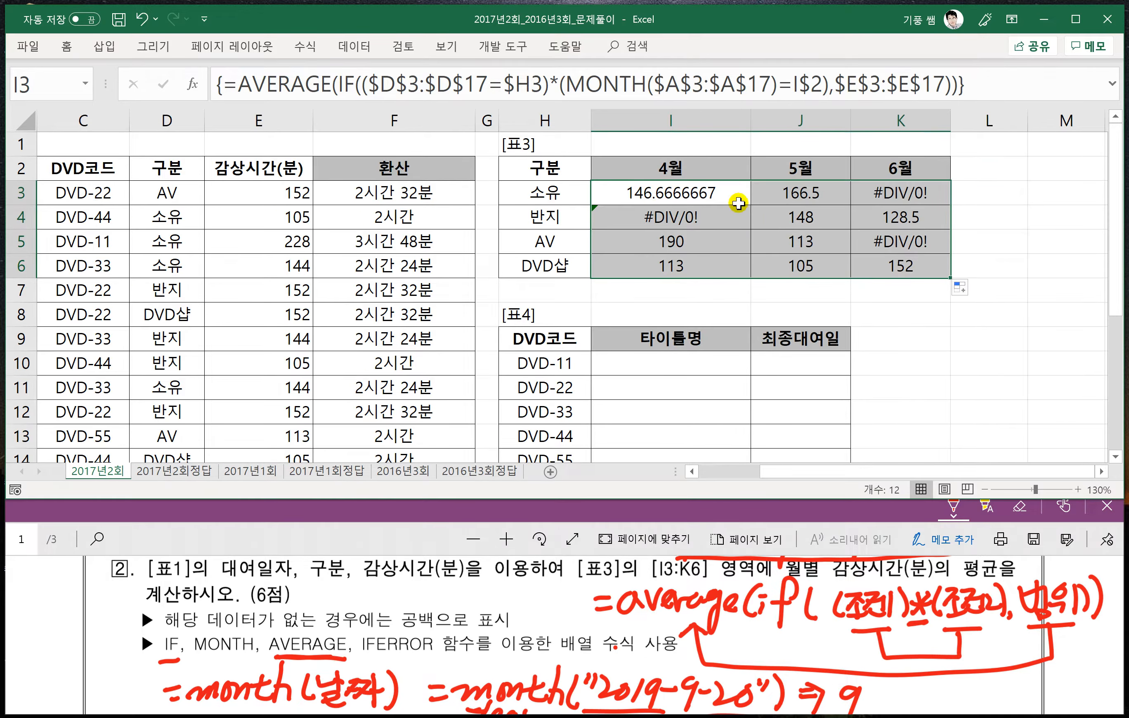
- Reopen the I3 formula for editing and insert iferror( in front of AVERAGE
double_click(645, 195)
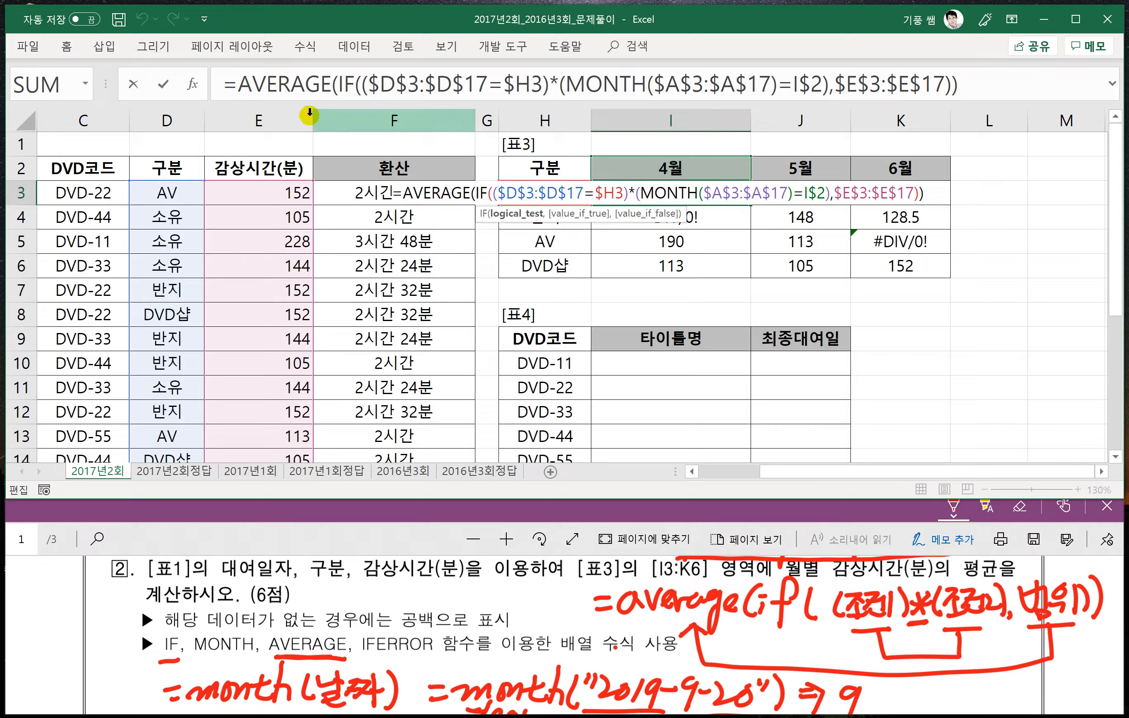
click(238, 84)
text(iferr)
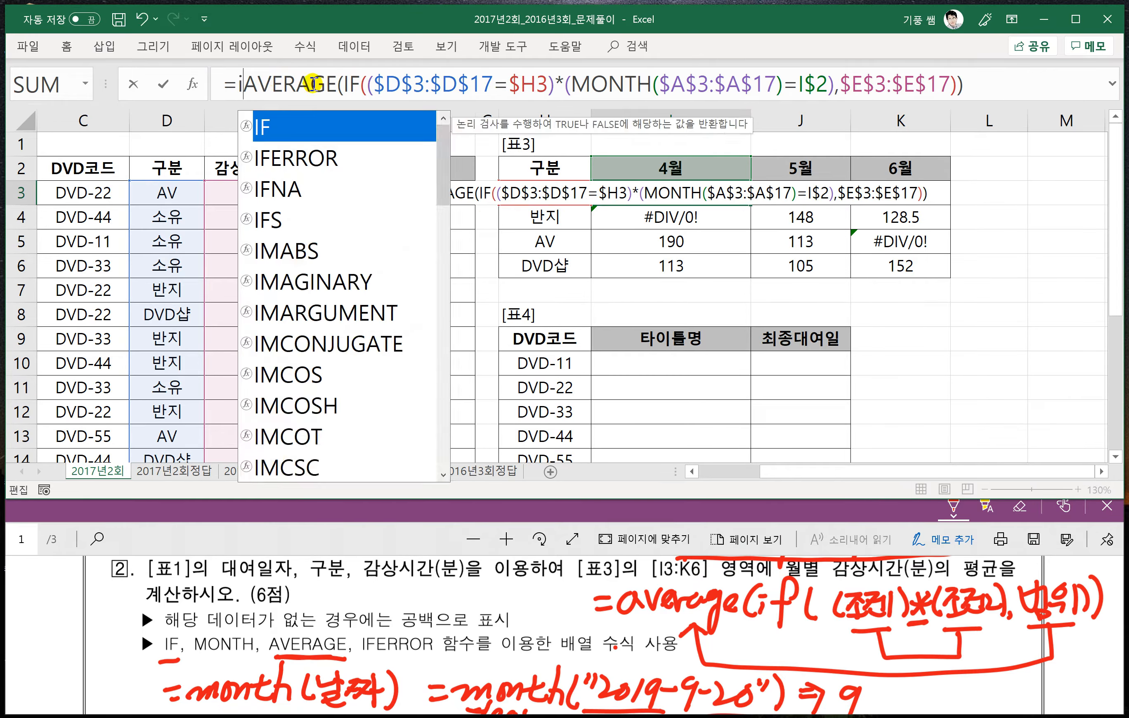
text(or()
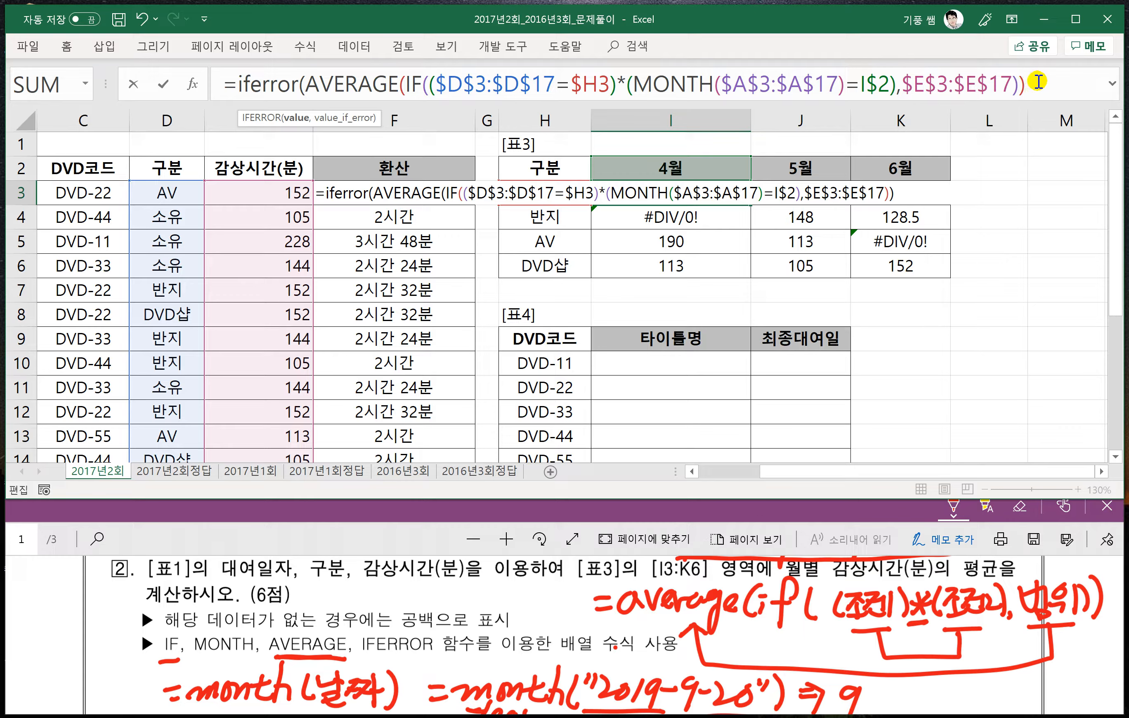
- Complete IFERROR with "" as the error value, enter it as an array formula, and refill I3:K6
text(,)
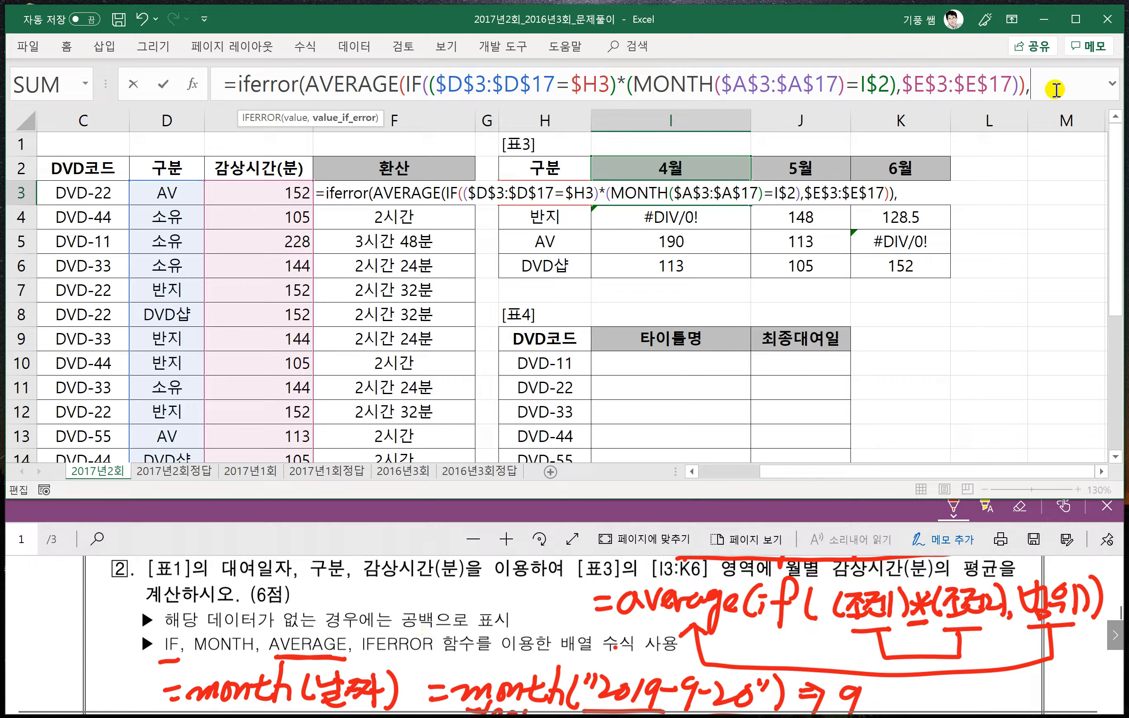
text("")
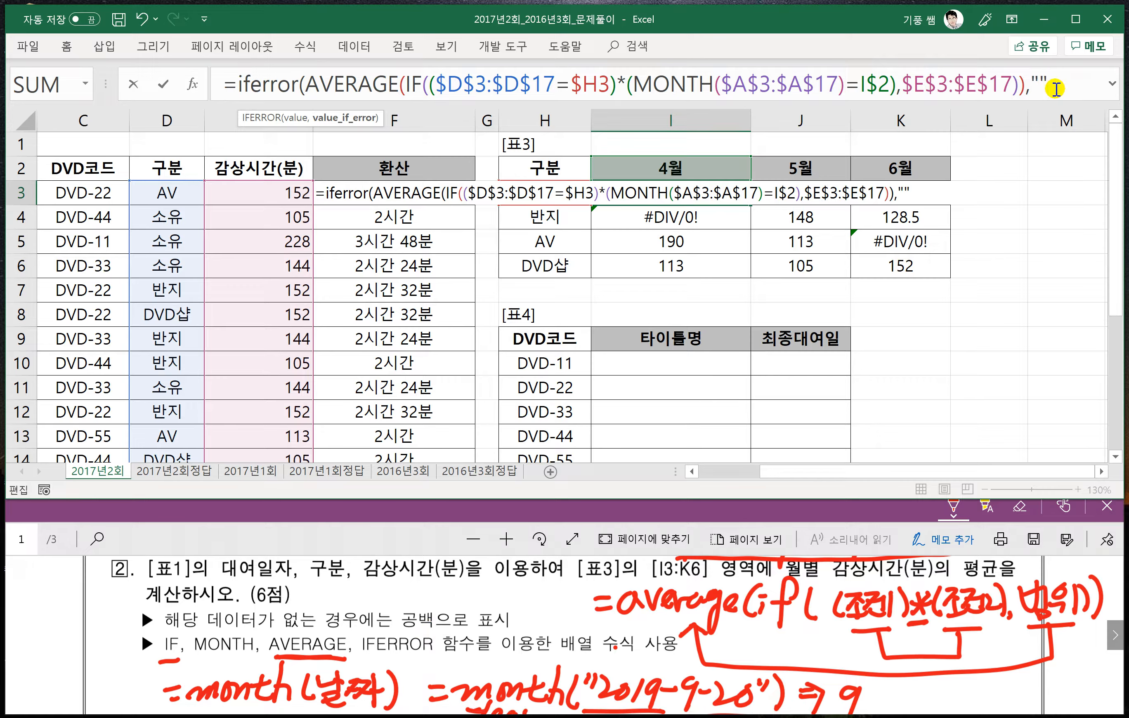
text())
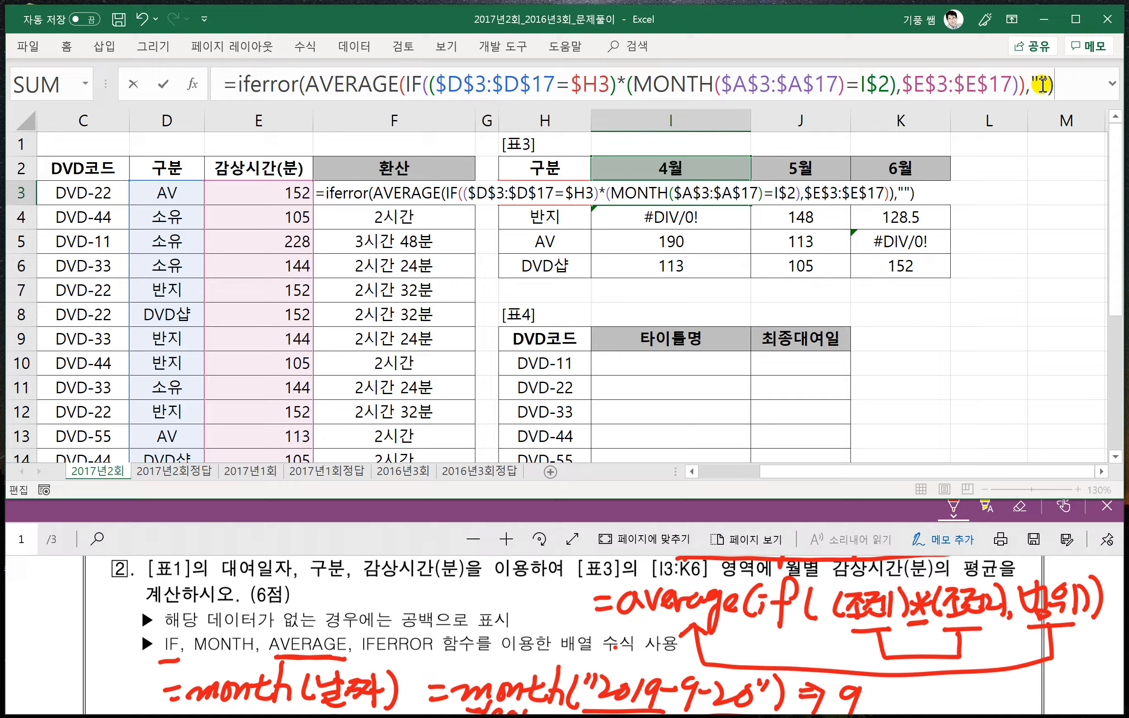
click(1042, 86)
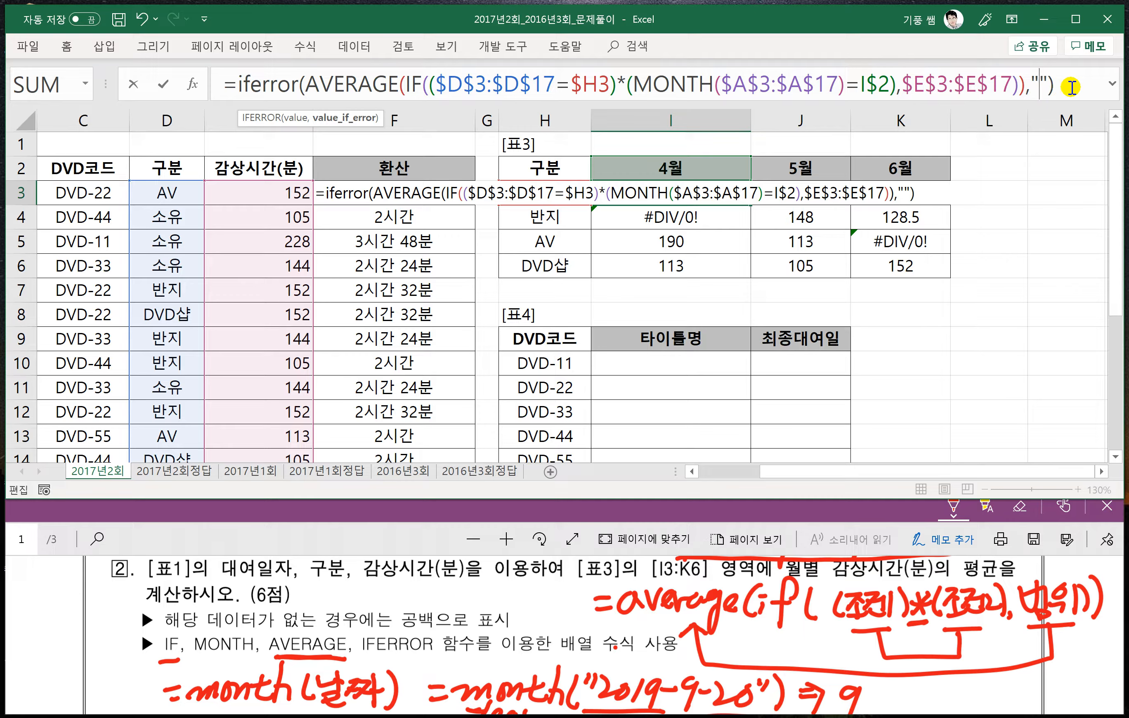
click(1056, 83)
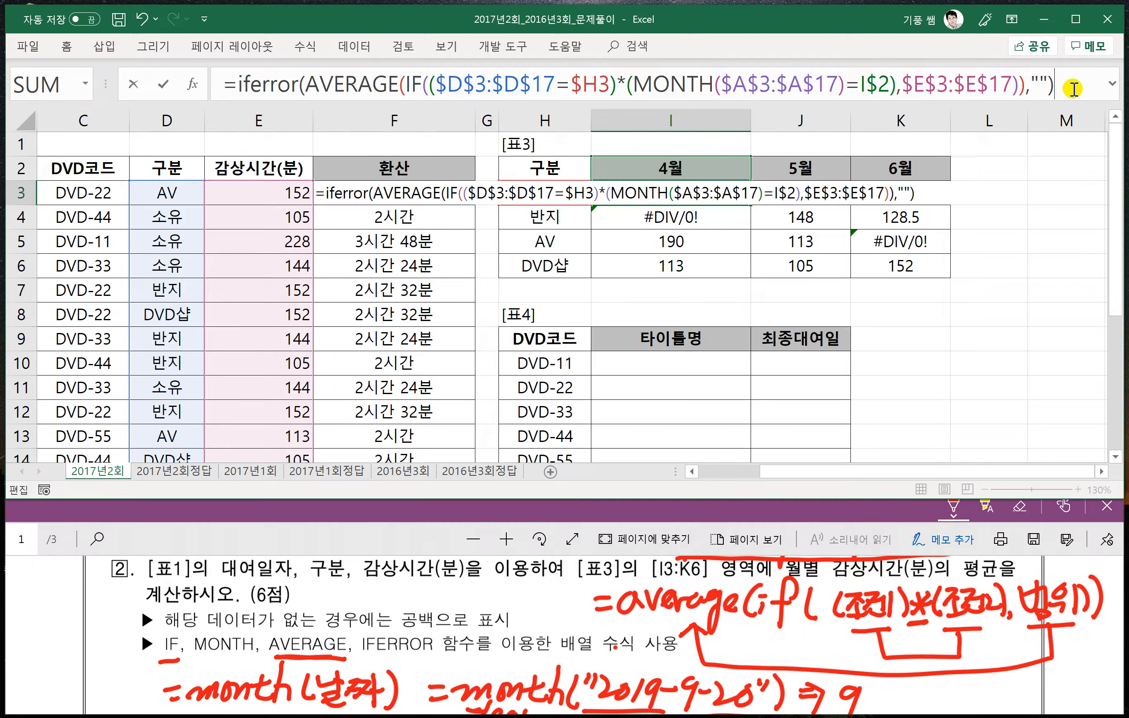
key(ctrl+shift+Return)
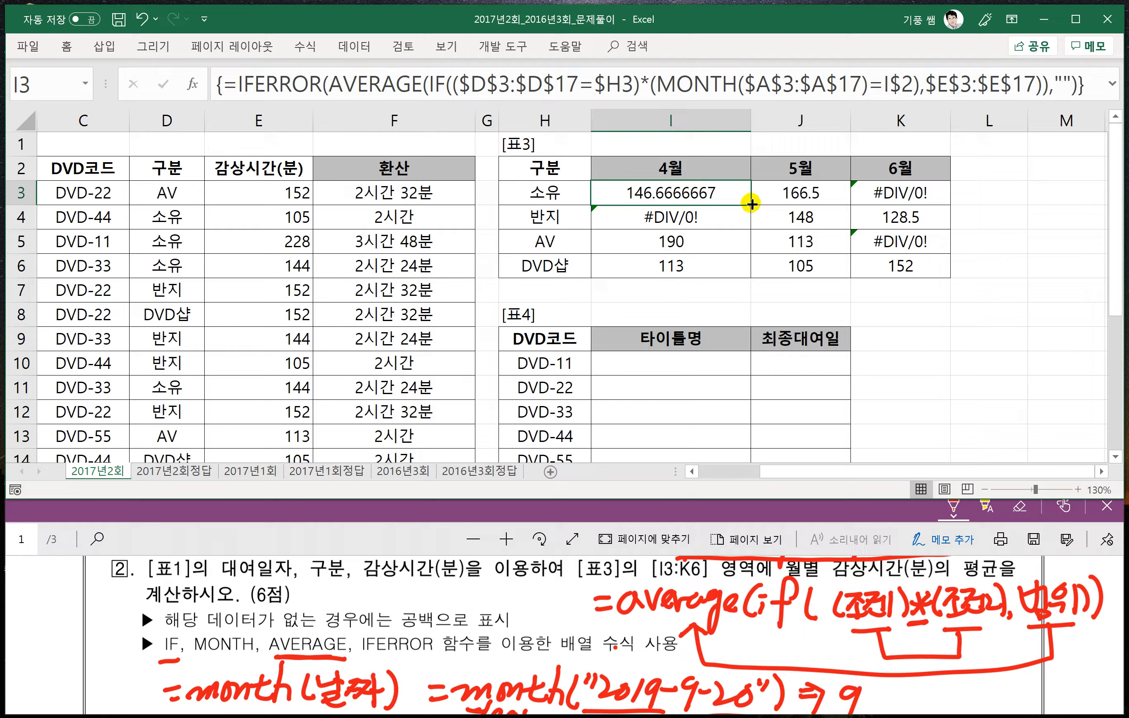
drag(751, 206, 914, 273)
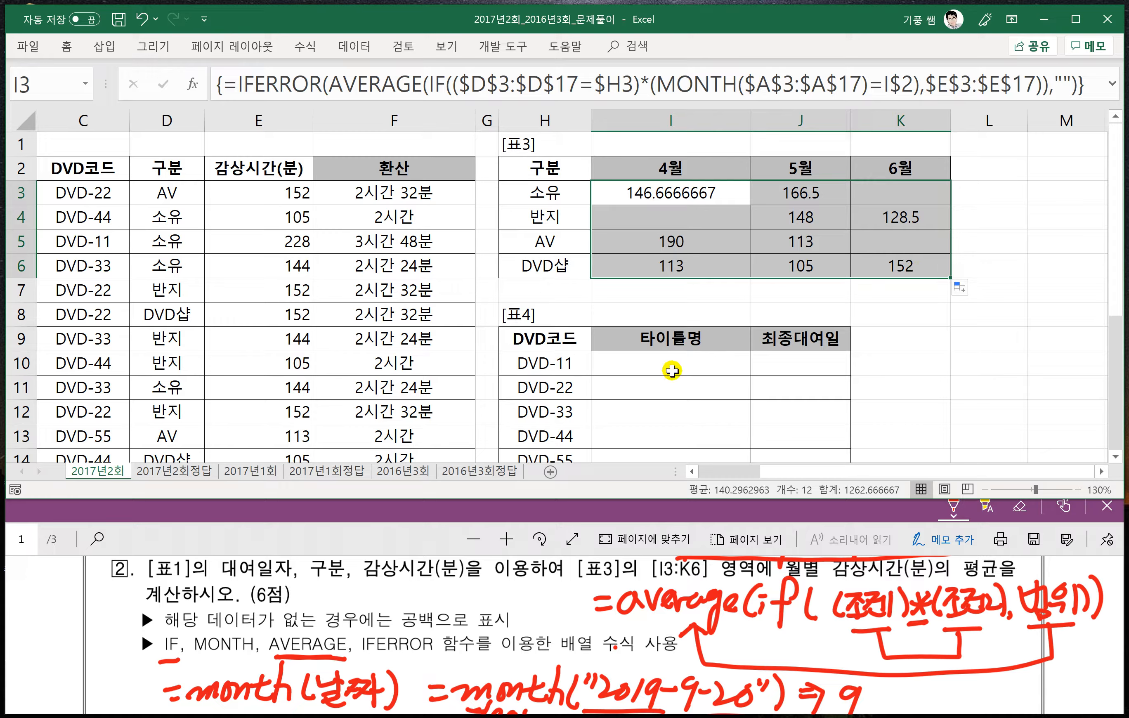
- Examine problem 3's instructions in the PDF and locate the related 표4 and 표2 tables in the Excel sheet
click(393, 536)
scroll(408, 622, down, 5)
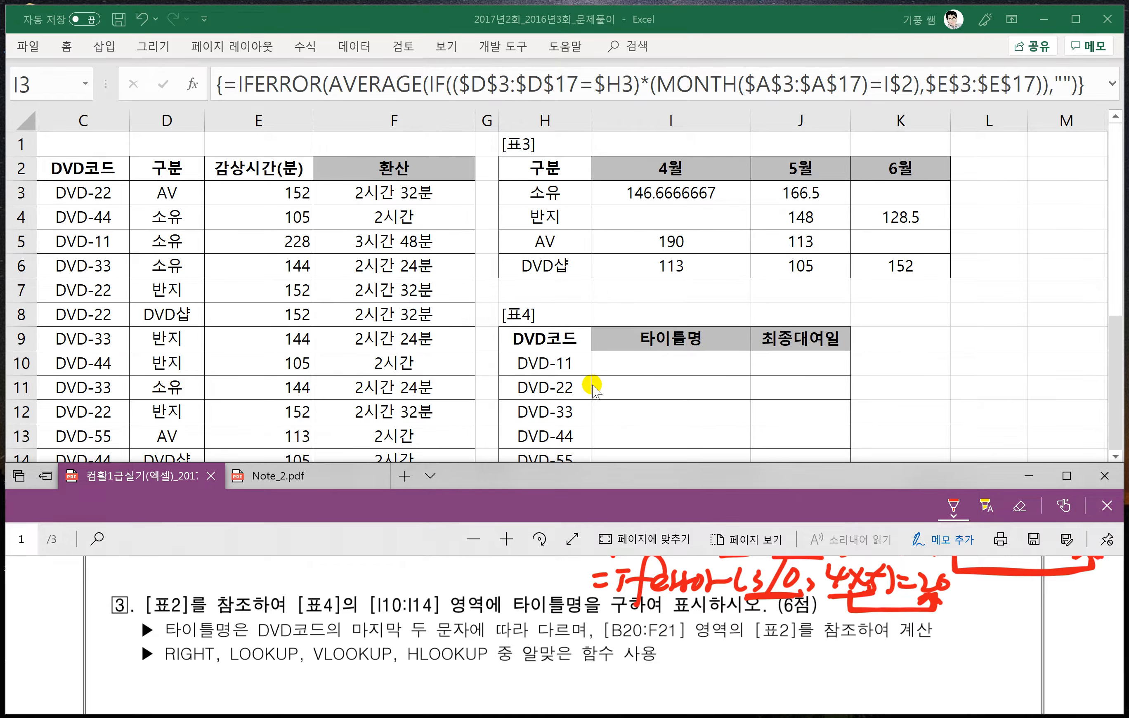
scroll(593, 385, down, 2)
scroll(592, 385, down, 1)
click(781, 422)
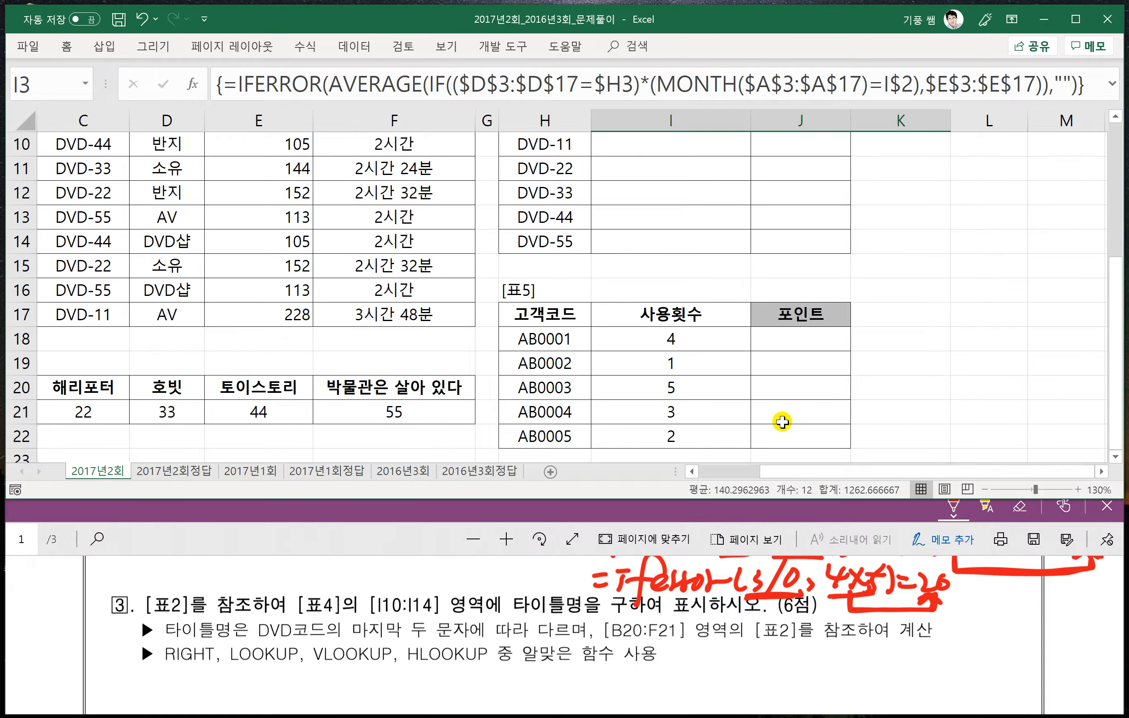
drag(780, 474, 713, 473)
scroll(747, 430, up, 2)
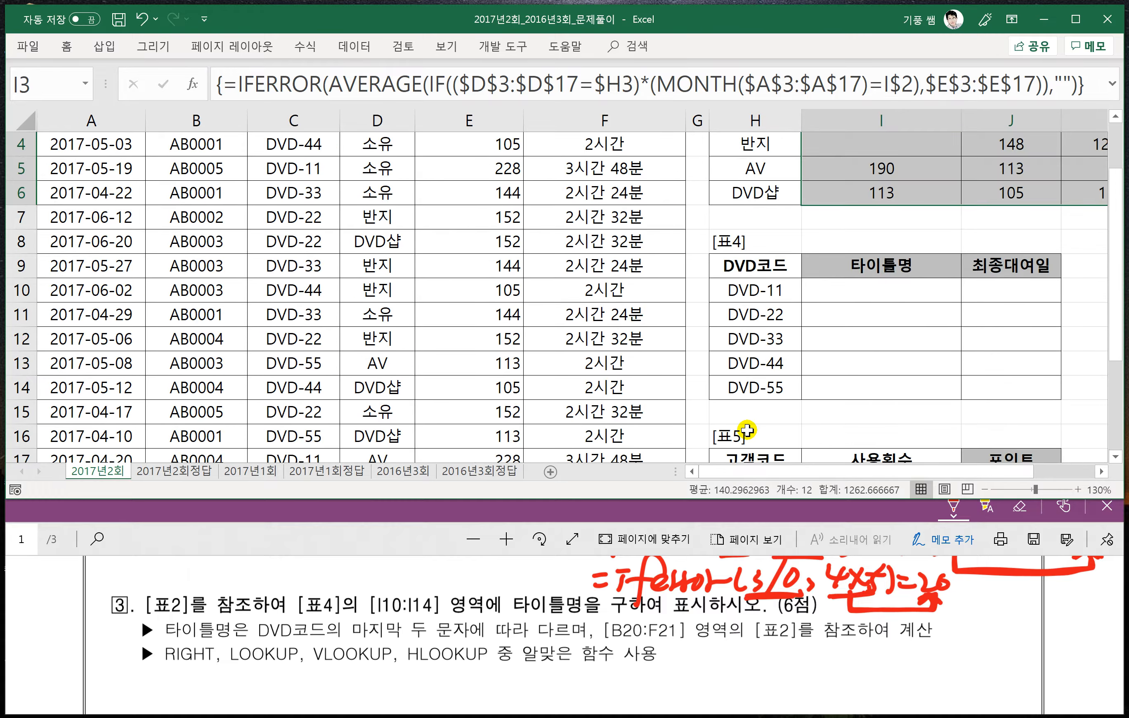
scroll(747, 430, down, 2)
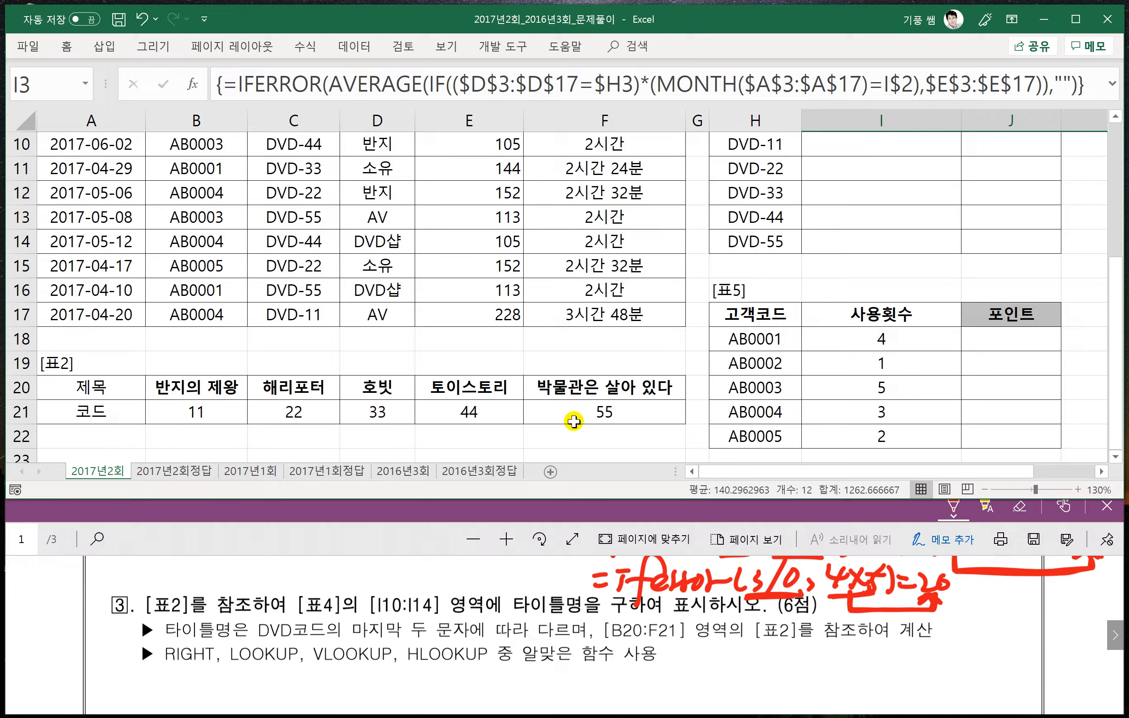
- Highlight 표2's range B20:F21, its 코드 row B21:F21, and its 제목 row B20:F20 to examine the lookup layout
click(190, 388)
drag(191, 389, 602, 412)
drag(99, 390, 620, 411)
drag(183, 388, 569, 411)
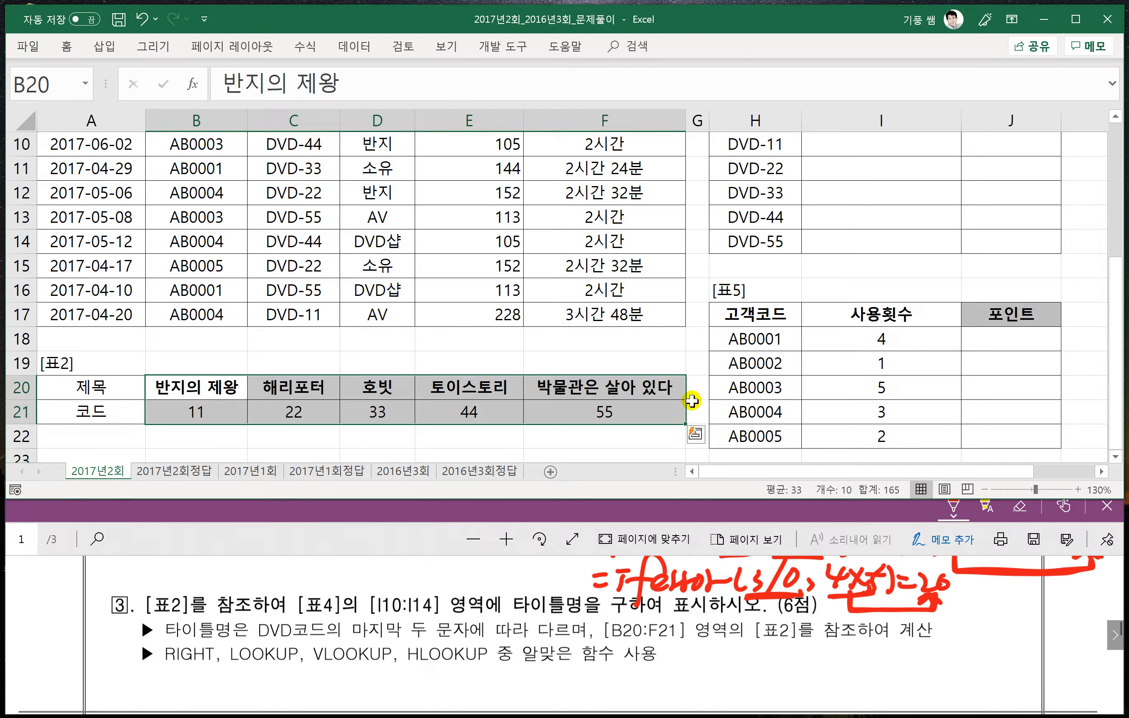
click(733, 332)
drag(197, 384, 590, 407)
drag(204, 388, 594, 388)
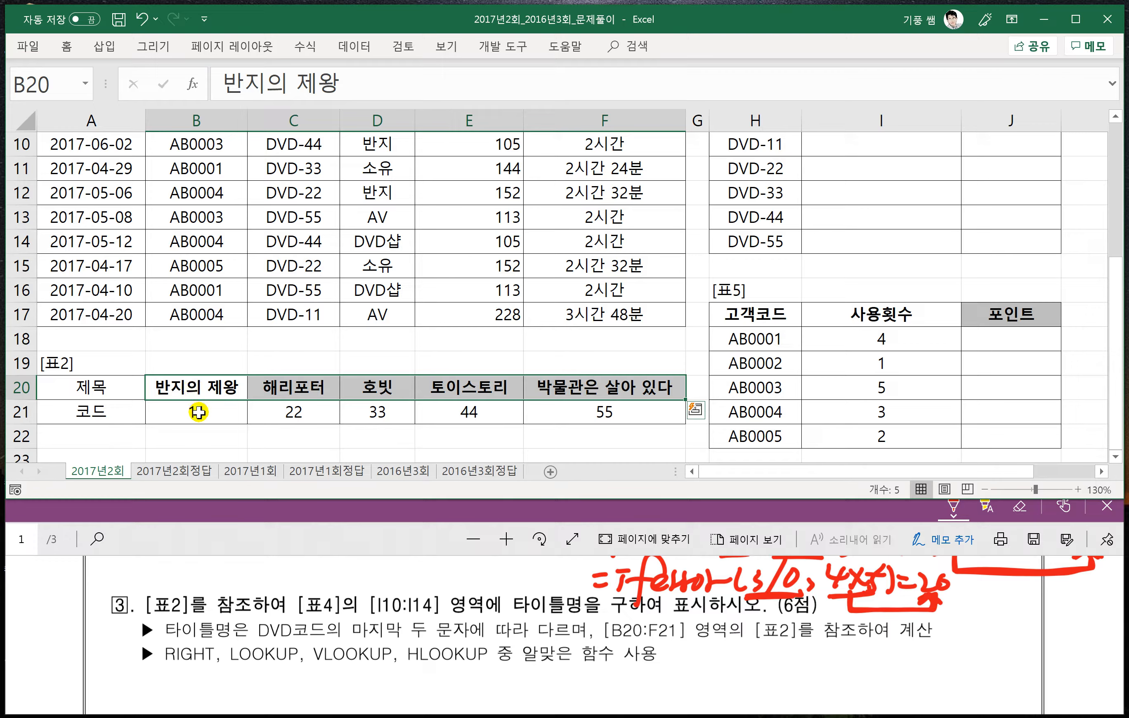
drag(197, 414, 592, 409)
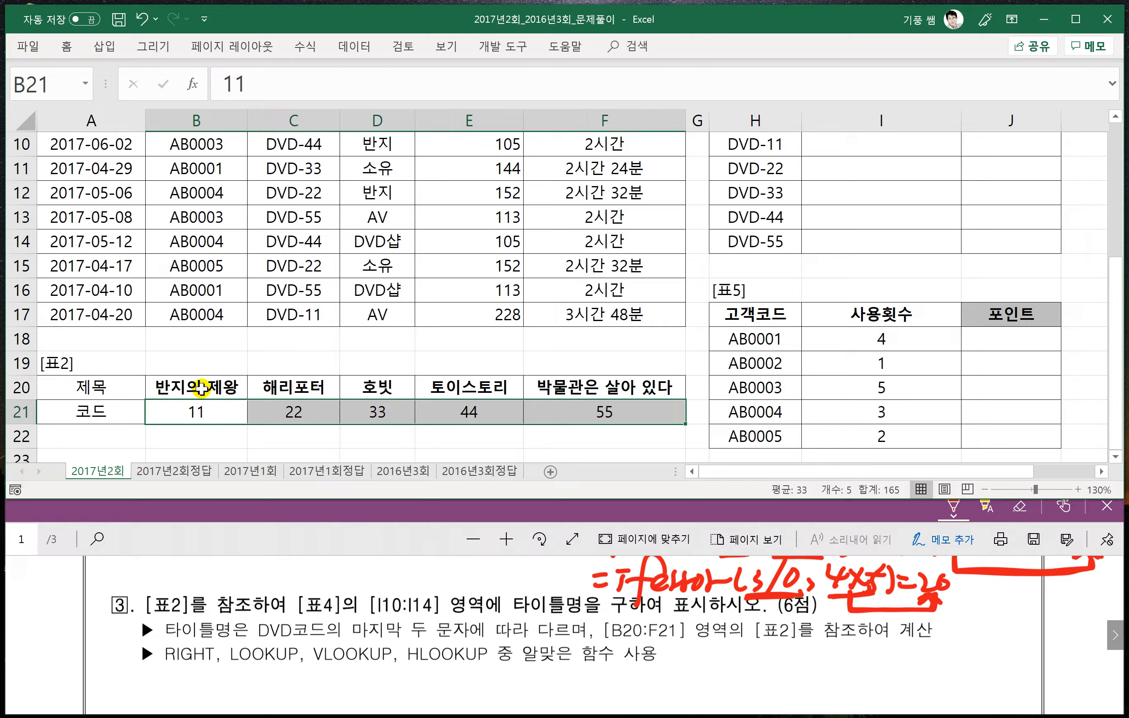
drag(173, 386, 604, 378)
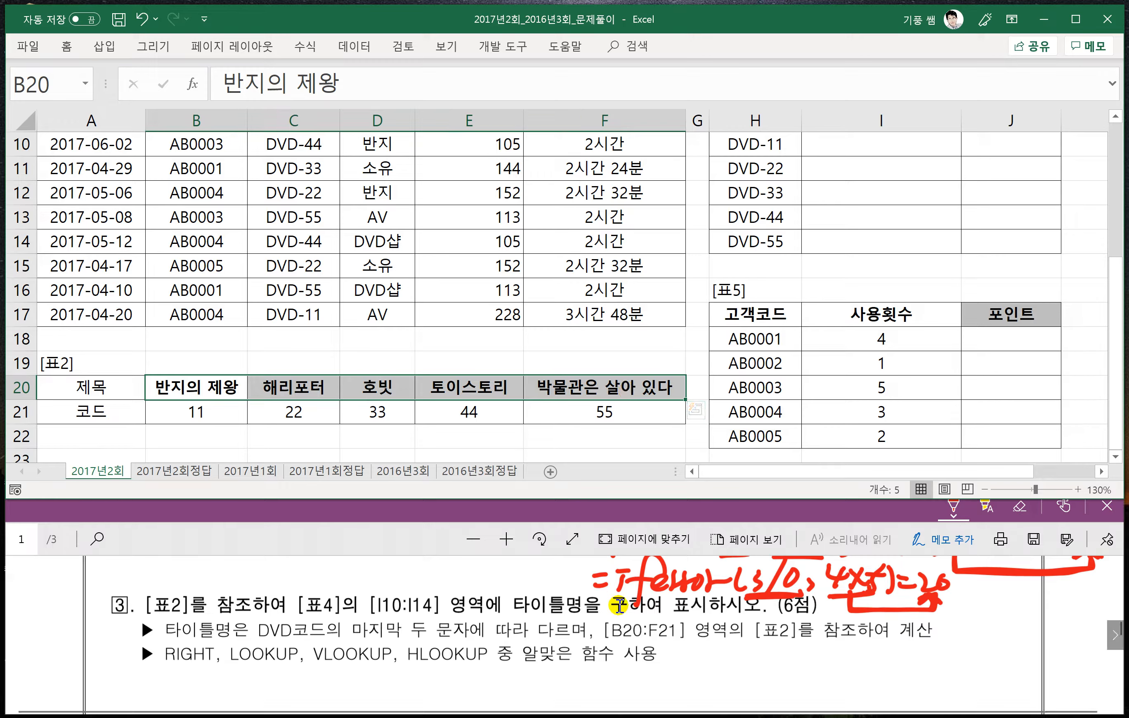
- Underline LOOKUP in problem 3 of the PDF and handwrite =lookup(기준셀, 범위1, 범위2) below the function list
scroll(645, 626, down, 1)
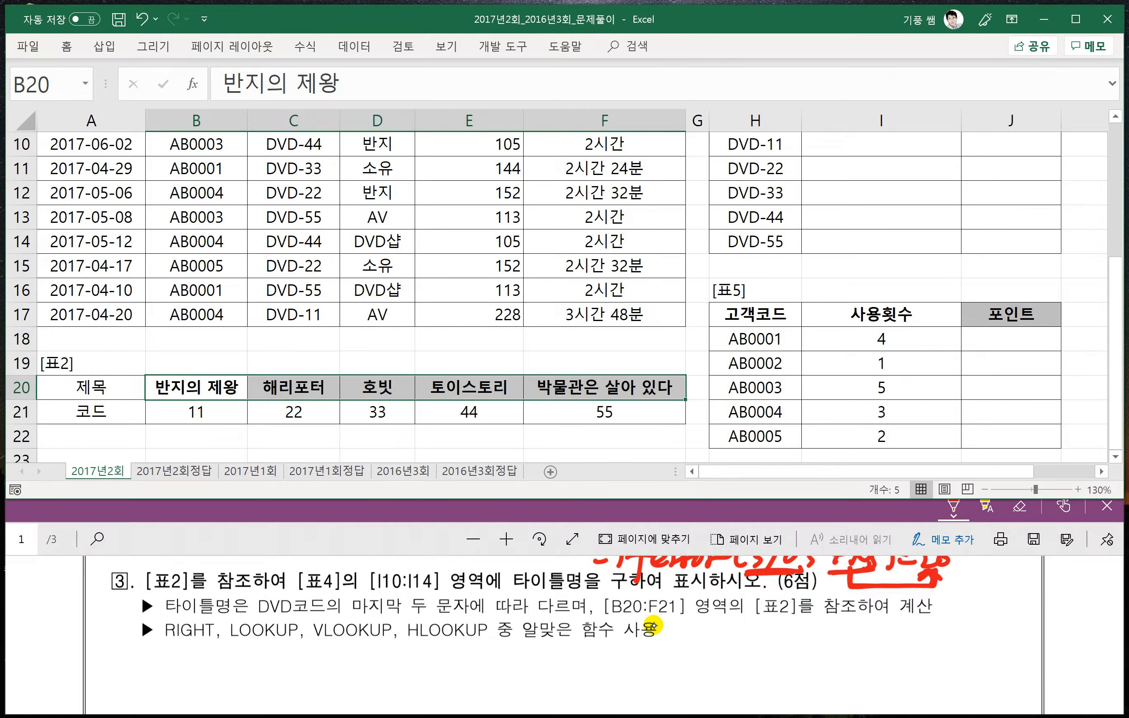
drag(231, 642, 274, 639)
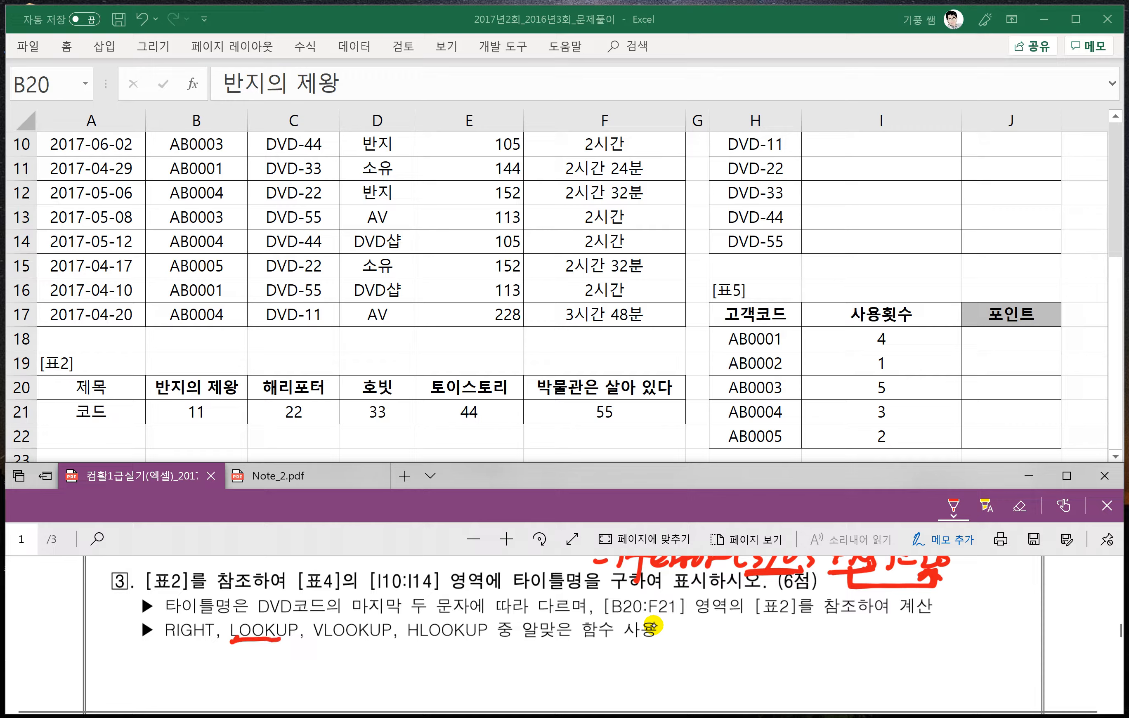
drag(521, 659, 542, 656)
mouse_move(523, 669)
mouse_down()
mouse_move(550, 664)
mouse_move(556, 676)
mouse_up()
mouse_move(572, 651)
mouse_down()
mouse_move(568, 670)
mouse_move(574, 651)
mouse_up()
mouse_move(586, 650)
mouse_down()
mouse_move(612, 673)
mouse_move(631, 663)
mouse_move(632, 690)
mouse_move(650, 665)
mouse_up()
mouse_move(665, 644)
mouse_down()
mouse_move(663, 673)
mouse_move(714, 668)
mouse_move(733, 642)
mouse_move(731, 666)
mouse_move(745, 679)
mouse_move(780, 642)
mouse_move(774, 673)
mouse_move(802, 645)
mouse_move(813, 671)
mouse_up()
mouse_move(825, 645)
mouse_down()
mouse_move(825, 674)
mouse_move(866, 677)
mouse_up()
mouse_move(854, 662)
mouse_down()
mouse_move(875, 660)
mouse_move(881, 681)
mouse_up()
drag(882, 646, 892, 659)
mouse_move(901, 643)
mouse_down()
mouse_move(904, 678)
mouse_move(931, 669)
mouse_move(941, 682)
mouse_up()
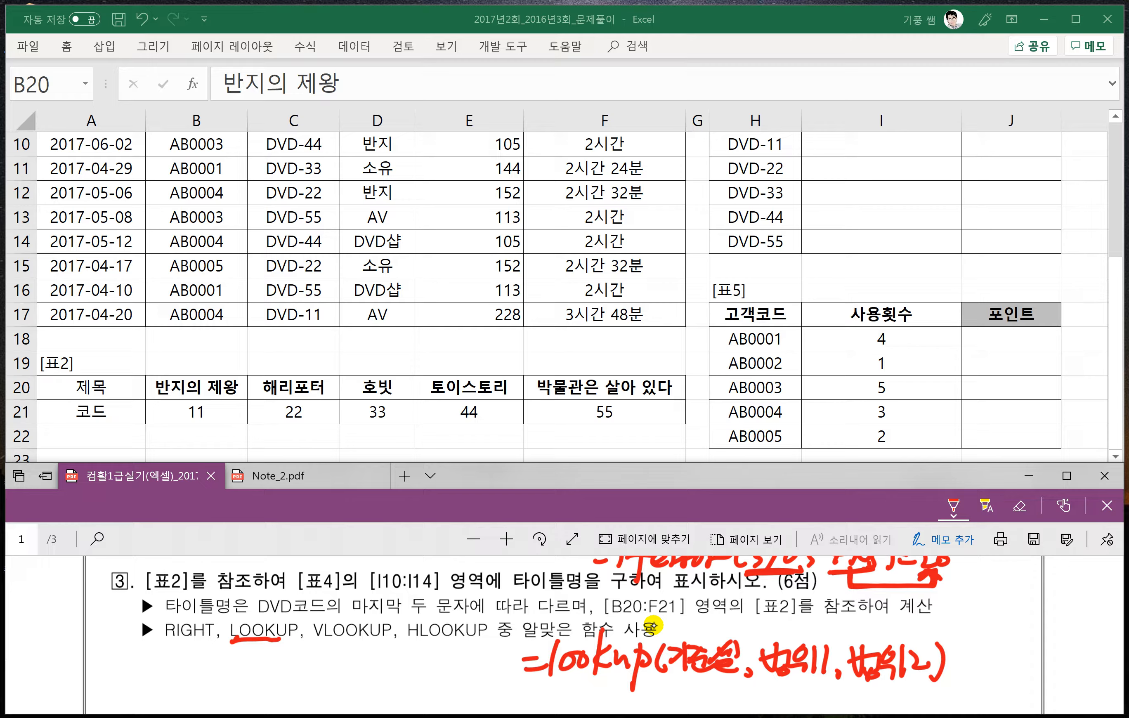
- Draw arrows under the handwritten lookup syntax linking 기준셀 to 범위1 and 범위1 to 범위2
mouse_move(674, 683)
mouse_down()
mouse_move(737, 681)
mouse_move(724, 705)
mouse_move(802, 682)
mouse_move(814, 692)
mouse_up()
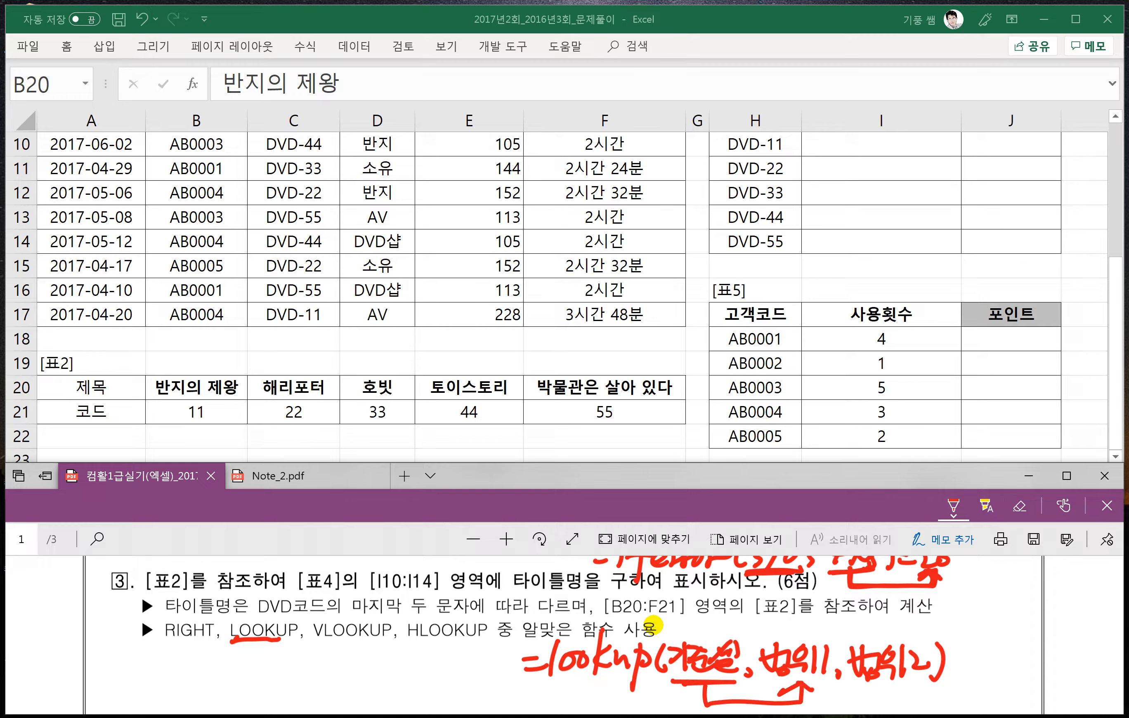
scroll(816, 643, down, 1)
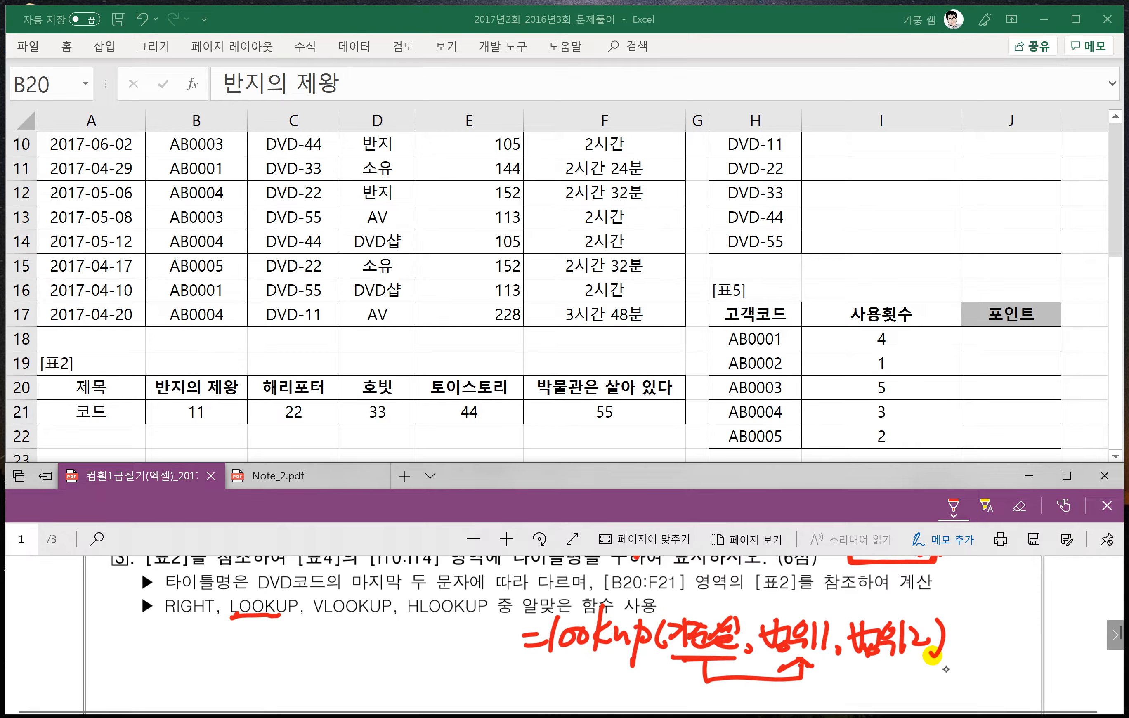
mouse_move(824, 662)
mouse_down()
mouse_move(876, 684)
mouse_move(884, 658)
mouse_move(892, 666)
mouse_up()
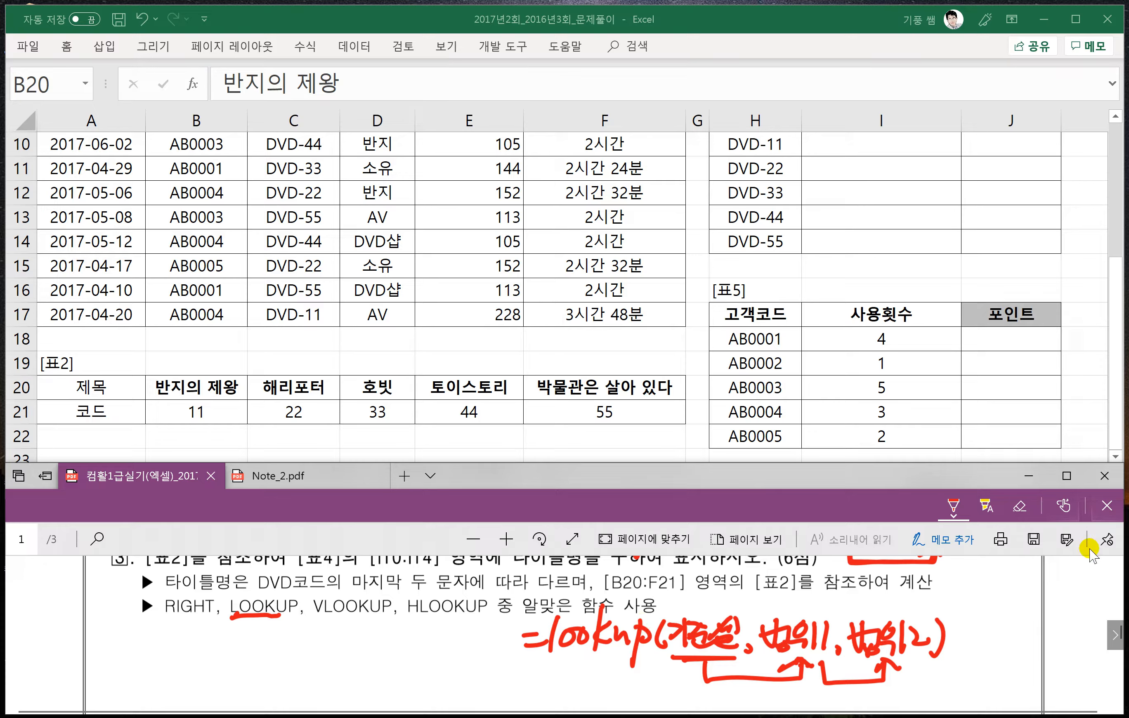
- Handwrite the RIGHT syntax =Right(문자,K) below problem 3's function list, beside the lookup syntax
drag(149, 644, 161, 643)
drag(151, 654, 171, 649)
drag(191, 622, 172, 665)
mouse_move(183, 629)
mouse_down()
mouse_move(191, 660)
mouse_move(202, 657)
mouse_up()
mouse_move(220, 639)
mouse_down()
mouse_move(210, 654)
mouse_move(260, 661)
mouse_up()
mouse_move(238, 650)
mouse_down()
mouse_move(271, 660)
mouse_move(280, 646)
mouse_up()
drag(281, 630, 298, 645)
mouse_move(275, 652)
mouse_down()
mouse_move(299, 651)
mouse_move(302, 661)
mouse_up()
mouse_move(304, 633)
mouse_down()
mouse_move(318, 661)
mouse_move(352, 658)
mouse_up()
drag(371, 628, 375, 657)
drag(375, 624, 375, 661)
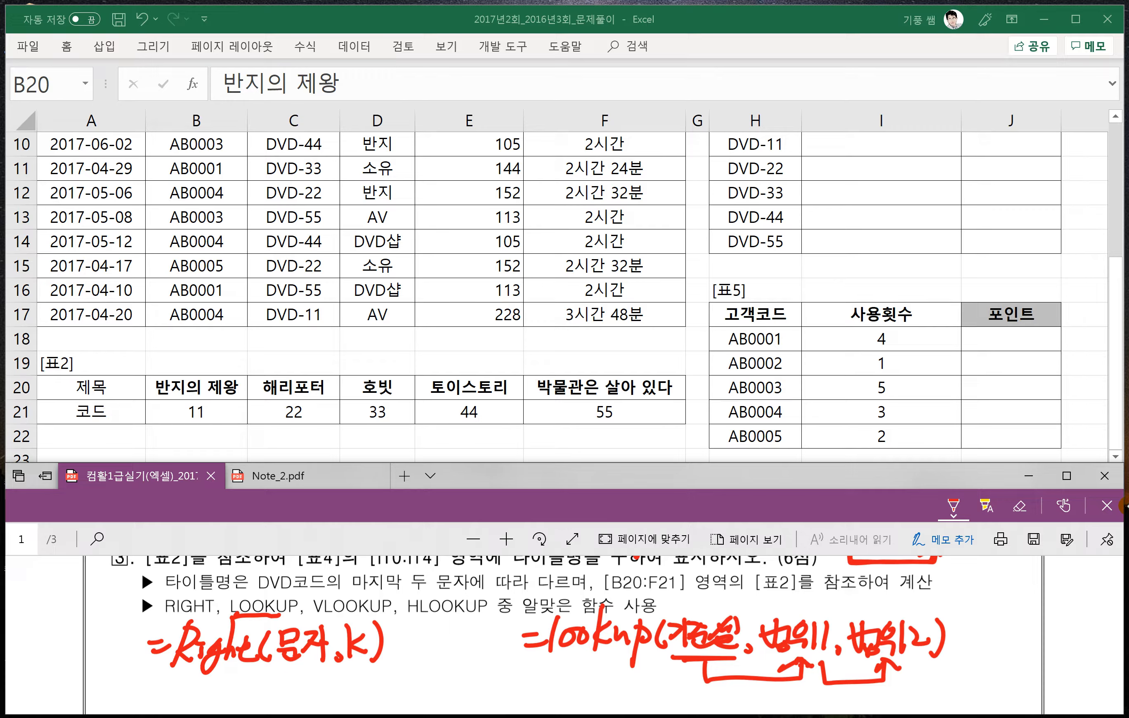
- Handwrite a RIGHT example under the syntax, with a quoted sample text and 3 as the character count, followed by an equals sign
drag(148, 687, 162, 686)
mouse_move(150, 698)
mouse_down()
mouse_move(166, 694)
mouse_move(173, 708)
mouse_move(191, 700)
mouse_up()
mouse_move(187, 687)
mouse_down()
mouse_move(201, 685)
mouse_move(199, 712)
mouse_up()
mouse_move(222, 670)
mouse_down()
mouse_move(235, 706)
mouse_move(280, 680)
mouse_move(264, 702)
mouse_move(301, 680)
mouse_move(311, 706)
mouse_up()
mouse_move(324, 677)
mouse_down()
mouse_move(306, 696)
mouse_move(340, 706)
mouse_move(396, 687)
mouse_move(398, 709)
mouse_move(402, 689)
mouse_move(433, 710)
mouse_move(438, 683)
mouse_up()
drag(447, 671, 444, 712)
mouse_move(463, 678)
mouse_down()
mouse_move(473, 687)
mouse_move(463, 705)
mouse_up()
mouse_move(483, 668)
mouse_down()
mouse_move(485, 704)
mouse_move(518, 684)
mouse_up()
drag(505, 694, 524, 693)
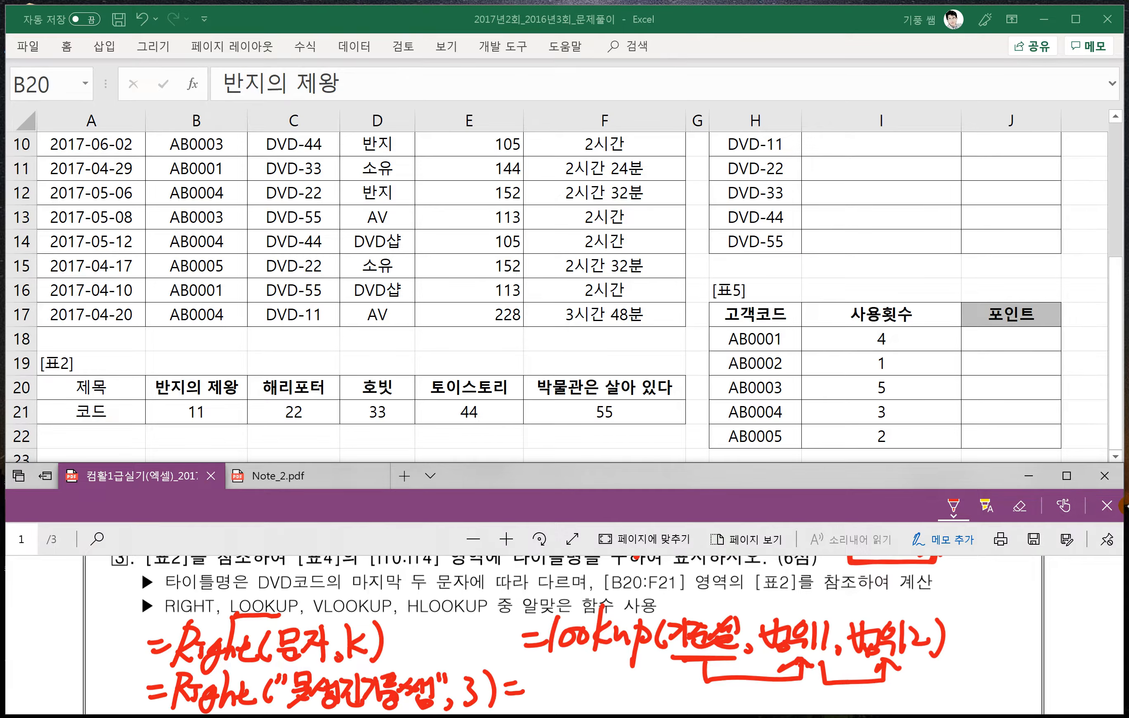
- Number the sample text's last three characters 3, 2, 1 and handwrite them as the RIGHT example's result
mouse_move(424, 643)
mouse_down()
mouse_move(416, 662)
mouse_move(376, 673)
mouse_up()
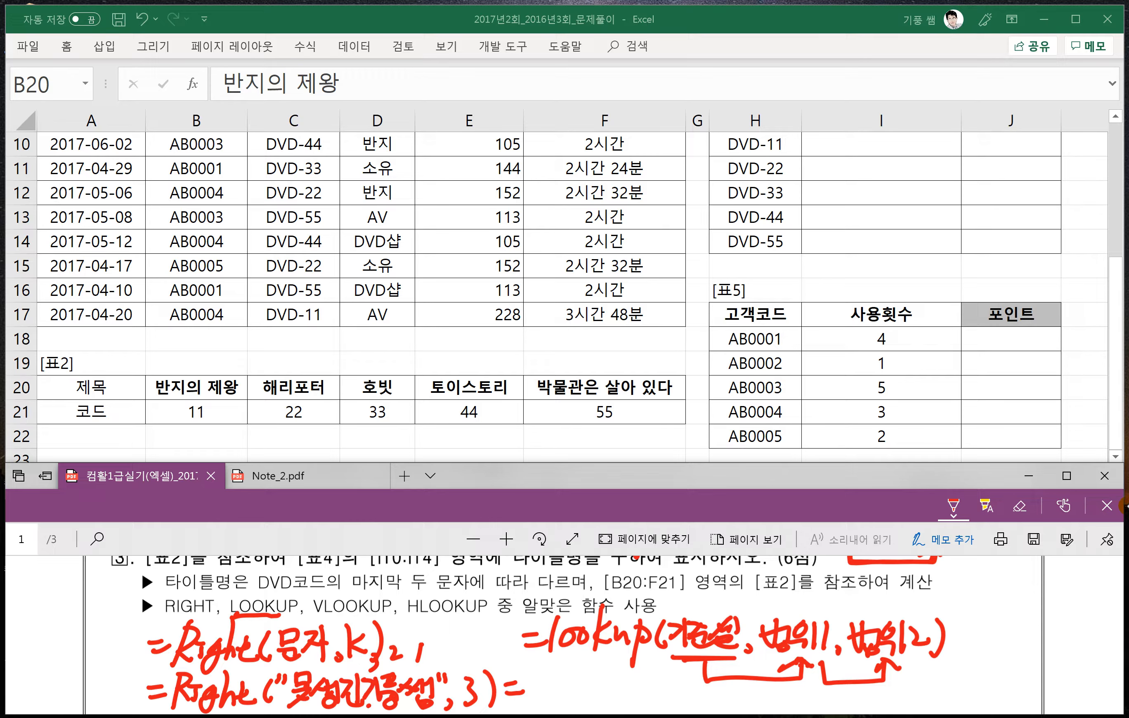
drag(521, 673, 536, 690)
mouse_move(542, 669)
mouse_down()
mouse_move(544, 697)
mouse_move(564, 683)
mouse_up()
mouse_move(551, 687)
mouse_down()
mouse_move(564, 703)
mouse_move(551, 694)
mouse_up()
mouse_move(575, 672)
mouse_down()
mouse_move(564, 686)
mouse_move(578, 685)
mouse_up()
mouse_move(585, 674)
mouse_down()
mouse_move(571, 688)
mouse_move(588, 687)
mouse_up()
drag(591, 673, 600, 693)
drag(582, 693, 597, 705)
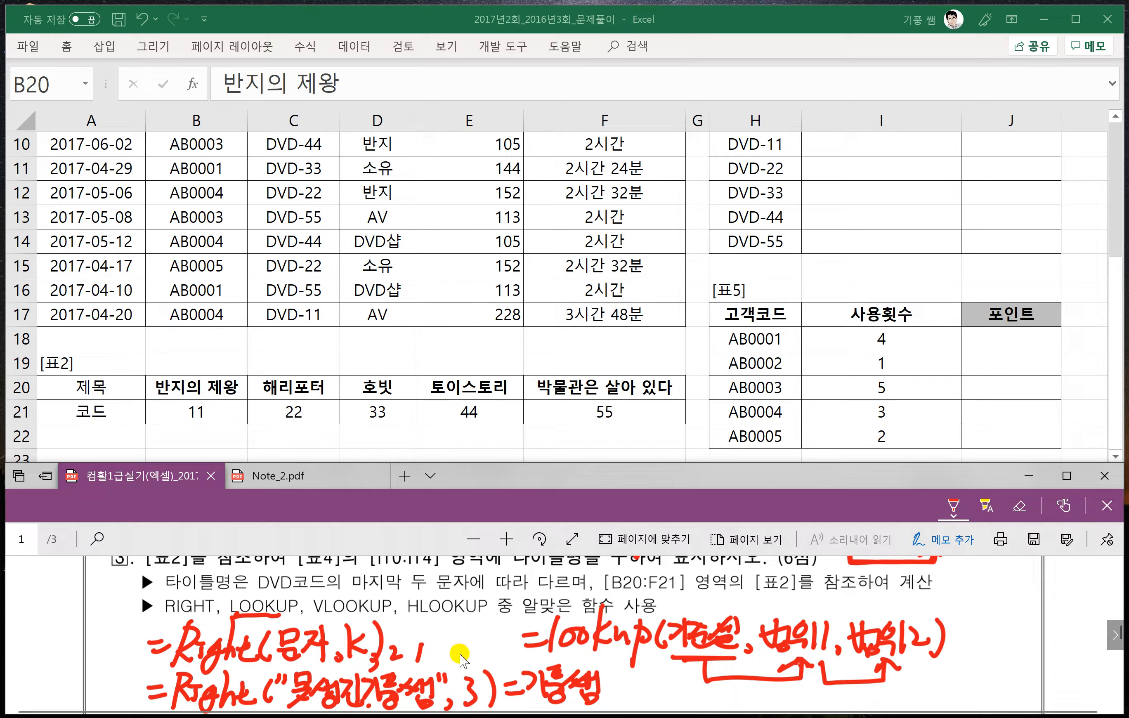
- Start a LOOKUP formula in 표4's first 타이틀명 cell, I10
scroll(270, 672, down, 1)
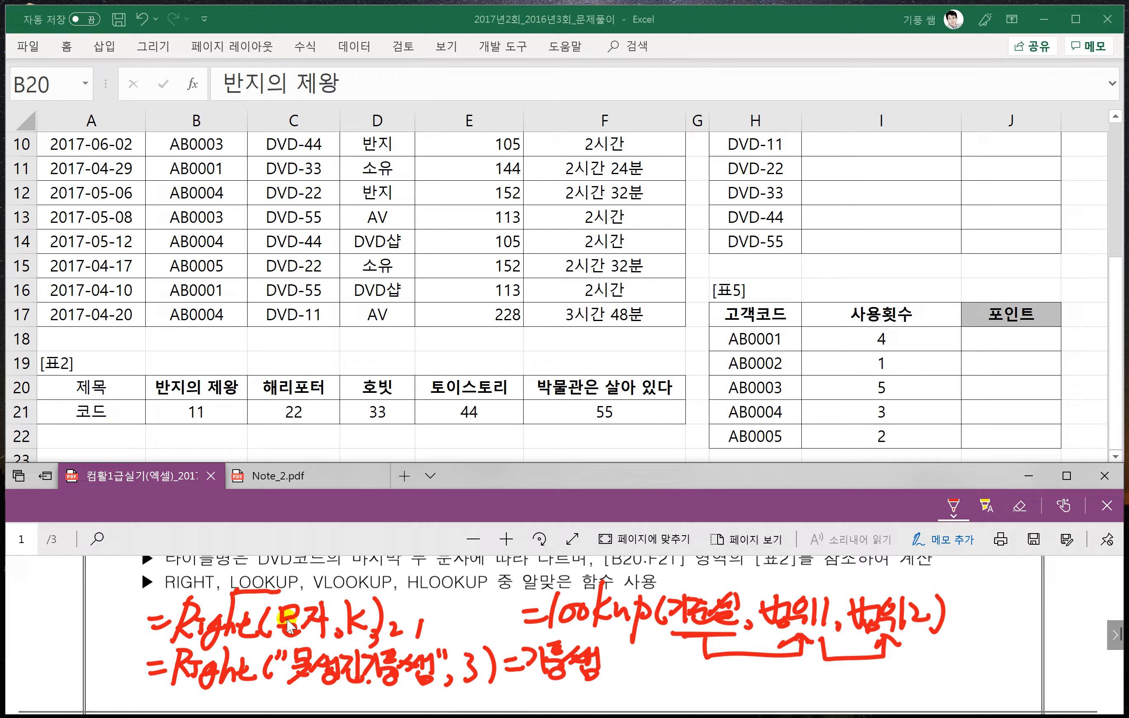
click(838, 195)
scroll(901, 223, up, 1)
click(854, 221)
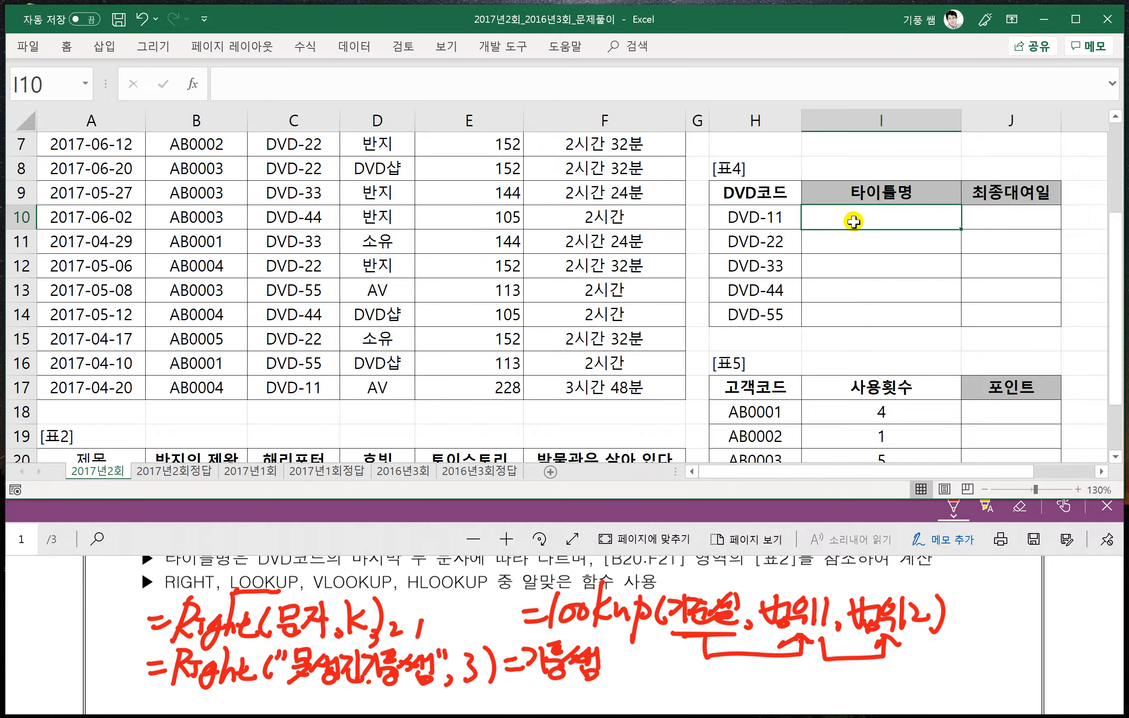
text(=)
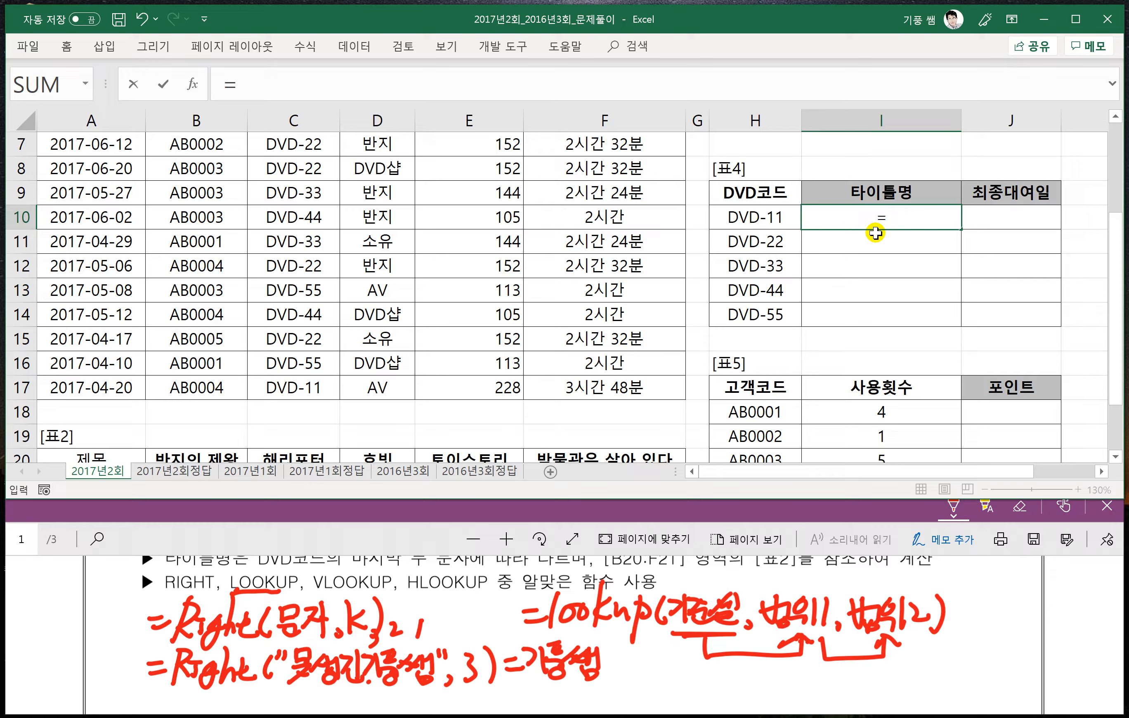
text(lo)
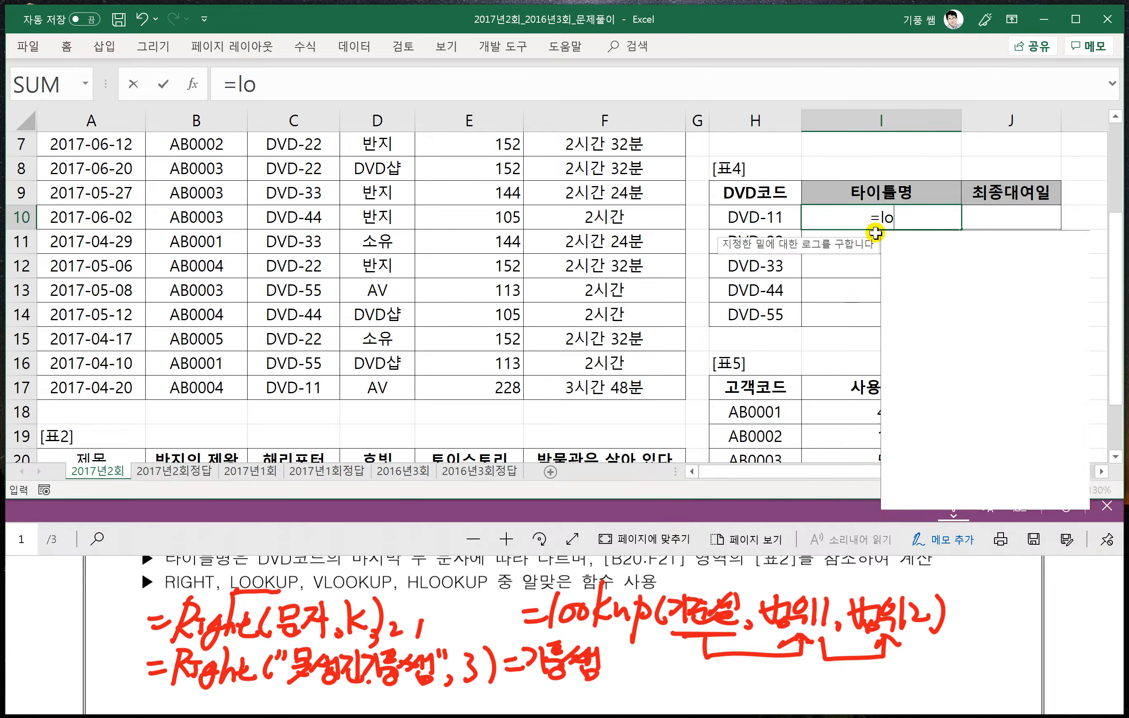
text(okup()
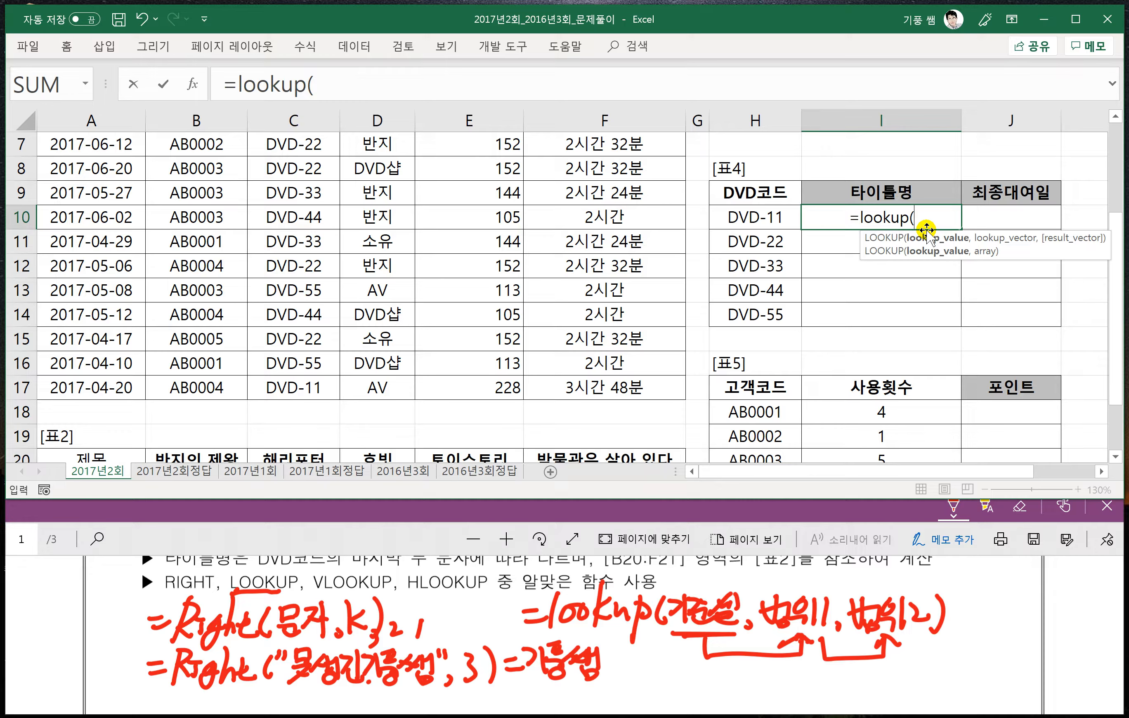
text(right()
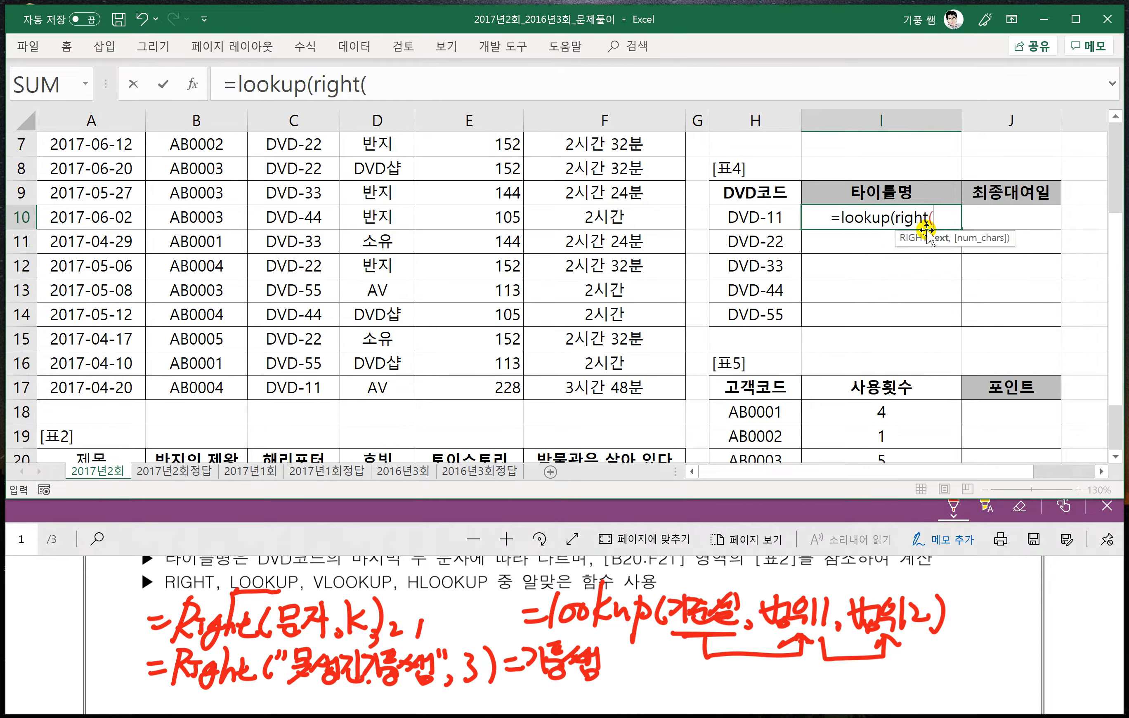
- Nest RIGHT as LOOKUP's lookup value, taking the last 2 characters of DVD코드 cell H10
click(758, 218)
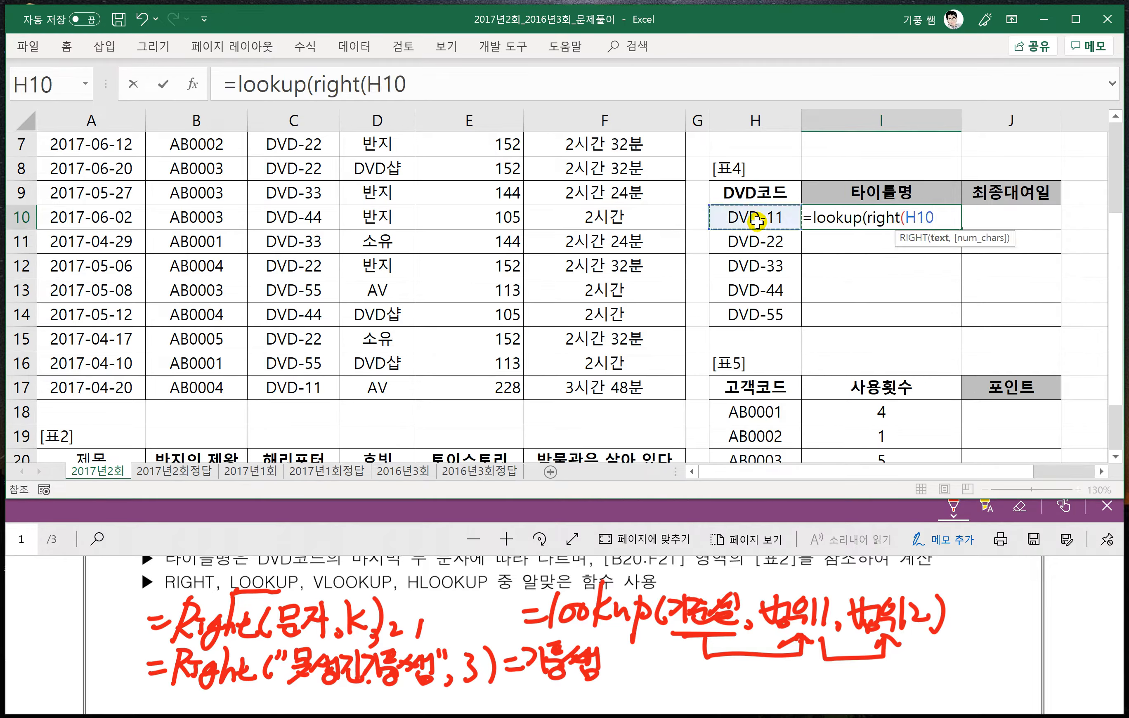
text(,)
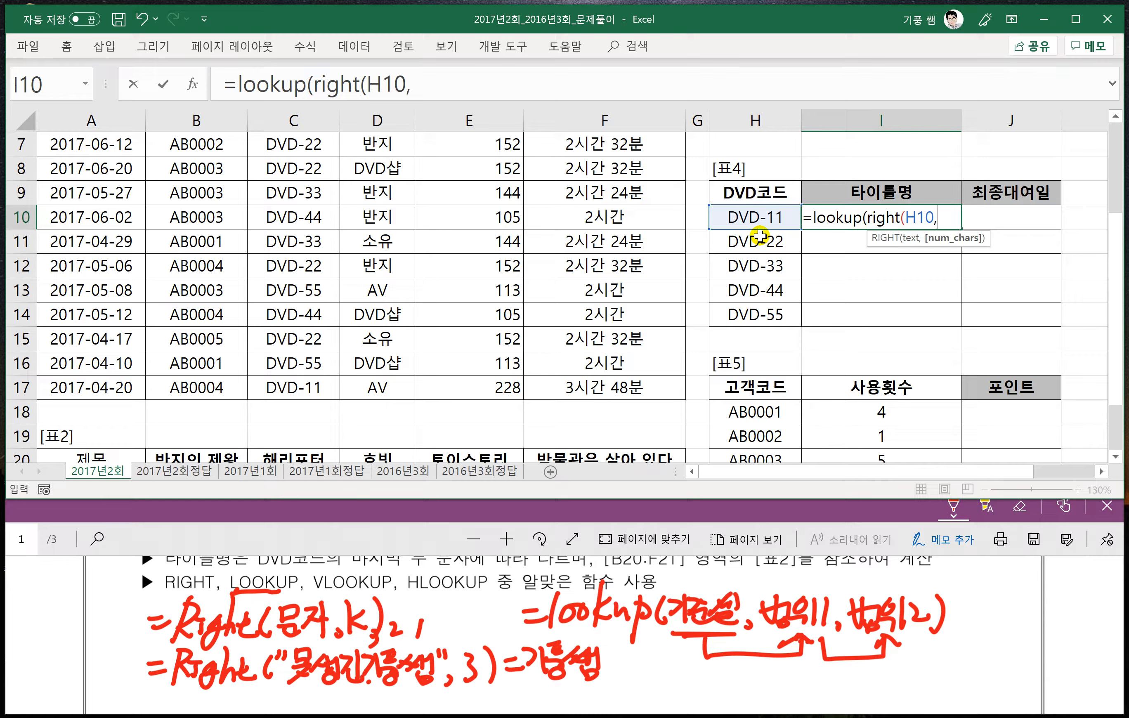
text(2)
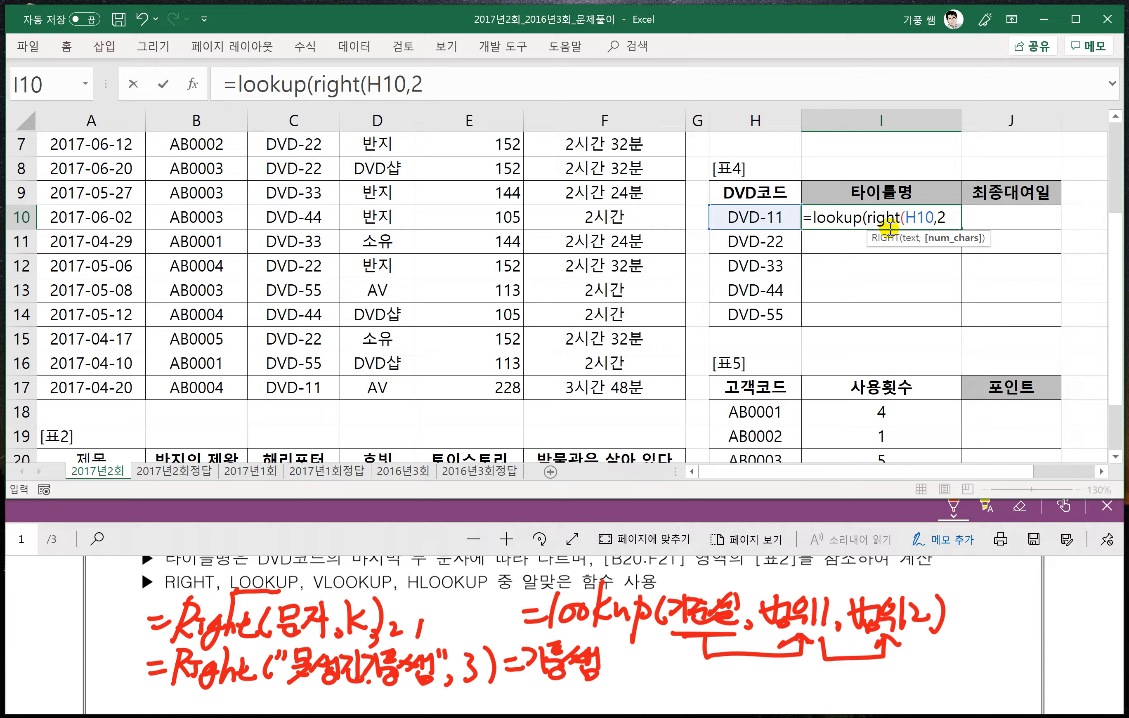
text())
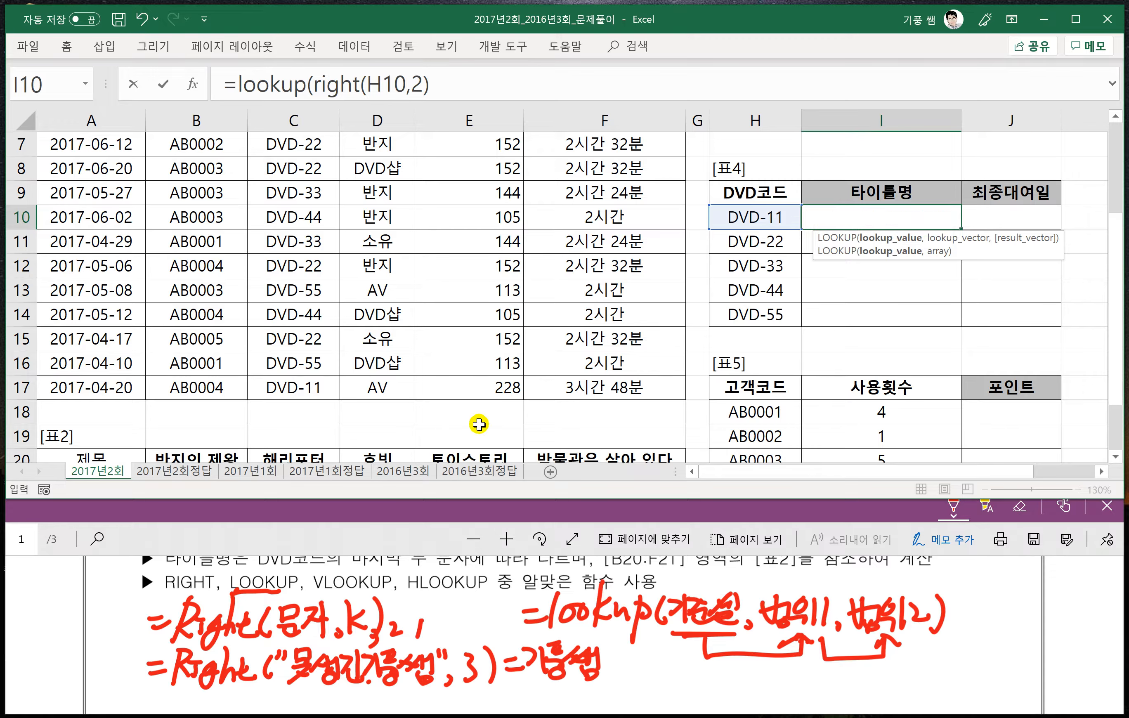
scroll(479, 423, down, 1)
click(440, 85)
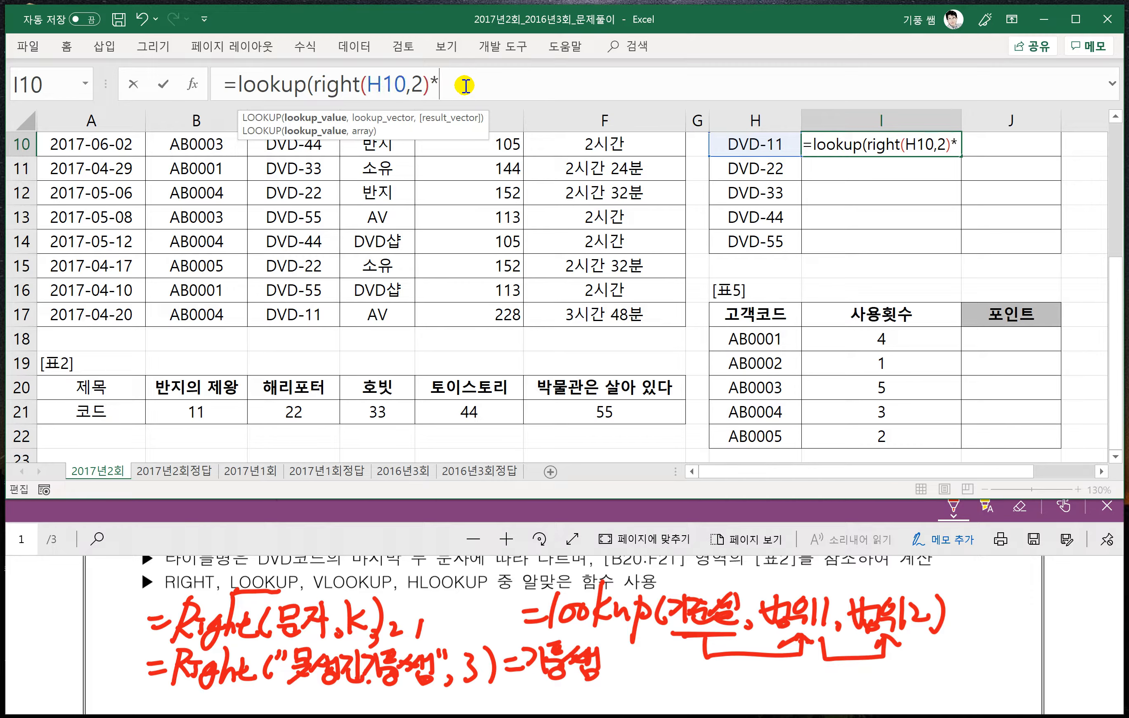
- Multiply the RIGHT result by 1 and set LOOKUP's lookup vector to 표2's 코드 range $B$21:$F$21 as an absolute reference
text(1)
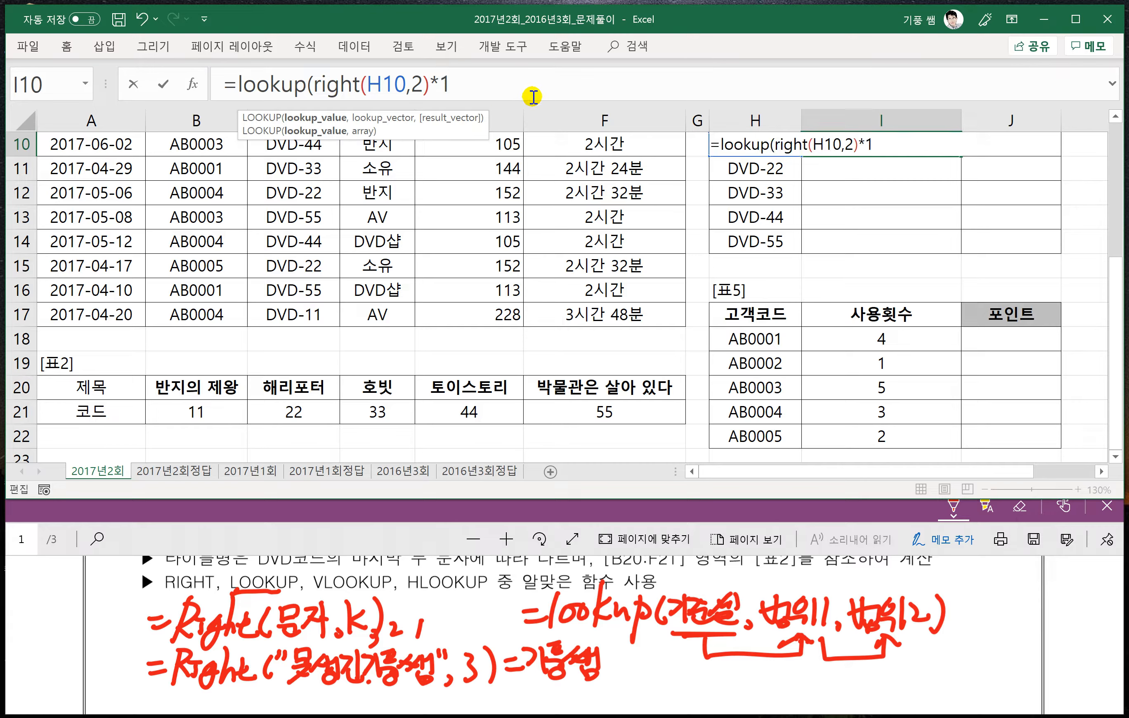
text(,)
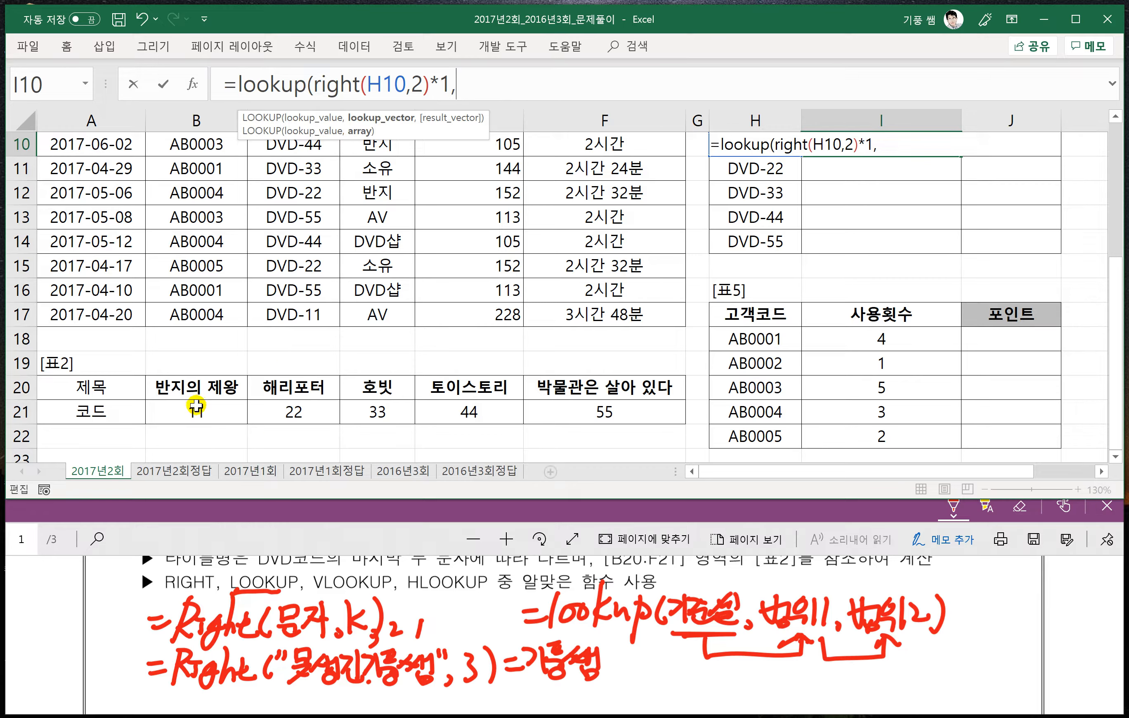
click(197, 407)
drag(259, 409, 578, 410)
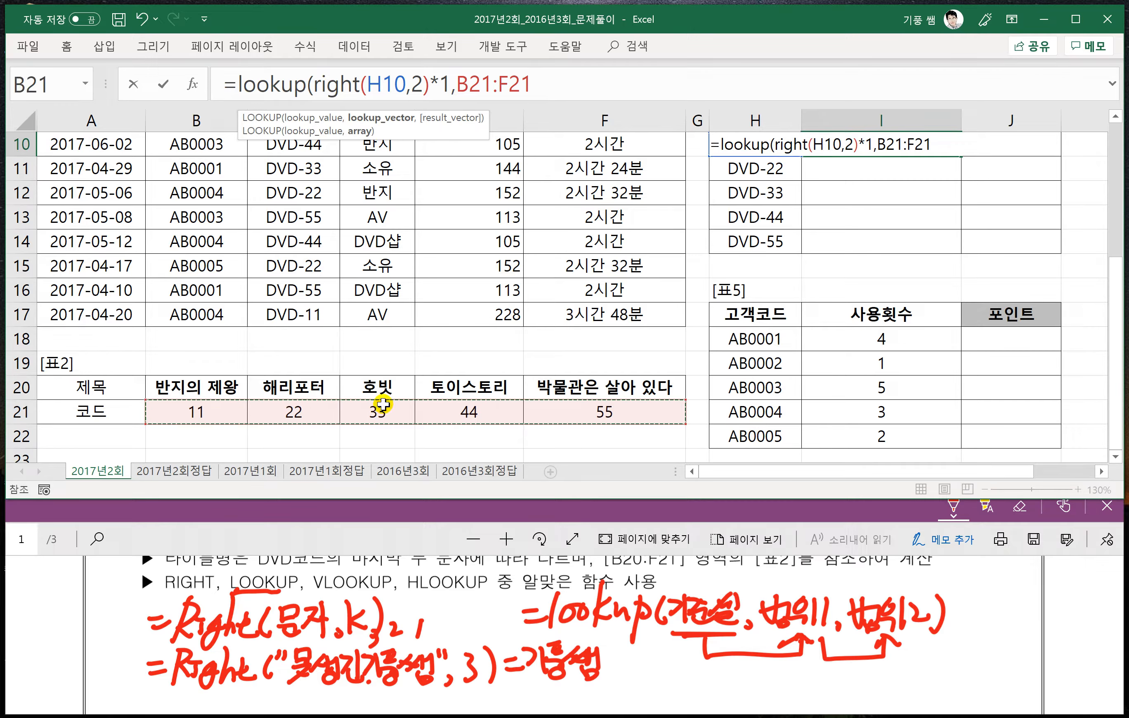
key(F4)
text(,)
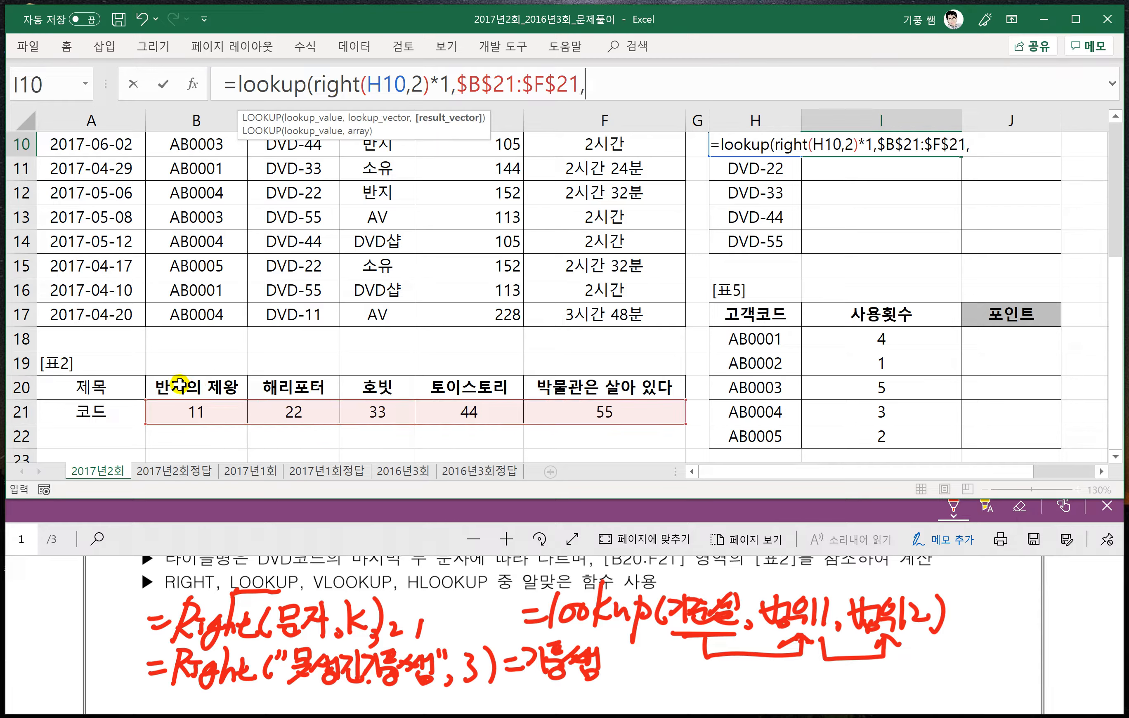
- Set the result vector to 표2's 제목 range $B$20:$F$20 as an absolute reference, and complete the LOOKUP formula in I10
drag(177, 385, 596, 388)
key(F4)
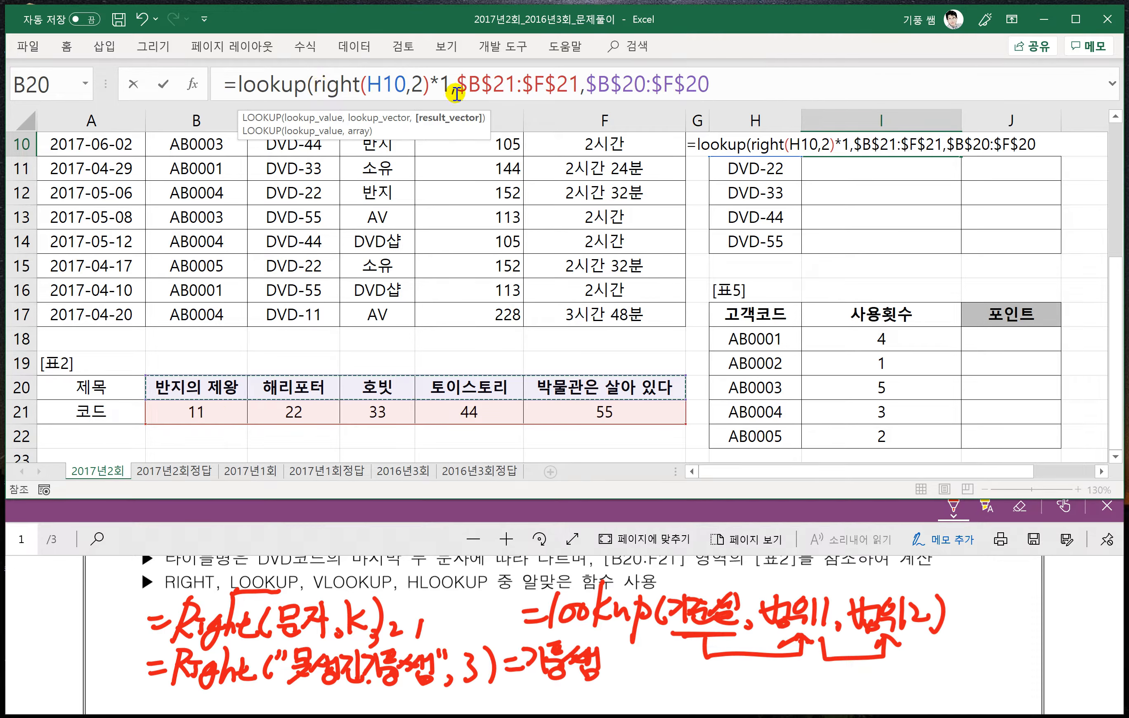
drag(451, 84, 313, 85)
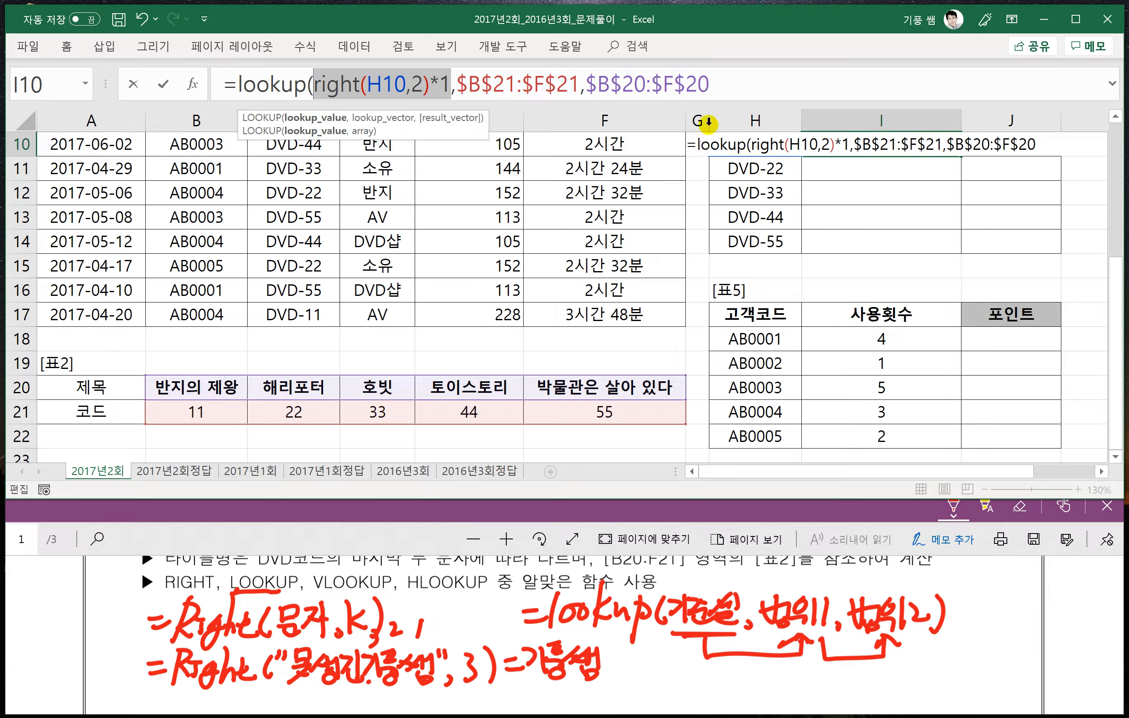
click(730, 80)
text())
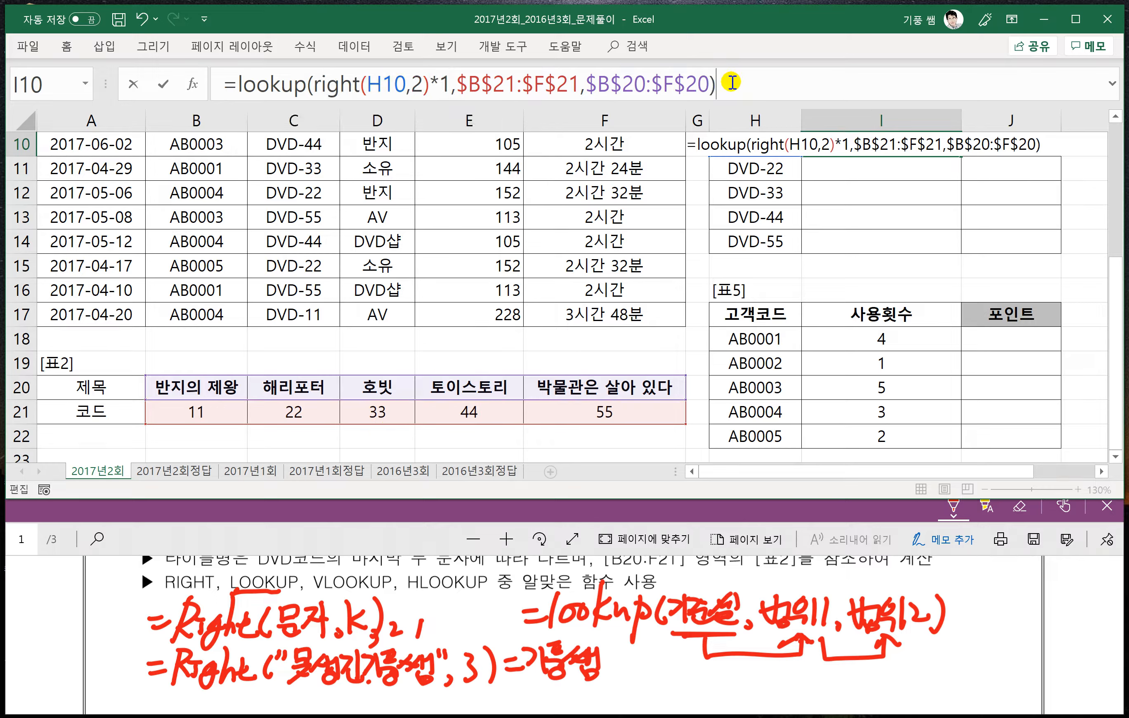
key(Return)
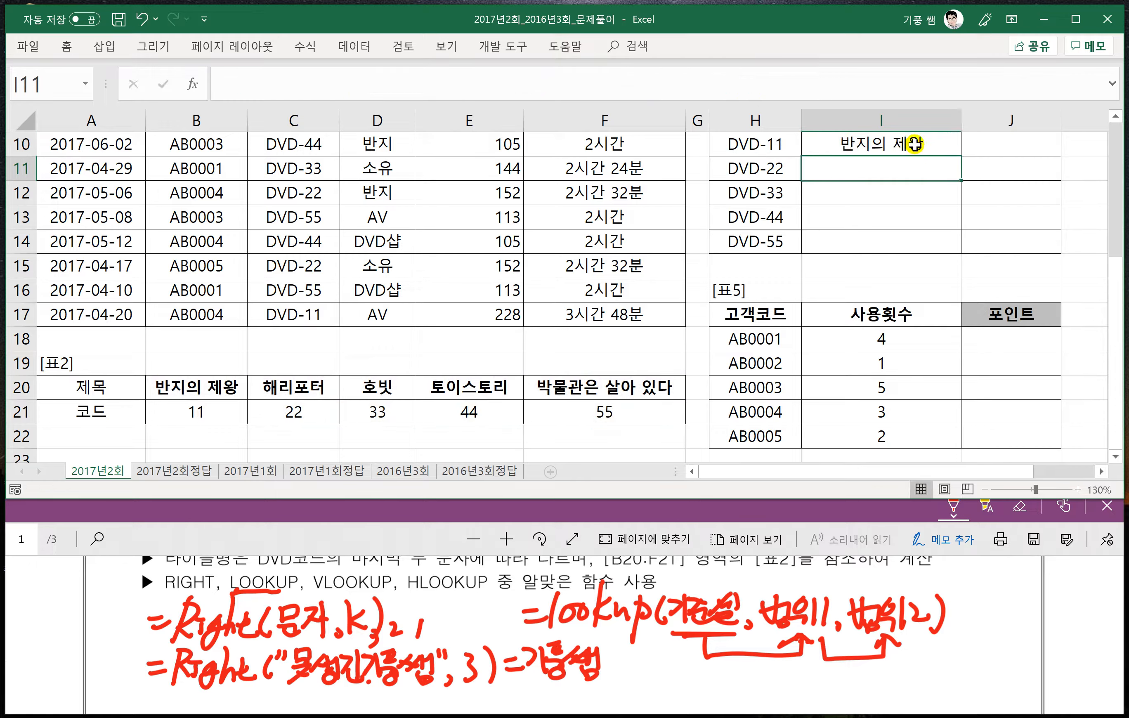
- Fill the 타이틀명 formula from I10 down through I14 and check it against 표2's codes
click(918, 141)
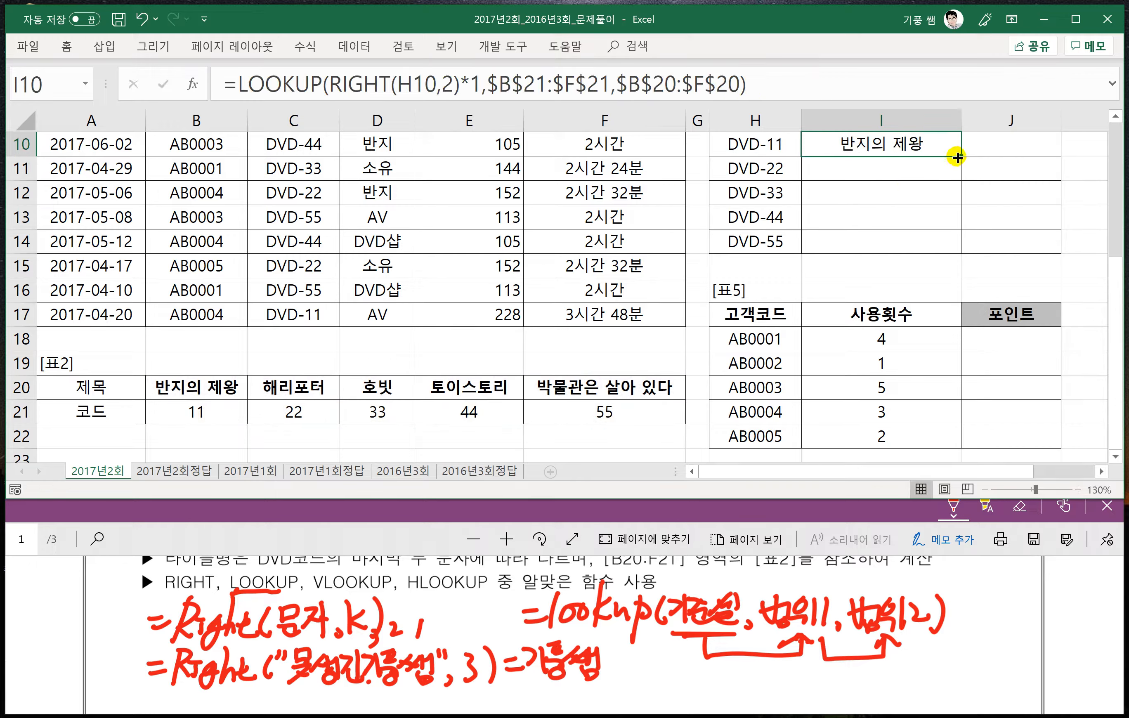
drag(959, 155, 955, 245)
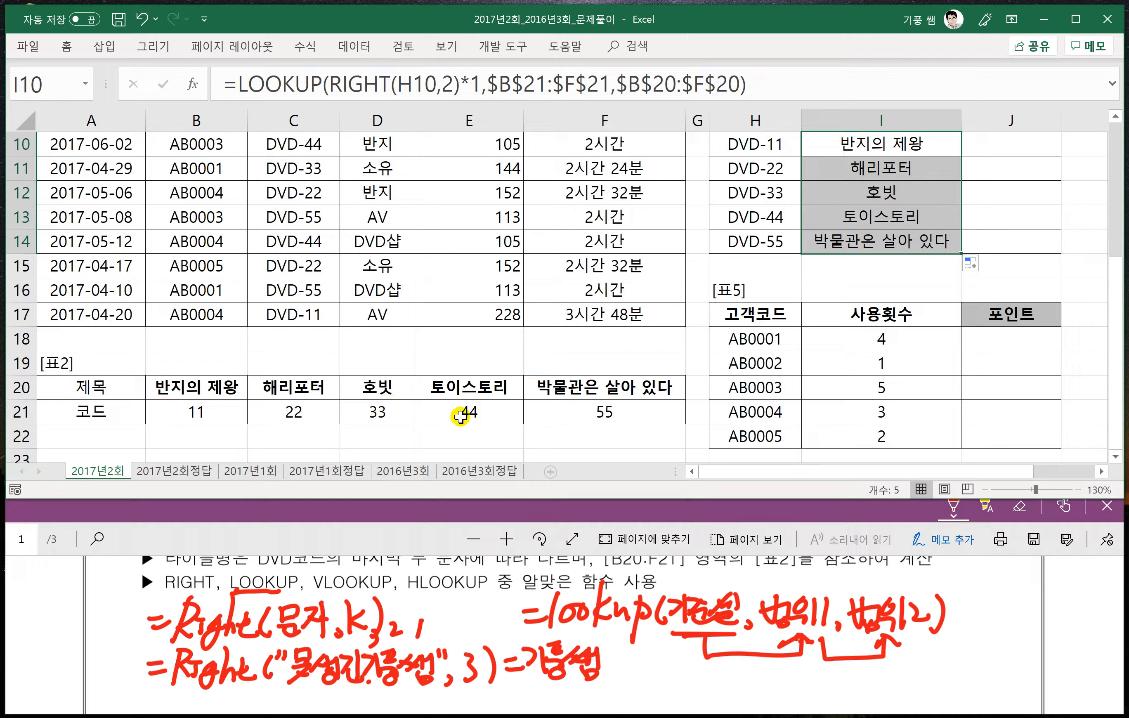
click(472, 414)
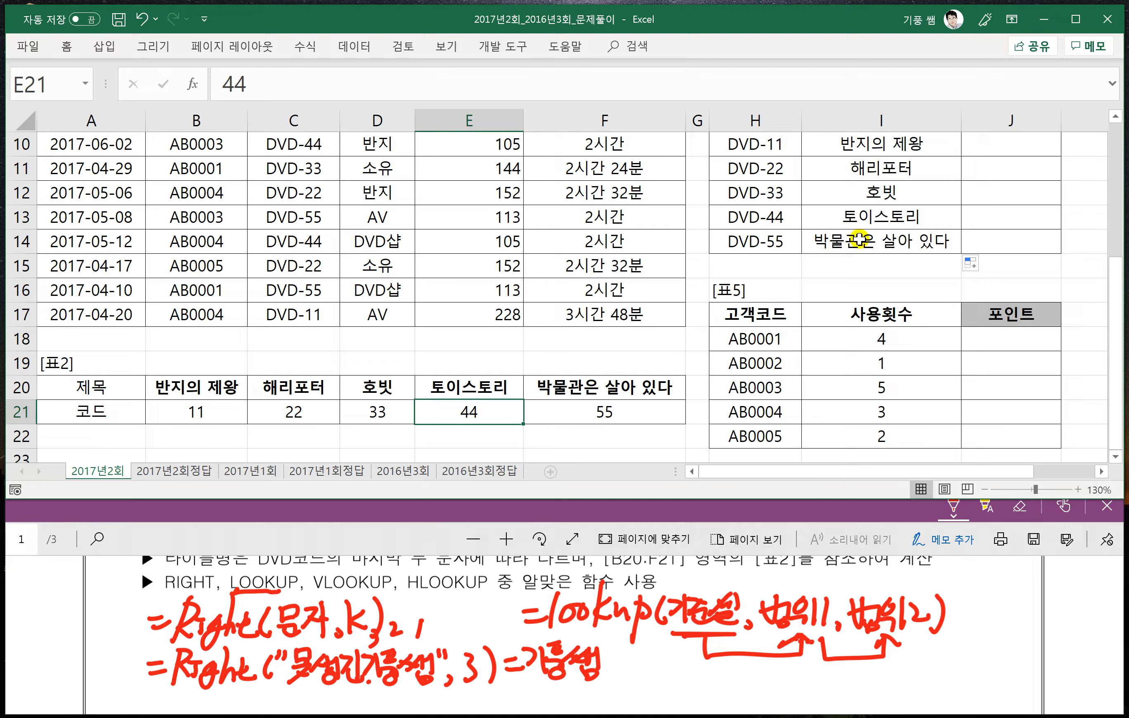
click(917, 144)
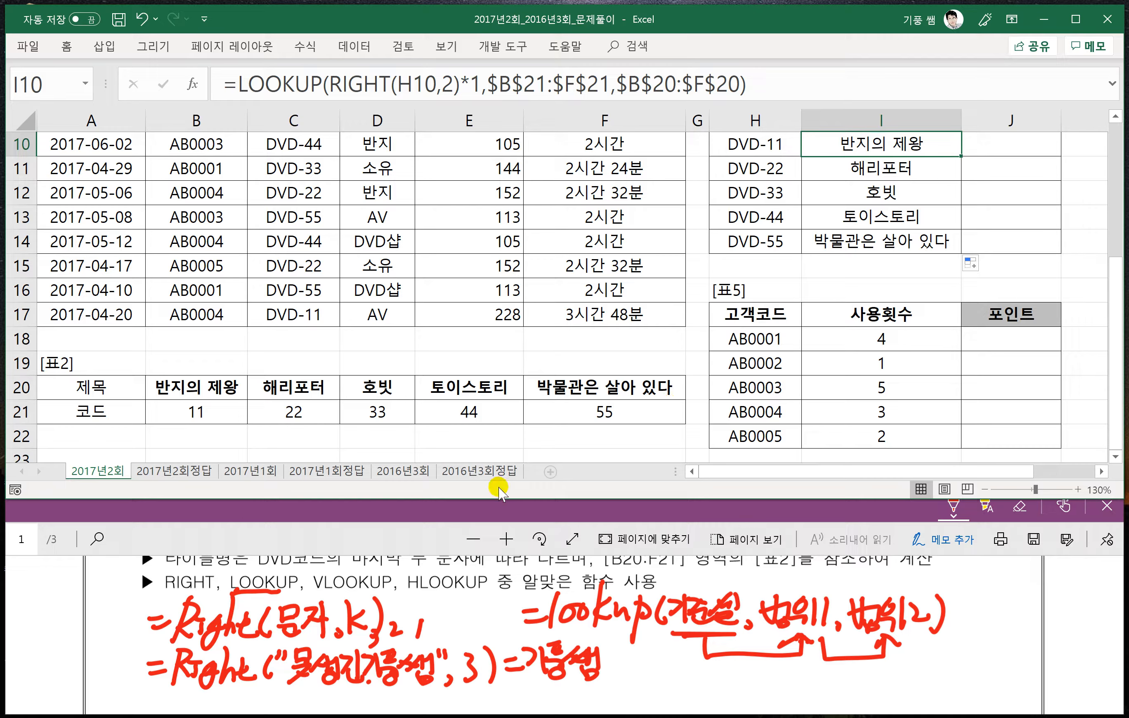
- Bring up problem 4 in the PDF and freeze rows 1 to 3 of the worksheet above row 4
click(378, 551)
scroll(418, 569, down, 5)
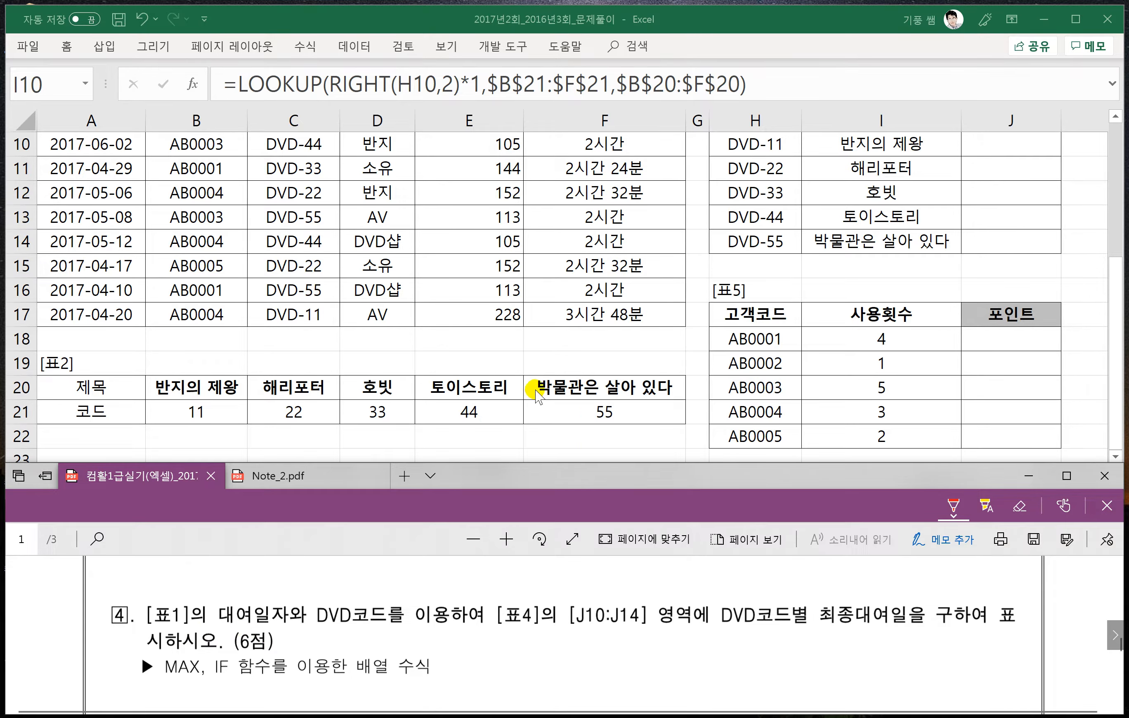
scroll(544, 370, up, 3)
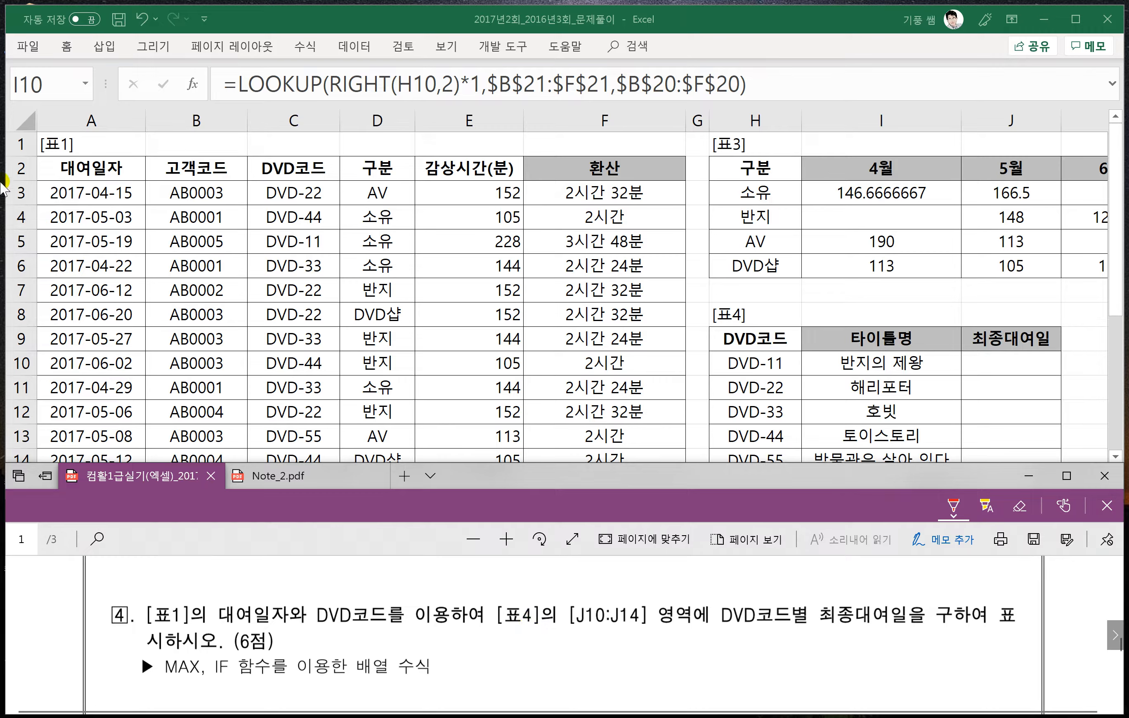
click(19, 217)
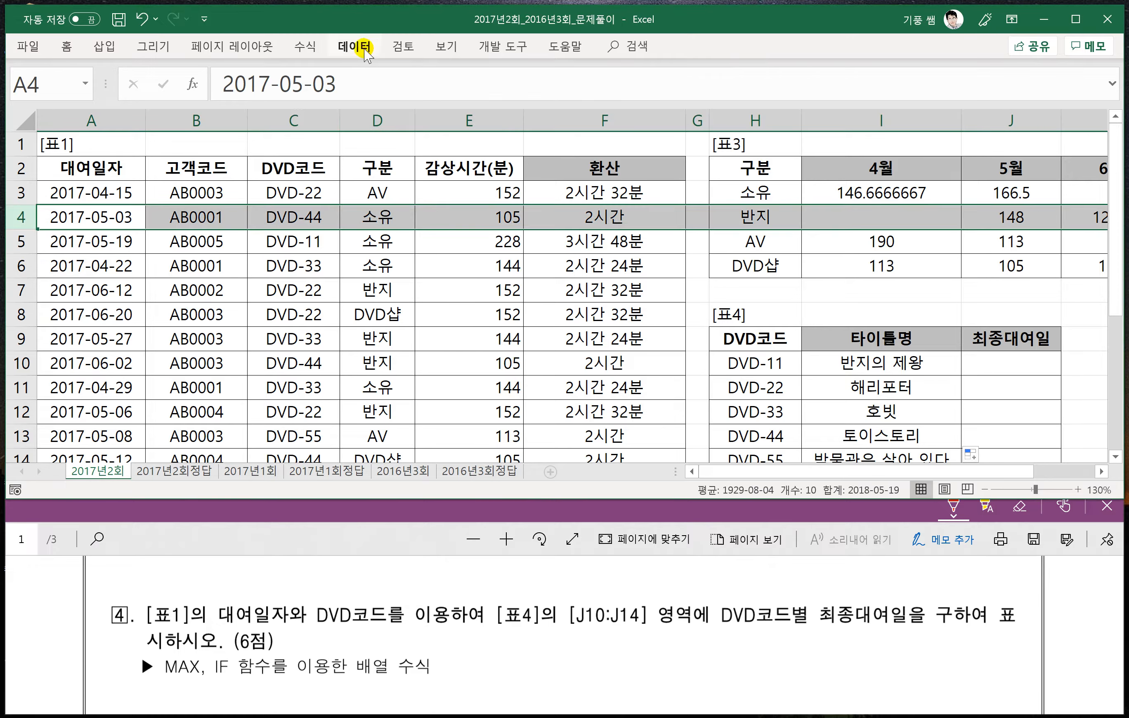
click(446, 46)
click(611, 114)
click(633, 151)
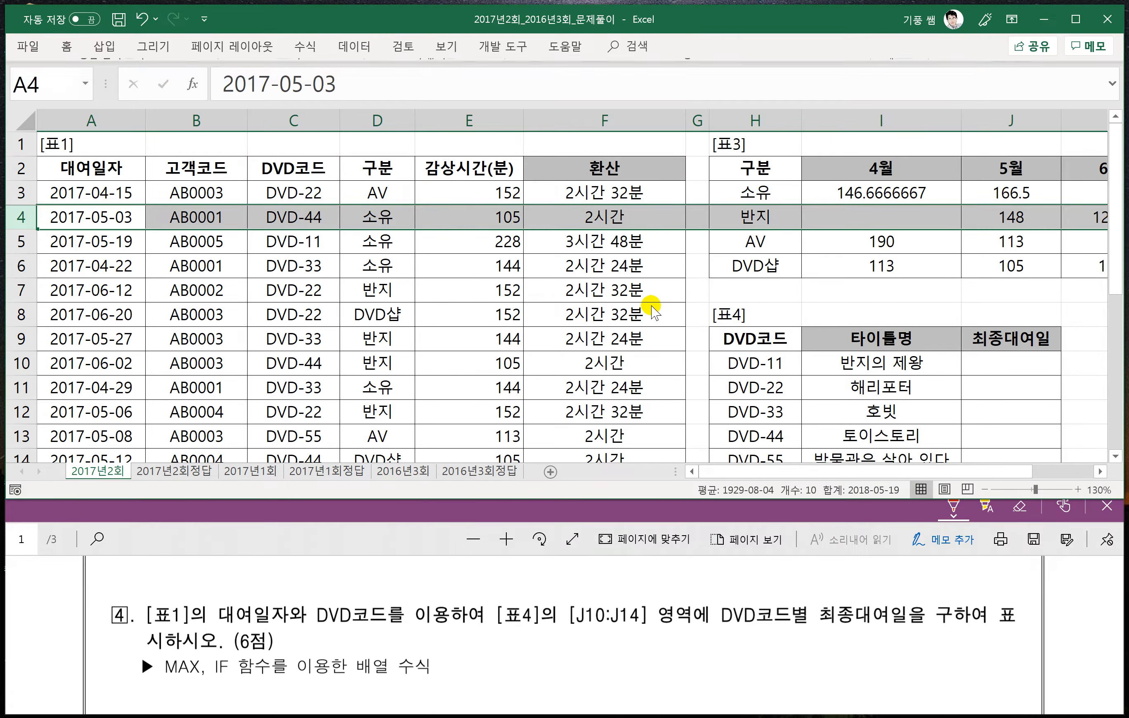
scroll(655, 314, down, 4)
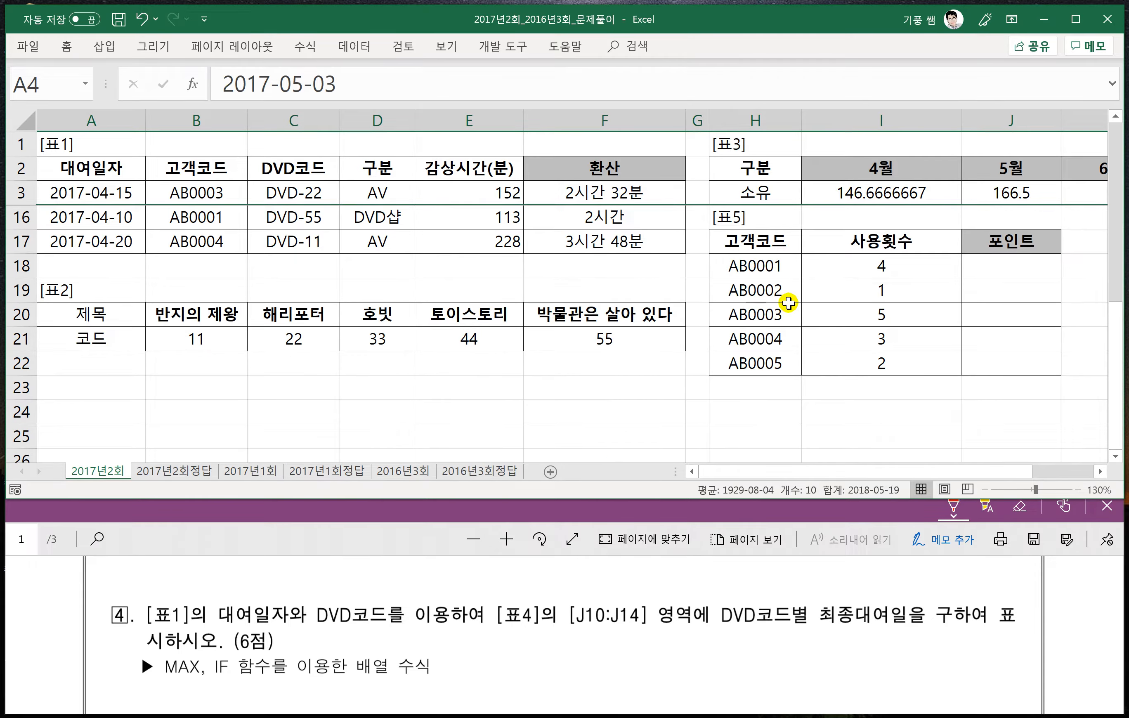
scroll(797, 314, up, 3)
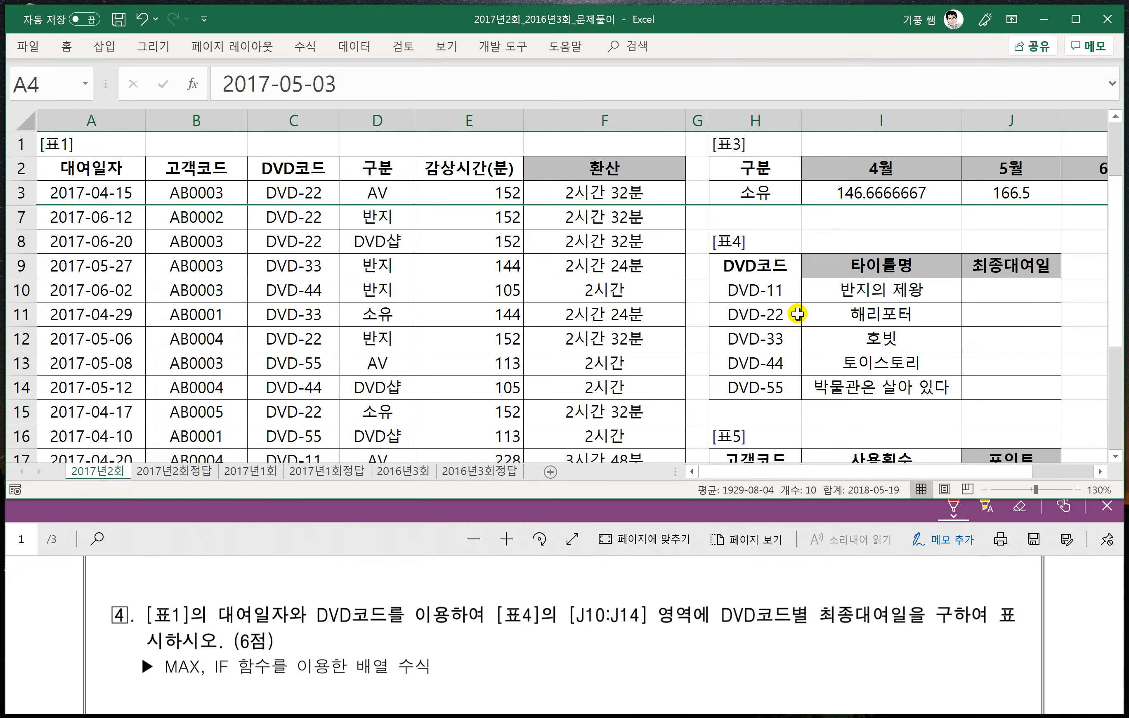
- Underline 최종대여일 in problem 4 and handwrite =max(if(조건, 범위)) below it, with an arrow from 범위 back to max
click(1003, 293)
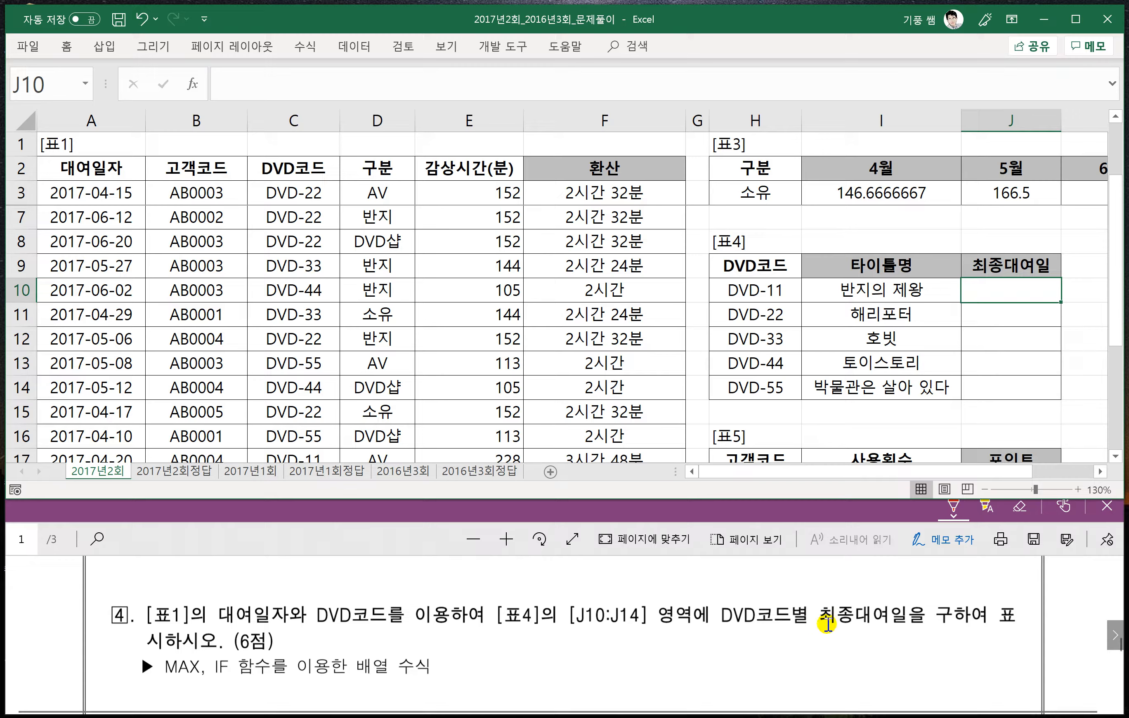
drag(818, 626, 918, 628)
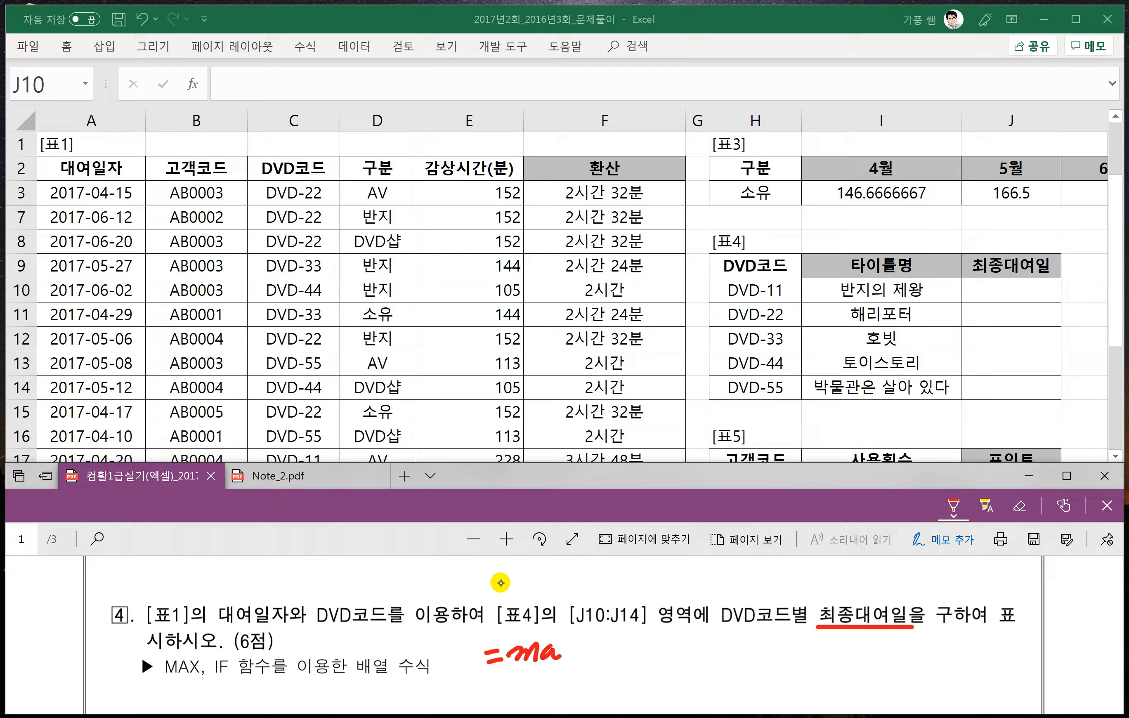
drag(598, 643, 609, 645)
drag(624, 661, 643, 651)
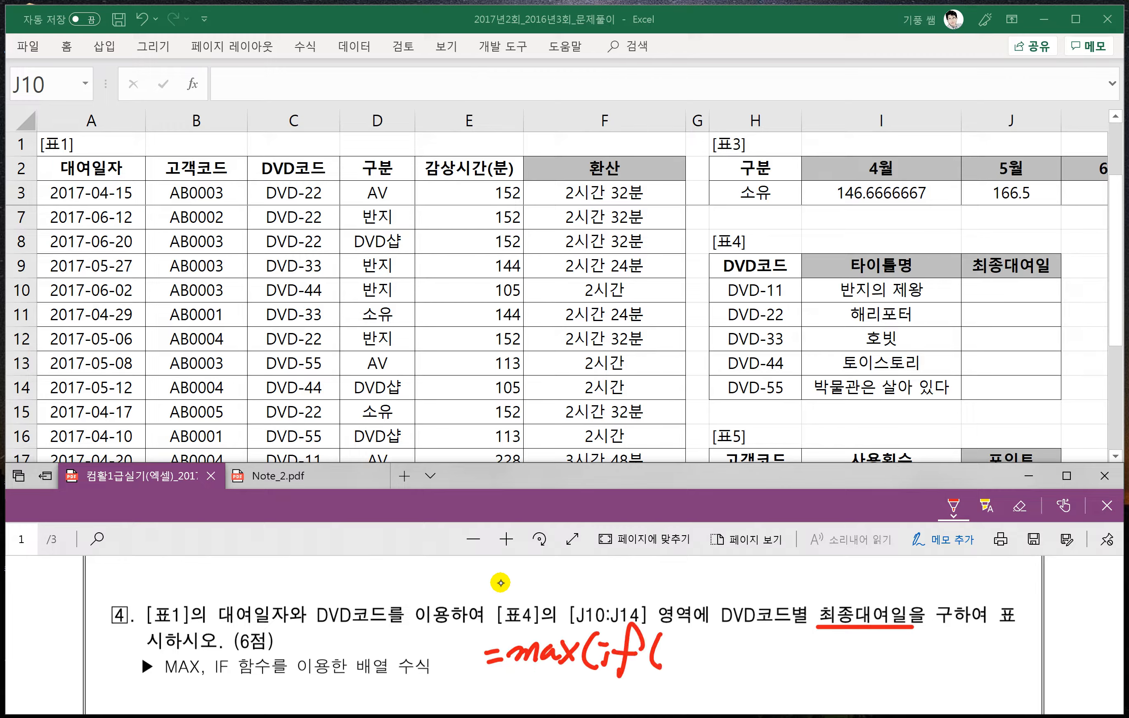
drag(667, 661, 687, 658)
drag(678, 638, 697, 653)
drag(708, 637, 703, 665)
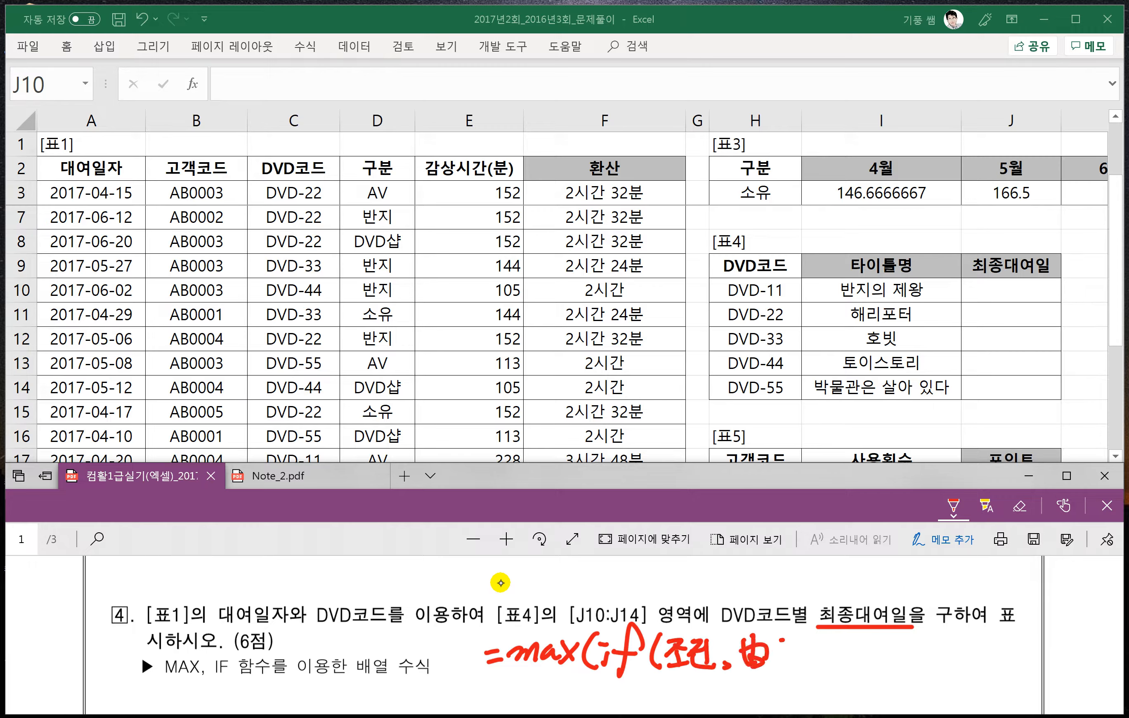
drag(782, 641, 778, 645)
drag(768, 659, 789, 665)
mouse_move(803, 635)
mouse_down()
mouse_move(805, 664)
mouse_move(558, 701)
mouse_move(566, 678)
mouse_up()
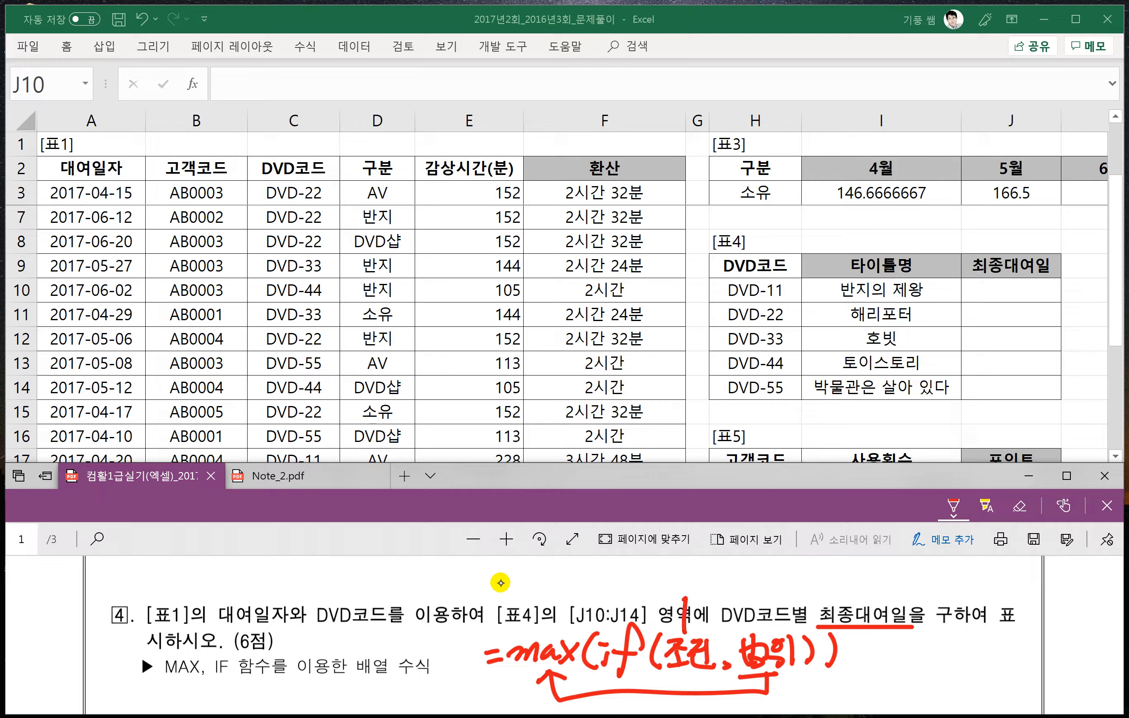
- Annotate the handwritten formula with arrows, labelling 조건 as DVD코드 and 범위 as 대여일자
drag(627, 570, 631, 595)
mouse_move(628, 572)
mouse_down()
mouse_move(634, 594)
mouse_move(662, 597)
mouse_up()
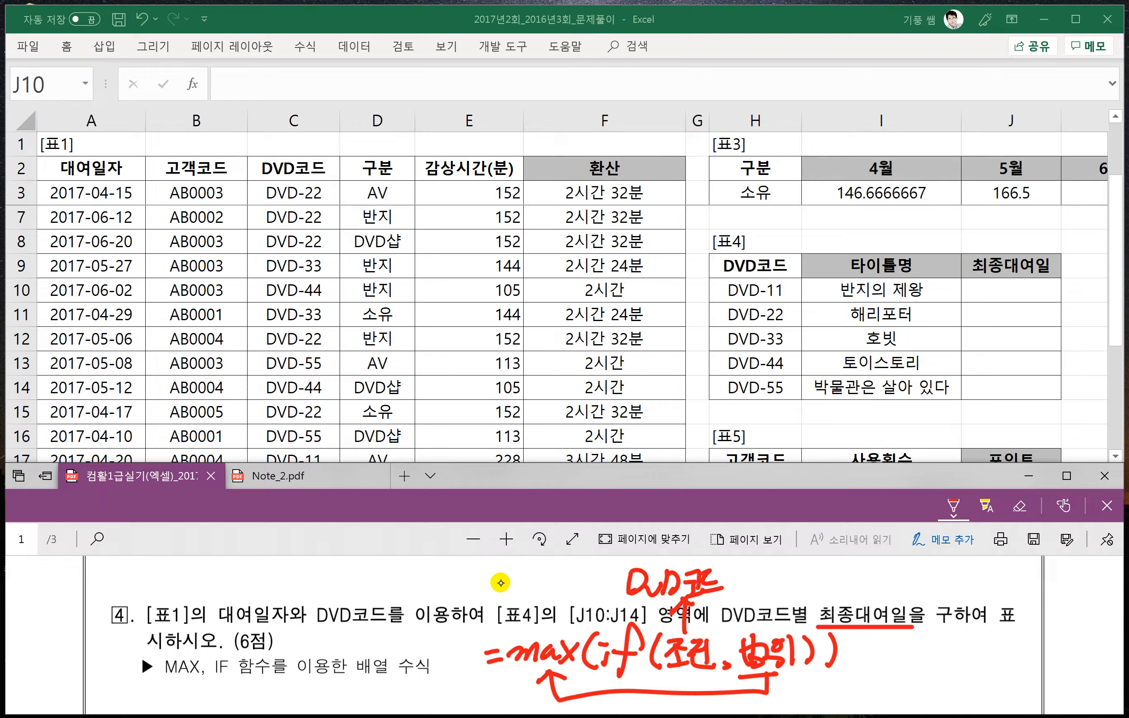
drag(768, 635, 767, 597)
mouse_move(752, 615)
mouse_down()
mouse_move(769, 595)
mouse_move(785, 608)
mouse_up()
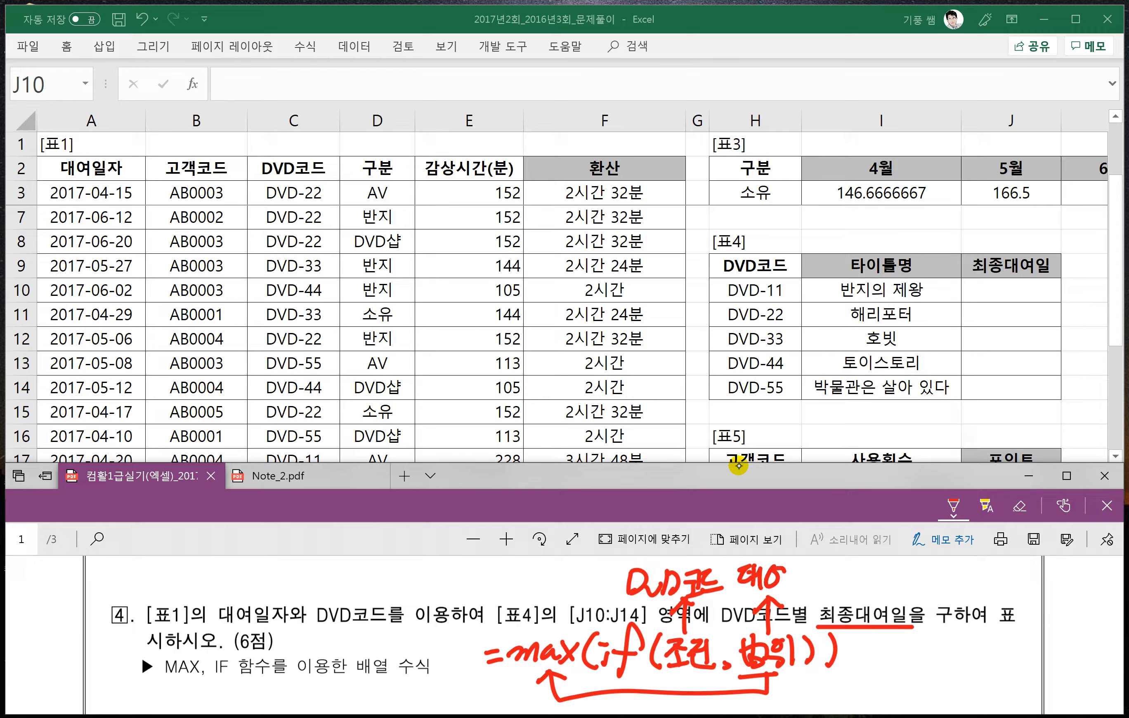
drag(792, 584, 811, 587)
mouse_move(818, 578)
mouse_down()
mouse_move(831, 597)
mouse_move(841, 579)
mouse_up()
click(843, 596)
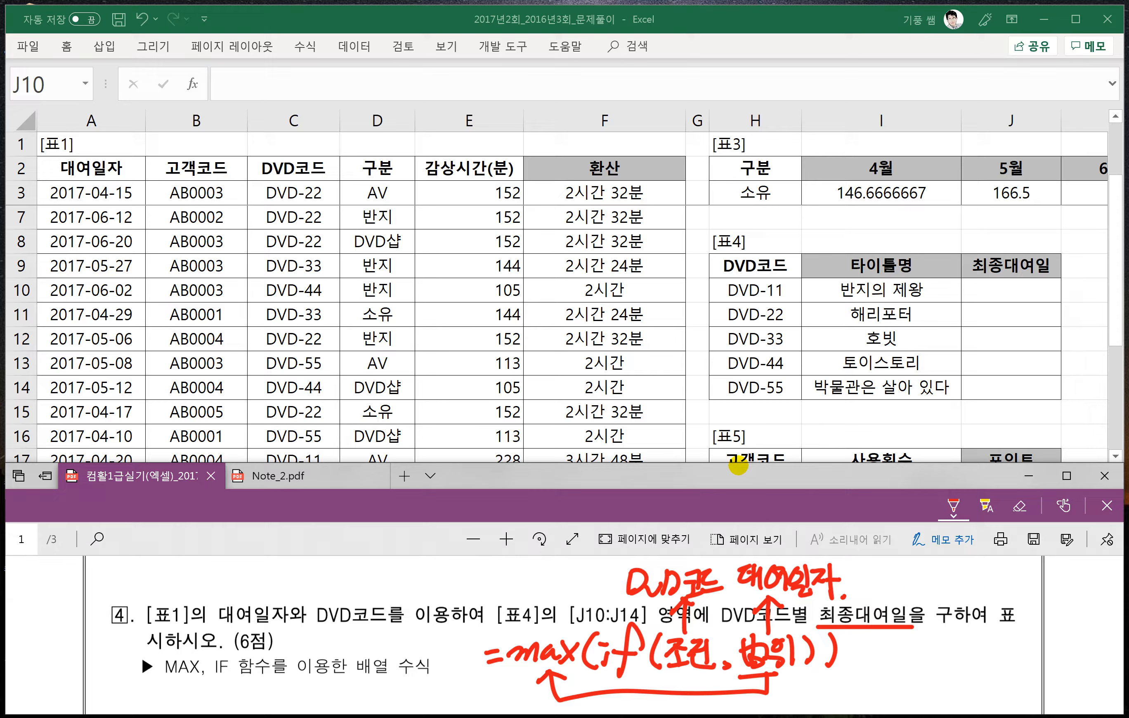
- Start a MAX formula with a nested IF in 표4's first 최종대여일 cell, J10
click(1002, 290)
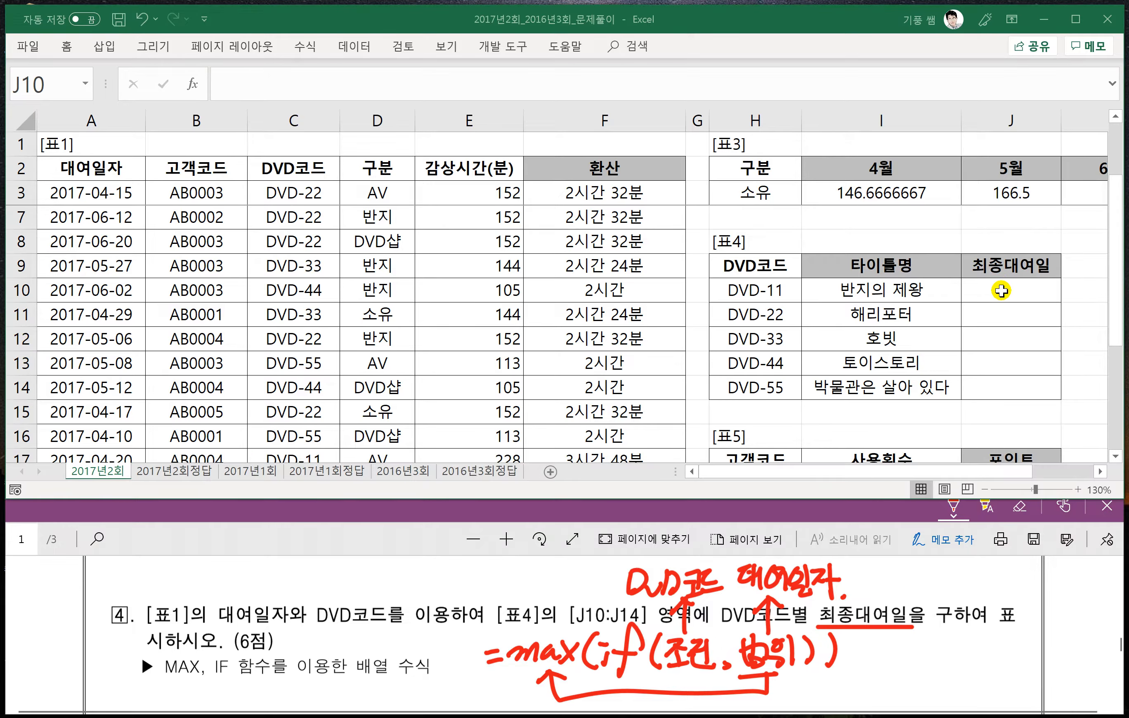
text(=)
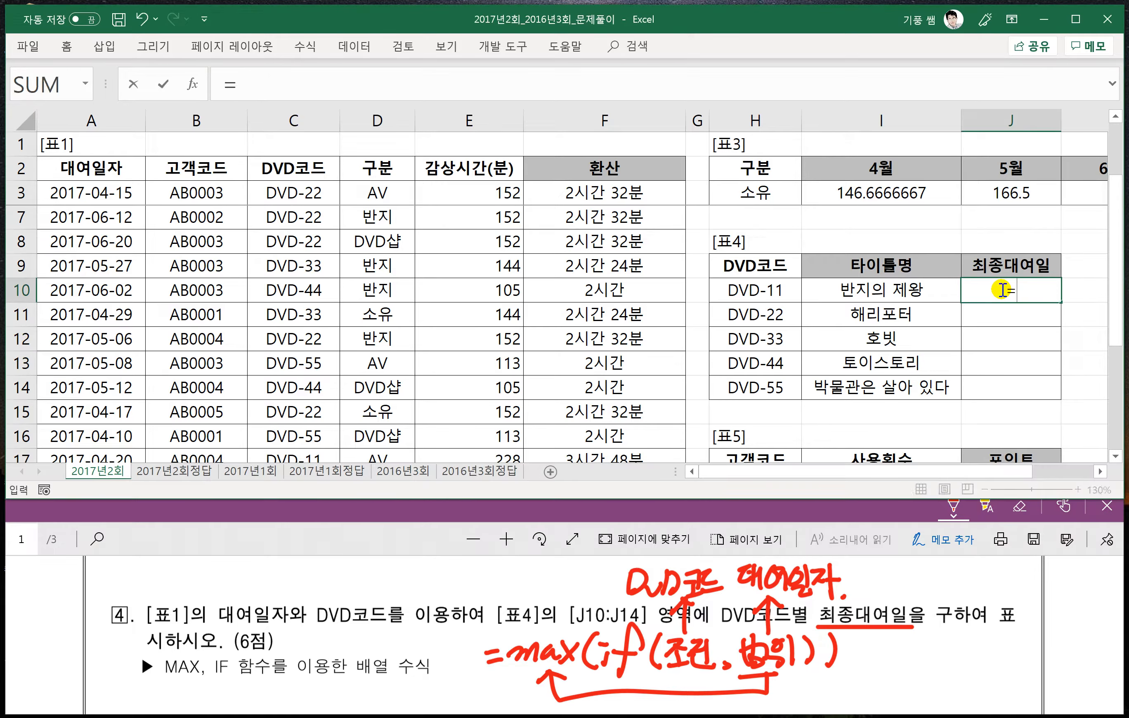
text(max()
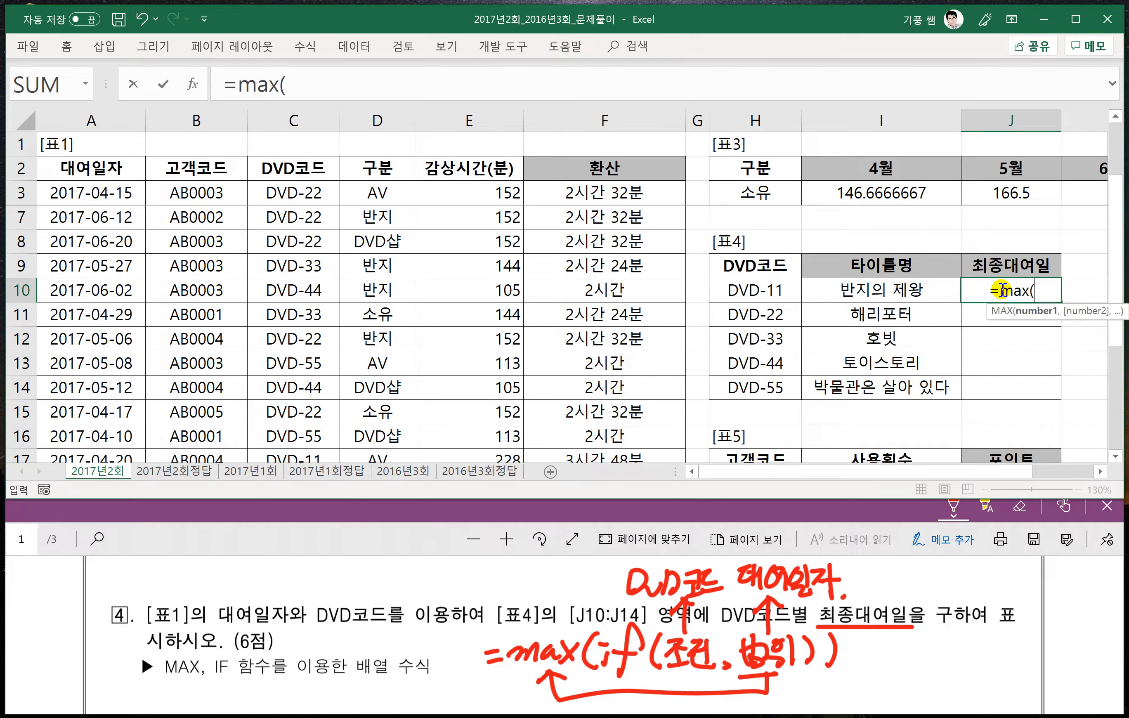
text(if()
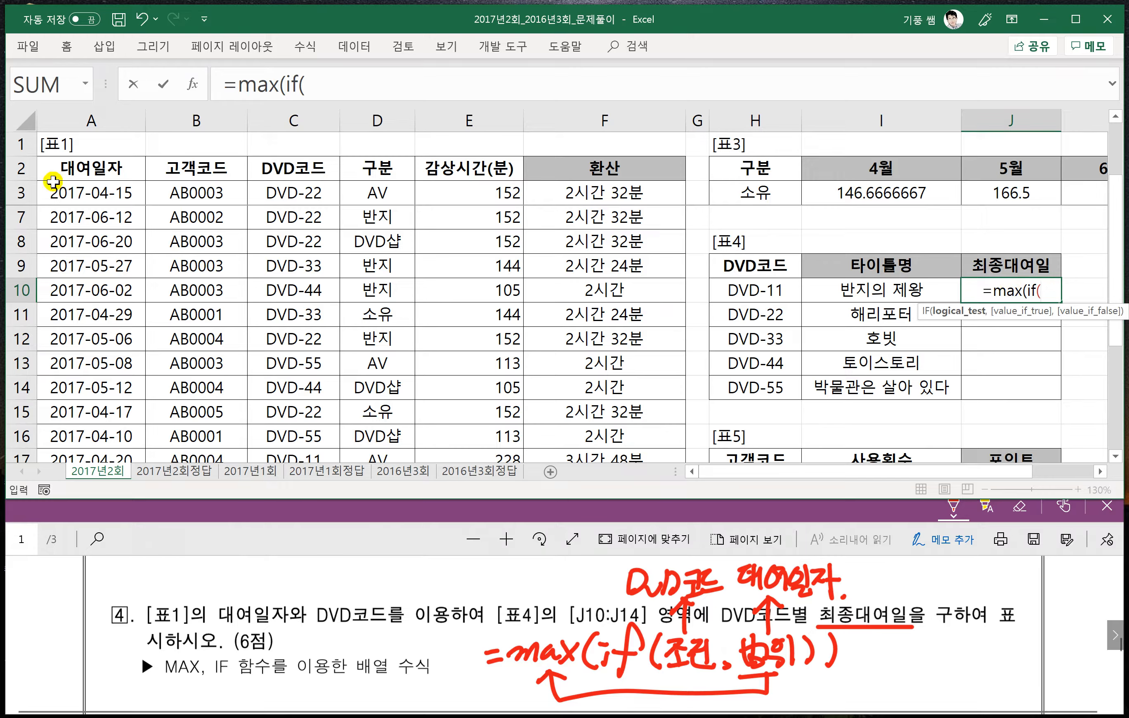
- Enter the IF condition comparing 표1's DVD코드 range $C$3:$C$17, as an absolute reference, with H10
click(288, 192)
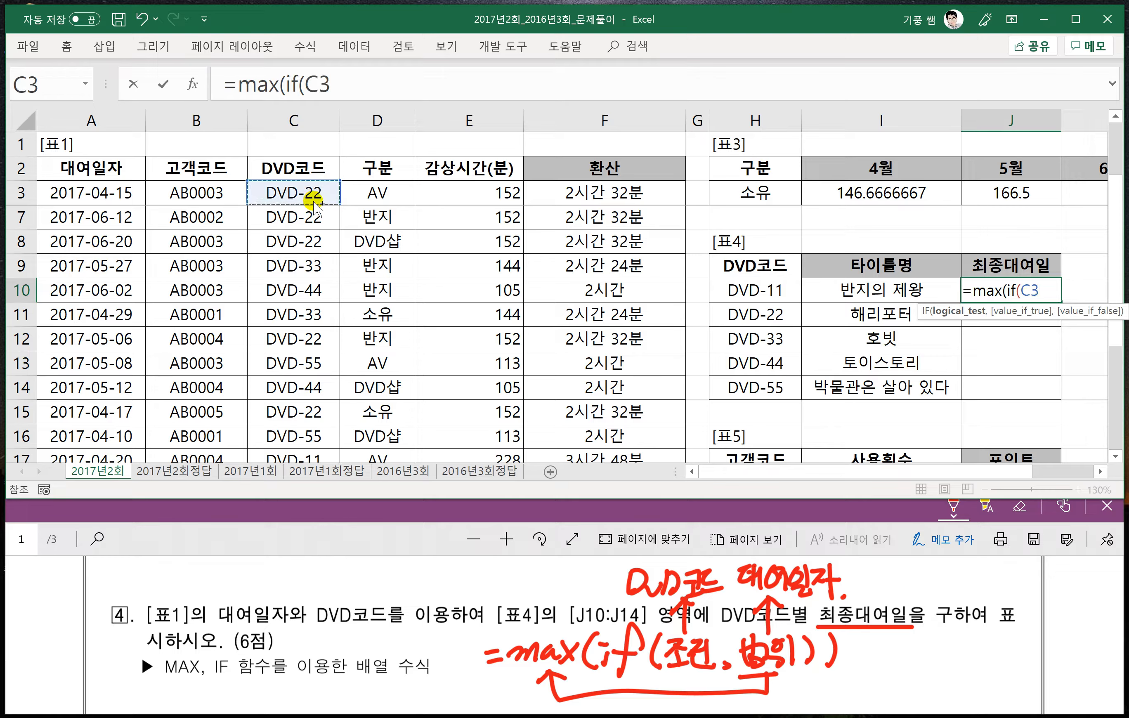
key(ctrl+shift+Down)
key(F4)
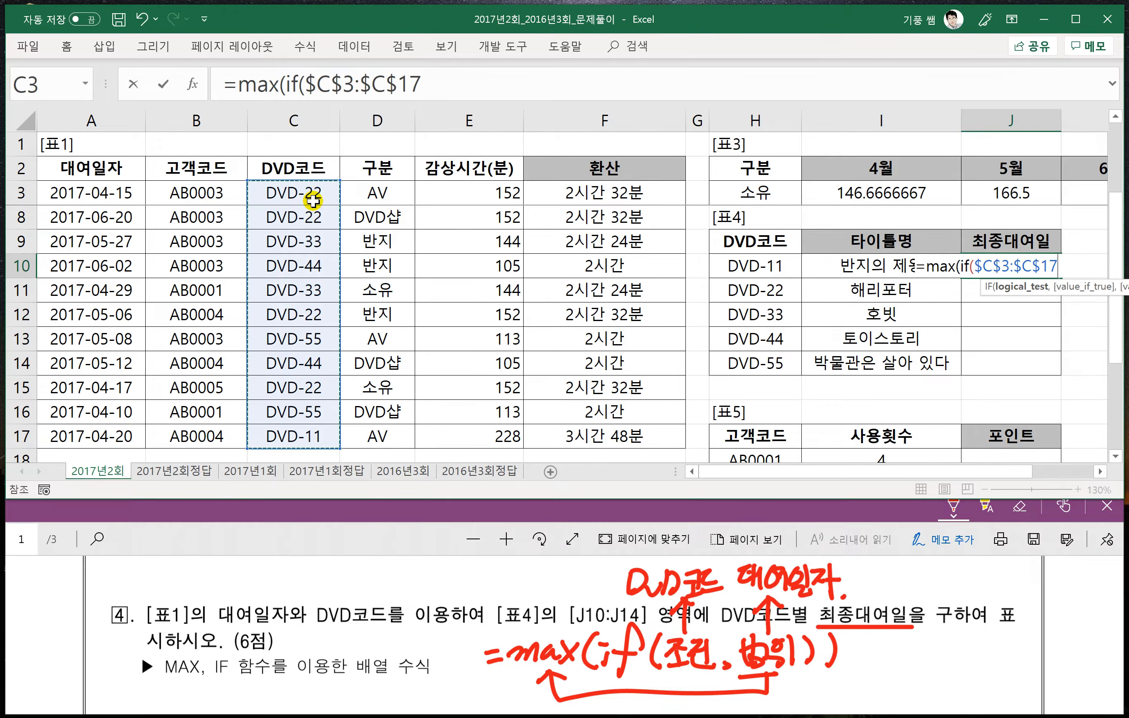
text(=)
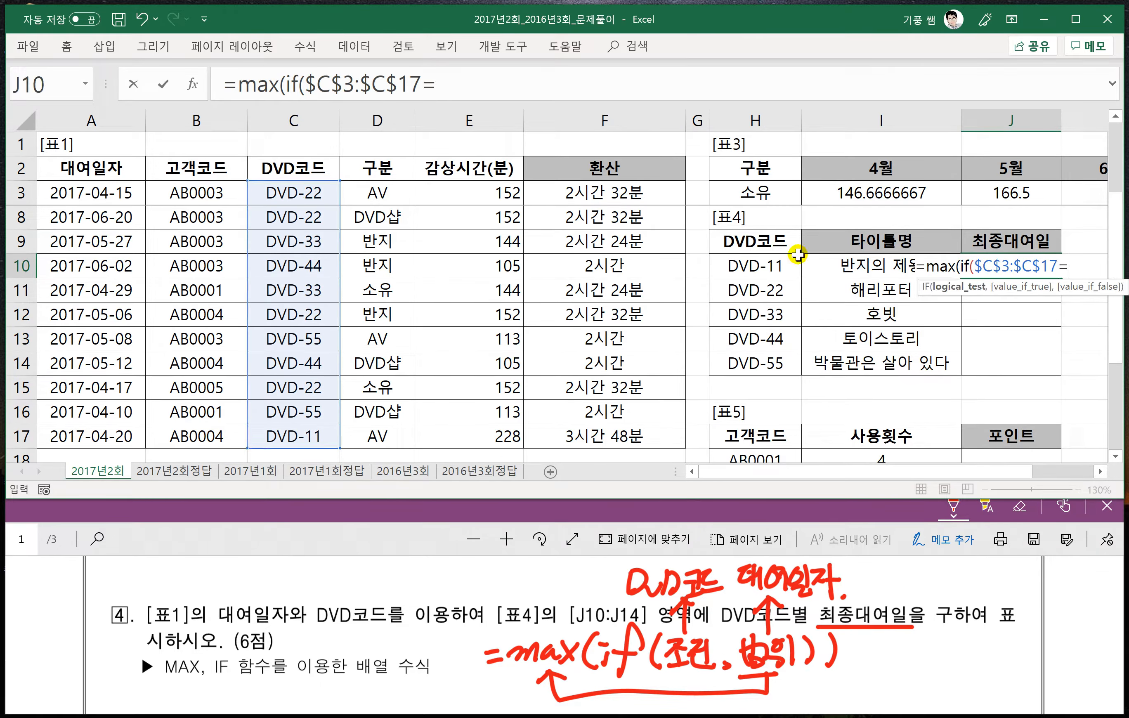
click(759, 263)
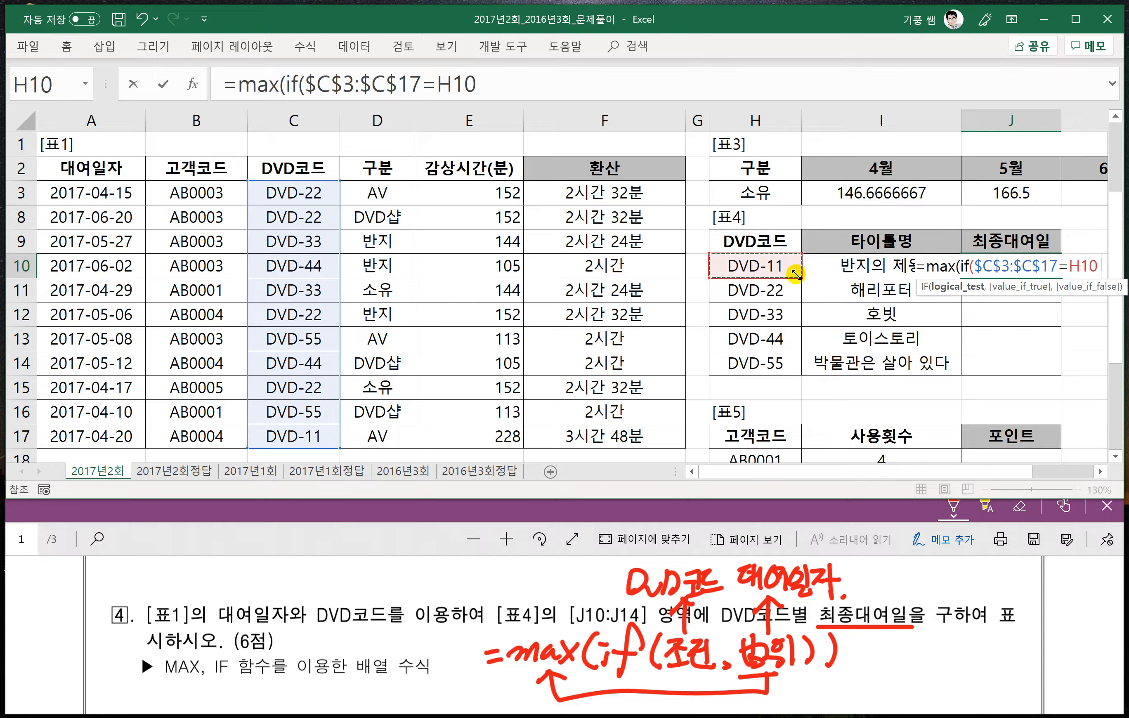
text(,)
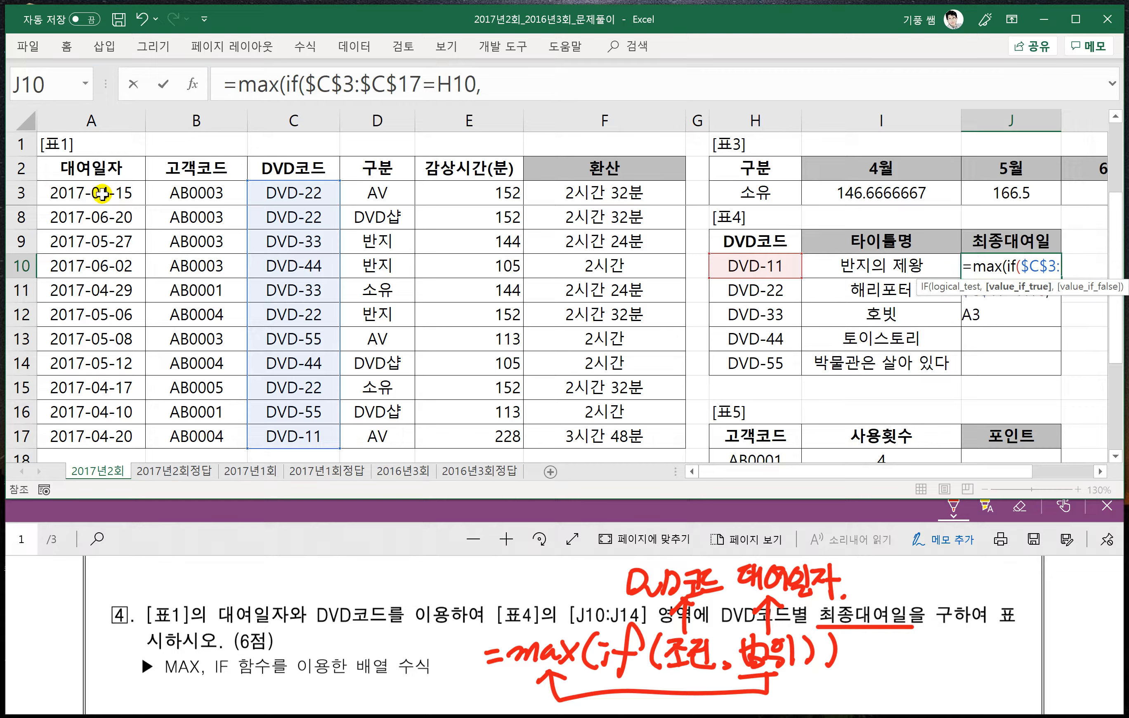
- Add 표1's 대여일자 range $A$3:$A$17, as an absolute reference, as the IF function's true value
click(105, 194)
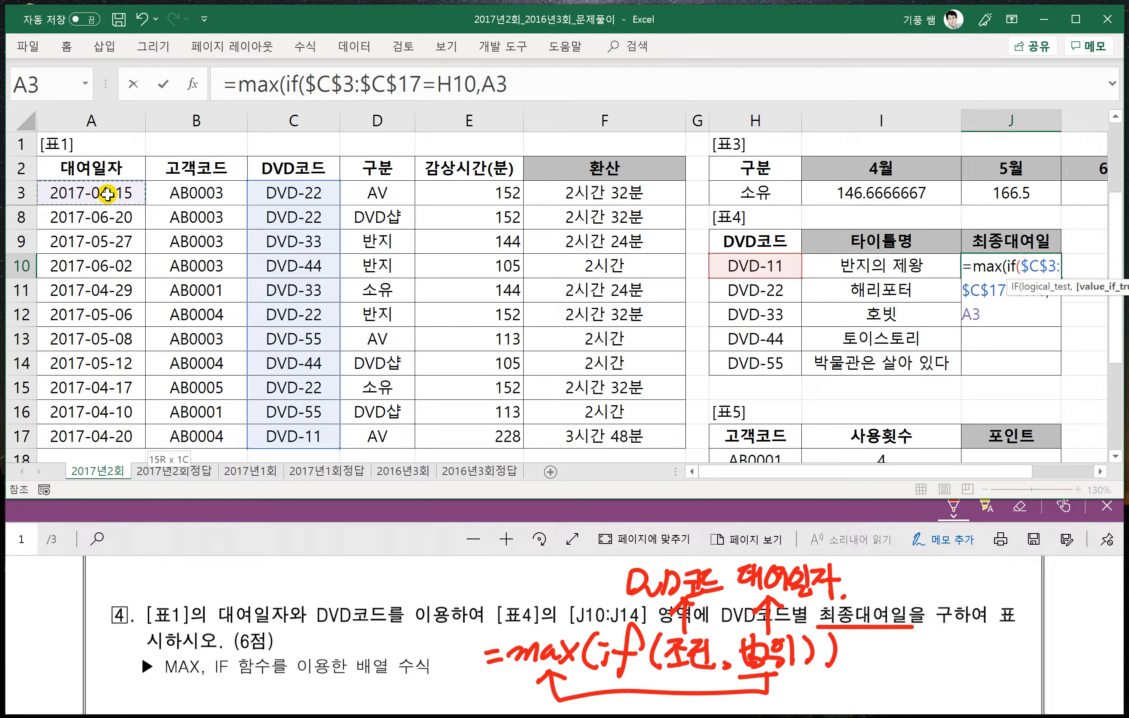
key(ctrl+shift+Down)
key(F4)
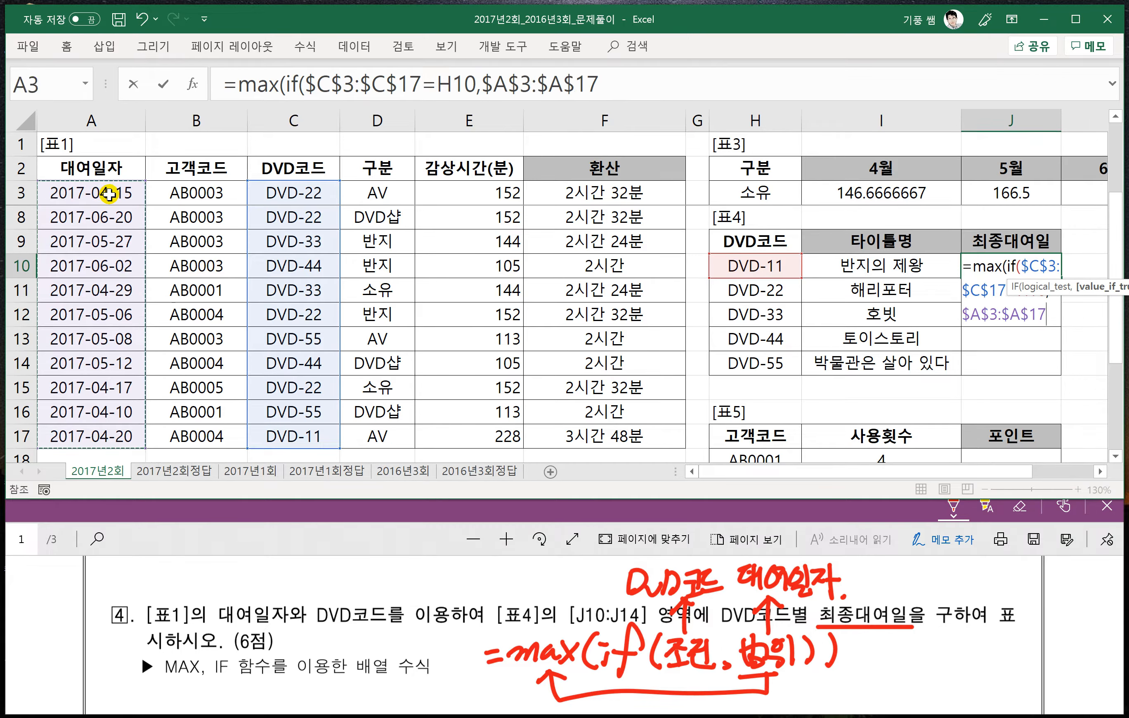
scroll(714, 310, up, 1)
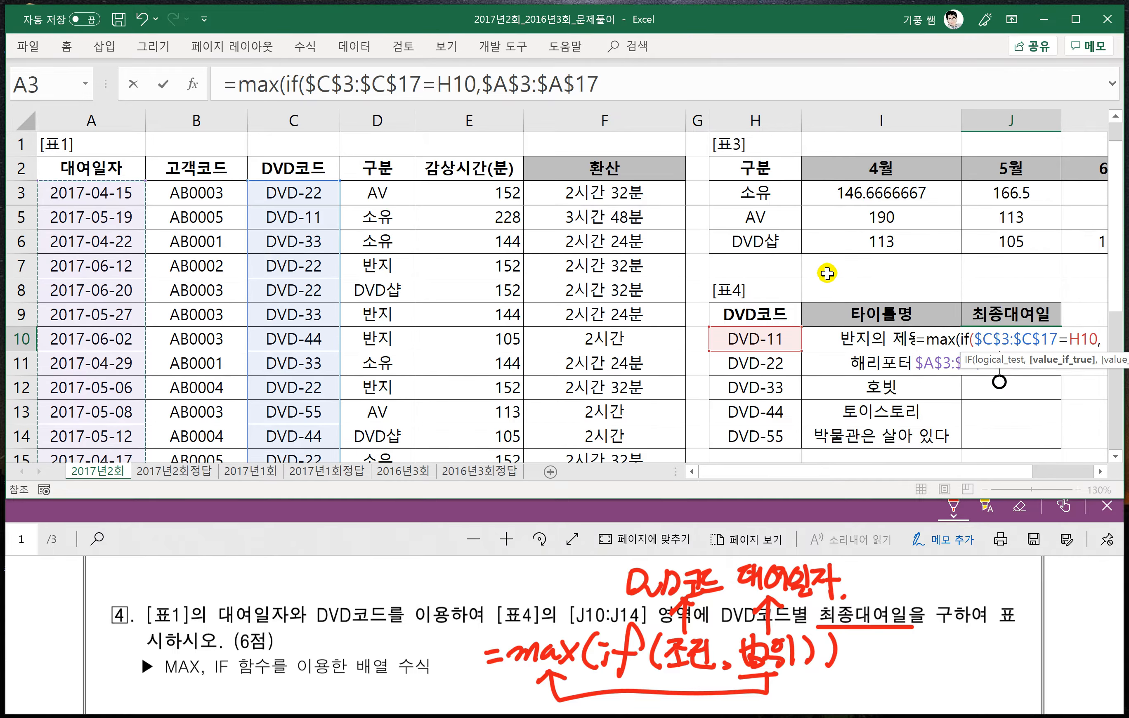
- Close both functions, commit the MAX/IF formula as an array formula in J10, and fill it down to J14
click(625, 83)
text())
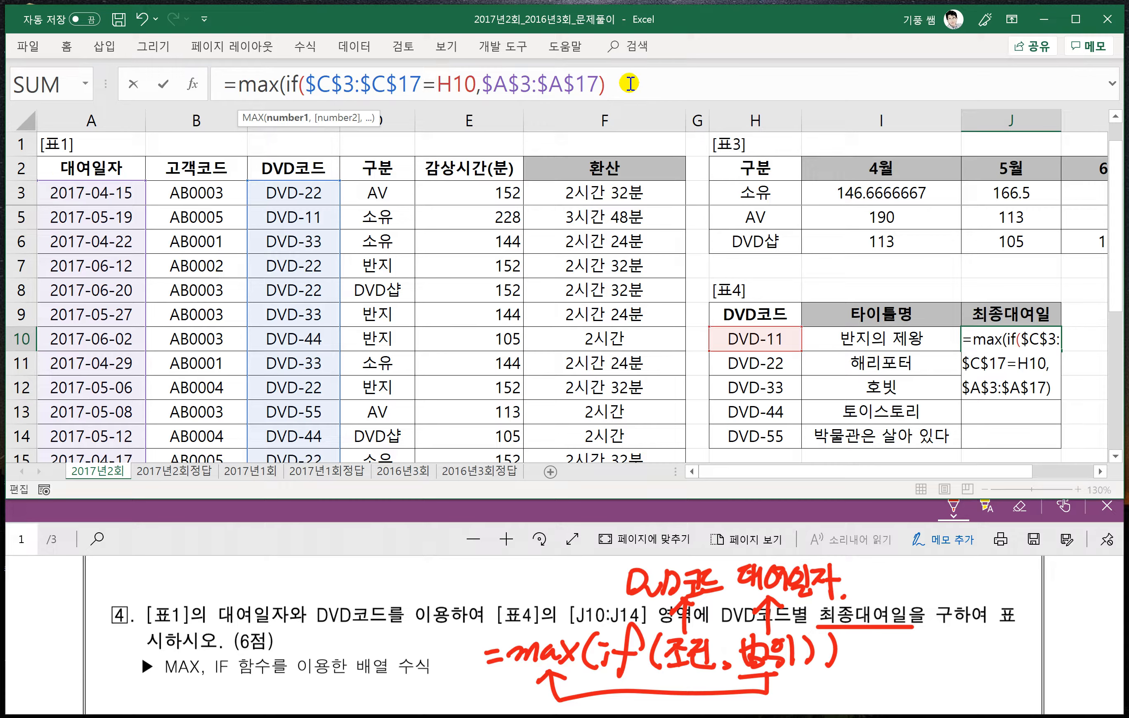
text())
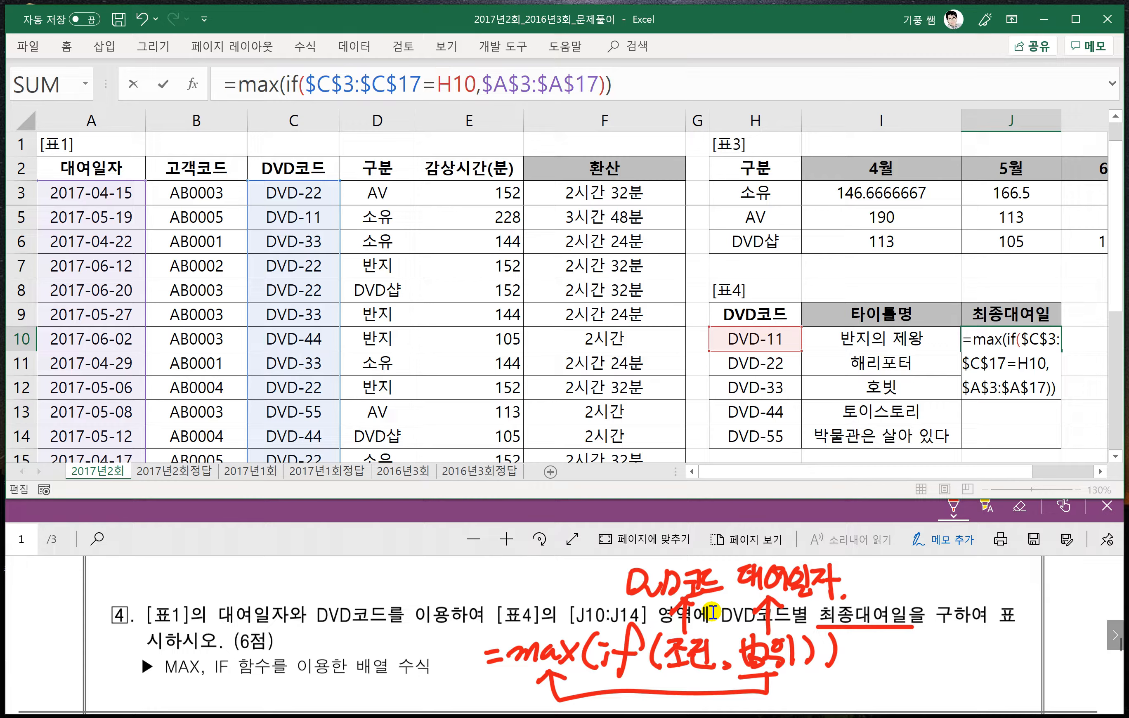
key(ctrl+shift+Return)
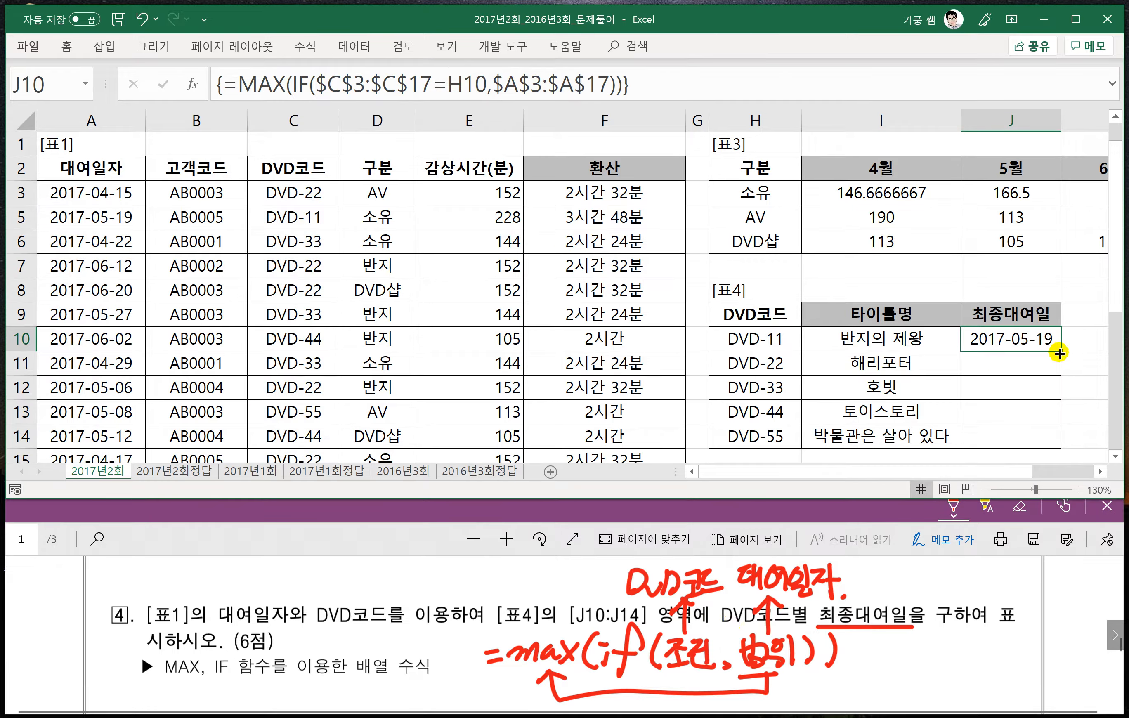
drag(1060, 350, 1062, 439)
- Examine problem 5's fn포인트 requirements alongside 표5's 포인트 cells J18:J22
scroll(805, 405, down, 2)
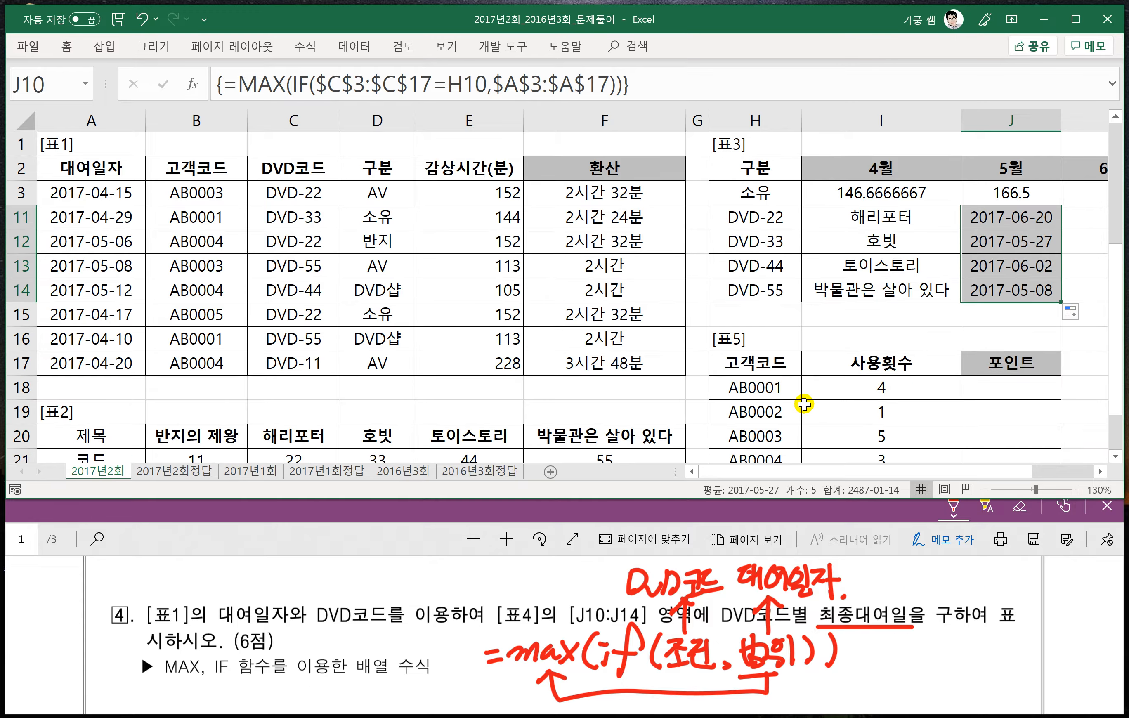
scroll(803, 405, down, 2)
scroll(807, 403, up, 1)
click(1021, 318)
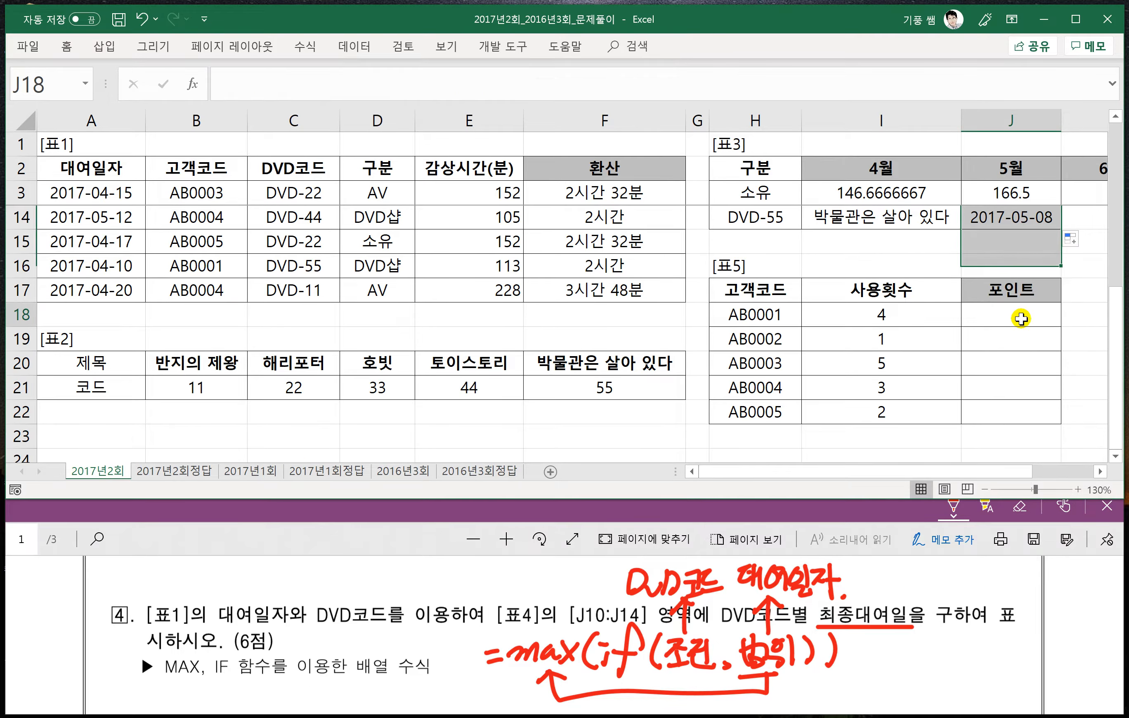
click(373, 544)
scroll(429, 627, down, 3)
scroll(441, 625, down, 2)
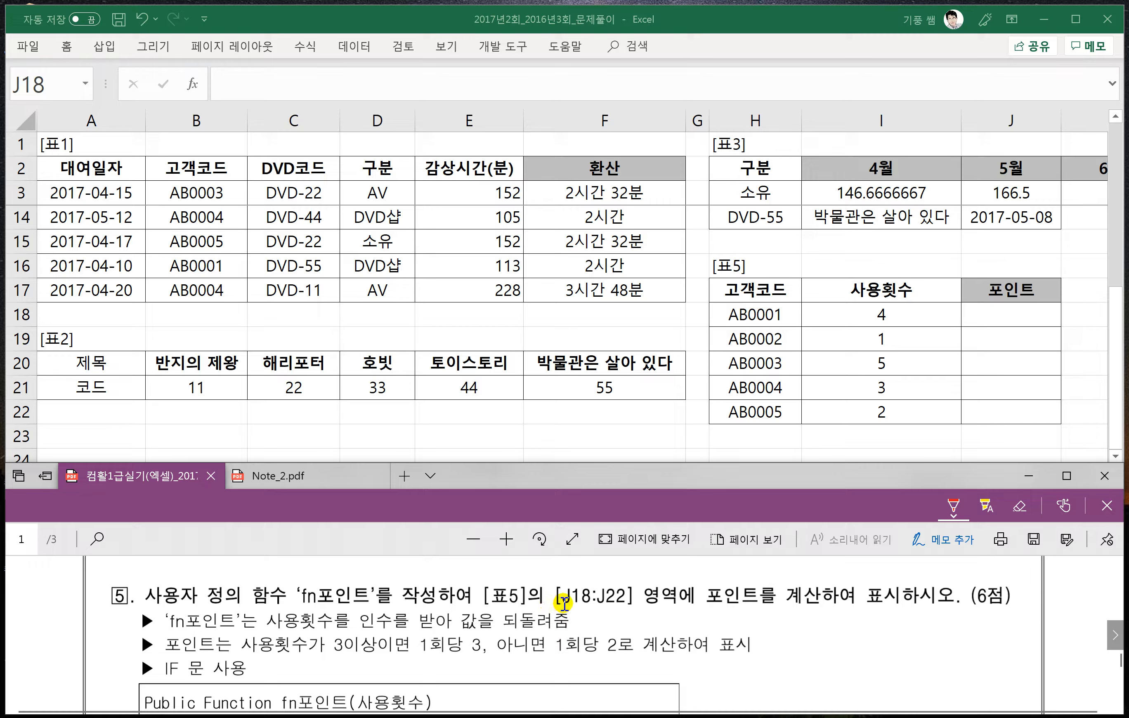
click(996, 314)
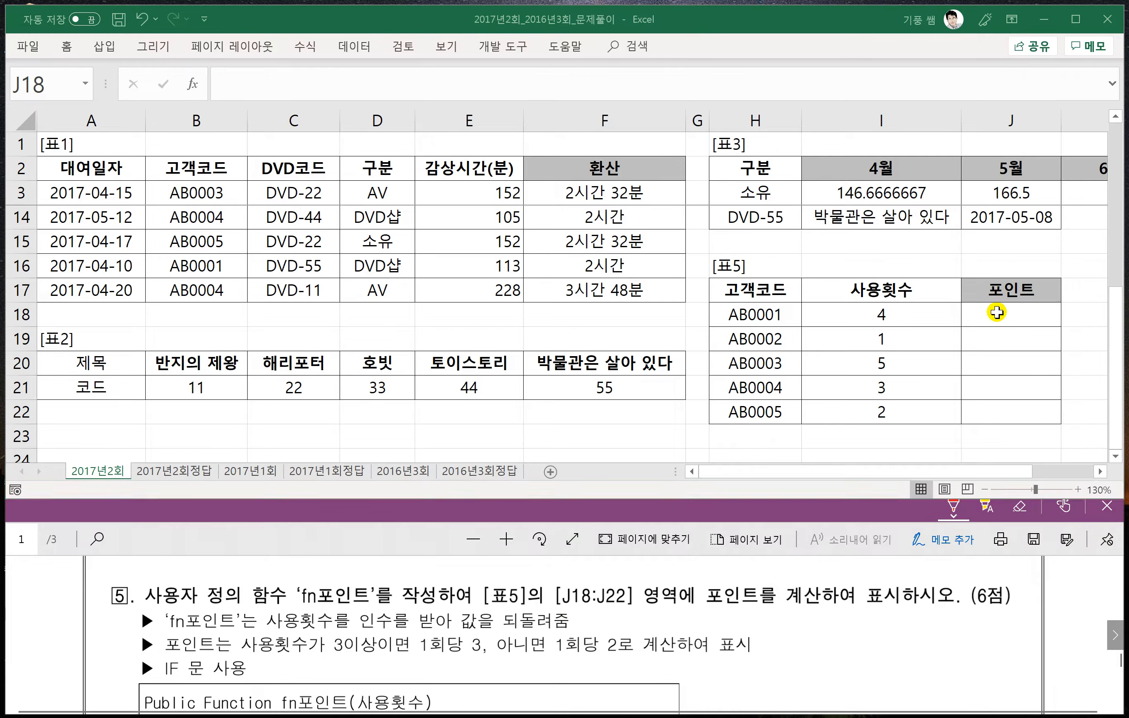
drag(996, 314, 1005, 412)
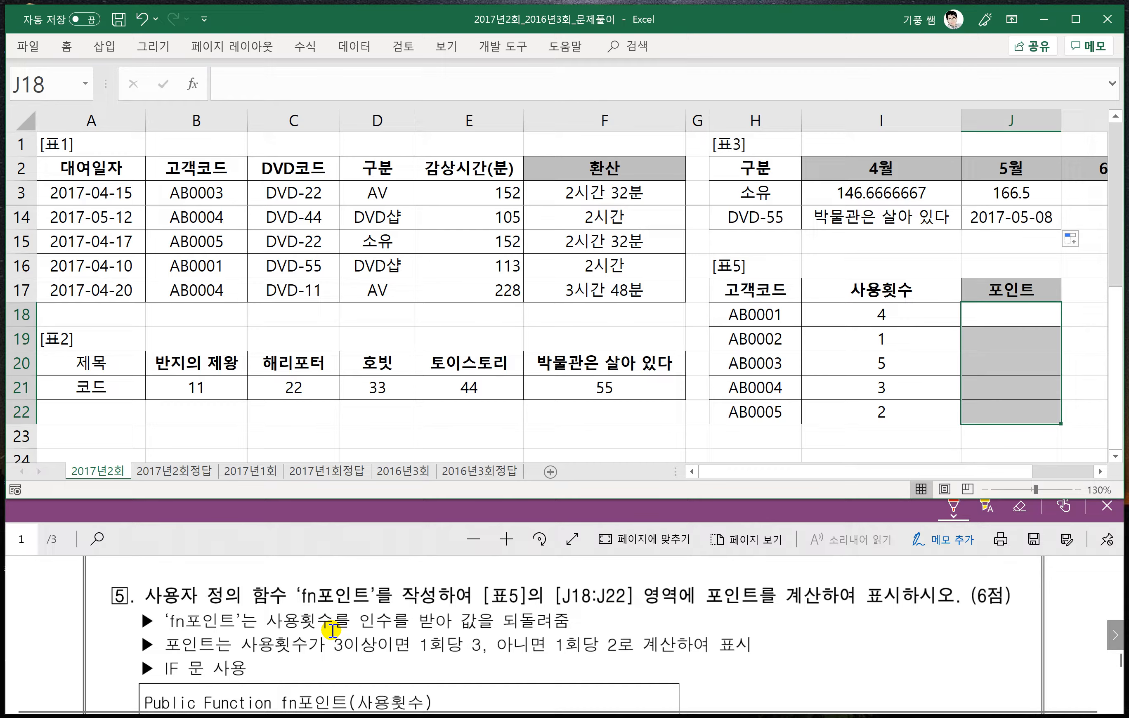
click(1000, 307)
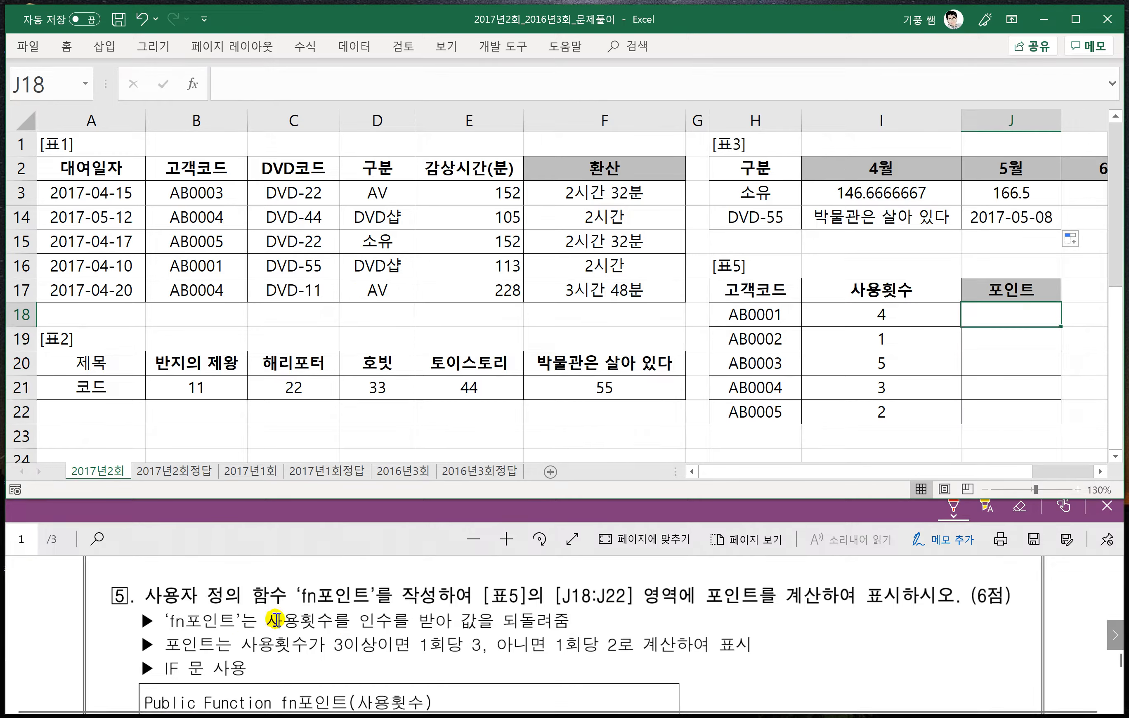
click(492, 310)
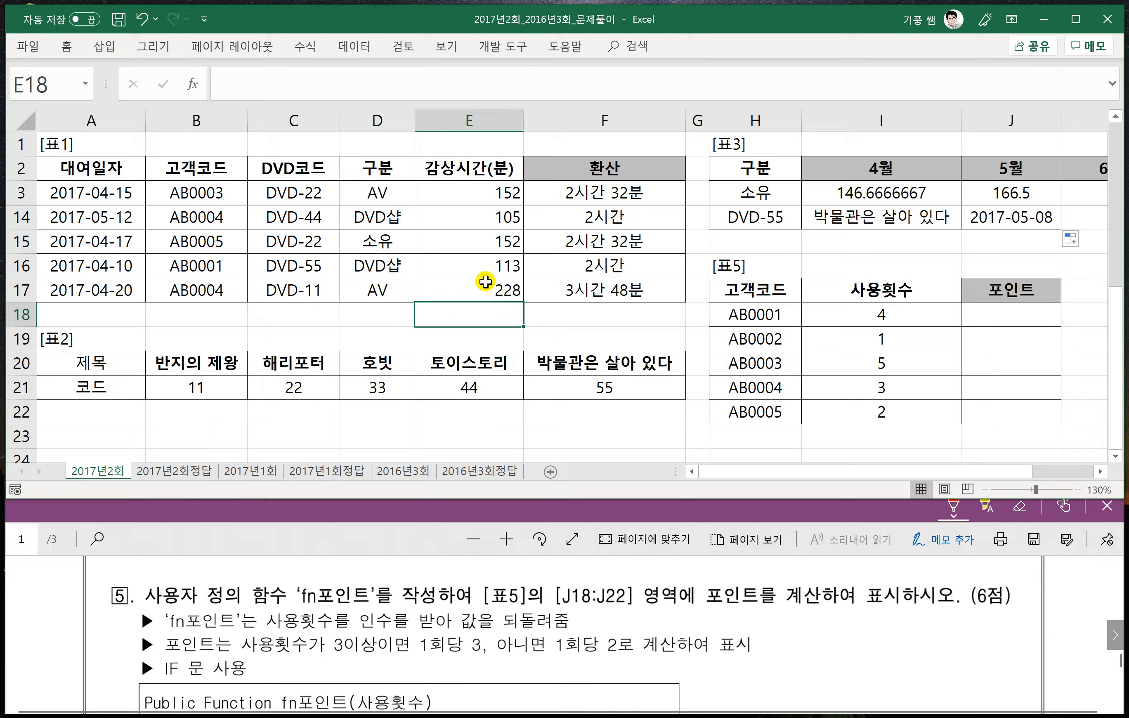
- Open the Visual Basic editor, insert a new module, and reposition its code window
click(509, 46)
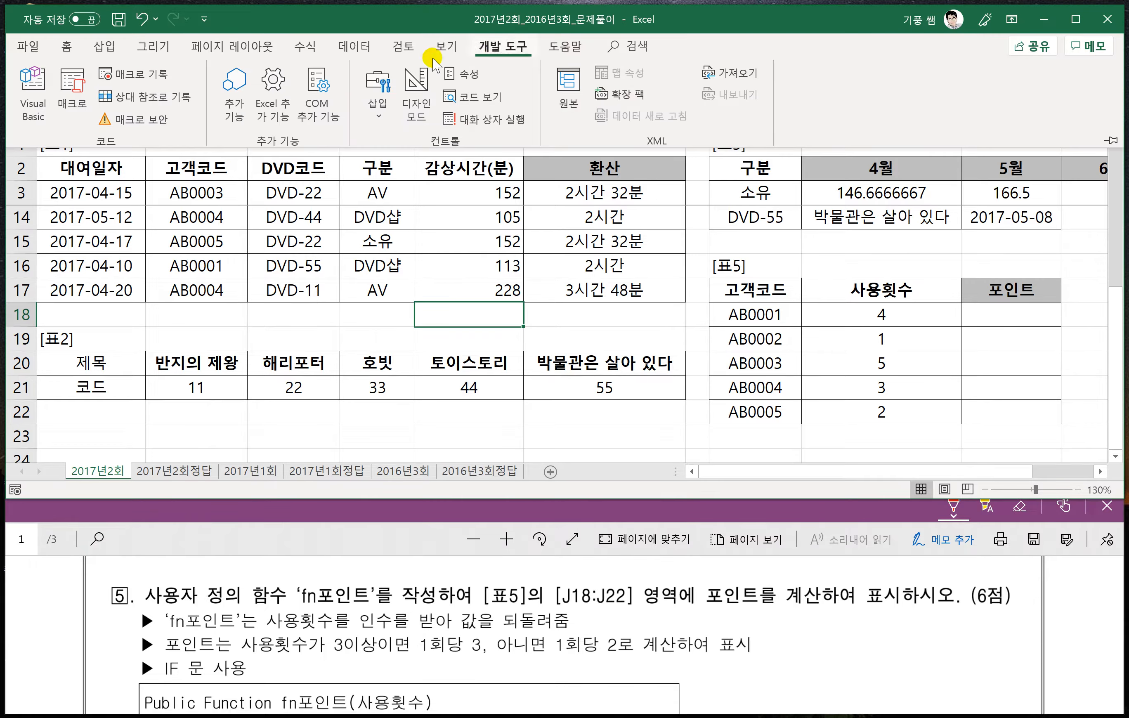
click(40, 99)
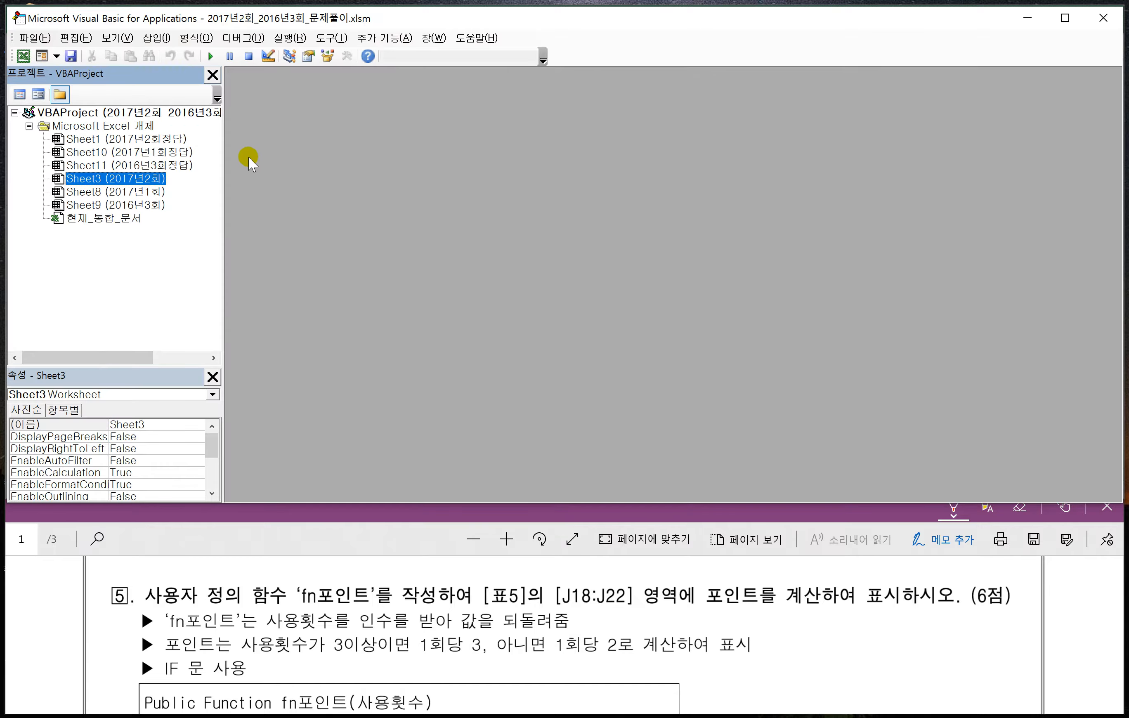
click(156, 38)
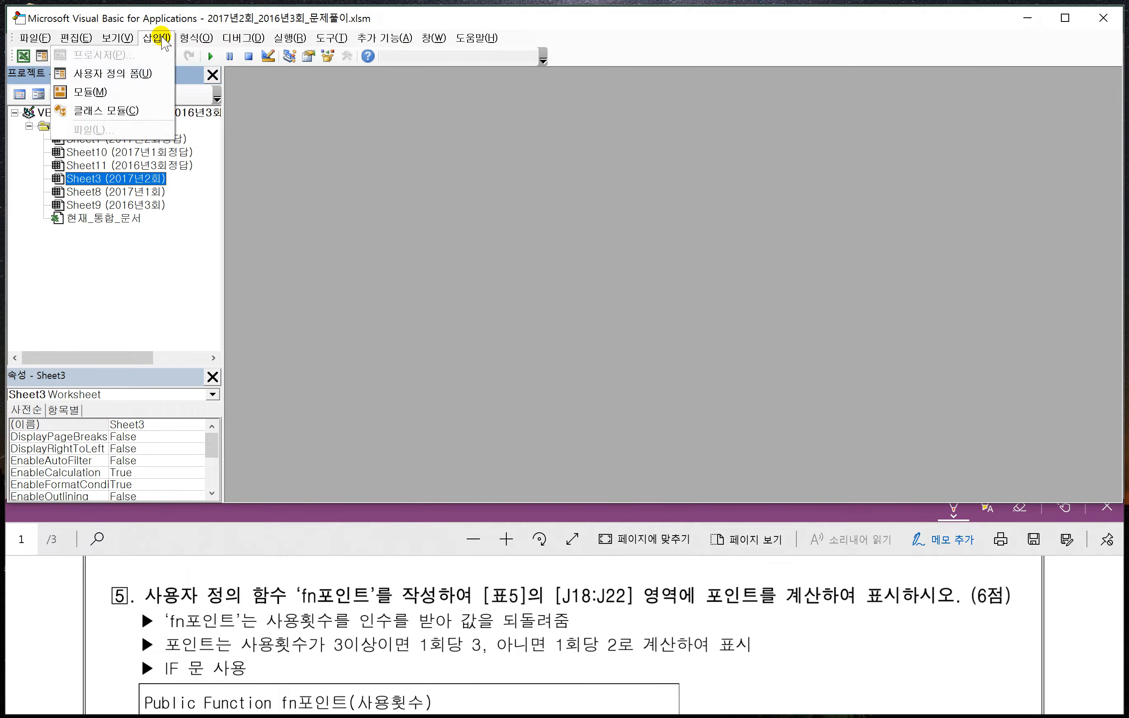
click(98, 90)
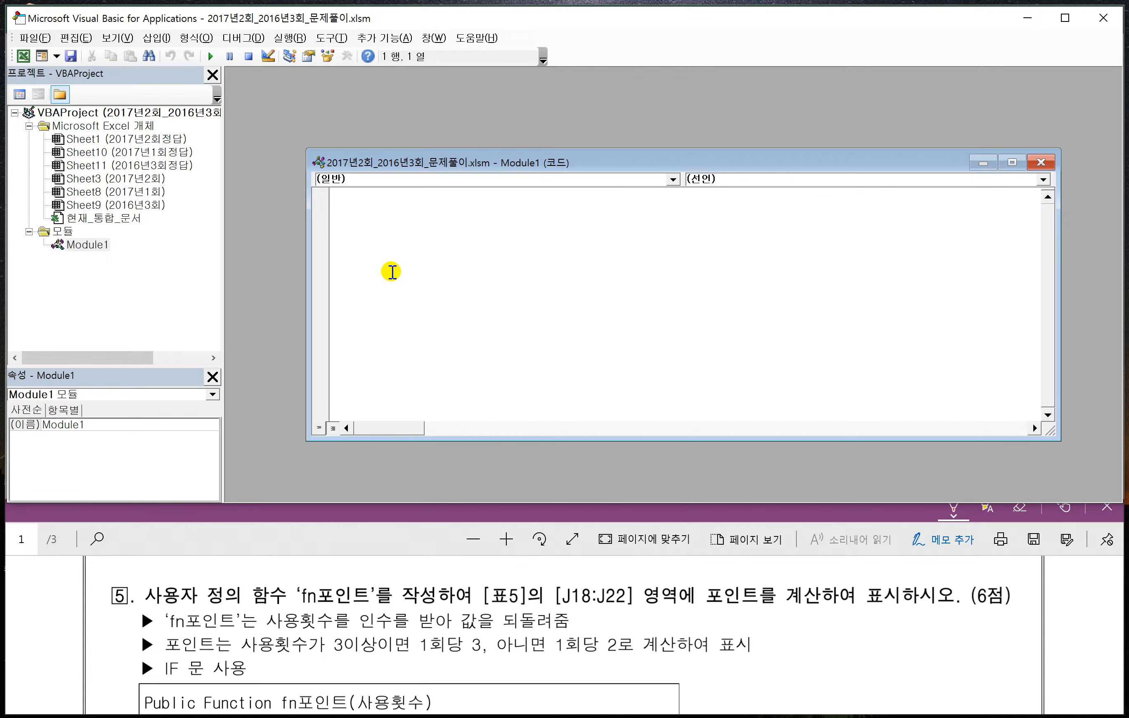
drag(423, 163, 356, 135)
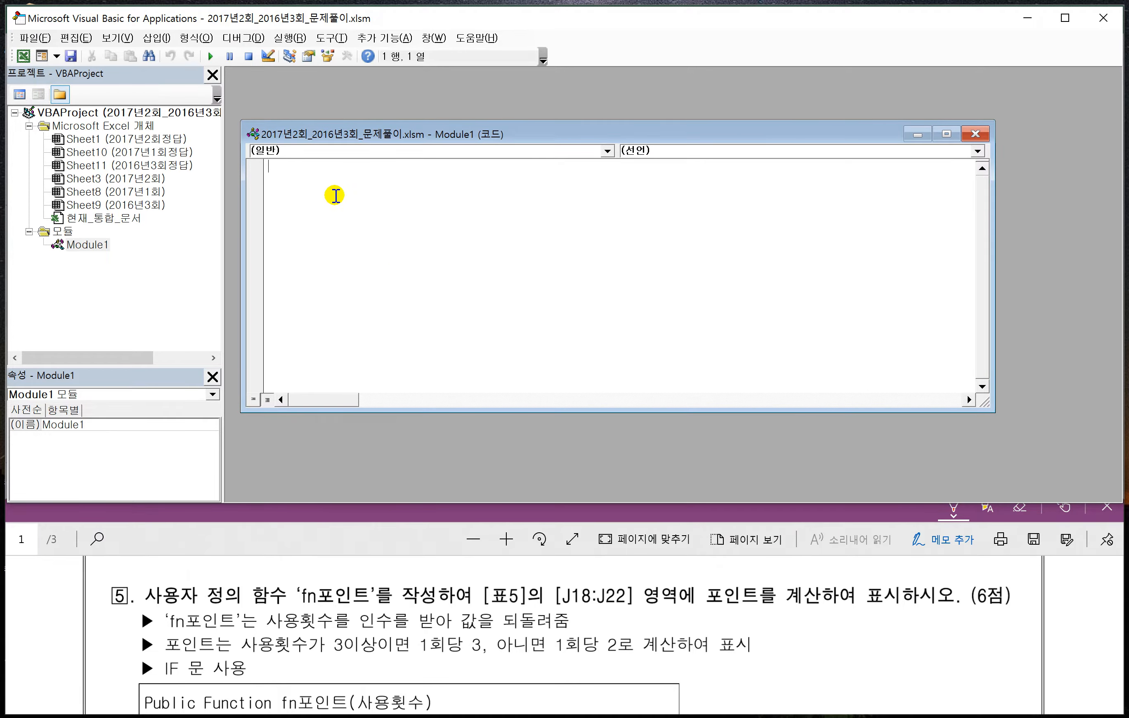
click(332, 38)
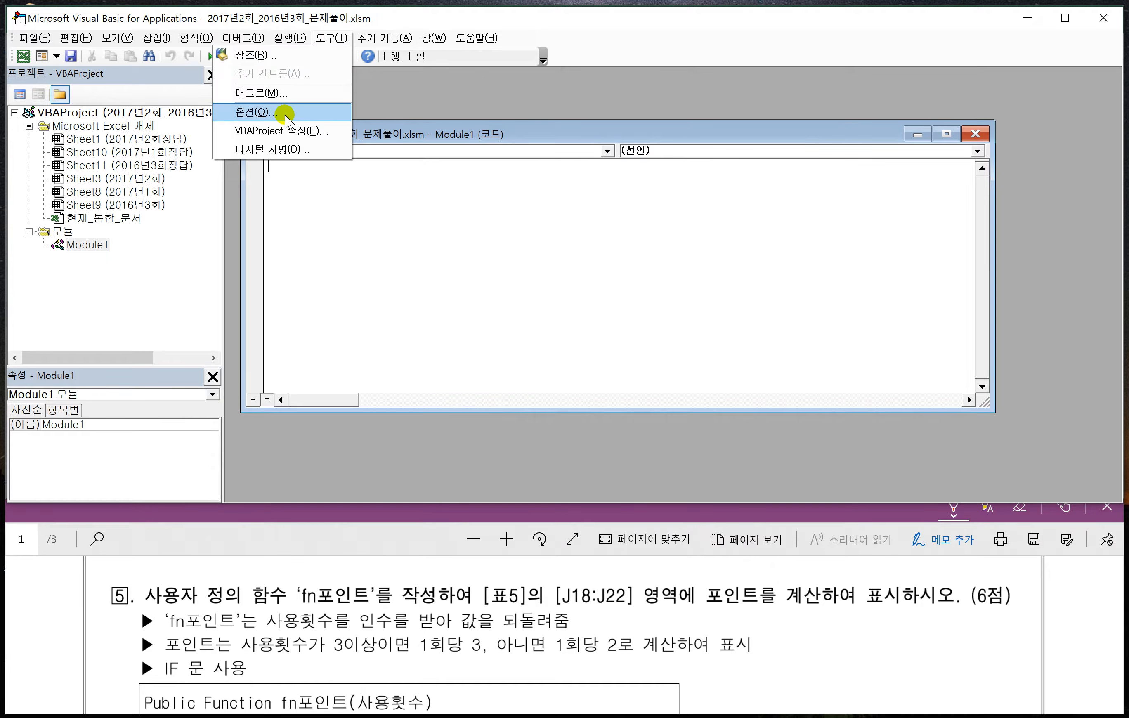
click(383, 234)
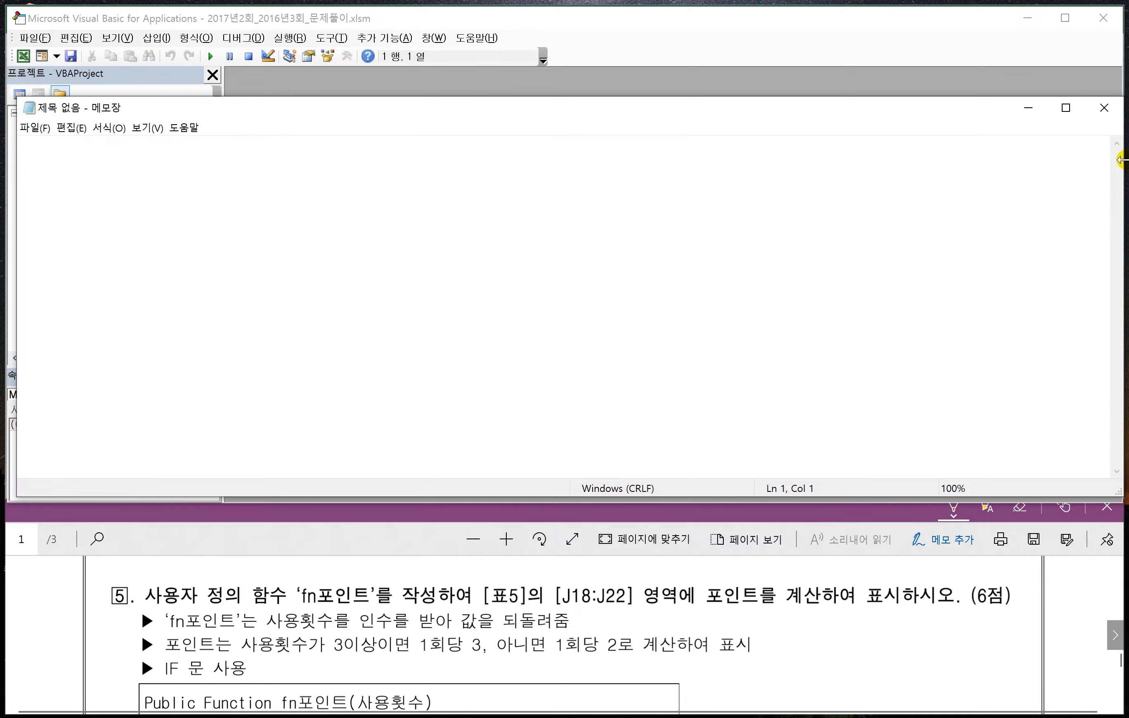
- Switch to the blank Notepad document, narrow its window, and place it just above problem 5's function template
drag(1121, 159, 1078, 161)
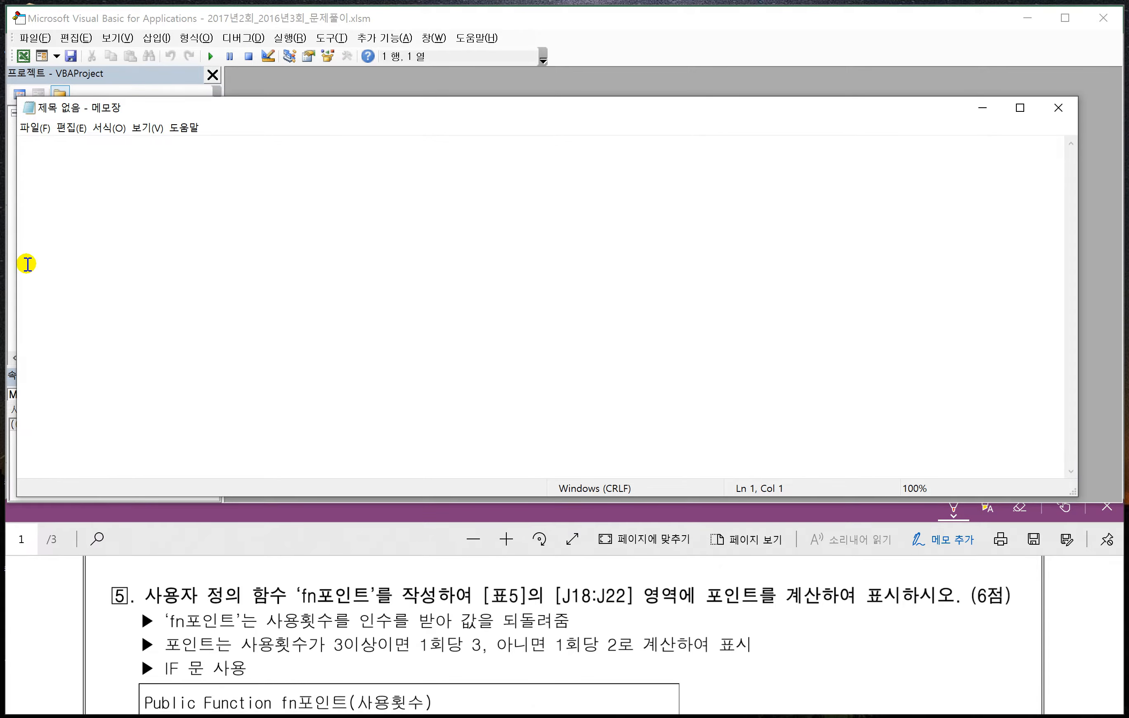
drag(14, 262, 35, 260)
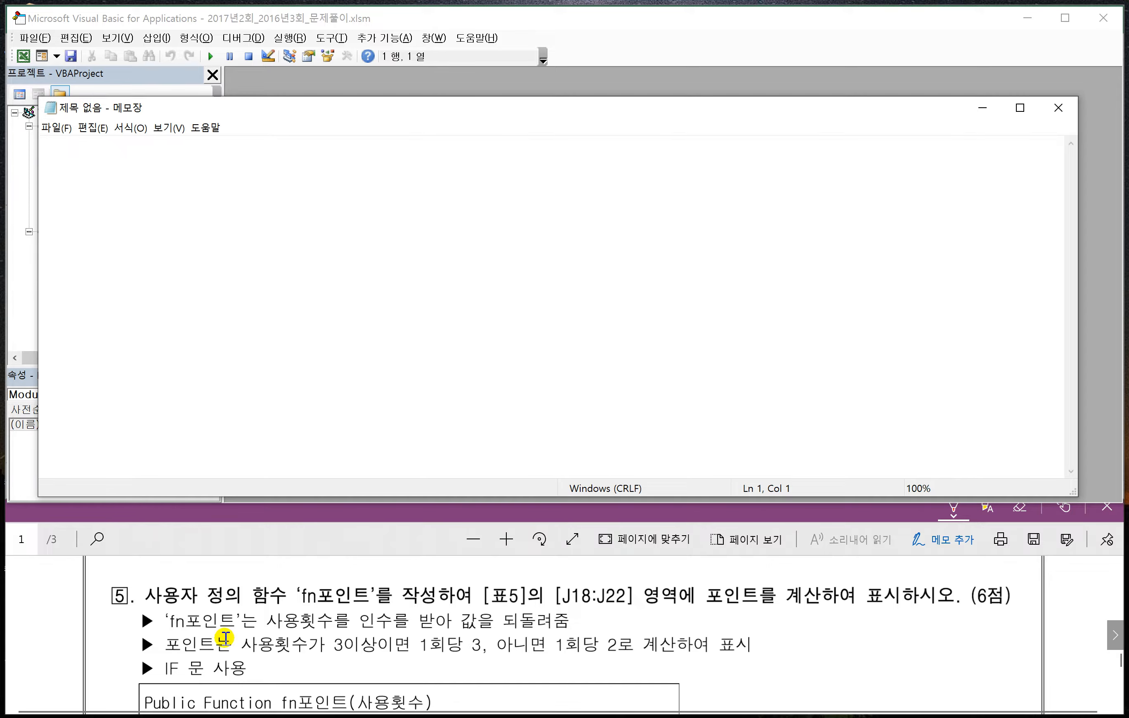
drag(266, 113, 305, 166)
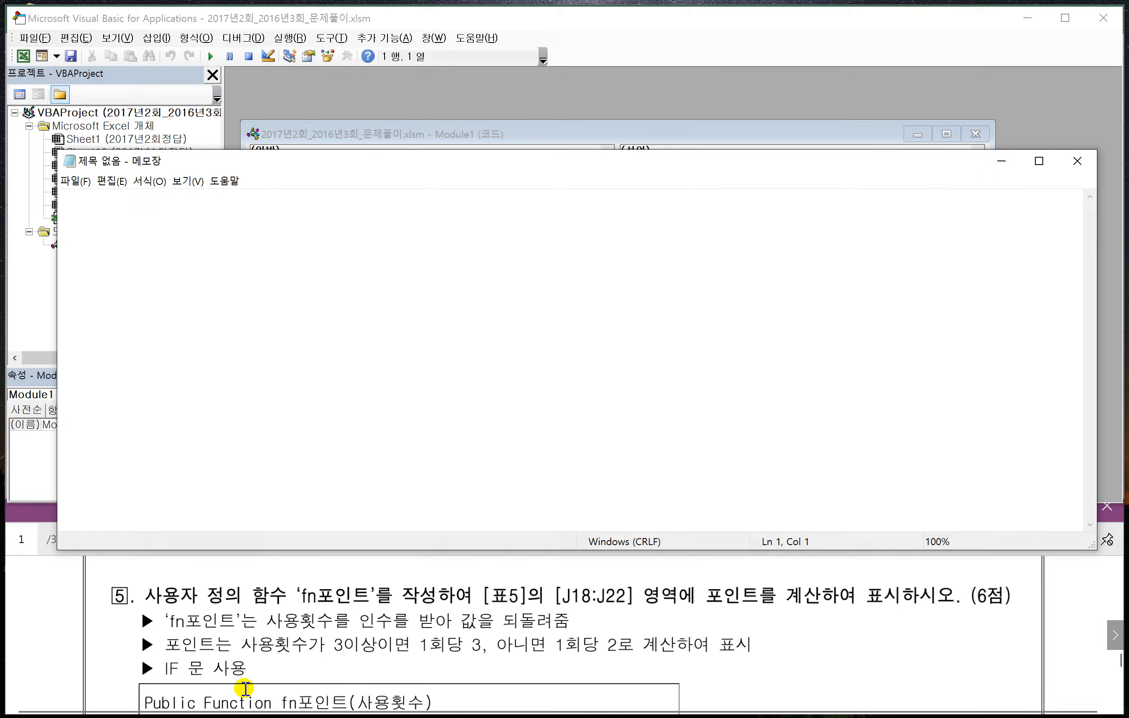
scroll(314, 659, down, 2)
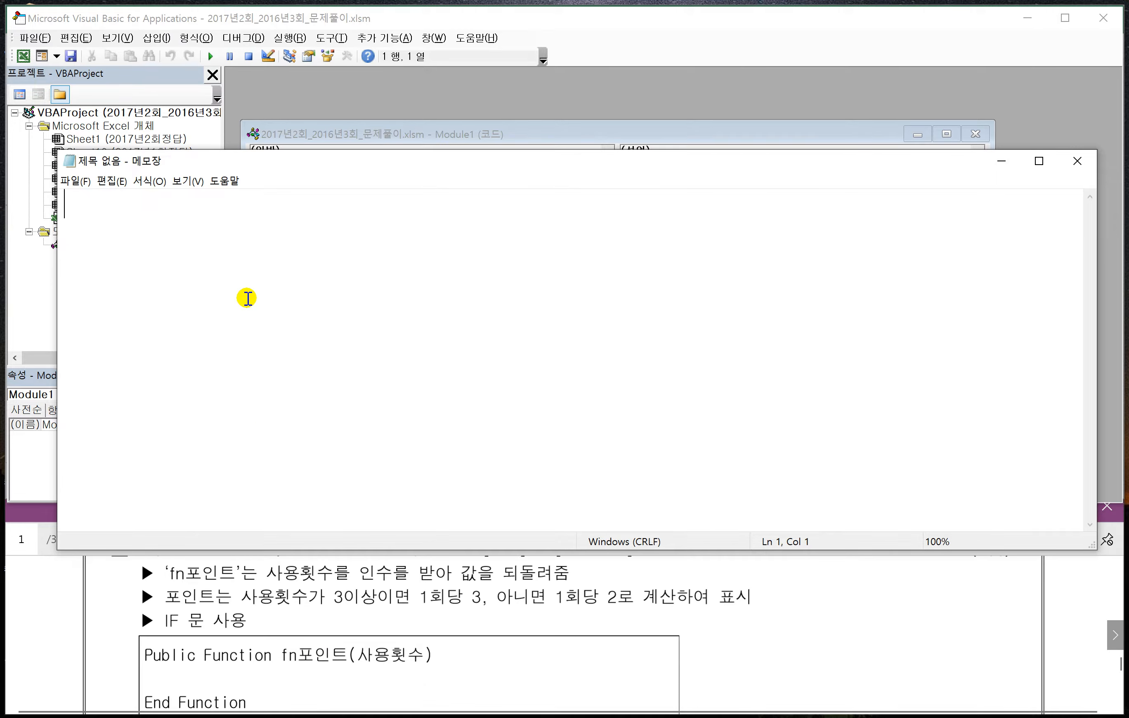
- Write the function's opening line Public Function fn포인트(사용횟수) and its closing line End Function
text(Publi)
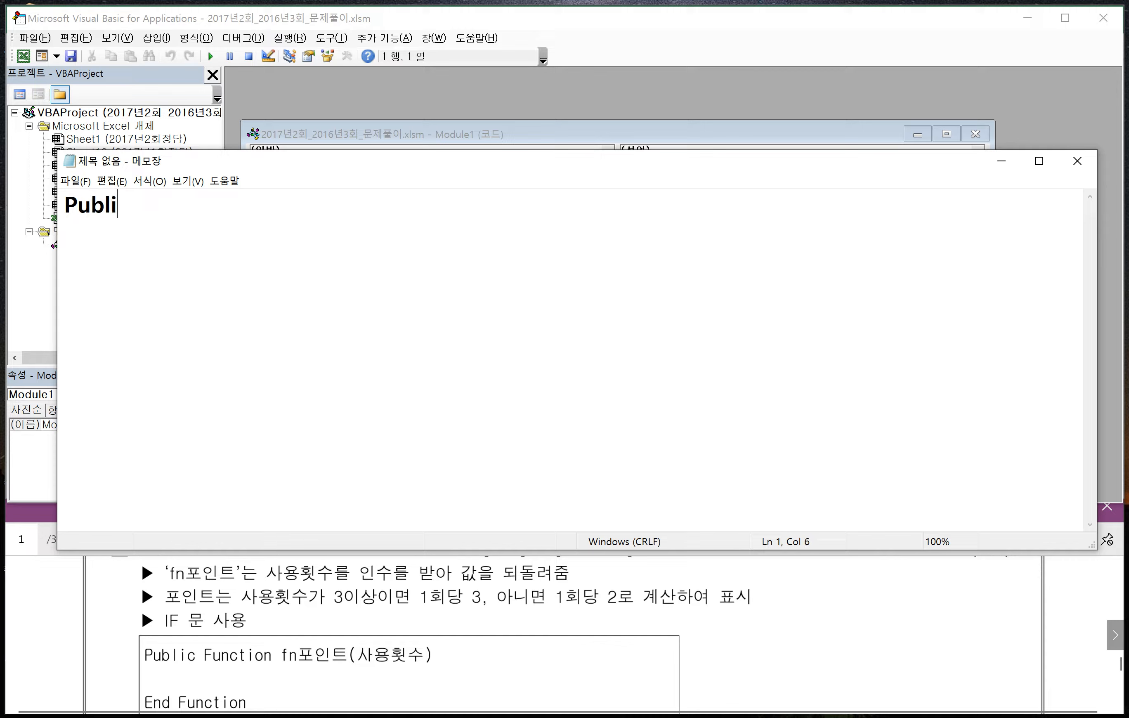
text(c Function)
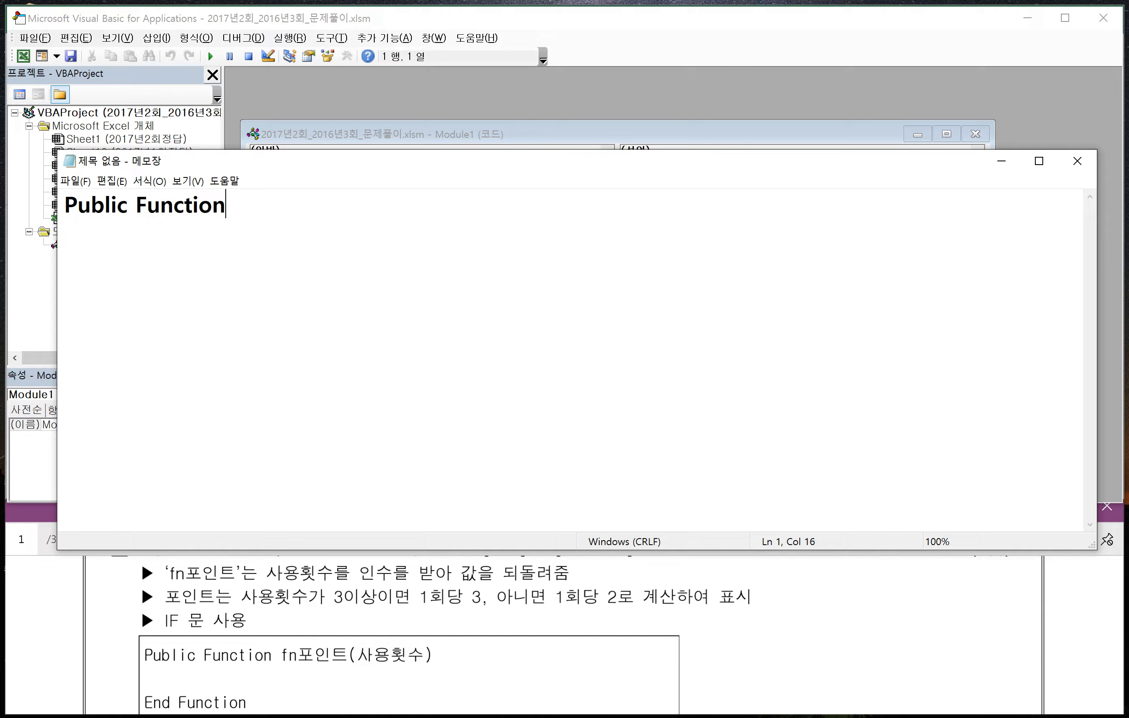
text( fn포인트)
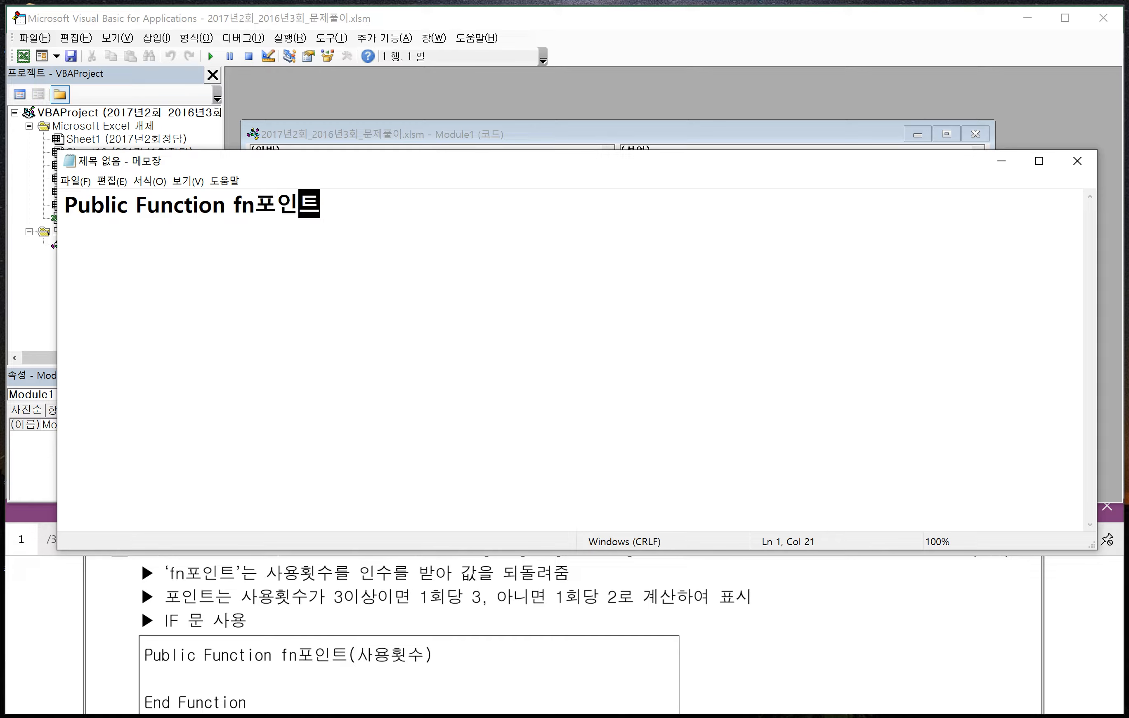
text((ㅅ사용횟수))
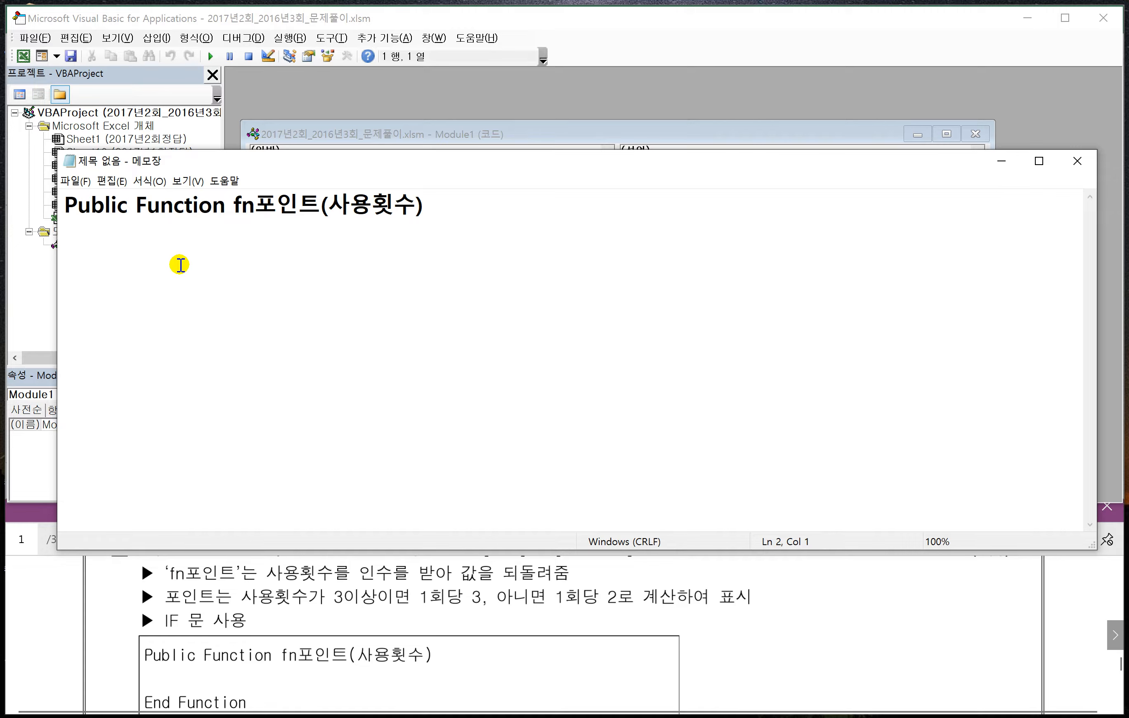
text(ㄷ)
key(BackSpace)
text(End Function)
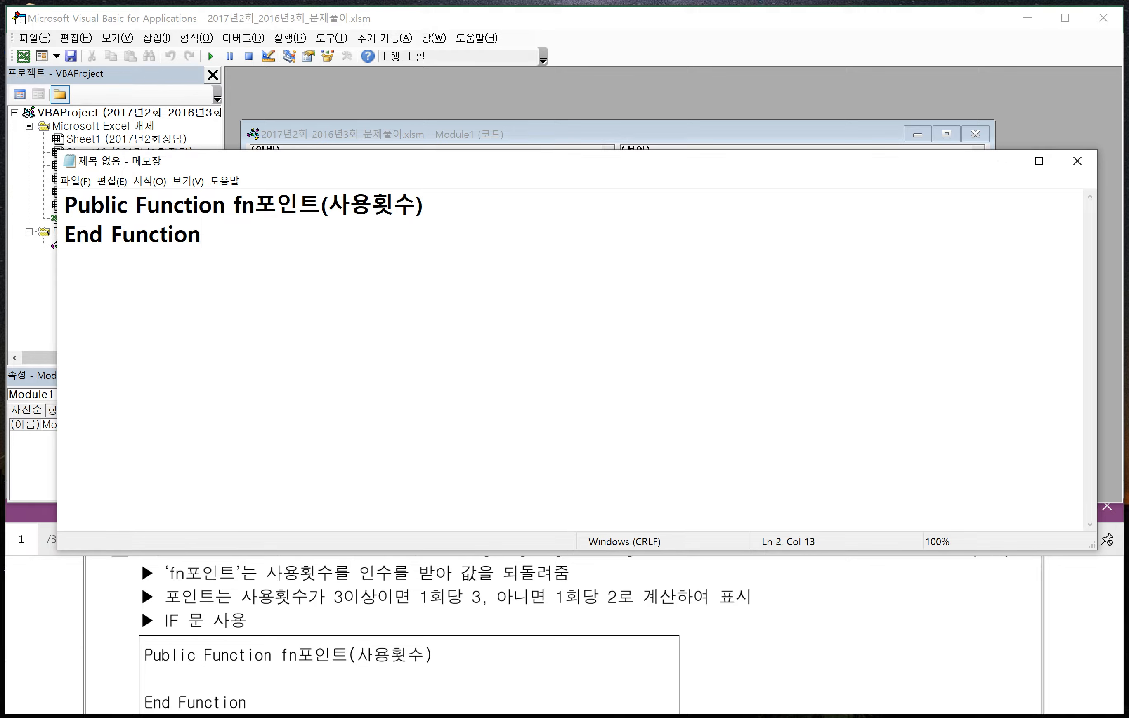
- Insert the condition line If 사용횟수 >= 3 Then between the function's opening and closing lines
click(436, 214)
key(Return)
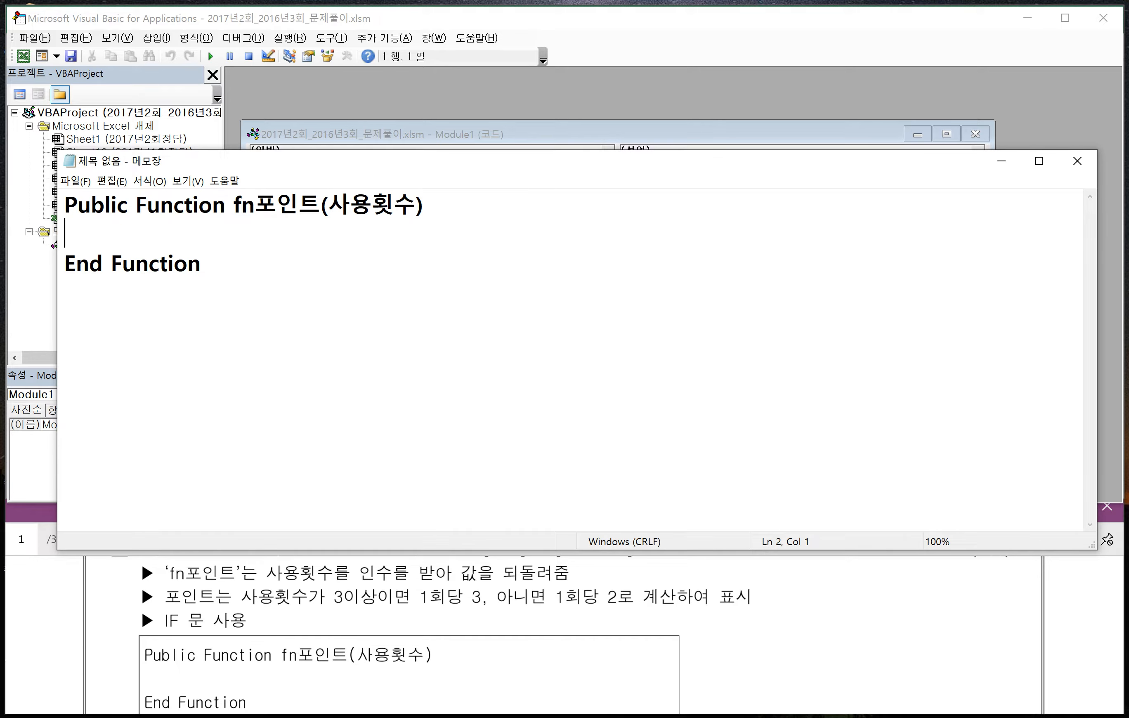
text(ㅑ)
text(If )
text(사용횟수 >= 3)
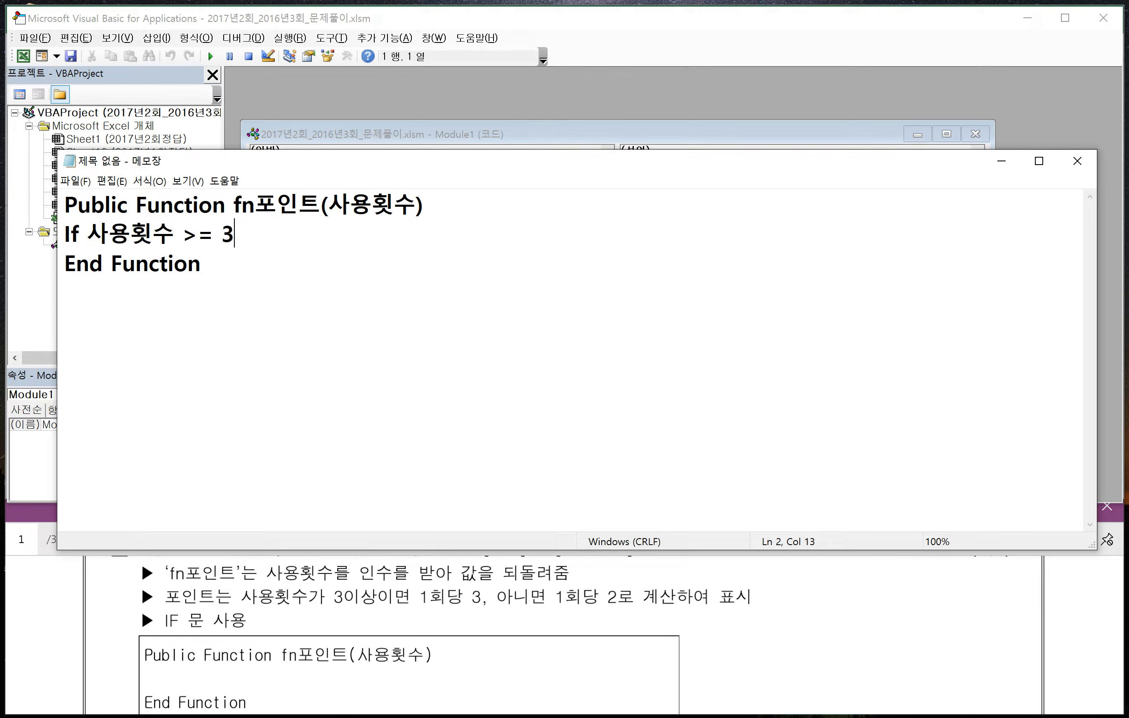
text( Then)
key(Return)
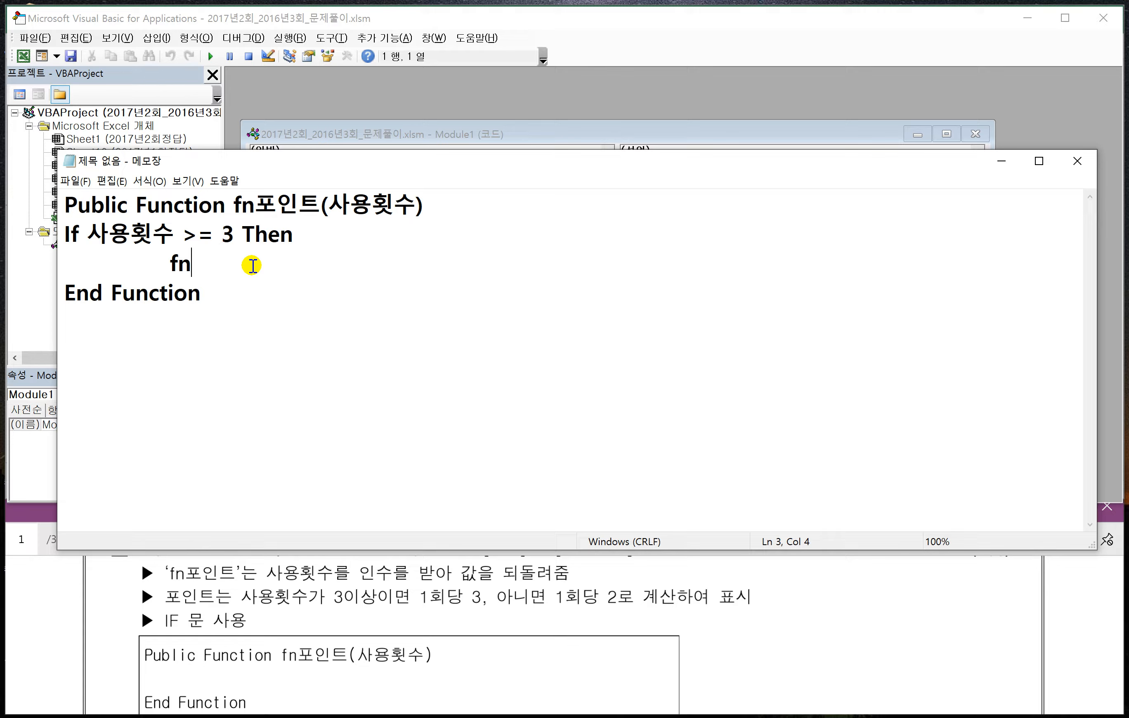
- Complete the result line under the If condition as fn포인트 = 사용횟수 * 3
text(포인트)
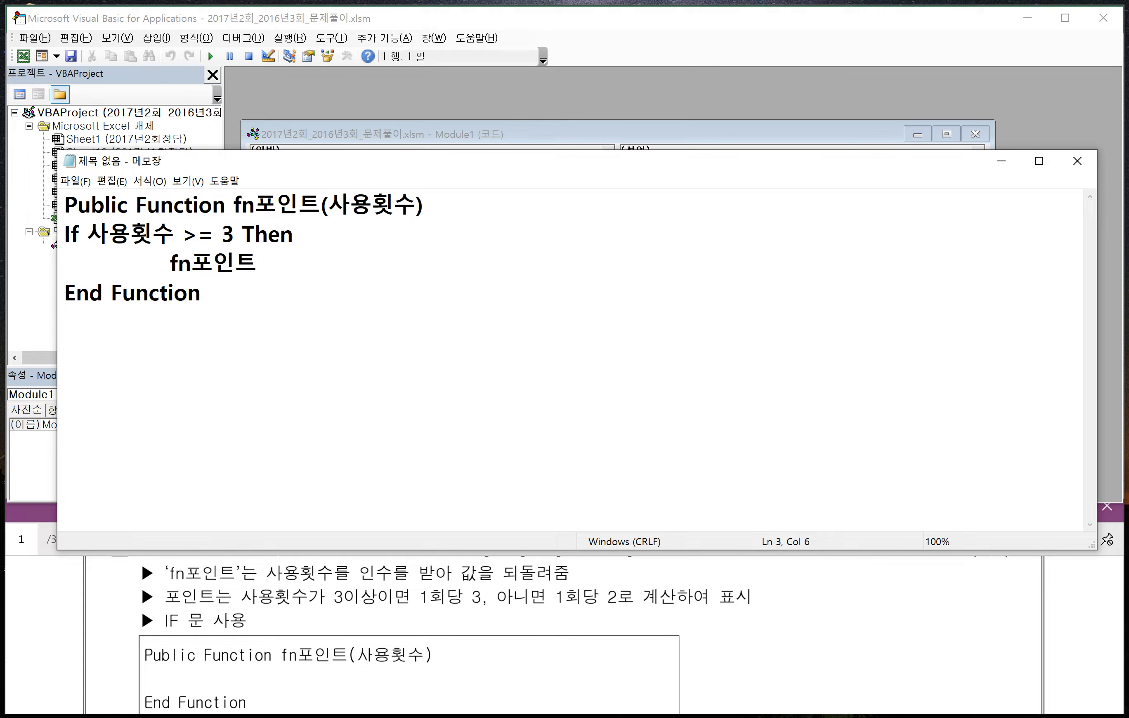
text( = 사용횟수 )
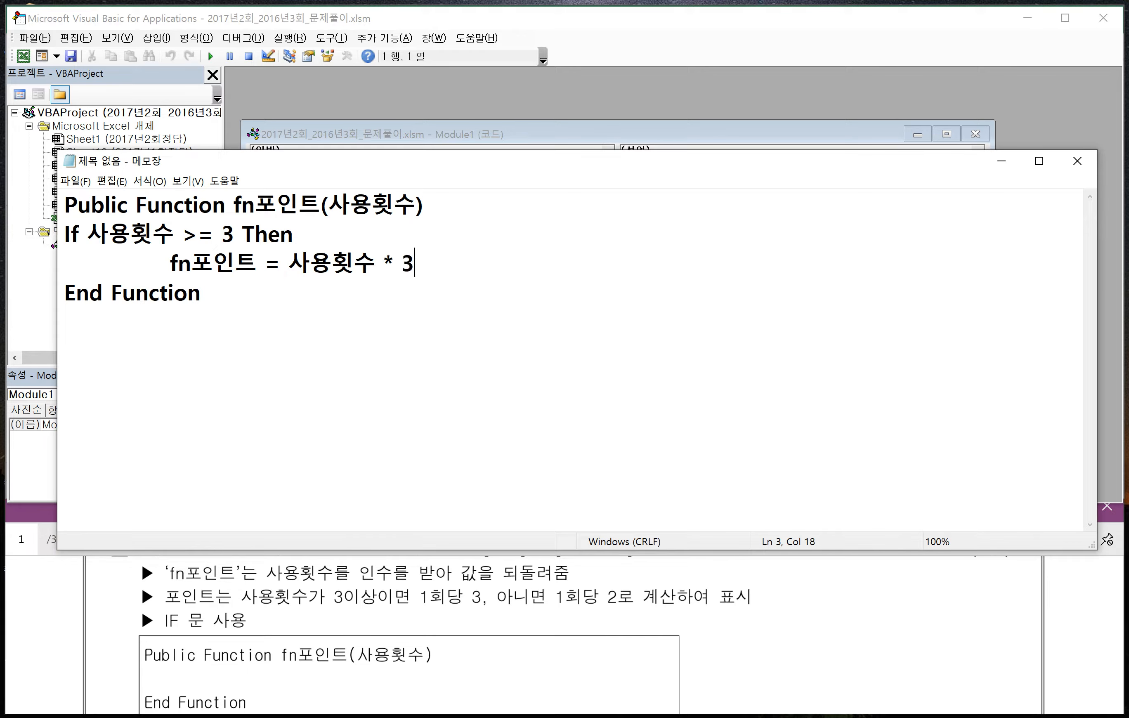
text(* 3)
- Add an Else branch containing the indented line fn포인트 = 사용횟수 * 2
key(Return)
text(Els)
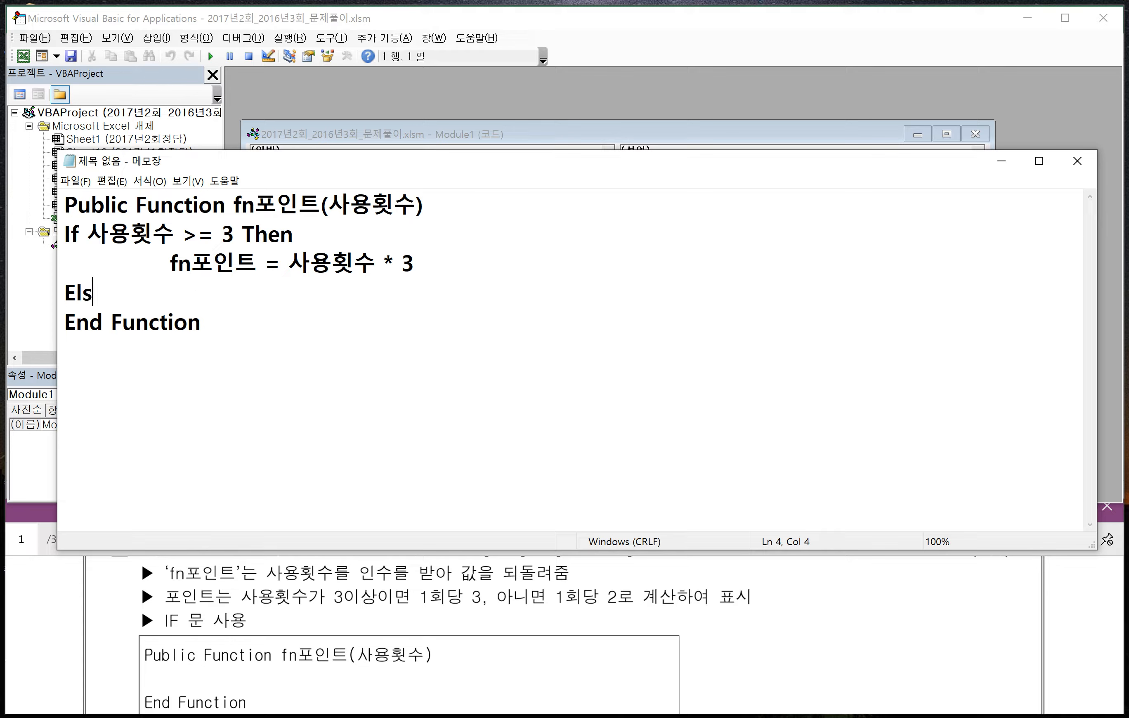
text(e)
key(Return)
key(Tab)
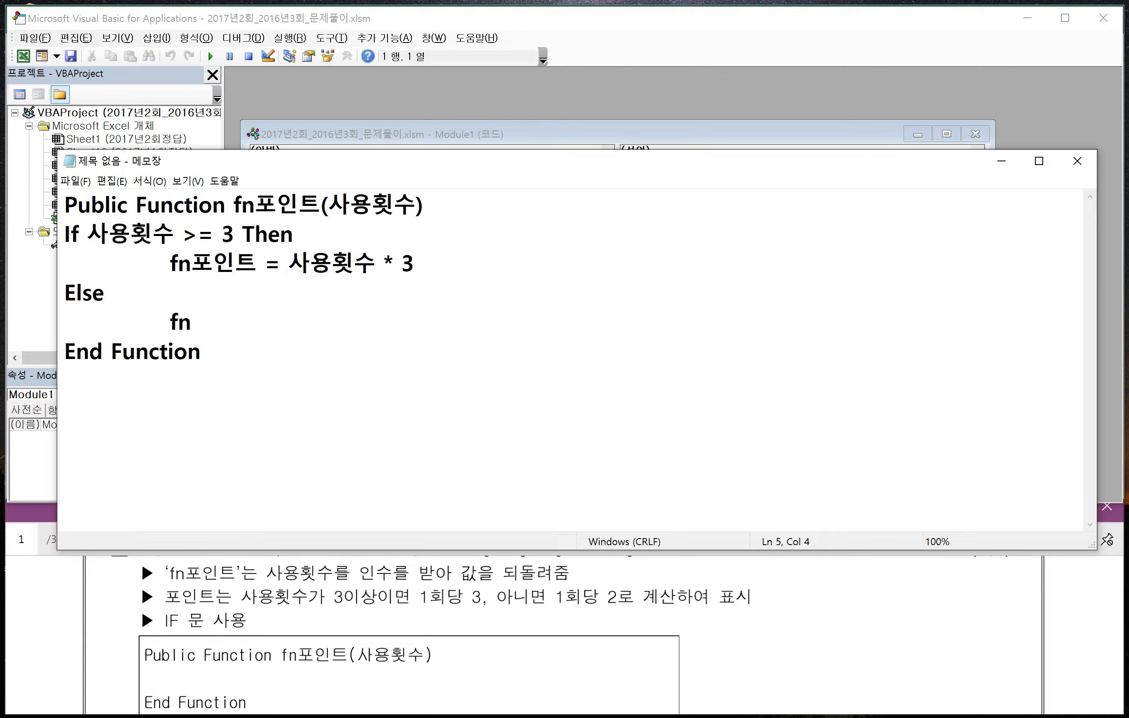
text(fn포인ㅌ)
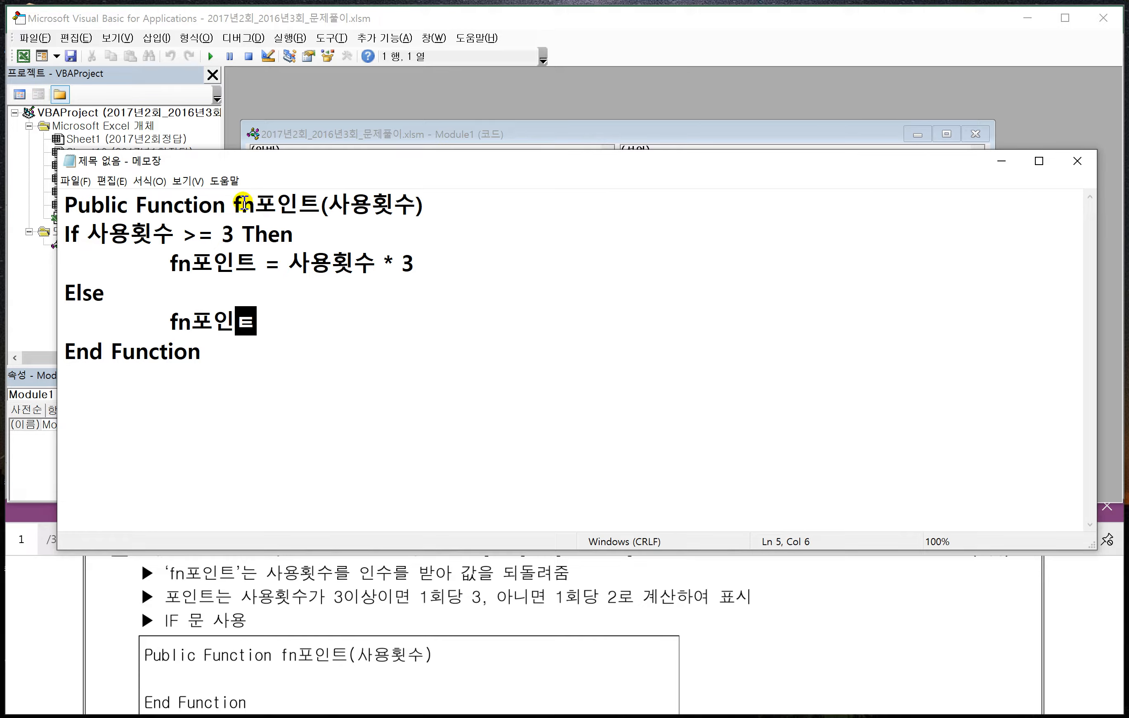
text(ㅡ()
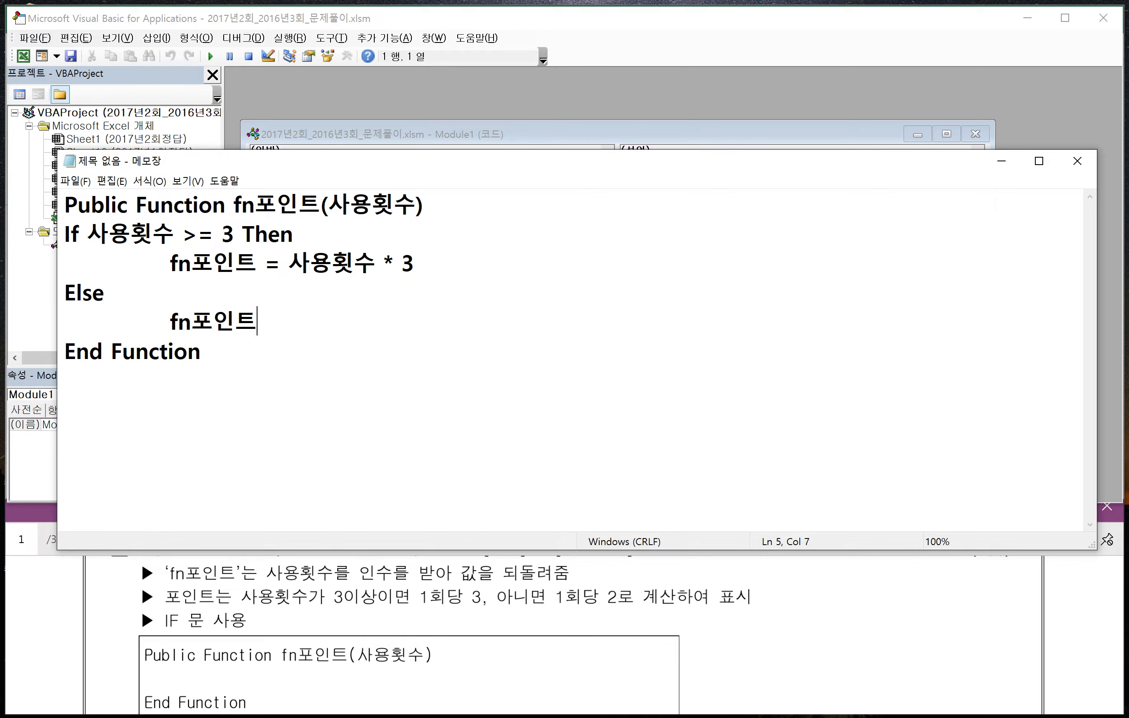
text(= 사)
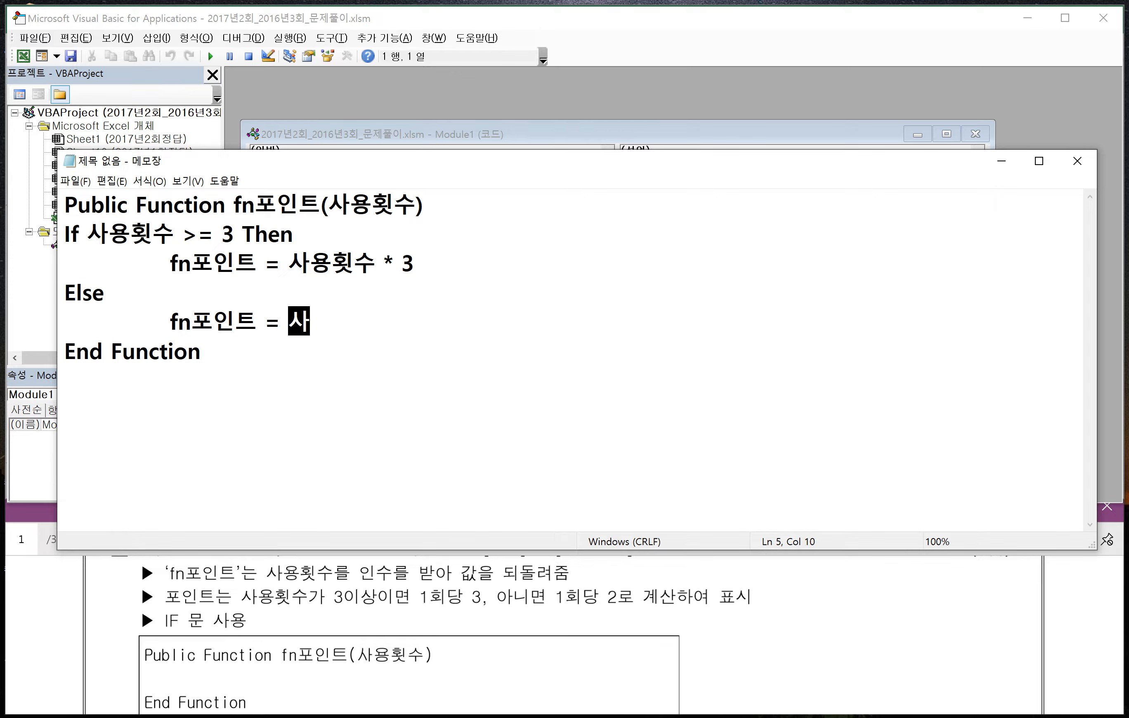
text(용횟수 )
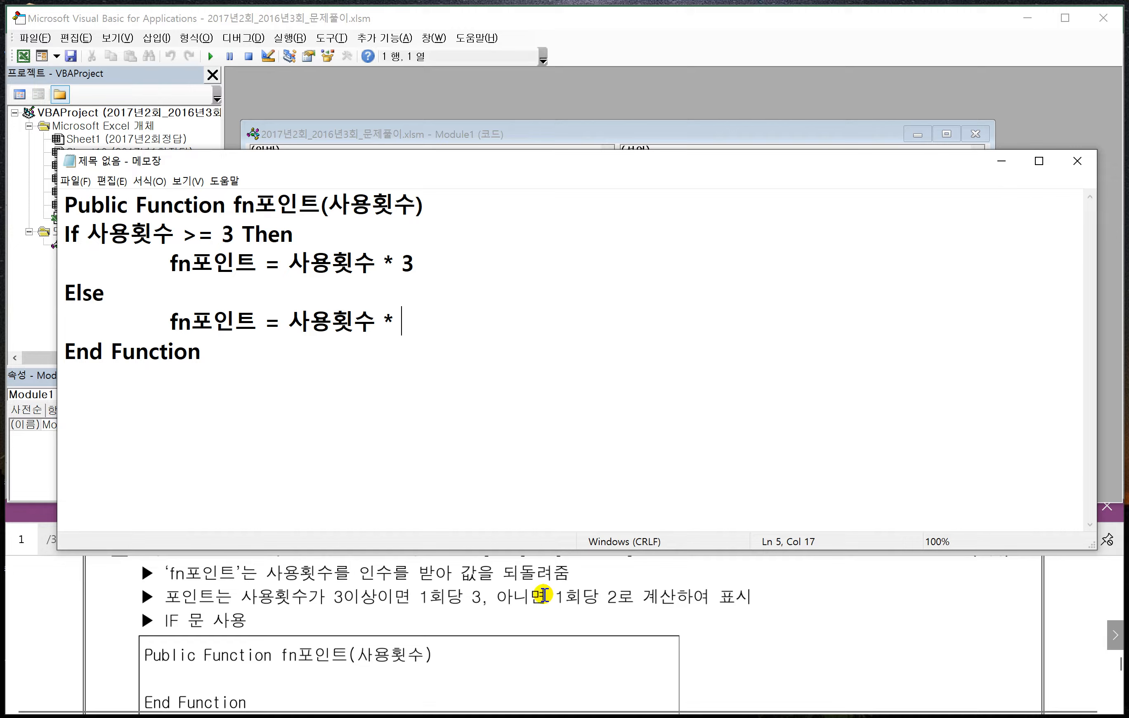
text(* 2)
- Close the condition block with an End If line before End Function
key(Return)
text(E)
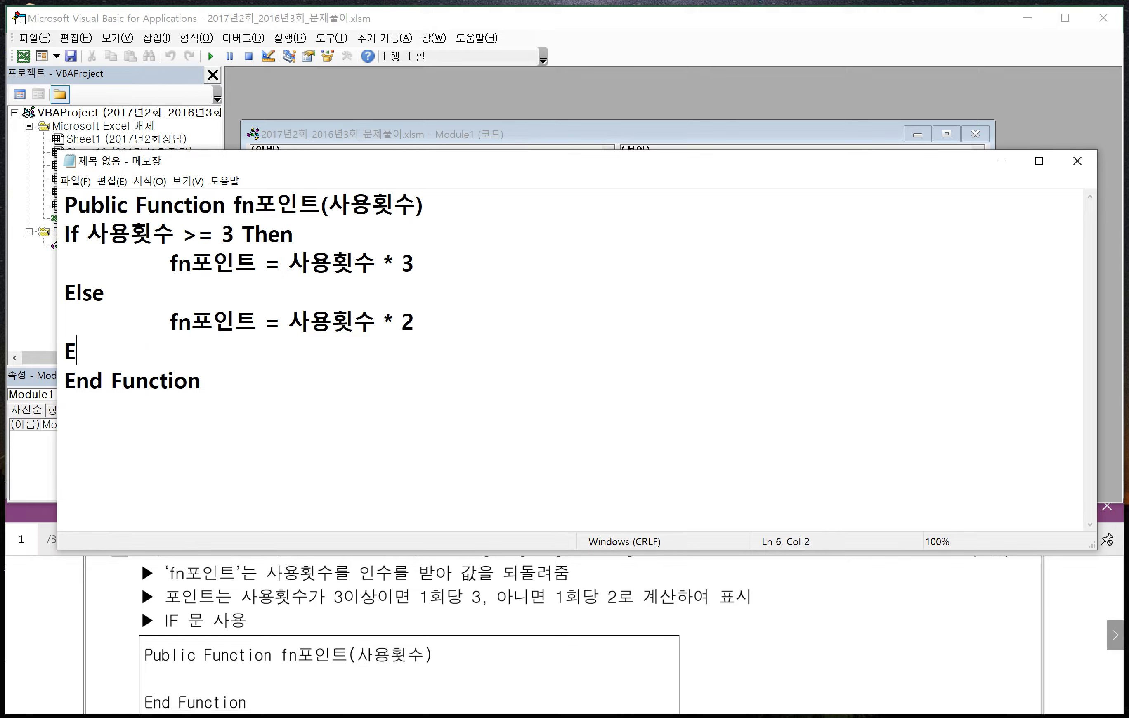
text(nd If)
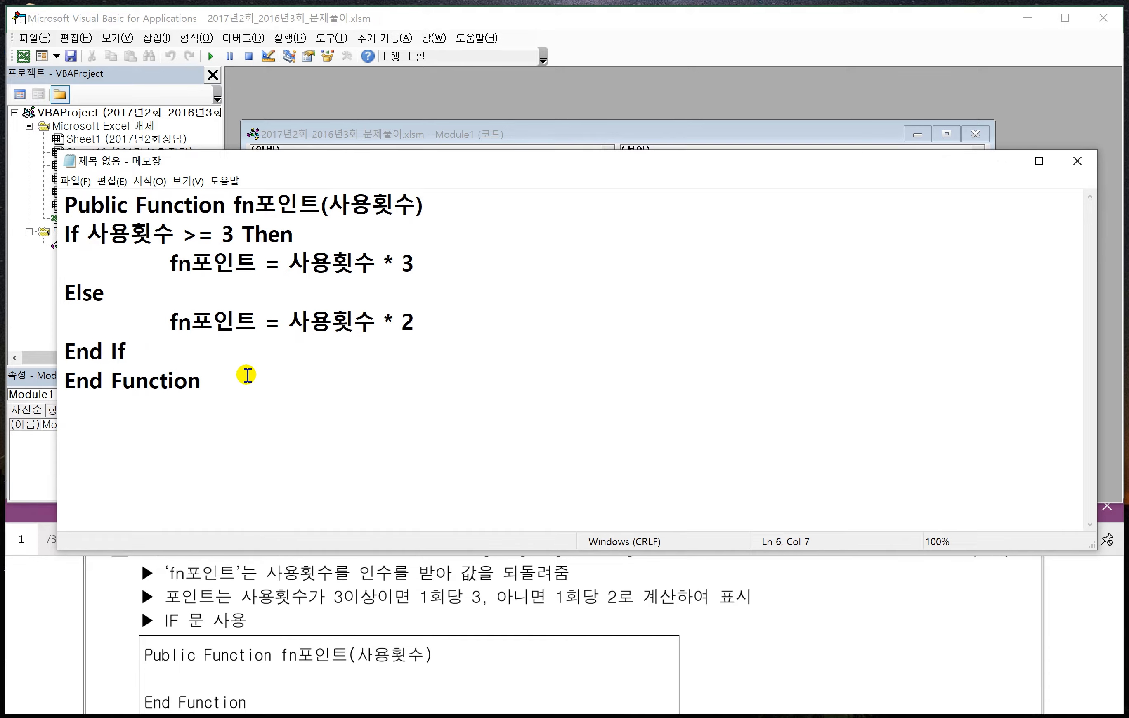
- Copy the complete fn포인트 function from Notepad into the empty Module1 code window
drag(244, 379, 39, 205)
key(ctrl+c)
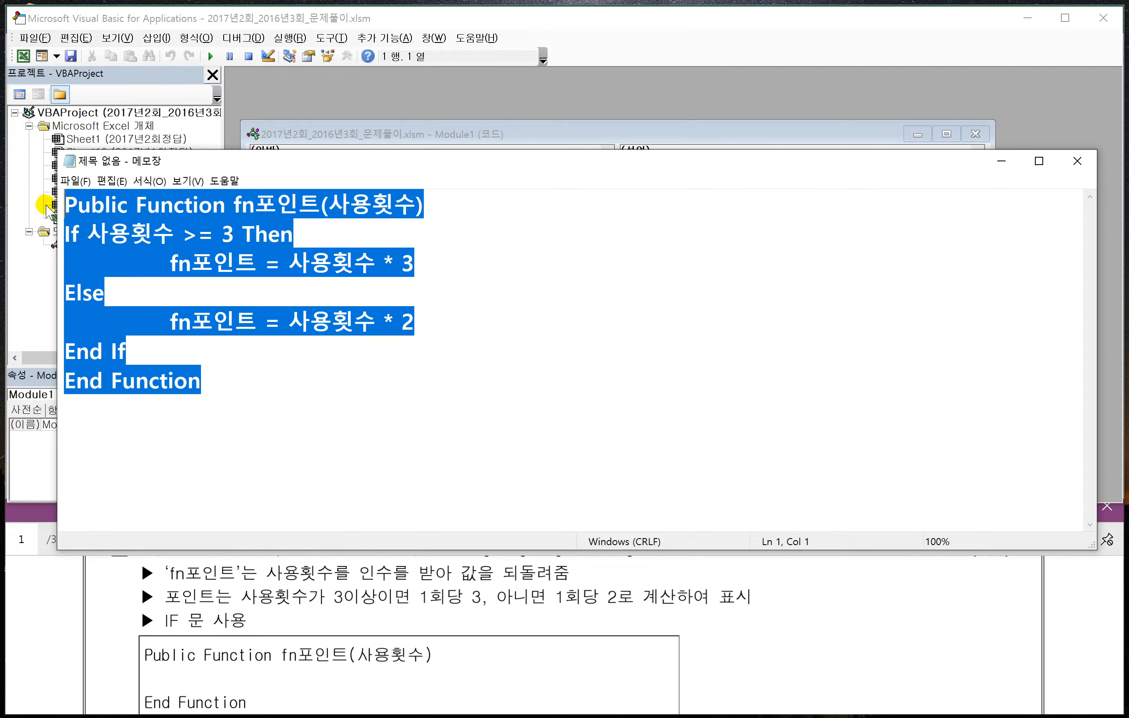
click(479, 134)
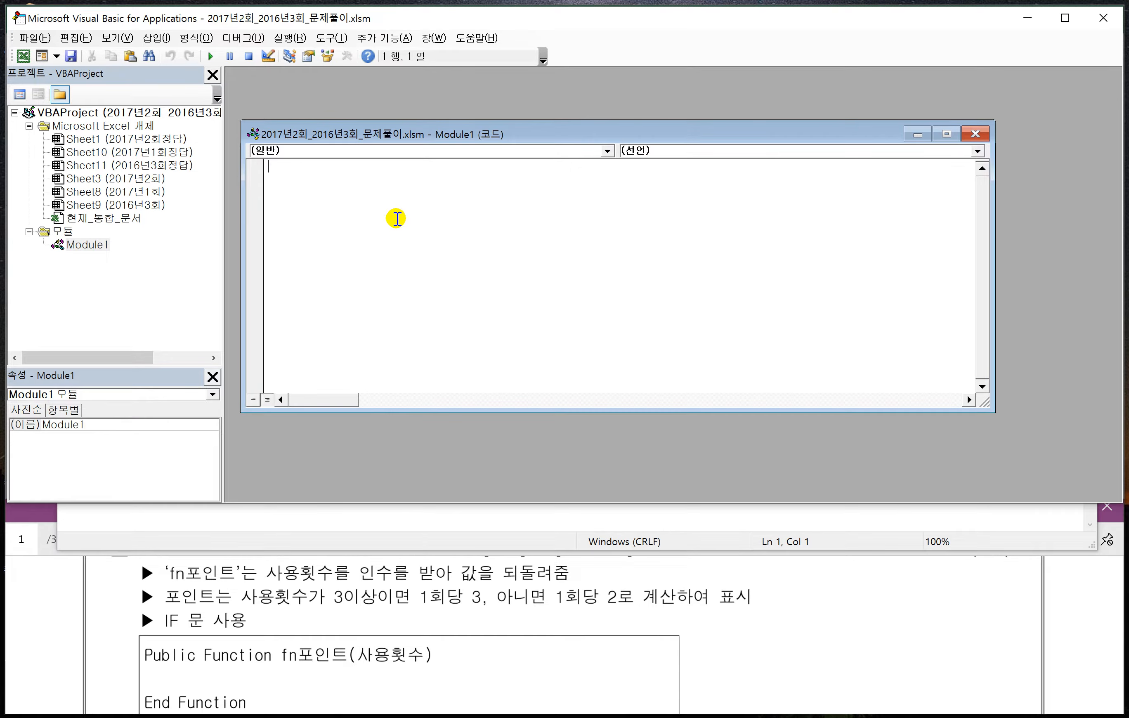
key(ctrl+v)
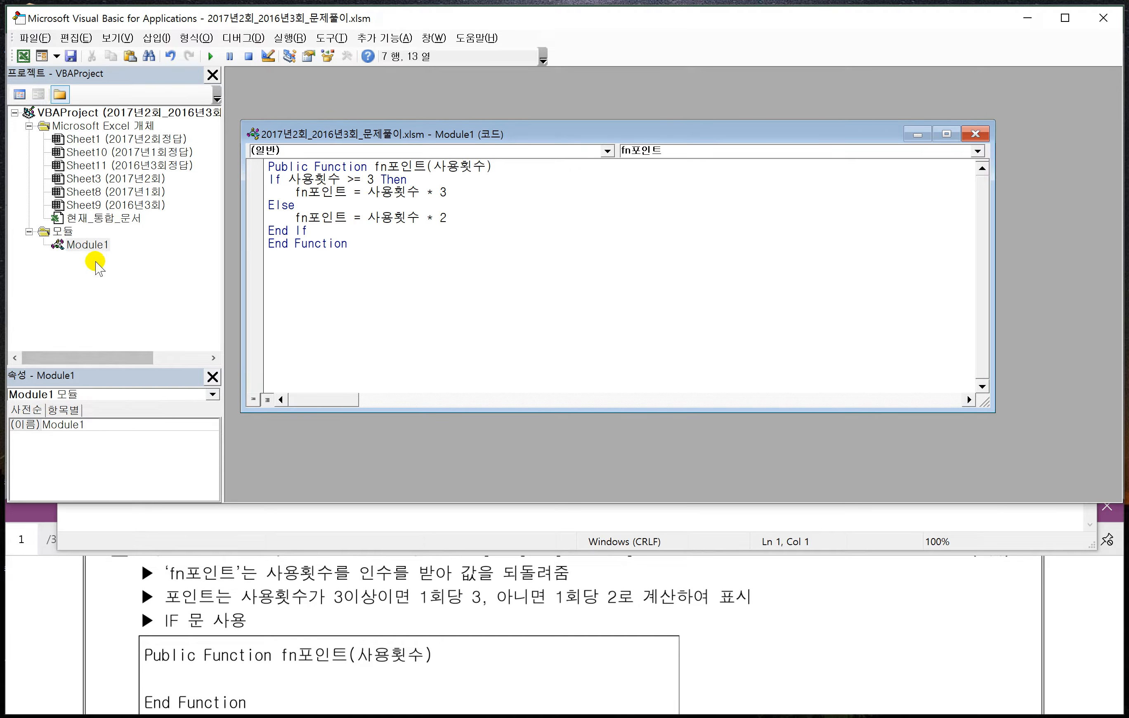
click(89, 245)
right_click(90, 246)
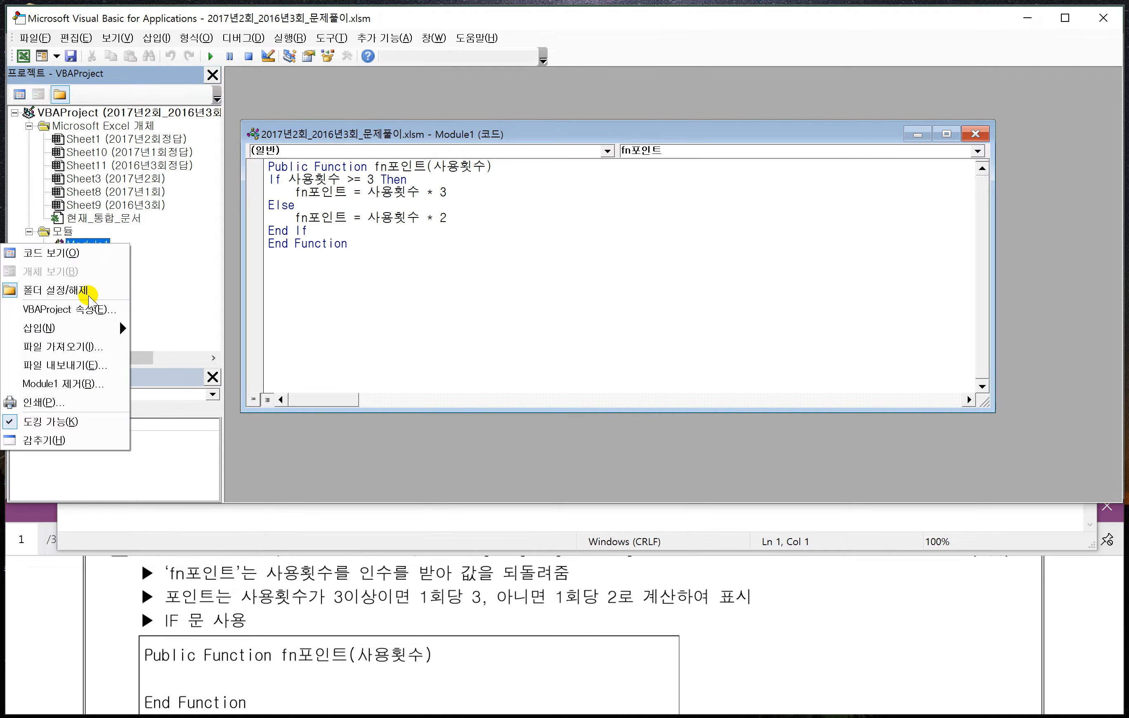
click(76, 387)
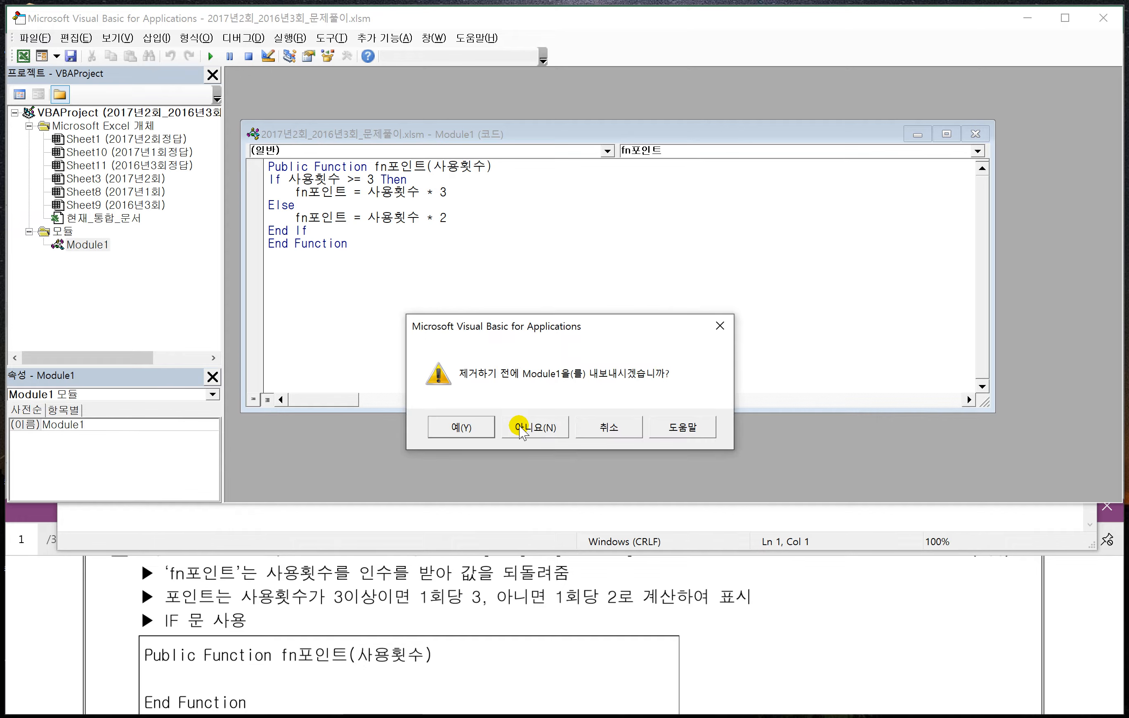
click(601, 417)
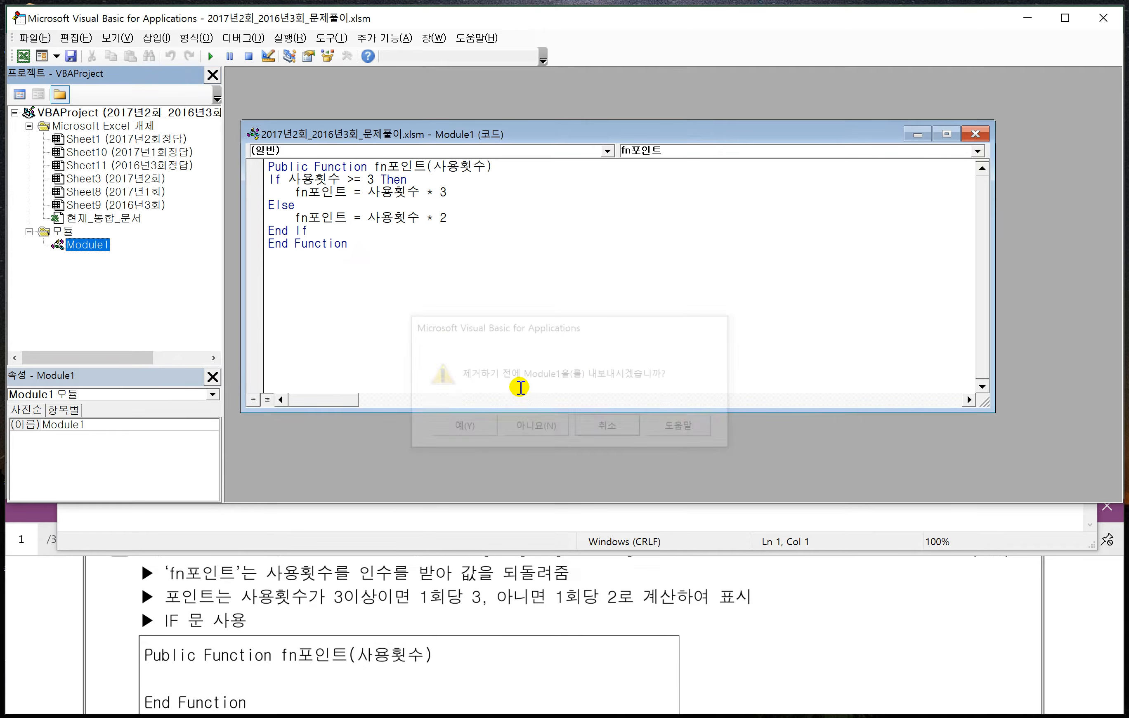
- Close the Visual Basic editor, return to the workbook, and enter =fn포인트(I18) in cell J18 of 표5
click(45, 41)
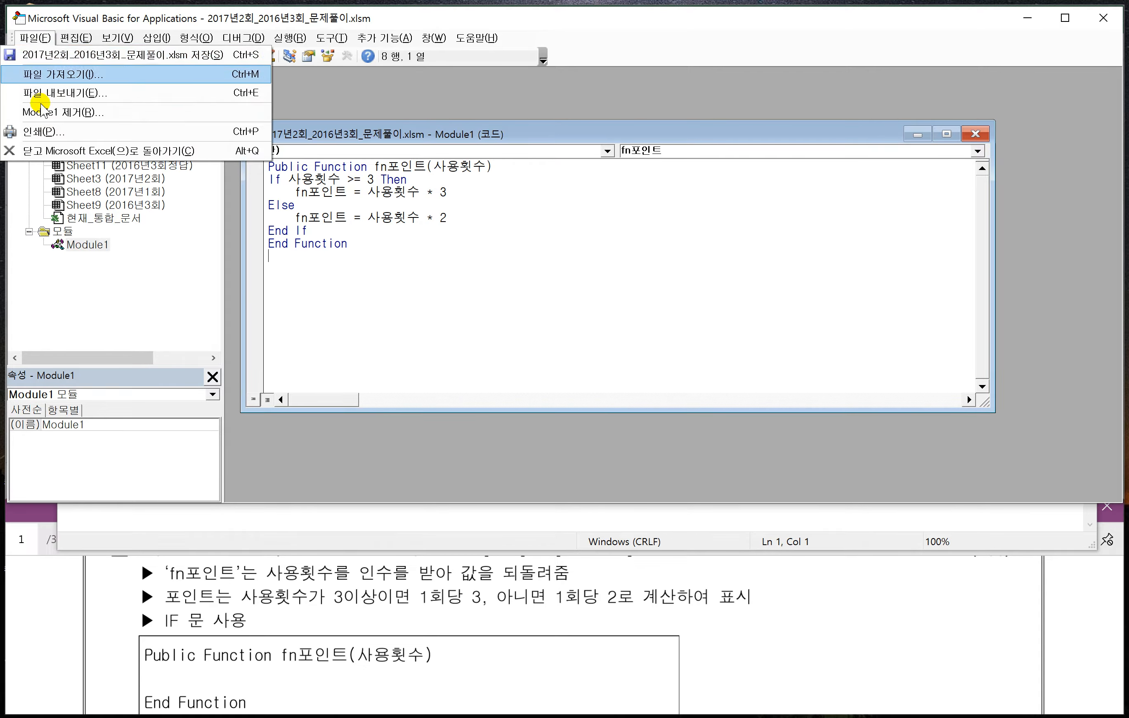
click(46, 151)
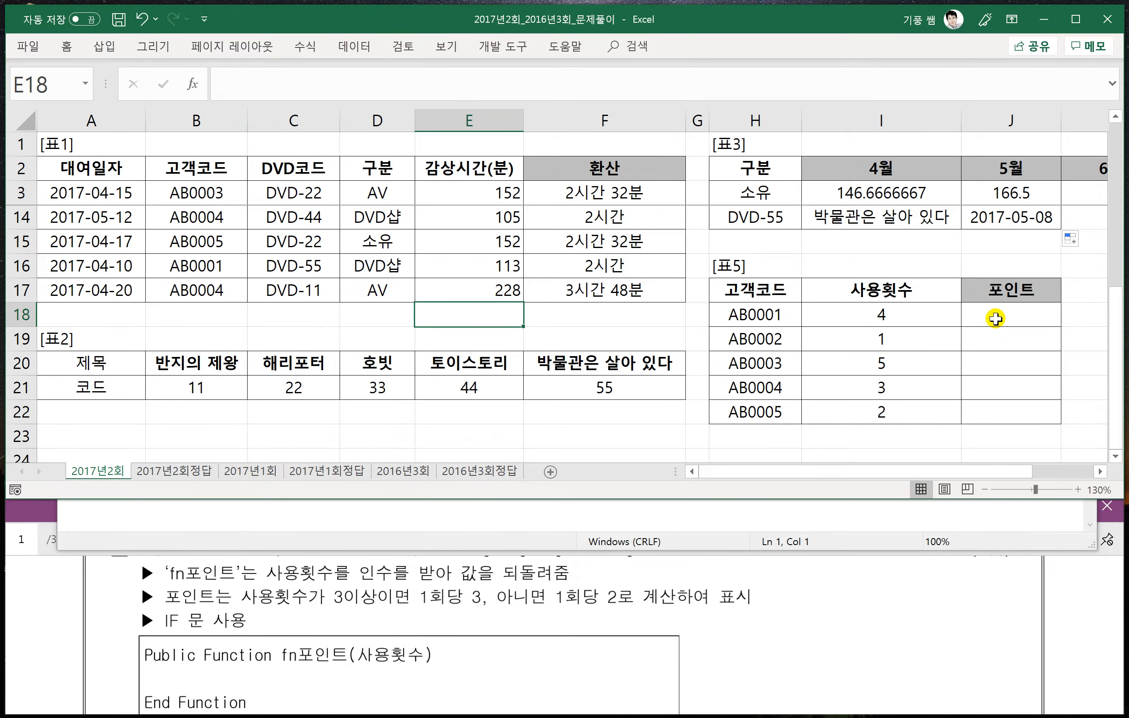
click(1040, 318)
text(=f)
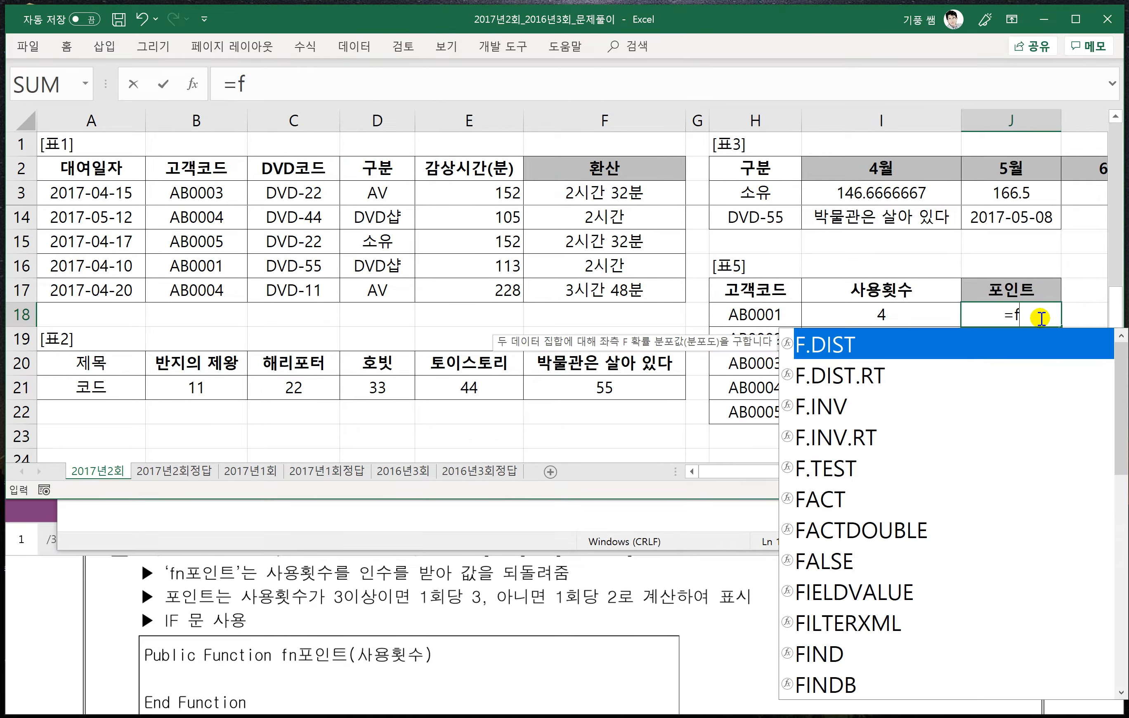
text(n)
key(Hangul)
text(포)
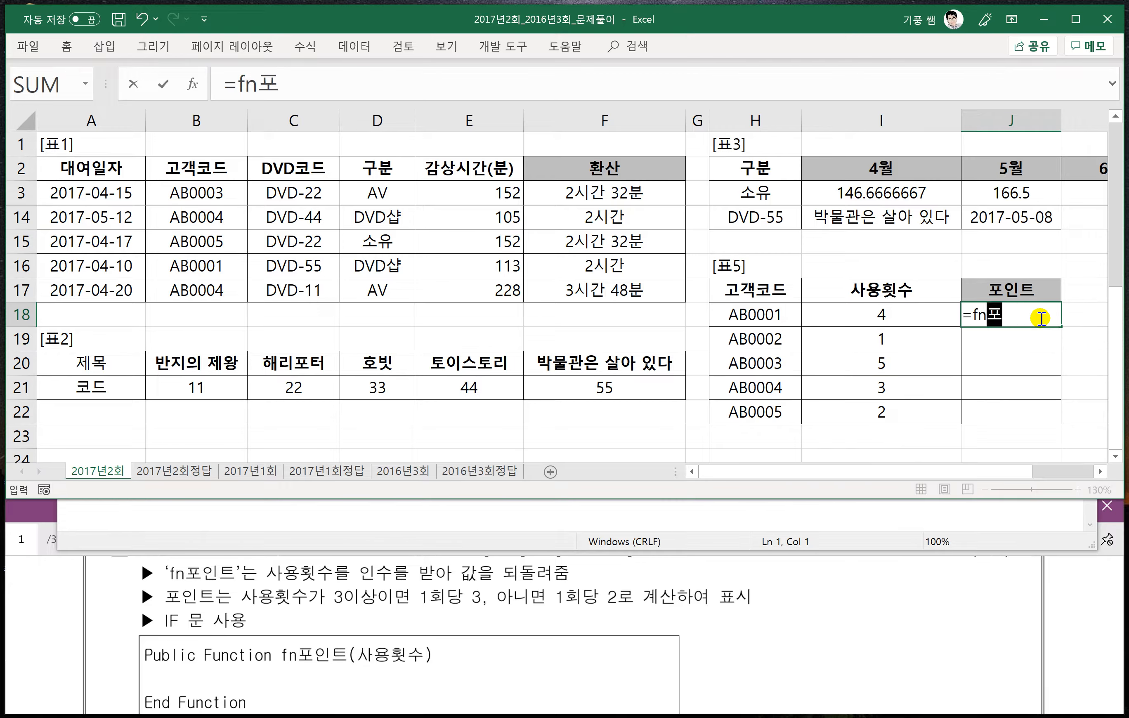
text(인트()
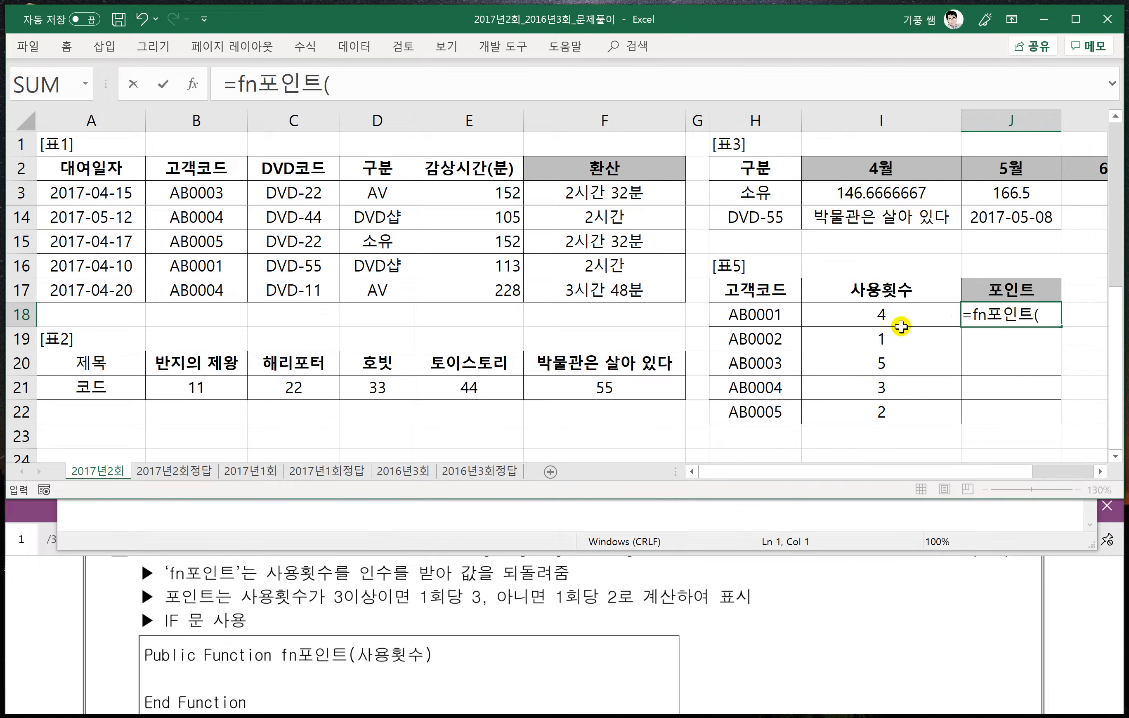
click(882, 315)
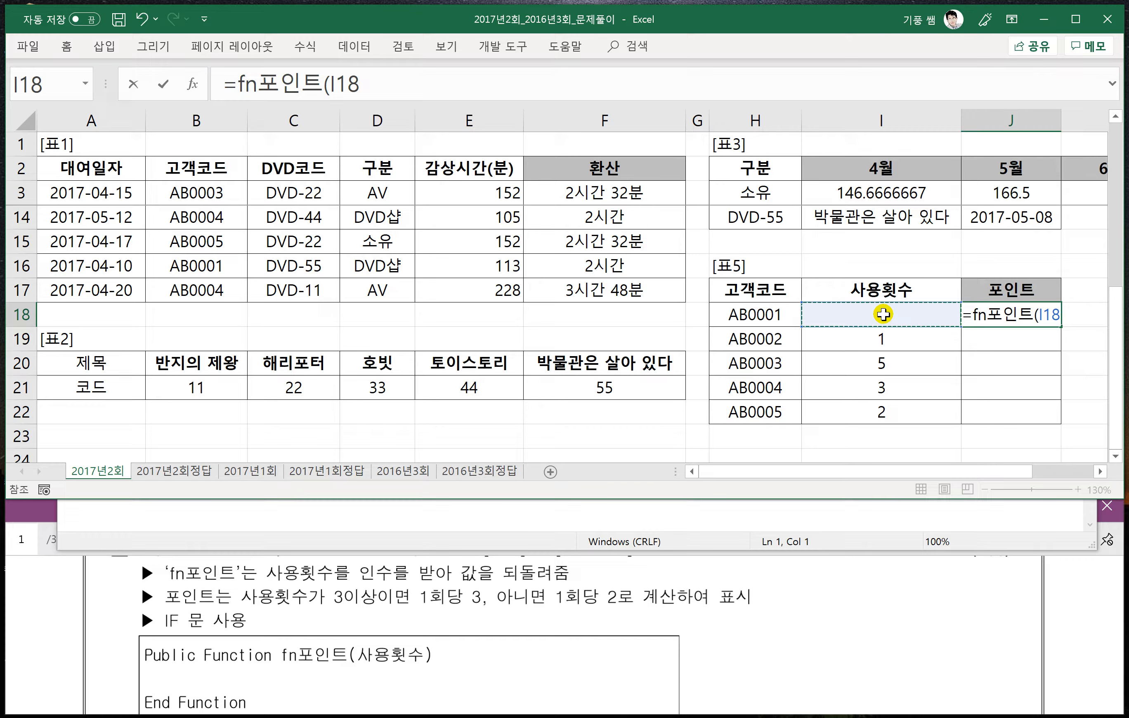
text())
key(Return)
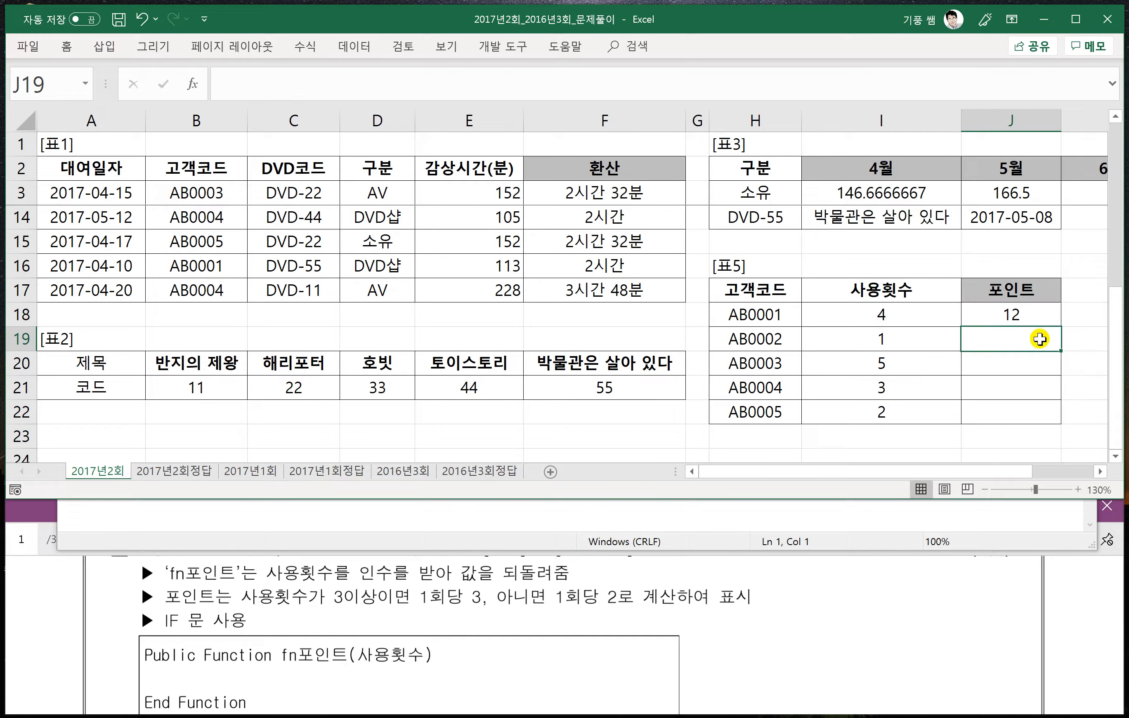
- Fill the 포인트 formula from J18 down through J22
click(1015, 315)
drag(1062, 325, 1069, 419)
click(1077, 415)
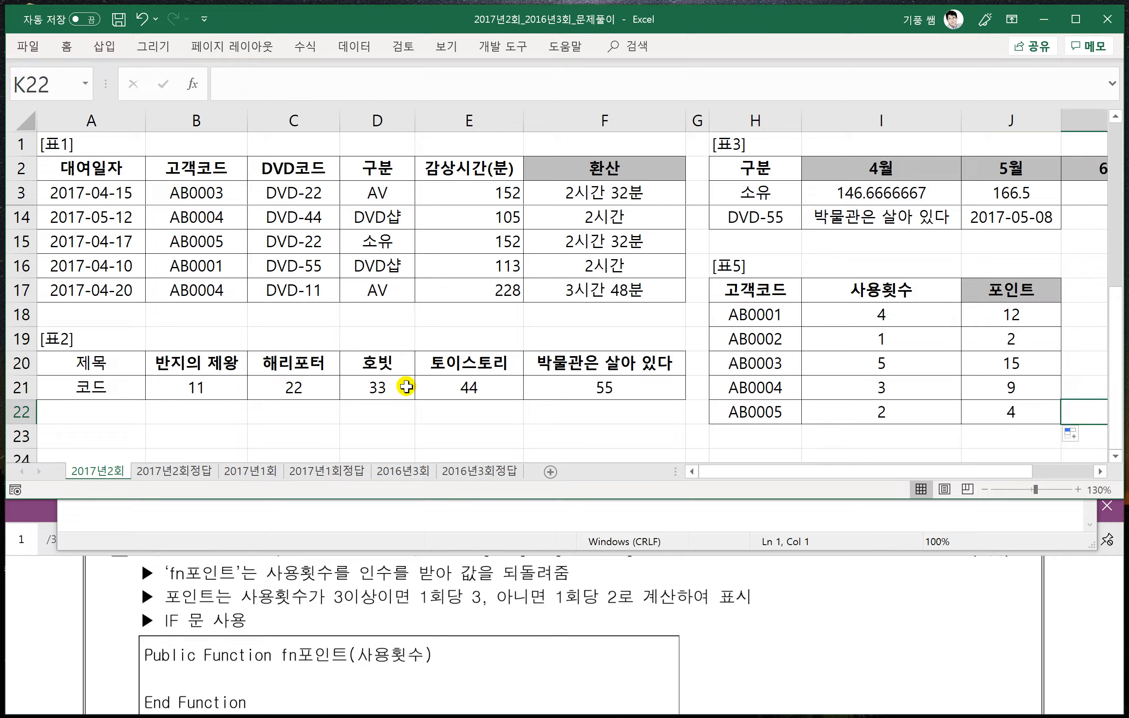
- Switch to the 2017년1회 sheet and show problem 1 on page 2 of the problem PDF, fitted to the window width
click(255, 470)
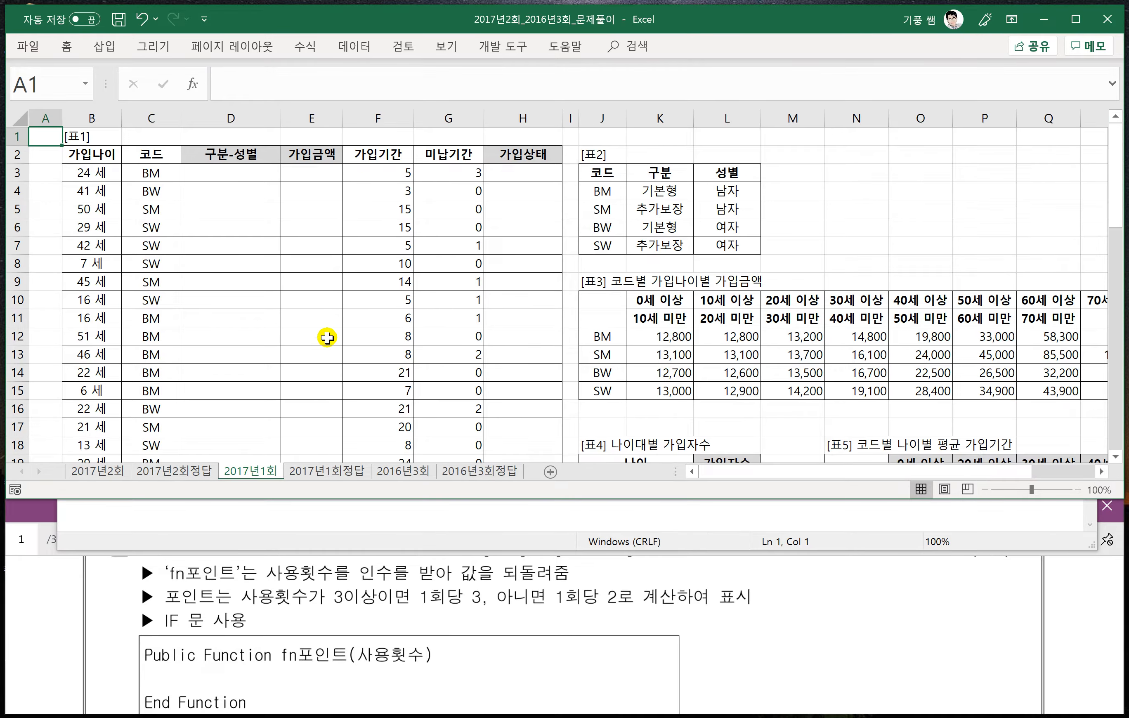
click(323, 336)
click(353, 604)
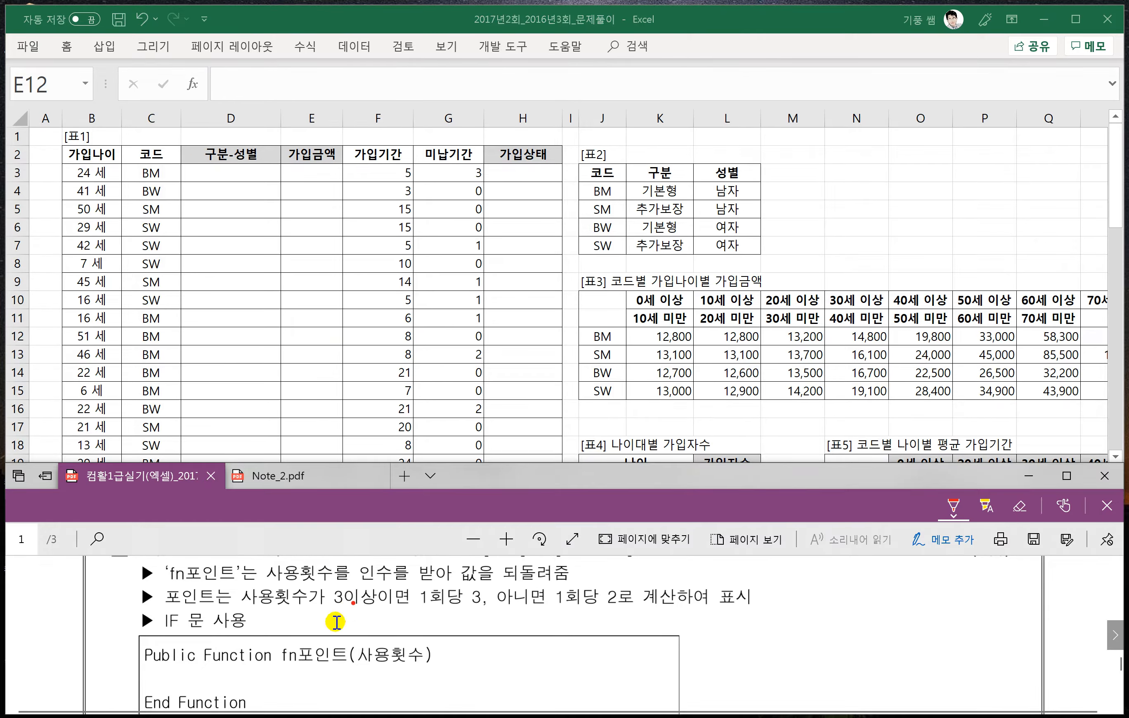
click(1117, 635)
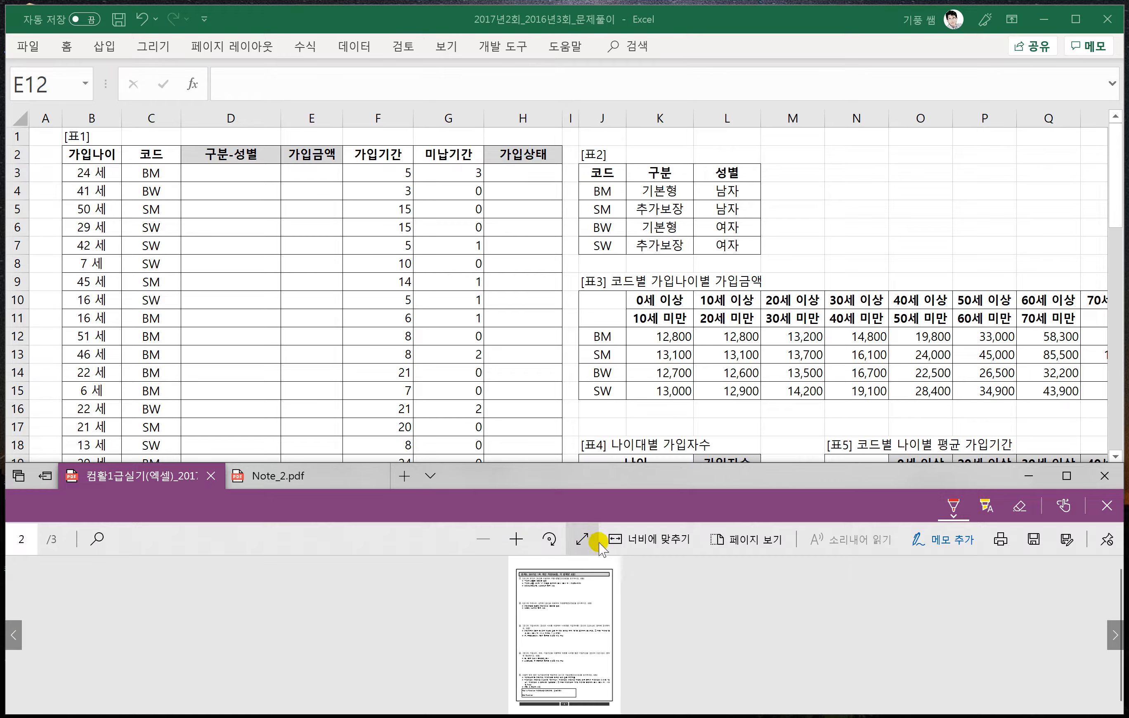
click(634, 540)
click(634, 540)
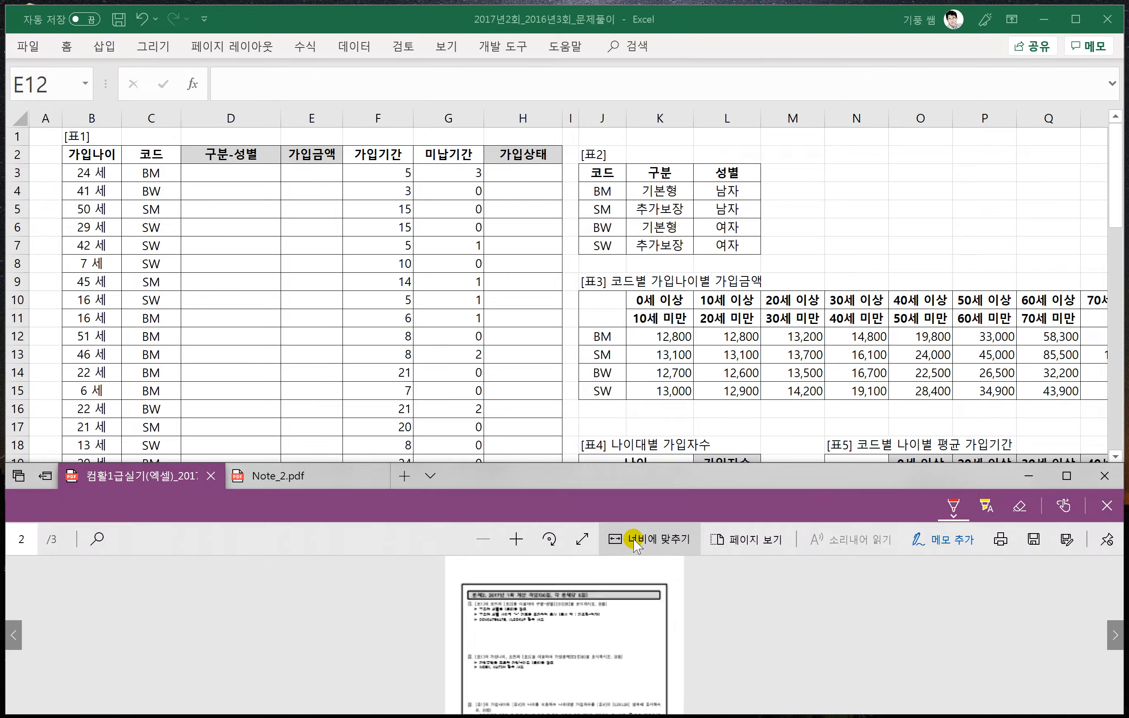
click(634, 540)
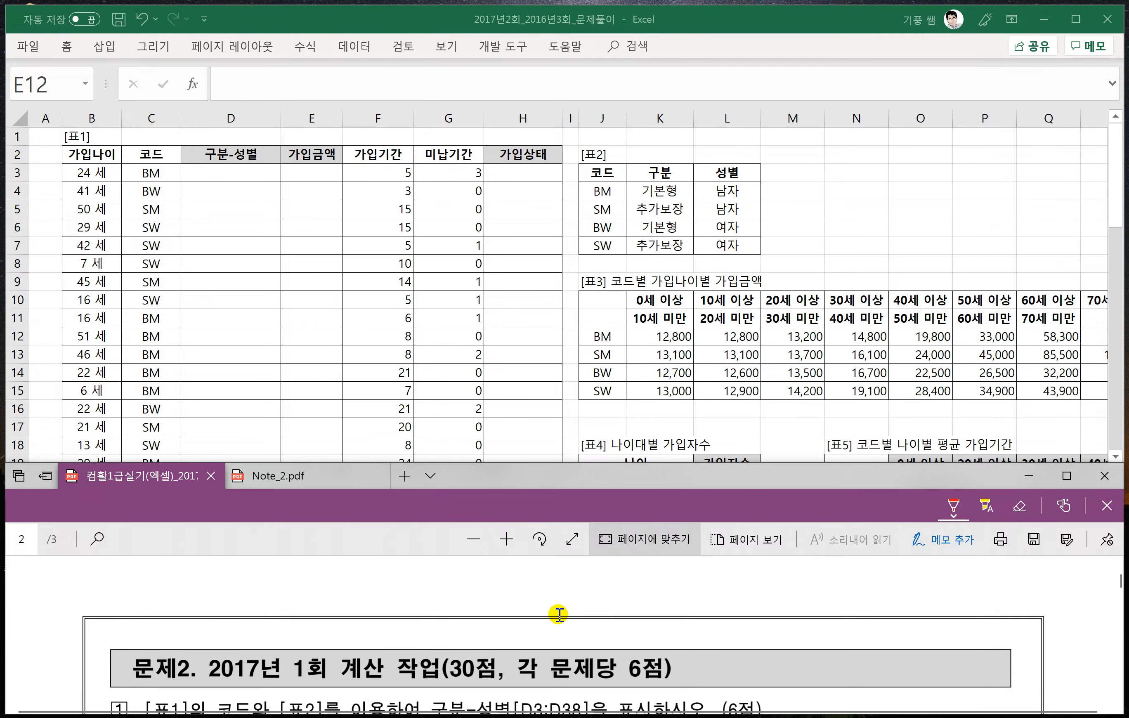
scroll(559, 613, down, 3)
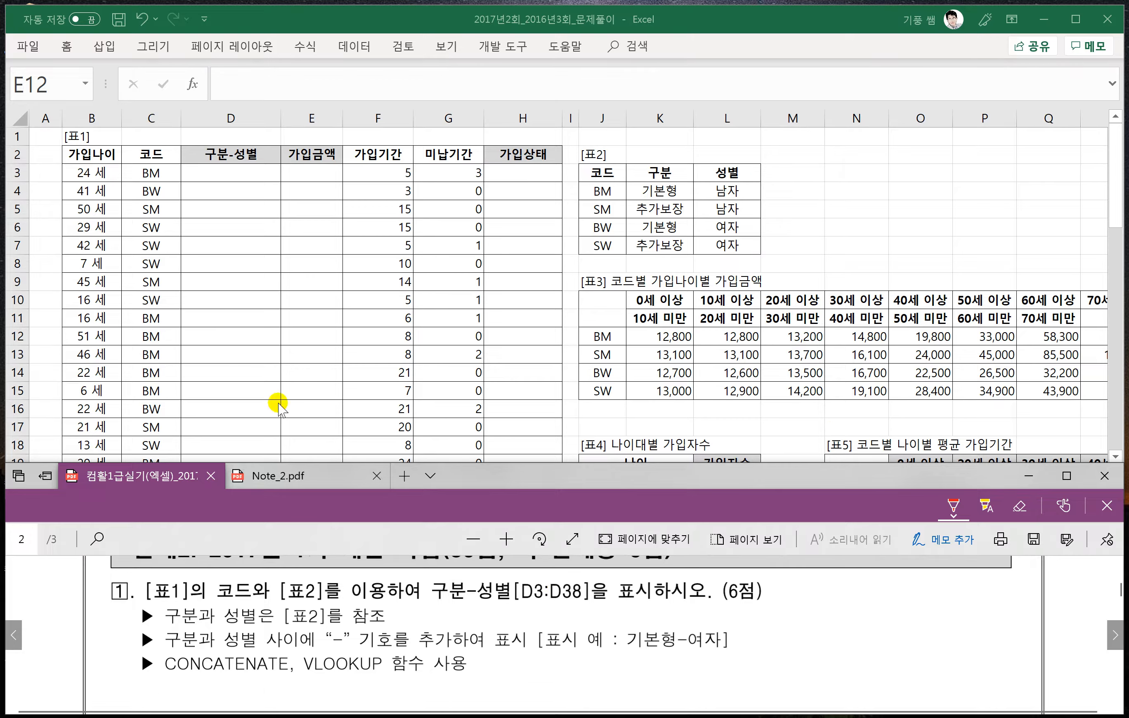
click(239, 270)
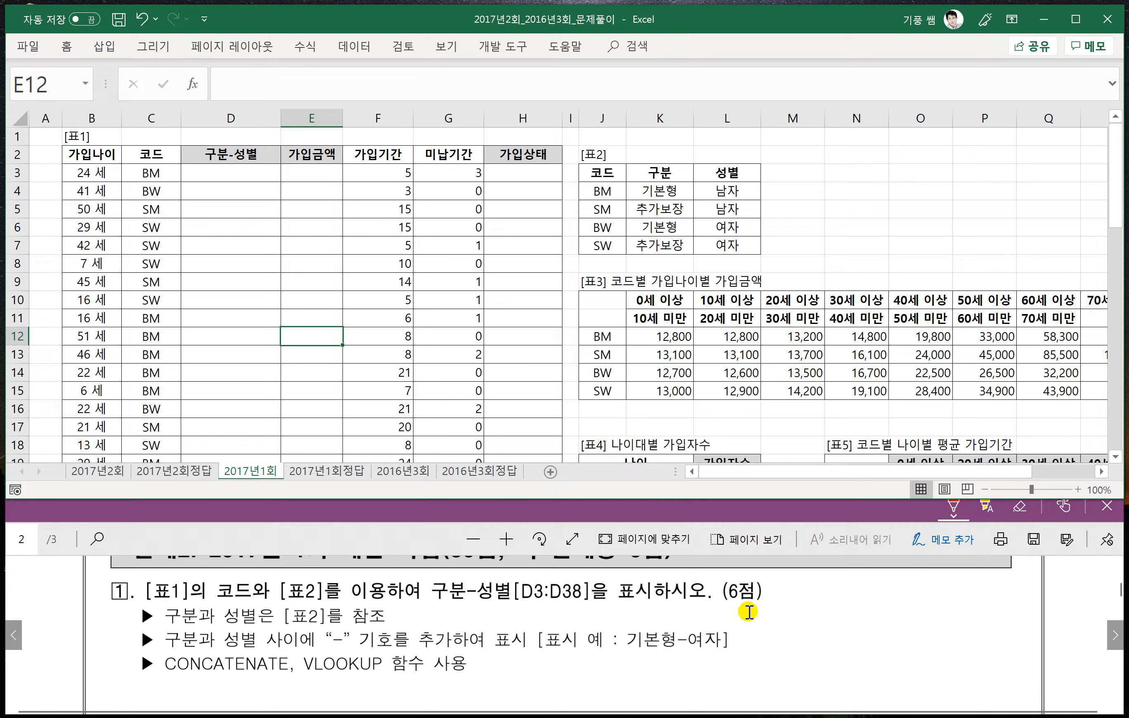
- Annotate the 기본형-여자 example by hand, labelling both words 함수식 and the hyphen 문자
mouse_move(649, 648)
mouse_down()
mouse_move(651, 674)
mouse_move(625, 693)
mouse_move(641, 708)
mouse_move(693, 706)
mouse_up()
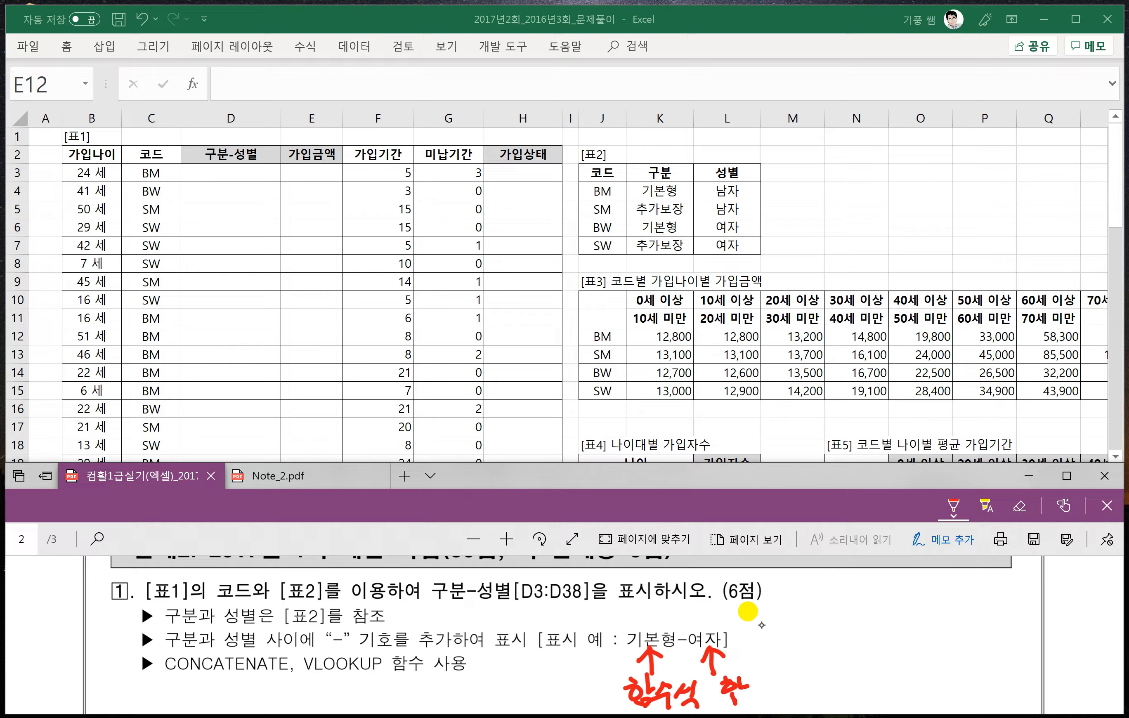
drag(791, 675, 797, 702)
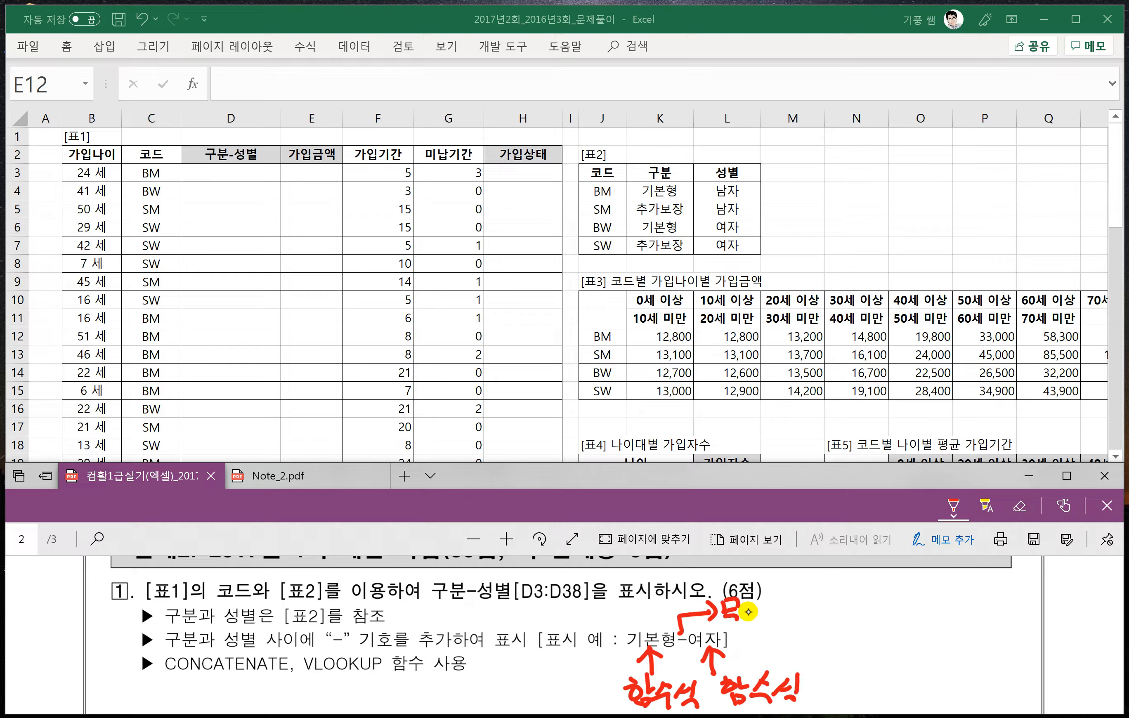
drag(742, 602, 762, 627)
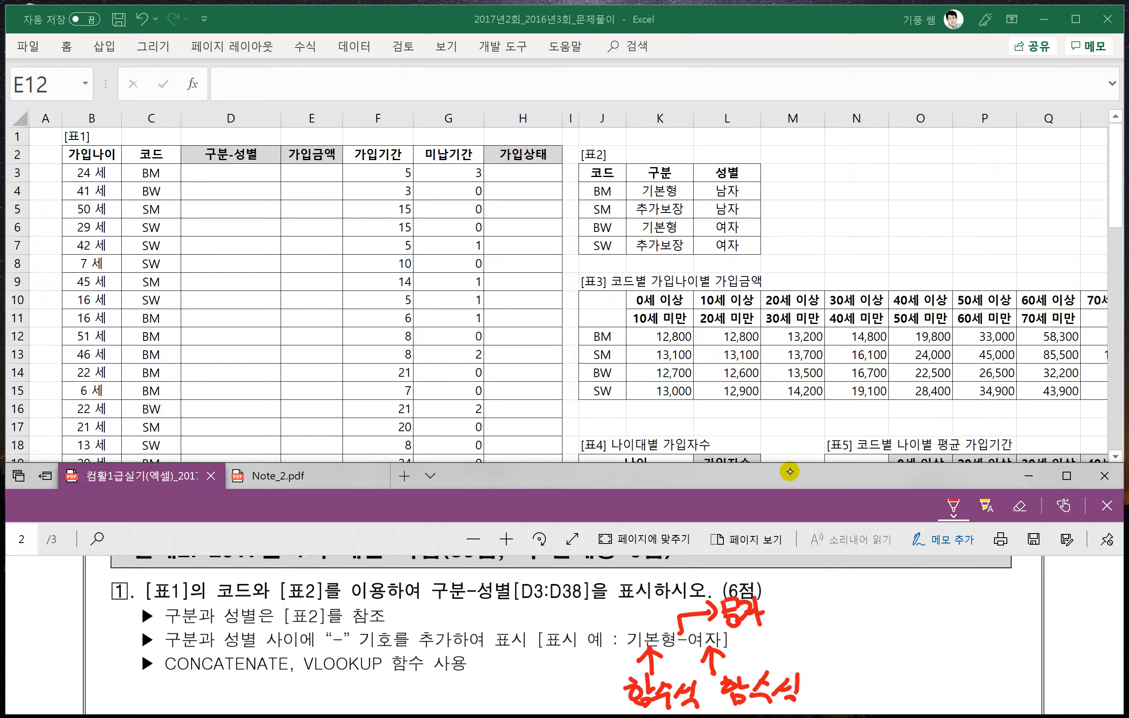
- Handwrite the pattern for joining expressions and text with &, starting 식&문자&, beside the annotated example
mouse_move(854, 616)
mouse_down()
mouse_move(849, 588)
mouse_move(864, 629)
mouse_up()
drag(872, 597, 876, 605)
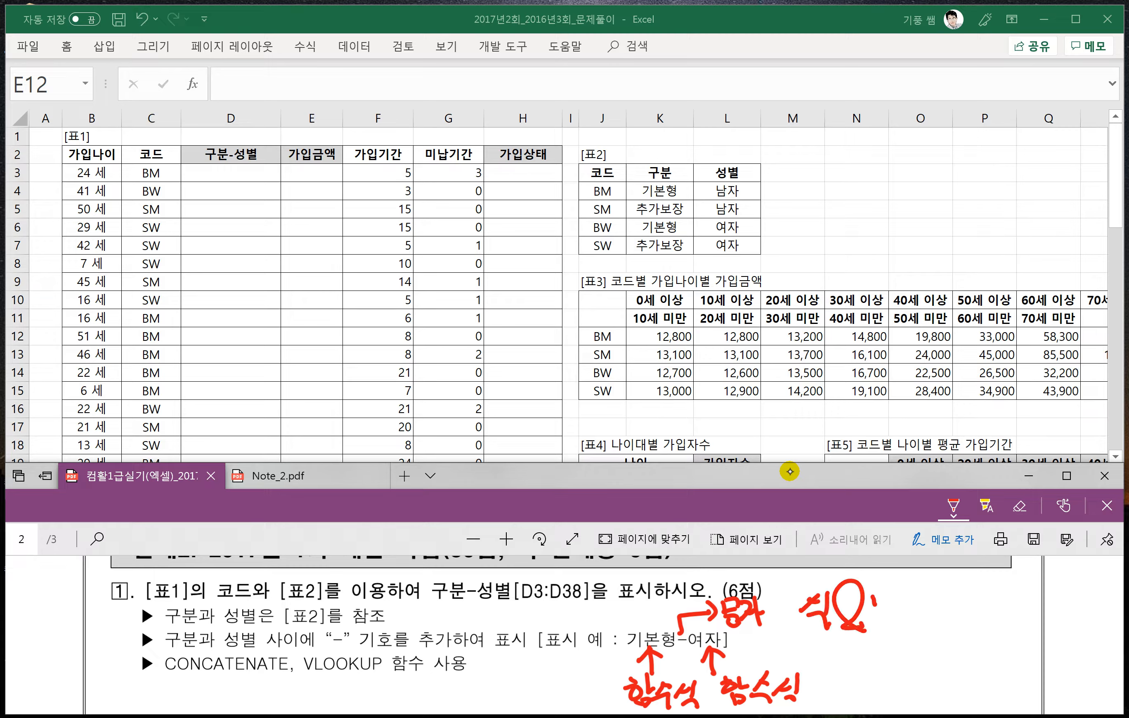
mouse_move(951, 638)
mouse_down()
mouse_move(930, 617)
mouse_move(946, 599)
mouse_up()
click(853, 622)
drag(856, 633, 851, 588)
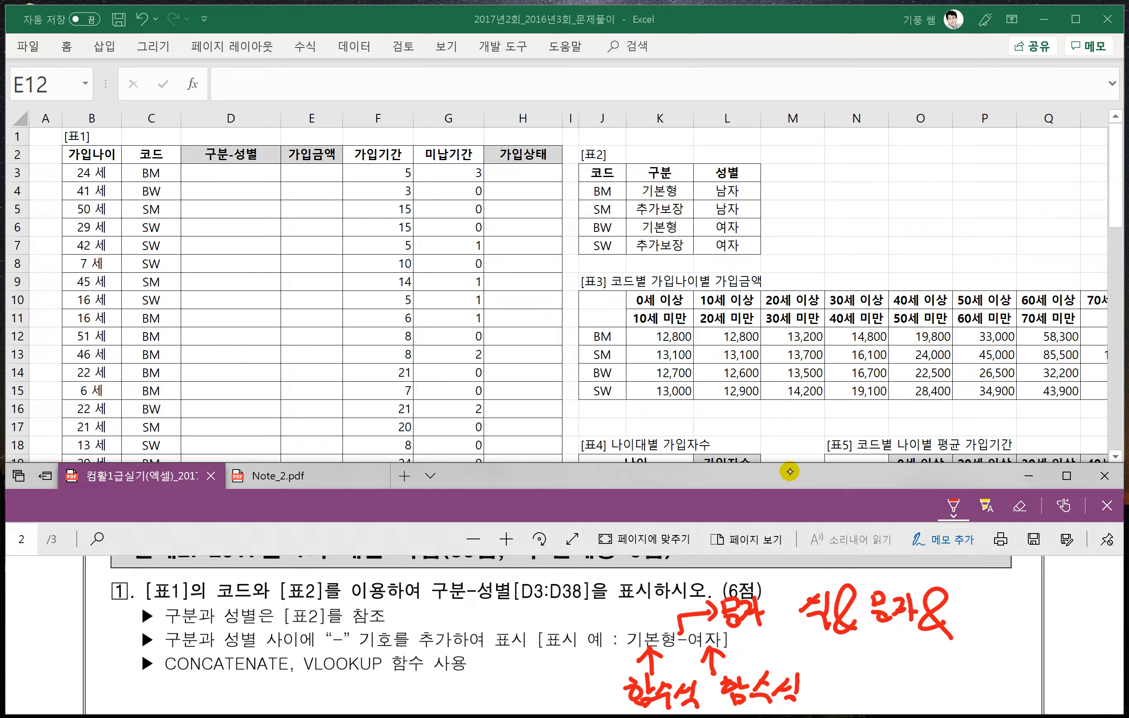
drag(971, 595, 975, 613)
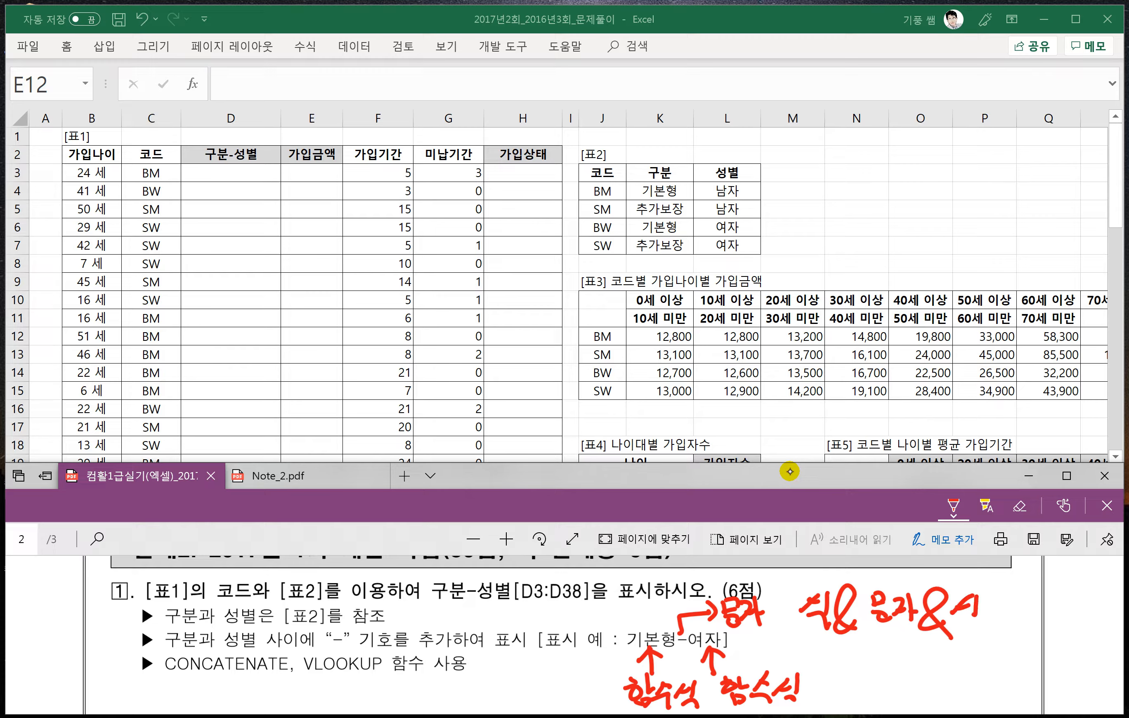
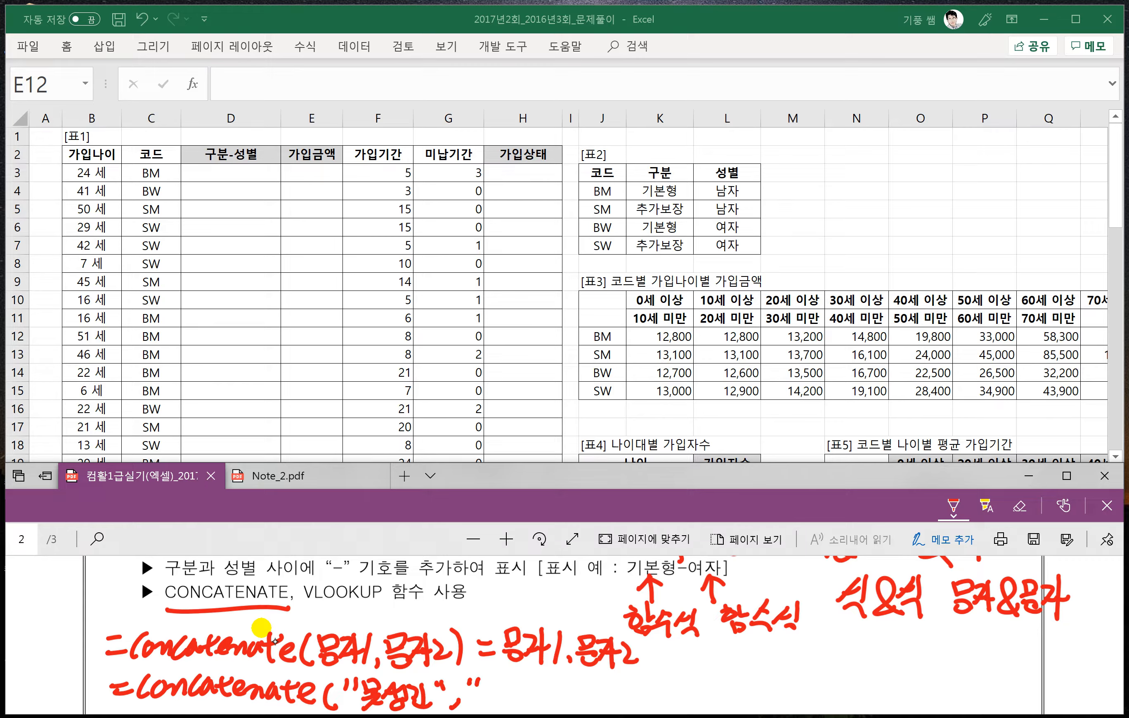
- Complete the handwritten CONCATENATE example with three quoted text arguments and an arrow to the joined text
drag(498, 683, 489, 698)
drag(503, 681, 502, 700)
drag(508, 681, 520, 689)
drag(506, 696, 523, 694)
drag(514, 700, 515, 700)
drag(525, 676, 567, 693)
drag(574, 686, 579, 693)
drag(586, 683, 597, 711)
drag(605, 678, 610, 686)
mouse_move(624, 674)
mouse_down()
mouse_move(625, 704)
mouse_move(660, 685)
mouse_up()
drag(652, 695, 696, 694)
drag(702, 683, 713, 688)
mouse_move(722, 670)
mouse_down()
mouse_move(723, 696)
mouse_move(739, 695)
mouse_move(726, 687)
mouse_up()
drag(736, 671, 736, 689)
drag(724, 688, 762, 701)
mouse_move(790, 672)
mouse_down()
mouse_move(784, 699)
mouse_move(797, 686)
mouse_up()
mouse_move(789, 697)
mouse_down()
mouse_move(783, 706)
mouse_move(795, 699)
mouse_up()
drag(806, 674, 800, 688)
mouse_move(819, 672)
mouse_down()
mouse_move(812, 688)
mouse_move(825, 693)
mouse_up()
drag(829, 672, 828, 705)
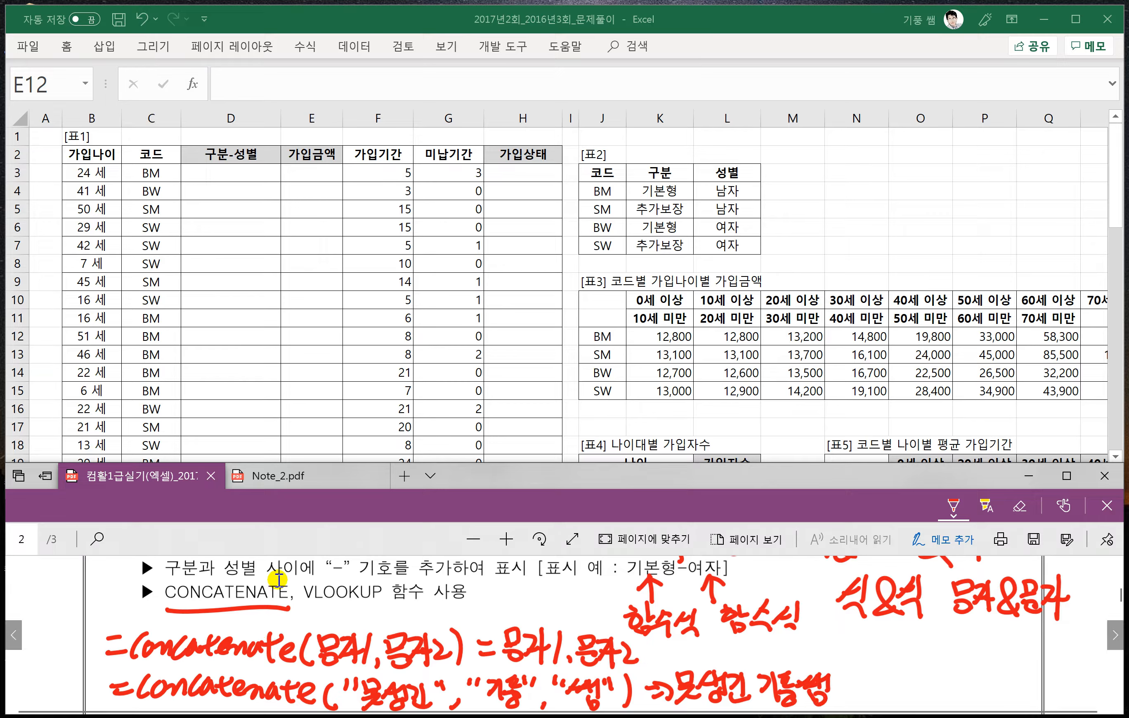
- Handwrite the syntax =vlookup(기준셀, 참조범위, 열번호, 0) below the CONCATENATE example
scroll(501, 631, down, 2)
scroll(502, 632, up, 2)
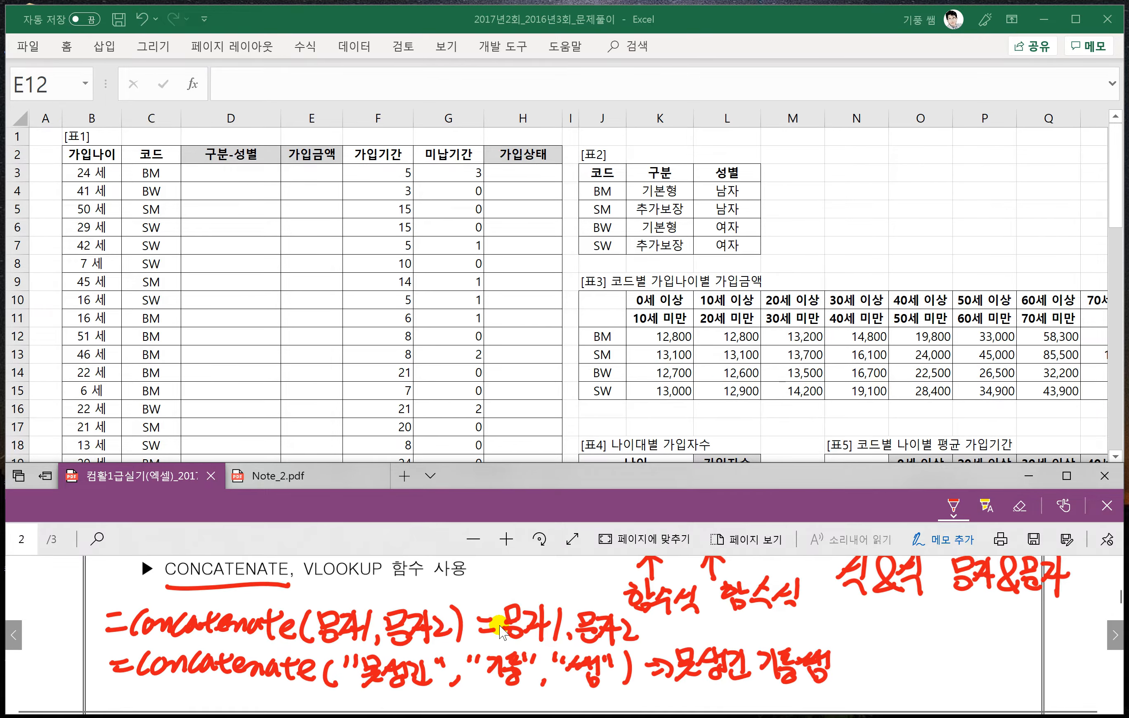
scroll(503, 633, down, 2)
drag(112, 654, 140, 659)
mouse_move(149, 651)
mouse_down()
mouse_move(158, 670)
mouse_move(168, 646)
mouse_up()
mouse_move(194, 630)
mouse_down()
mouse_move(170, 674)
mouse_move(205, 653)
mouse_move(204, 673)
mouse_up()
drag(227, 645, 242, 692)
drag(250, 657, 274, 672)
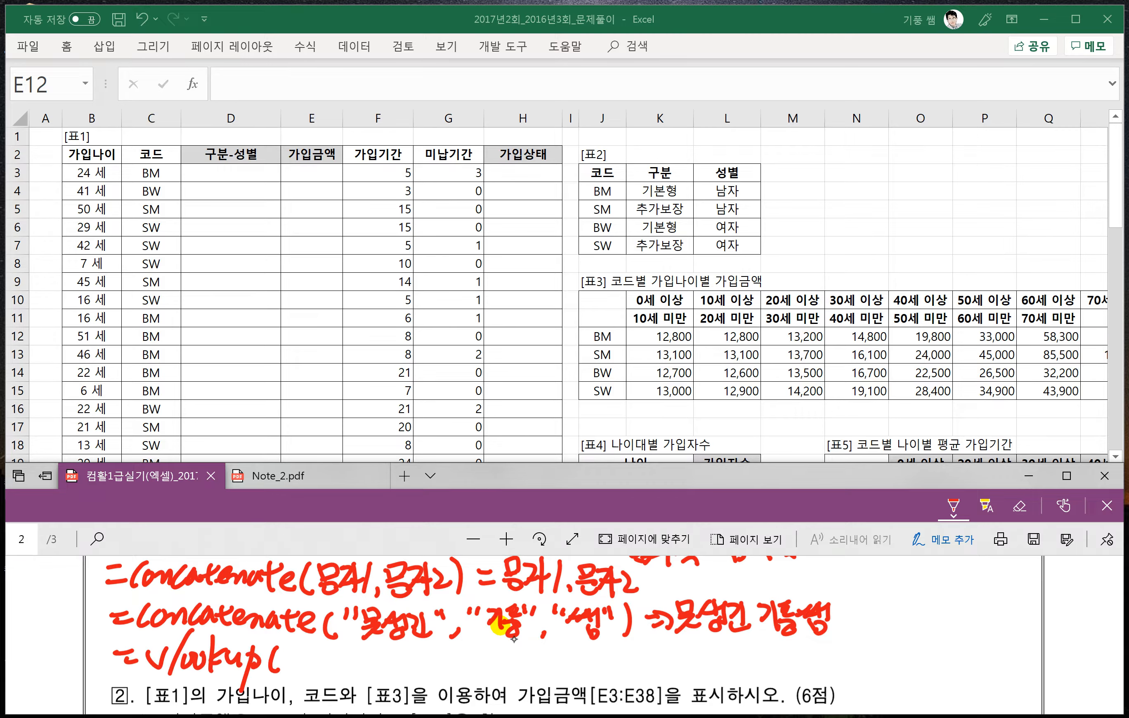
drag(286, 651, 307, 679)
mouse_move(322, 655)
mouse_down()
mouse_move(333, 653)
mouse_move(311, 678)
mouse_up()
mouse_move(313, 678)
mouse_down()
mouse_move(355, 654)
mouse_move(334, 671)
mouse_up()
drag(357, 647, 356, 666)
drag(364, 646, 365, 680)
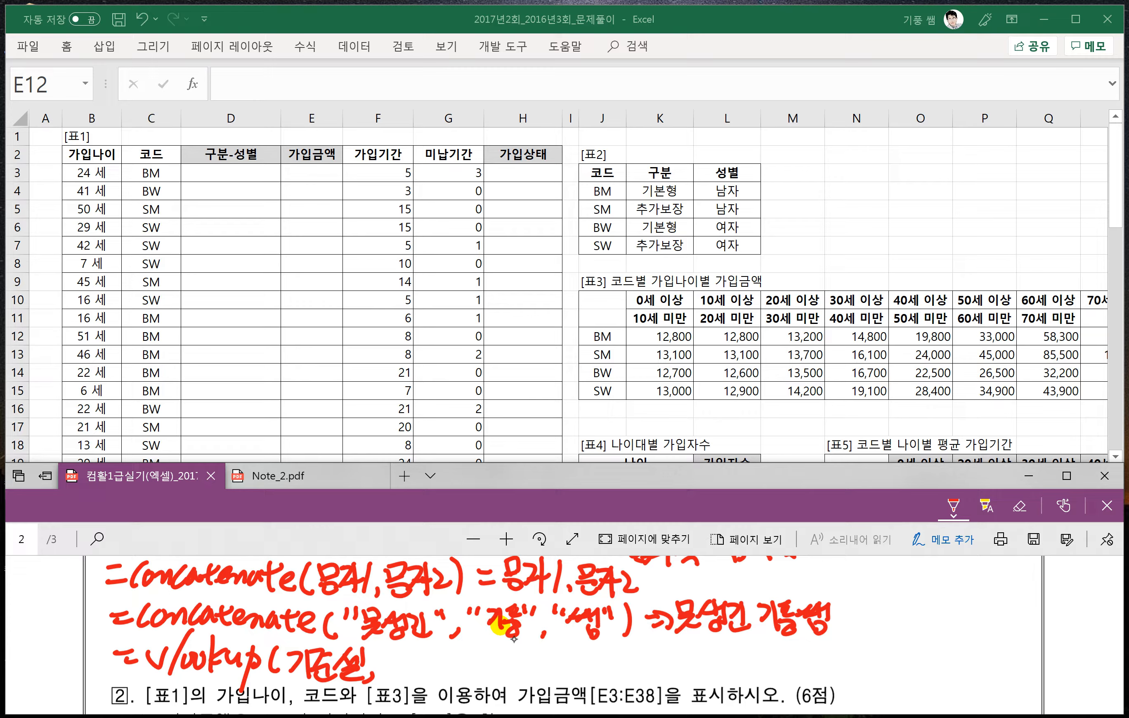
drag(388, 649, 397, 655)
mouse_move(393, 654)
mouse_down()
mouse_move(381, 673)
mouse_move(405, 668)
mouse_up()
mouse_move(403, 648)
mouse_down()
mouse_move(404, 683)
mouse_move(426, 658)
mouse_up()
mouse_move(425, 658)
mouse_down()
mouse_move(417, 675)
mouse_move(432, 663)
mouse_up()
drag(430, 664, 418, 678)
drag(412, 677, 437, 679)
mouse_move(446, 650)
mouse_down()
mouse_move(460, 683)
mouse_move(482, 666)
mouse_up()
drag(473, 669, 472, 682)
mouse_move(485, 649)
mouse_down()
mouse_move(485, 682)
mouse_move(526, 648)
mouse_move(529, 679)
mouse_move(549, 673)
mouse_up()
mouse_move(546, 654)
mouse_down()
mouse_move(570, 682)
mouse_move(604, 657)
mouse_up()
mouse_move(615, 648)
mouse_down()
mouse_move(618, 680)
mouse_move(651, 680)
mouse_move(666, 655)
mouse_move(714, 669)
mouse_up()
- Handwrite the match-type notes beside the VLOOKUP syntax: 0 for 정확한 값 and 1 for 유사한 값
click(680, 657)
click(683, 674)
mouse_move(707, 664)
mouse_down()
mouse_move(708, 681)
mouse_move(729, 651)
mouse_up()
drag(717, 657, 730, 673)
mouse_move(739, 648)
mouse_down()
mouse_move(739, 674)
mouse_move(759, 652)
mouse_up()
drag(746, 658, 766, 680)
drag(775, 650, 799, 664)
mouse_move(776, 660)
mouse_down()
mouse_move(791, 681)
mouse_move(806, 679)
mouse_up()
drag(792, 668, 809, 683)
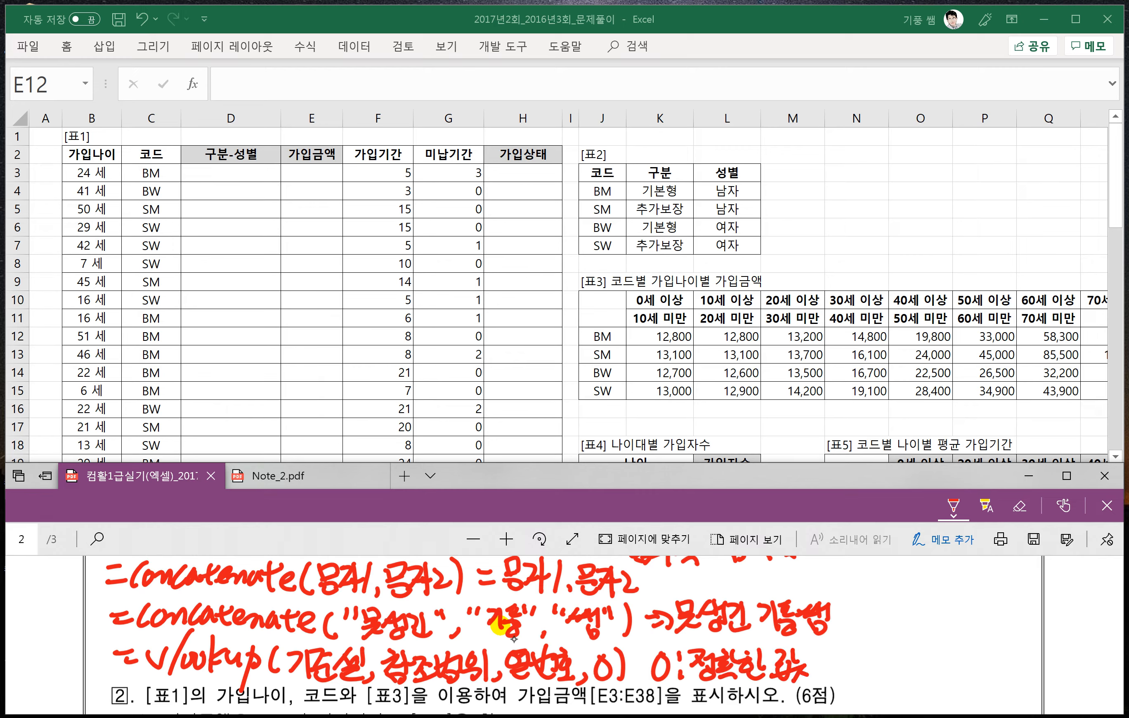
mouse_move(849, 646)
mouse_down()
mouse_move(837, 673)
mouse_move(887, 660)
mouse_up()
click(857, 664)
click(860, 674)
mouse_move(872, 664)
mouse_down()
mouse_move(874, 673)
mouse_move(899, 646)
mouse_up()
mouse_move(892, 638)
mouse_down()
mouse_move(905, 636)
mouse_move(897, 676)
mouse_up()
mouse_move(905, 638)
mouse_down()
mouse_move(907, 677)
mouse_move(913, 656)
mouse_up()
drag(915, 638, 920, 642)
mouse_move(912, 647)
mouse_down()
mouse_move(928, 646)
mouse_move(923, 664)
mouse_up()
mouse_move(929, 640)
mouse_down()
mouse_move(939, 674)
mouse_move(968, 657)
mouse_up()
drag(949, 658, 953, 671)
drag(962, 655, 963, 671)
mouse_move(951, 665)
mouse_down()
mouse_move(964, 663)
mouse_move(964, 676)
mouse_up()
drag(970, 667, 977, 676)
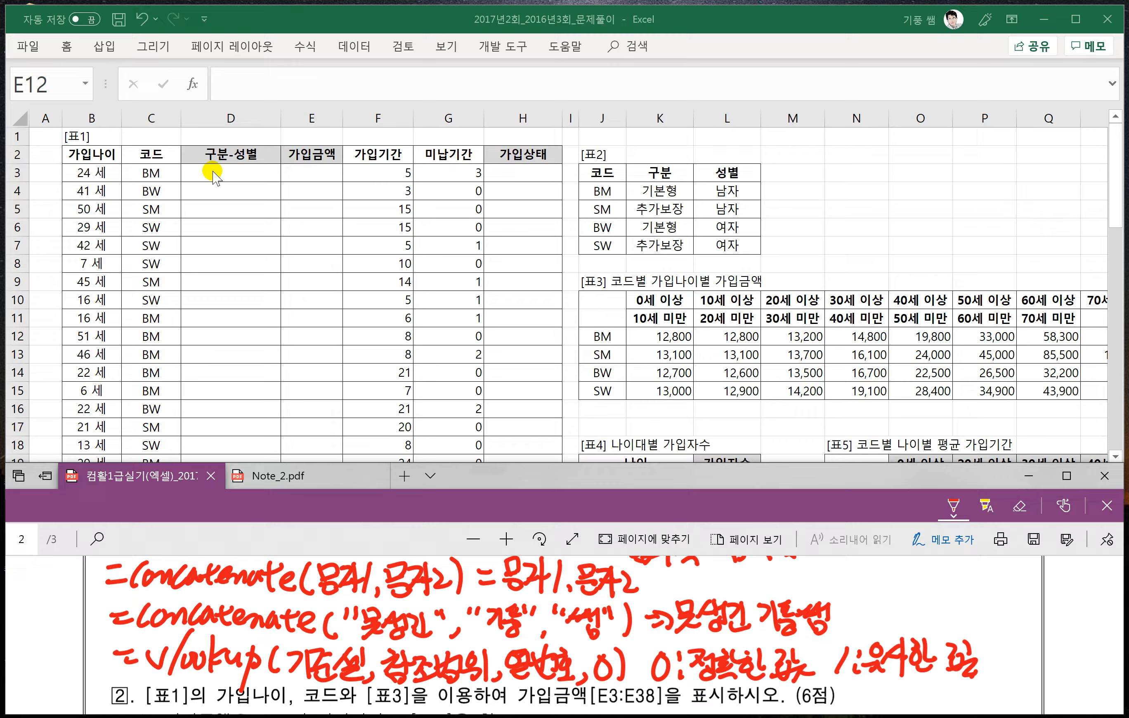
- Enlarge the worksheet to 130% and circle the code in C3, labelling it 기준셀 by hand
click(166, 172)
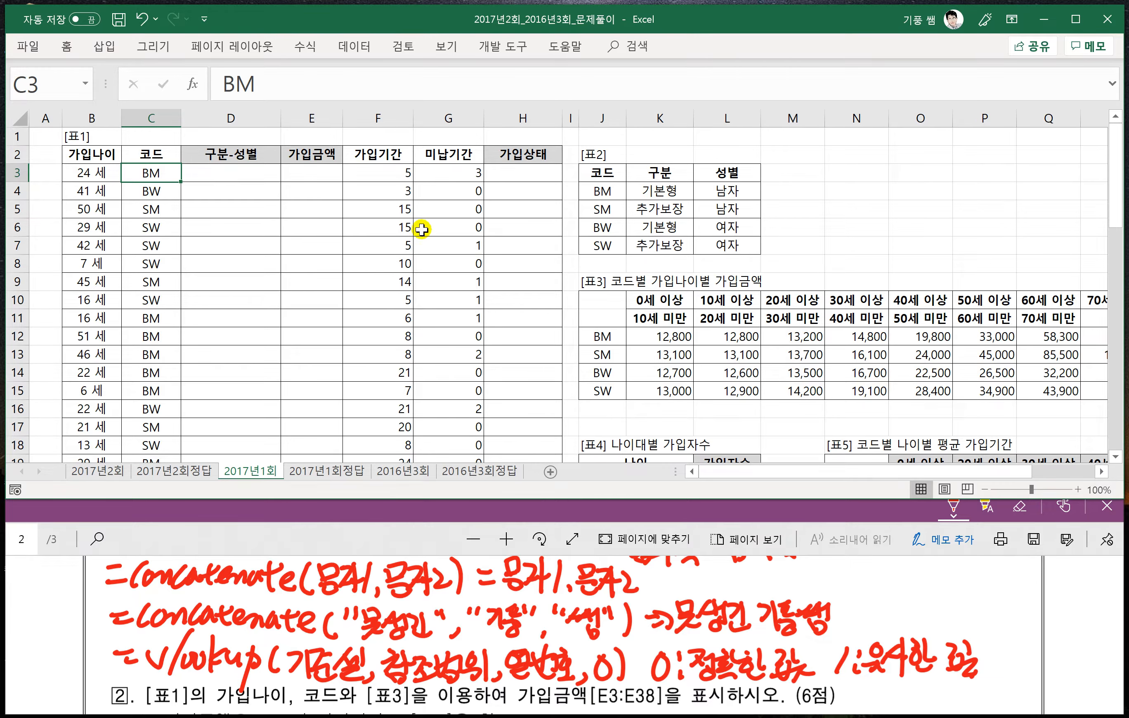
scroll(471, 232, up, 2)
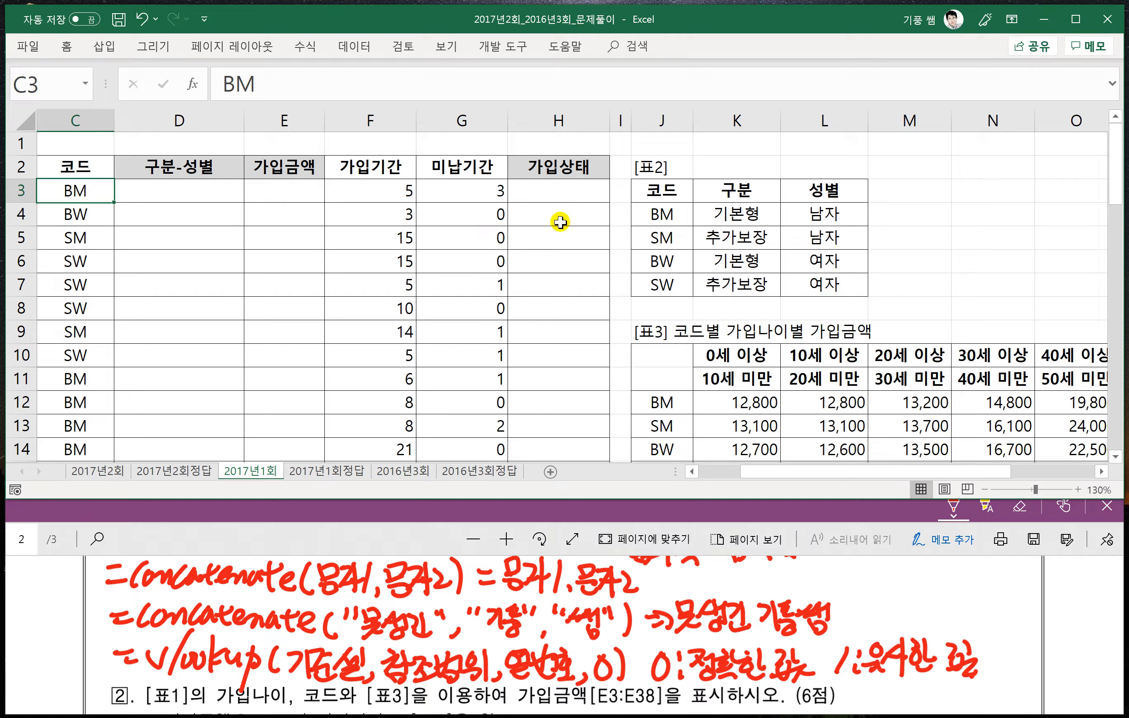
mouse_move(60, 200)
mouse_down()
mouse_move(109, 185)
mouse_move(56, 205)
mouse_up()
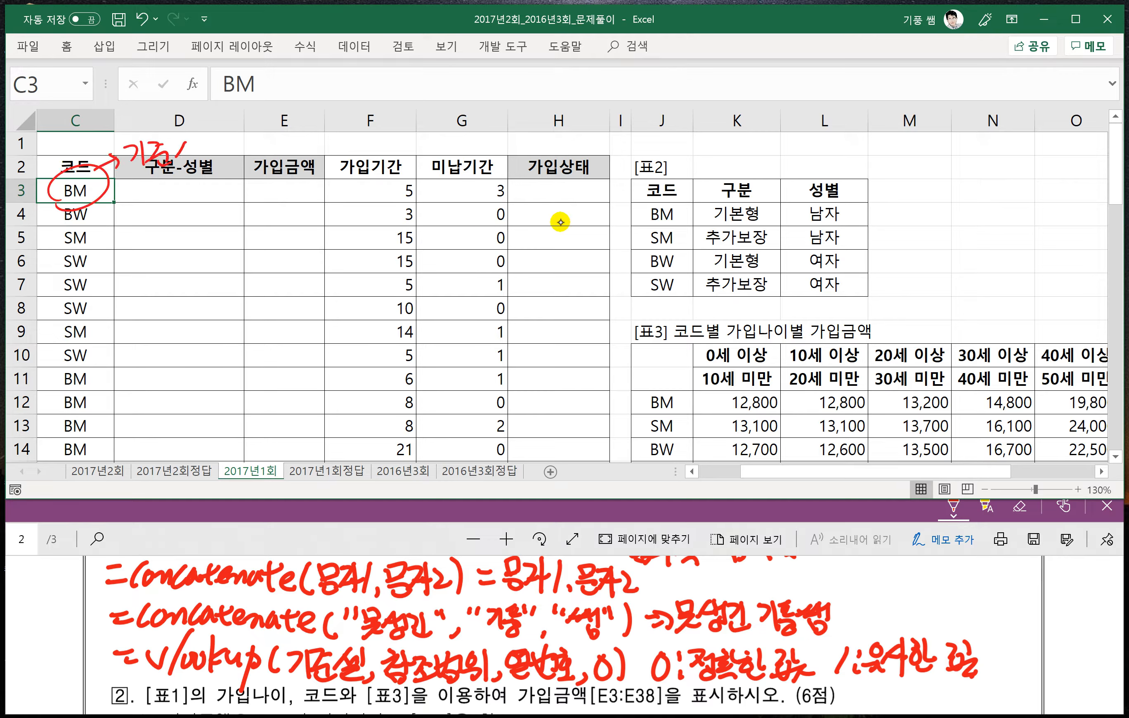
drag(201, 136, 198, 147)
drag(188, 167, 222, 156)
- Box 표2's data J4:L7 as 참조범위 with its columns numbered 1 to 3, and underline 기준셀 in the handwritten VLOOKUP syntax
mouse_move(629, 204)
mouse_down()
mouse_move(628, 299)
mouse_move(857, 298)
mouse_move(869, 225)
mouse_move(783, 205)
mouse_move(634, 207)
mouse_up()
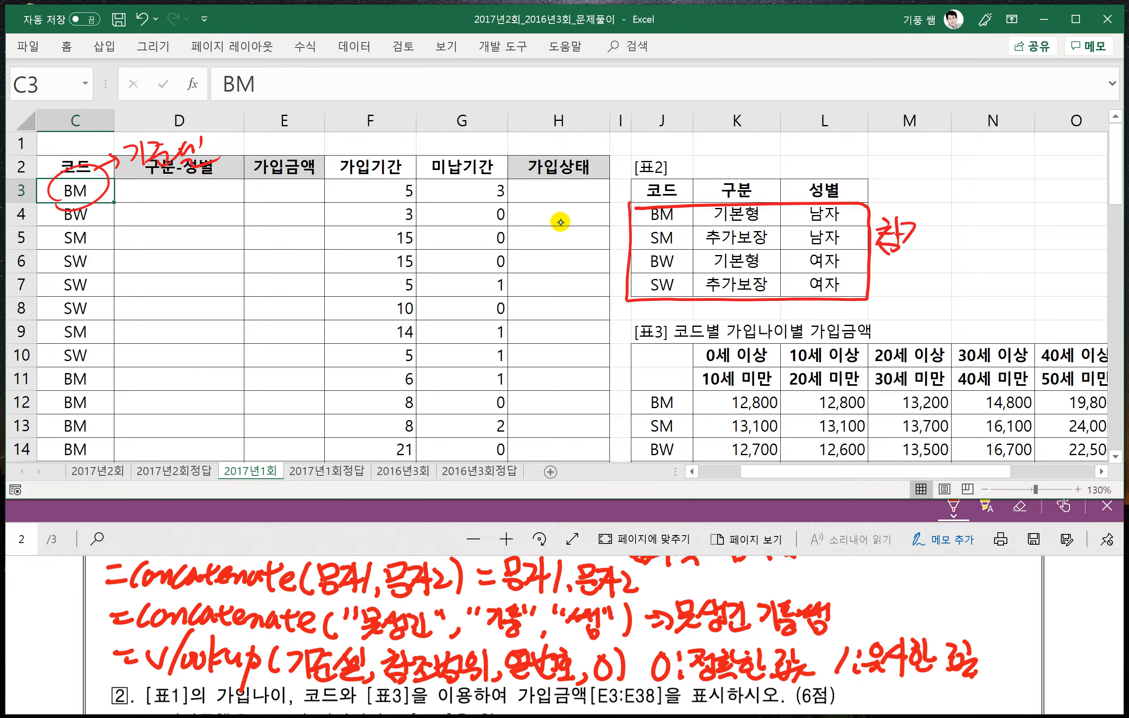
drag(927, 216, 948, 215)
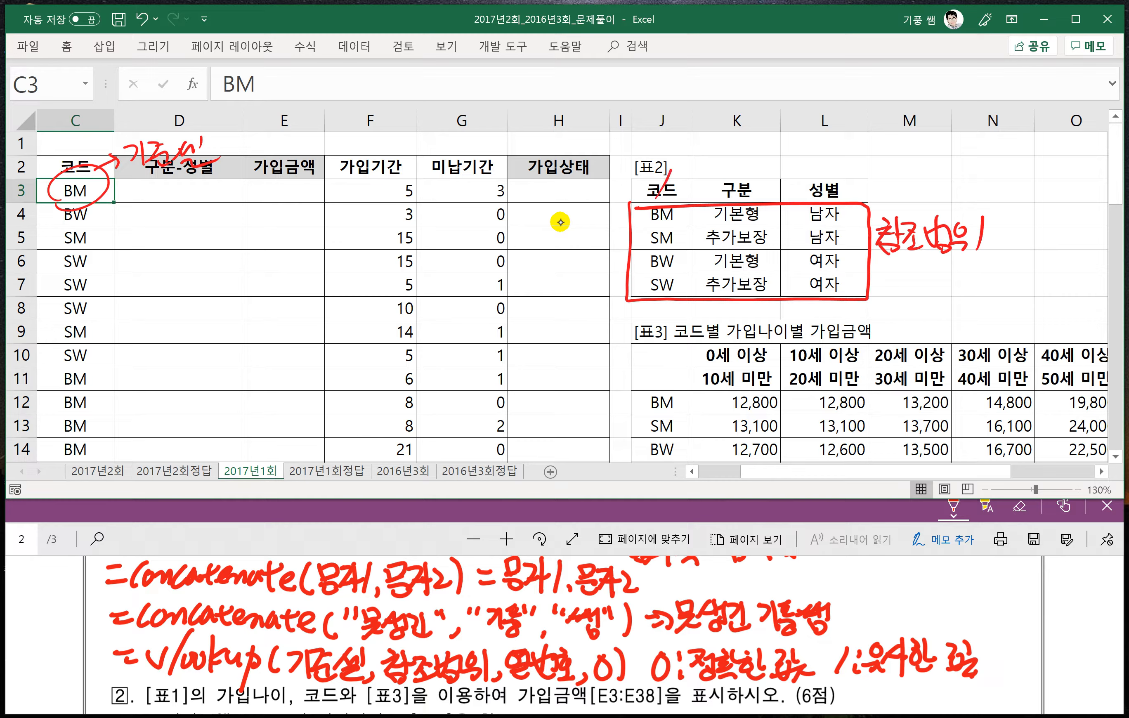
drag(752, 166, 773, 179)
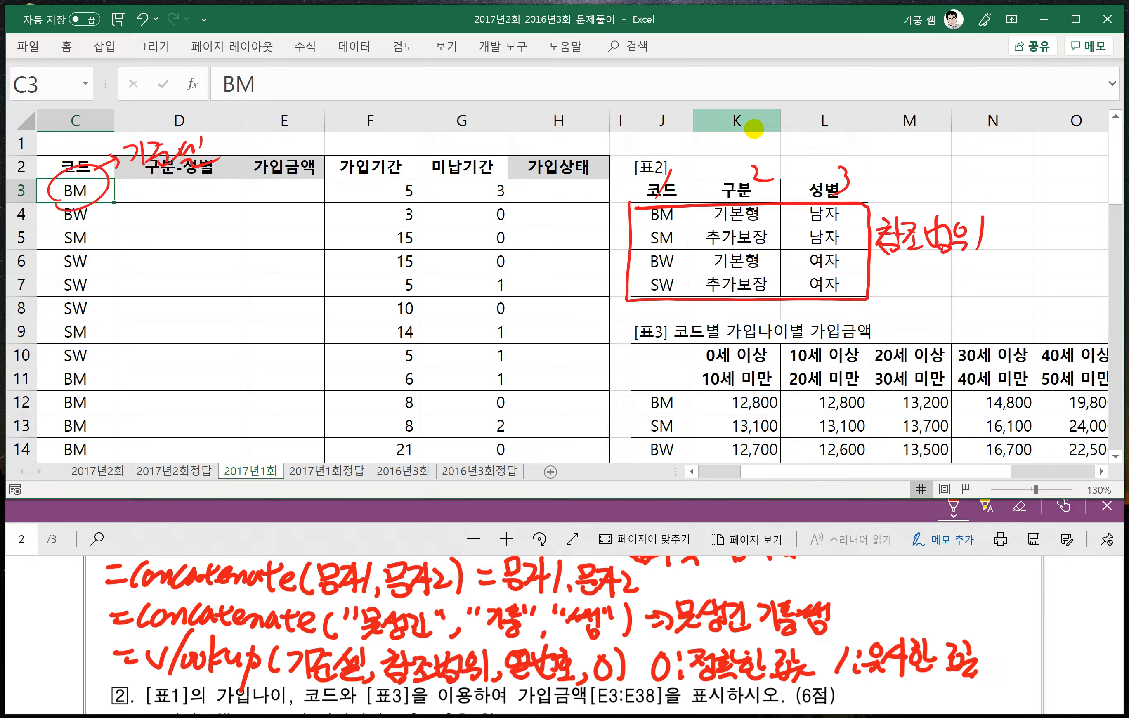
drag(286, 685, 365, 683)
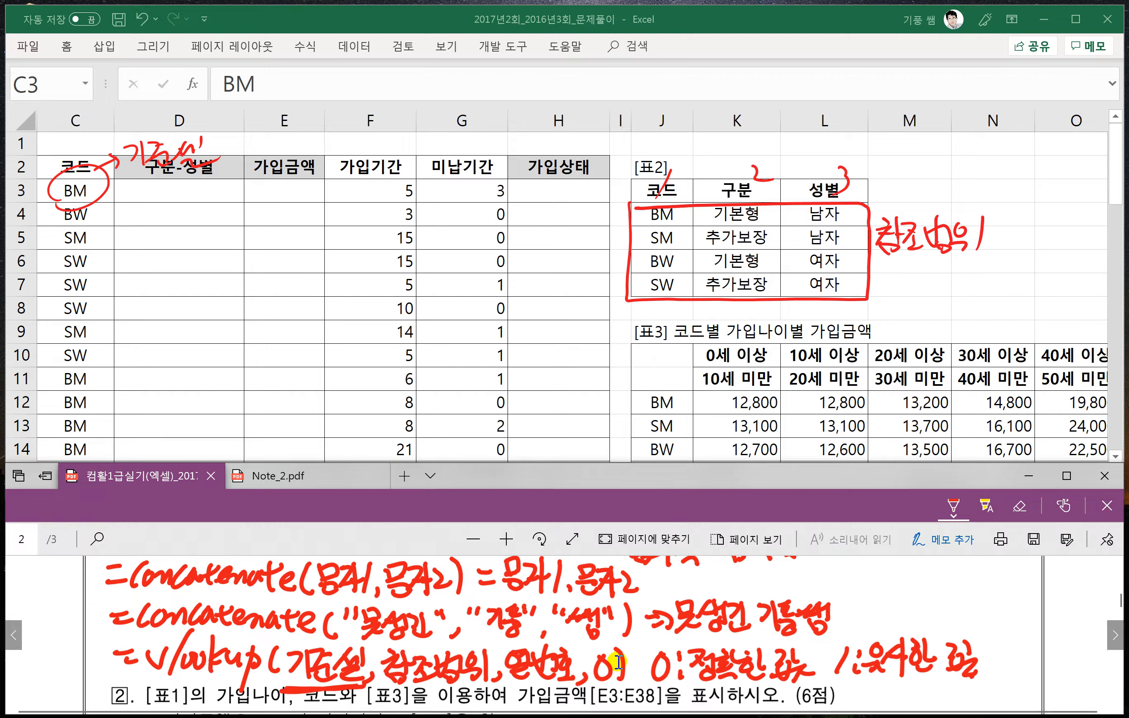
- Begin a VLOOKUP formula in D3 with C3 as the lookup value and the absolute range $J$4:$L$7 as the table
click(168, 191)
click(168, 191)
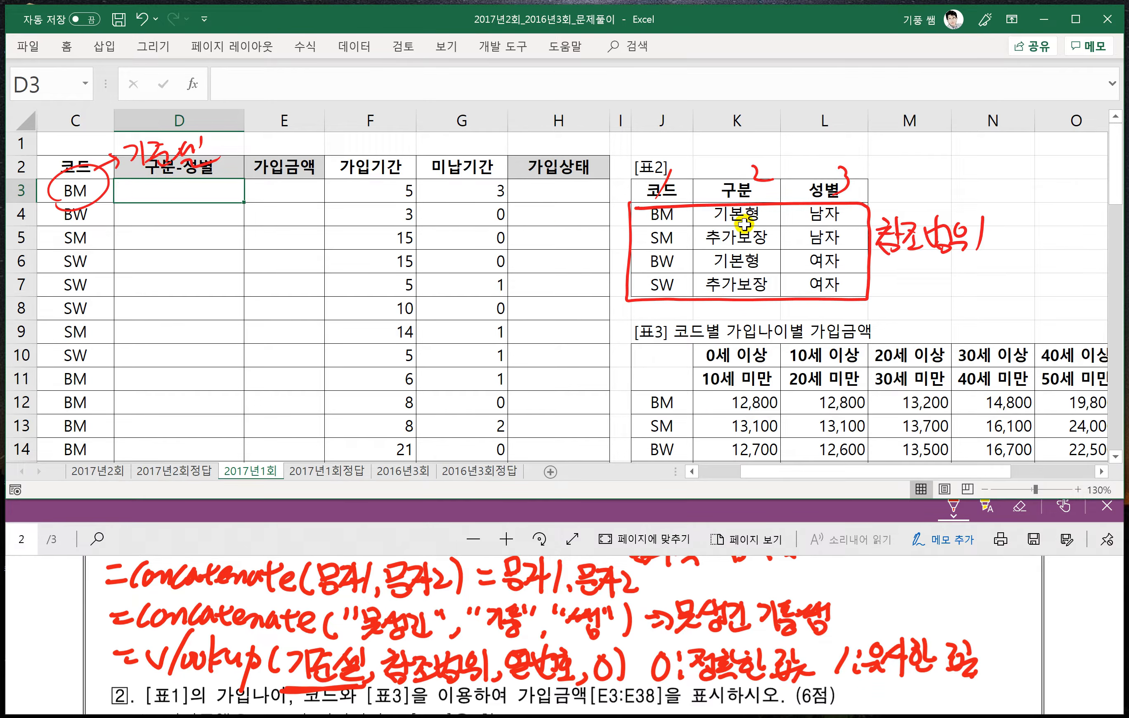
click(350, 546)
scroll(365, 612, up, 3)
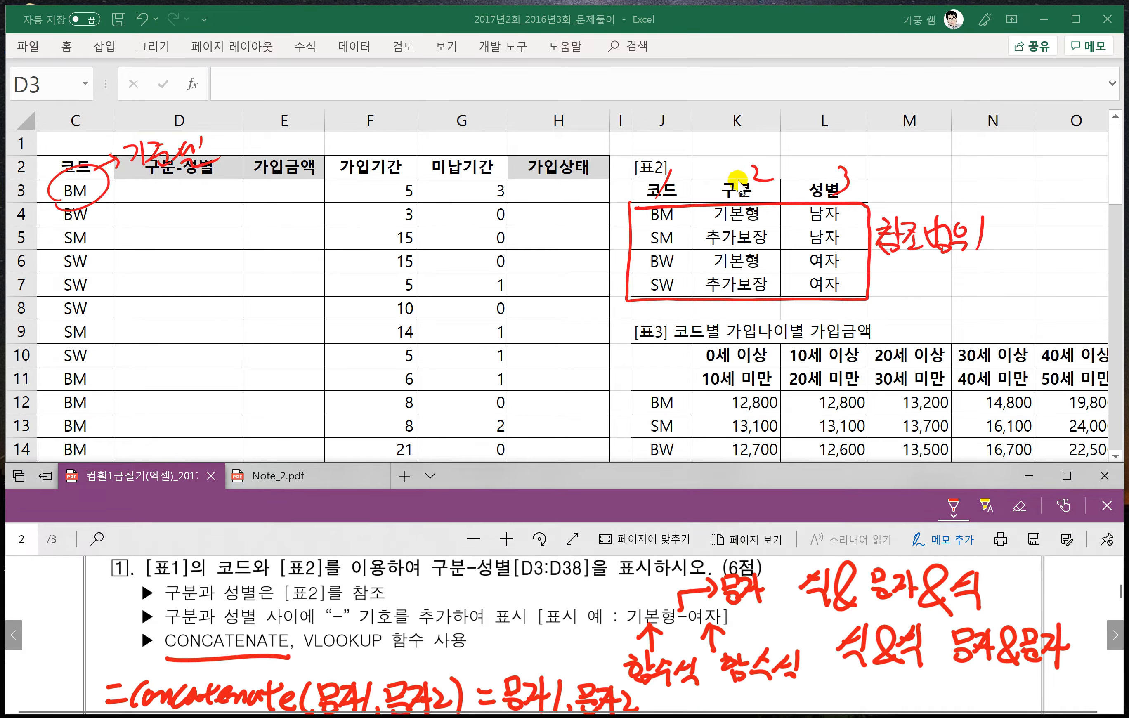
click(149, 190)
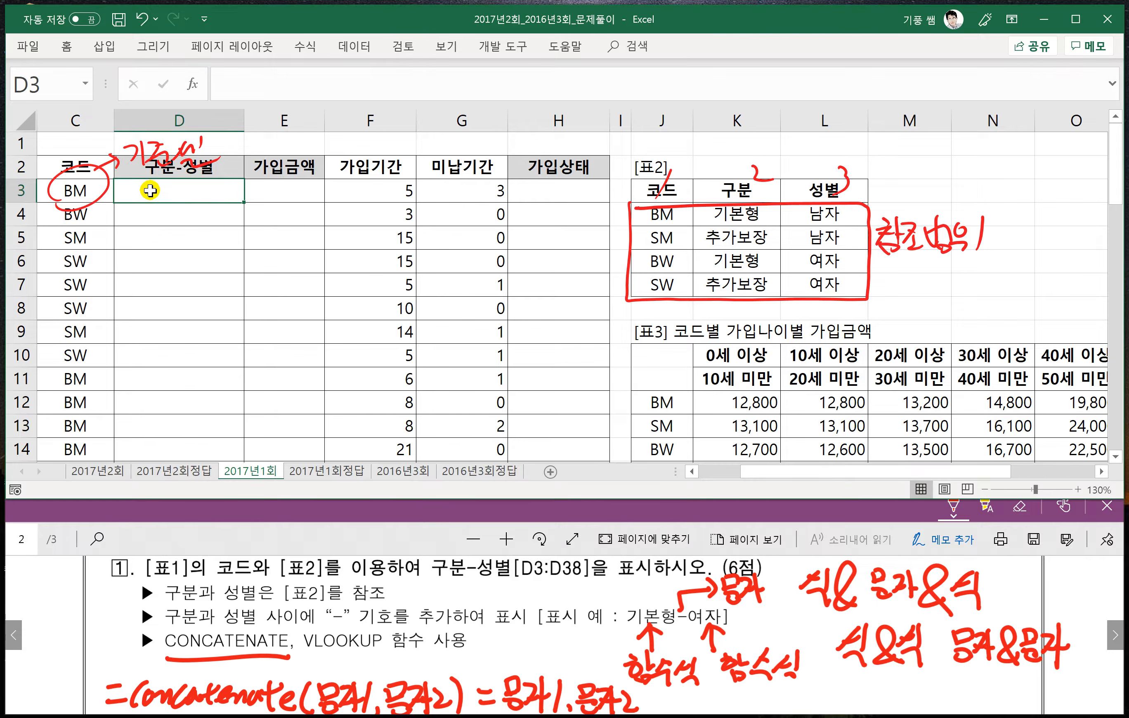
text(=)
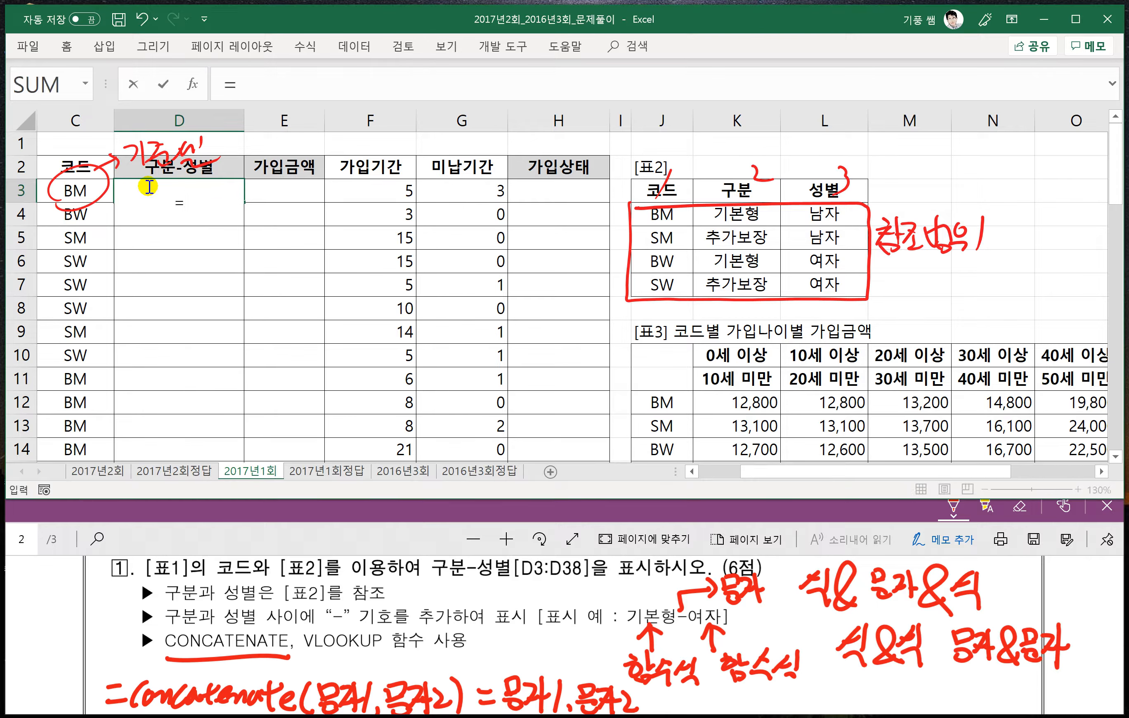
text(ㅍ)
key(Hangul)
key(BackSpace)
text(vl)
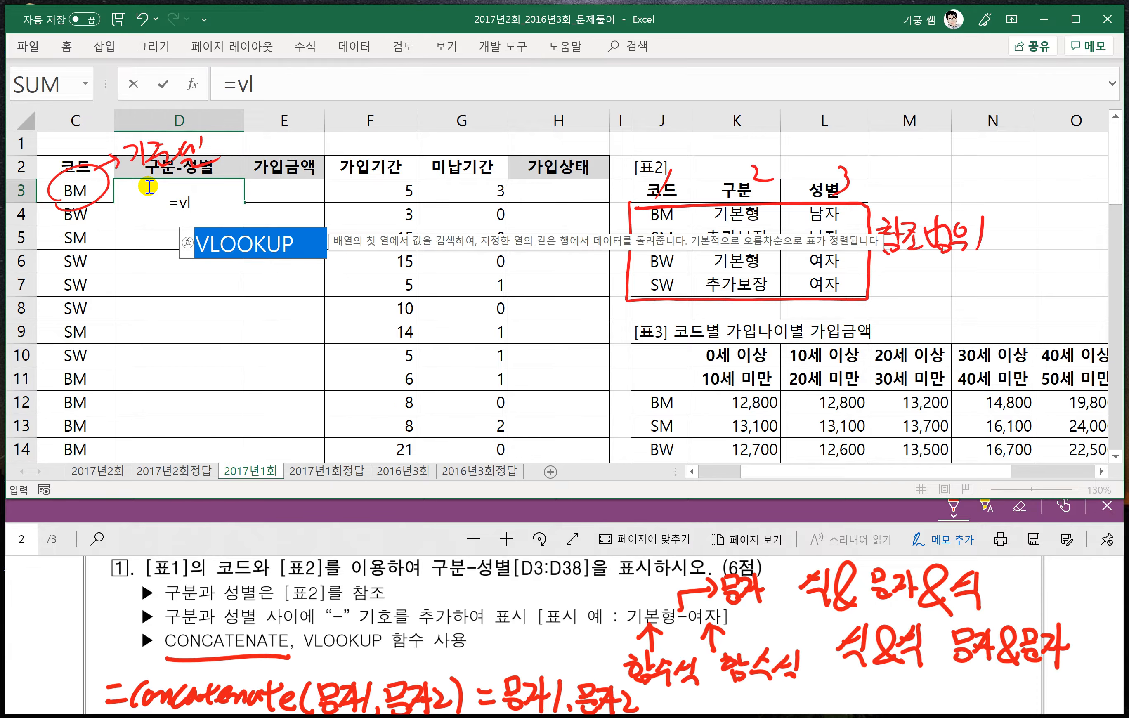
key(Tab)
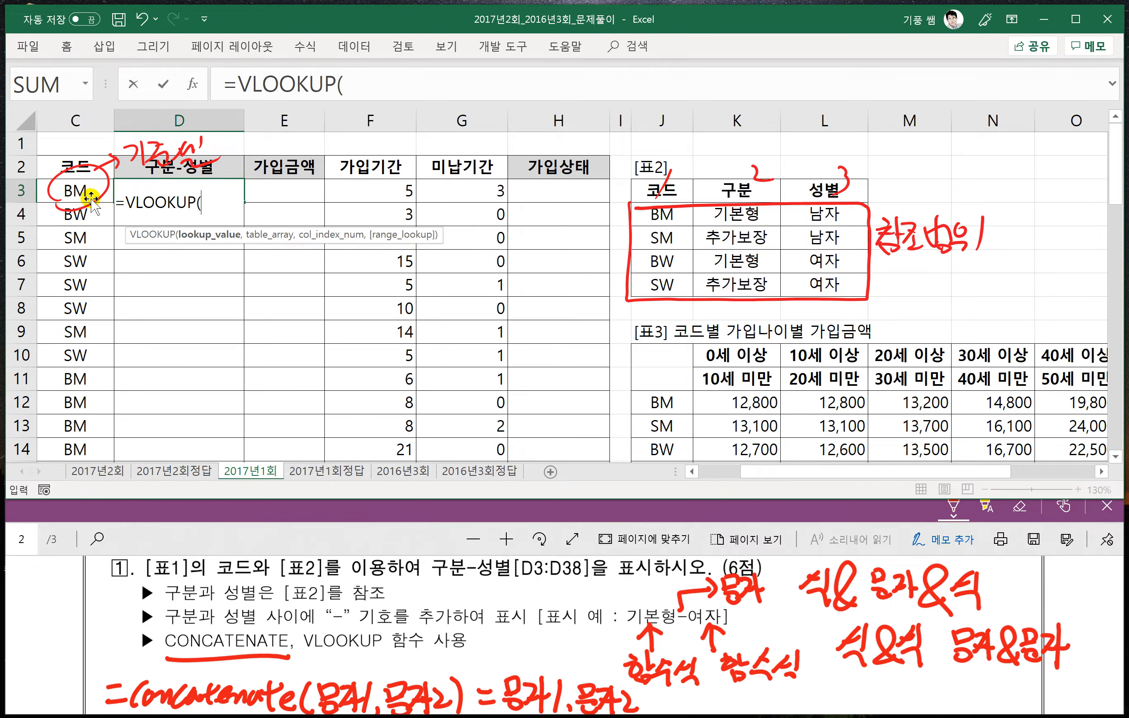
click(74, 190)
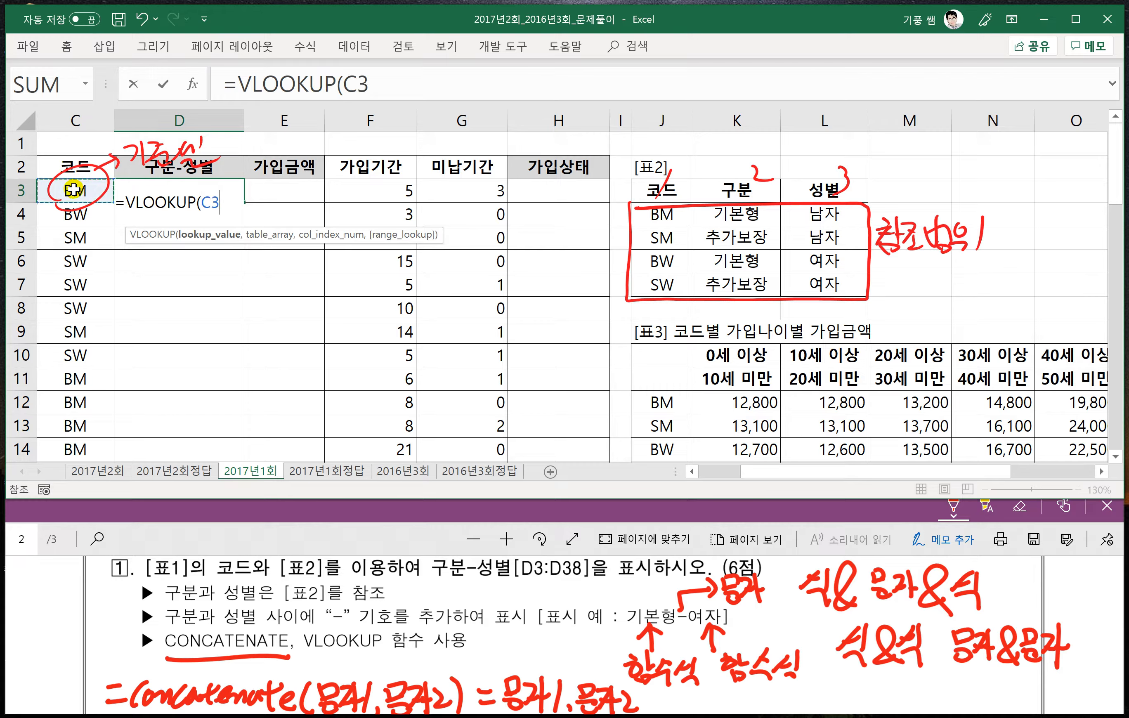
text(,)
drag(659, 216, 814, 289)
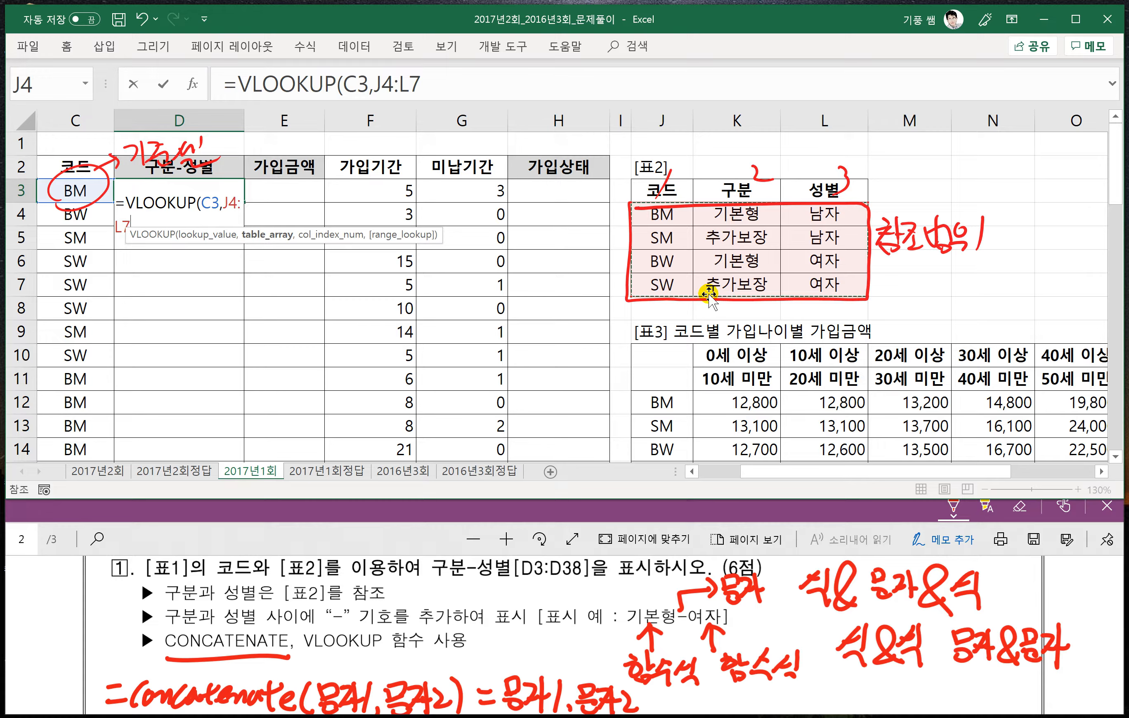
key(F4)
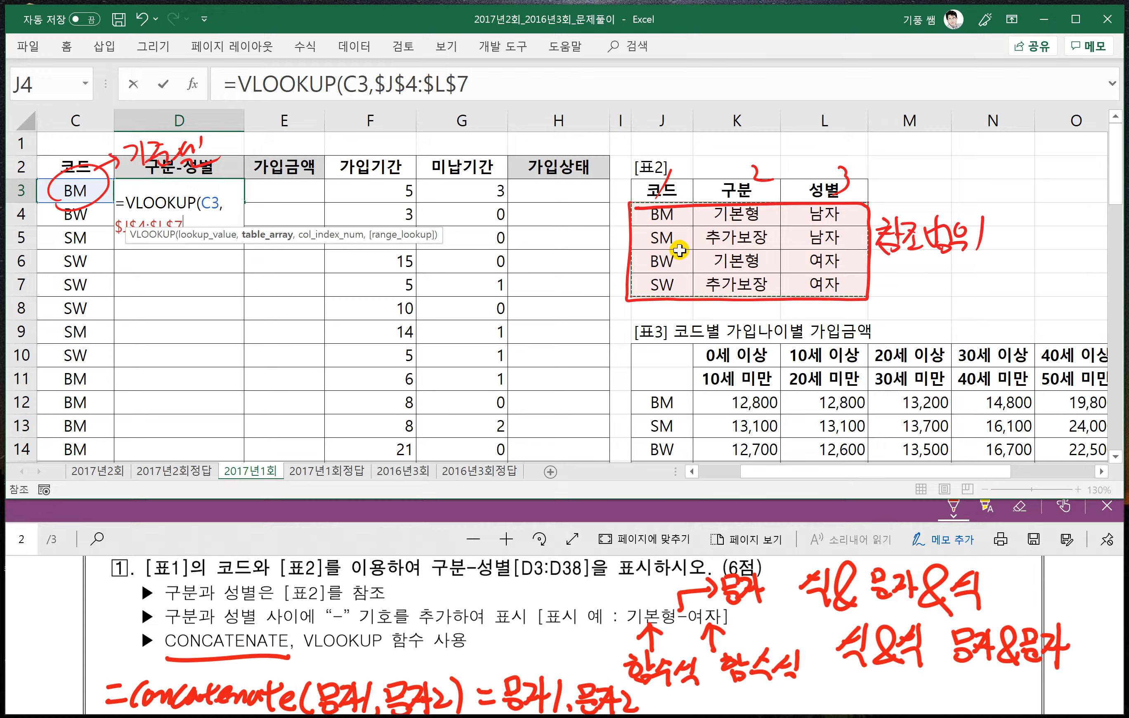
- Finish the VLOOKUP in D3 with column number 2 and exact match 0
text(,)
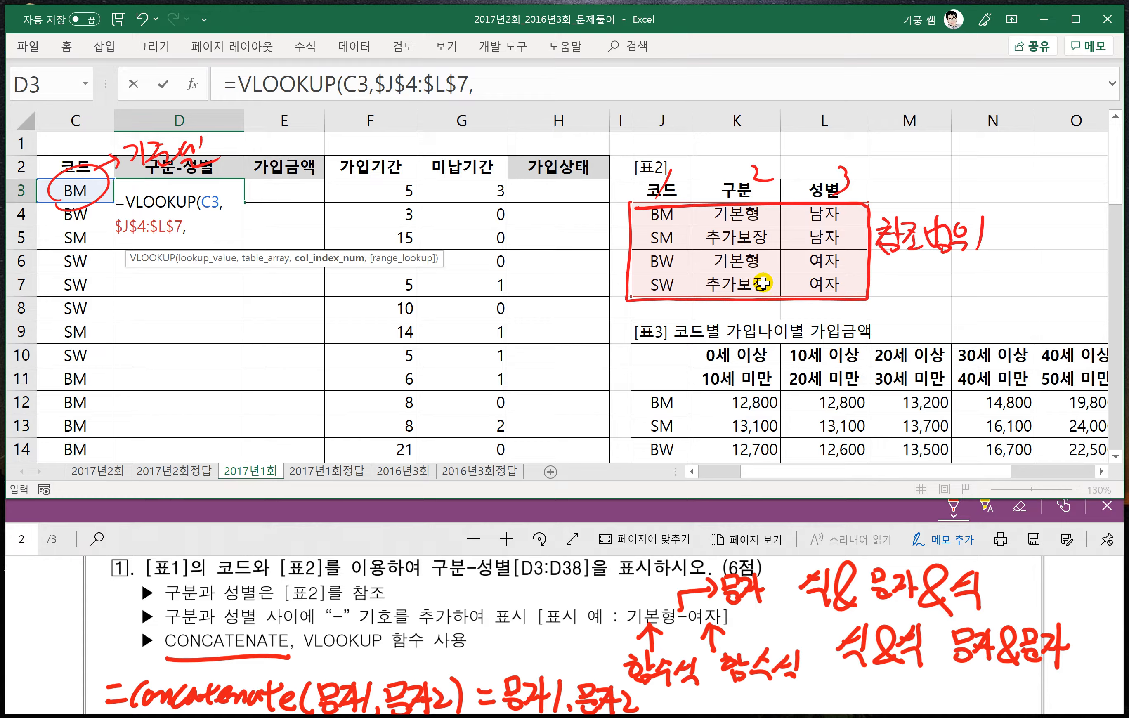
text(2,)
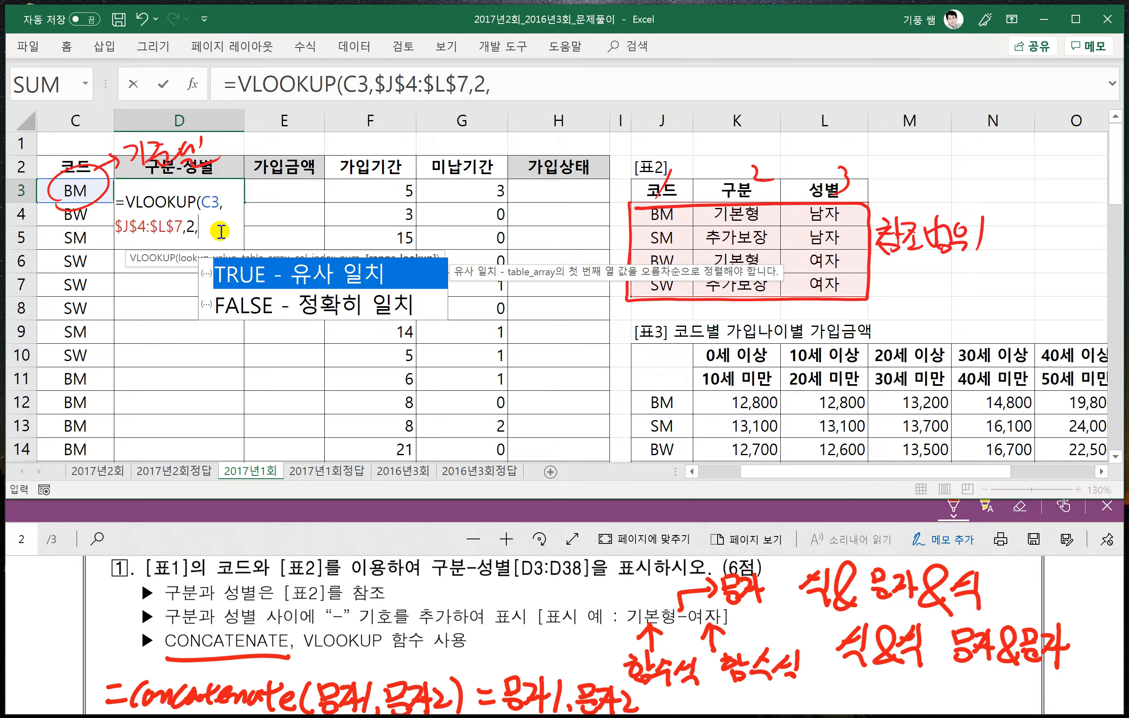
click(510, 88)
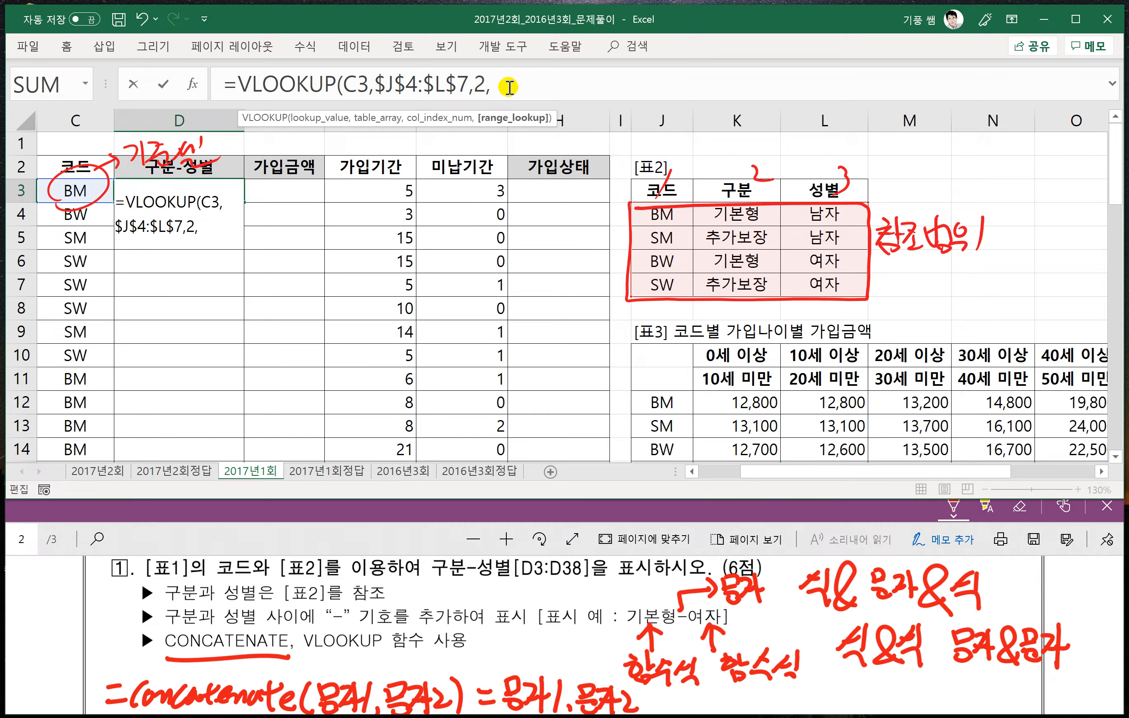
text(0))
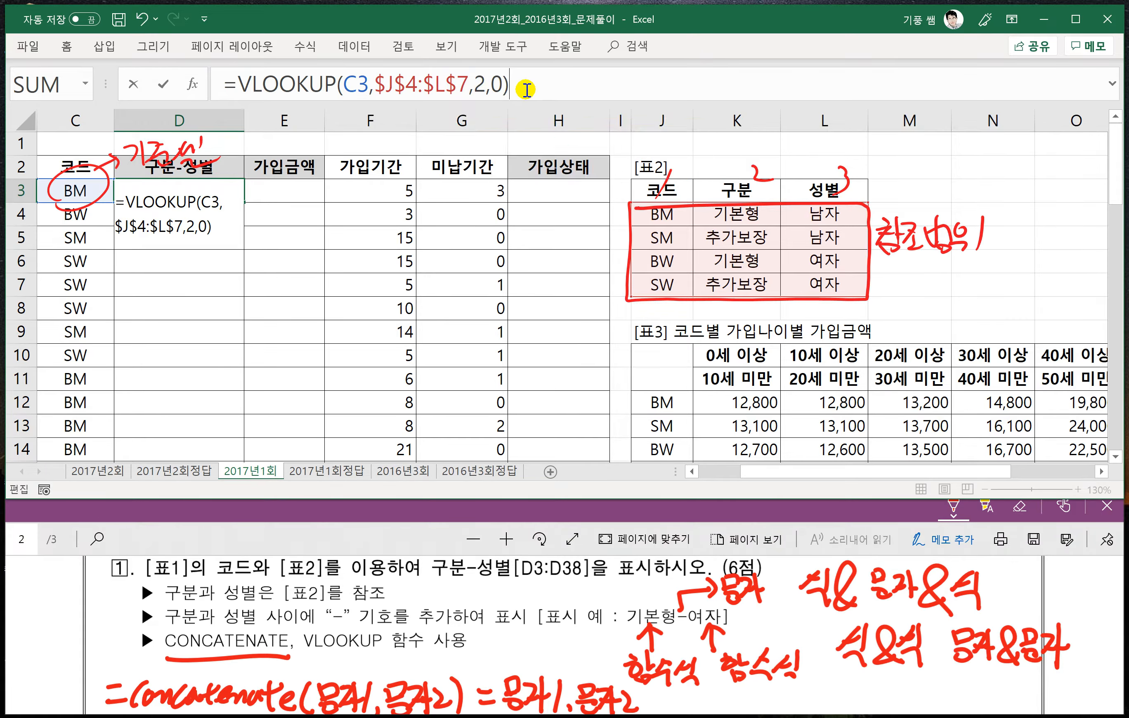
key(Return)
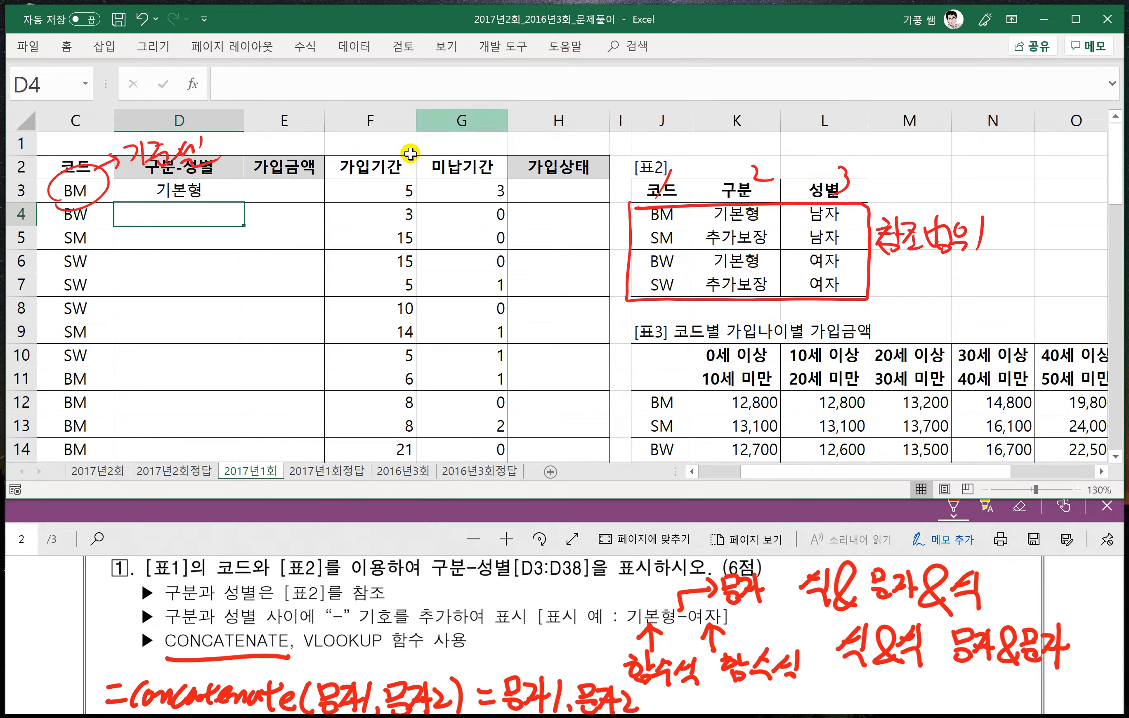
- Wrap D3's VLOOKUP in CONCATENATE and add "-" as the second text argument
click(189, 194)
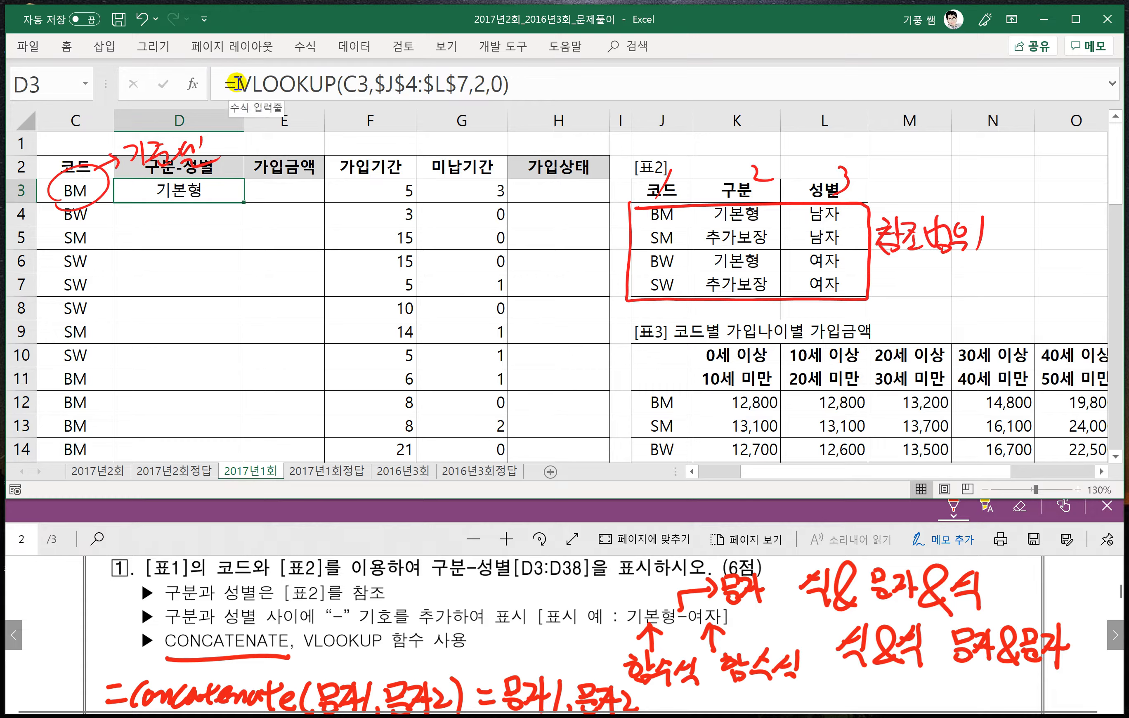
click(237, 83)
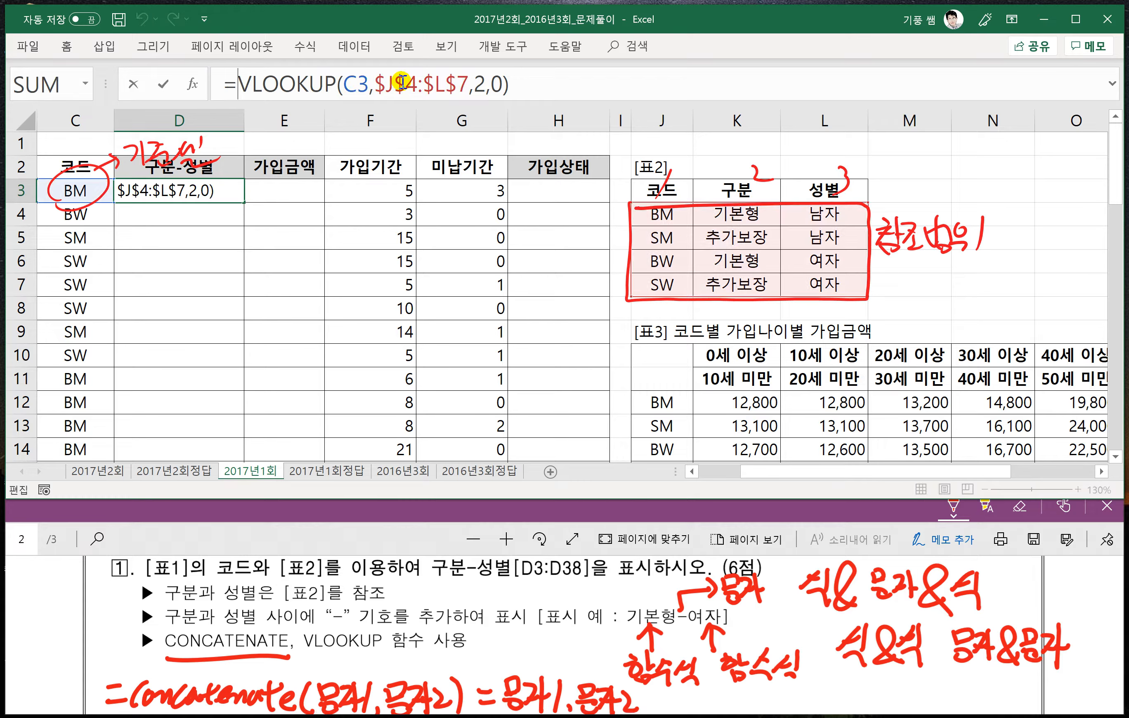
text(con)
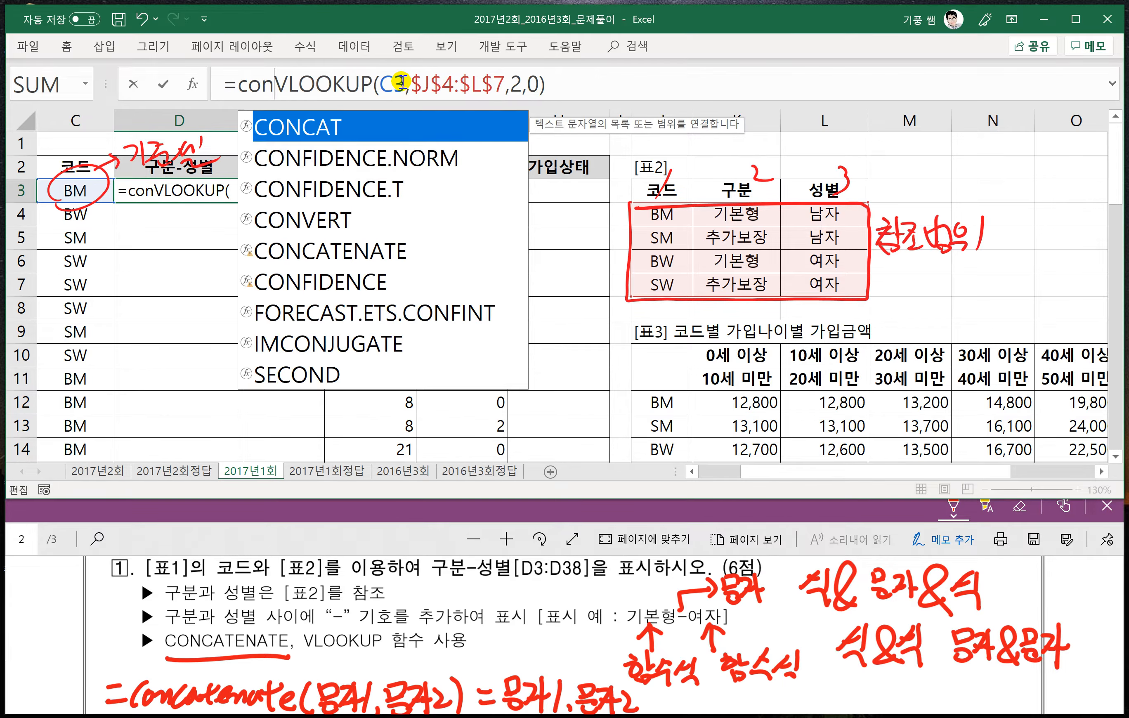
text(c)
key(Down)
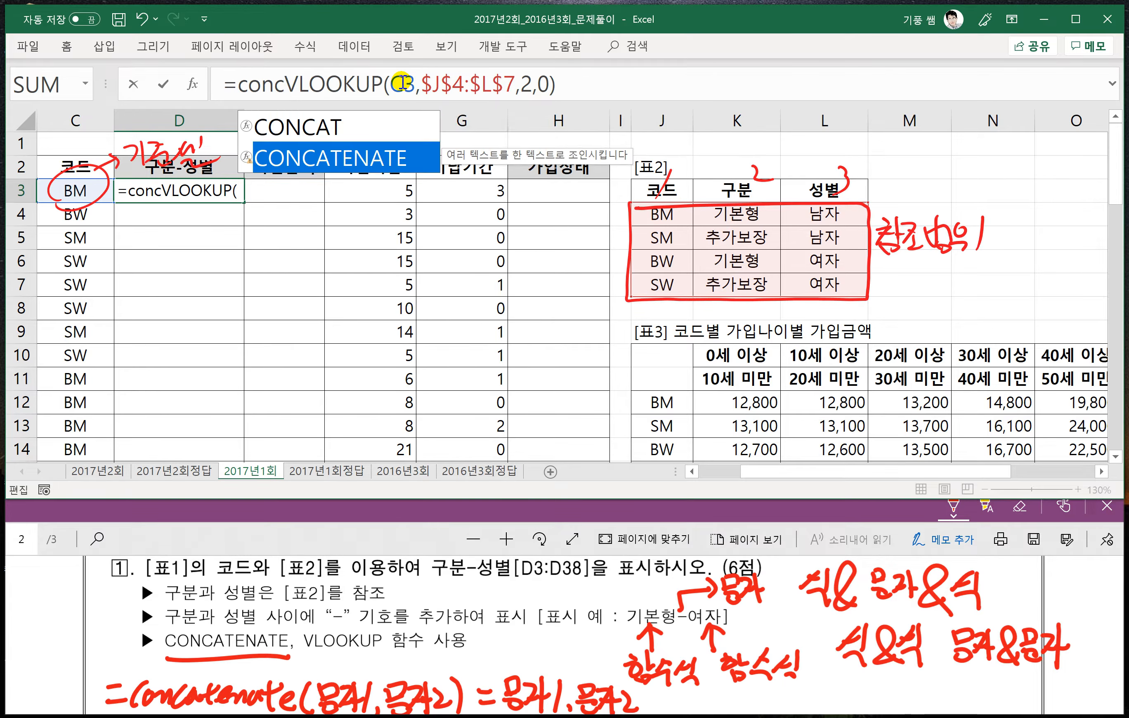
key(Tab)
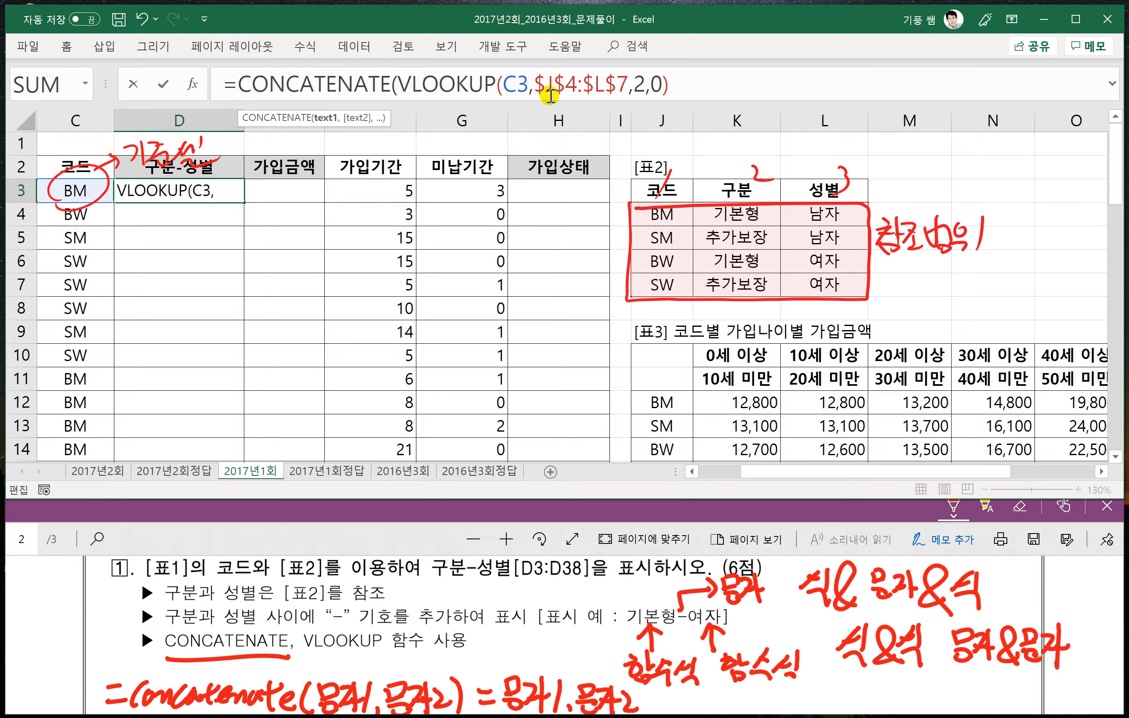
text(,)
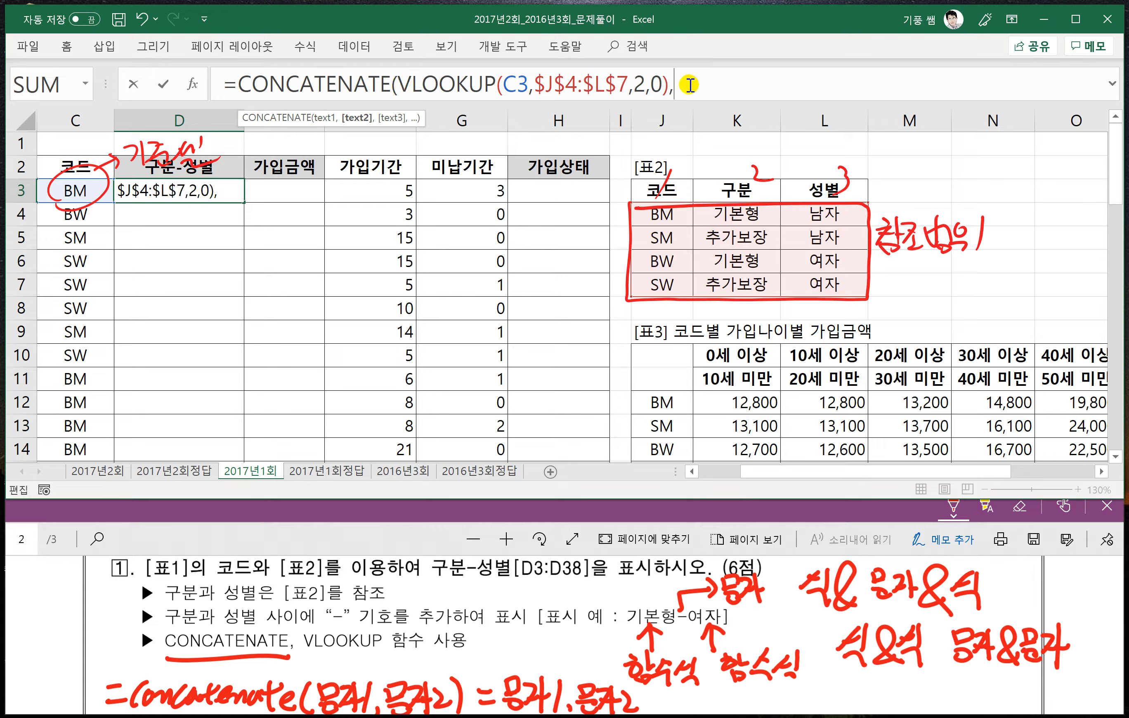
text("-)
text())
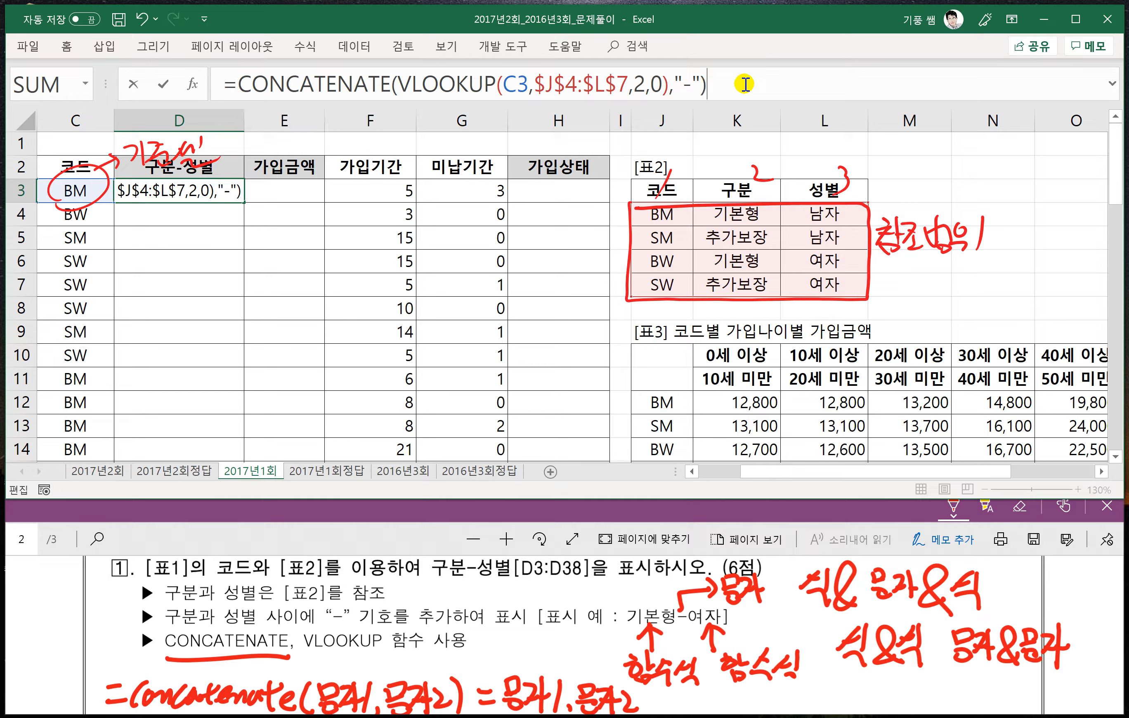
key(Return)
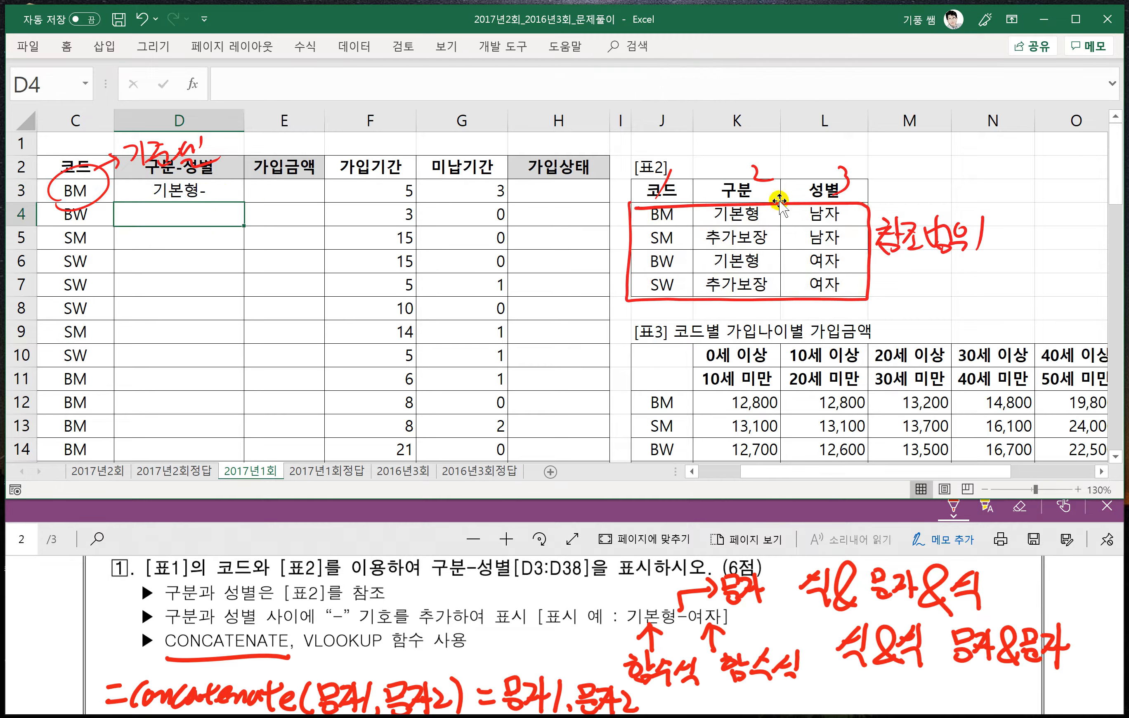
- Add a VLOOKUP as the third CONCATENATE argument in D3, with lookup value C3 and the absolute table range $J$4:$L$7
double_click(226, 190)
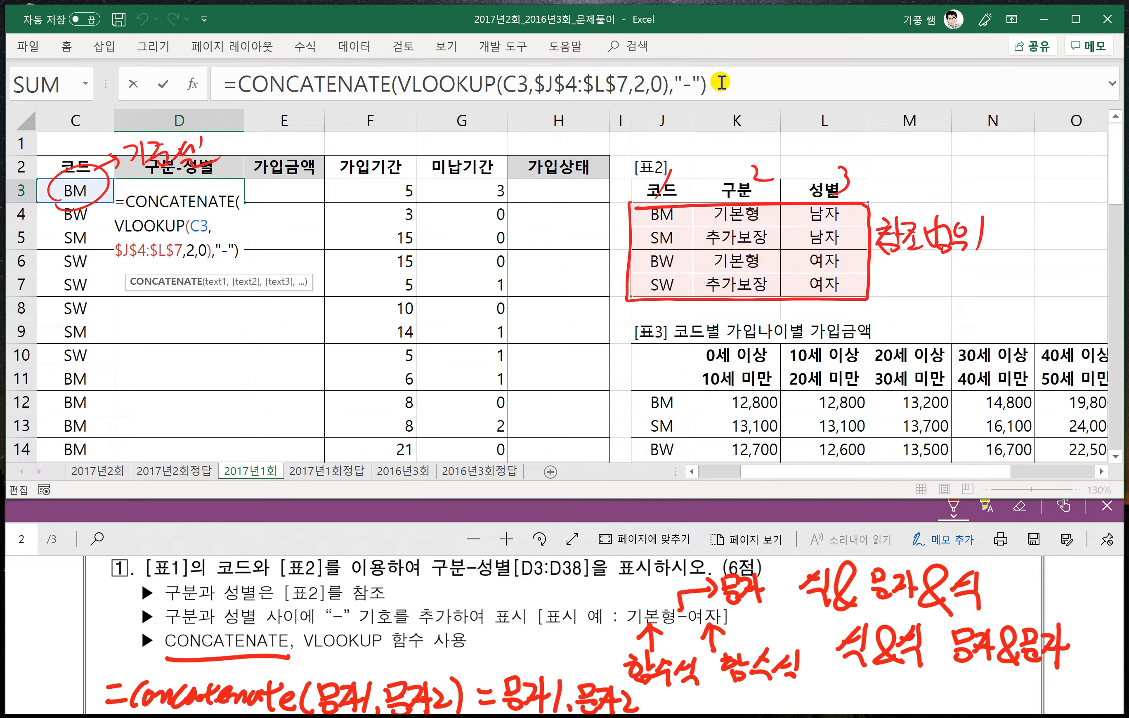
click(736, 88)
click(695, 85)
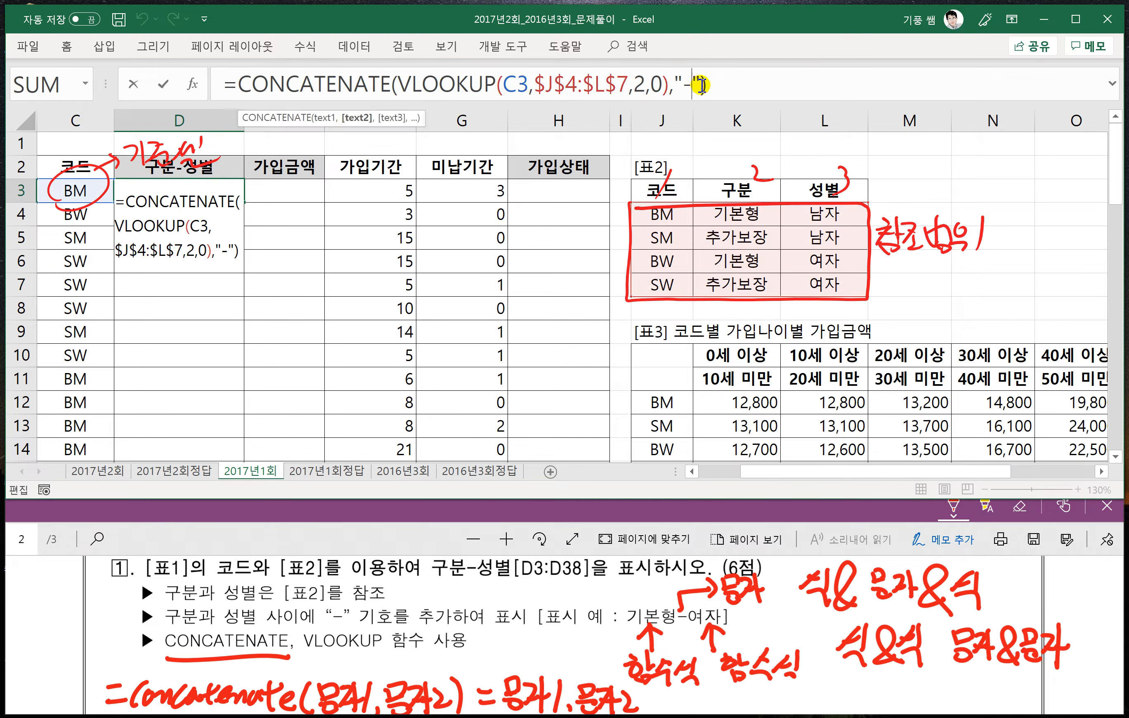
text(,)
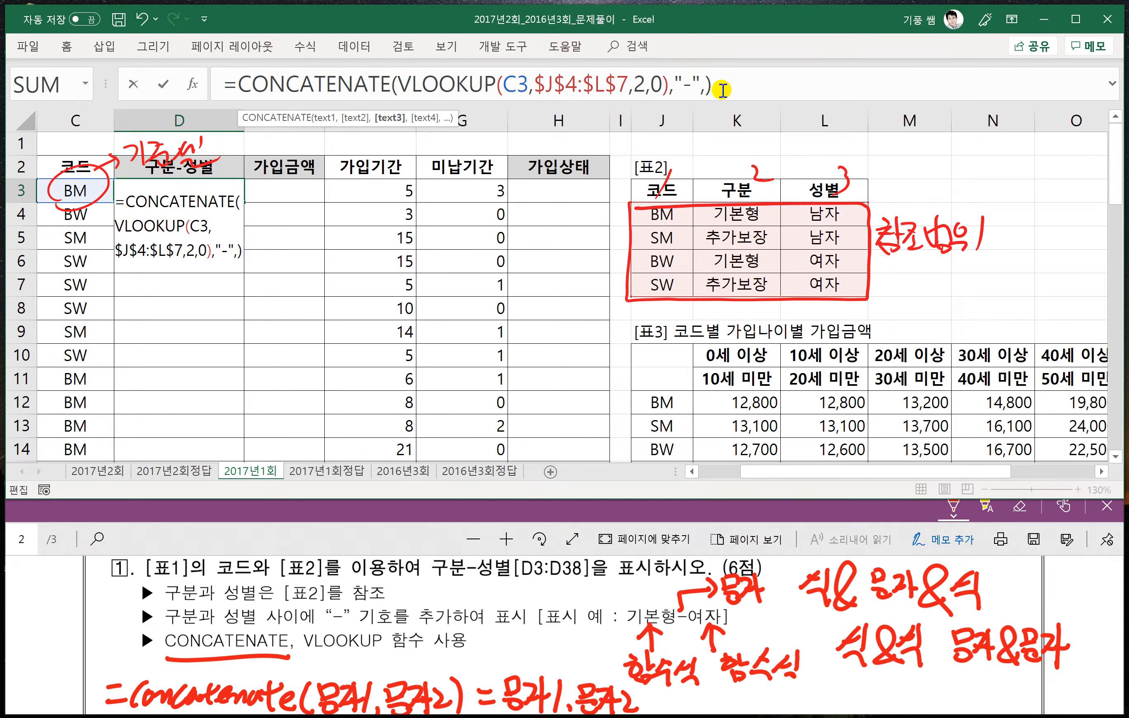
text(v)
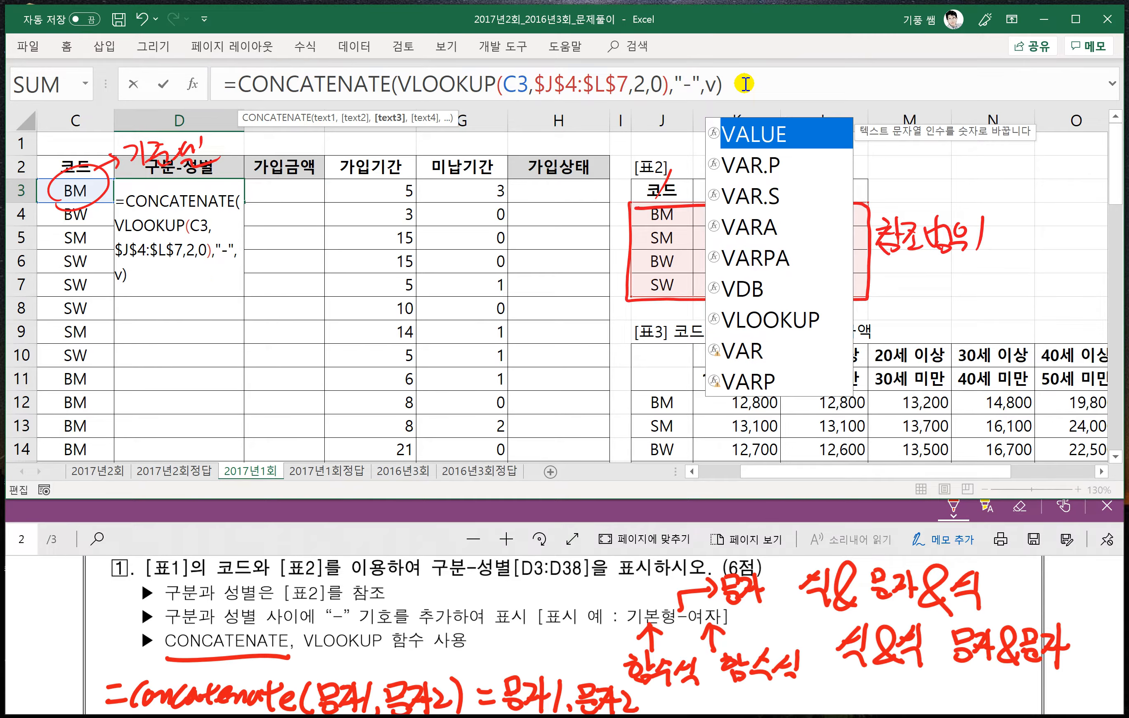
text(l)
key(Tab)
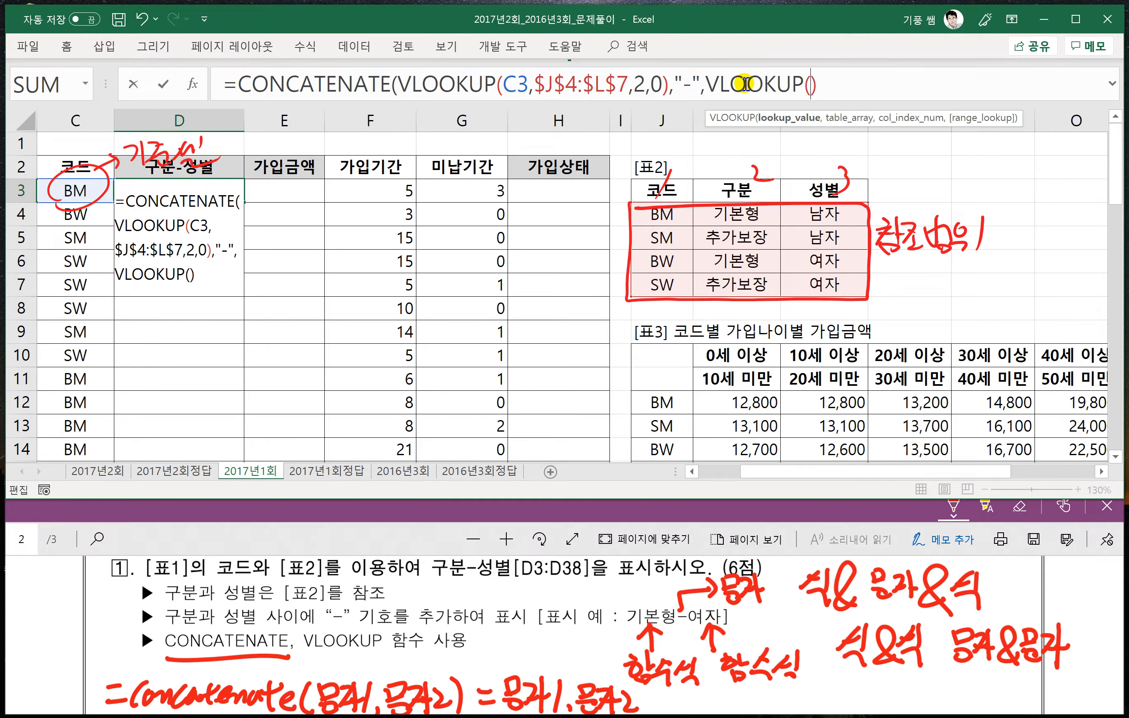
click(76, 190)
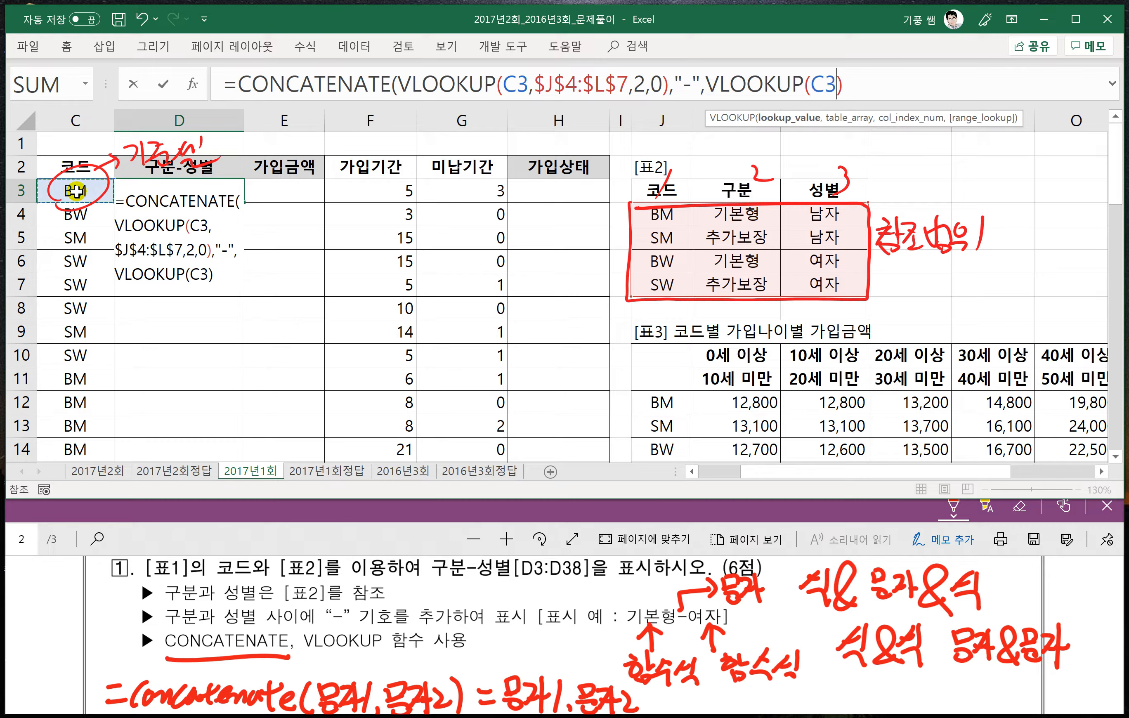
text(,)
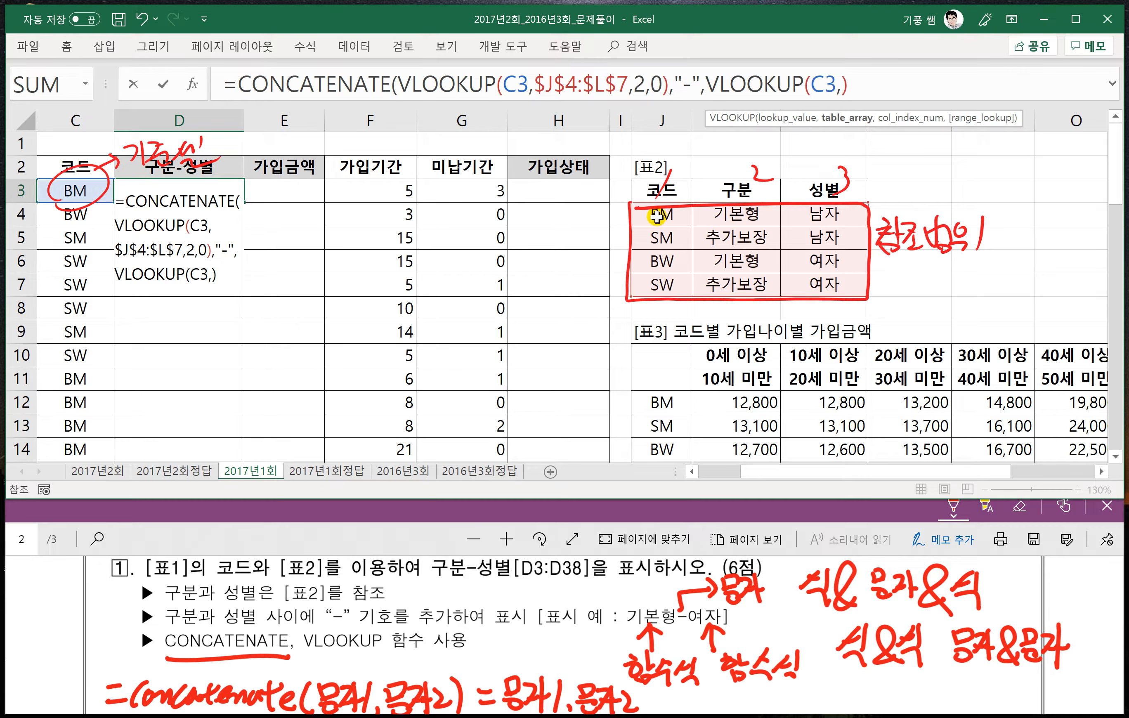
drag(656, 216, 832, 284)
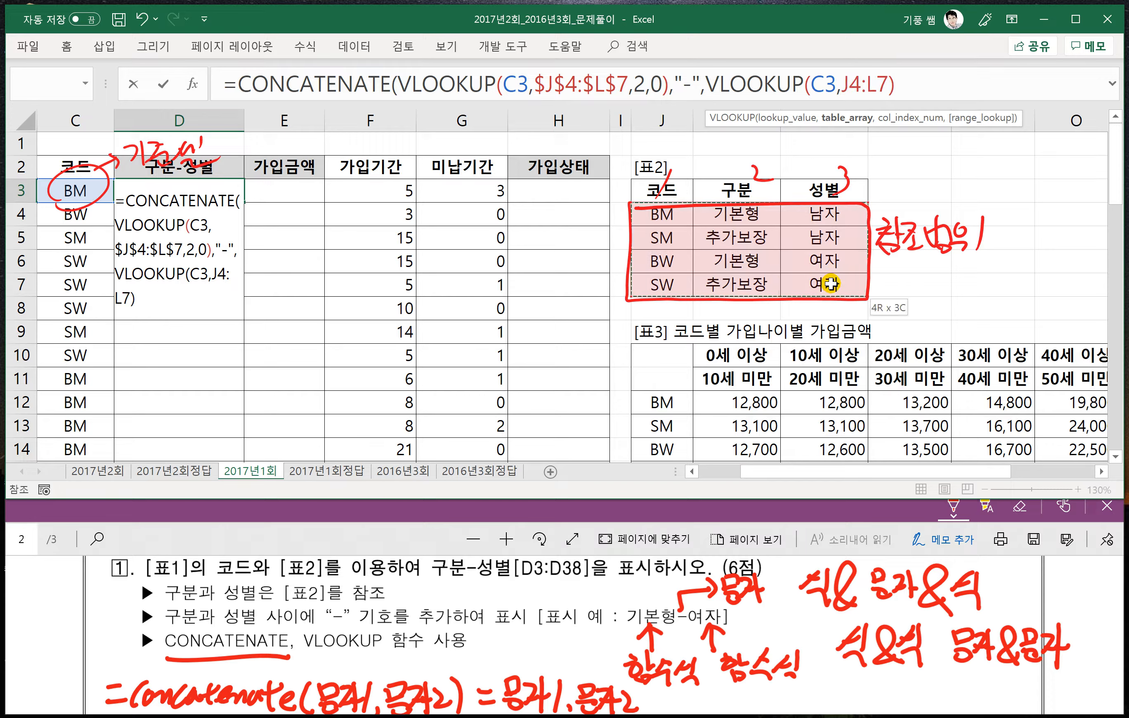
key(F4)
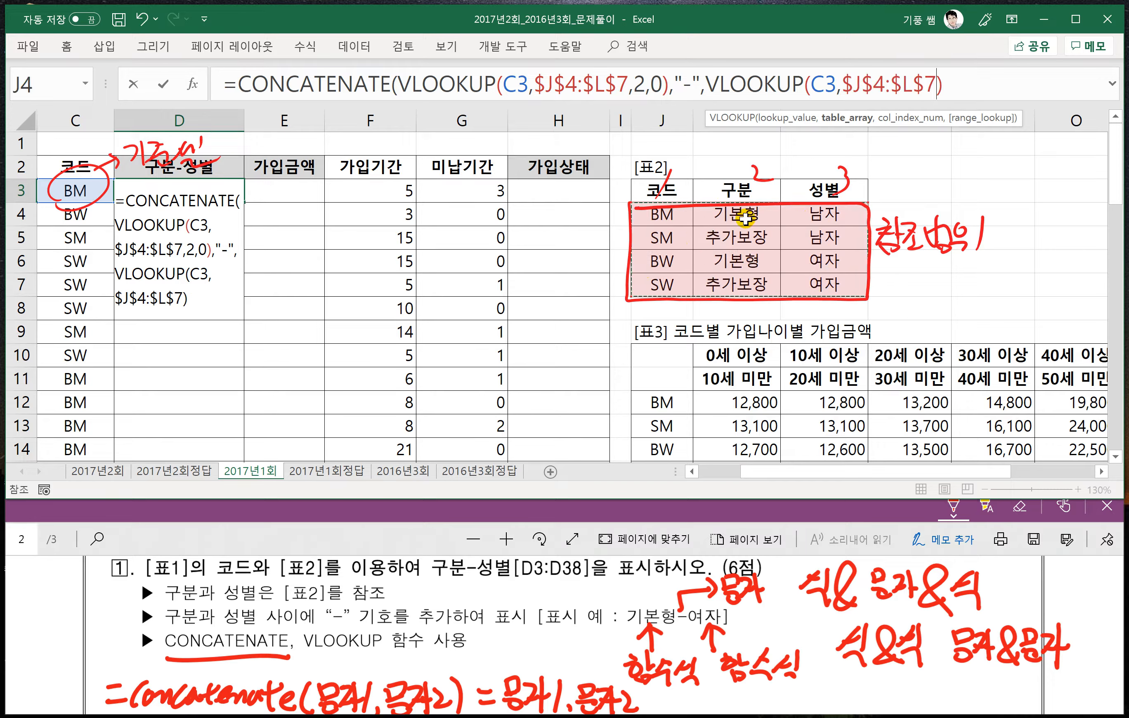
- Finish D3's second VLOOKUP with column number 3 and exact match 0, and fill the formula down through D38
text(,)
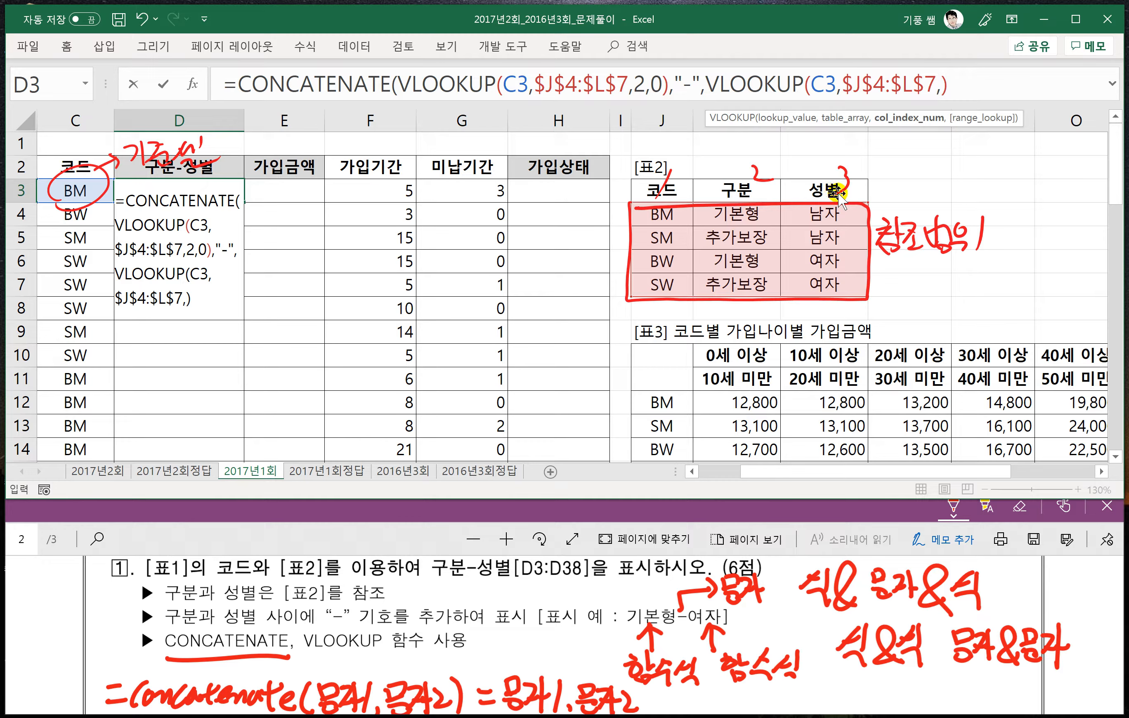
text(3)
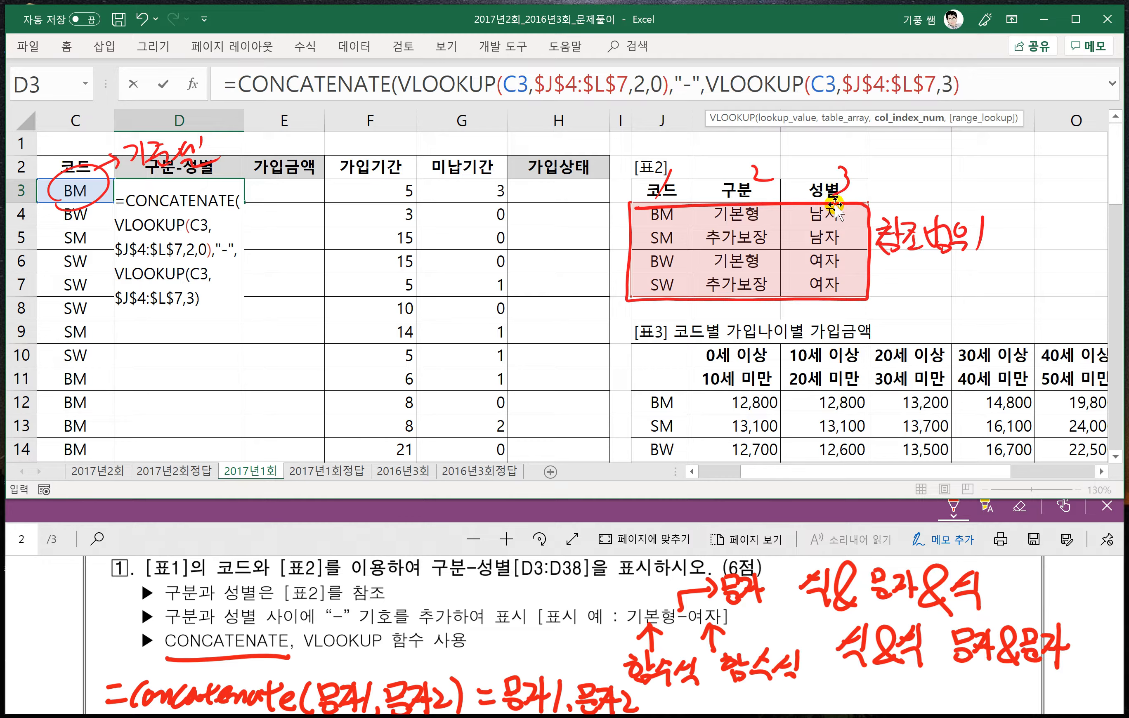
text(,)
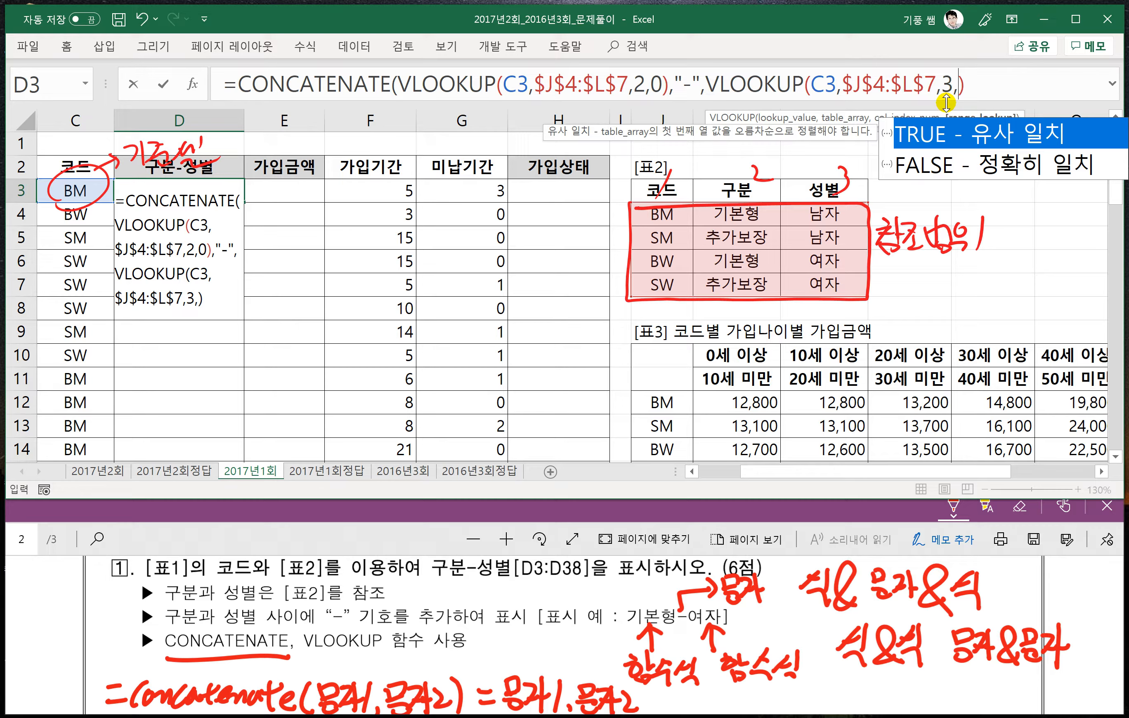
text(0))
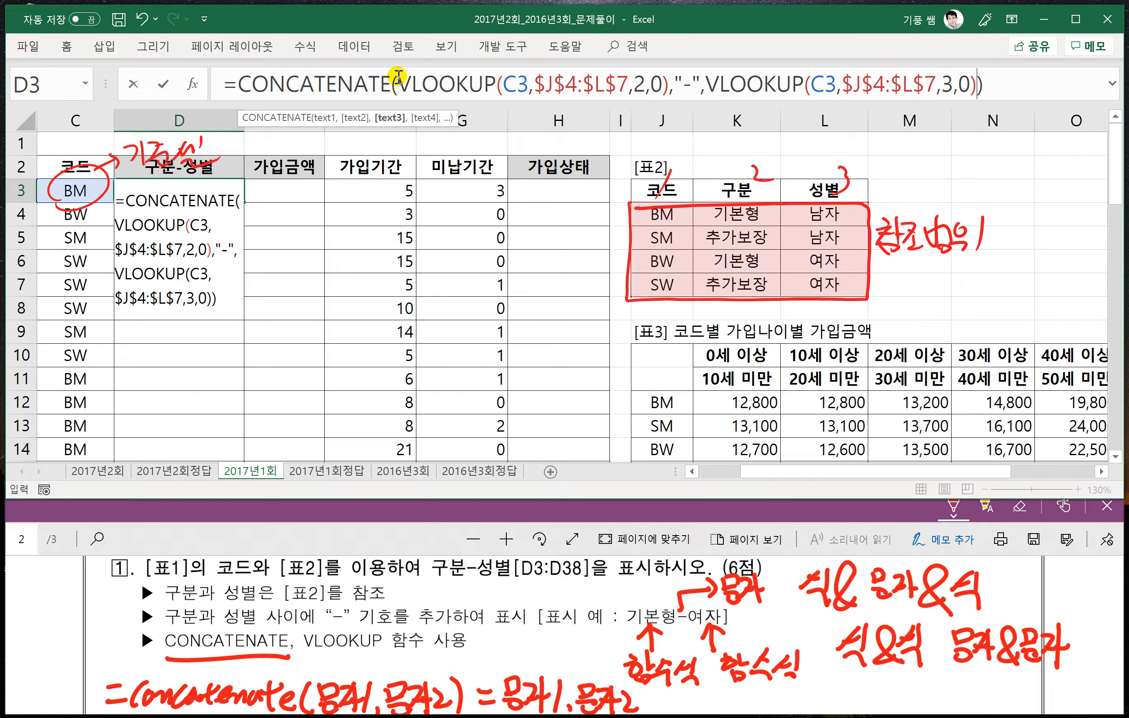
drag(397, 89, 657, 91)
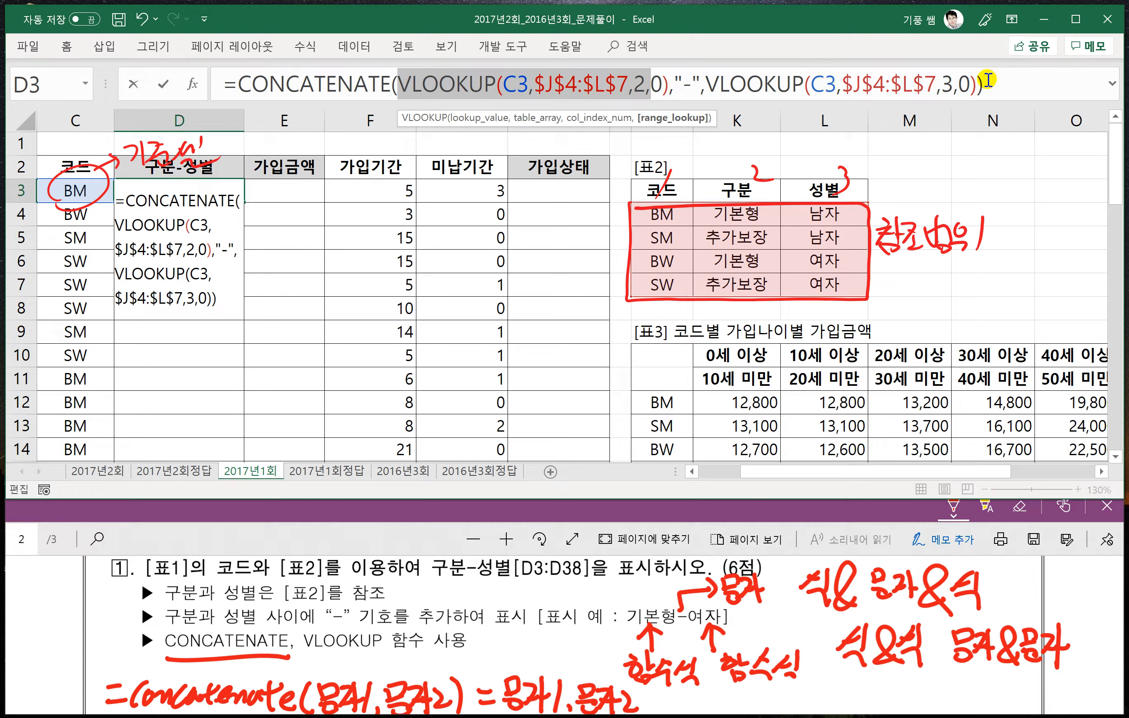
key(Return)
click(187, 194)
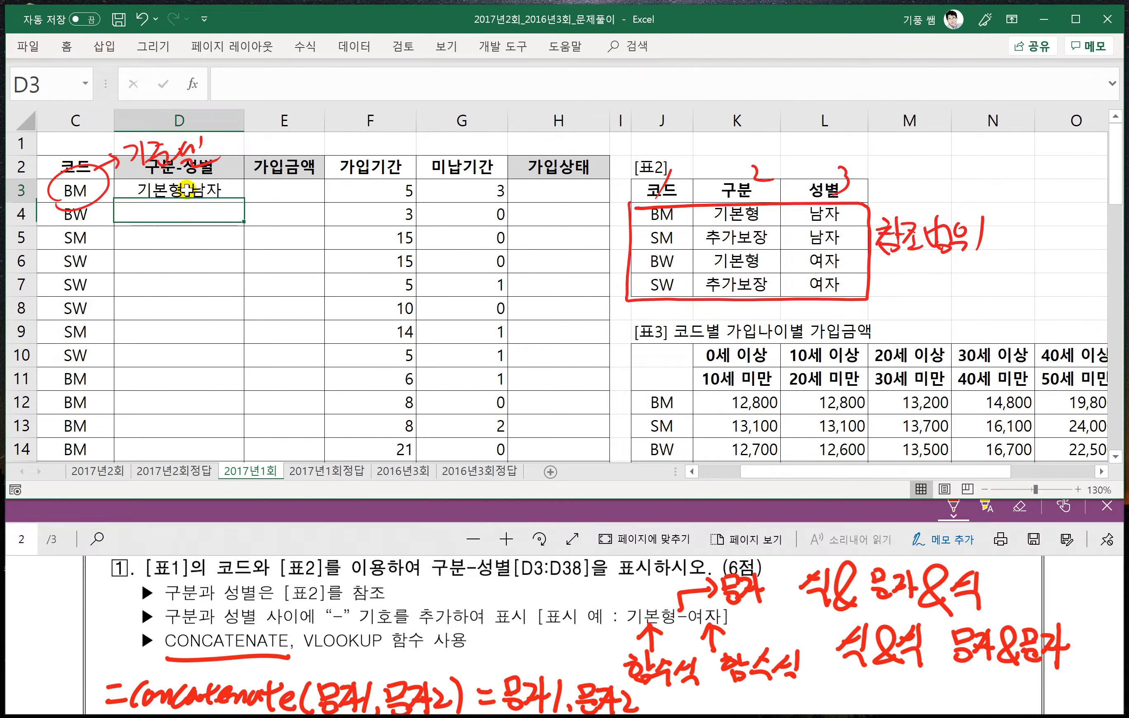
double_click(243, 203)
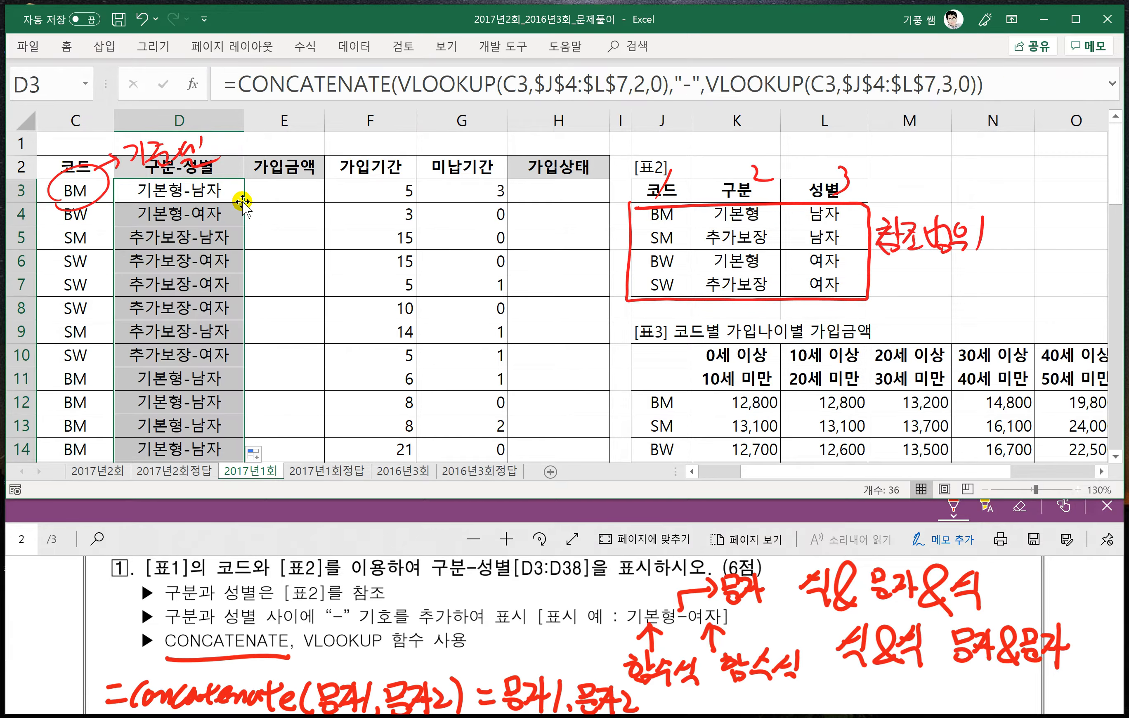
- Handwrite the INDEX syntax "=index(범위, 행, 열)" in red beside problem 2's instructions in the PDF
click(291, 541)
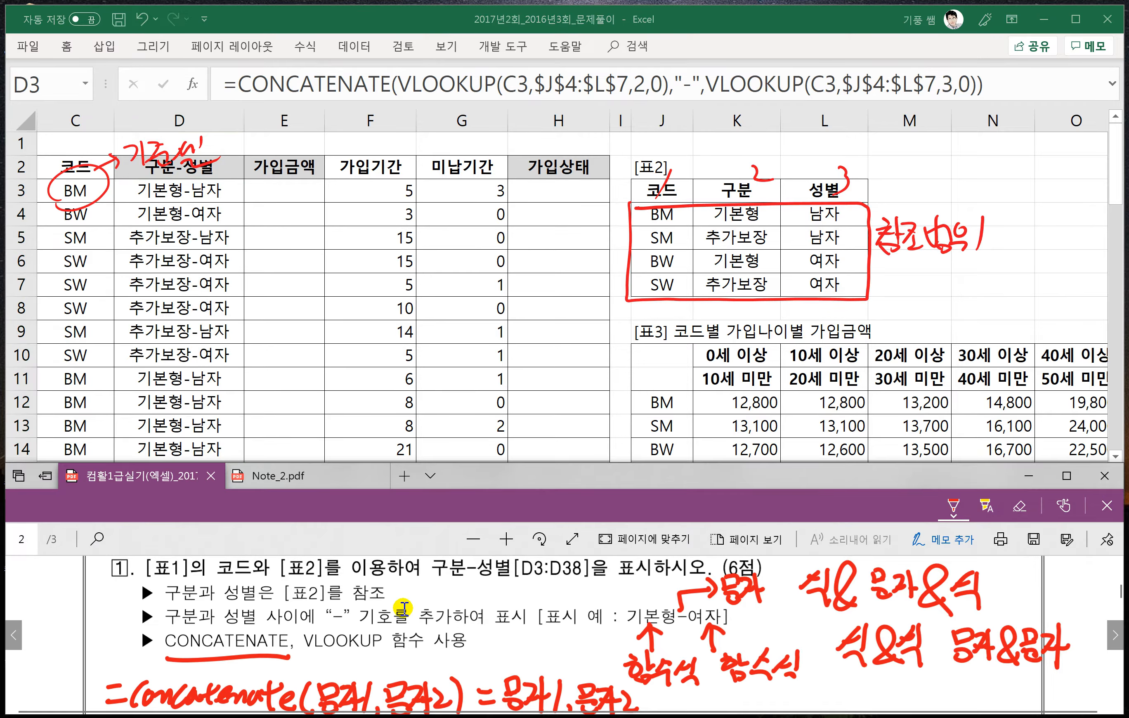
scroll(412, 625, down, 5)
scroll(412, 626, down, 1)
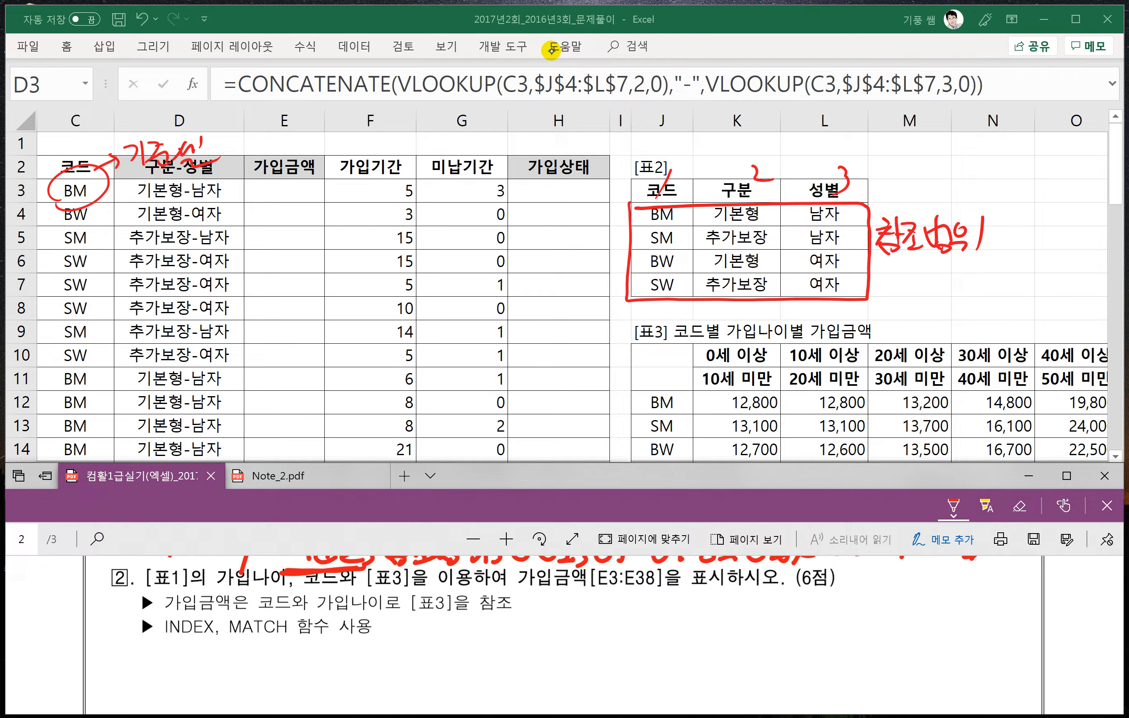
drag(532, 618, 552, 615)
drag(532, 628, 553, 625)
mouse_move(560, 613)
mouse_down()
mouse_move(558, 633)
mouse_move(564, 608)
mouse_up()
mouse_move(567, 615)
mouse_down()
mouse_move(583, 610)
mouse_move(636, 632)
mouse_up()
drag(637, 611, 615, 633)
mouse_move(652, 603)
mouse_down()
mouse_move(656, 633)
mouse_move(684, 599)
mouse_up()
mouse_move(662, 598)
mouse_down()
mouse_move(667, 631)
mouse_move(679, 627)
mouse_up()
mouse_move(689, 603)
mouse_down()
mouse_move(683, 635)
mouse_move(696, 608)
mouse_up()
drag(691, 623, 714, 632)
drag(723, 622, 751, 611)
drag(743, 615, 756, 625)
drag(756, 612, 762, 612)
drag(765, 598, 773, 636)
mouse_move(801, 598)
mouse_down()
mouse_move(785, 622)
mouse_move(809, 597)
mouse_up()
drag(790, 617, 815, 607)
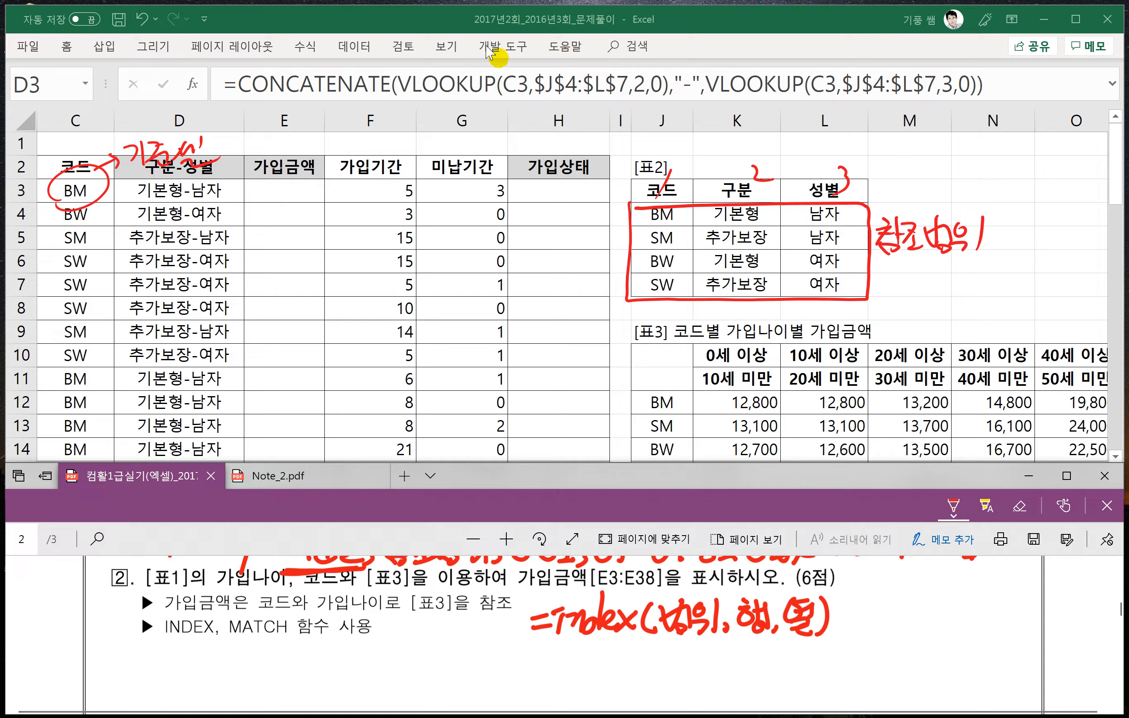
- Begin an INDEX formula in N8 above 표3 with the amounts K12:R15 as its array
click(732, 417)
drag(806, 473, 890, 472)
scroll(897, 406, down, 1)
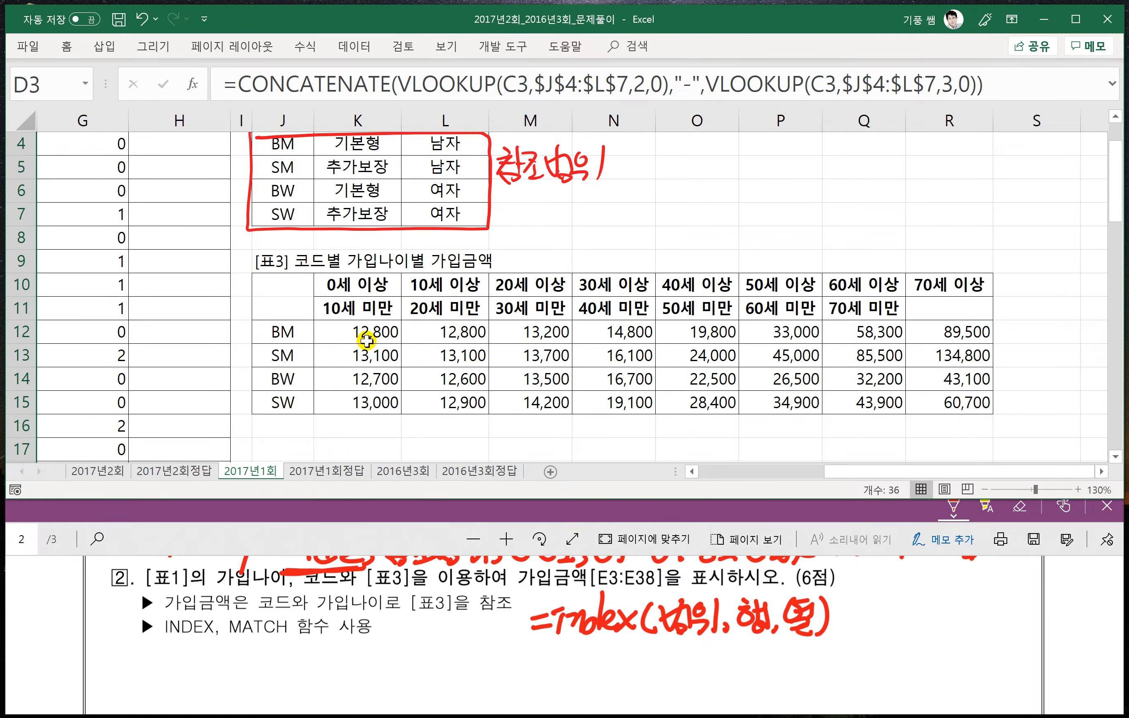
click(407, 431)
click(623, 247)
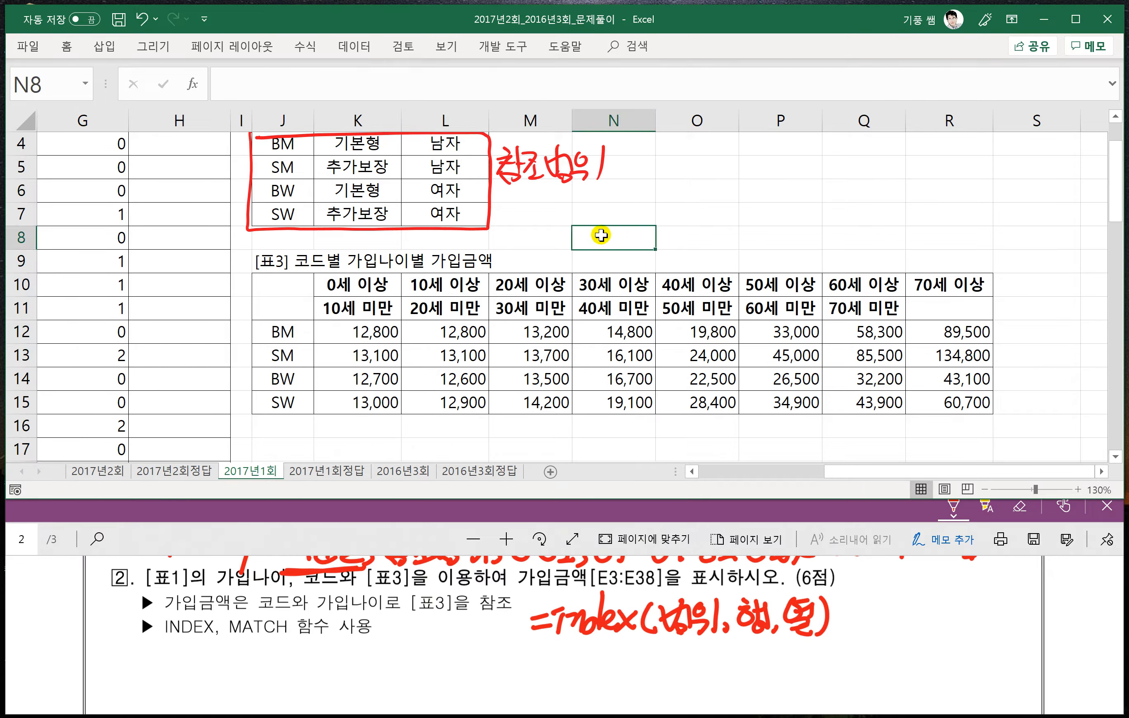
text(=idex()
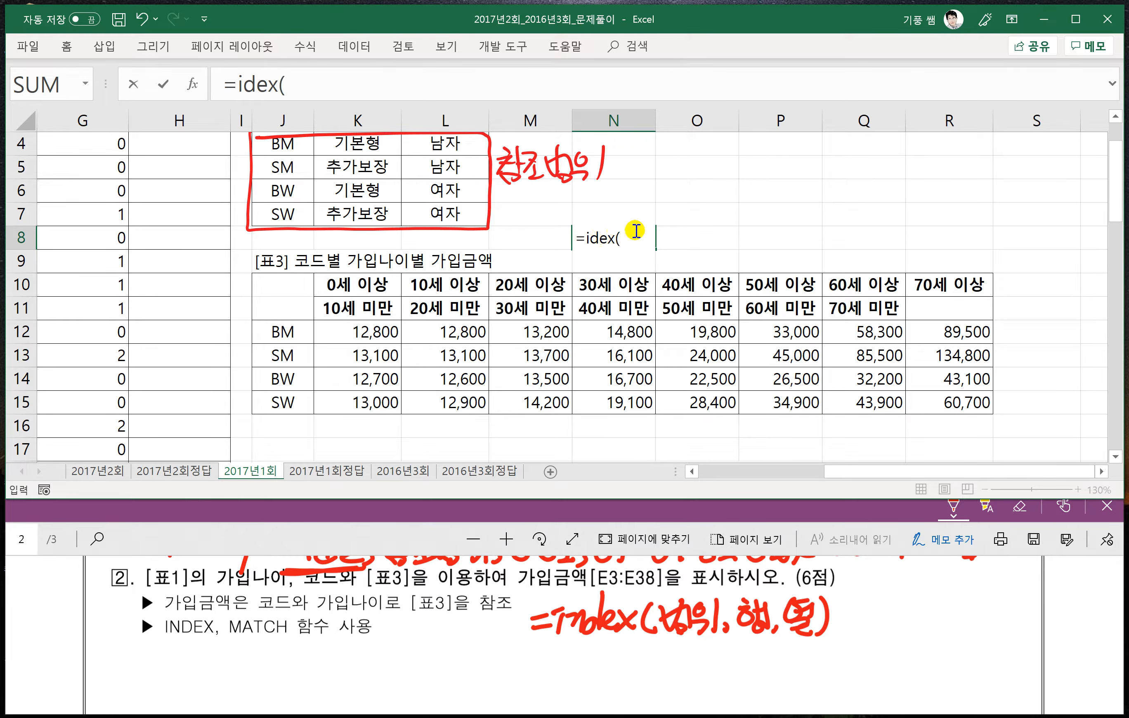
key(BackSpace)
key(BackSpace)
key(BackSpace)
key(BackSpace)
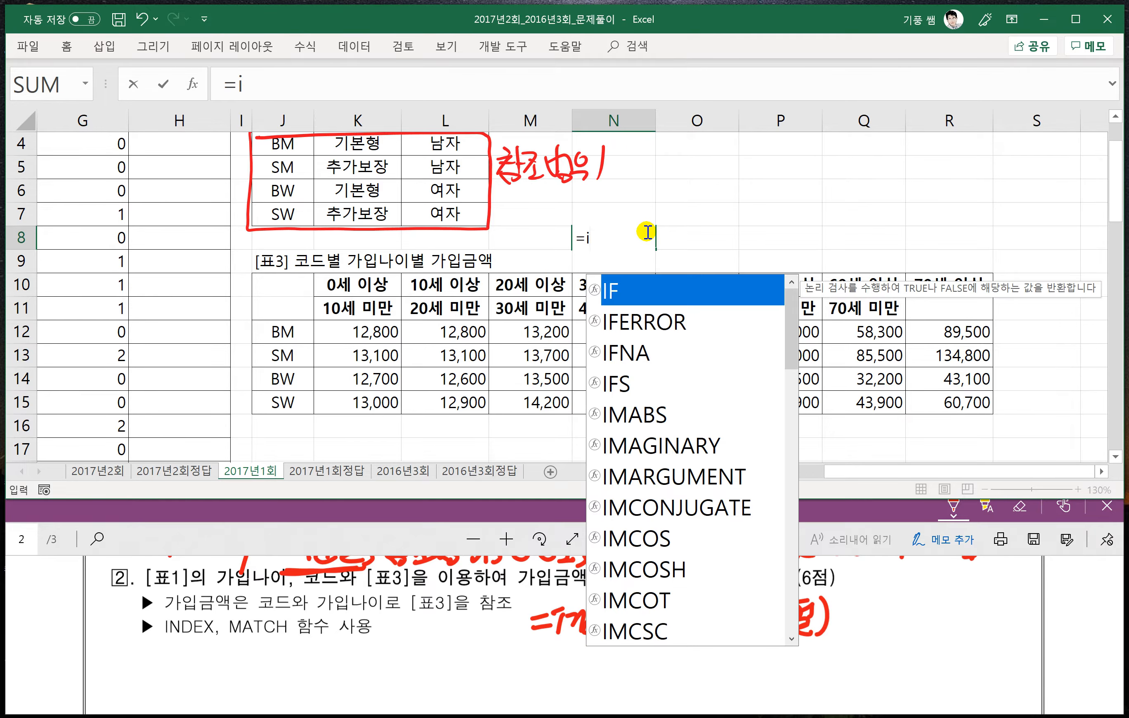
text(ndex()
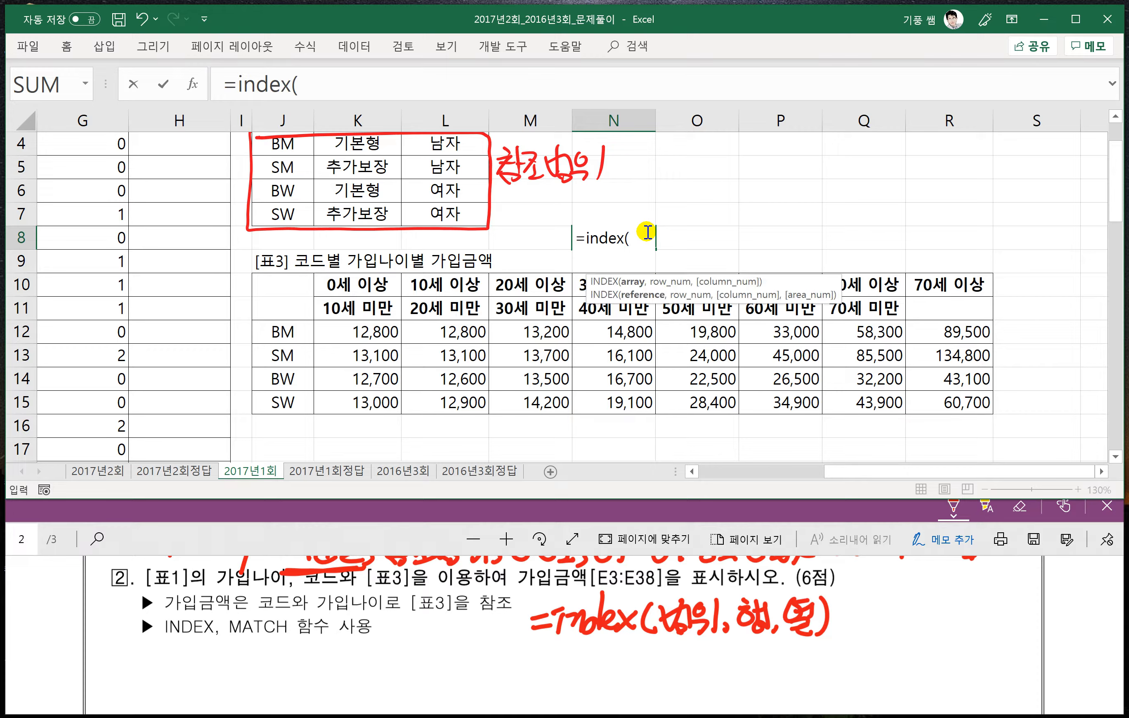
drag(363, 332, 954, 403)
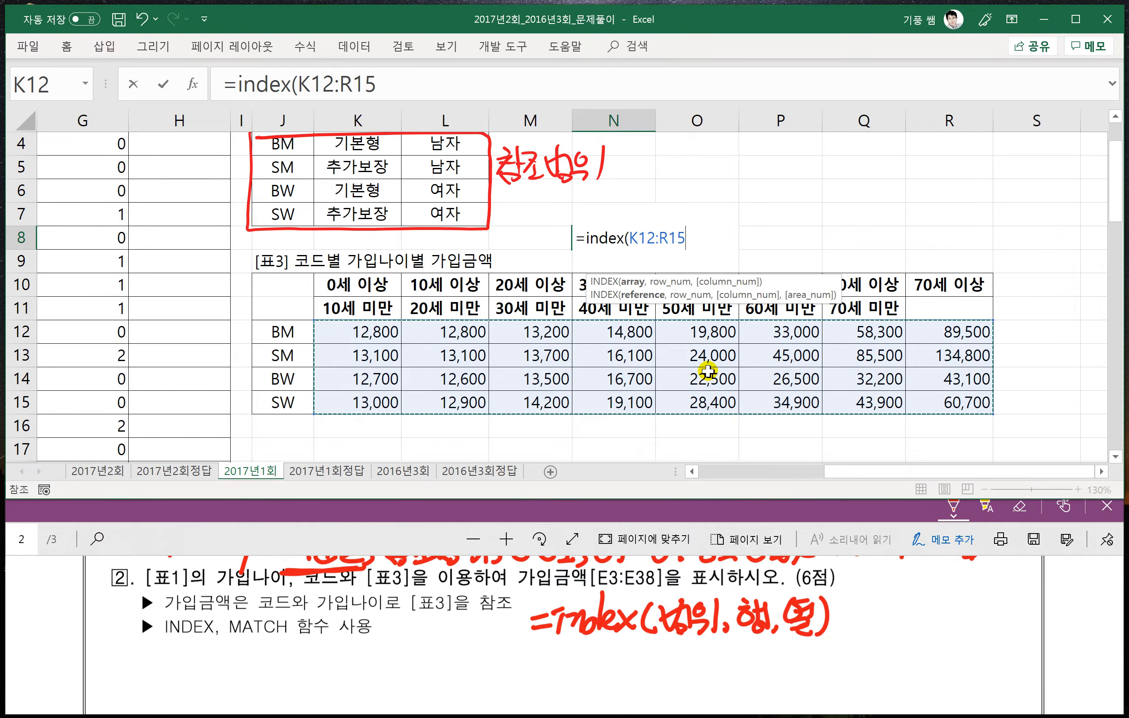
- Finish the INDEX formula in N8 with row number 3 and column number 4, and reopen it for editing
text(,)
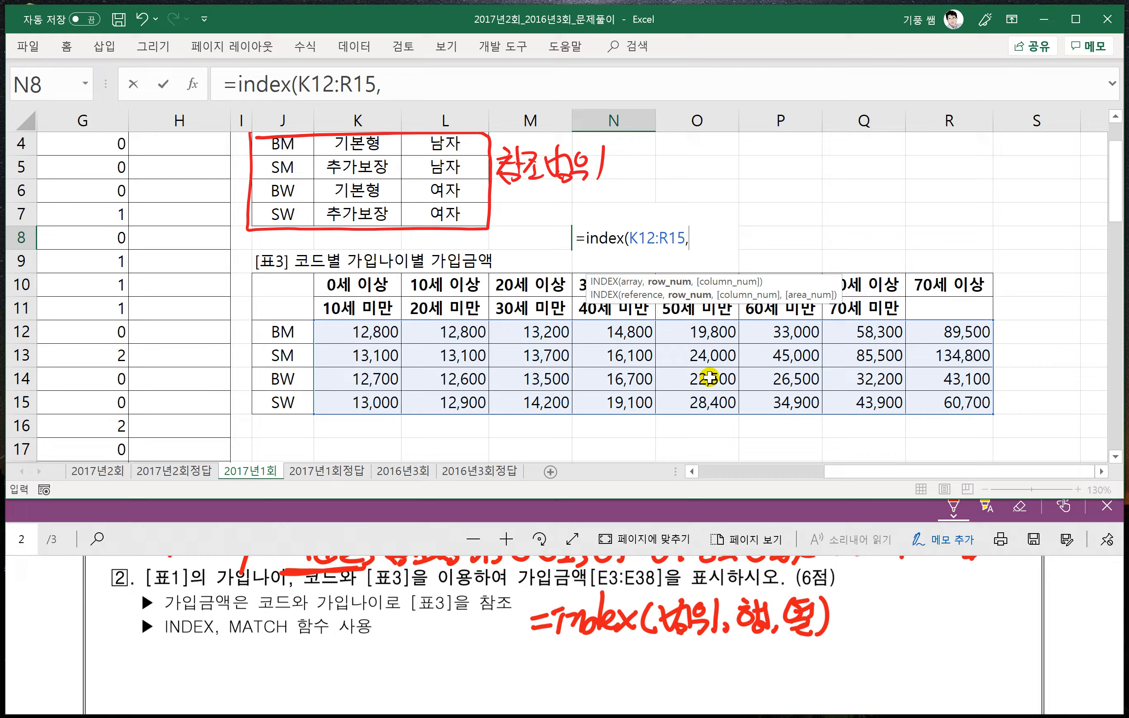
text(3,)
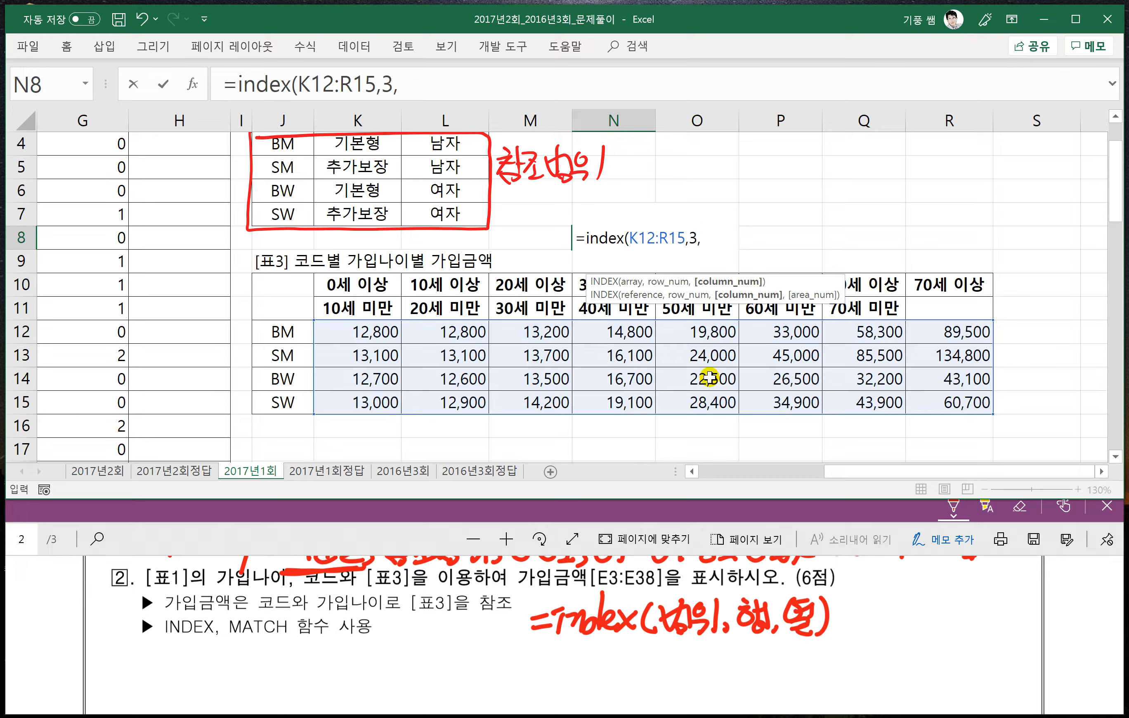
text(4))
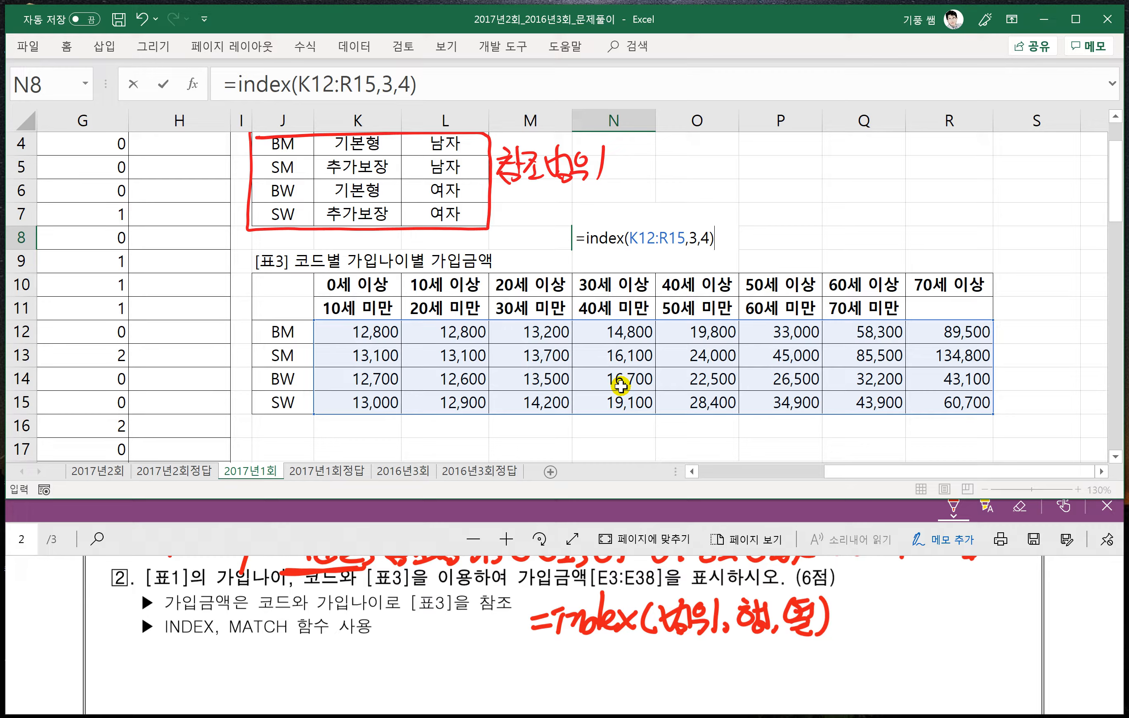
key(Return)
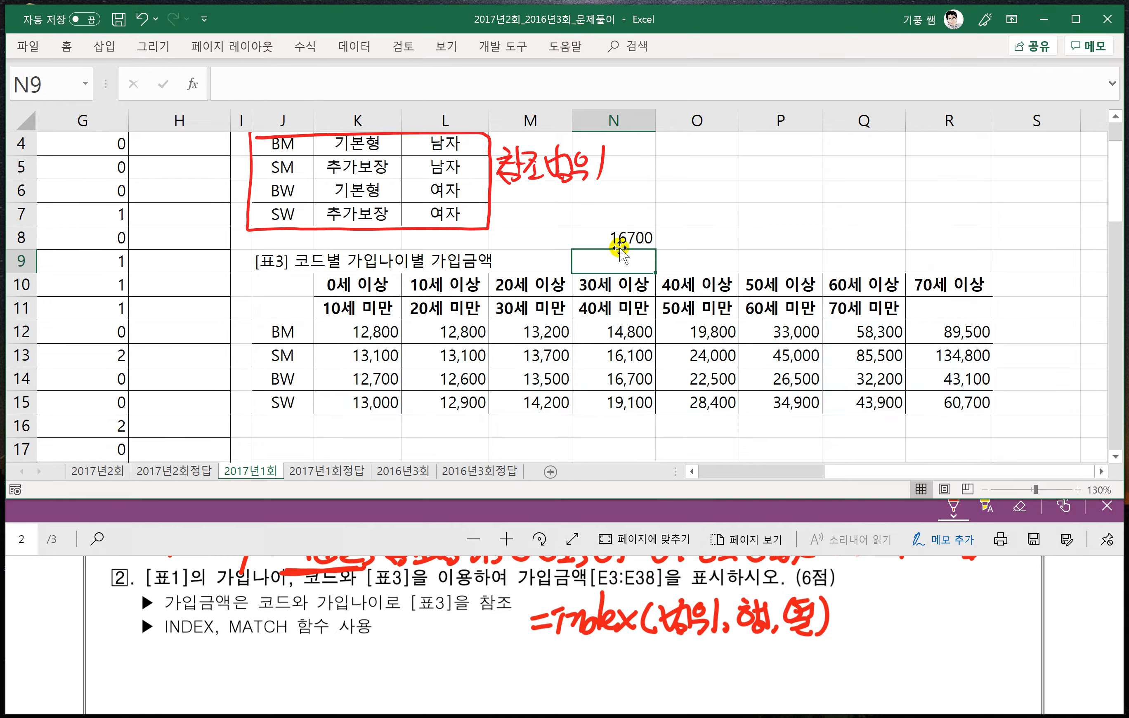
click(619, 236)
double_click(619, 236)
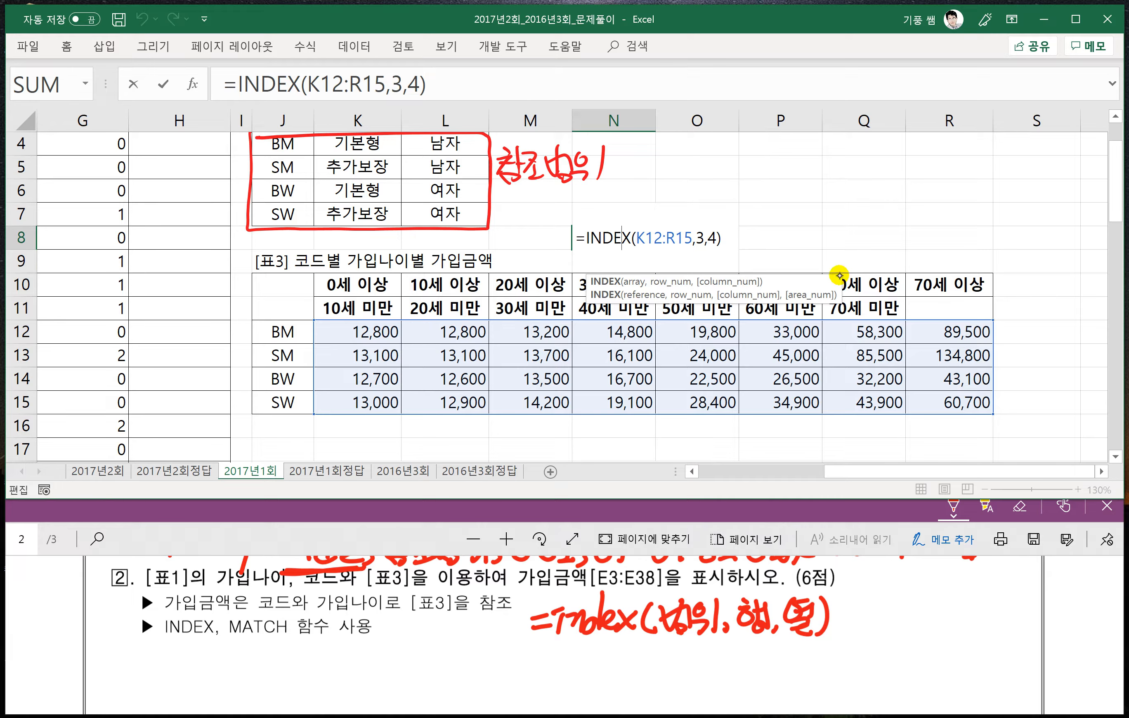
- Handwrite the MATCH syntax "=match(찾을값, 범위, 0)" below the handwritten INDEX syntax in the PDF
drag(539, 676, 551, 662)
mouse_move(563, 665)
mouse_down()
mouse_move(587, 658)
mouse_move(597, 675)
mouse_up()
mouse_move(616, 657)
mouse_down()
mouse_move(603, 676)
mouse_move(629, 679)
mouse_up()
mouse_move(658, 660)
mouse_down()
mouse_move(660, 681)
mouse_move(697, 682)
mouse_up()
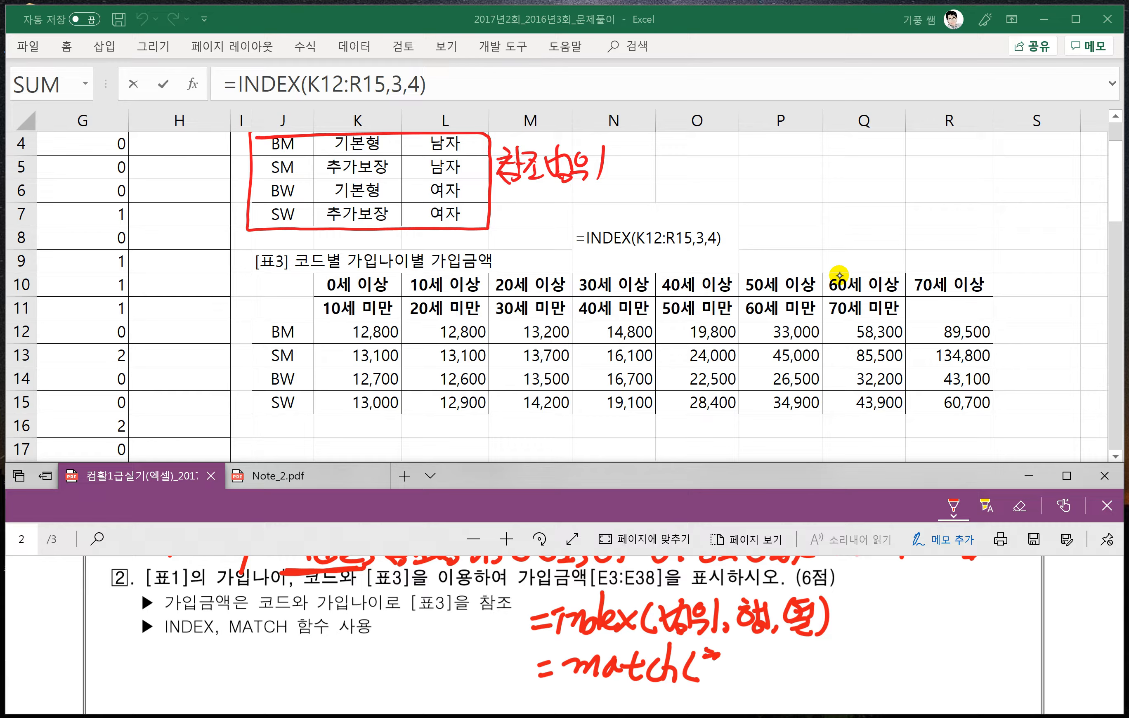
drag(720, 663, 733, 657)
drag(724, 664, 704, 687)
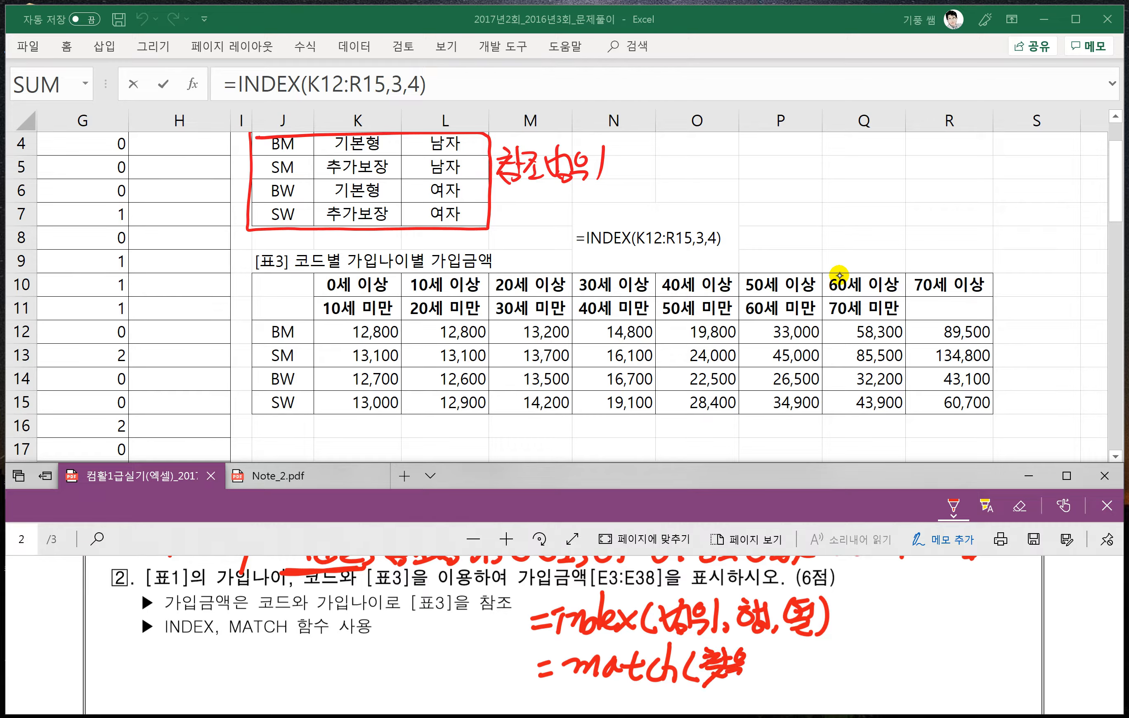
drag(765, 648, 776, 661)
mouse_move(739, 664)
mouse_down()
mouse_move(773, 686)
mouse_move(809, 679)
mouse_up()
drag(813, 648, 809, 680)
drag(793, 664, 834, 665)
drag(822, 676, 840, 678)
mouse_move(848, 641)
mouse_down()
mouse_move(848, 683)
mouse_move(886, 648)
mouse_up()
drag(905, 646, 910, 686)
- Draw an arrow from the 0 in the handwritten MATCH syntax and label it 정확한 값
drag(881, 646, 912, 616)
mouse_move(904, 610)
mouse_down()
mouse_move(907, 626)
mouse_move(958, 615)
mouse_move(1020, 633)
mouse_up()
mouse_move(1031, 620)
mouse_down()
mouse_move(1024, 638)
mouse_move(1039, 638)
mouse_up()
- Write match types 1 and -1 below the 0, bracket them as 유사한 값, and underline 범위 in the MATCH syntax
scroll(849, 283, down, 1)
click(622, 168)
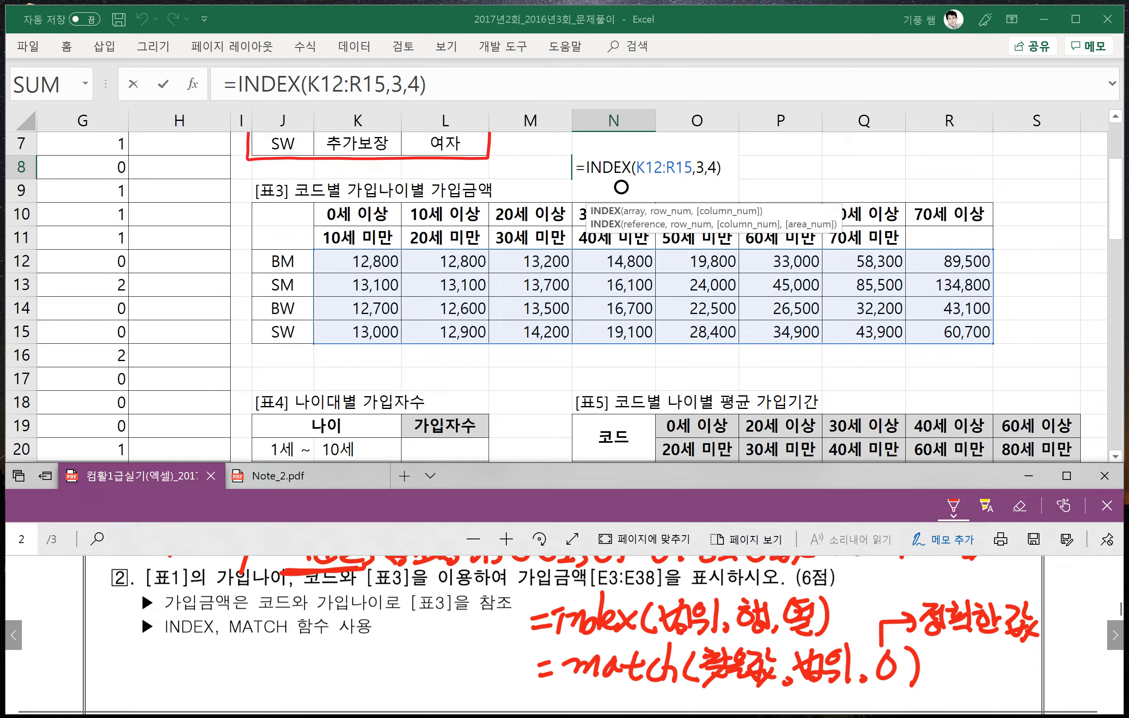
scroll(932, 666, down, 3)
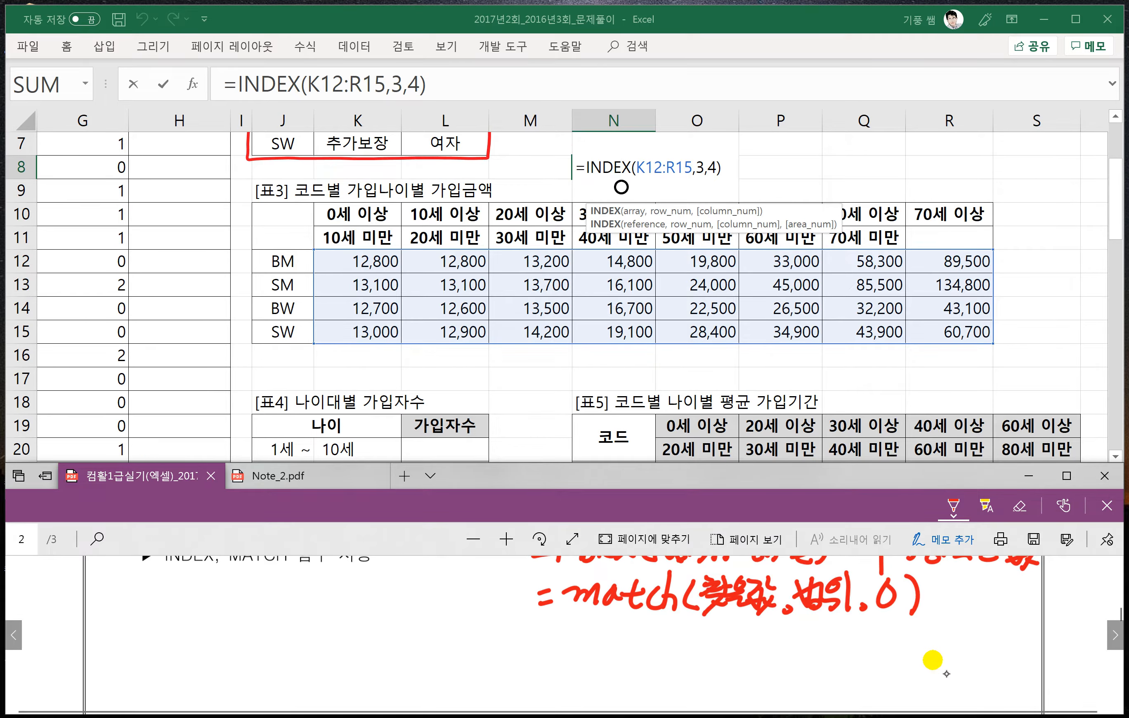
drag(869, 676, 893, 673)
drag(897, 660, 889, 687)
mouse_move(904, 631)
mouse_down()
mouse_move(933, 652)
mouse_move(914, 680)
mouse_up()
mouse_move(949, 632)
mouse_down()
mouse_move(942, 648)
mouse_move(949, 636)
mouse_up()
mouse_move(935, 657)
mouse_down()
mouse_move(951, 666)
mouse_move(979, 650)
mouse_move(1009, 664)
mouse_up()
mouse_move(1017, 636)
mouse_down()
mouse_move(1030, 657)
mouse_move(1049, 650)
mouse_up()
drag(1019, 648, 1056, 674)
drag(798, 626, 856, 619)
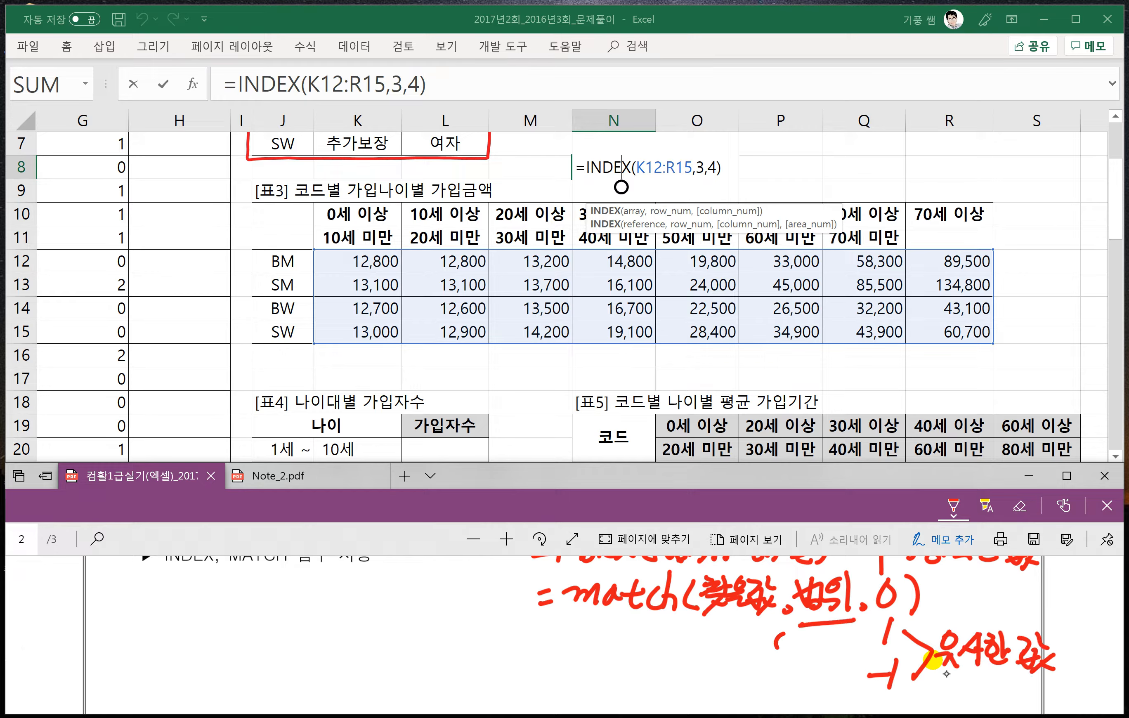
- Handwrite 오름차순 beside match type 1 and 내림차순 beside -1, with arrows to the orders 1~10, A~Z, ㄱ~ㅎ and 10~1, Z~A, ㅎ~ㄱ
mouse_move(786, 633)
mouse_down()
mouse_move(809, 652)
mouse_move(816, 636)
mouse_move(825, 657)
mouse_move(865, 659)
mouse_up()
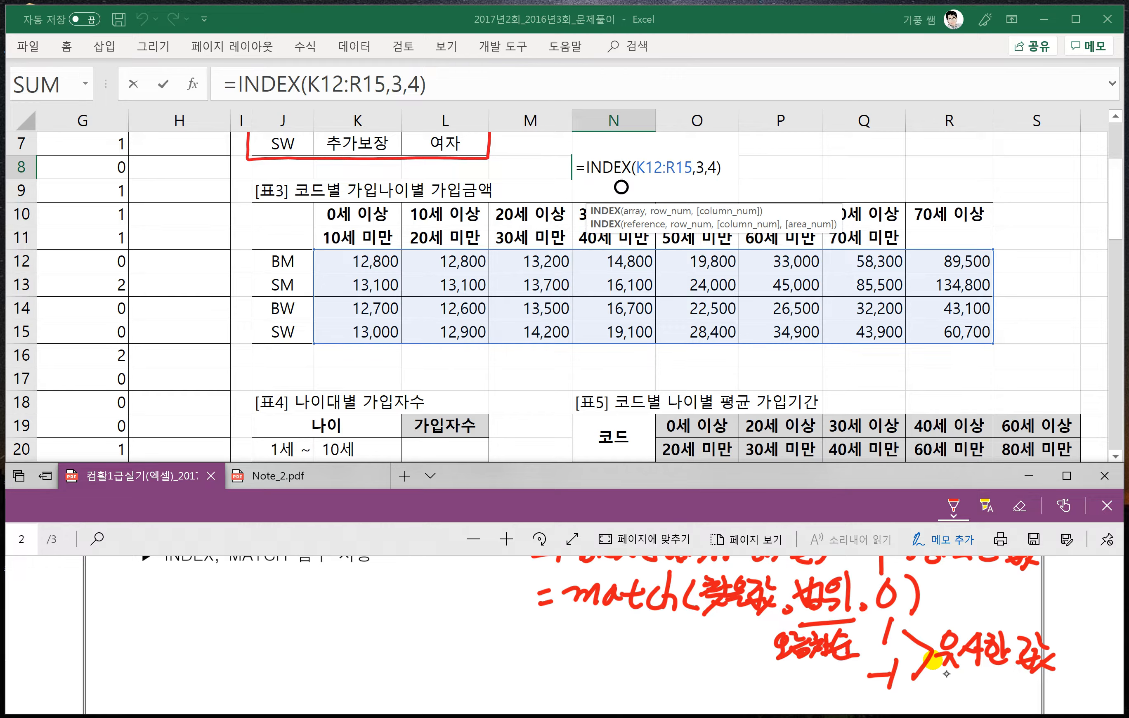
mouse_move(788, 667)
mouse_down()
mouse_move(778, 686)
mouse_move(802, 697)
mouse_move(851, 692)
mouse_up()
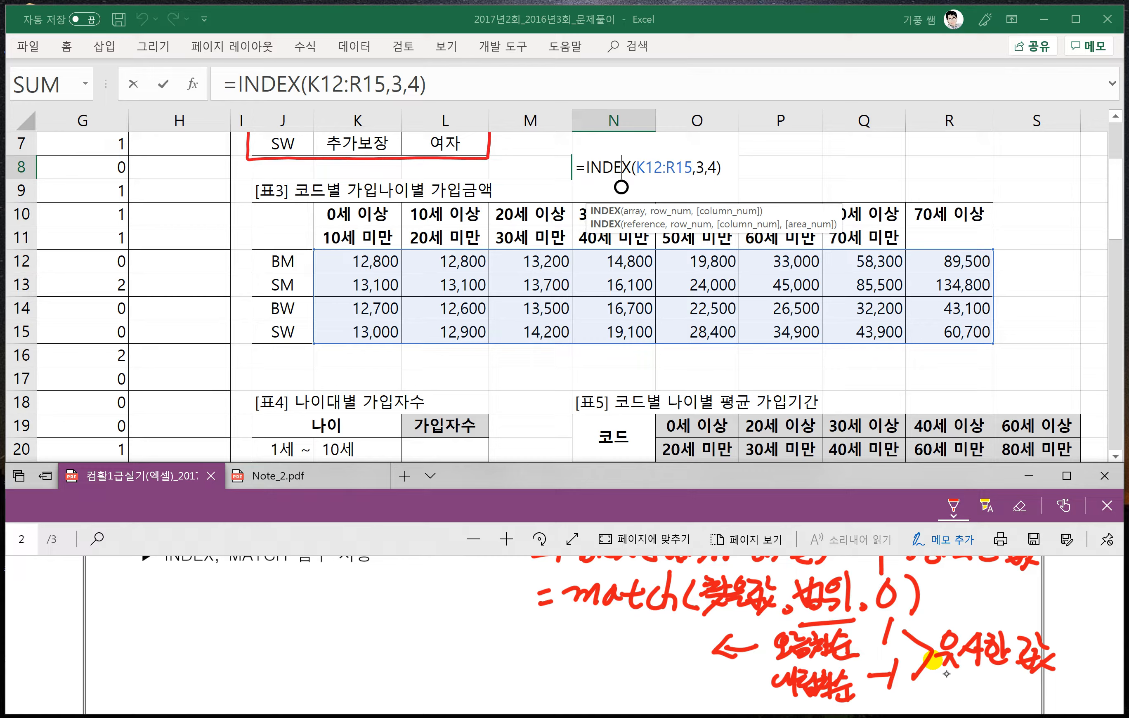
mouse_move(542, 646)
mouse_down()
mouse_move(566, 636)
mouse_move(568, 659)
mouse_up()
drag(580, 639, 590, 655)
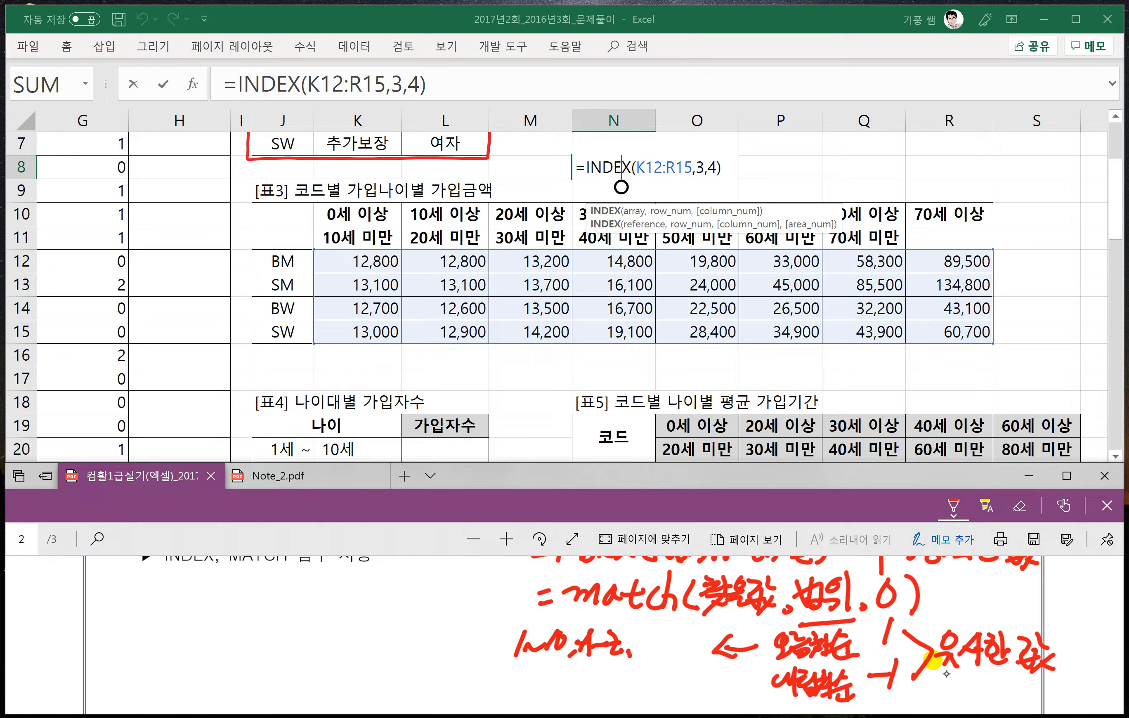
drag(654, 649, 669, 641)
drag(674, 631, 687, 656)
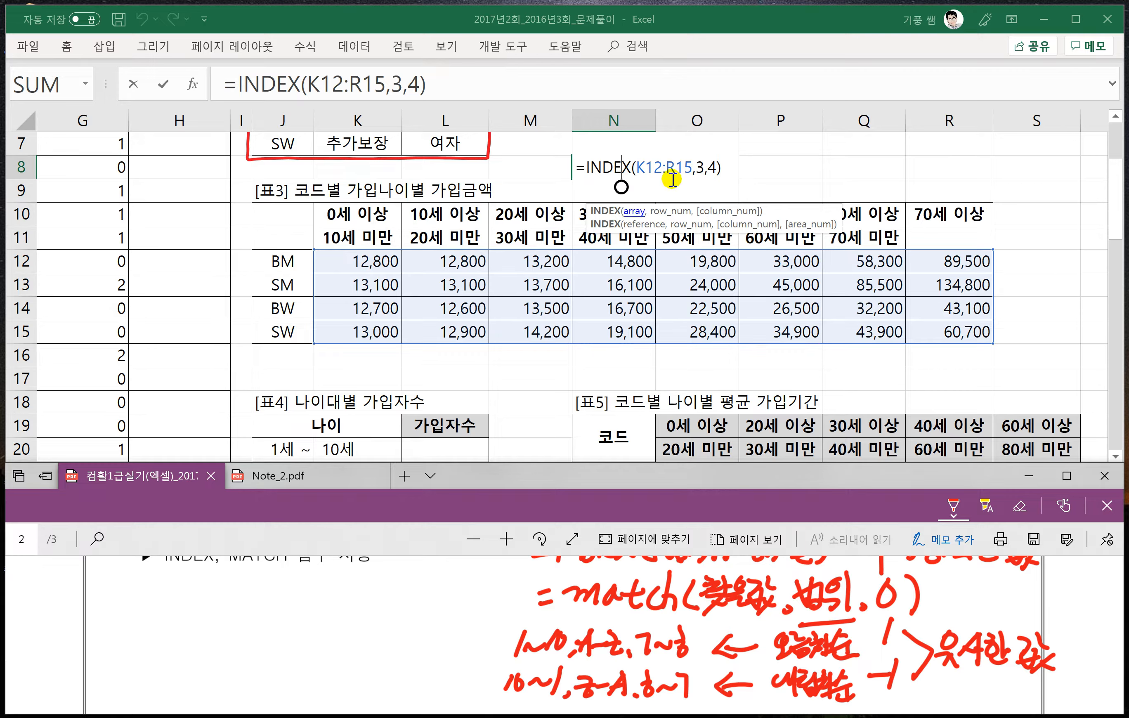
- Finish editing the INDEX formula in N8, keeping K12:R15 with row 3 and column 4
click(737, 170)
key(Return)
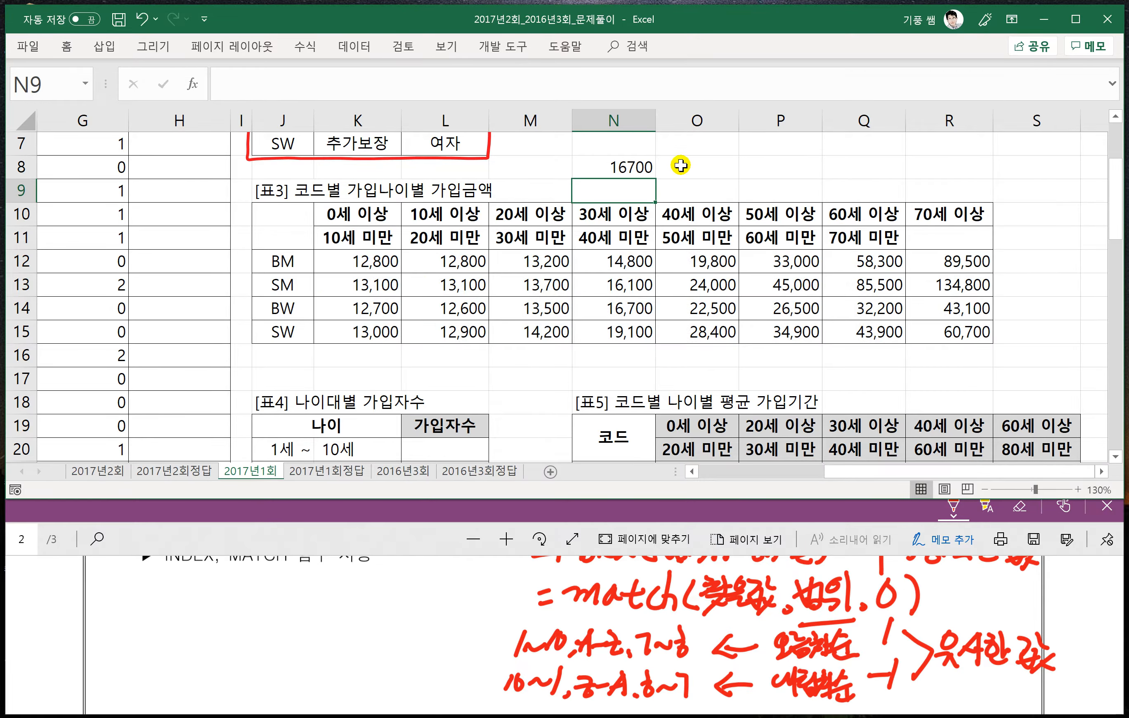
click(683, 167)
- Enter =MATCH("BW",J12:J15,0) in L16 to find the row position of code BW in 표3
click(430, 358)
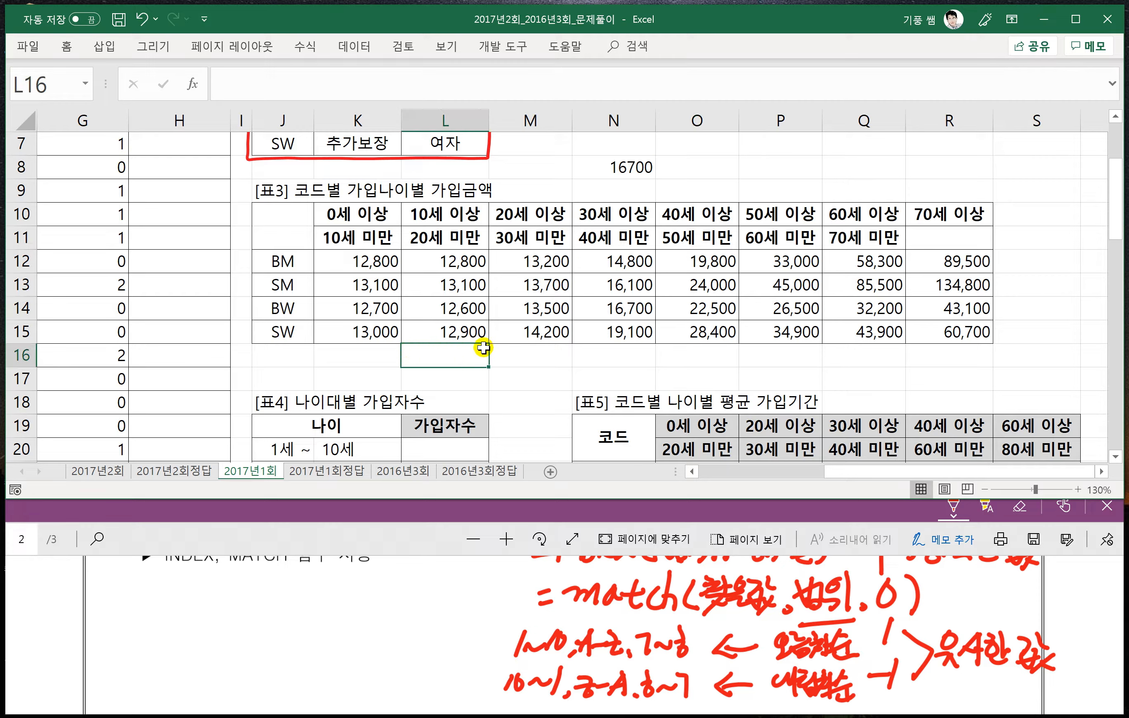
text(=mat)
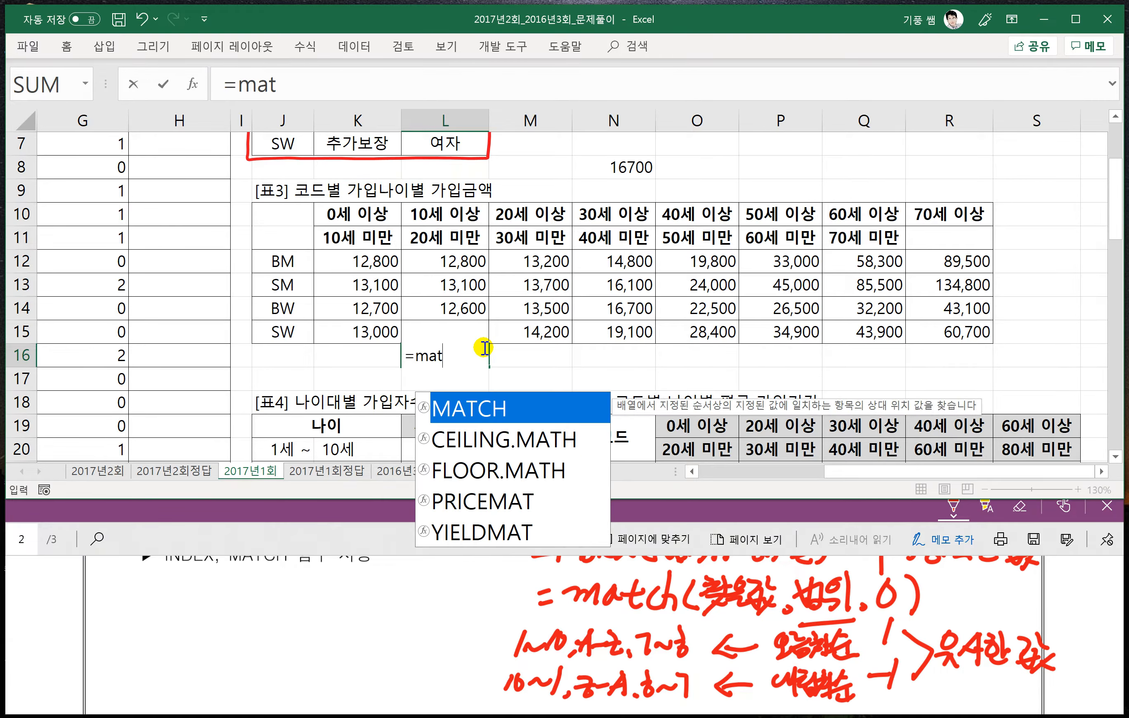
text(ch()
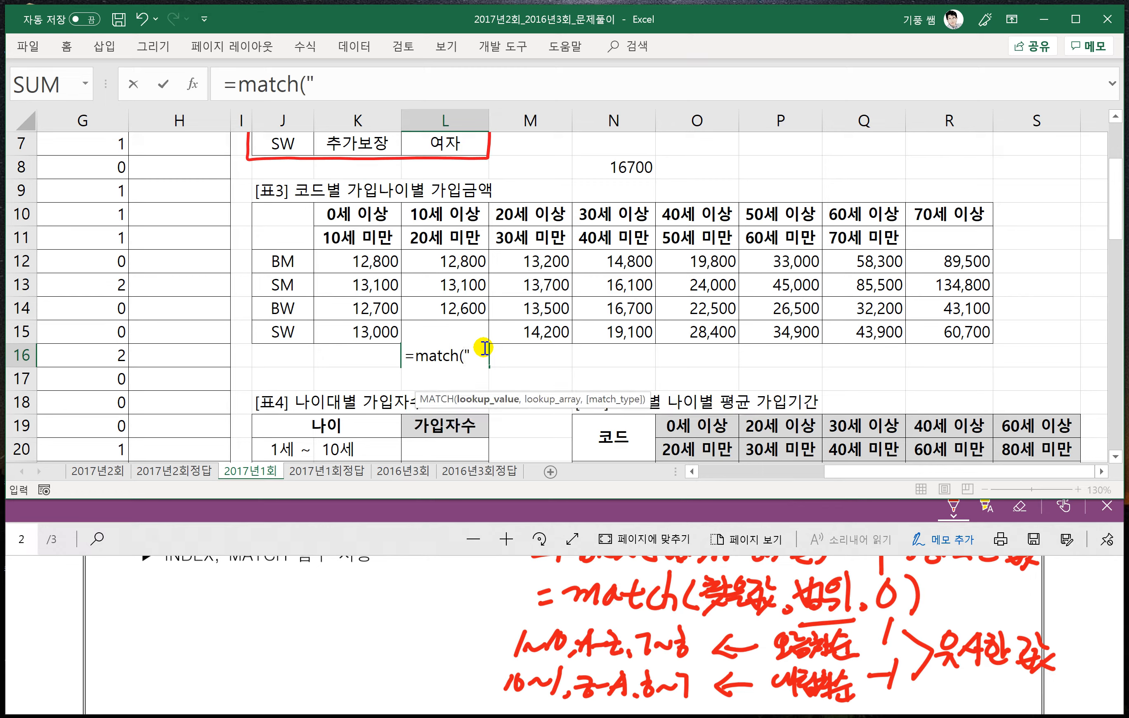
text("BW)
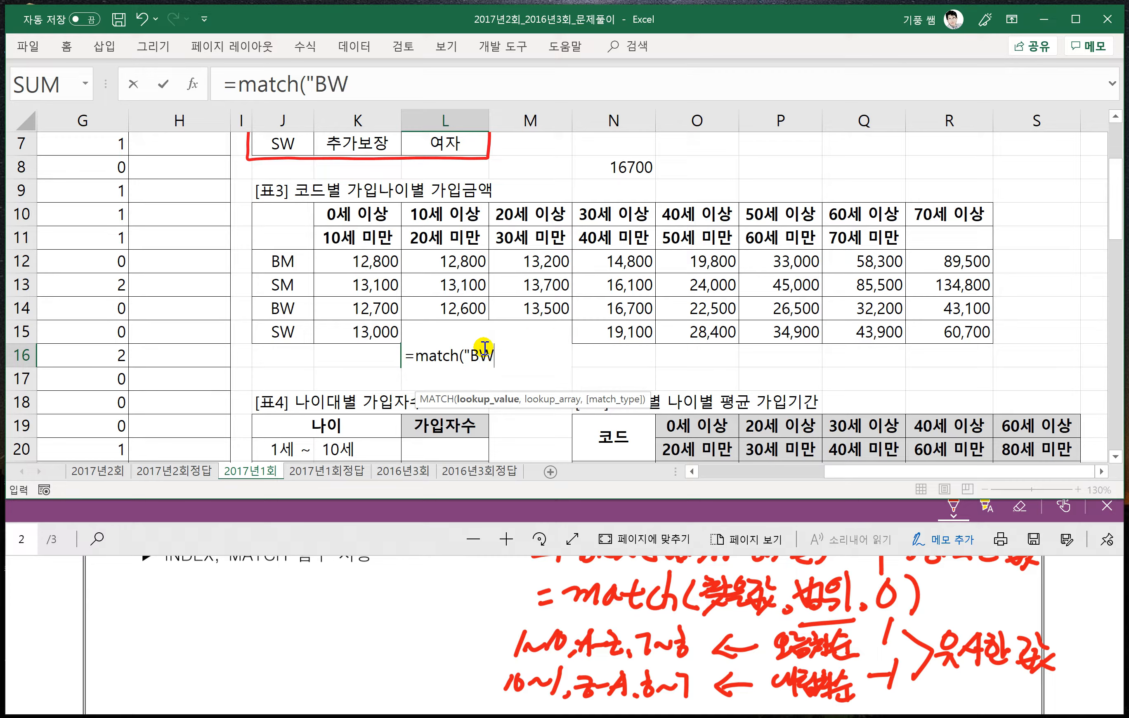
text(",)
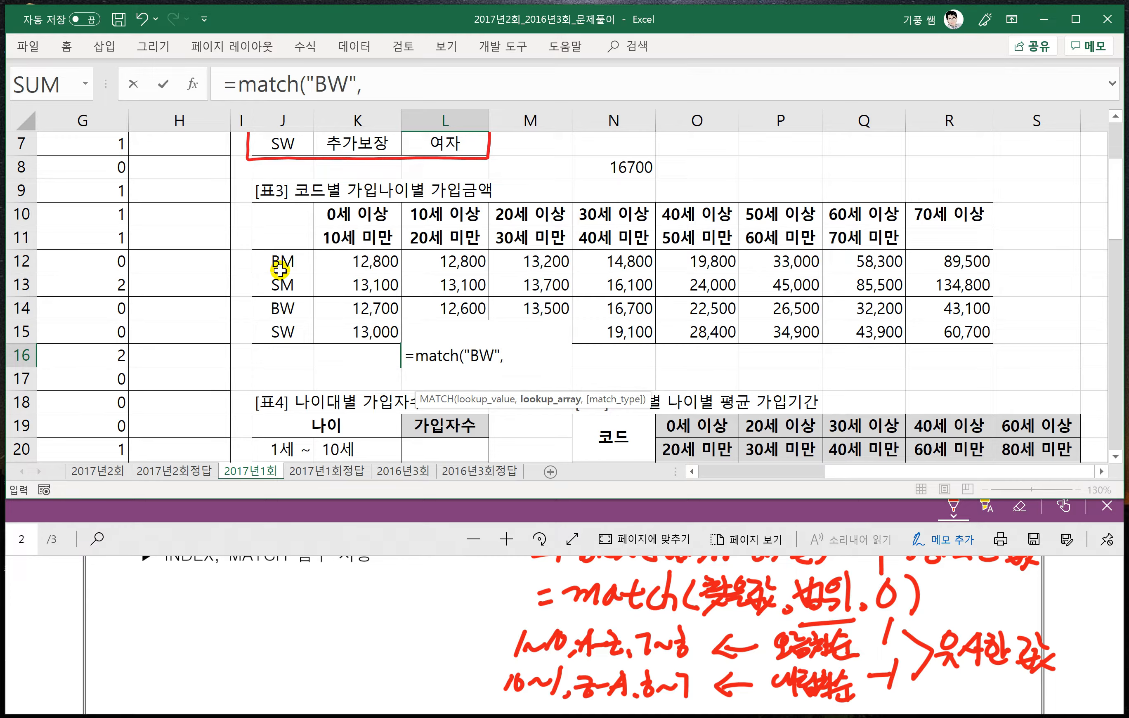
drag(280, 270, 279, 330)
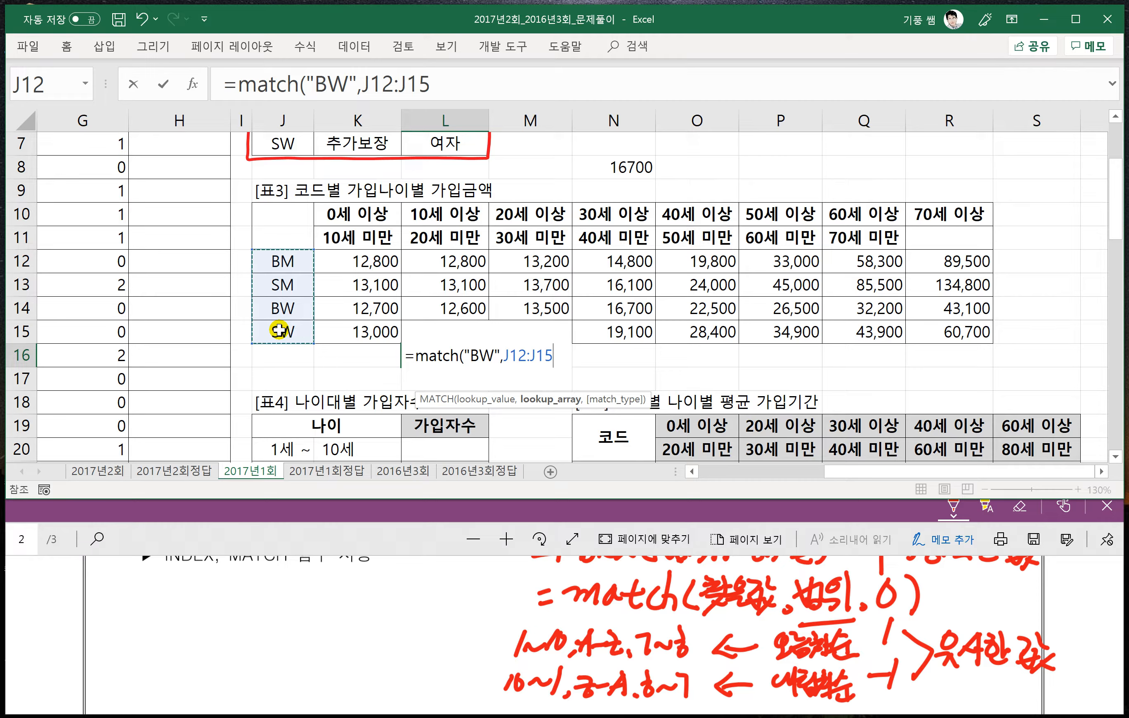
text(,)
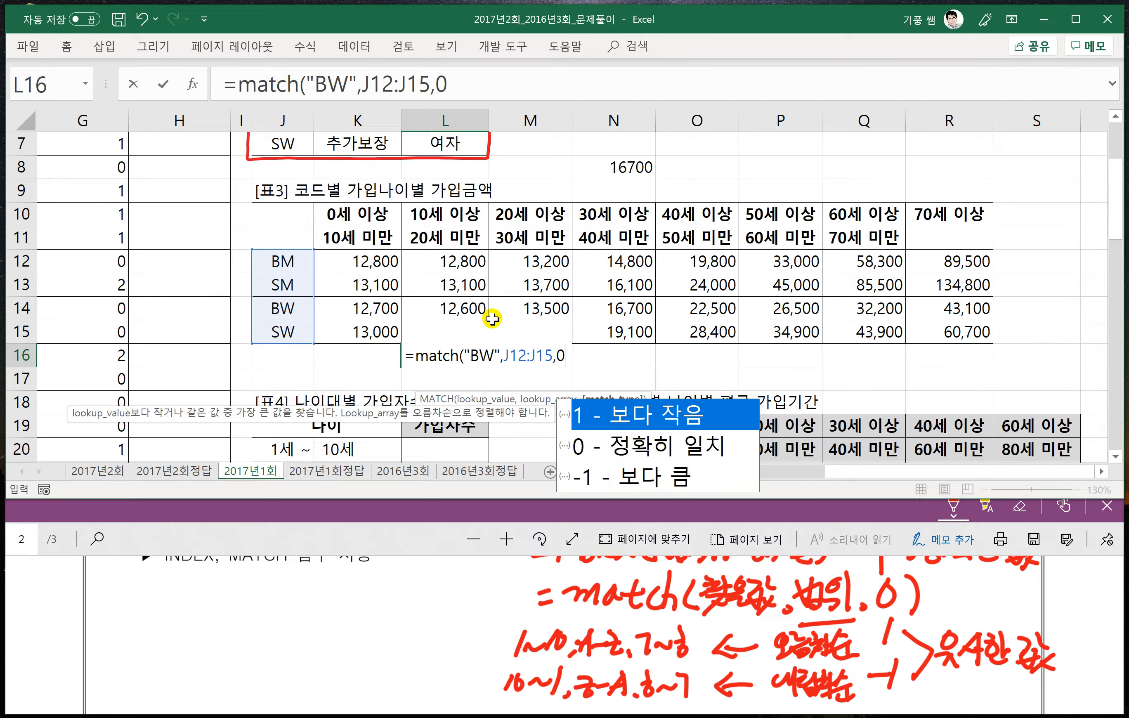
text(0))
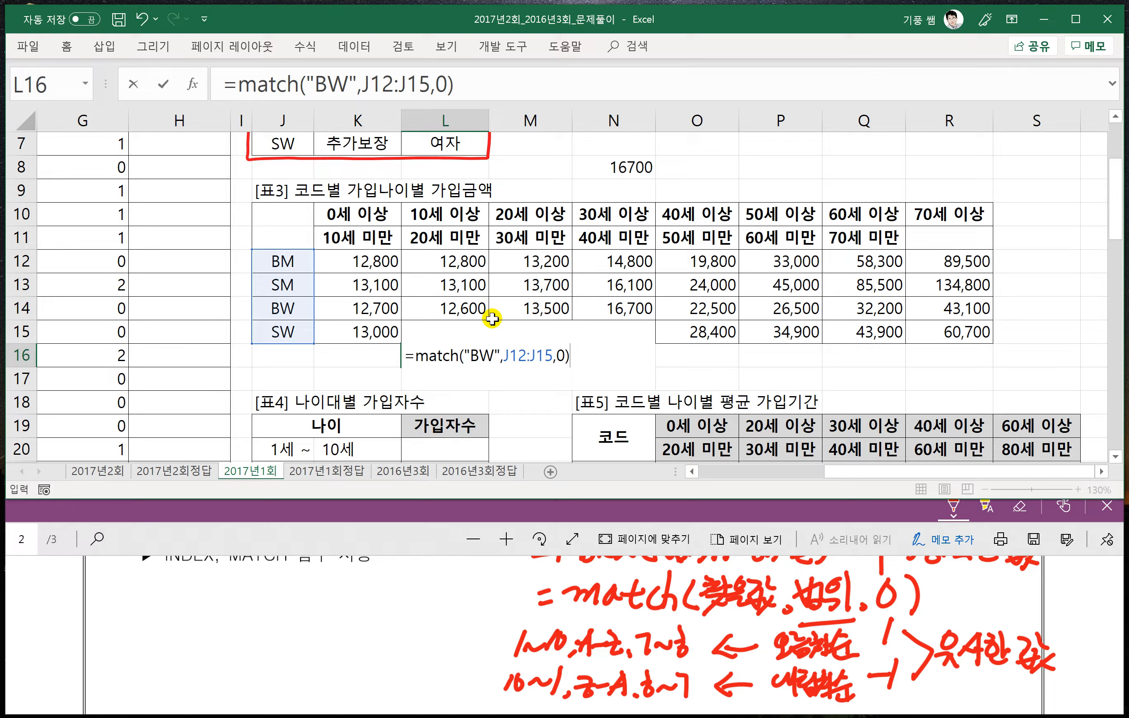
key(Return)
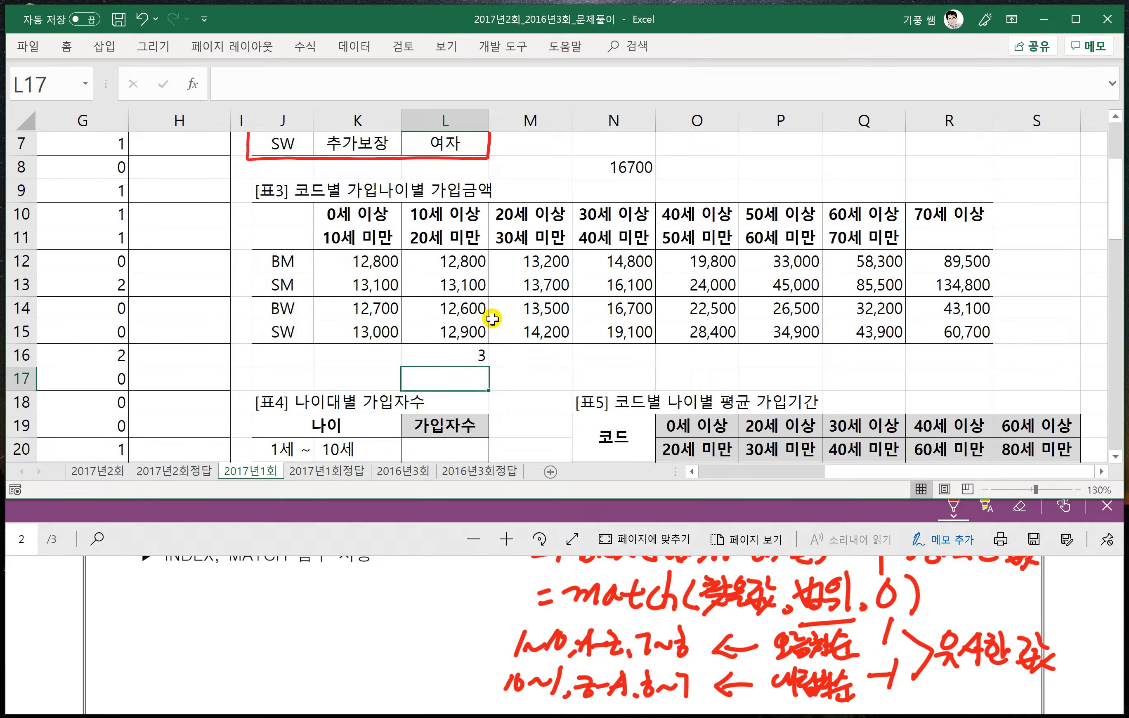
click(456, 356)
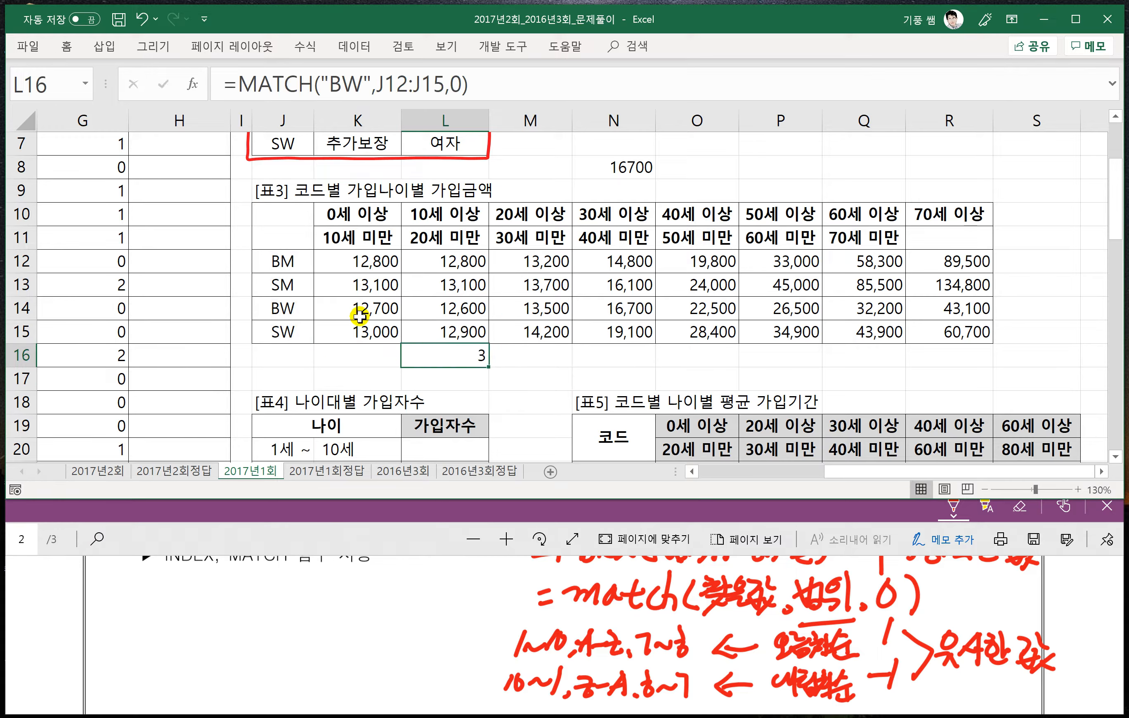
- Enter =MATCH(34,K10:R10,1) in M16 to find the column position of age 34 in 표3
click(520, 356)
click(479, 353)
click(527, 353)
text(=m)
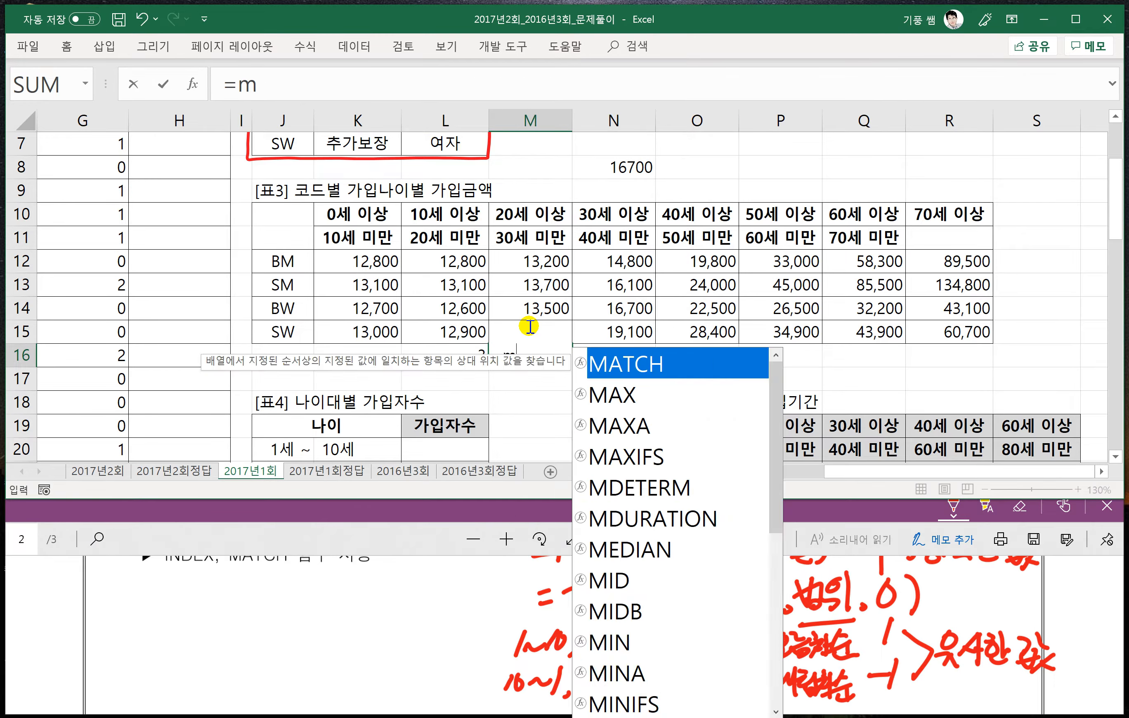
text(atch()
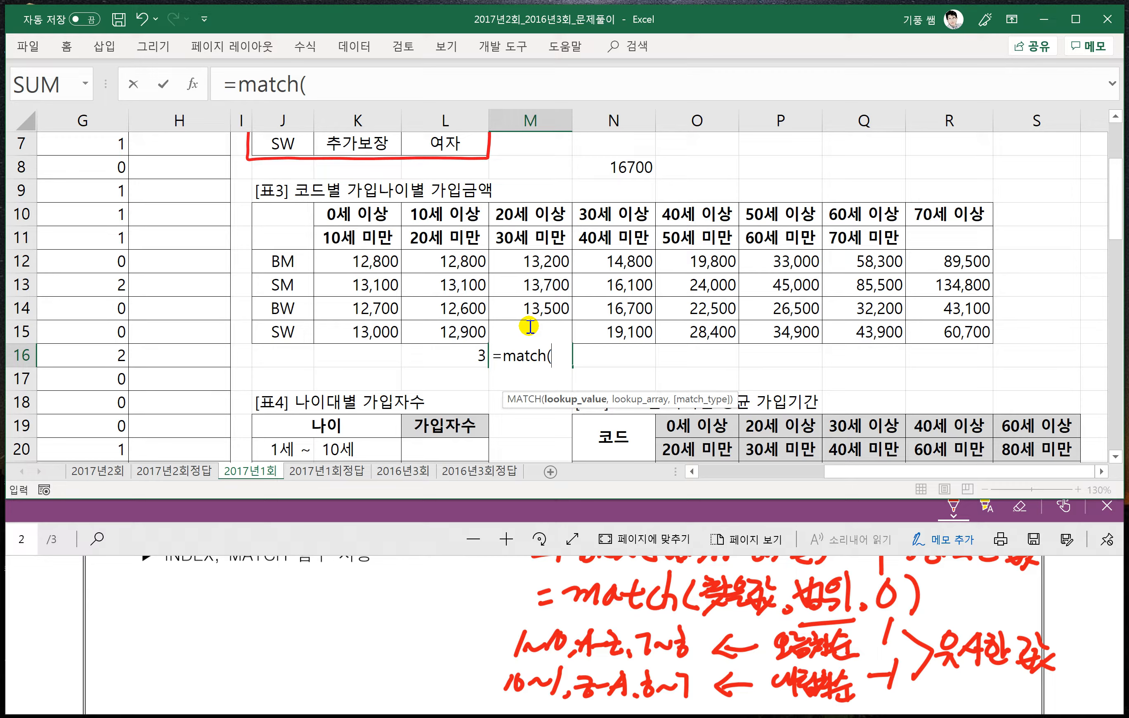
text(34,)
drag(363, 213, 926, 219)
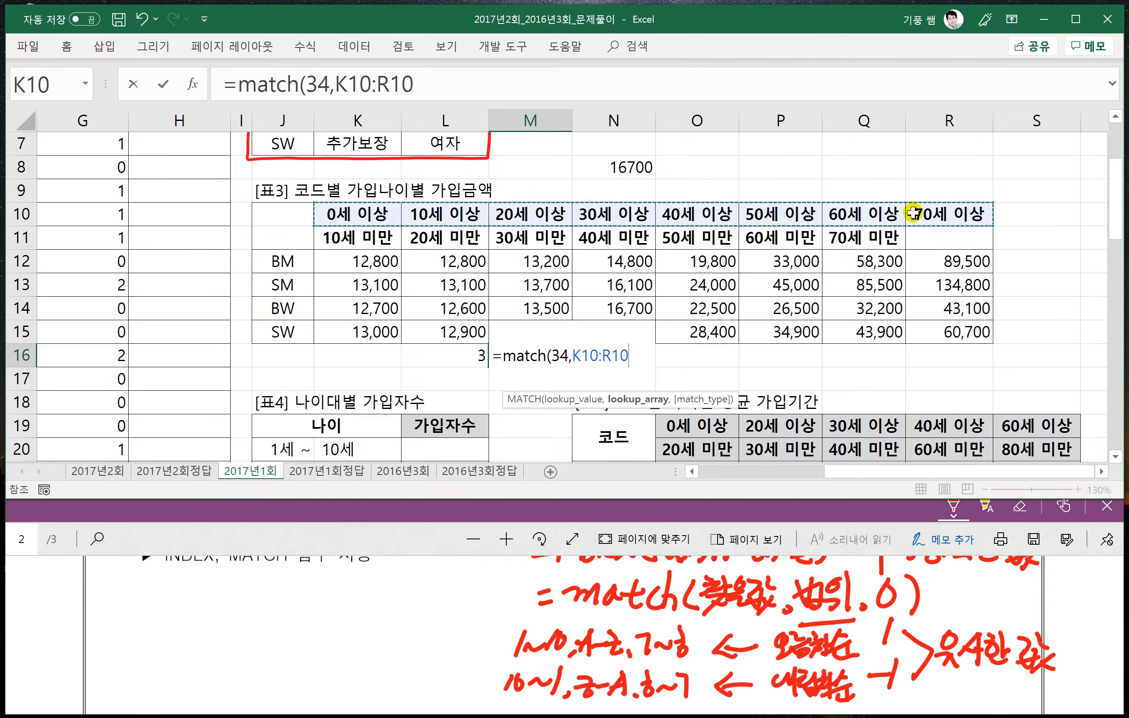
text(,1)
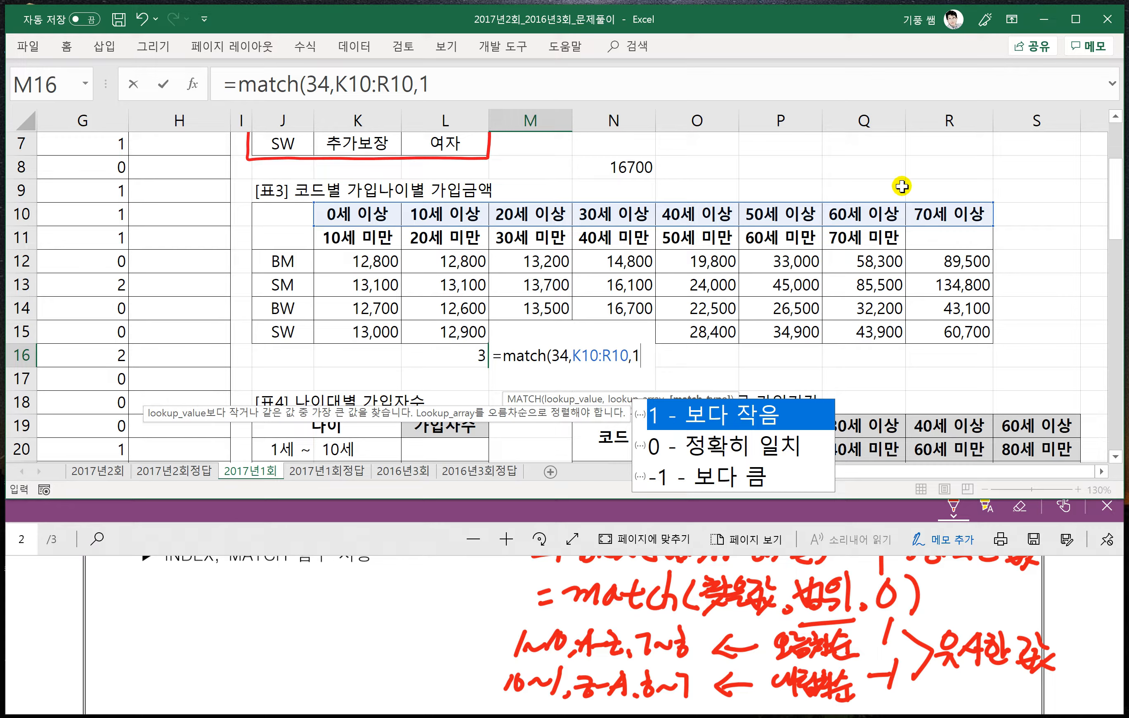
text())
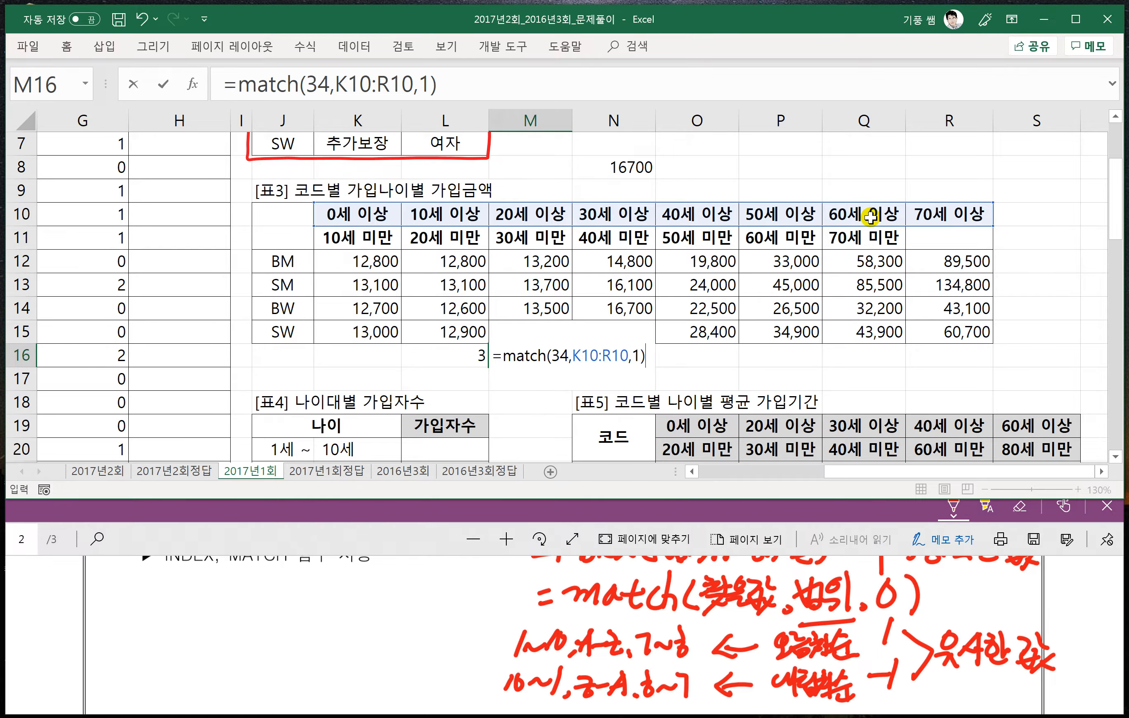
key(Return)
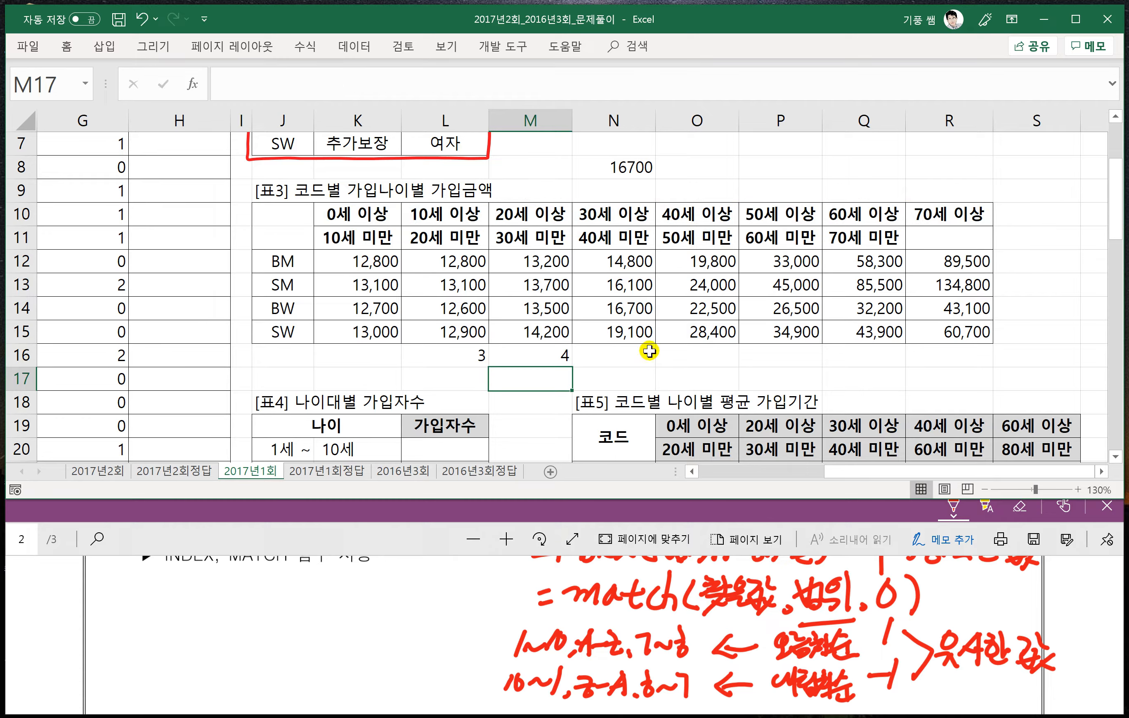
- Enter =INDEX(K12:R15,L16,M16) in N16, using the two MATCH cells as the row and column numbers
click(619, 355)
text(=)
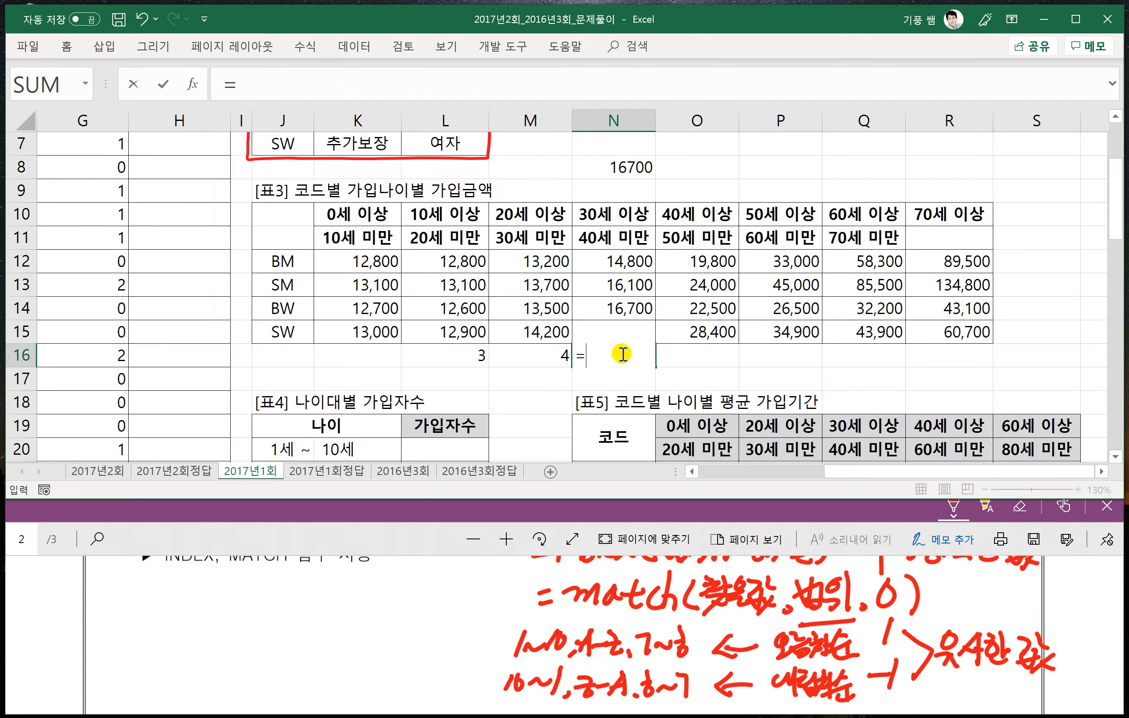
text(index)
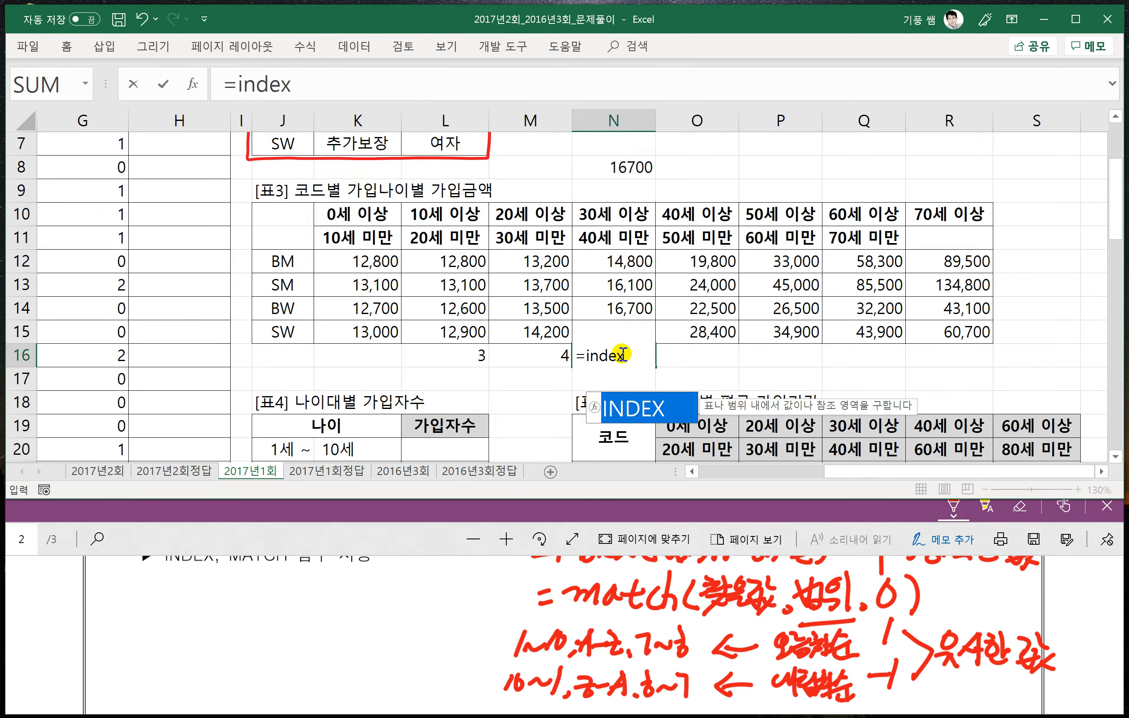
text(()
drag(342, 264, 925, 332)
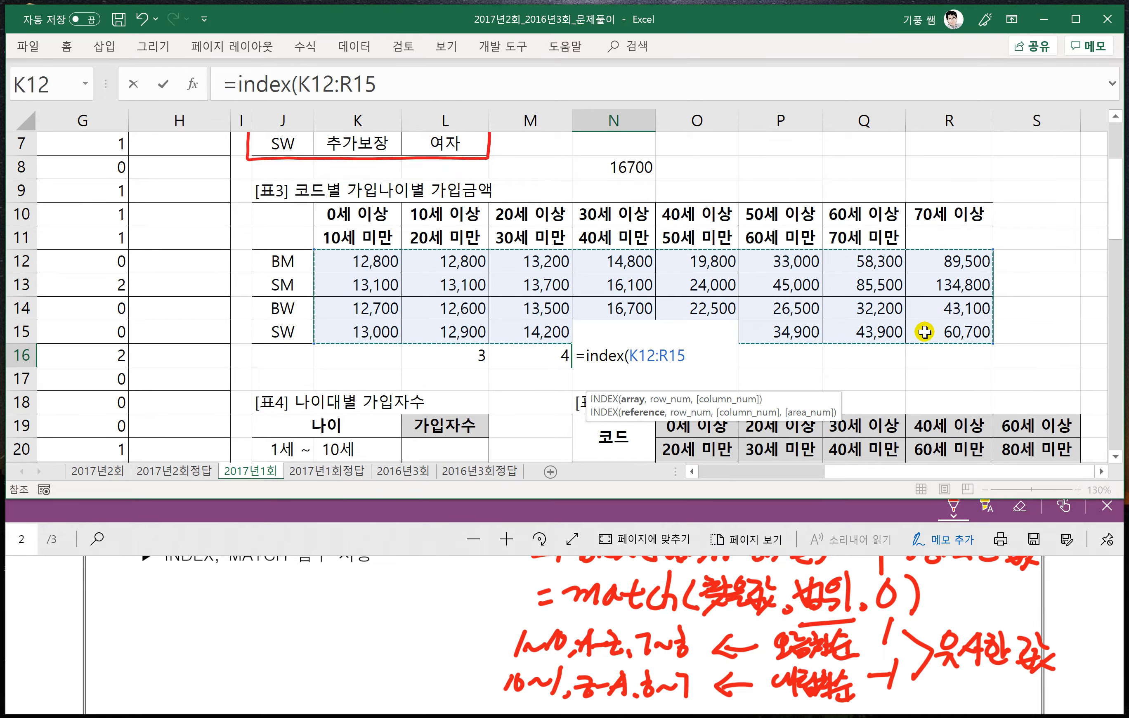
text(,)
click(468, 356)
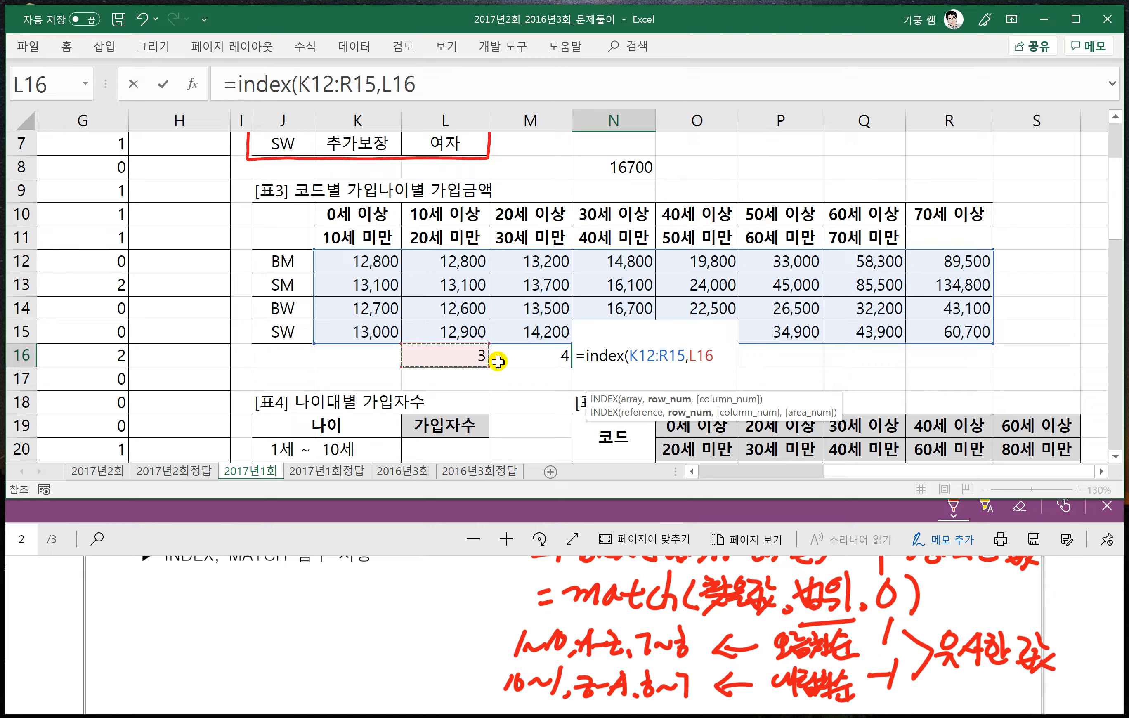
text(,)
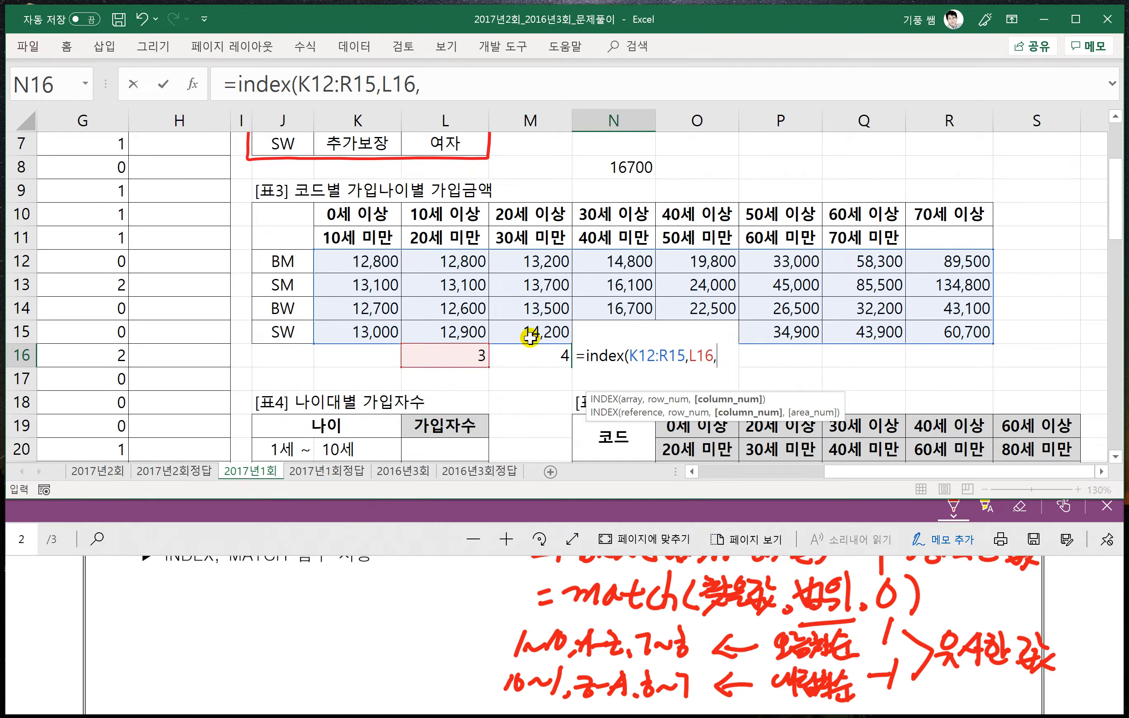
click(527, 355)
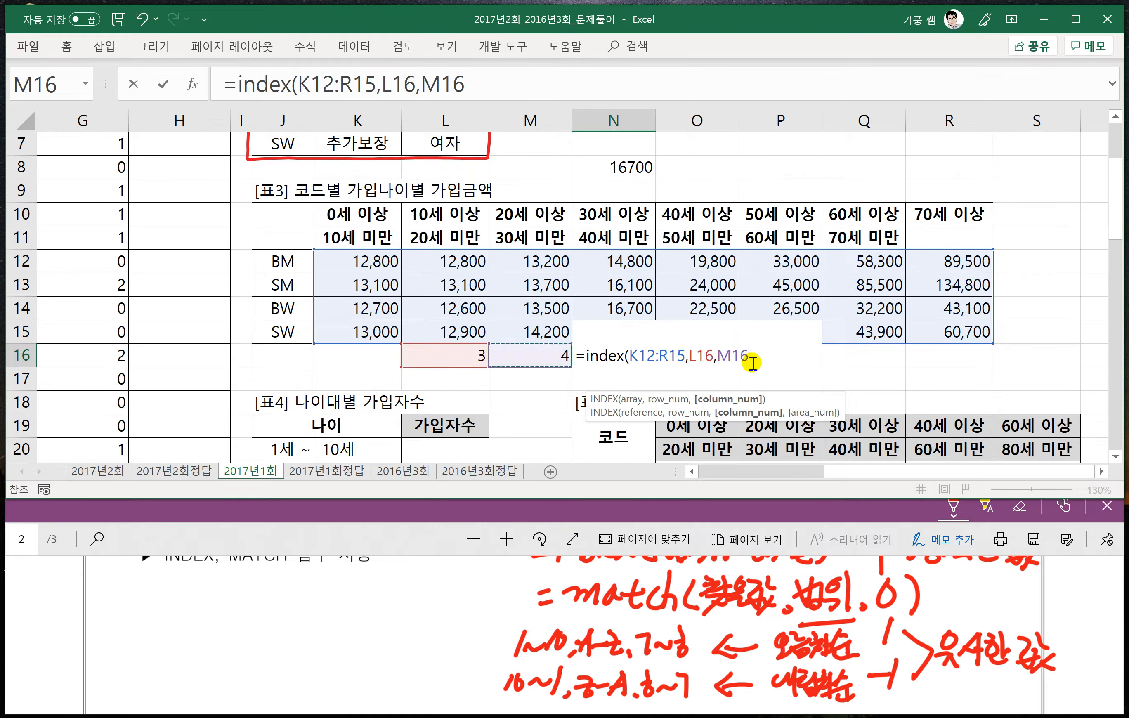
text())
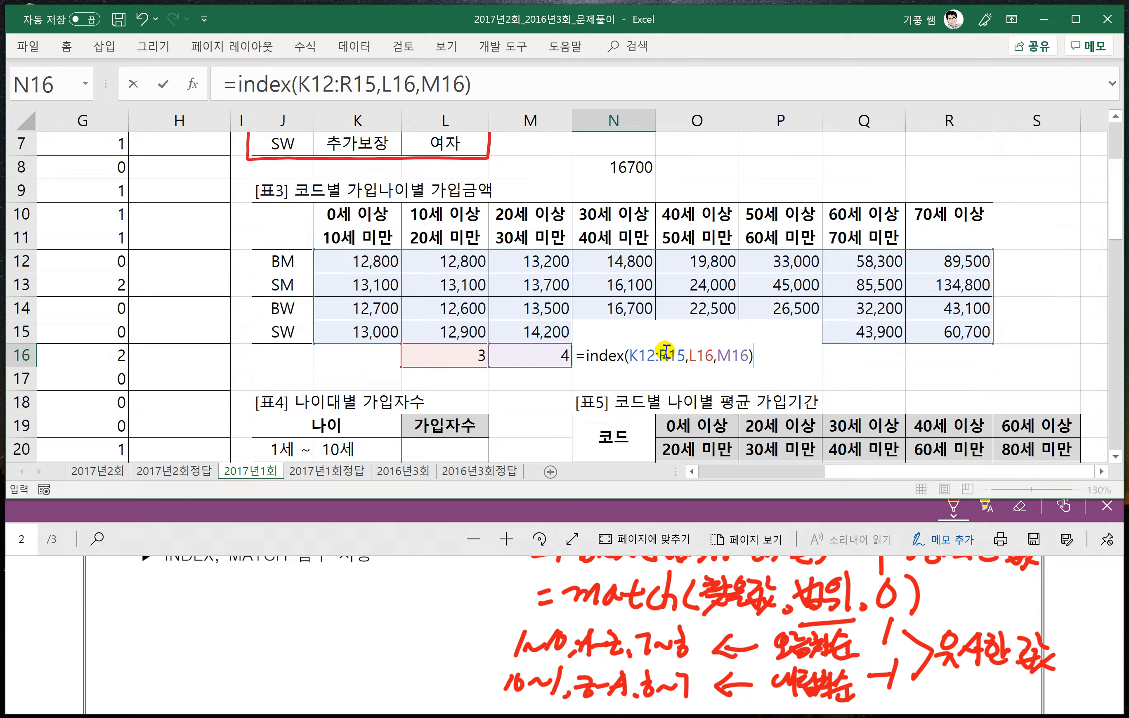
key(Return)
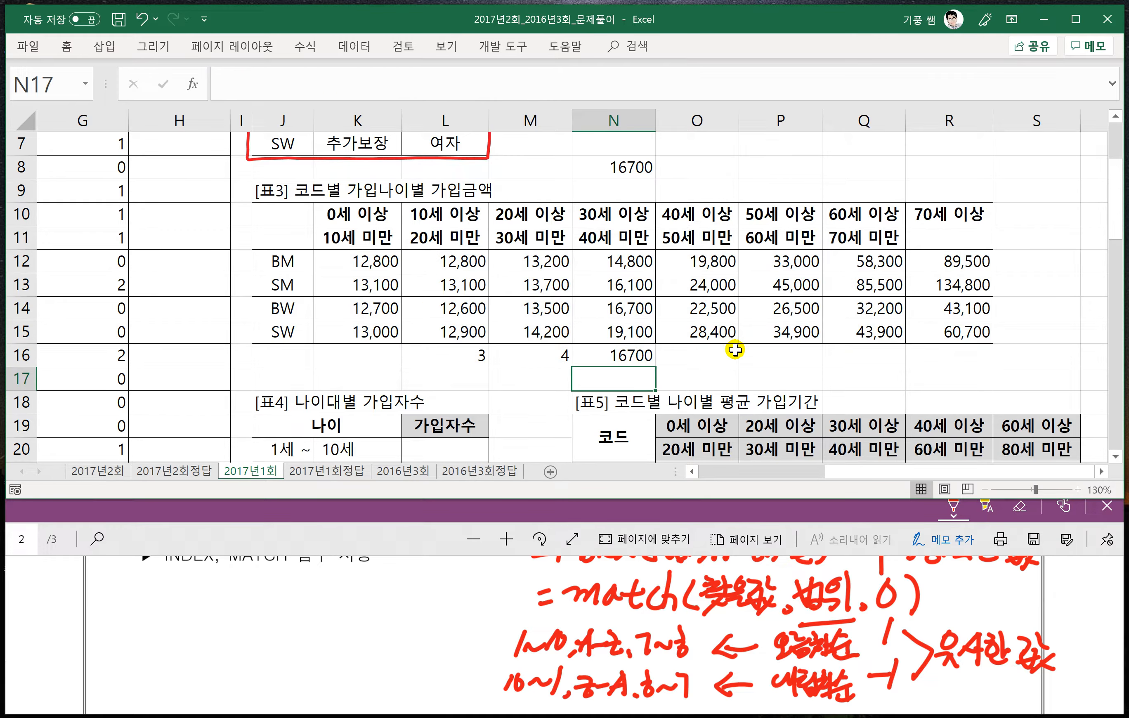
click(638, 359)
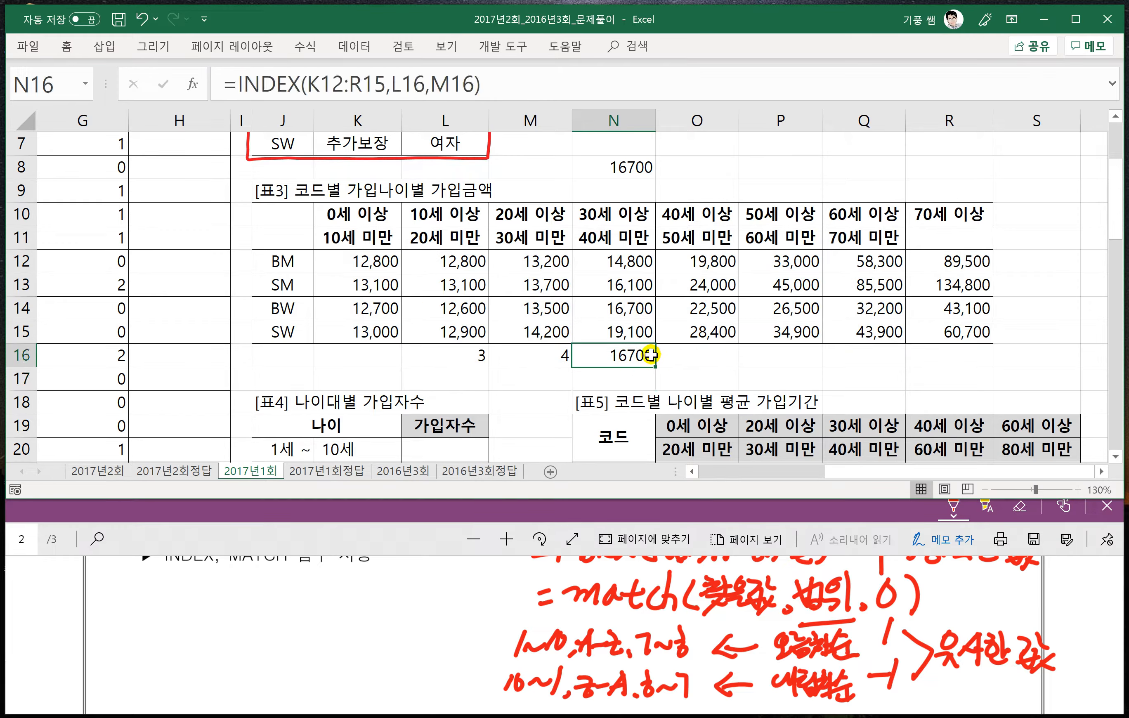
- Review the problem 2 requirements for 가입금액[E3:E38] in the PDF and return to the 표1 columns in the worksheet
click(384, 529)
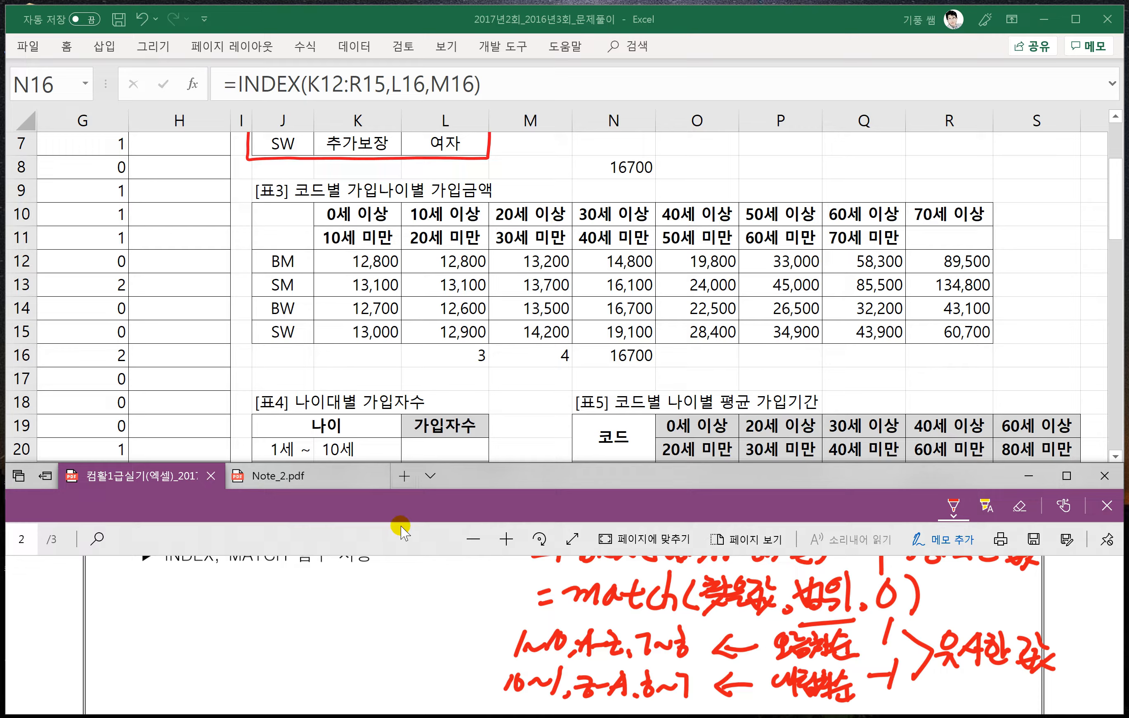
scroll(378, 629, up, 2)
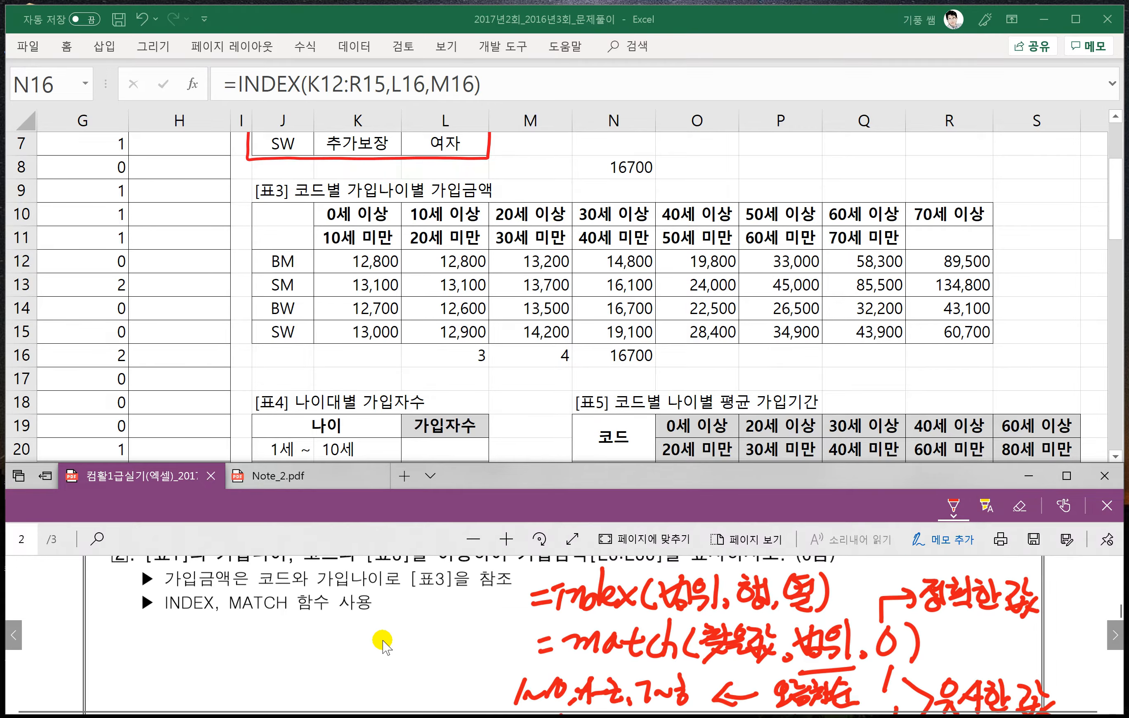
scroll(383, 641, up, 1)
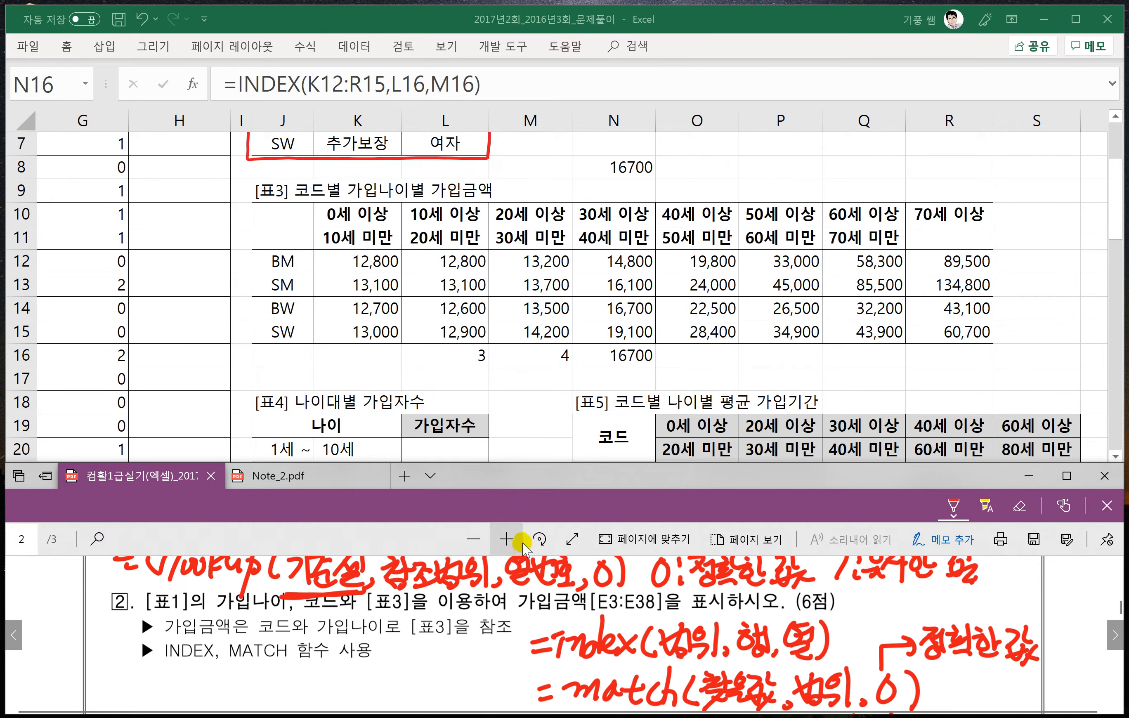
click(611, 366)
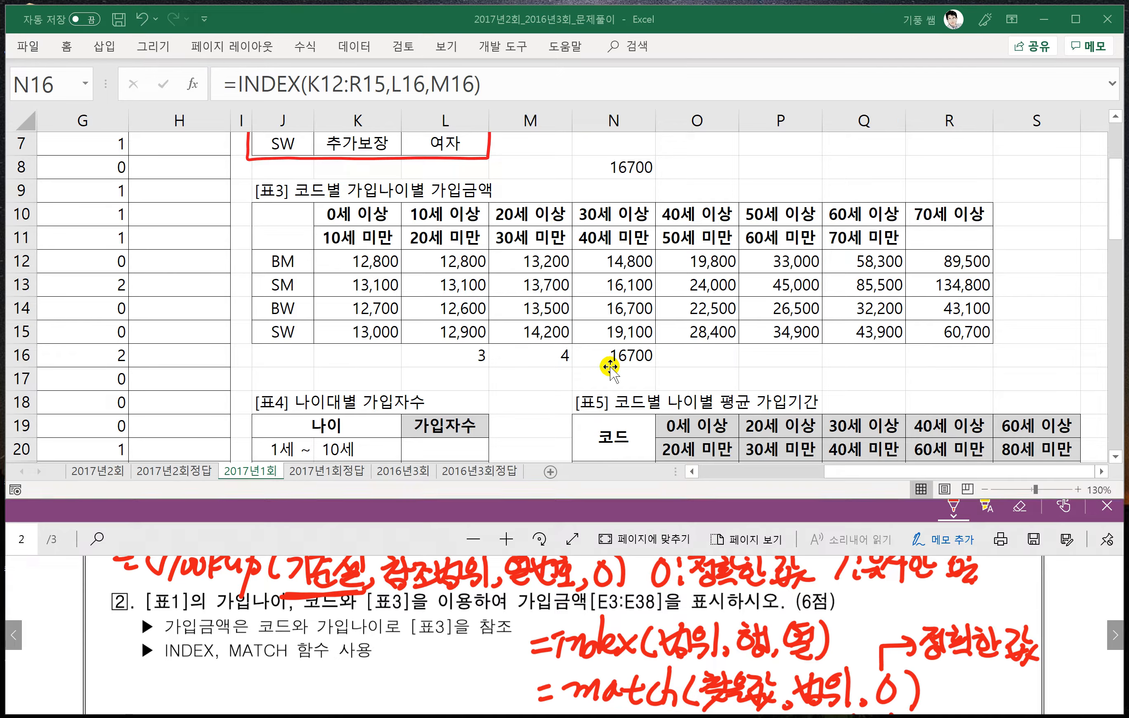
drag(869, 472, 744, 472)
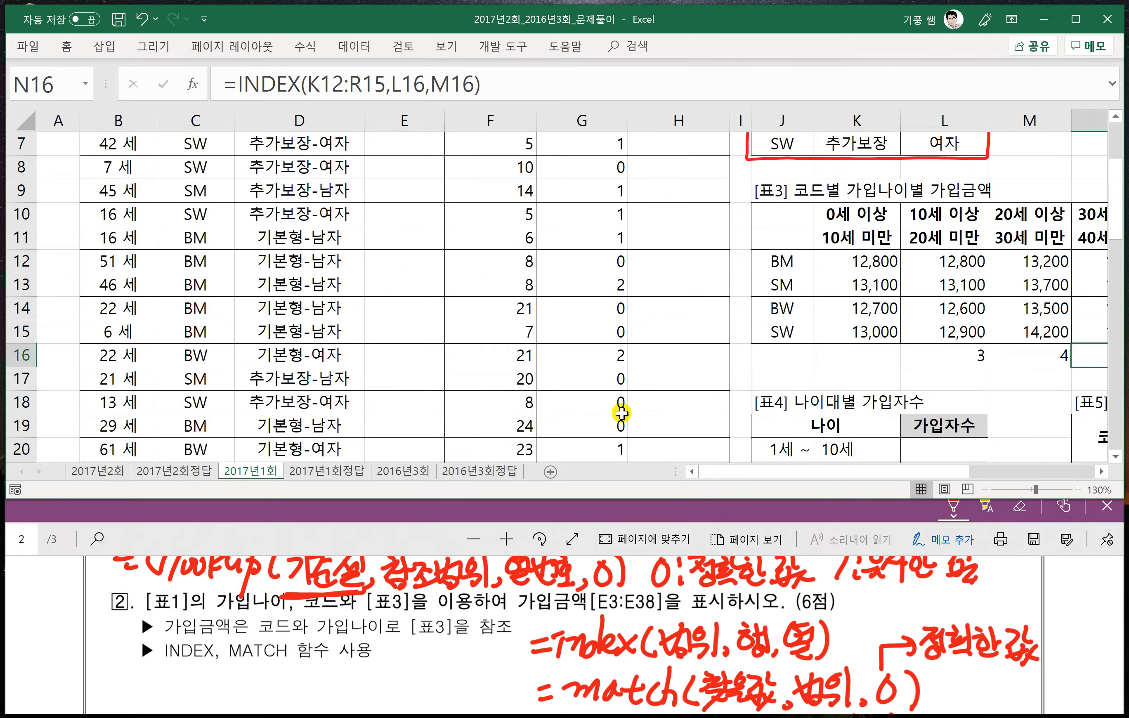
- Begin an INDEX formula in E3 with the absolute range $K$12:$R$15 of 표3 as its array
scroll(621, 412, up, 2)
click(390, 198)
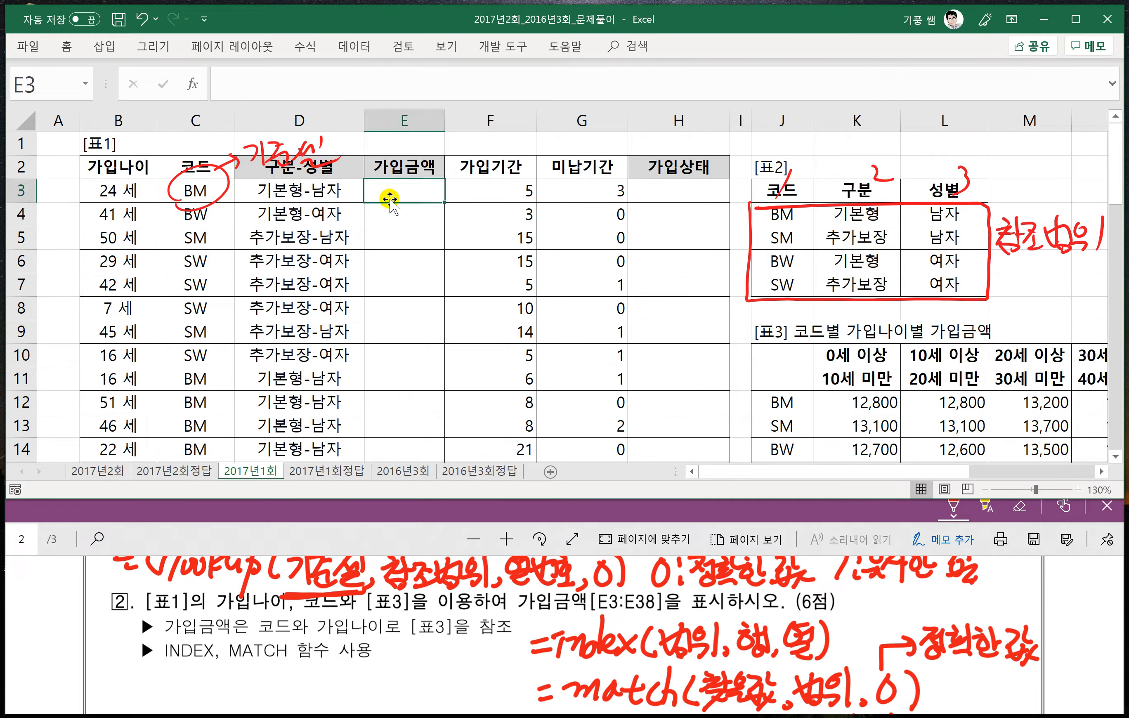
click(1102, 472)
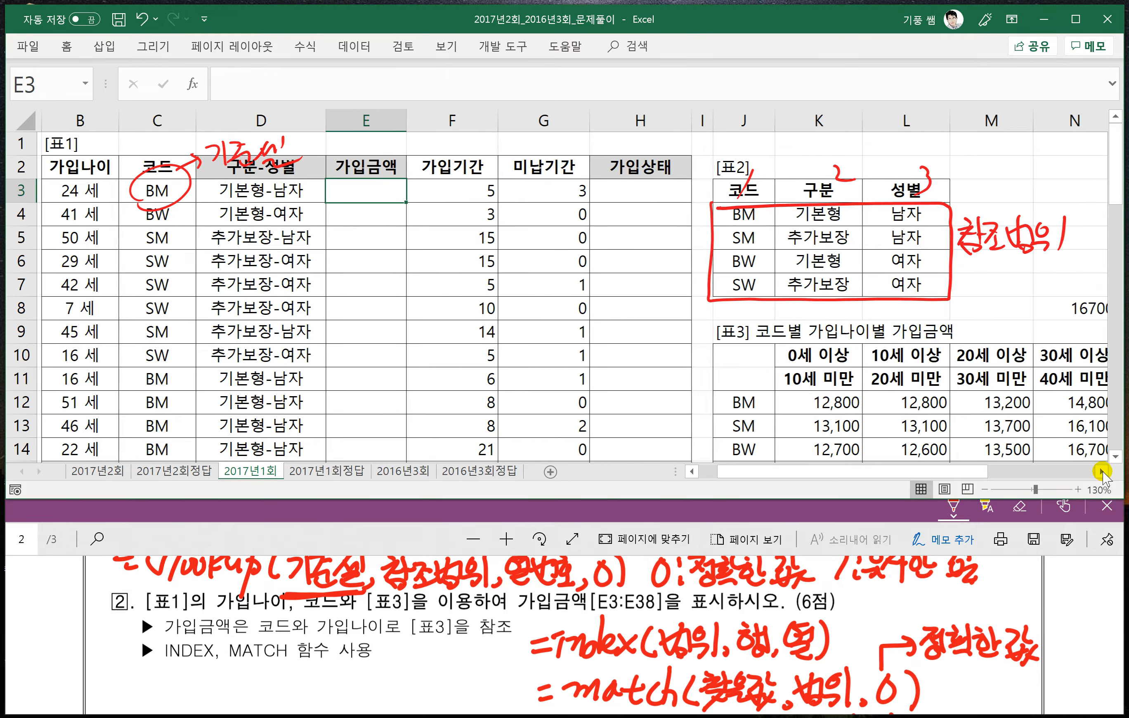
click(1102, 473)
click(1102, 472)
click(1101, 472)
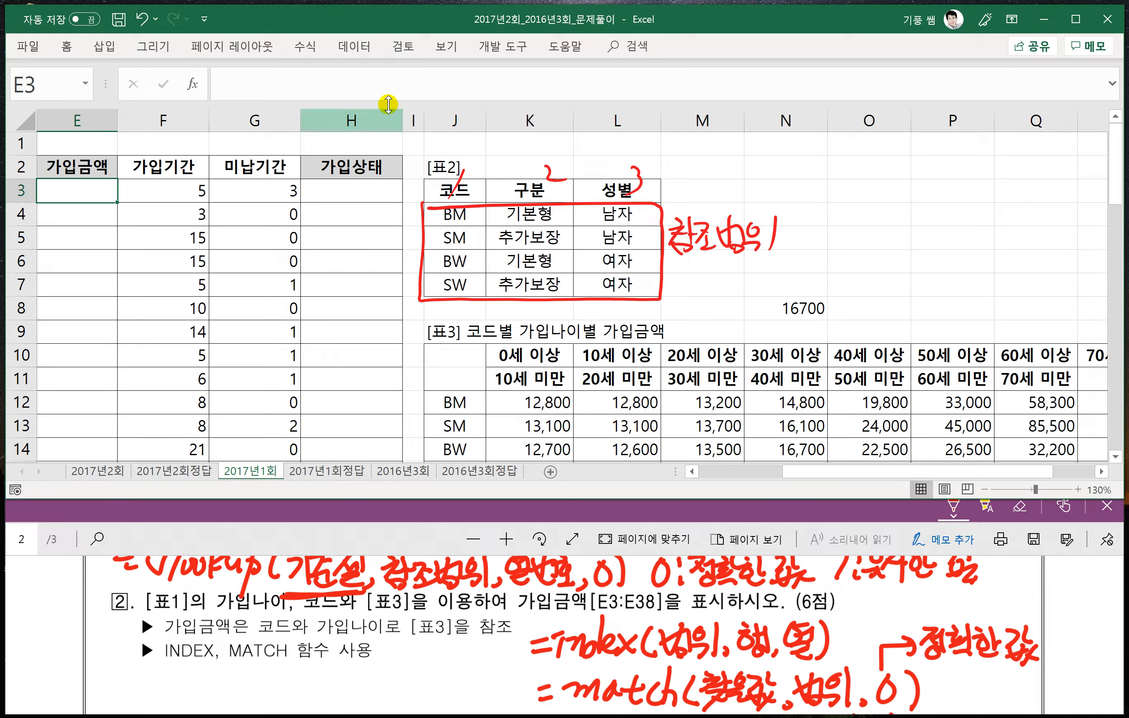
click(237, 85)
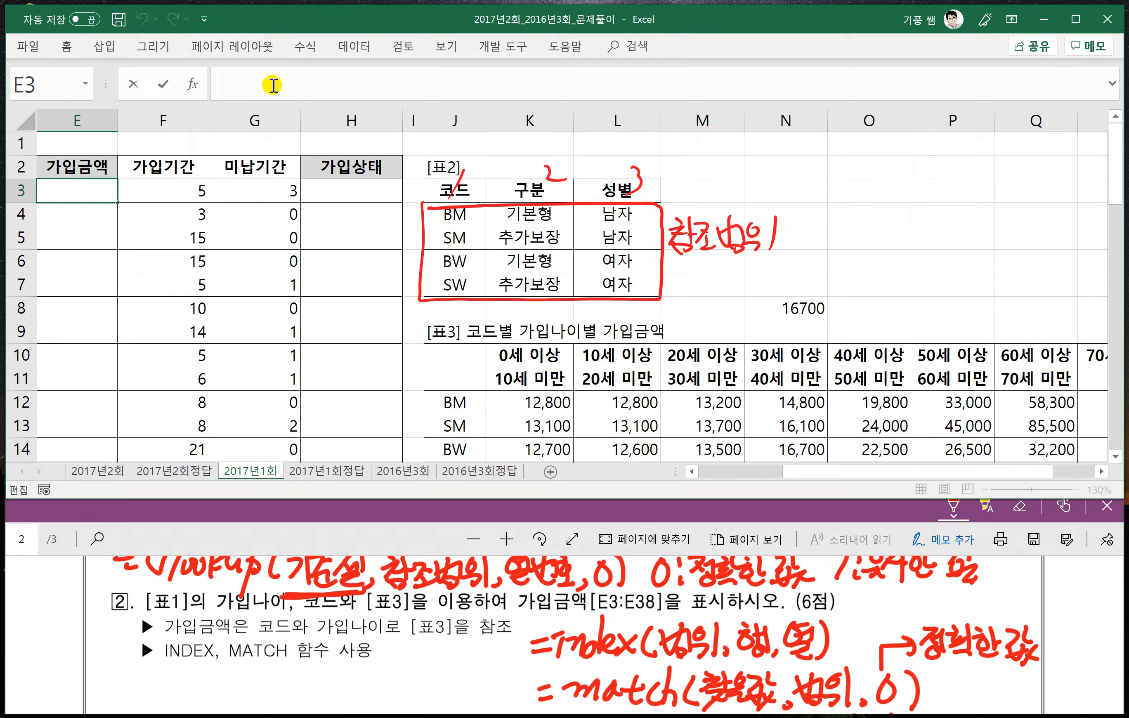
text(=index)
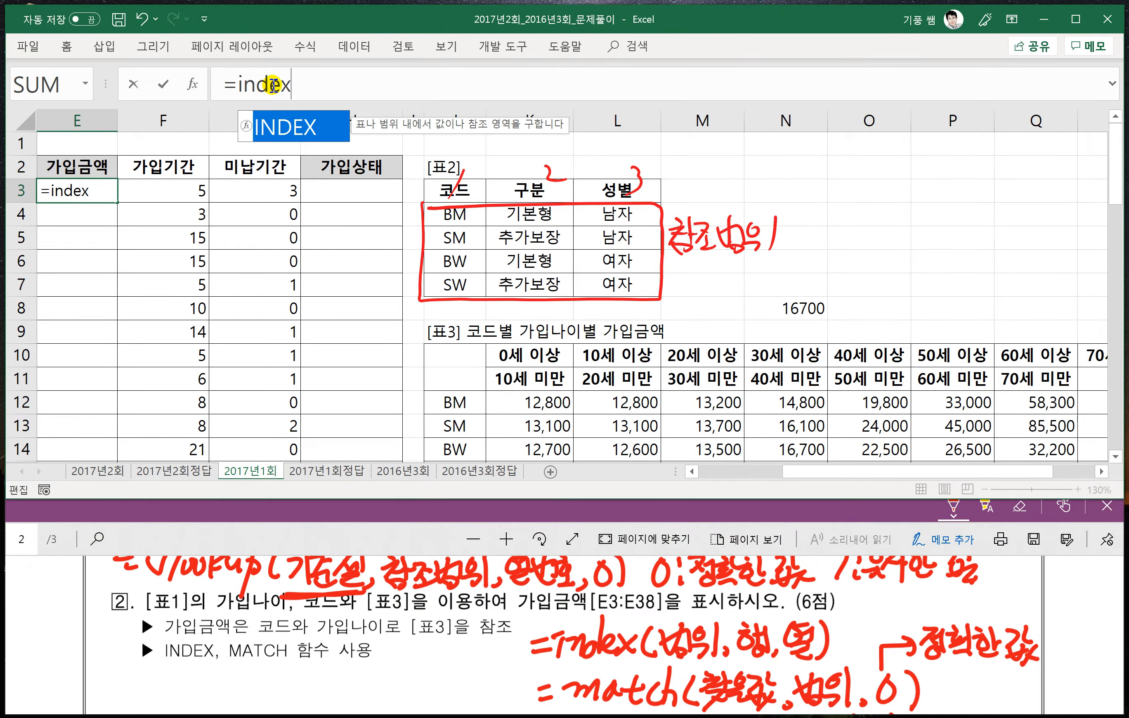
text(()
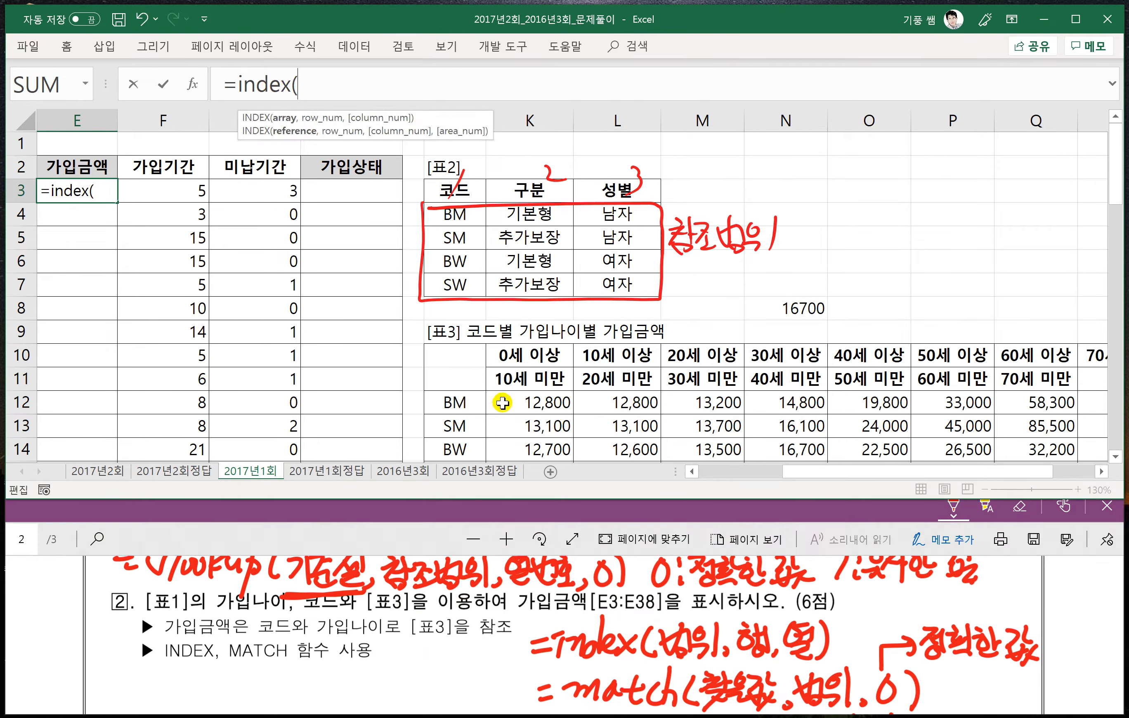
drag(506, 402, 945, 407)
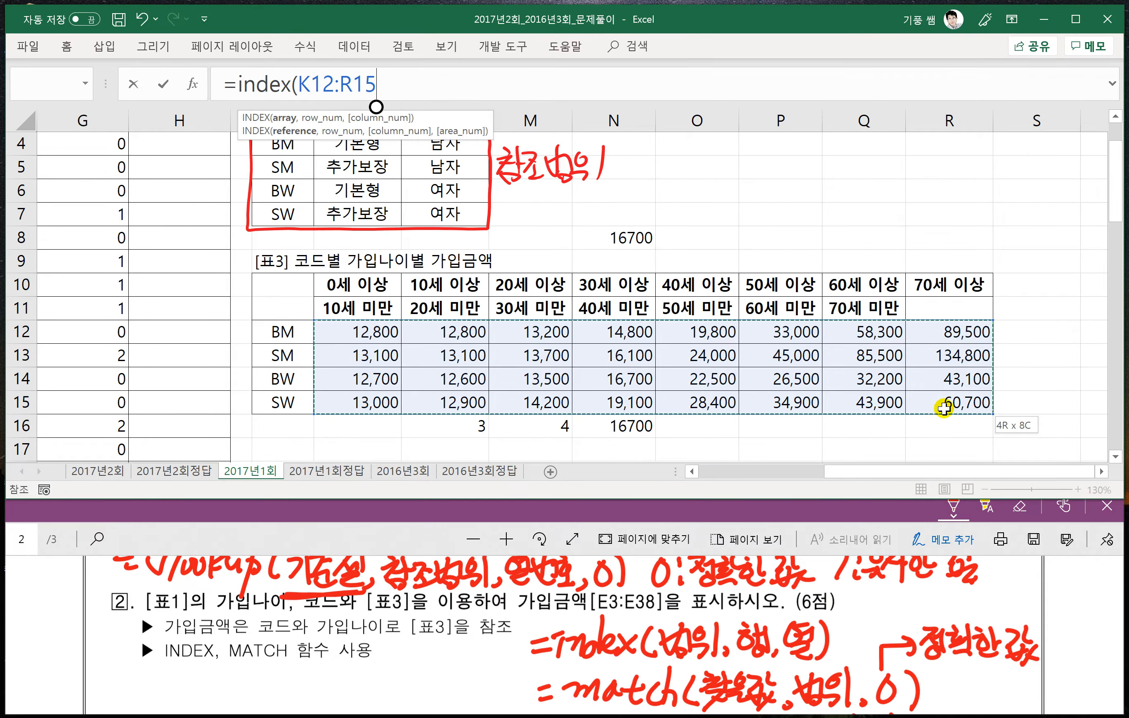
key(F4)
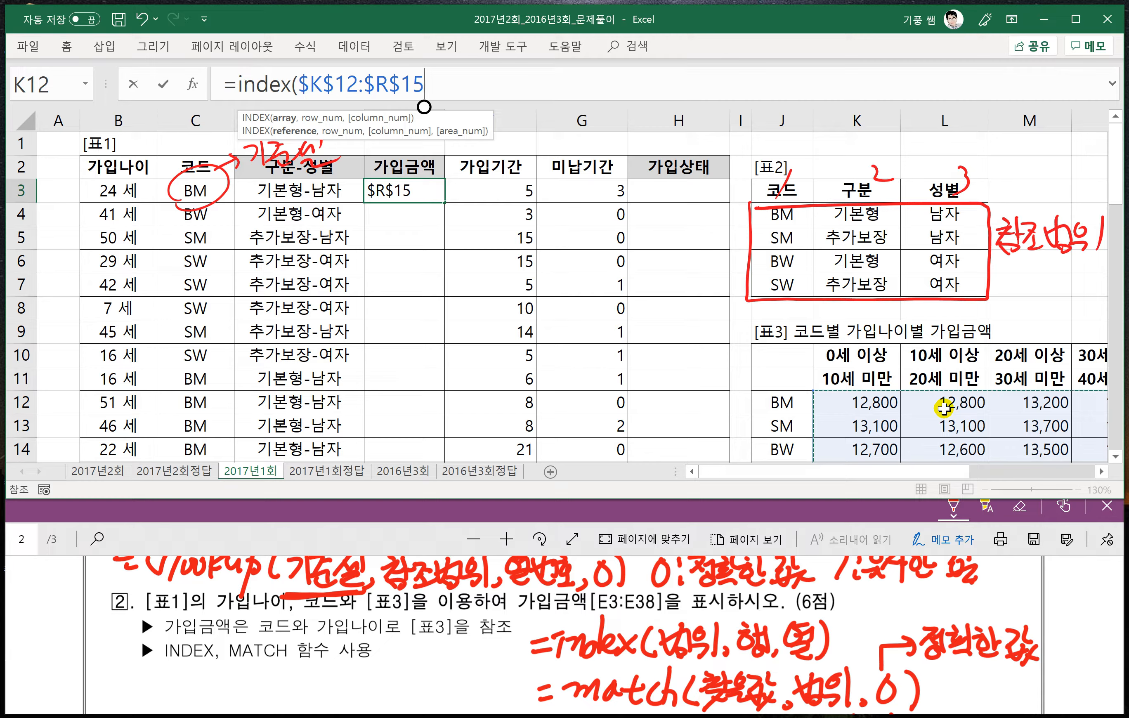
text(,)
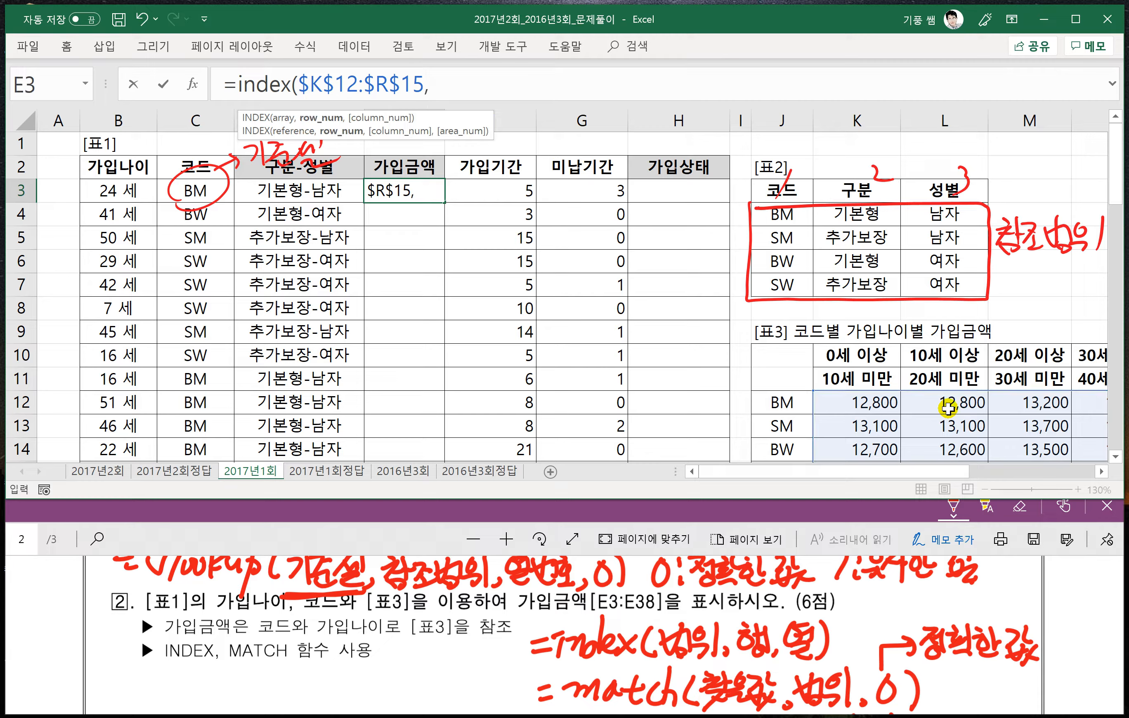
text(mat)
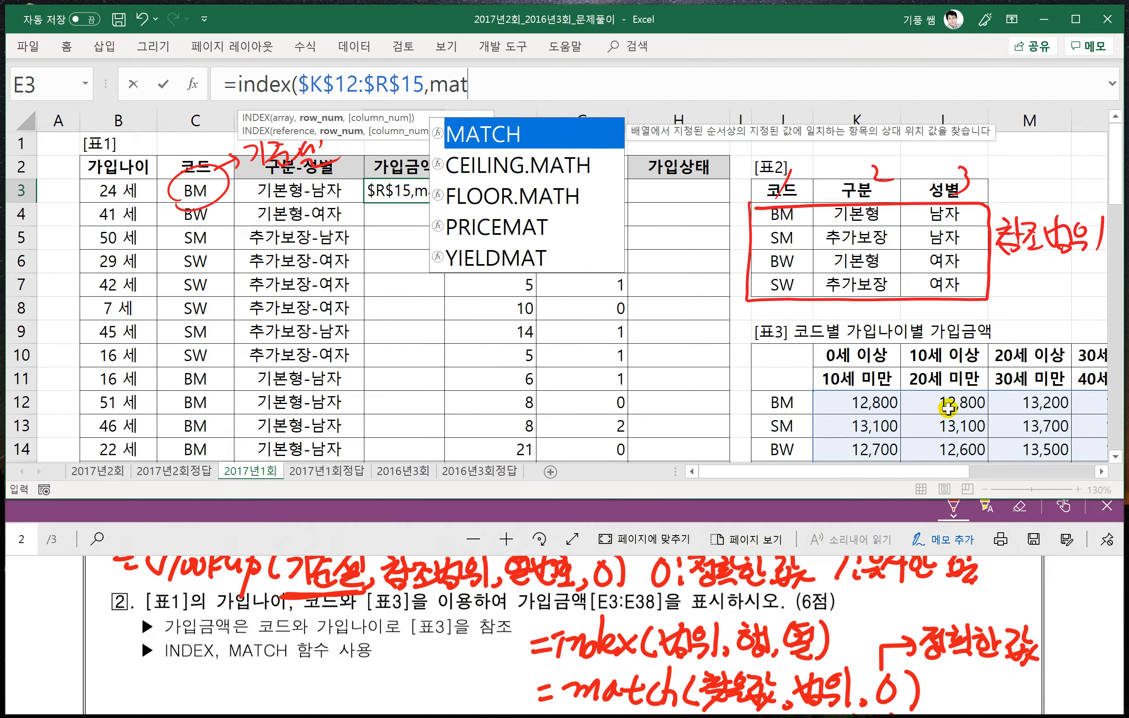
text(ch()
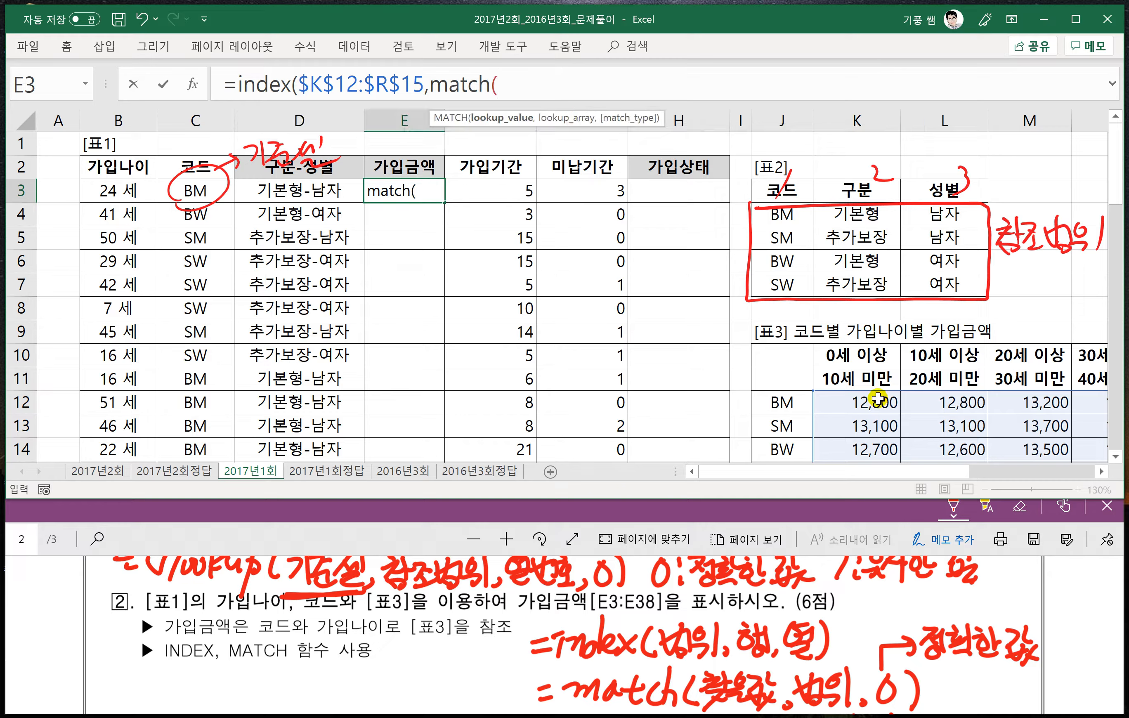
- Add match(C3,$J$12:$J$15,0) as the row argument of the INDEX formula in E3
click(197, 191)
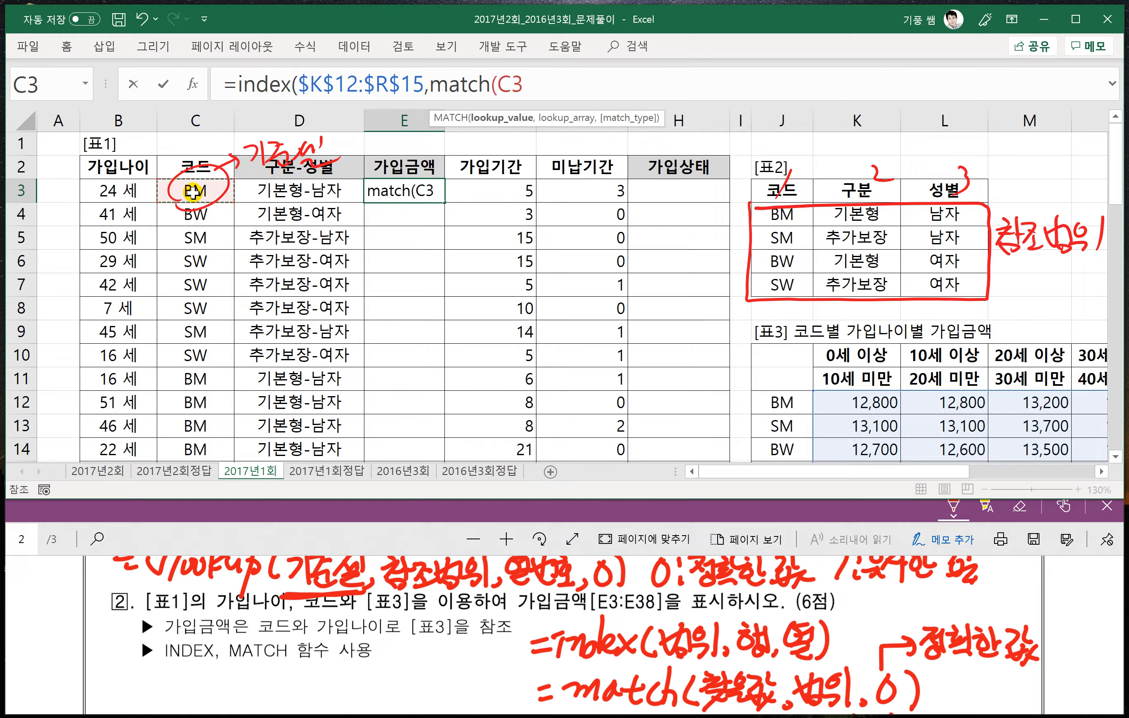
text(,)
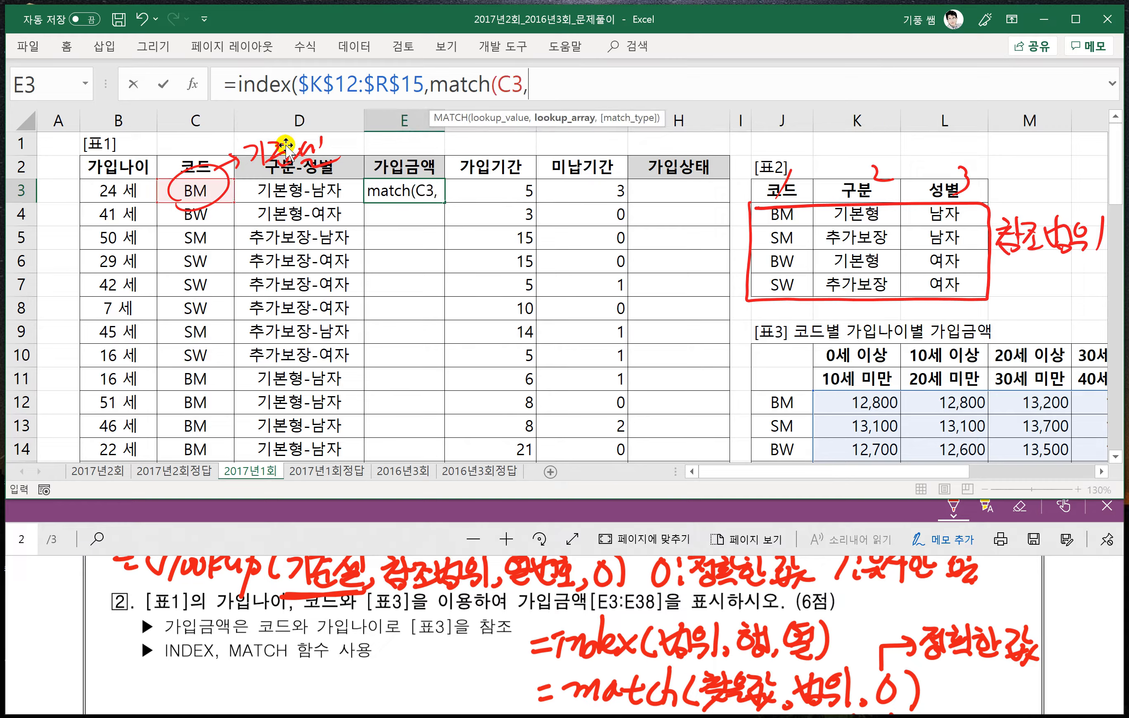
mouse_move(775, 403)
mouse_down()
mouse_move(768, 467)
mouse_move(769, 427)
mouse_move(771, 449)
mouse_move(786, 423)
mouse_up()
key(F4)
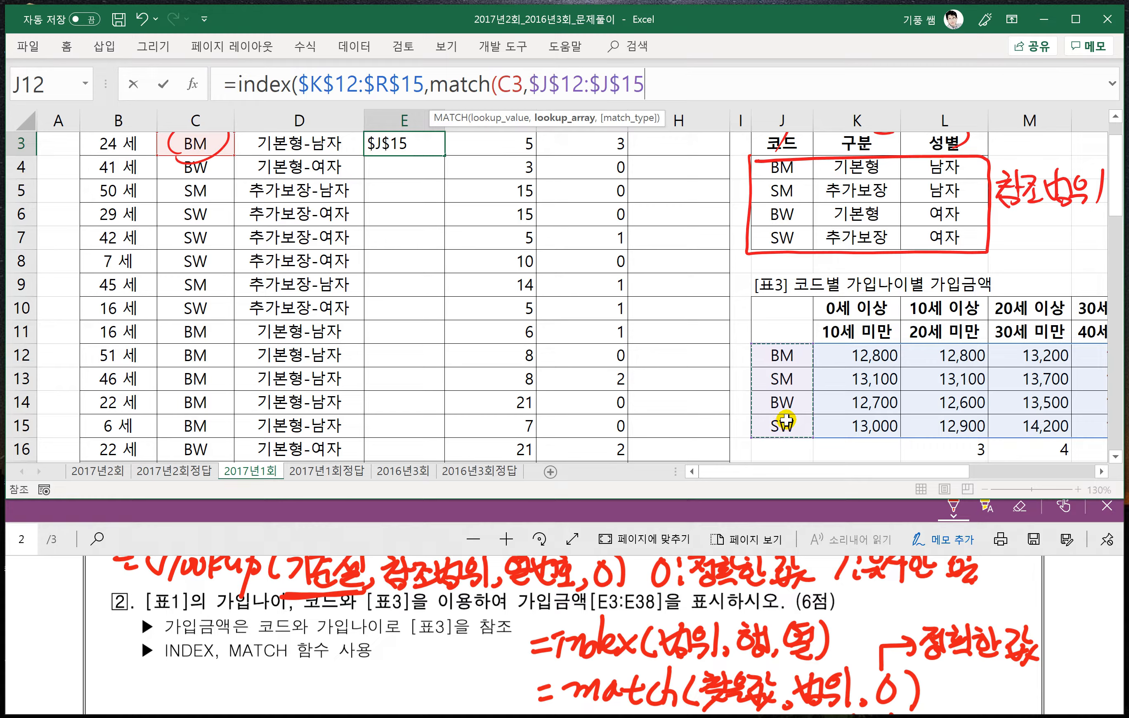
text(,)
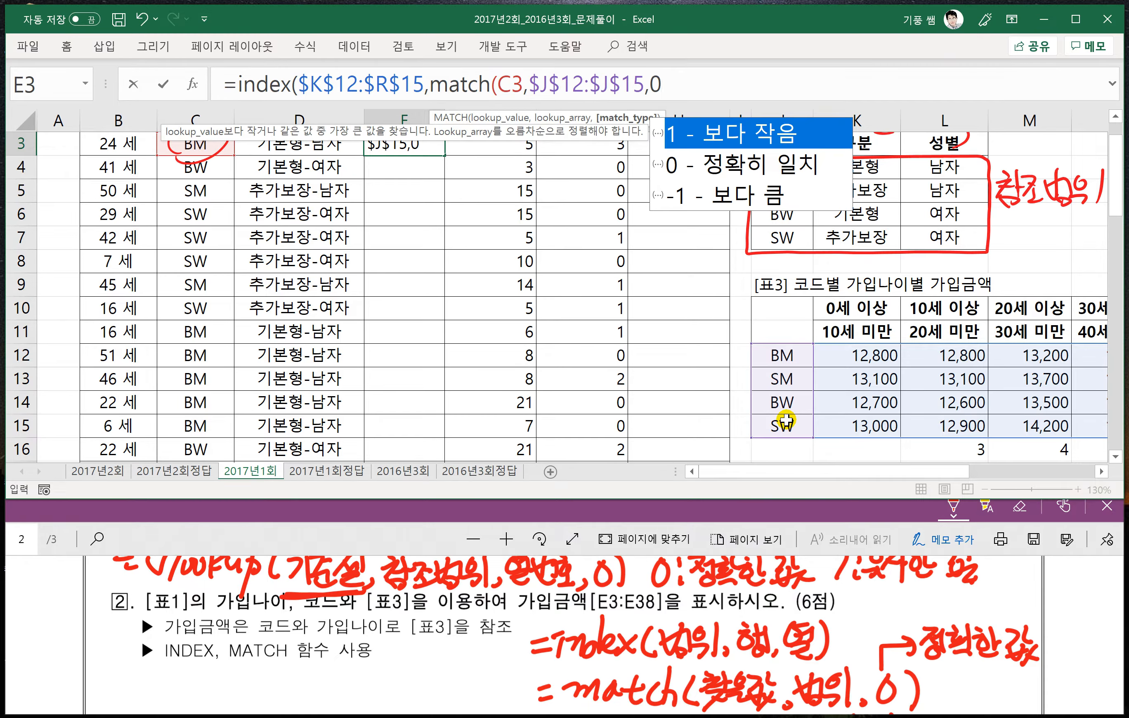
text(0))
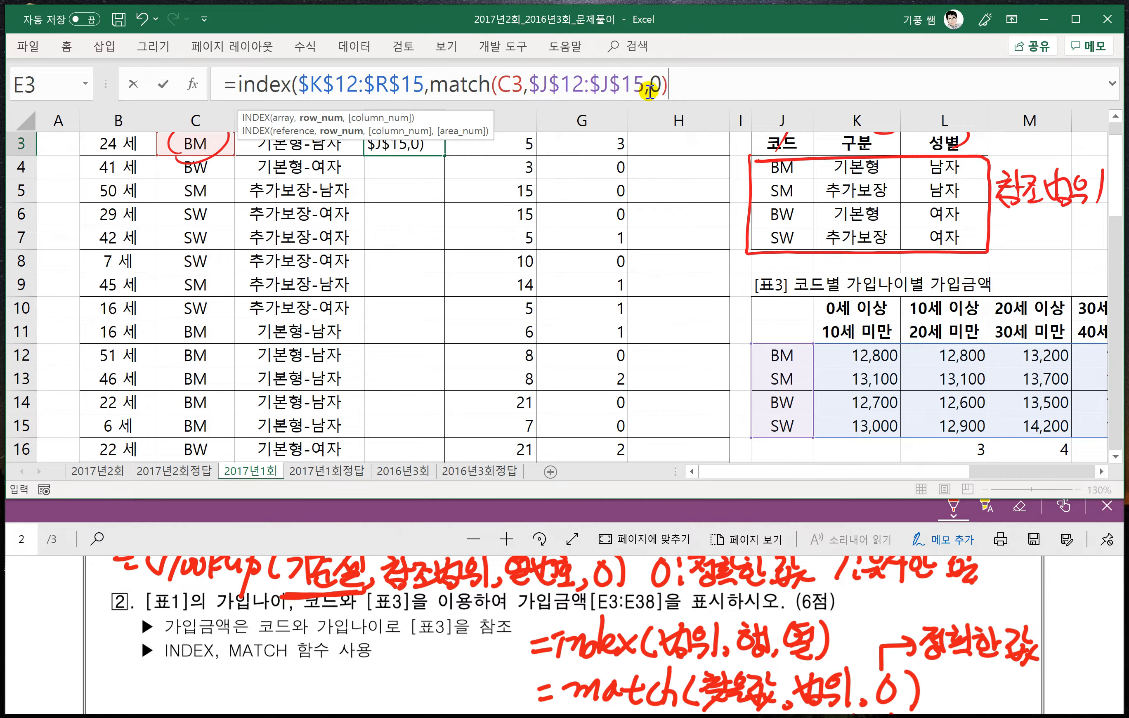
click(752, 89)
text(,)
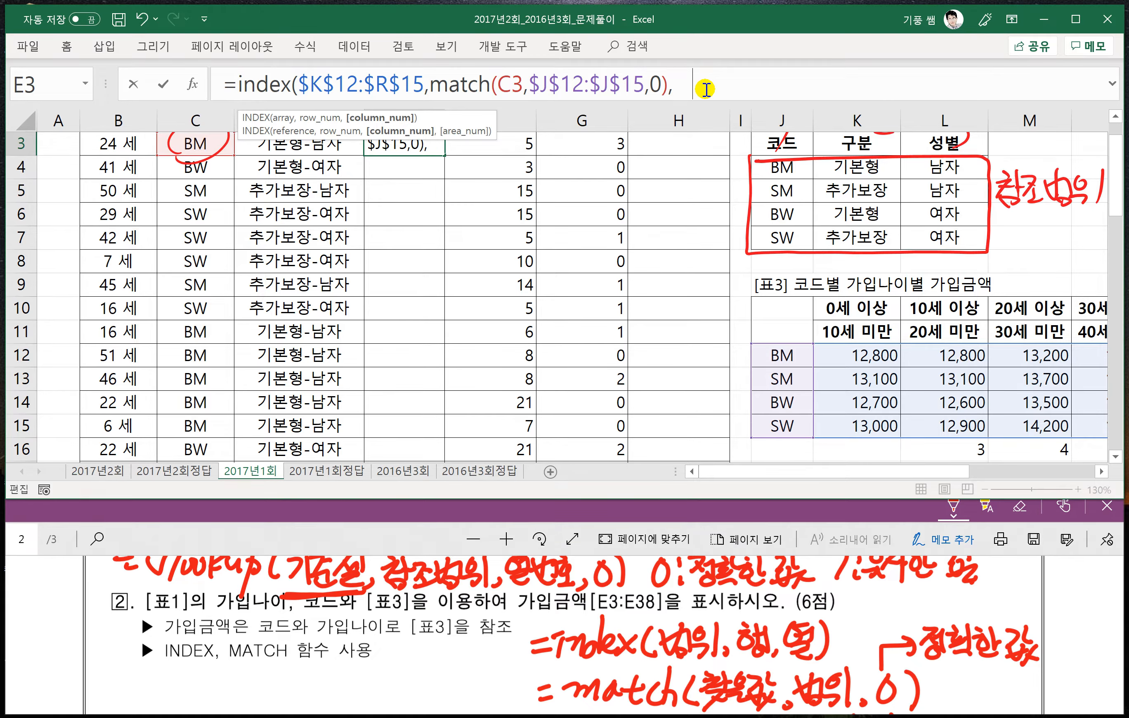
text(match()
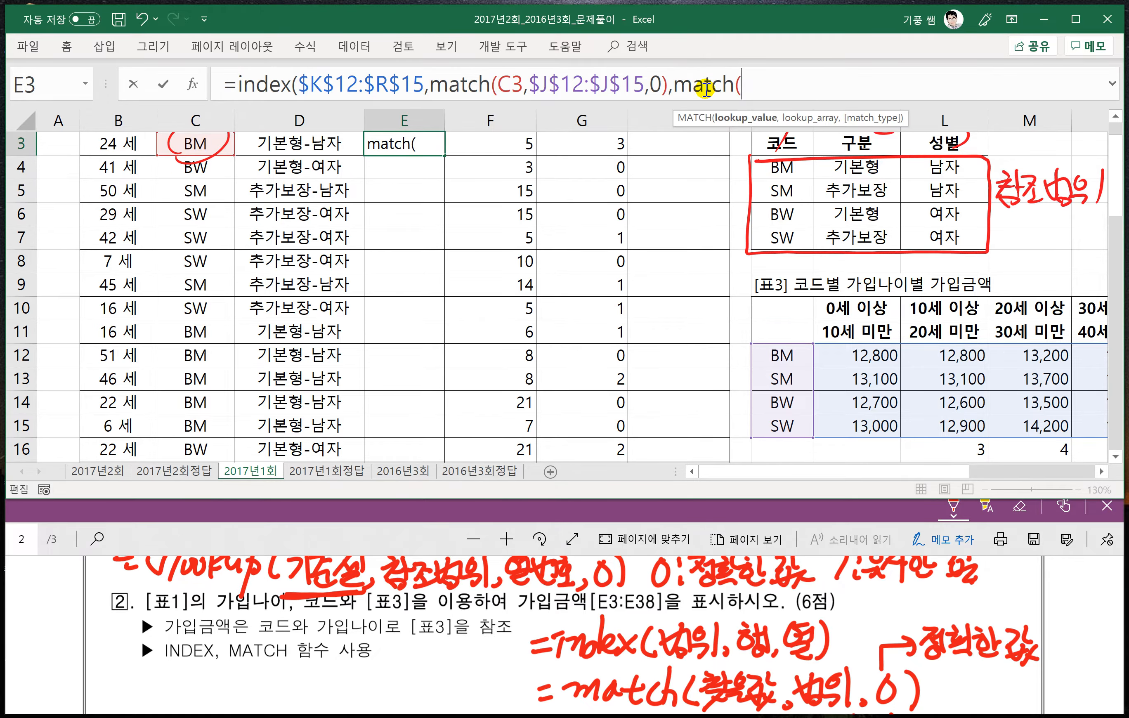
- Add match(B3,$K$10:$R$10,1) as the column argument and enter the finished INDEX formula in E3
scroll(458, 166, up, 1)
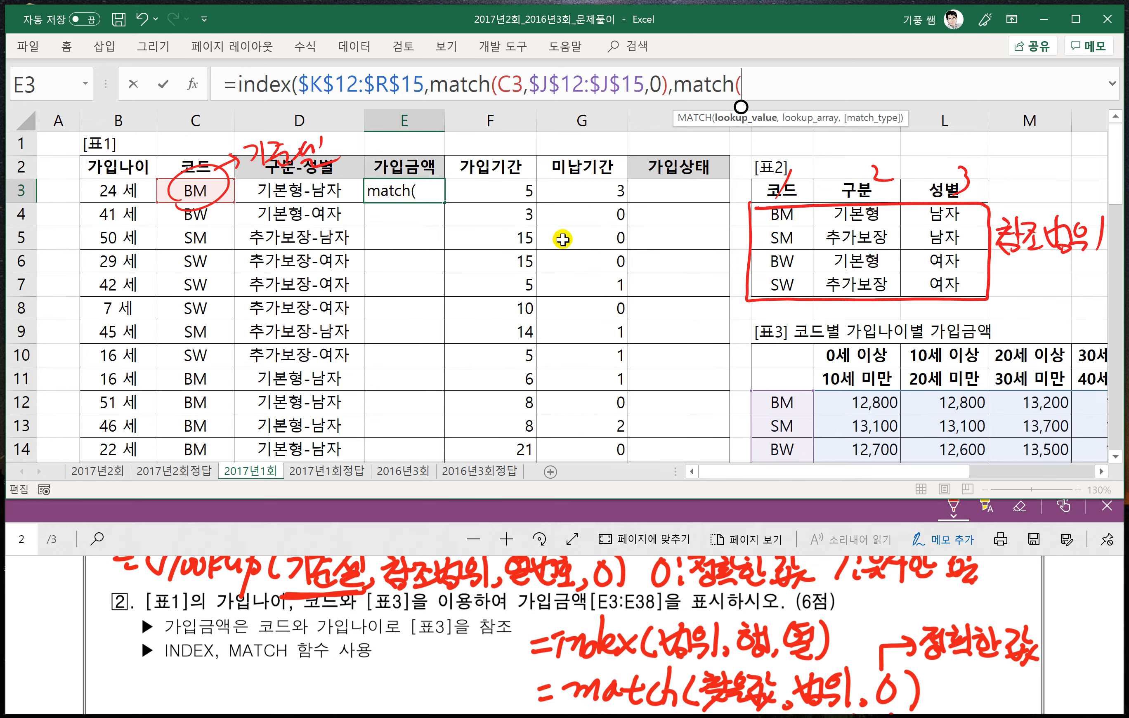
click(126, 191)
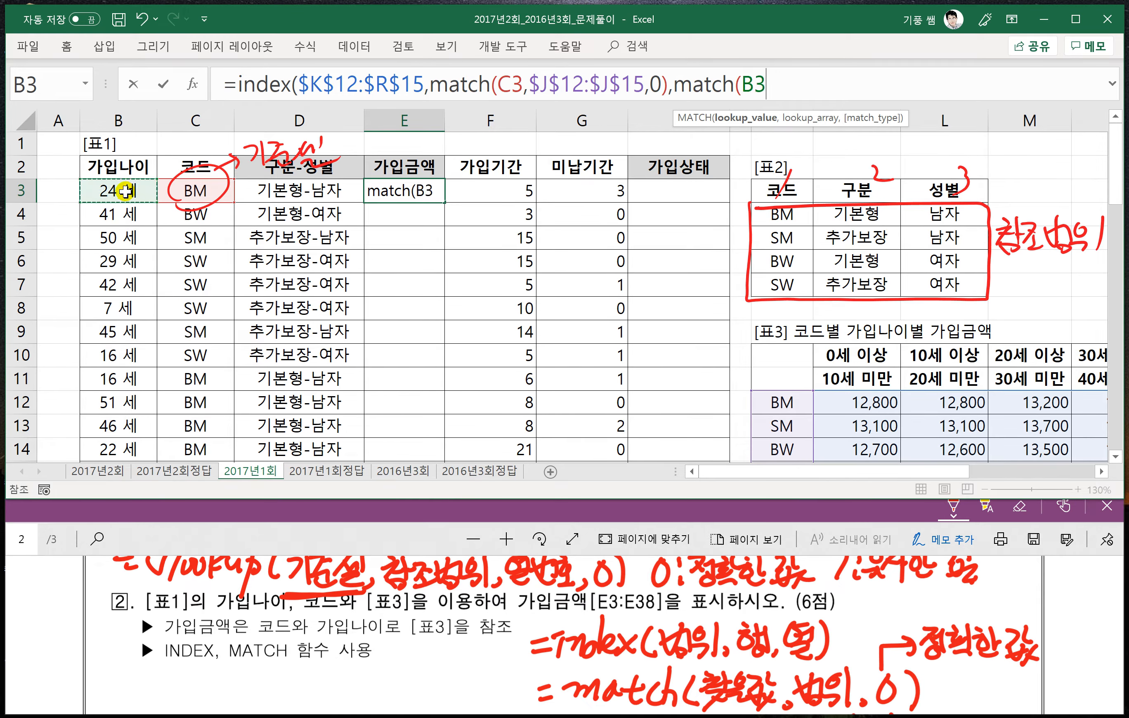
text(,)
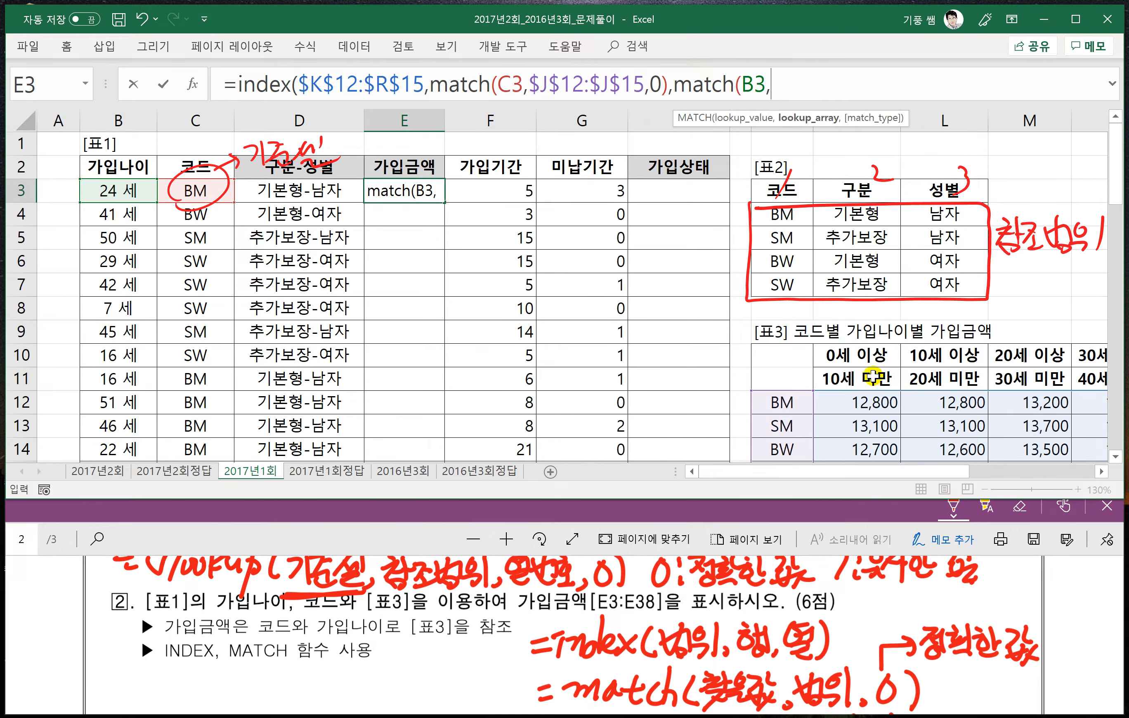
drag(853, 356, 953, 357)
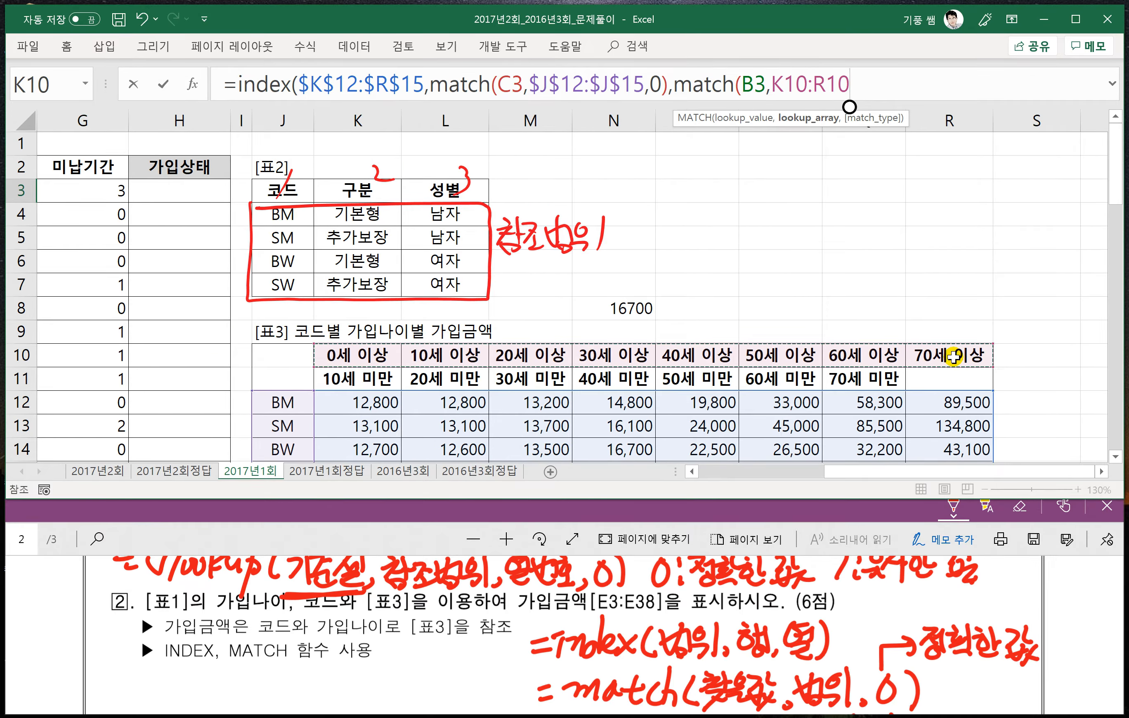
key(F4)
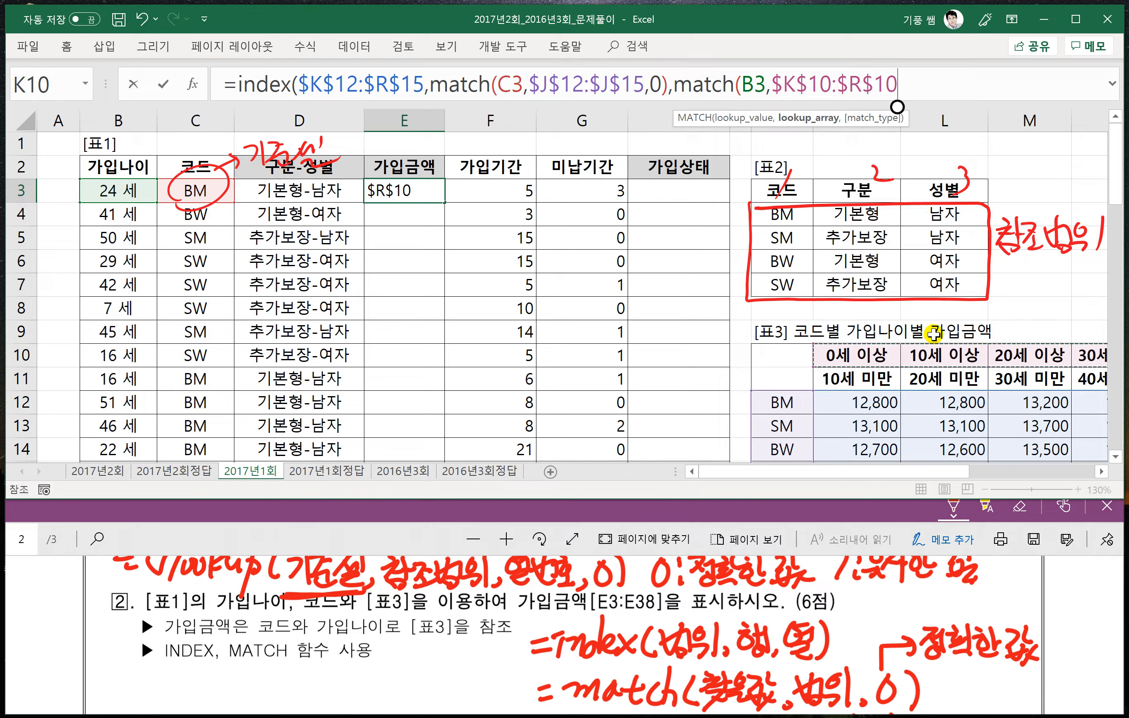
text(,1)
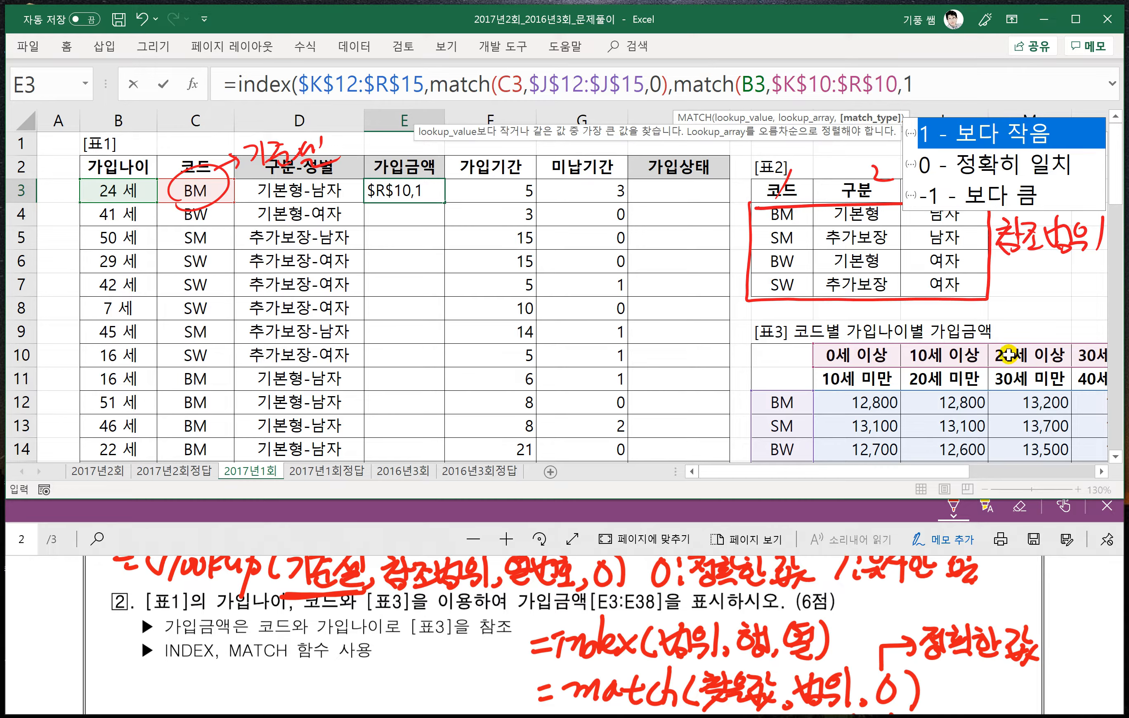
scroll(721, 659, down, 2)
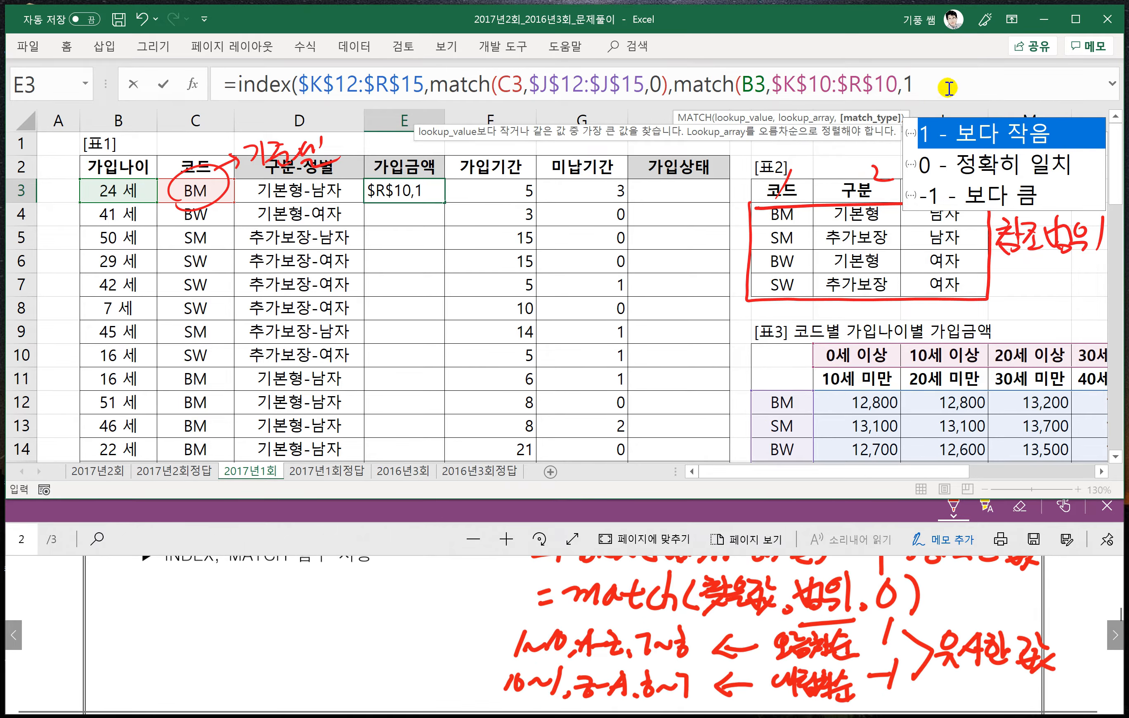
text())
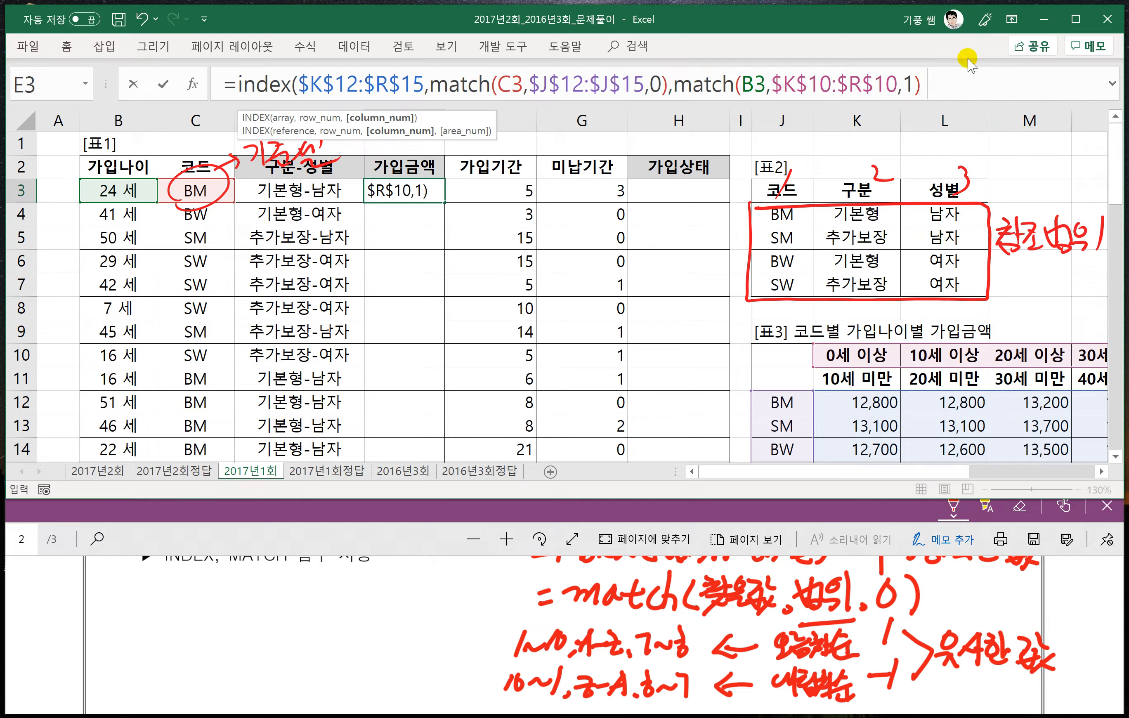
text())
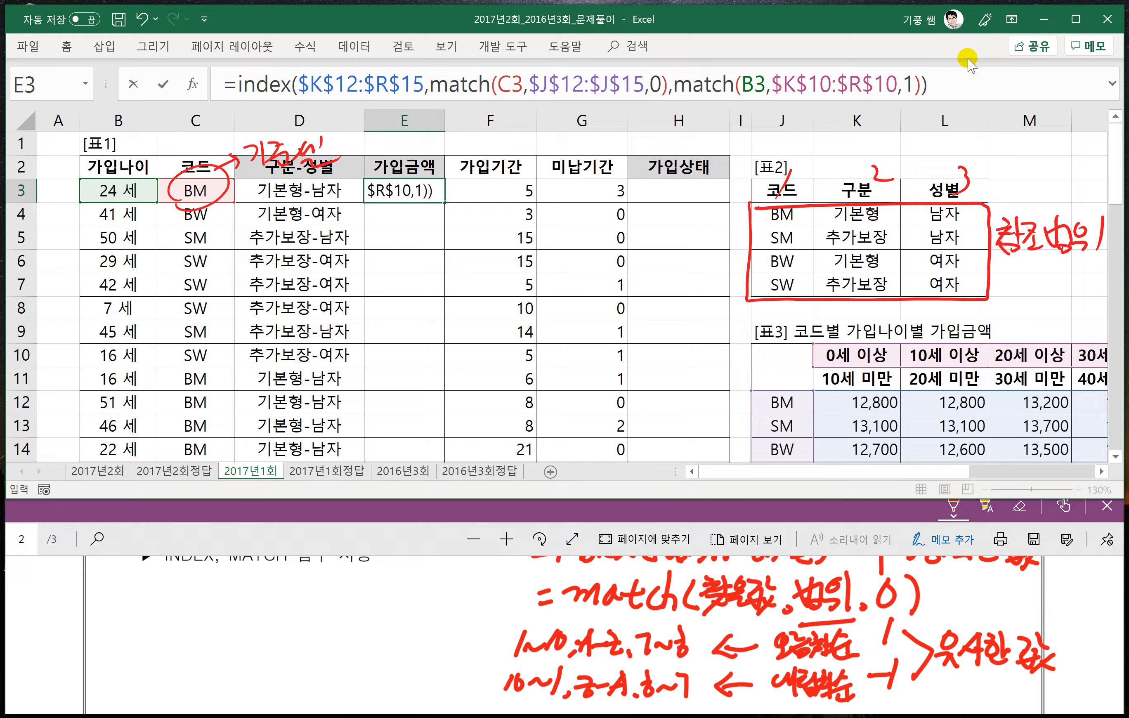
key(Return)
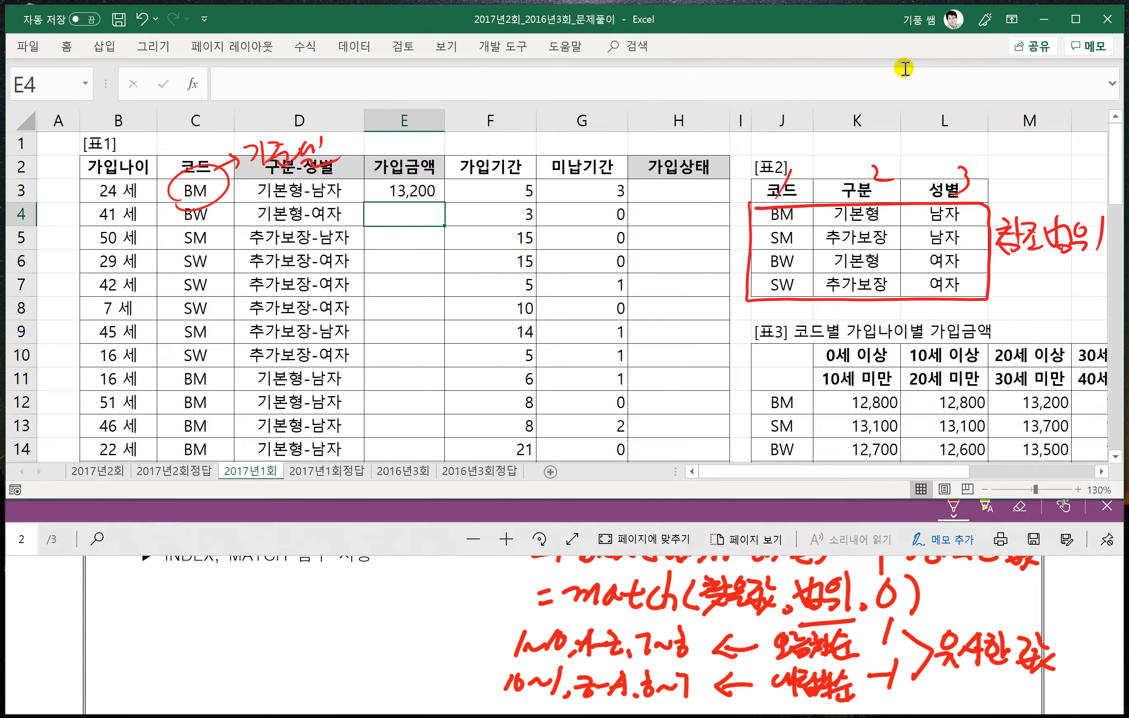
- Fill the 가입금액 formula from E3 down to E38 and check the filled column
click(422, 191)
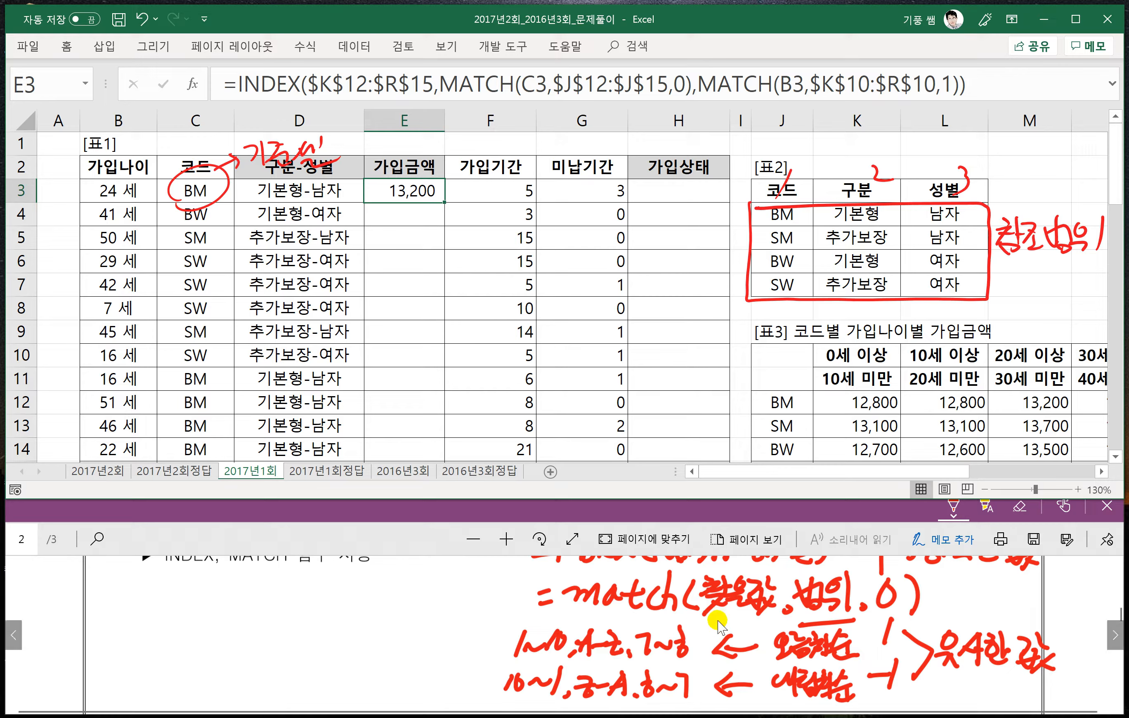
scroll(650, 608, up, 1)
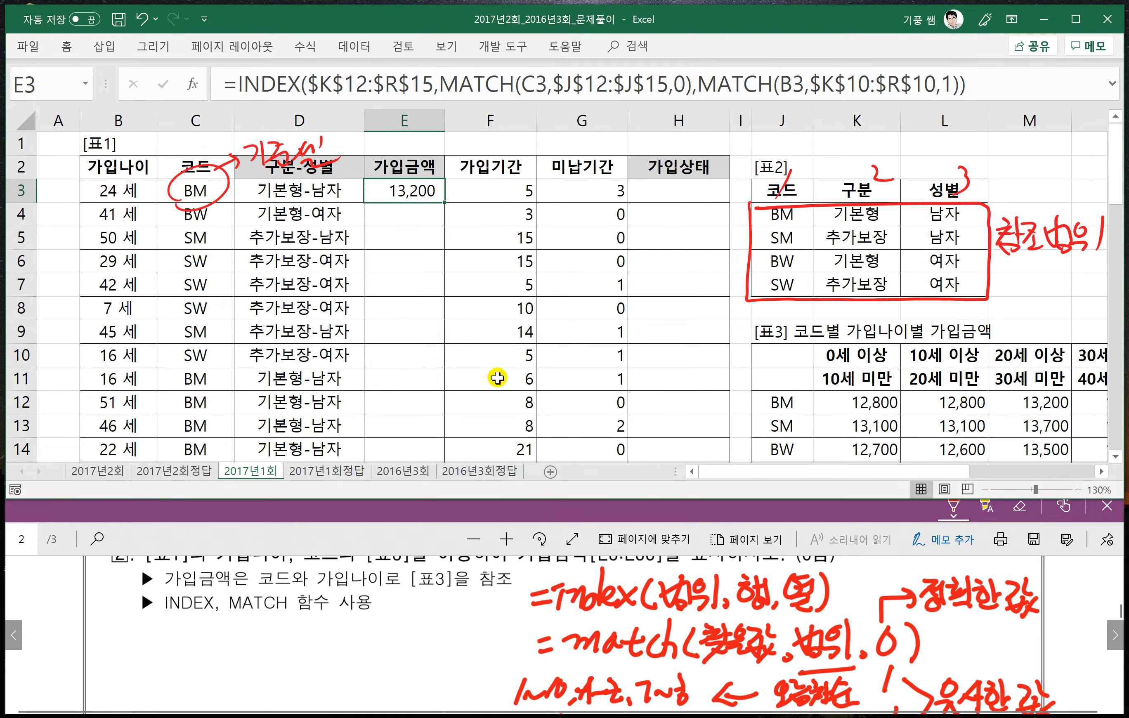
double_click(446, 201)
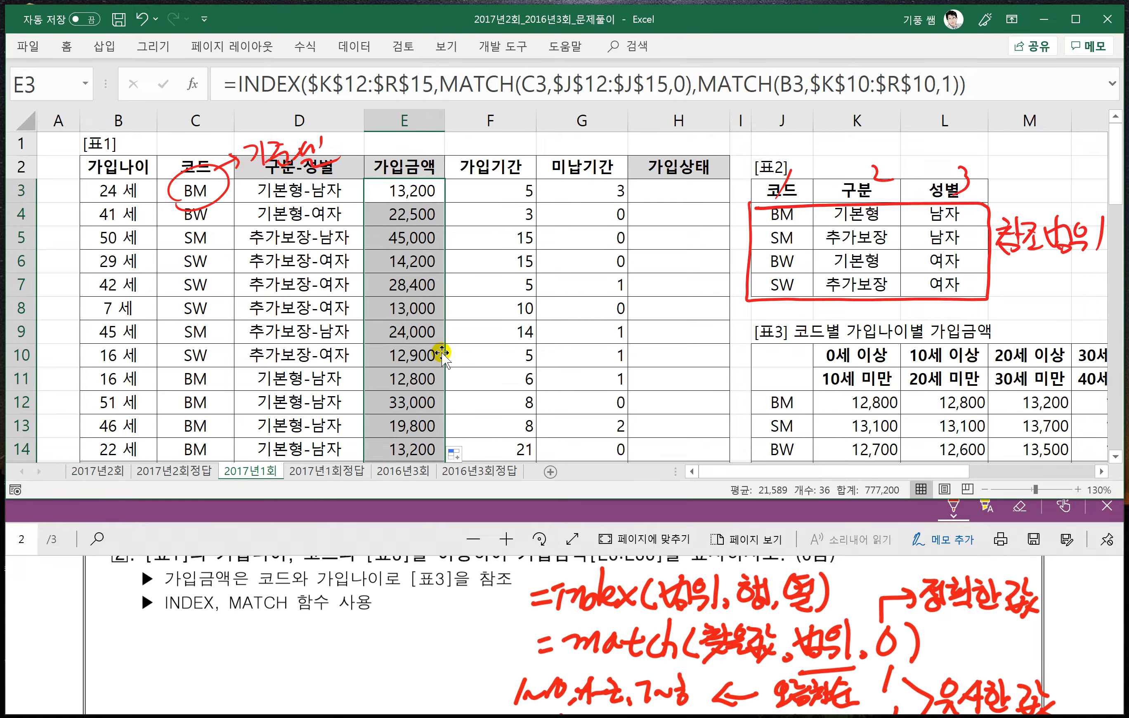
scroll(441, 356, down, 4)
click(481, 327)
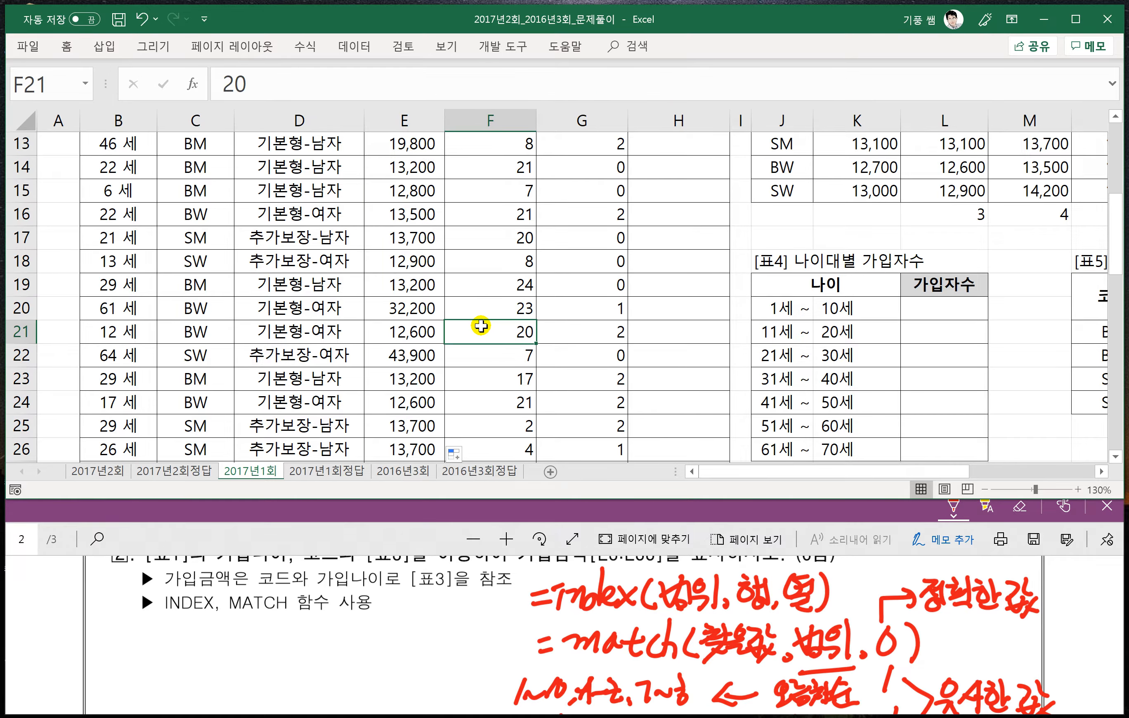
scroll(474, 303, up, 4)
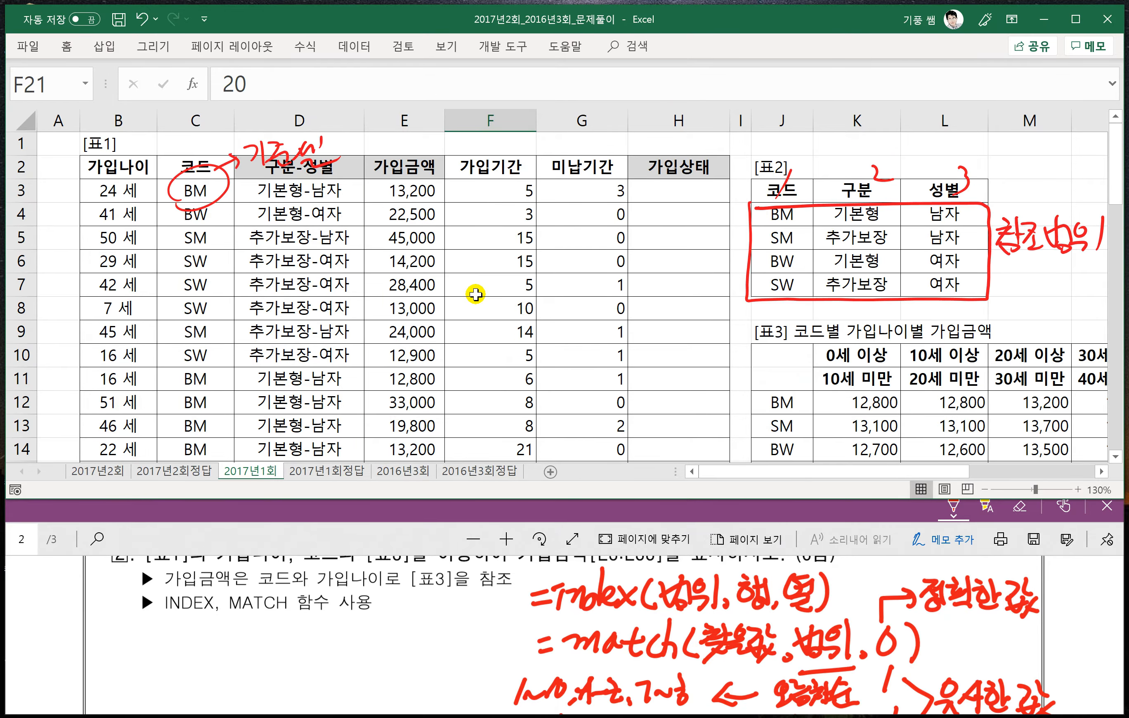
- Freeze the panes at row 4 so the header rows above it stay in view
scroll(345, 639, down, 5)
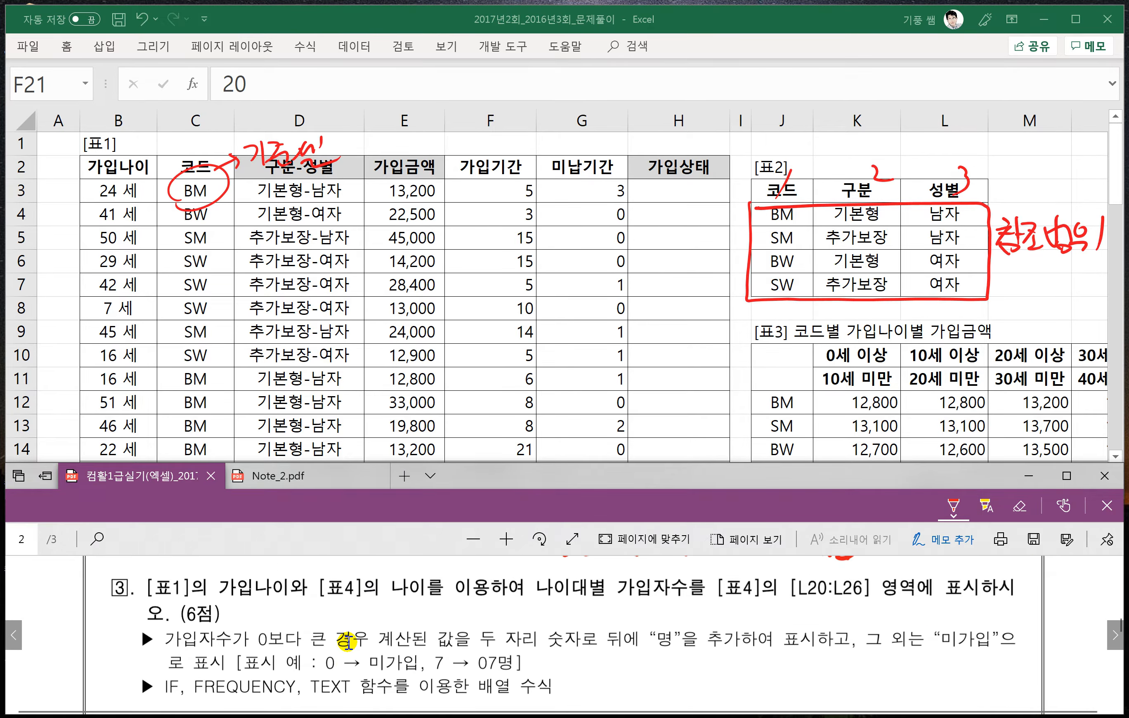
click(22, 214)
click(1101, 471)
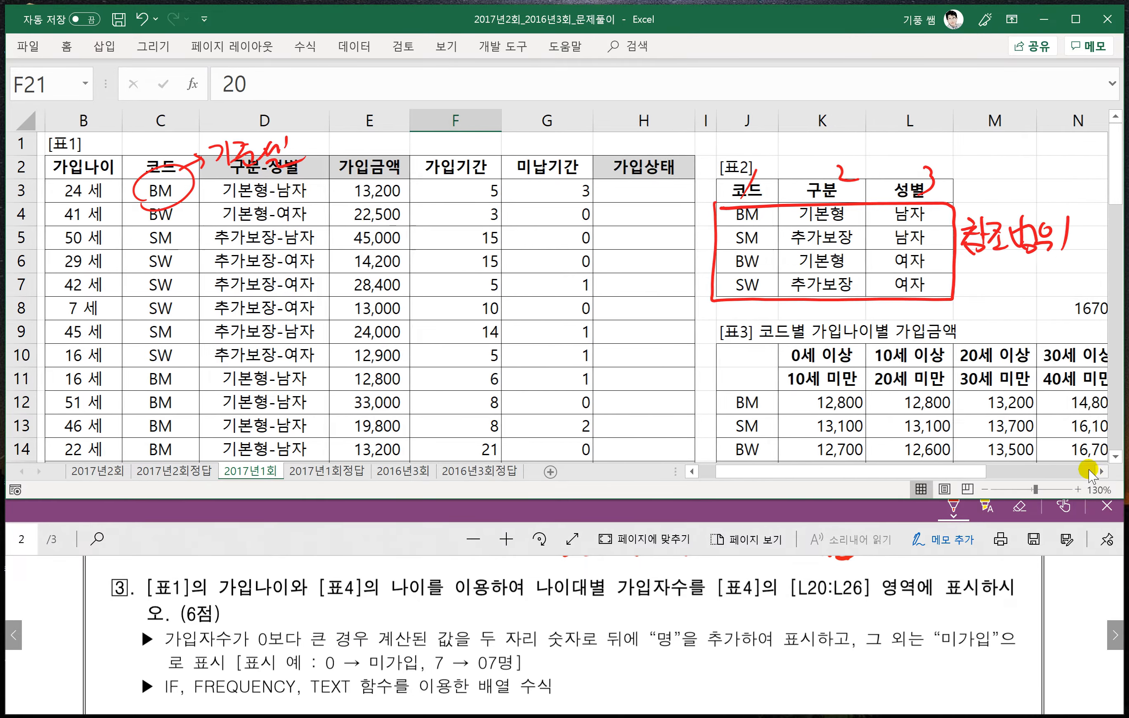
click(22, 214)
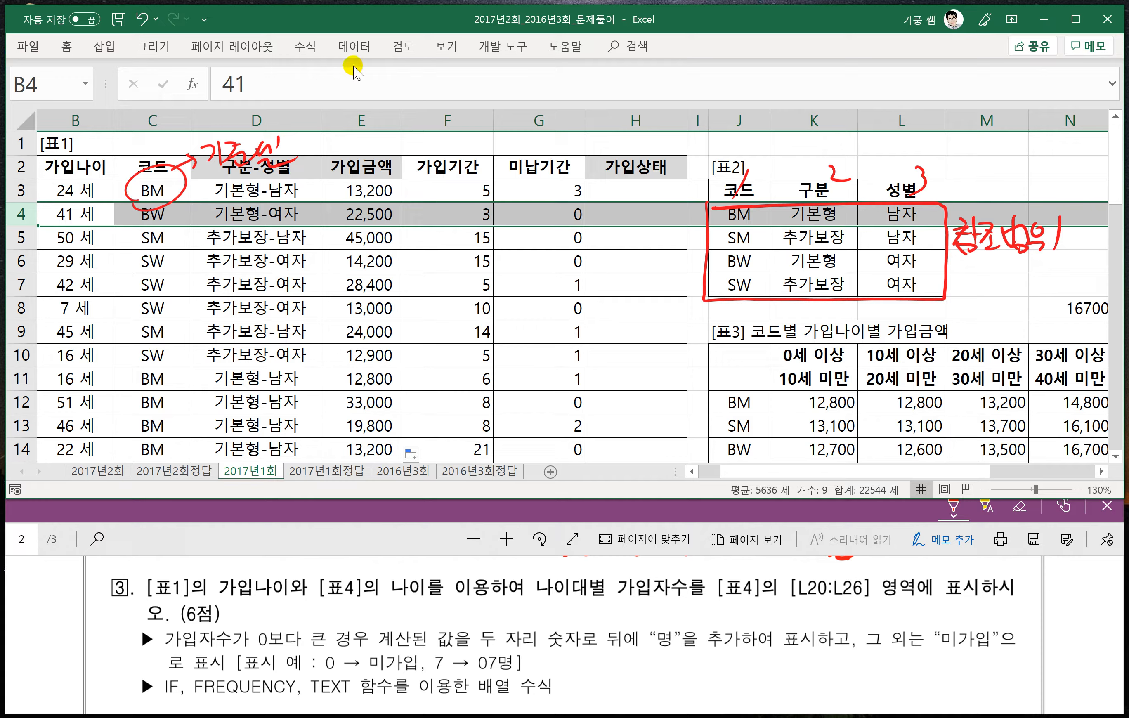
click(302, 48)
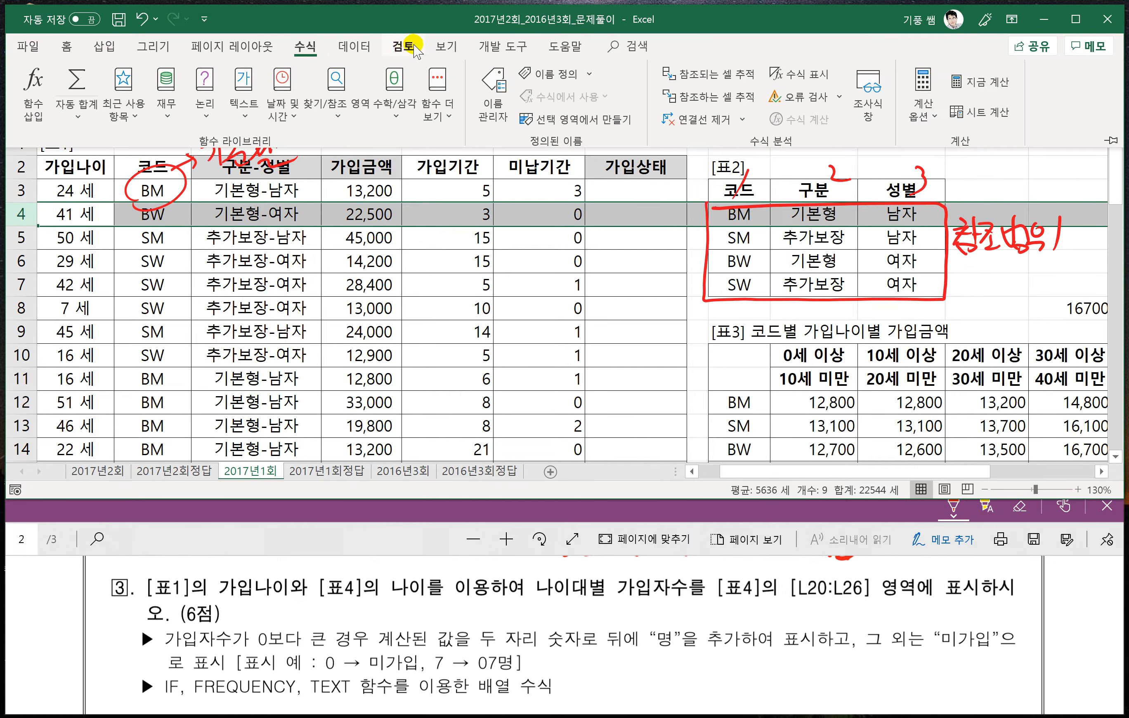
click(446, 47)
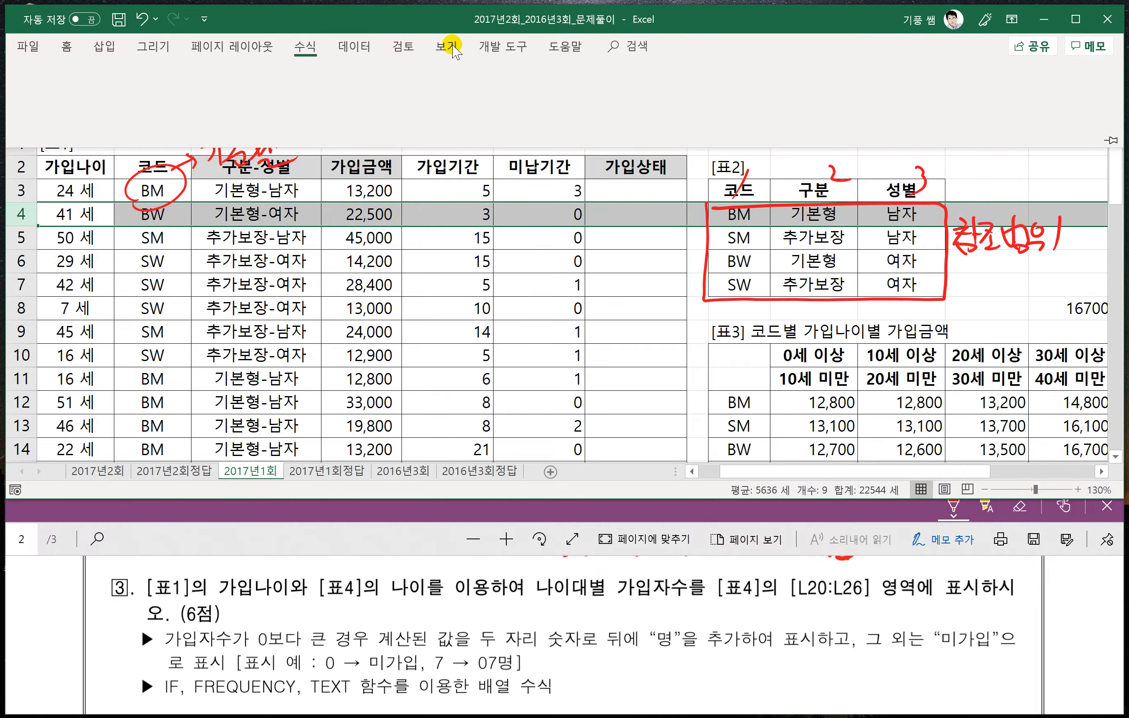
click(611, 95)
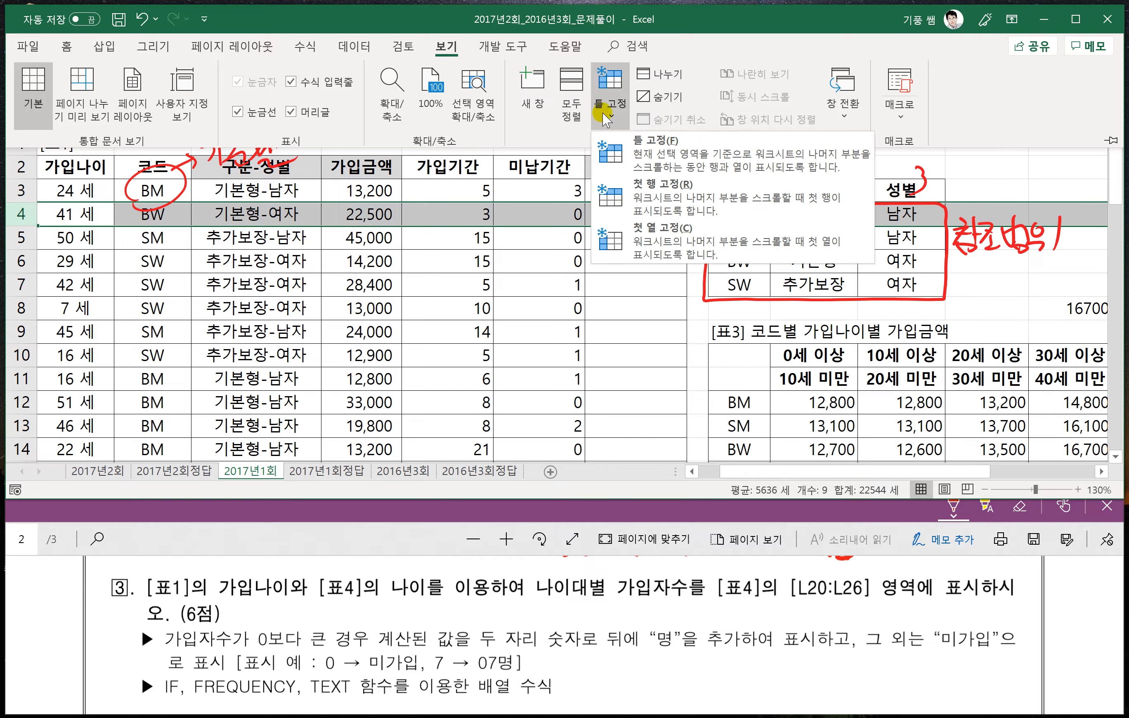
click(644, 156)
- Select the 가입자수 cells L20:L26 of 표4
scroll(644, 379, down, 2)
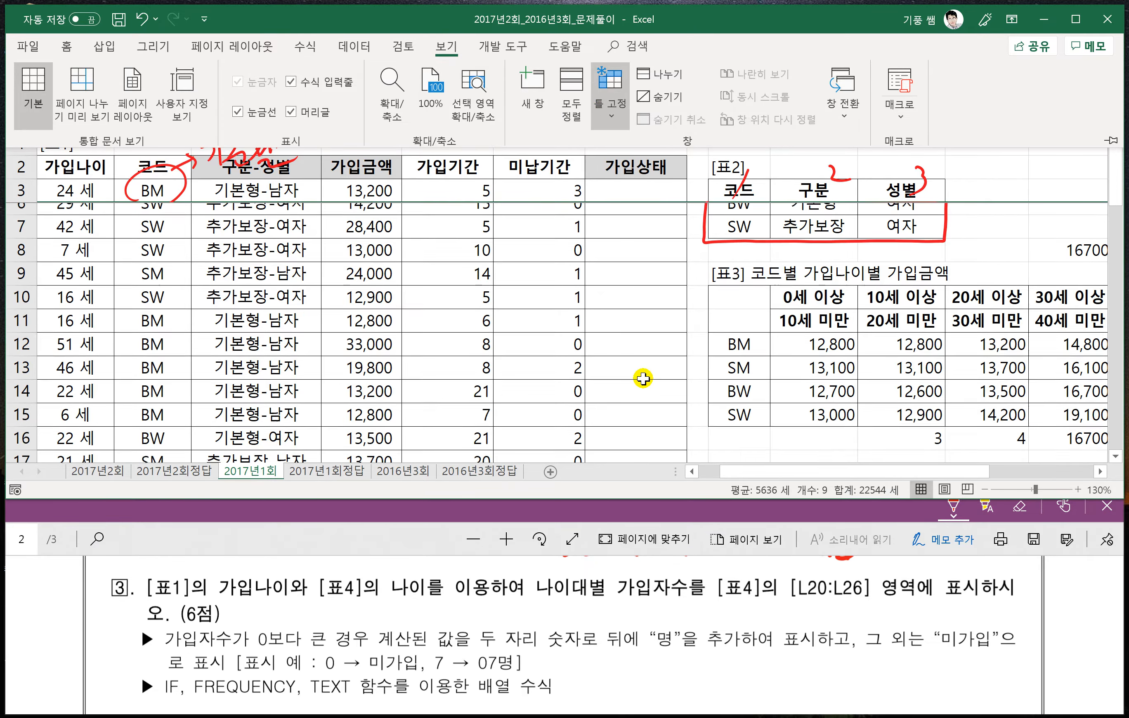
scroll(643, 379, down, 2)
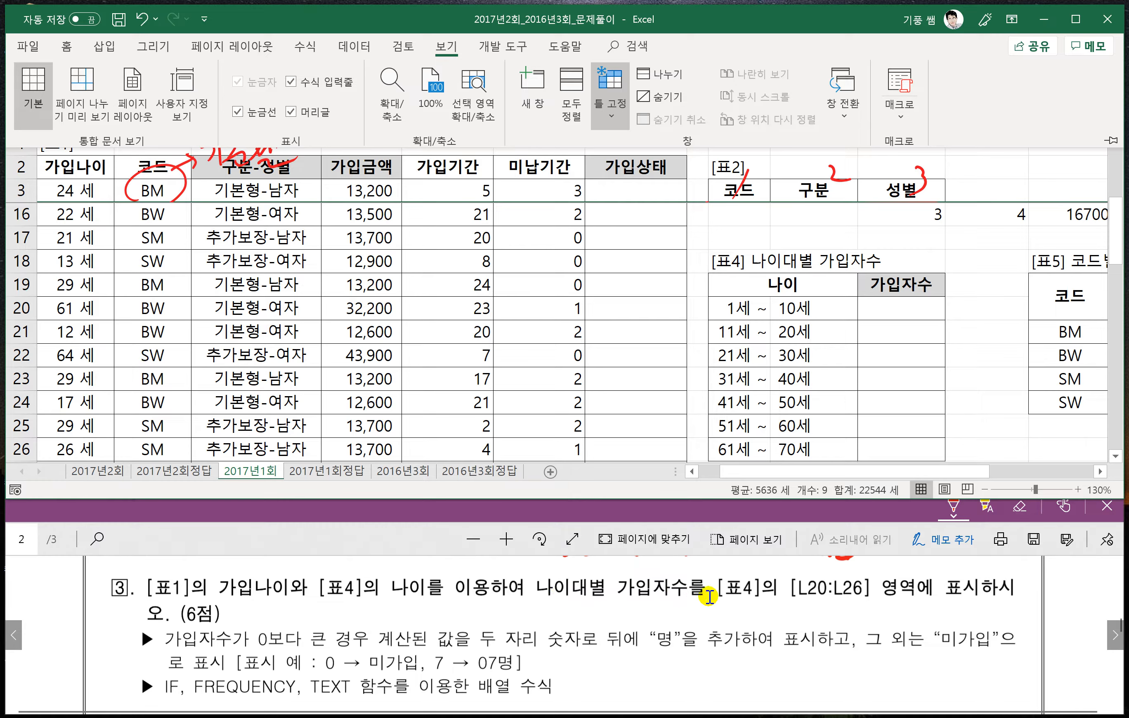
drag(902, 308, 910, 448)
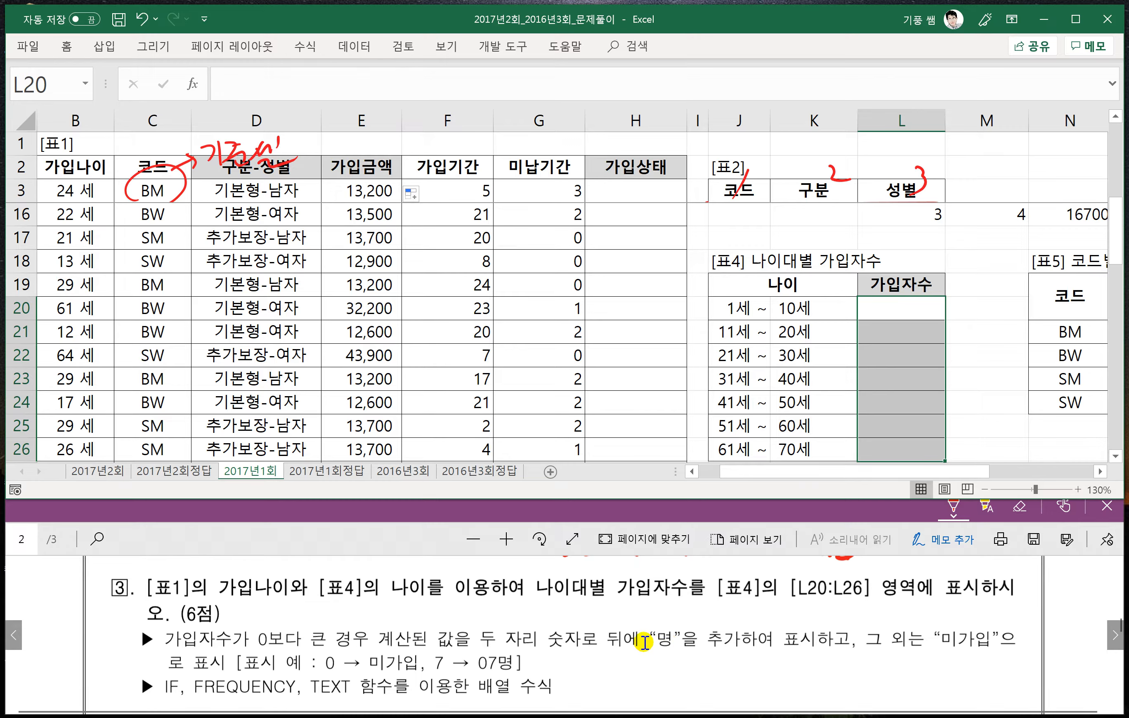
- Handwrite the syntax "=if(조건, 참, 거짓)" beside problem 3's conditions in the PDF
drag(589, 668, 629, 688)
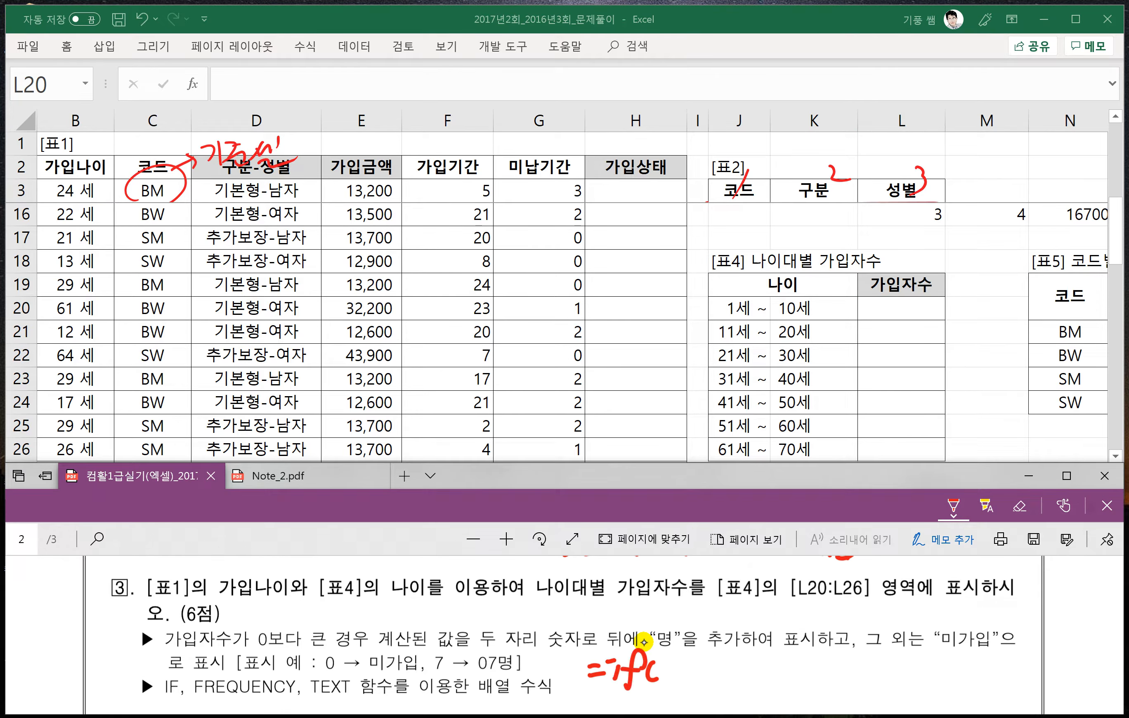
mouse_move(661, 667)
mouse_down()
mouse_move(707, 686)
mouse_move(740, 678)
mouse_up()
mouse_move(749, 652)
mouse_down()
mouse_move(749, 679)
mouse_move(790, 673)
mouse_up()
mouse_move(790, 665)
mouse_down()
mouse_move(789, 687)
mouse_move(817, 680)
mouse_up()
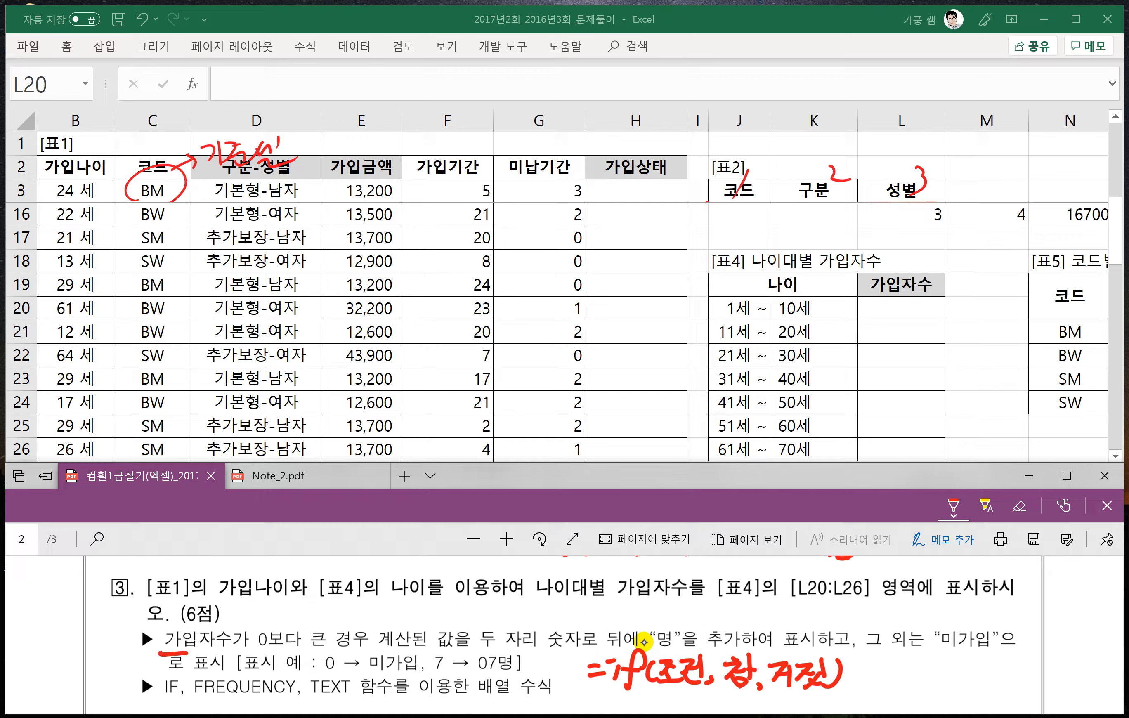
- Underline the three parts of problem 3's display rule in the PDF and label them 조건, 참 and 거짓
drag(191, 654, 274, 647)
drag(264, 604, 299, 613)
drag(306, 598, 311, 626)
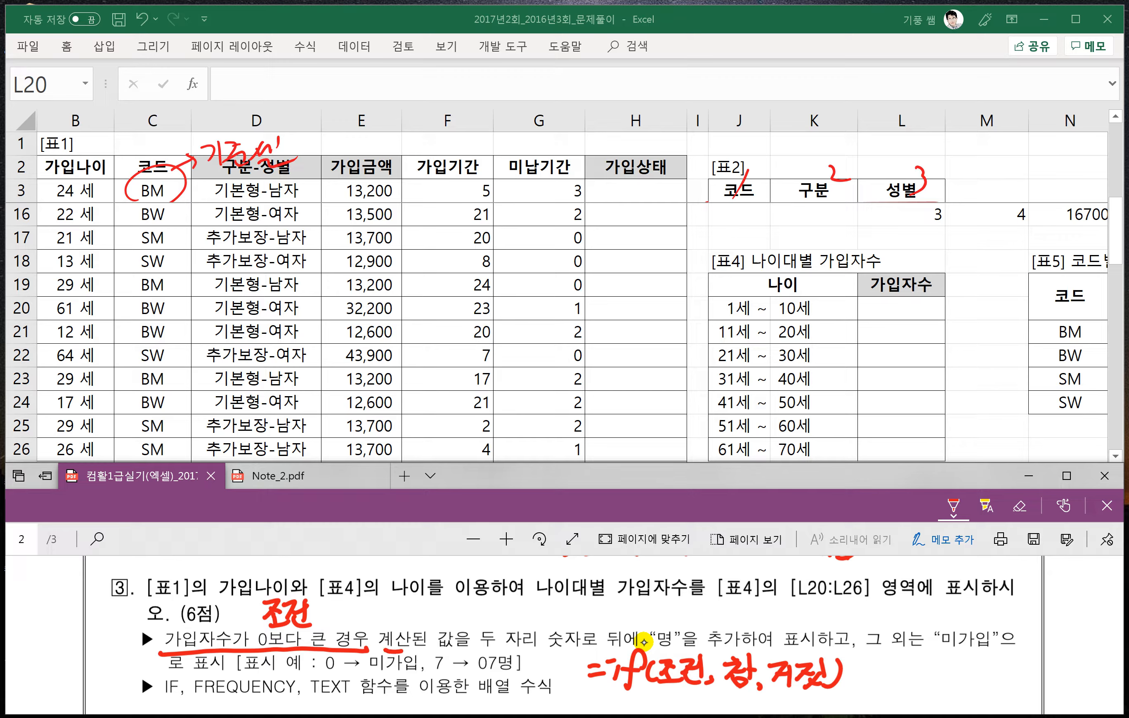
drag(446, 654, 522, 653)
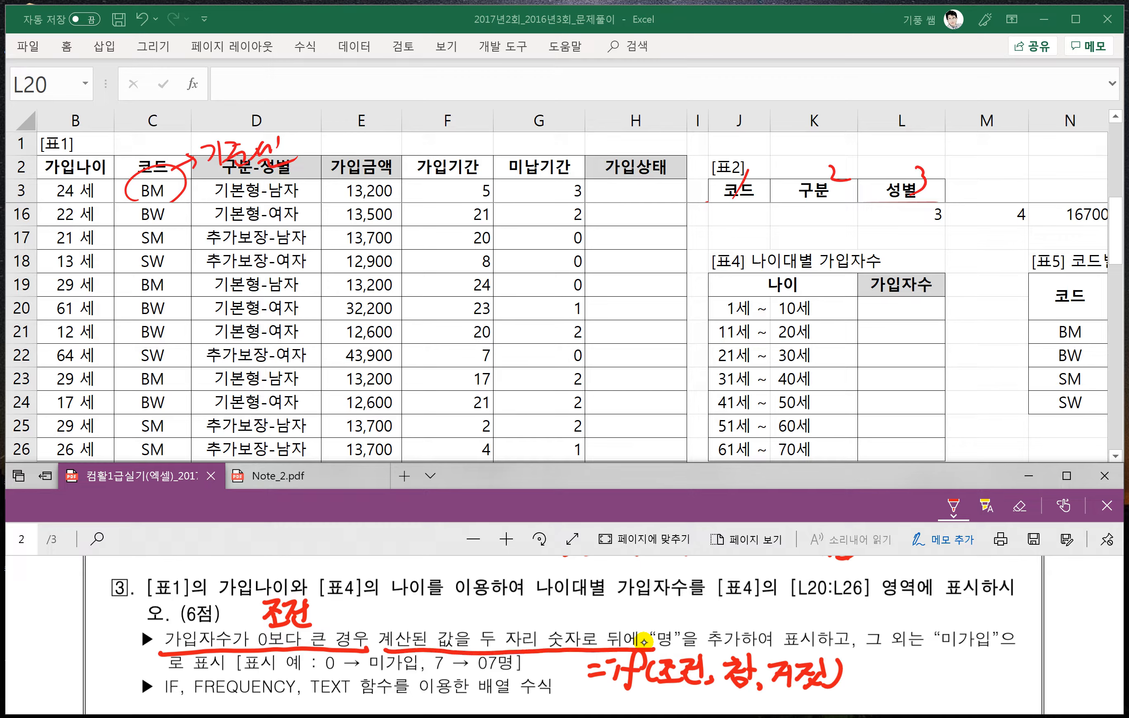
drag(773, 649, 813, 648)
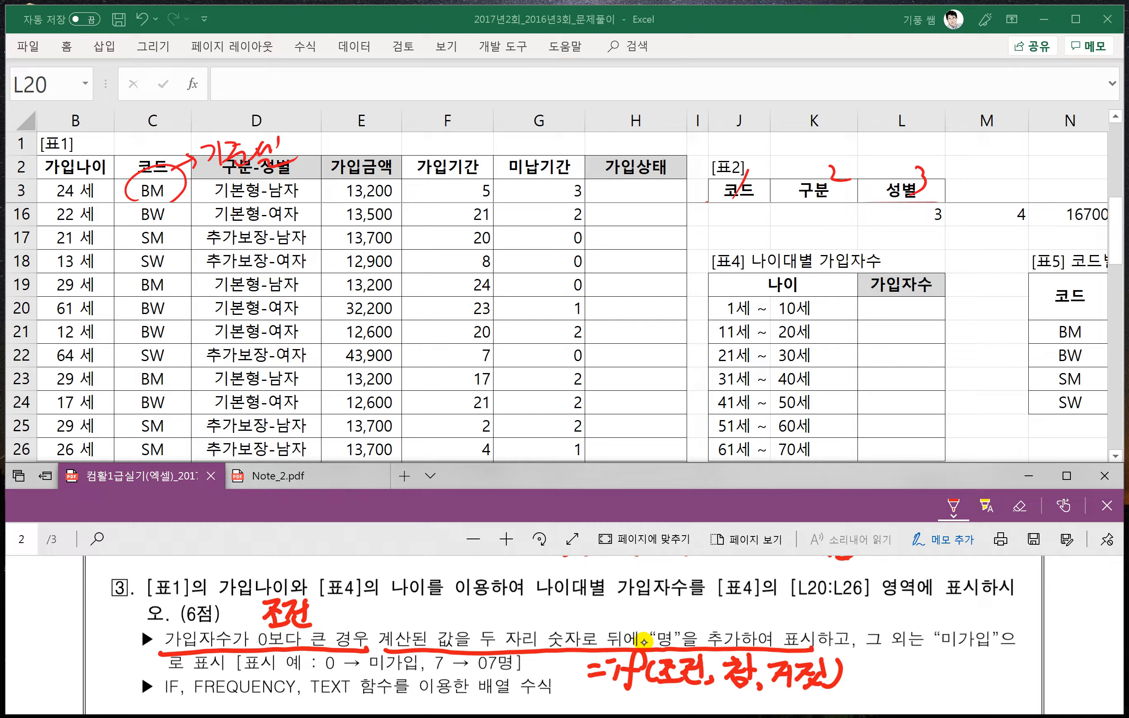
drag(546, 619, 572, 630)
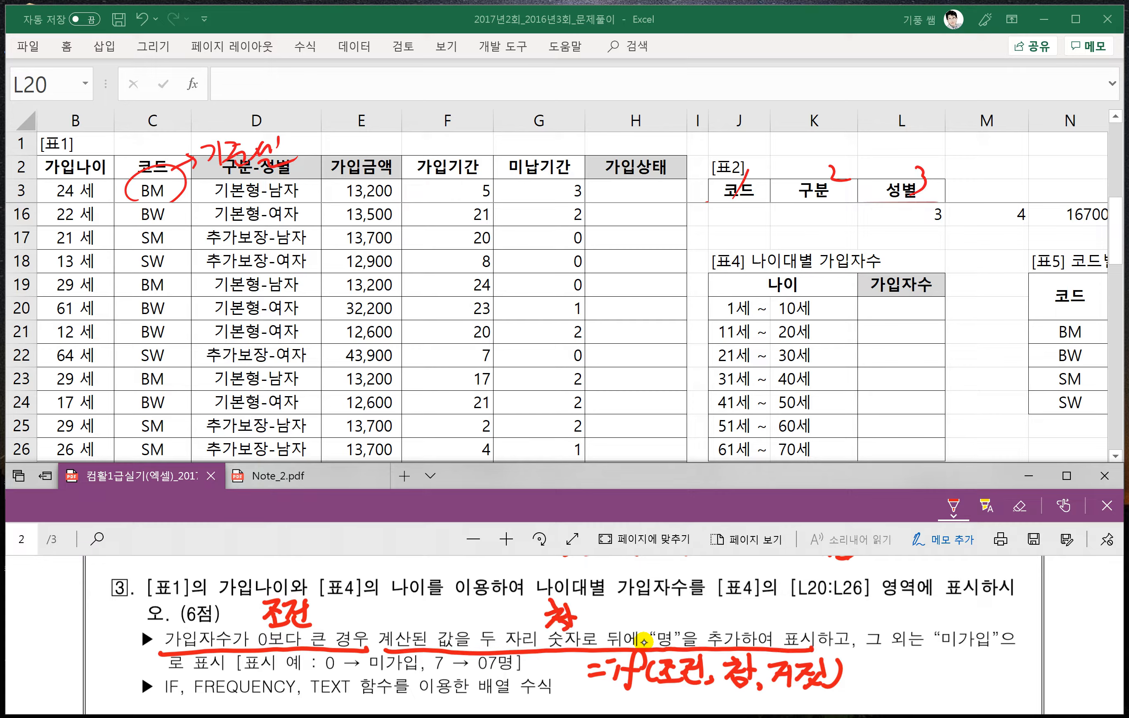
drag(865, 652, 1004, 650)
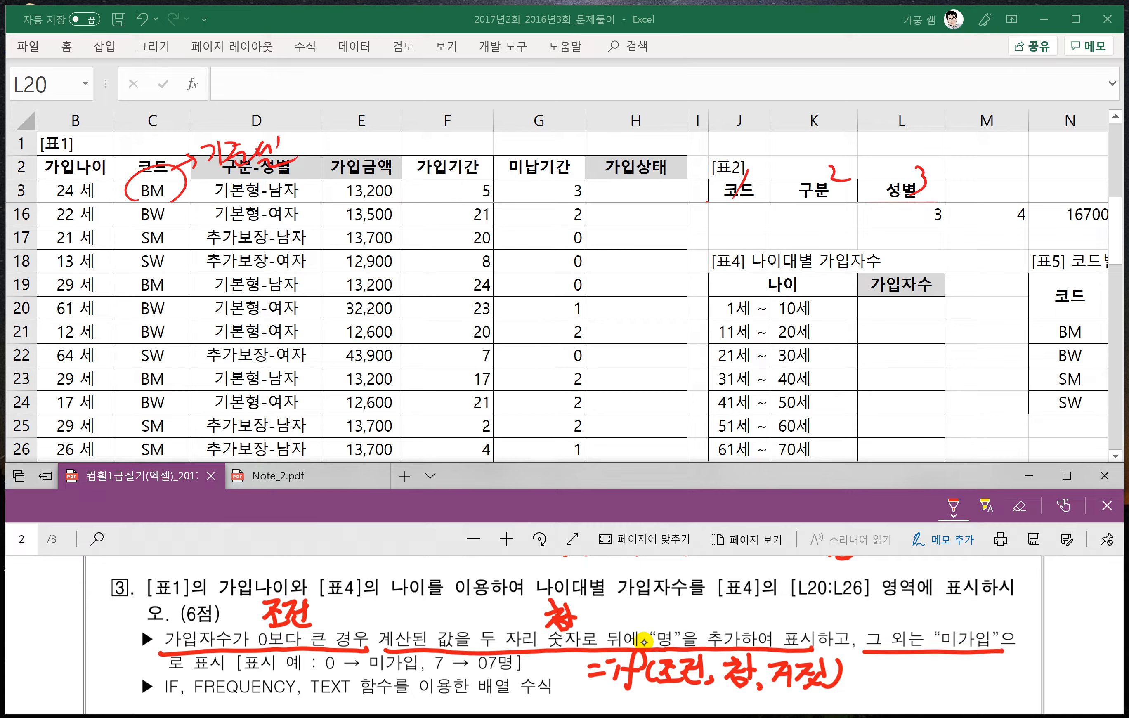
drag(923, 614, 937, 603)
drag(939, 604, 942, 624)
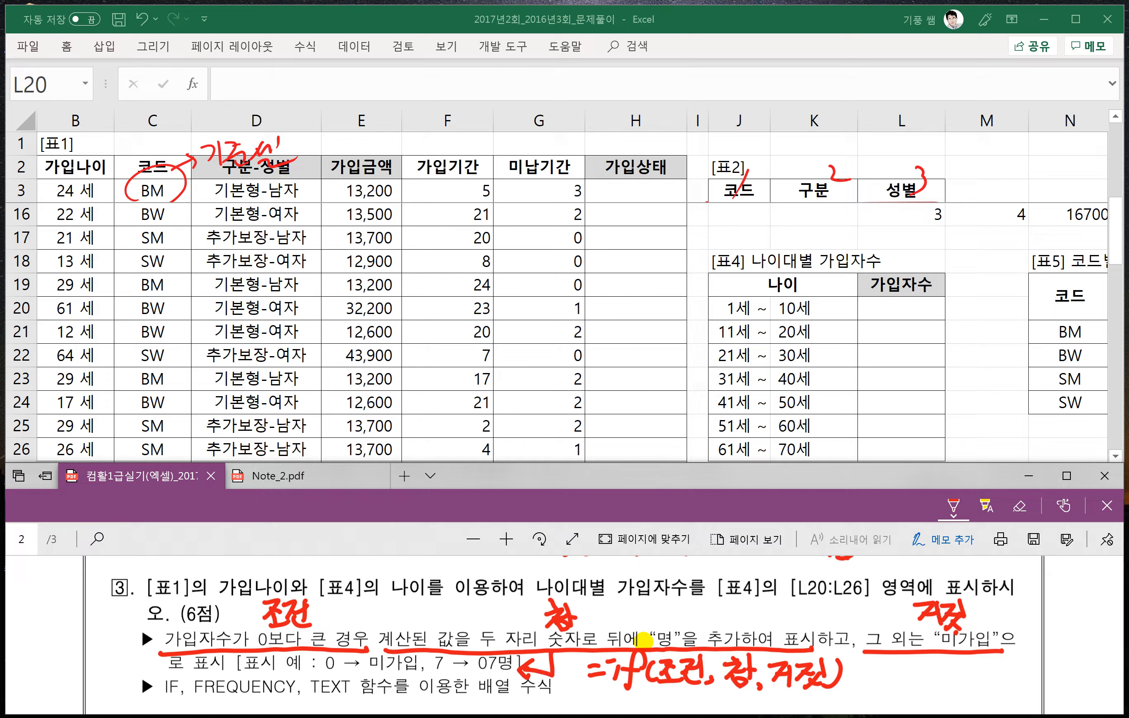
- Underline the display examples "7 → 07명" and "0 → 미가입" and label them 참 and 거짓
drag(428, 674, 507, 673)
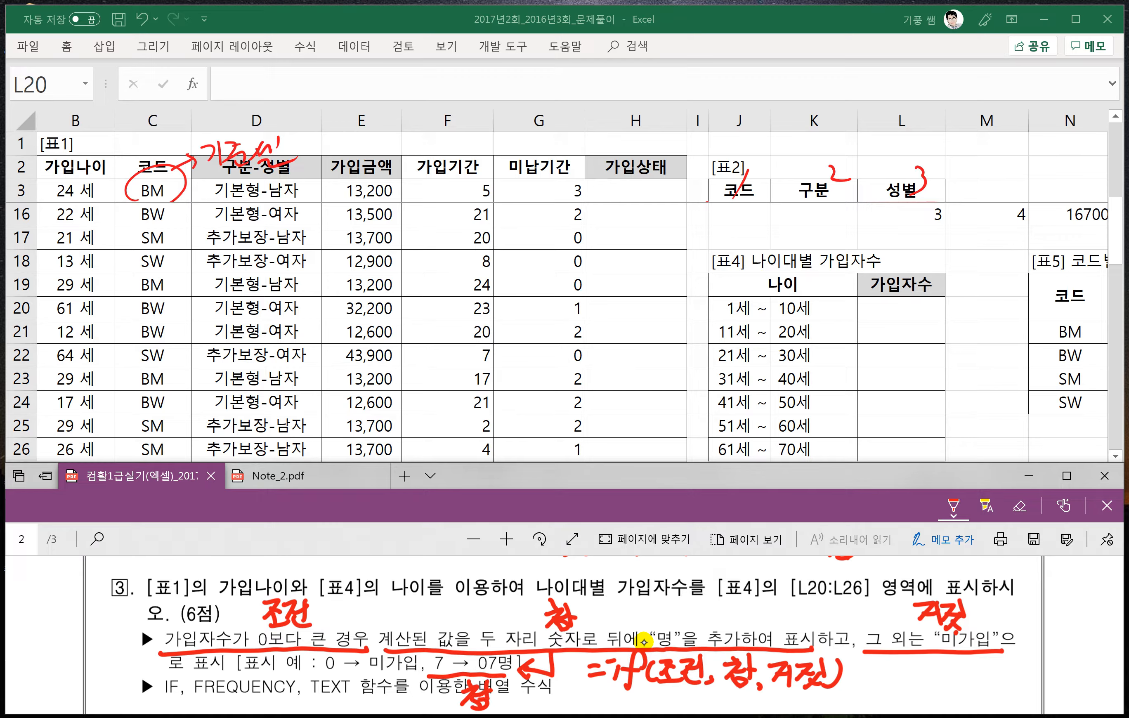
drag(295, 675, 392, 673)
mouse_move(324, 688)
mouse_down()
mouse_move(333, 706)
mouse_move(362, 712)
mouse_up()
drag(368, 700, 384, 713)
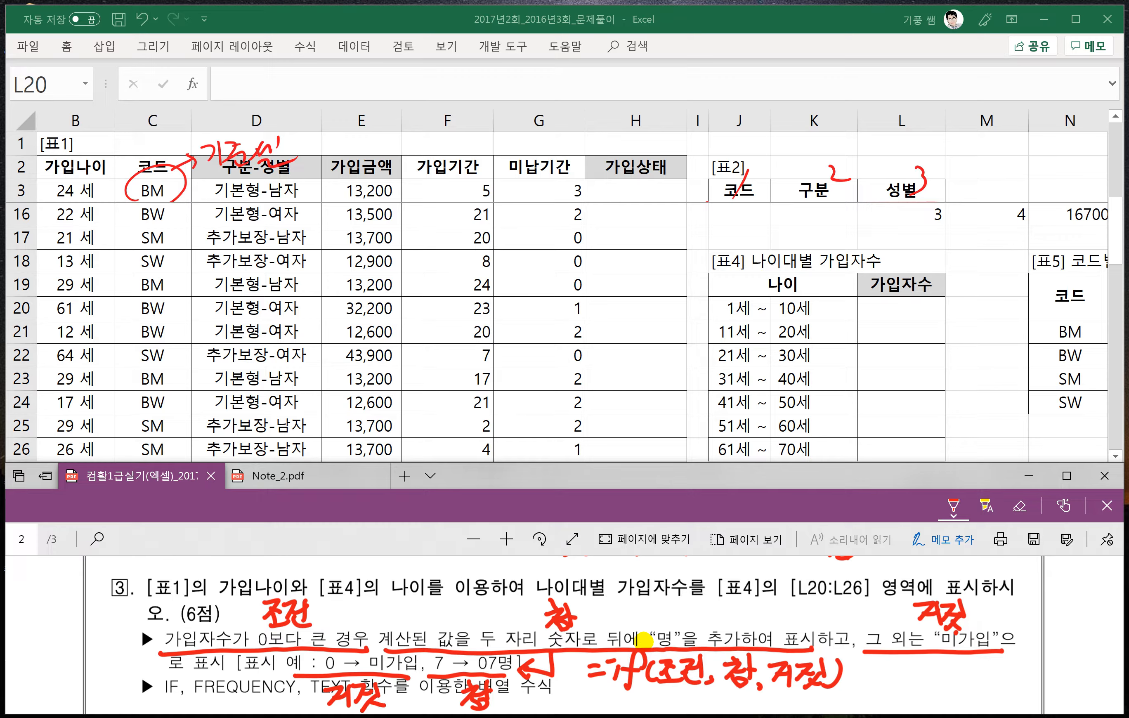
- Handwrite the syntax "=frequency(범위1, 범위2)" below the IF note in the PDF
scroll(596, 657, down, 1)
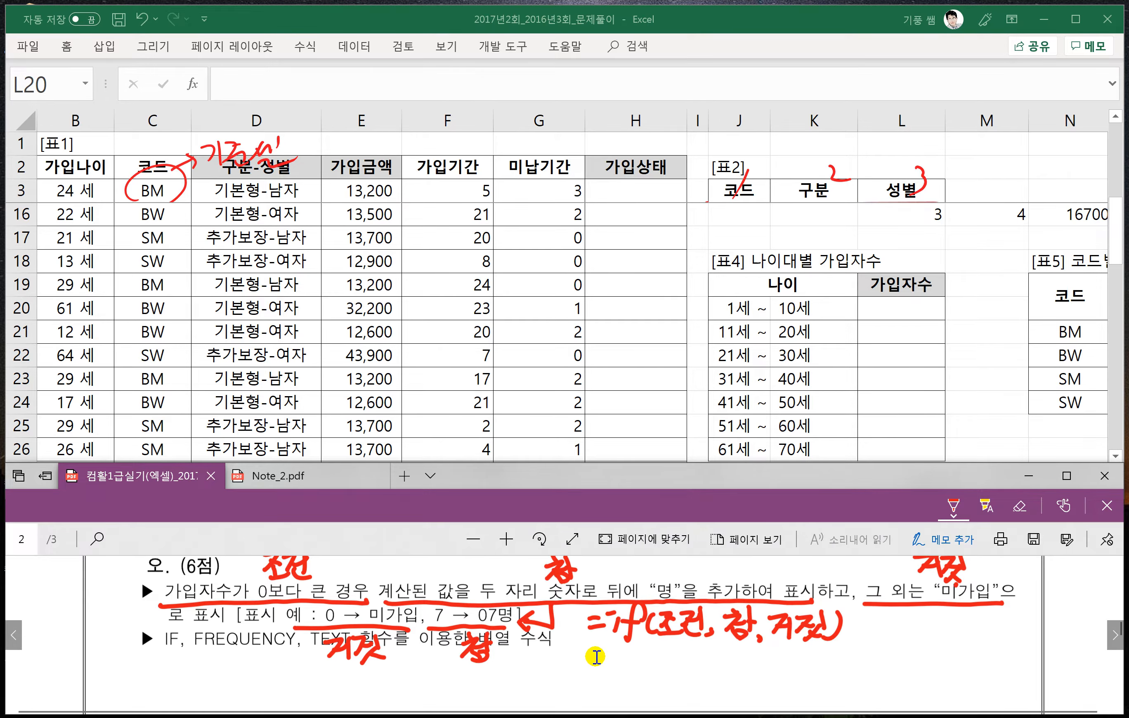
scroll(596, 657, down, 1)
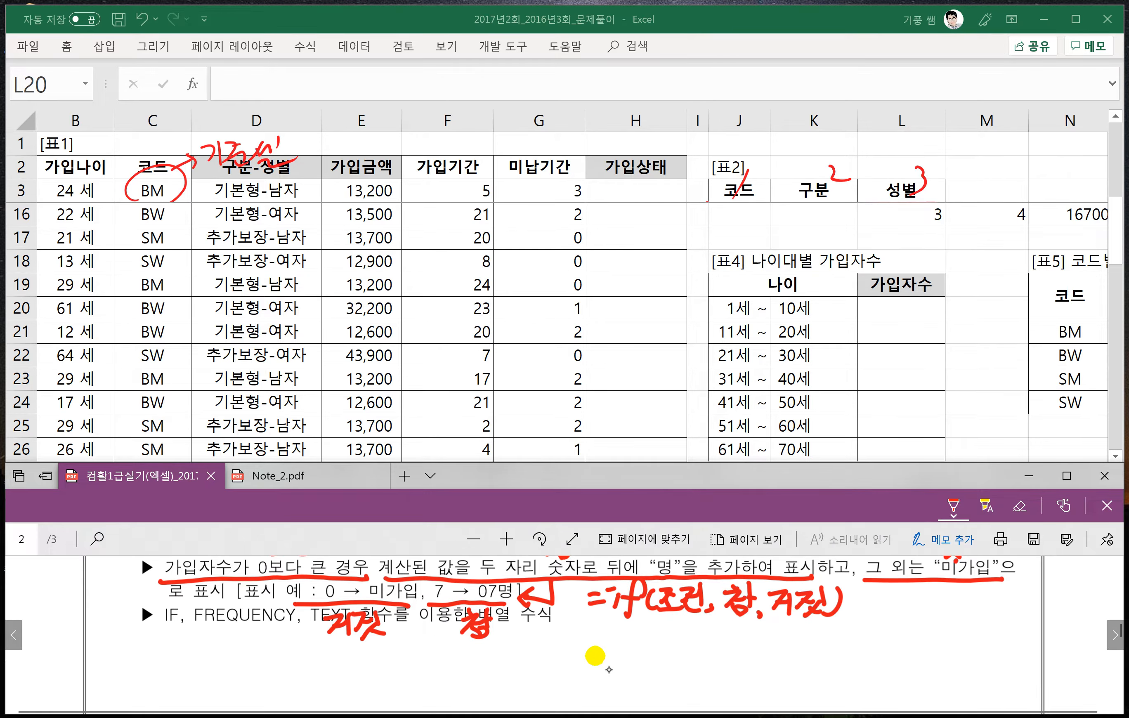
drag(571, 645, 589, 654)
mouse_move(600, 654)
mouse_down()
mouse_move(603, 676)
mouse_move(648, 651)
mouse_move(633, 684)
mouse_move(661, 646)
mouse_up()
mouse_move(665, 644)
mouse_down()
mouse_move(726, 644)
mouse_move(697, 684)
mouse_up()
mouse_move(749, 638)
mouse_down()
mouse_move(742, 661)
mouse_move(812, 662)
mouse_up()
mouse_move(822, 655)
mouse_down()
mouse_move(844, 629)
mouse_move(850, 664)
mouse_move(884, 657)
mouse_move(911, 631)
mouse_move(907, 666)
mouse_up()
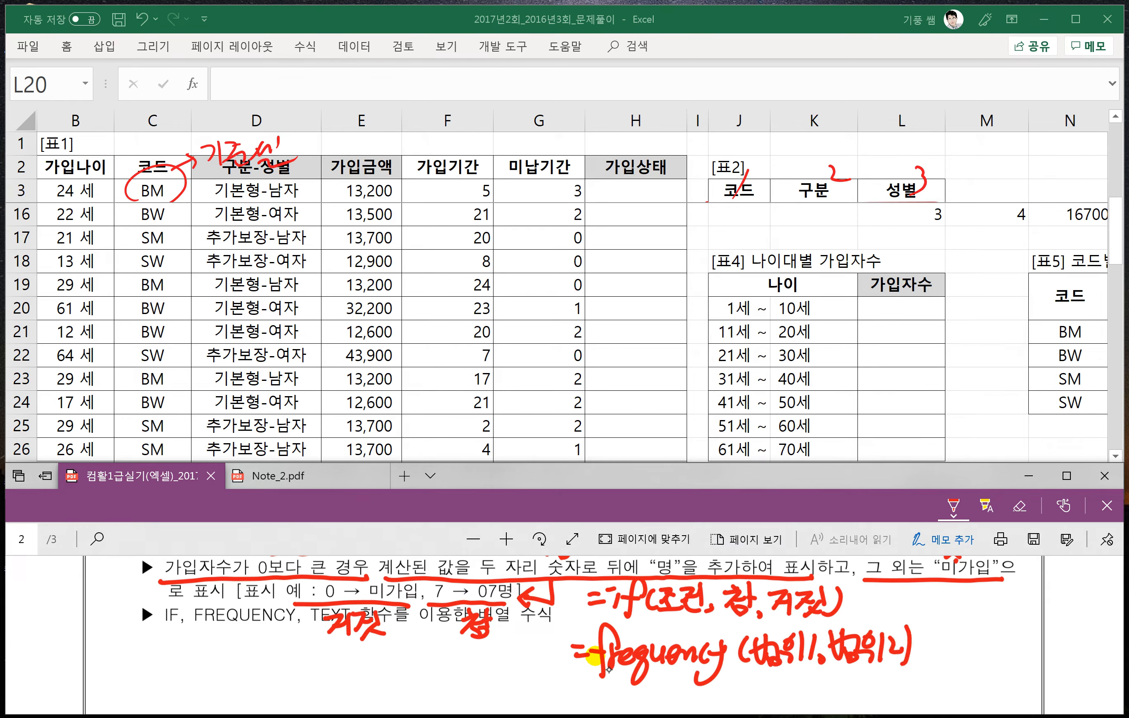
- Annotate the FREQUENCY note with 가입나이 under 범위1, 나이 under 범위2, and an arrow from 범위2 back to 범위1
drag(751, 669, 808, 670)
mouse_move(831, 668)
mouse_down()
mouse_move(888, 668)
mouse_move(705, 699)
mouse_move(684, 690)
mouse_up()
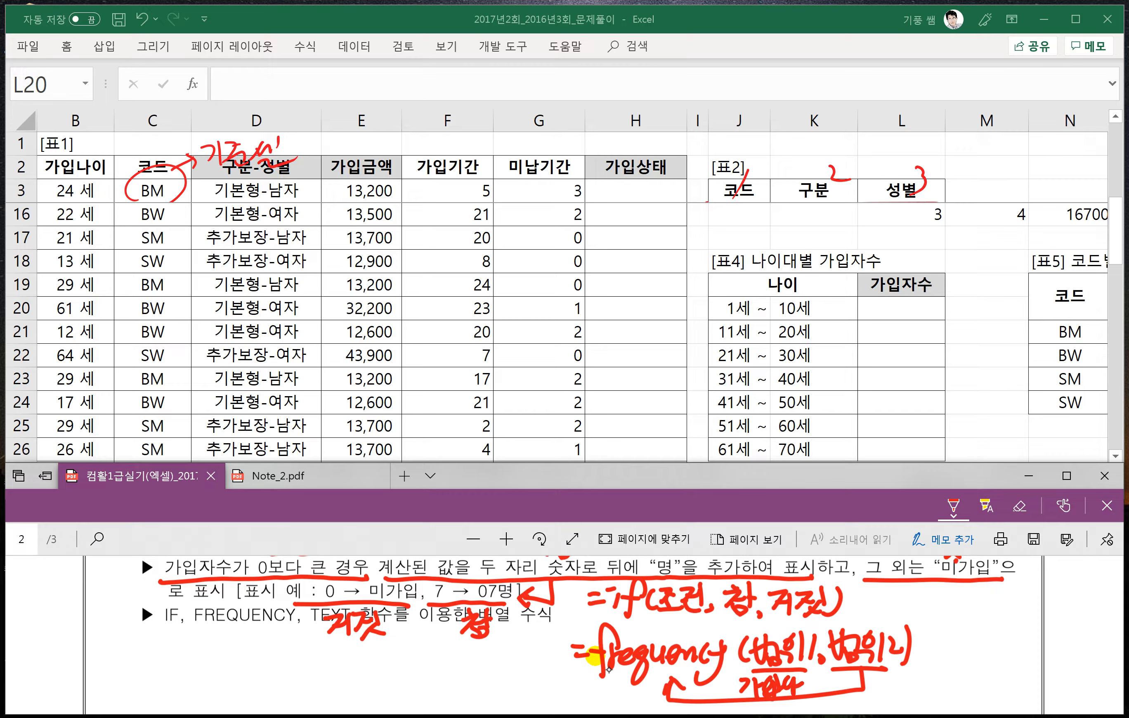
mouse_move(804, 682)
mouse_down()
mouse_move(814, 699)
mouse_move(879, 687)
mouse_up()
mouse_move(882, 678)
mouse_down()
mouse_move(882, 693)
mouse_move(896, 679)
mouse_up()
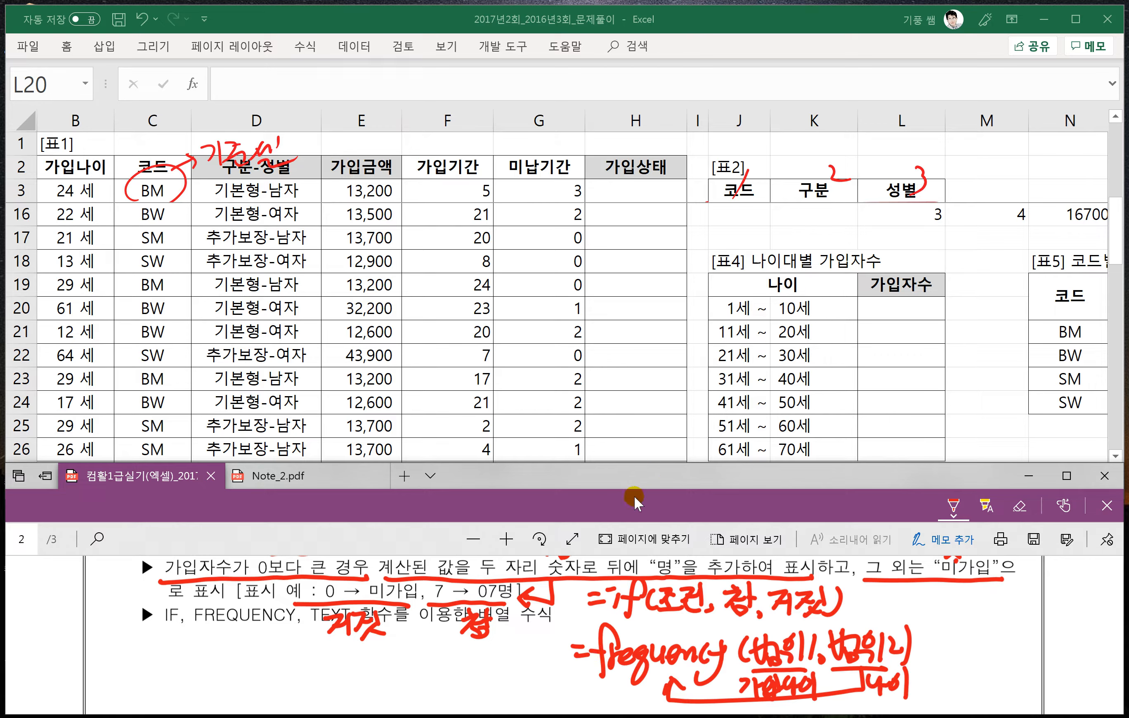
- Handwrite the syntax =Text(값, "형식") below the problem's function list, with an arrow pointing at 값
scroll(569, 612, down, 1)
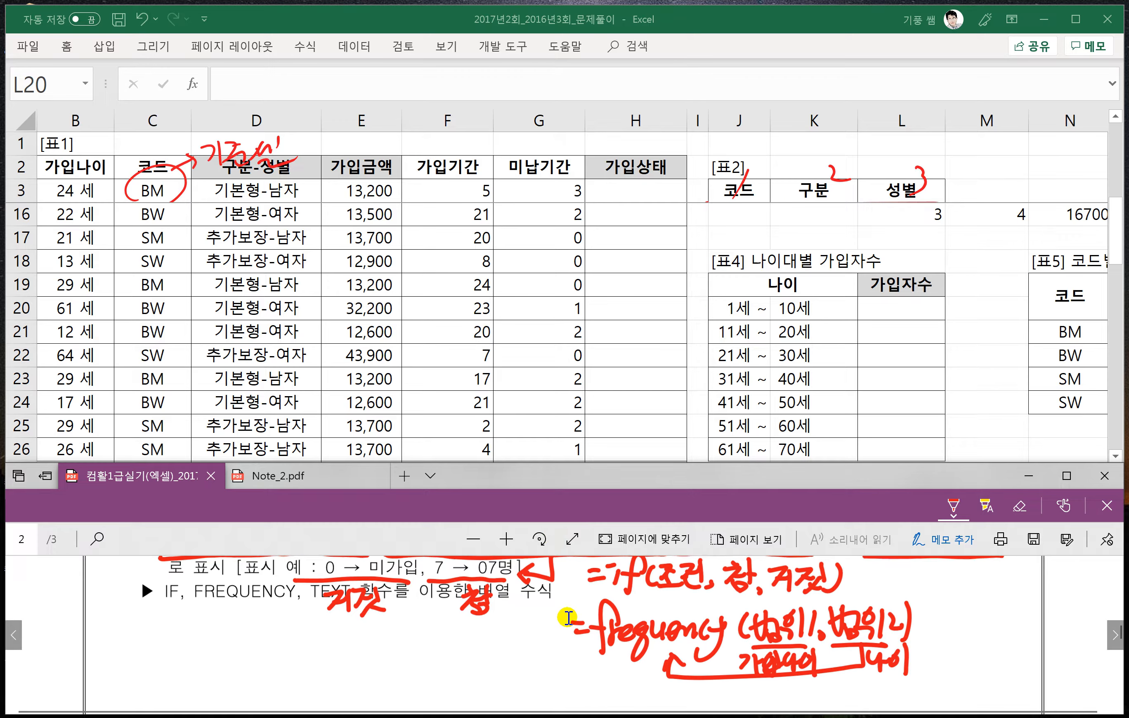
drag(149, 633, 179, 623)
mouse_move(166, 628)
mouse_down()
mouse_move(155, 667)
mouse_move(183, 659)
mouse_up()
mouse_move(184, 644)
mouse_down()
mouse_move(197, 659)
mouse_move(183, 659)
mouse_up()
drag(201, 648, 227, 657)
mouse_move(239, 631)
mouse_down()
mouse_move(246, 657)
mouse_move(261, 644)
mouse_up()
mouse_move(272, 622)
mouse_down()
mouse_move(281, 633)
mouse_move(252, 660)
mouse_up()
drag(251, 648, 265, 646)
drag(268, 640, 282, 657)
drag(288, 656, 349, 638)
drag(351, 627, 350, 649)
mouse_move(349, 652)
mouse_down()
mouse_move(346, 662)
mouse_move(373, 639)
mouse_up()
drag(378, 622, 377, 648)
drag(359, 645, 380, 654)
drag(269, 663, 270, 687)
drag(259, 673, 279, 678)
- Handwrite "frequency" under the arrow as the value argument of the TEXT note
scroll(568, 617, down, 1)
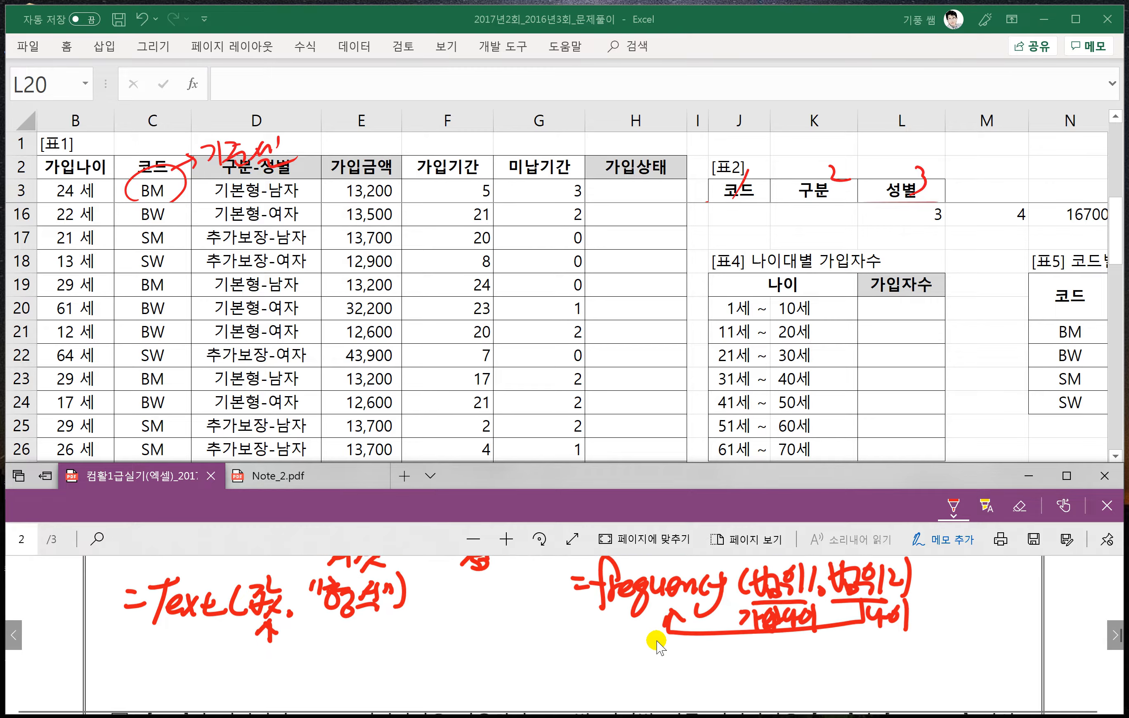
mouse_move(255, 683)
mouse_down()
mouse_move(274, 656)
mouse_move(287, 701)
mouse_up()
mouse_move(294, 657)
mouse_down()
mouse_move(378, 647)
mouse_move(344, 695)
mouse_up()
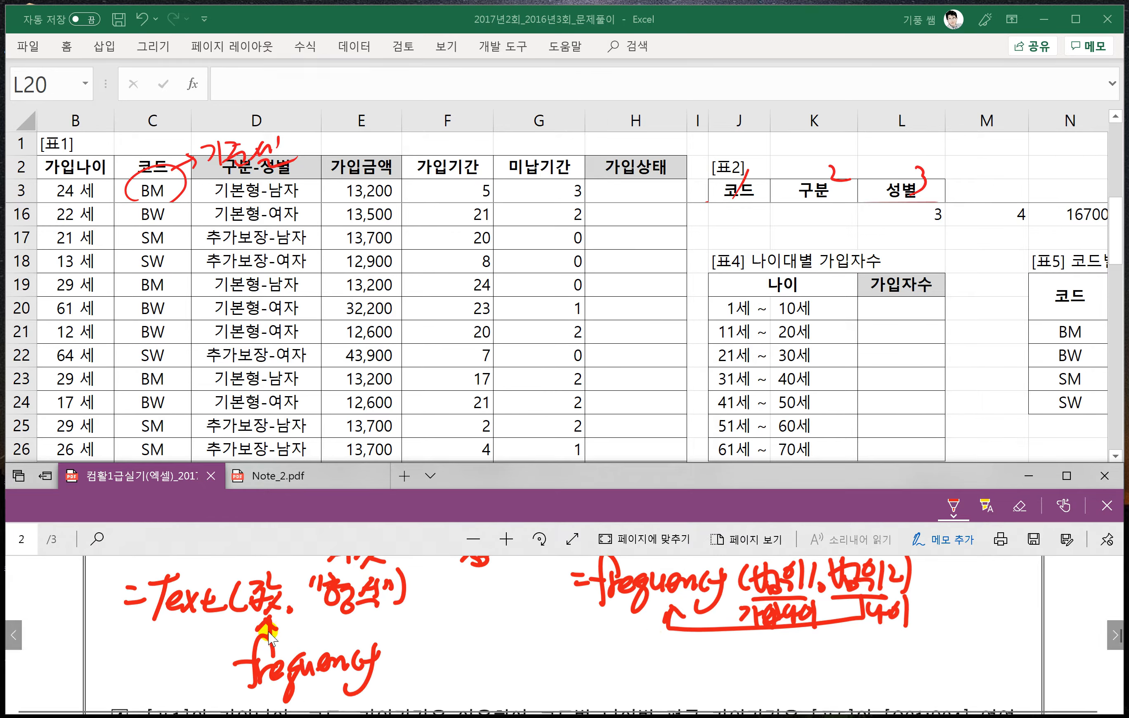
- Select L20:L26 in 표4 and begin an IF formula there with =if(
scroll(270, 635, up, 1)
scroll(373, 638, up, 2)
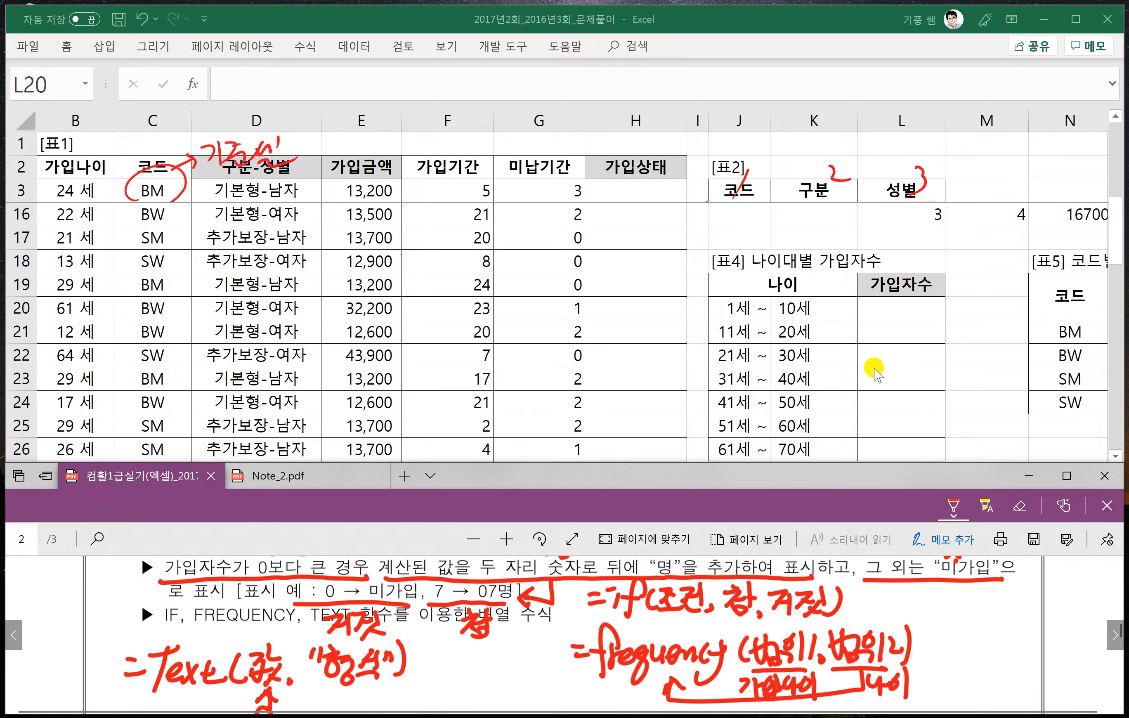
click(878, 350)
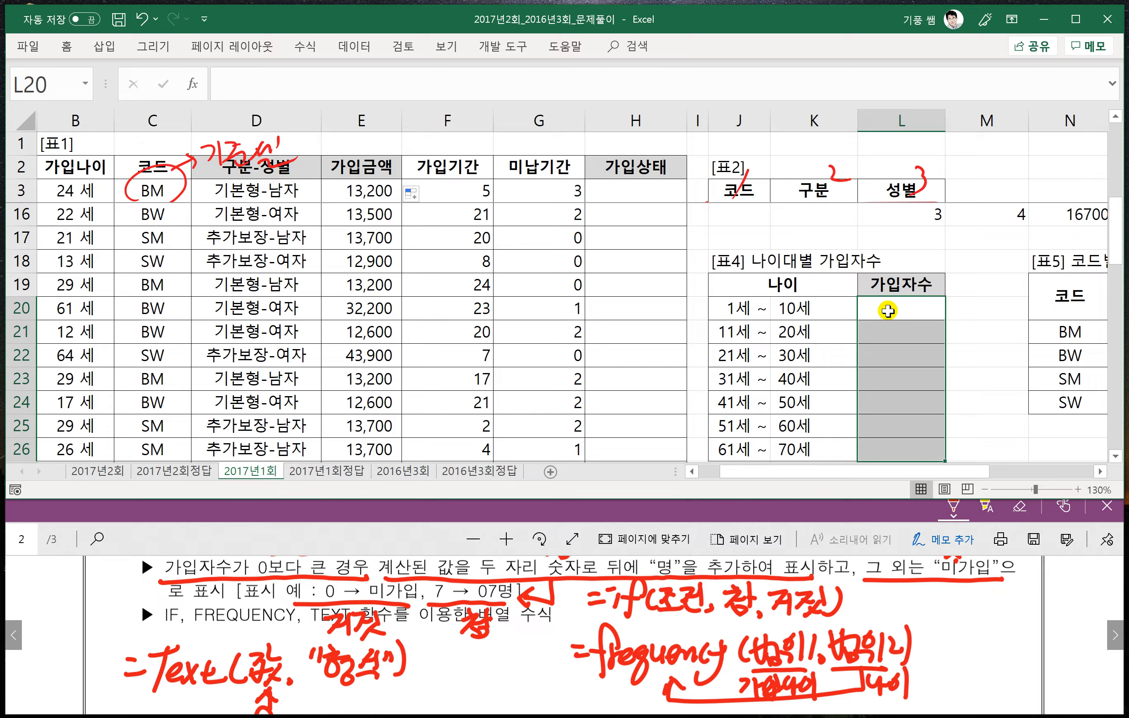
drag(888, 310, 891, 446)
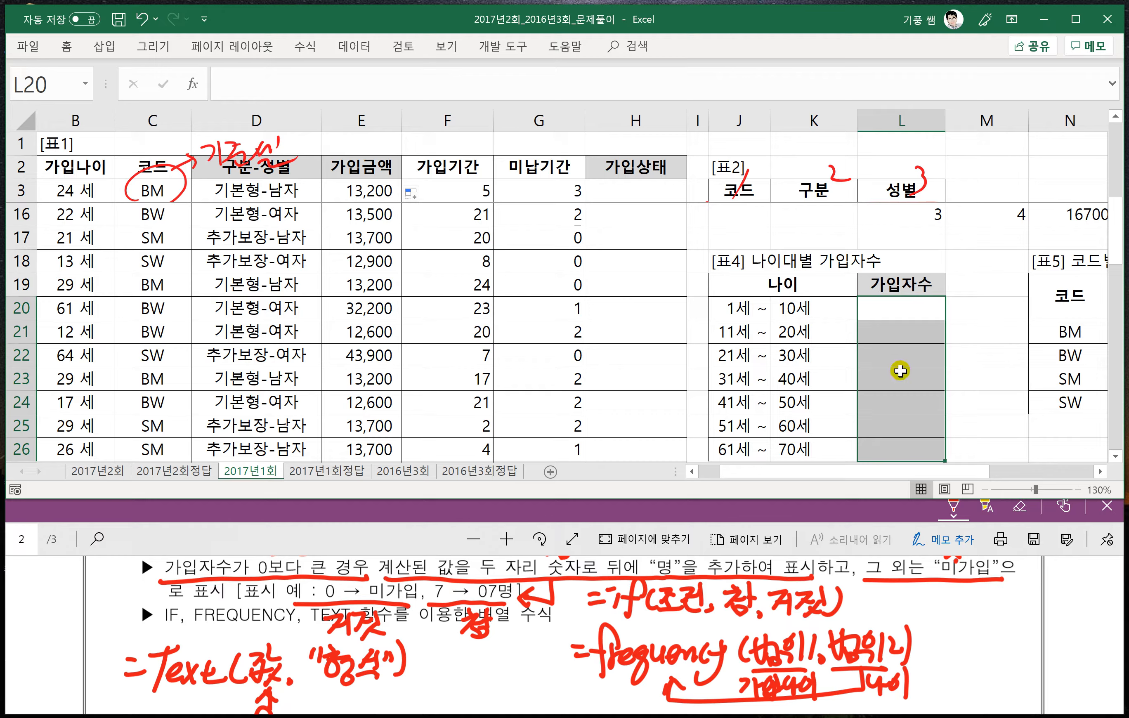
text(=)
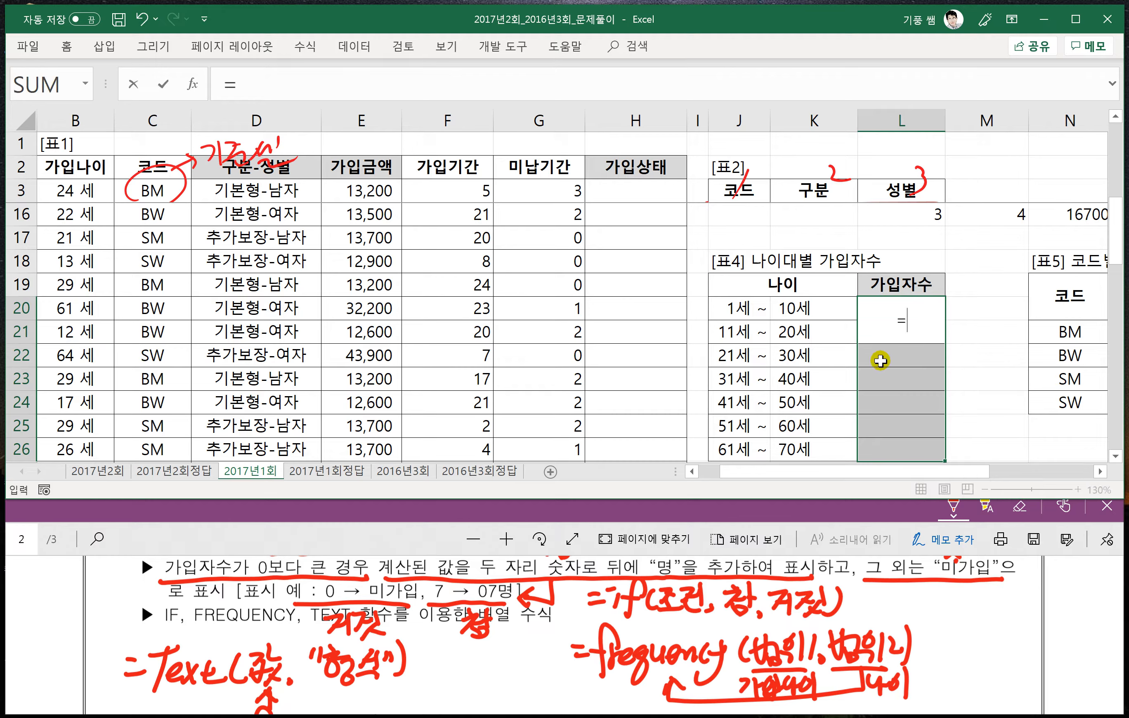
text(i)
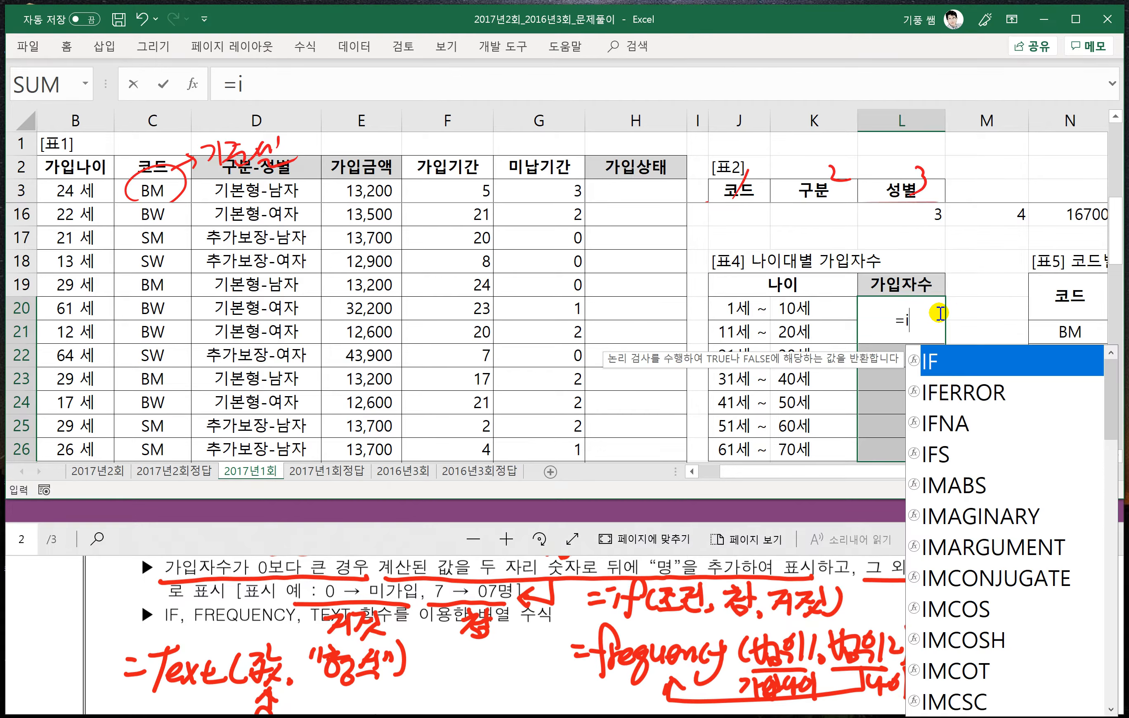
text(f()
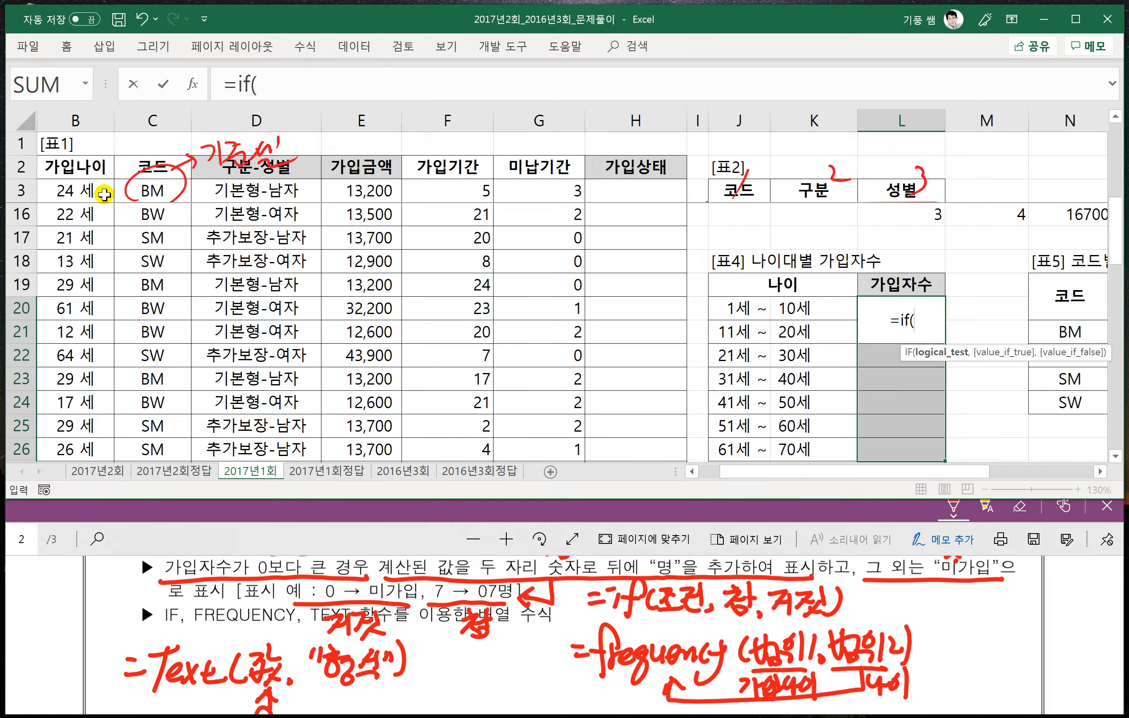
click(61, 190)
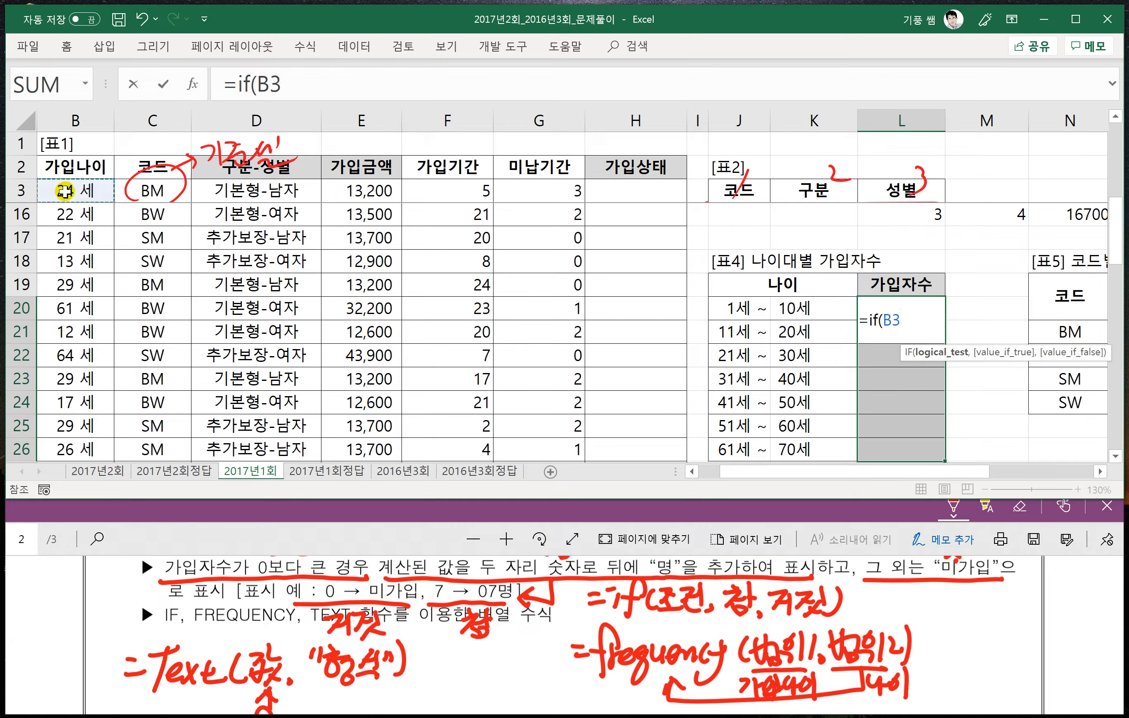
key(BackSpace)
key(BackSpace)
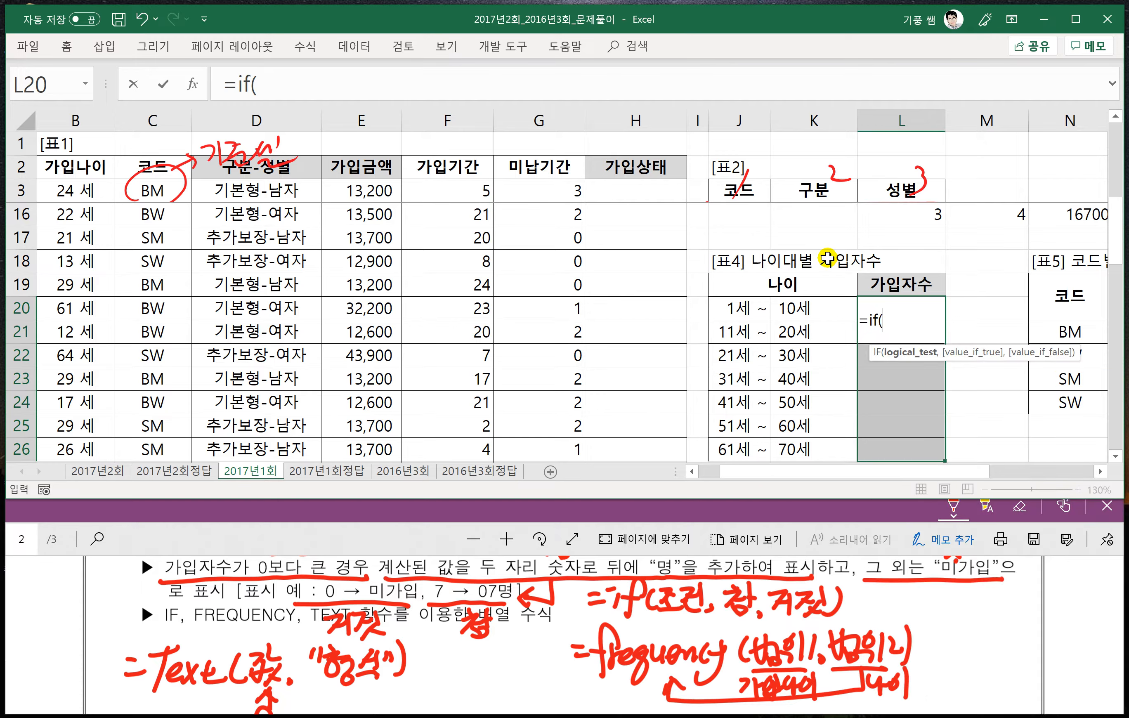
- Add FREQUENCY as the IF condition, with the 가입나이 values B3:B38 as its data array
text(fre)
key(Tab)
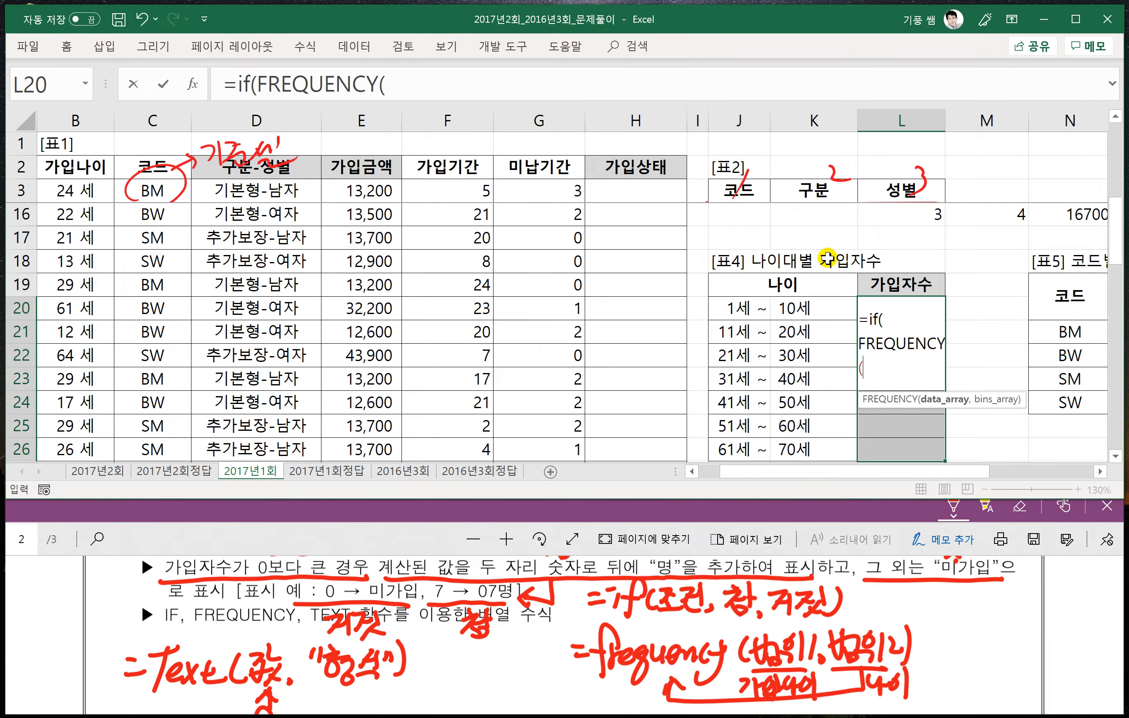
click(412, 79)
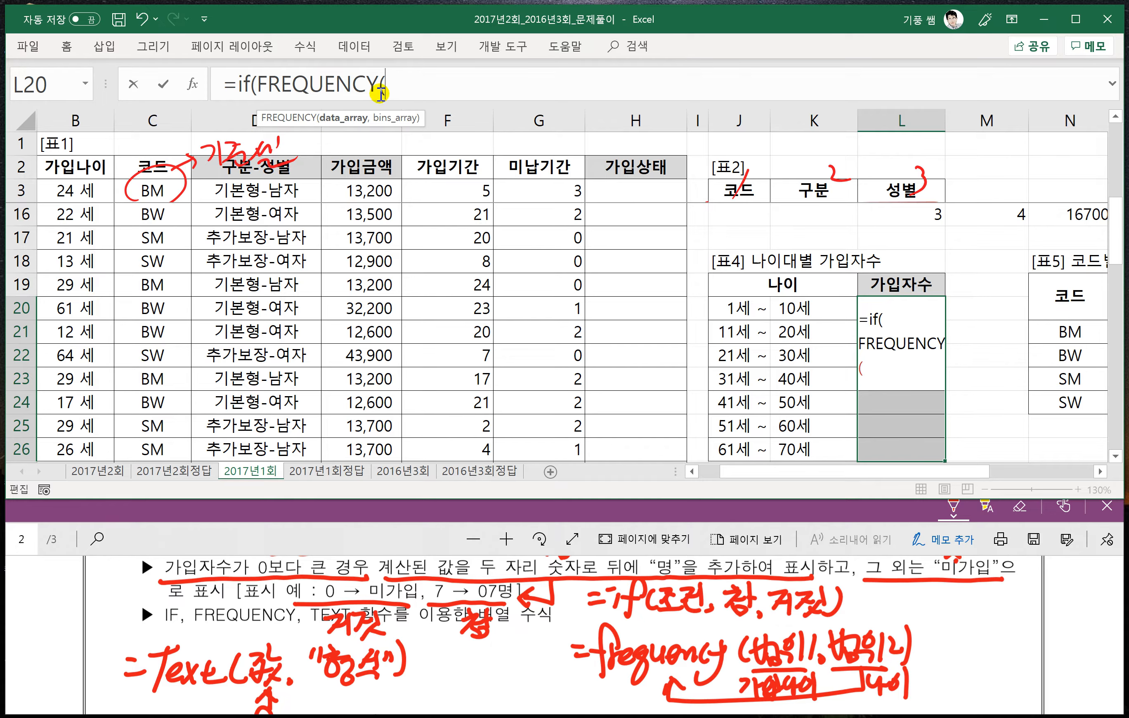
click(85, 188)
key(ctrl+shift+Down)
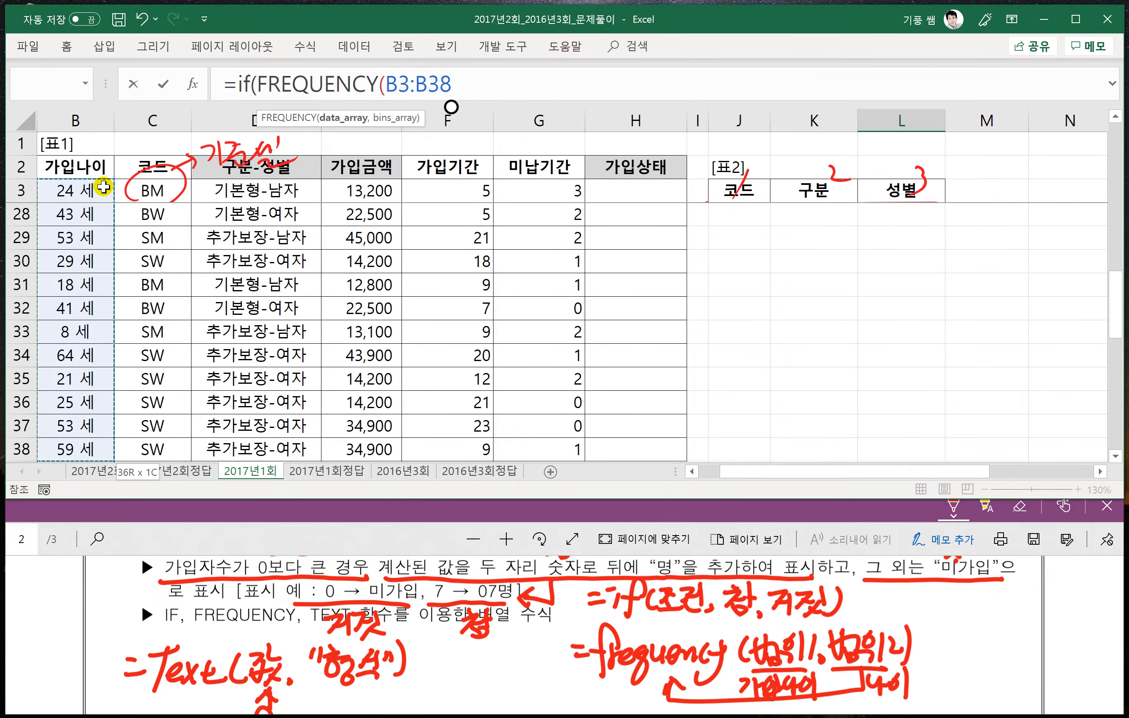
text(,)
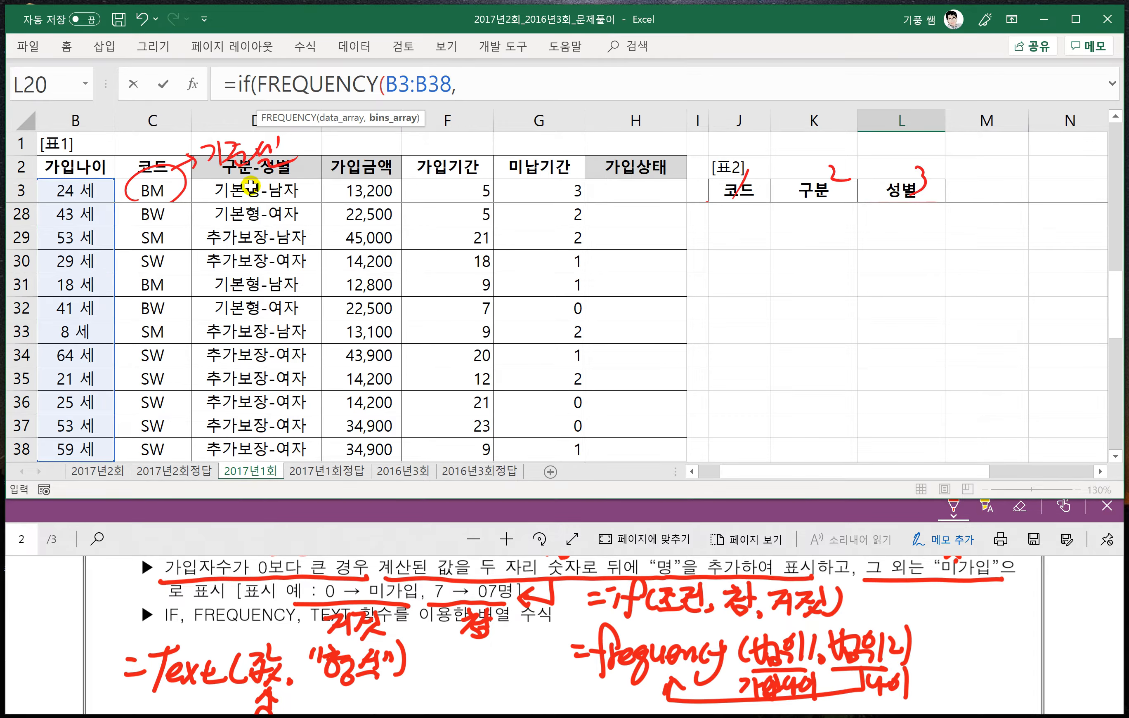
- Use K20:K26 from 표4 as FREQUENCY's bins array and complete the IF condition with >0
scroll(532, 263, up, 3)
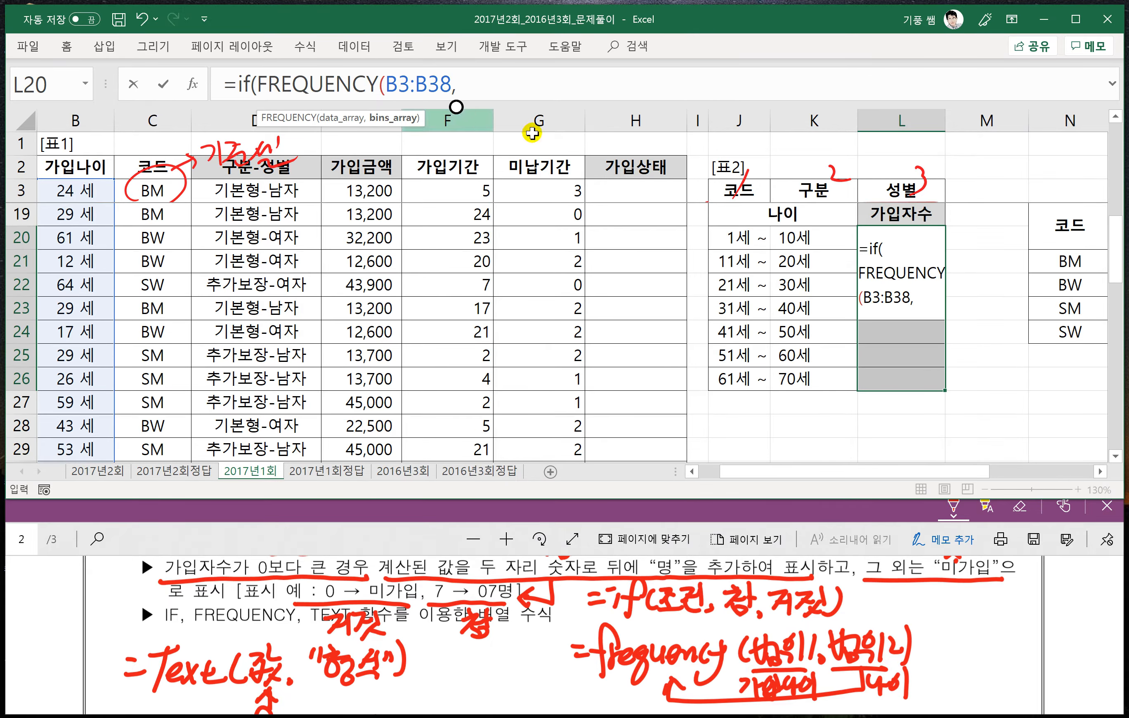
scroll(711, 304, up, 1)
drag(797, 309, 806, 450)
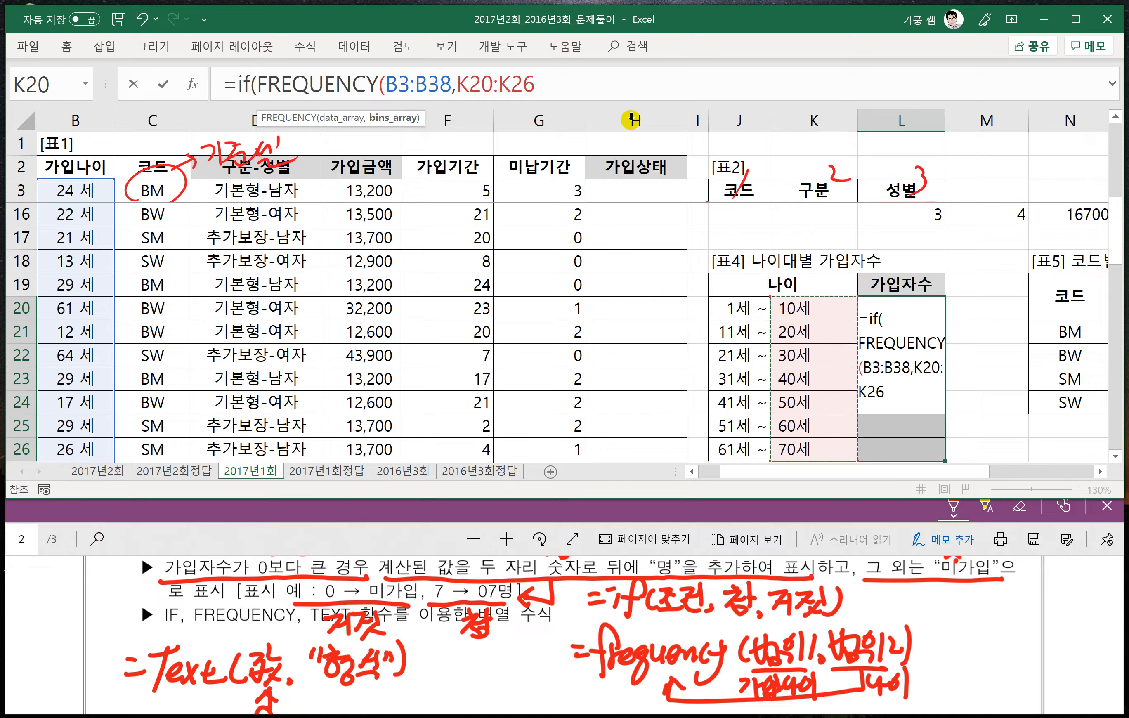
text())
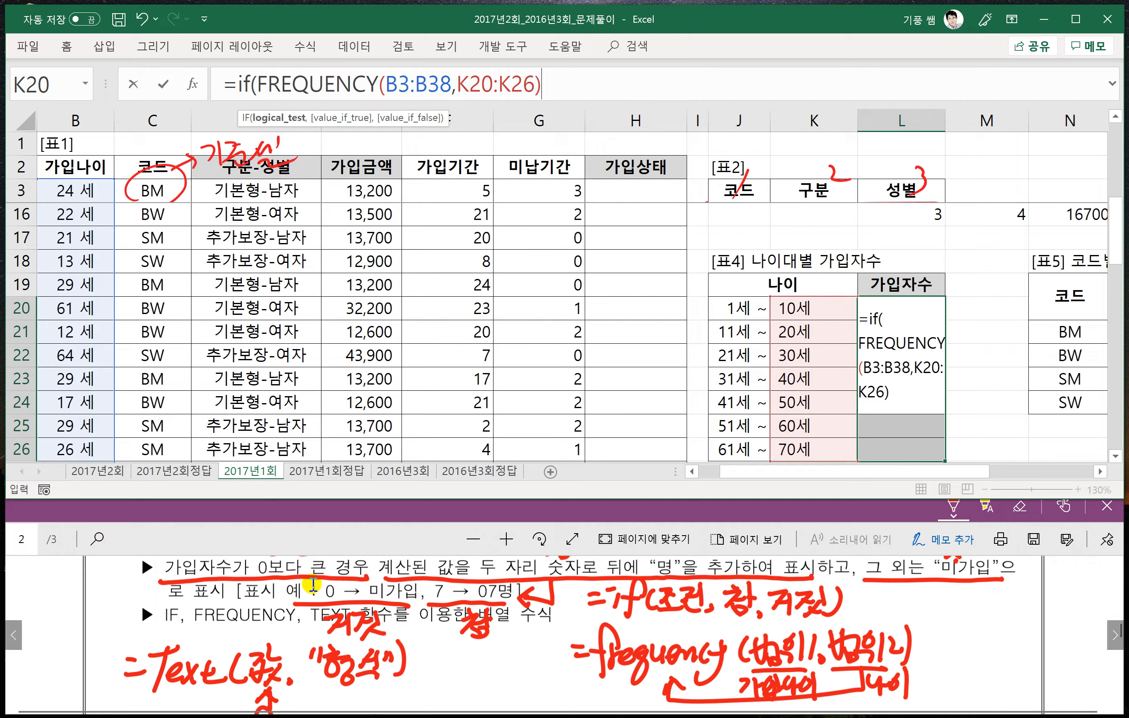
text(>)
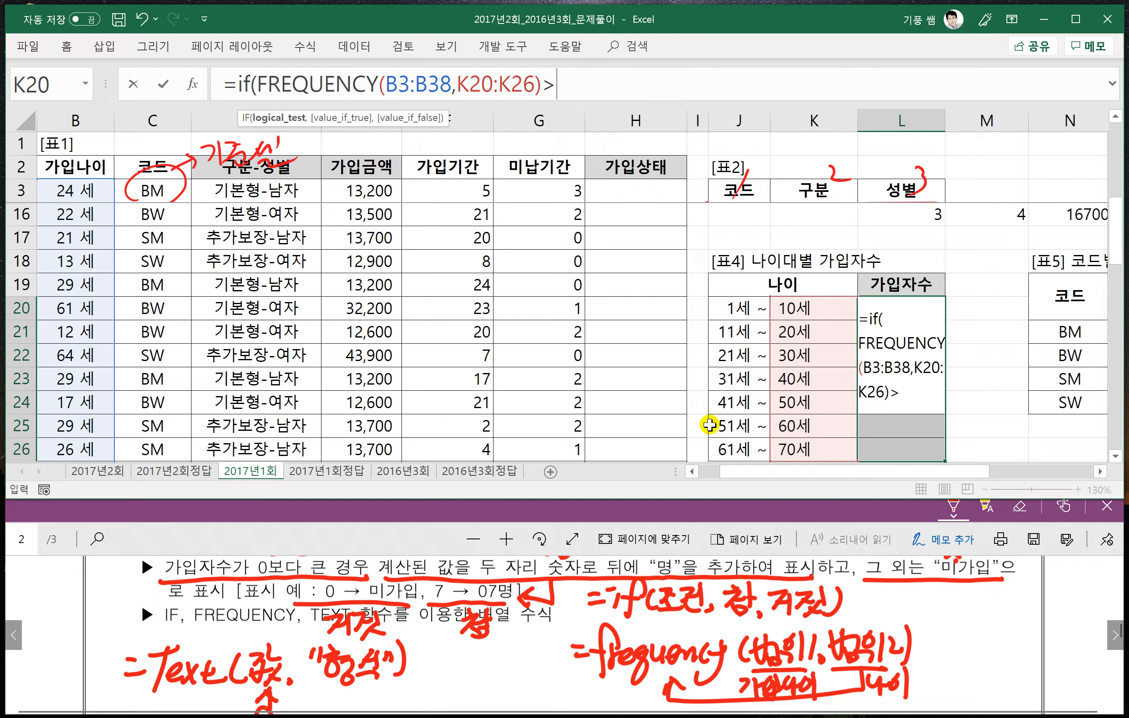
text(0)
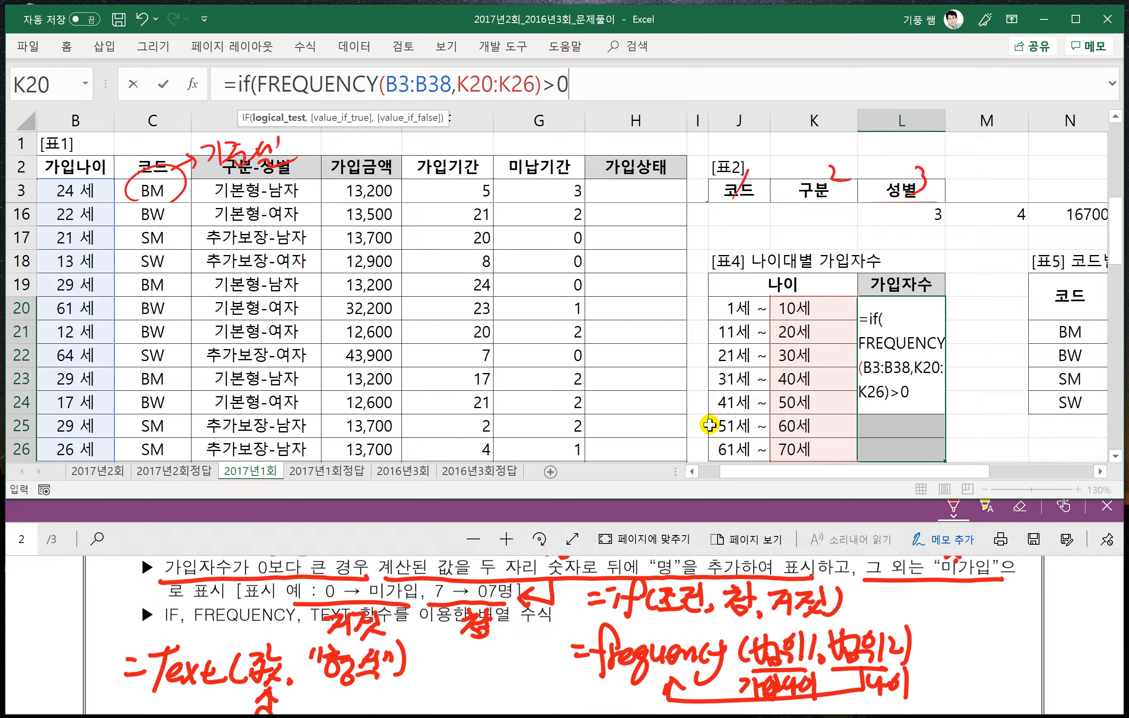
text(,)
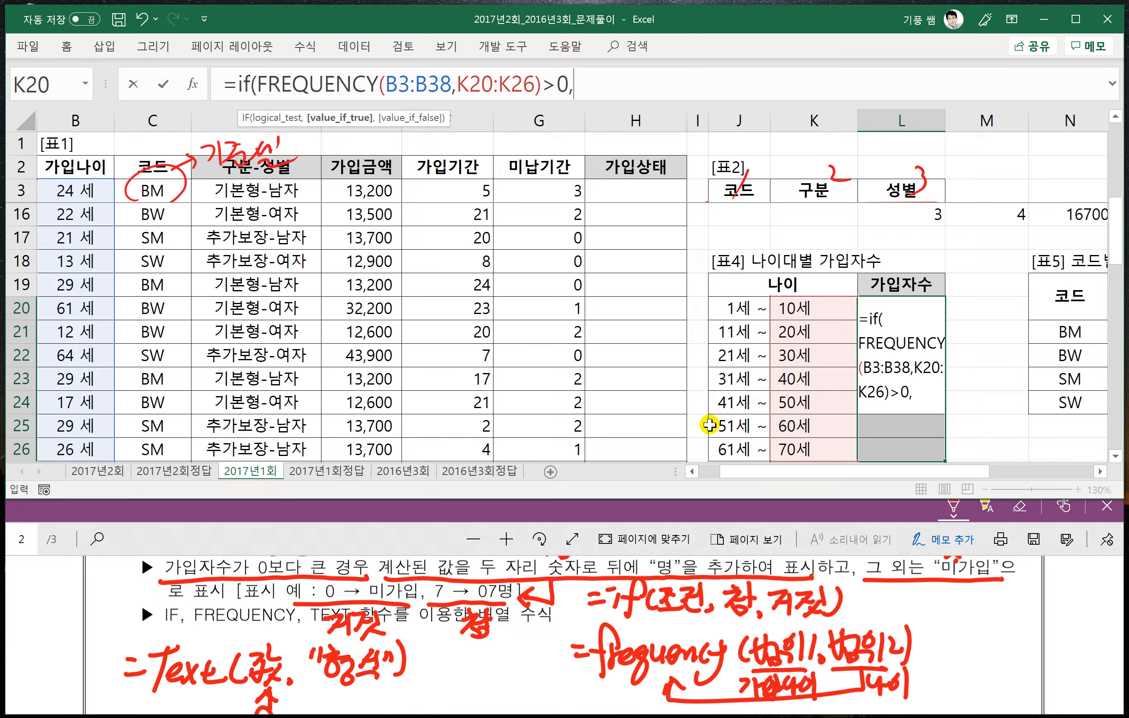
text(text)
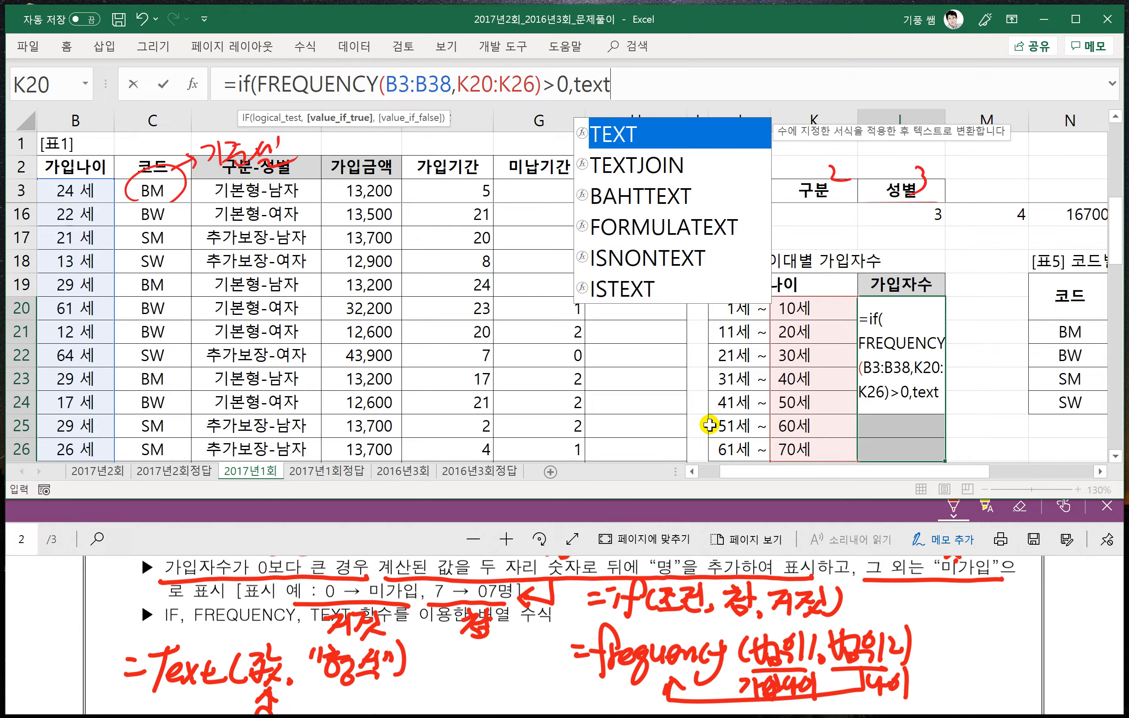
text(()
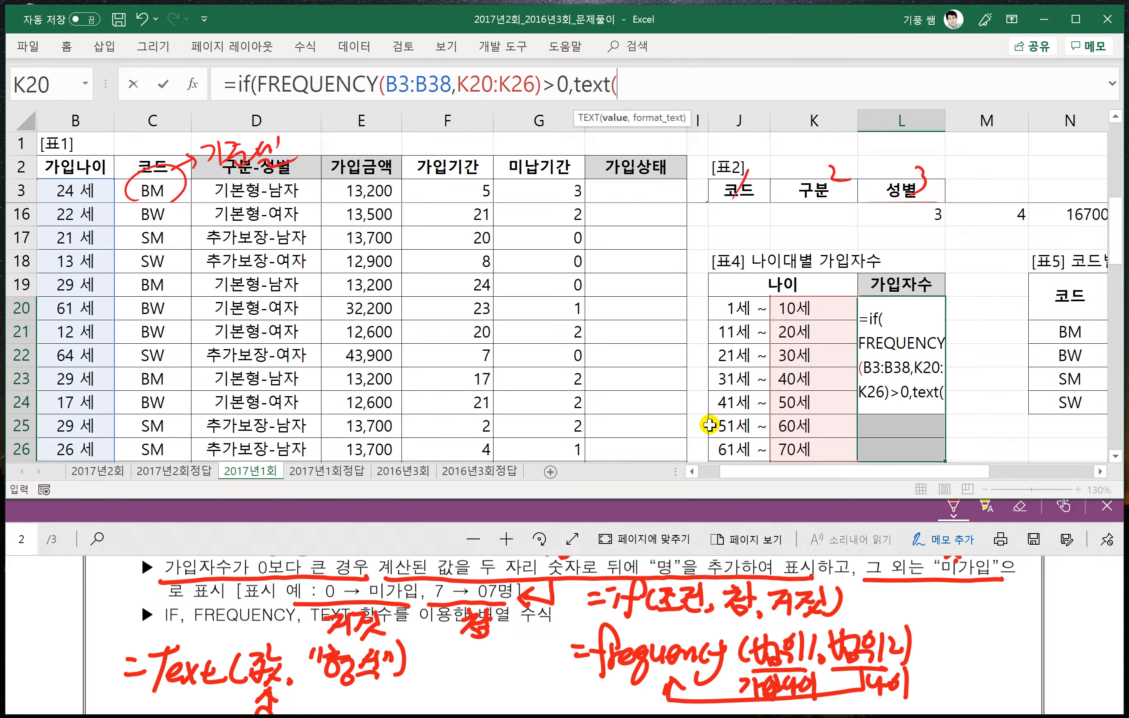
text(fre)
- Begin IF's true value with a TEXT function whose value is FREQUENCY(B3:B38,K20:K26)
key(Tab)
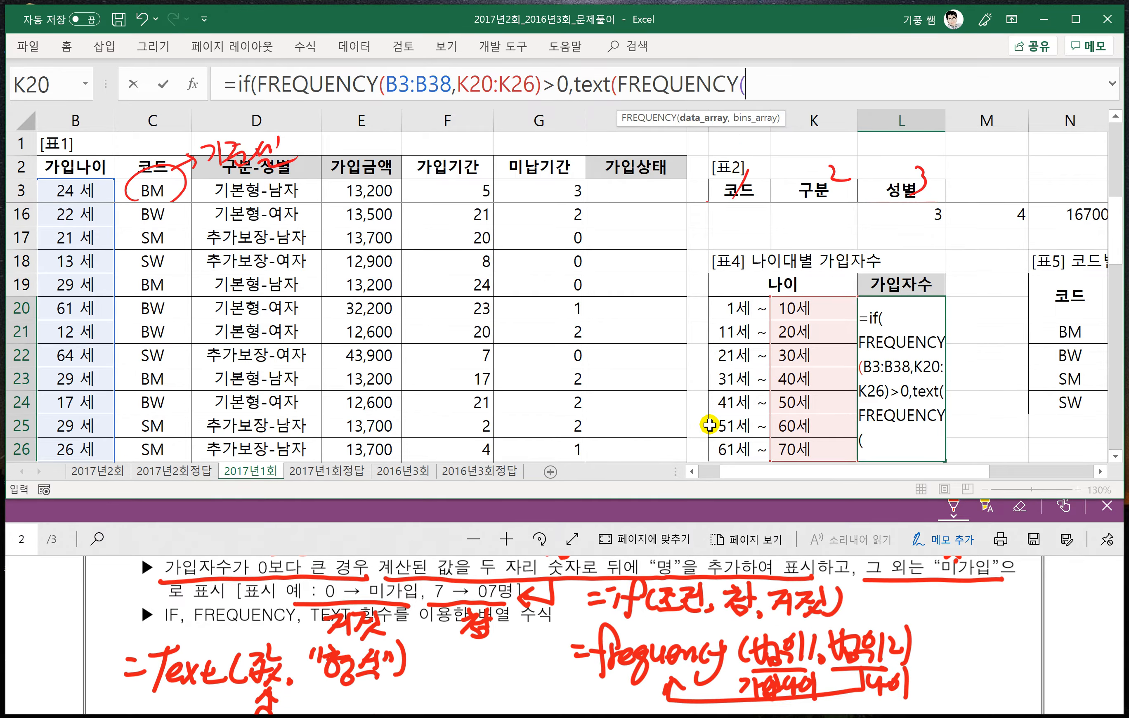
click(74, 191)
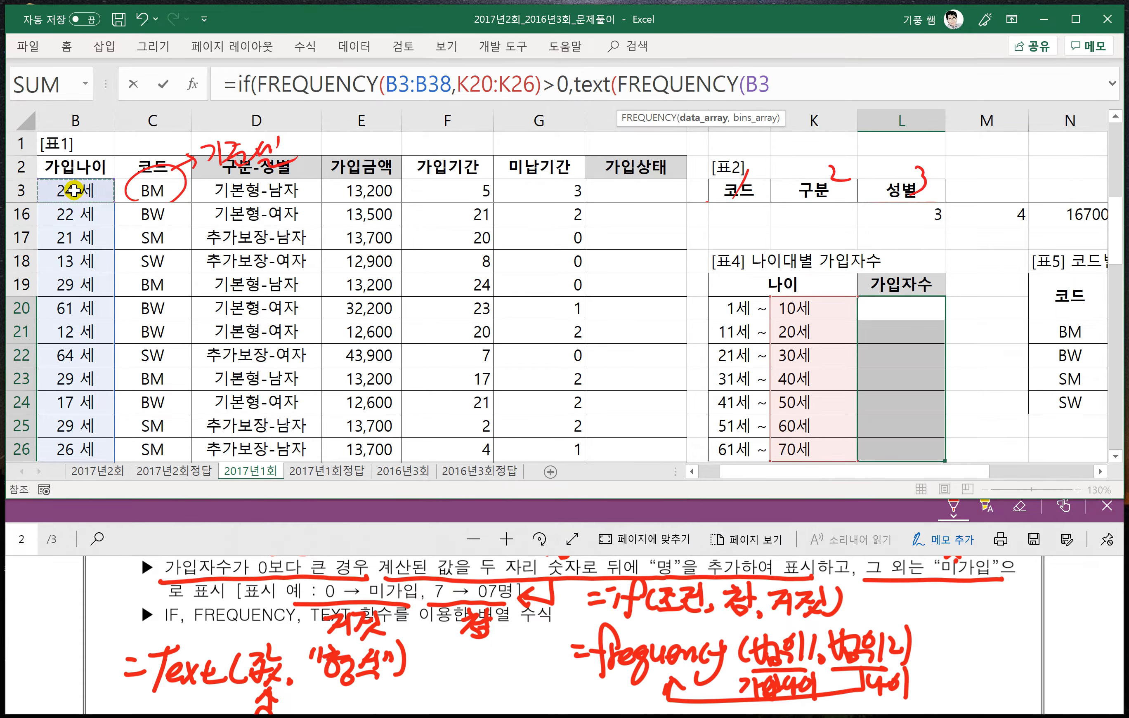
key(ctrl+shift+Down)
text(,)
scroll(465, 285, up, 4)
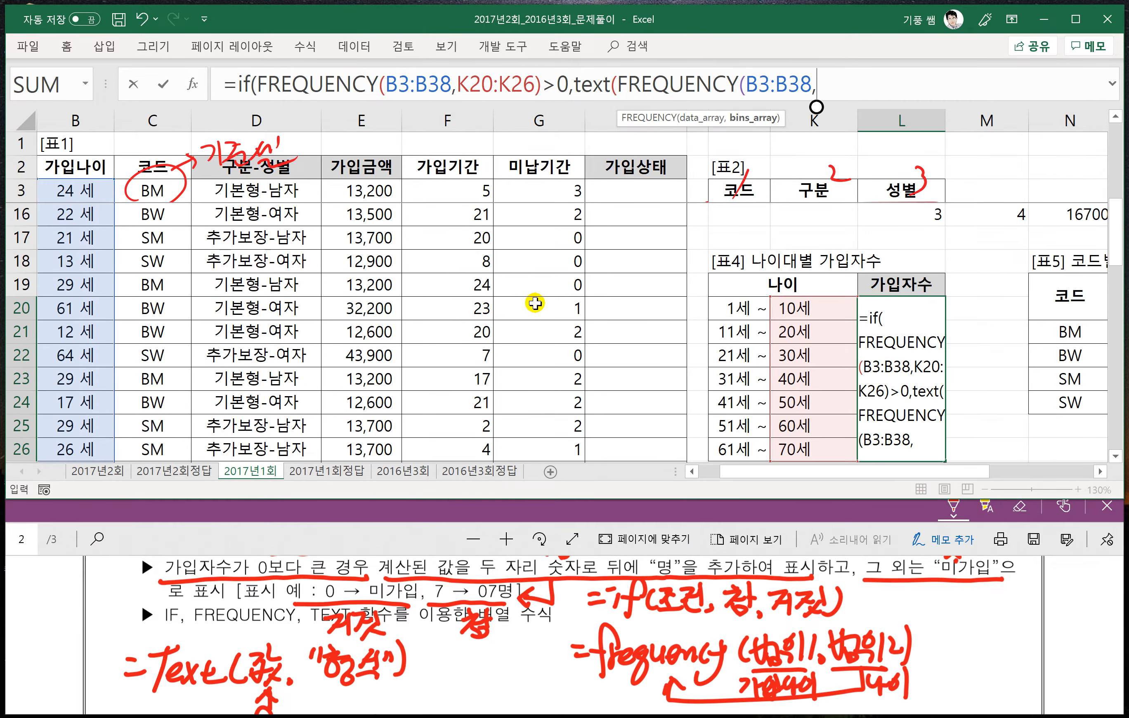
drag(809, 308, 810, 449)
scroll(820, 442, down, 1)
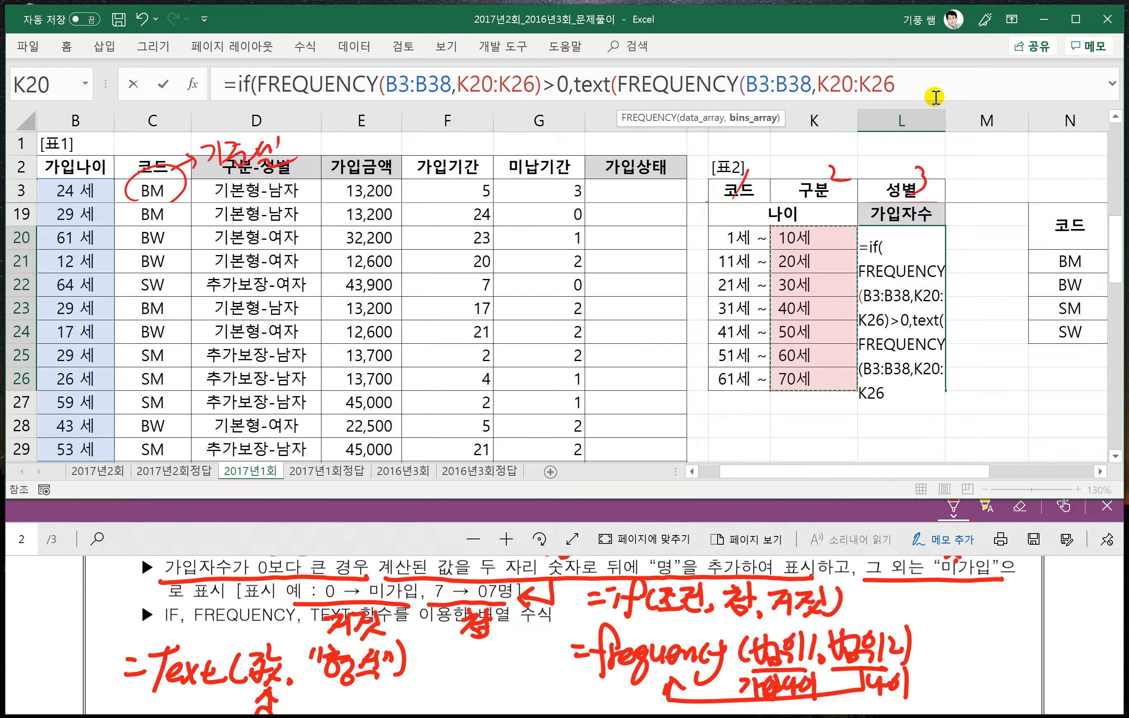
text())
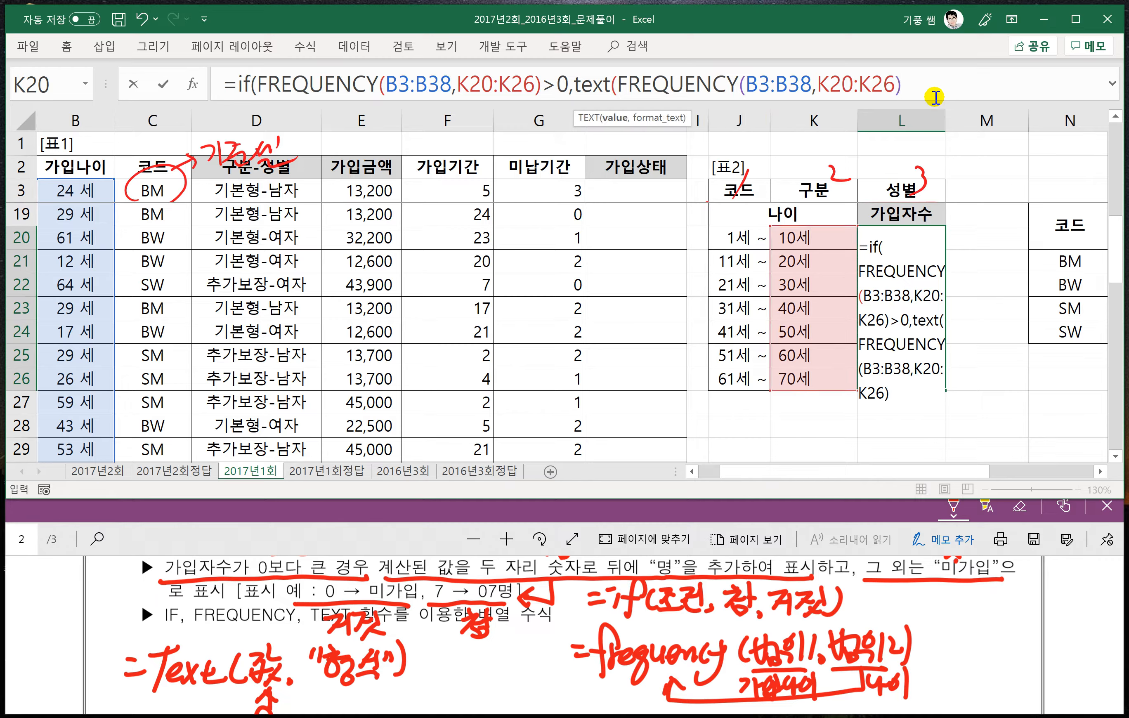
text(,)
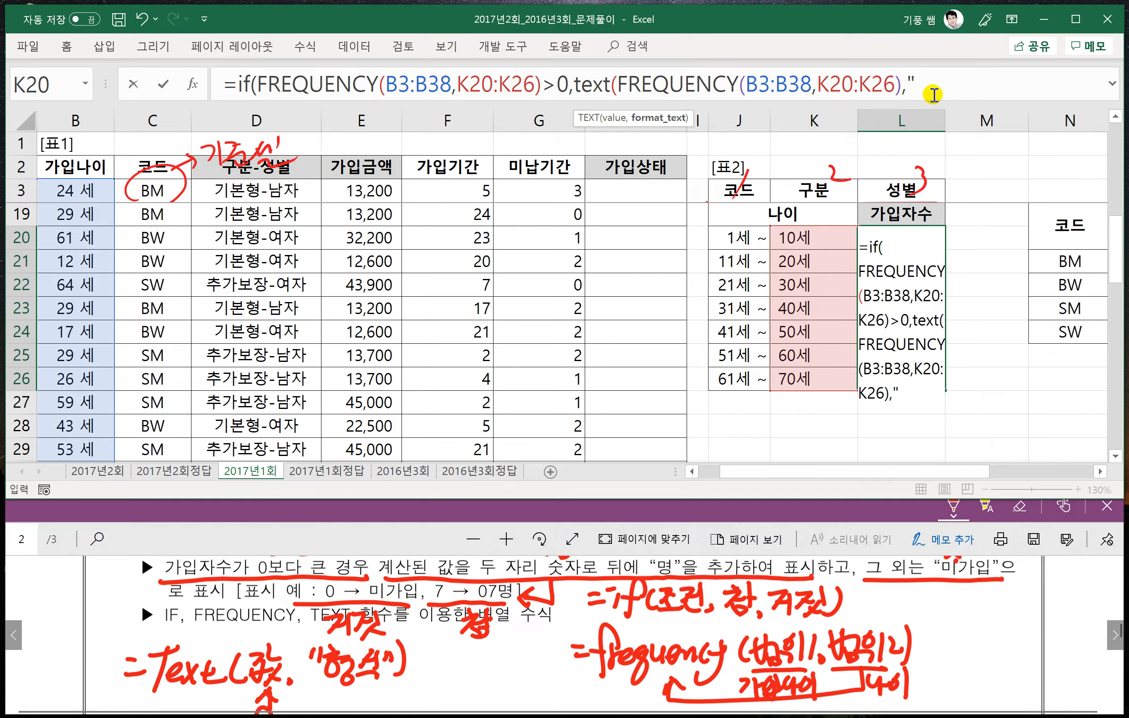
text("00)
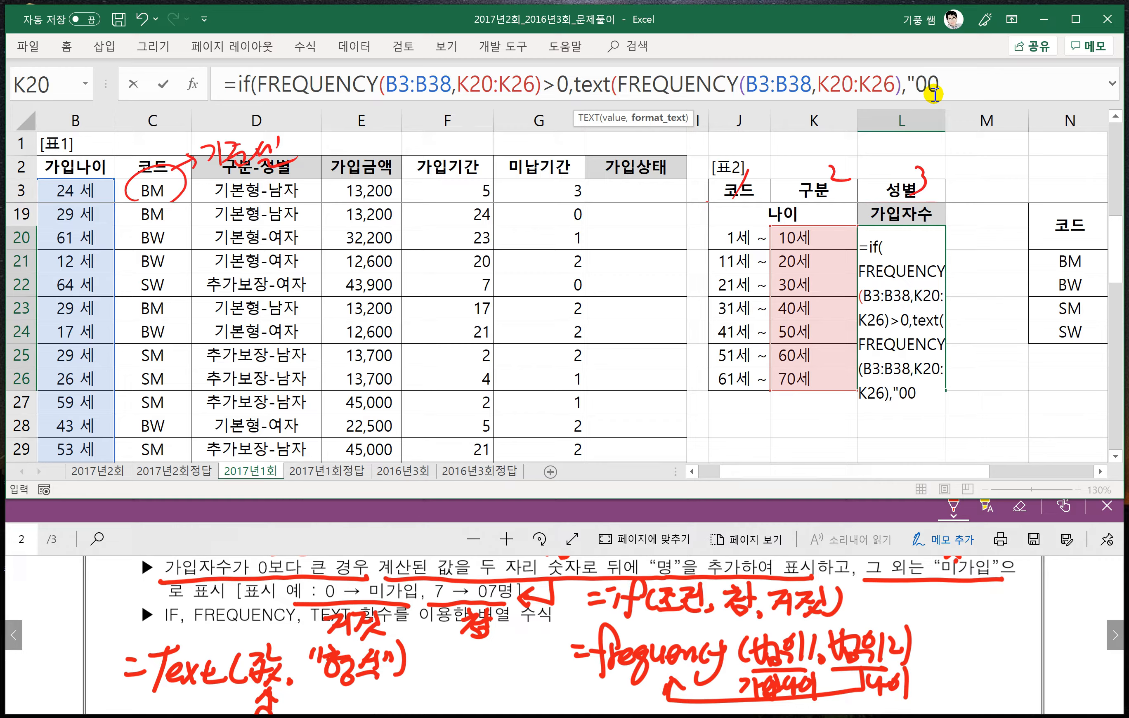
text(명)
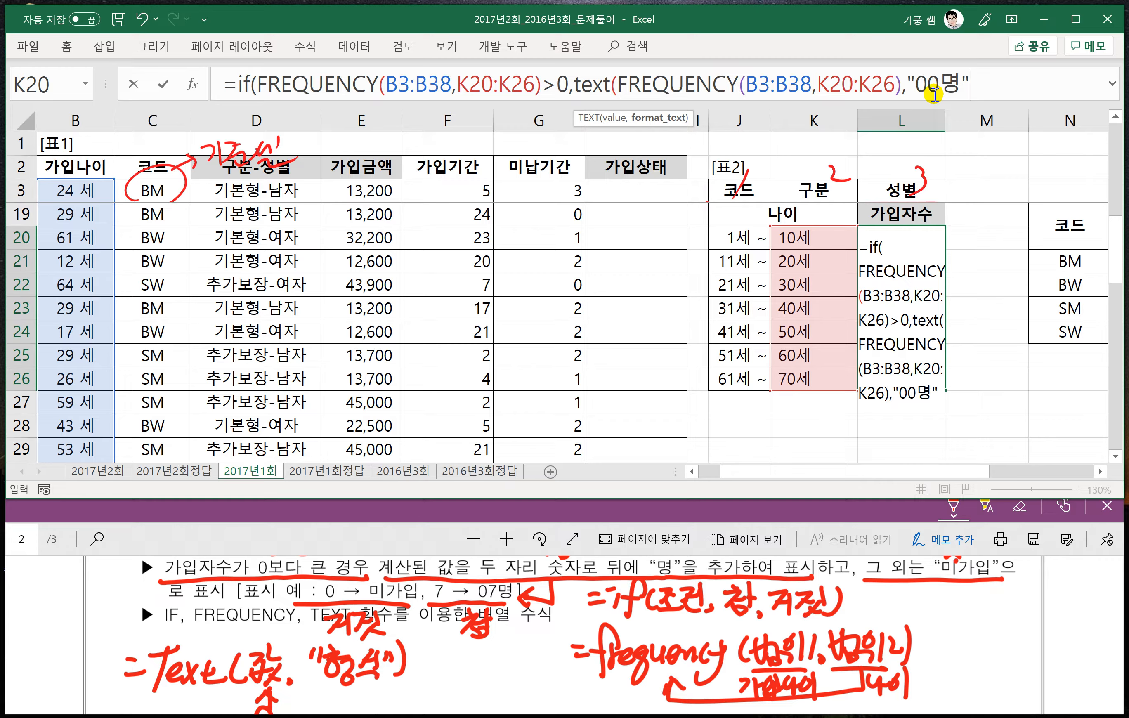
text("))
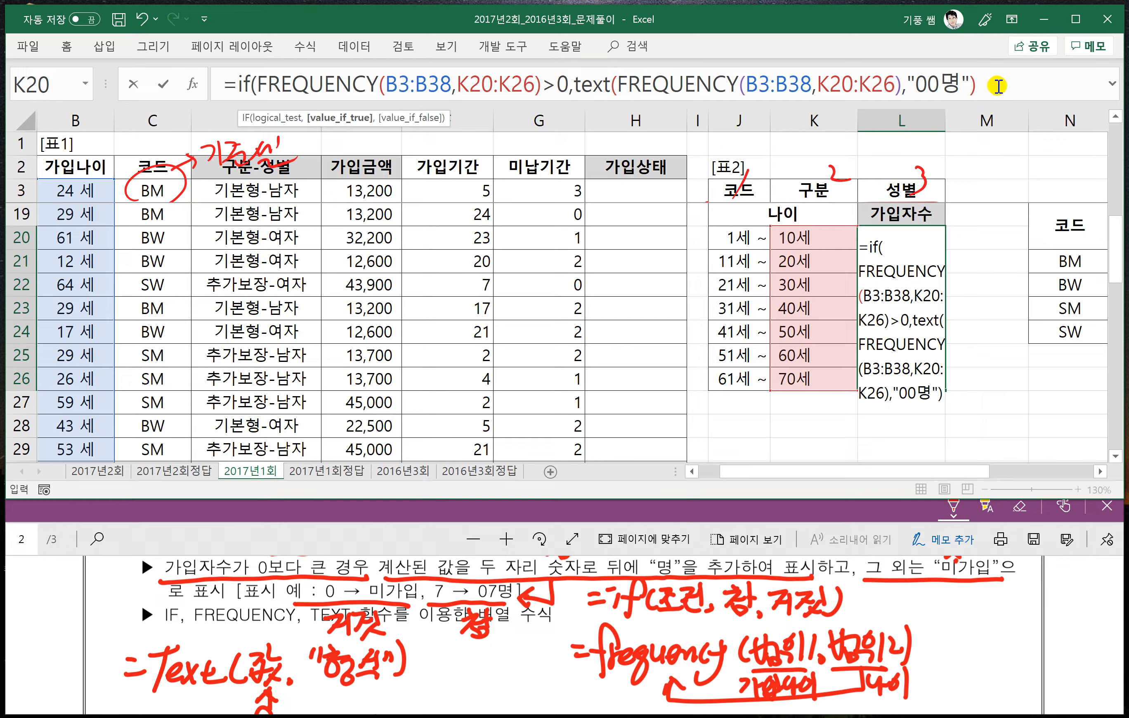
- Set IF's false value to "미가입" and enter the formula as an array formula across L20:L26
text(,)
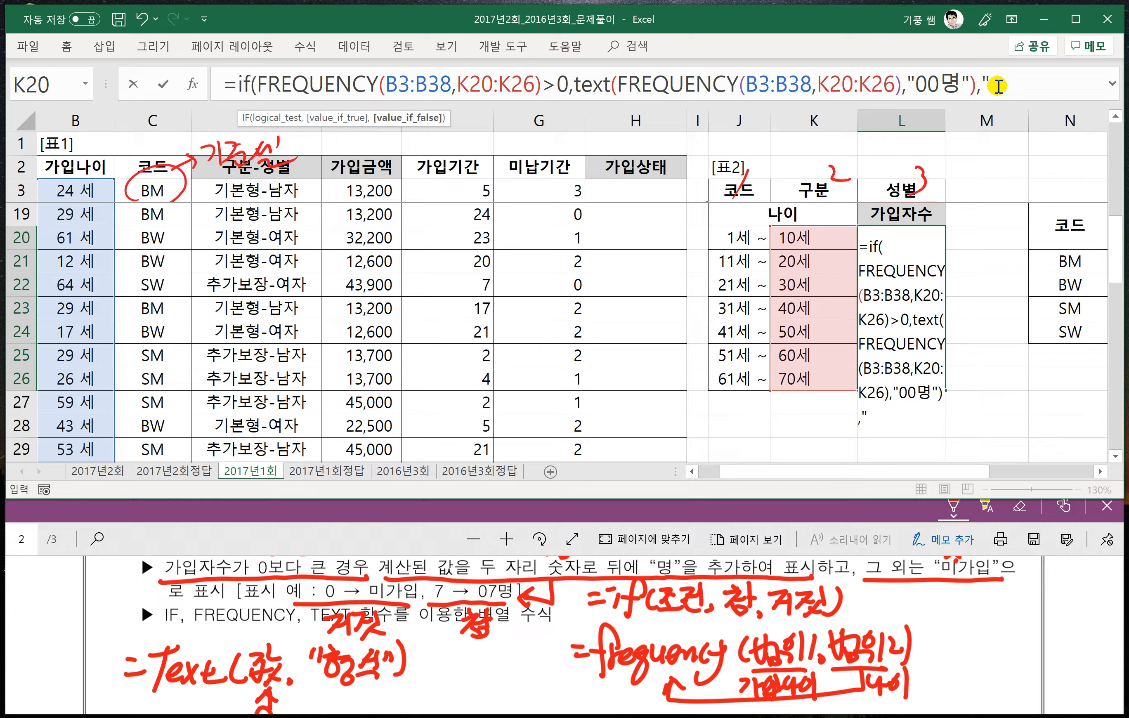
text("미가입)
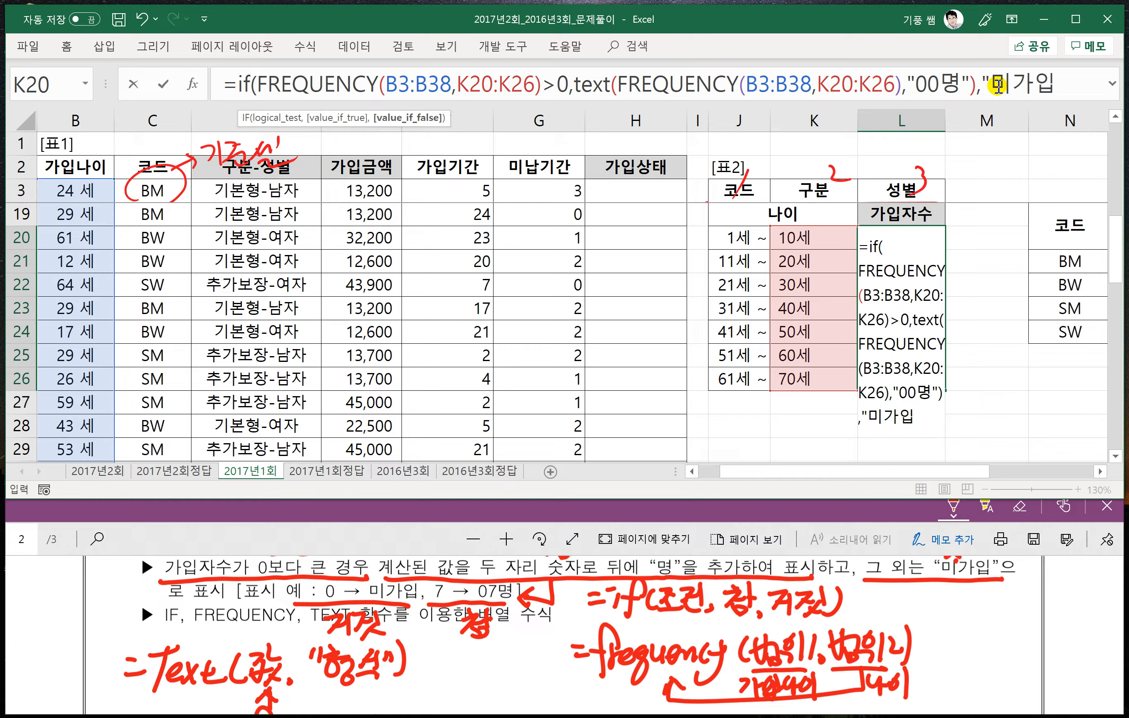
text("))
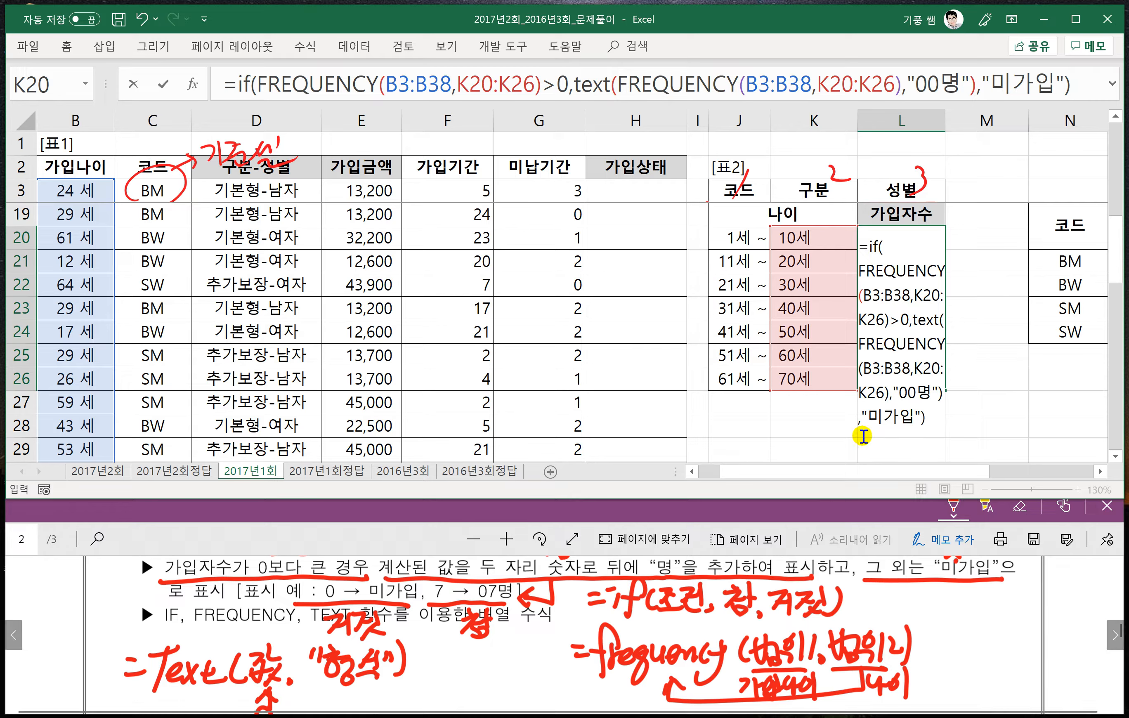
key(ctrl+shift+Return)
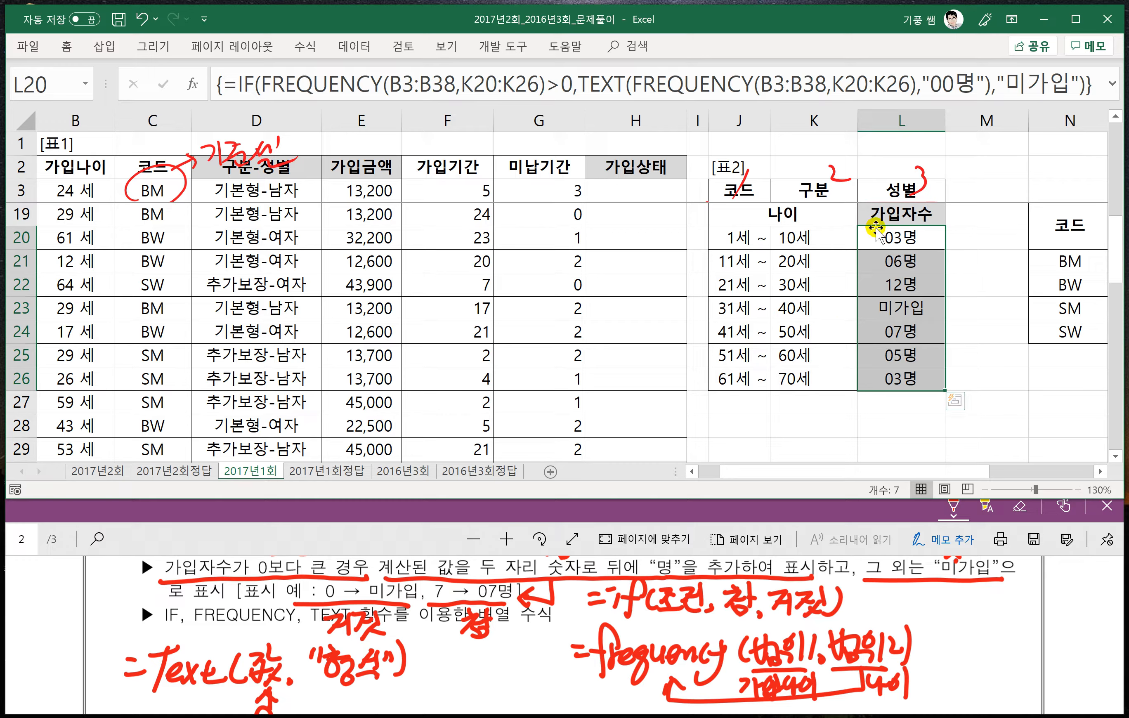
- Review the 가입자수 results in L20:L26 alongside the age limits in K20:K26
click(886, 238)
drag(885, 238, 879, 375)
drag(802, 238, 815, 378)
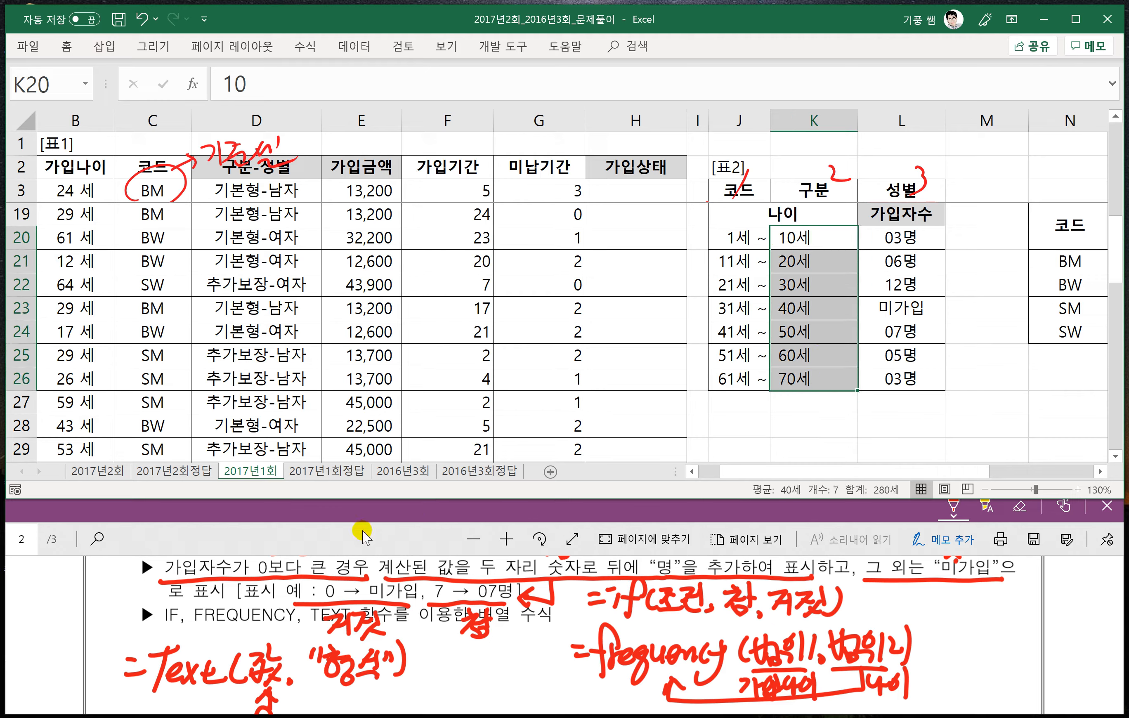
- Bring problem 4 and 표5 into view and underline "오류 발생시 공백으로" and "AVERAGE, IF" in the problem text
click(277, 545)
scroll(431, 659, down, 5)
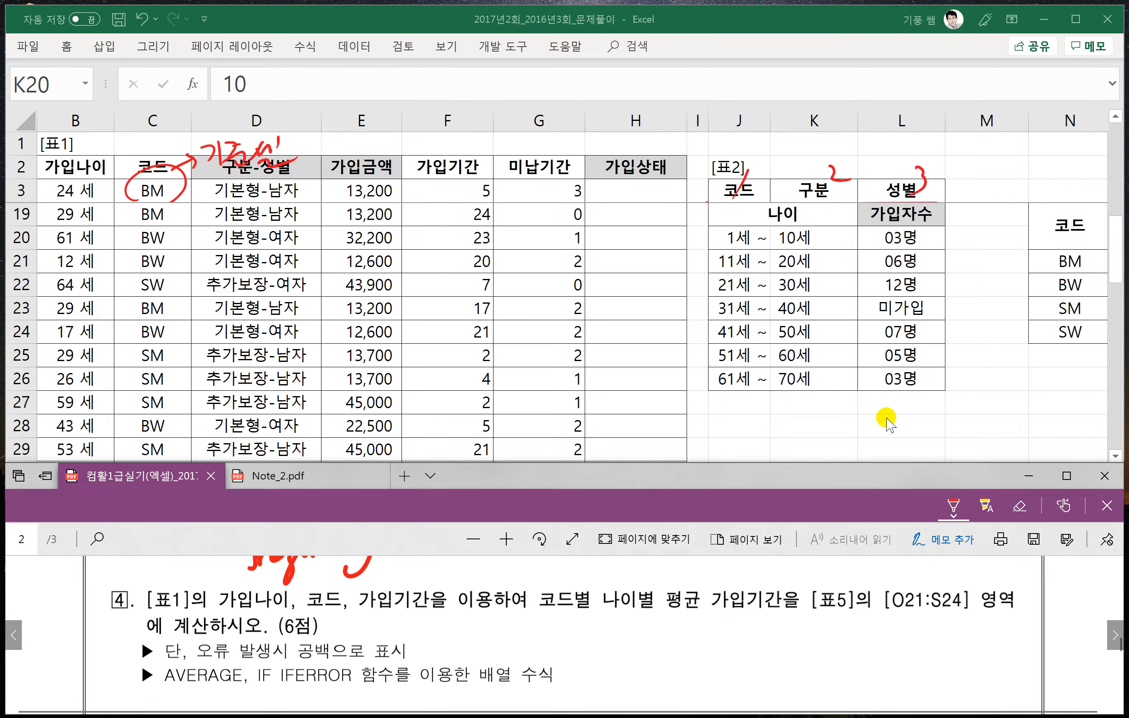
scroll(925, 398, up, 2)
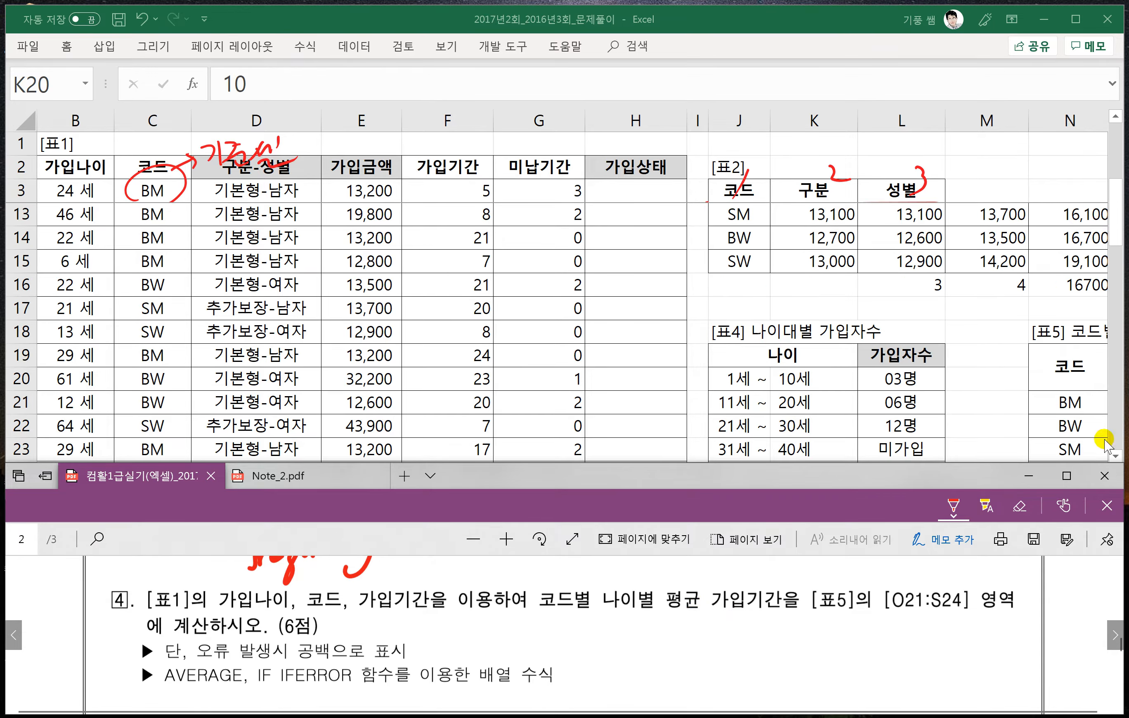
scroll(824, 379, down, 1)
scroll(825, 380, down, 1)
click(824, 386)
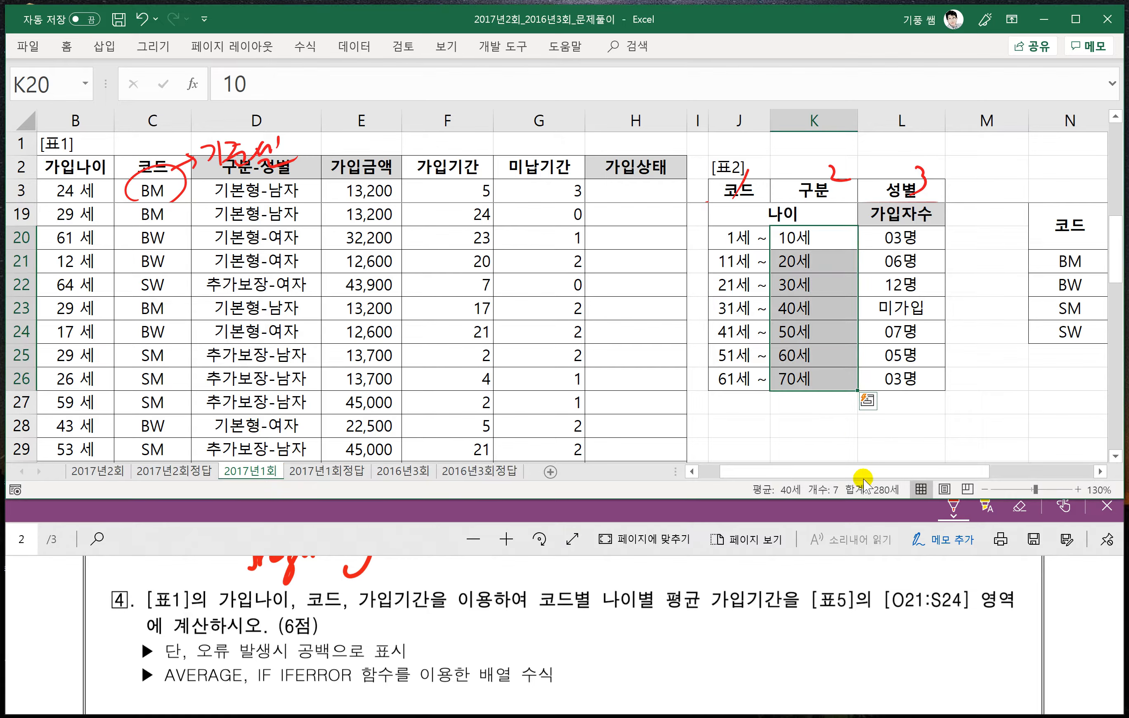
drag(935, 476, 996, 470)
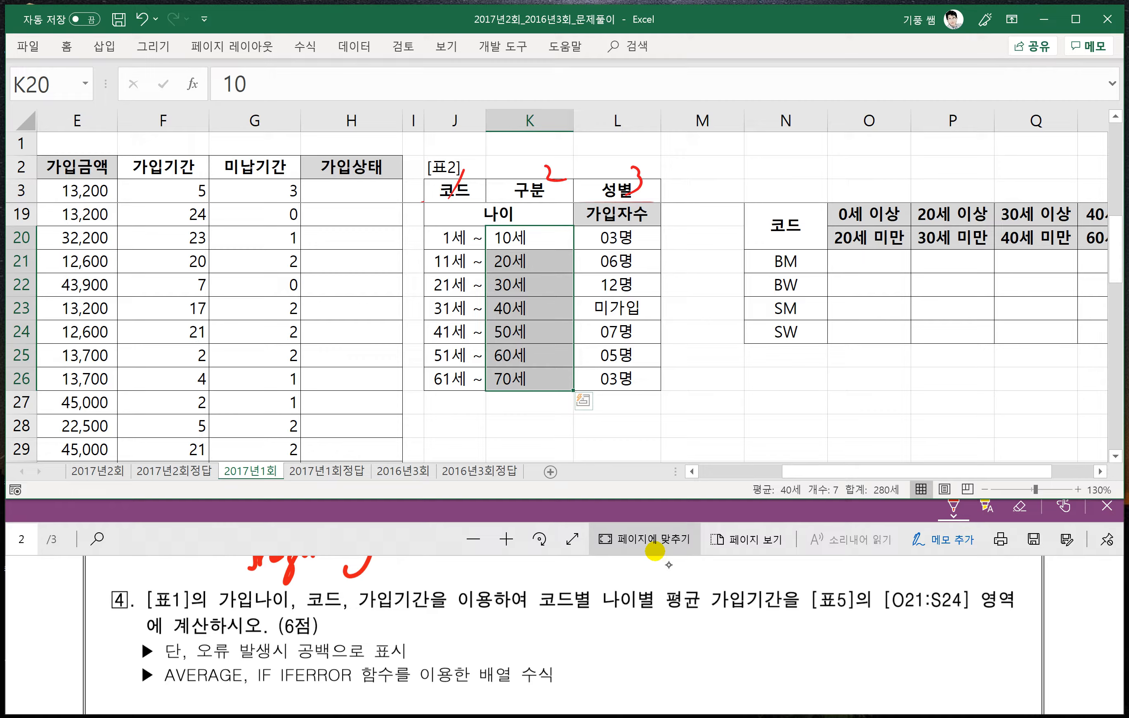
drag(198, 659, 260, 660)
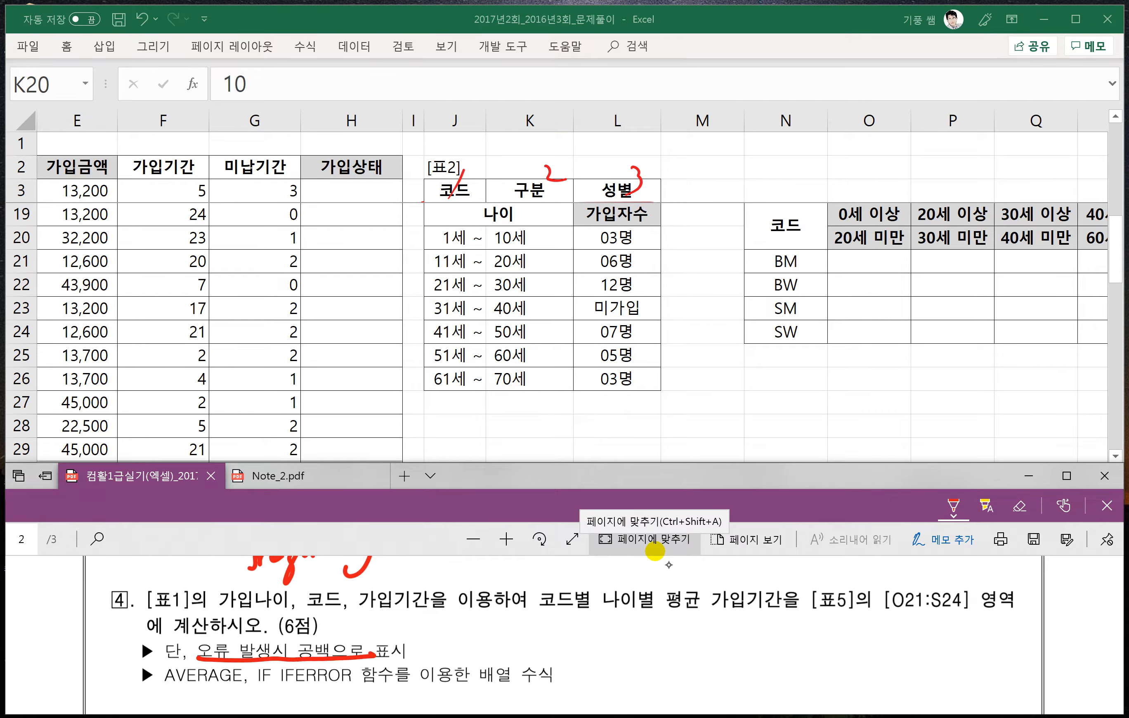
drag(167, 684, 272, 686)
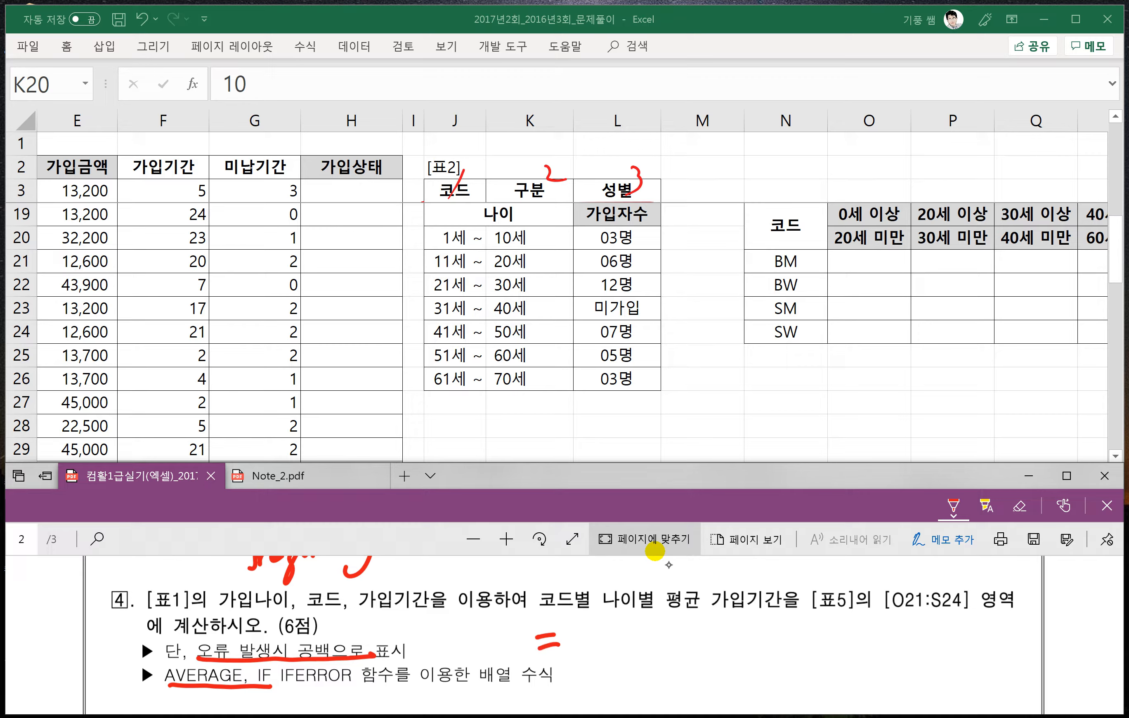
- Handwrite the syntax =average(if((조건1)*(조건2),범위1)) beside problem 4's requirements
mouse_move(589, 636)
mouse_down()
mouse_move(665, 643)
mouse_move(660, 671)
mouse_move(713, 651)
mouse_move(730, 657)
mouse_move(743, 631)
mouse_move(757, 656)
mouse_move(847, 653)
mouse_up()
drag(883, 630, 864, 653)
drag(898, 627, 900, 655)
drag(956, 632, 975, 648)
drag(971, 618, 973, 652)
drag(1054, 623, 1055, 648)
drag(1079, 616, 1082, 653)
- Annotate the AVERAGE note with 코드 under 조건1 and 가입나이 under 조건2, each with an arrow pointing up
mouse_move(813, 661)
mouse_down()
mouse_move(808, 701)
mouse_move(829, 693)
mouse_up()
drag(813, 701, 844, 699)
mouse_move(930, 659)
mouse_down()
mouse_move(919, 669)
mouse_move(933, 670)
mouse_up()
mouse_move(926, 662)
mouse_down()
mouse_move(930, 683)
mouse_move(906, 704)
mouse_up()
drag(910, 692, 923, 706)
drag(923, 693, 955, 711)
drag(960, 685, 962, 706)
drag(962, 695, 968, 689)
drag(977, 678, 978, 713)
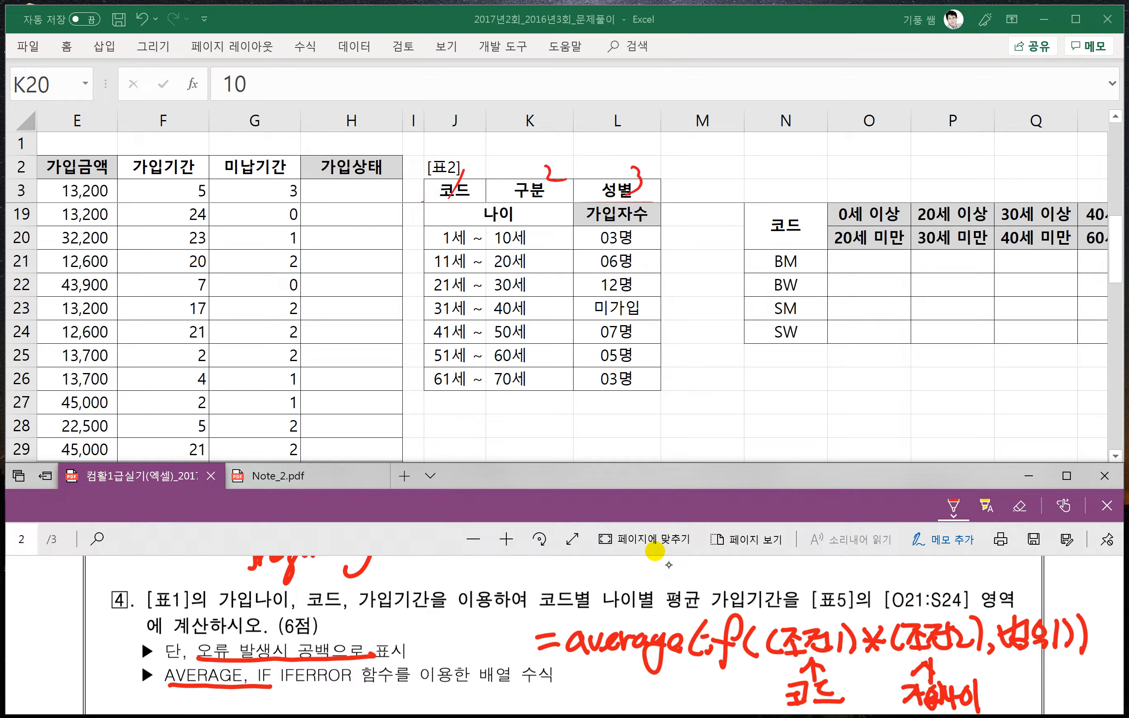
- Annotate 범위1 with 가입기간 and an upward arrow, and draw an arrow from 범위1 back to average
drag(1028, 664, 1041, 669)
mouse_move(1030, 618)
mouse_down()
mouse_move(935, 581)
mouse_move(650, 606)
mouse_up()
mouse_move(1024, 684)
mouse_down()
mouse_move(1042, 706)
mouse_move(1070, 687)
mouse_move(1093, 706)
mouse_up()
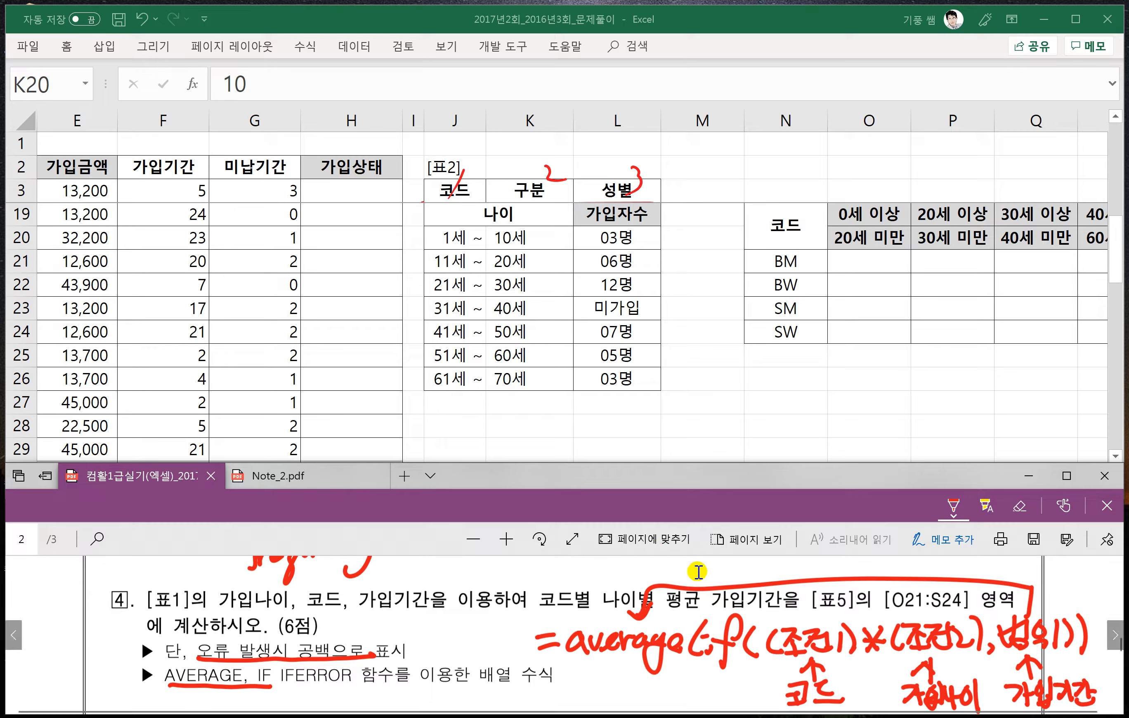
scroll(558, 656, down, 1)
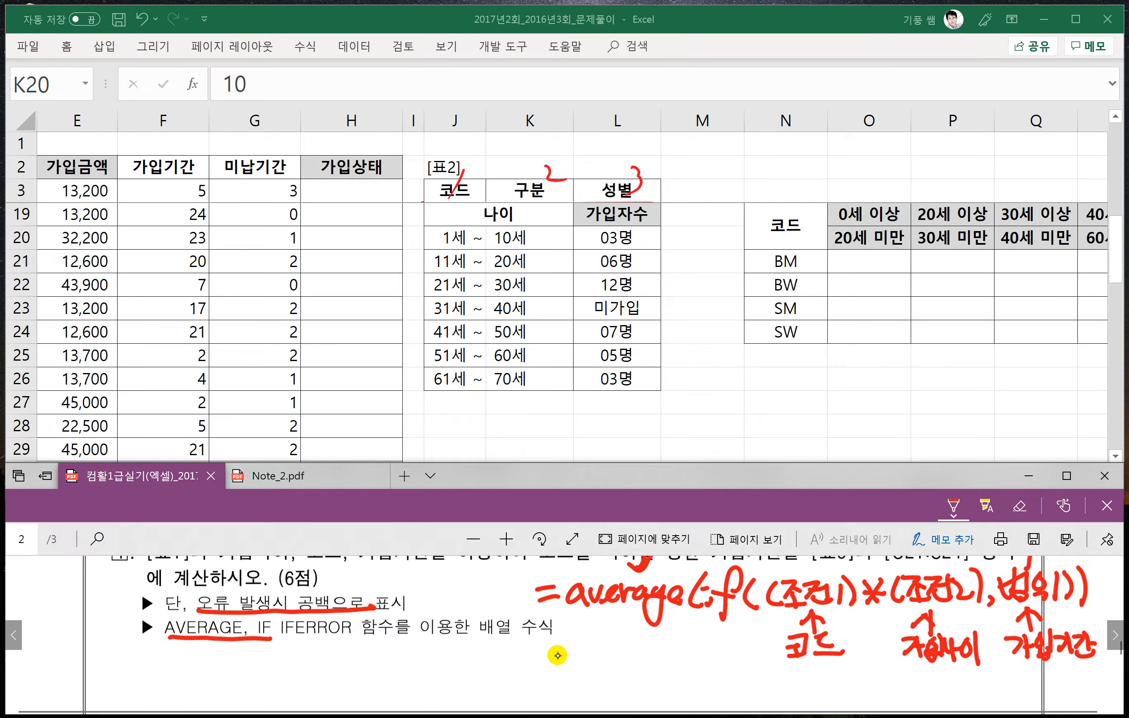
- Handwrite the syntax =iferror(값,오류값) below problem 4's function requirements
drag(268, 666, 287, 663)
drag(270, 678, 308, 683)
mouse_move(347, 651)
mouse_down()
mouse_move(331, 638)
mouse_move(324, 690)
mouse_move(335, 671)
mouse_up()
drag(328, 661, 348, 678)
drag(350, 673, 403, 665)
mouse_move(415, 655)
mouse_down()
mouse_move(414, 683)
mouse_move(436, 666)
mouse_move(436, 685)
mouse_up()
drag(436, 647, 457, 686)
mouse_move(483, 650)
mouse_down()
mouse_move(472, 671)
mouse_move(478, 651)
mouse_up()
drag(477, 670, 477, 682)
drag(471, 684, 506, 662)
drag(484, 673, 508, 668)
mouse_move(496, 671)
mouse_down()
mouse_move(491, 682)
mouse_move(508, 683)
mouse_move(541, 664)
mouse_up()
mouse_move(510, 669)
mouse_down()
mouse_move(527, 686)
mouse_move(551, 684)
mouse_up()
- Handwrite the example =iferror(3x4,4x5)=12 below the IFERROR syntax and draw a bracket arrow linking 3x4 to 12
scroll(569, 652, down, 1)
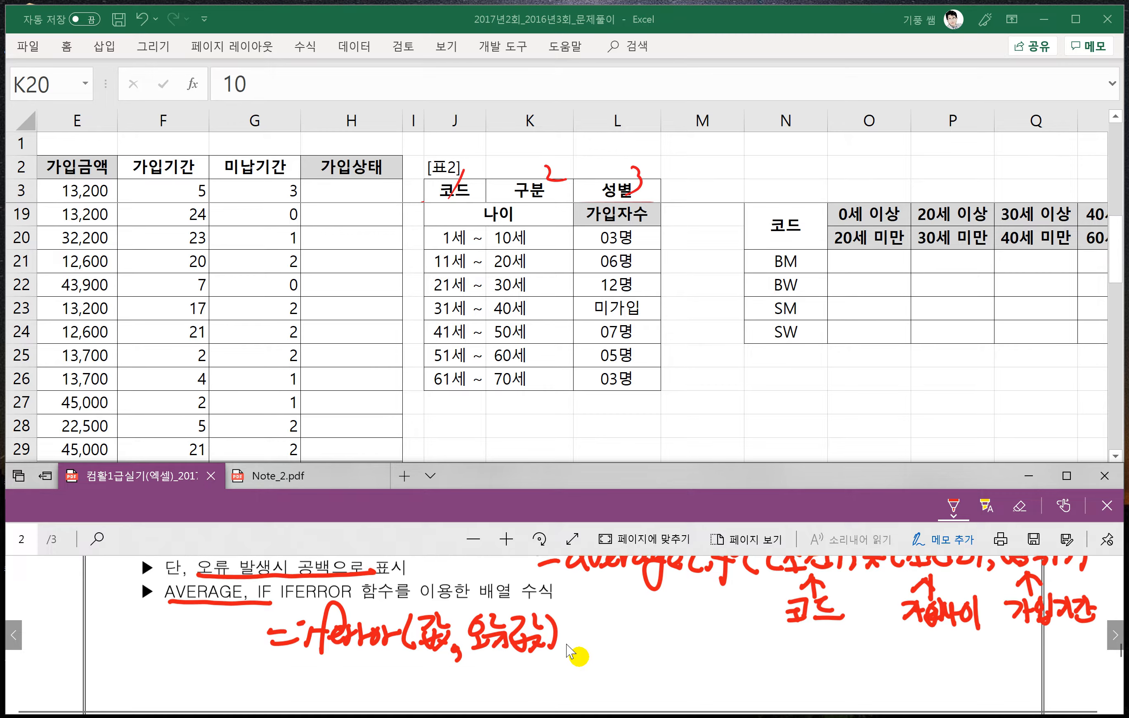
drag(280, 664, 296, 666)
mouse_move(277, 678)
mouse_down()
mouse_move(300, 680)
mouse_move(351, 641)
mouse_move(326, 698)
mouse_move(363, 664)
mouse_move(468, 686)
mouse_up()
drag(470, 659, 494, 688)
mouse_move(524, 657)
mouse_down()
mouse_move(517, 676)
mouse_move(529, 686)
mouse_up()
mouse_move(561, 657)
mouse_down()
mouse_move(542, 686)
mouse_move(561, 684)
mouse_up()
drag(571, 651, 552, 684)
mouse_move(577, 648)
mouse_down()
mouse_move(581, 680)
mouse_move(661, 667)
mouse_up()
mouse_move(457, 685)
mouse_down()
mouse_move(460, 707)
mouse_move(619, 695)
mouse_up()
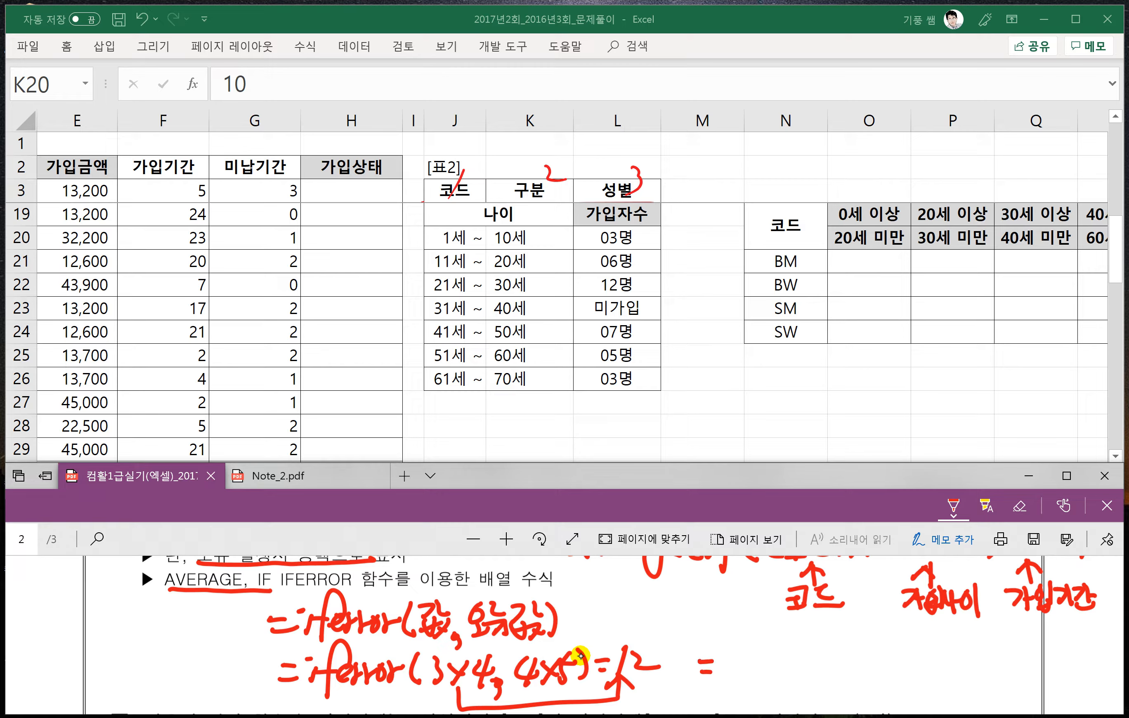
- Handwrite a second example =iferror(3/0,4x5)=20 beside the first and draw a bracket arrow linking 4x5 to 20
mouse_move(723, 662)
mouse_down()
mouse_move(745, 696)
mouse_move(784, 670)
mouse_move(850, 679)
mouse_up()
mouse_move(872, 640)
mouse_down()
mouse_move(852, 691)
mouse_move(876, 662)
mouse_move(956, 692)
mouse_up()
mouse_move(956, 659)
mouse_down()
mouse_move(932, 692)
mouse_move(980, 690)
mouse_up()
drag(984, 667, 1015, 674)
drag(910, 693, 1038, 694)
drag(949, 697, 1031, 685)
mouse_move(1016, 657)
mouse_down()
mouse_move(1041, 674)
mouse_move(1050, 657)
mouse_up()
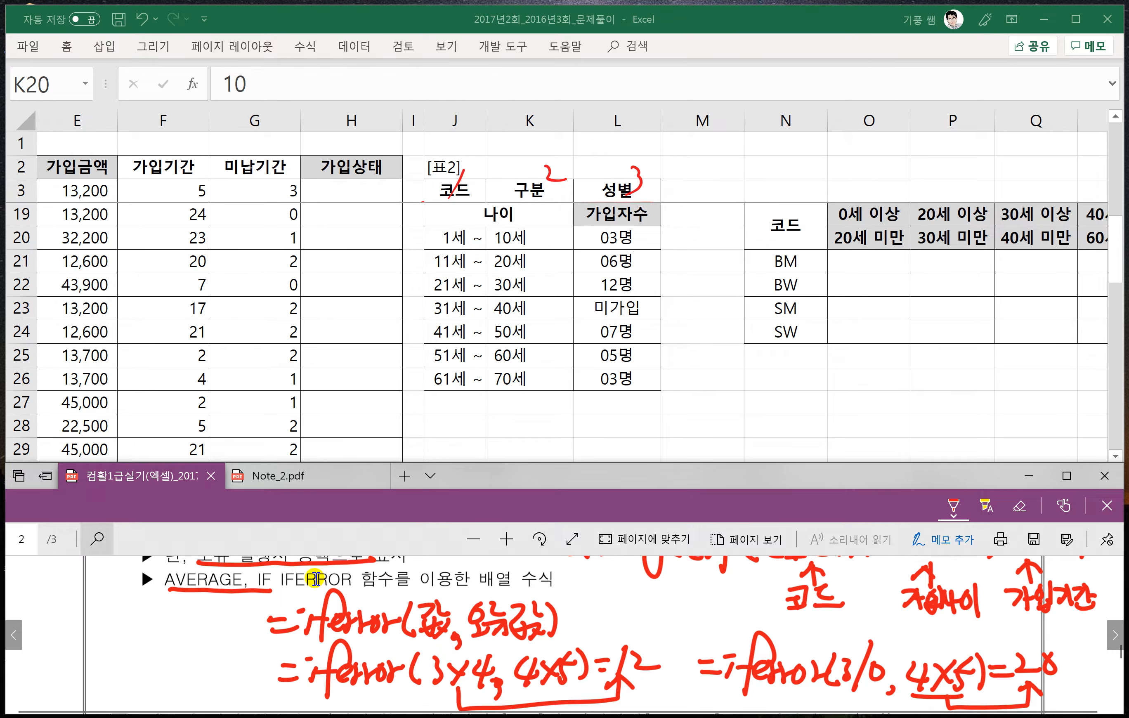
- Start the formula =average(if(( in cell O21, following the handwritten AVERAGE and IF syntax
click(863, 258)
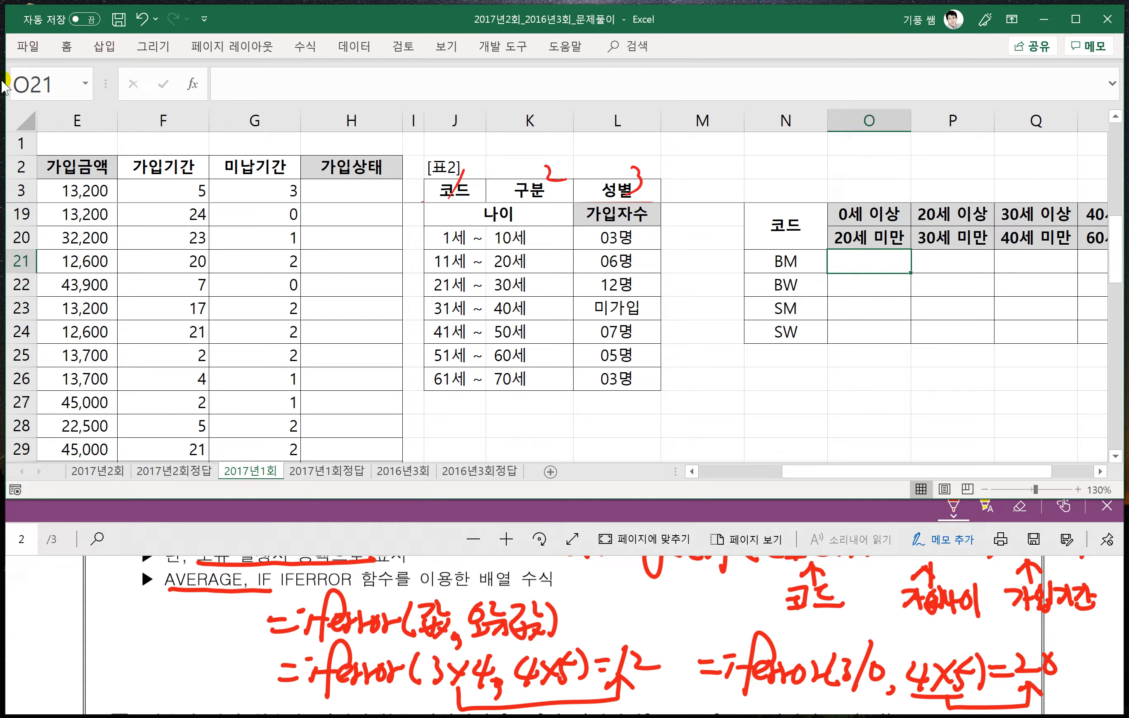
drag(820, 472, 730, 473)
click(225, 78)
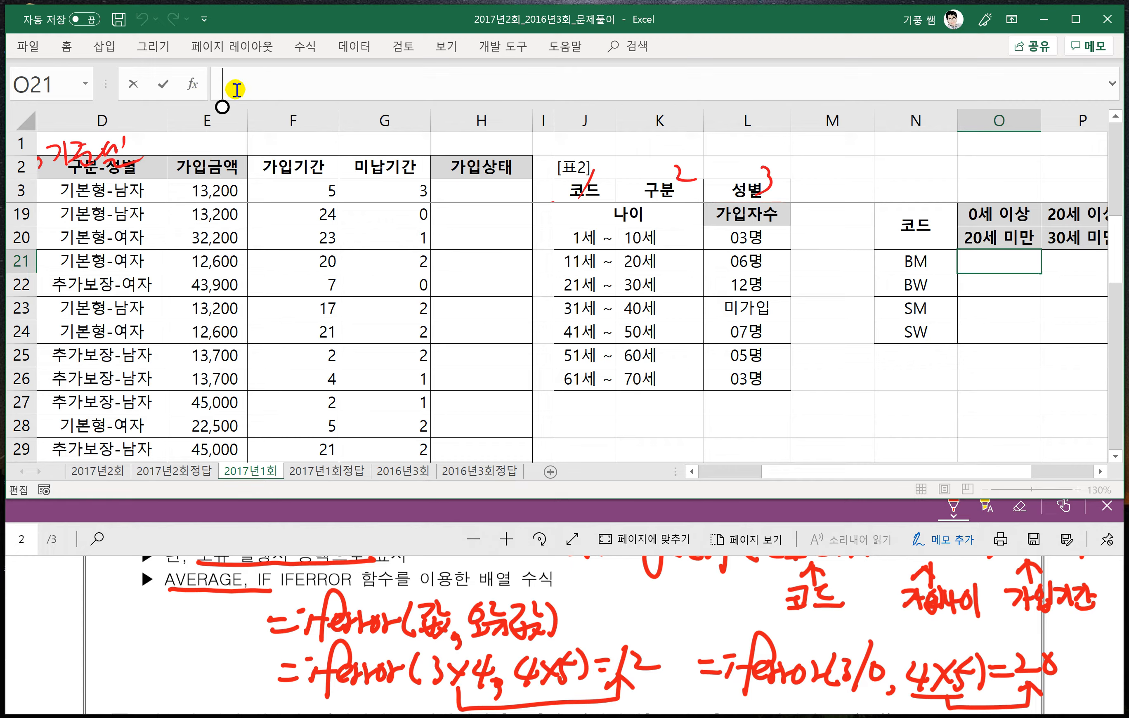
text(=)
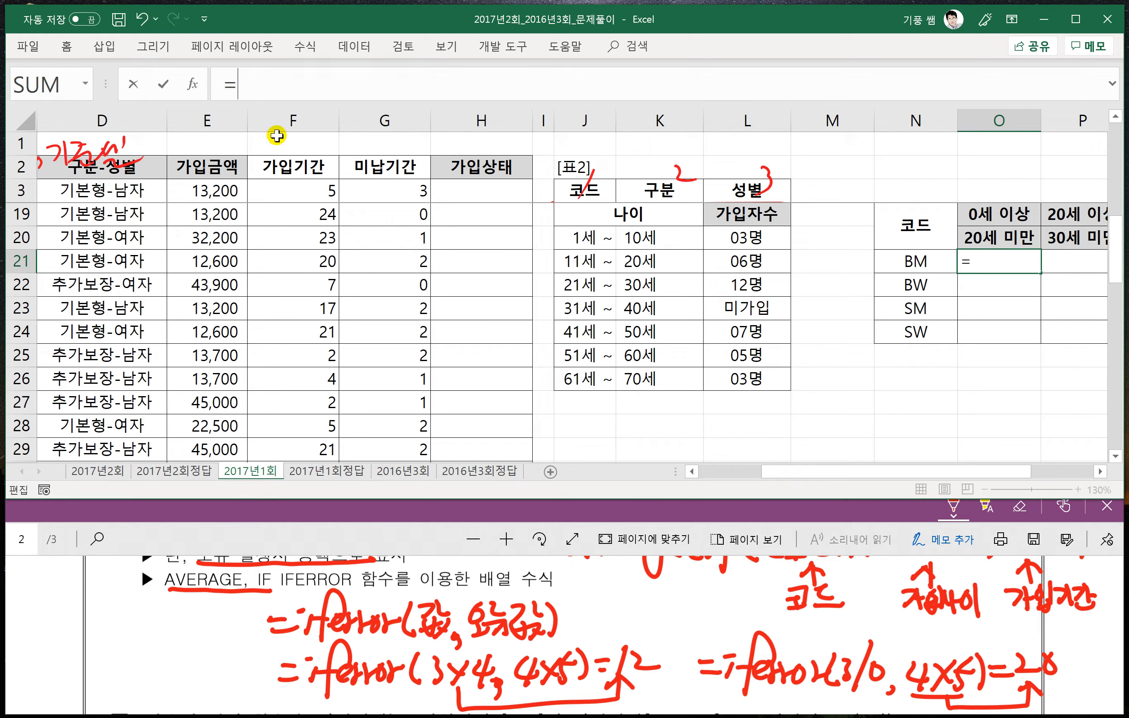
click(429, 536)
scroll(616, 603, up, 1)
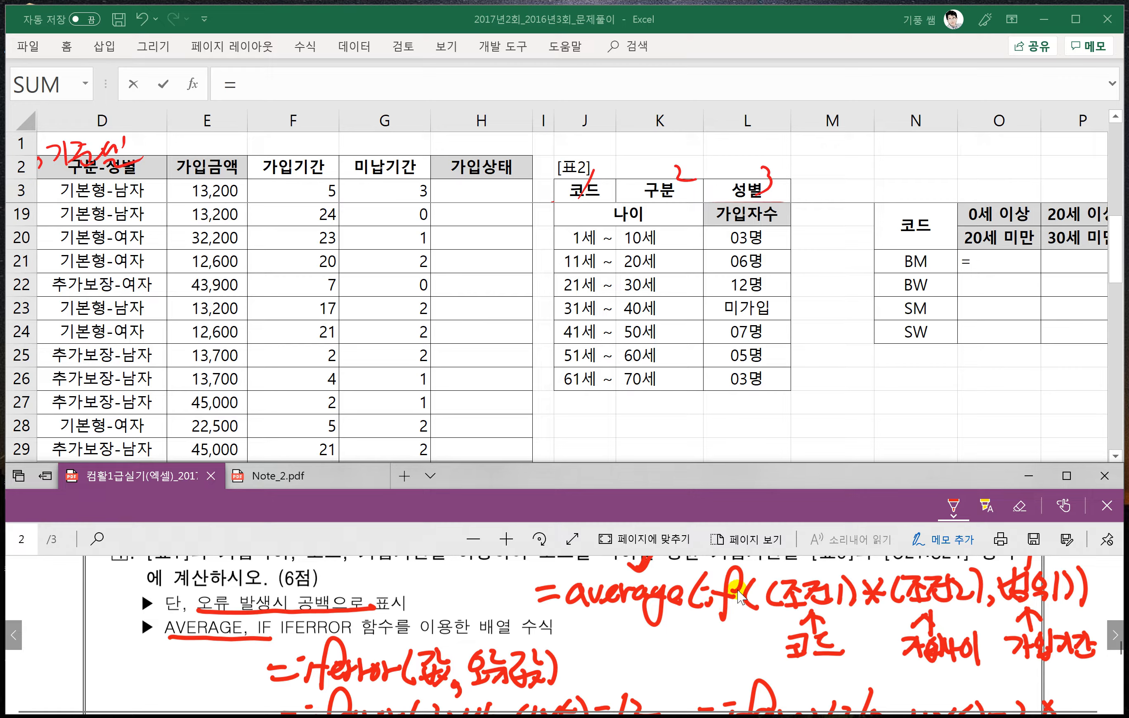
click(260, 81)
text(ㅁㅍ)
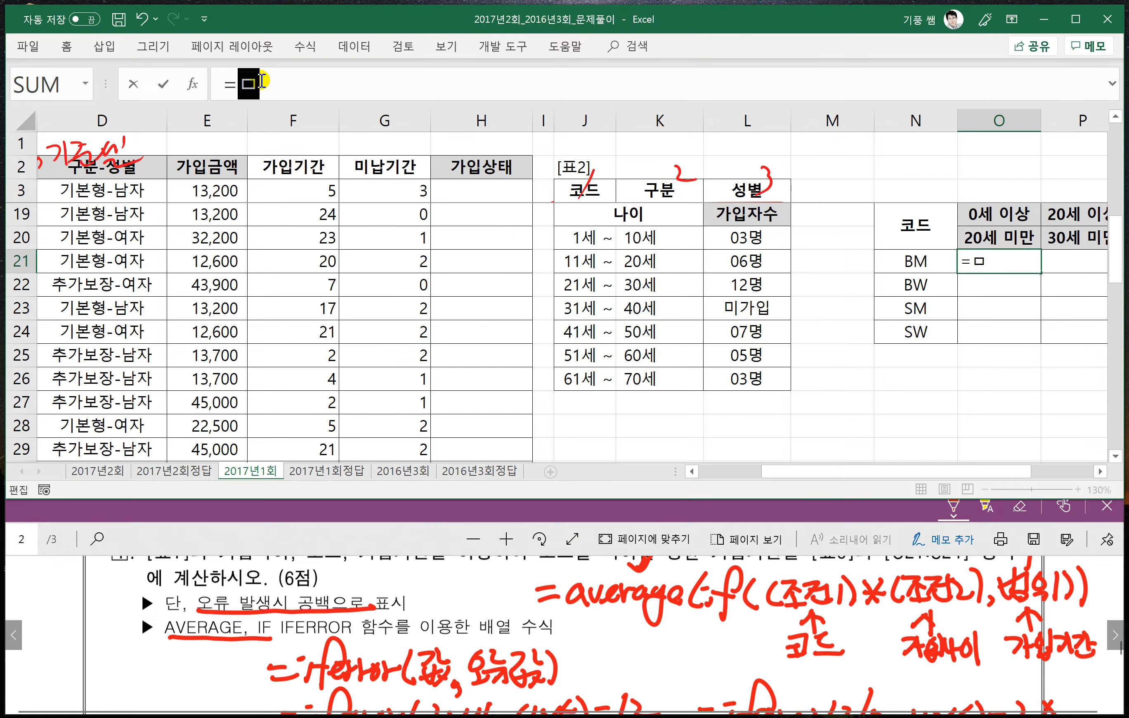
key(BackSpace)
key(BackSpace)
text(average()
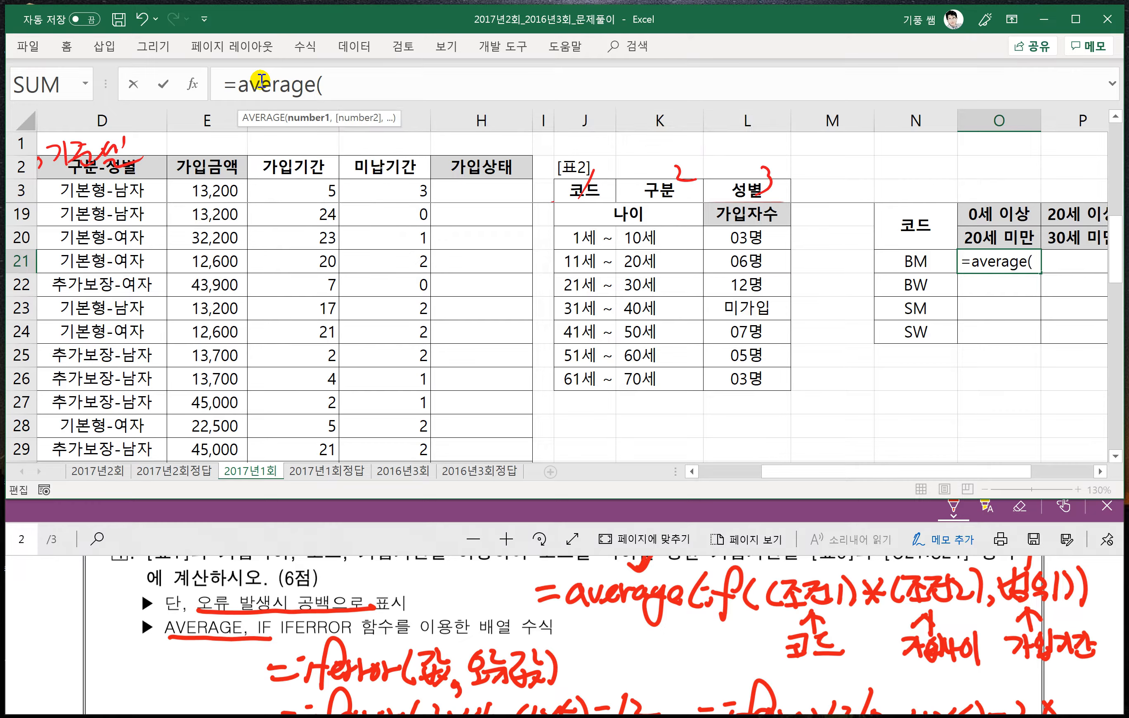
text(if(()
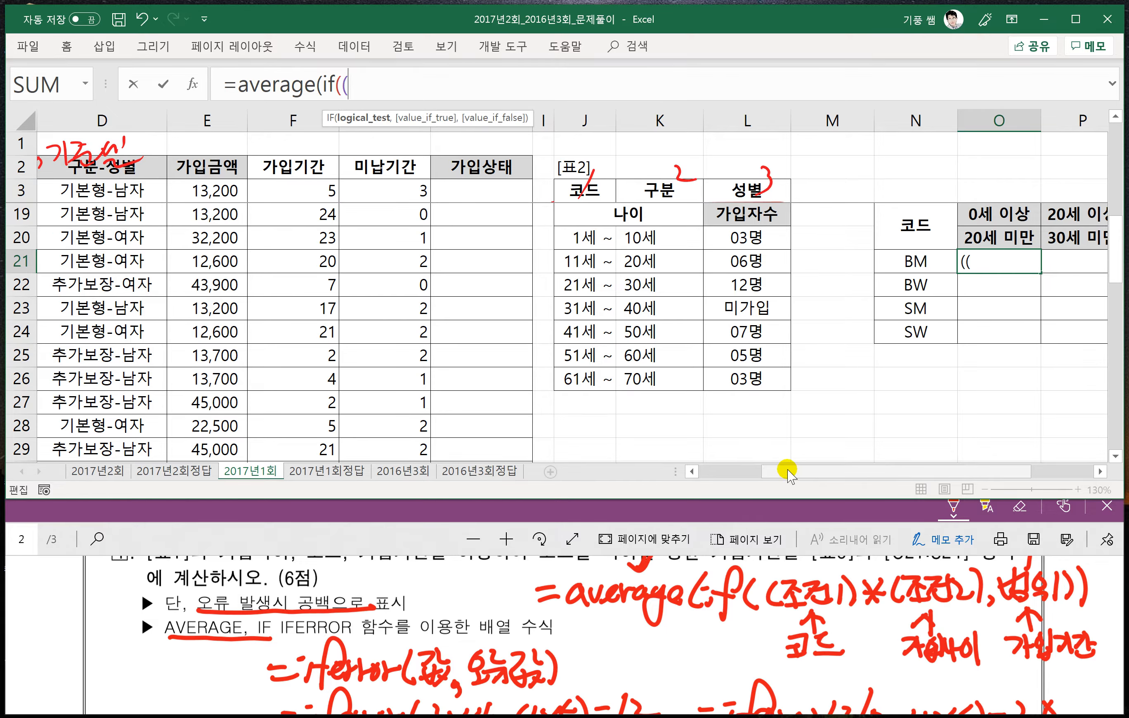
- Enter the 코드 condition $C$3:$C$38=$N21 in the O21 formula and close its parenthesis
drag(788, 471, 740, 472)
click(149, 191)
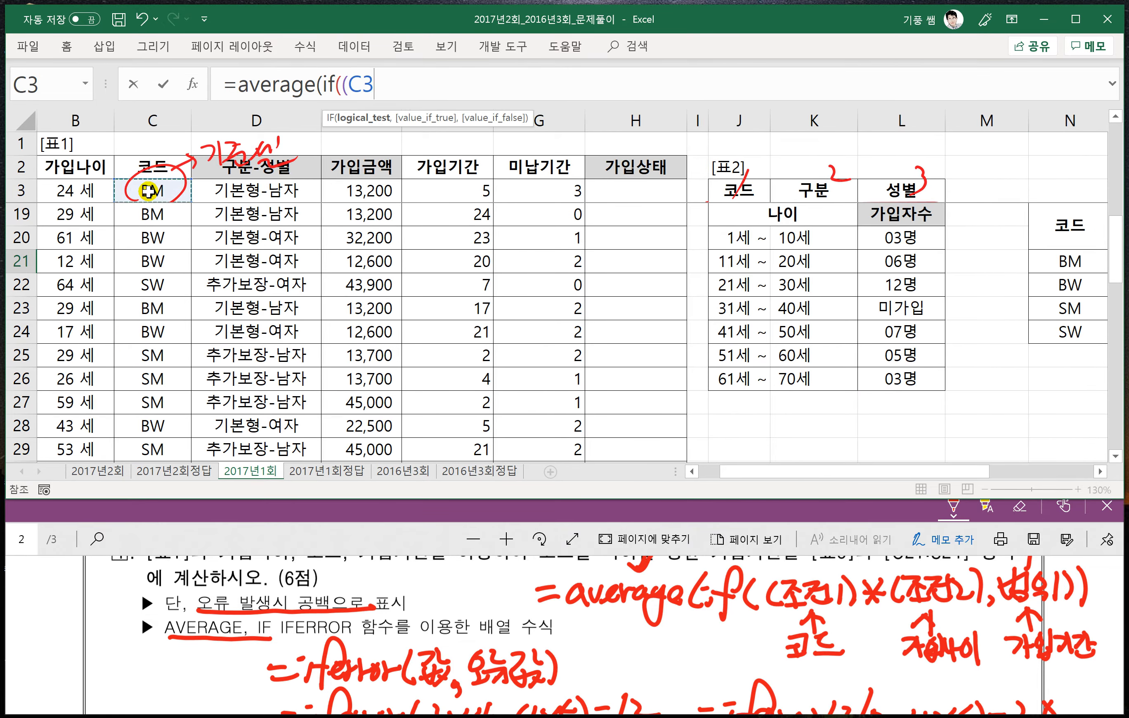
key(ctrl+shift+Down)
key(F4)
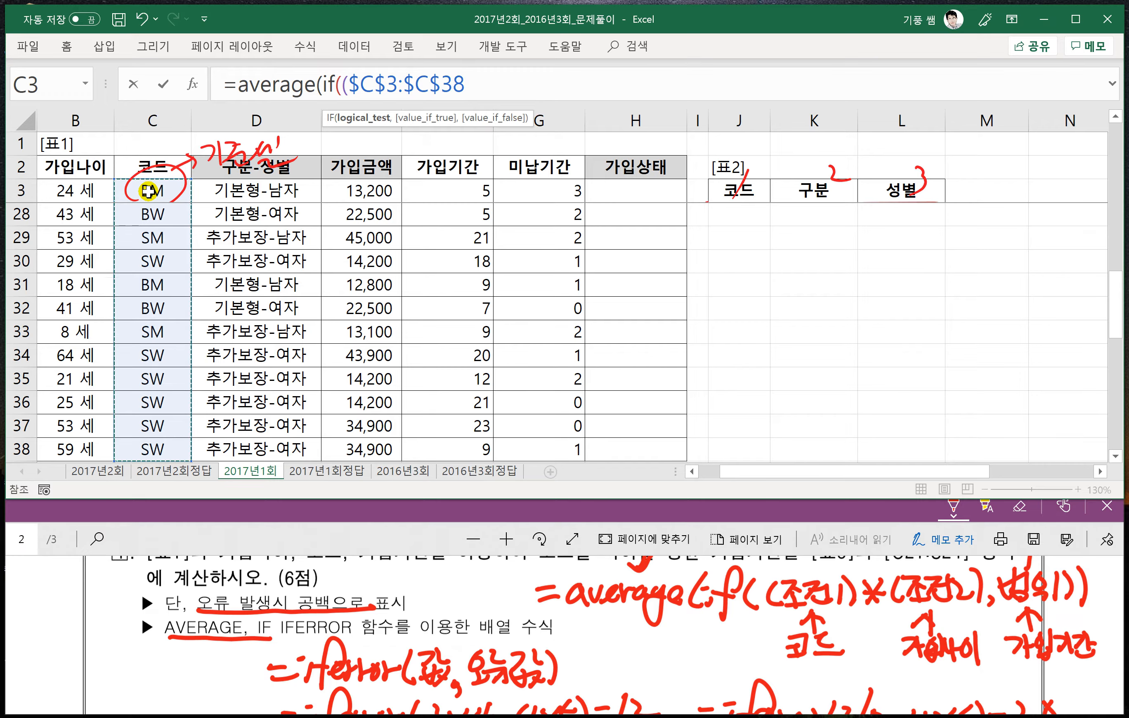
text(=)
scroll(790, 294, up, 3)
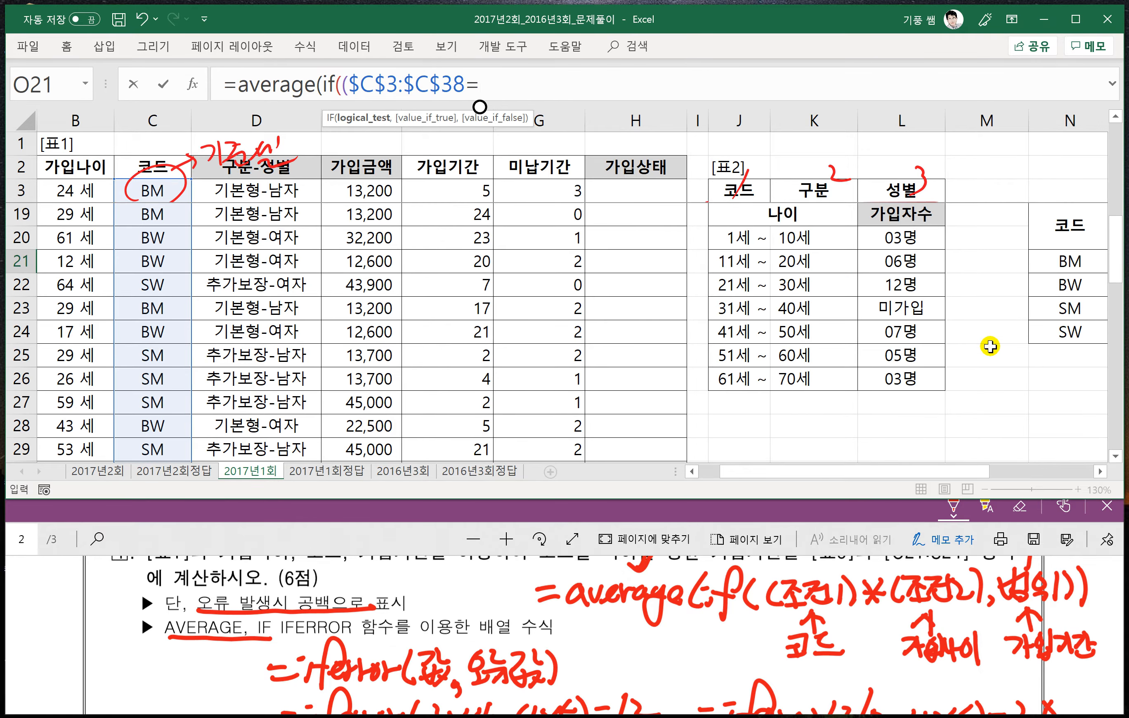
drag(927, 469, 990, 470)
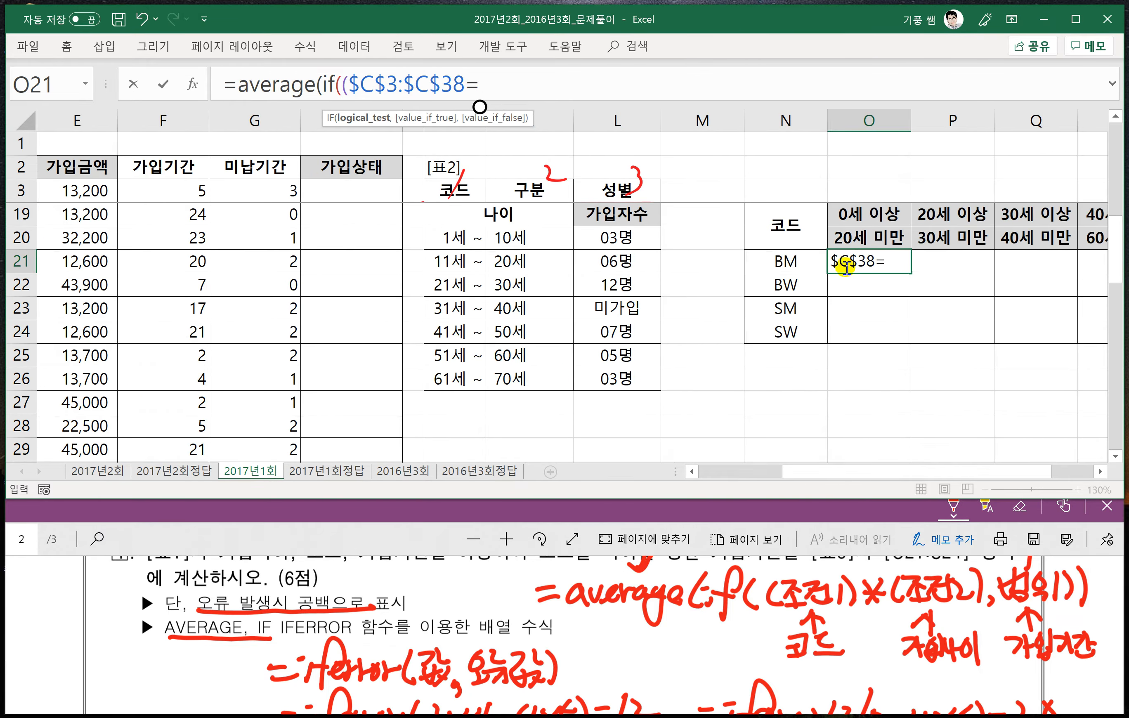
click(787, 261)
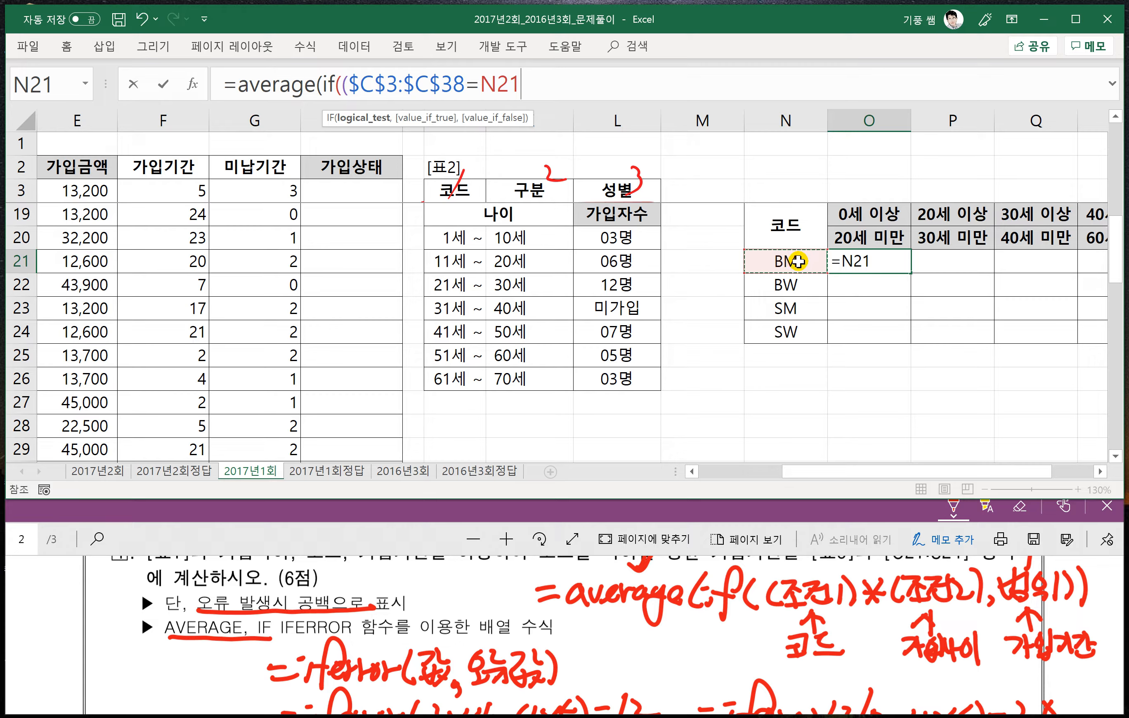
key(F4)
key(F4)
key(F4)
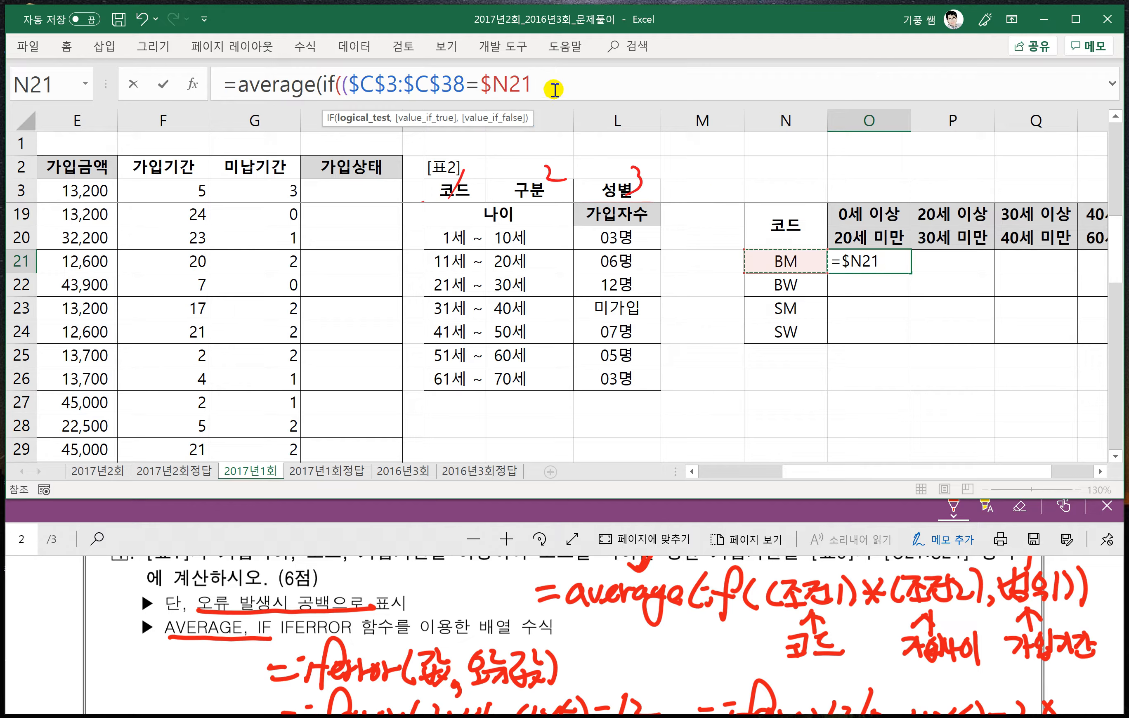
text()*()
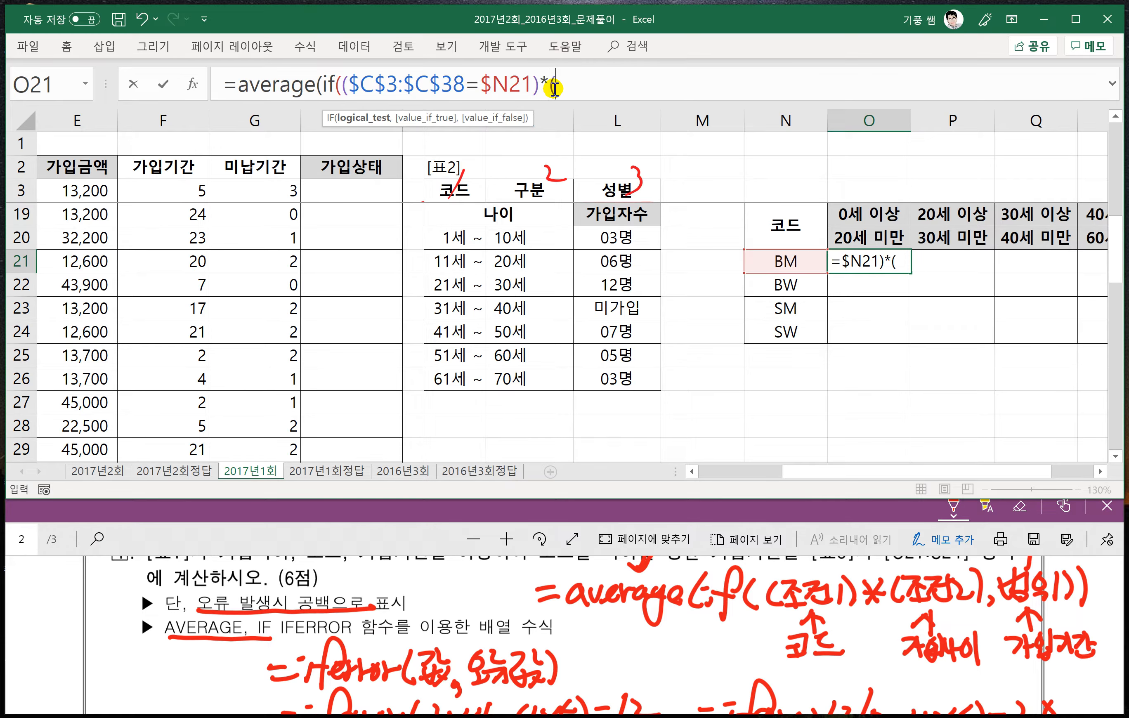
- Multiply by the lower age condition ($B$3:$B$38>=O$19) on 가입나이 in the O21 formula
drag(819, 471, 731, 472)
click(105, 191)
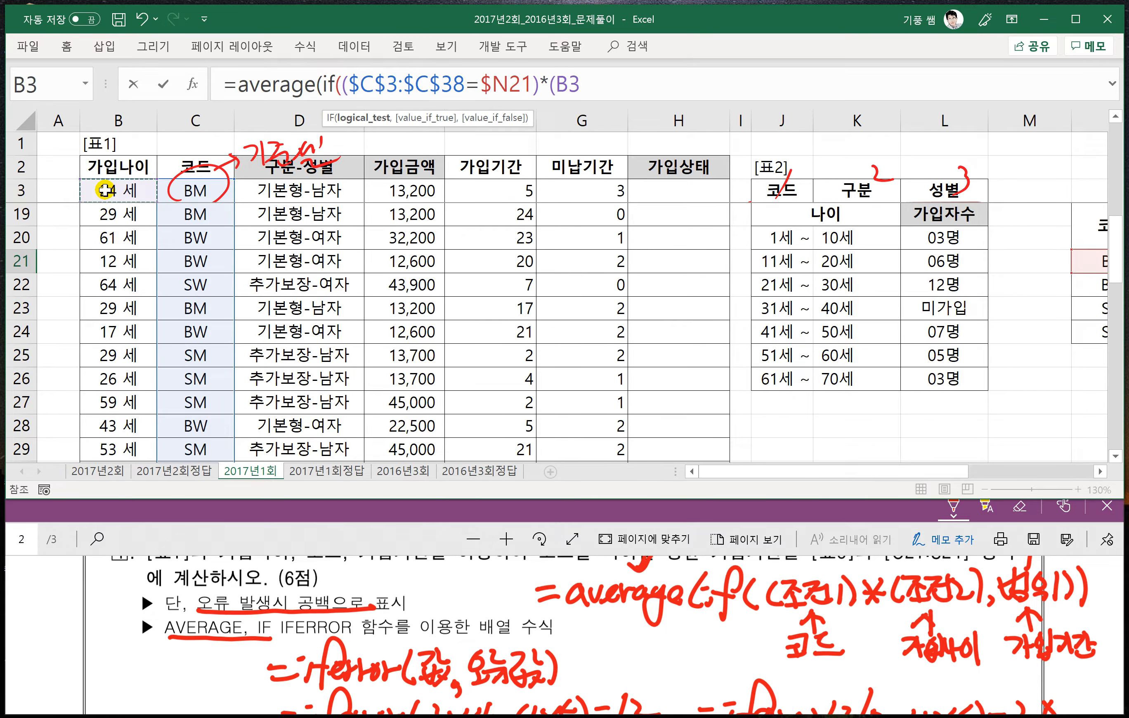
key(ctrl+shift+Down)
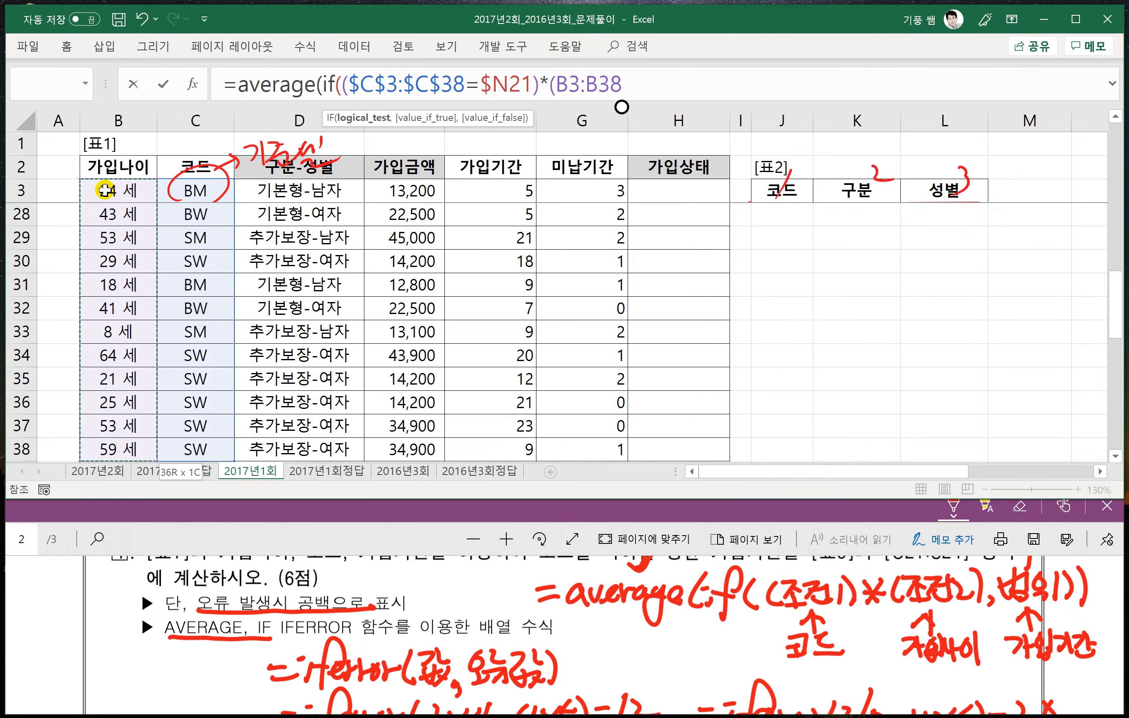
scroll(541, 280, up, 3)
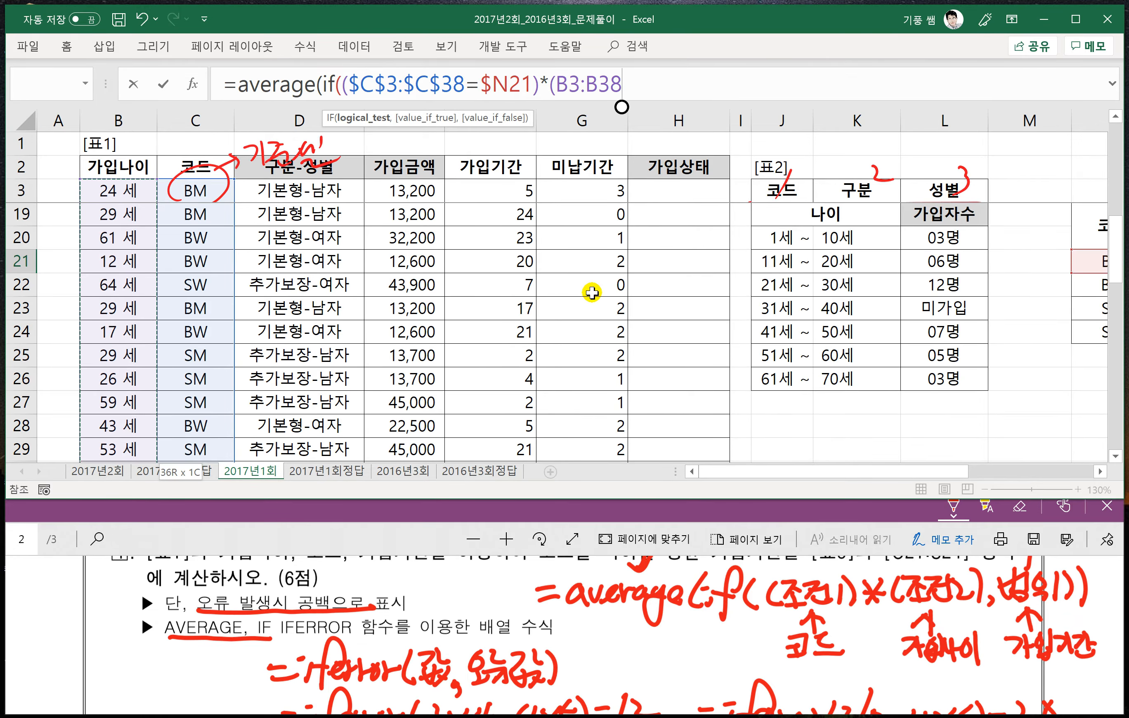
drag(766, 472, 864, 474)
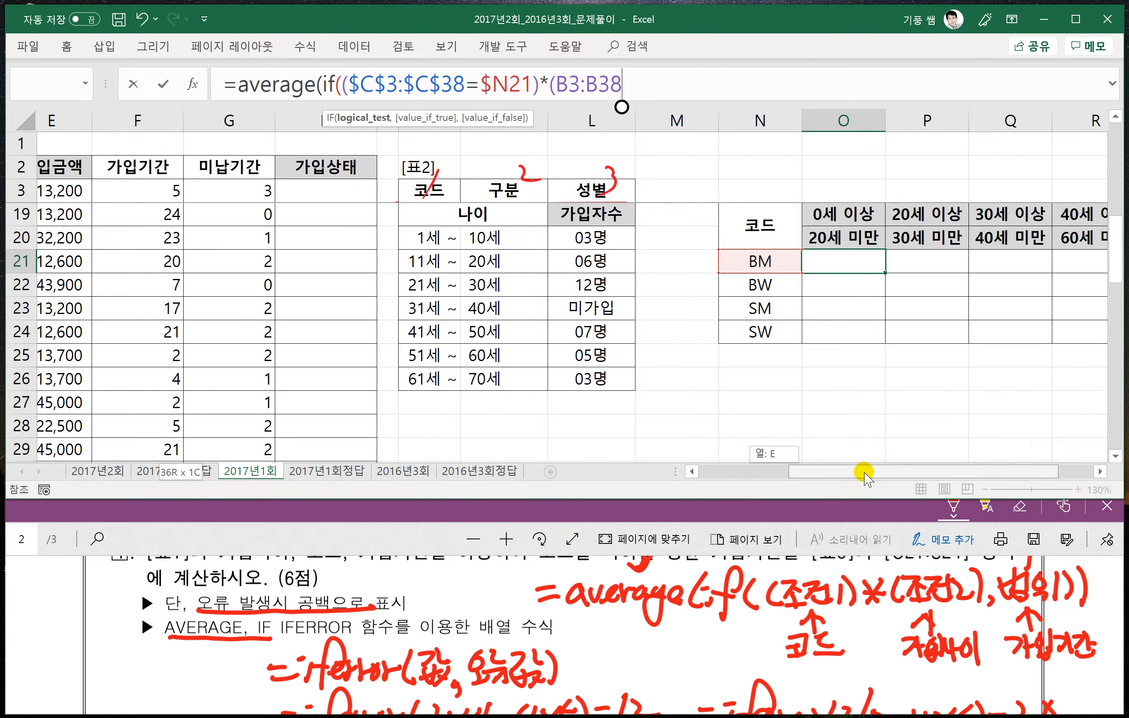
drag(865, 473, 866, 473)
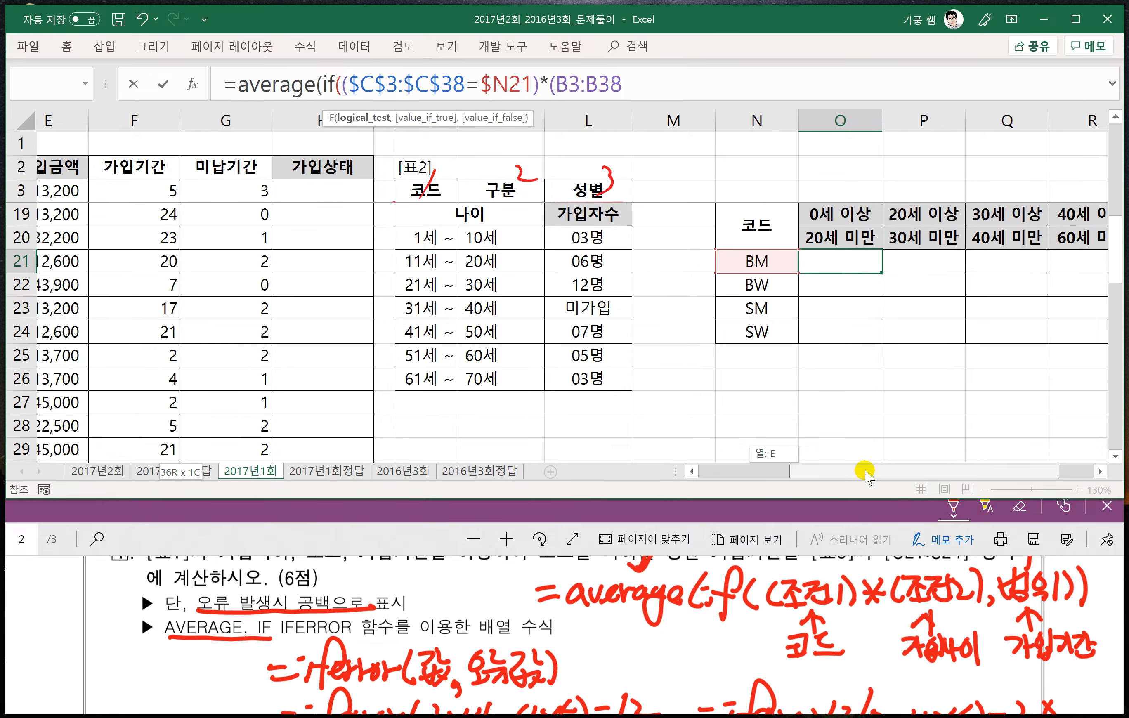
drag(865, 473, 864, 474)
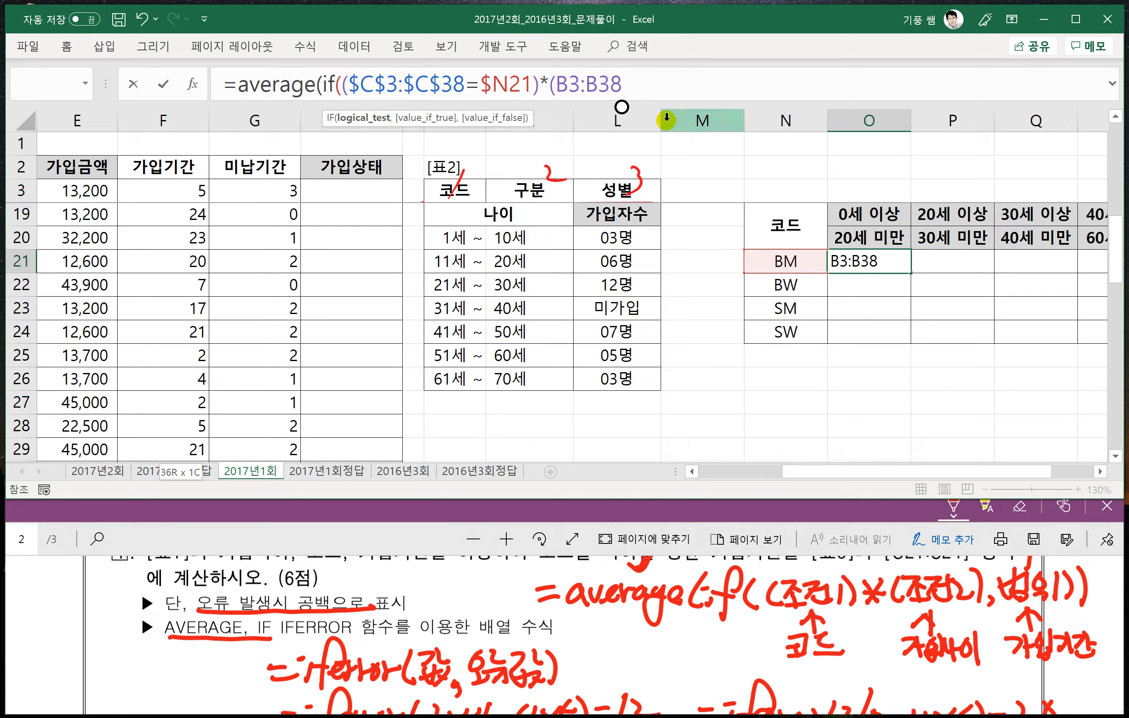
key(F4)
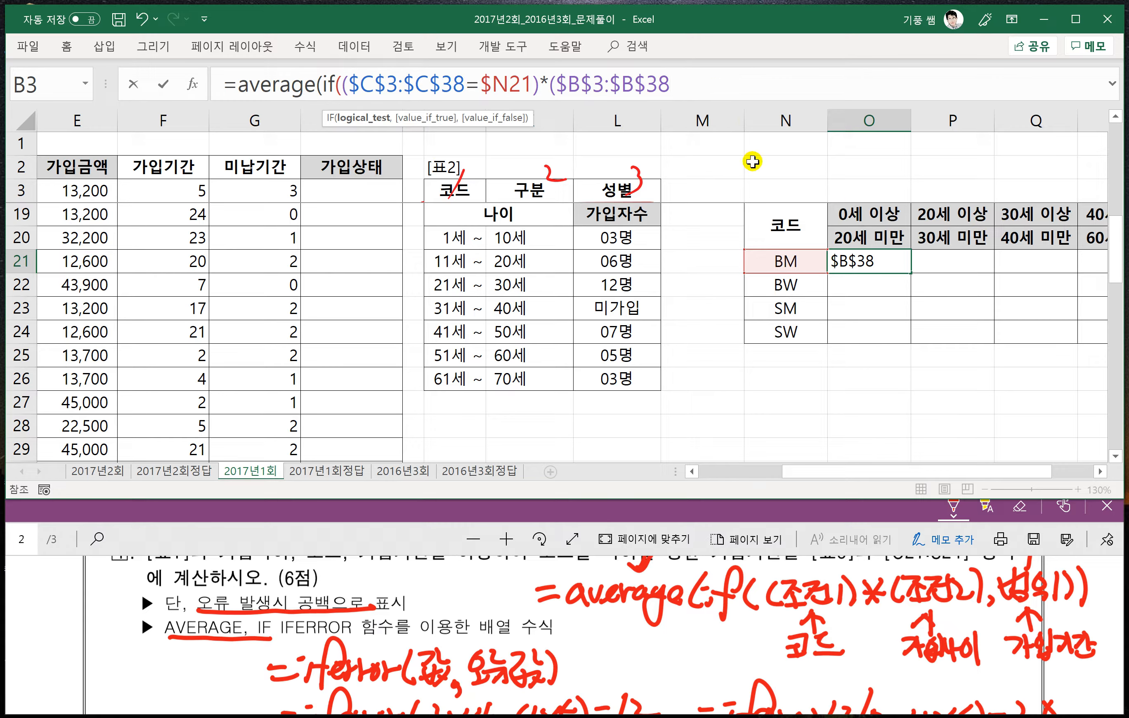
text(>=)
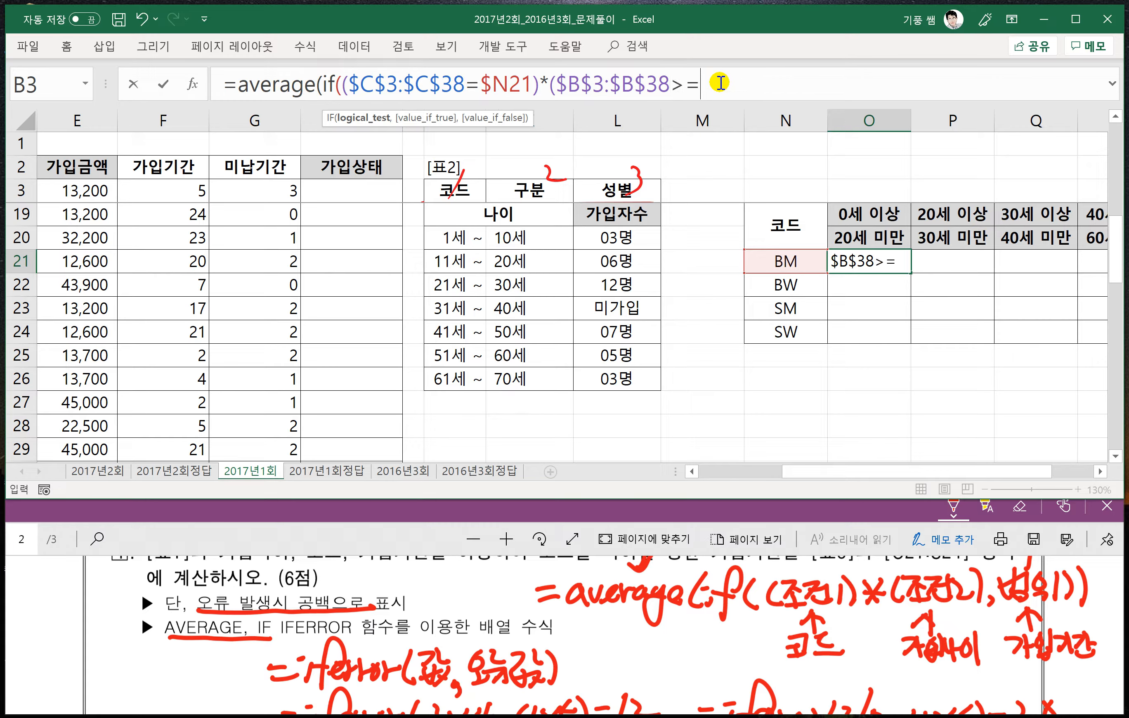
click(861, 219)
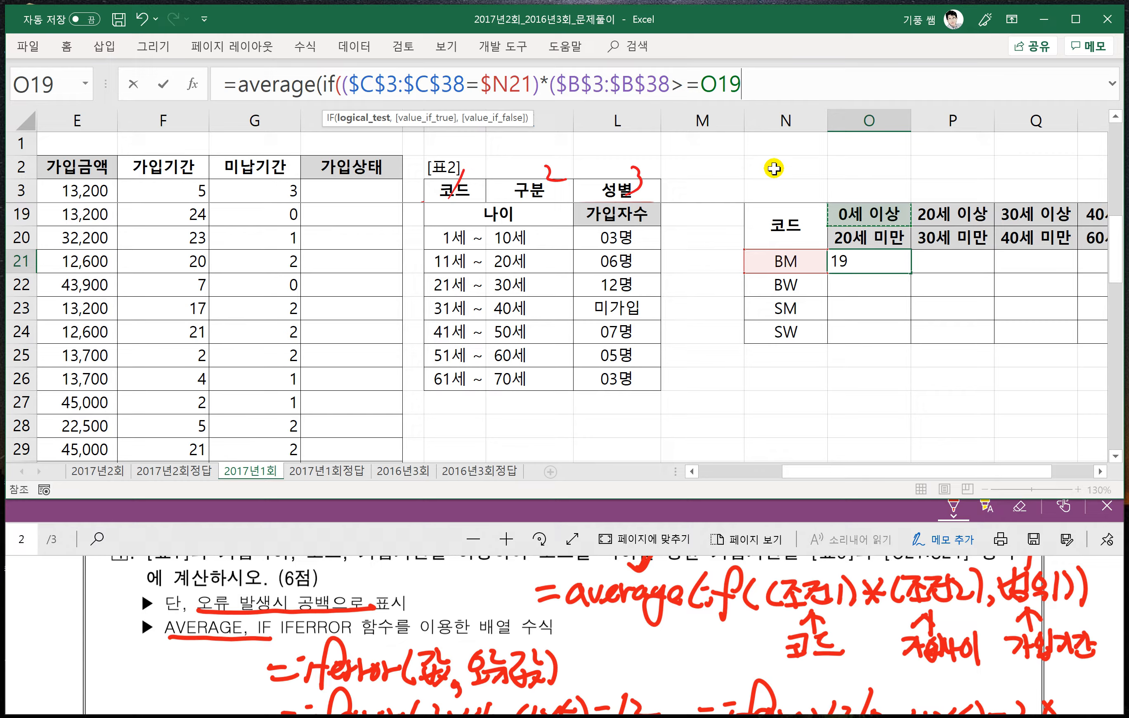
key(F4)
key(F4)
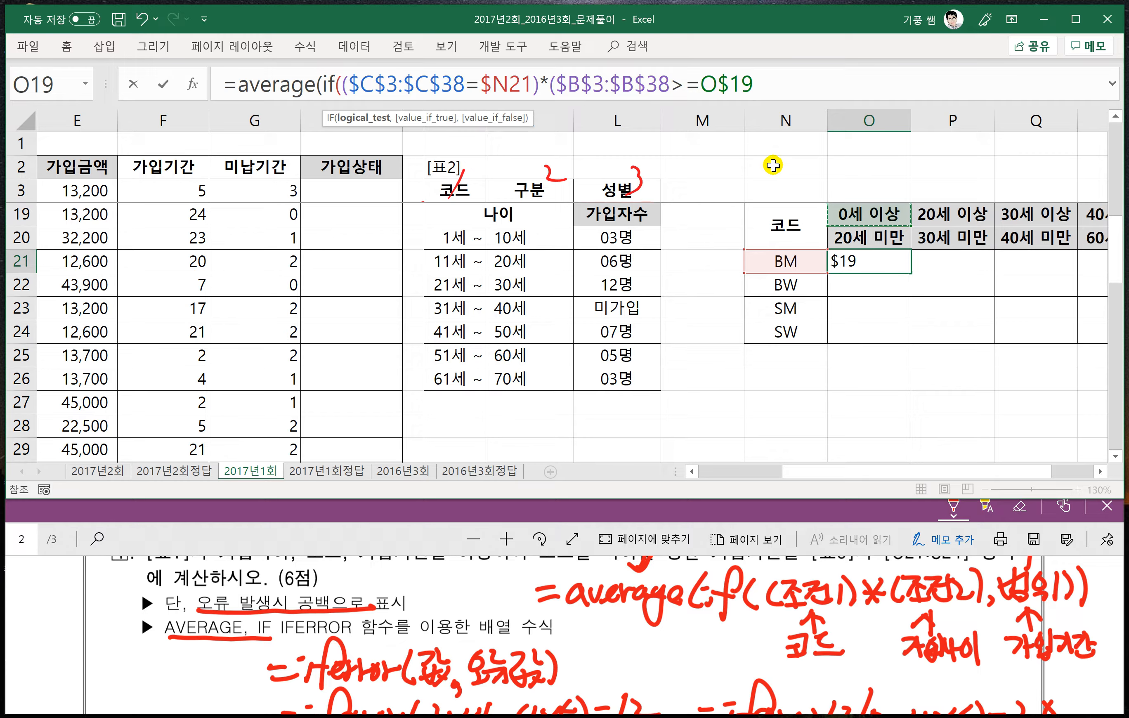
text()*()
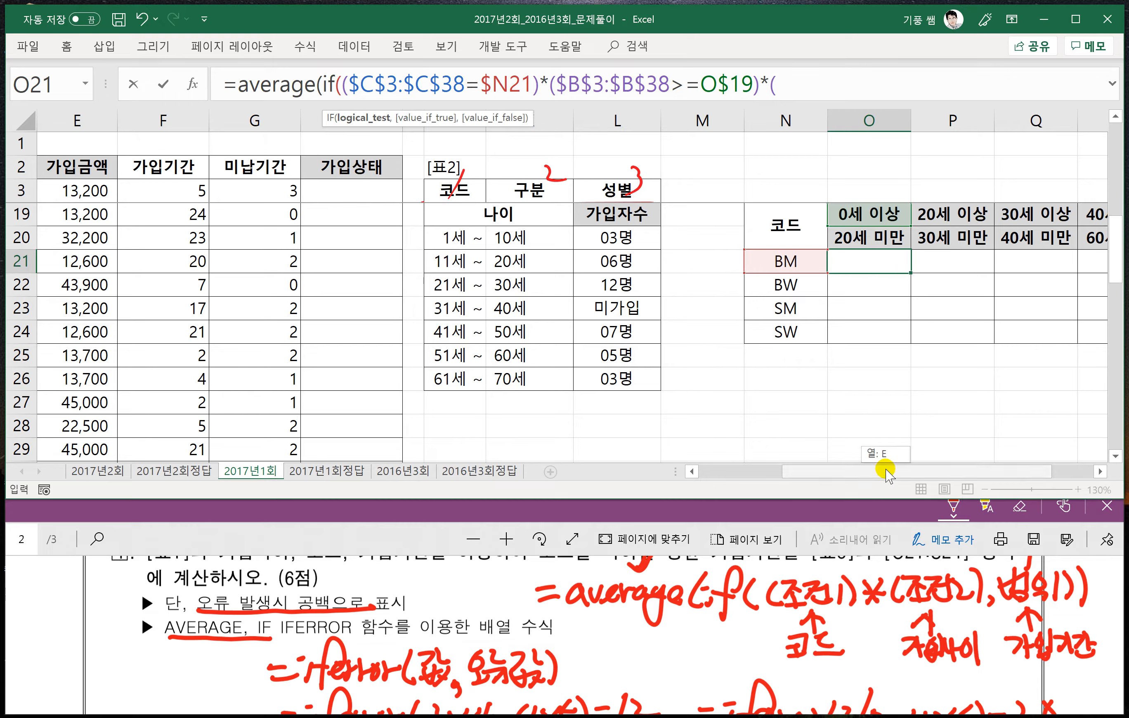
- Multiply by the upper age condition ($B$3:$B$38<O$20) on 가입나이 in the O21 formula
drag(883, 470, 773, 471)
click(105, 191)
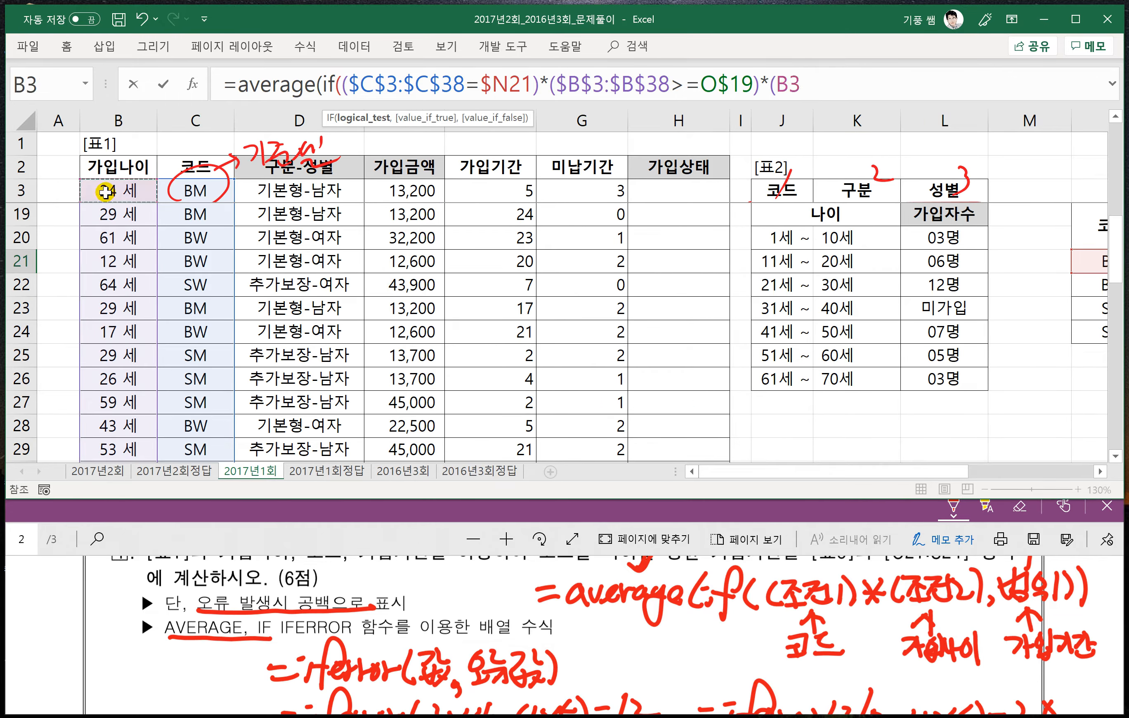
key(ctrl+shift+Down)
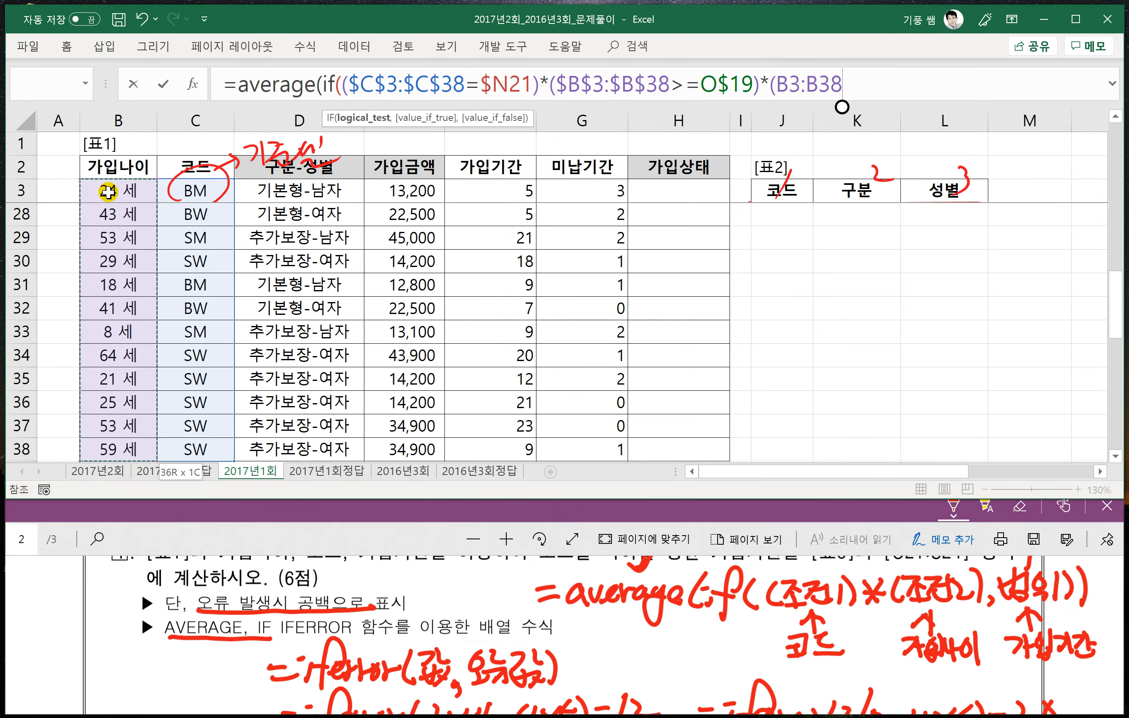
key(F4)
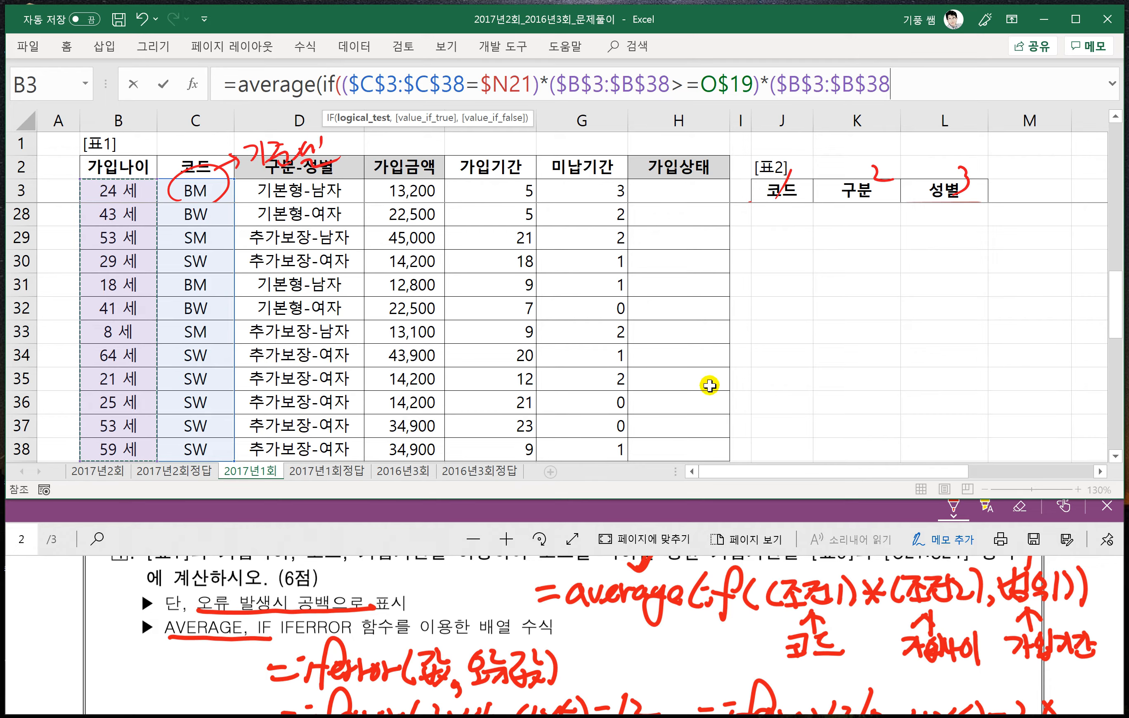
scroll(759, 384, up, 2)
scroll(781, 385, up, 1)
drag(888, 471, 1010, 473)
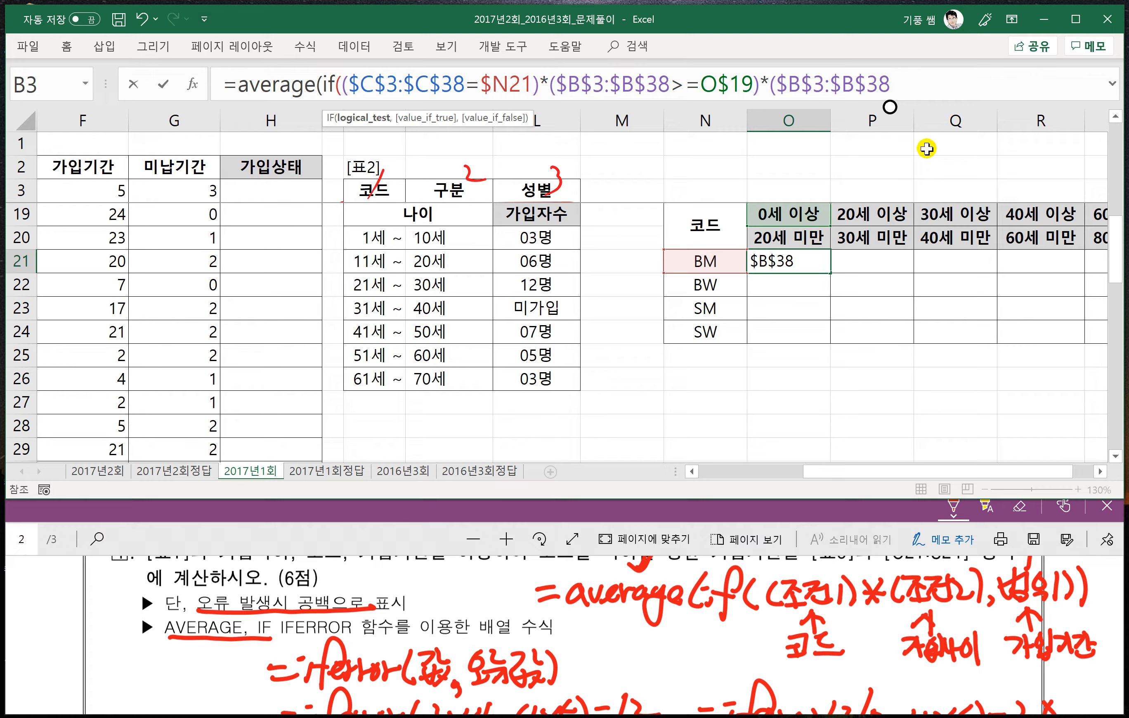
click(790, 245)
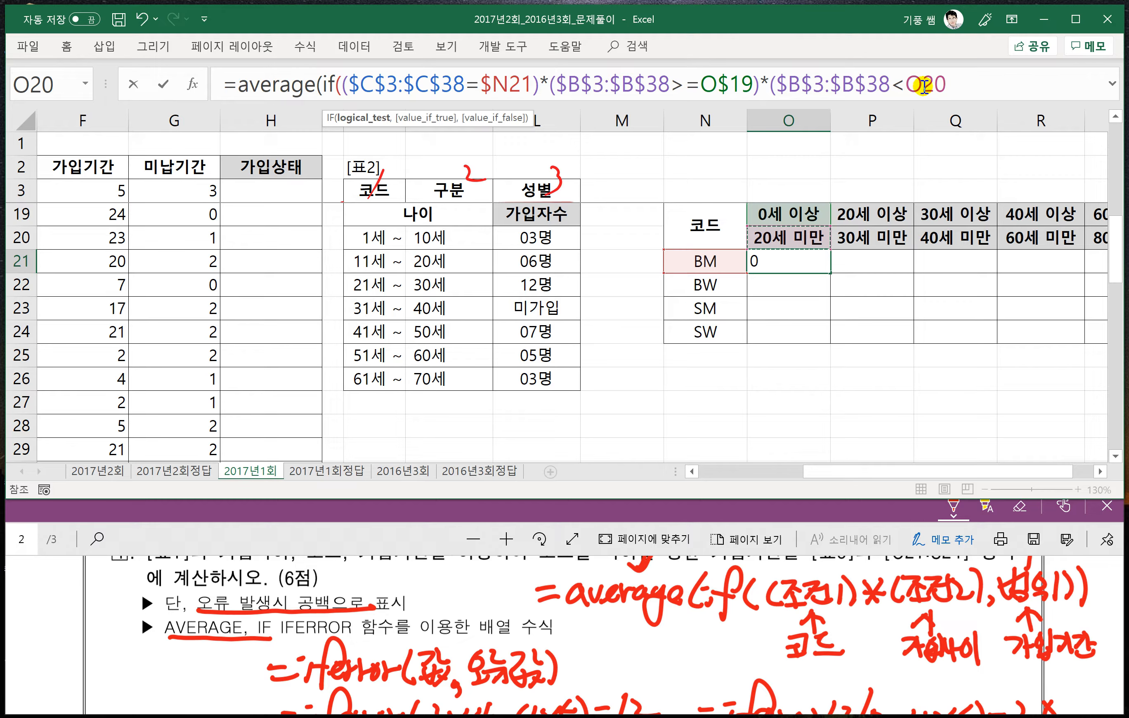
key(F4)
key(F4)
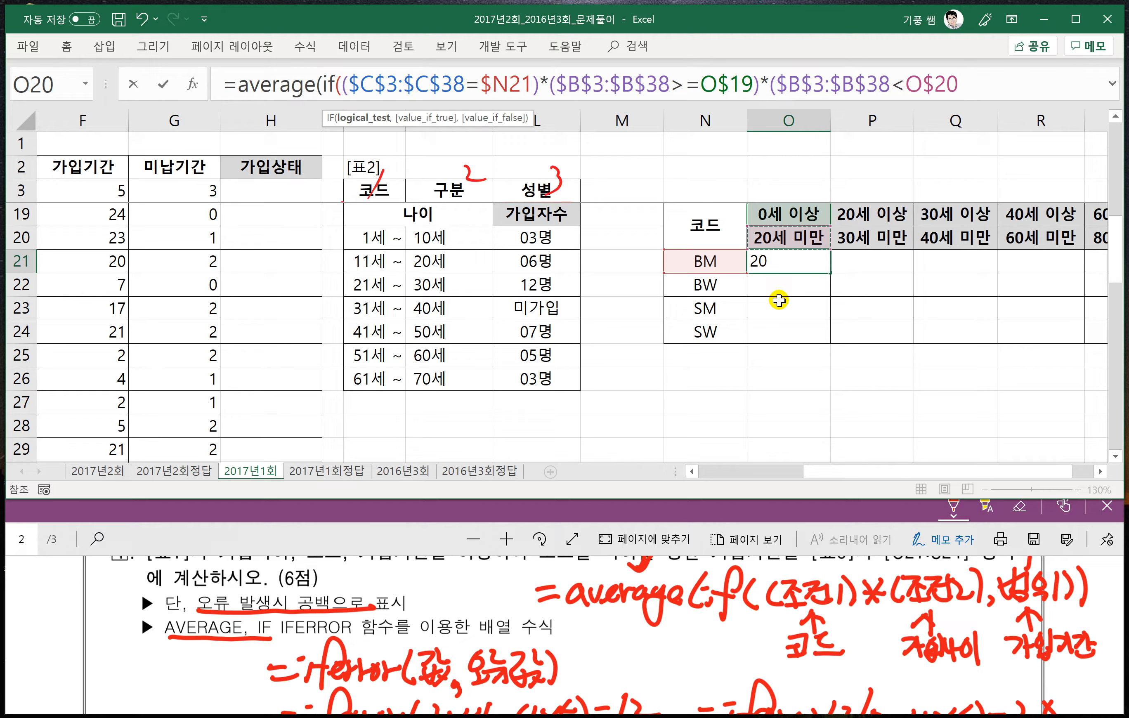
text())
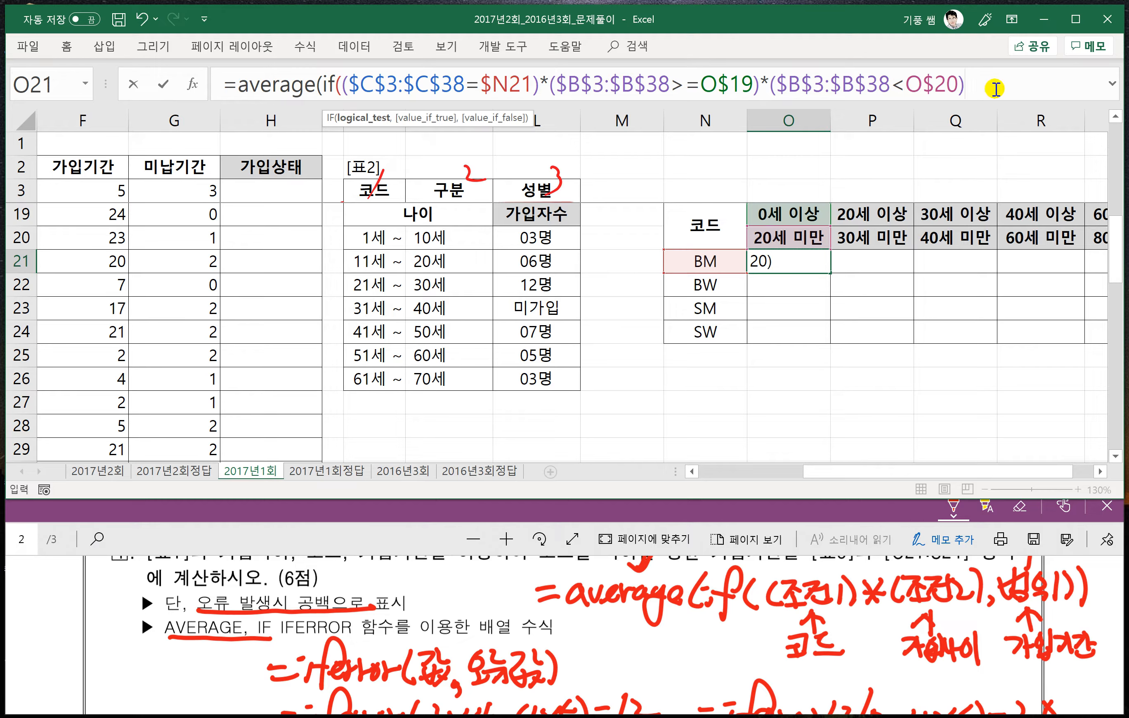
text(,)
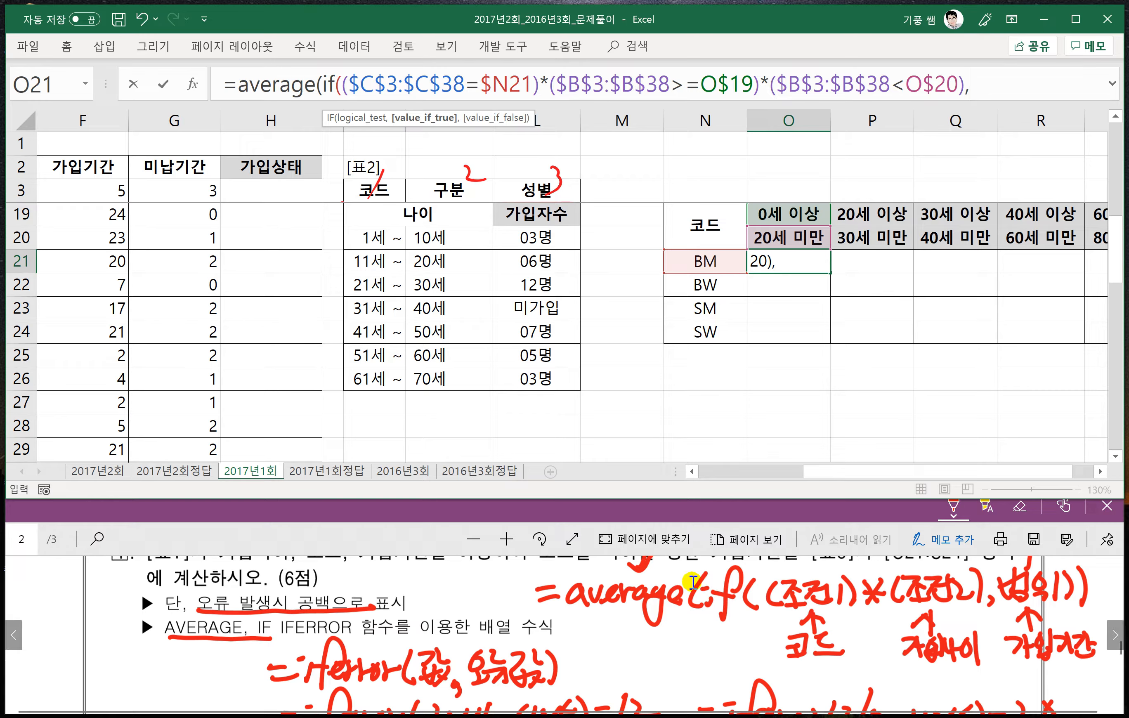
- Add the 가입기간 range $F$3:$F$38 as the IF function's true value in the O21 formula
drag(836, 471, 796, 472)
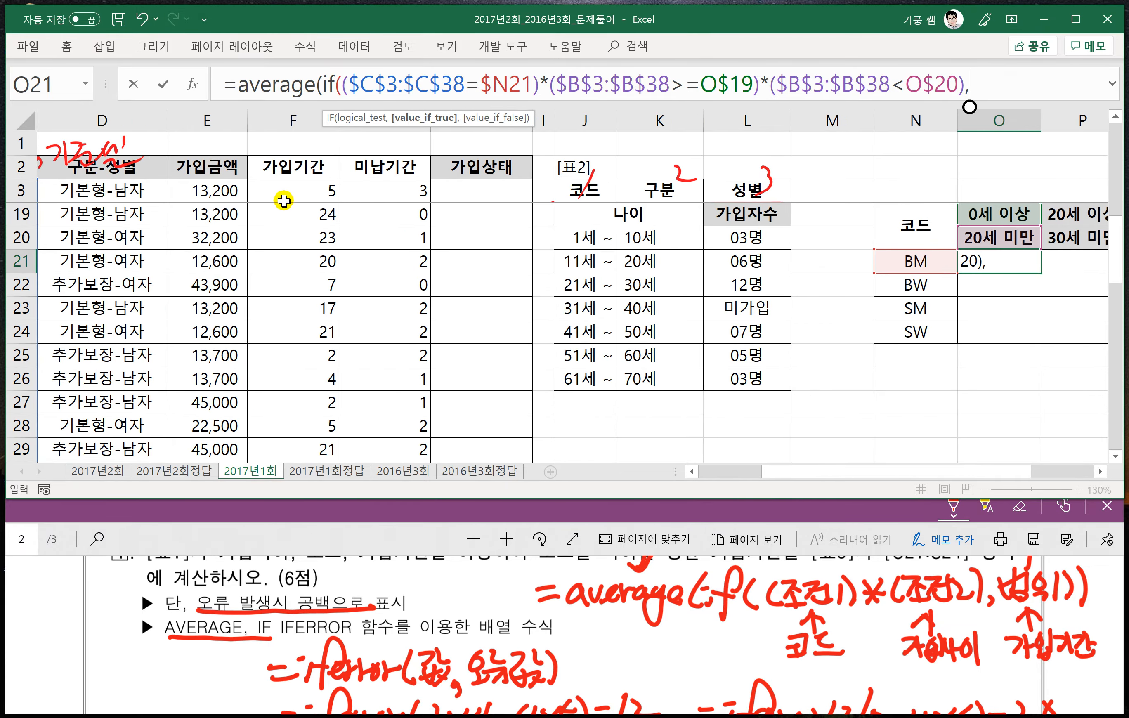
click(280, 191)
key(ctrl+shift+Down)
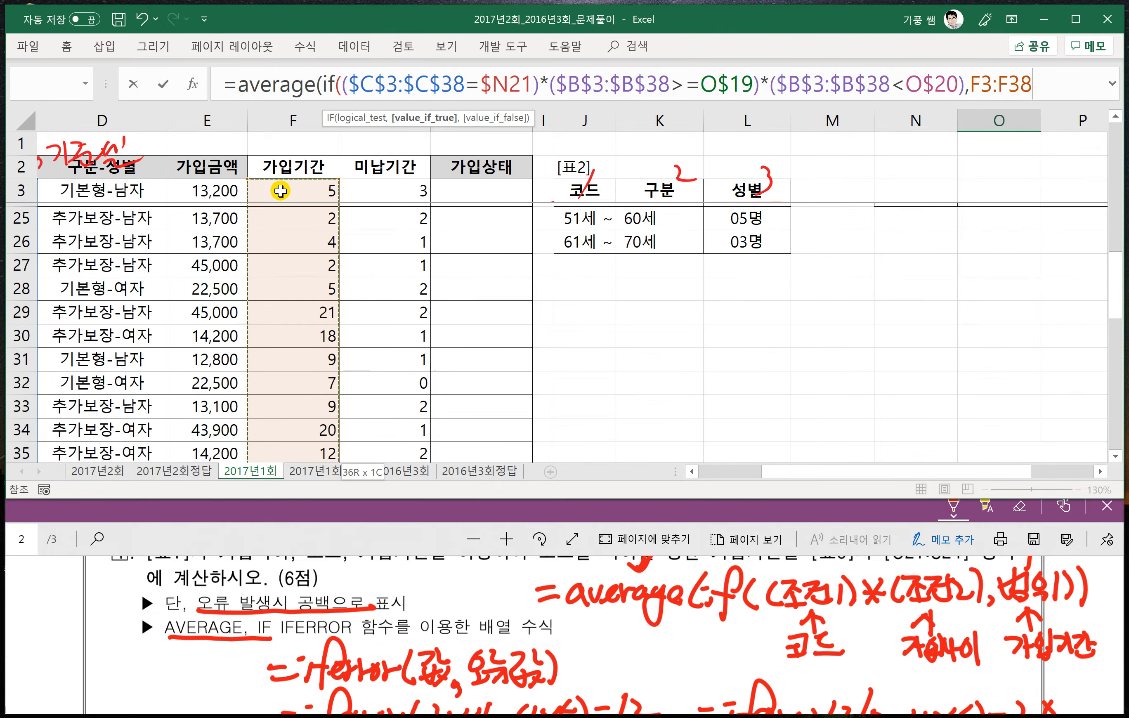
key(F4)
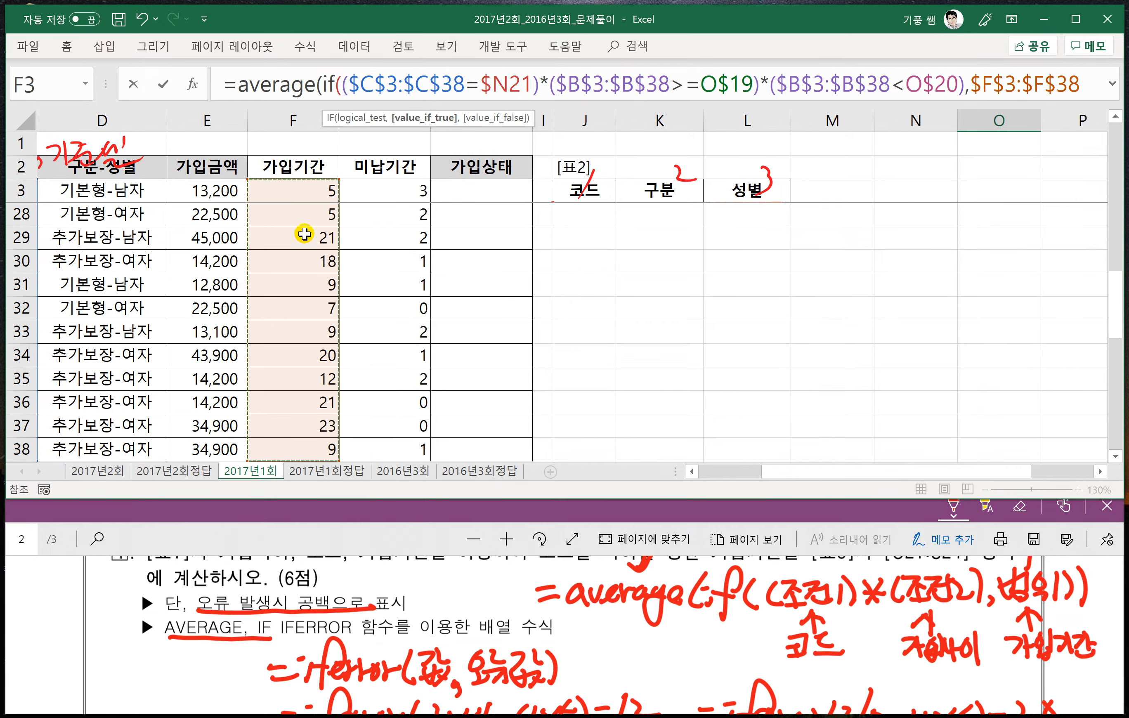
scroll(448, 302, up, 2)
drag(824, 466, 874, 469)
scroll(853, 440, up, 1)
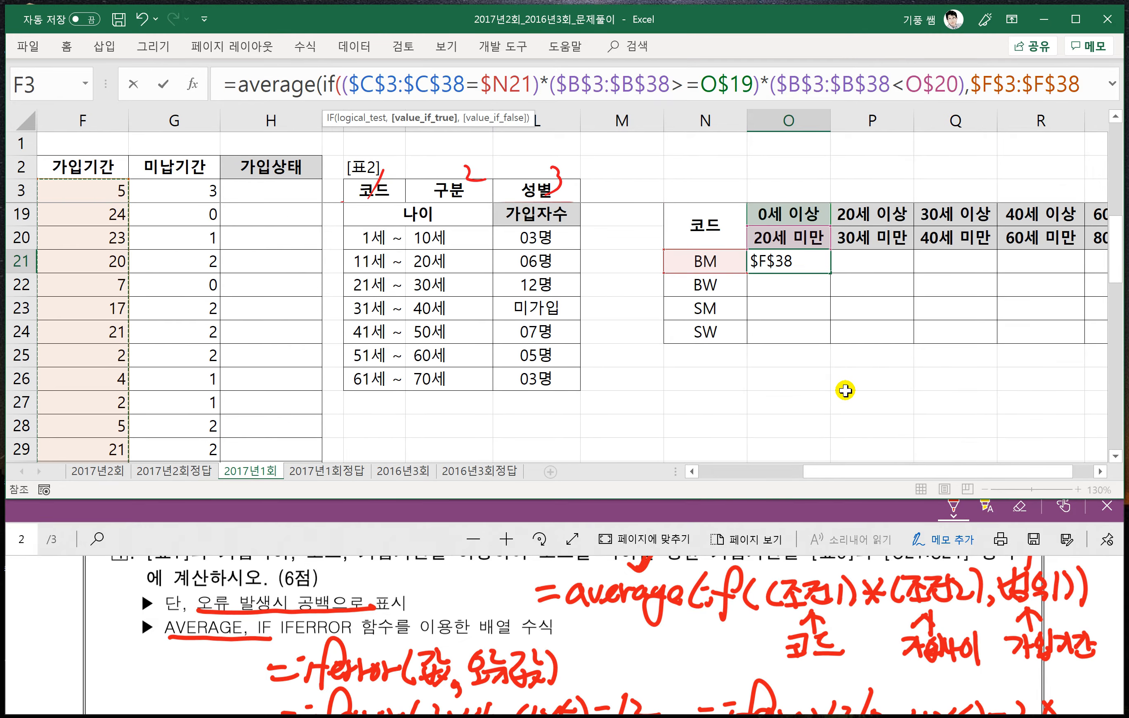
- Close the IF and AVERAGE parentheses, enter O21 as an array formula, and fill it across O21:S24
key(ctrl+shift+u)
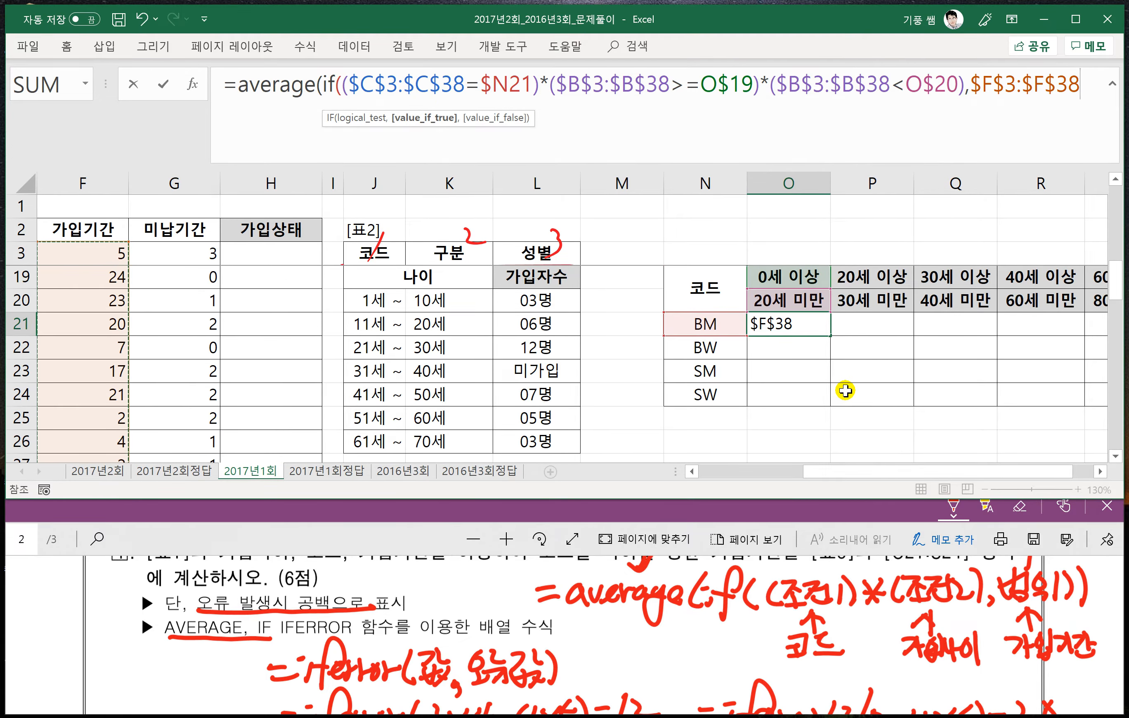
text())
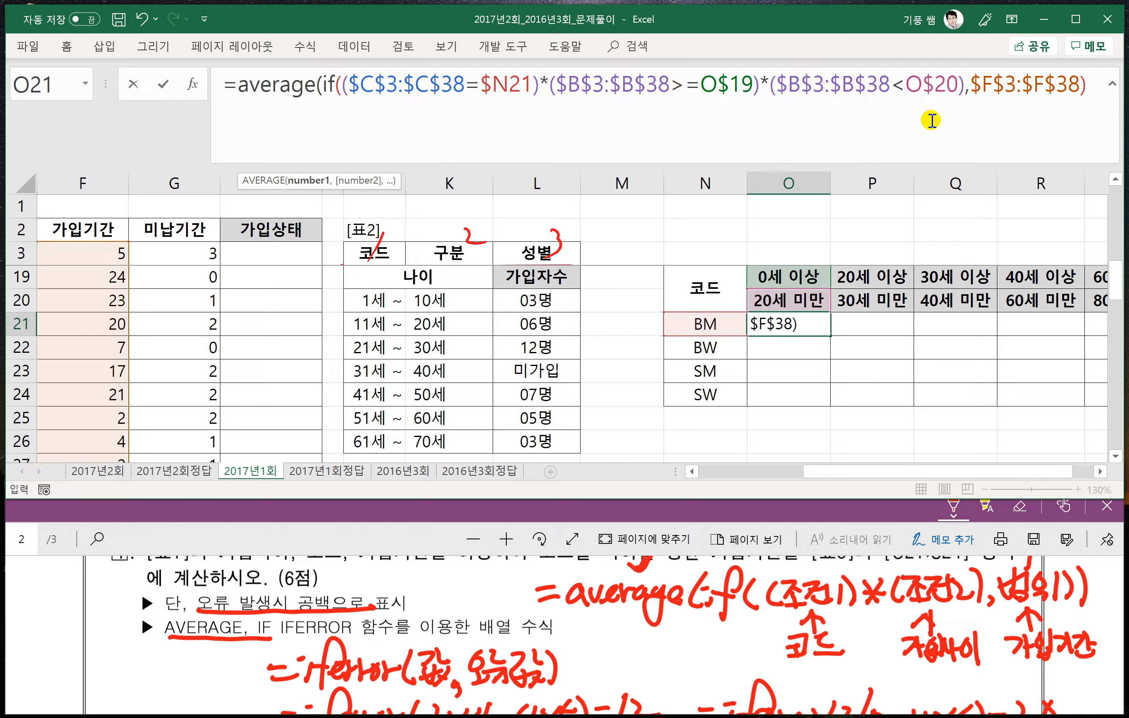
text())
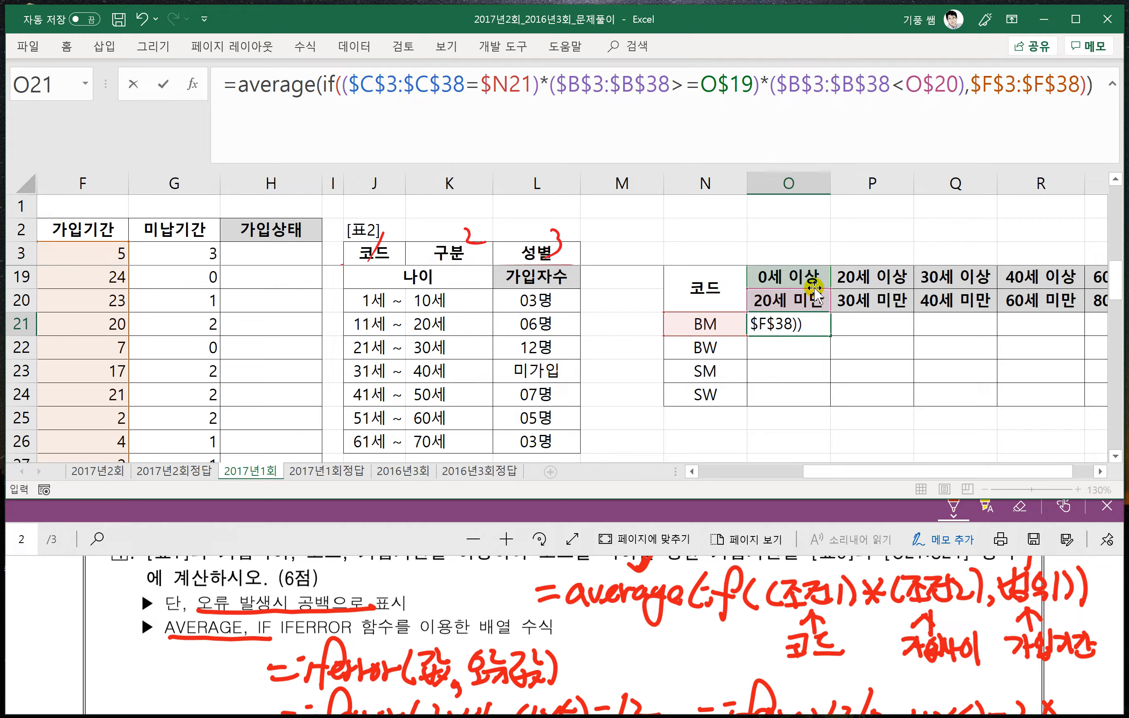
key(ctrl+shift+Return)
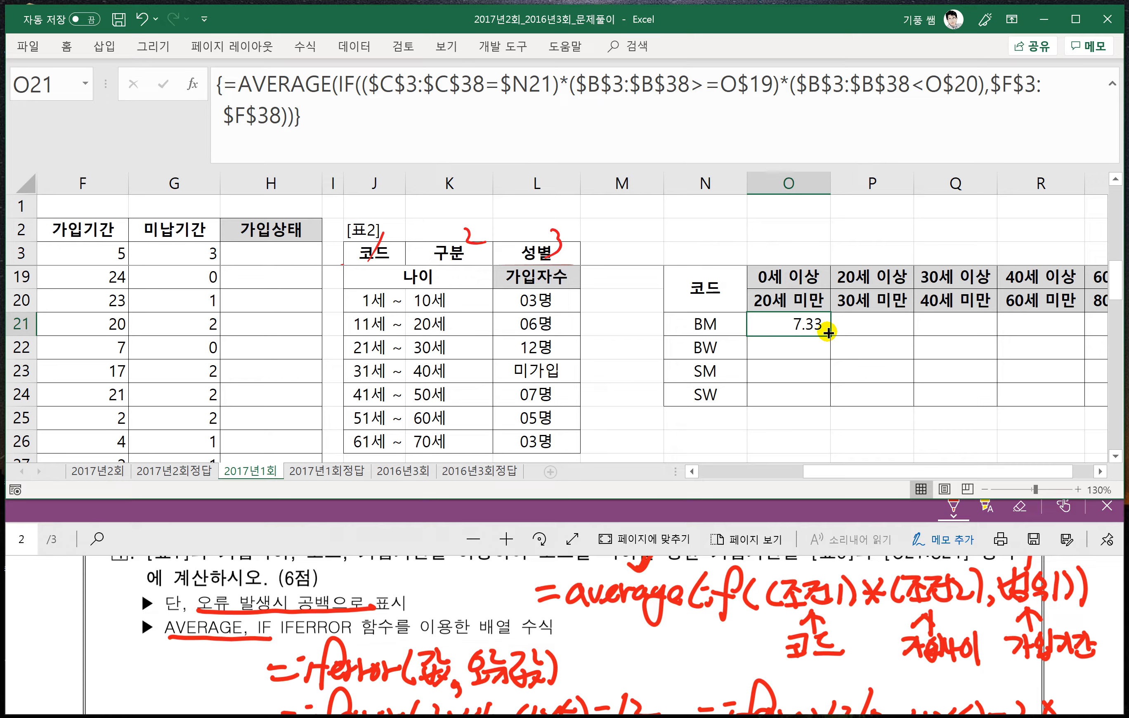
drag(831, 336, 965, 407)
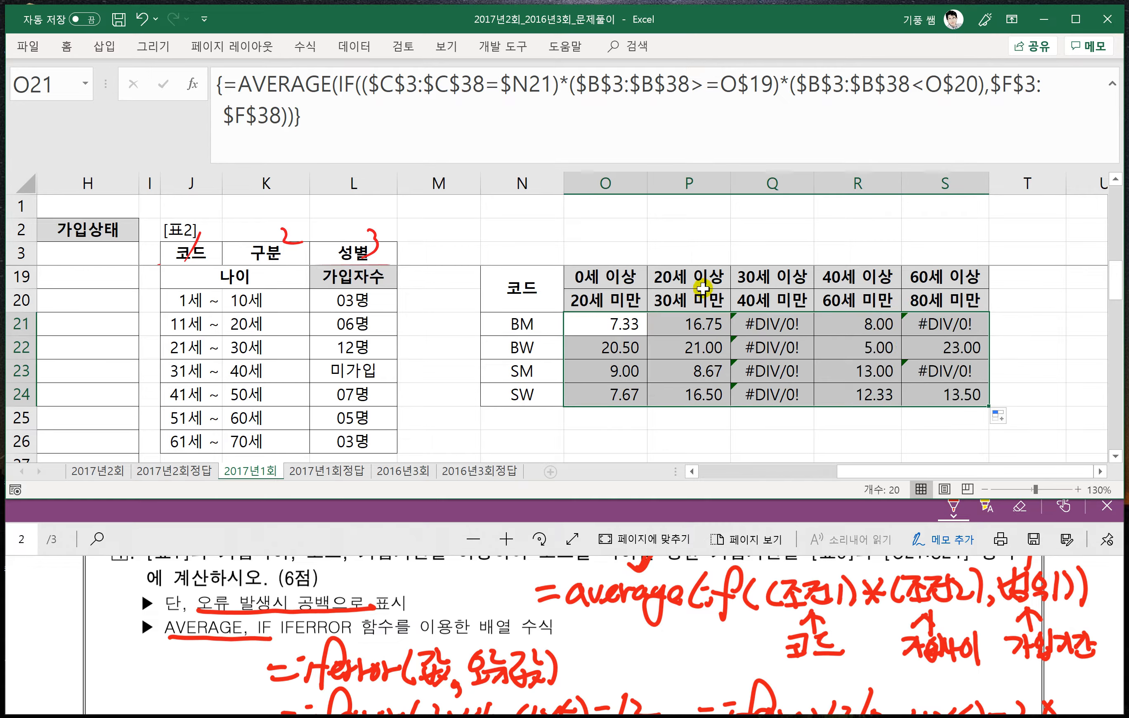
click(247, 85)
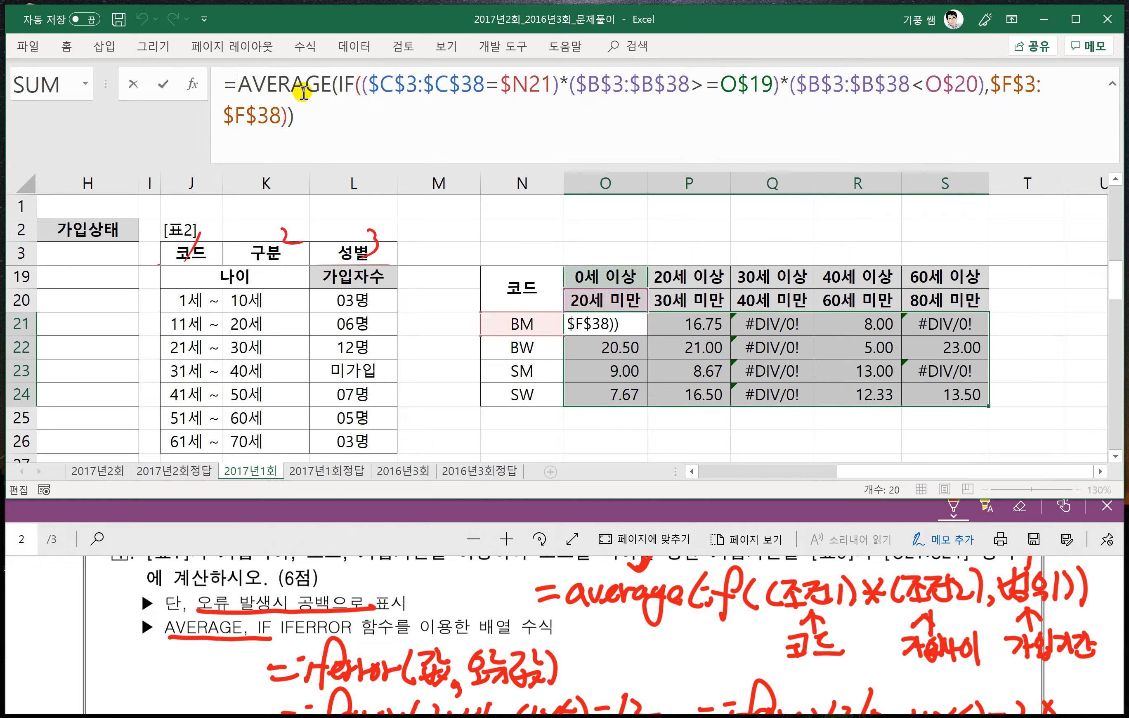
text(if)
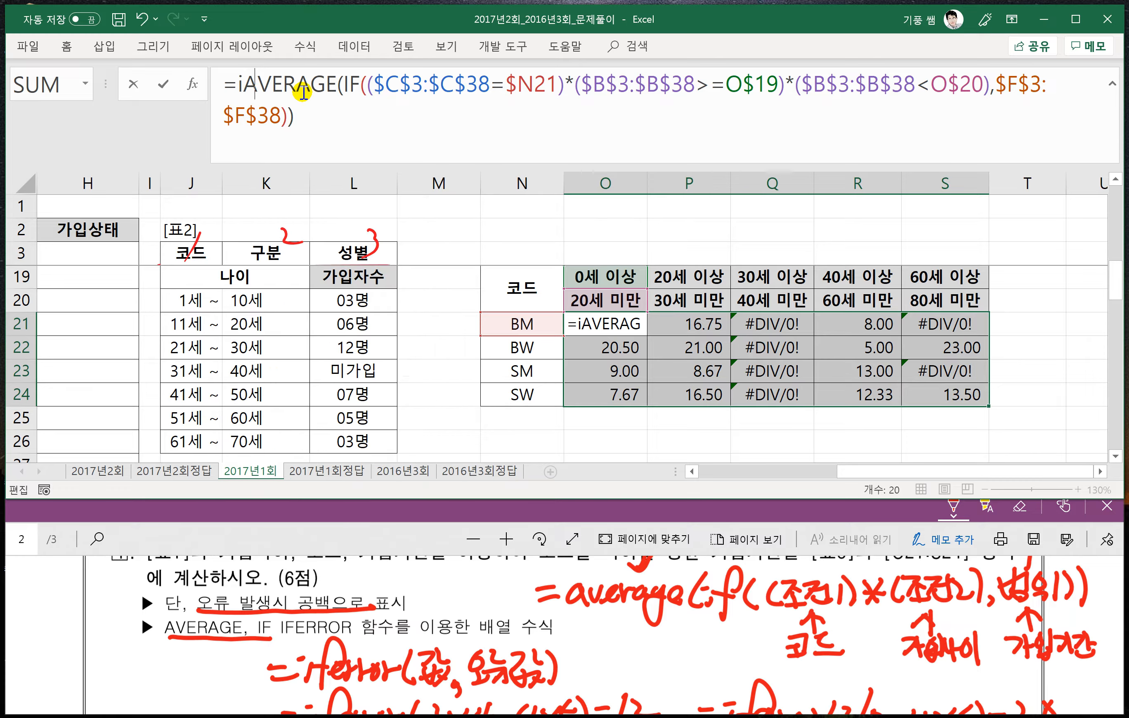
text(e)
key(BackSpace)
text(ferror()
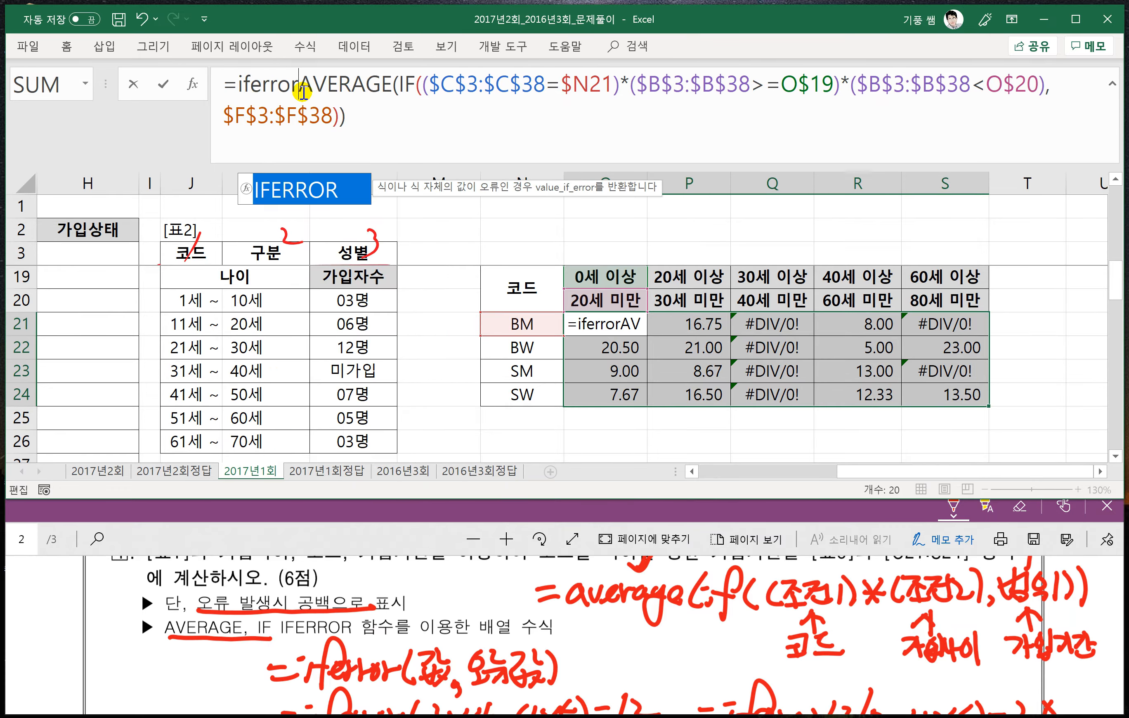
click(369, 124)
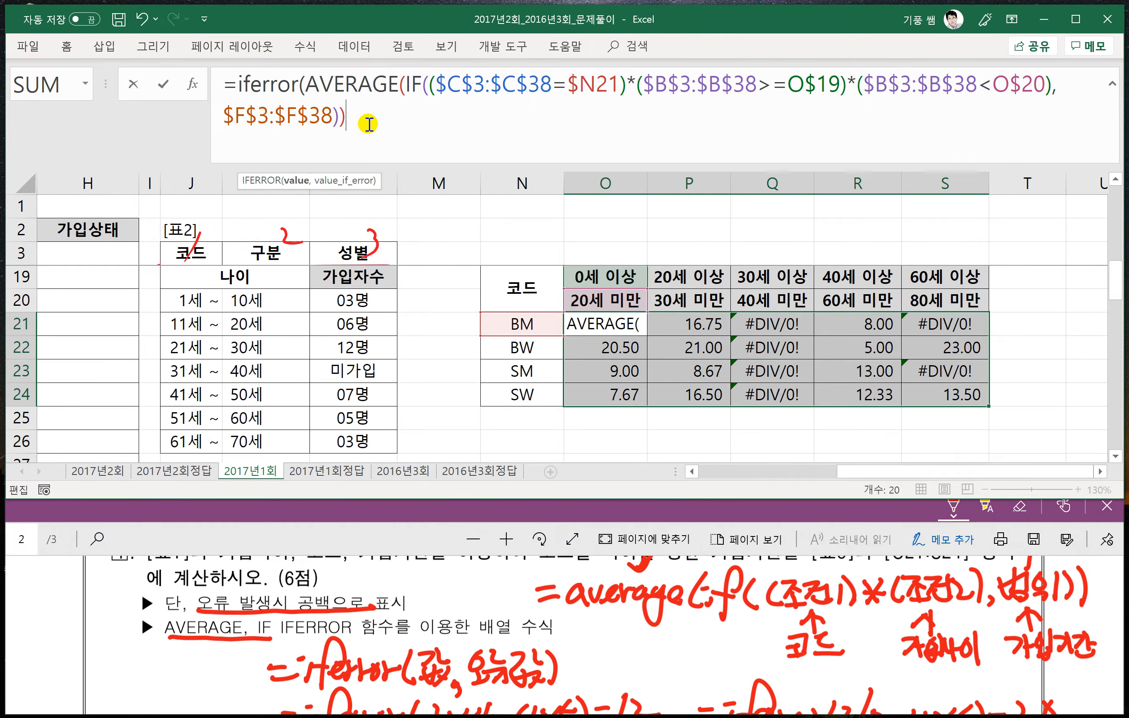
text(,)
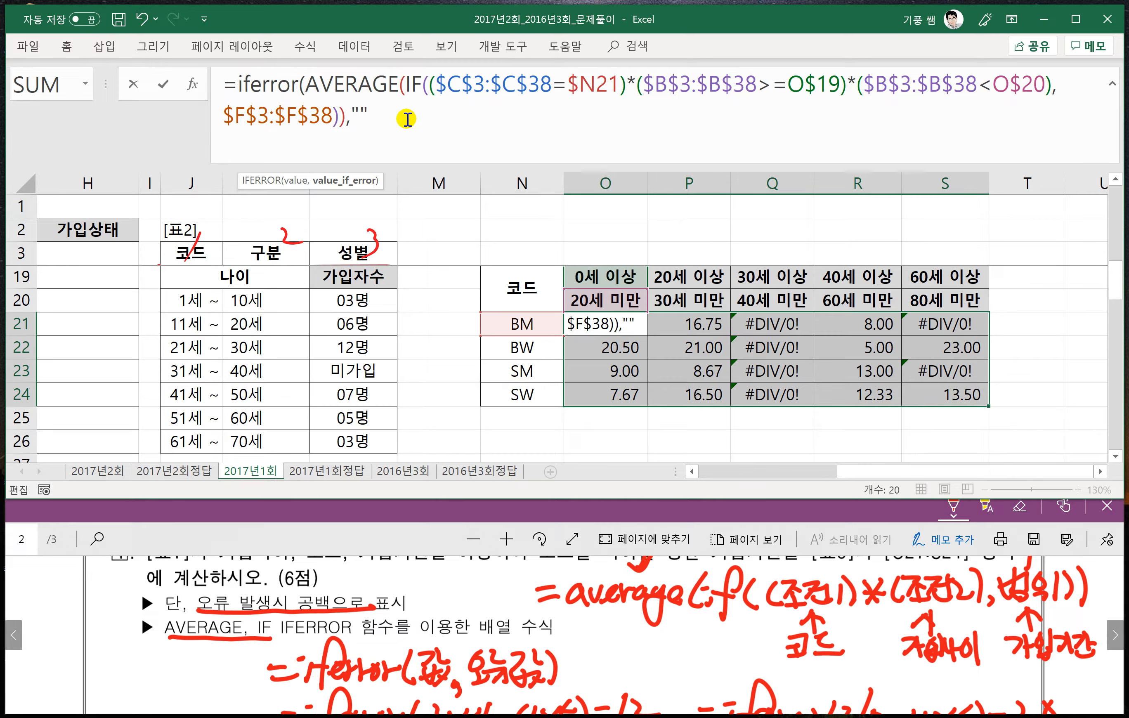
text())
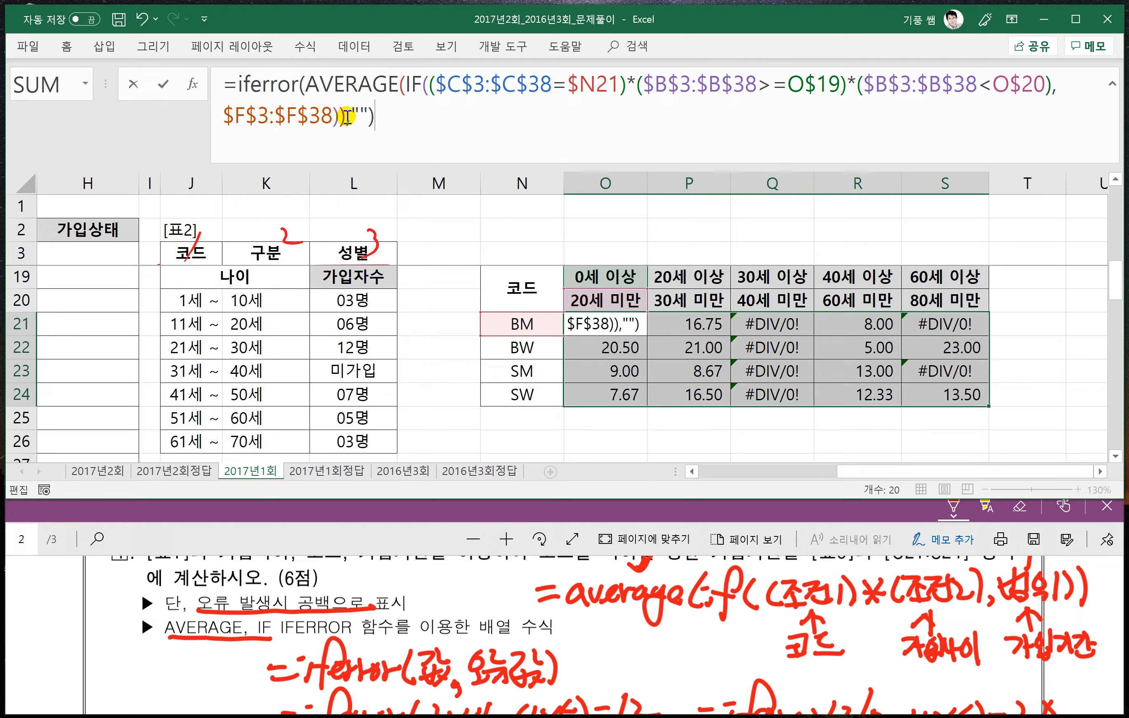
drag(348, 116, 306, 90)
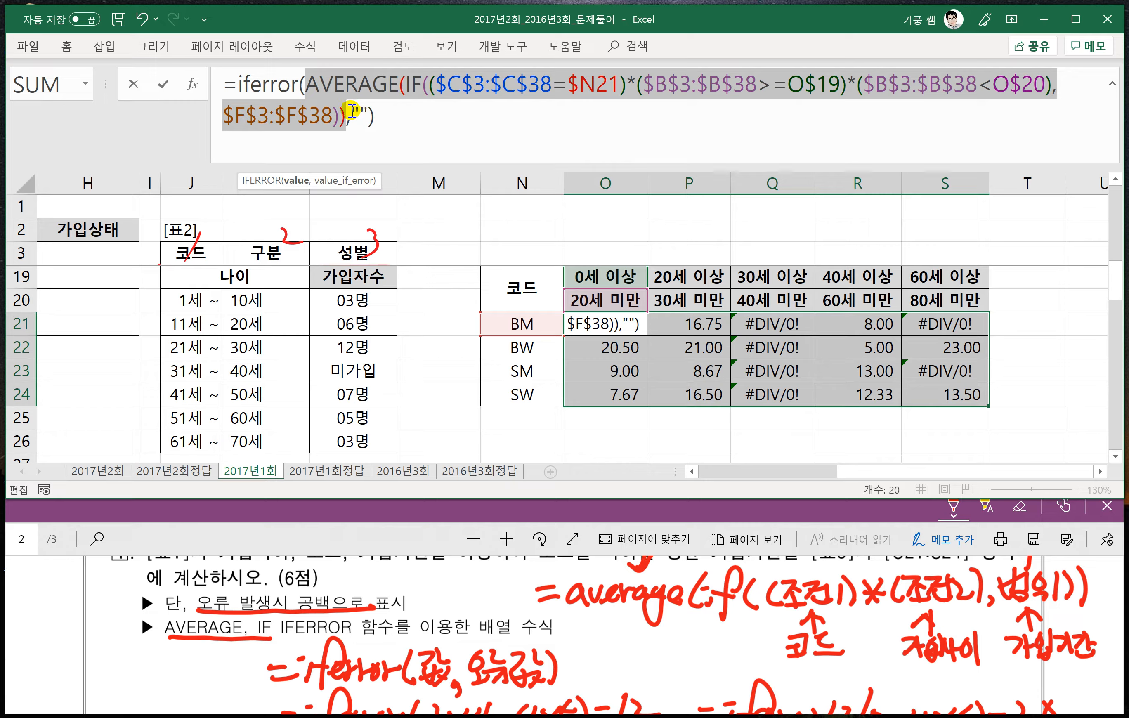
click(379, 115)
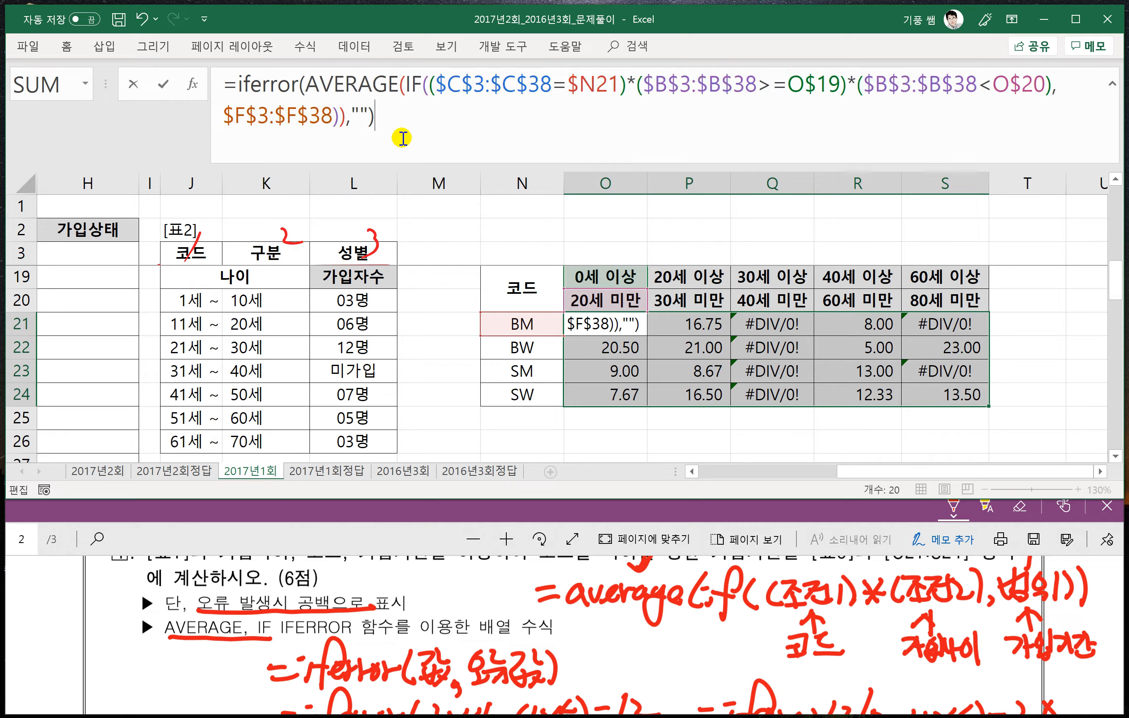
click(612, 323)
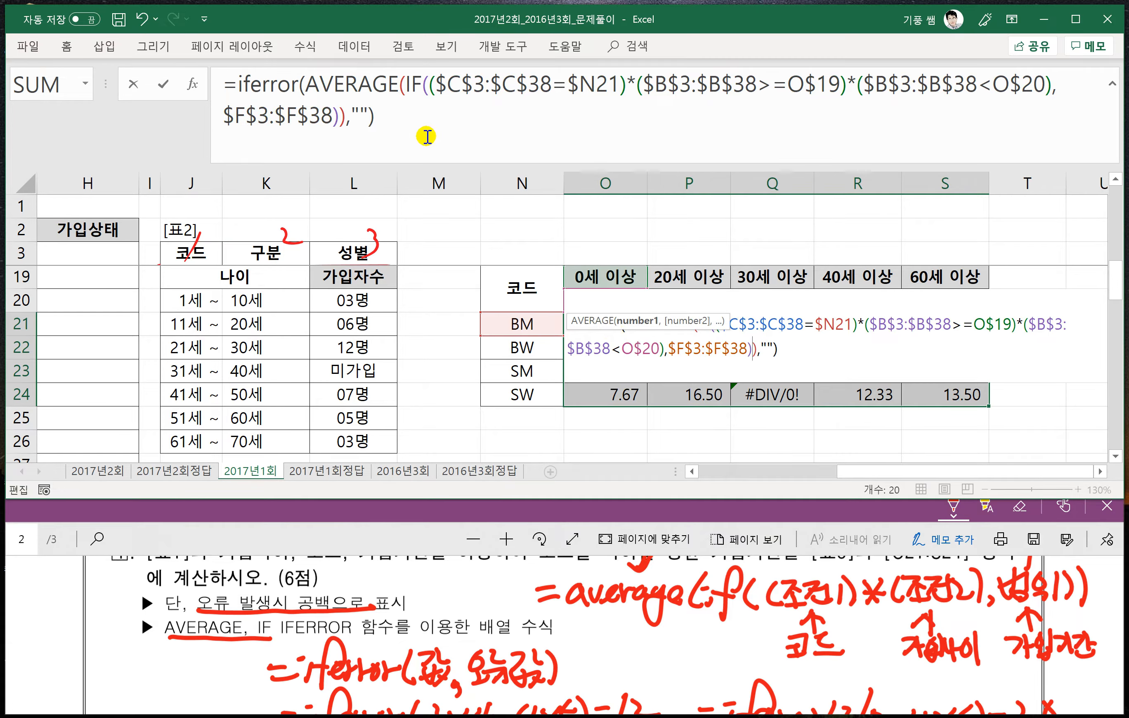
click(393, 121)
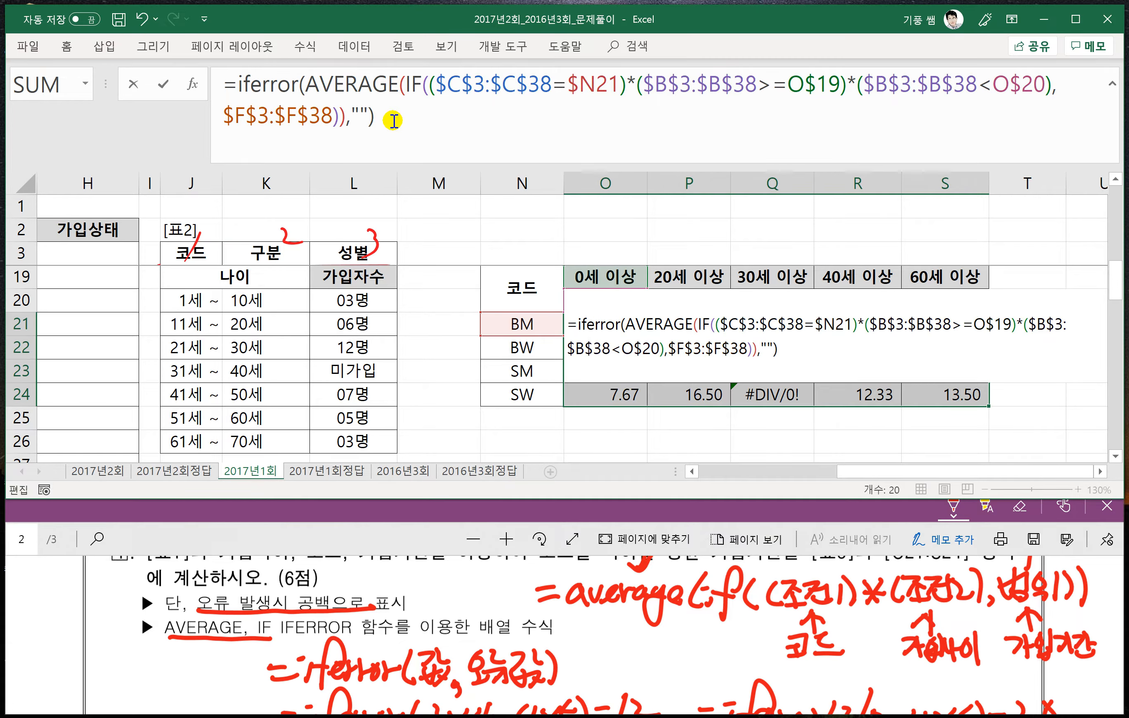
key(Escape)
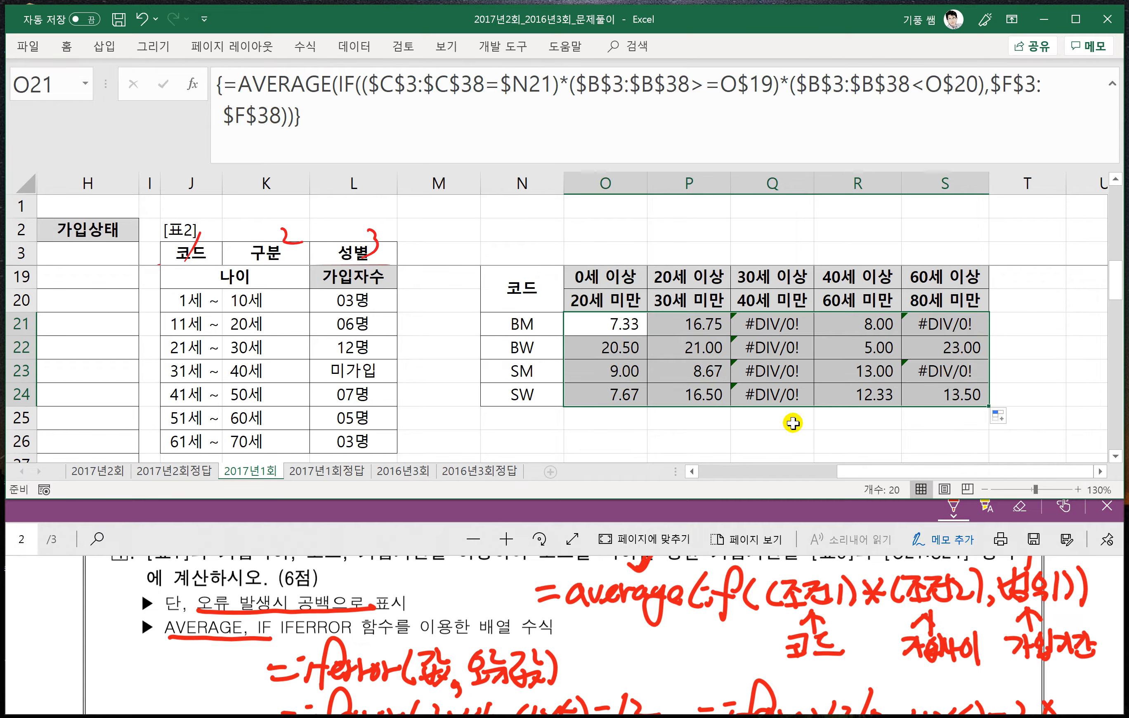
- Wrap the O21 array formula in IFERROR with "" as the error value, and refill it across O21:S24
click(633, 353)
click(593, 323)
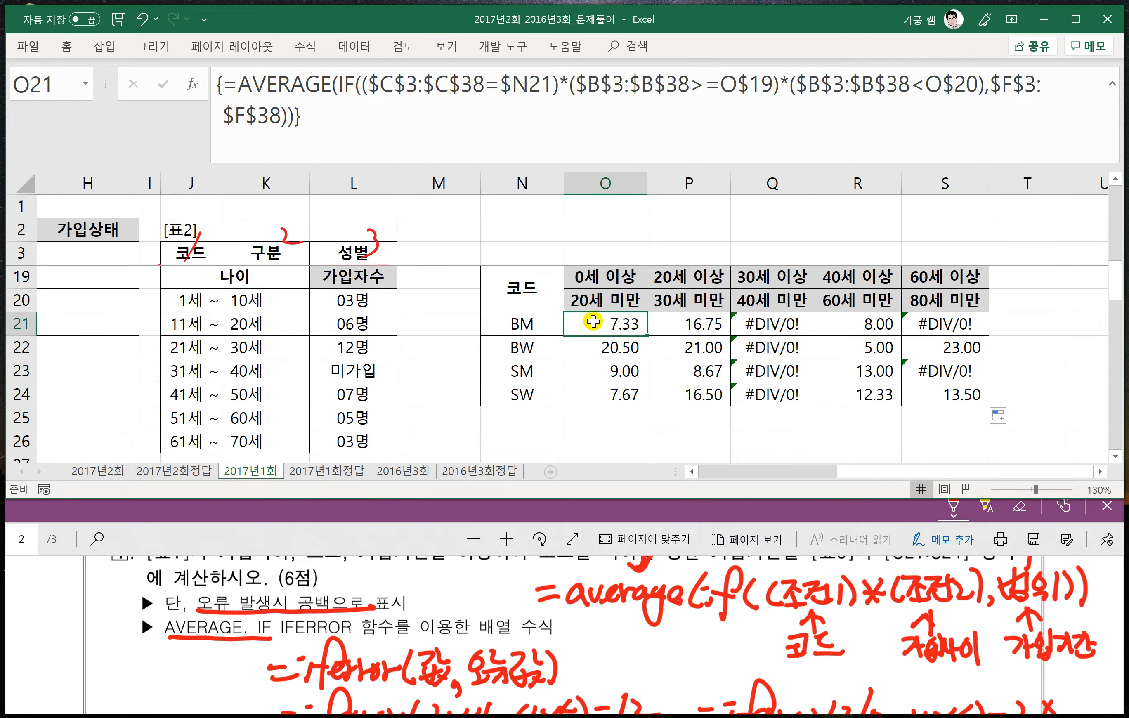
click(241, 88)
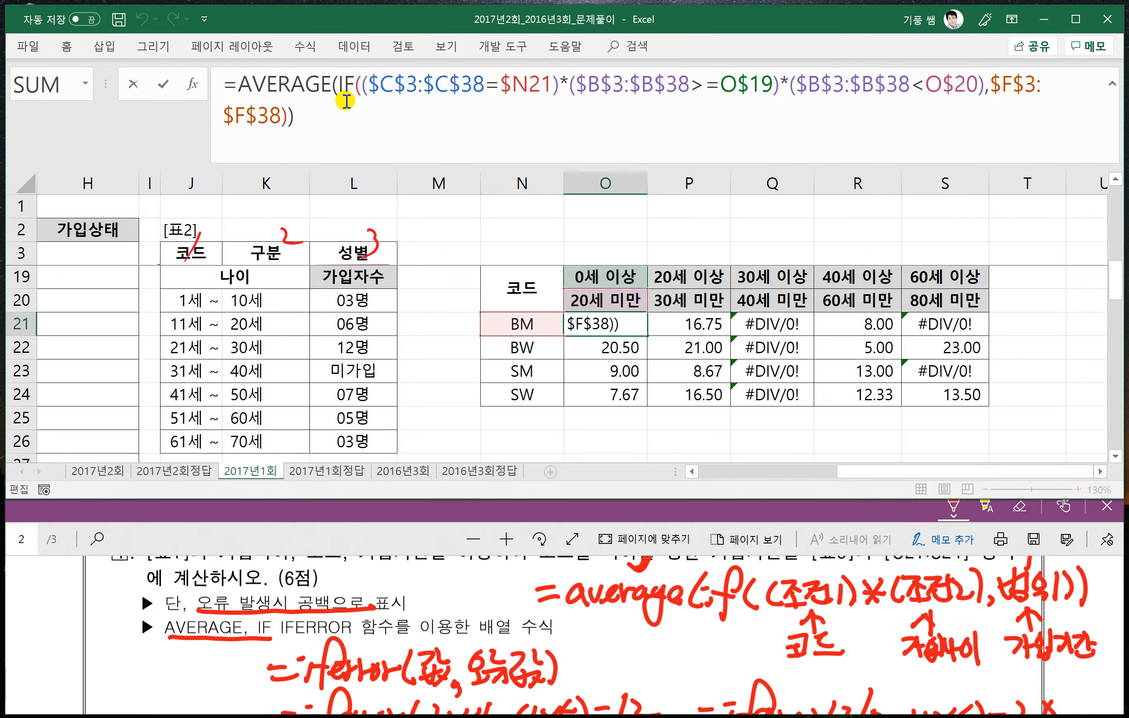
text(iferror()
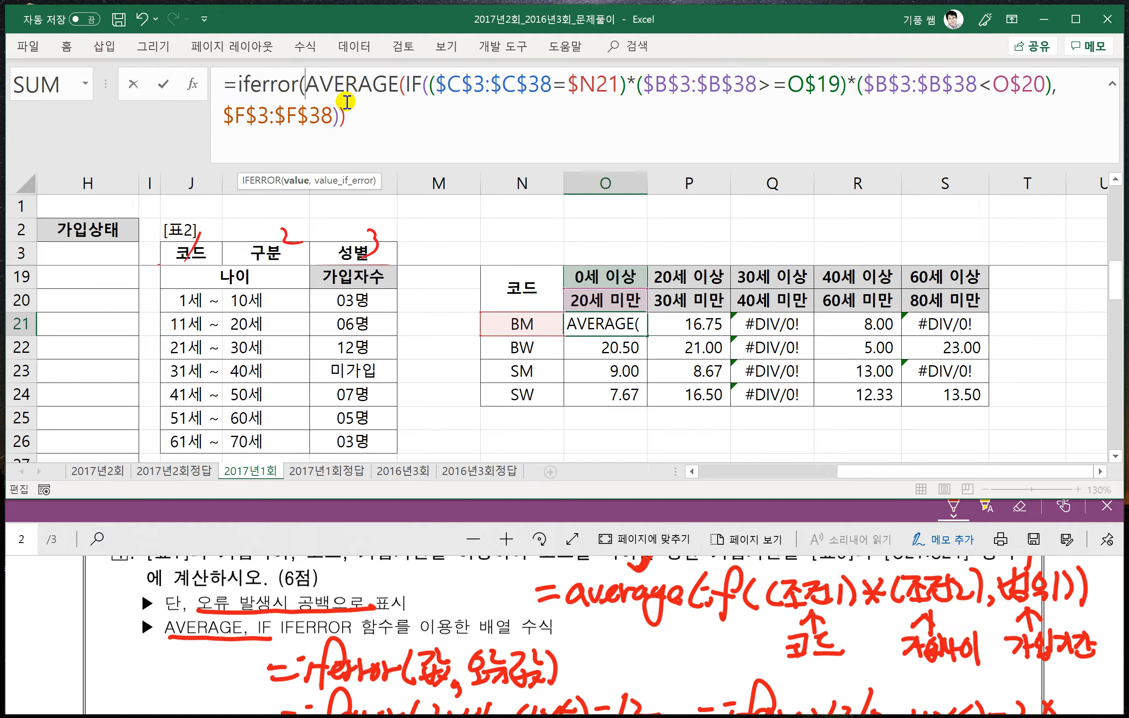
text(,)
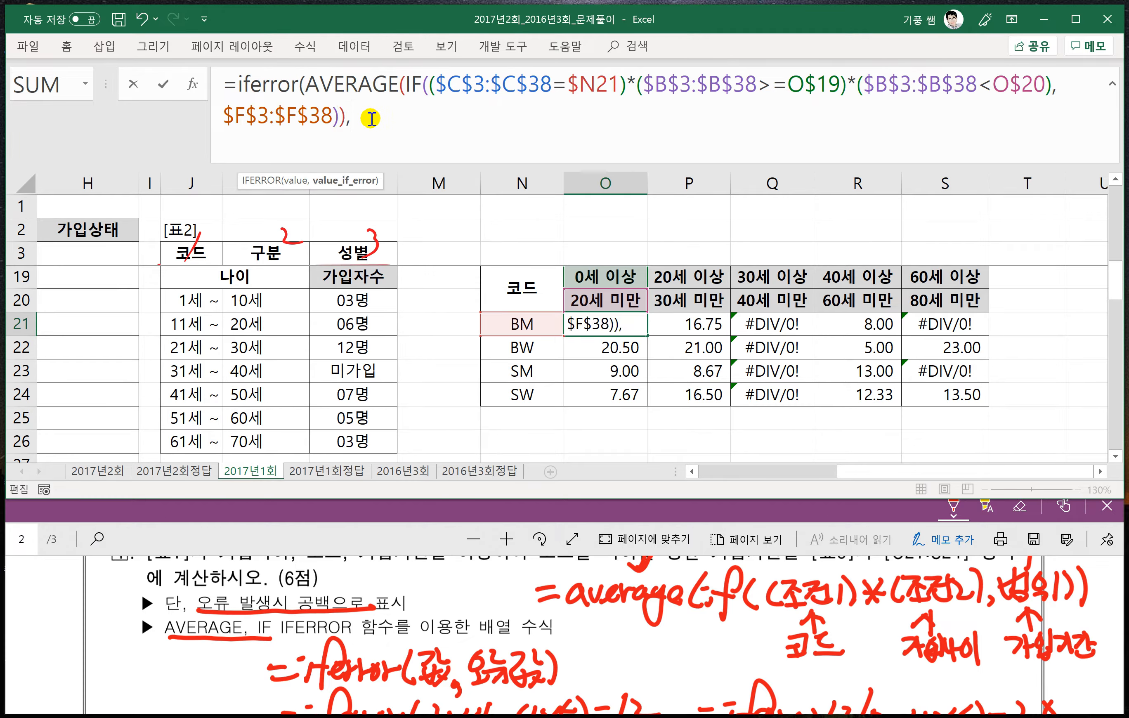
text(""))
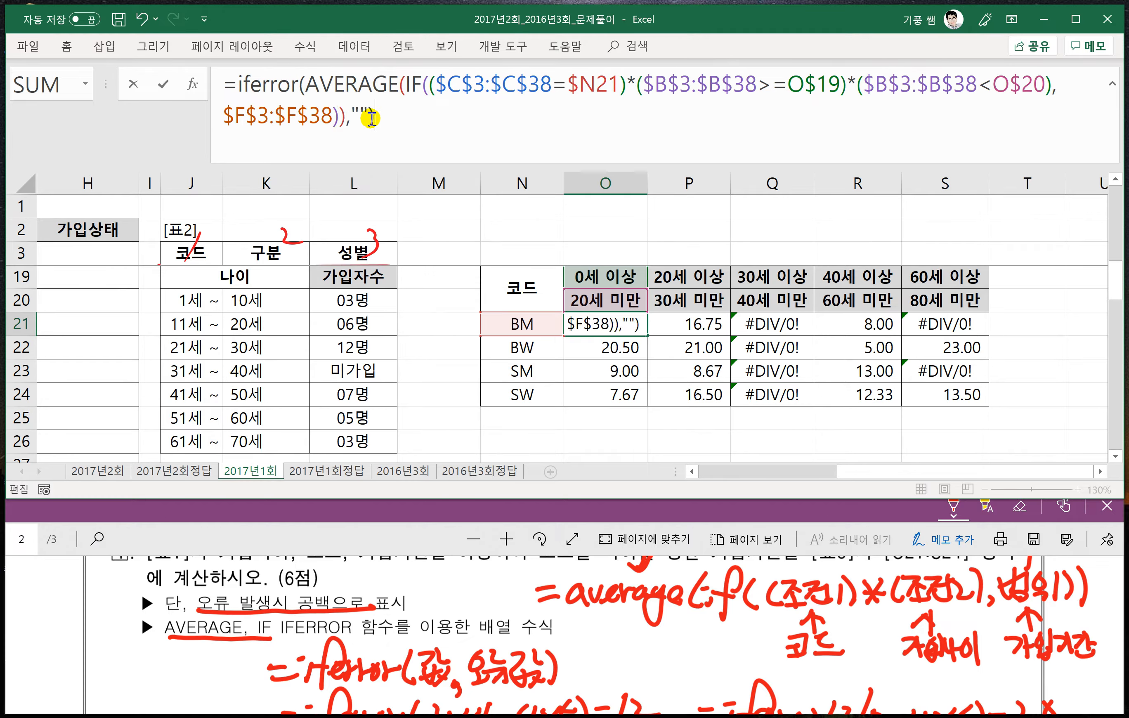
key(ctrl+shift+Return)
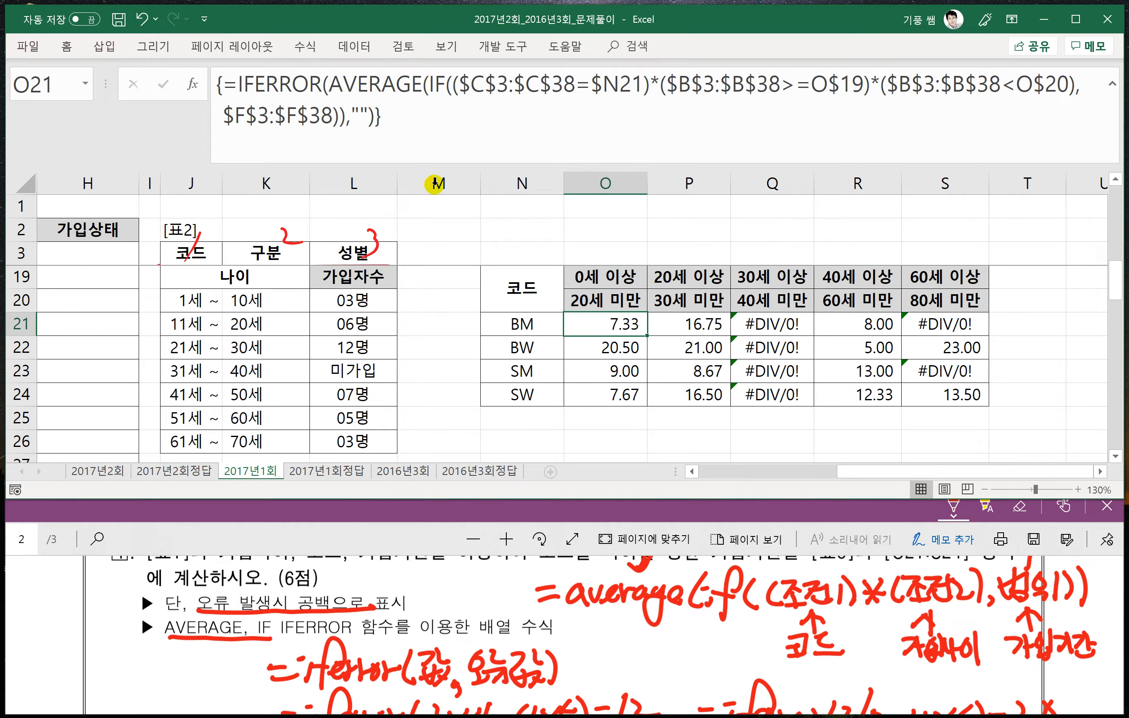
drag(646, 337, 963, 407)
click(829, 423)
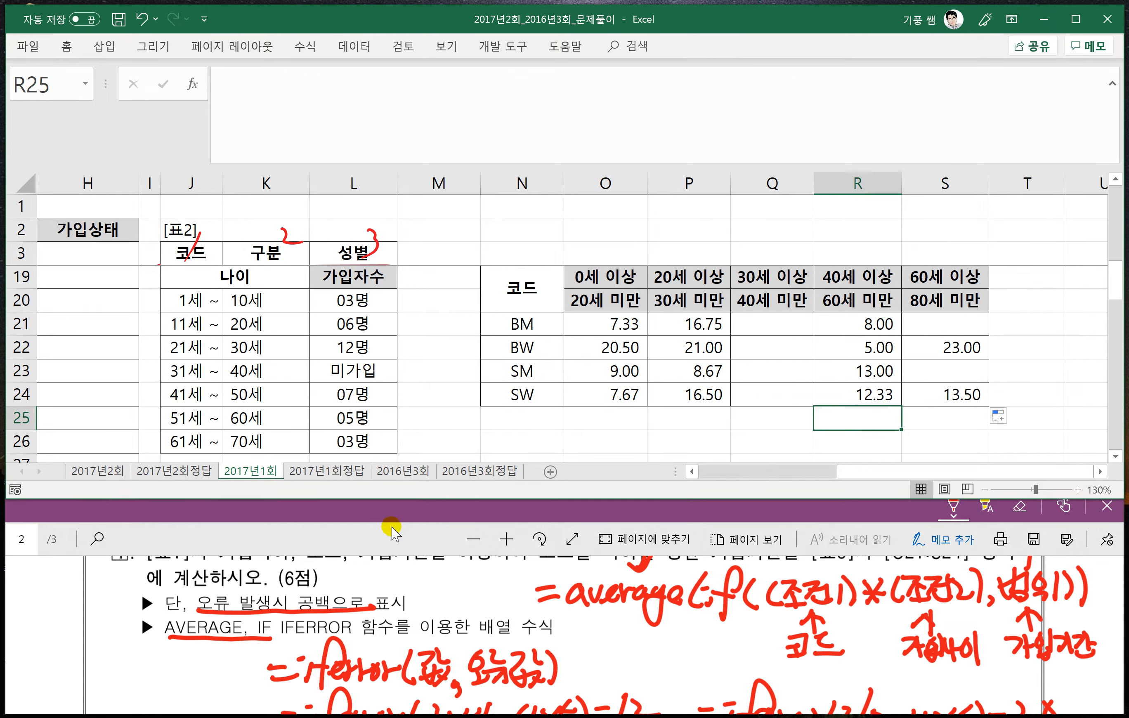
- Bring problem 5 on the user-defined function fn가입상태 into view in the PDF and collapse the expanded formula bar
click(380, 553)
scroll(380, 553, down, 5)
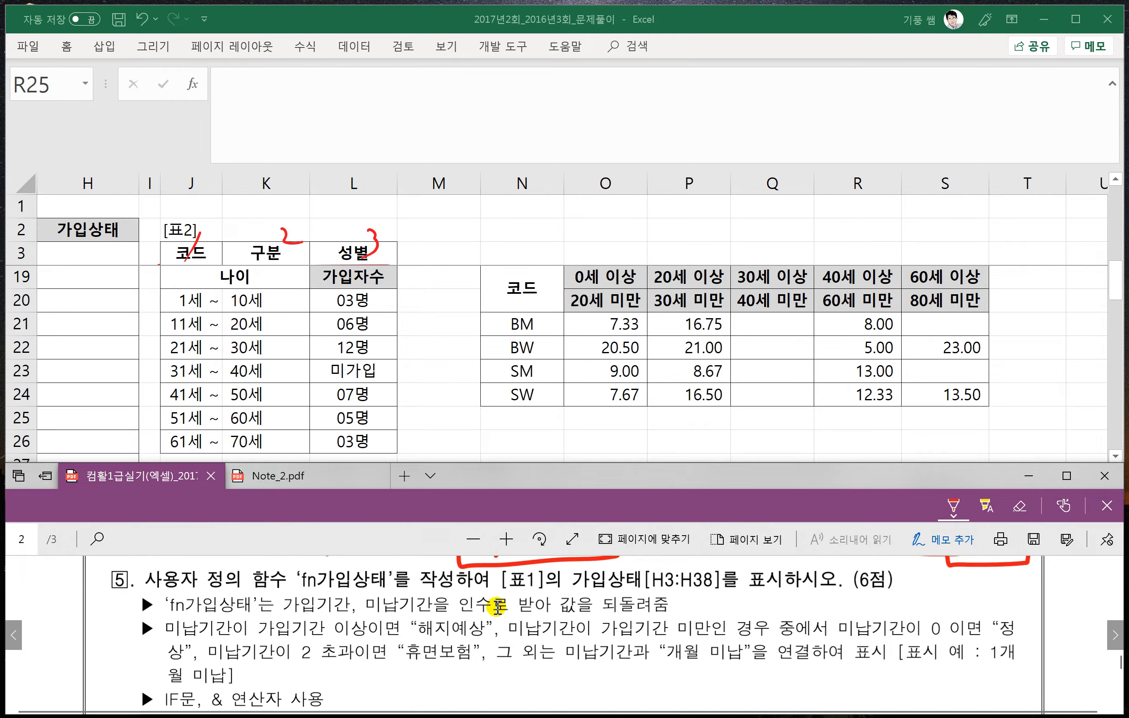
click(513, 409)
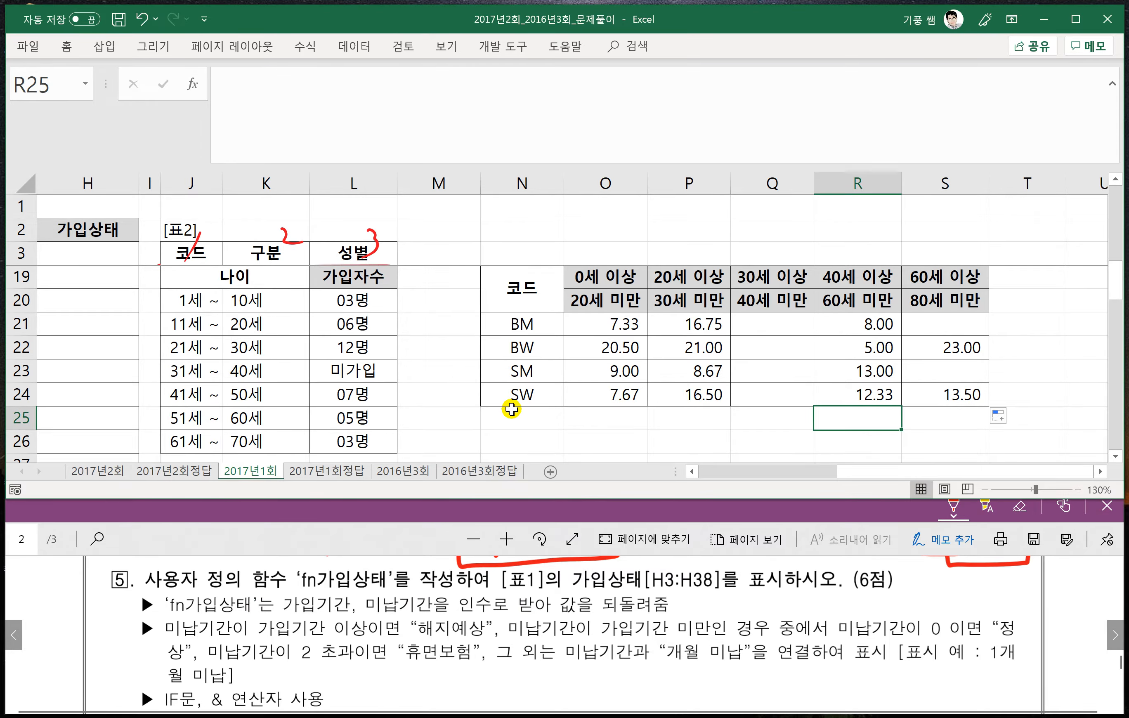
key(ctrl+shift+u)
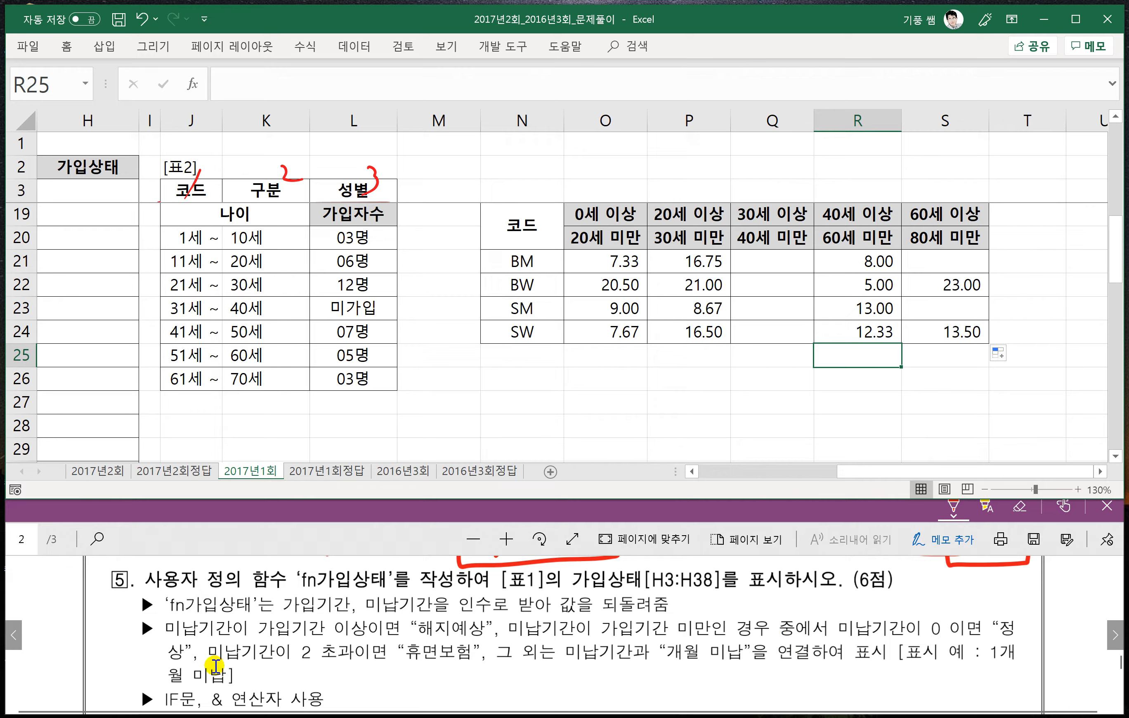
- Ink-mark problem 5's 이상 condition in the PDF as IF with result "해지예상", and box the 미만 condition as else
scroll(197, 666, down, 2)
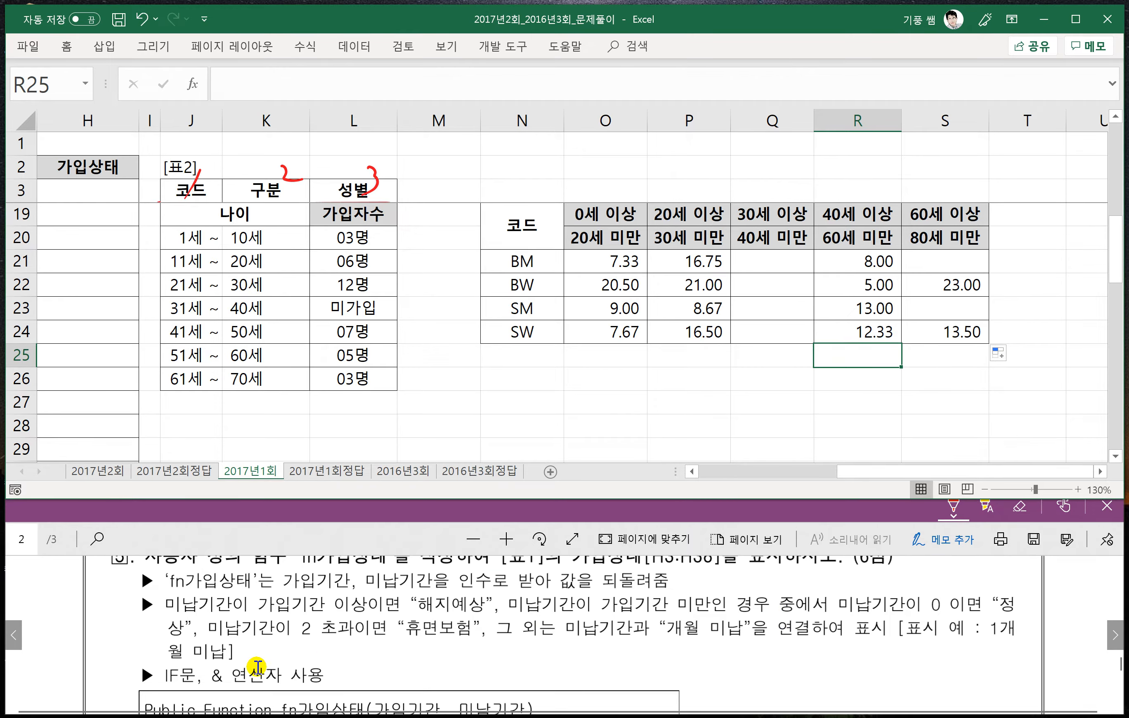
scroll(297, 597, up, 1)
scroll(294, 672, up, 1)
mouse_move(162, 593)
mouse_down()
mouse_move(206, 616)
mouse_move(403, 615)
mouse_move(361, 591)
mouse_move(163, 595)
mouse_up()
drag(242, 564, 264, 562)
mouse_move(256, 564)
mouse_down()
mouse_move(255, 584)
mouse_move(271, 582)
mouse_up()
drag(285, 559, 284, 584)
drag(285, 560, 285, 584)
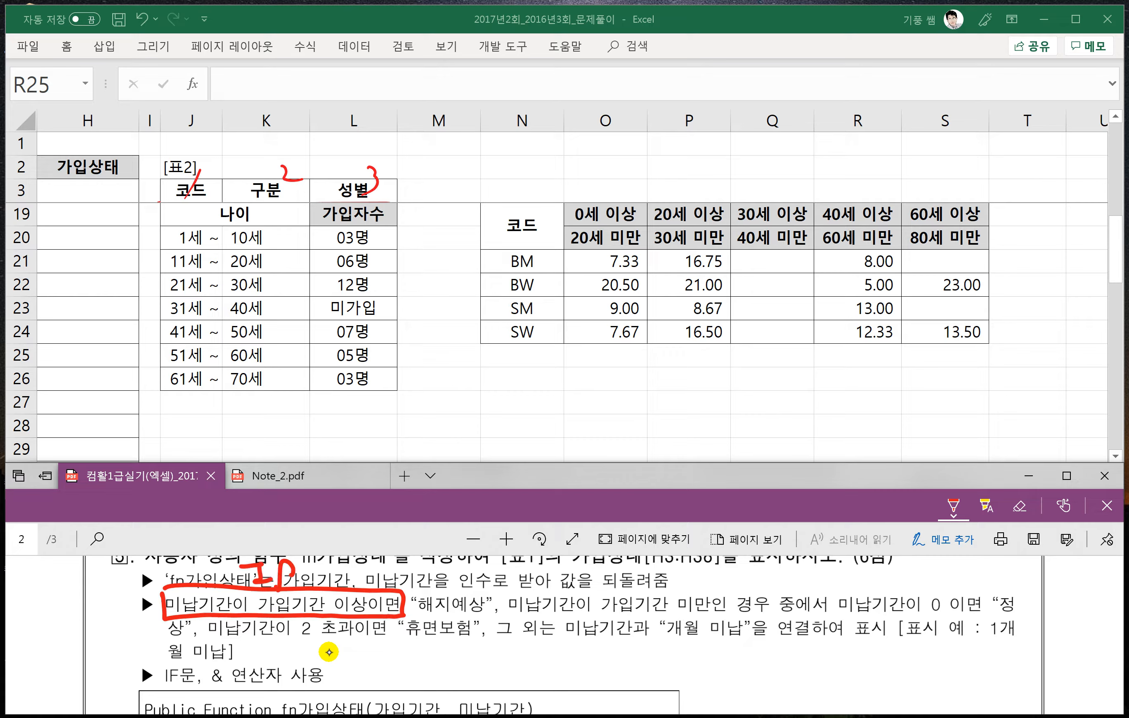
mouse_move(418, 595)
mouse_down()
mouse_move(462, 621)
mouse_move(688, 621)
mouse_move(714, 588)
mouse_move(496, 588)
mouse_up()
mouse_move(579, 563)
mouse_down()
mouse_move(569, 577)
mouse_move(593, 562)
mouse_move(636, 580)
mouse_up()
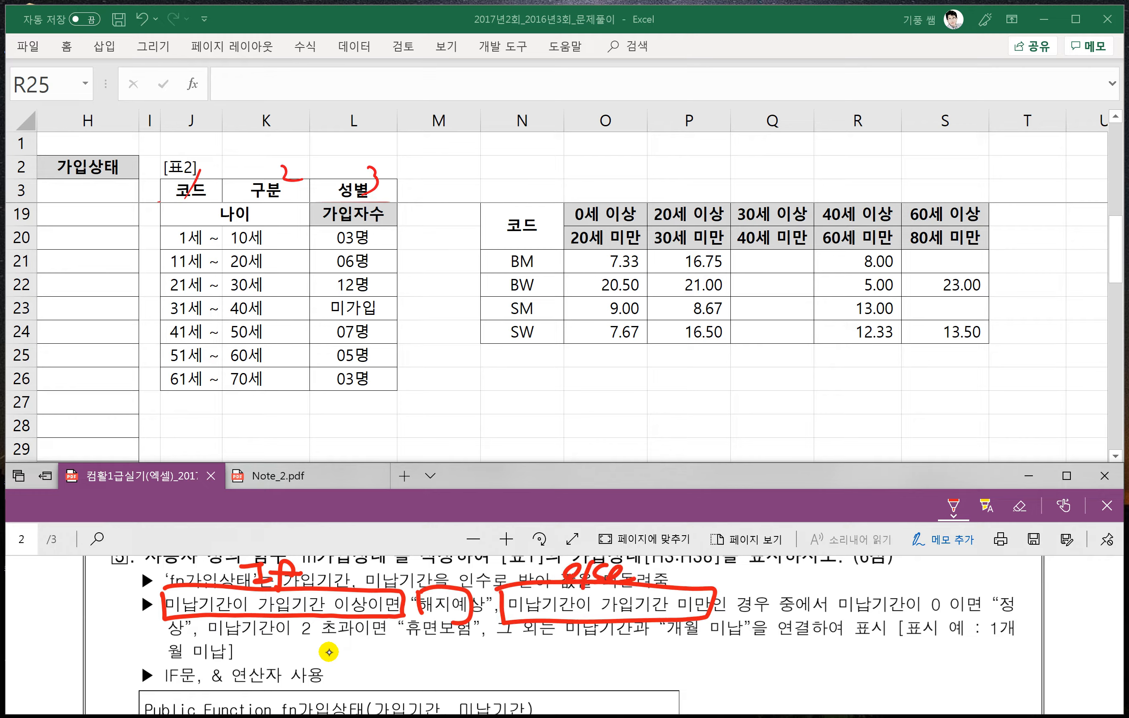
- Underline the nested conditions for 0, 2 초과 and 그 외 in the PDF, labelling the 0 condition IF
drag(832, 616, 1014, 614)
mouse_move(863, 578)
mouse_down()
mouse_move(882, 575)
mouse_move(872, 592)
mouse_up()
drag(866, 593, 890, 591)
mouse_move(901, 586)
mouse_down()
mouse_move(911, 576)
mouse_move(895, 602)
mouse_move(907, 580)
mouse_up()
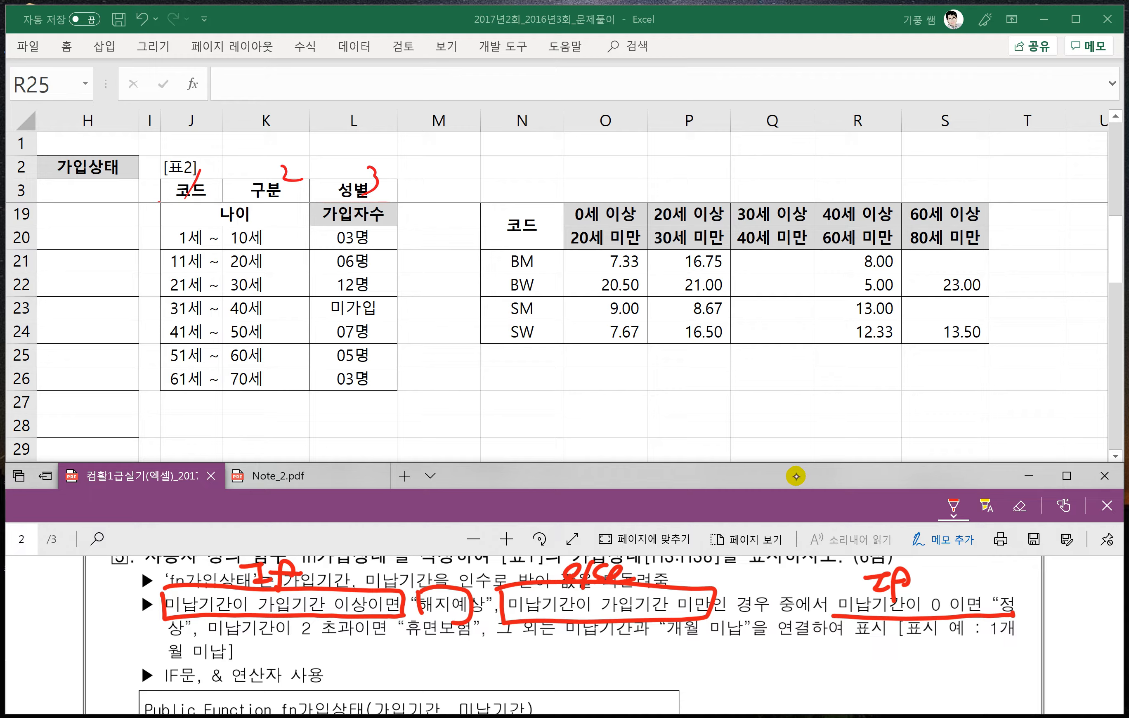
drag(202, 645, 726, 644)
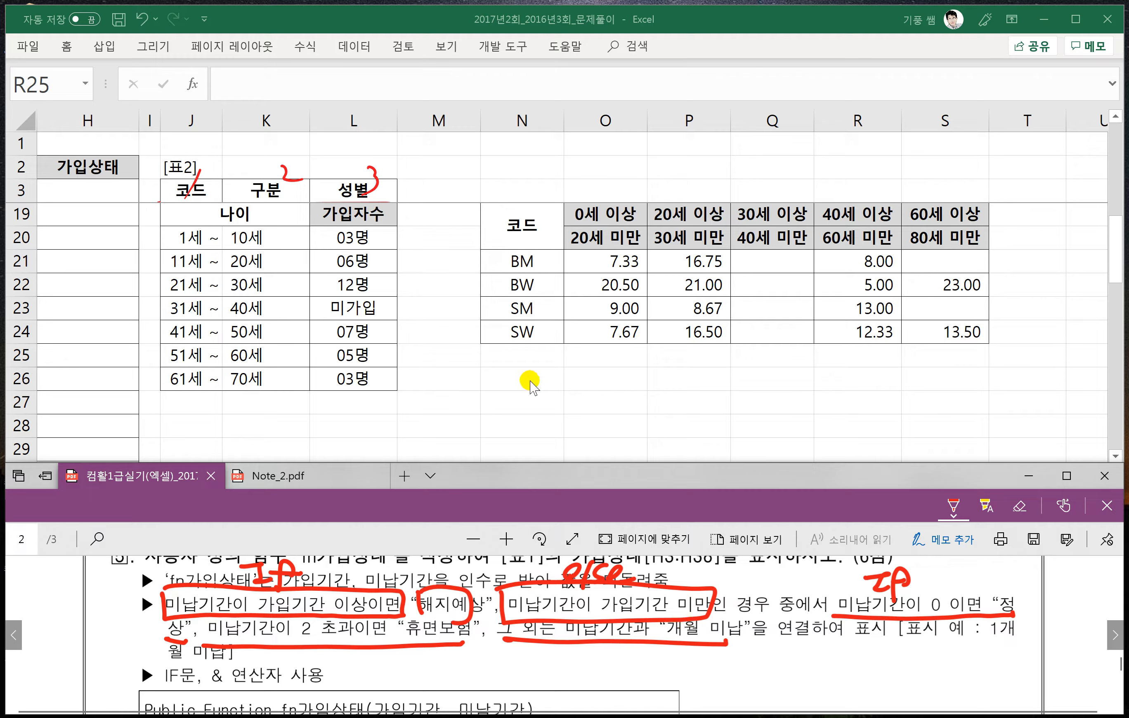
- Switch to Excel, open the Visual Basic editor and insert a new module in the workbook's project
click(456, 333)
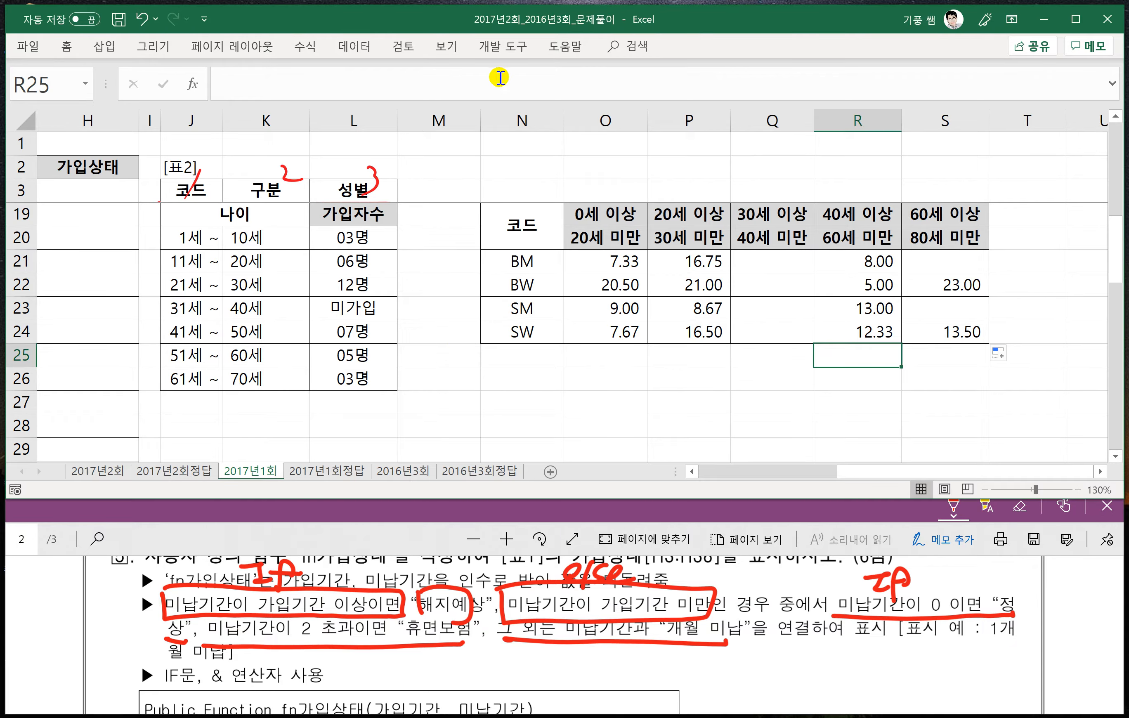
click(511, 52)
click(34, 95)
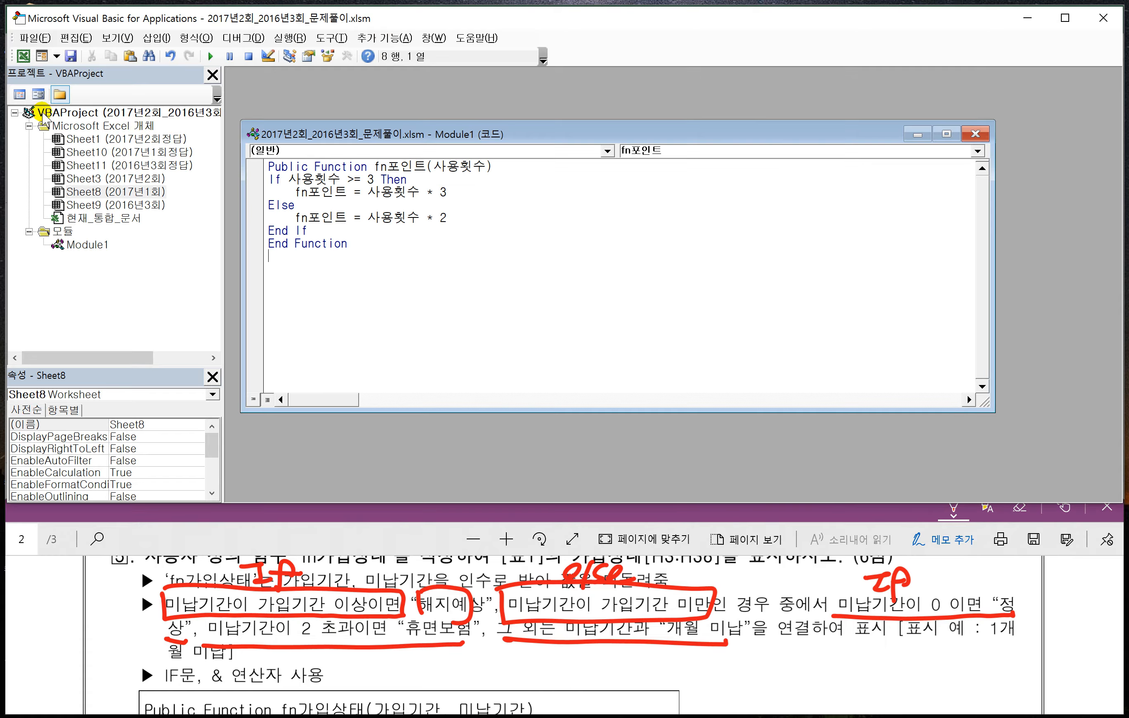
click(157, 38)
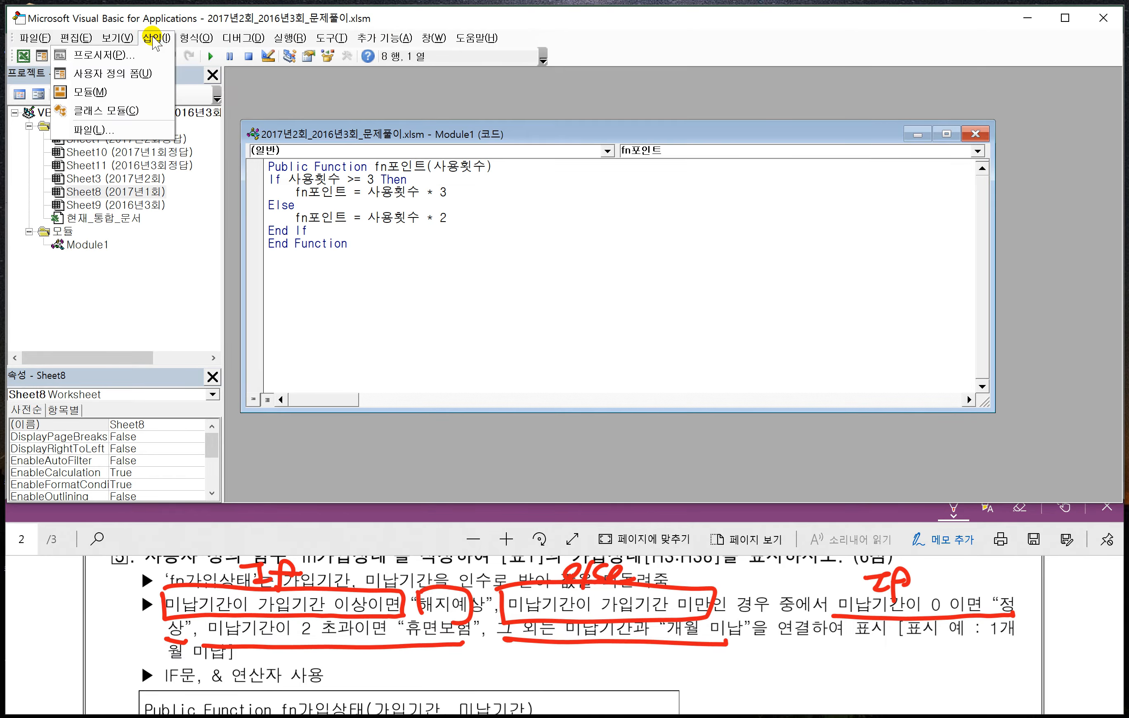
mouse_move(117, 38)
click(116, 88)
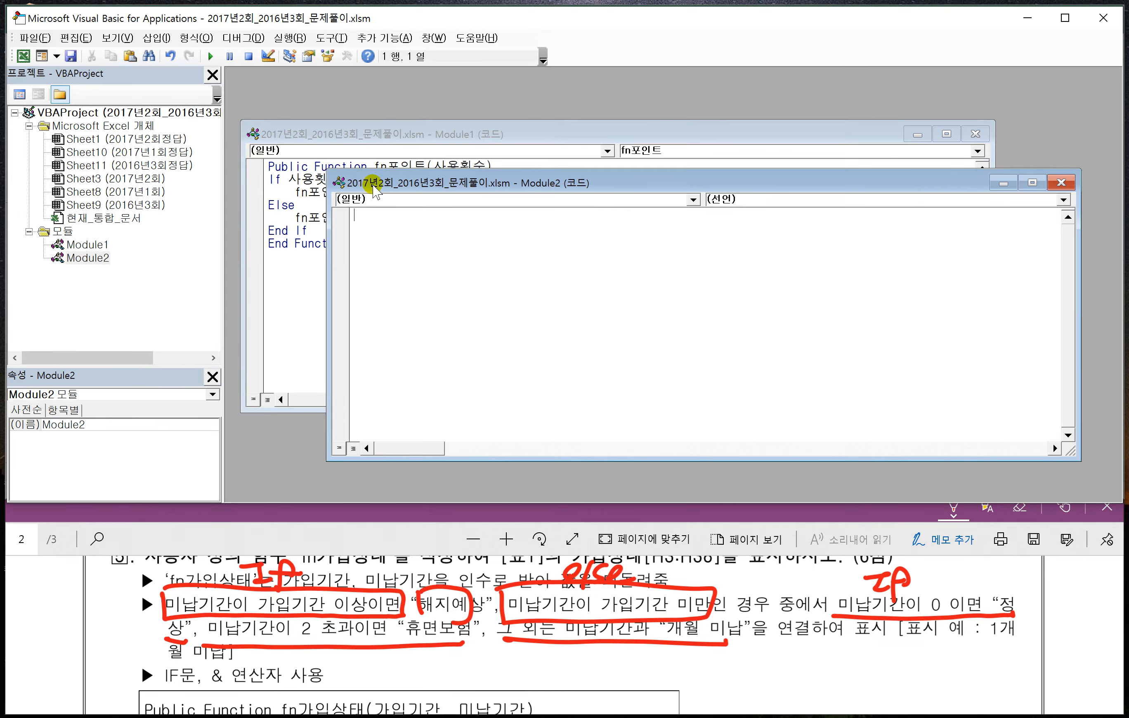
drag(389, 181, 355, 157)
- Switch to Notepad and delete the old fn포인트 code, keeping only Public Function and End Function
click(335, 716)
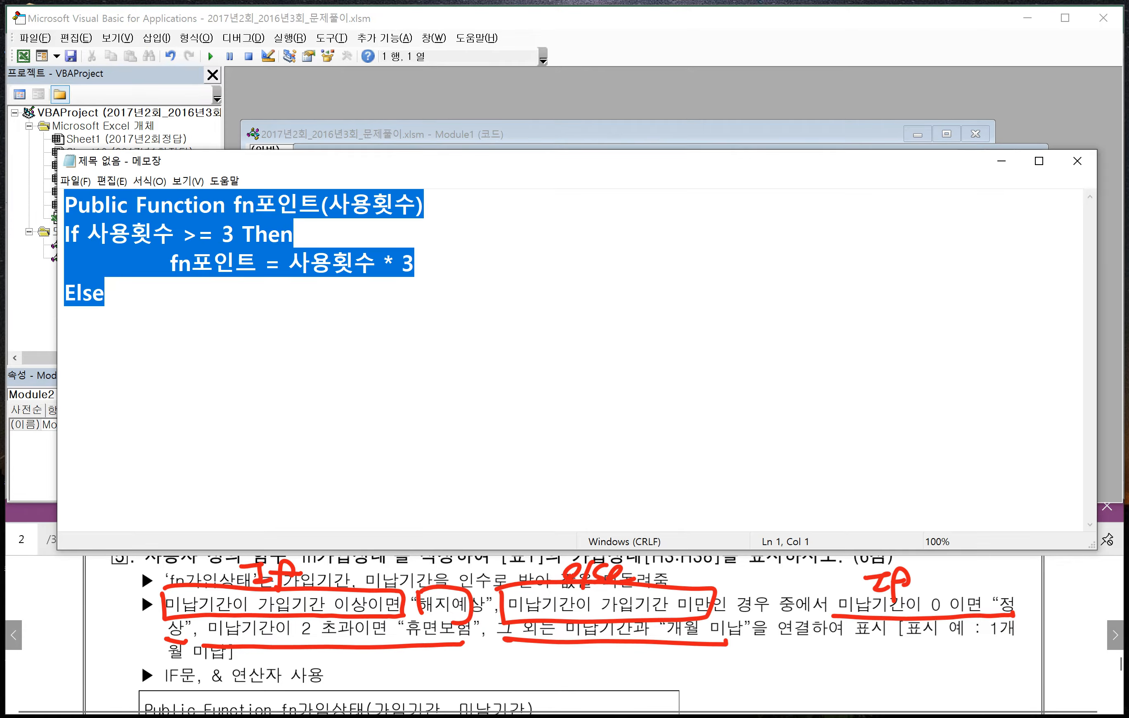
drag(163, 355, 235, 208)
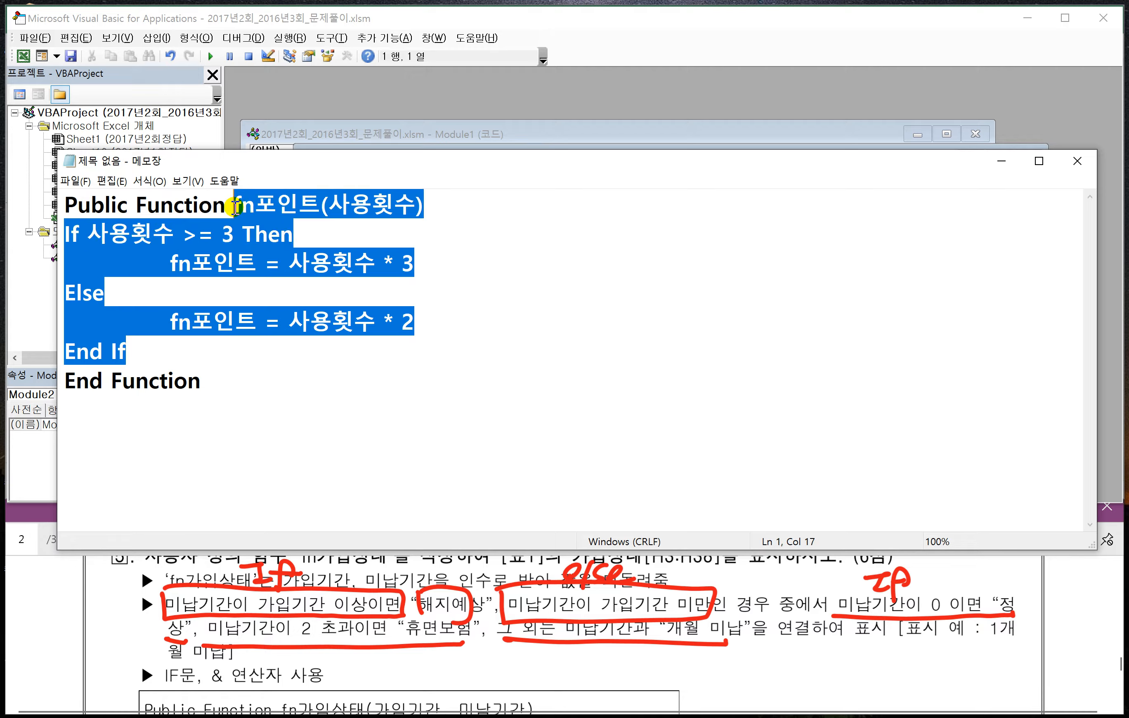
key(Delete)
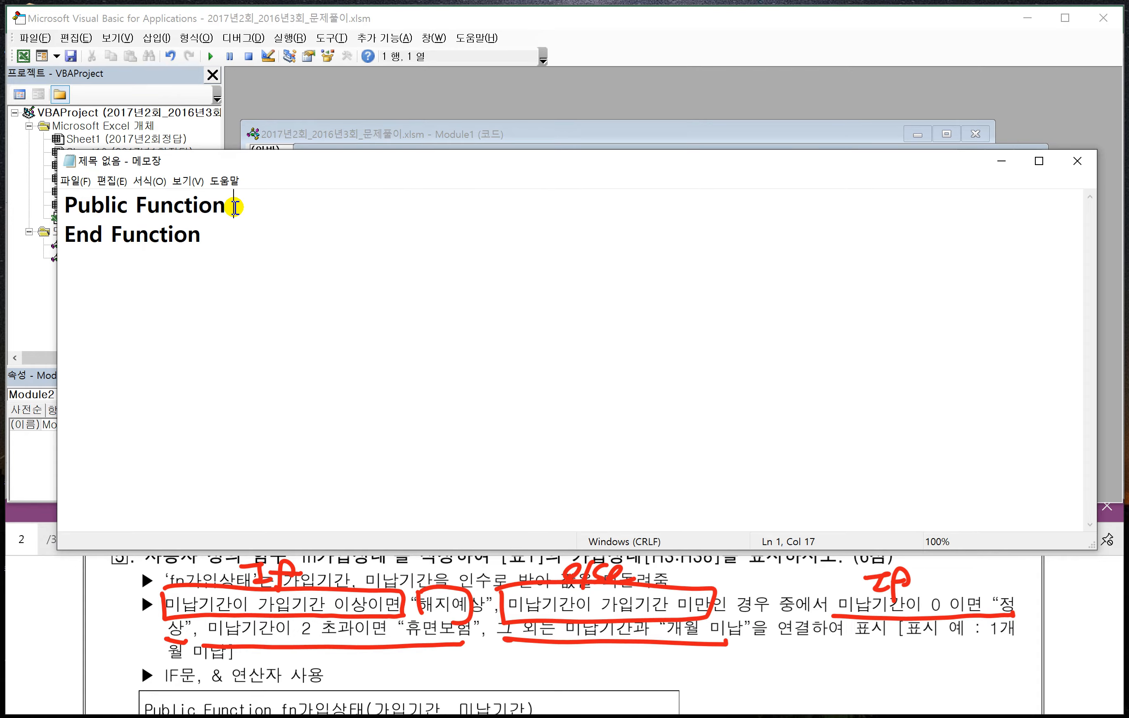
- Complete the function declaration with fn가입상태(가입기간,미납기간) and add an empty line below it
scroll(327, 620, down, 2)
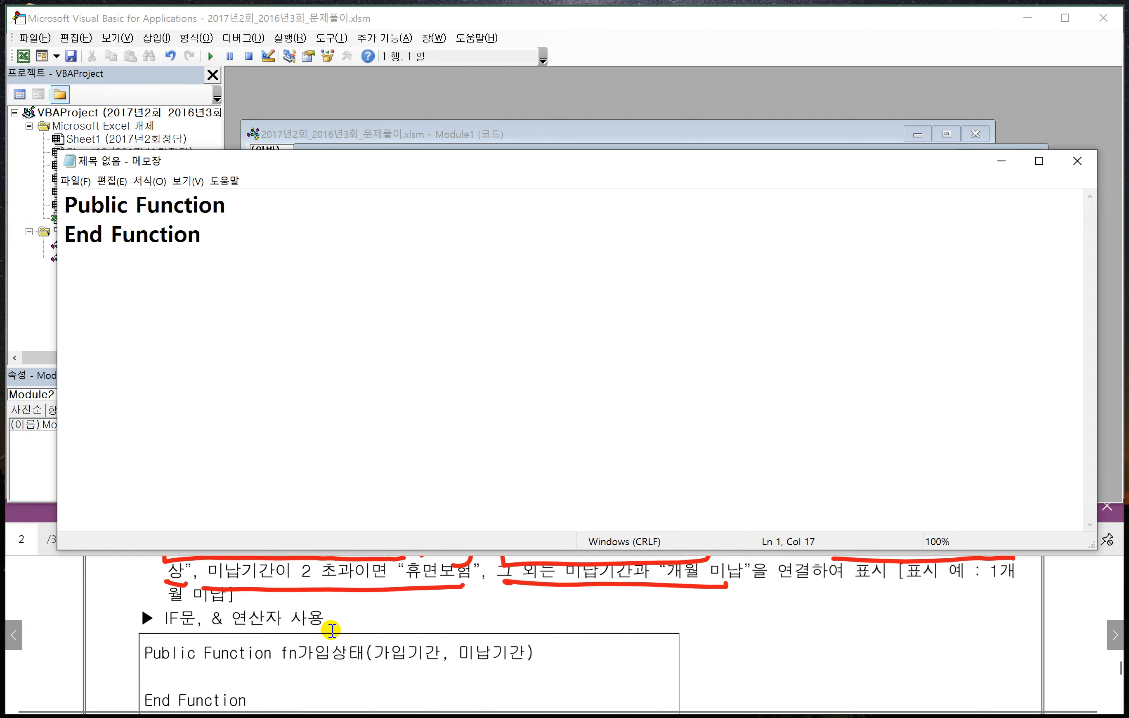
text(f)
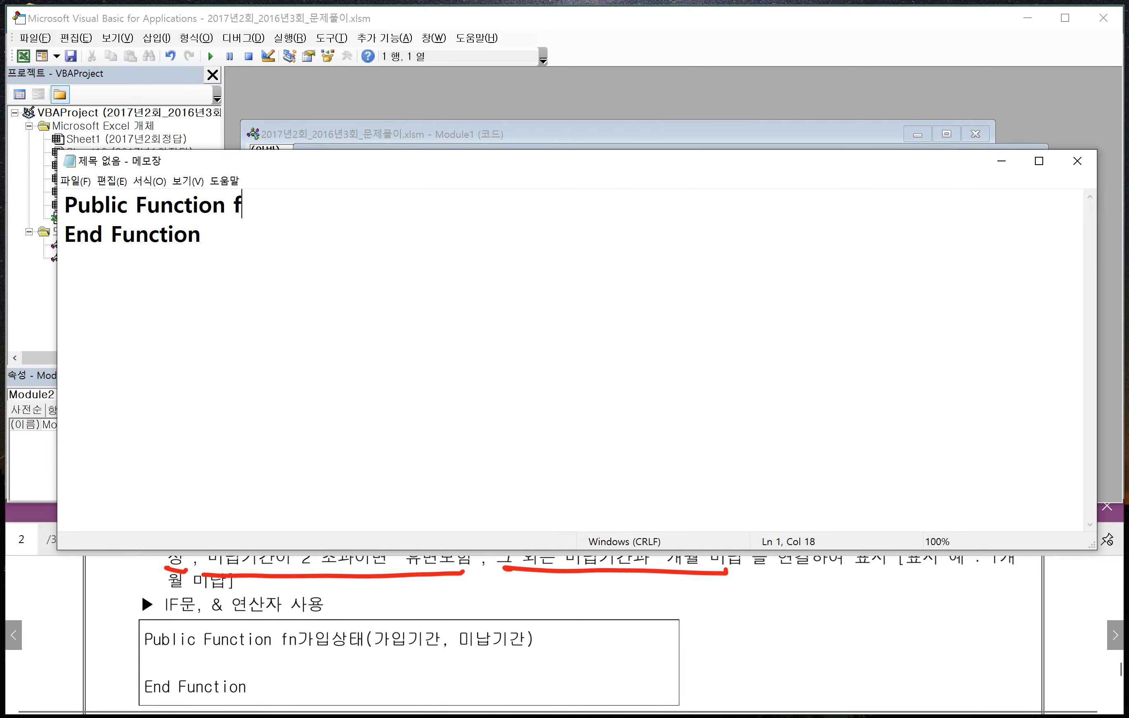
text(n가입상)
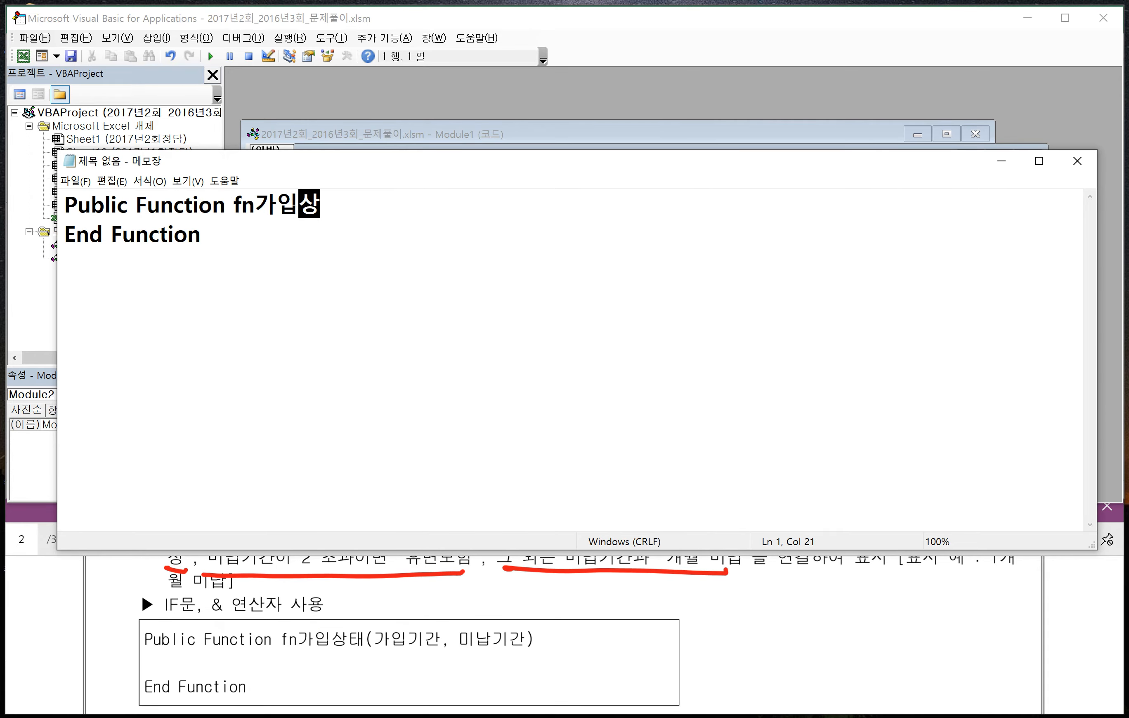
text(태(가입기)
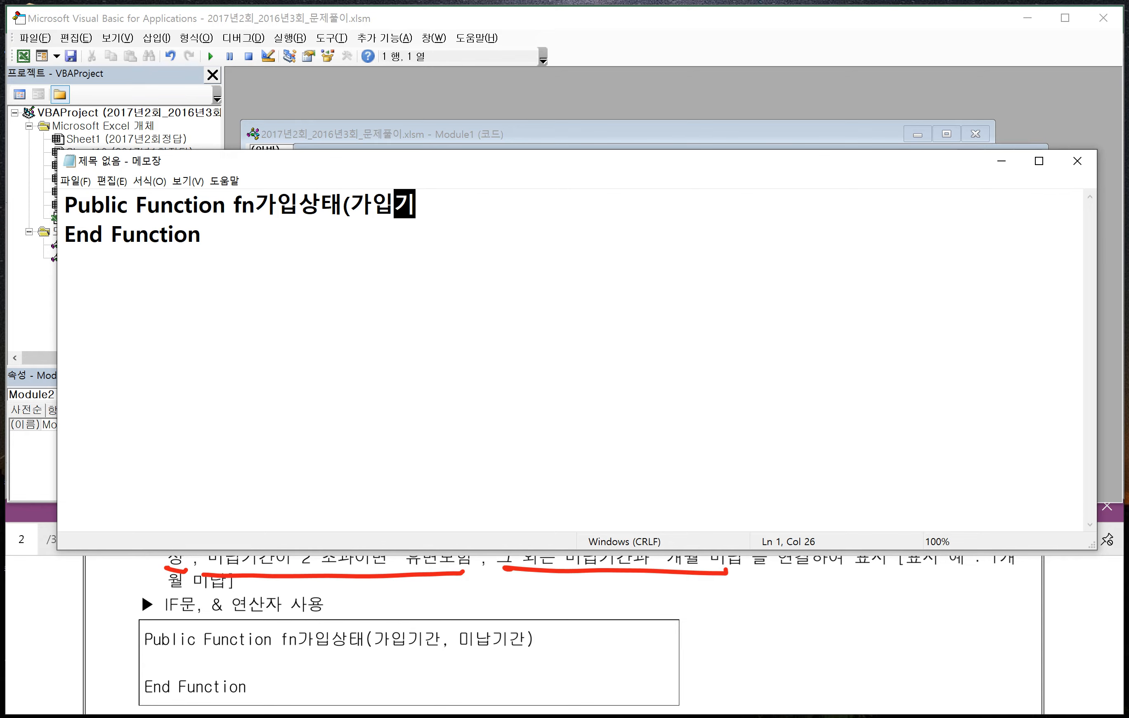
text(간,미납)
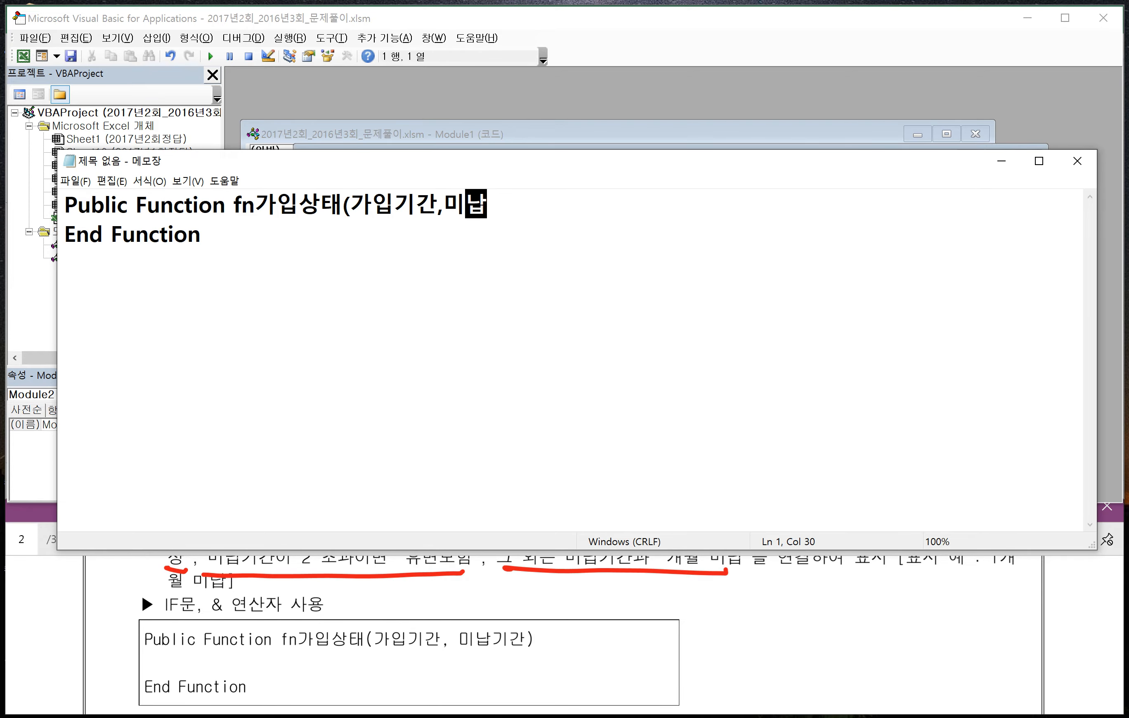
text(기간))
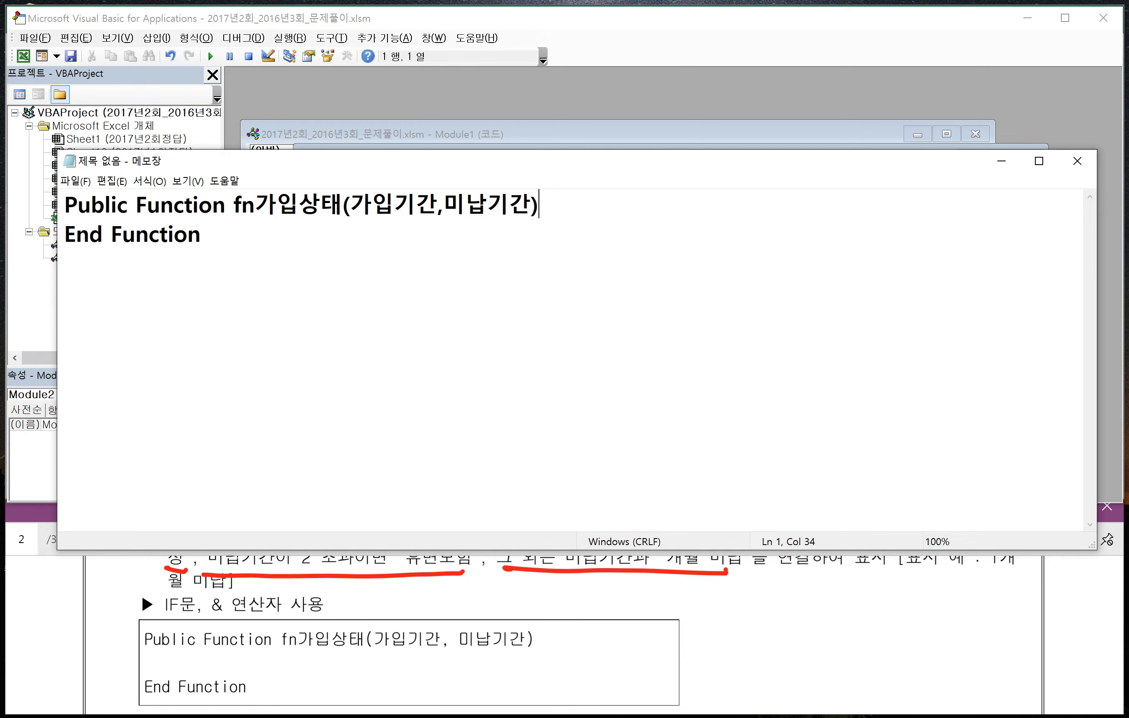
key(Return)
- Move the Notepad window clear of the PDF conditions and write If 미납기간 >= 가입기간 Then below the declaration
drag(418, 164, 410, 102)
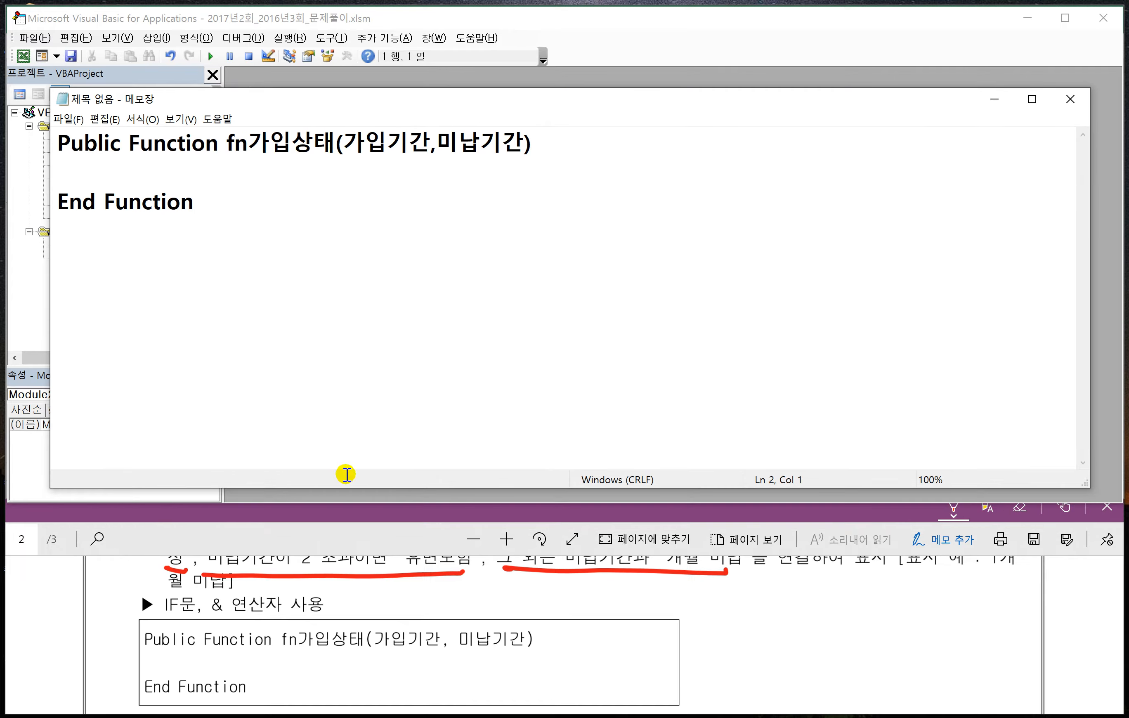
click(320, 537)
scroll(344, 595, up, 1)
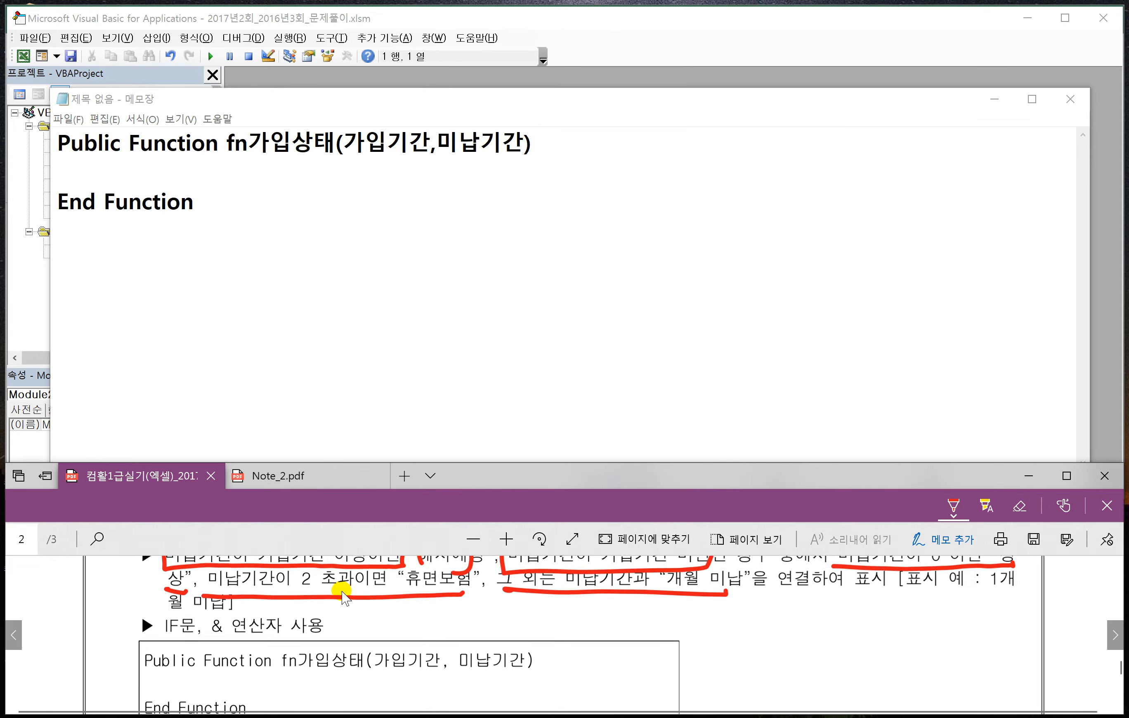
scroll(343, 597, up, 1)
click(141, 178)
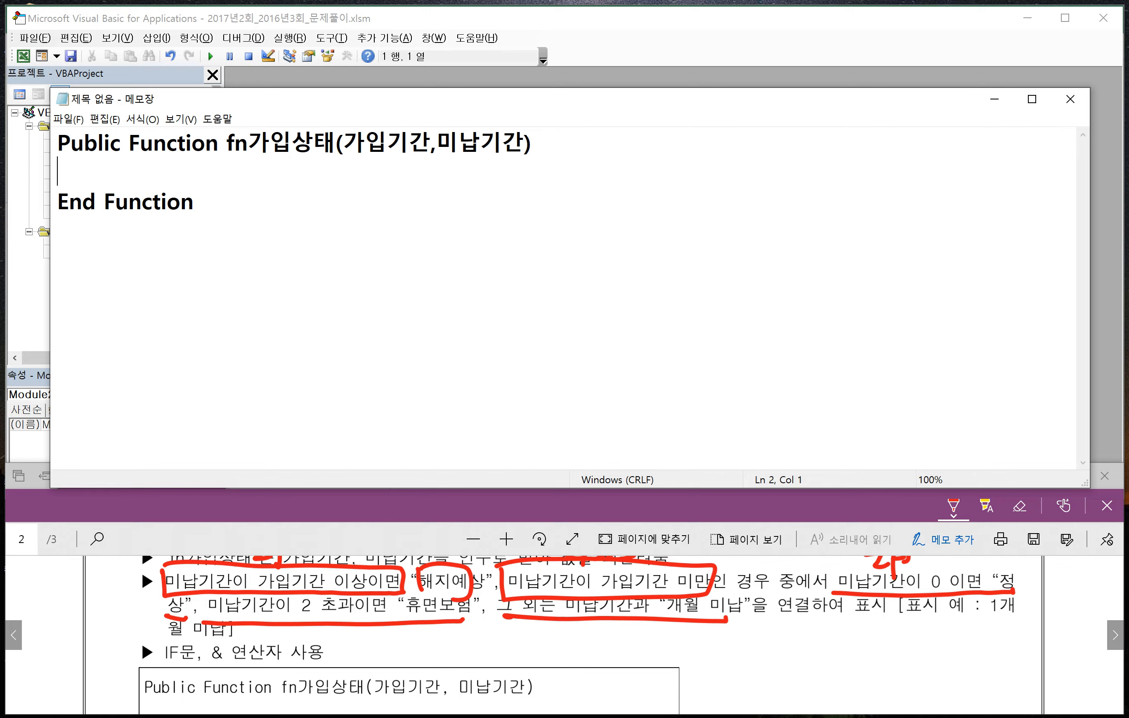
text(If 미납기간)
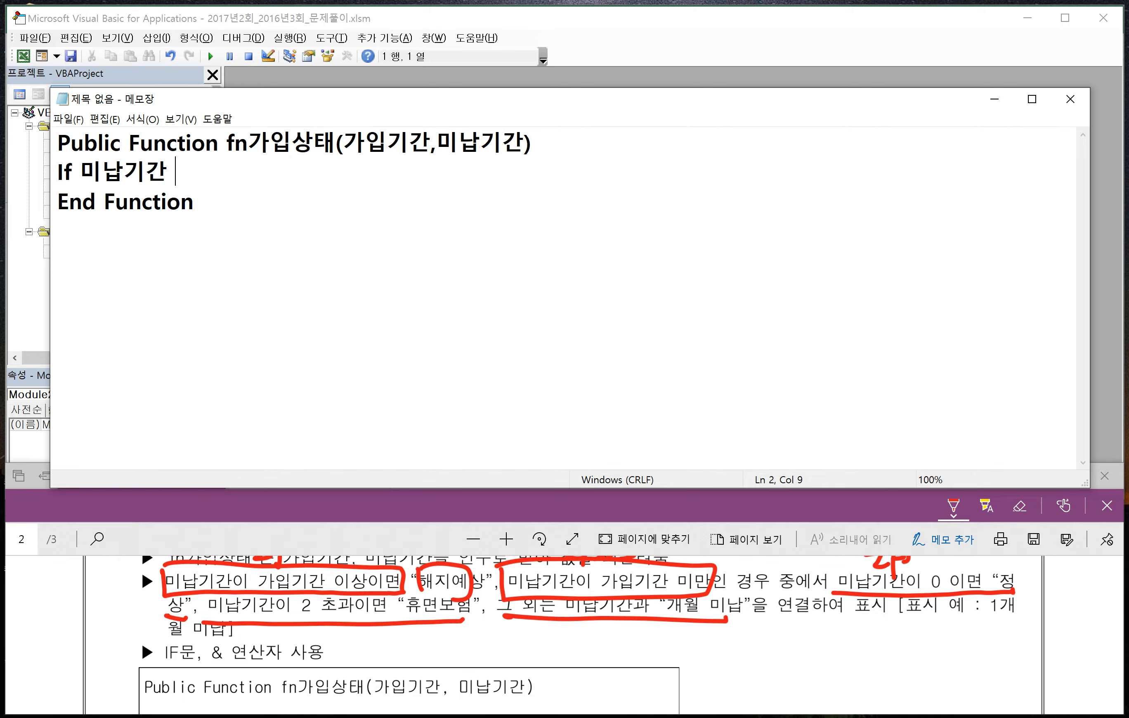
text( >= 가입이)
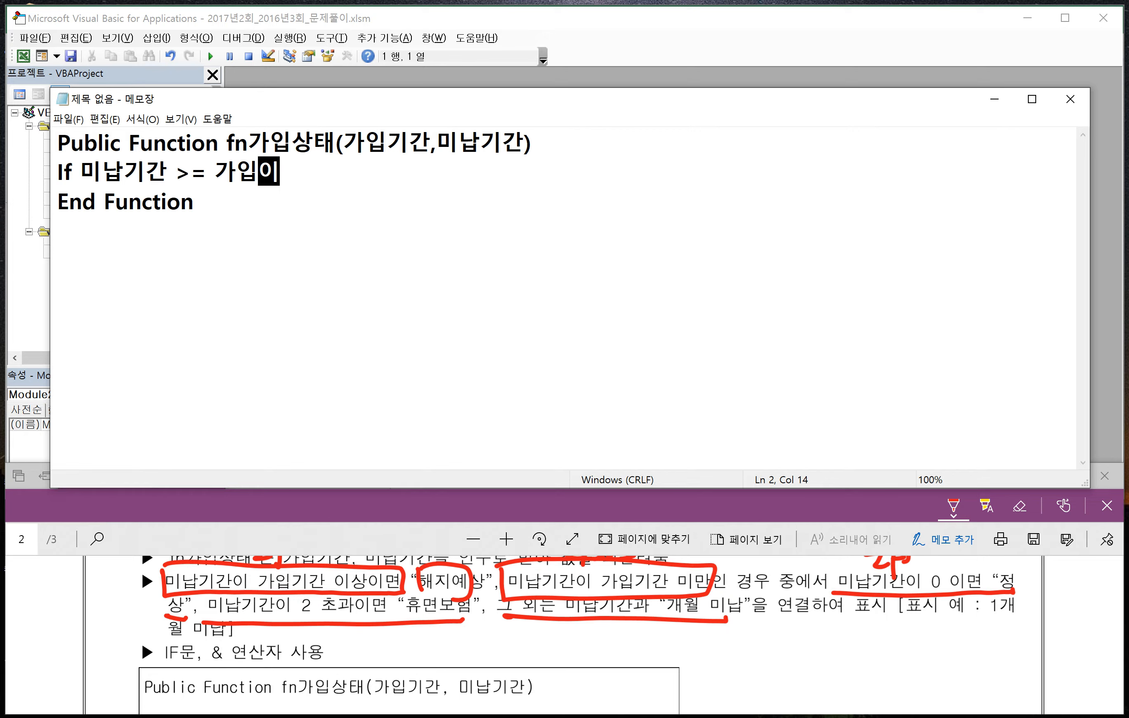
key(BackSpace)
text(기간 )
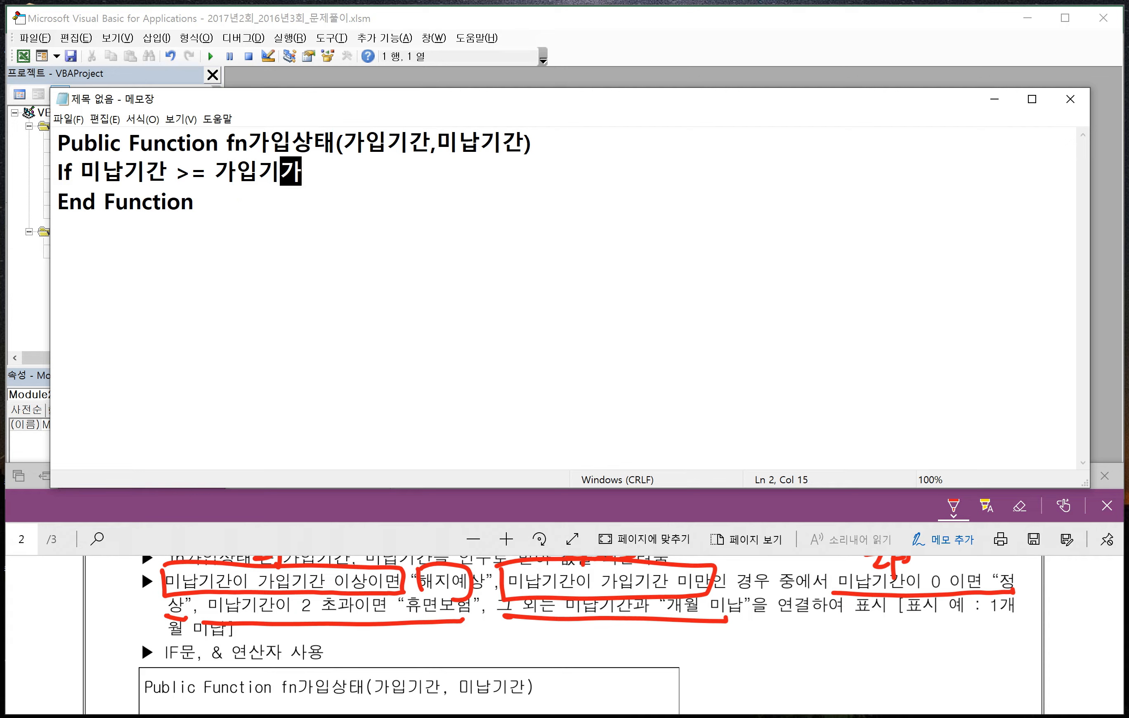
text(Then)
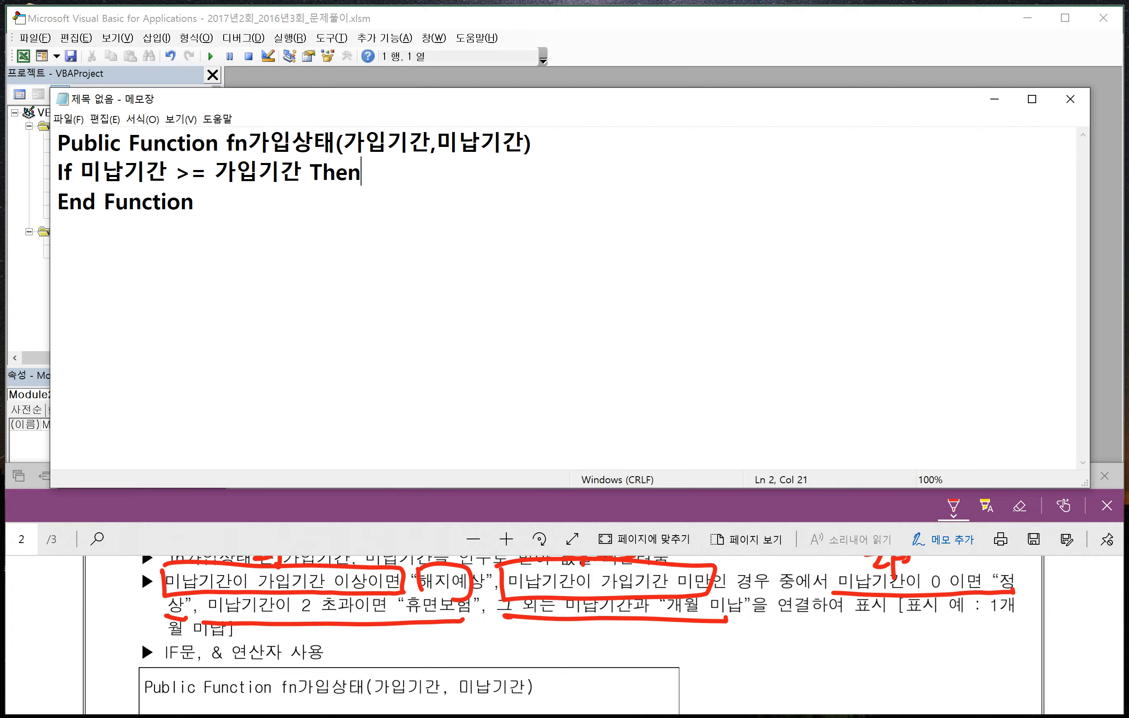
- Assign "해지예상" to fn가입상태 on an indented line under the If, and add an Else line
key(Return)
key(Tab)
text(fn)
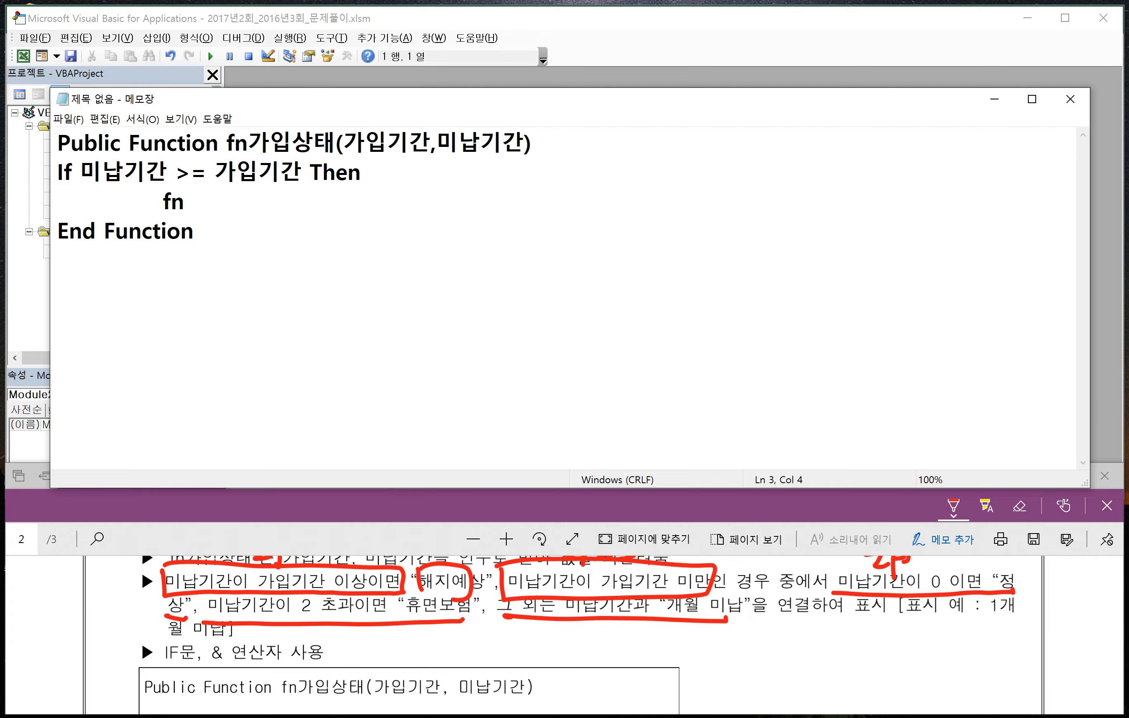
text(가입상태 )
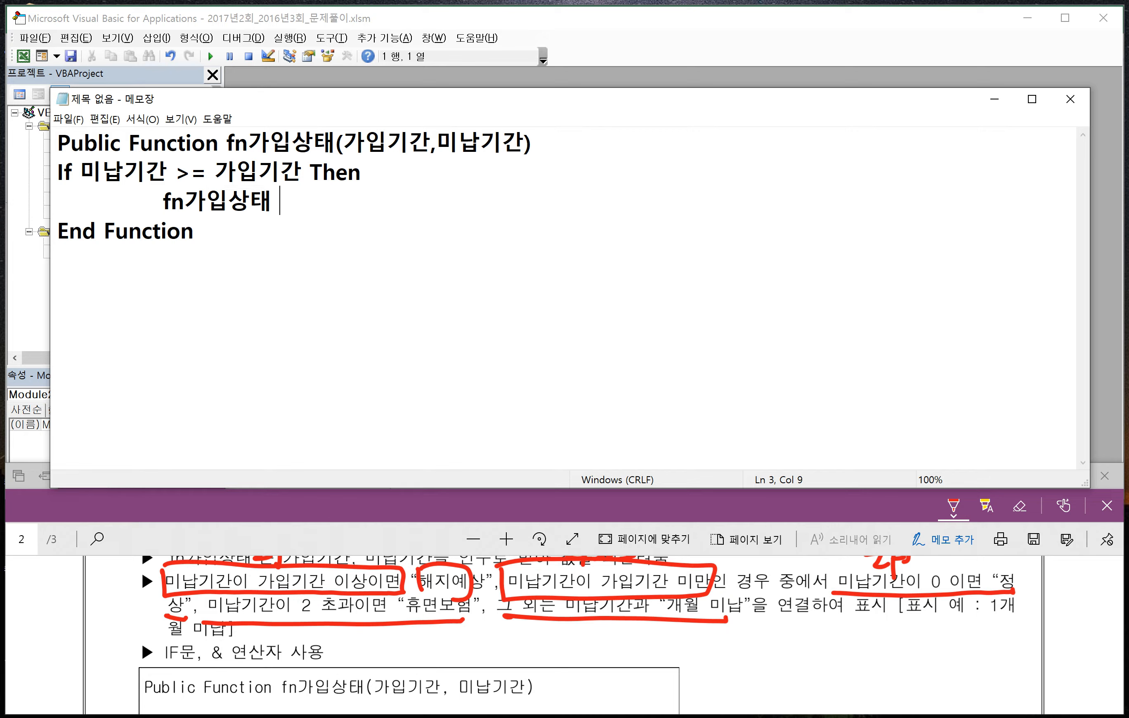
text(= )
text("해징)
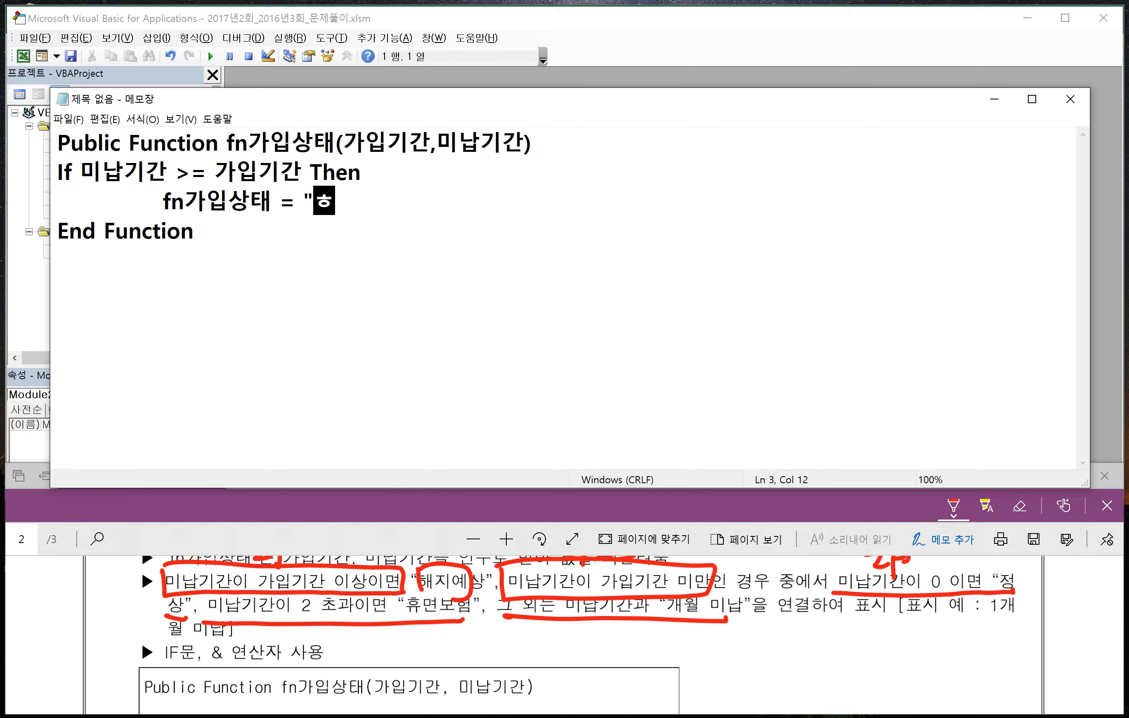
text(예상")
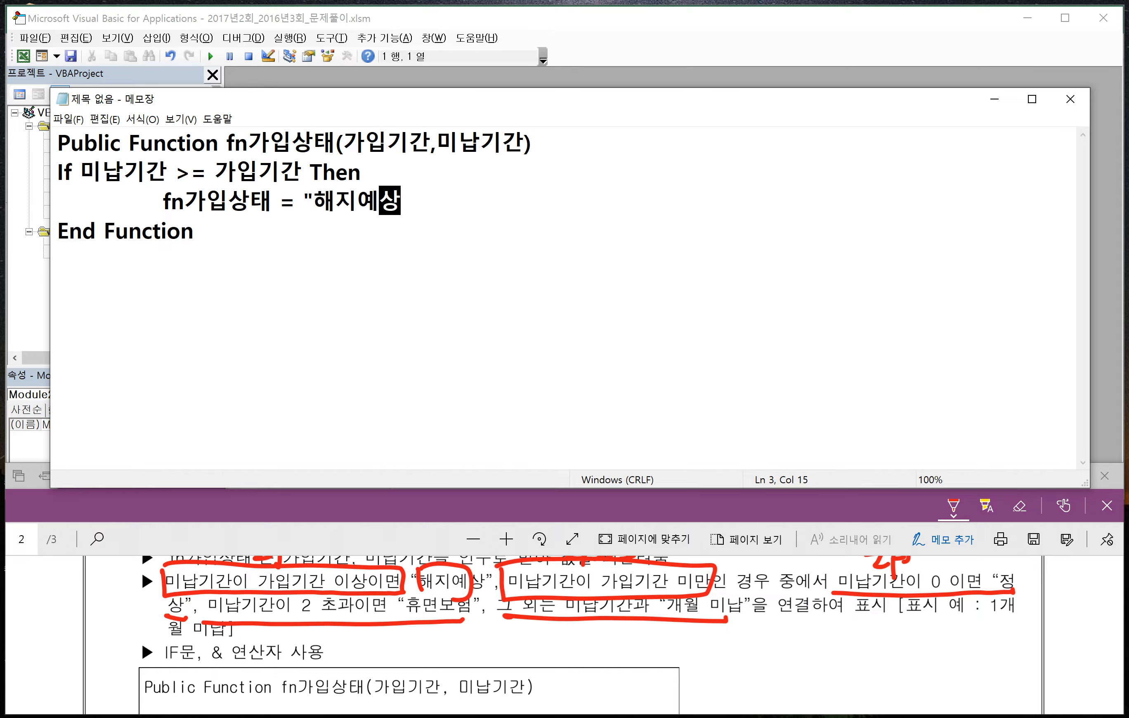
key(Return)
text(Else)
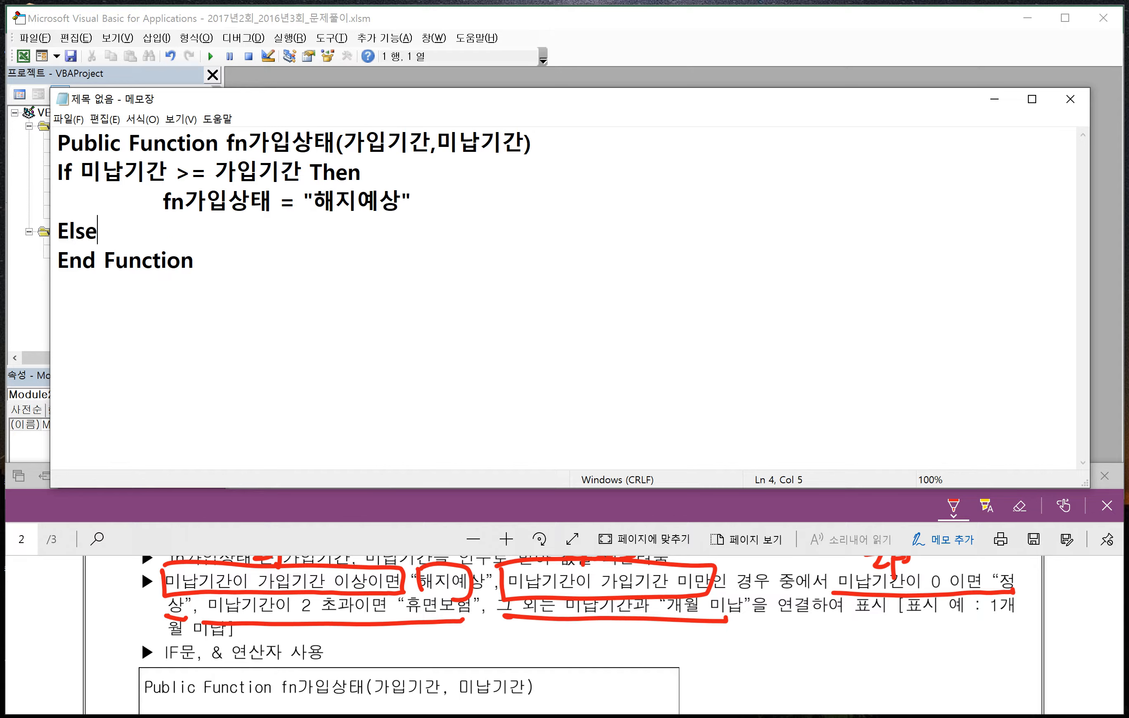
- Add the indented nested condition If 미납기간 = 0 Then under Else
key(Return)
key(Tab)
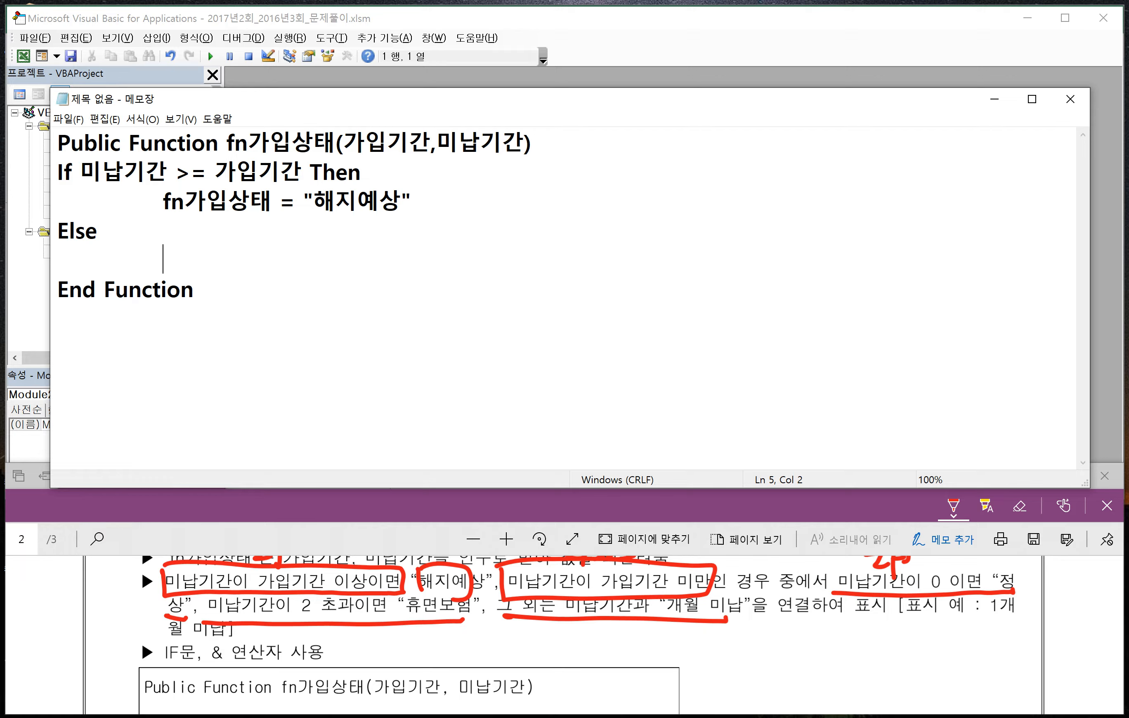
text(If)
text(a)
text(미나)
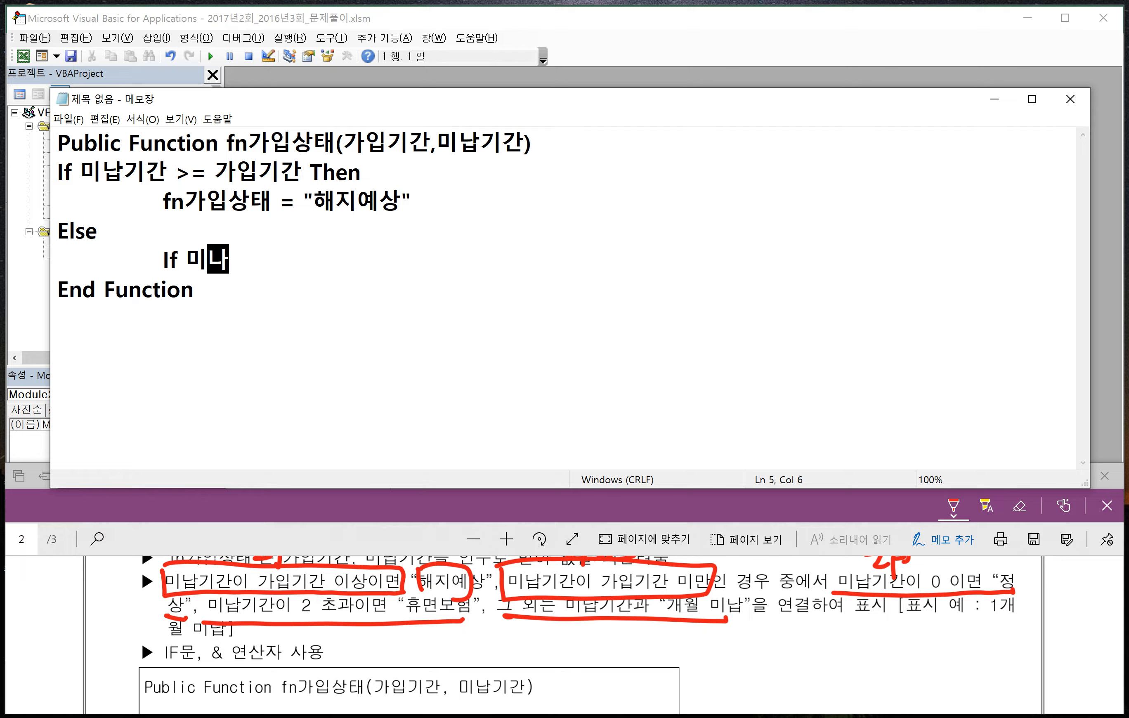
text(빅)
key(BackSpace)
key(BackSpace)
key(BackSpace)
key(BackSpace)
text(ㄴ납기간 )
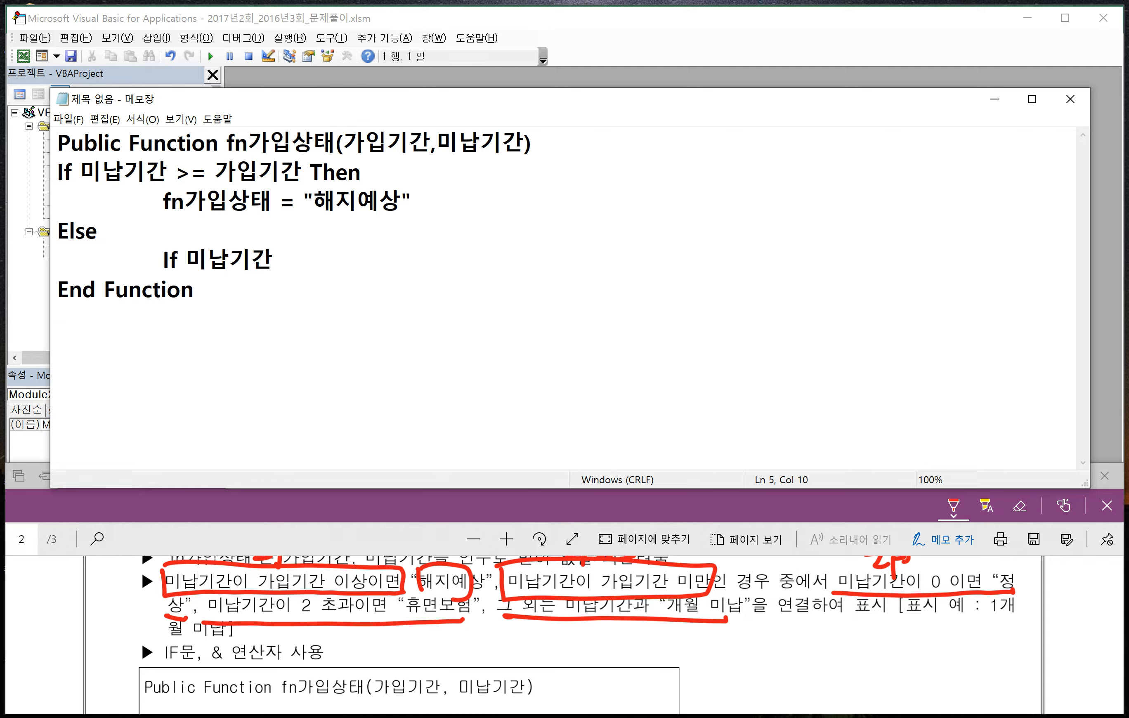
text( = 0 Then)
- Assign "정상" to fn가입상태 on a doubly indented line under the nested If 미납기간 = 0 Then
key(Return)
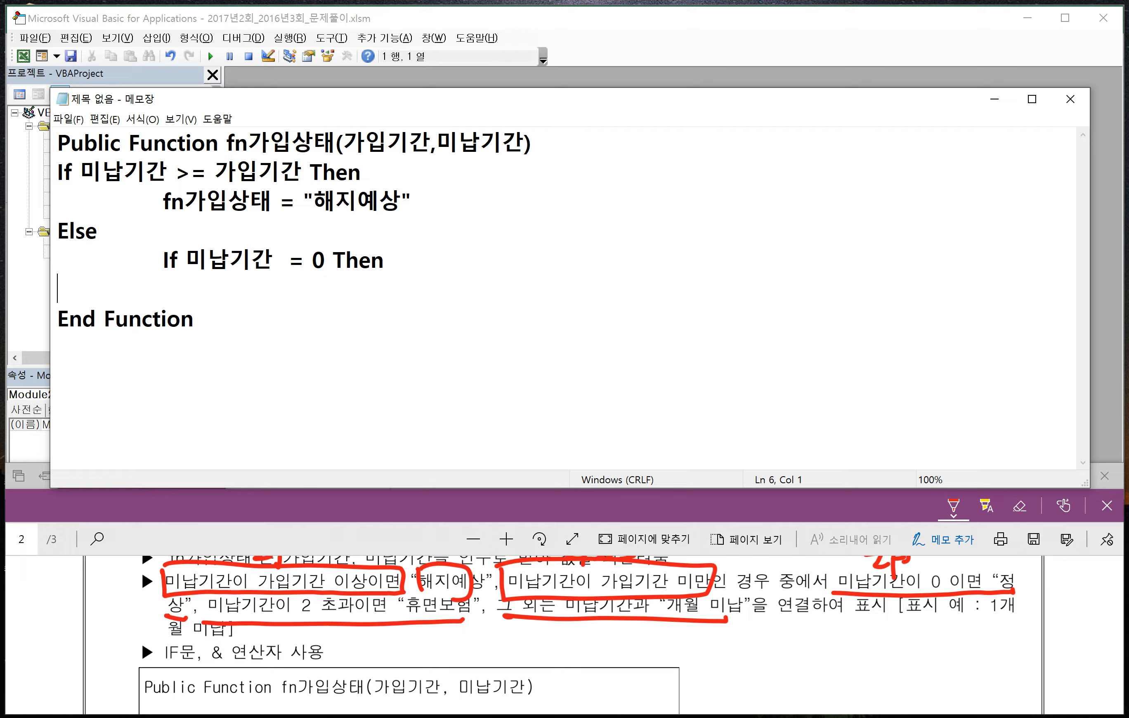
text(fn)
text(가입상태 )
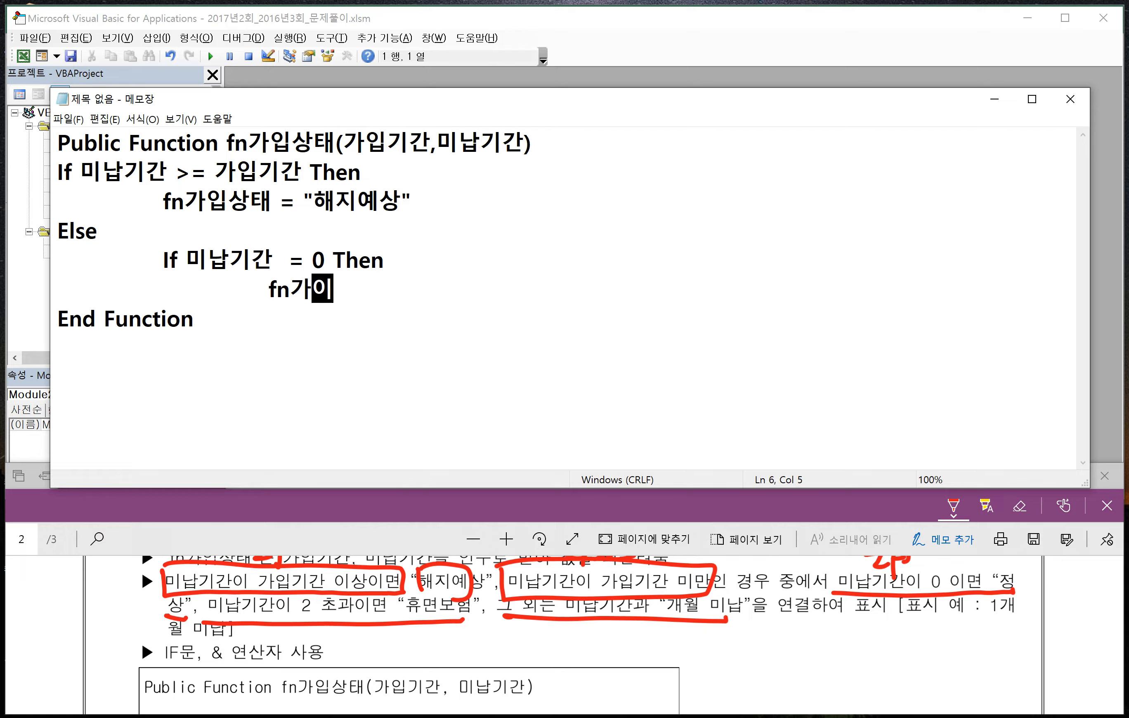
text(=)
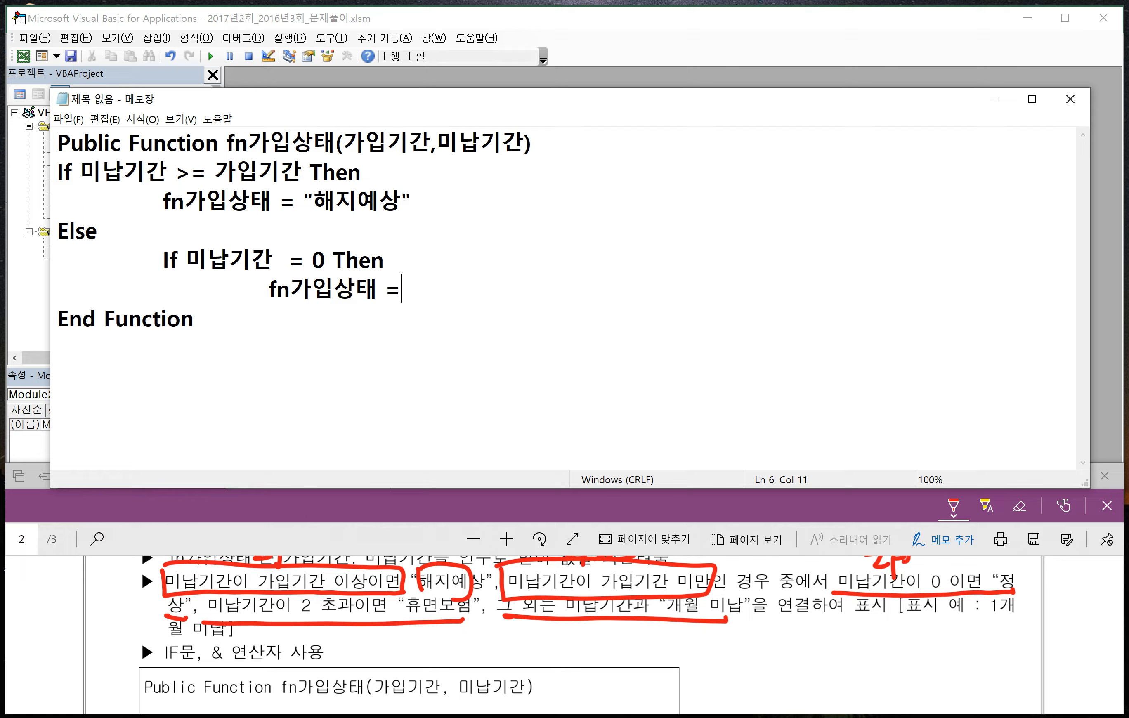
text( "정상")
- Add the indented condition ElseIf 미납기간 > 2 Then below the "정상" assignment
key(Return)
key(Tab)
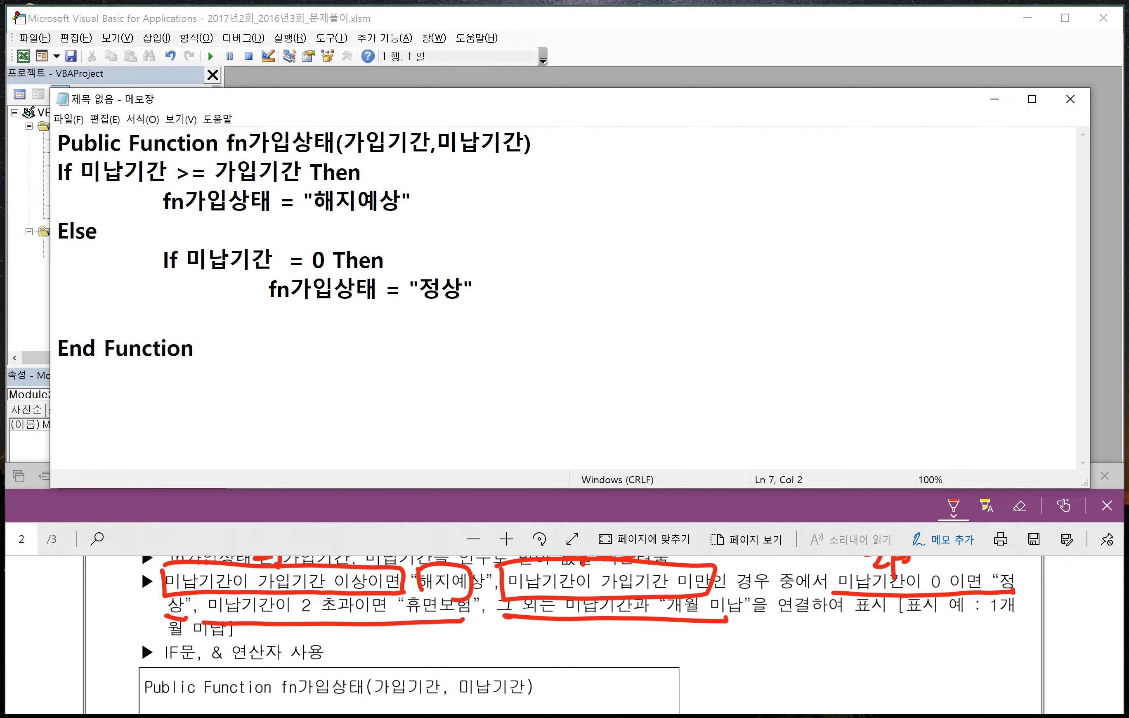
text(ㄷ)
key(BackSpace)
text(Elseif)
key(BackSpace)
key(BackSpace)
text(If )
text(a)
key(BackSpace)
text(미)
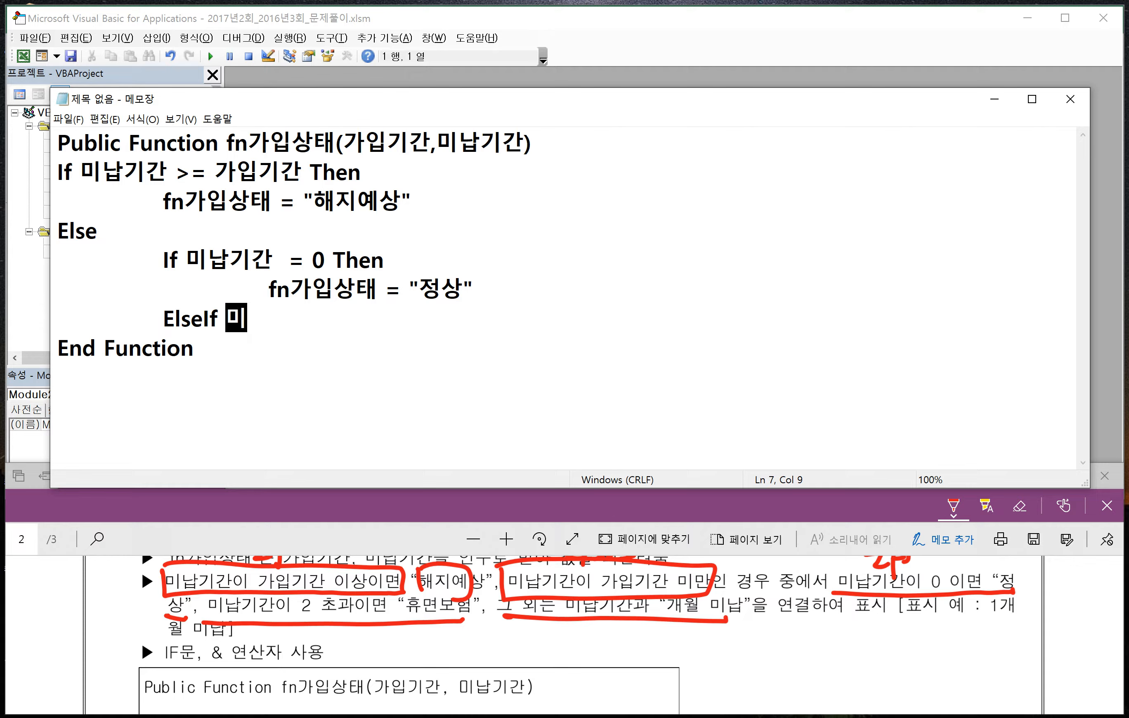
text(납기간 )
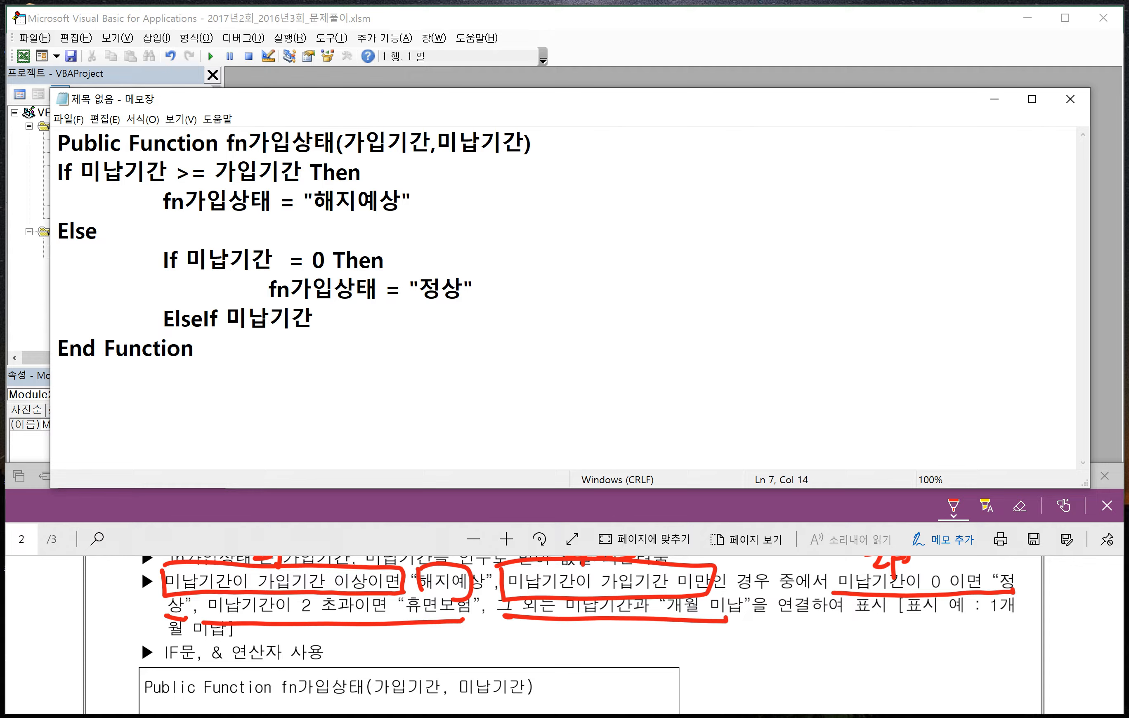
text(> 2 Then)
- Assign "휴먼보험" to fn가입상태 on a doubly indented line under the ElseIf condition
key(Return)
key(Tab)
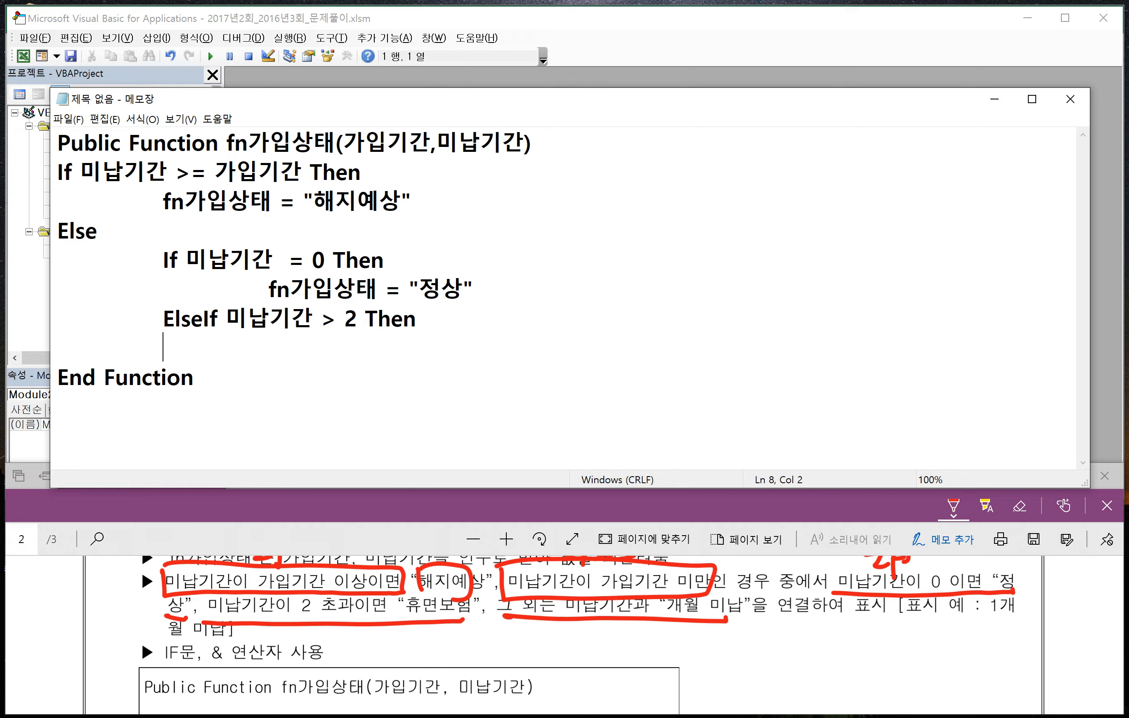
text(fn가입상)
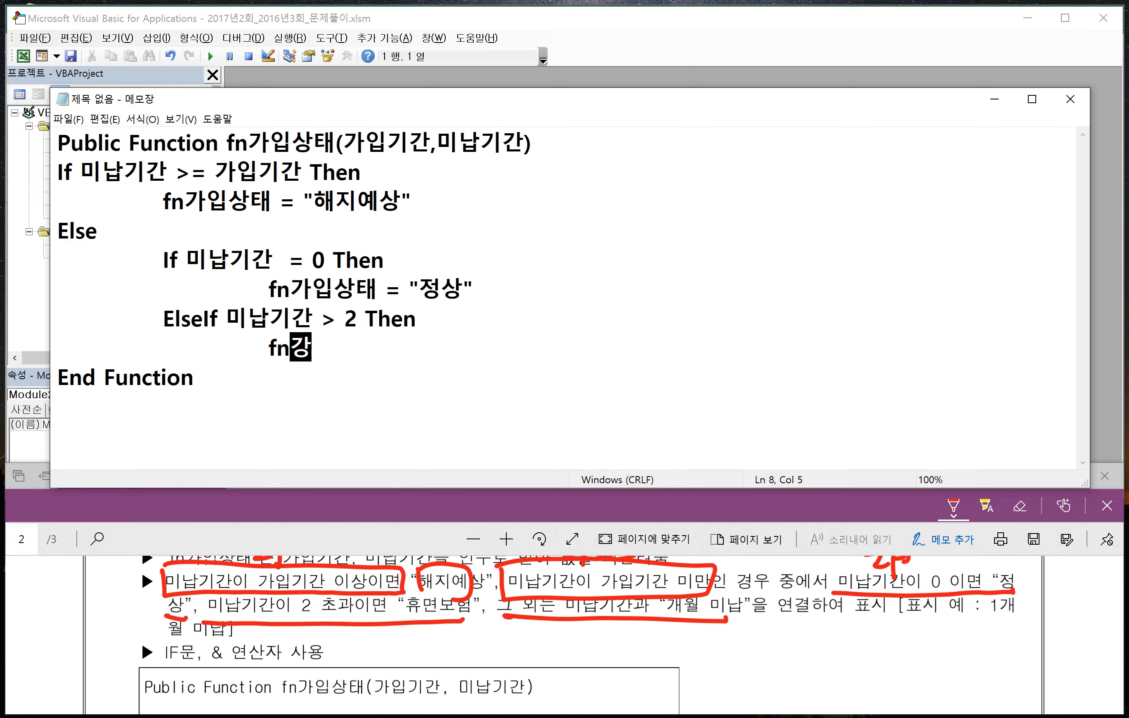
text(태 =)
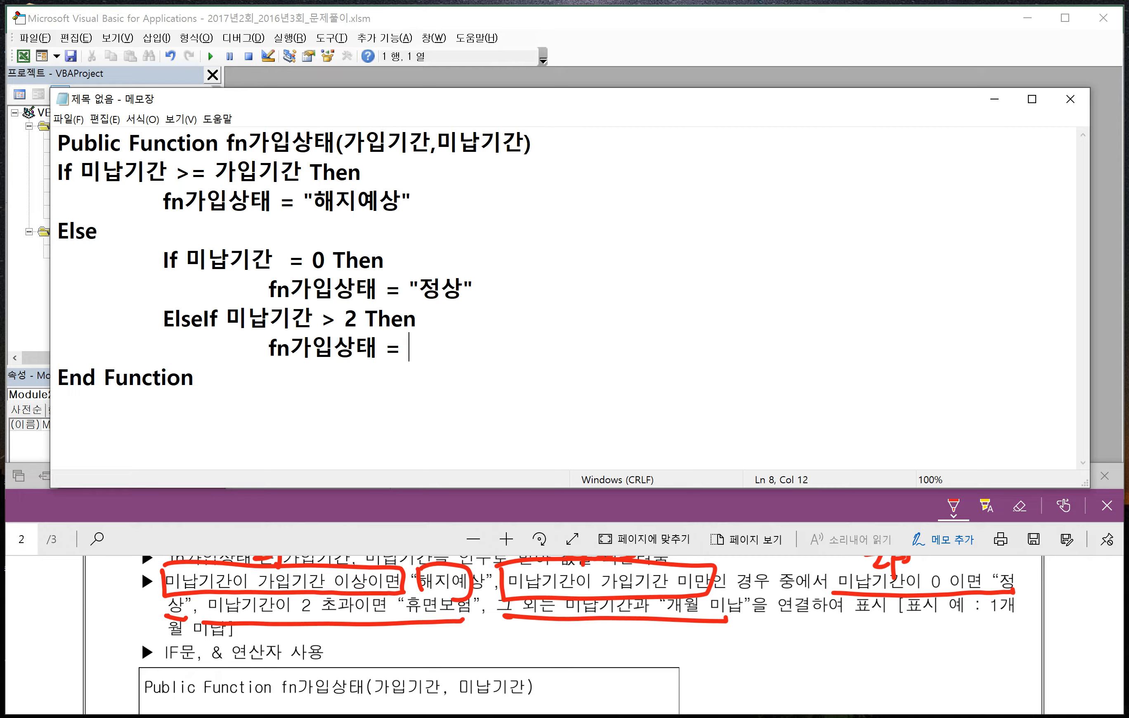
text( ")
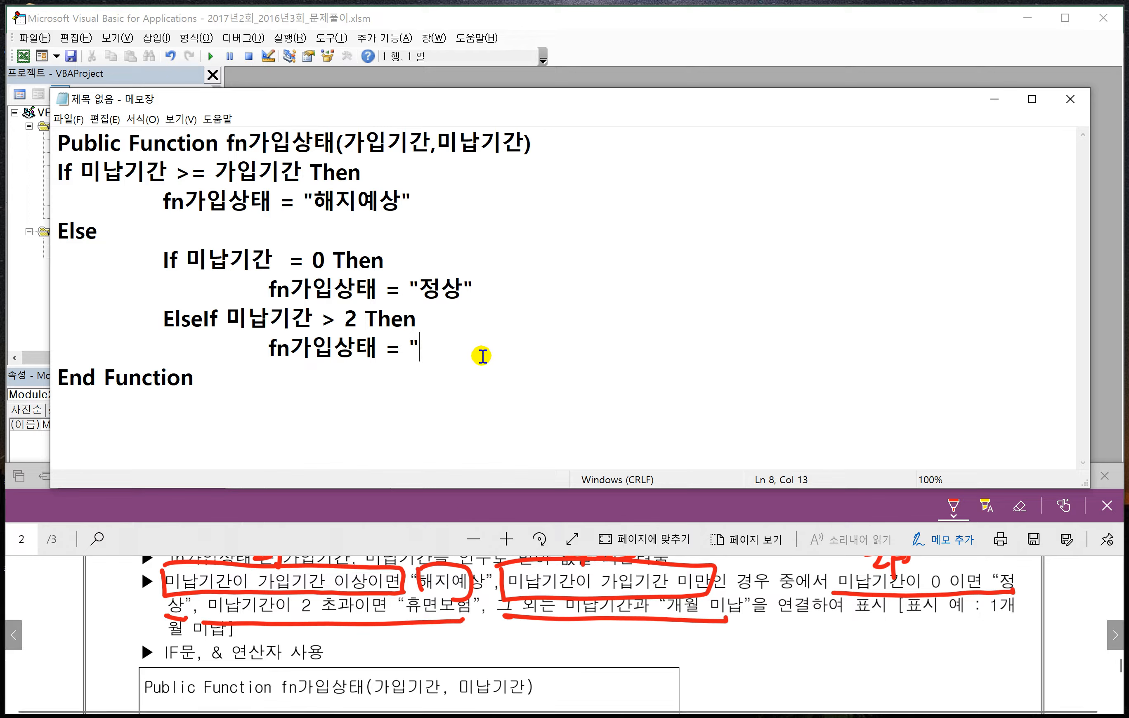
text(휴면봏)
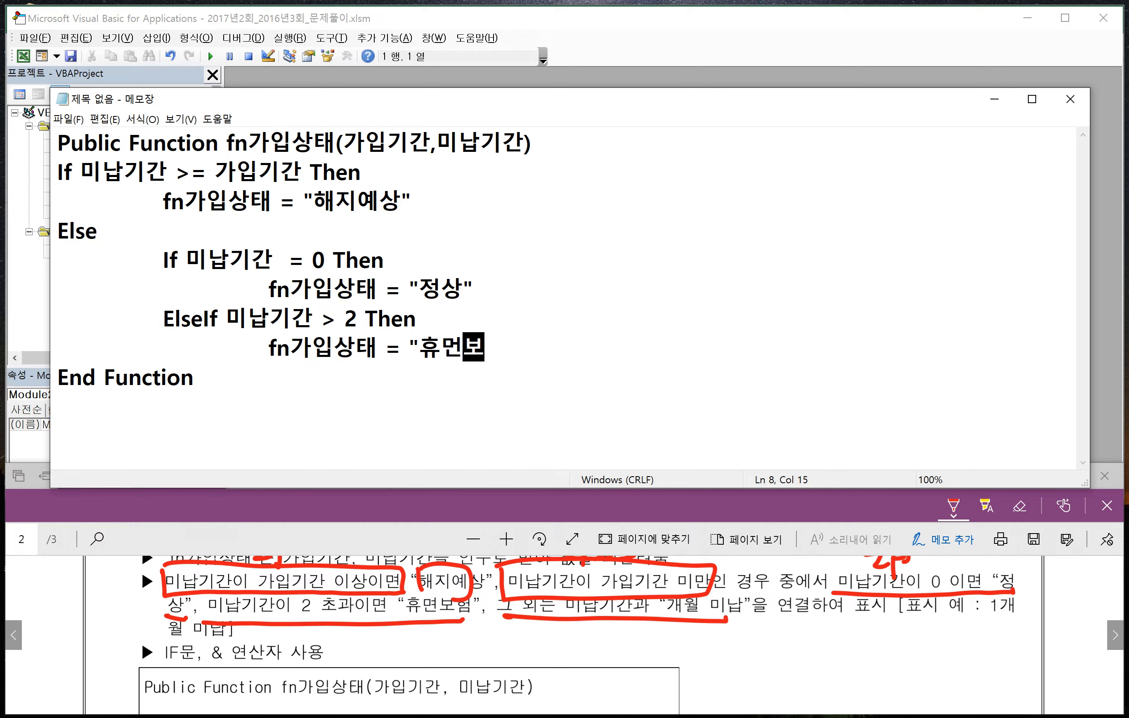
text(험")
- Add an indented Else branch that sets fn가입상태 = 미납기간 & "개월 미납"
key(Return)
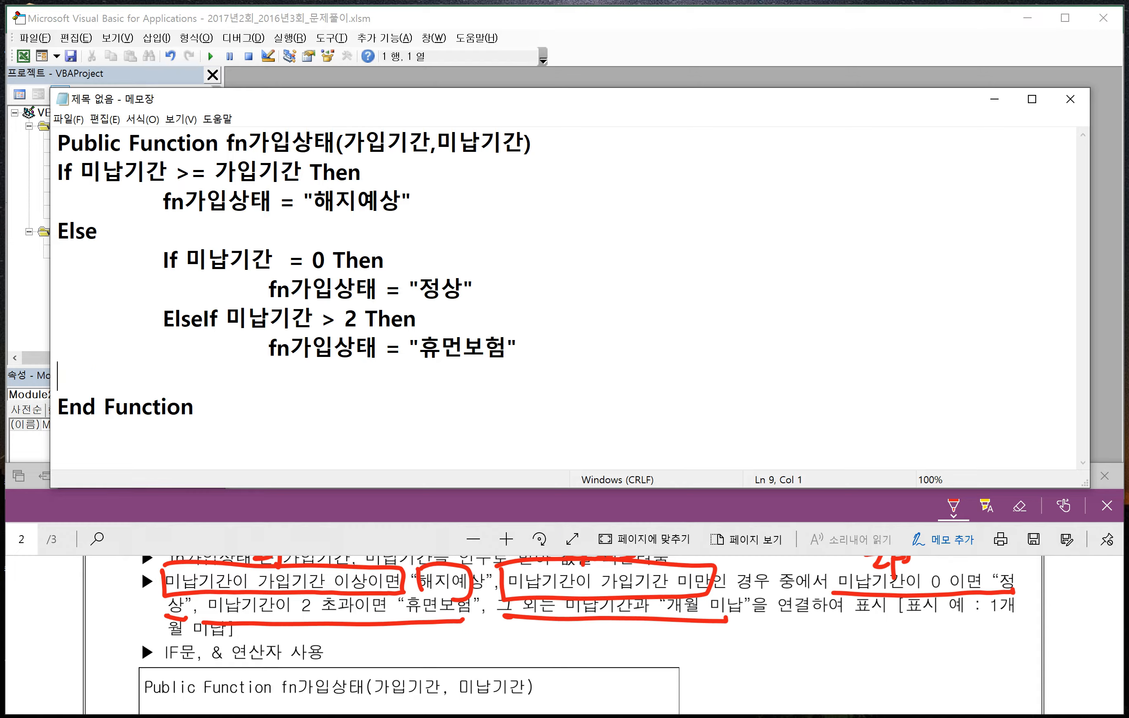
text(Else)
key(Return)
text(fn)
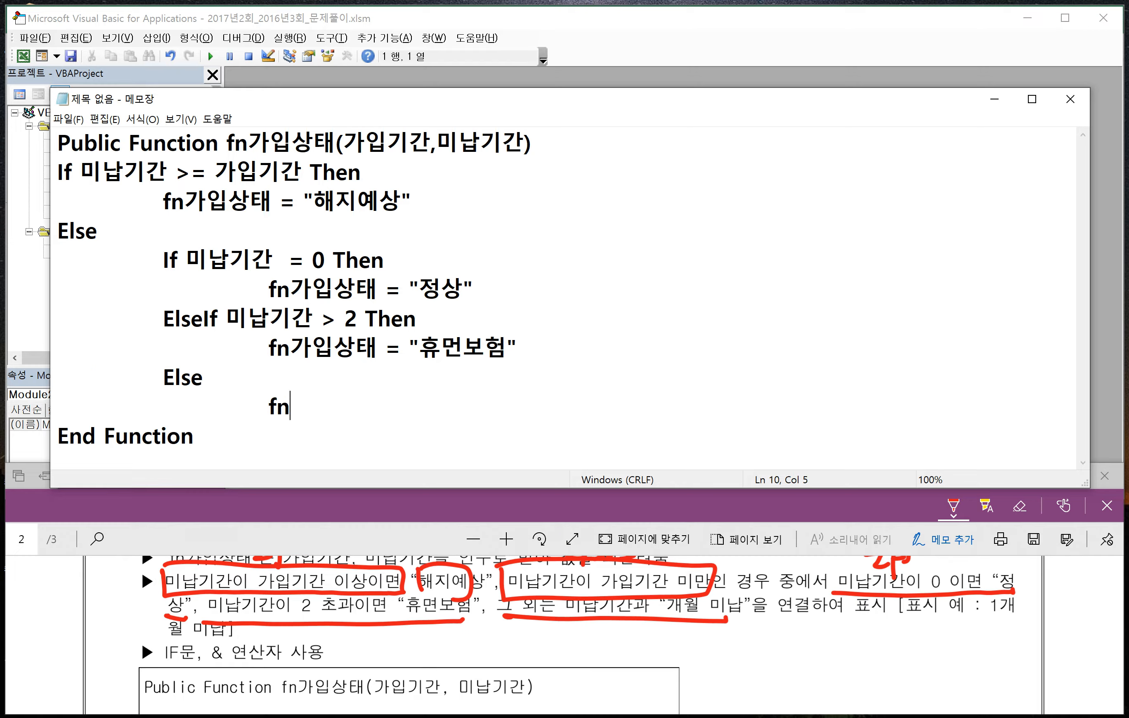
text(가입상태)
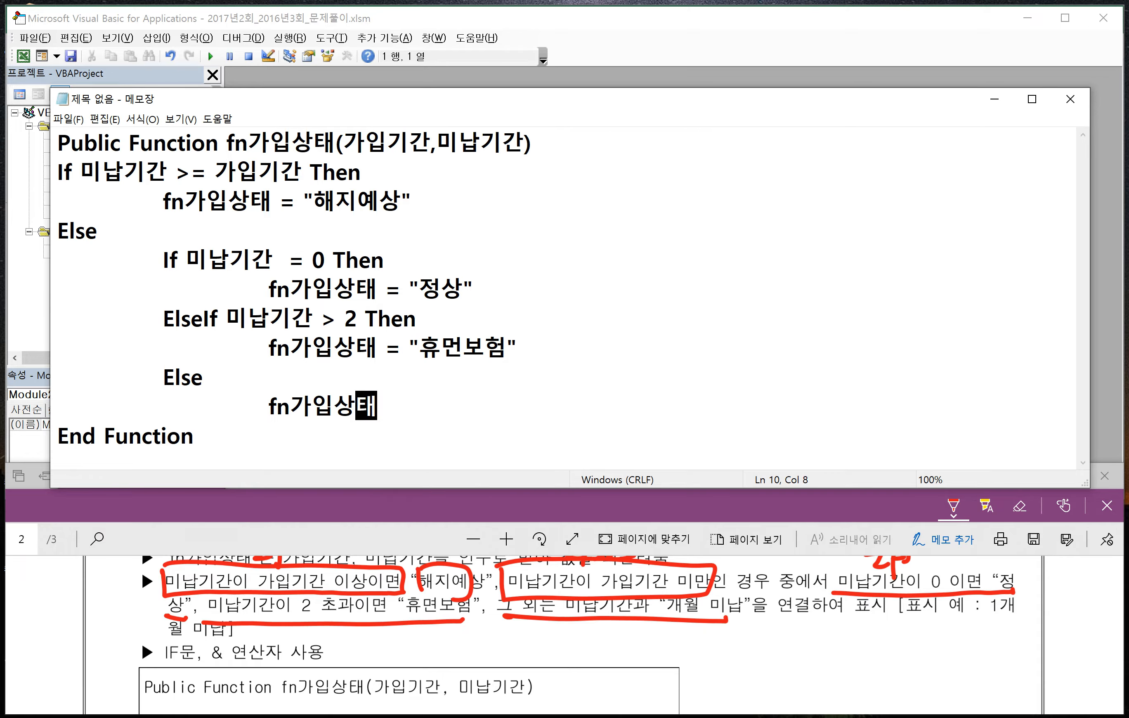
text(미)
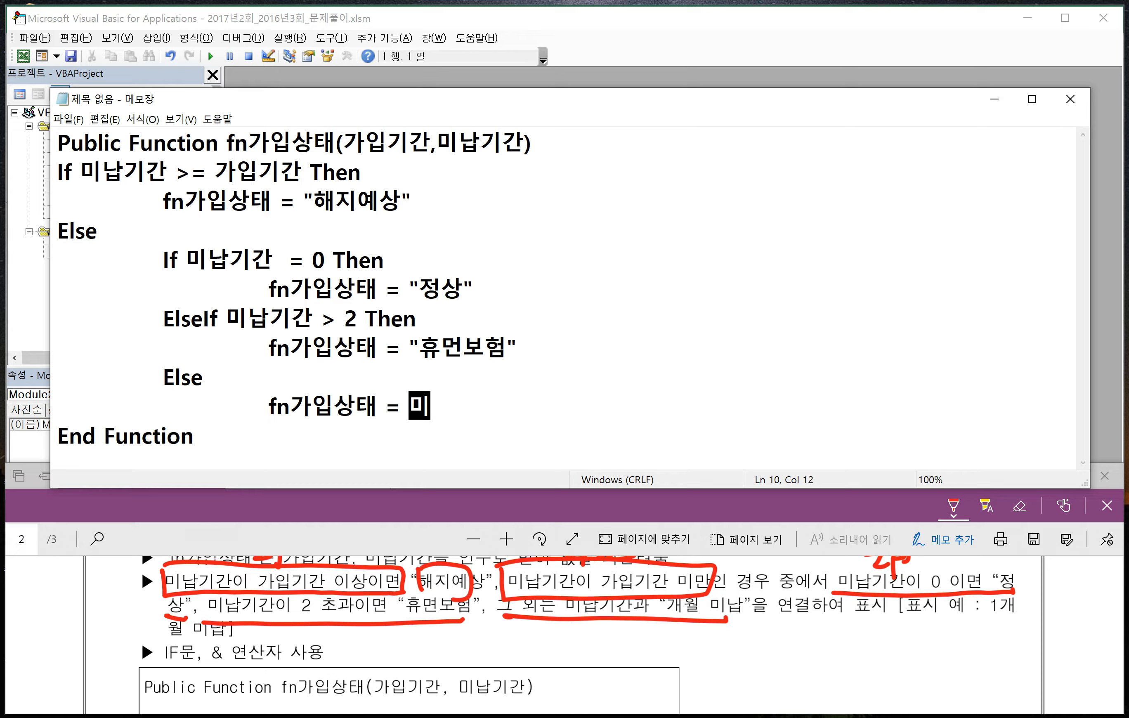
text(납기가ㄴ &)
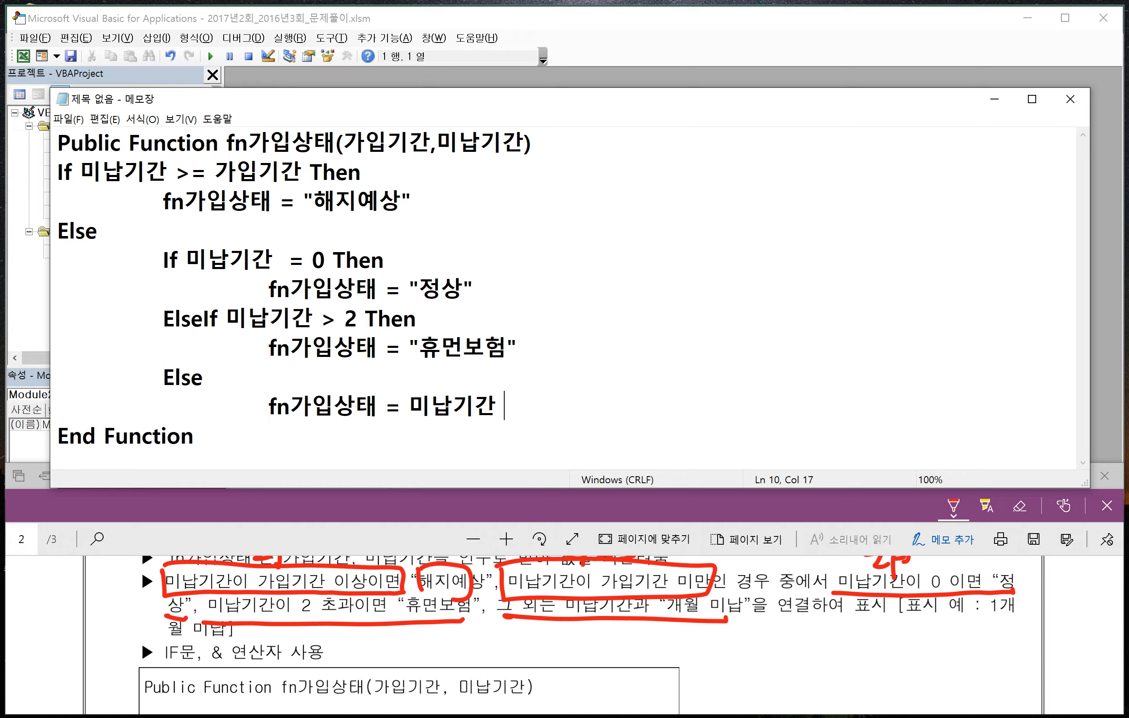
text( "ㄱ)
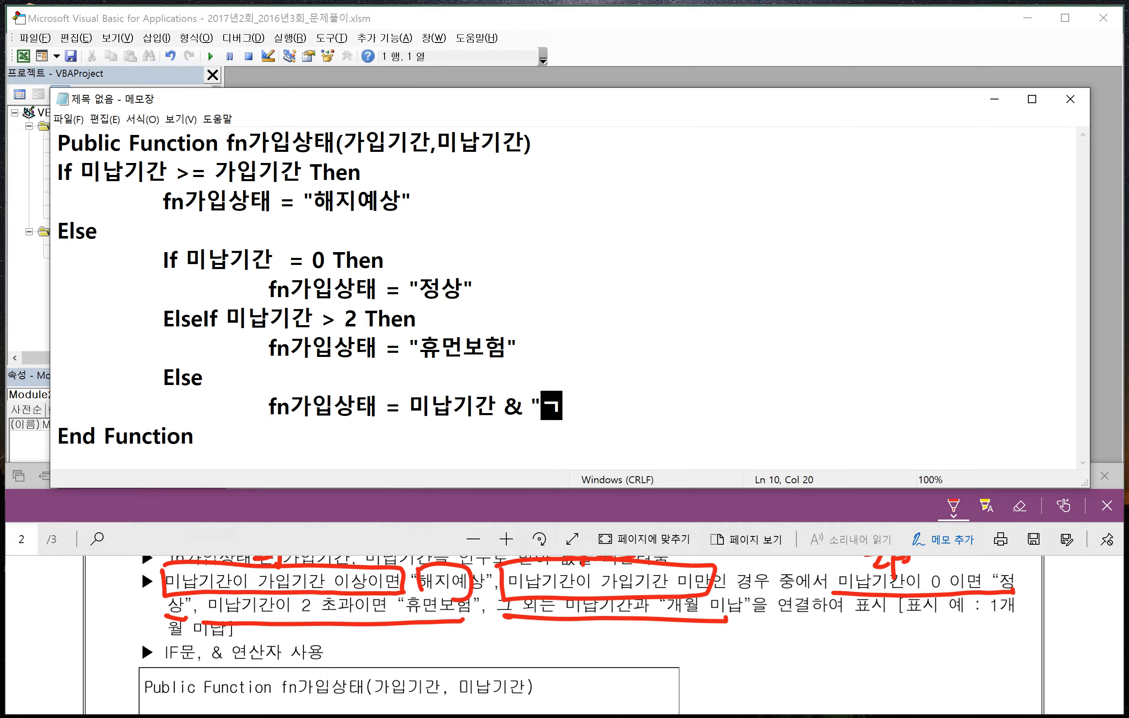
text(월 미납)
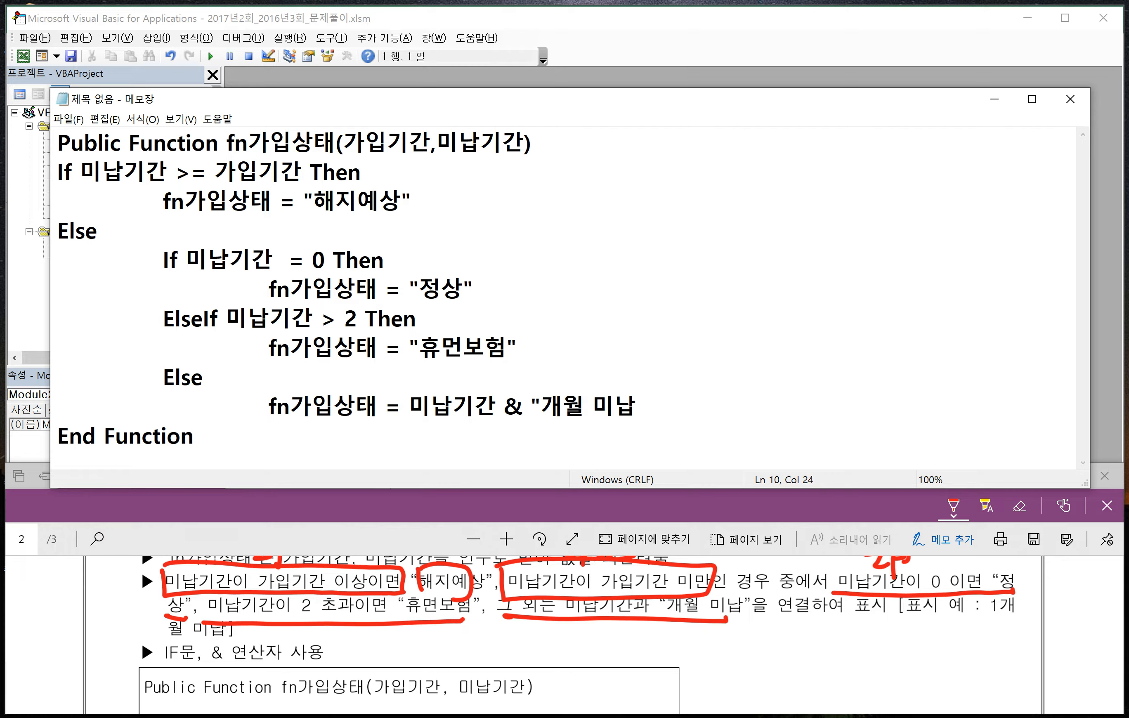
text(")
- Close the inner and outer conditions with an indented End If and an unindented End If above End Function
key(Return)
key(Tab)
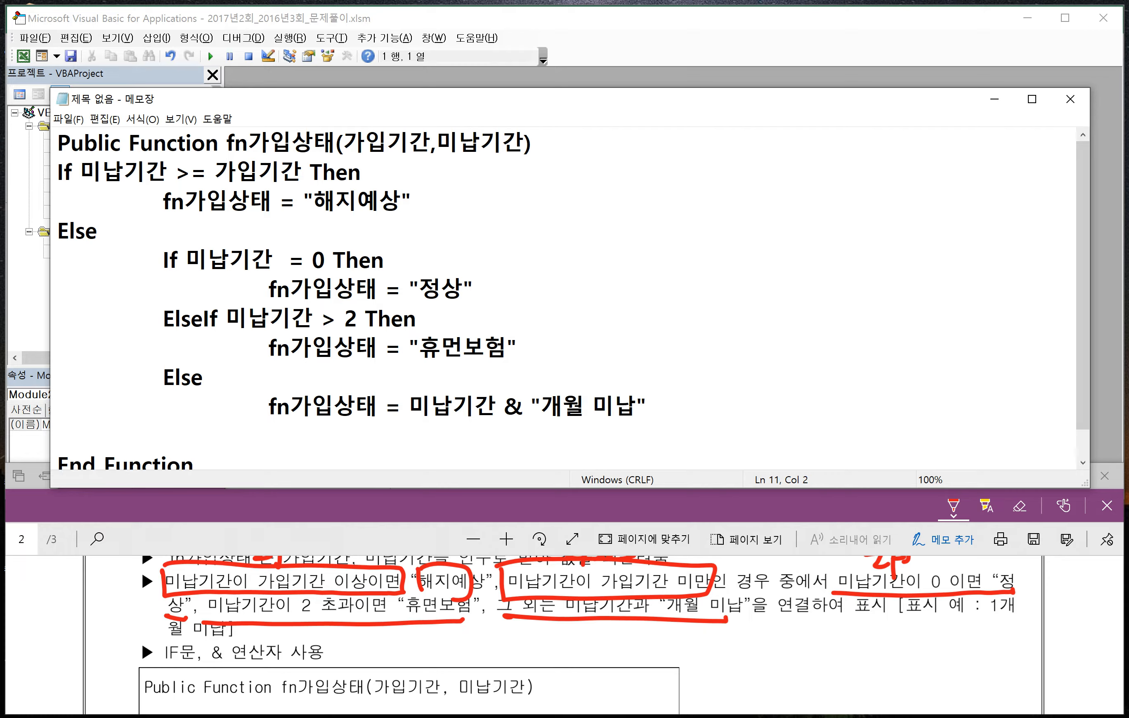
text(End If)
key(Return)
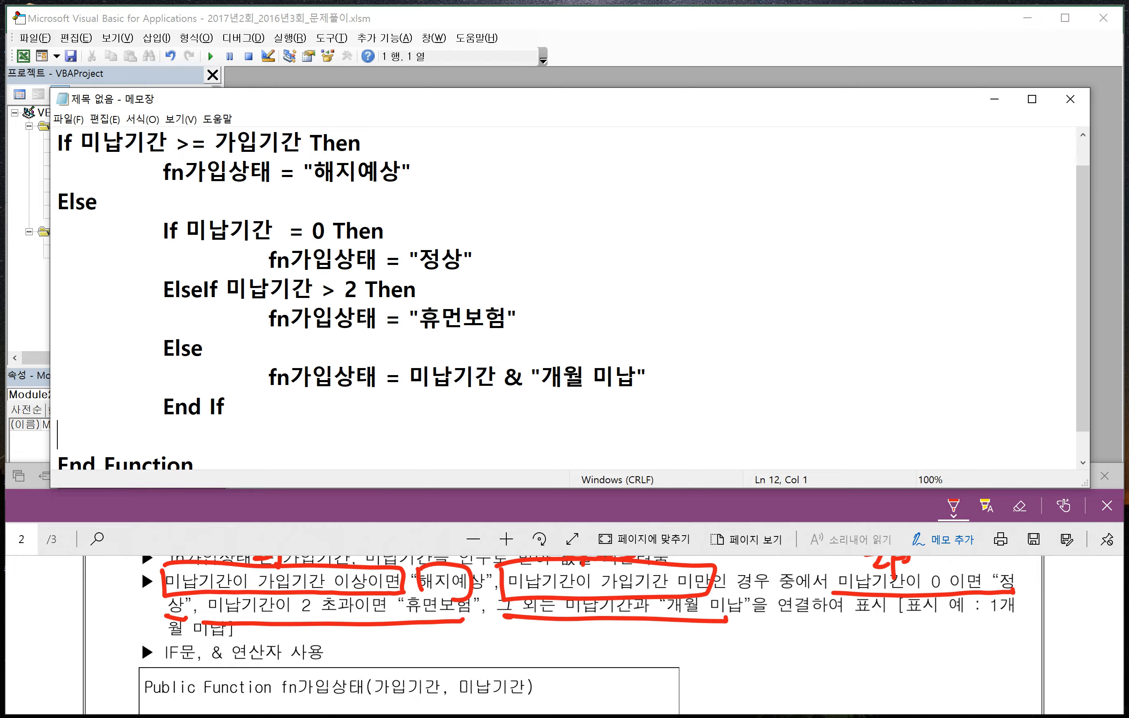
text(End If)
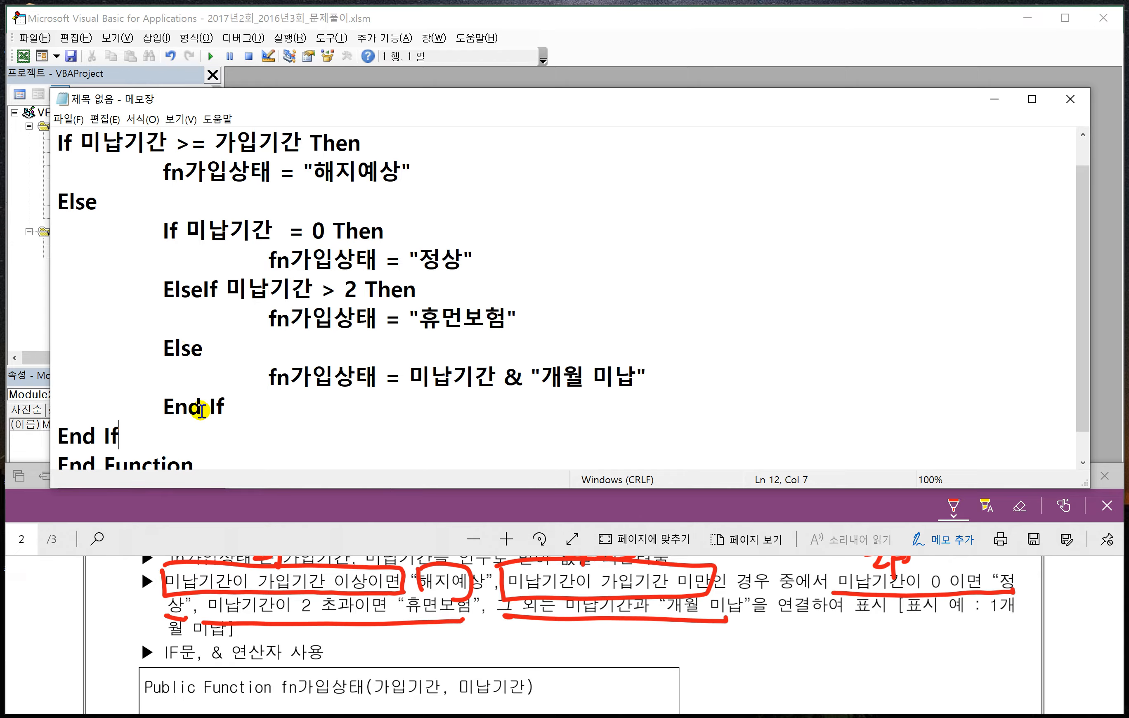
- Copy the whole fn가입상태 function from Notepad into the empty Module2 code window of the VBA editor
drag(222, 459, 54, 104)
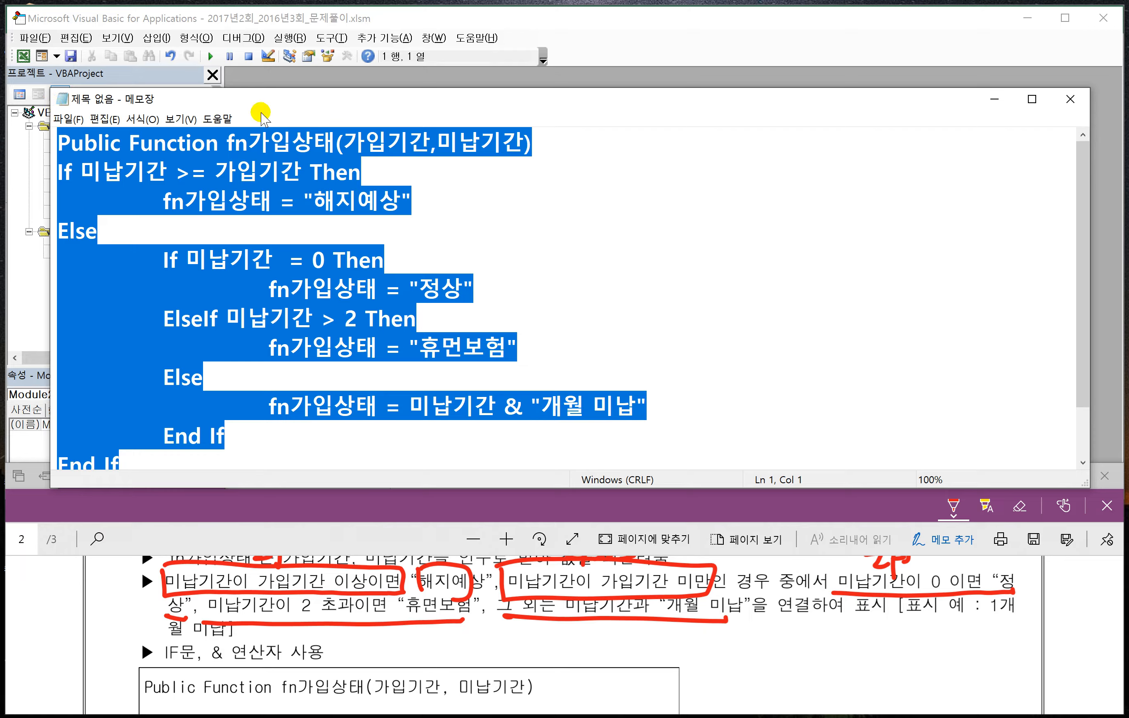
click(607, 44)
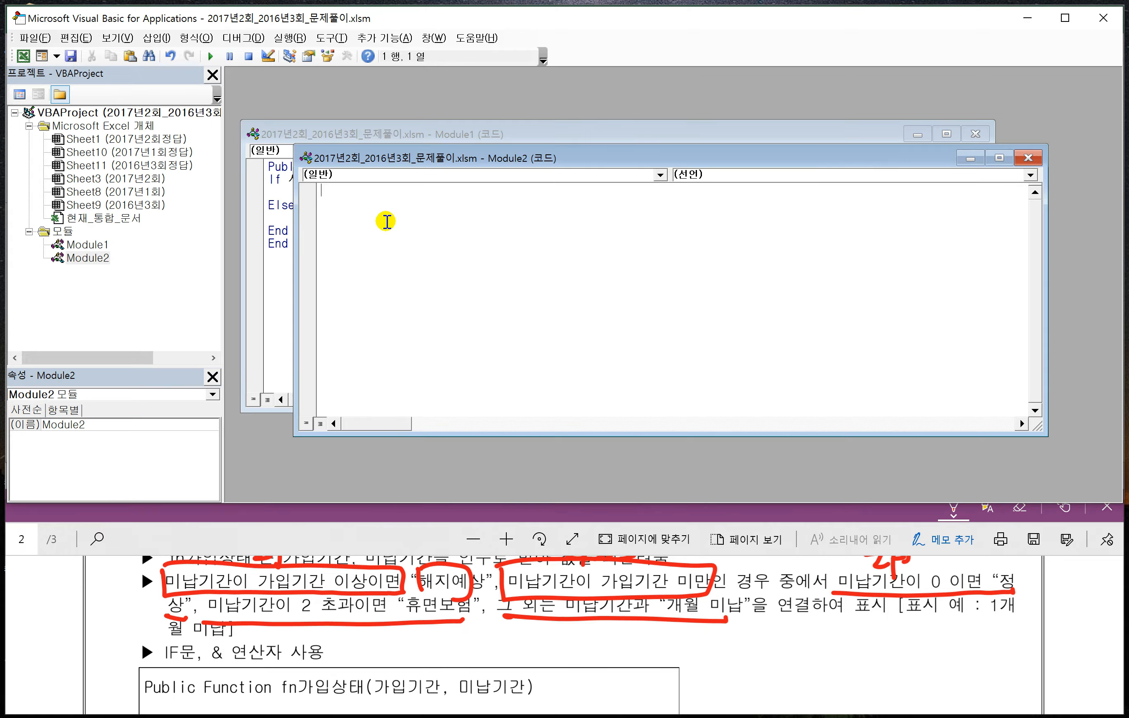
text(Public Function fn가입상태(가입기간, 미납기간) If 미납기간 >= 가입기간 Then     fn가입상태 = "해지예상" Else     If 미납기간 = 0 Then         fn가입상태 = "정상"     ElseIf 미납기간 > 2 Then         fn가입상태 = "휴먼보험"     Else         fn가입상태 = 미납기간 & "개월 미납"     End If End If End Function)
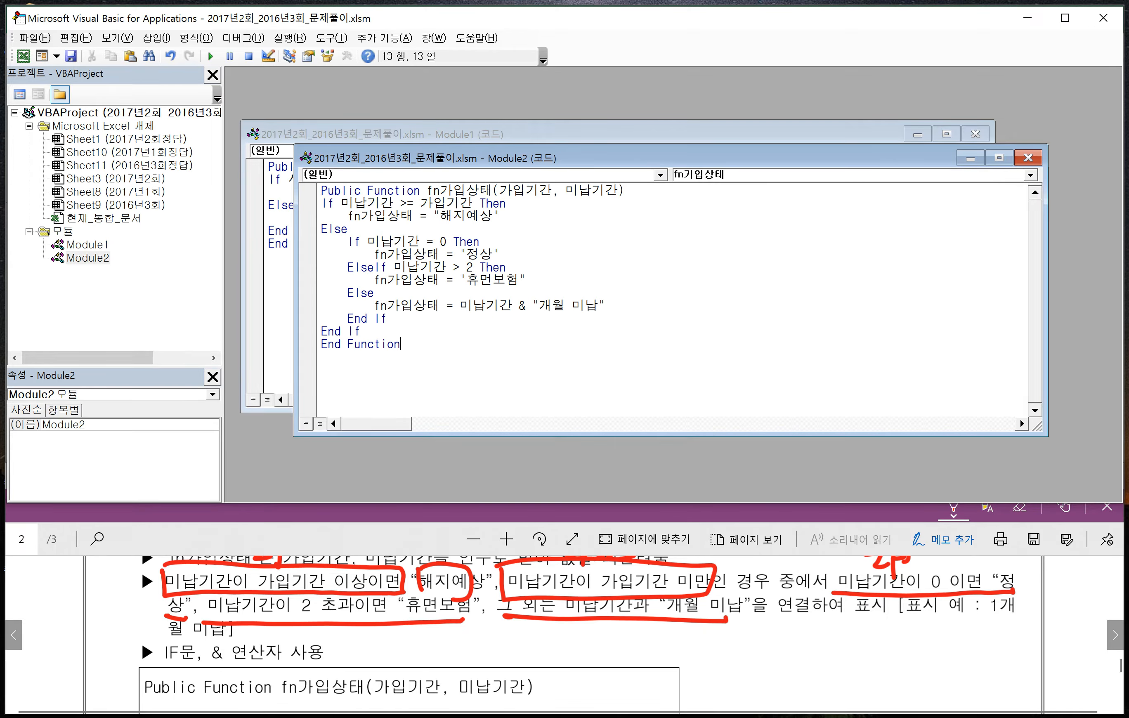
- Enlarge the Notepad window to review the whole function, and minimise it to get back to the Module2 code
key(alt+Tab)
click(593, 351)
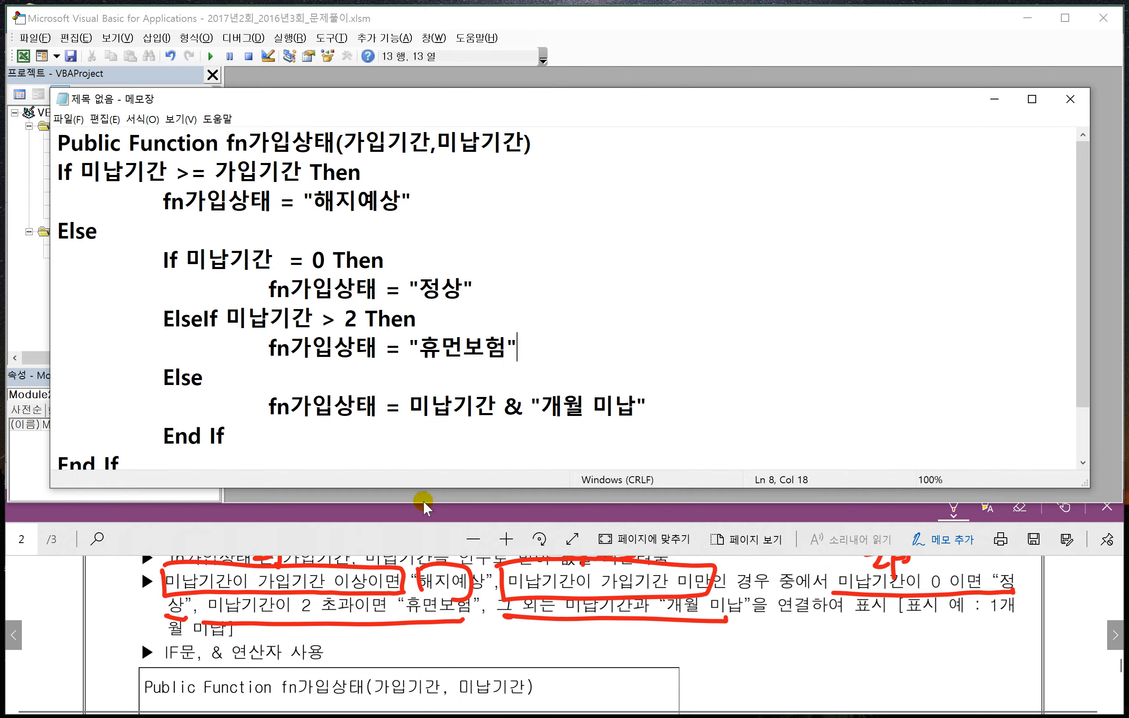
drag(430, 488, 434, 538)
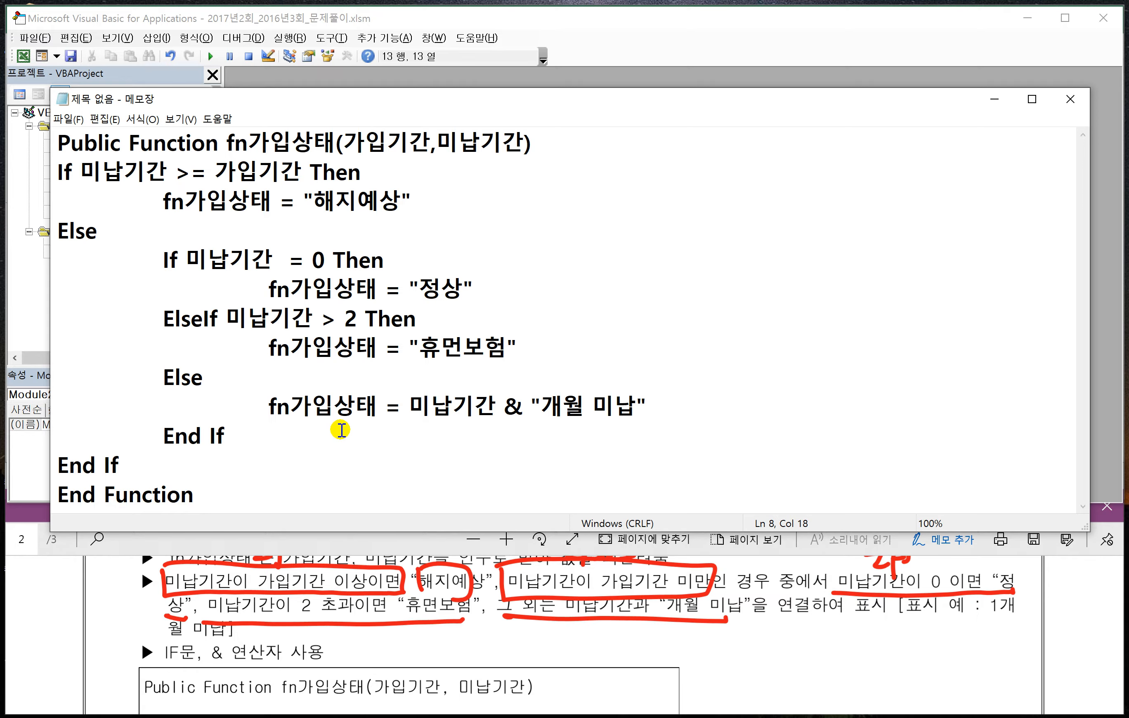
click(388, 548)
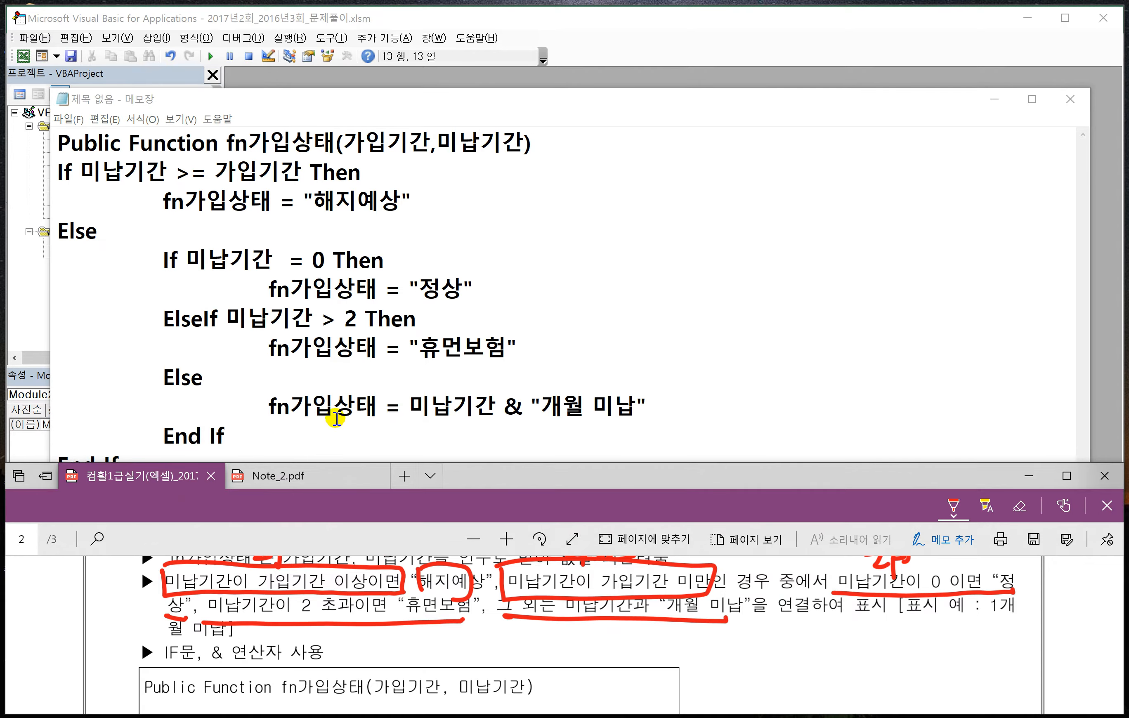
click(669, 40)
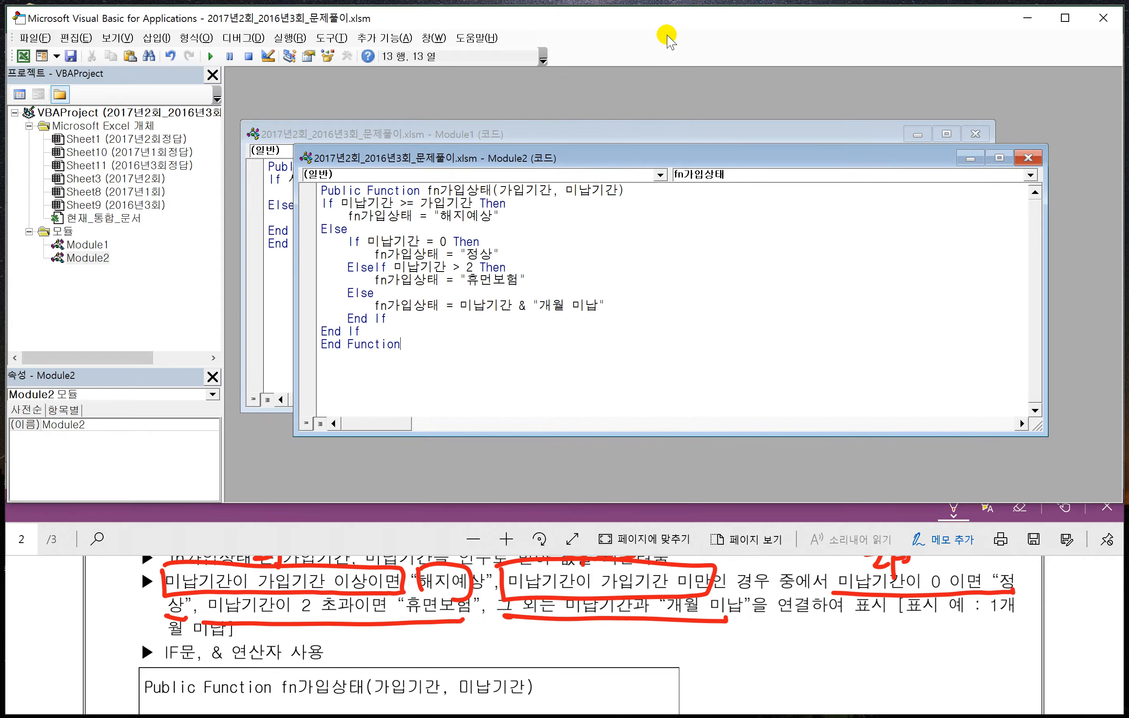
click(411, 717)
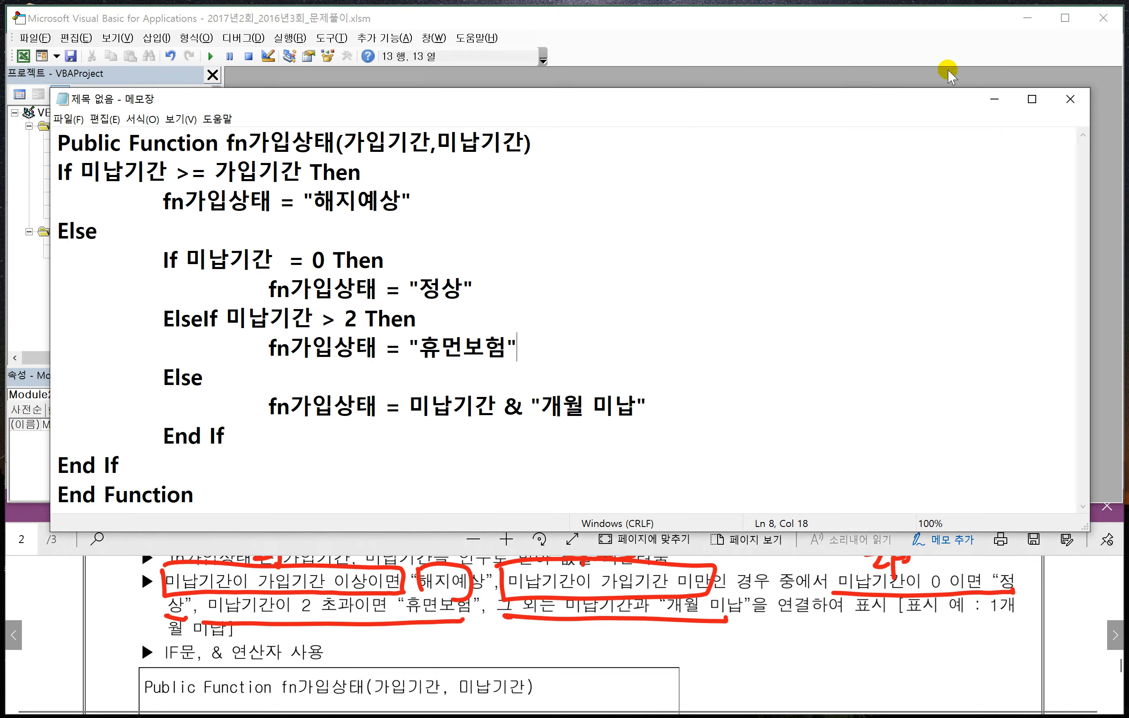
click(994, 99)
click(461, 361)
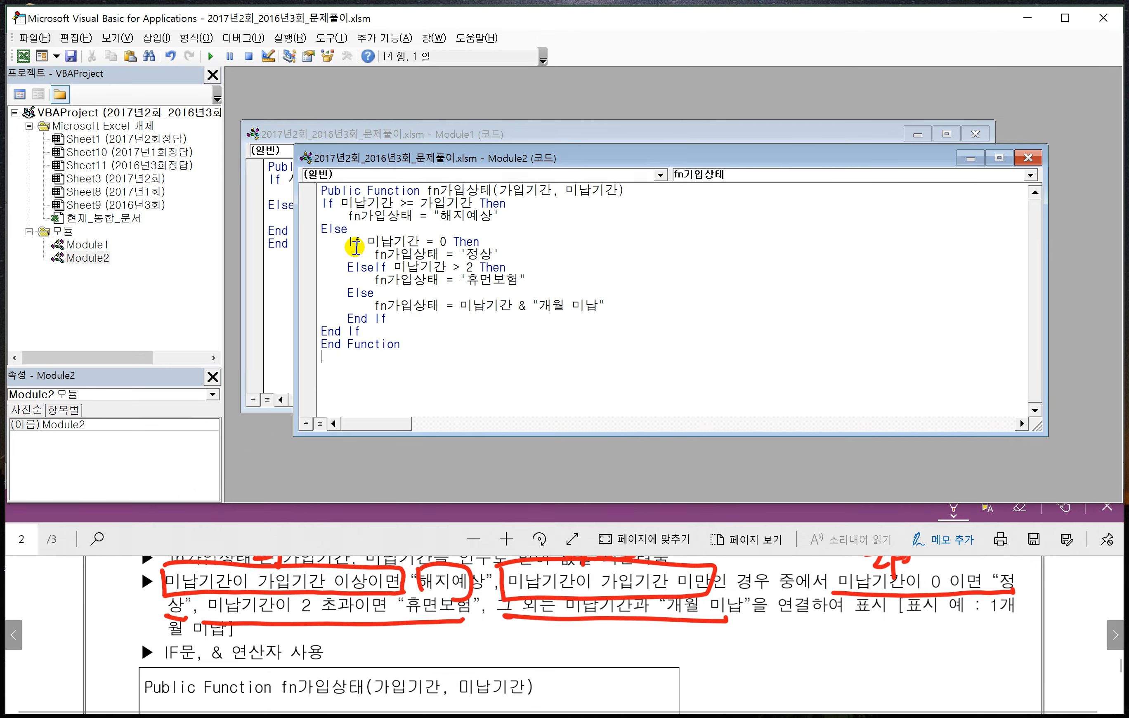
- Close the VBA editor to return to Excel, and bring the heading of problem 5 into view in the PDF
click(43, 38)
click(67, 158)
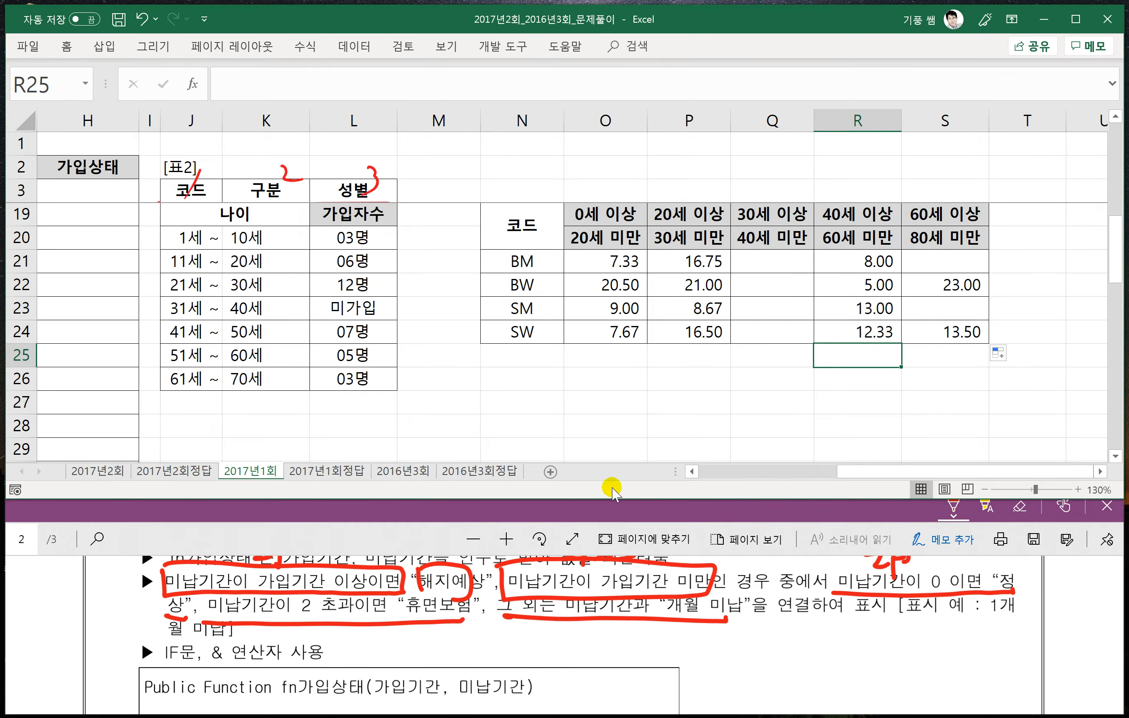
click(381, 532)
scroll(430, 593, up, 1)
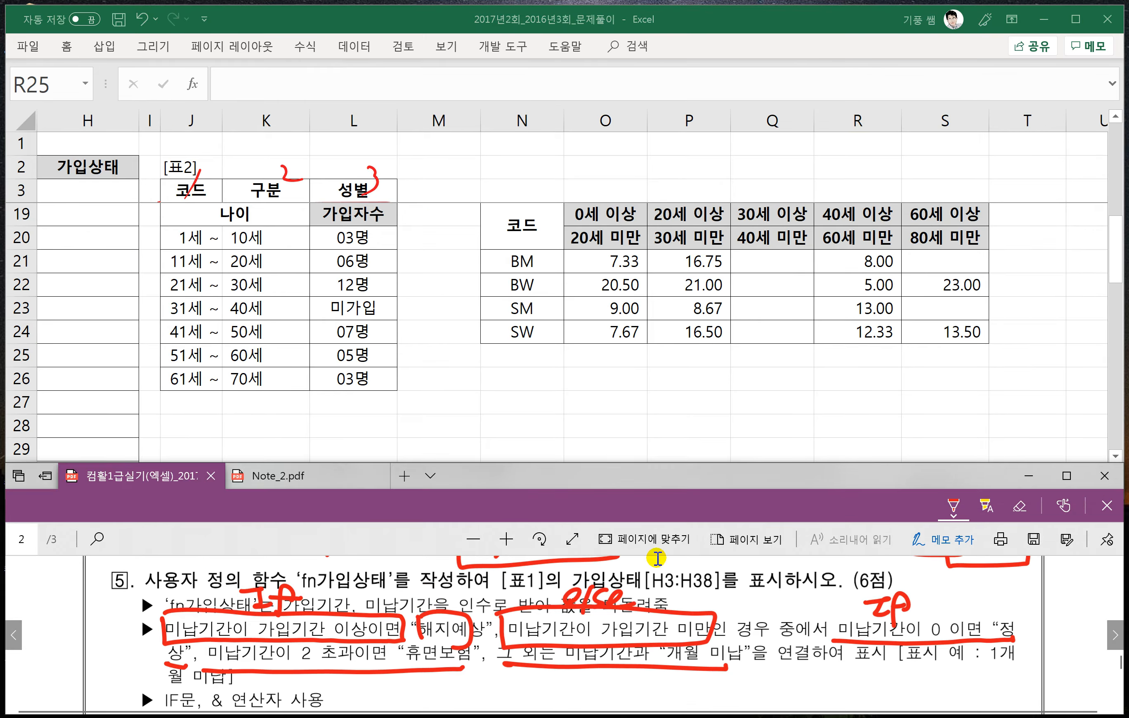
click(560, 439)
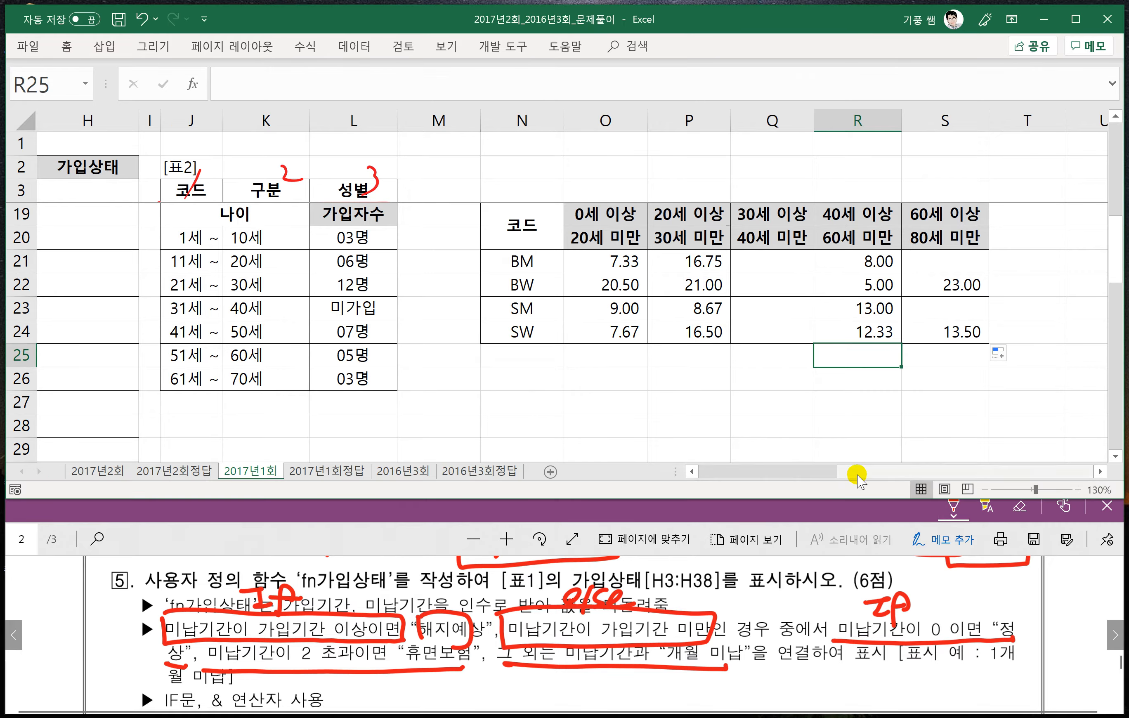
- Enter the formula =fn가입상태(F3,G3) in cell H3 of the 2017년1회 sheet
drag(858, 474, 713, 471)
click(678, 193)
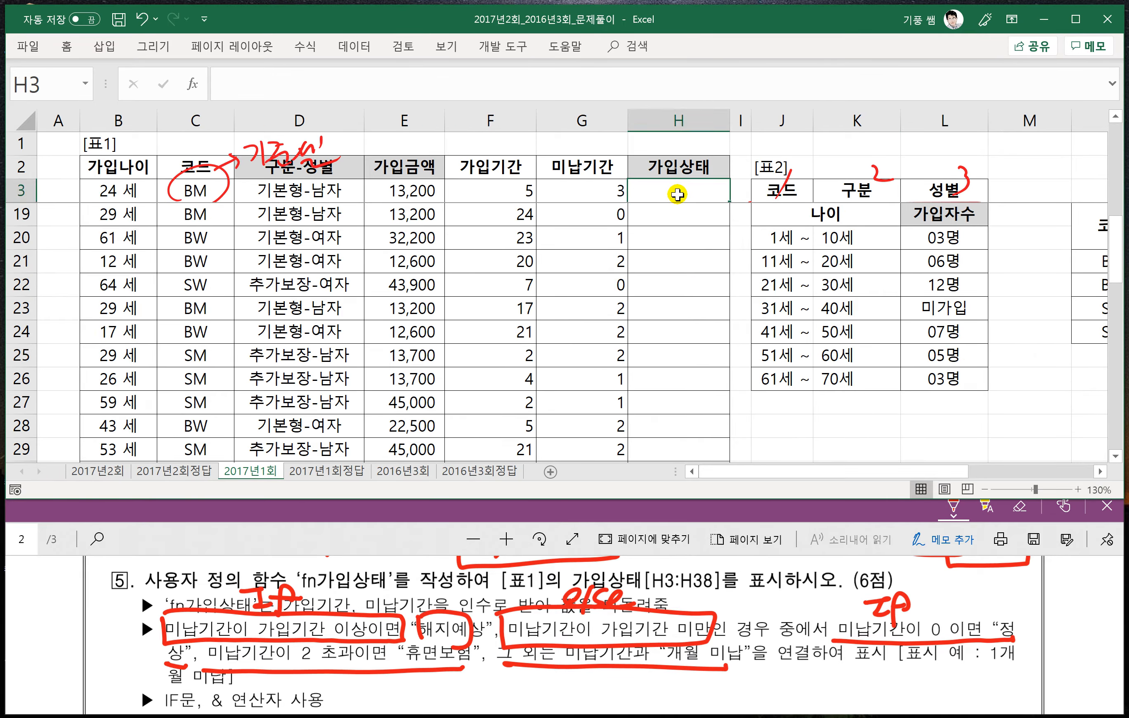
text(=fn)
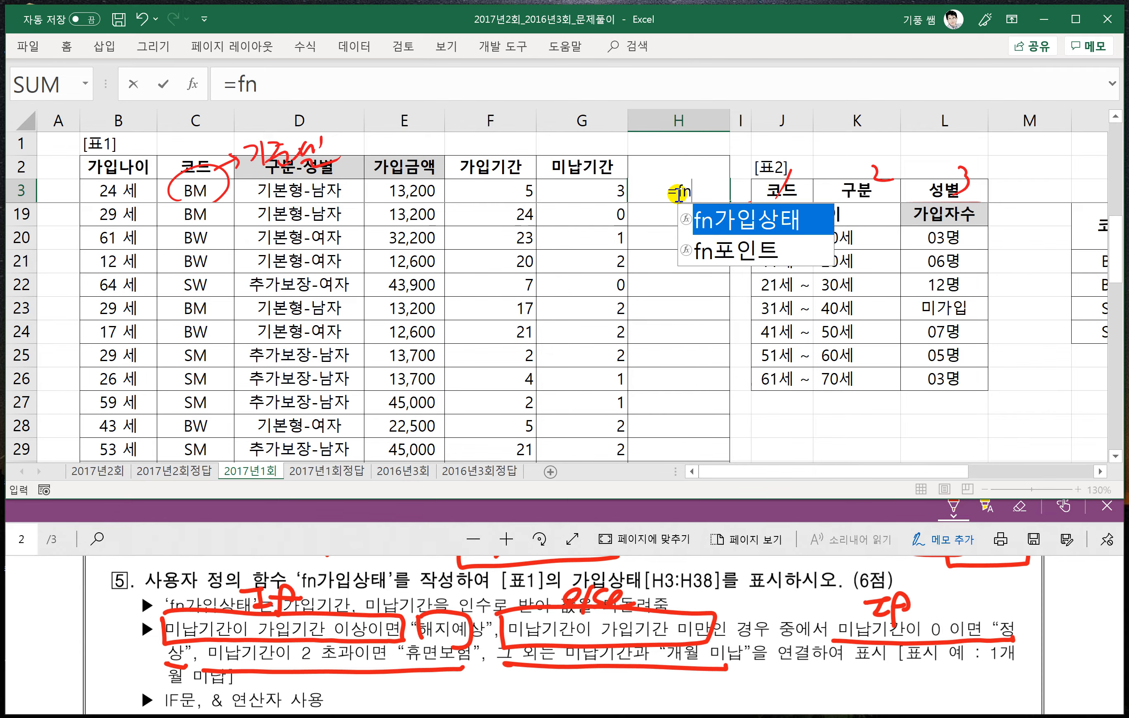
key(Tab)
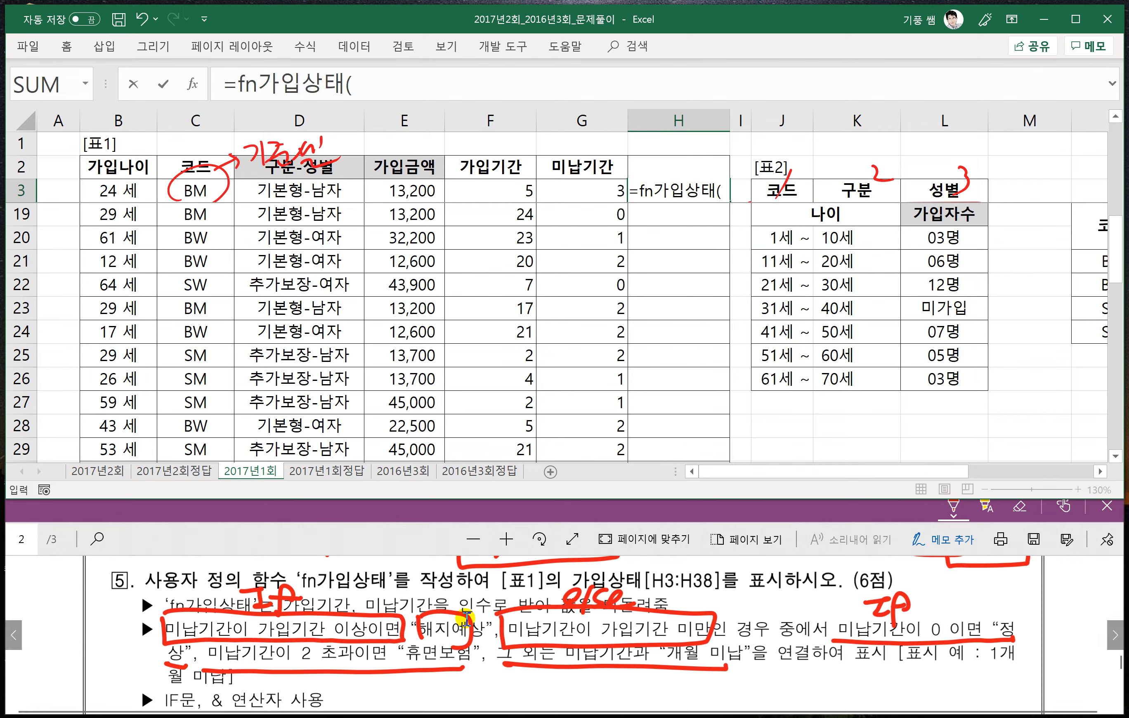
scroll(427, 655, down, 2)
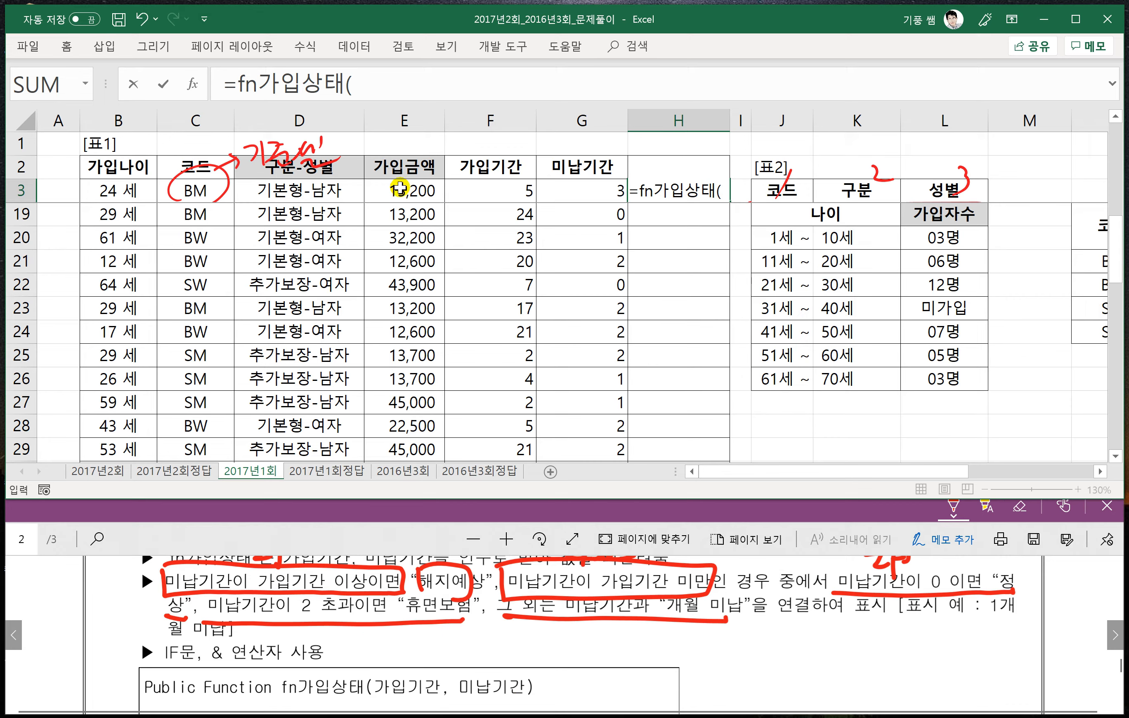
click(400, 188)
click(472, 185)
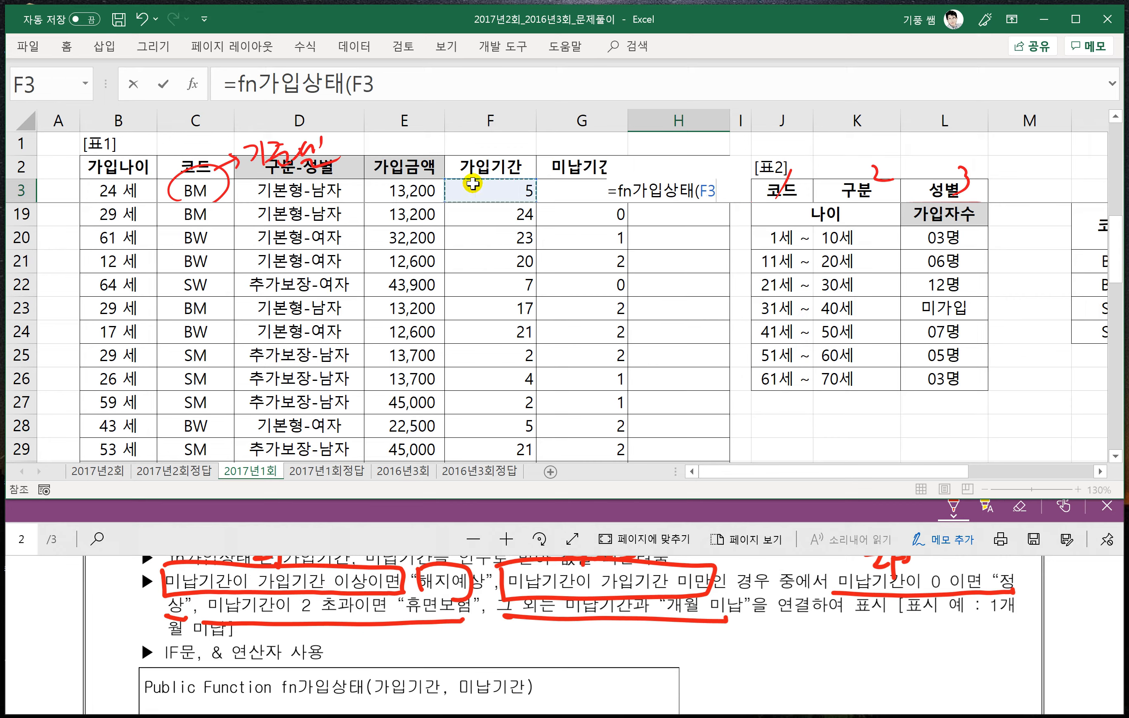
text(,)
click(556, 186)
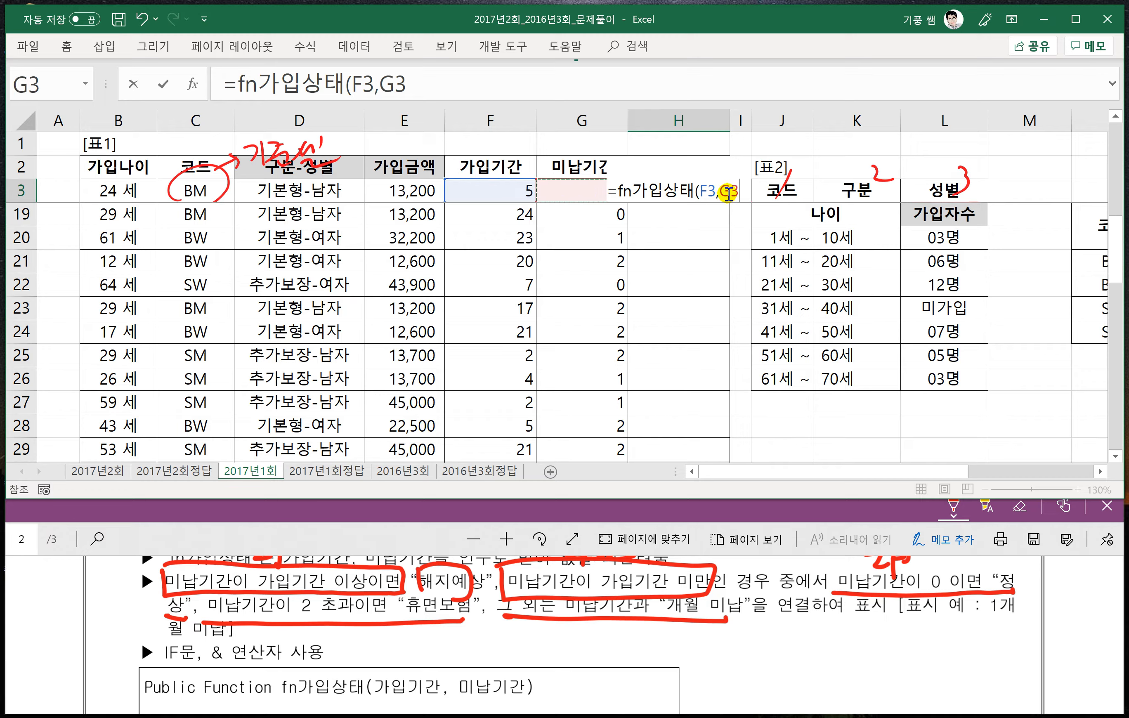
text())
key(Return)
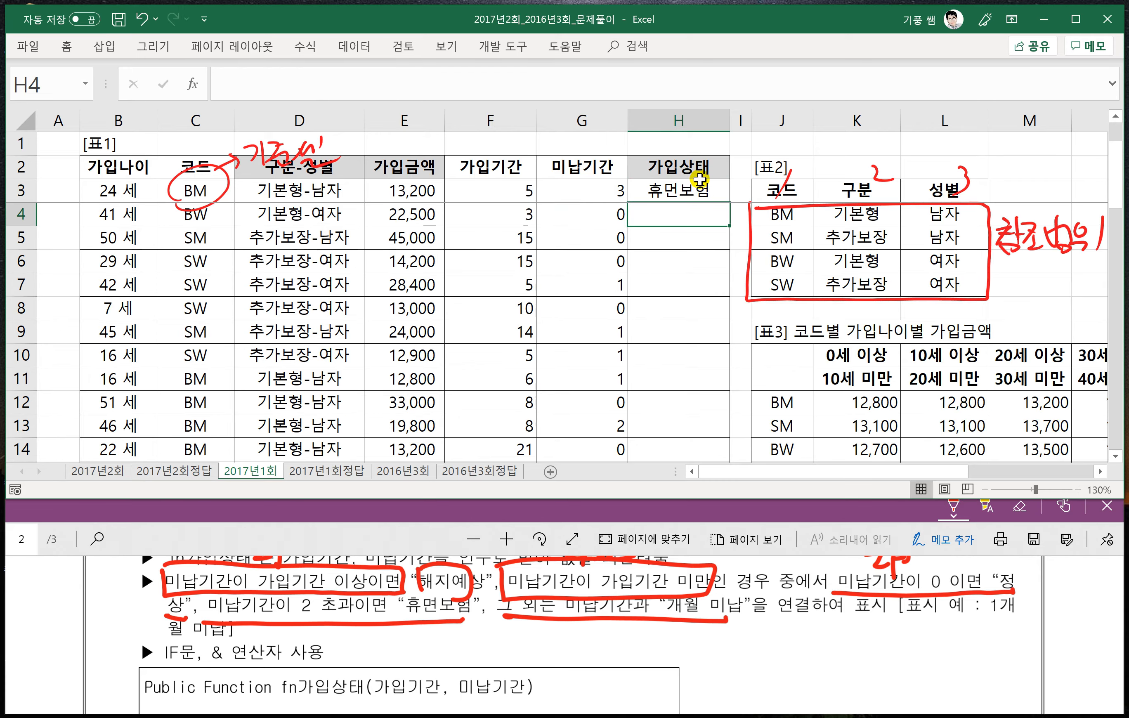
- Fill the fn가입상태 formula from H3 down through H38 and check the results against the period columns
click(714, 195)
double_click(729, 203)
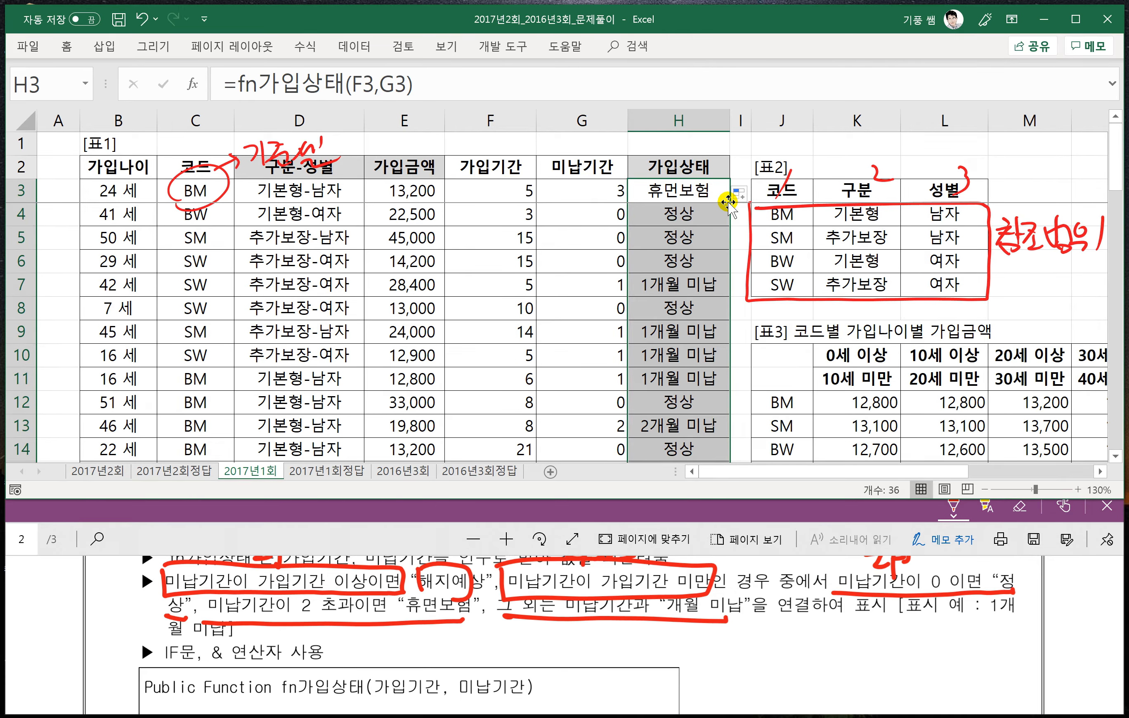
click(697, 298)
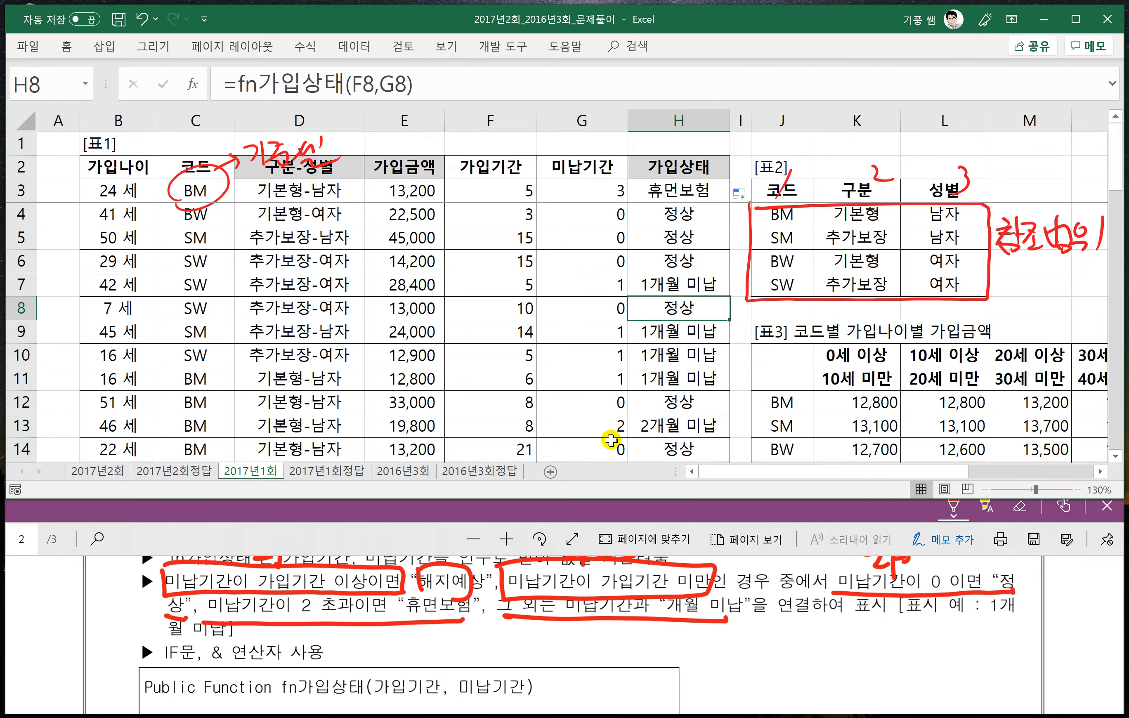
click(531, 376)
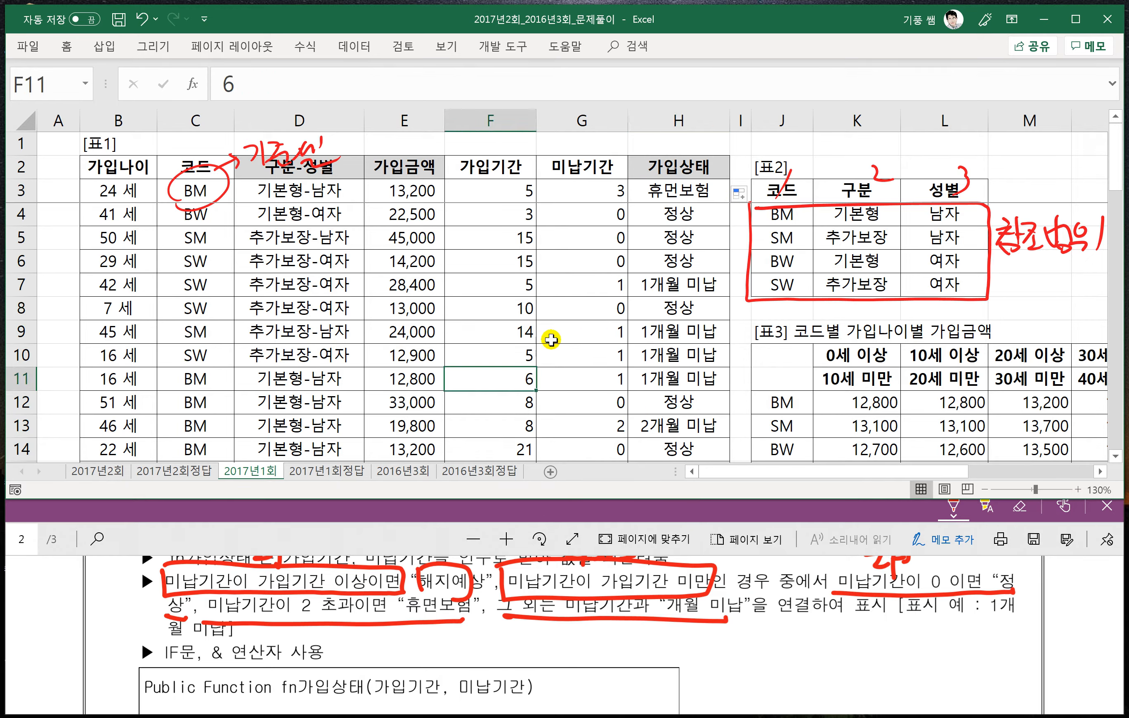
- Switch to the 2016년3회 sheet and show page 3 of the problem PDF fitted to the window width
click(406, 472)
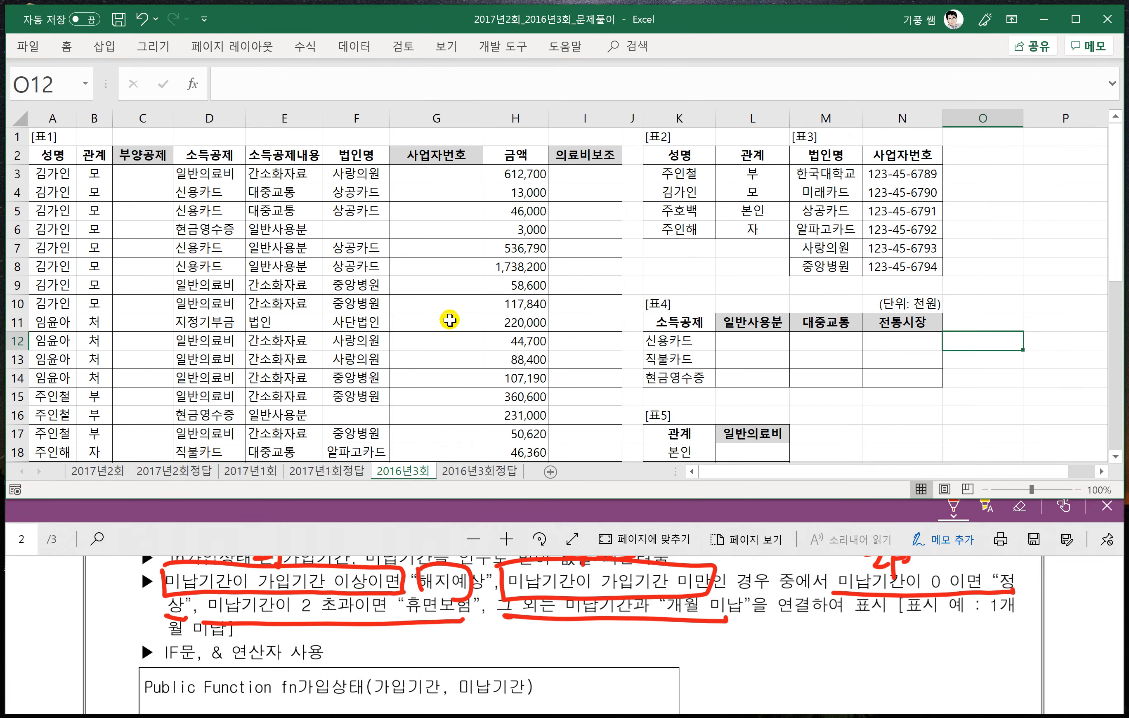
click(269, 541)
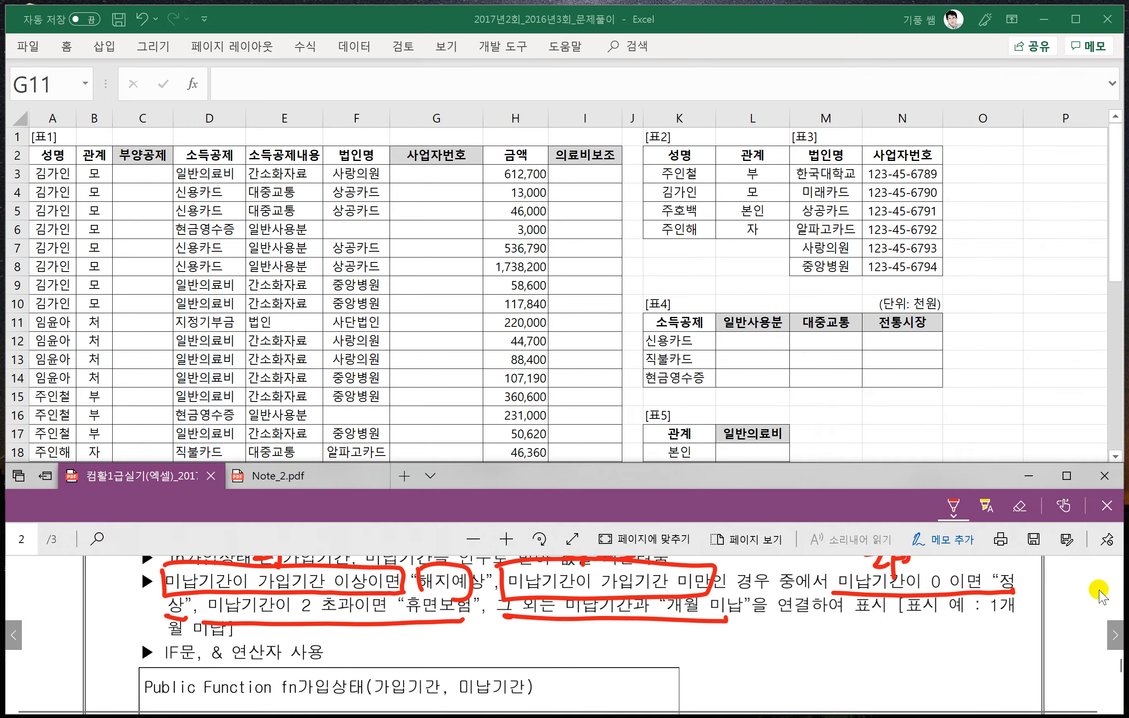
click(1116, 636)
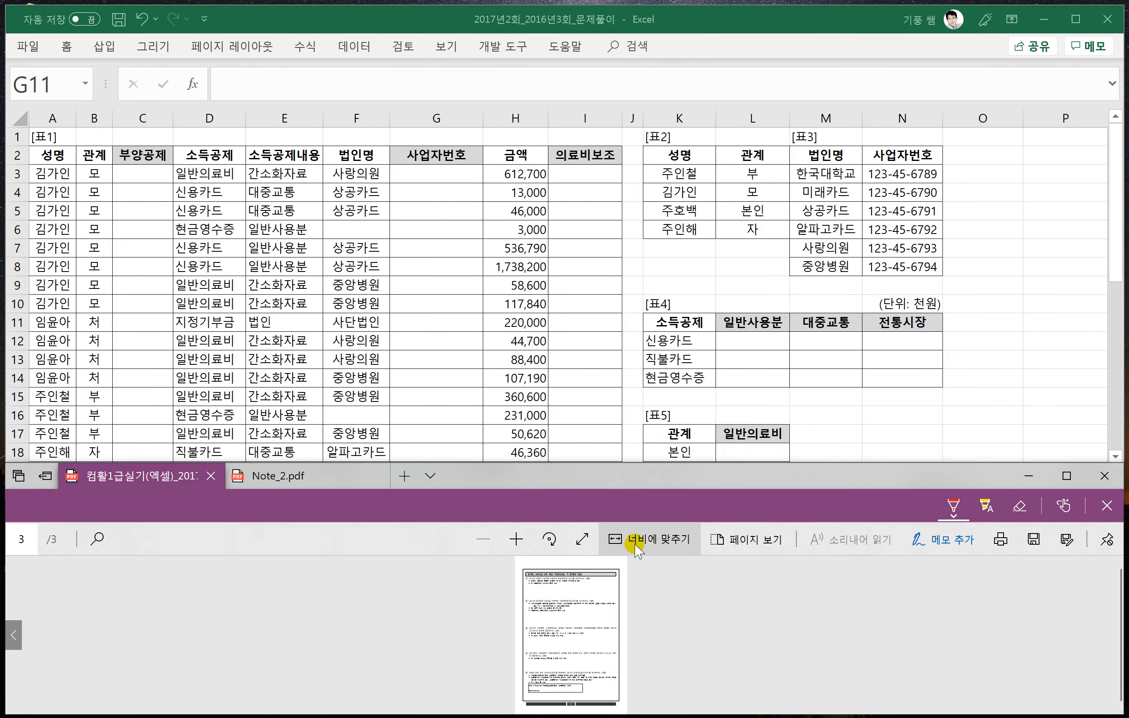
click(635, 546)
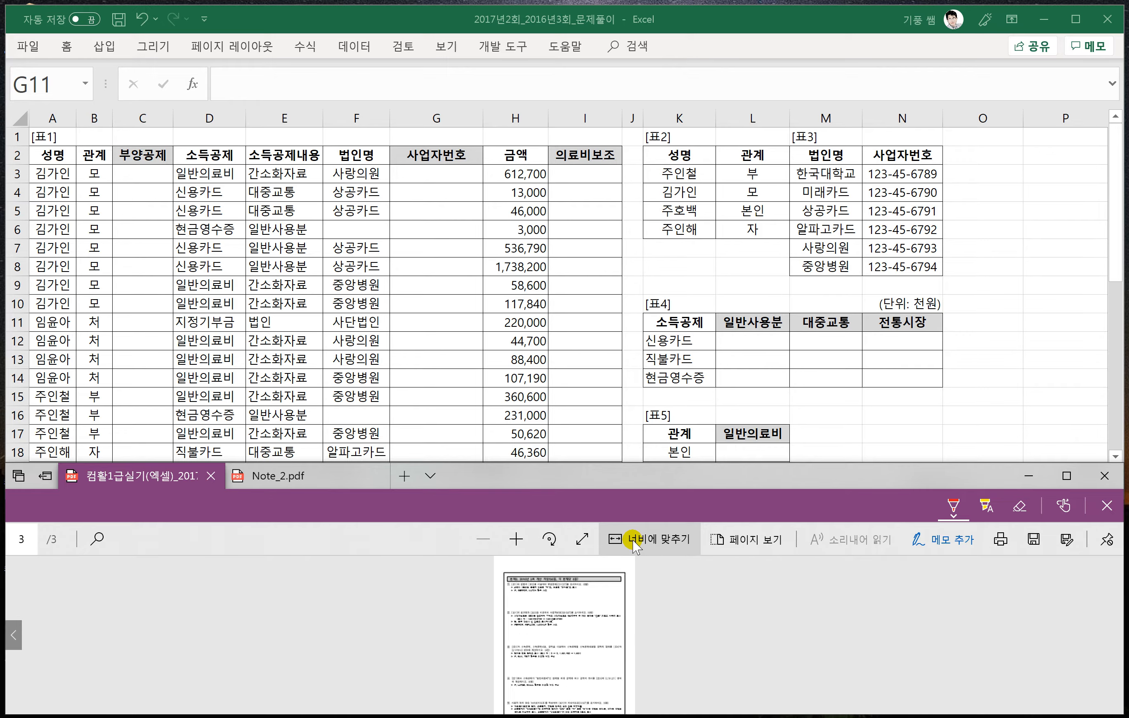
click(634, 546)
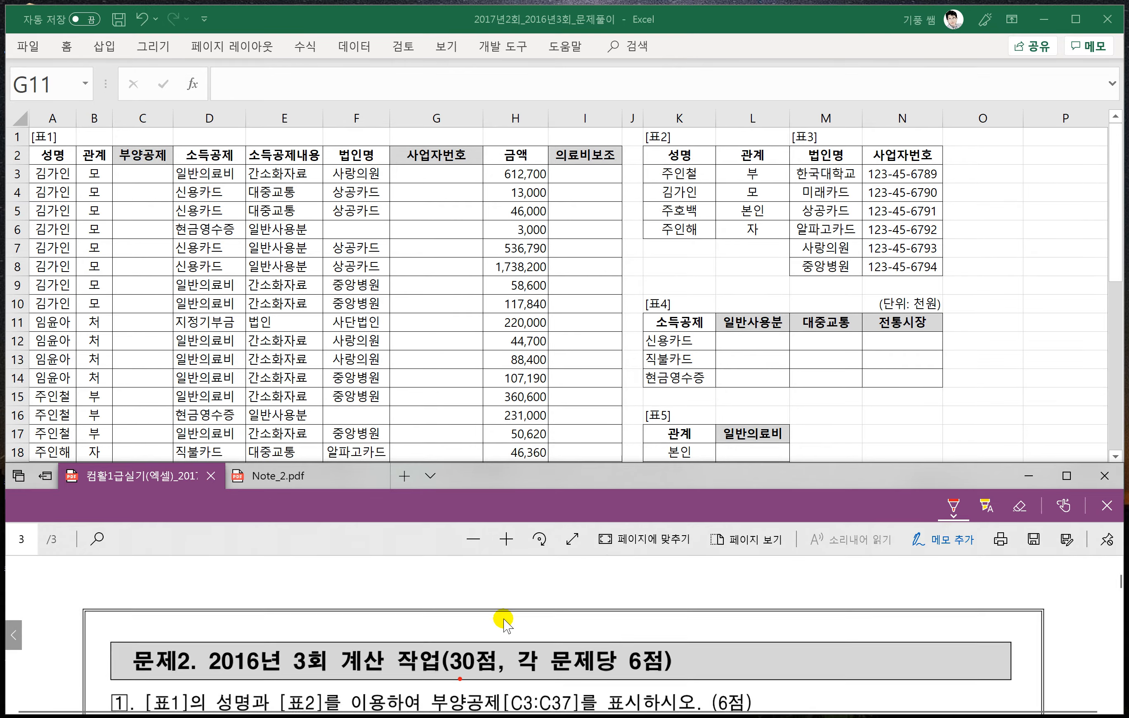
- Handwrite the ISERROR note =iserror(값) ⇒ True beside problem 1 in the PDF, and underline 아니오 in the problem text
scroll(506, 624, down, 2)
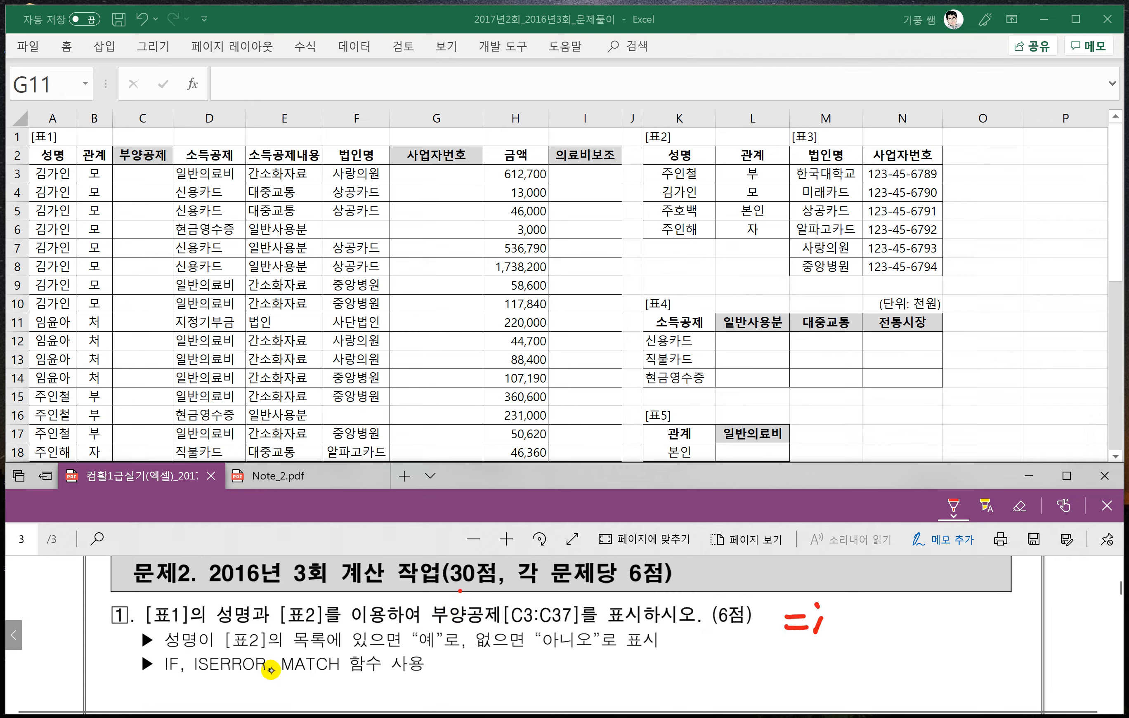
drag(843, 620, 875, 614)
mouse_move(877, 605)
mouse_down()
mouse_move(879, 627)
mouse_move(889, 616)
mouse_up()
drag(896, 612, 898, 612)
mouse_move(909, 607)
mouse_down()
mouse_move(911, 617)
mouse_move(990, 633)
mouse_up()
drag(983, 598, 986, 638)
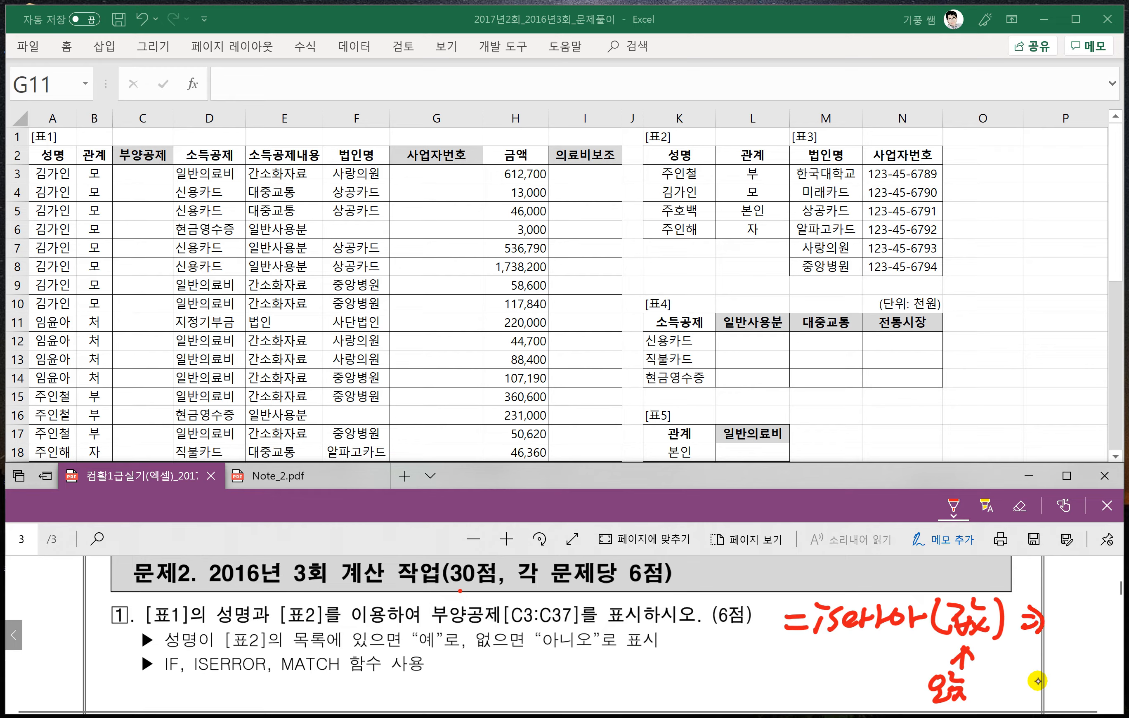
mouse_move(1059, 616)
mouse_down()
mouse_move(1082, 635)
mouse_move(1100, 617)
mouse_up()
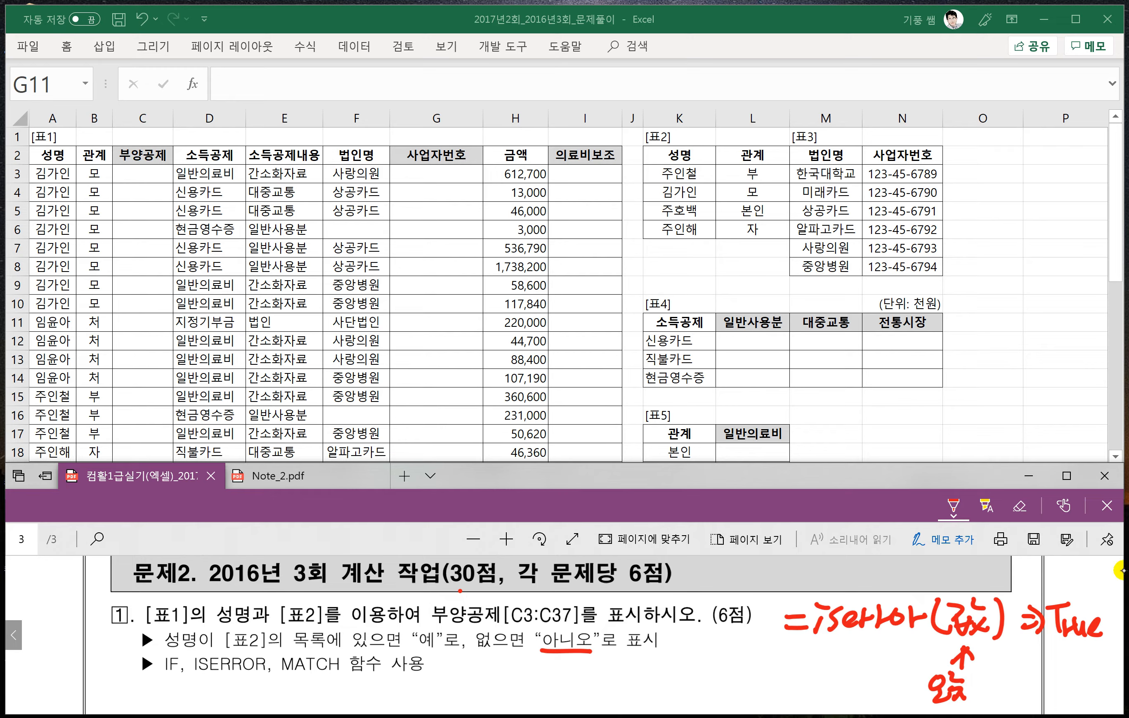
- Handwrite the syntax =match(찾을값, 범위, 0) below problem 1, with the alternative match types 1 and -1 under the 0
mouse_move(506, 676)
mouse_down()
mouse_move(524, 686)
mouse_move(558, 673)
mouse_up()
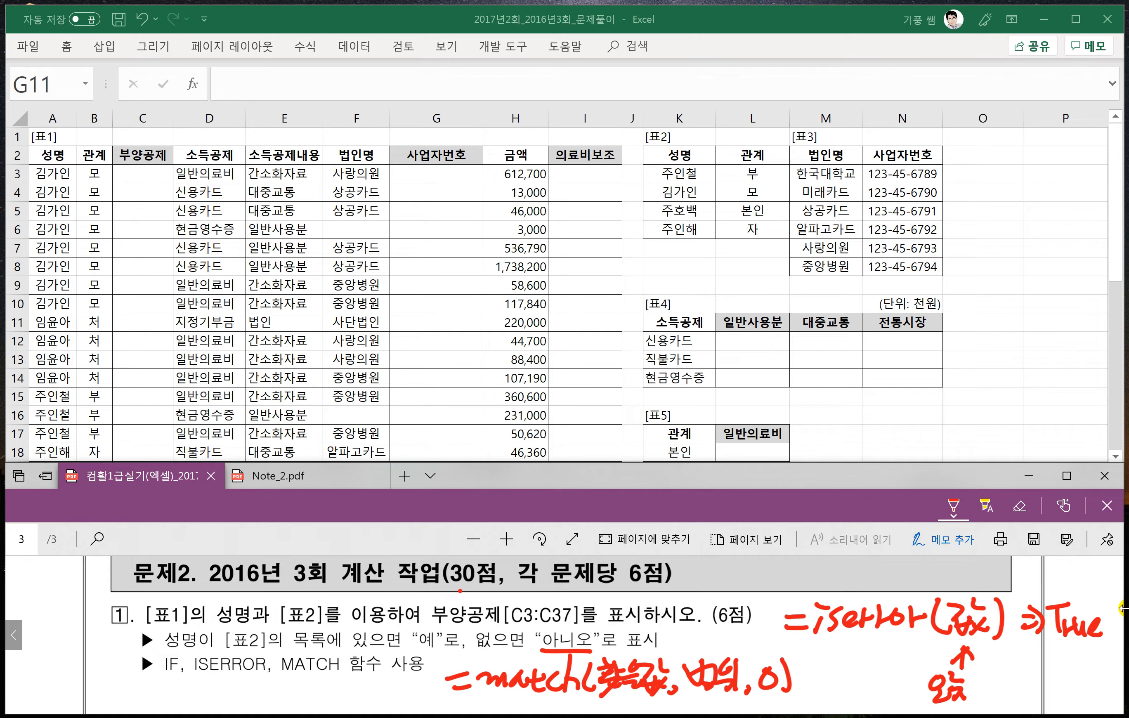
scroll(771, 671, down, 2)
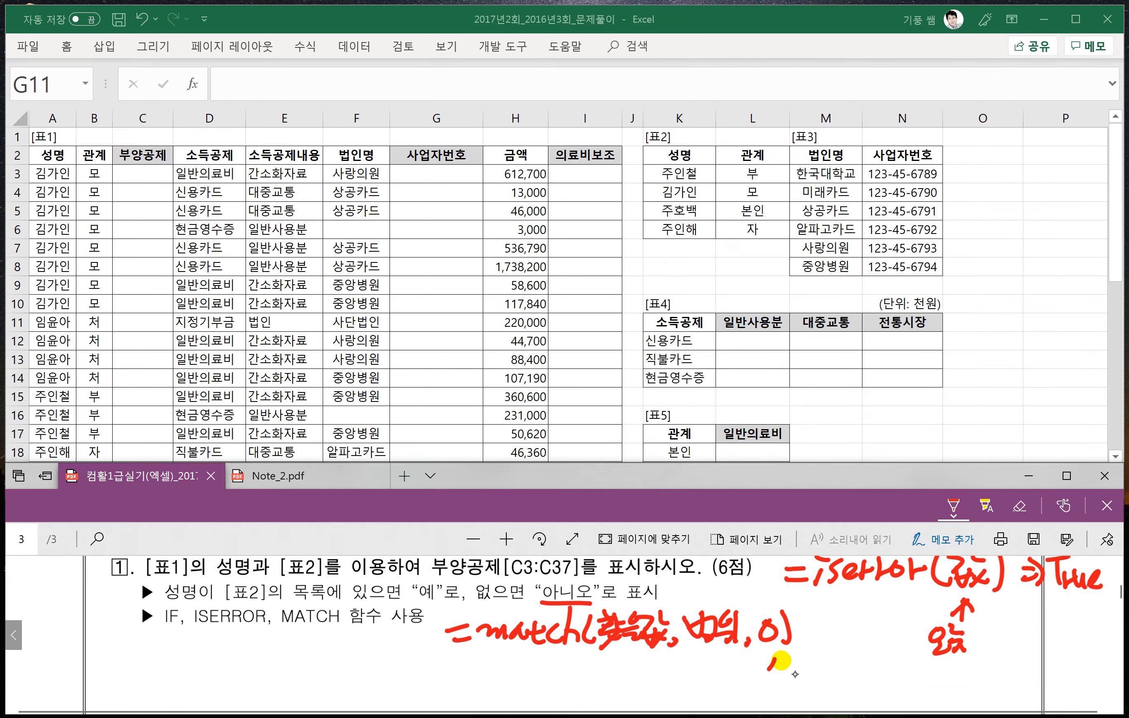
drag(752, 692, 769, 706)
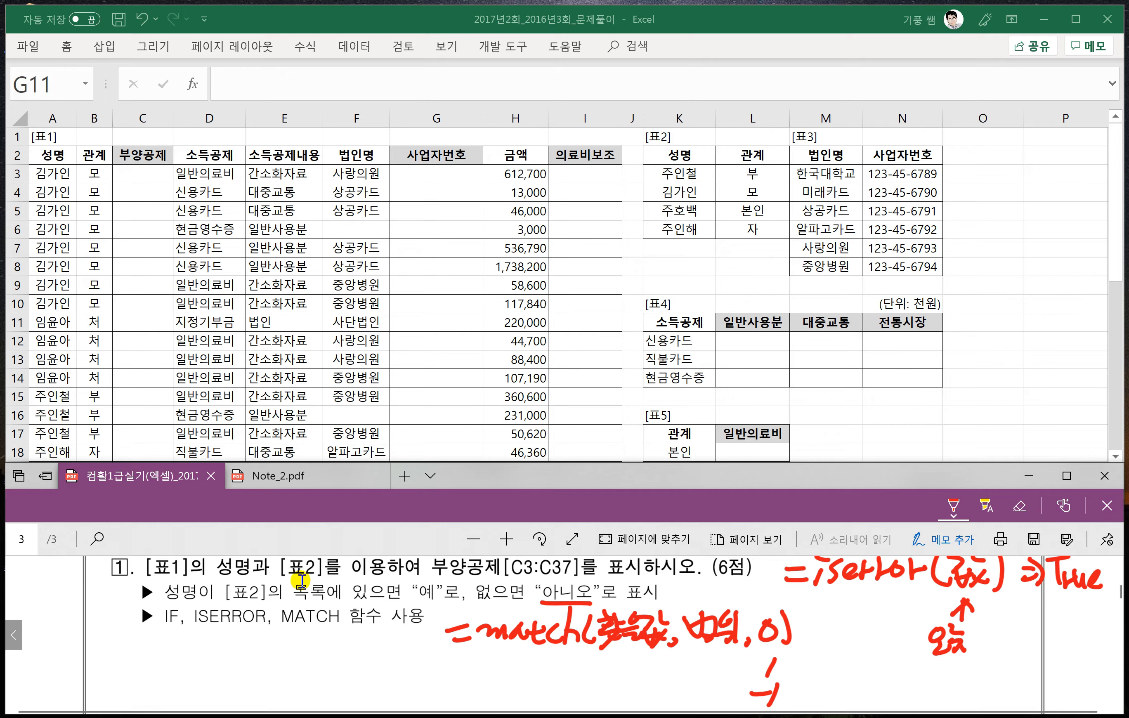
- Enter =MATCH(A3,$K$3:$K$6,0) in C3 of the 2016년3회 sheet to look up each name in [표2]
click(131, 173)
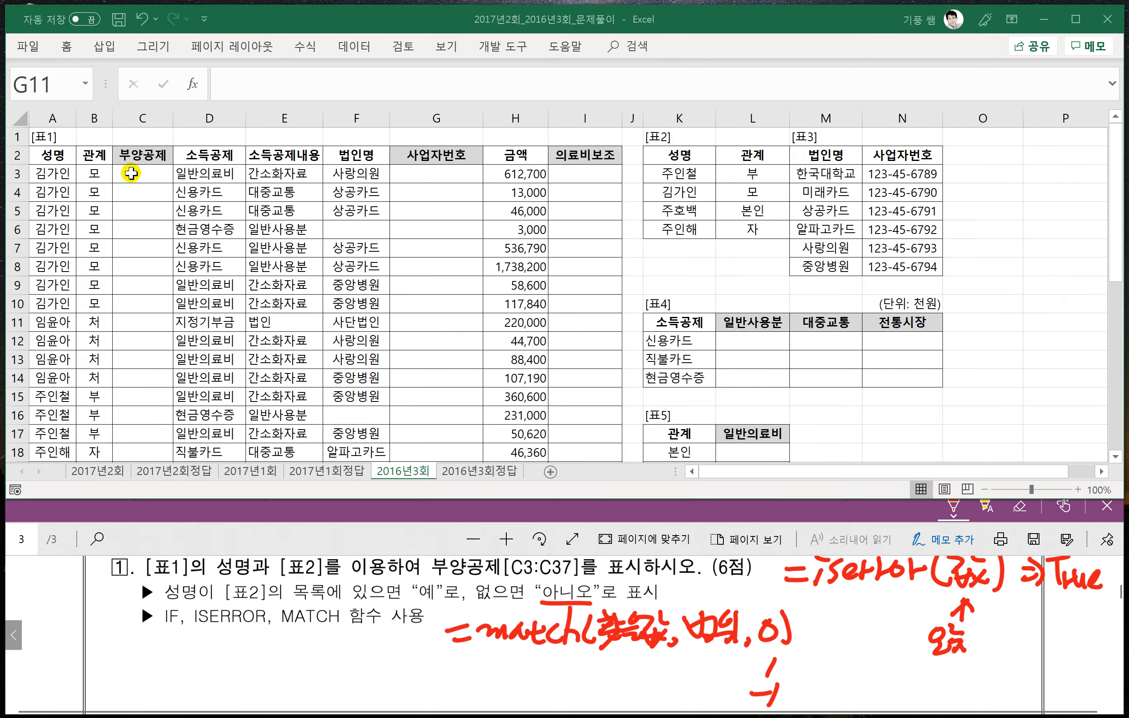
click(131, 173)
text(=match)
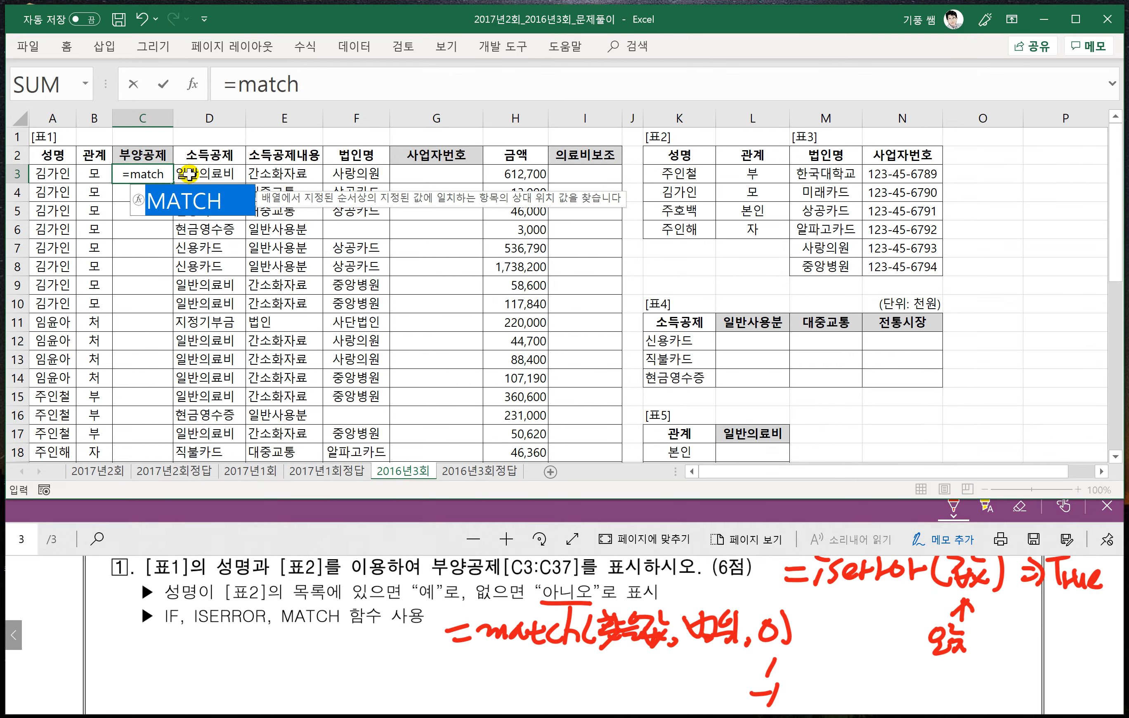
text(()
click(53, 173)
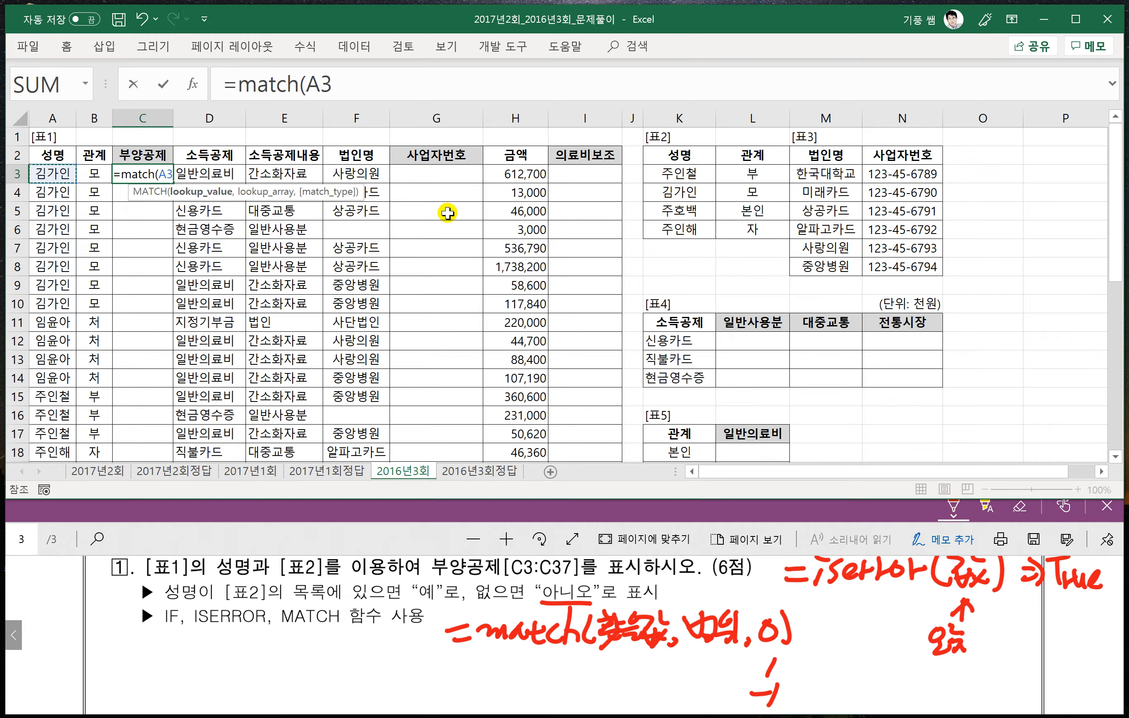
text(,)
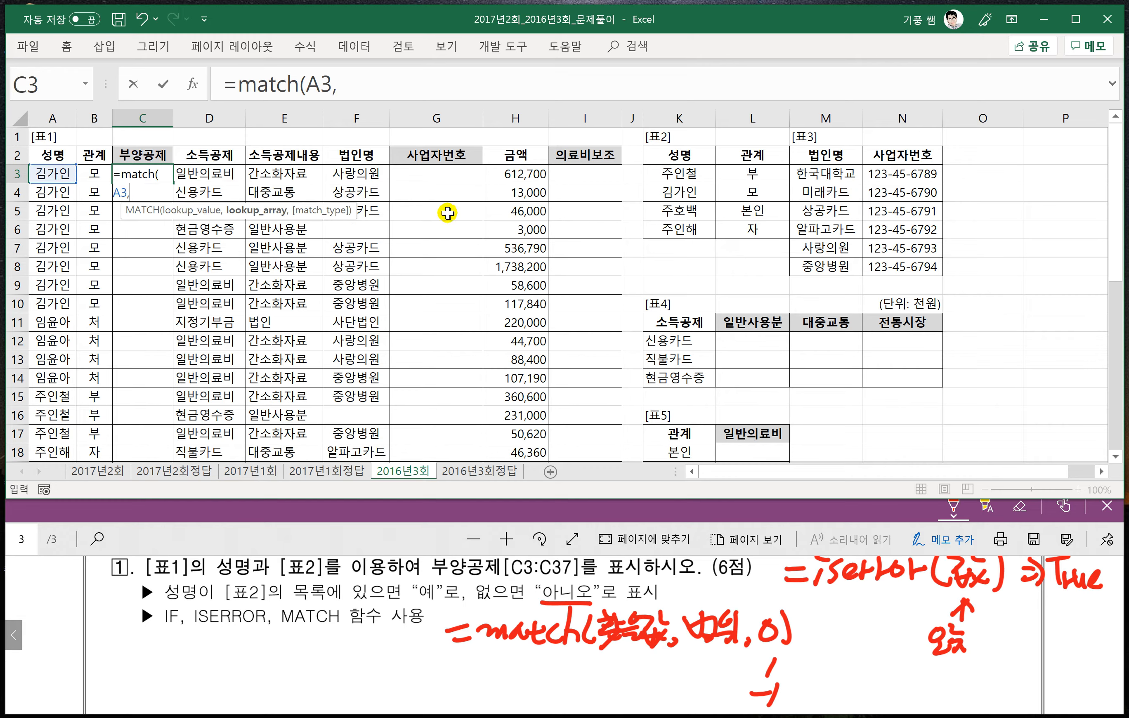
click(375, 84)
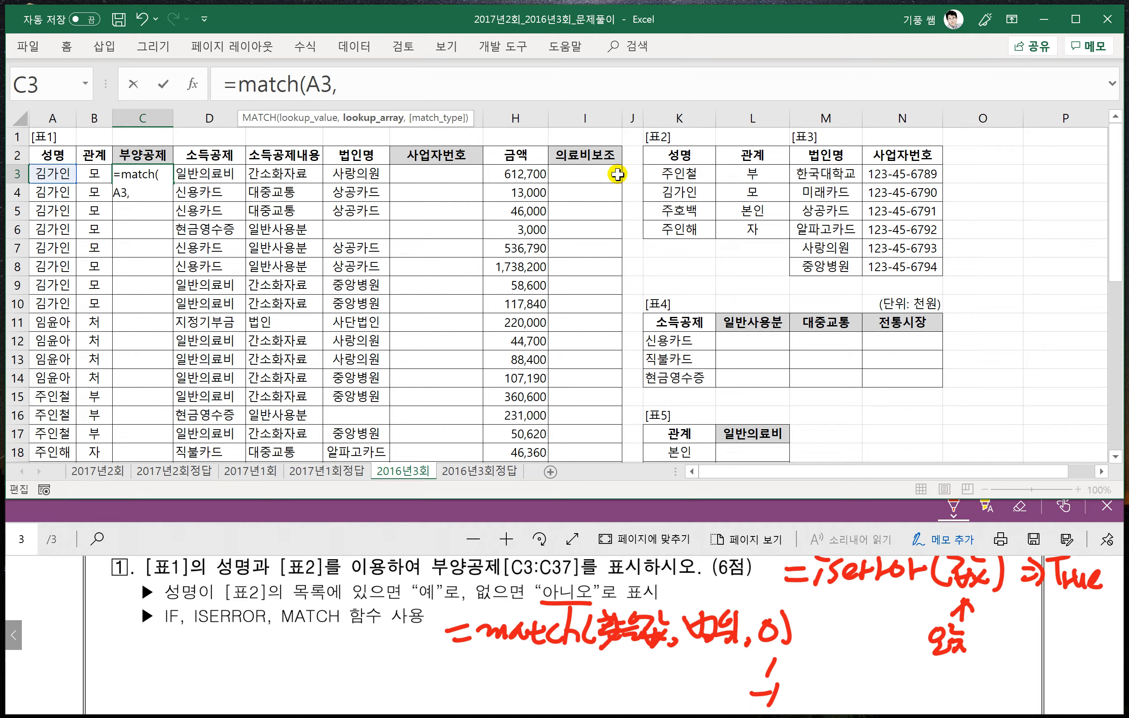
drag(673, 174, 671, 227)
key(F4)
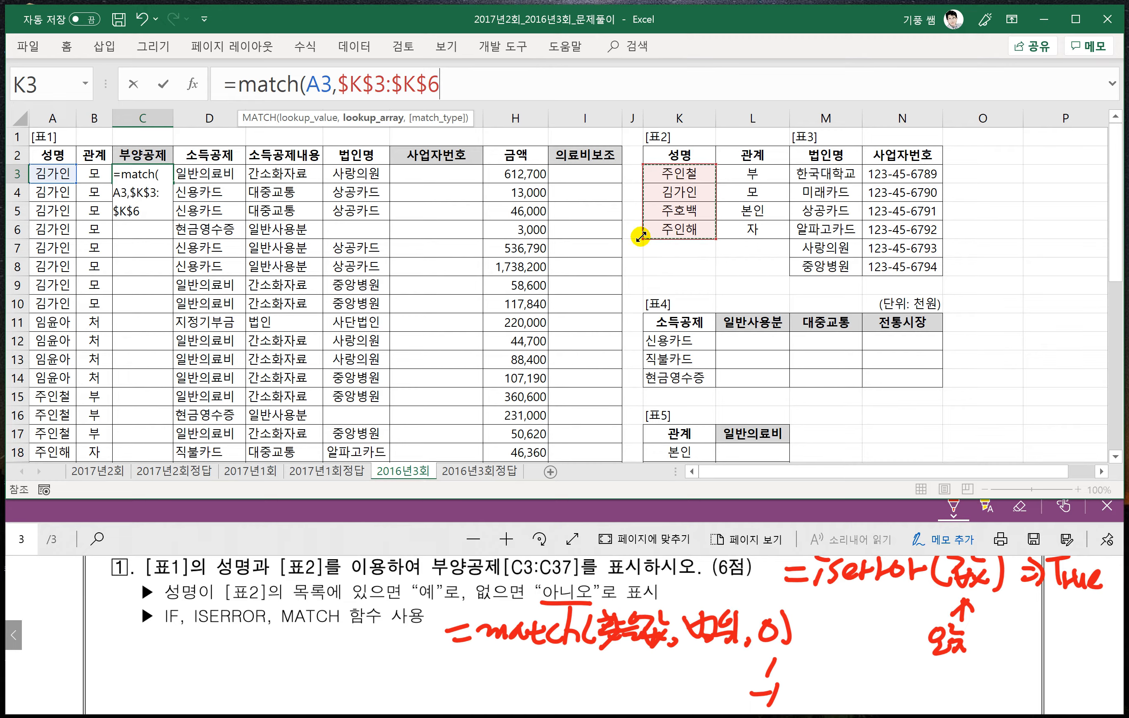
text(,)
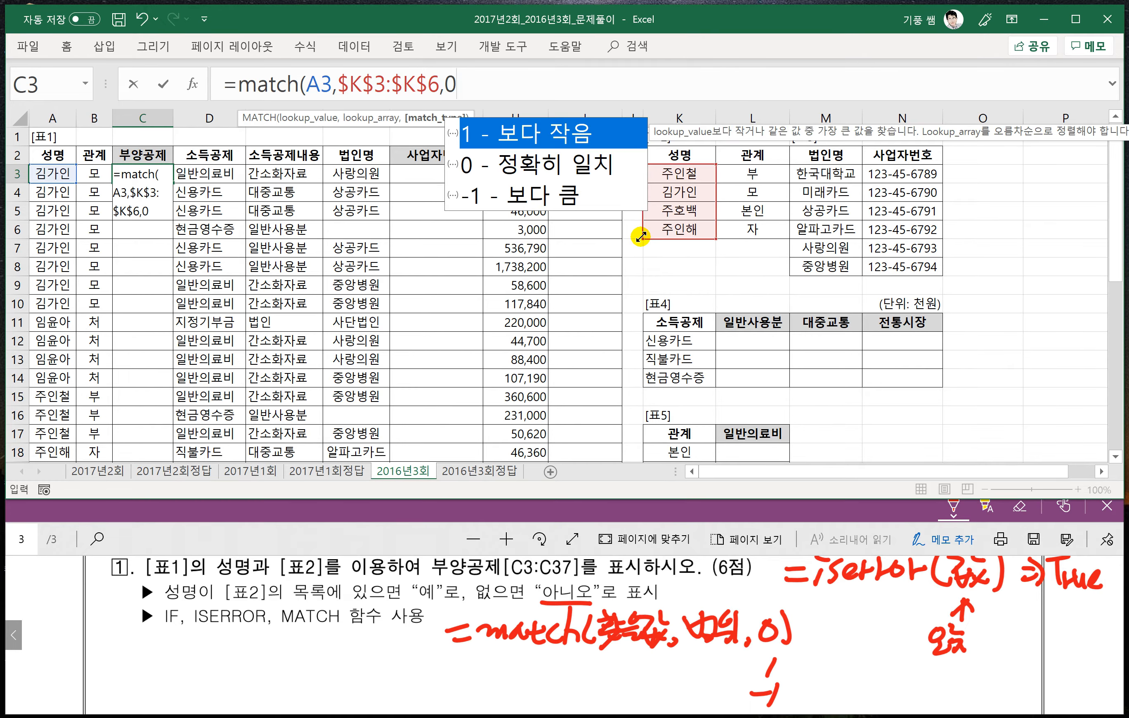
text(0))
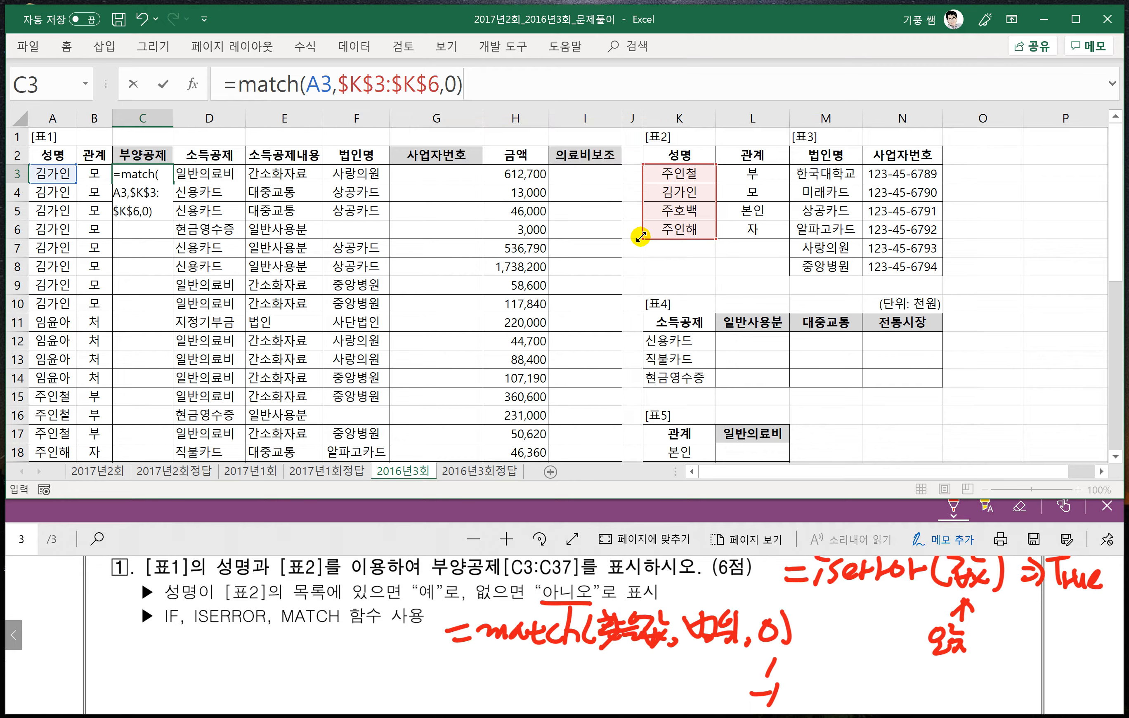
key(Return)
- Fill the MATCH formula from C3 down the 부양공제 column through C37 and look over the results
click(152, 176)
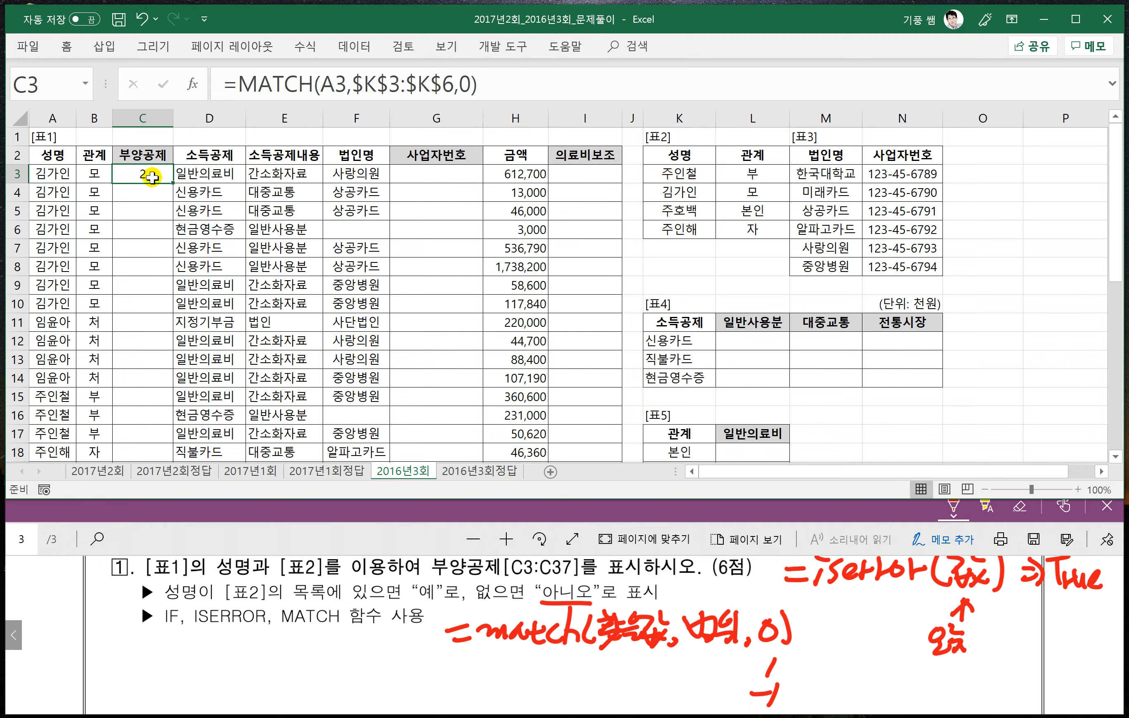
double_click(171, 182)
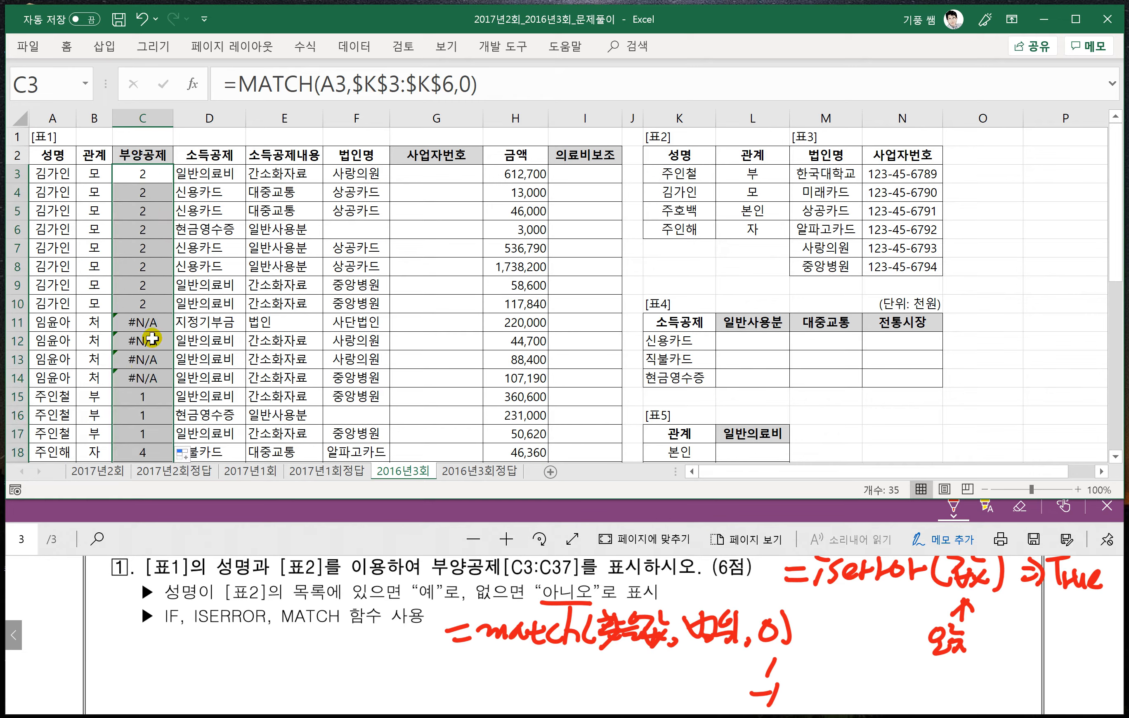
scroll(148, 334, down, 2)
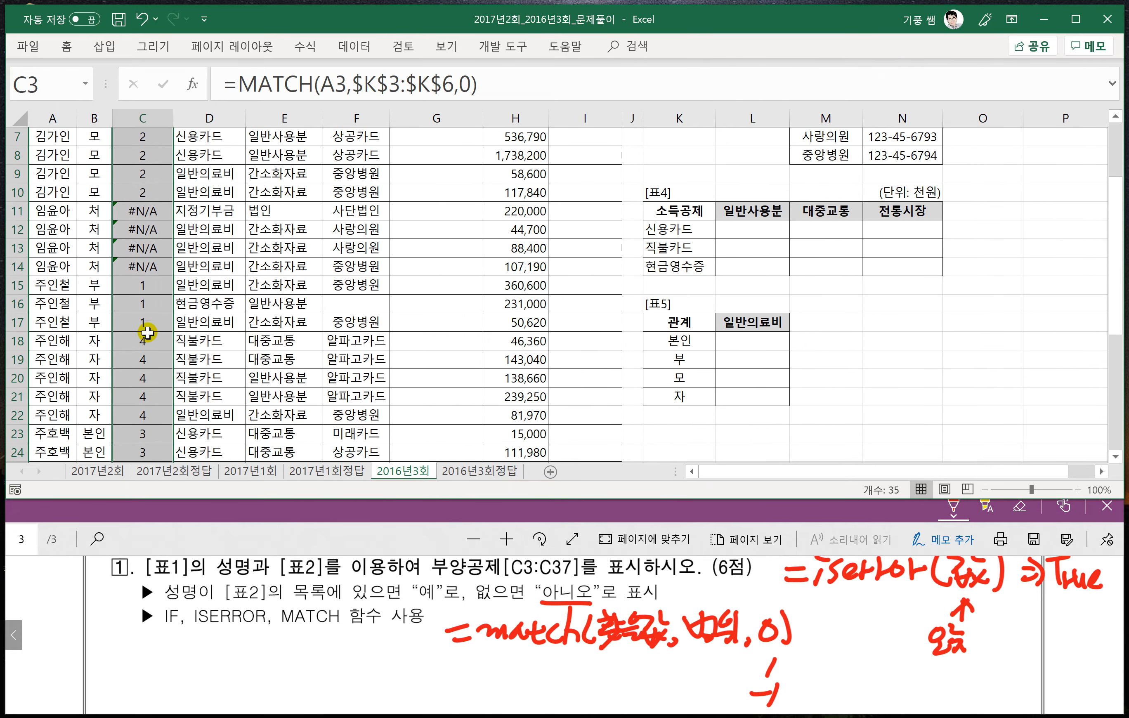
scroll(147, 333, down, 2)
scroll(145, 330, up, 4)
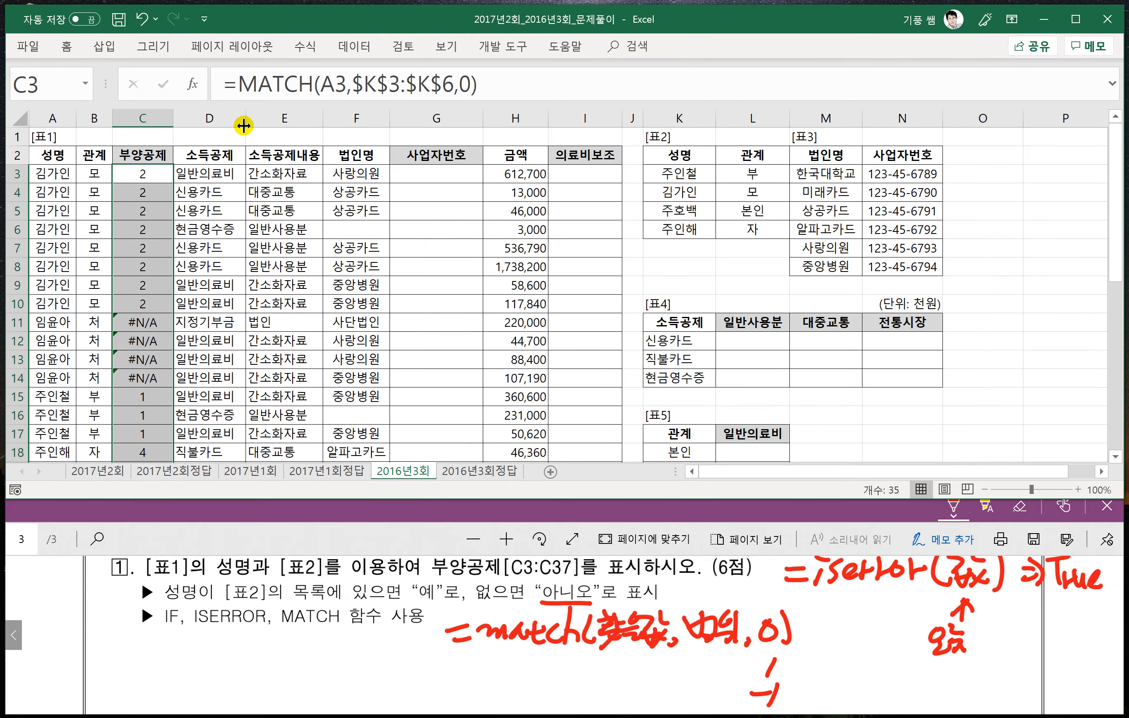
- Wrap the MATCH formula in C3 in an error test, entering =iseror(MATCH(A3,$K$3:$K$6,0))
click(238, 85)
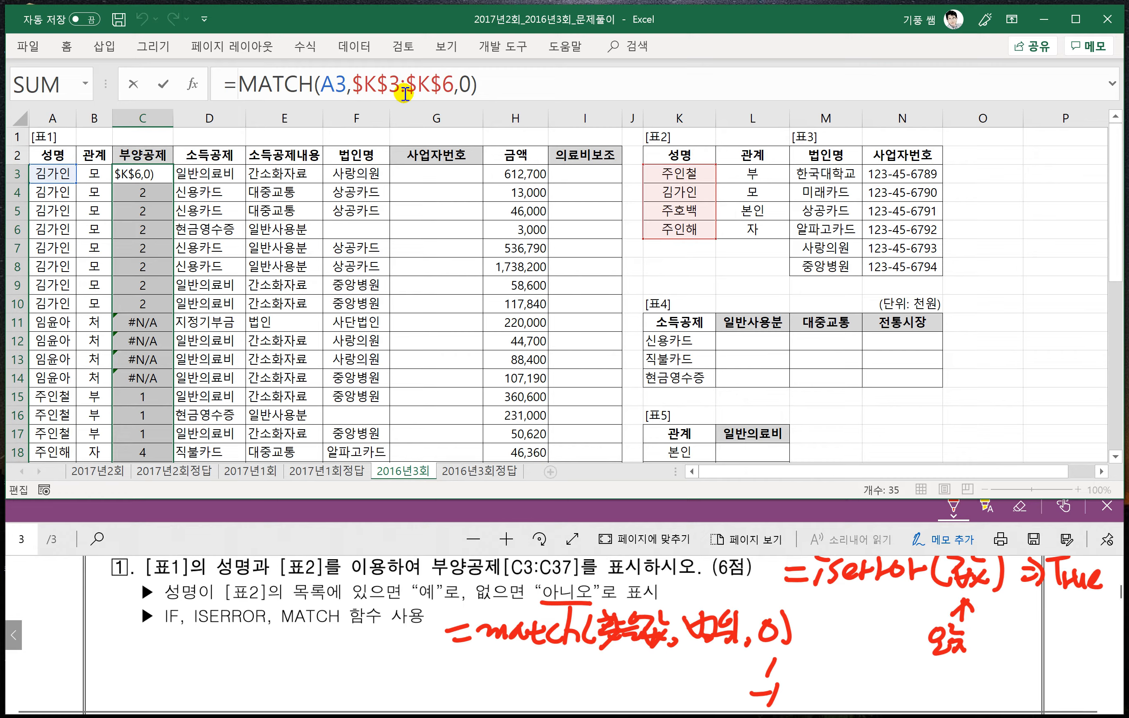
key(Home)
key(Right)
text(ise)
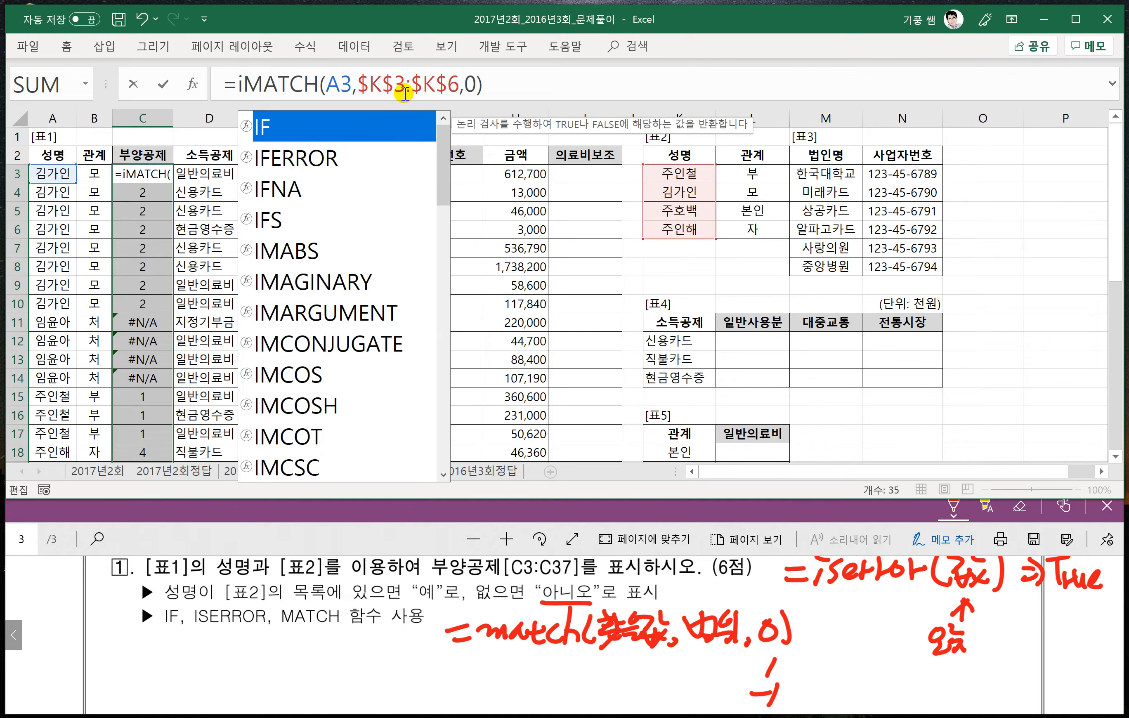
text(ror)
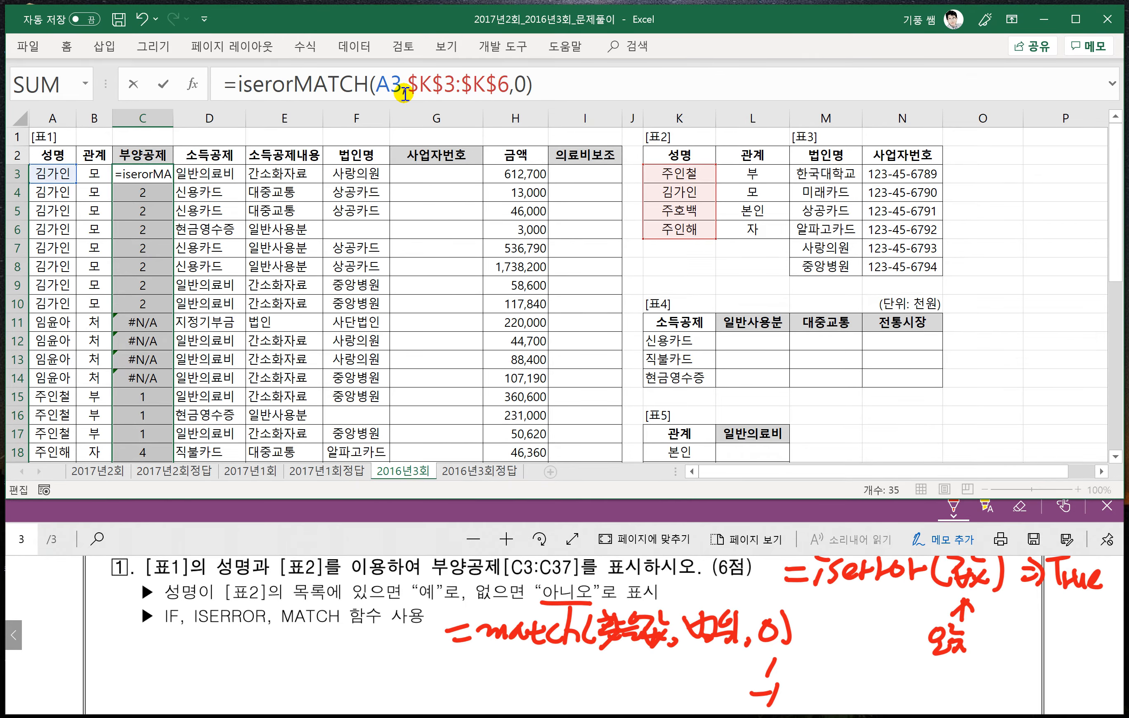
text(()
click(555, 89)
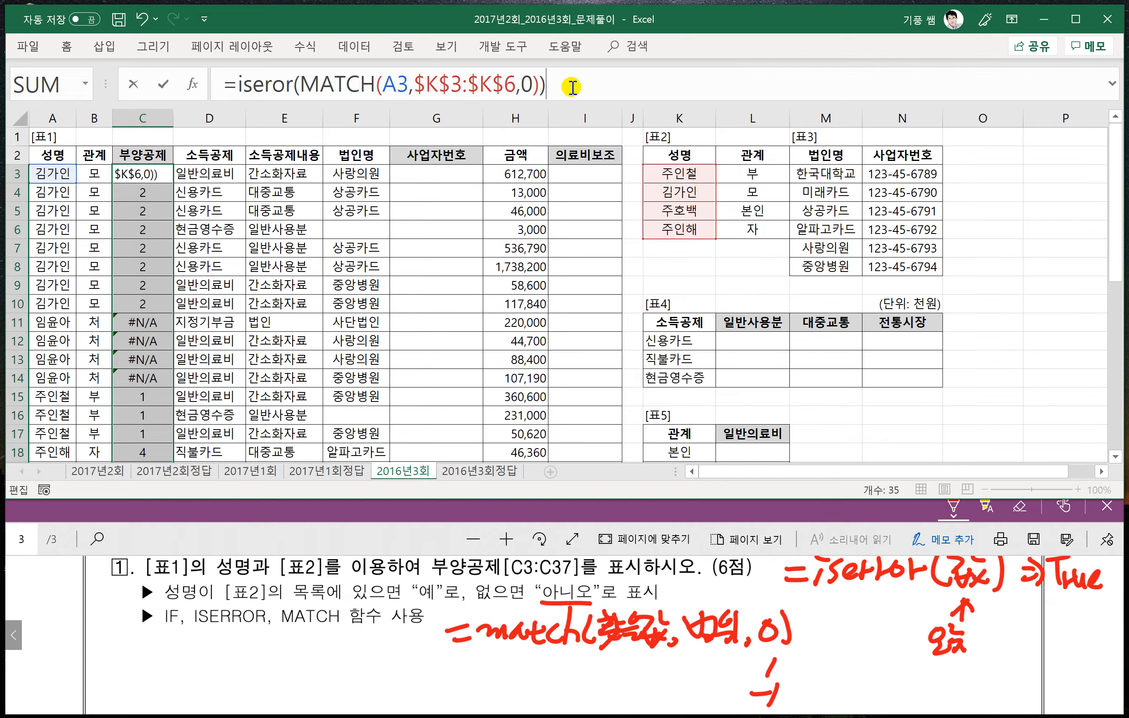
key(Return)
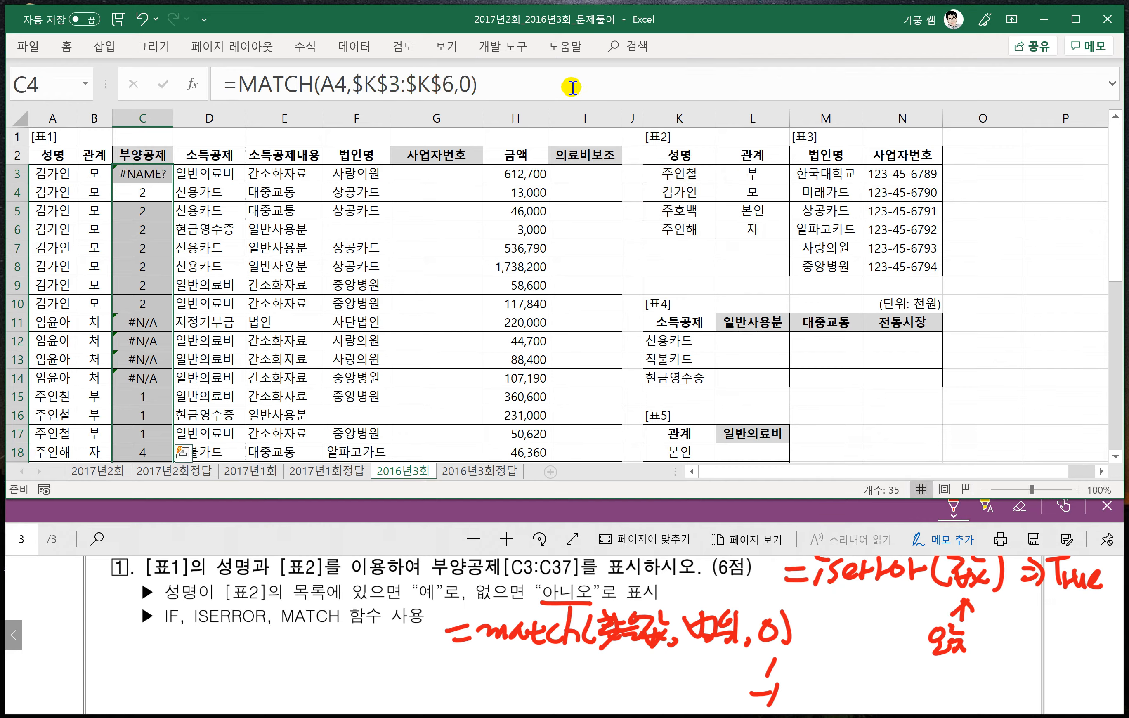
click(145, 172)
double_click(174, 183)
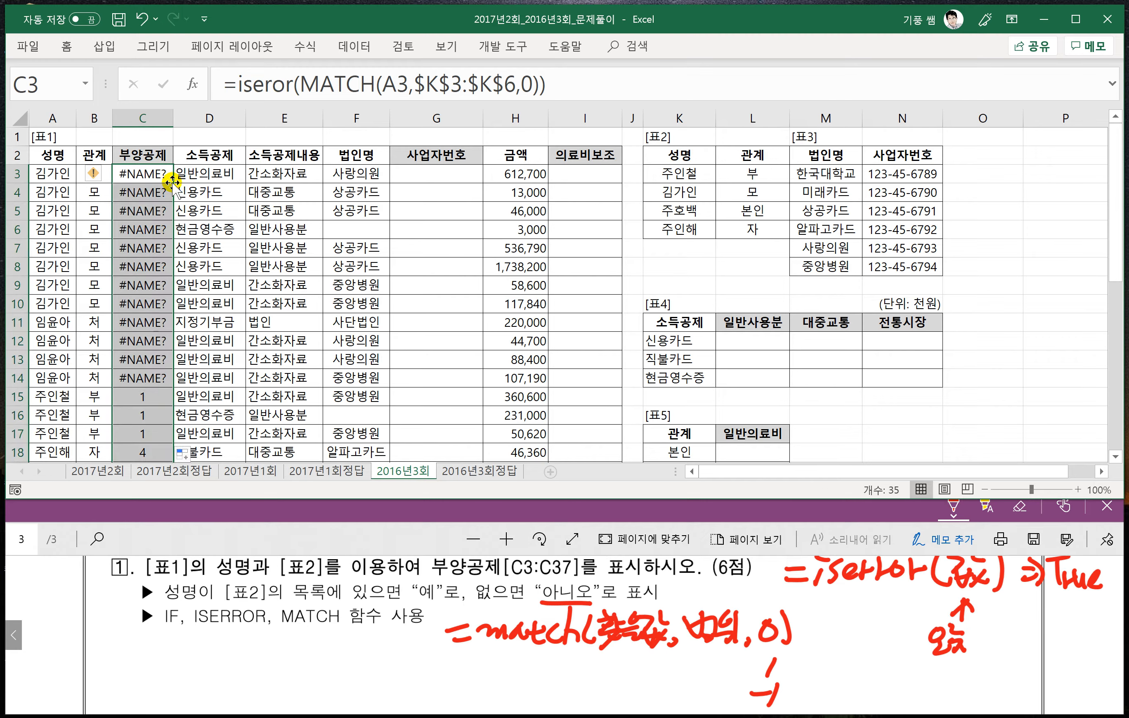
click(272, 85)
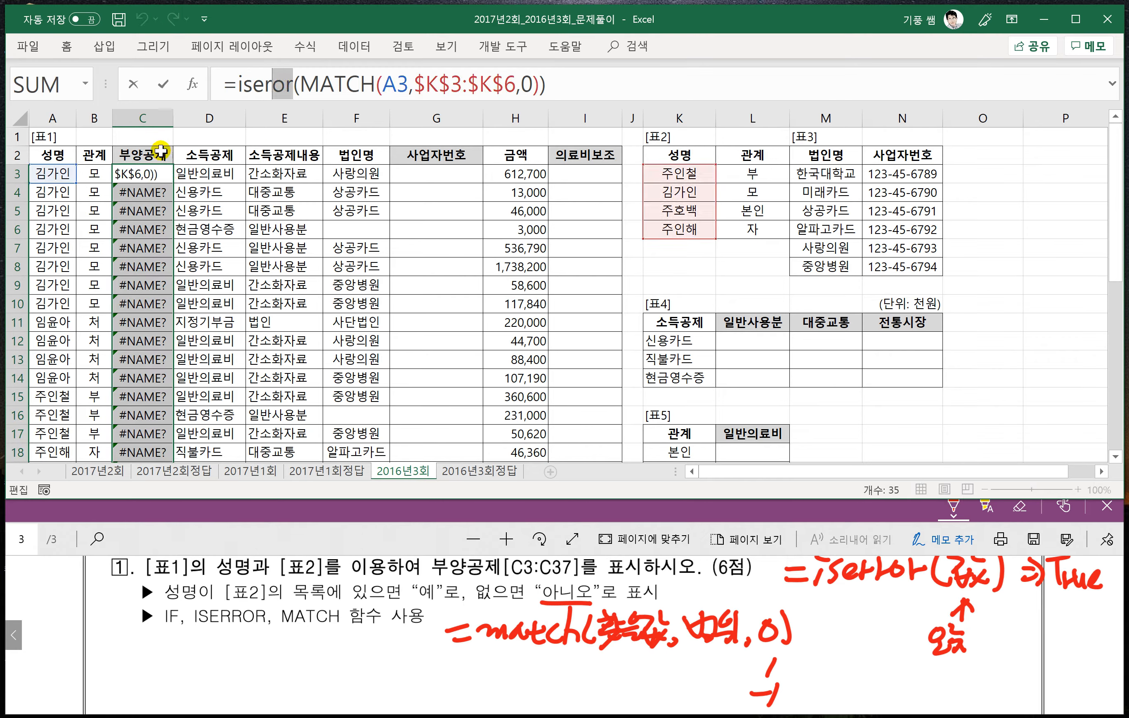
key(Escape)
key(ctrl+z)
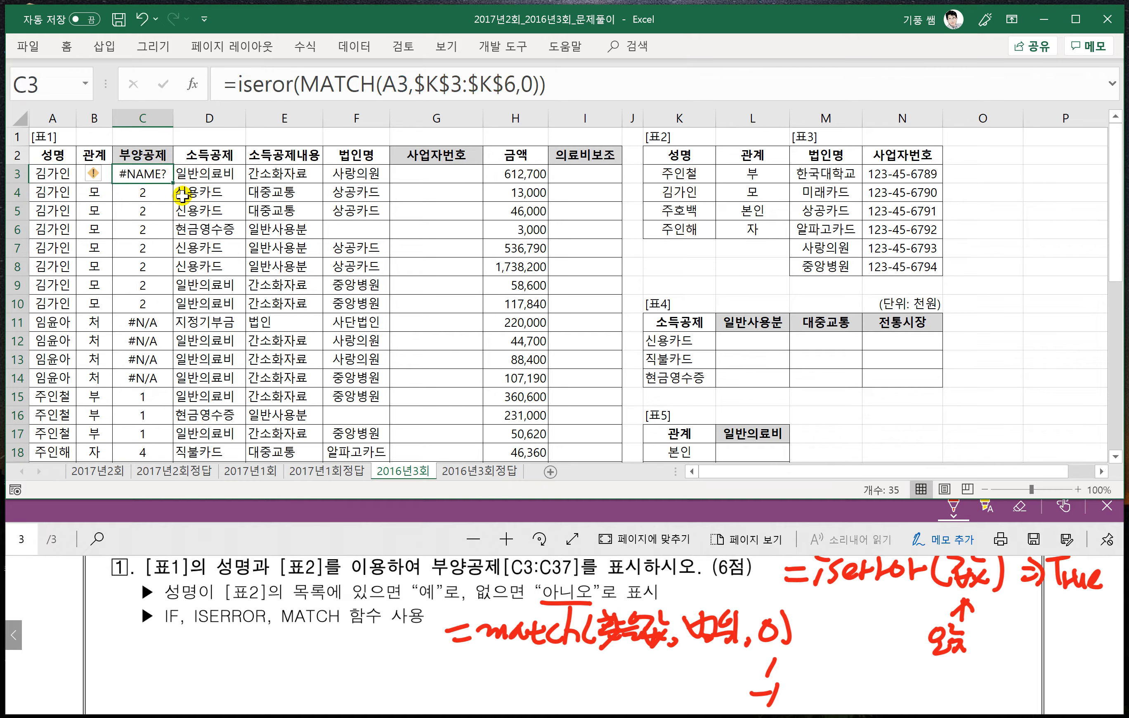
- Correct the function name in C3 to ISERROR and fill the formula down the 부양공제 column through C37
click(269, 86)
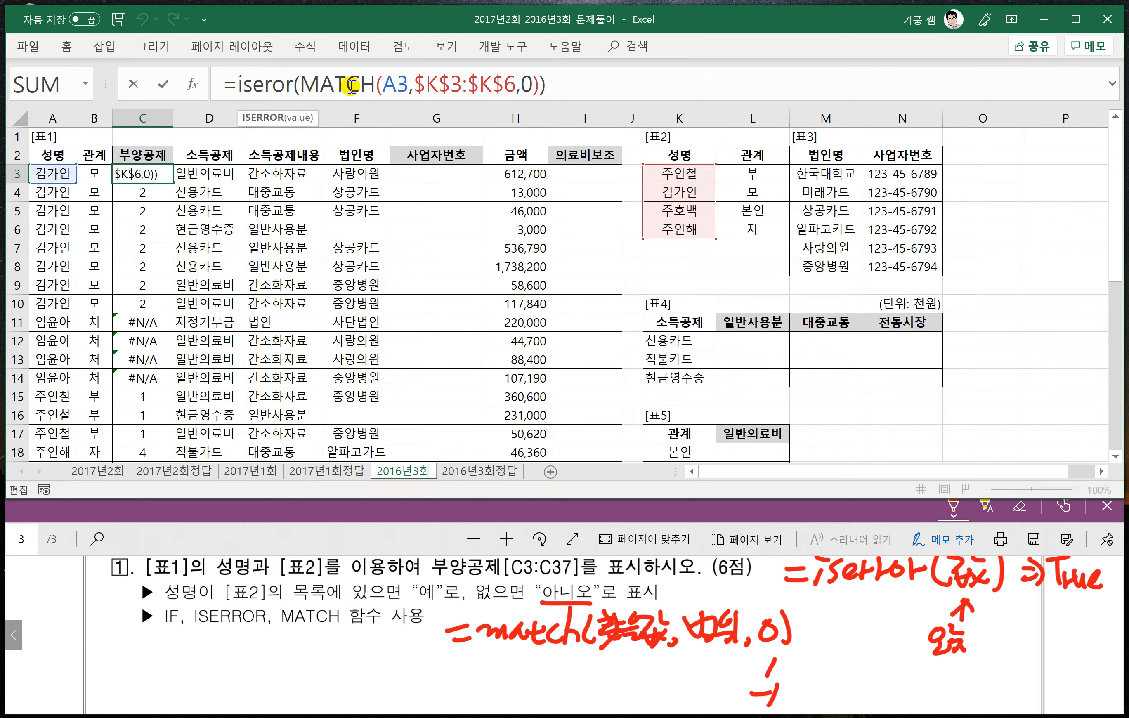
text(r)
key(Return)
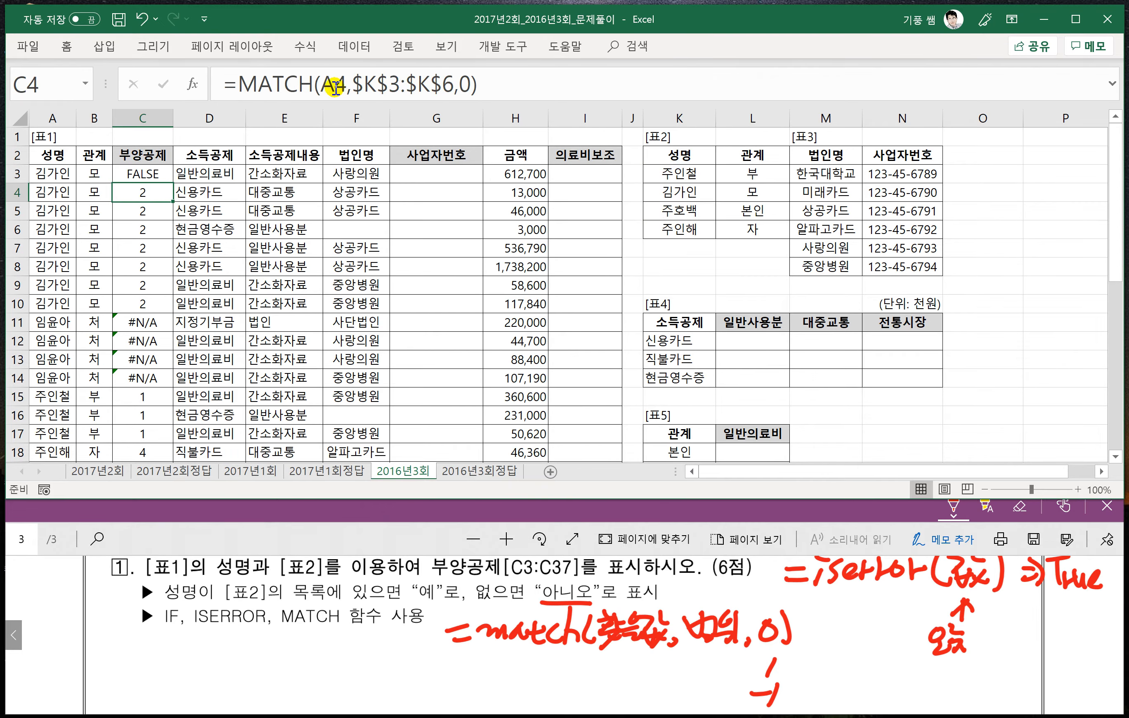
click(138, 175)
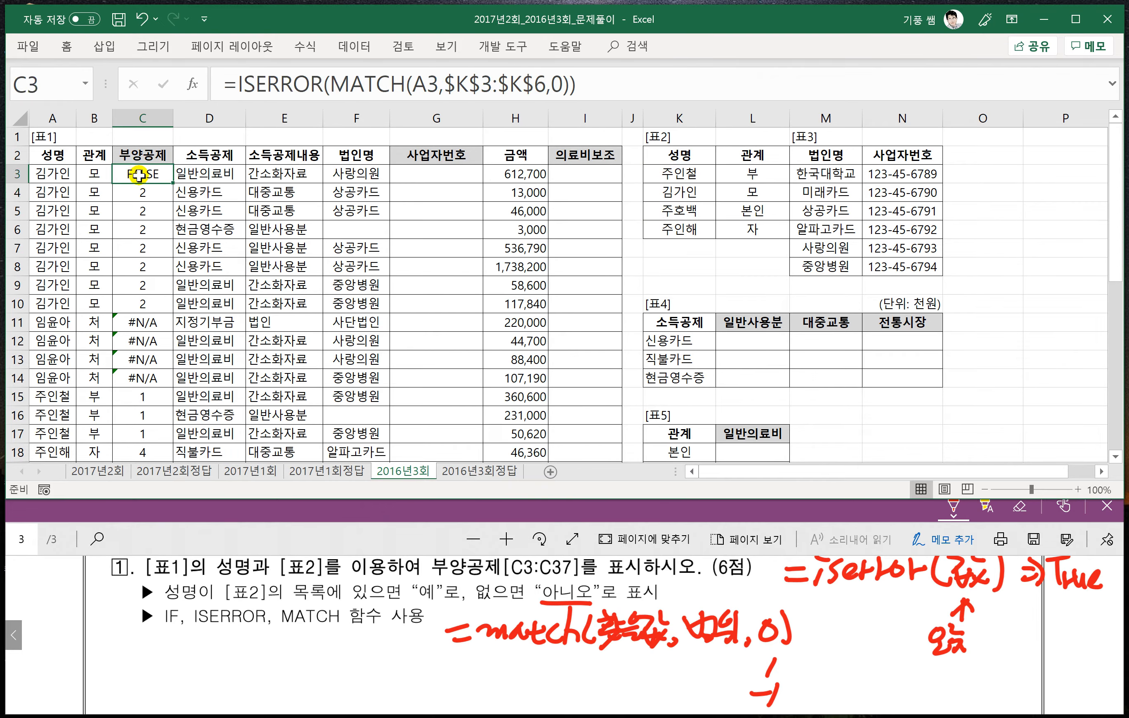
double_click(173, 181)
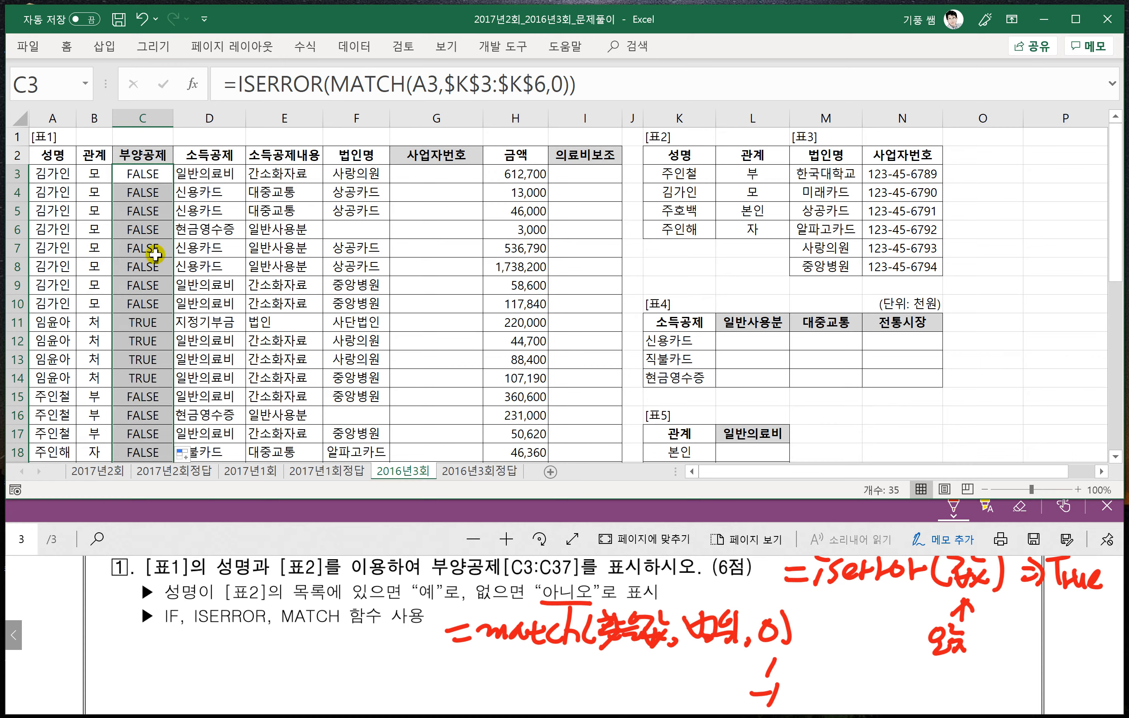
- Expand the C3 formula to =IF(ISERROR(MATCH(A3,$K$3:$K$6,0)),"아니오","예") and fill it down the 부양공제 column through C37
click(238, 86)
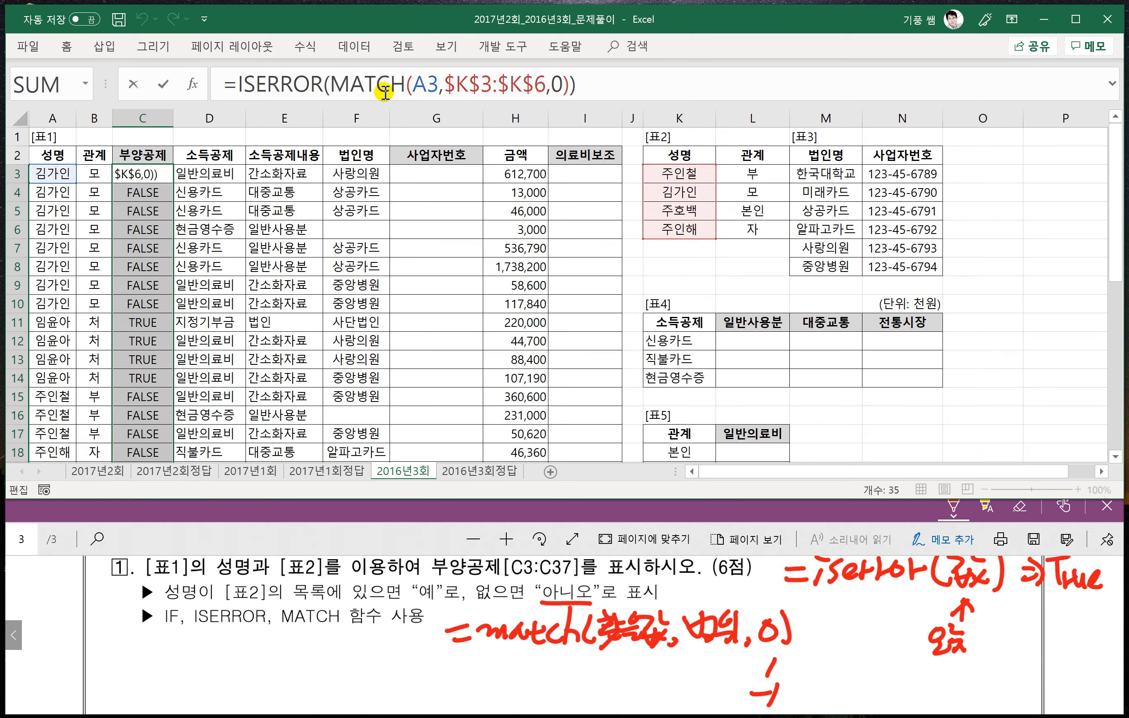
text(if()
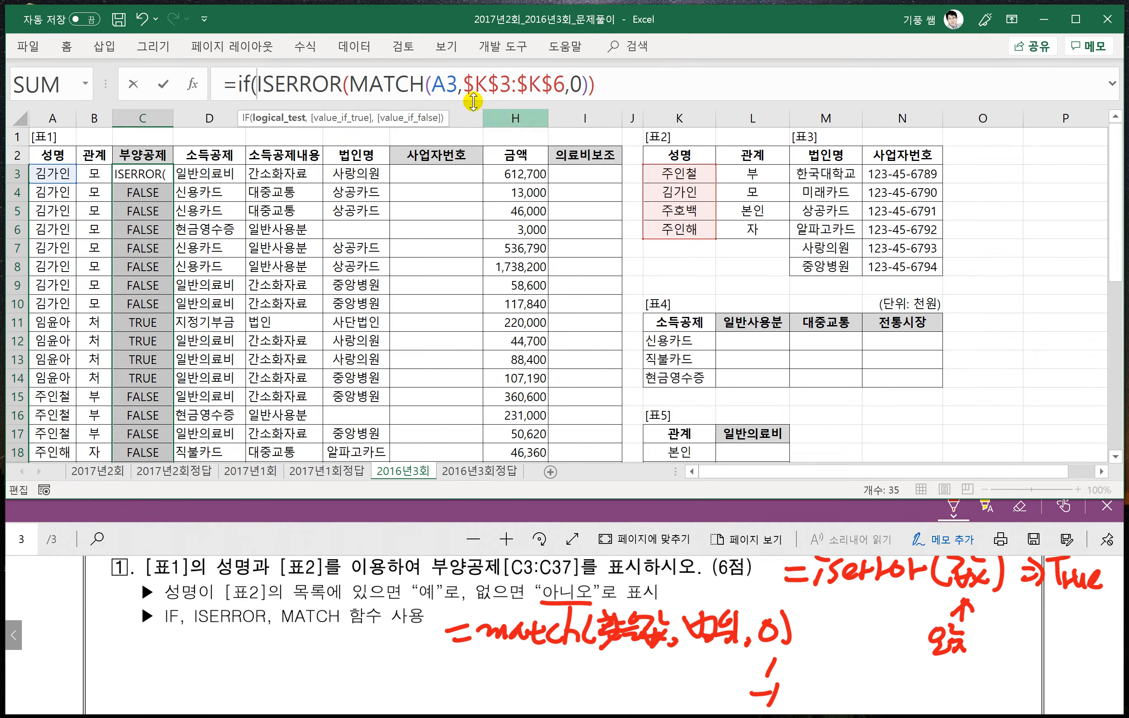
click(626, 85)
text(,)
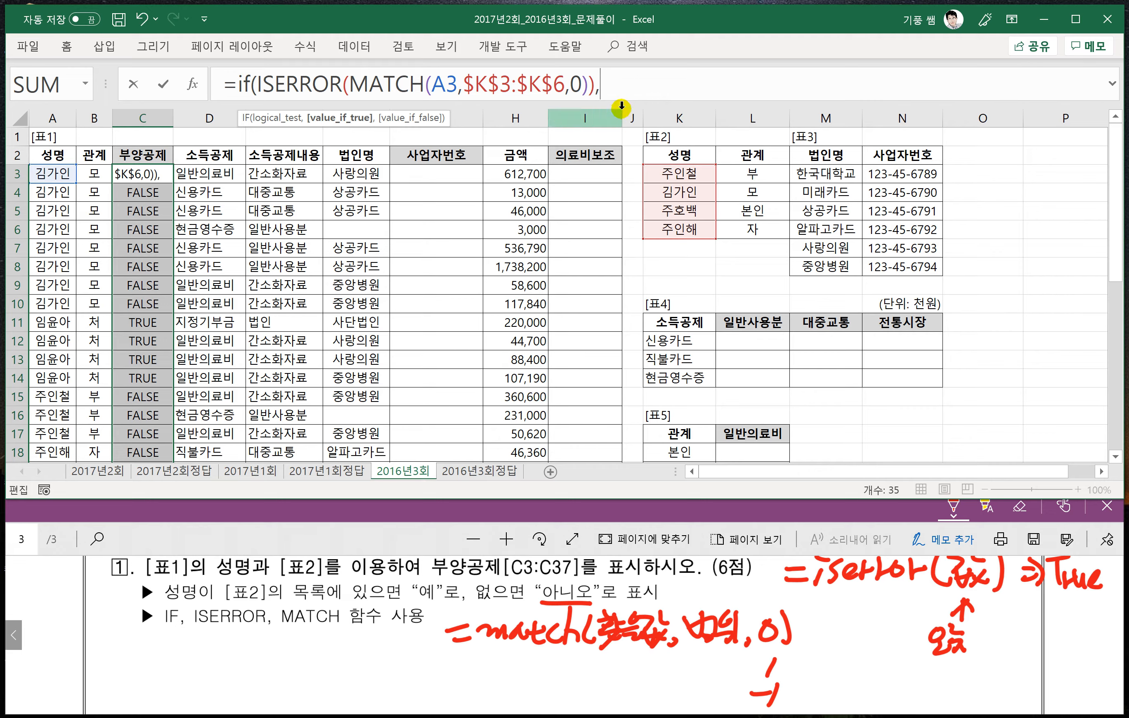
text("d)
key(BackSpace)
text(아니오)
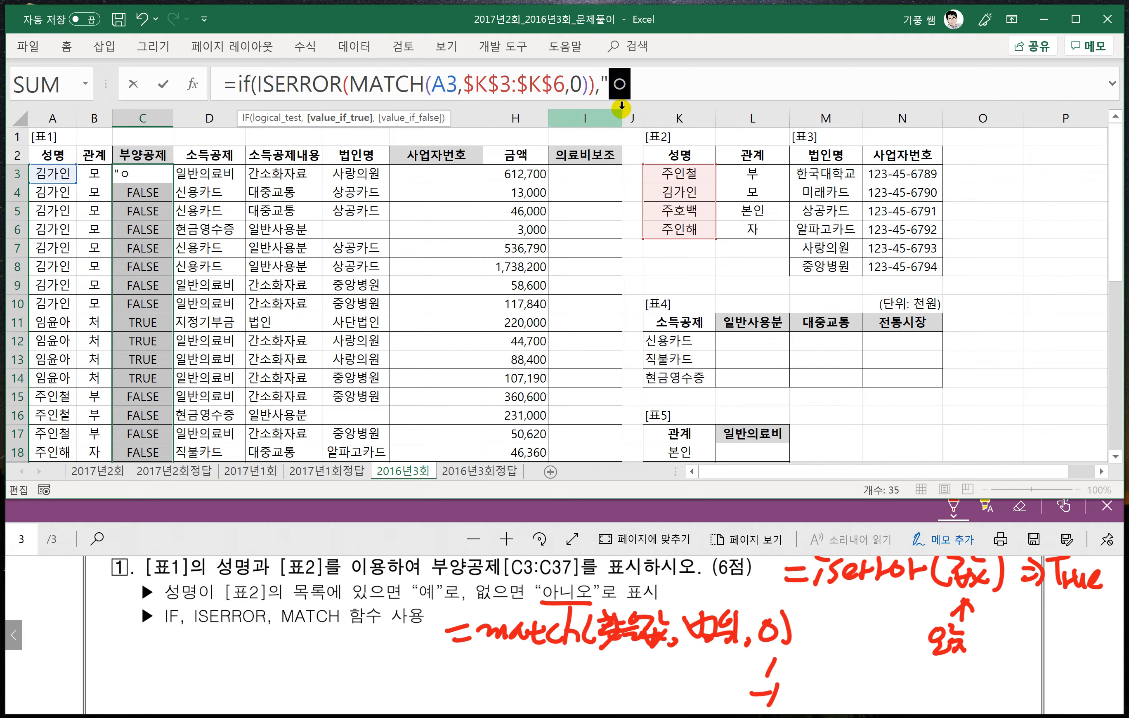
text(",)
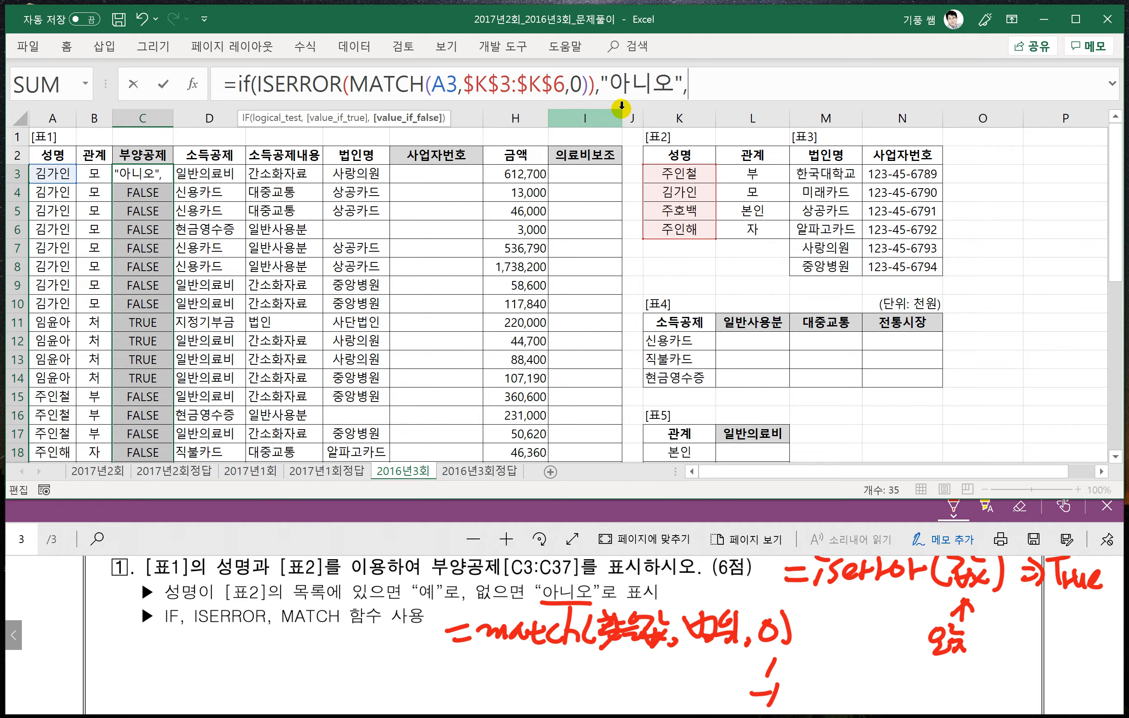
text(")
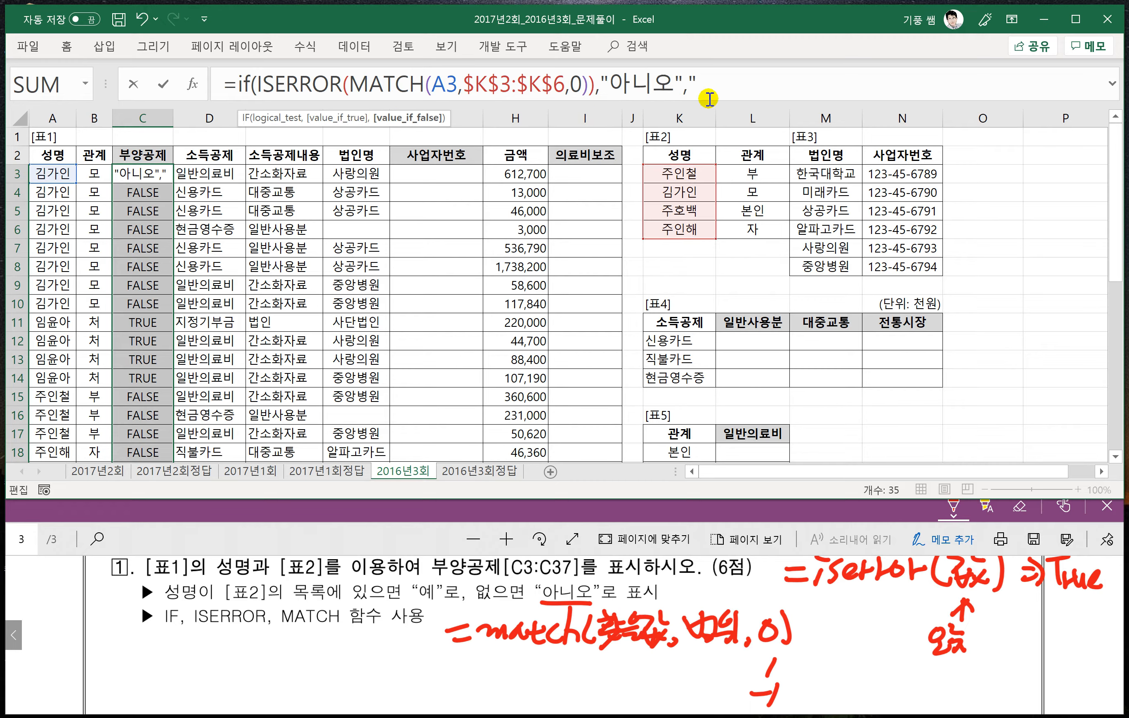
text(ㅇ)
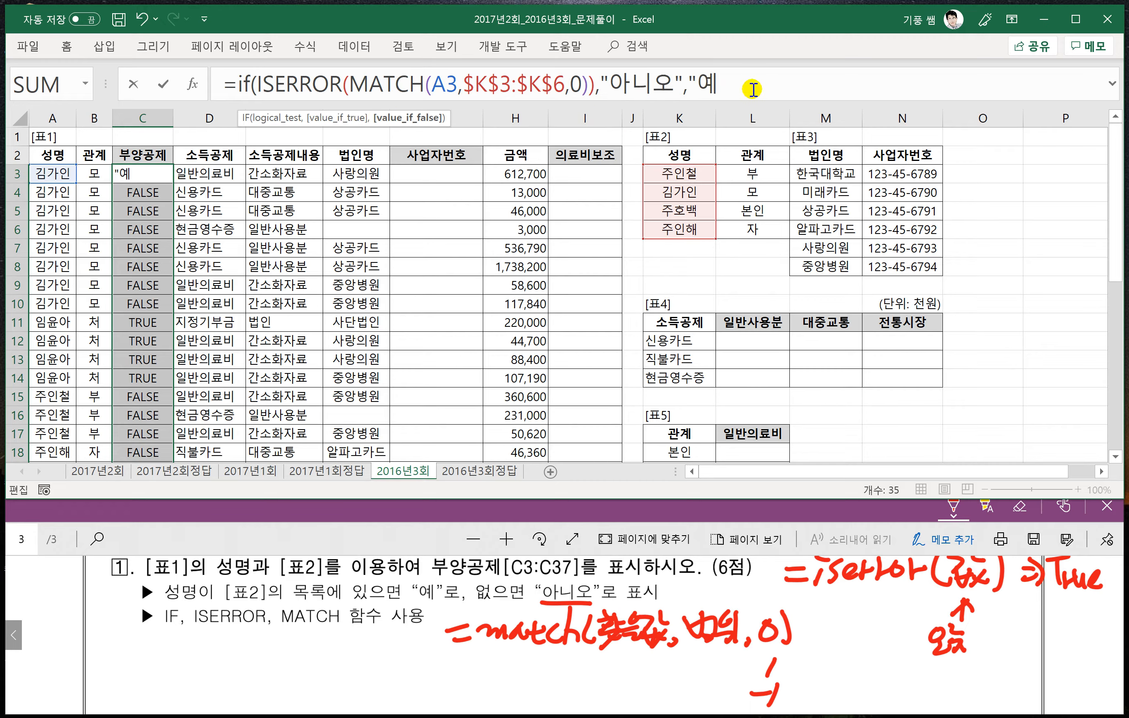
text("))
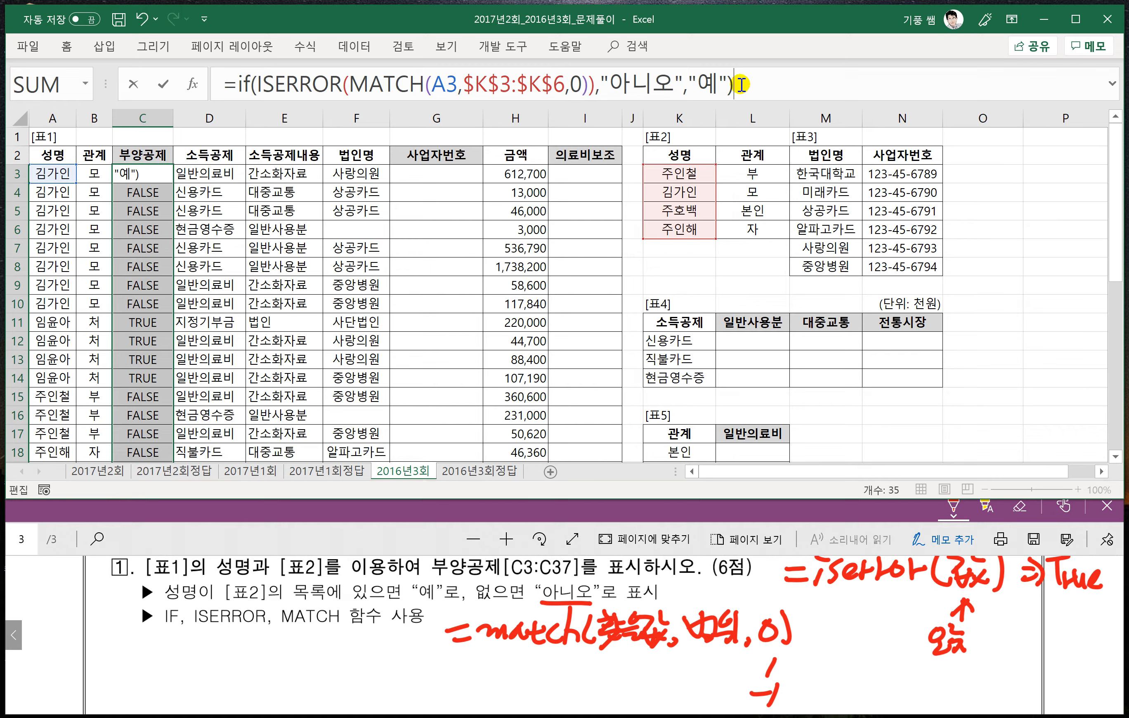
key(Return)
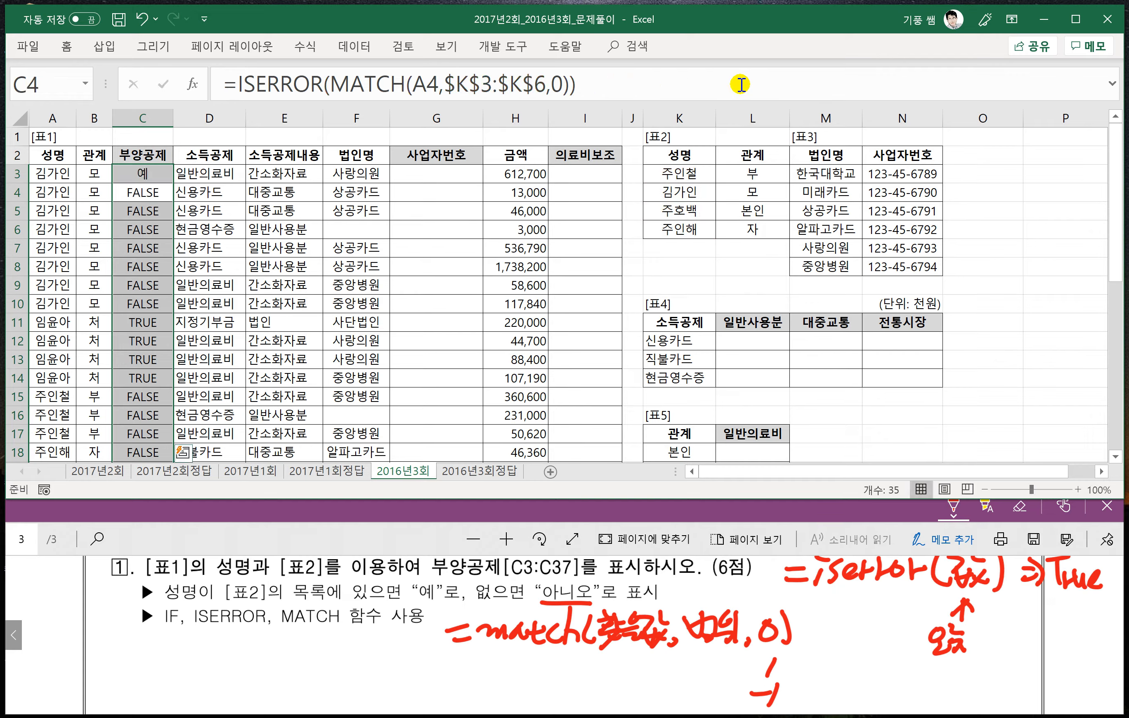
click(127, 179)
double_click(172, 183)
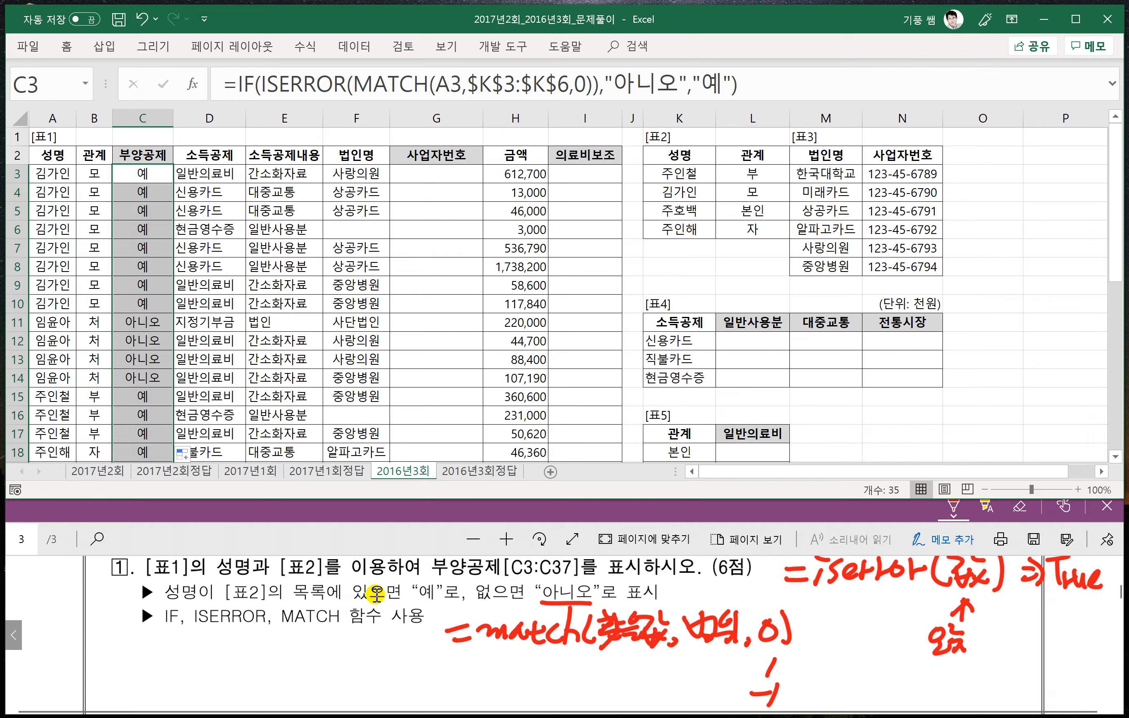
- Switch to the PDF and read the conditions and required functions of problem 2 on 사업자번호[G3:G37]
click(295, 536)
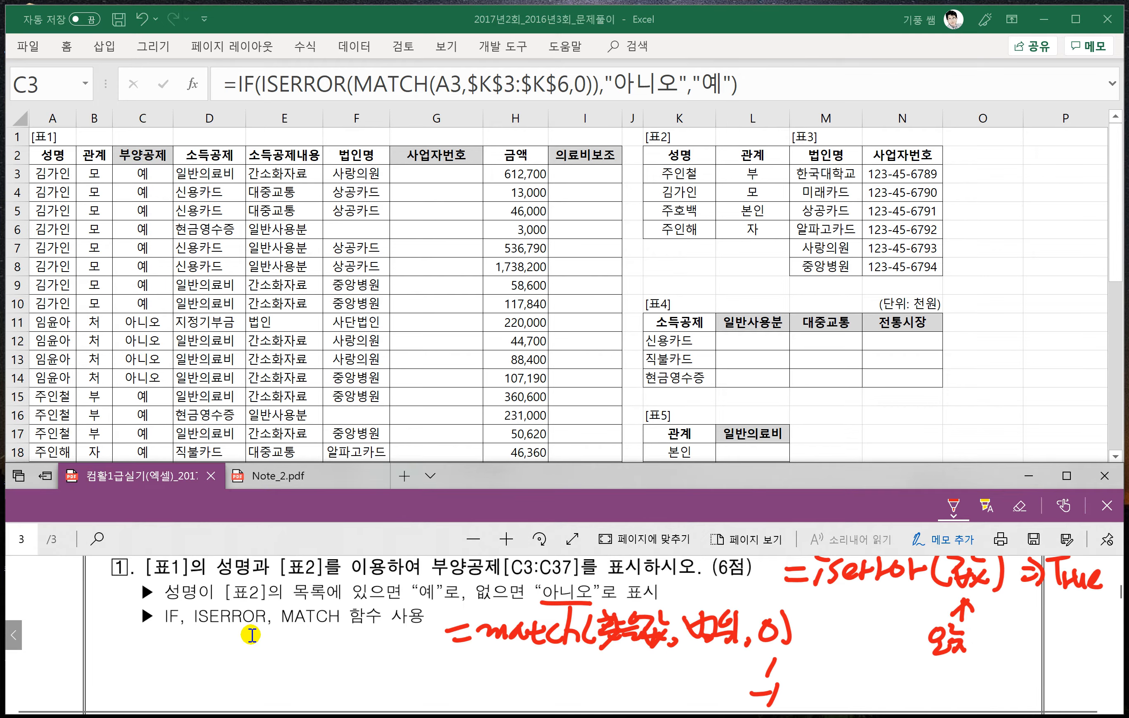
scroll(252, 633, down, 3)
scroll(252, 640, down, 1)
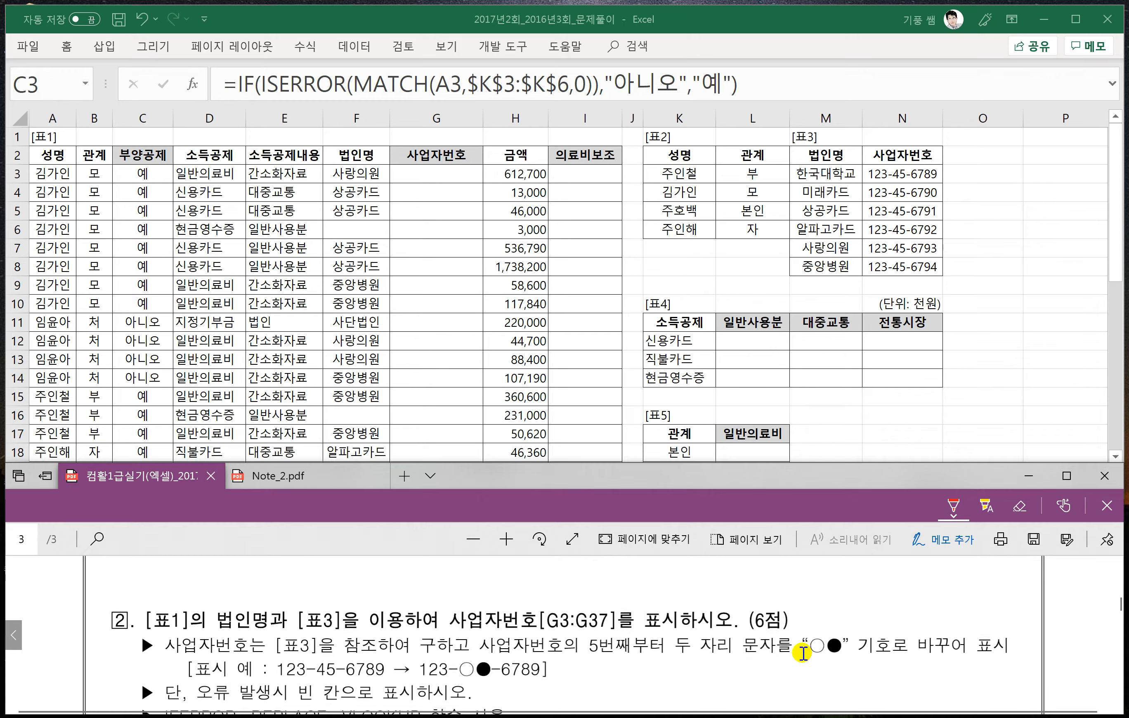
scroll(816, 648, down, 1)
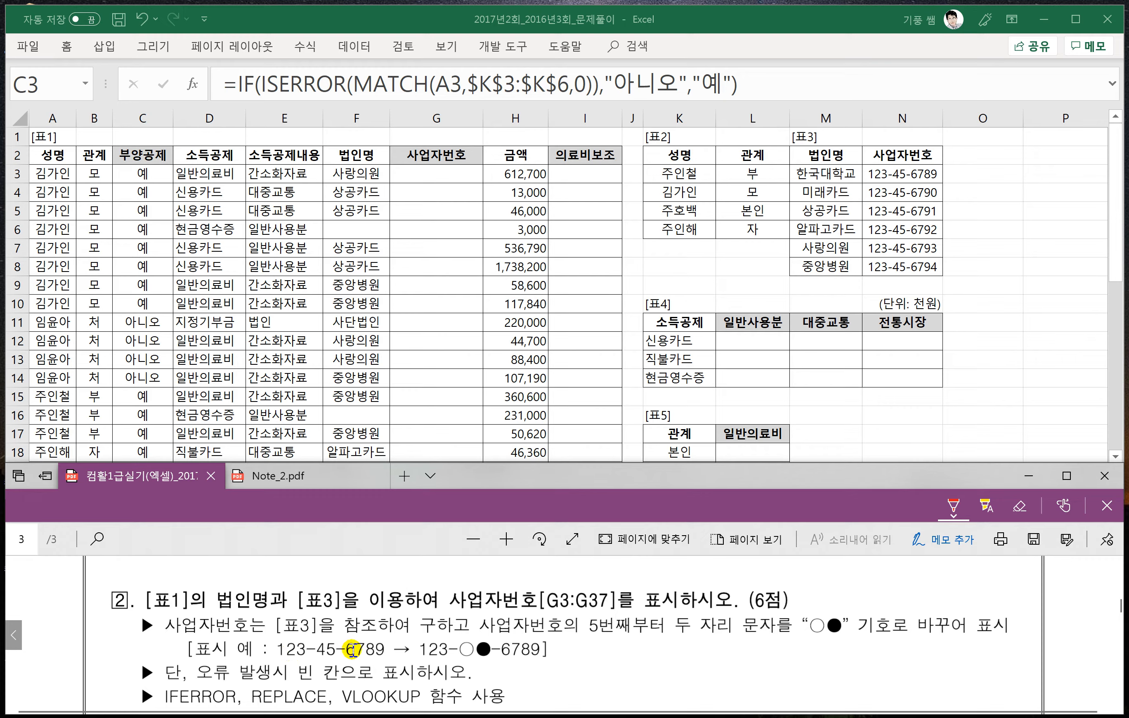
scroll(313, 648, down, 1)
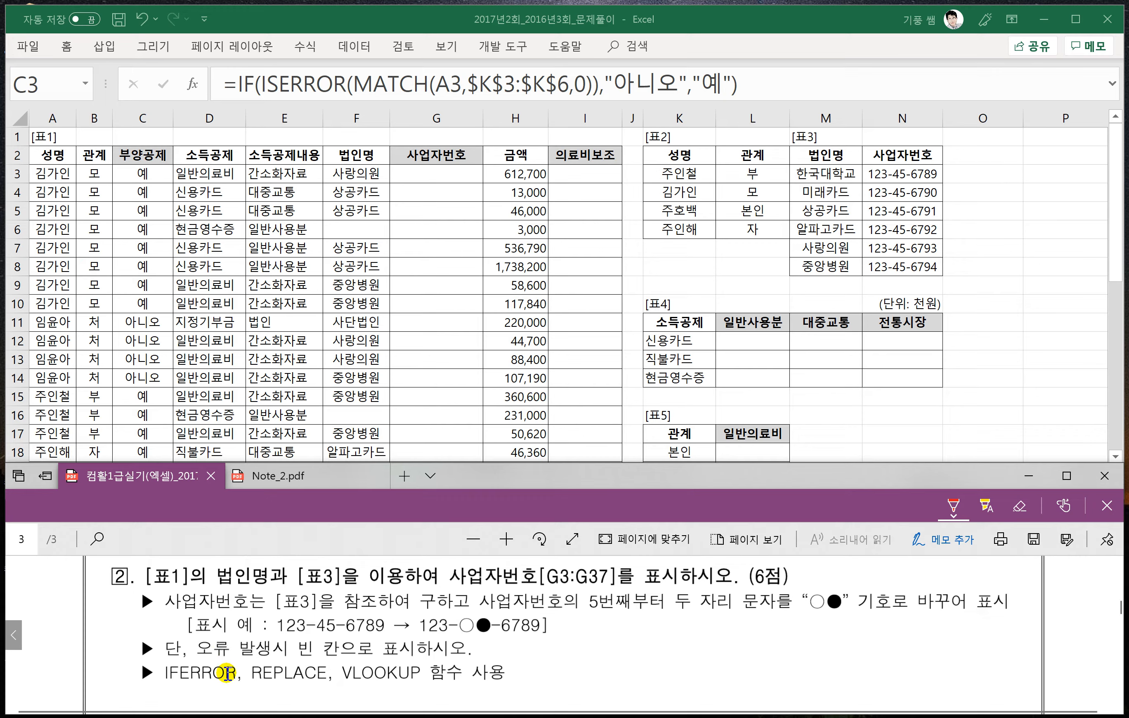
scroll(351, 671, down, 1)
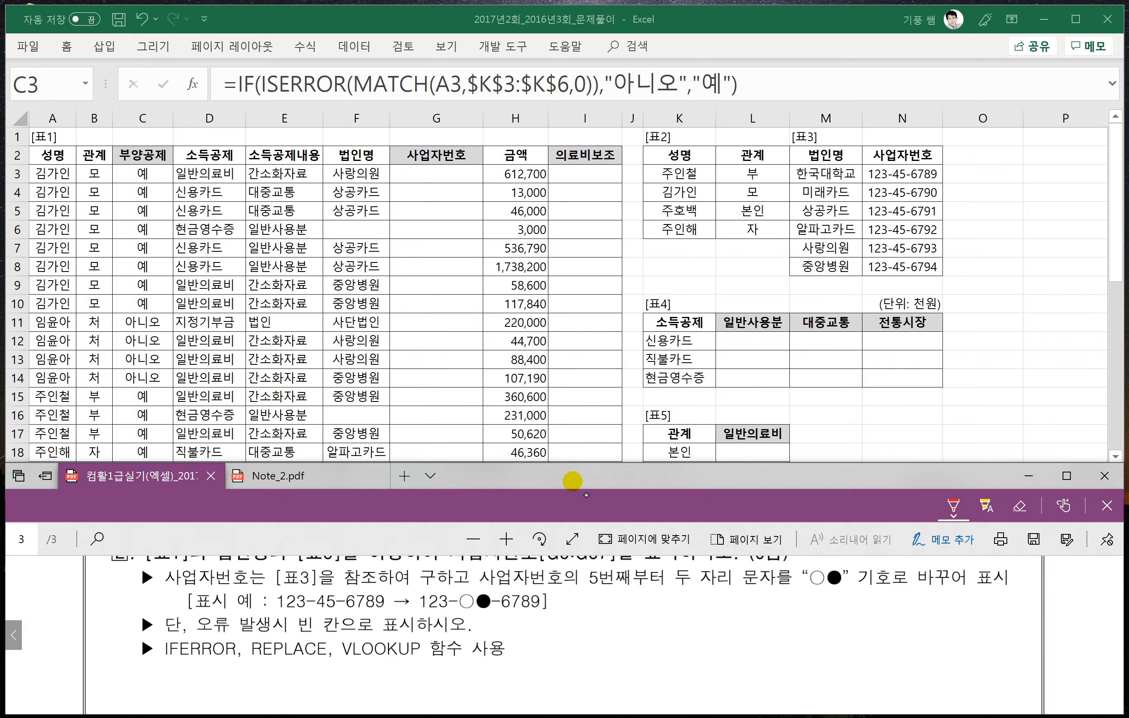
- Handwrite the beginning of the REPLACE syntax, =replace(문자, beside the conditions of problem 2
drag(562, 617, 573, 615)
drag(562, 627, 599, 611)
mouse_move(598, 620)
mouse_down()
mouse_move(610, 614)
mouse_move(611, 626)
mouse_up()
mouse_move(612, 609)
mouse_down()
mouse_move(600, 660)
mouse_move(613, 622)
mouse_move(631, 630)
mouse_move(667, 608)
mouse_move(700, 632)
mouse_move(713, 618)
mouse_up()
drag(714, 601, 730, 614)
mouse_move(708, 623)
mouse_down()
mouse_move(734, 620)
mouse_move(732, 631)
mouse_up()
mouse_move(736, 609)
mouse_down()
mouse_move(755, 606)
mouse_move(733, 626)
mouse_up()
drag(742, 616, 757, 635)
click(771, 632)
drag(758, 617, 805, 625)
drag(806, 600, 817, 609)
mouse_move(809, 612)
mouse_down()
mouse_move(802, 625)
mouse_move(816, 626)
mouse_up()
drag(827, 604, 831, 630)
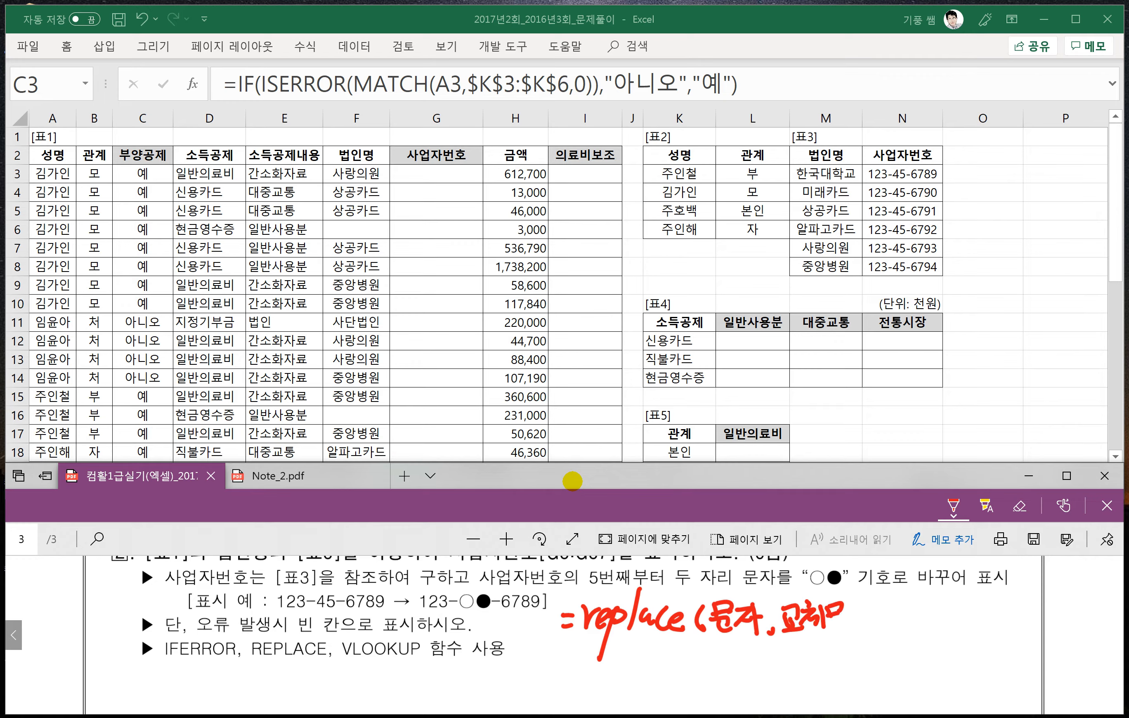
mouse_move(808, 617)
mouse_down()
mouse_move(823, 616)
mouse_move(793, 627)
mouse_move(843, 606)
mouse_move(800, 616)
mouse_up()
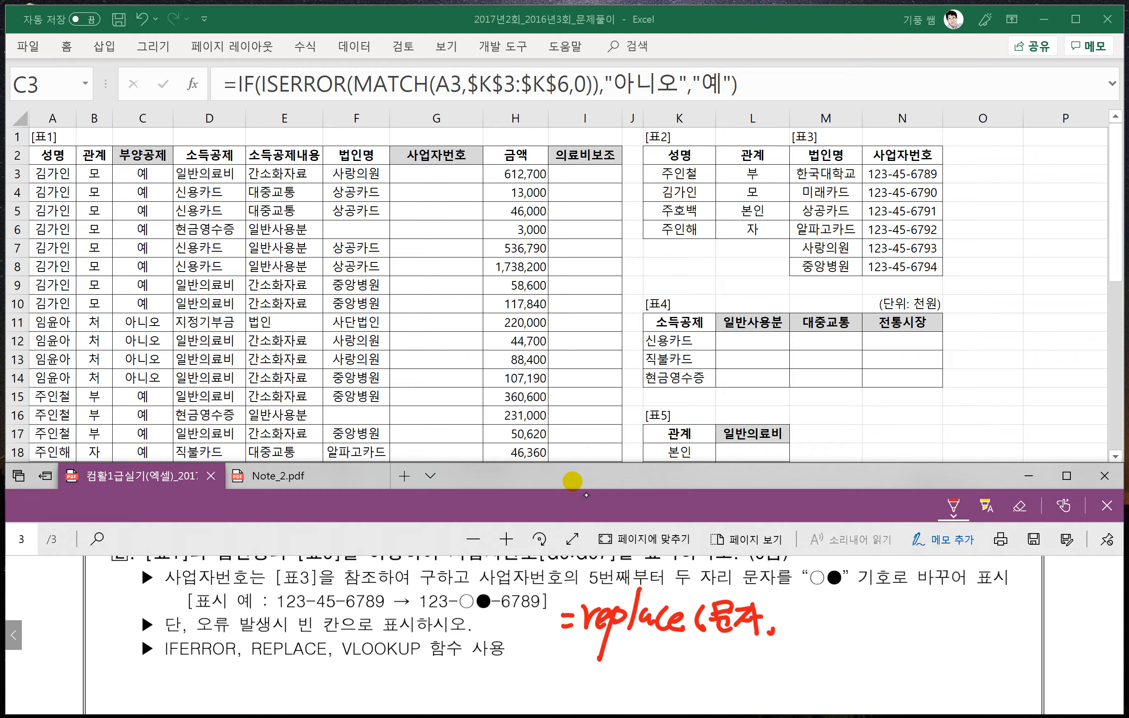
- Complete the handwritten REPLACE syntax with 시작위치, K, 새문자) and underline those three arguments
mouse_move(782, 625)
mouse_down()
mouse_move(803, 615)
mouse_move(805, 633)
mouse_move(842, 612)
mouse_move(842, 629)
mouse_move(867, 599)
mouse_move(867, 633)
mouse_up()
drag(870, 619, 885, 634)
drag(892, 600, 890, 629)
drag(904, 601, 897, 626)
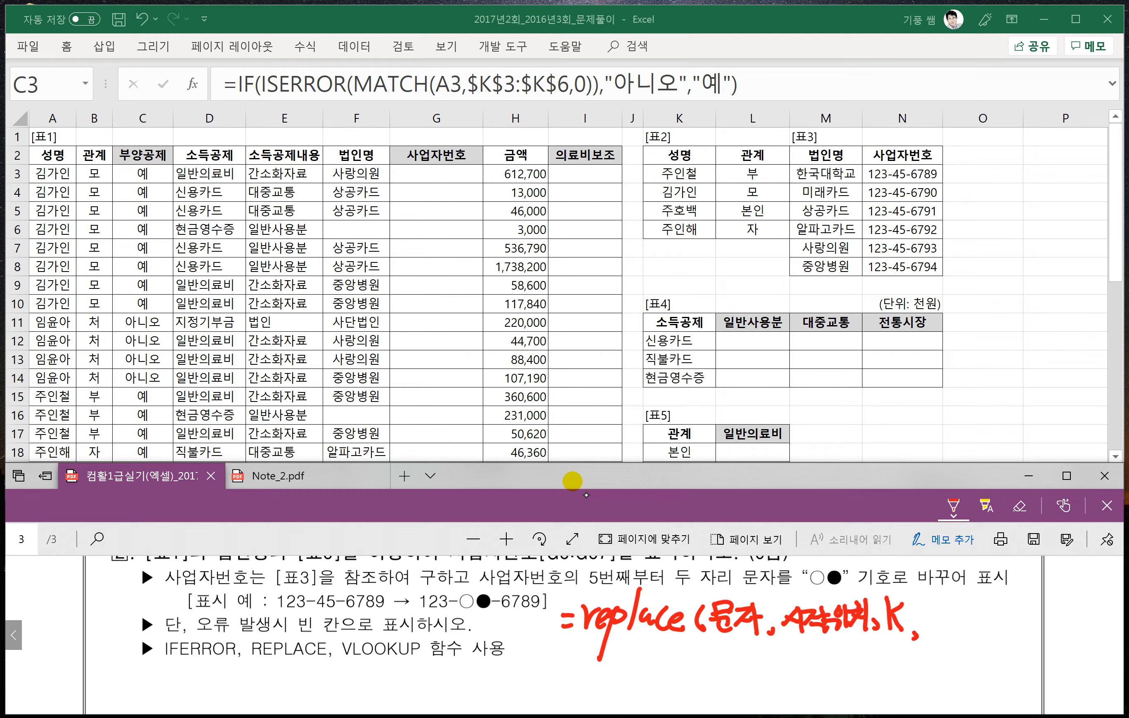
drag(930, 603, 920, 622)
mouse_move(928, 612)
mouse_down()
mouse_move(970, 617)
mouse_move(973, 629)
mouse_up()
drag(963, 603, 983, 623)
mouse_move(984, 607)
mouse_down()
mouse_move(986, 632)
mouse_move(1005, 631)
mouse_up()
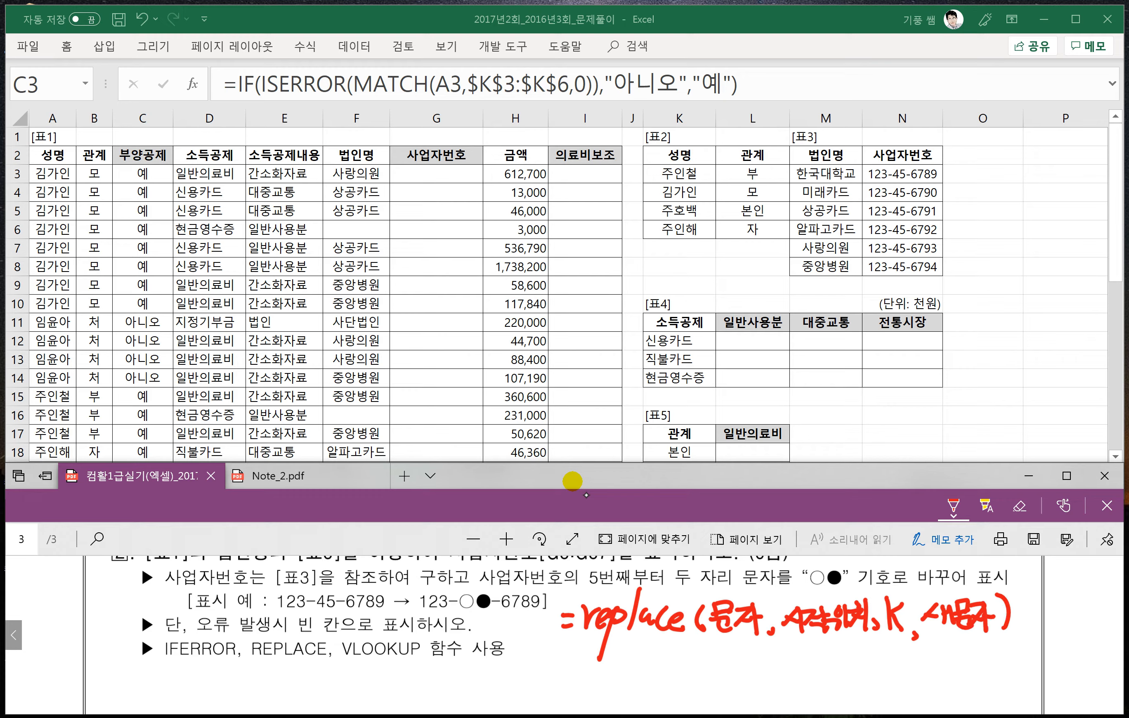
drag(789, 636, 844, 636)
drag(942, 636, 980, 637)
- Handwrite the start of a worked example below the syntax: =replace( followed by a quoted sample phrase containing the teacher's nickname
drag(556, 657, 565, 659)
drag(542, 665, 578, 671)
mouse_move(587, 651)
mouse_down()
mouse_move(581, 683)
mouse_move(612, 674)
mouse_move(613, 696)
mouse_up()
mouse_move(617, 662)
mouse_down()
mouse_move(622, 674)
mouse_move(673, 670)
mouse_up()
mouse_move(690, 650)
mouse_down()
mouse_move(678, 680)
mouse_move(726, 668)
mouse_up()
mouse_move(703, 666)
mouse_down()
mouse_move(724, 683)
mouse_move(742, 652)
mouse_move(747, 679)
mouse_move(758, 679)
mouse_up()
mouse_move(754, 649)
mouse_down()
mouse_move(772, 681)
mouse_move(787, 673)
mouse_up()
mouse_move(778, 650)
mouse_down()
mouse_move(795, 674)
mouse_move(809, 666)
mouse_move(810, 687)
mouse_up()
mouse_move(807, 652)
mouse_down()
mouse_move(824, 672)
mouse_move(812, 666)
mouse_up()
mouse_move(830, 653)
mouse_down()
mouse_move(824, 668)
mouse_move(836, 680)
mouse_up()
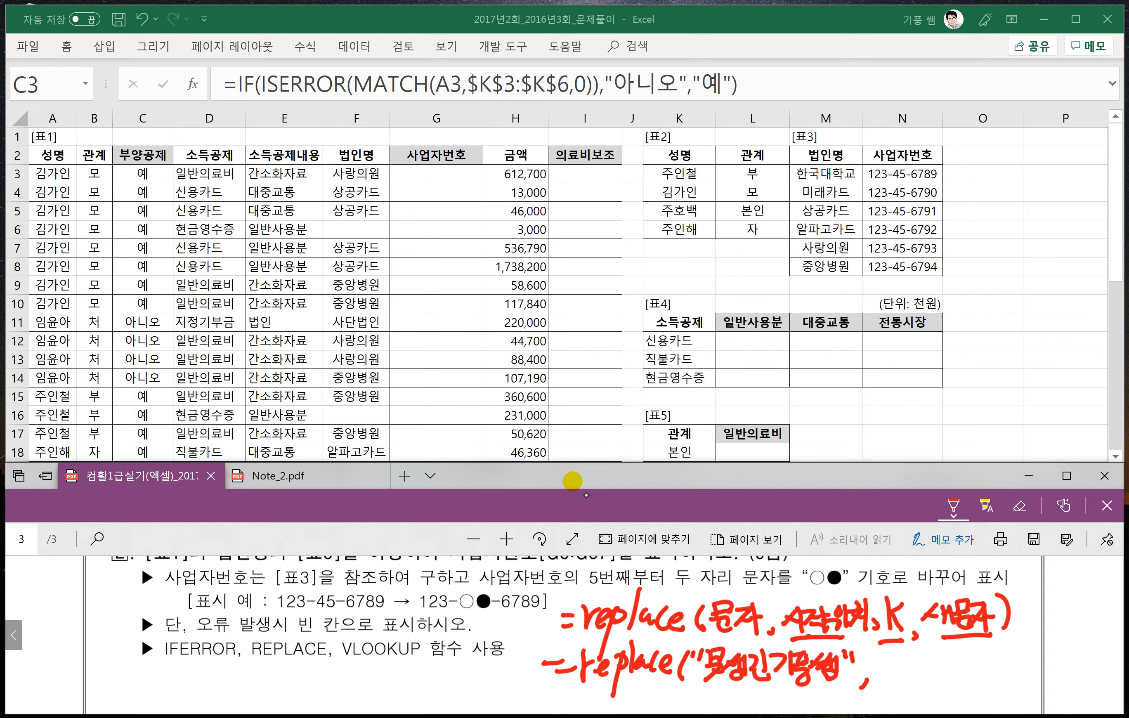
- Finish the handwritten REPLACE example with the arguments 4, 2, "춘천" and a closing parenthesis
mouse_move(877, 660)
mouse_down()
mouse_move(868, 677)
mouse_move(890, 673)
mouse_move(880, 675)
mouse_up()
drag(897, 674, 920, 678)
mouse_move(934, 676)
mouse_down()
mouse_move(929, 689)
mouse_move(939, 664)
mouse_up()
drag(955, 653, 950, 664)
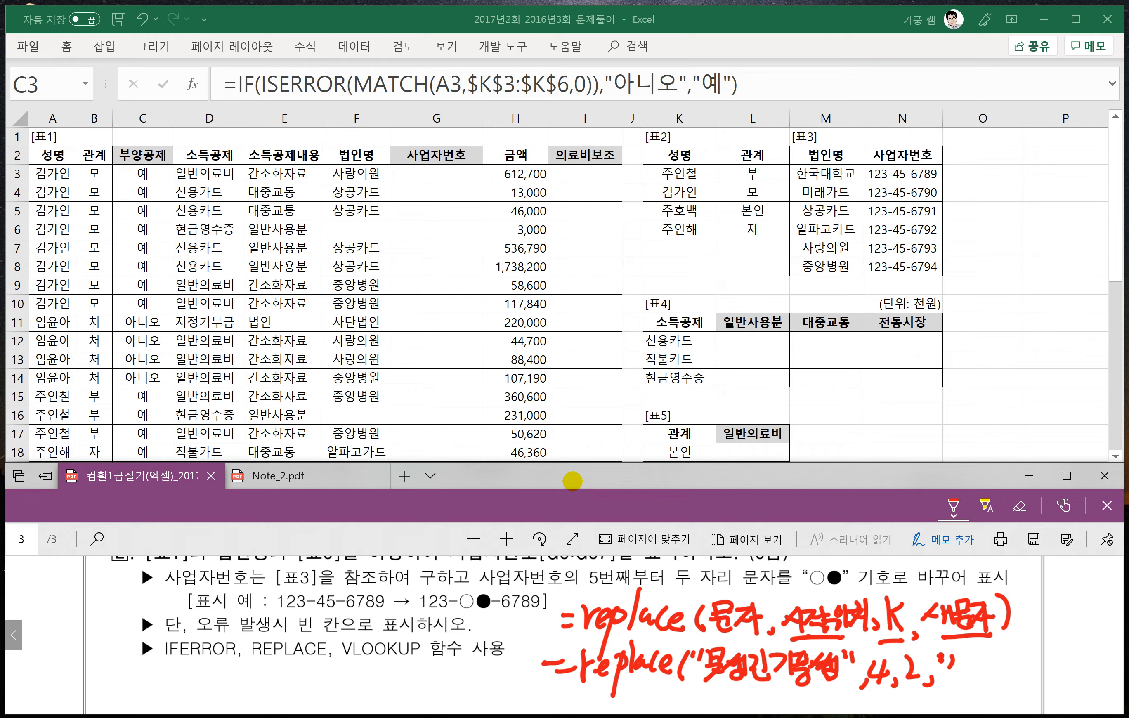
mouse_move(957, 651)
mouse_down()
mouse_move(981, 688)
mouse_move(995, 677)
mouse_move(1010, 686)
mouse_move(1009, 666)
mouse_up()
drag(1019, 656, 1014, 668)
mouse_move(1025, 647)
mouse_down()
mouse_move(1035, 659)
mouse_move(1026, 686)
mouse_up()
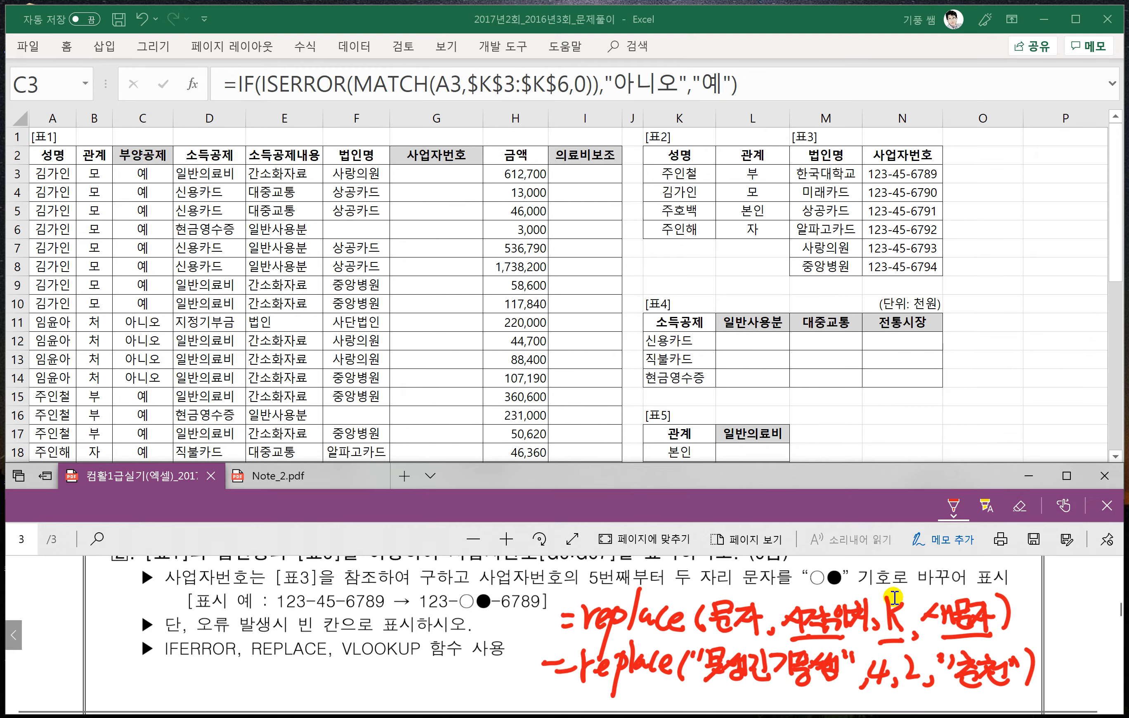
scroll(901, 598, down, 1)
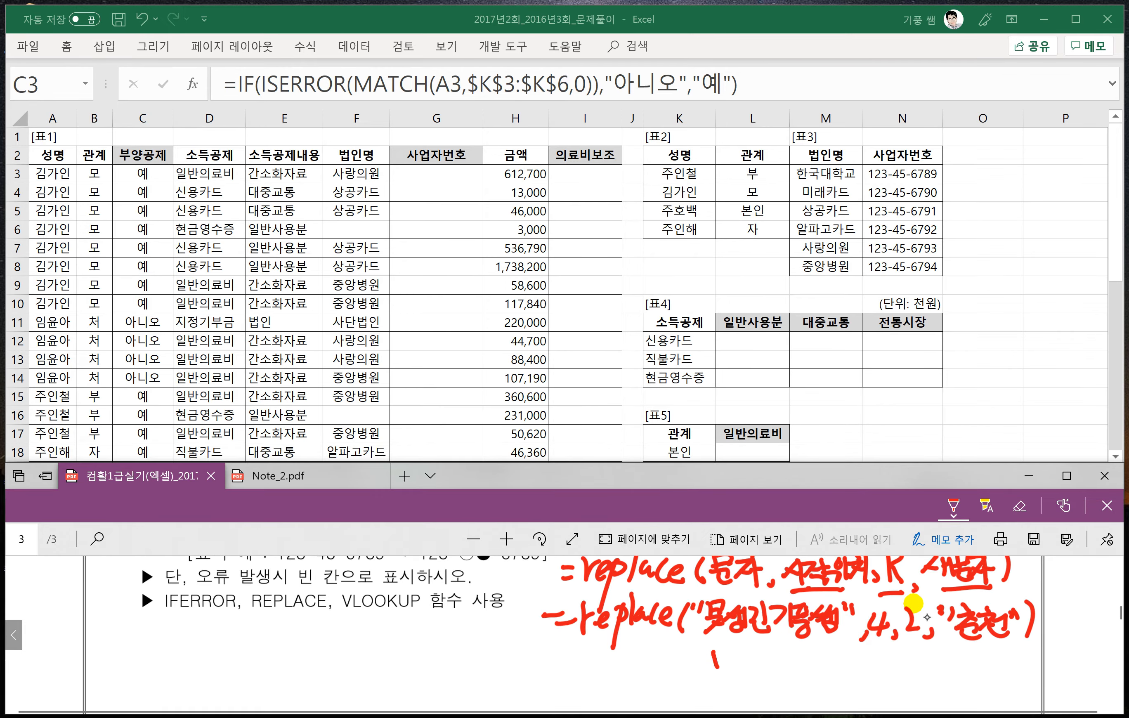
- Handwrite the REPLACE example's outcome, 못생긴춘천쌤, directly below the worked example
drag(716, 652, 729, 663)
drag(710, 673, 732, 669)
mouse_move(727, 669)
mouse_down()
mouse_move(706, 688)
mouse_move(731, 678)
mouse_up()
mouse_move(748, 654)
mouse_down()
mouse_move(733, 674)
mouse_move(747, 669)
mouse_up()
drag(751, 654, 761, 677)
drag(755, 671, 785, 677)
mouse_move(770, 671)
mouse_down()
mouse_move(790, 683)
mouse_move(833, 664)
mouse_move(835, 683)
mouse_move(847, 678)
mouse_up()
mouse_move(825, 673)
mouse_down()
mouse_move(849, 685)
mouse_move(860, 674)
mouse_up()
mouse_move(854, 665)
mouse_down()
mouse_move(871, 659)
mouse_move(869, 674)
mouse_up()
drag(866, 663, 872, 681)
drag(878, 658, 879, 682)
drag(860, 676, 881, 687)
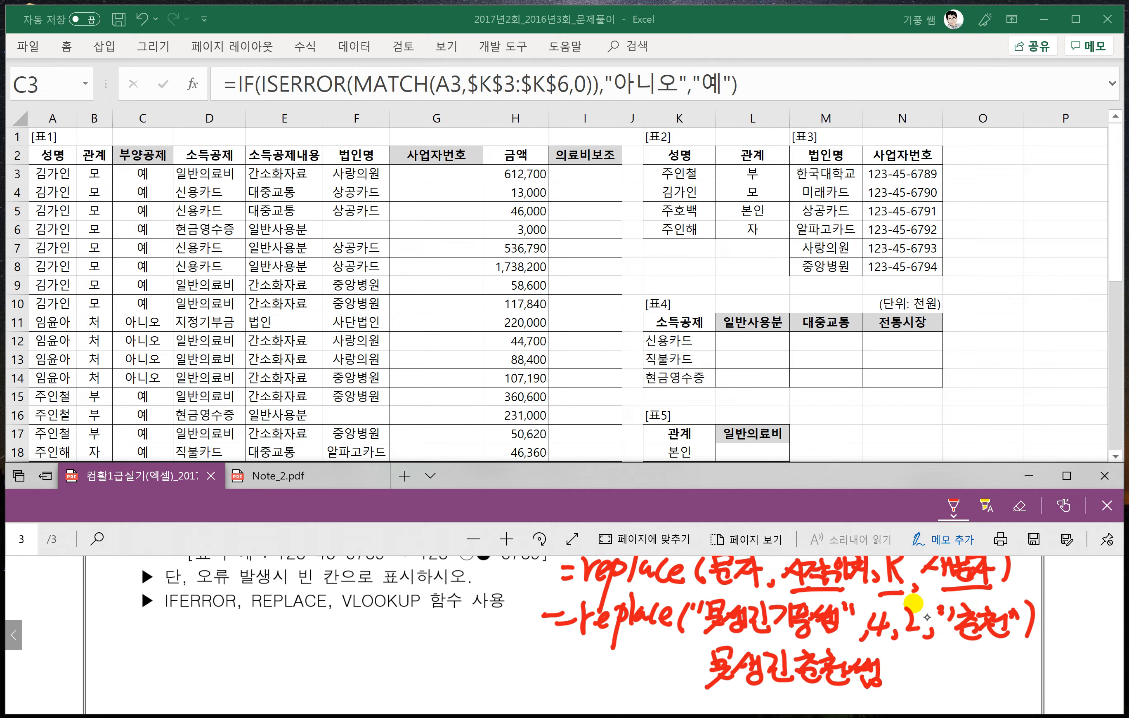
- Underline the example's arguments 4, 2 and "춘천", number the sample phrase's characters and underline the two being replaced
drag(867, 644, 1012, 643)
drag(712, 582, 758, 604)
drag(772, 593, 790, 591)
drag(773, 637, 806, 639)
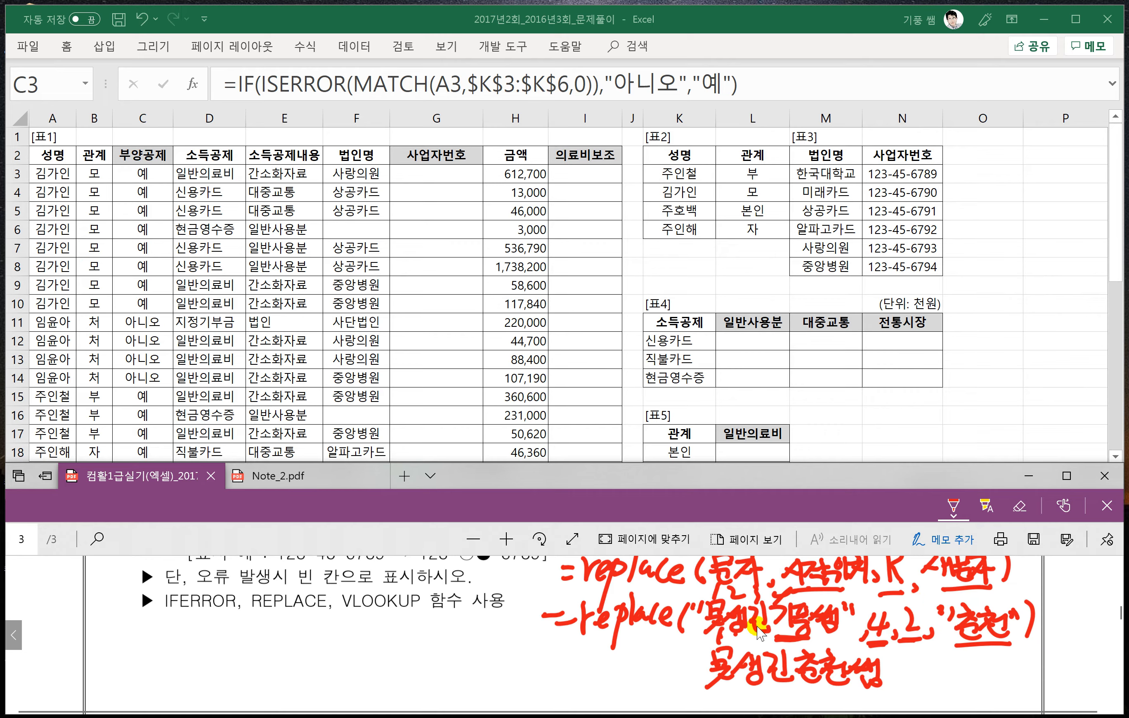
- Handwrite the beginning of the VLOOKUP syntax, =vlookup(기준셀, below the function list of problem 2
drag(118, 641, 236, 643)
drag(229, 626, 237, 640)
drag(247, 623, 232, 678)
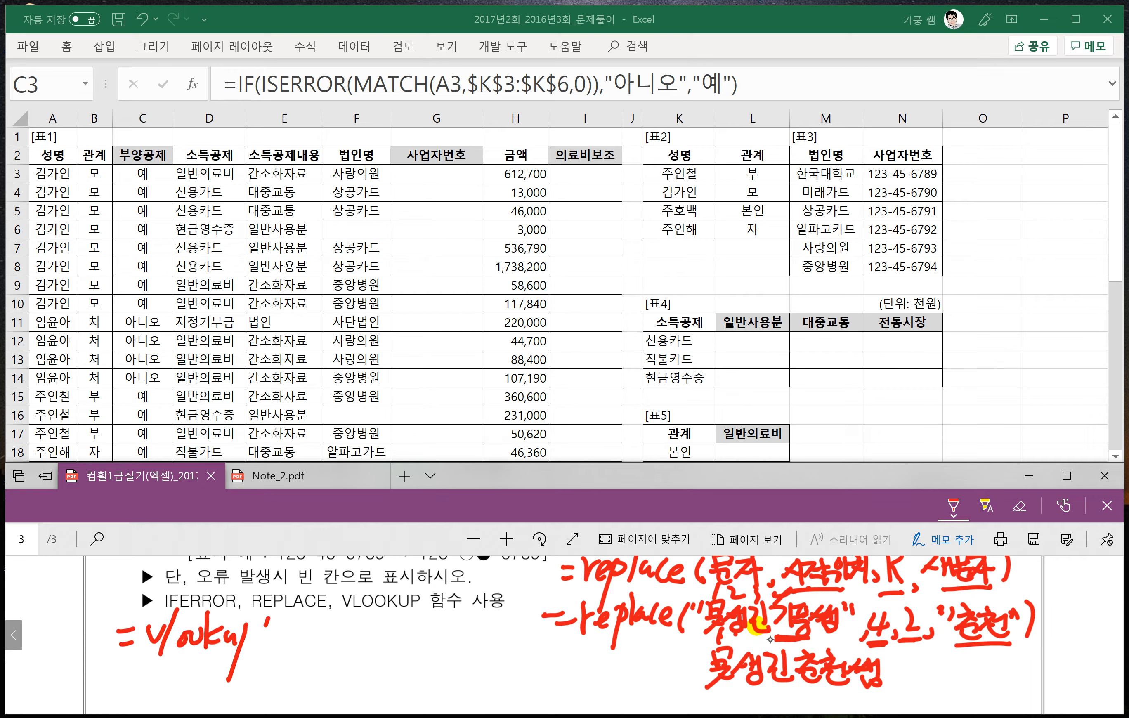
drag(250, 624, 251, 638)
mouse_move(271, 623)
mouse_down()
mouse_move(266, 646)
mouse_move(284, 645)
mouse_up()
mouse_move(290, 615)
mouse_down()
mouse_move(292, 638)
mouse_move(315, 621)
mouse_move(297, 638)
mouse_move(319, 641)
mouse_up()
mouse_move(327, 629)
mouse_down()
mouse_move(334, 622)
mouse_move(336, 636)
mouse_up()
mouse_move(320, 628)
mouse_down()
mouse_move(343, 651)
mouse_move(368, 628)
mouse_up()
- Complete the handwritten VLOOKUP syntax with the arguments 참조범위, 열번호, 0 and a closing parenthesis
mouse_move(355, 641)
mouse_down()
mouse_move(378, 624)
mouse_move(390, 644)
mouse_up()
drag(360, 641, 435, 652)
drag(437, 622, 451, 651)
drag(456, 617, 464, 652)
mouse_move(488, 622)
mouse_down()
mouse_move(476, 646)
mouse_move(498, 633)
mouse_up()
drag(487, 628, 502, 642)
drag(477, 640, 498, 653)
drag(501, 623, 524, 636)
drag(513, 635, 543, 654)
mouse_move(552, 650)
mouse_down()
mouse_move(545, 660)
mouse_move(568, 655)
mouse_up()
drag(585, 626, 588, 663)
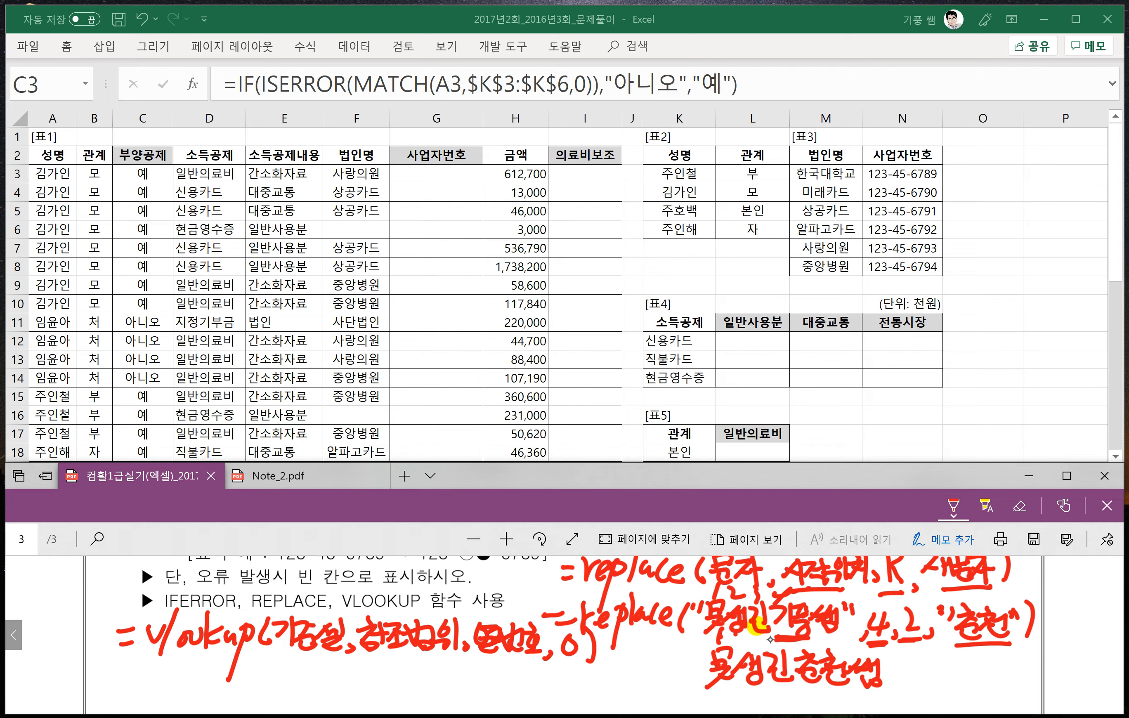
- Handwrite the note 0:정확한값 below the VLOOKUP syntax to explain the exact-match option
mouse_move(281, 662)
mouse_down()
mouse_move(275, 685)
mouse_move(293, 663)
mouse_up()
drag(294, 672, 295, 679)
mouse_move(298, 661)
mouse_down()
mouse_move(315, 664)
mouse_move(325, 692)
mouse_up()
mouse_move(332, 659)
mouse_down()
mouse_move(333, 683)
mouse_move(349, 671)
mouse_up()
drag(327, 683, 359, 673)
drag(356, 676, 374, 676)
drag(360, 684, 394, 682)
drag(404, 657, 396, 691)
drag(387, 673, 413, 694)
- Add the handwritten note 1:유사한값 beside it to explain the approximate-match option
mouse_move(422, 683)
mouse_down()
mouse_move(446, 686)
mouse_move(457, 668)
mouse_up()
drag(457, 673, 471, 671)
mouse_move(463, 680)
mouse_down()
mouse_move(487, 677)
mouse_move(492, 689)
mouse_up()
drag(508, 660, 508, 690)
mouse_move(516, 667)
mouse_down()
mouse_move(532, 685)
mouse_move(556, 666)
mouse_move(553, 689)
mouse_move(565, 693)
mouse_up()
drag(563, 683, 574, 690)
drag(581, 686, 583, 688)
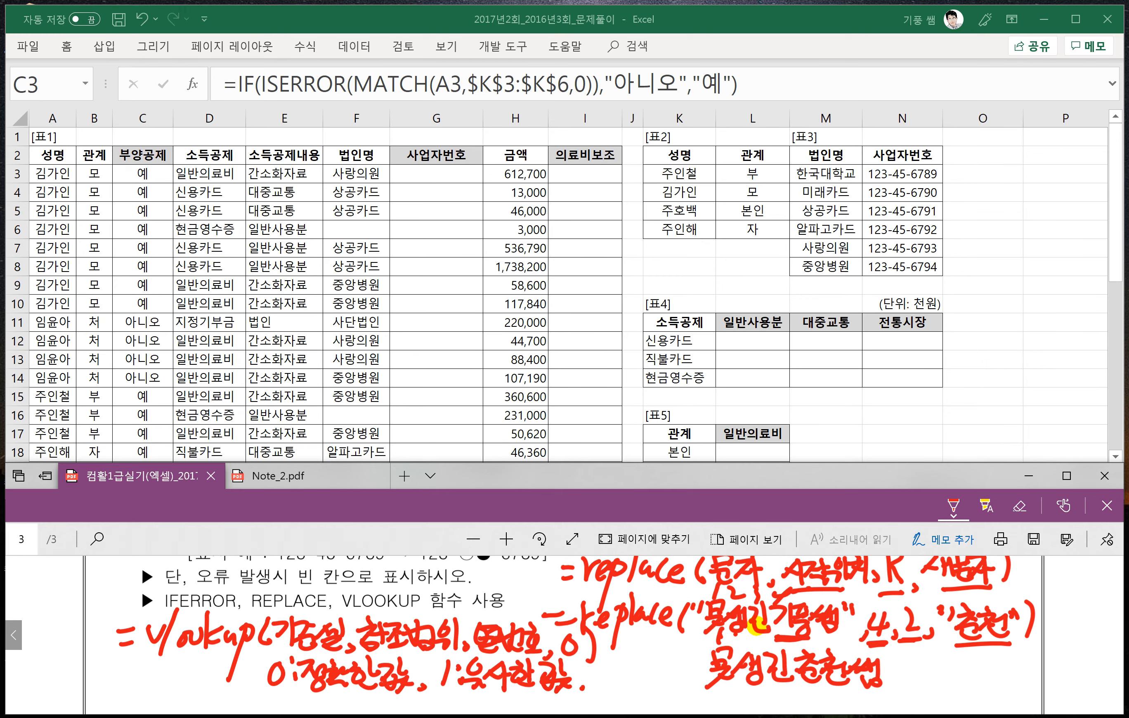
- Handwrite the opening of the IFERROR syntax, =iferror(, below the VLOOKUP notes and undo the miswritten strokes after it
scroll(626, 669, down, 3)
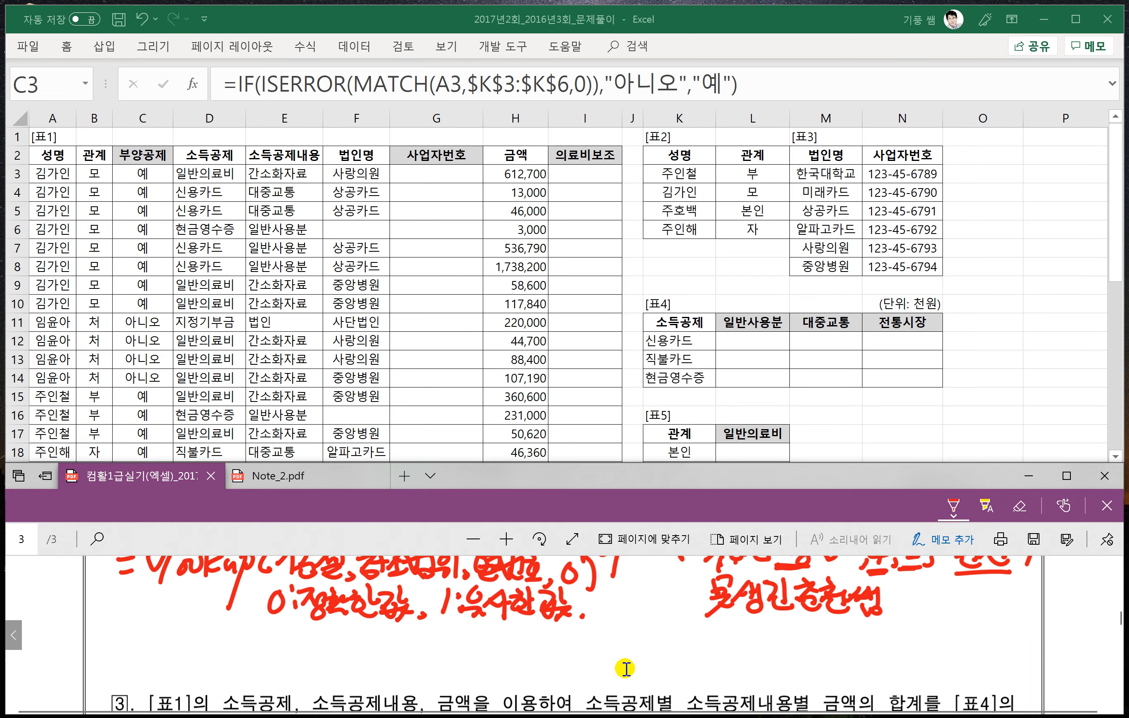
drag(119, 638, 139, 641)
drag(124, 654, 171, 658)
drag(156, 629, 165, 633)
mouse_move(201, 643)
mouse_down()
mouse_move(196, 619)
mouse_move(179, 677)
mouse_up()
mouse_move(167, 650)
mouse_down()
mouse_move(215, 664)
mouse_move(218, 647)
mouse_move(237, 662)
mouse_up()
mouse_move(249, 642)
mouse_down()
mouse_move(247, 667)
mouse_move(264, 650)
mouse_up()
mouse_move(282, 631)
mouse_down()
mouse_move(270, 667)
mouse_move(234, 648)
mouse_up()
mouse_move(287, 635)
mouse_down()
mouse_move(287, 661)
mouse_move(305, 654)
mouse_up()
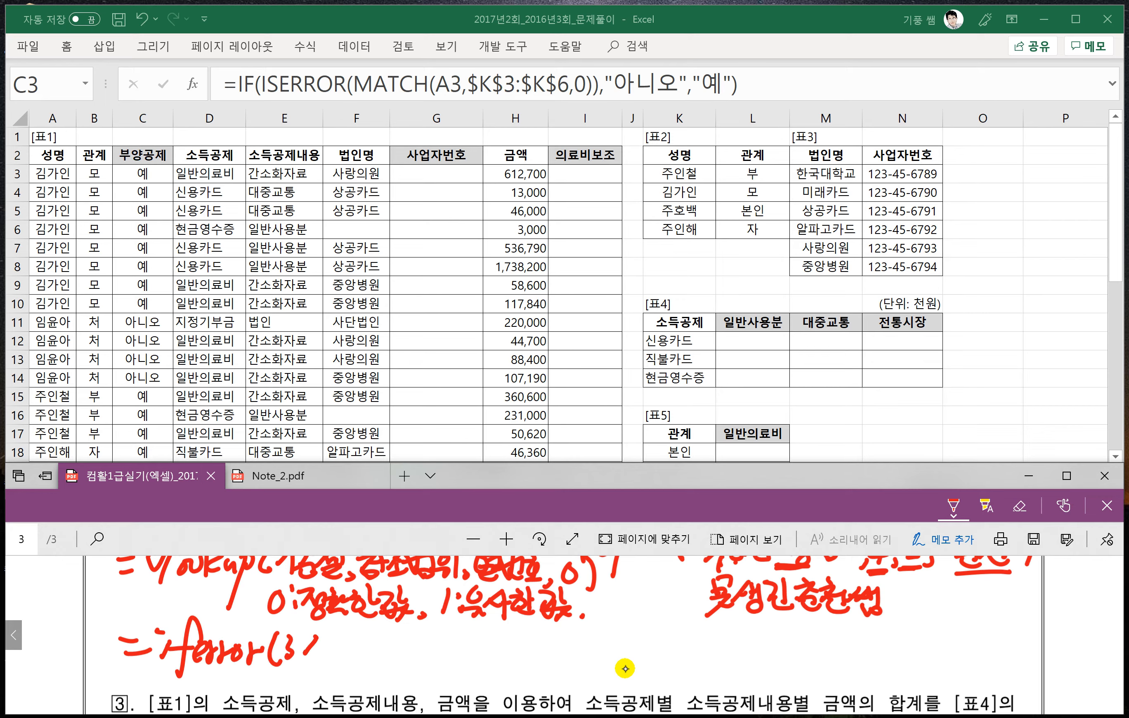
key(ctrl+z)
key(ctrl+z)
- Complete the handwritten IFERROR syntax with 값, 오류값) and underline the 오류값 argument
mouse_move(286, 635)
mouse_down()
mouse_move(291, 650)
mouse_move(308, 648)
mouse_up()
drag(286, 650, 298, 671)
drag(307, 661, 323, 674)
drag(346, 633, 349, 657)
drag(338, 659, 375, 650)
drag(356, 662, 407, 647)
drag(384, 655, 397, 658)
mouse_move(406, 655)
mouse_down()
mouse_move(393, 669)
mouse_move(413, 668)
mouse_up()
drag(422, 634, 422, 666)
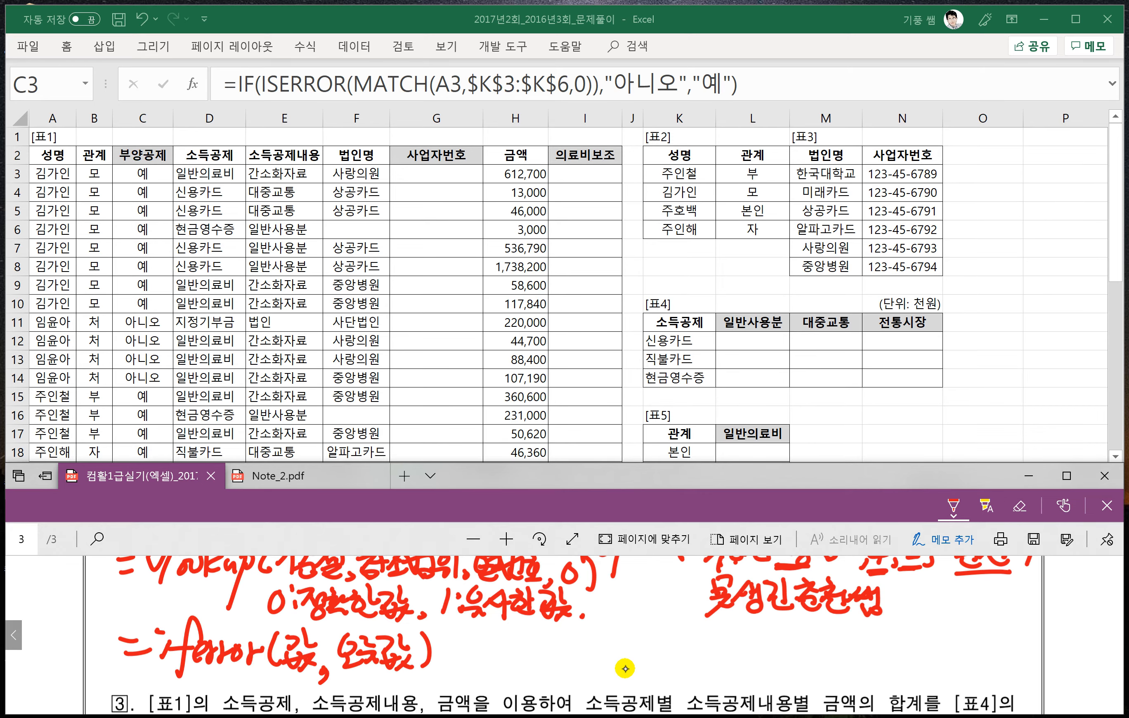
drag(336, 672, 408, 674)
- Handwrite the start of an error-free IFERROR example, =iferror(3×4, beside the syntax
drag(466, 650, 482, 650)
drag(467, 659, 495, 669)
drag(539, 625, 508, 684)
mouse_move(504, 655)
mouse_down()
mouse_move(565, 640)
mouse_move(598, 654)
mouse_up()
mouse_move(596, 632)
mouse_down()
mouse_move(593, 666)
mouse_move(612, 660)
mouse_up()
mouse_move(637, 636)
mouse_down()
mouse_move(620, 662)
mouse_move(634, 660)
mouse_up()
drag(647, 636, 654, 664)
- Finish the example with 4×5)=12, underline 3×4 and link it to the 12 with an arrow
drag(671, 659, 708, 657)
mouse_move(698, 641)
mouse_down()
mouse_move(695, 664)
mouse_move(726, 664)
mouse_move(704, 666)
mouse_up()
mouse_move(721, 638)
mouse_down()
mouse_move(740, 634)
mouse_move(721, 665)
mouse_up()
drag(746, 633, 749, 666)
drag(758, 645, 789, 660)
mouse_move(795, 643)
mouse_down()
mouse_move(809, 641)
mouse_move(825, 659)
mouse_move(824, 680)
mouse_up()
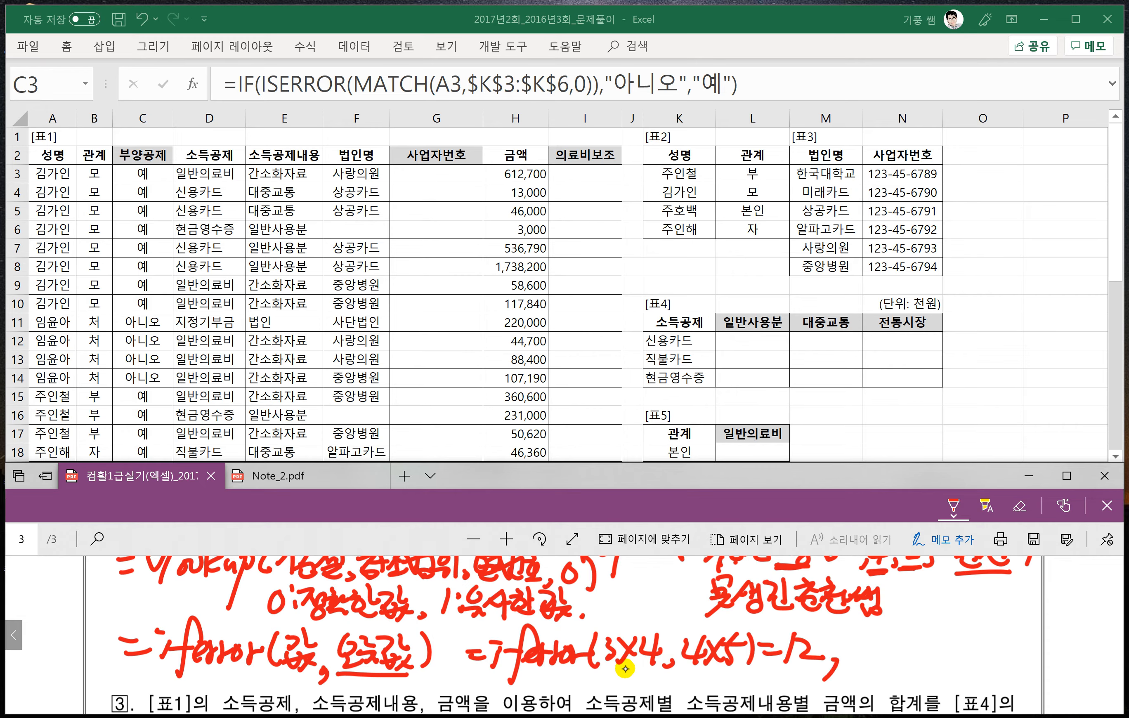
drag(607, 670, 673, 668)
mouse_move(634, 671)
mouse_down()
mouse_move(635, 688)
mouse_move(783, 669)
mouse_move(799, 679)
mouse_up()
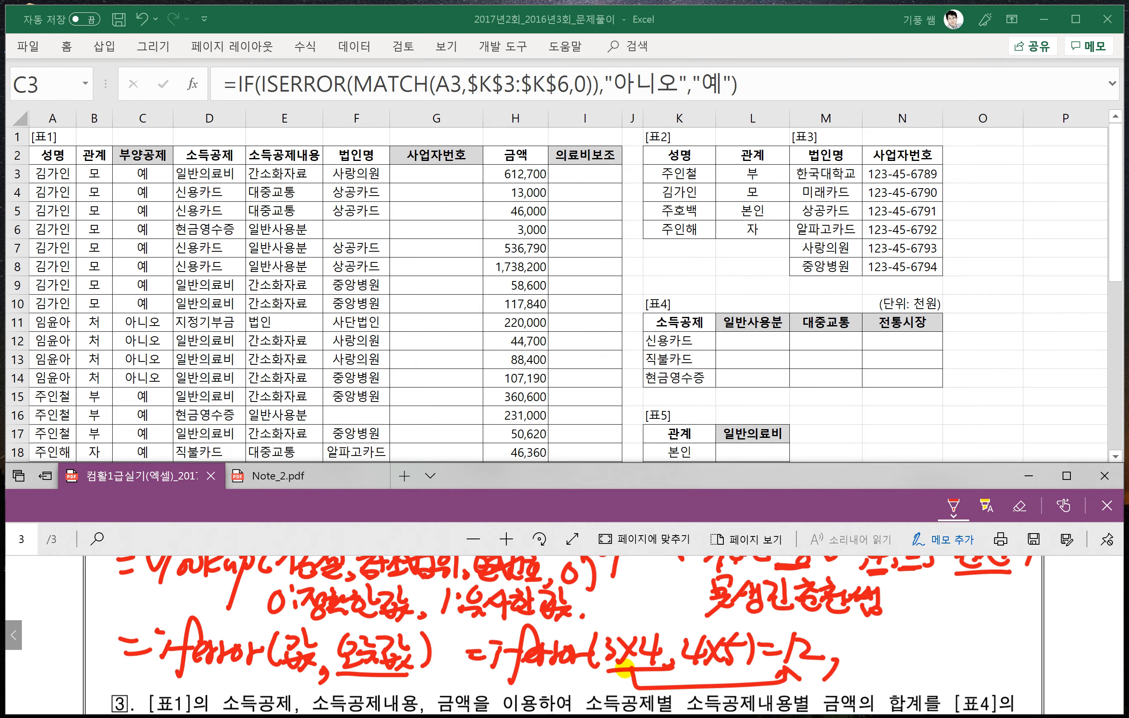
- Handwrite the start of a second IFERROR example, =iferror(3, after the first one
drag(854, 644, 852, 662)
drag(848, 641, 860, 638)
mouse_move(897, 625)
mouse_down()
mouse_move(872, 679)
mouse_move(930, 647)
mouse_move(954, 651)
mouse_up()
drag(827, 644, 853, 655)
mouse_move(911, 654)
mouse_down()
mouse_move(922, 667)
mouse_move(961, 667)
mouse_move(978, 647)
mouse_move(970, 659)
mouse_up()
click(999, 643)
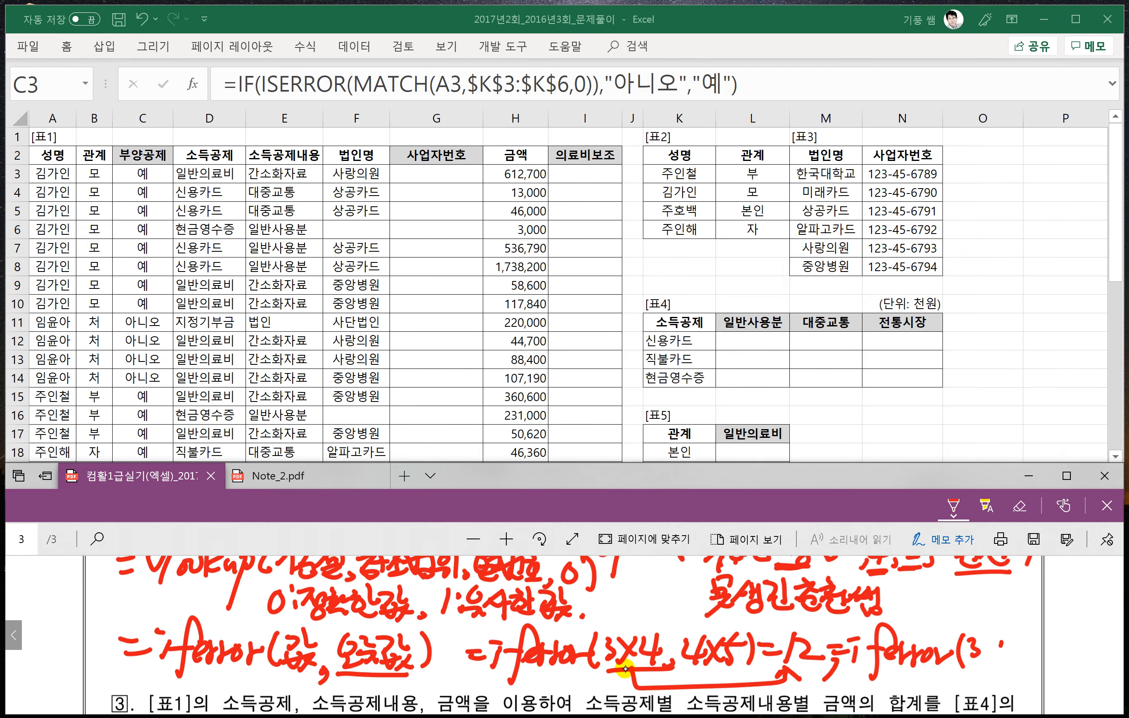
- Complete the second example as 3/0, 4×5) and mark 4×5 as the returned value with bracket arrows
drag(1003, 620, 980, 673)
mouse_move(1000, 640)
mouse_down()
mouse_move(1010, 658)
mouse_move(1058, 651)
mouse_move(1042, 665)
mouse_move(1075, 664)
mouse_up()
mouse_move(1075, 633)
mouse_down()
mouse_move(1063, 666)
mouse_move(1095, 654)
mouse_move(1100, 664)
mouse_up()
mouse_move(1089, 638)
mouse_down()
mouse_move(1106, 654)
mouse_move(1087, 683)
mouse_move(1094, 662)
mouse_move(1110, 674)
mouse_up()
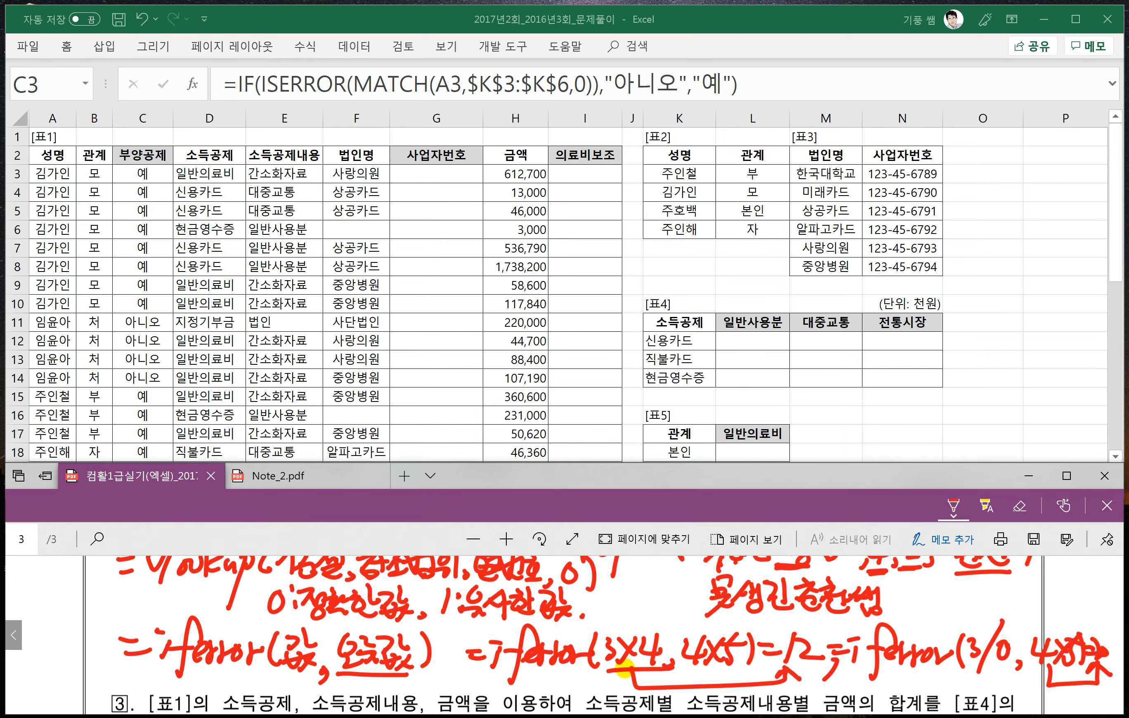
mouse_move(1047, 631)
mouse_down()
mouse_move(1070, 612)
mouse_move(1084, 631)
mouse_up()
drag(1078, 622, 1084, 632)
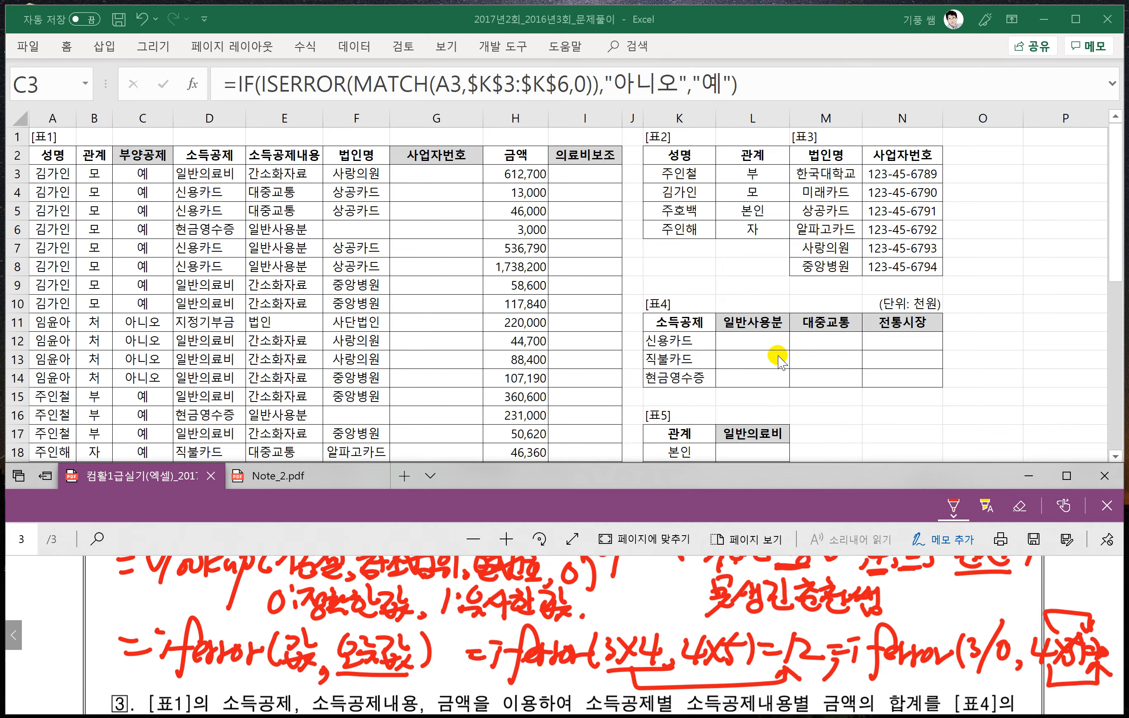
- Return to the 2016년3회 worksheet and select G3, the first 사업자번호 cell
click(781, 371)
click(508, 507)
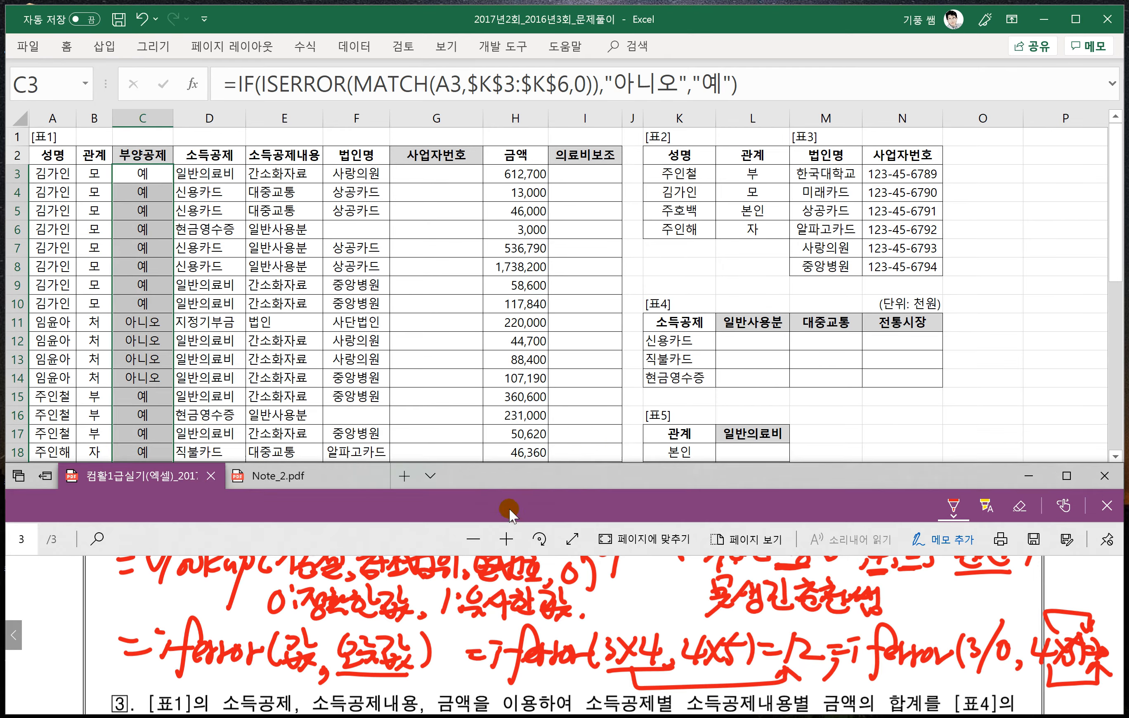
scroll(511, 568, up, 1)
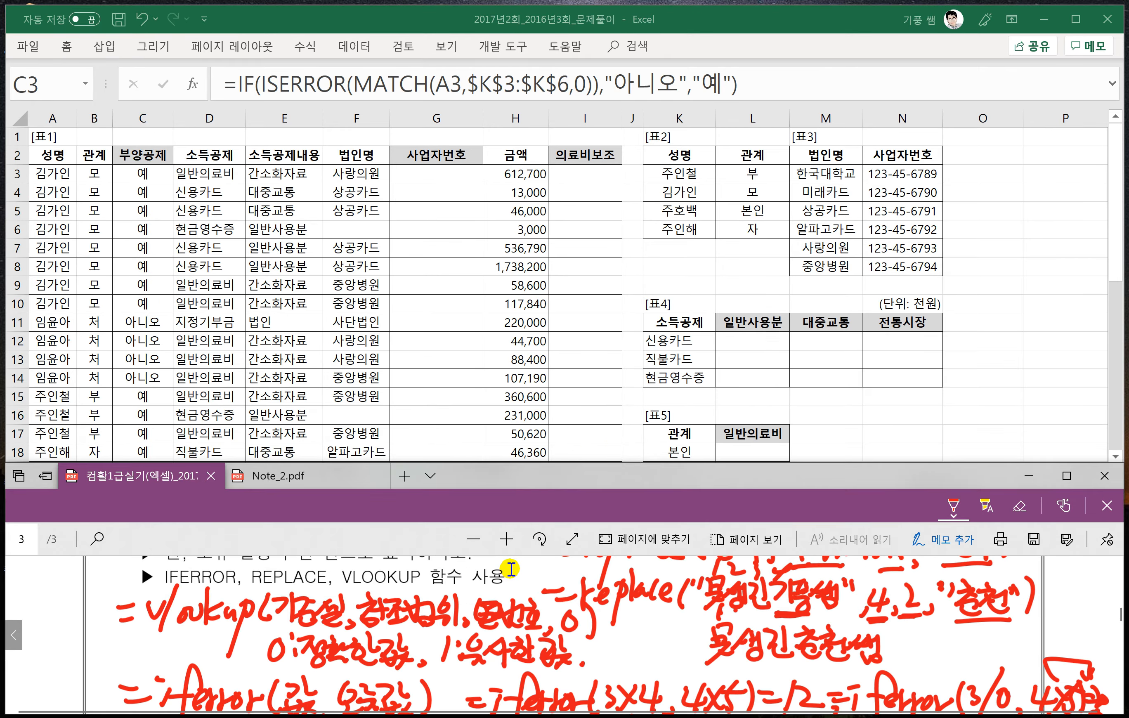
click(421, 180)
click(366, 173)
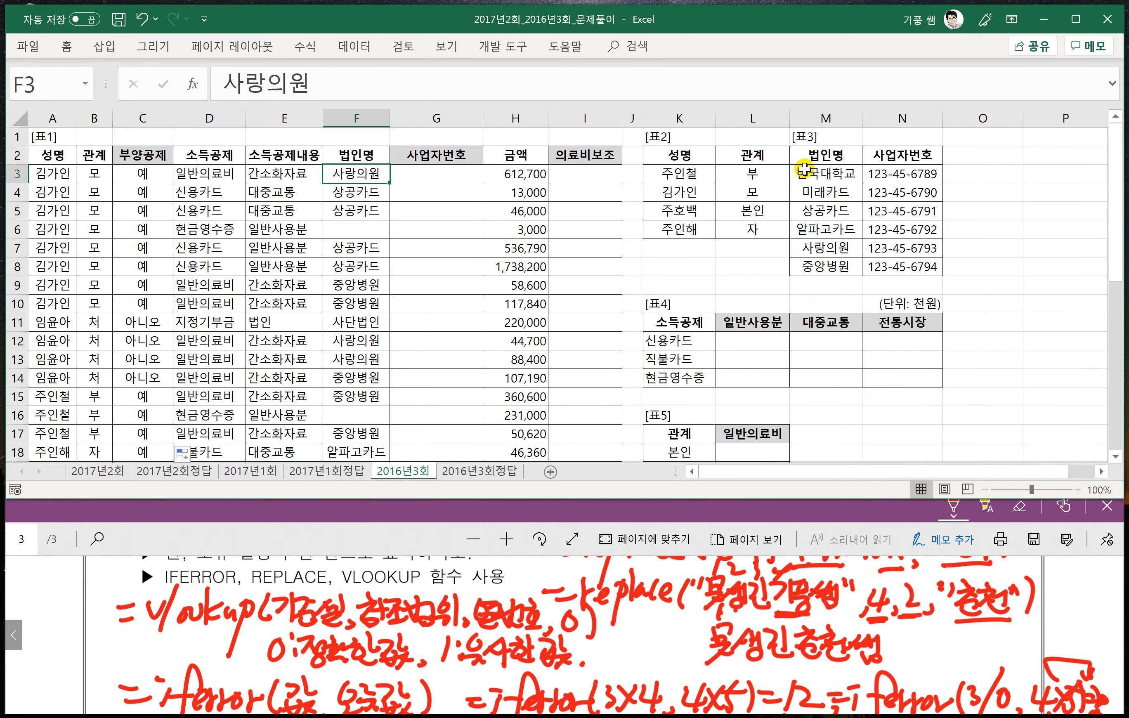
click(452, 173)
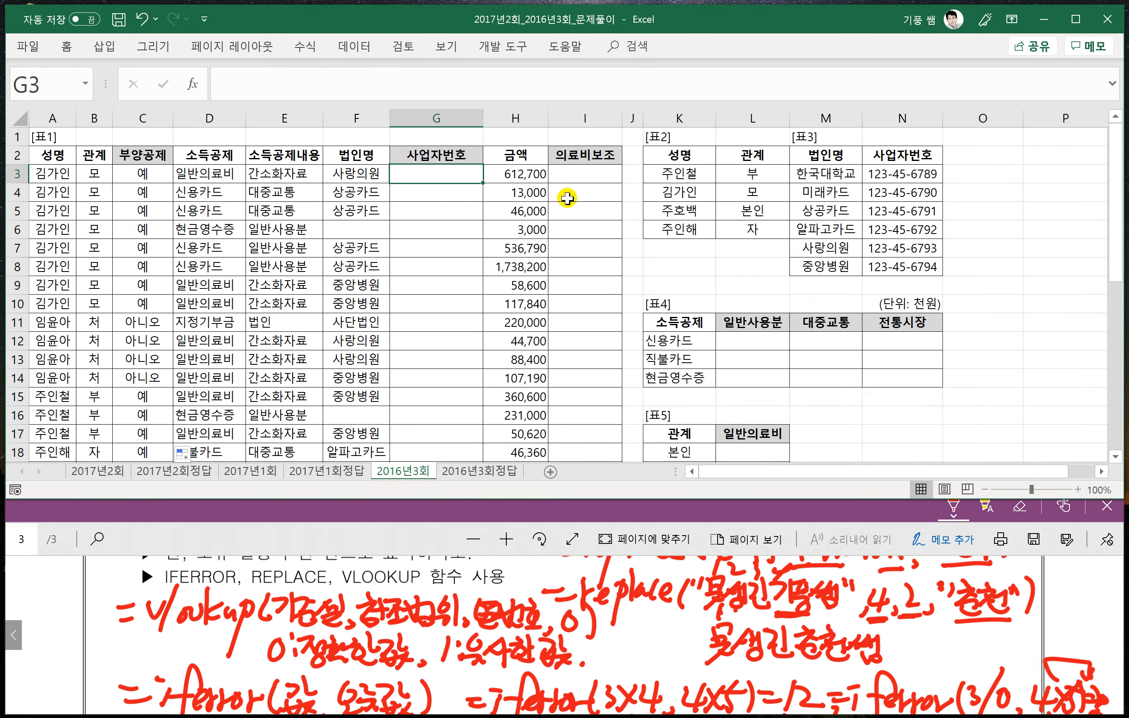
text(=)
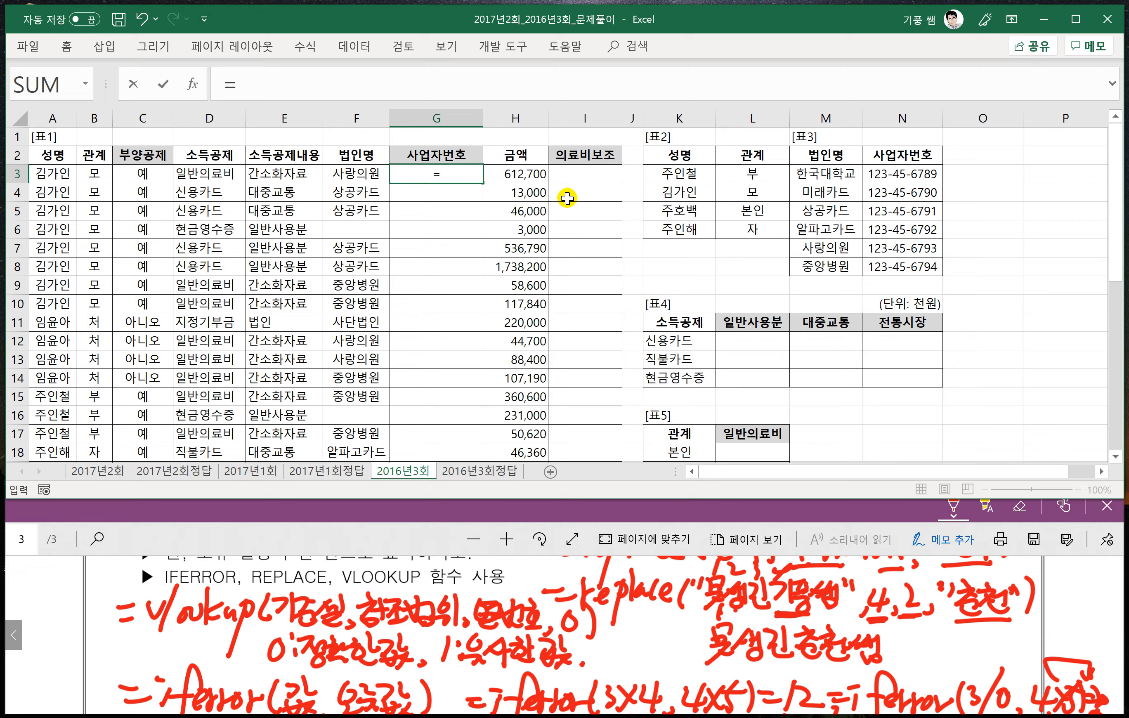
text(표)
key(Escape)
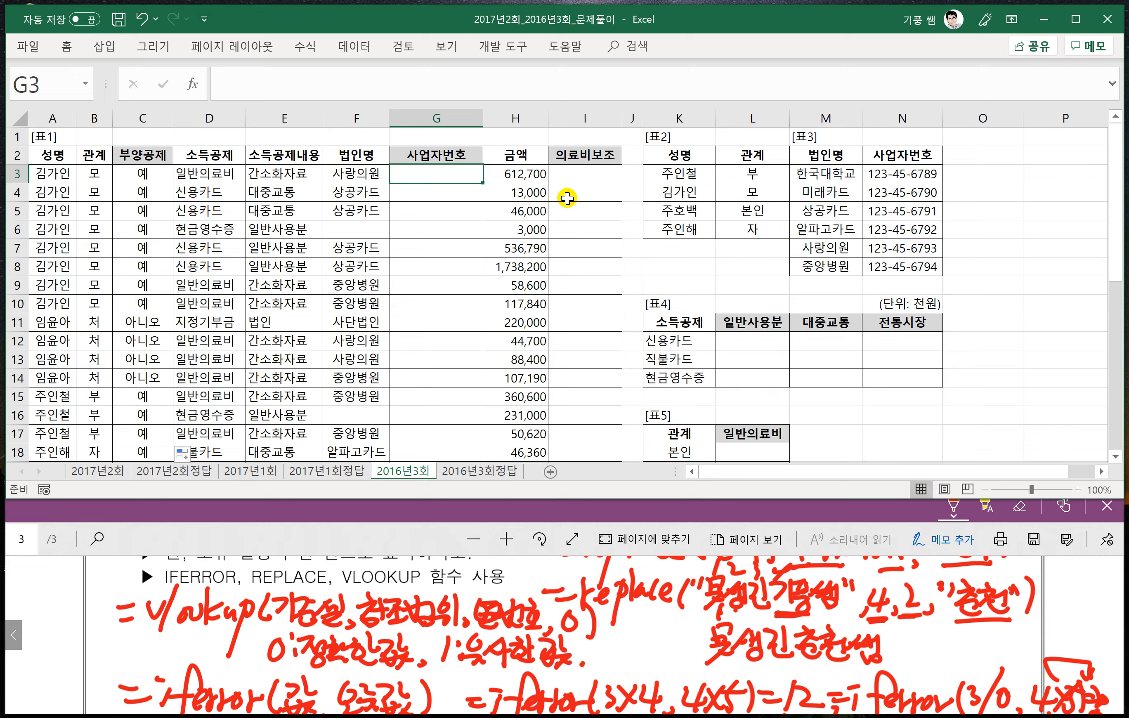
- Frame 사랑의원 in F3 with the pen and label it 기준셀 as the lookup value
scroll(653, 245, up, 1)
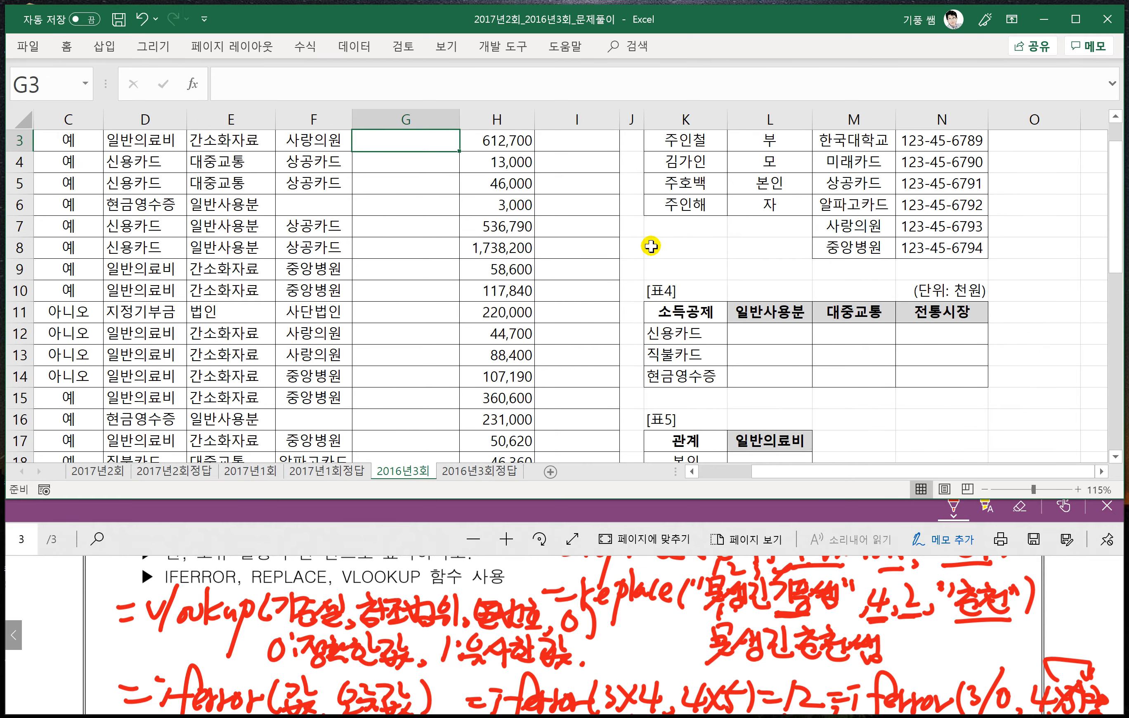
scroll(655, 246, up, 1)
scroll(655, 247, up, 1)
scroll(650, 246, up, 1)
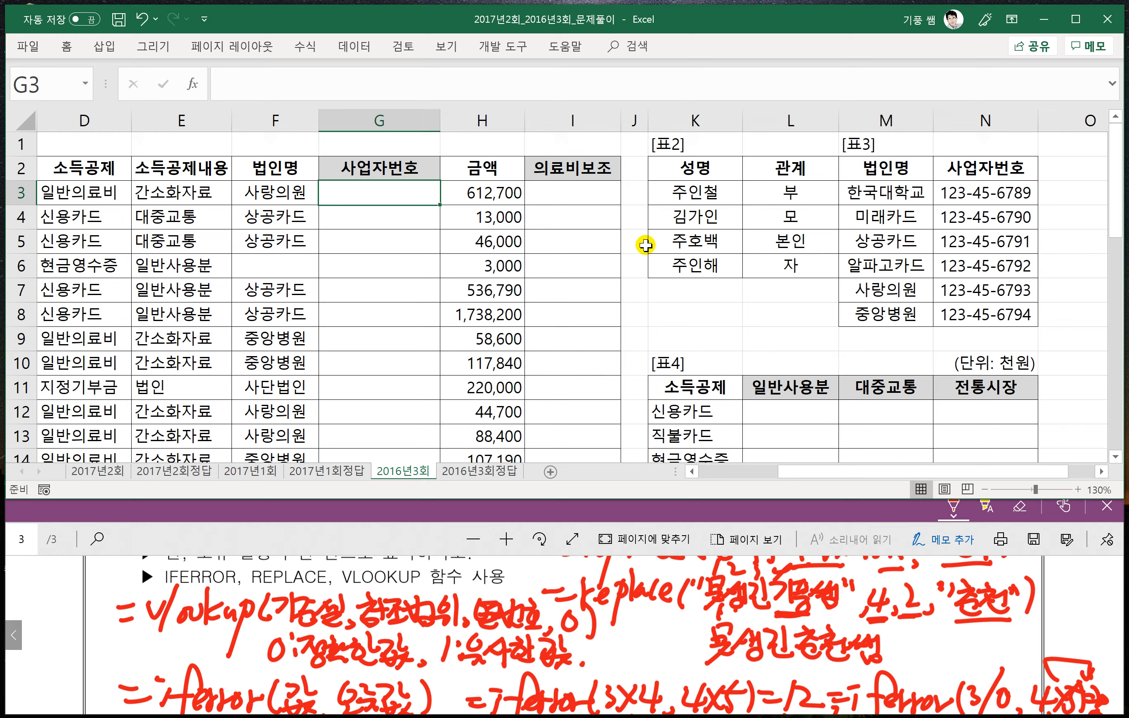
mouse_move(233, 190)
mouse_down()
mouse_move(311, 196)
mouse_move(229, 182)
mouse_move(243, 178)
mouse_up()
drag(248, 148, 269, 162)
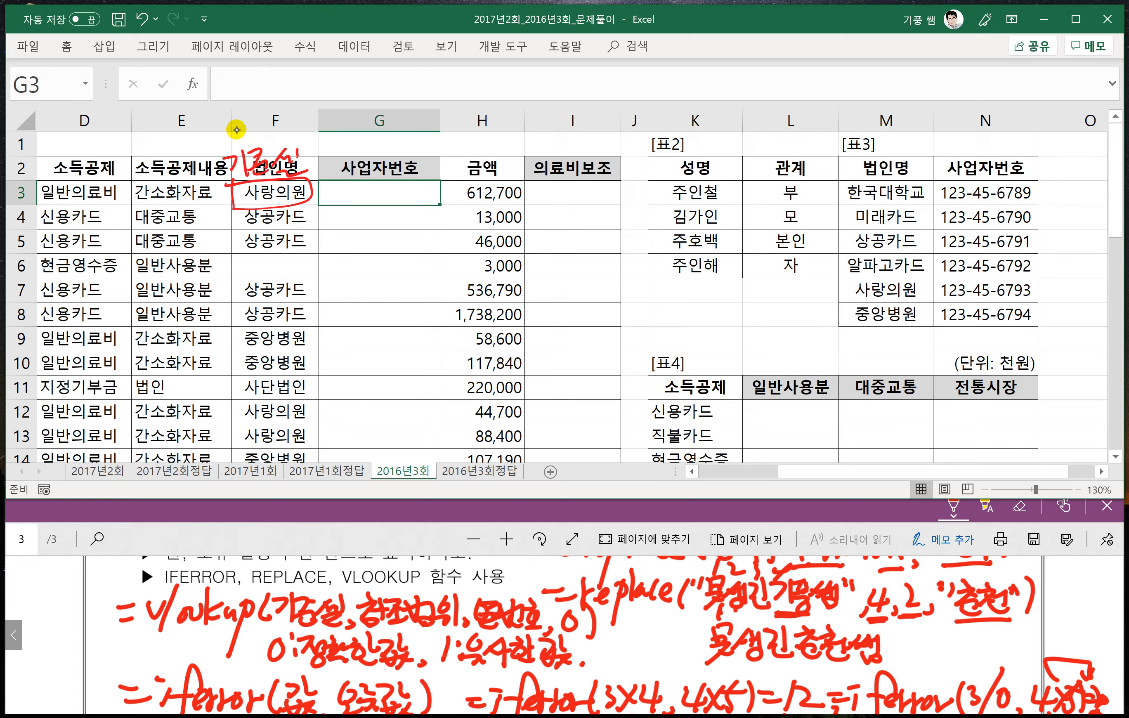
- Frame [표3] M3:N8, label it 참조범위, number its columns 1 and 2, and circle the 2
mouse_move(844, 182)
mouse_down()
mouse_move(851, 331)
mouse_move(989, 328)
mouse_move(1027, 197)
mouse_move(859, 177)
mouse_up()
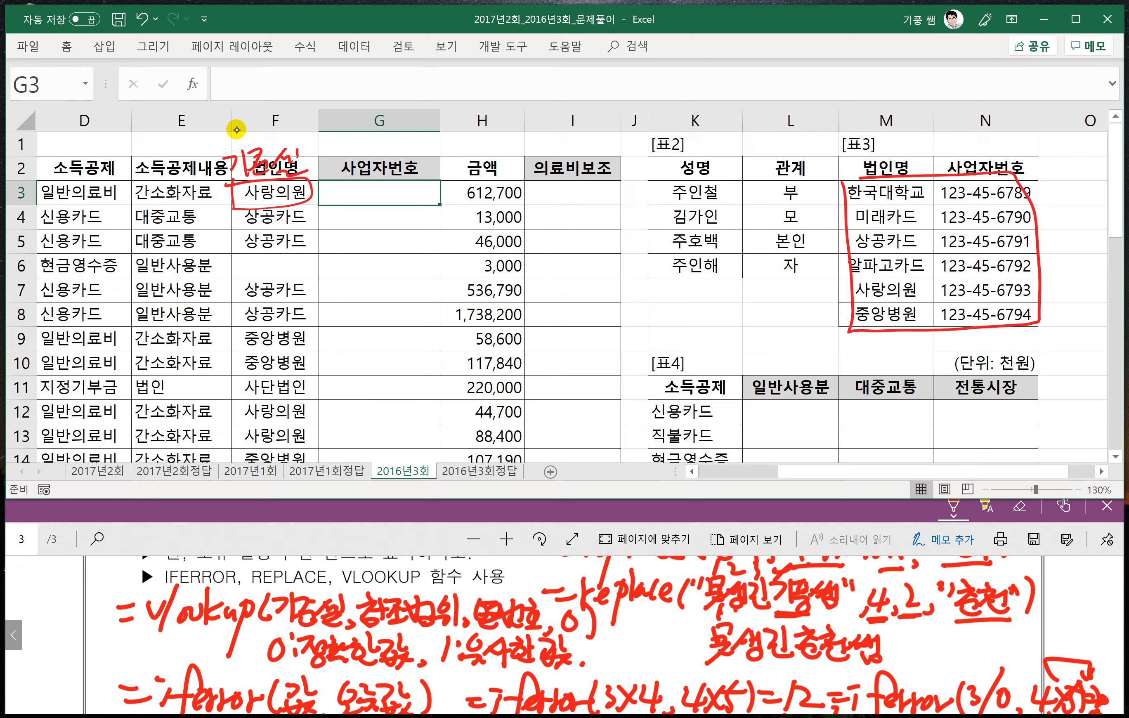
drag(812, 334, 825, 342)
mouse_move(828, 334)
mouse_down()
mouse_move(826, 343)
mouse_move(868, 353)
mouse_up()
drag(880, 334, 882, 356)
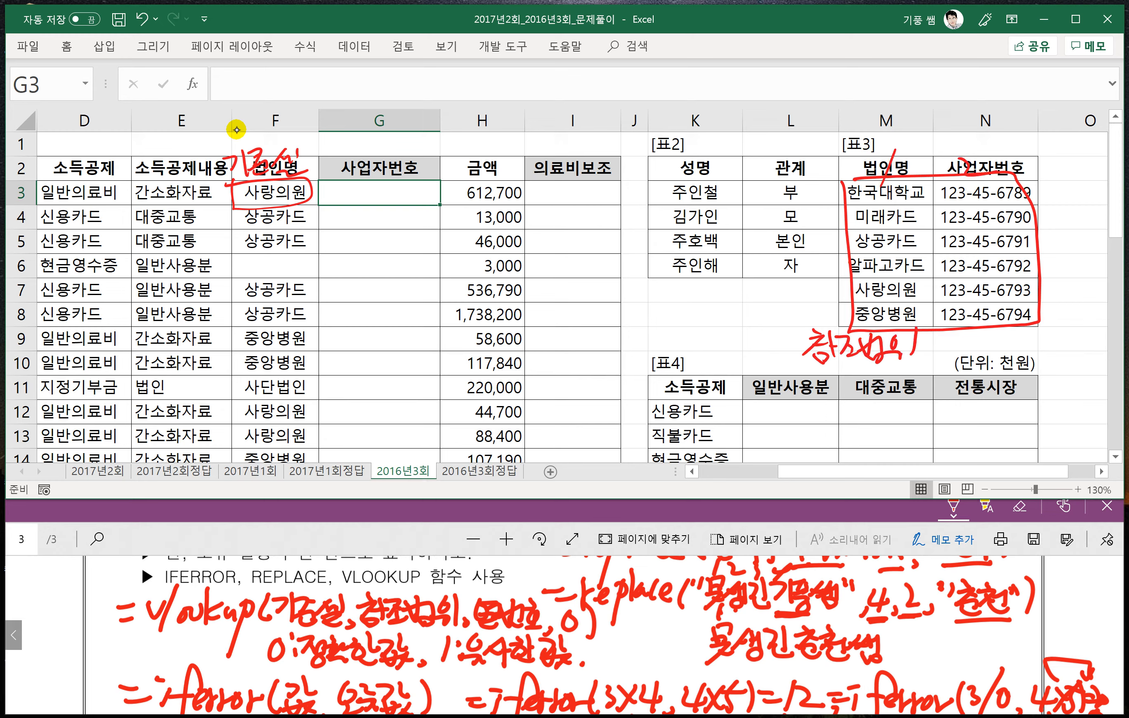
drag(950, 157, 966, 191)
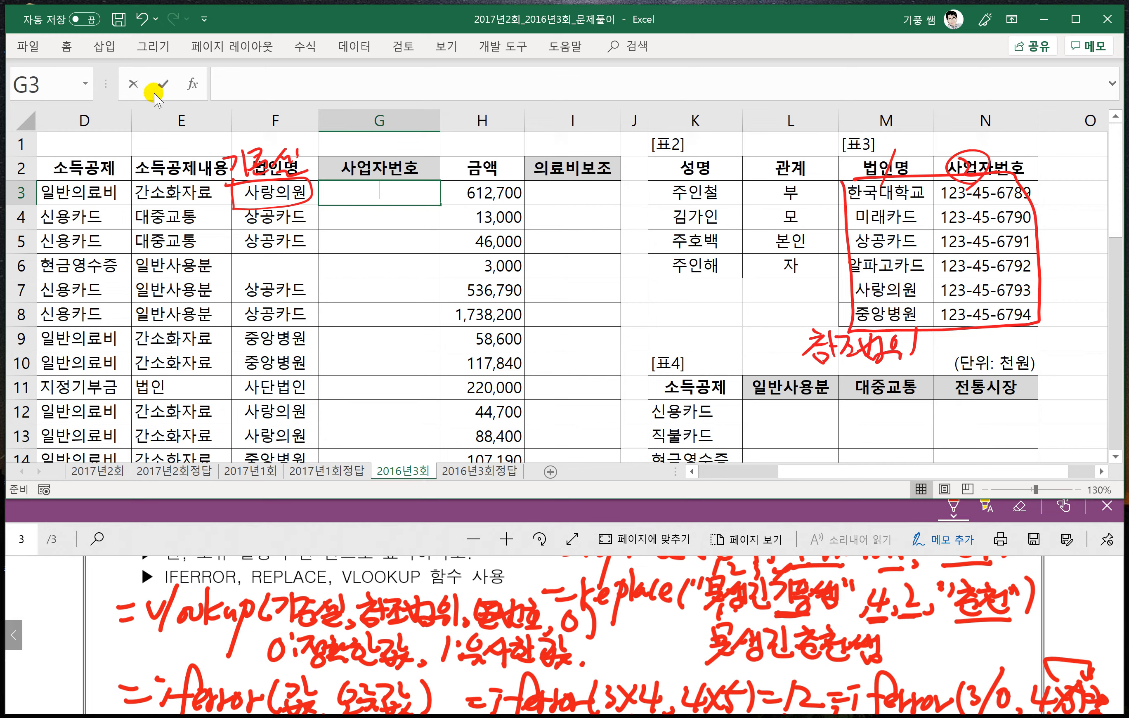
- Start a VLOOKUP formula in G3 with F3 as the lookup value
text(=ㅍ)
key(BackSpace)
text(v)
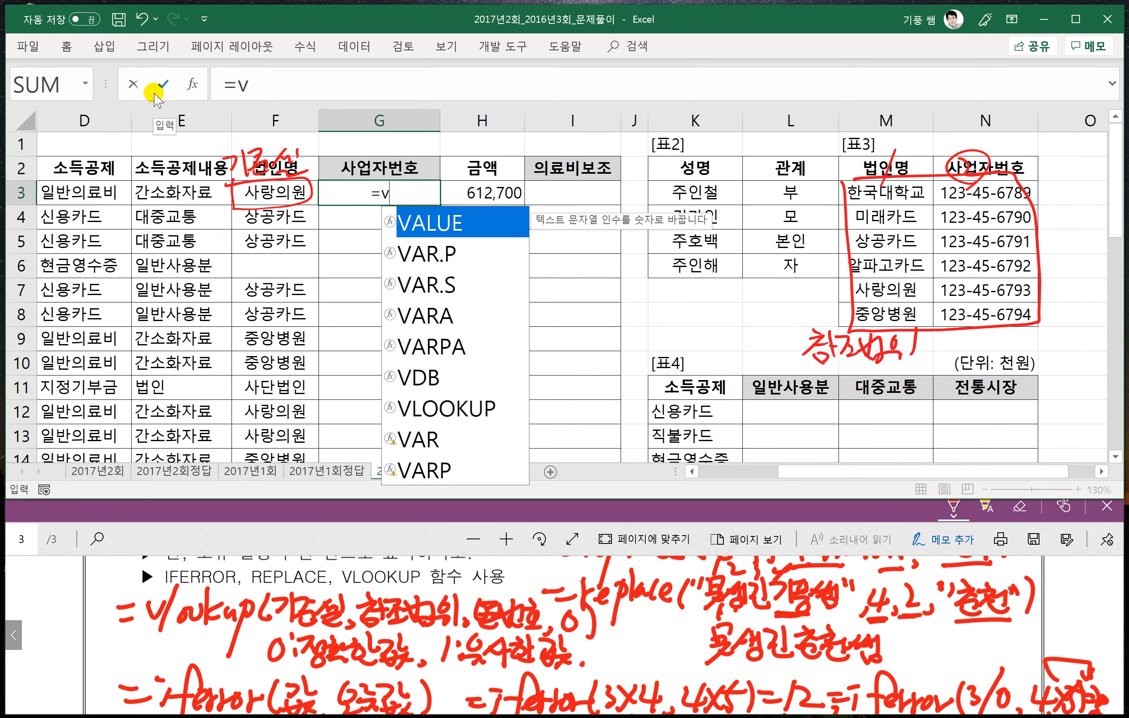
text(l)
key(Tab)
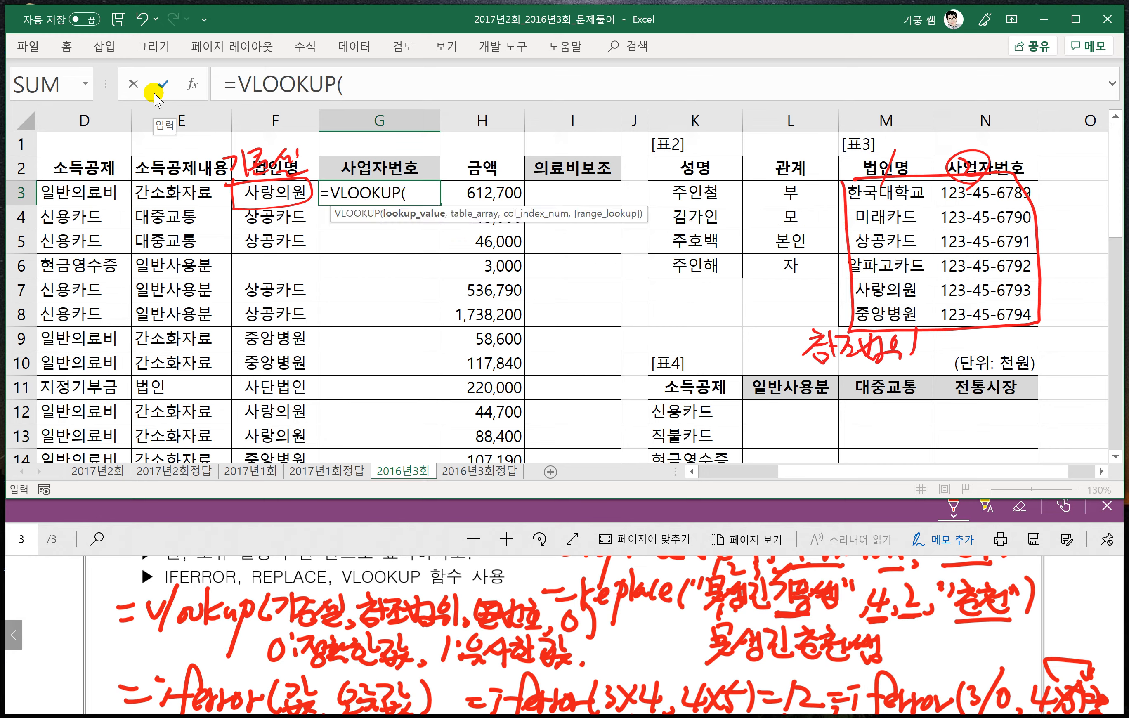
click(274, 191)
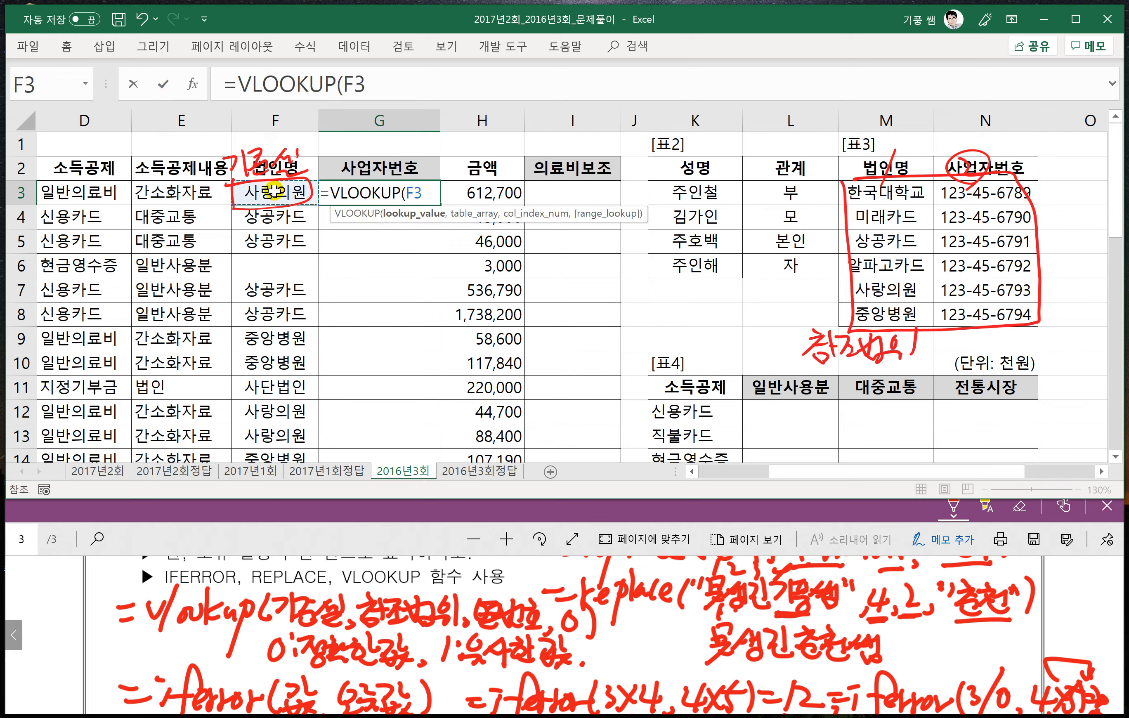
text(,)
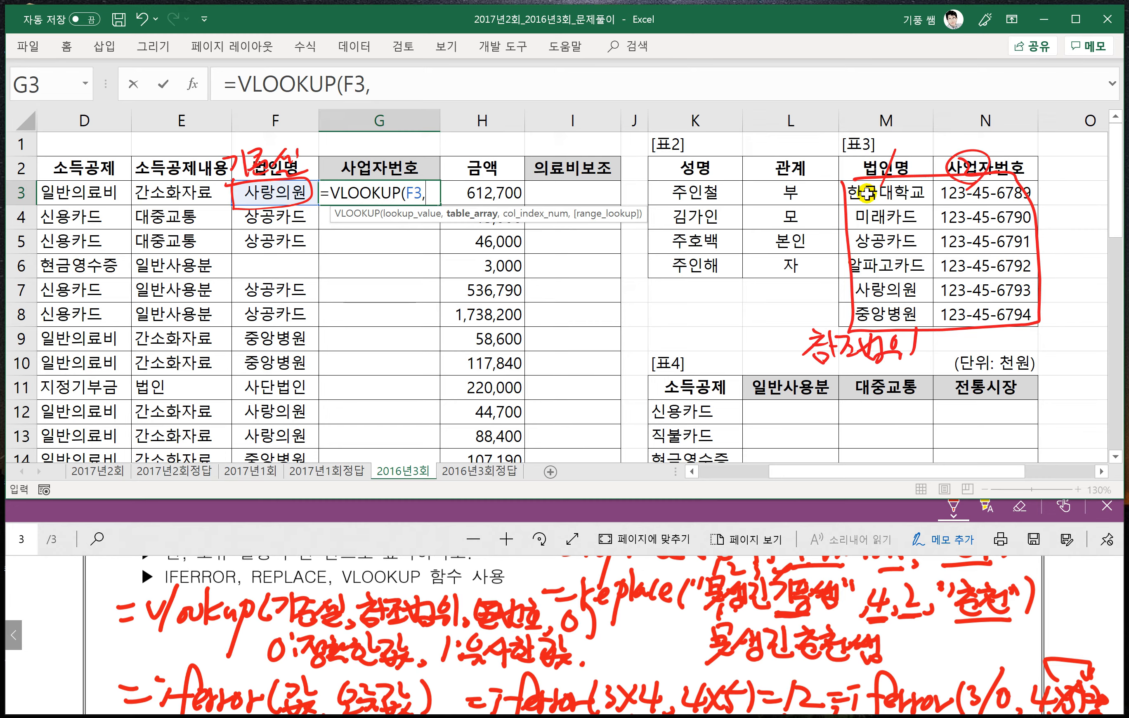
- Complete the G3 VLOOKUP with the absolute range $M$3:$N$8, column 2 and exact match 0, and enter it
drag(866, 194, 993, 312)
key(F4)
text(,)
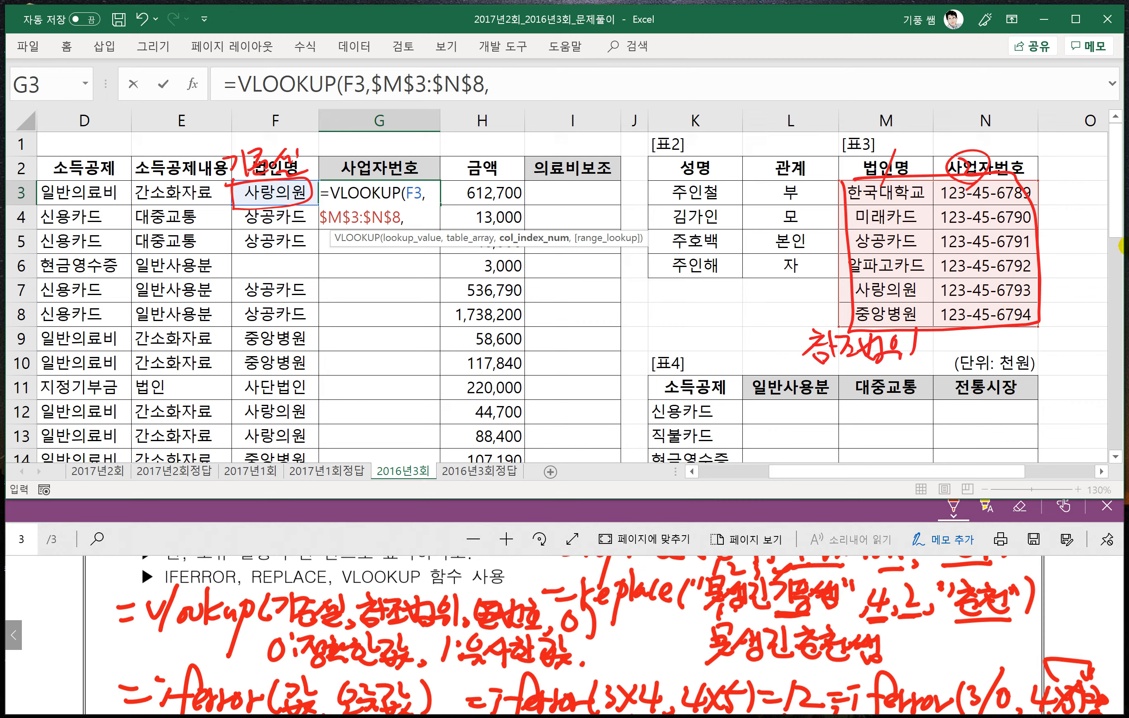
click(511, 90)
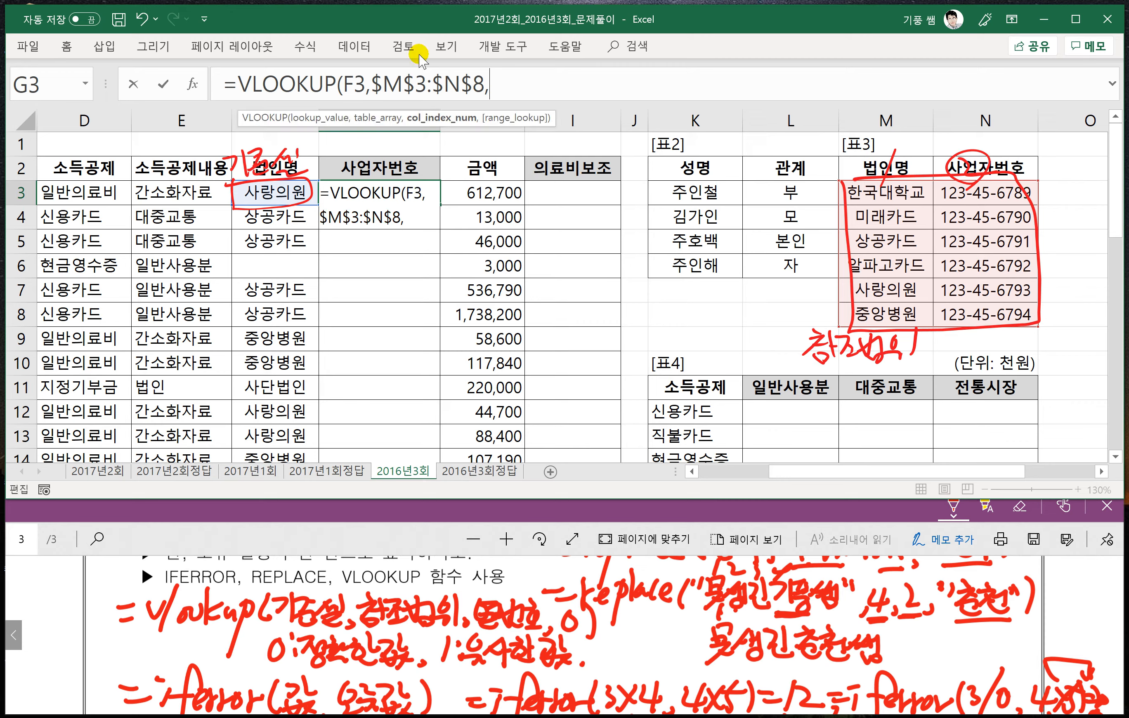
text(2)
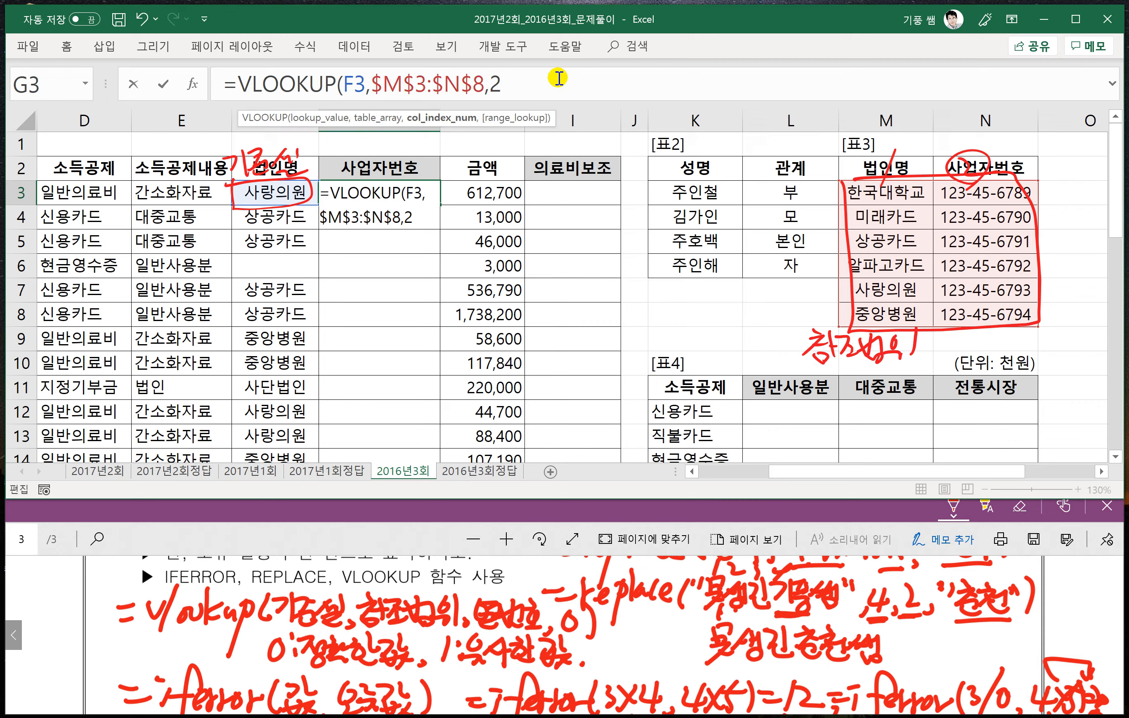
text(,0)
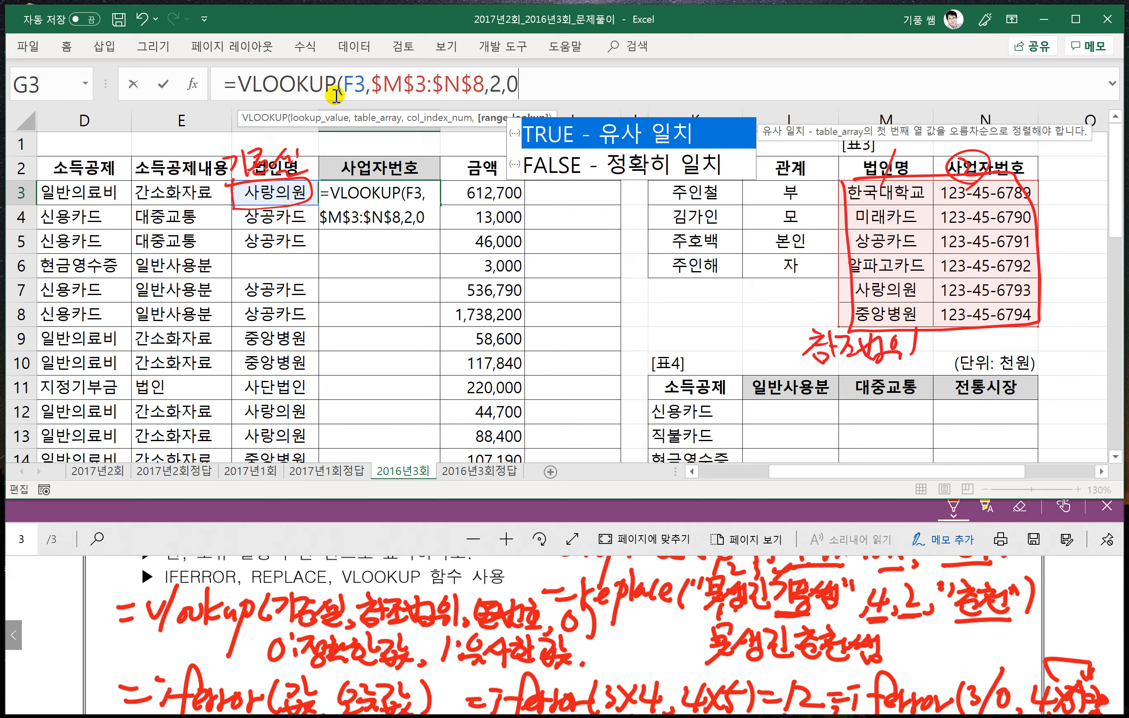
text())
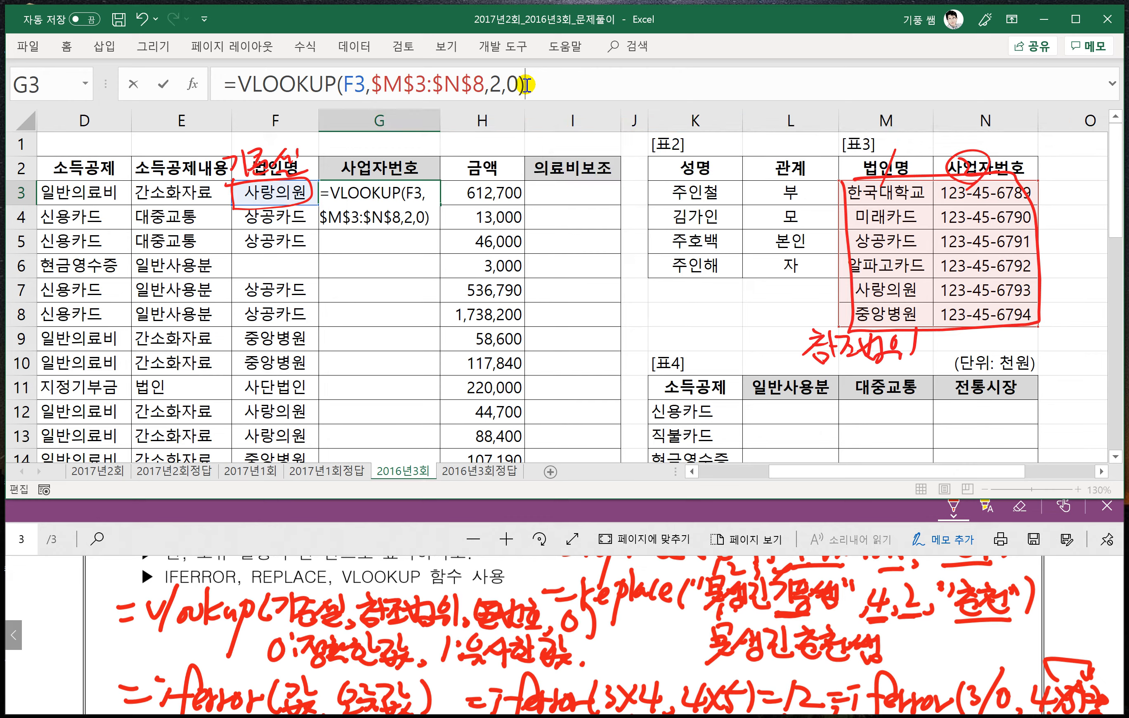
key(Return)
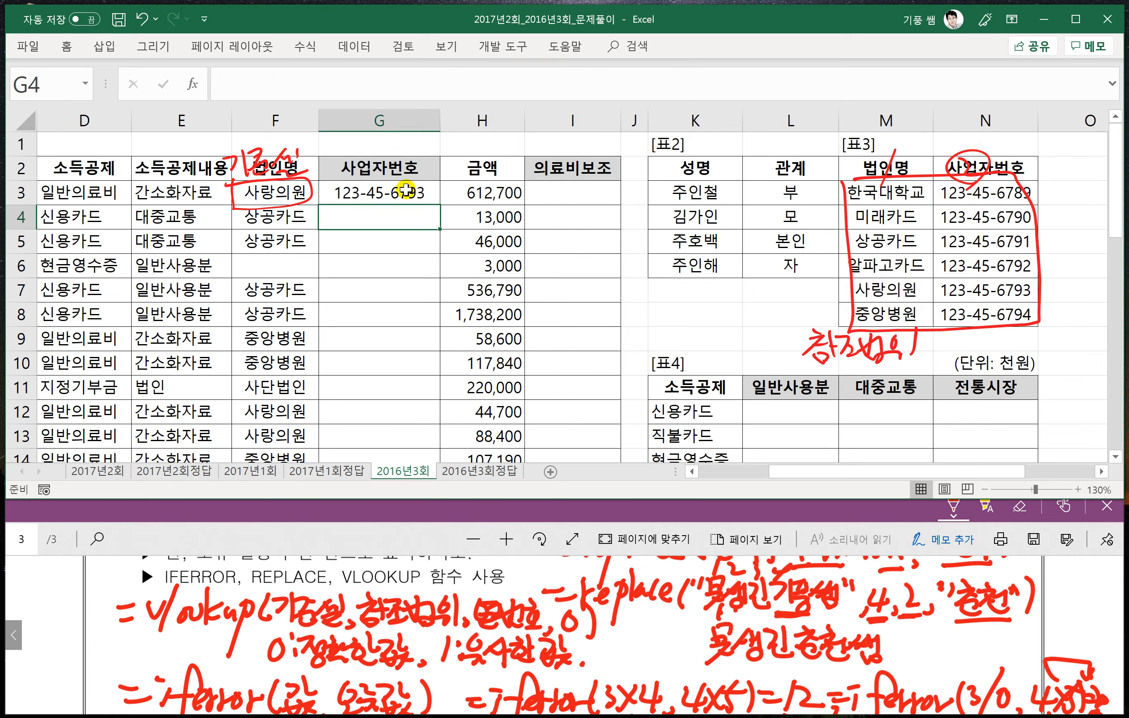
- Fill the VLOOKUP formula from G3 down through G37
click(428, 201)
double_click(440, 203)
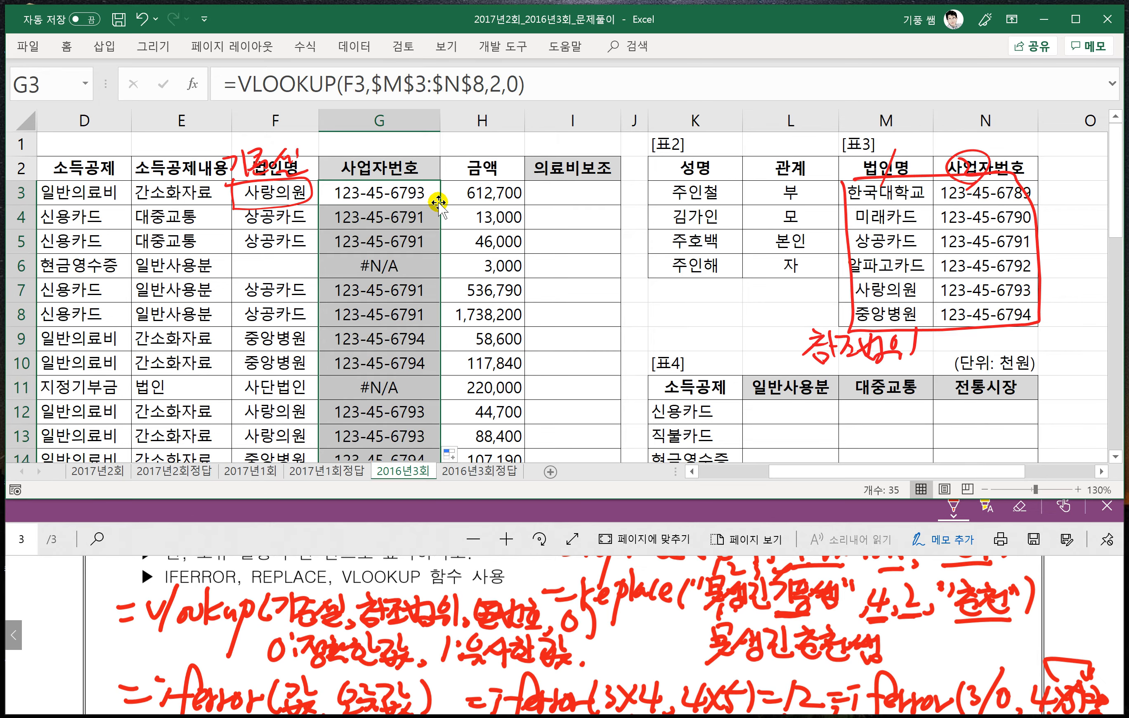
- Check the display rule of problem 2 in the PDF and wrap the G3 VLOOKUP in a REPLACE function as its source text
click(387, 196)
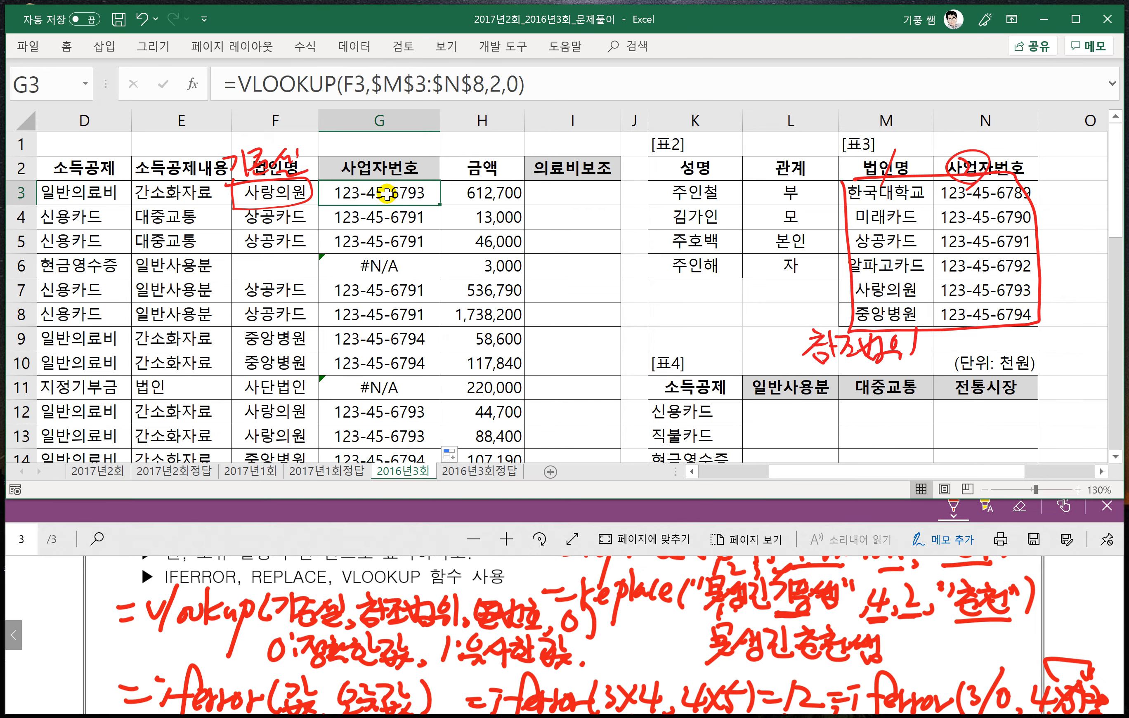
click(345, 90)
click(399, 539)
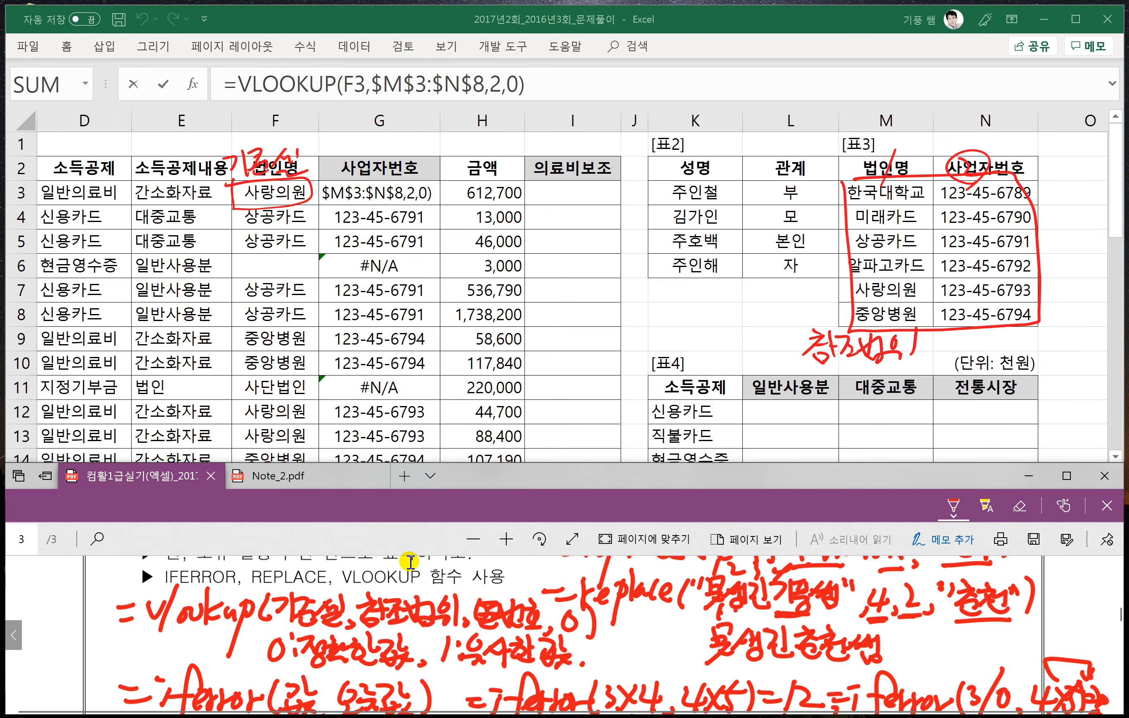
scroll(473, 604, up, 1)
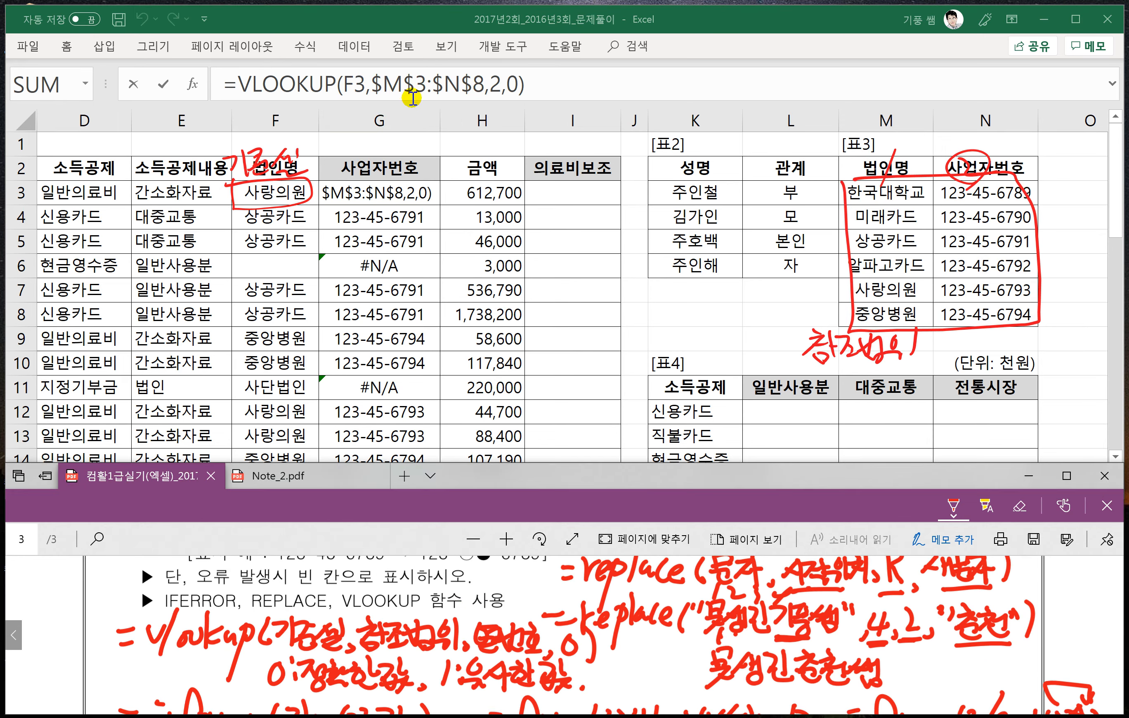
click(233, 84)
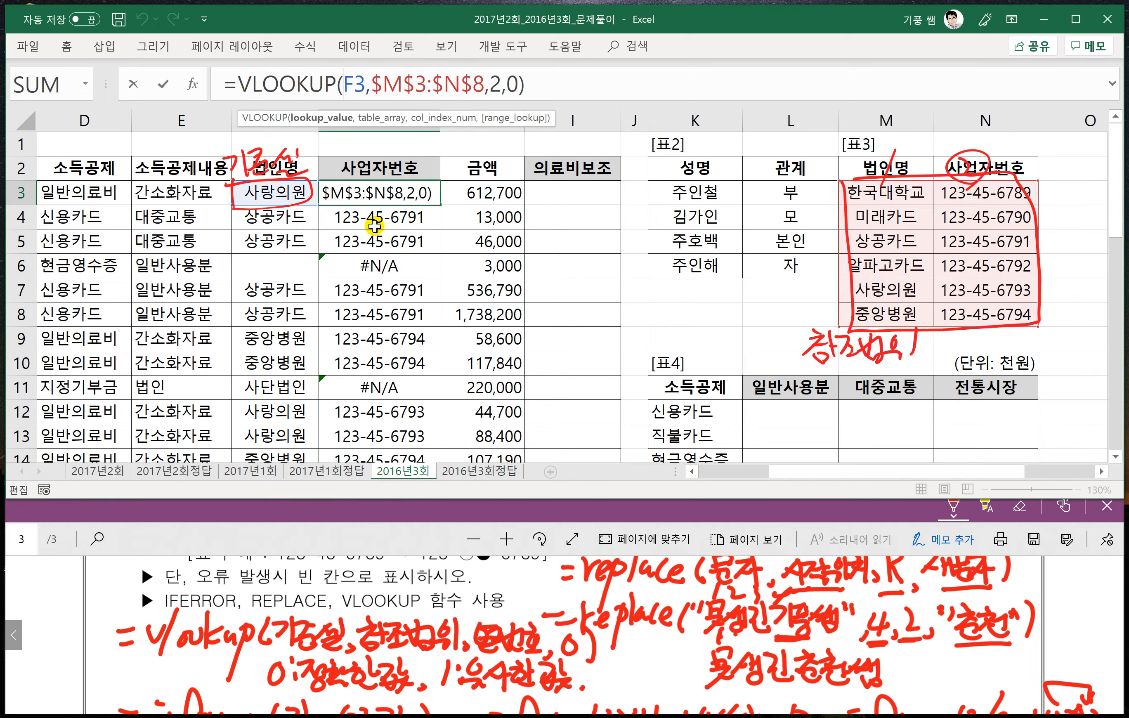
click(341, 540)
scroll(522, 602, up, 3)
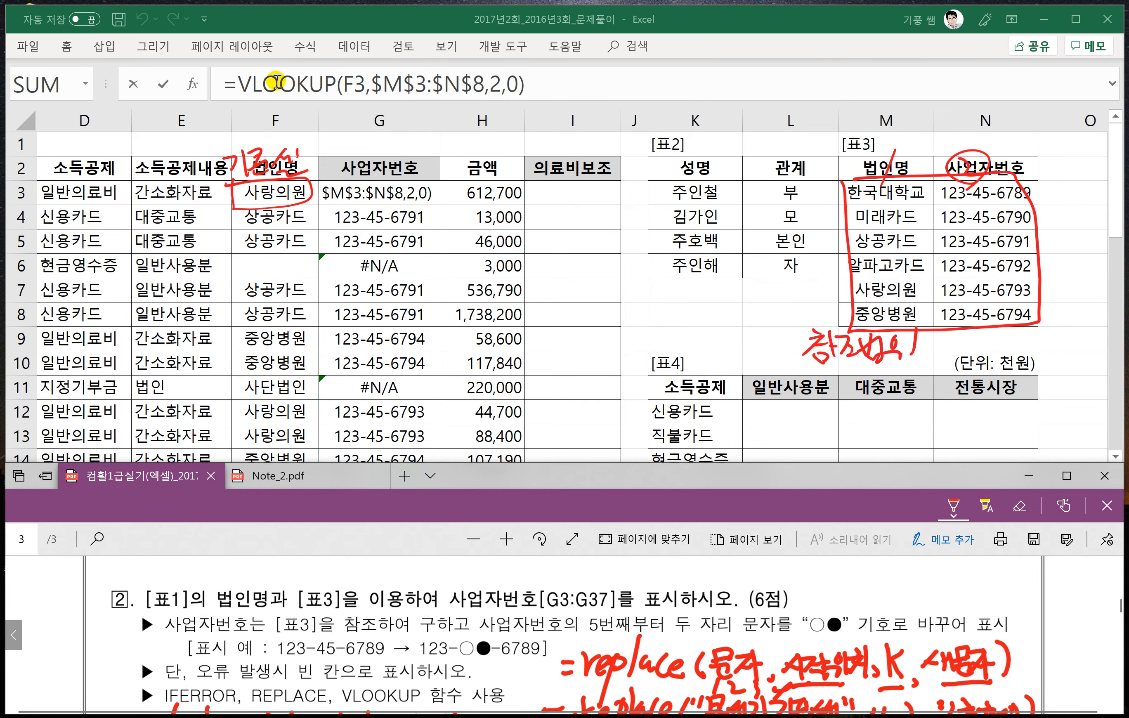
click(316, 86)
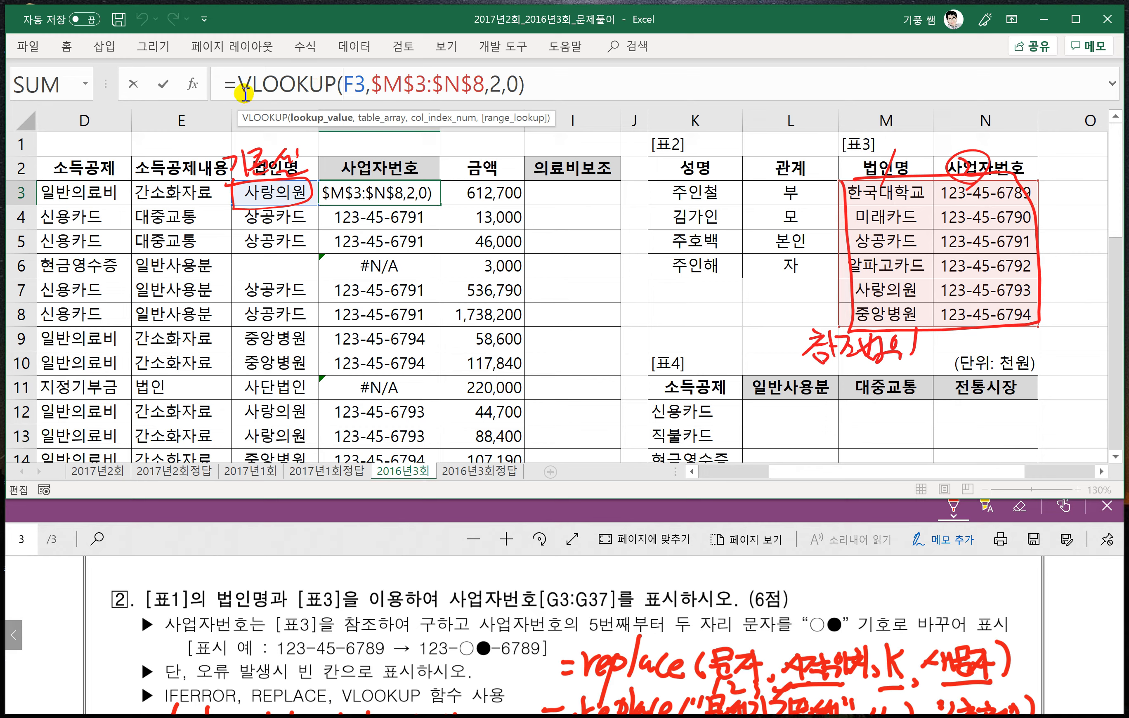
click(238, 86)
text(re)
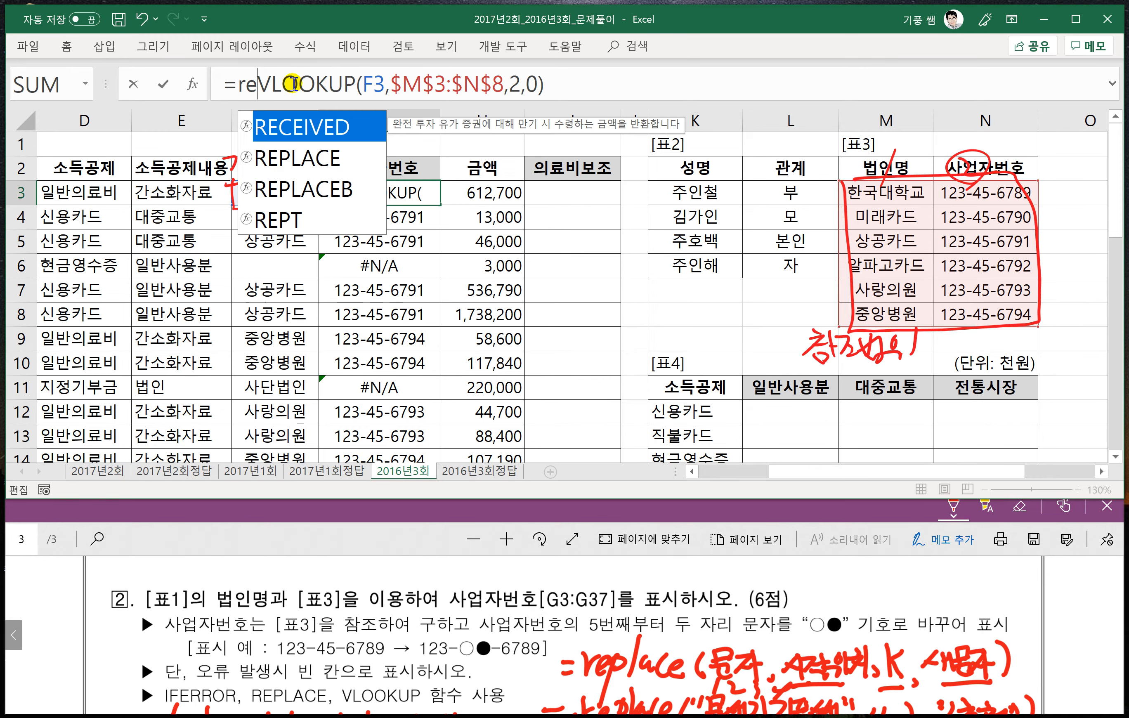
text(p)
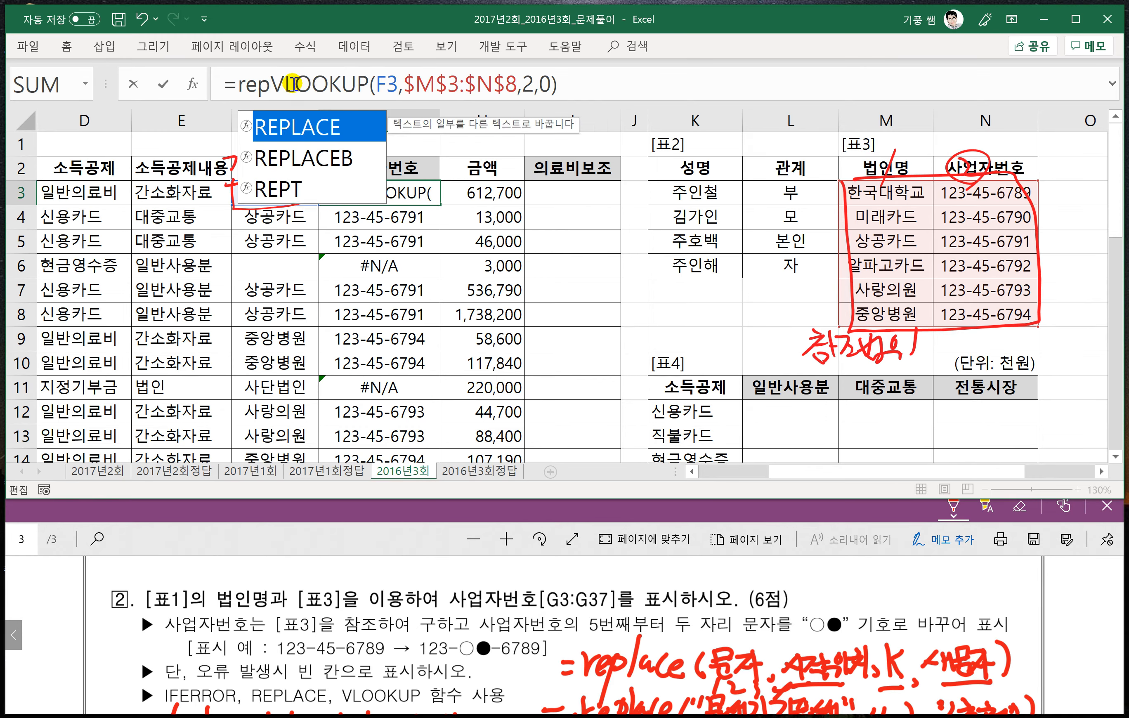
key(Tab)
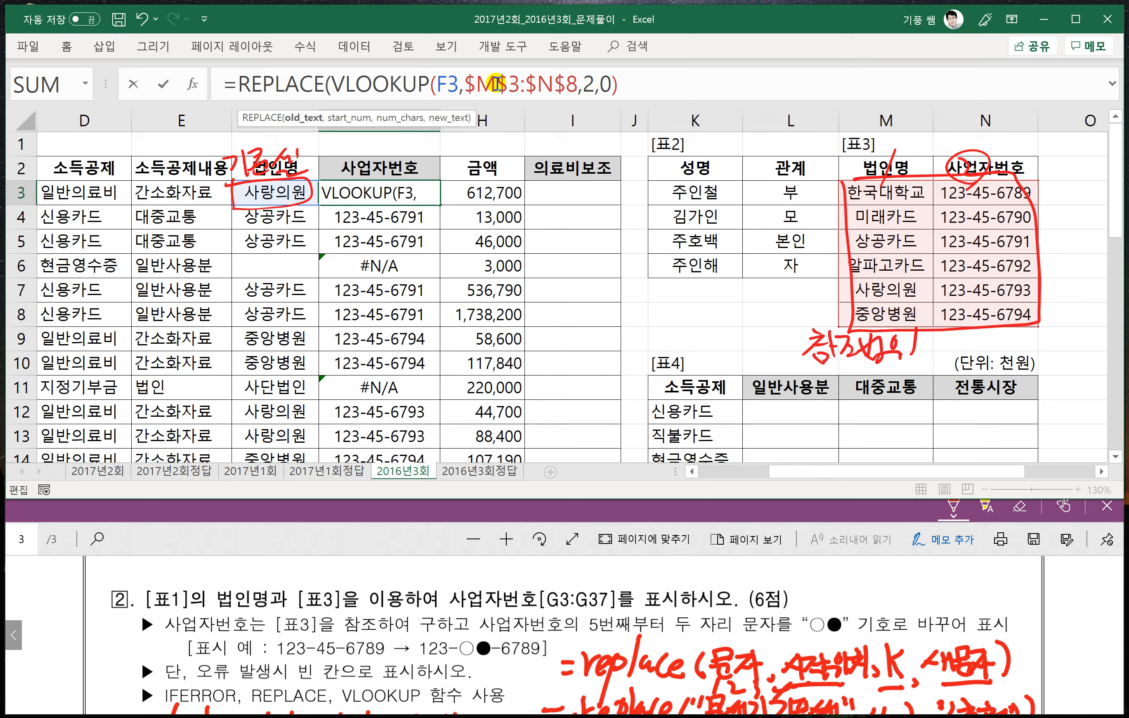
- Set the REPLACE start position to 5 and the number of characters to 2 in the G3 formula
click(632, 87)
text(,5)
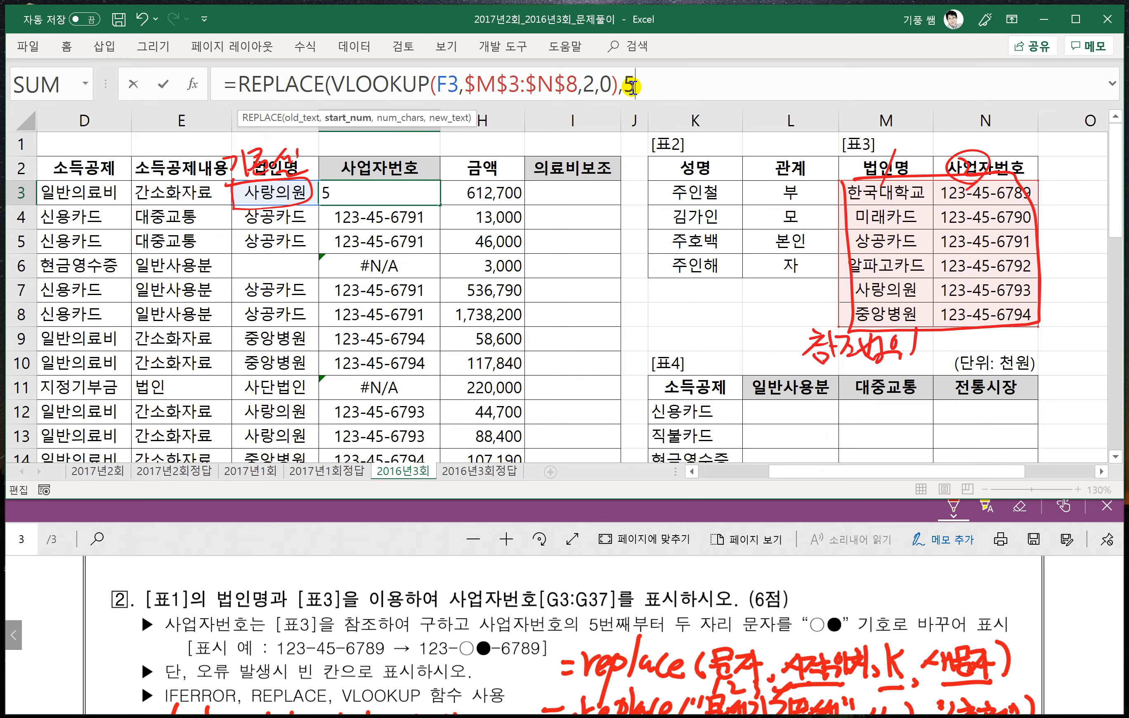
text(,2)
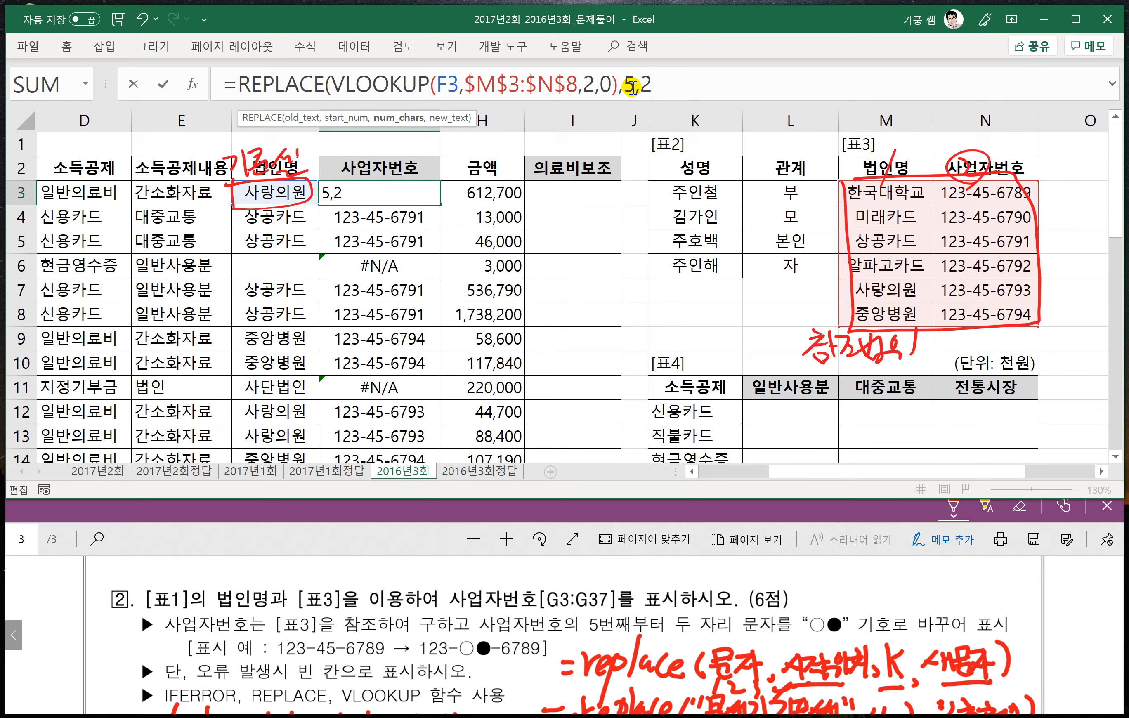
text(,"ㅁ)
- Set "○●" as the REPLACE new text, enter the formula in G3 and fill it down through G37
key(Hangul_Hanja)
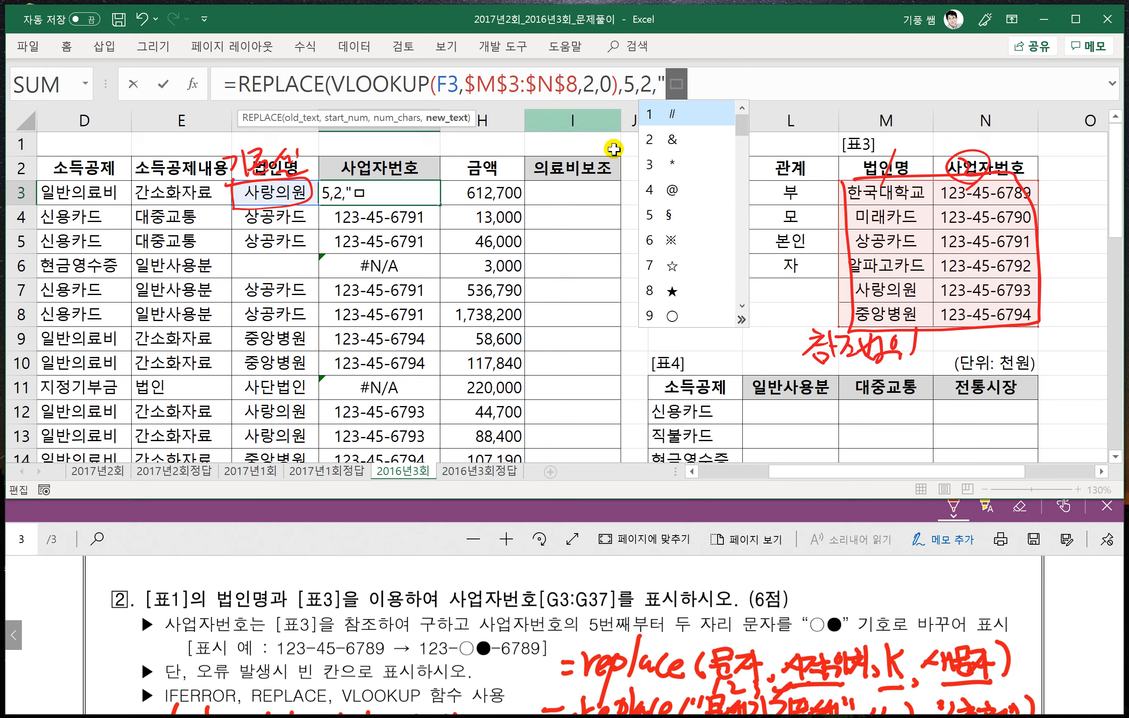
click(671, 315)
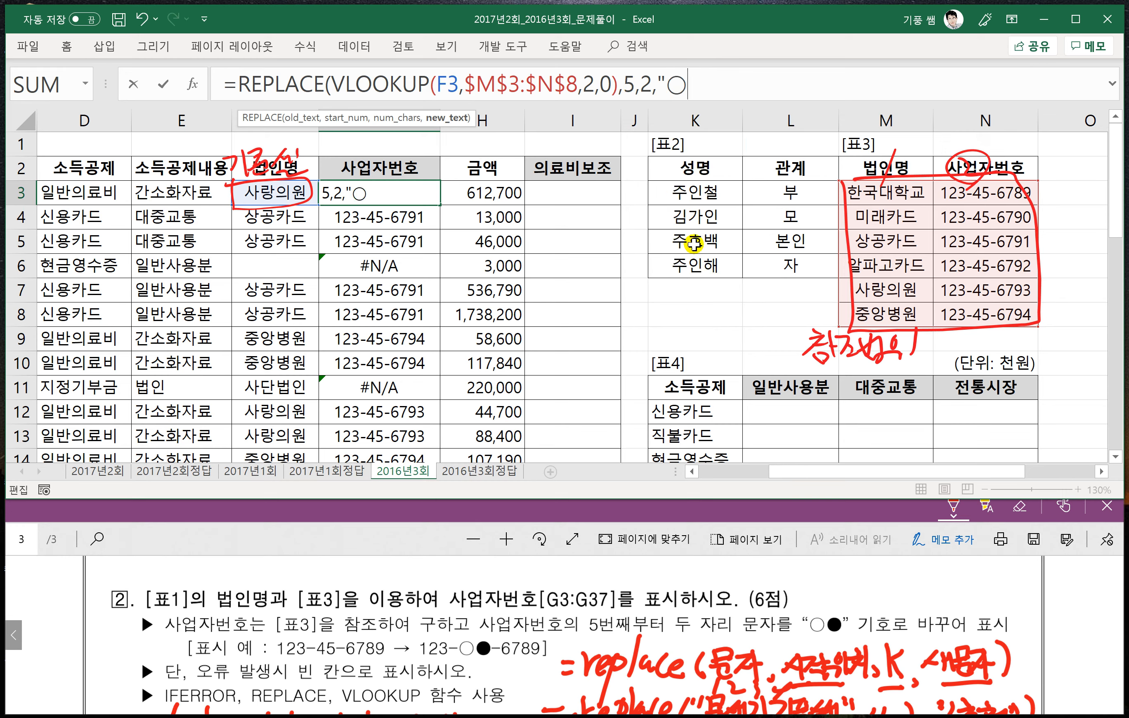
text(ㅁ)
key(Hangul_Hanja)
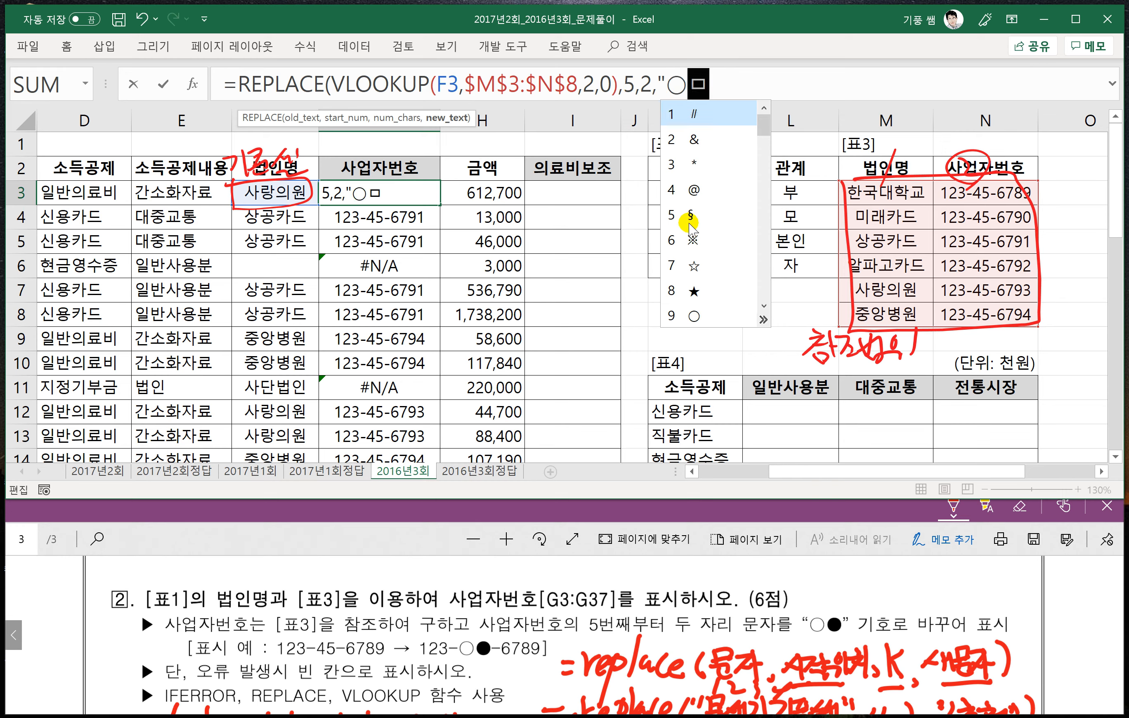
click(764, 319)
click(745, 118)
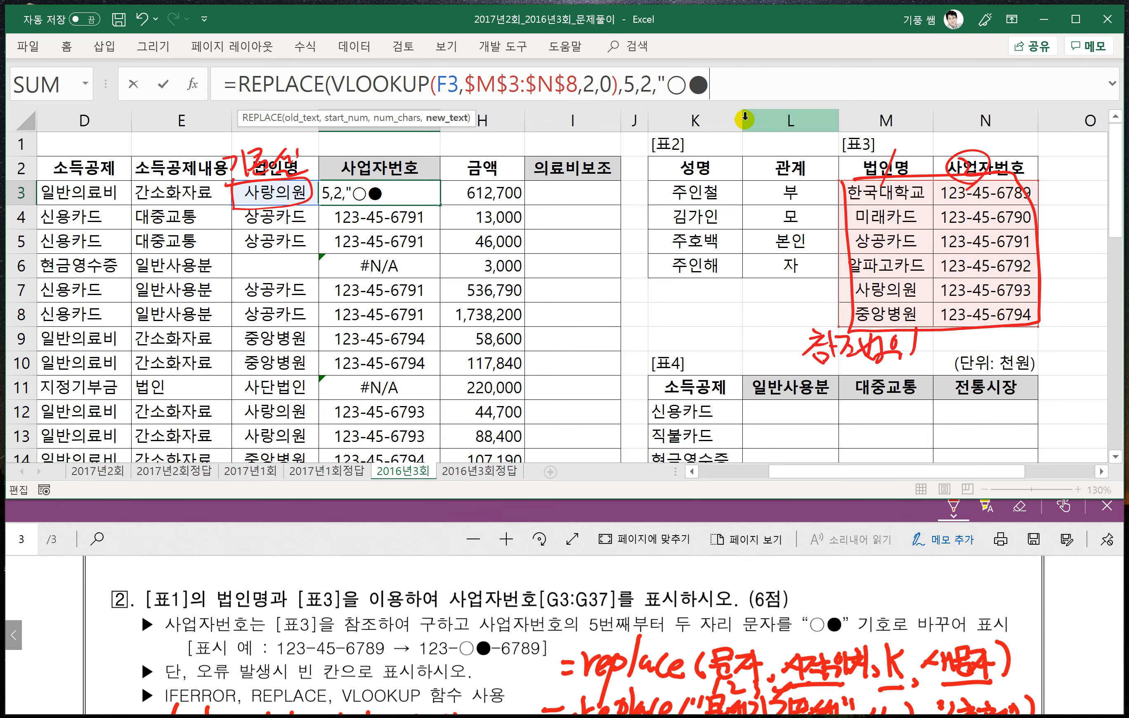
text(")
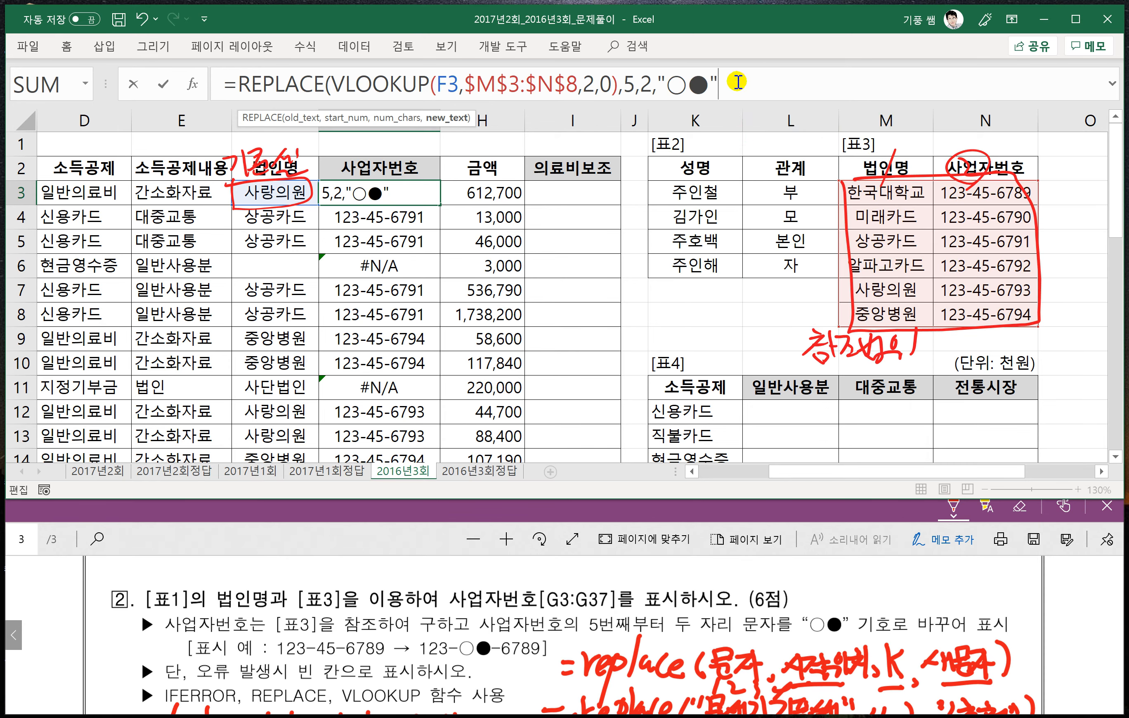
text())
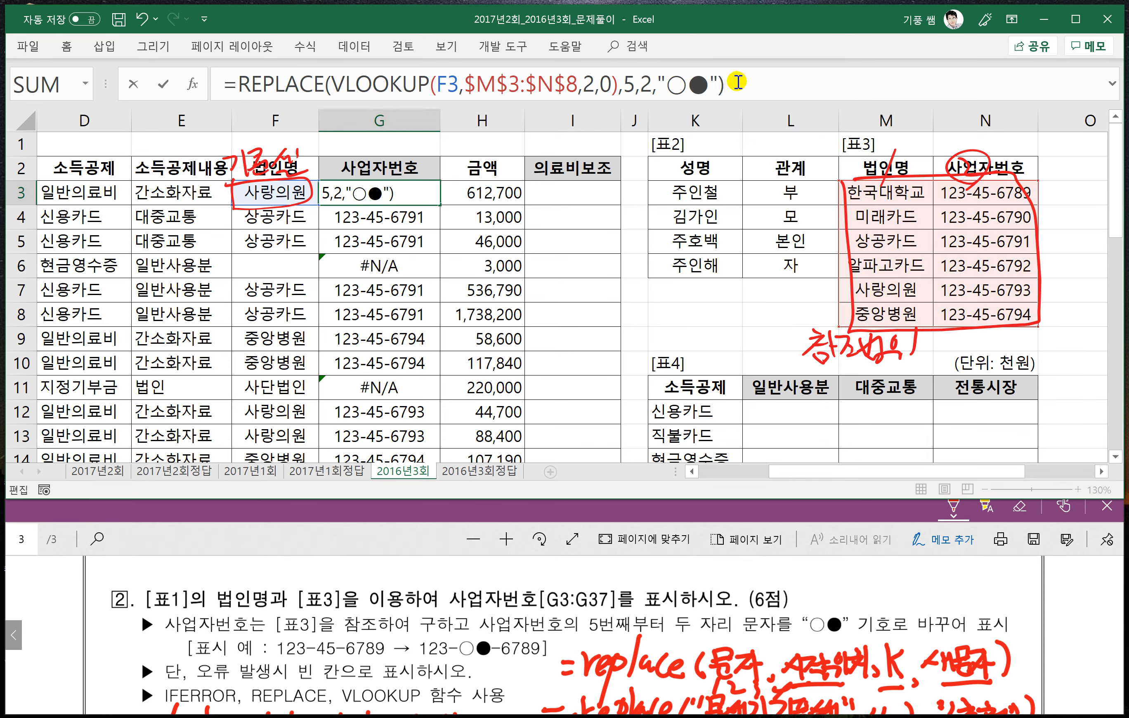
key(Return)
click(406, 197)
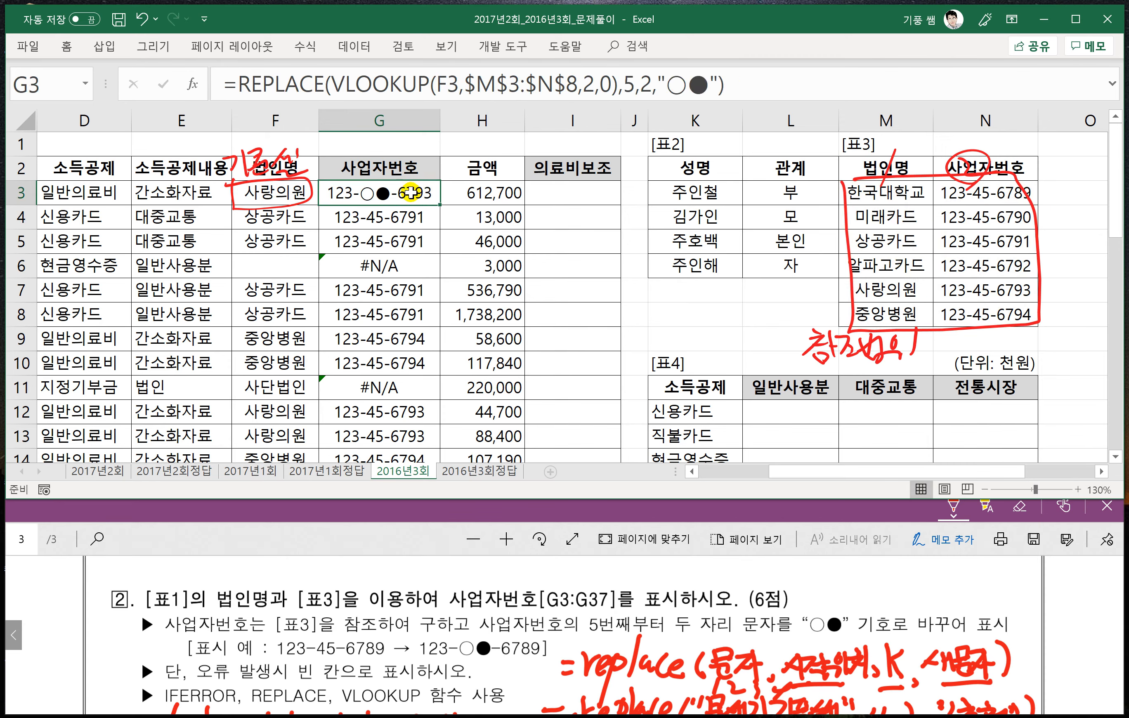
double_click(440, 207)
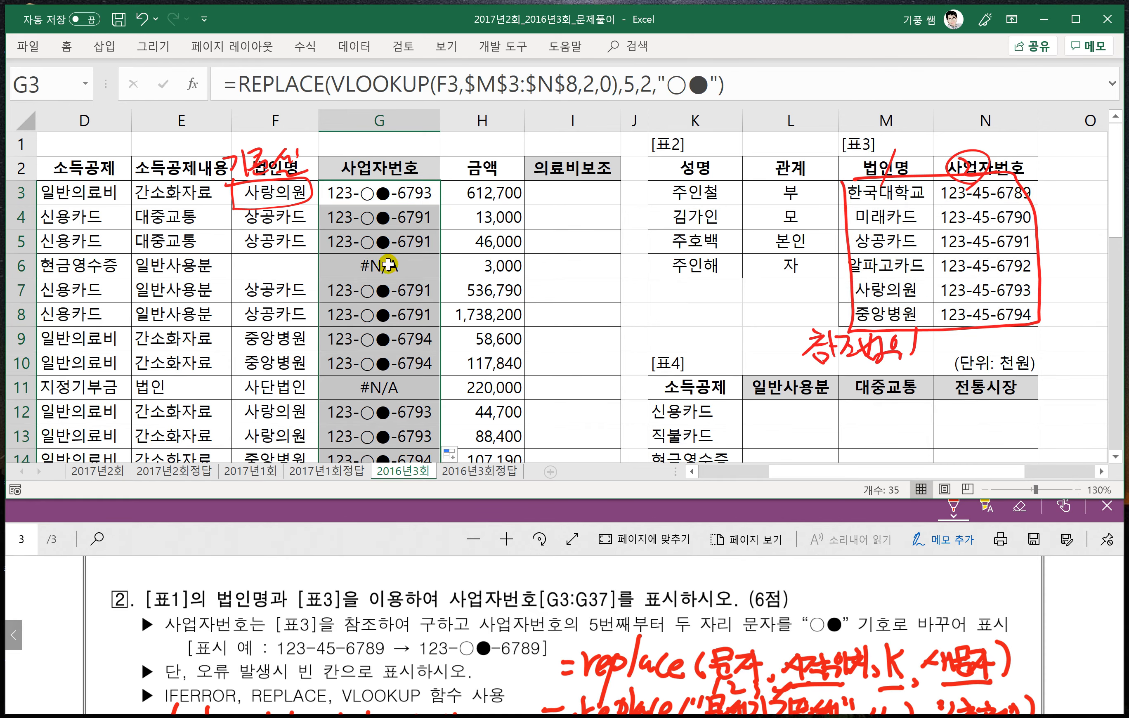
- Wrap the G3 REPLACE formula in IFERROR with an empty string "" as the error value, and enter it
click(241, 89)
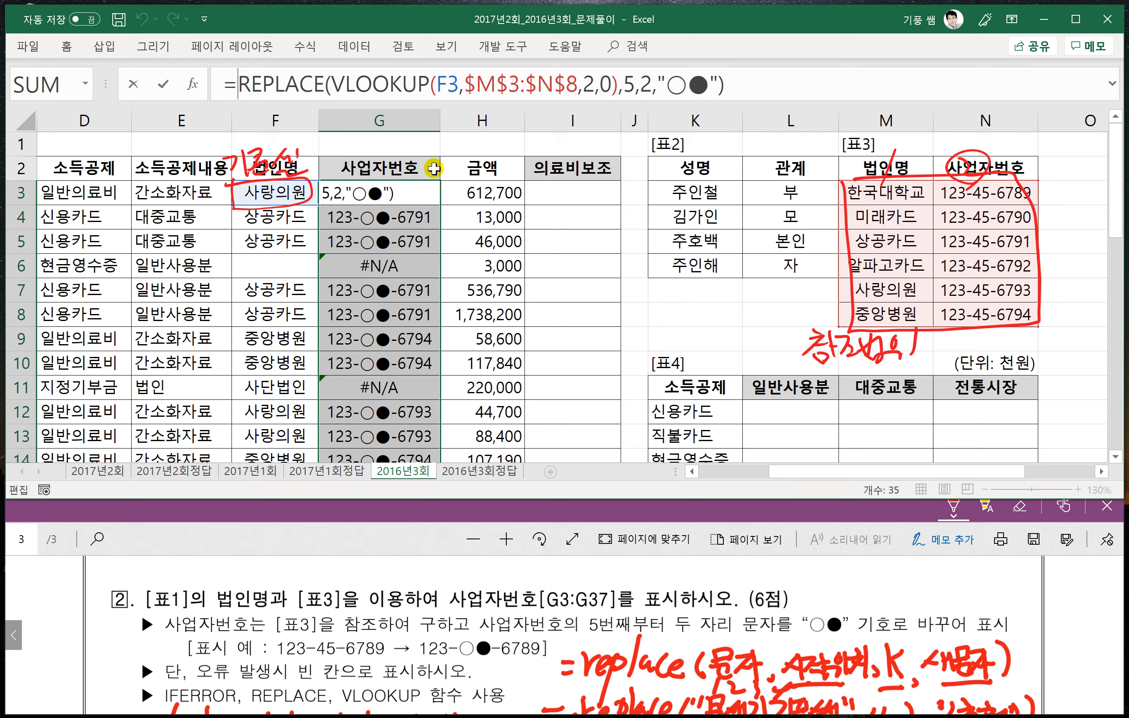
text(ife)
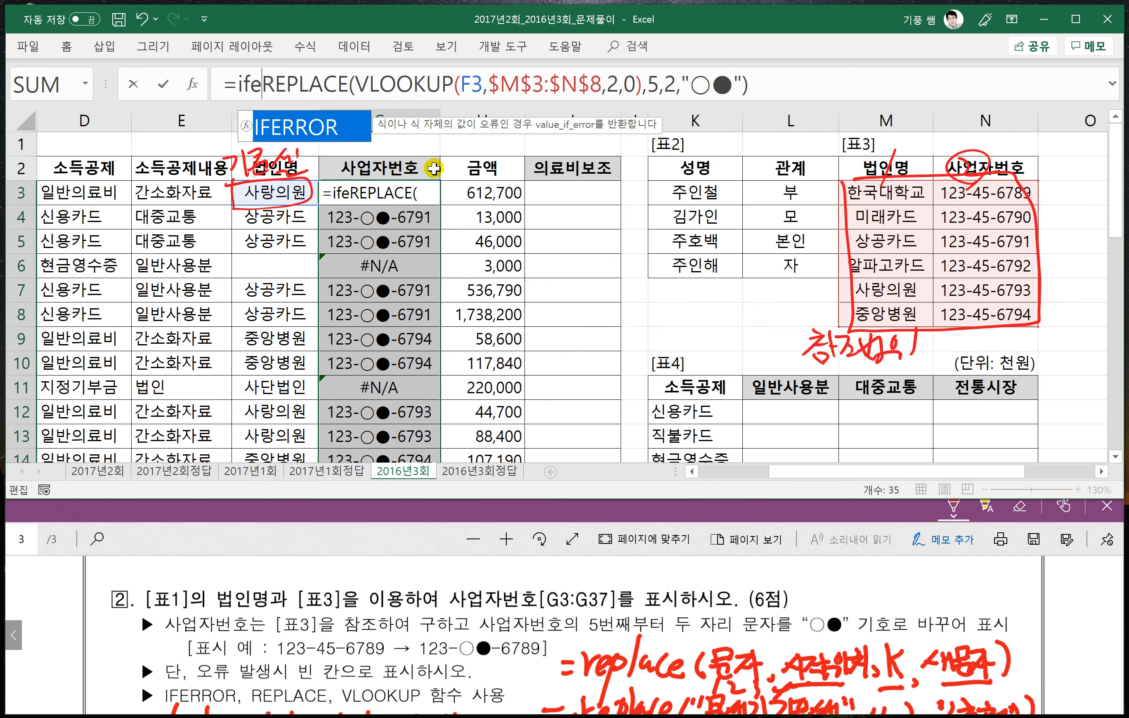
text(rror()
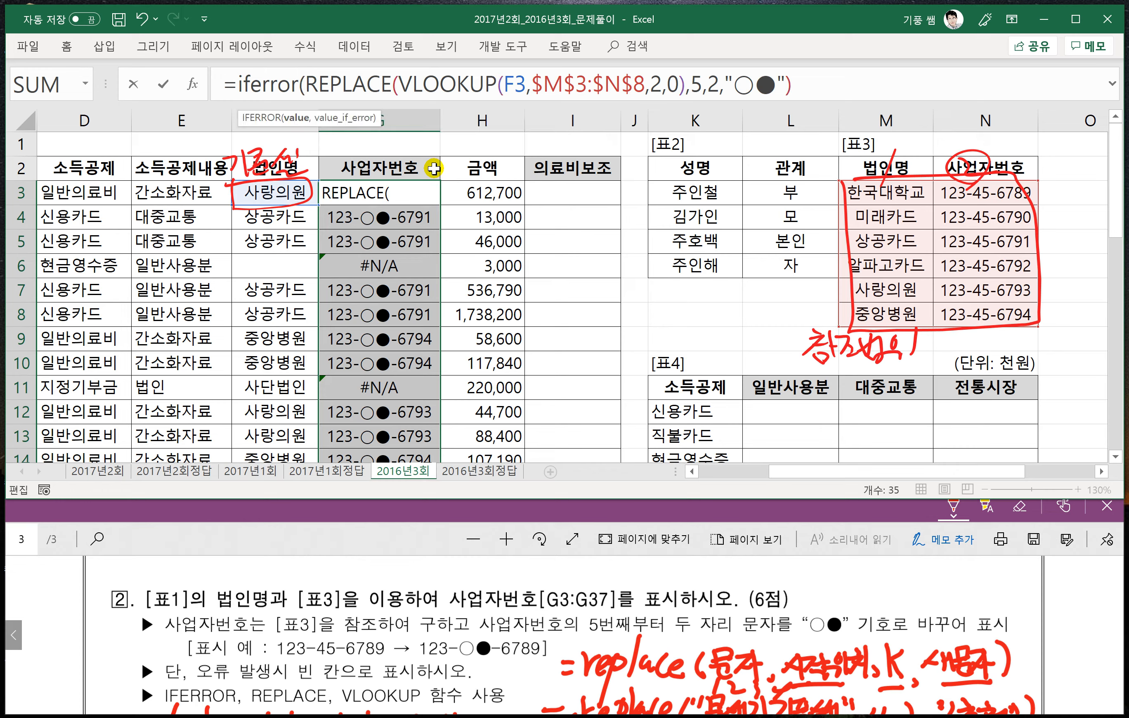
click(808, 88)
text(,)
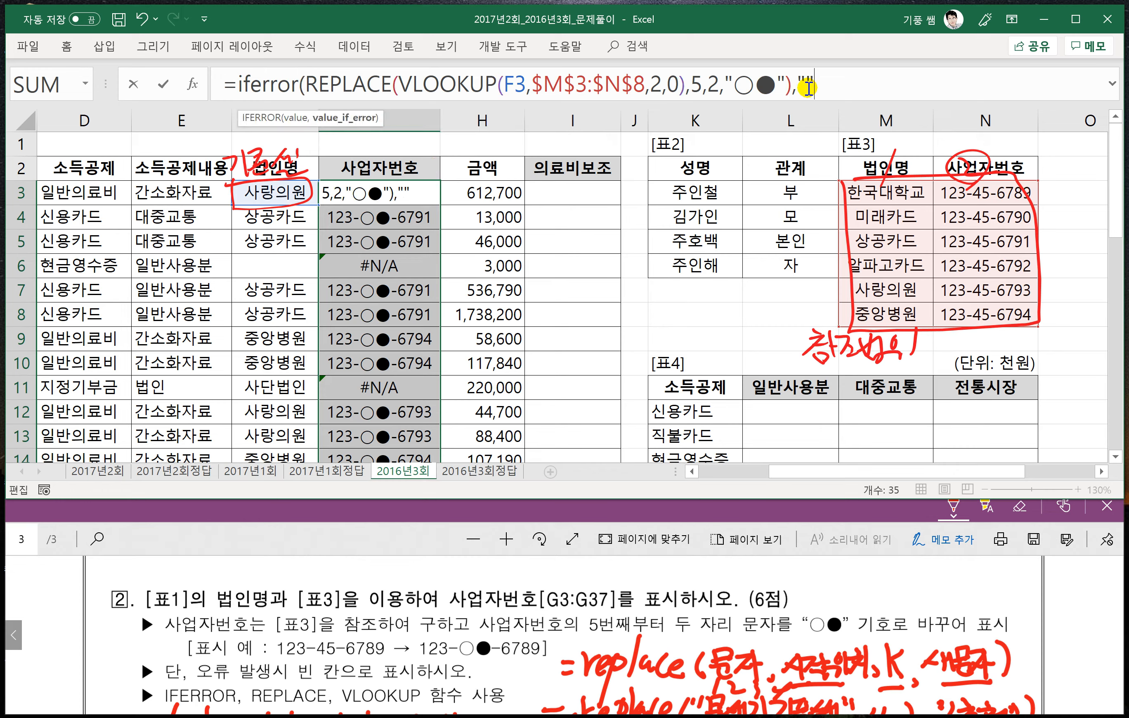
text(""))
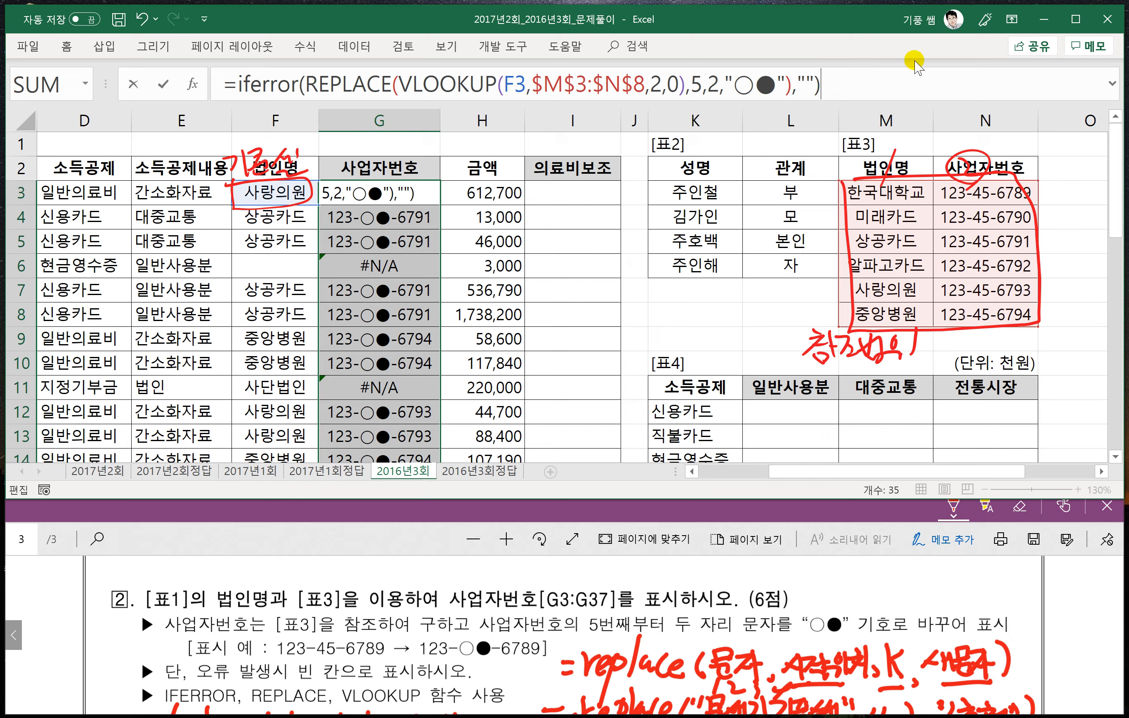
key(Return)
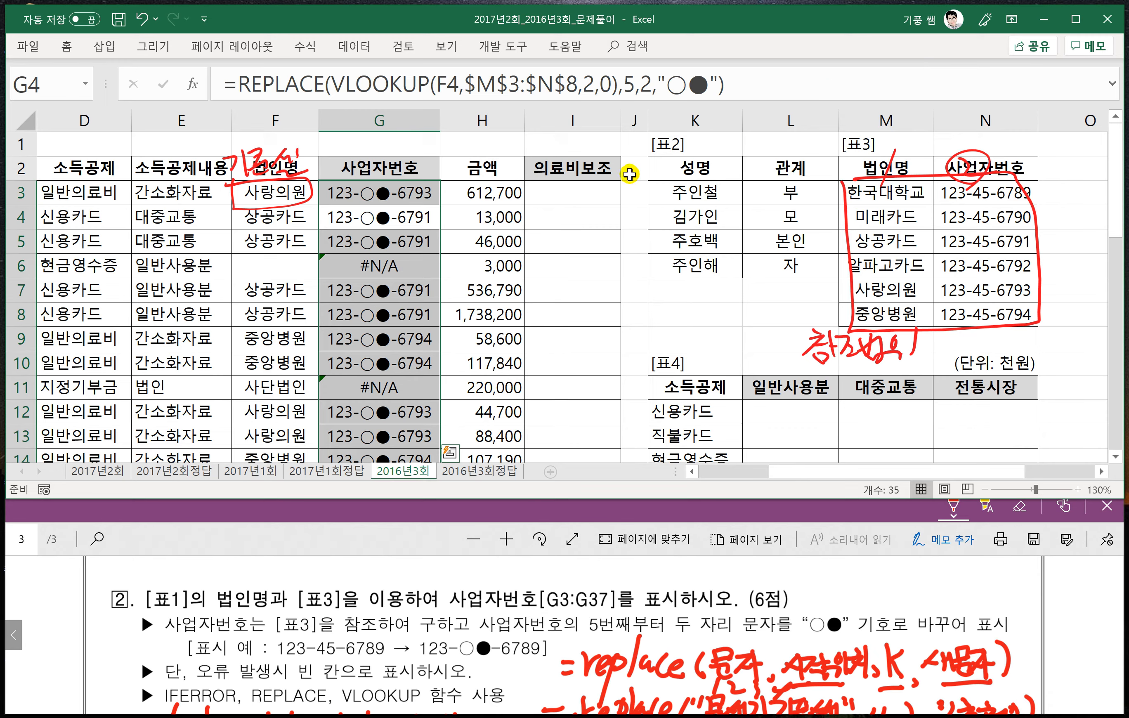
- Fill the IFERROR formula from G3 down through G37 and check cells G6 and G11
click(417, 192)
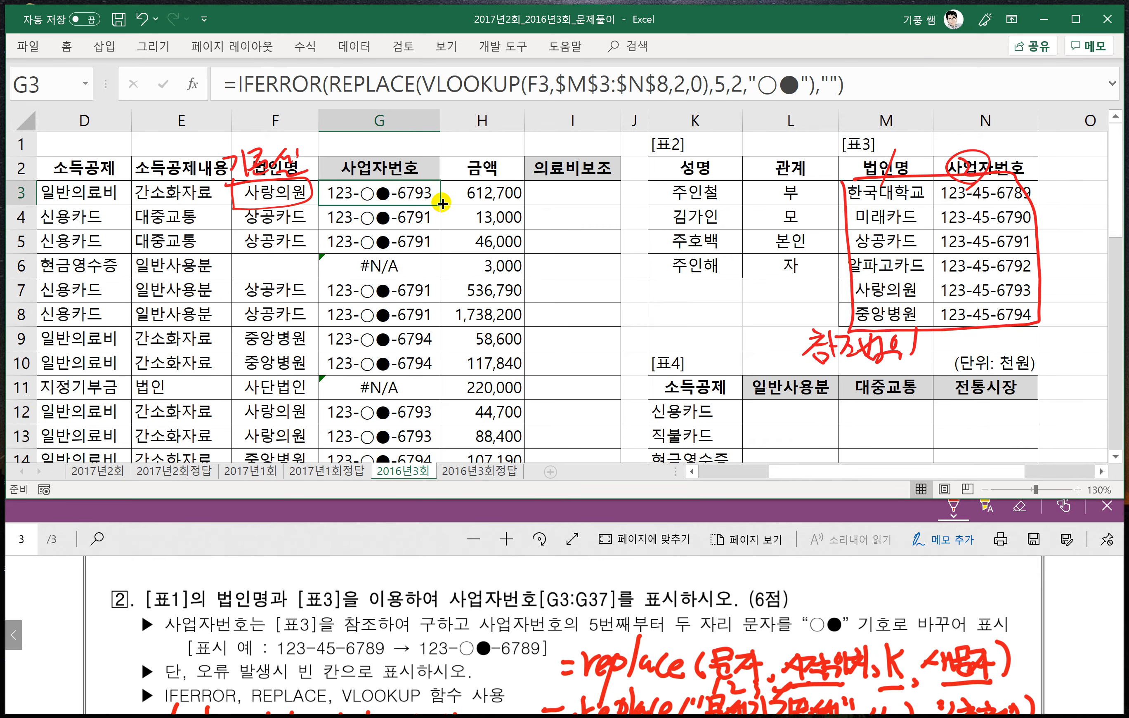
double_click(442, 203)
click(365, 270)
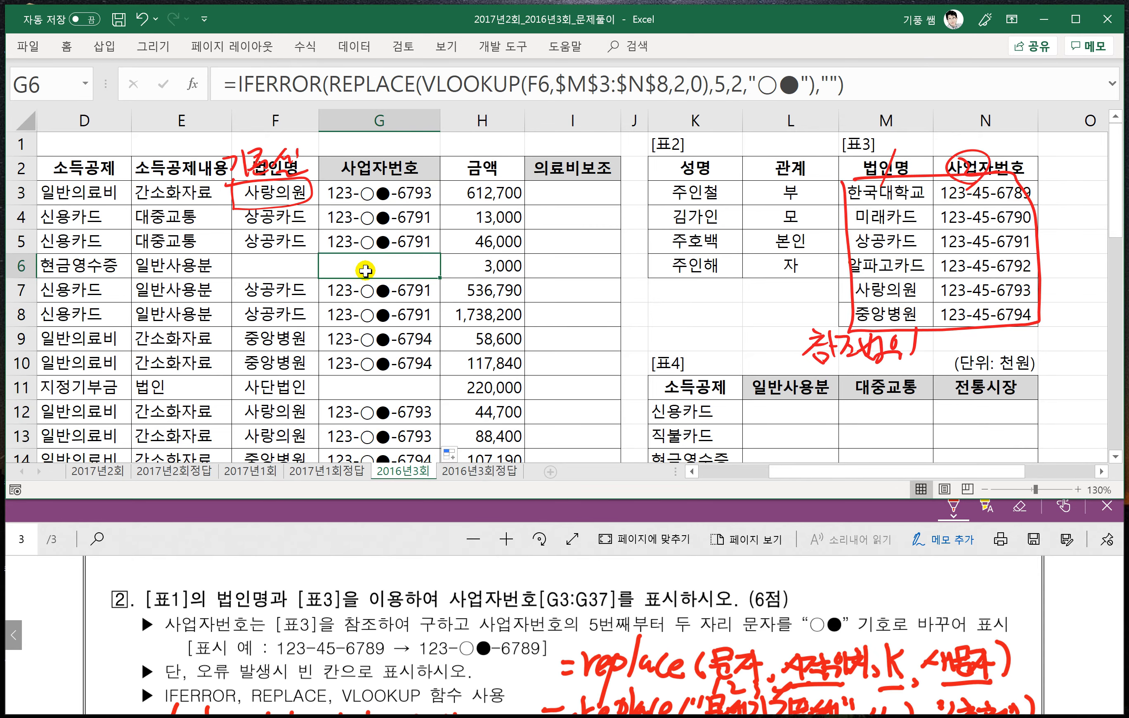
click(374, 386)
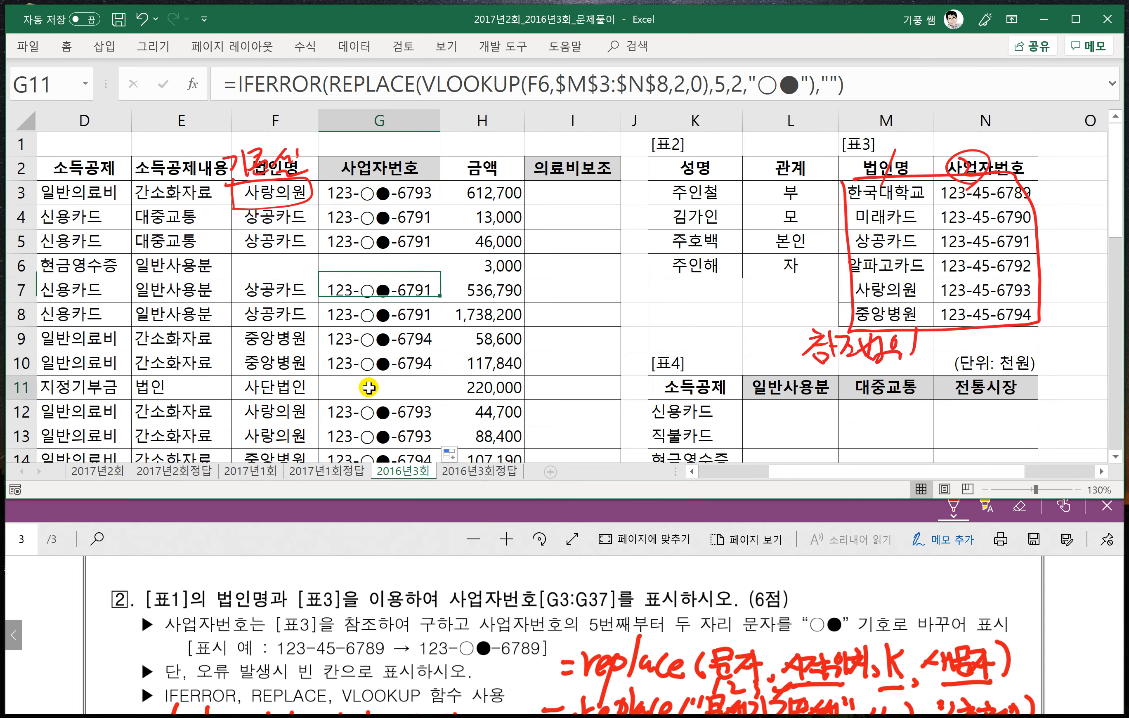
- Switch to the problem PDF and cross out the last three digits of 1,321,420 in problem 3's display example
click(390, 534)
scroll(415, 600, down, 4)
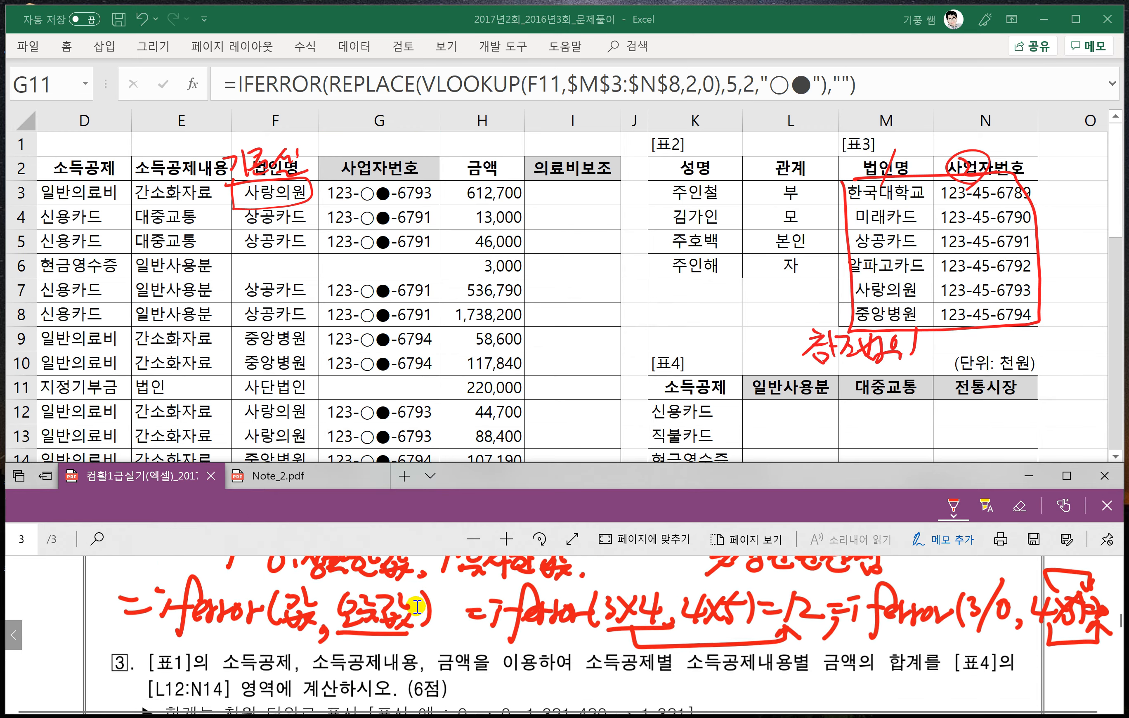
scroll(417, 606, down, 1)
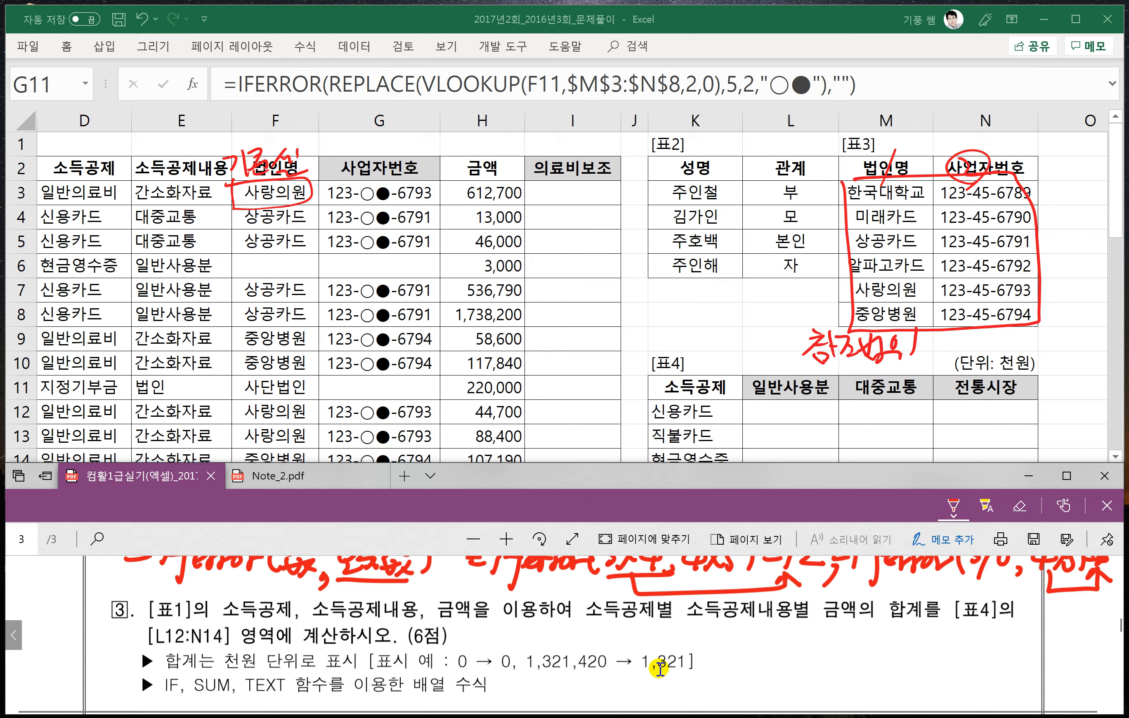
mouse_move(607, 654)
mouse_down()
mouse_move(579, 675)
mouse_move(609, 673)
mouse_up()
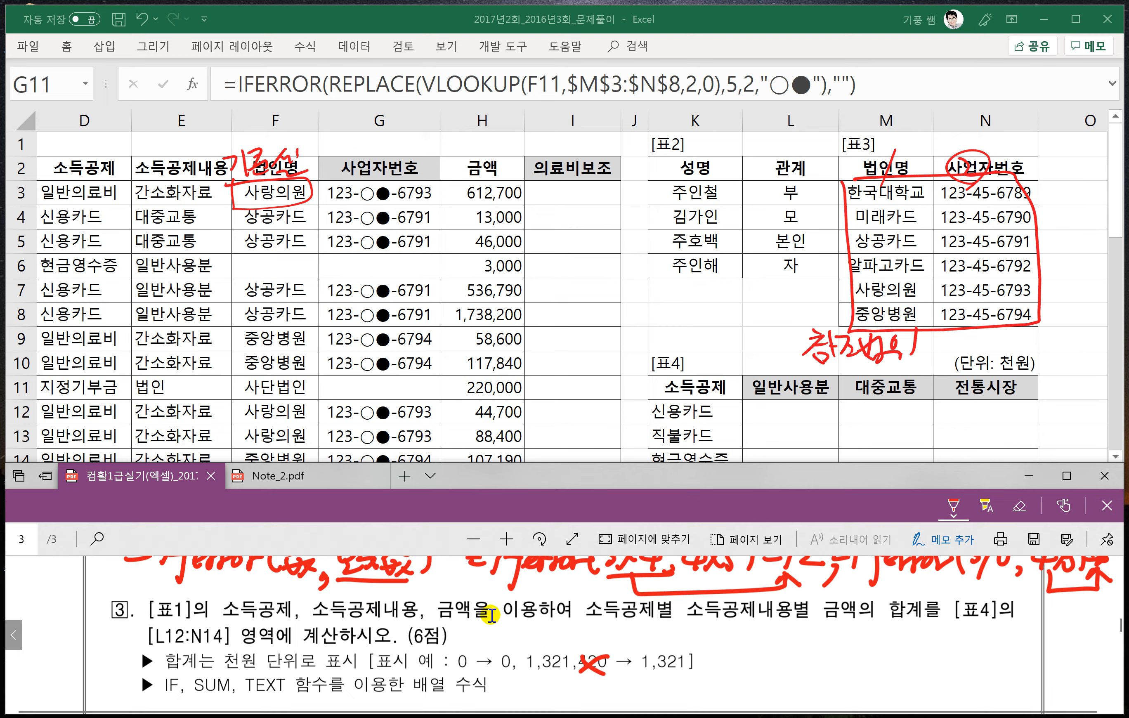
- Handwrite the array formula pattern =sum(if((조건1)*(조건2),범위)) beside the function hint of problem 3
scroll(489, 613, down, 1)
scroll(702, 631, down, 1)
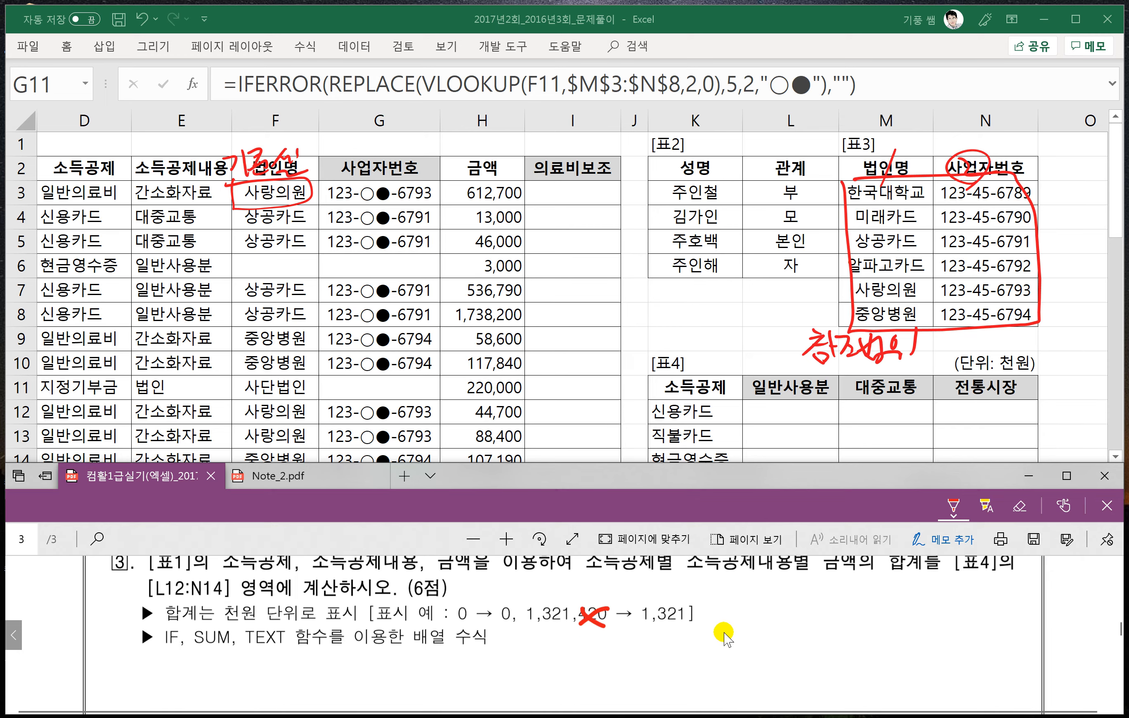
mouse_move(561, 641)
mouse_down()
mouse_move(548, 664)
mouse_move(638, 670)
mouse_up()
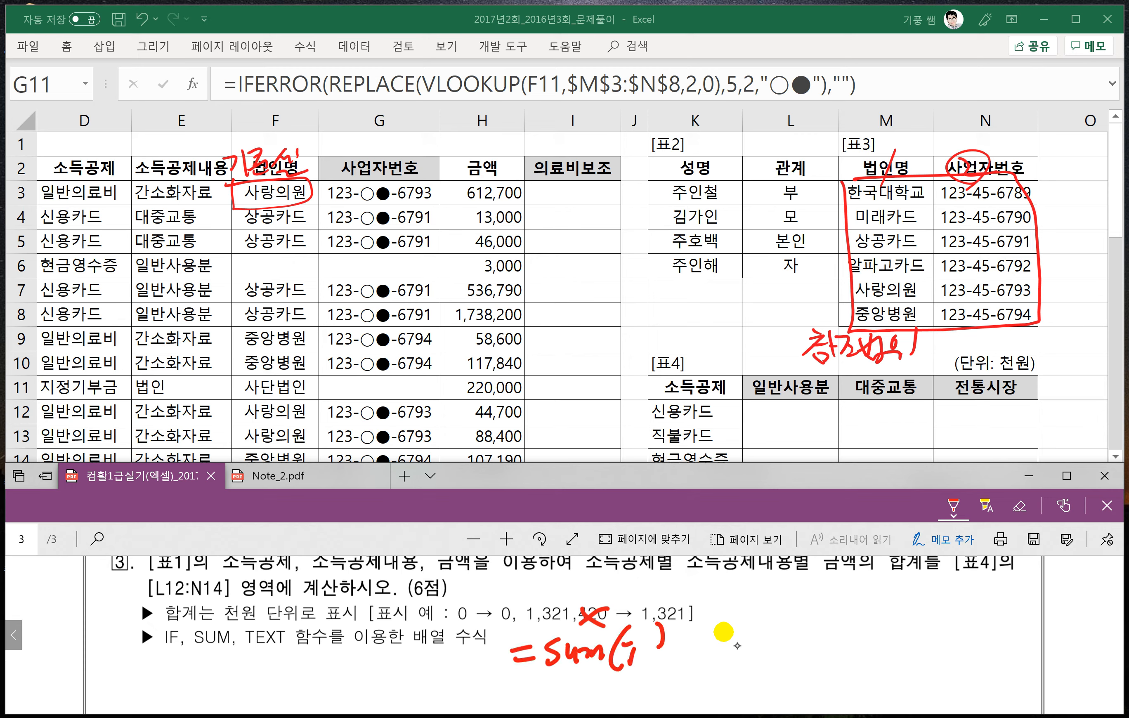
mouse_move(663, 624)
mouse_down()
mouse_move(648, 676)
mouse_move(737, 646)
mouse_up()
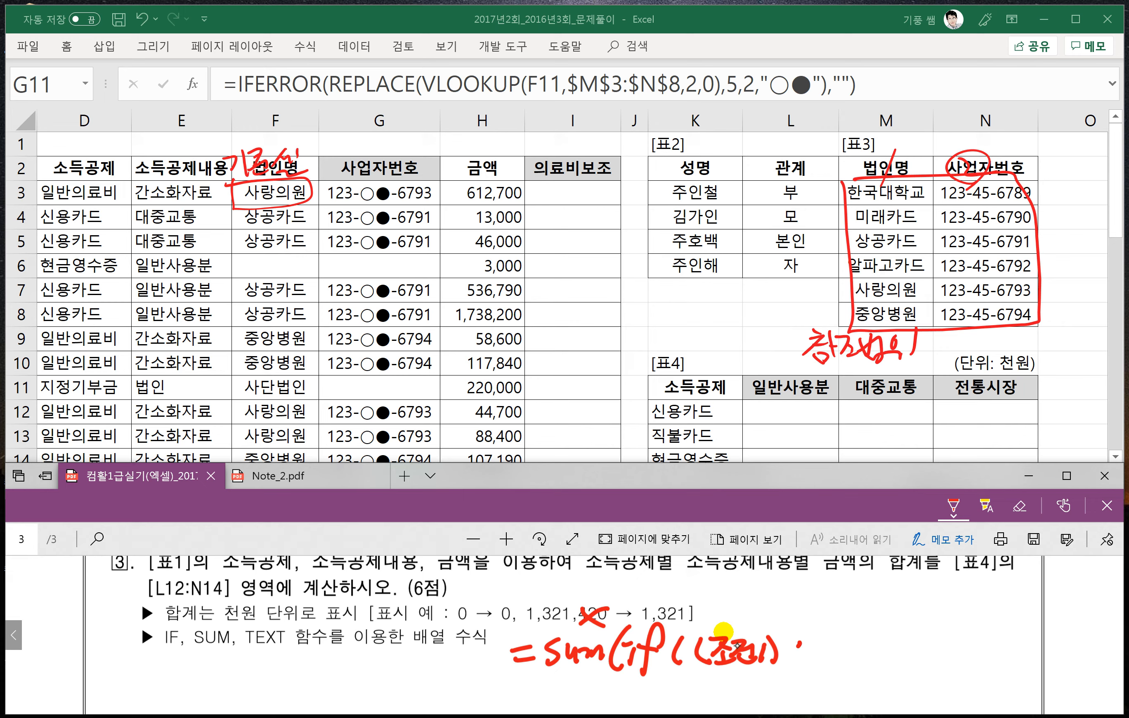
mouse_move(800, 644)
mouse_down()
mouse_move(806, 657)
mouse_move(906, 670)
mouse_up()
drag(916, 645, 939, 669)
mouse_move(923, 654)
mouse_down()
mouse_move(952, 669)
mouse_move(992, 667)
mouse_up()
drag(1009, 628, 1013, 681)
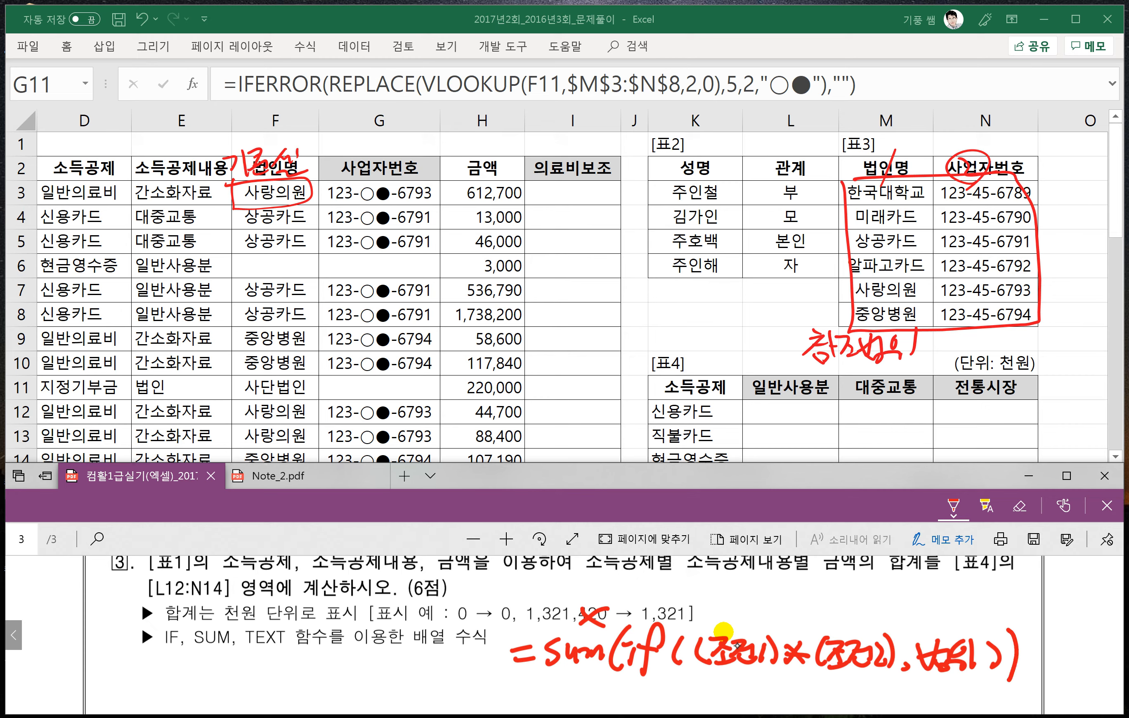
- Annotate the handwritten pattern with arrows labelling 조건1 as 소득공제, 조건2 as 소득공제내용 and 범위 as 금액
scroll(721, 652, down, 1)
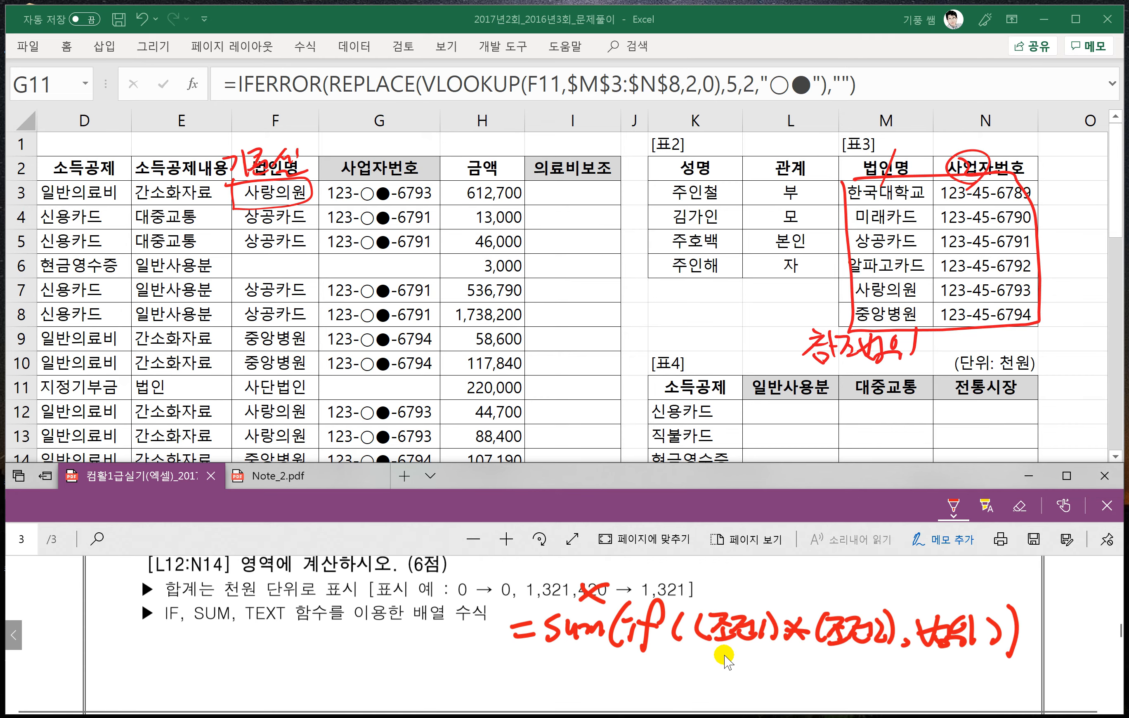
scroll(728, 665, up, 1)
scroll(733, 670, down, 1)
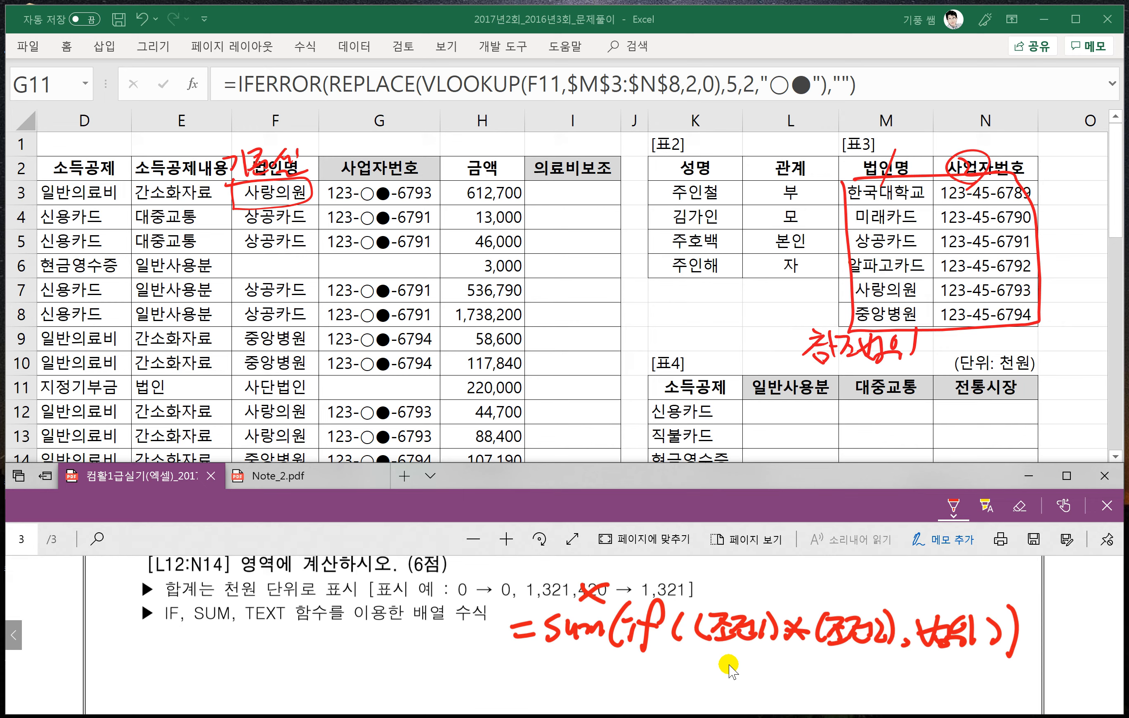
mouse_move(723, 652)
mouse_down()
mouse_move(730, 668)
mouse_move(701, 700)
mouse_move(740, 683)
mouse_move(743, 700)
mouse_move(776, 692)
mouse_move(787, 670)
mouse_move(789, 700)
mouse_up()
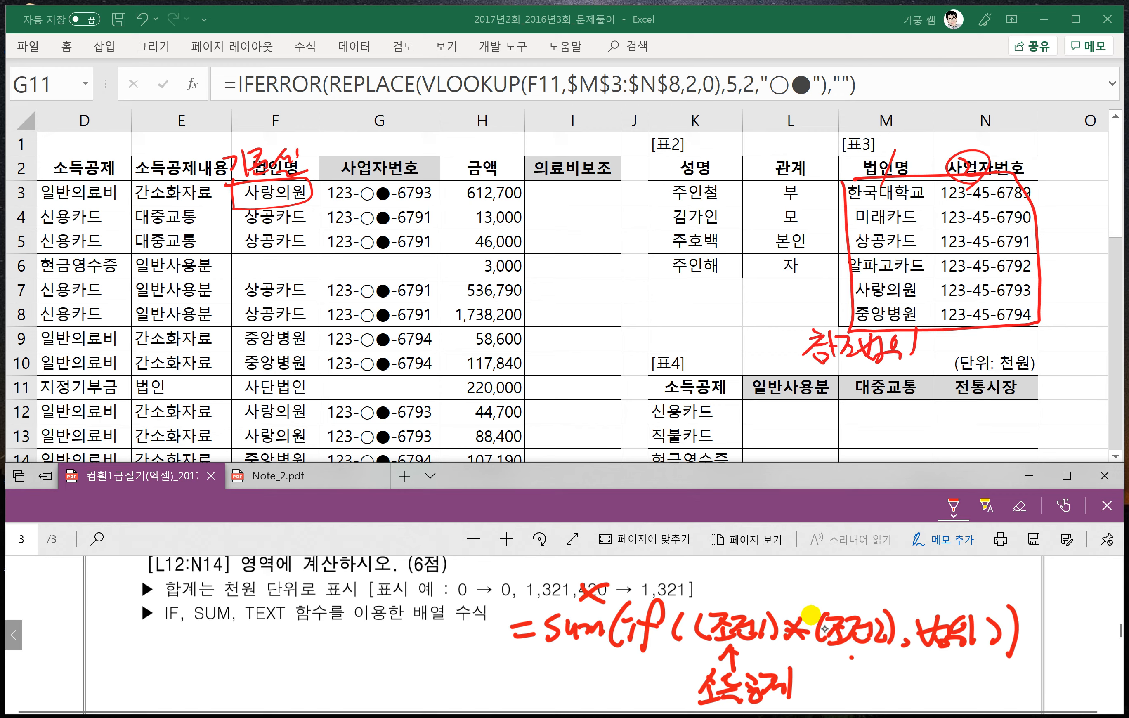
drag(851, 658, 852, 679)
drag(838, 669, 862, 665)
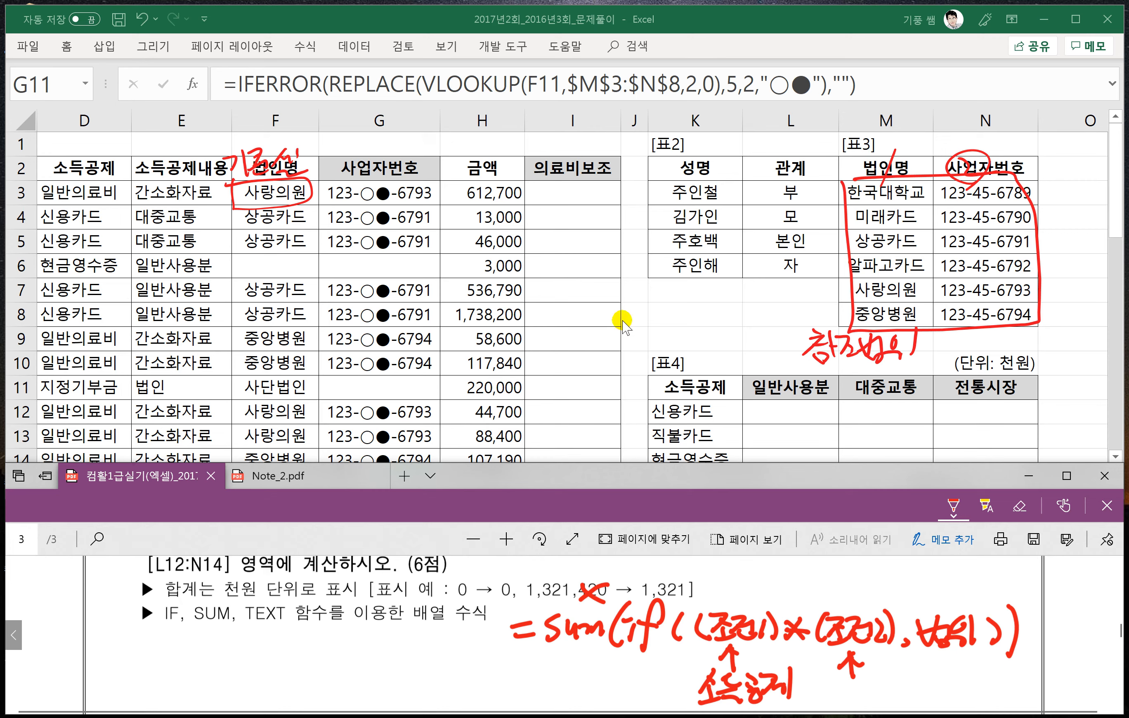
mouse_move(819, 698)
mouse_down()
mouse_move(916, 706)
mouse_move(964, 676)
mouse_up()
drag(948, 664, 959, 650)
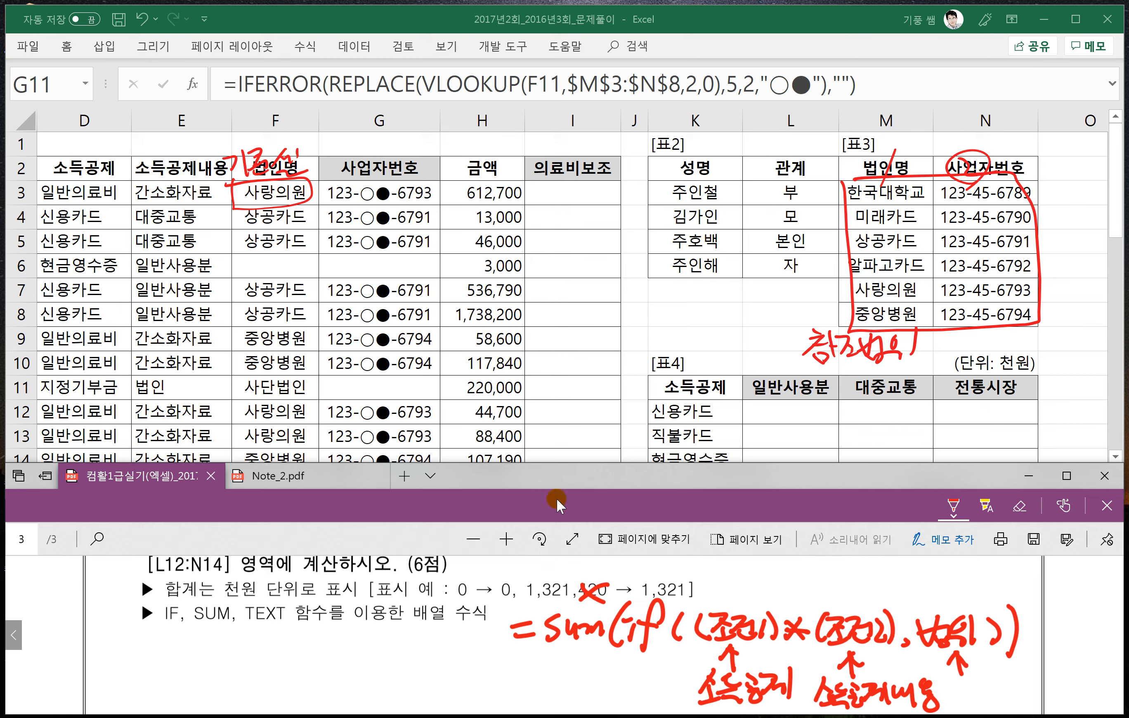
scroll(473, 595, up, 1)
scroll(473, 594, down, 2)
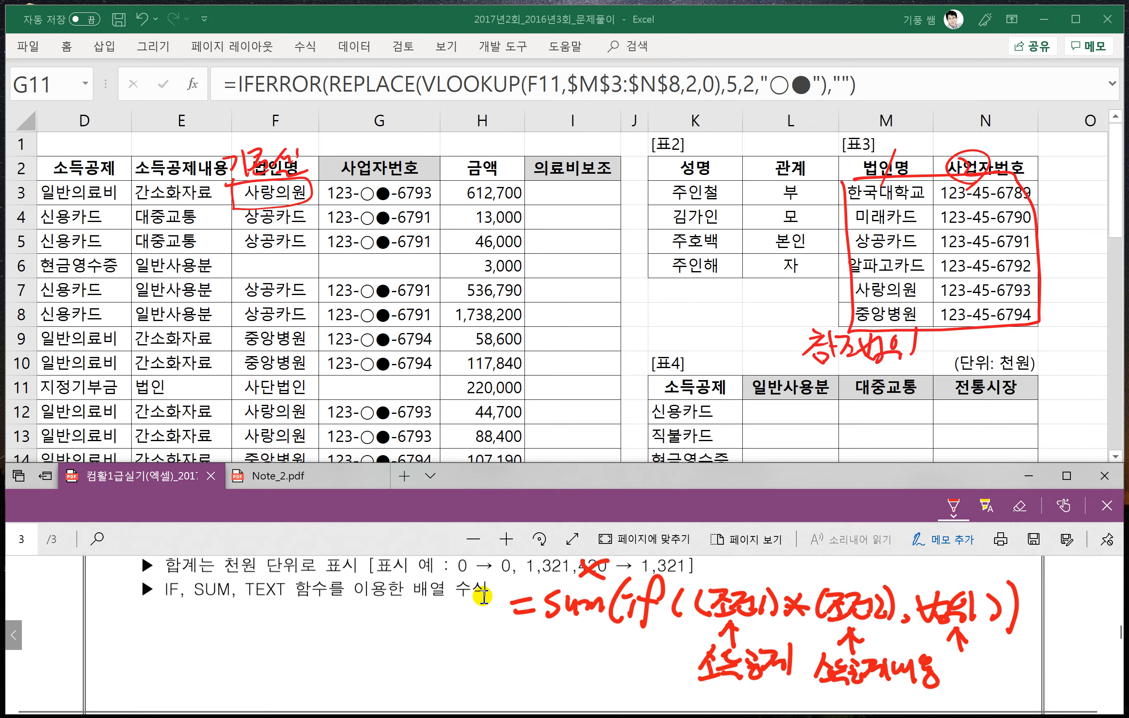
mouse_move(952, 658)
mouse_down()
mouse_move(977, 688)
mouse_move(1005, 687)
mouse_move(991, 700)
mouse_up()
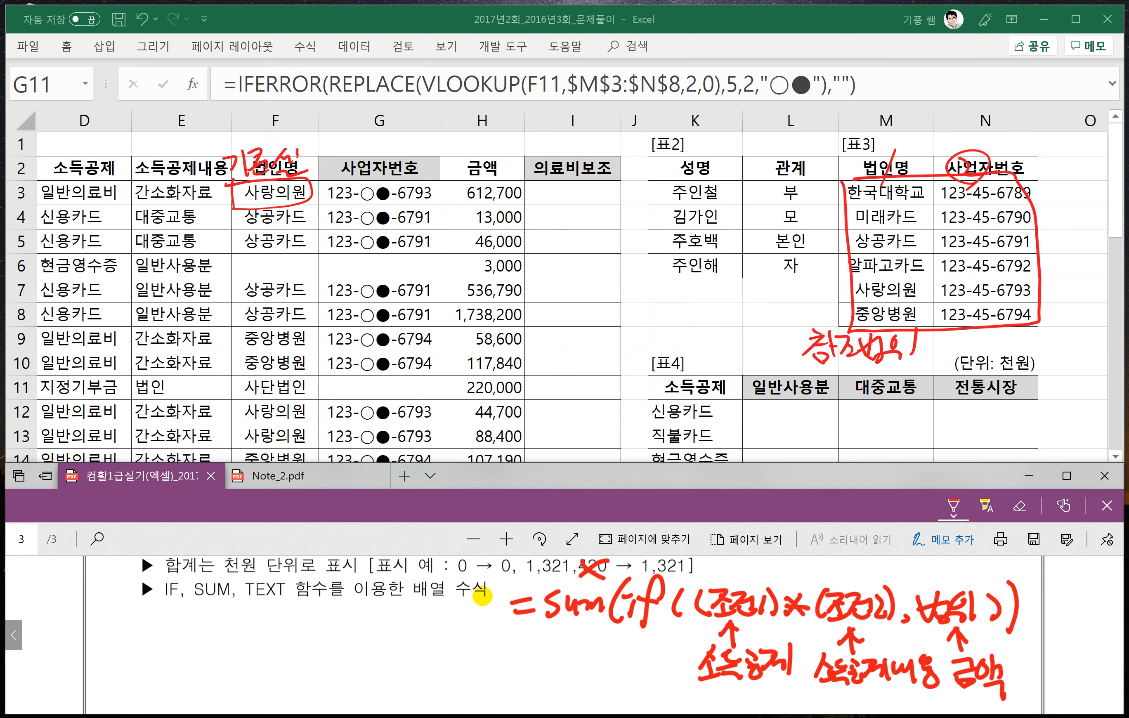
- Handwrite =Text(값,"형식") below problem 3's function hint and mark sum, if as its 값 argument
drag(119, 623, 135, 626)
drag(119, 634, 171, 617)
mouse_move(159, 619)
mouse_down()
mouse_move(149, 651)
mouse_move(211, 631)
mouse_move(208, 646)
mouse_up()
drag(197, 636, 216, 634)
mouse_move(243, 616)
mouse_down()
mouse_move(228, 643)
mouse_move(254, 638)
mouse_move(261, 650)
mouse_move(270, 629)
mouse_up()
click(287, 645)
drag(287, 645, 284, 651)
drag(301, 619, 304, 627)
mouse_move(307, 619)
mouse_down()
mouse_move(310, 629)
mouse_move(328, 620)
mouse_up()
drag(320, 626, 351, 641)
drag(356, 629, 368, 640)
mouse_move(374, 616)
mouse_down()
mouse_move(374, 650)
mouse_move(378, 637)
mouse_up()
drag(383, 616, 382, 624)
drag(392, 615, 390, 623)
drag(401, 608, 408, 645)
drag(258, 678, 257, 655)
mouse_move(239, 670)
mouse_down()
mouse_move(270, 667)
mouse_move(190, 711)
mouse_move(232, 694)
mouse_move(266, 712)
mouse_up()
click(248, 689)
- Handwrite the number format #,##0, beside the TEXT pattern and point an arrow to its 0 from the 0 → 0 example
mouse_move(257, 697)
mouse_down()
mouse_move(392, 656)
mouse_move(439, 667)
mouse_up()
drag(432, 647, 421, 682)
mouse_move(438, 659)
mouse_down()
mouse_move(428, 683)
mouse_move(444, 683)
mouse_up()
drag(452, 661, 474, 668)
mouse_move(467, 648)
mouse_down()
mouse_move(457, 675)
mouse_move(472, 672)
mouse_up()
mouse_move(474, 678)
mouse_down()
mouse_move(491, 666)
mouse_move(476, 679)
mouse_up()
drag(505, 651, 508, 684)
mouse_move(454, 578)
mouse_down()
mouse_move(506, 578)
mouse_move(496, 642)
mouse_up()
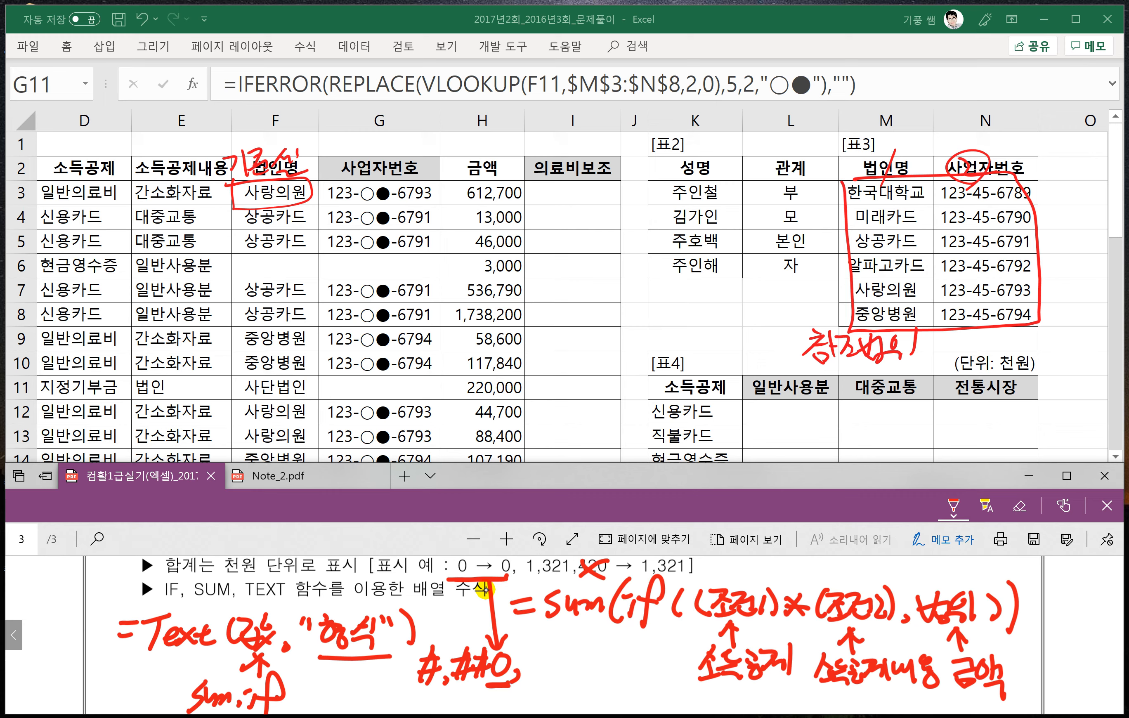
- Put the handwritten format #,##0, in quotation marks, underline it, and cross out 321 in the 1,321,420 example
drag(534, 666, 528, 678)
drag(534, 560, 567, 585)
drag(562, 559, 532, 586)
mouse_move(411, 643)
mouse_down()
mouse_move(406, 655)
mouse_move(436, 695)
mouse_move(542, 693)
mouse_up()
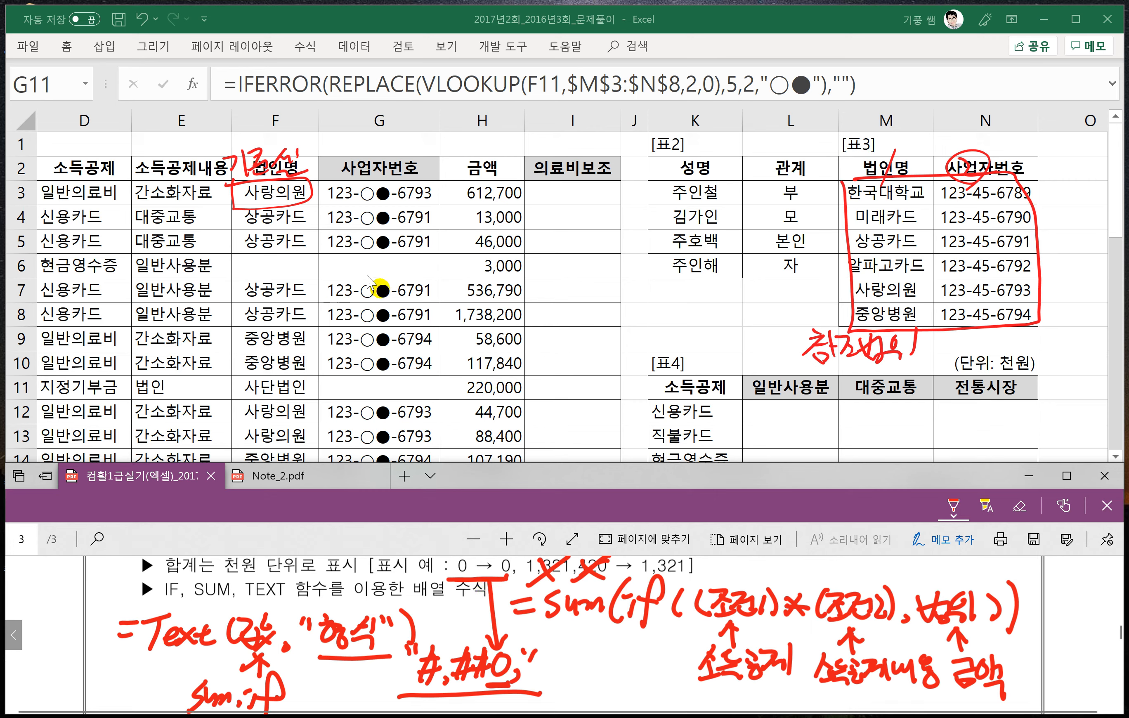
- Switch to the workbook and begin the formula =SUM(IF(( in cell L12 of [표4]
click(778, 410)
click(778, 411)
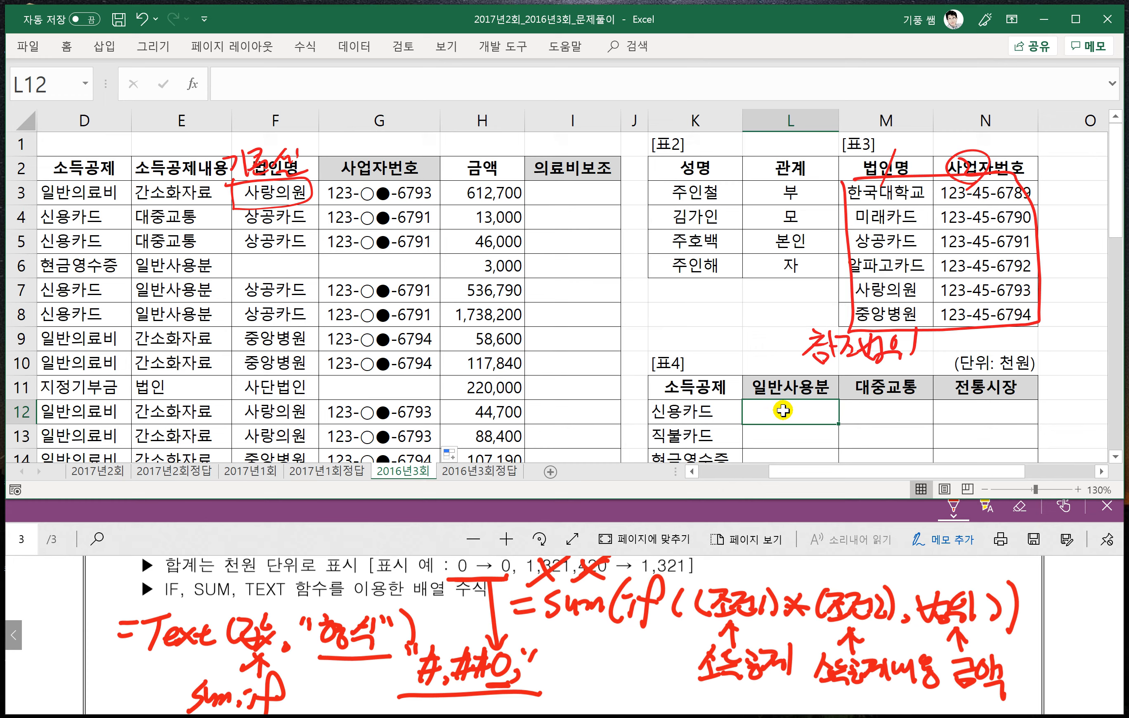
text(=s)
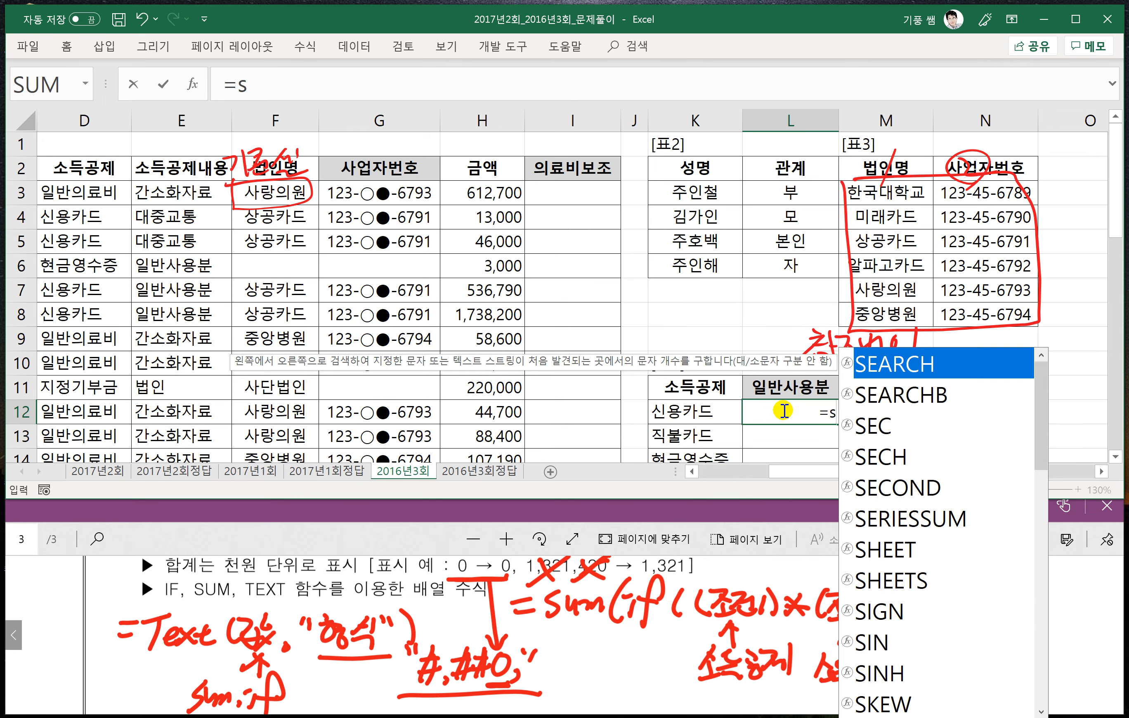
key(BackSpace)
text(SUM)
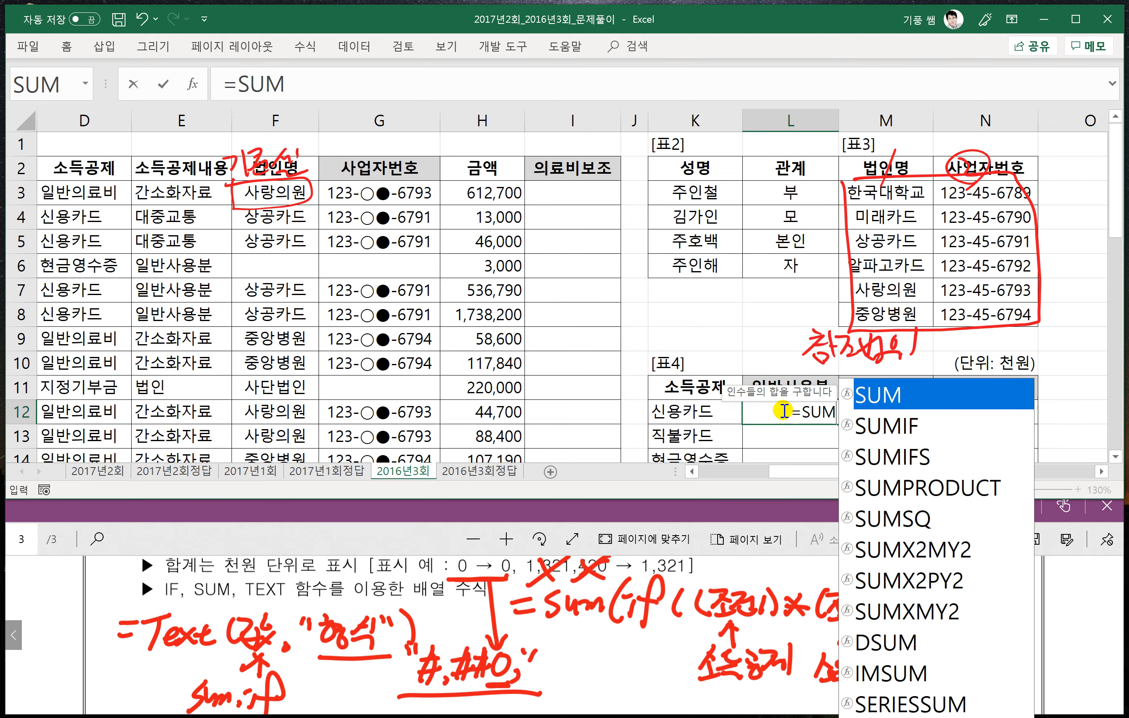
text((IF)
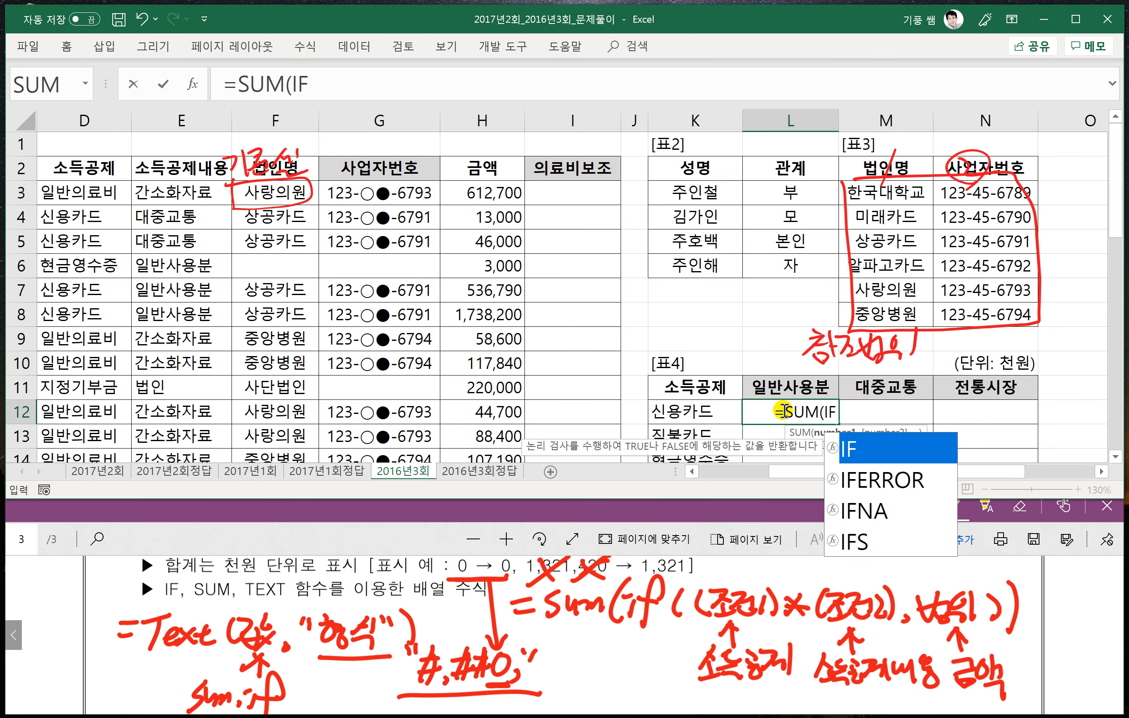
text(()
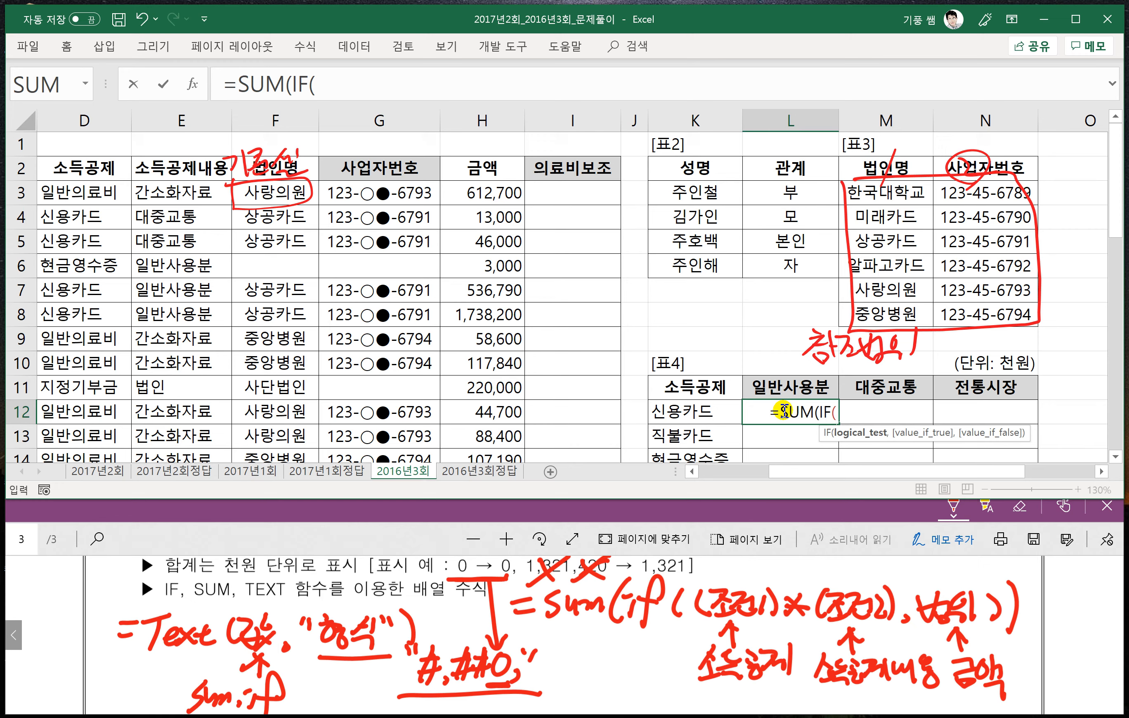
text(()
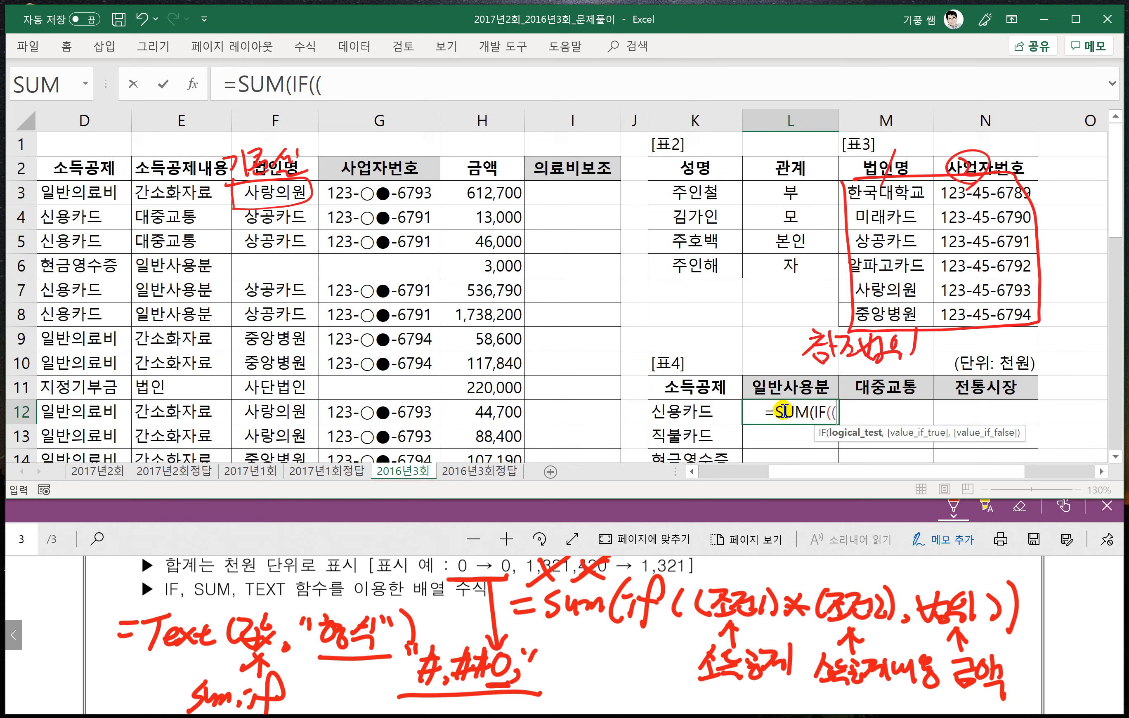
- Add the first condition $D$3:$D$37=$K12 to the L12 formula, matching 소득공제 with the row label
click(96, 204)
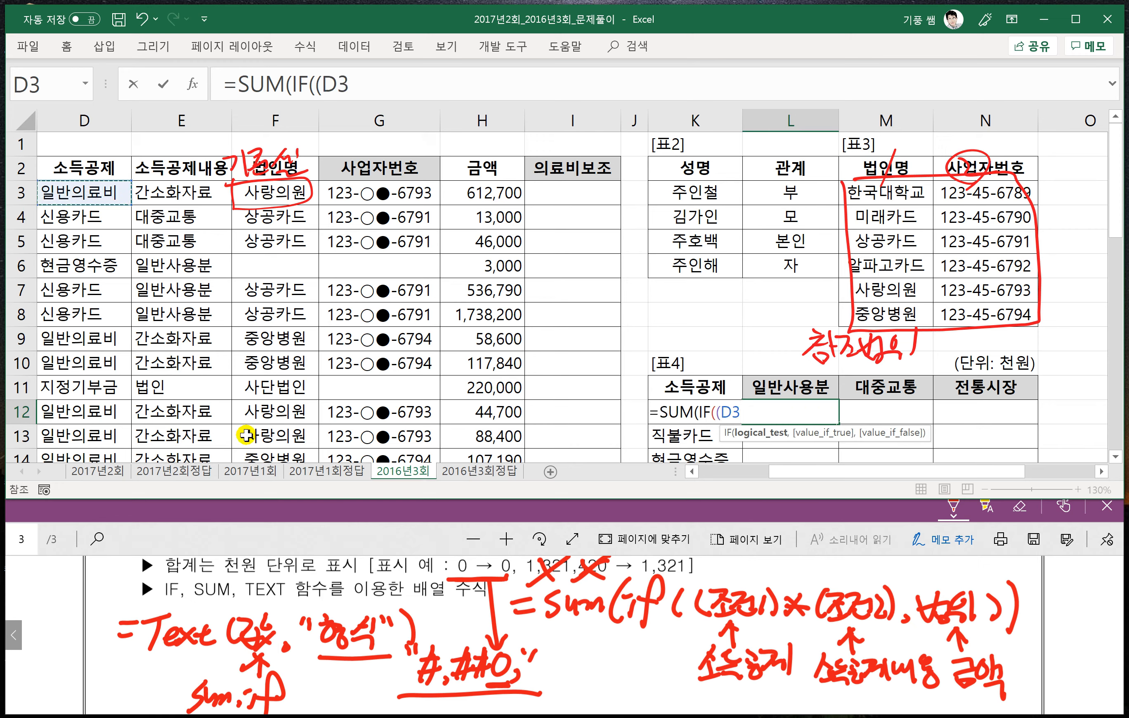
scroll(310, 601, up, 3)
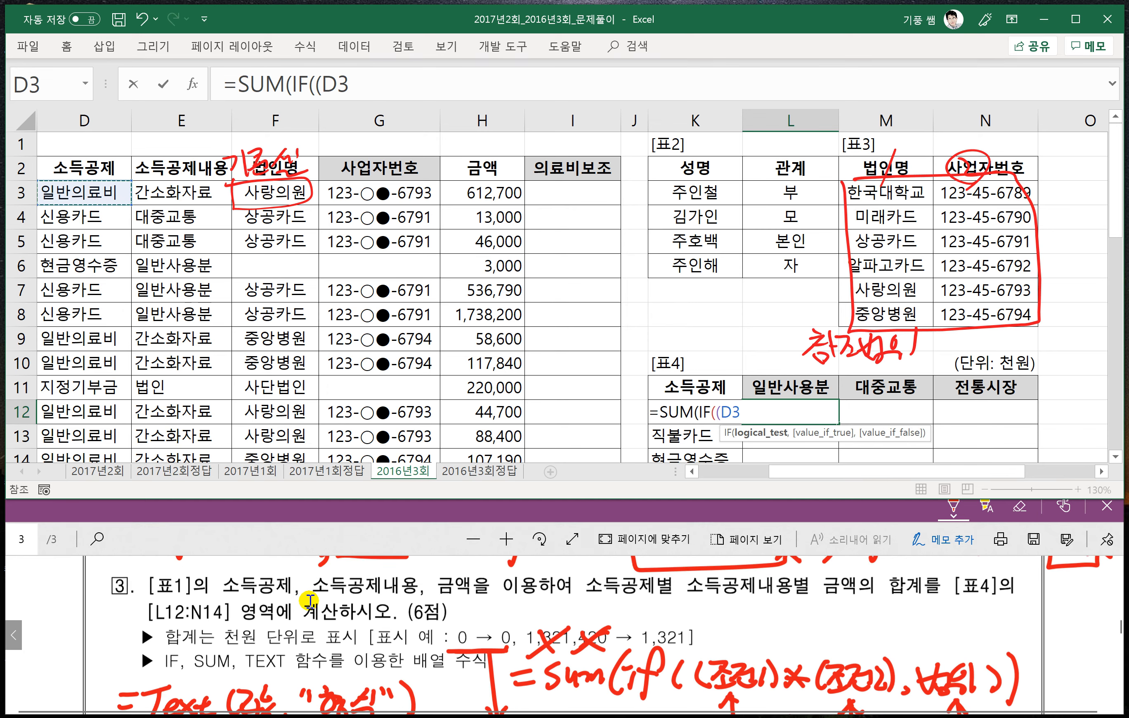
key(ctrl+shift+Down)
key(F4)
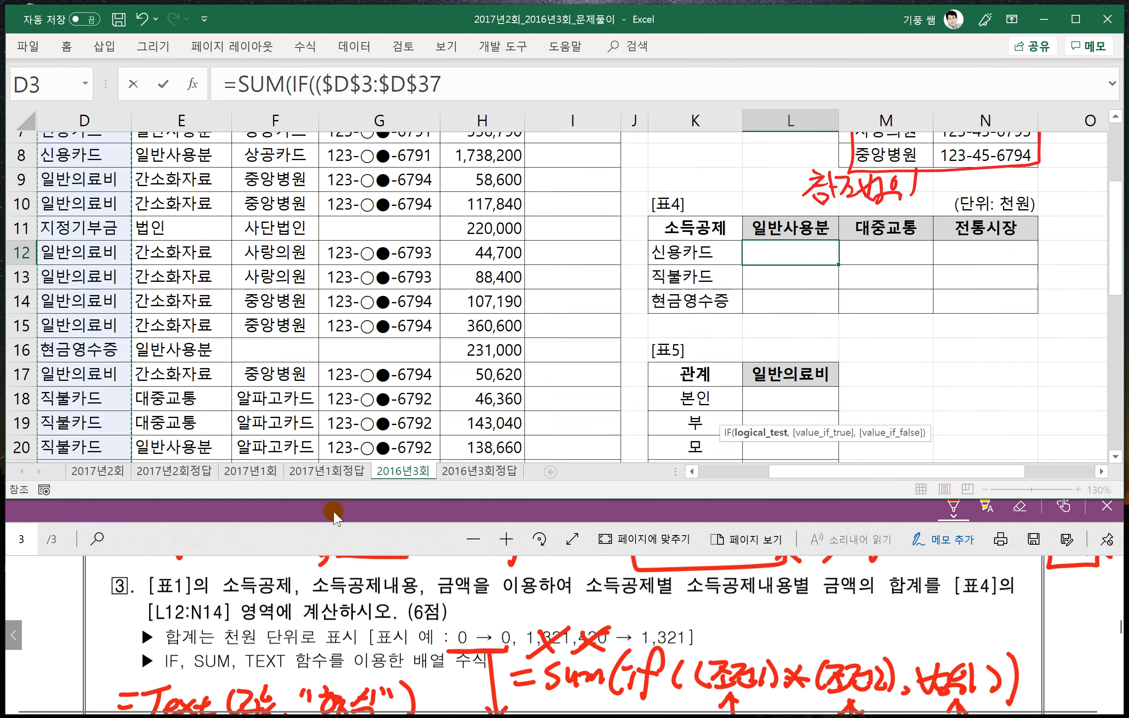
click(457, 84)
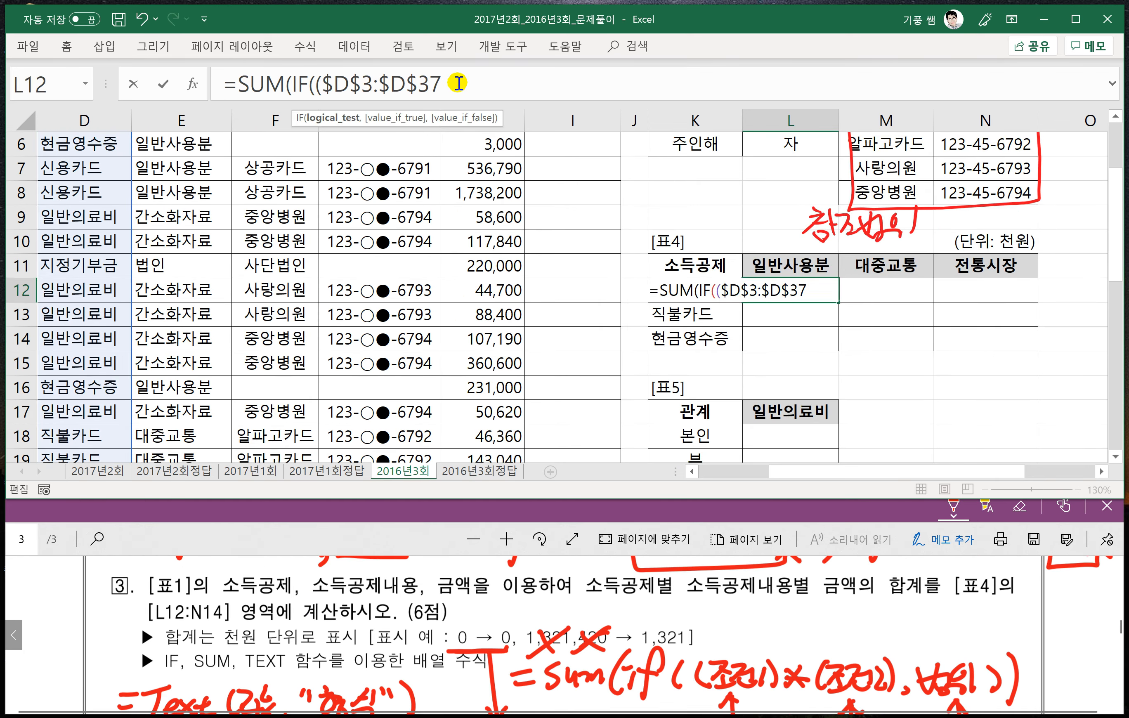
text(=)
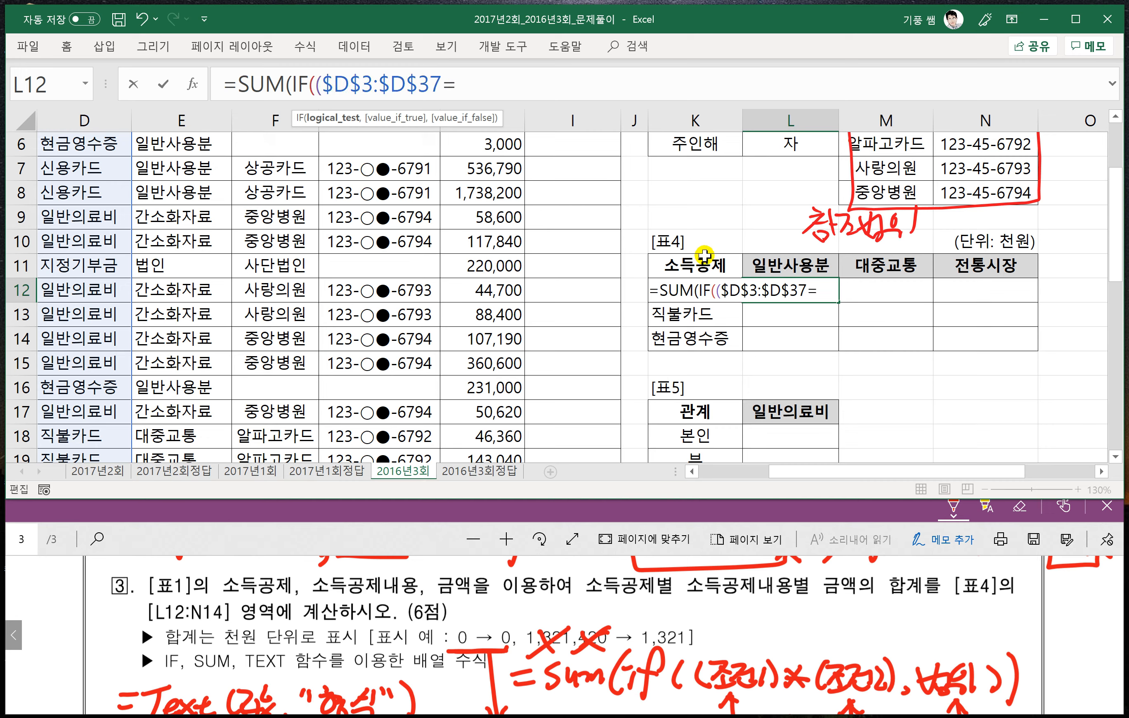
click(681, 267)
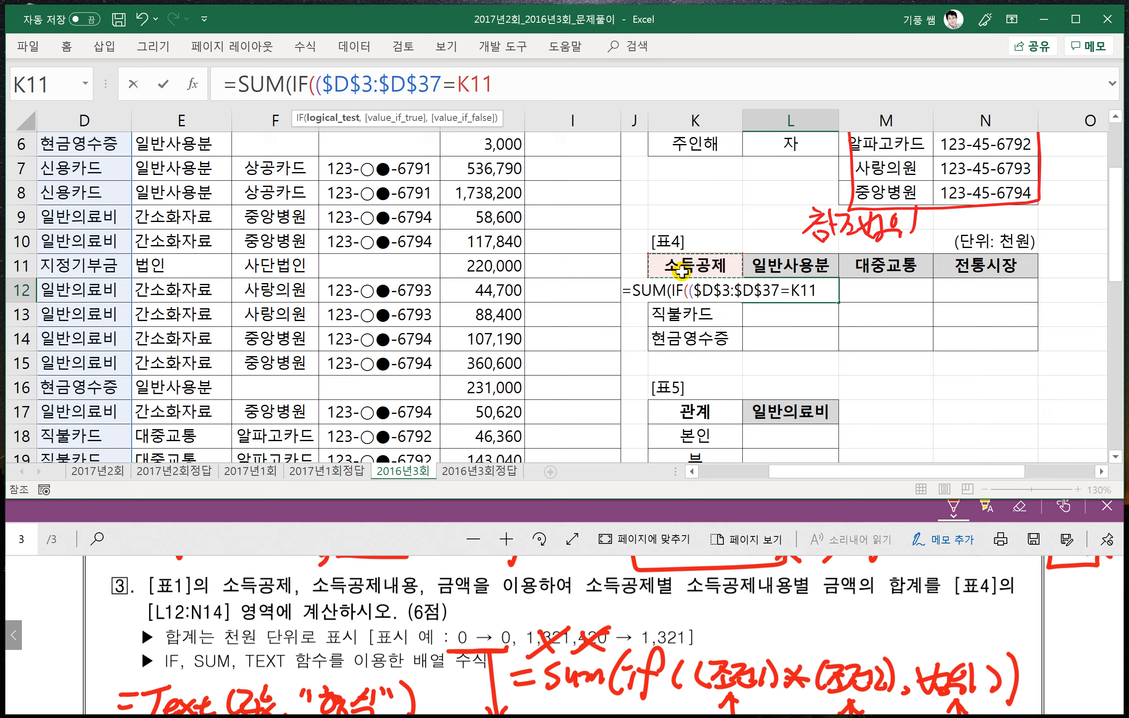
key(Down)
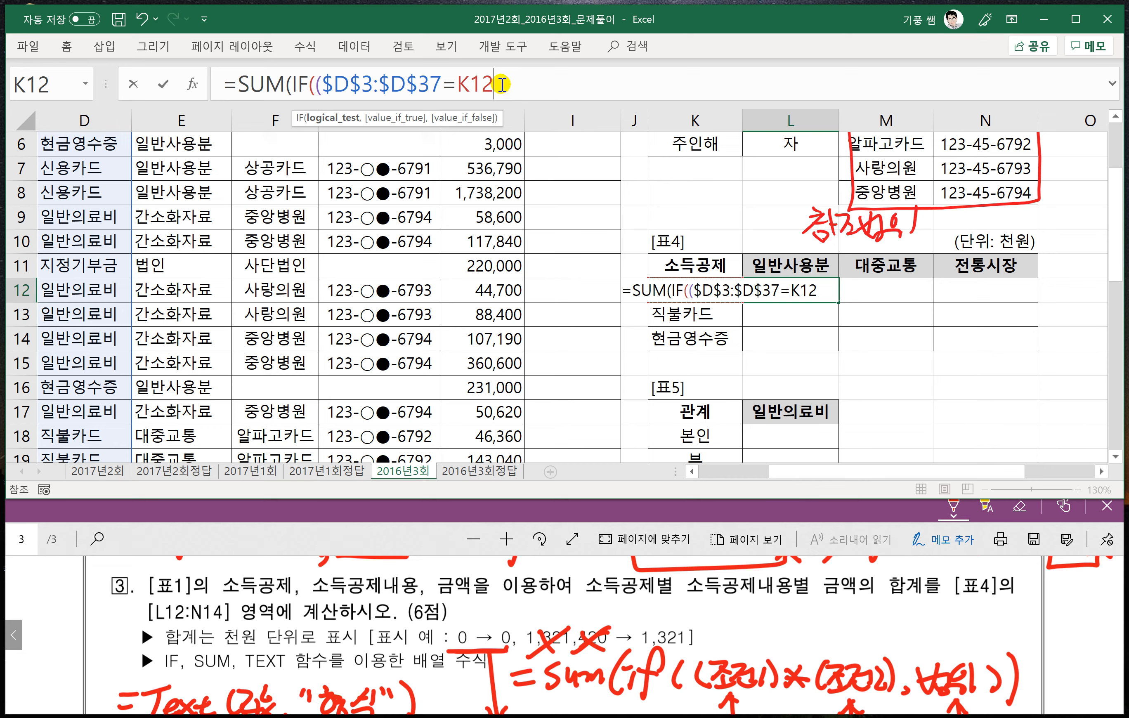
key(F4)
key(F4)
key(F4)
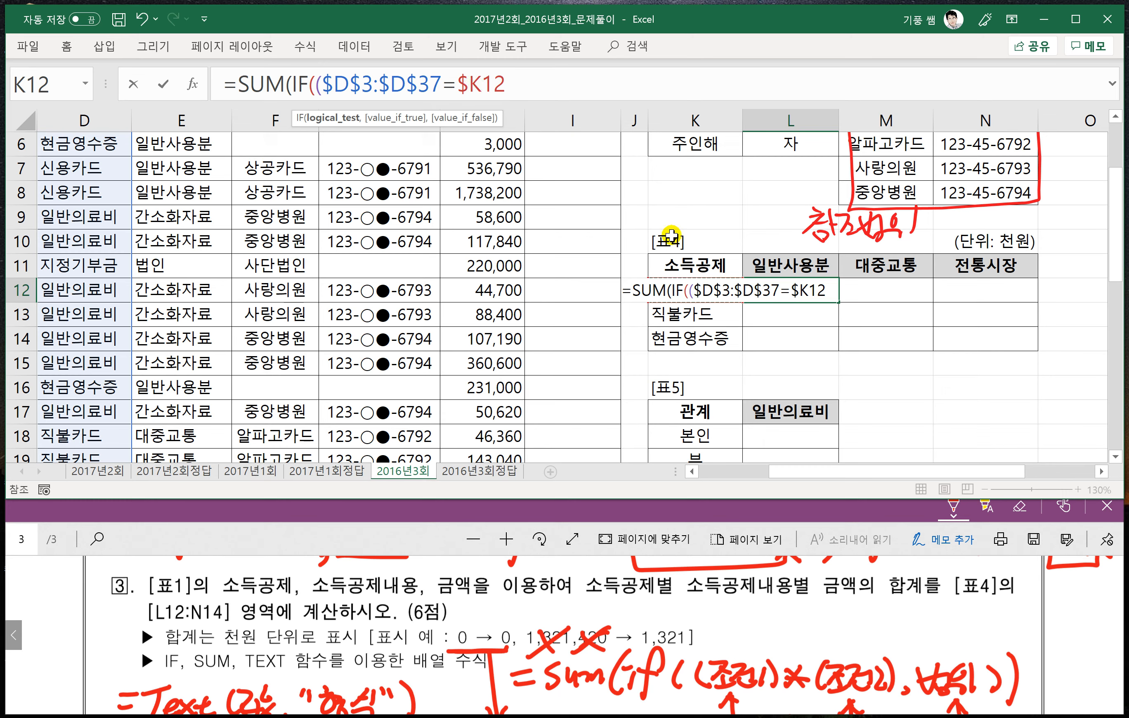
- Multiply by the second condition ($E$3:$E$37=L$11) in the L12 formula and start the IF function's value_if_true argument
text()*()
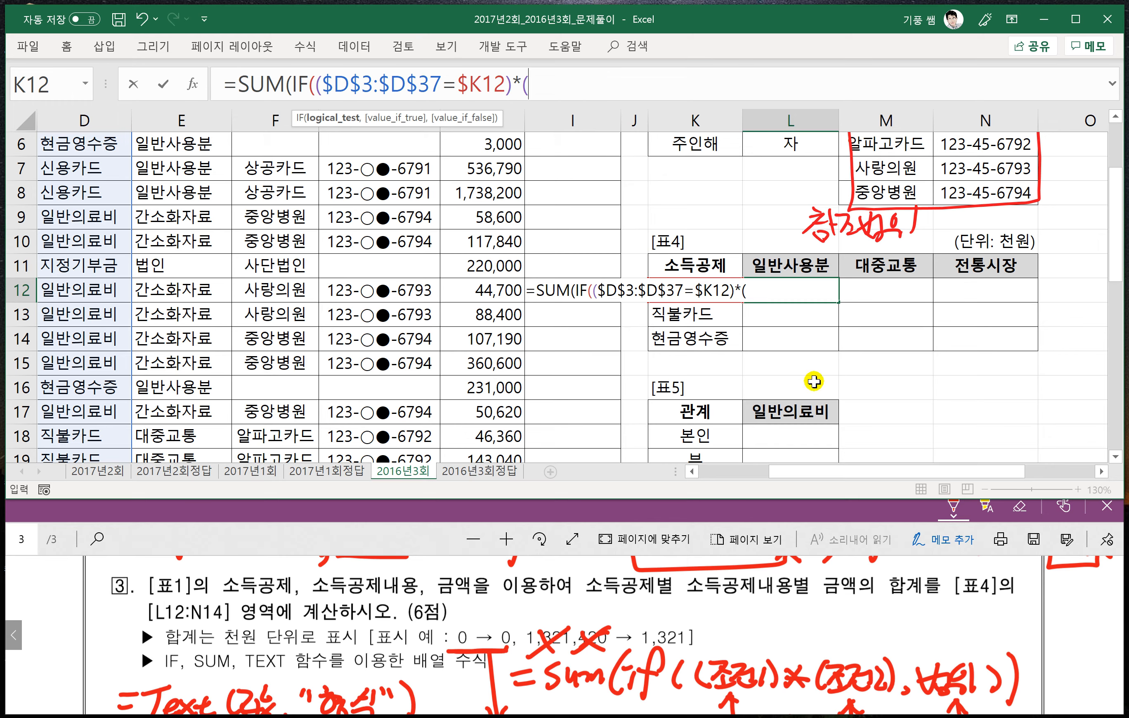
scroll(185, 205, up, 2)
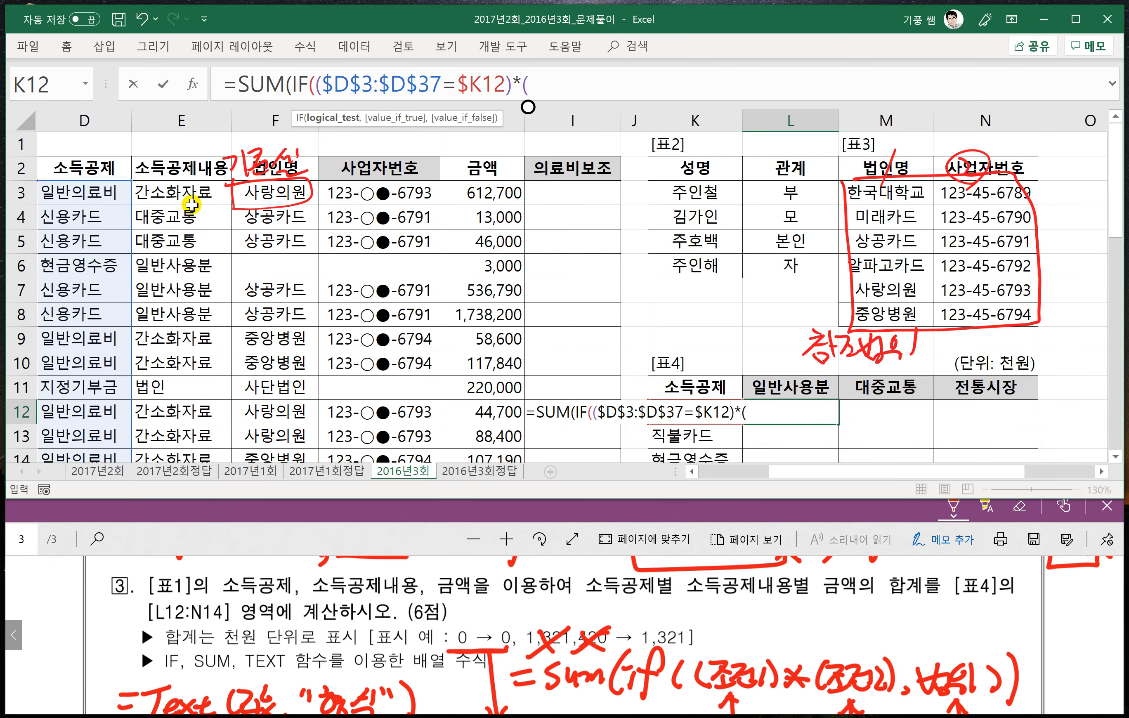
click(187, 195)
key(ctrl+shift+Down)
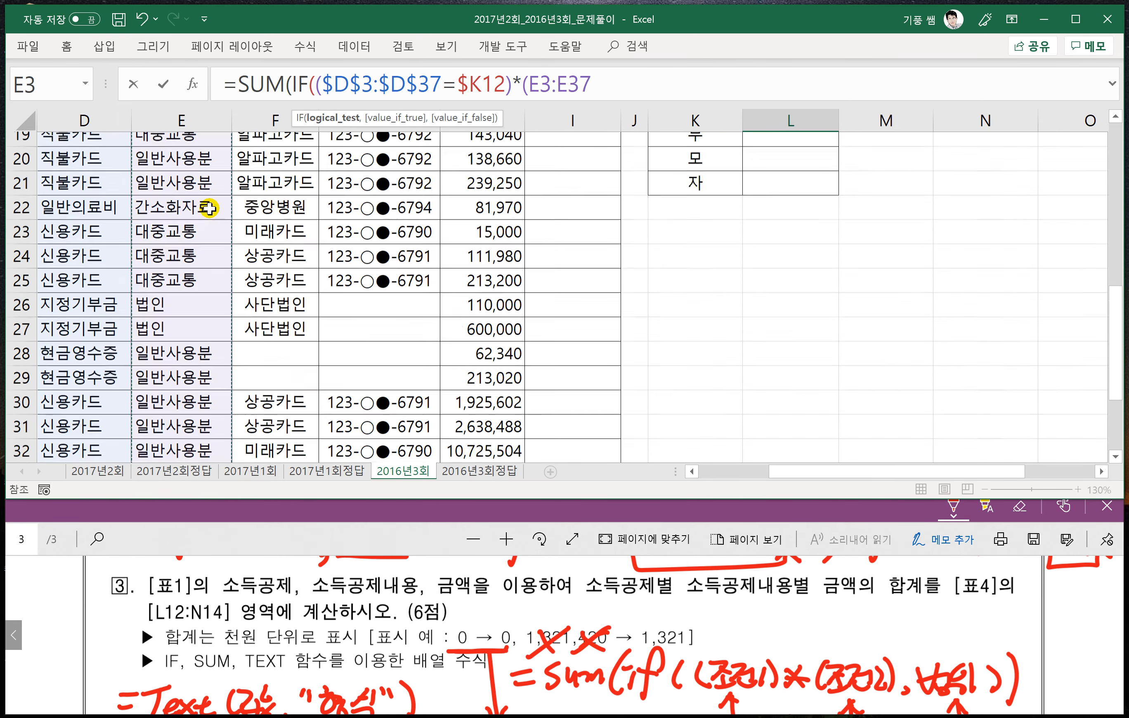
key(F4)
text(=)
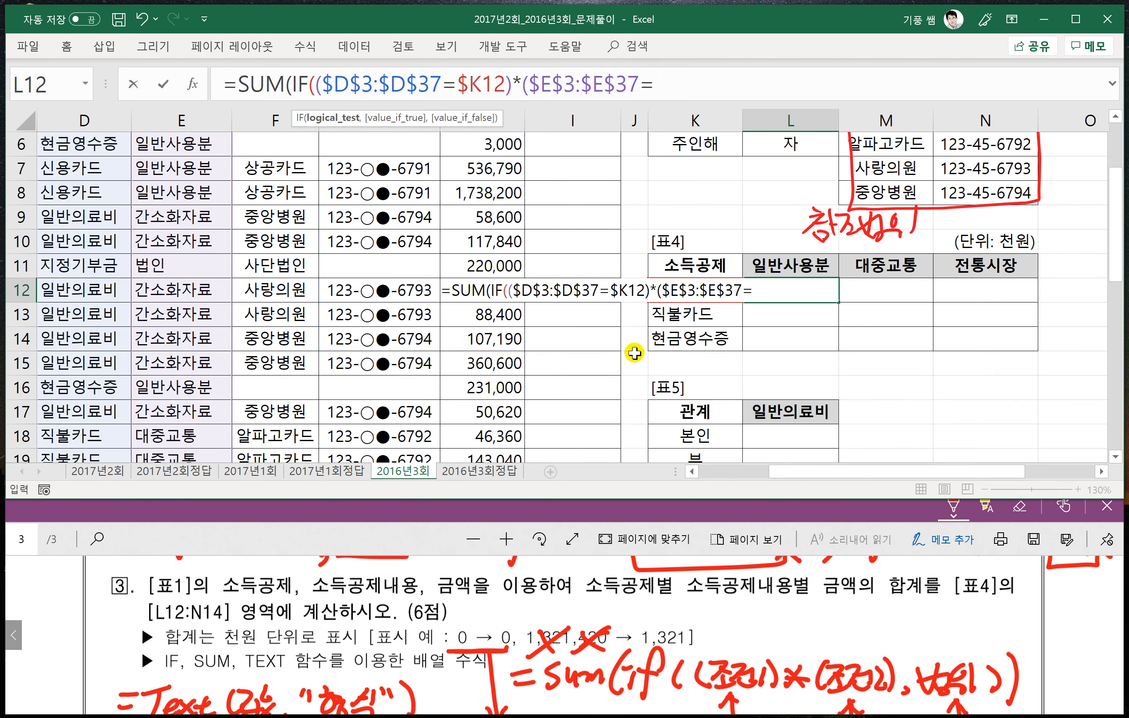
click(797, 267)
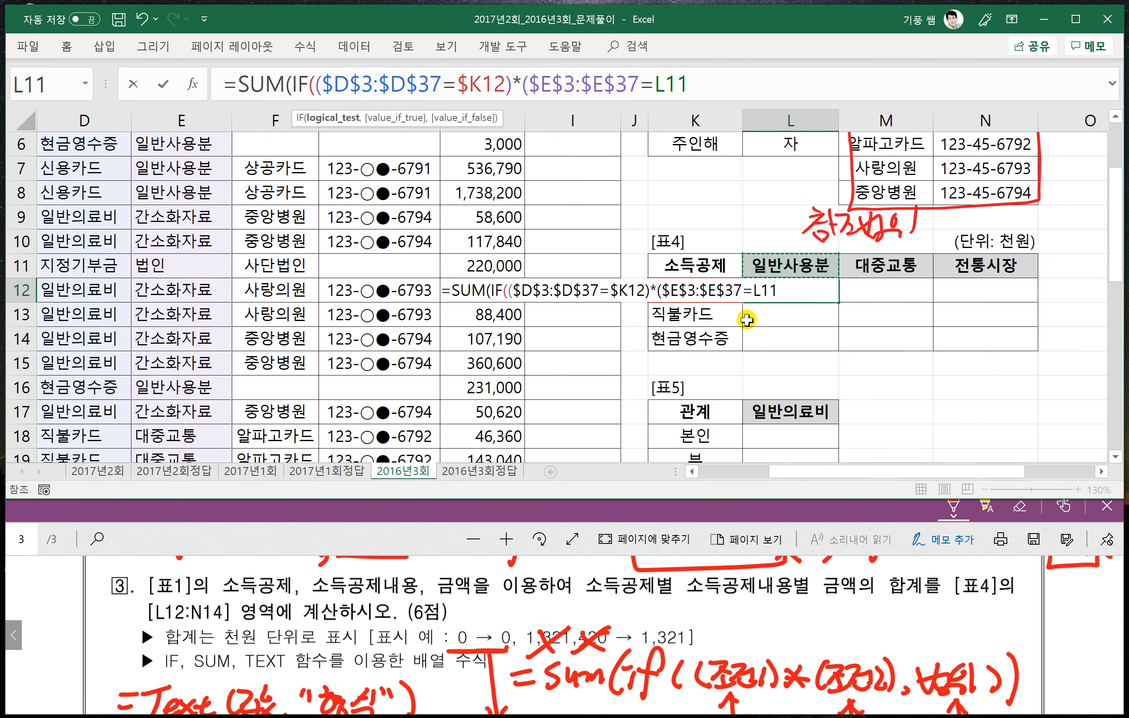
key(F4)
key(F4)
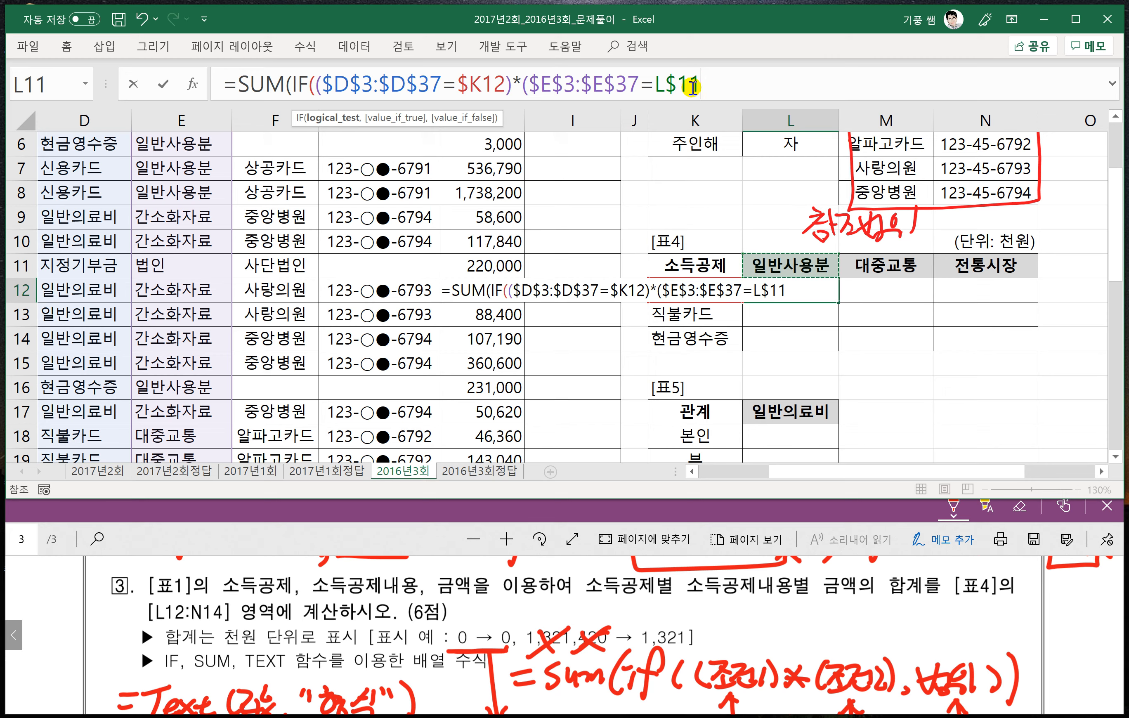
text())
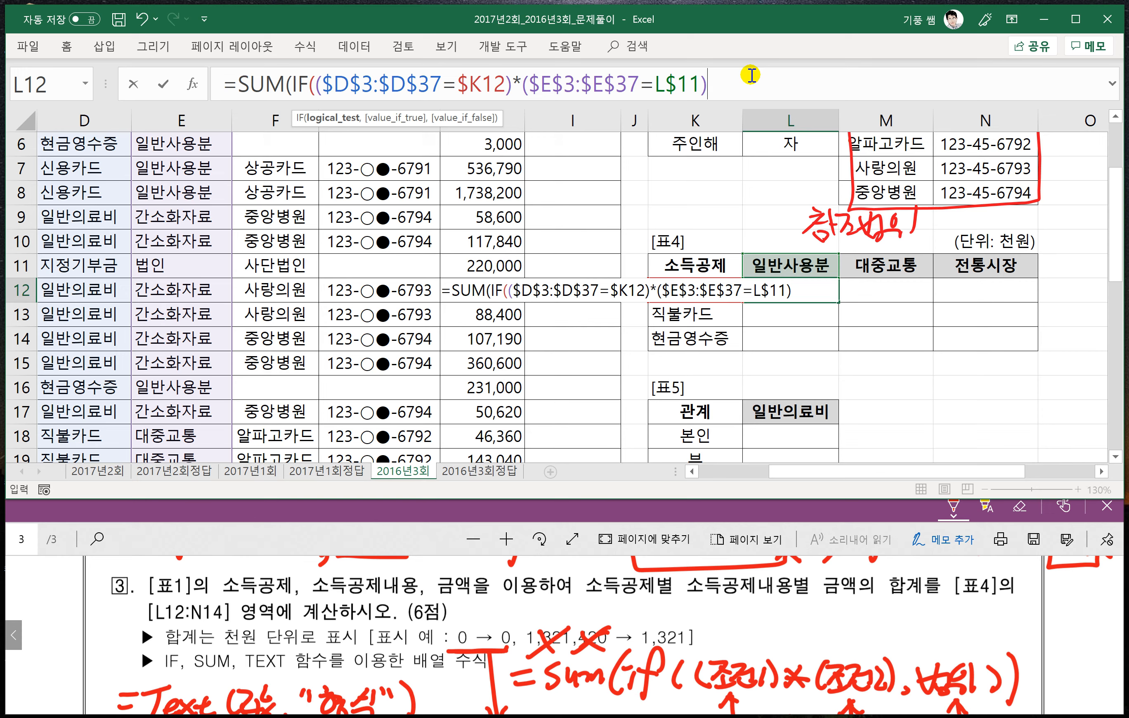
text(,)
scroll(526, 227, up, 2)
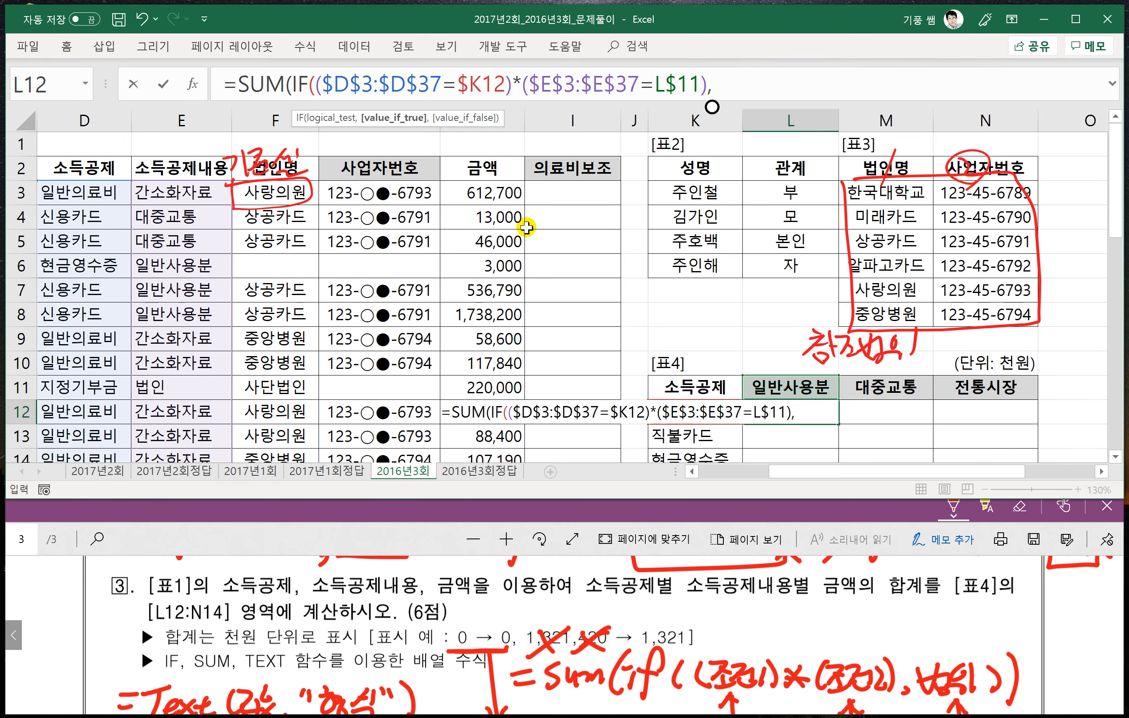
- Complete the L12 array formula with $H$3:$H$37 as the range to sum and fill it through L12:N14
click(485, 193)
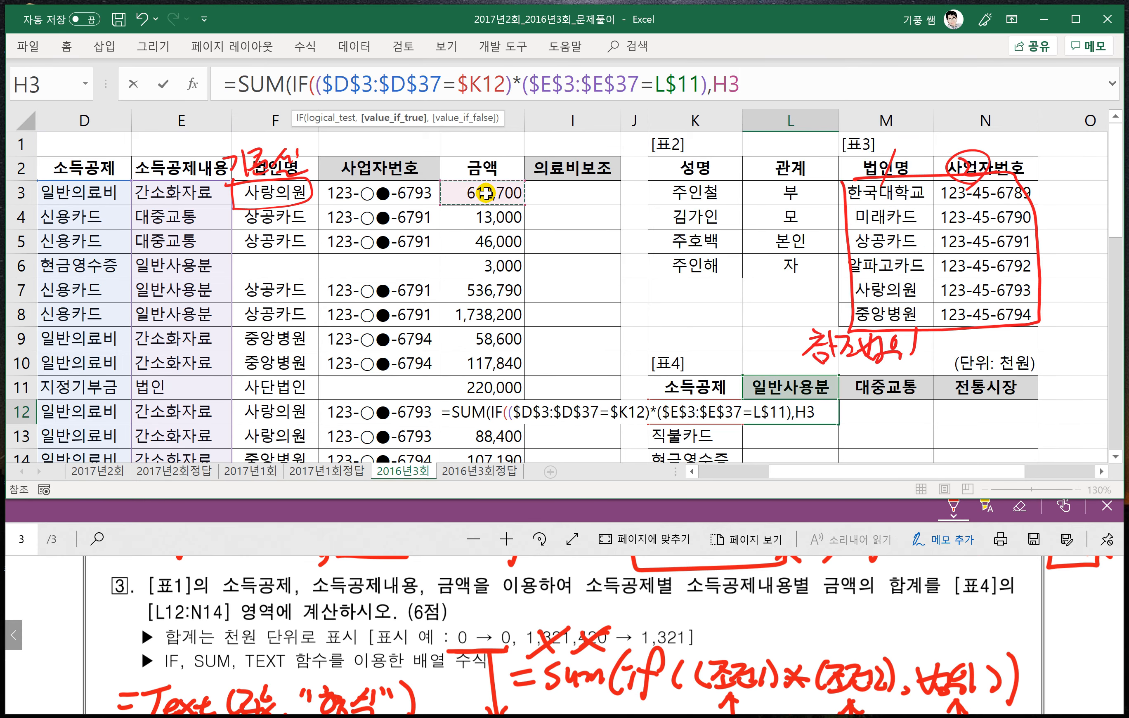
key(ctrl+shift+Down)
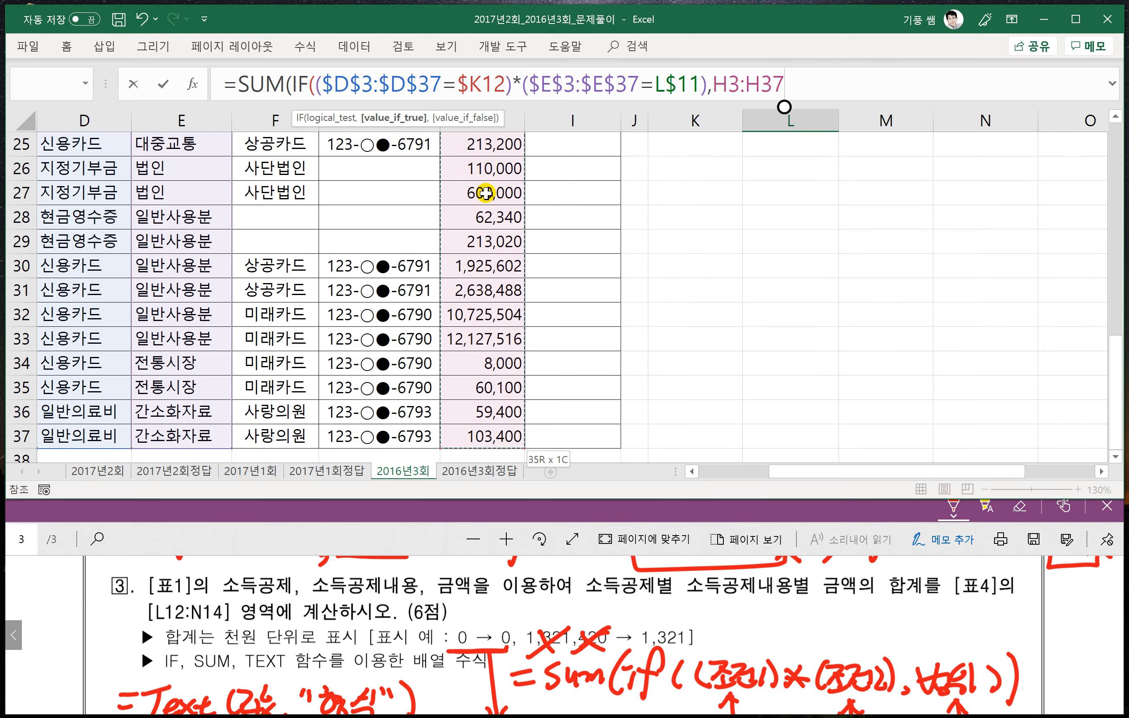
key(F4)
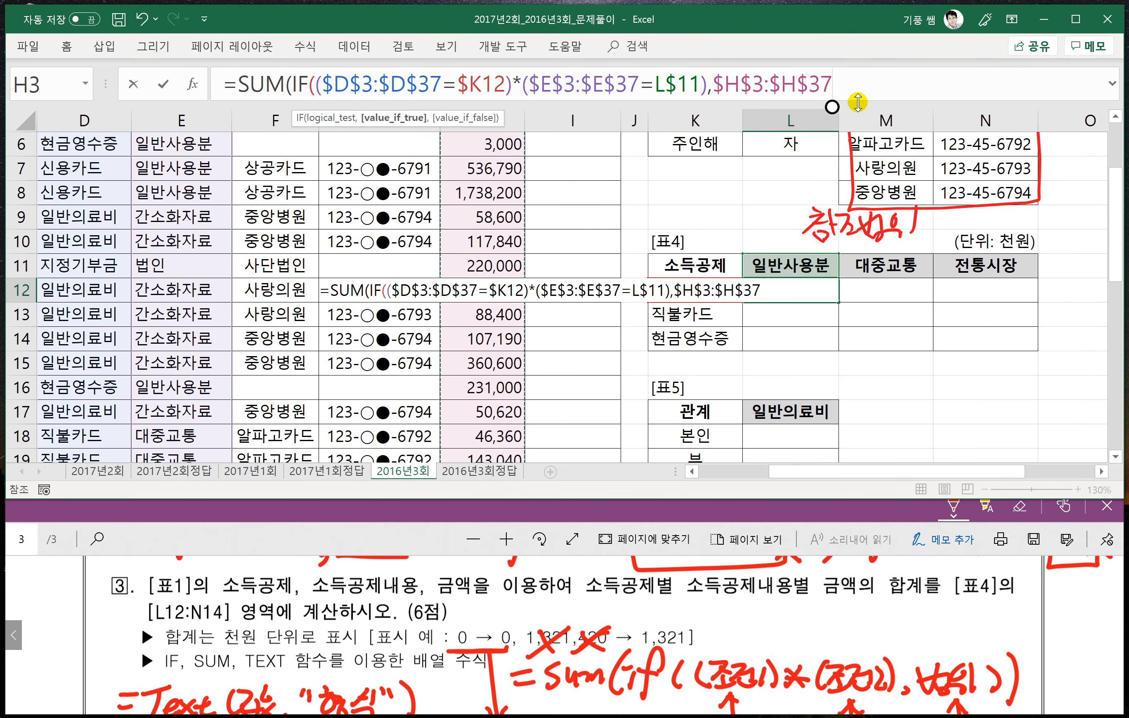
text()))
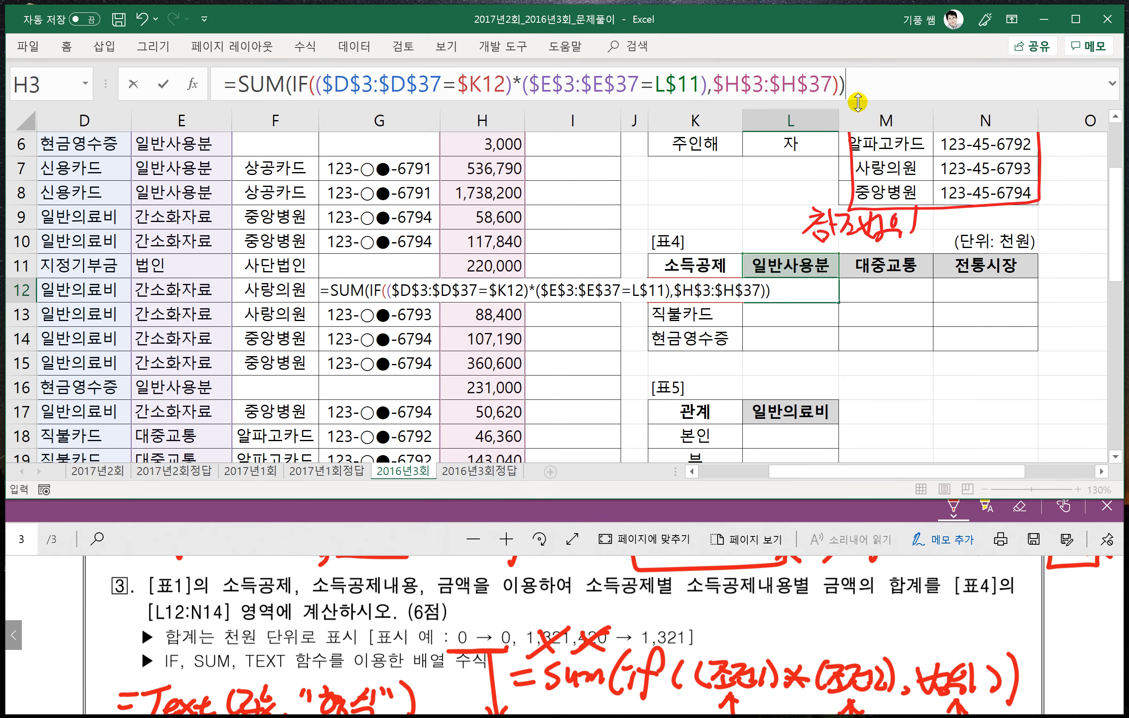
scroll(885, 114, up, 1)
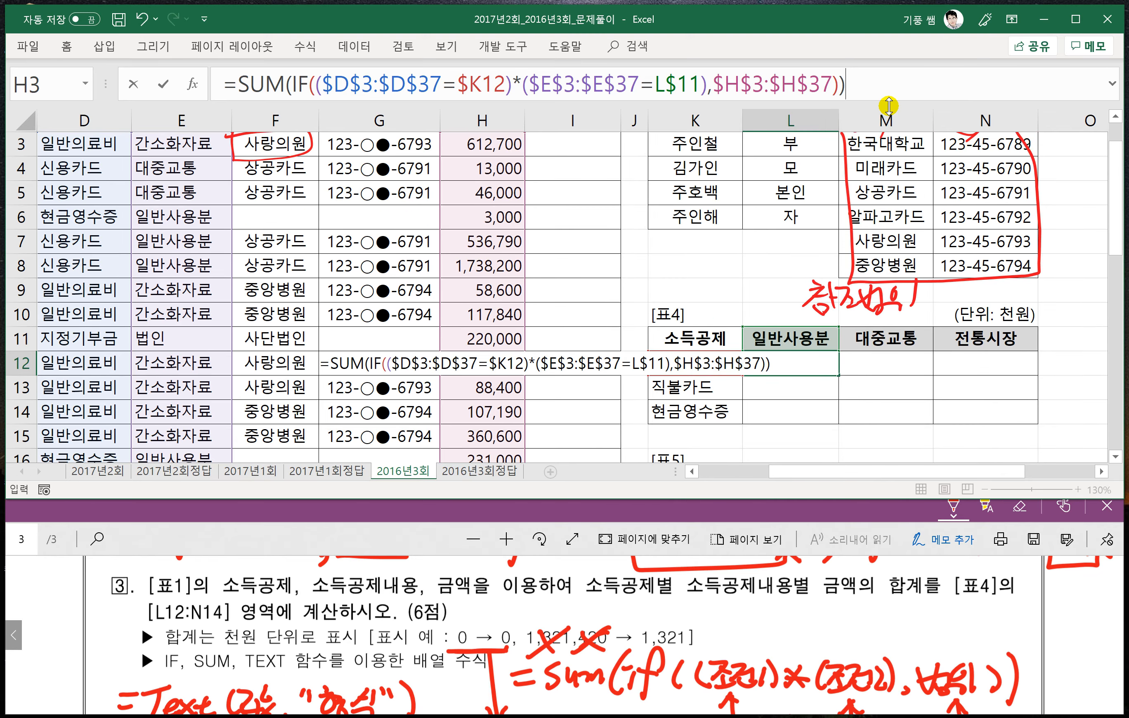
key(ctrl+shift+Return)
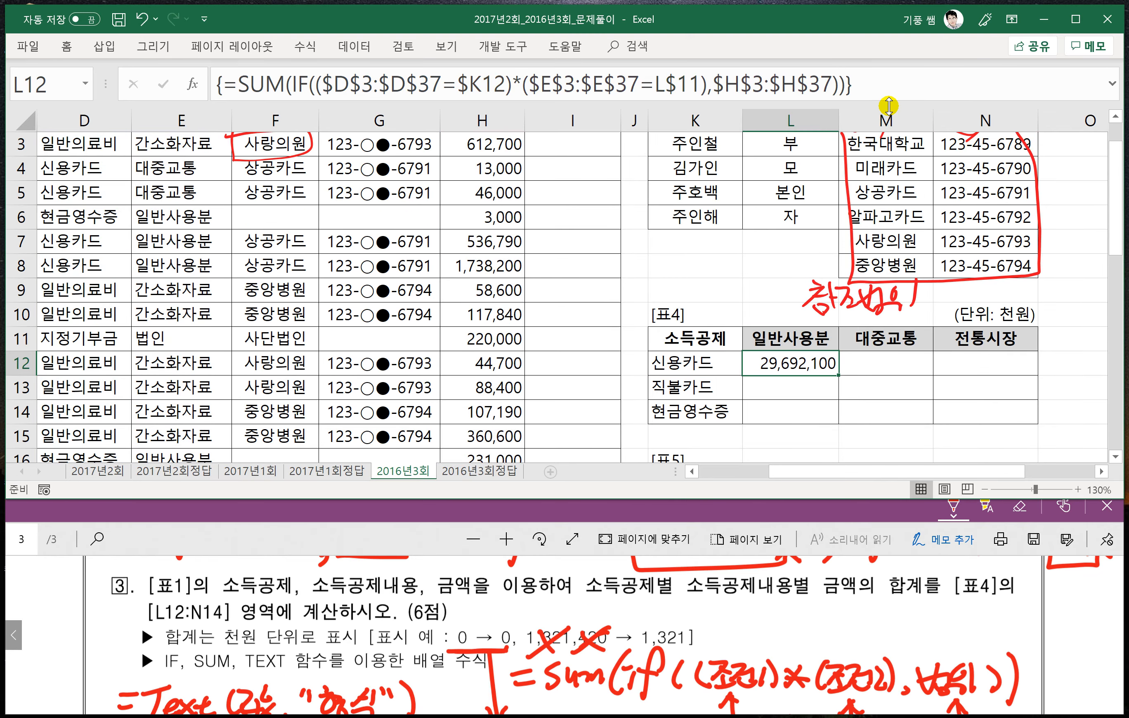
drag(838, 374, 1002, 420)
- Wrap the SUM formula in L12 in TEXT with the format "#,##0," and enter it as an array formula
click(791, 364)
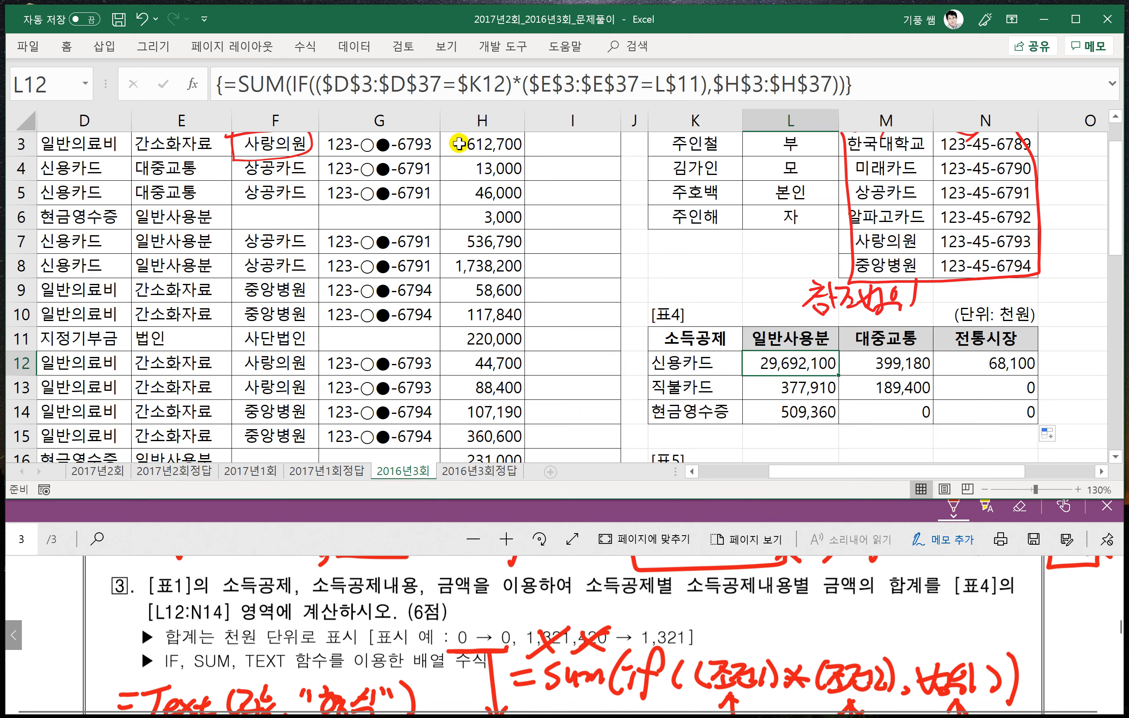
click(242, 87)
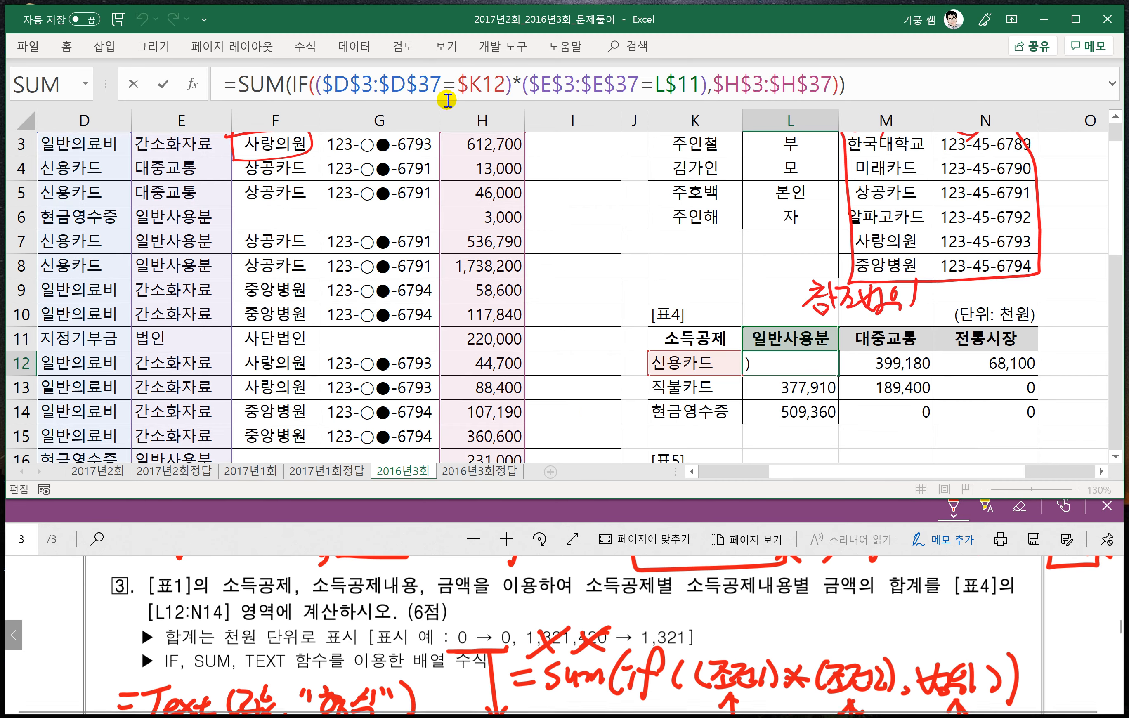
text(TEXT()
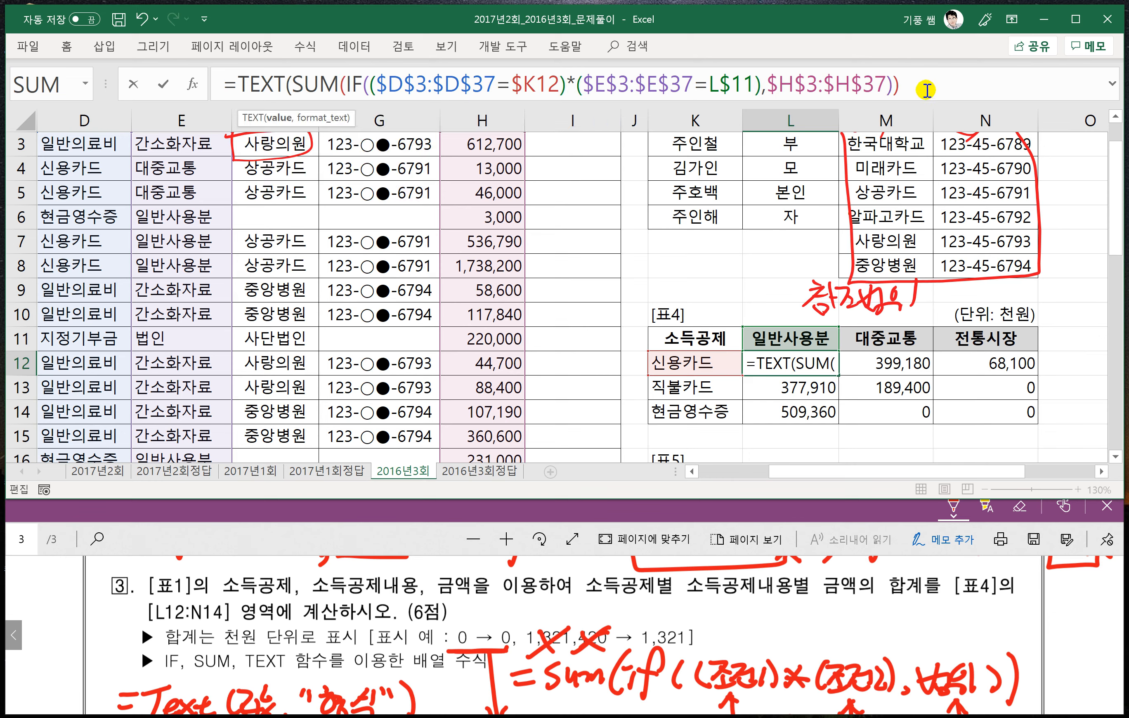
text(,)
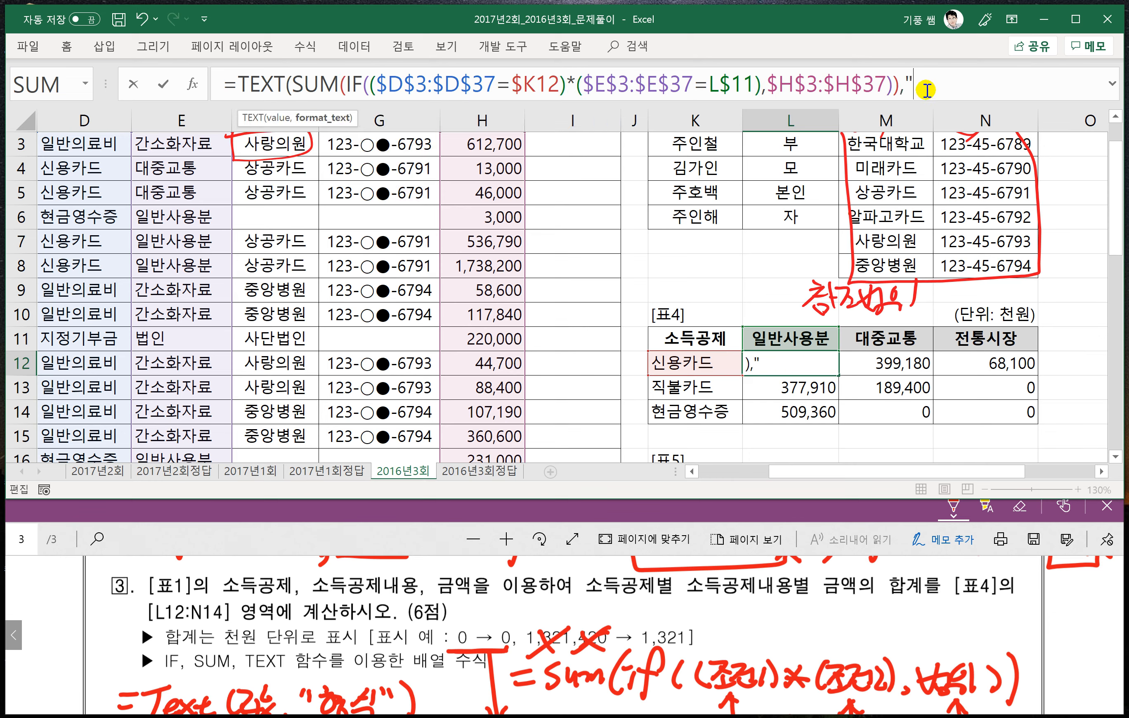
text("#,##0,)
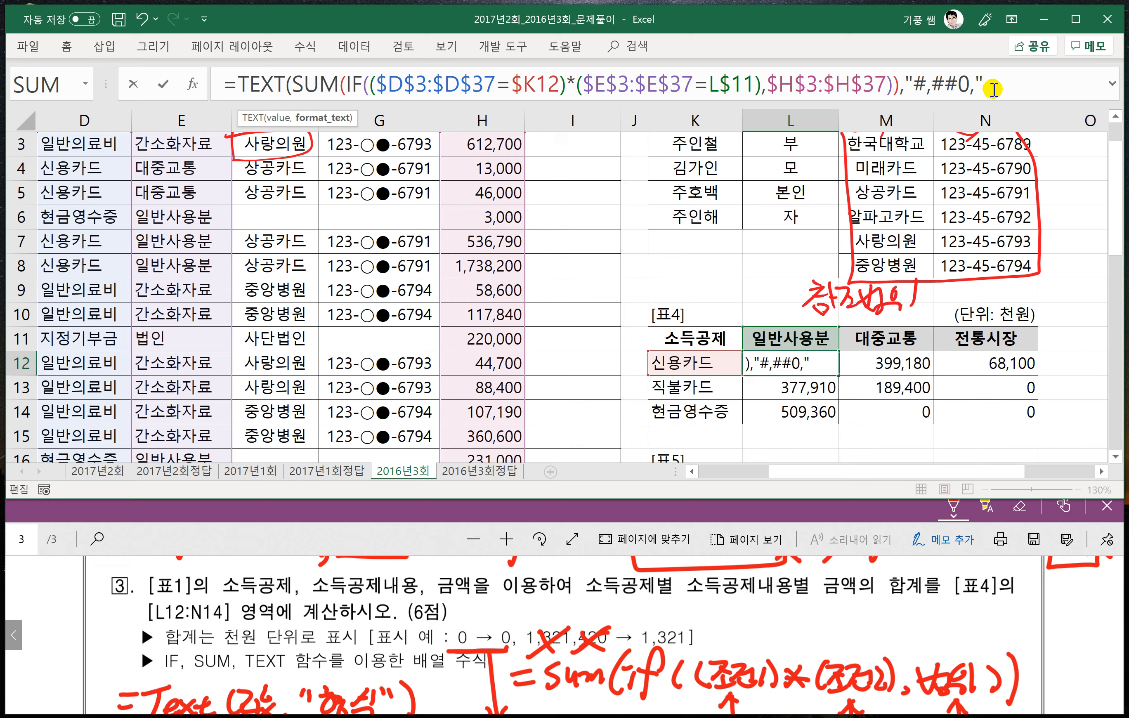
text())
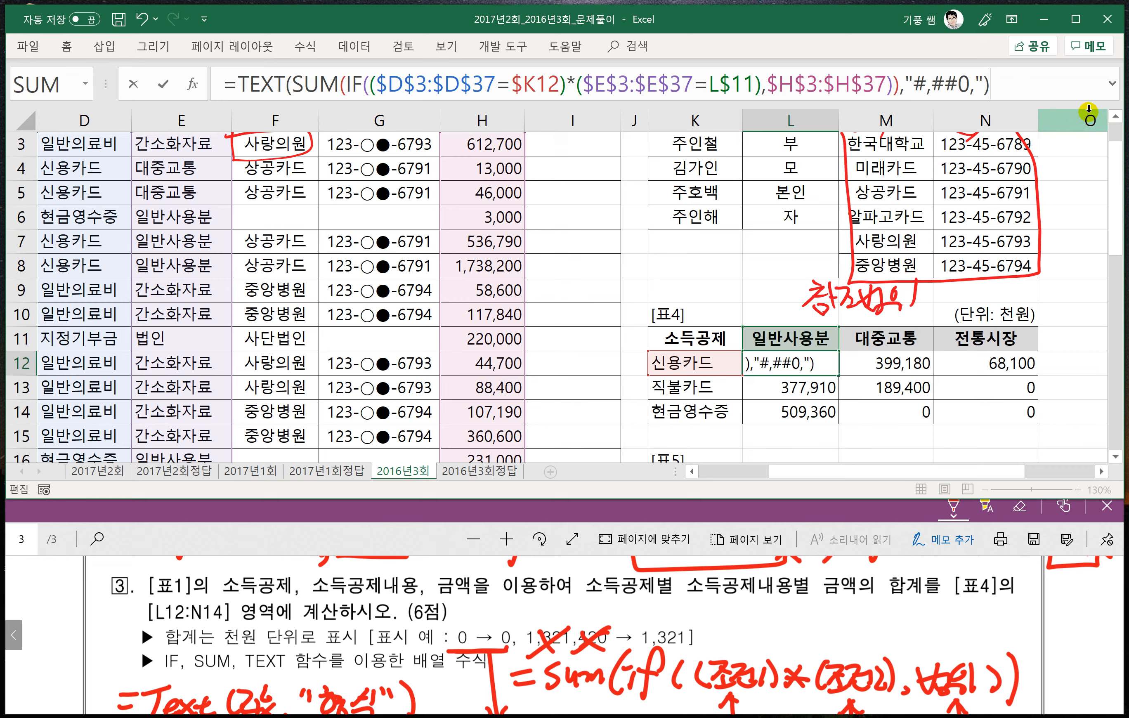
key(ctrl+shift+Return)
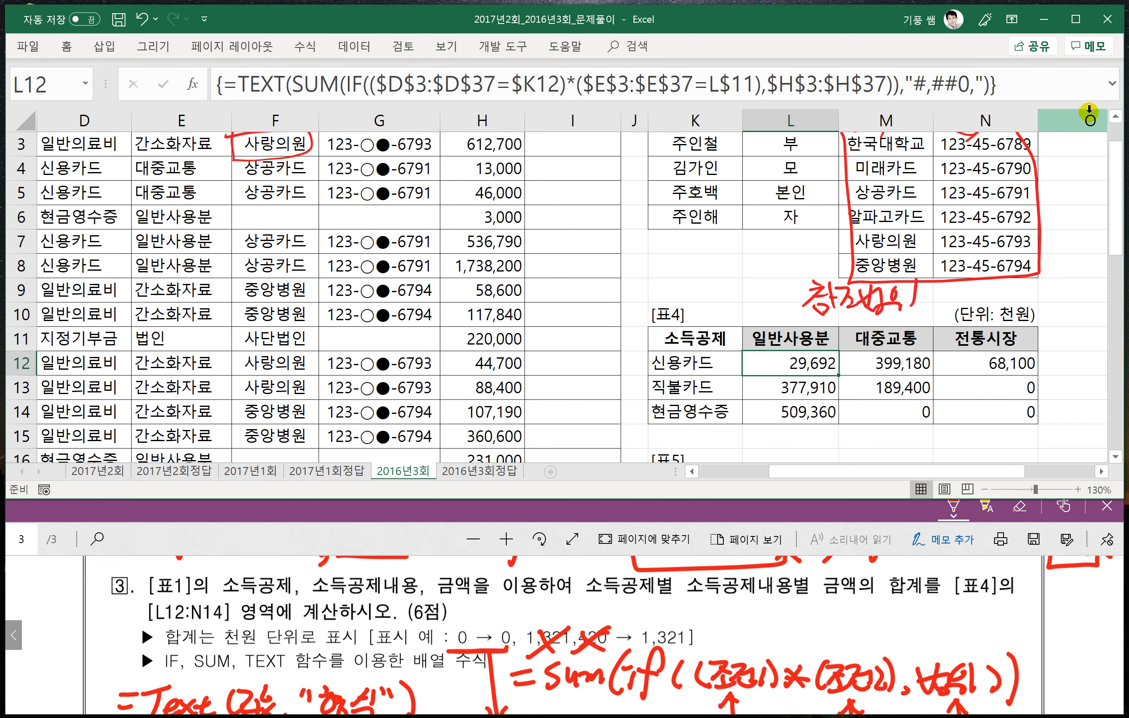
- Fill the TEXT array formula from L12 through N14 in [표4] and check the copy in L13
drag(837, 378, 838, 423)
drag(856, 421, 1015, 410)
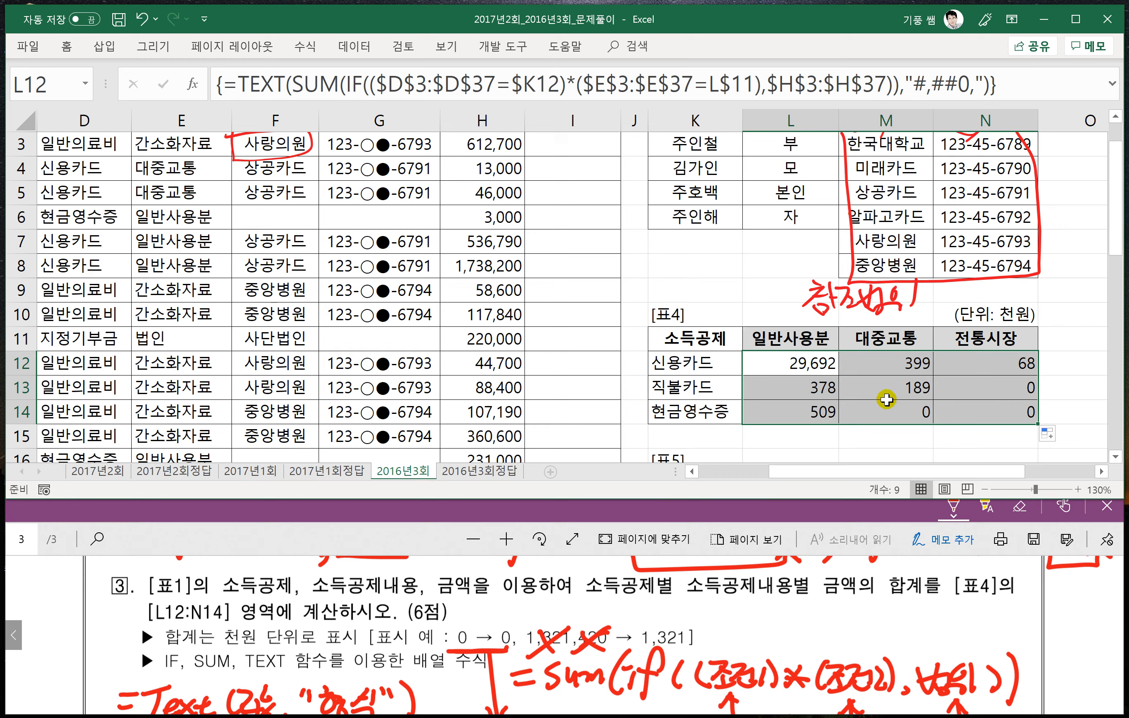
click(792, 384)
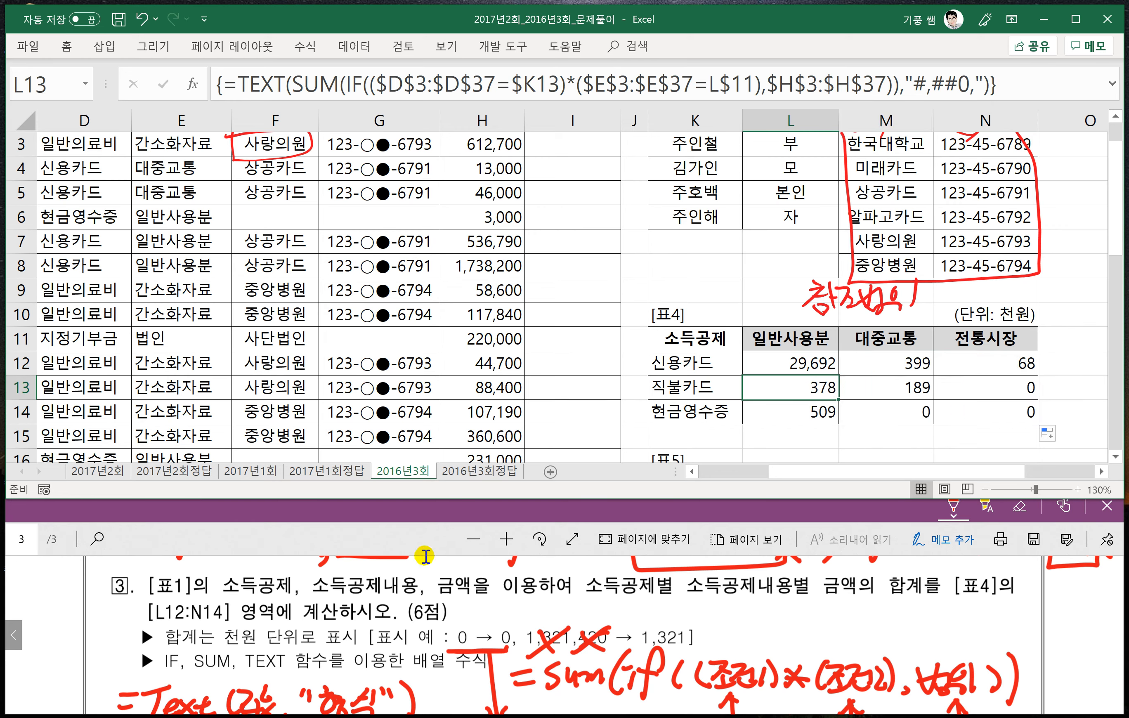
- Read problem 4 in the PDF and compare it with [표5] in the workbook, where L18:L21 is to fill
click(425, 612)
scroll(438, 616, down, 1)
scroll(439, 616, down, 5)
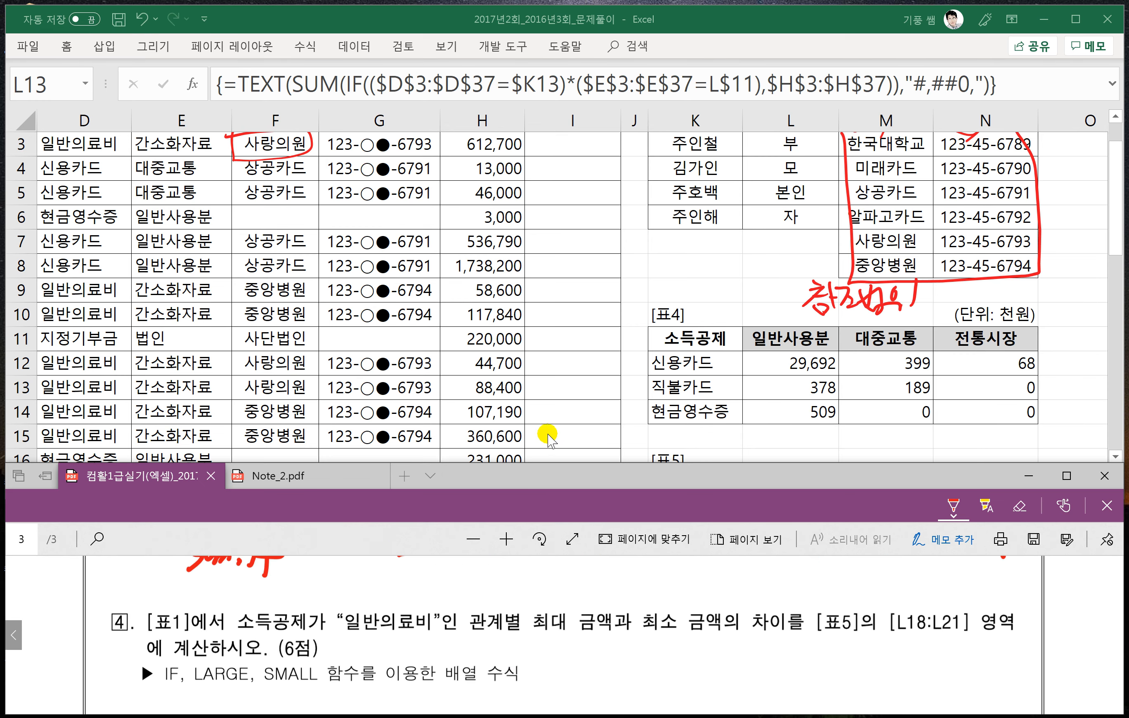
scroll(654, 417, down, 2)
scroll(654, 417, down, 1)
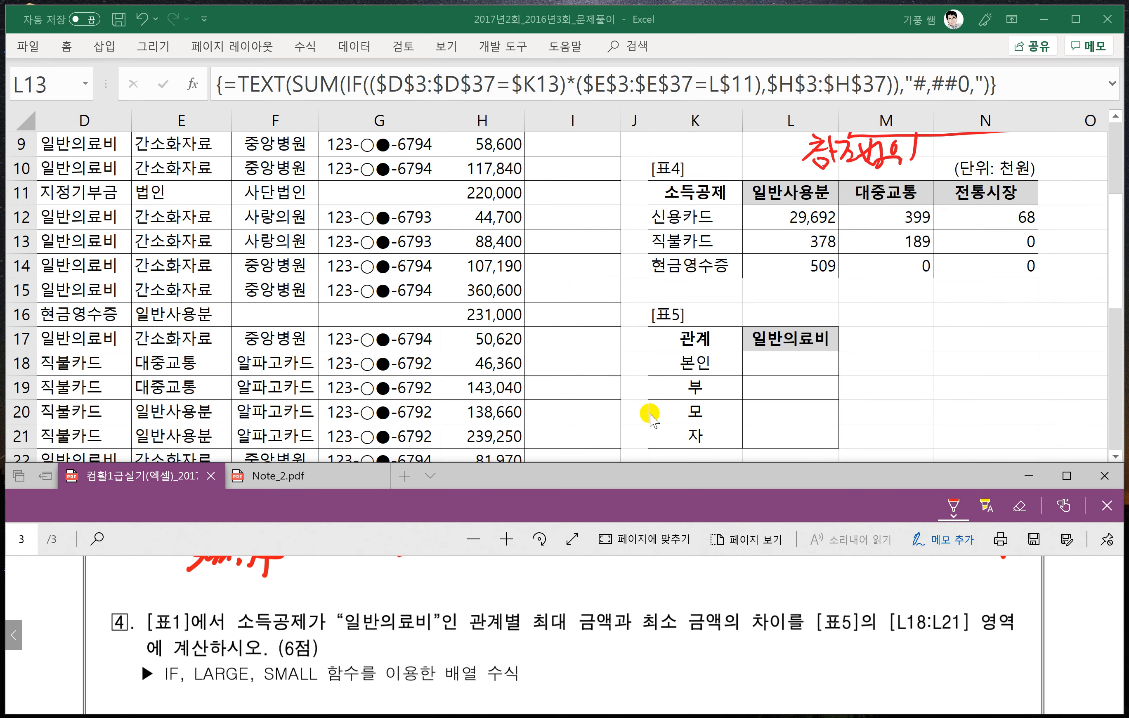
scroll(156, 213, up, 2)
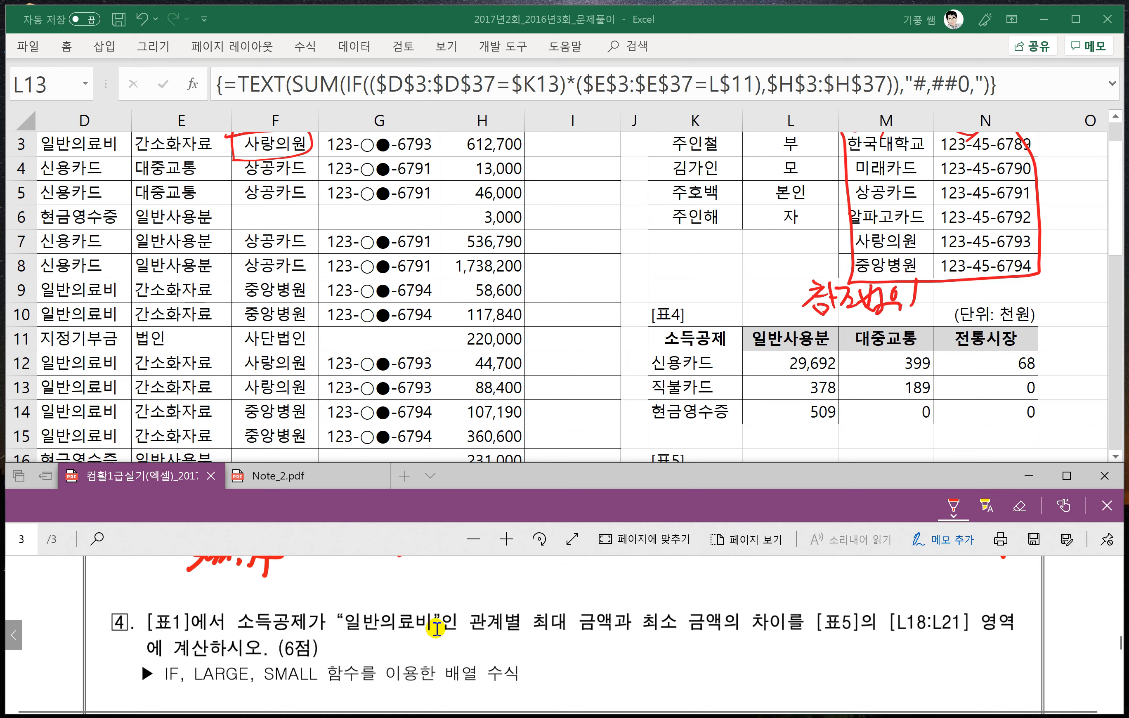
scroll(585, 613, down, 1)
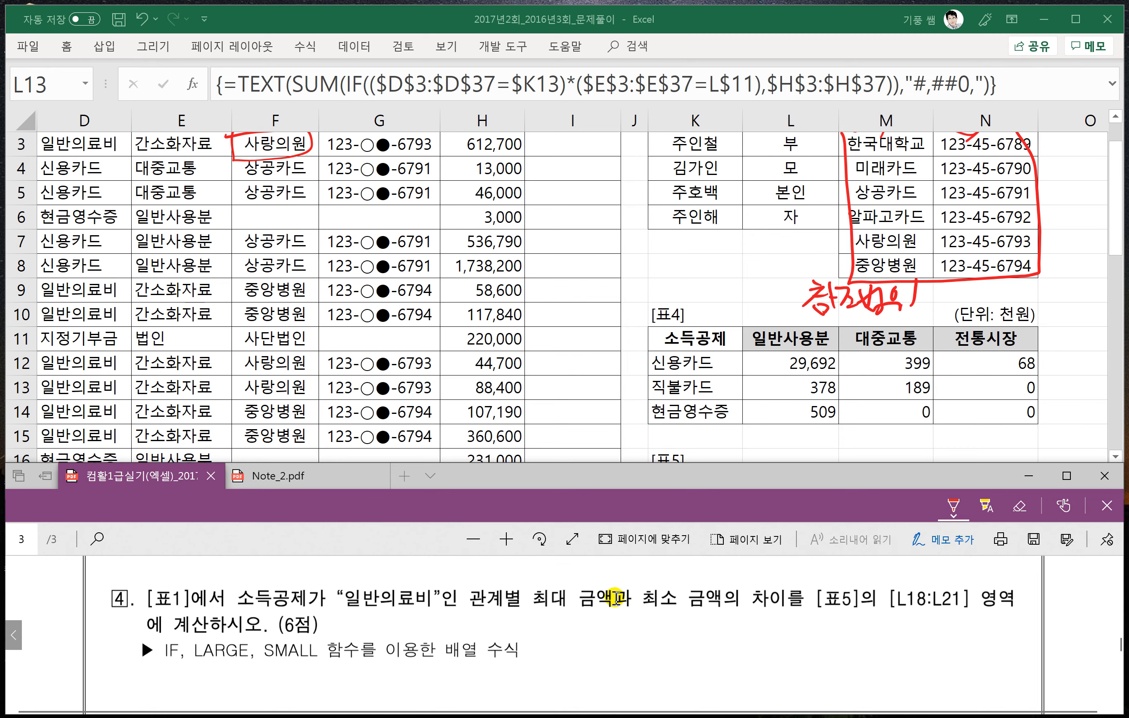
click(634, 378)
scroll(625, 429, down, 2)
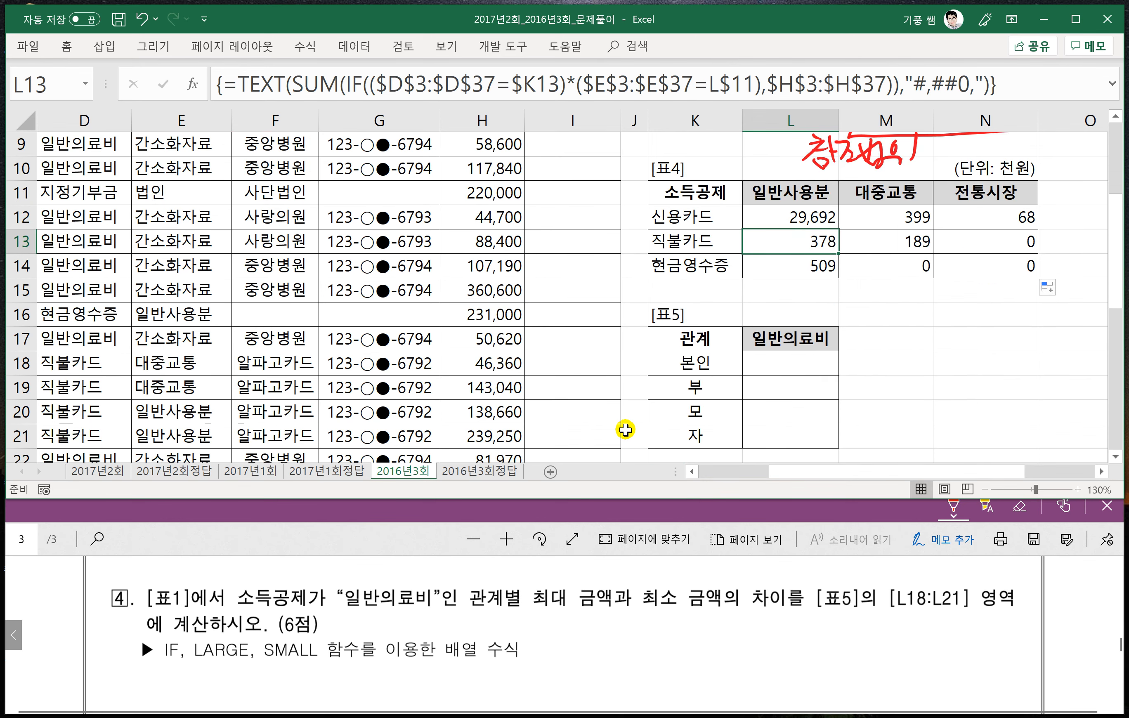
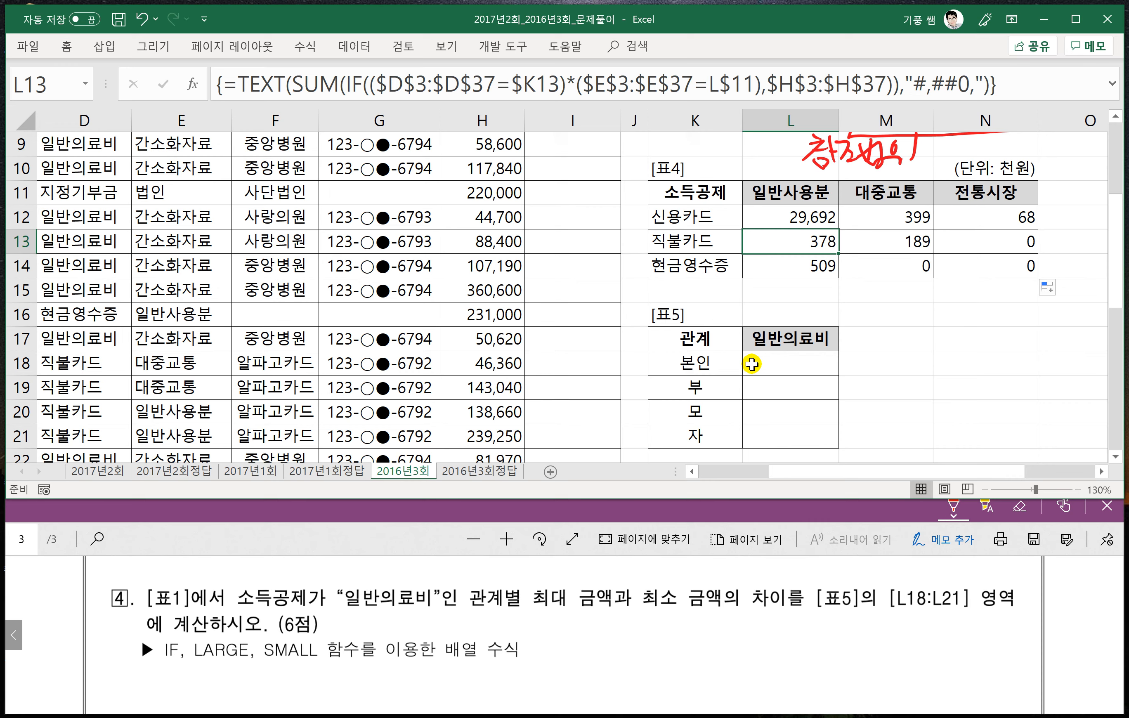
- Handwrite the pattern =large(if((조건1)*(조건2),범위),k) in red ink beside question 4, marking k as 1 and linking it to 범위
drag(551, 636, 601, 650)
drag(603, 632, 622, 639)
drag(631, 634, 635, 651)
mouse_move(640, 646)
mouse_down()
mouse_move(650, 638)
mouse_move(651, 650)
mouse_up()
mouse_move(671, 620)
mouse_down()
mouse_move(662, 635)
mouse_move(671, 651)
mouse_up()
mouse_move(682, 641)
mouse_down()
mouse_move(680, 651)
mouse_move(709, 607)
mouse_move(699, 662)
mouse_up()
click(681, 634)
drag(691, 635, 707, 637)
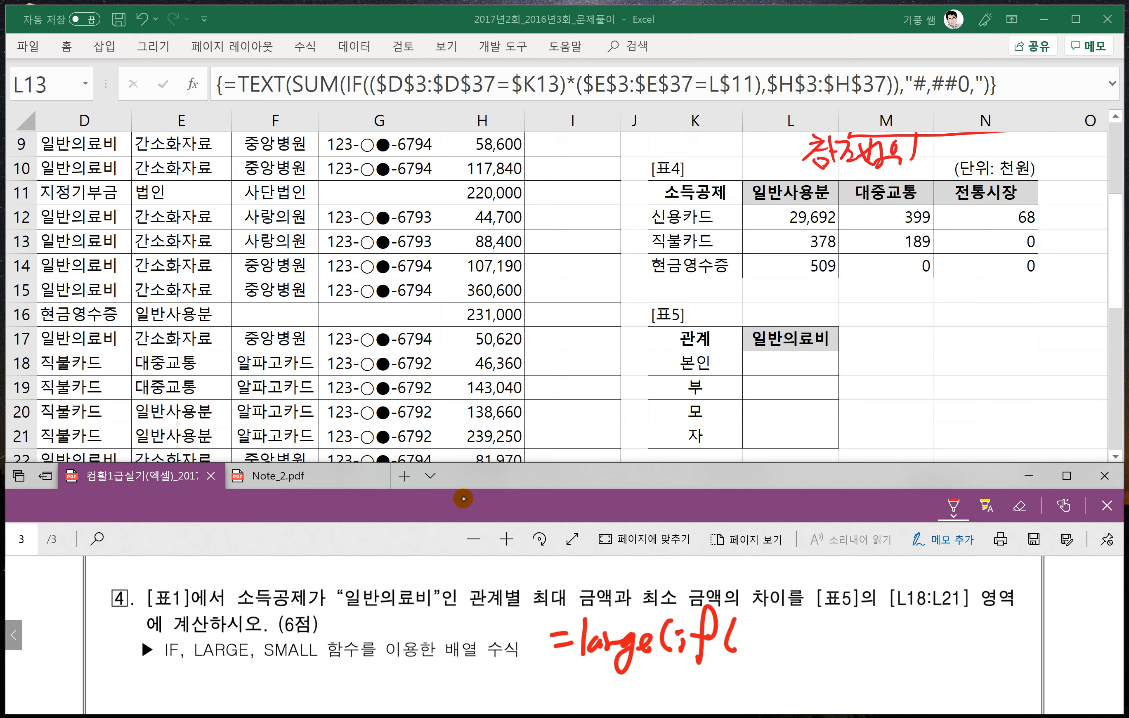
drag(761, 622, 752, 650)
mouse_move(762, 626)
mouse_down()
mouse_move(777, 624)
mouse_move(770, 649)
mouse_up()
drag(759, 649, 792, 641)
mouse_move(787, 627)
mouse_down()
mouse_move(839, 648)
mouse_move(941, 650)
mouse_up()
click(841, 624)
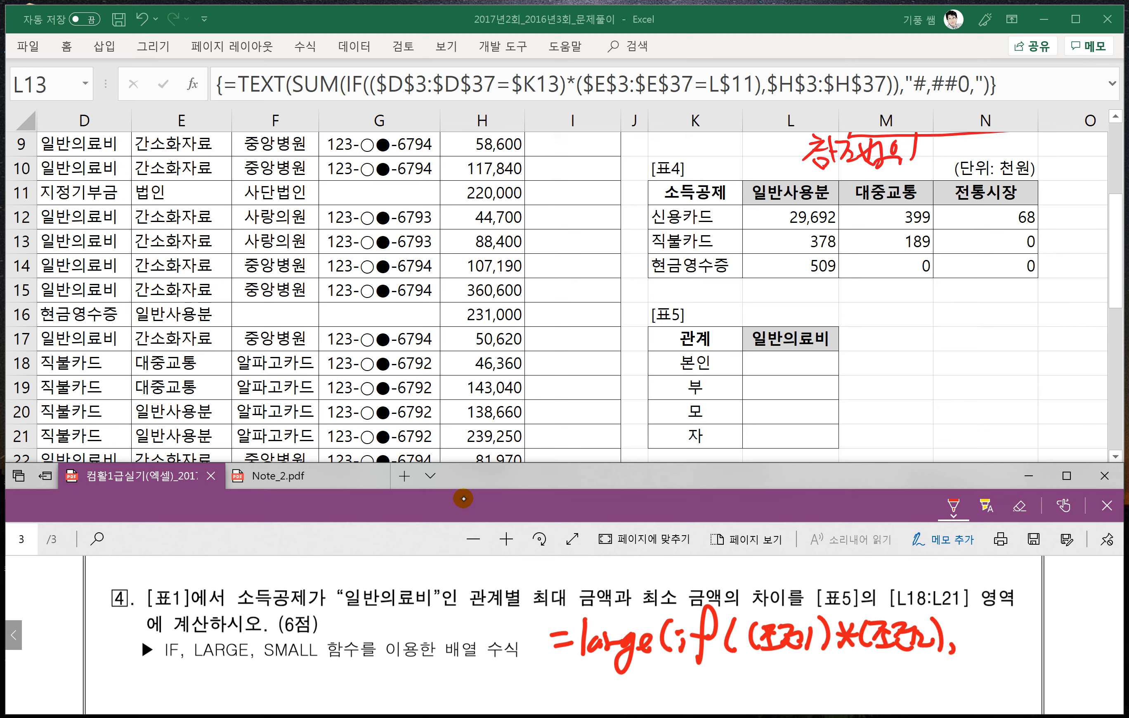
mouse_move(968, 629)
mouse_down()
mouse_move(994, 633)
mouse_move(995, 652)
mouse_up()
drag(1003, 621, 1009, 650)
drag(1016, 615, 1035, 661)
mouse_move(1050, 614)
mouse_down()
mouse_move(1049, 642)
mouse_move(1076, 651)
mouse_up()
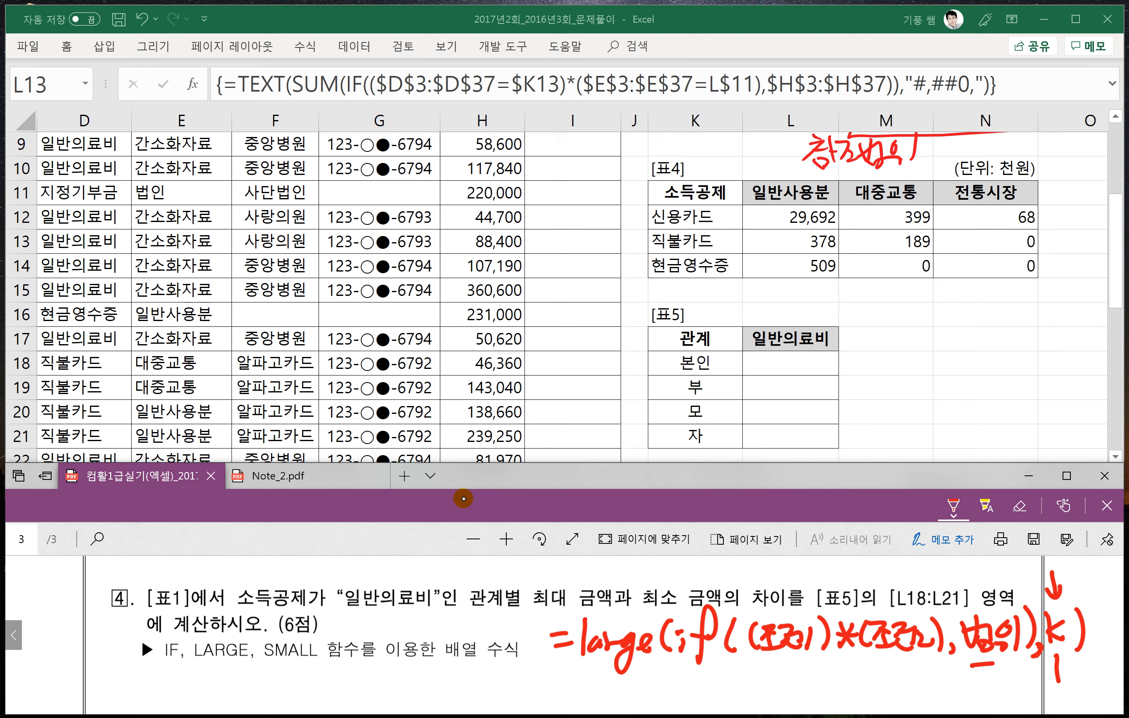
mouse_move(992, 665)
mouse_down()
mouse_move(1020, 689)
mouse_move(1041, 676)
mouse_up()
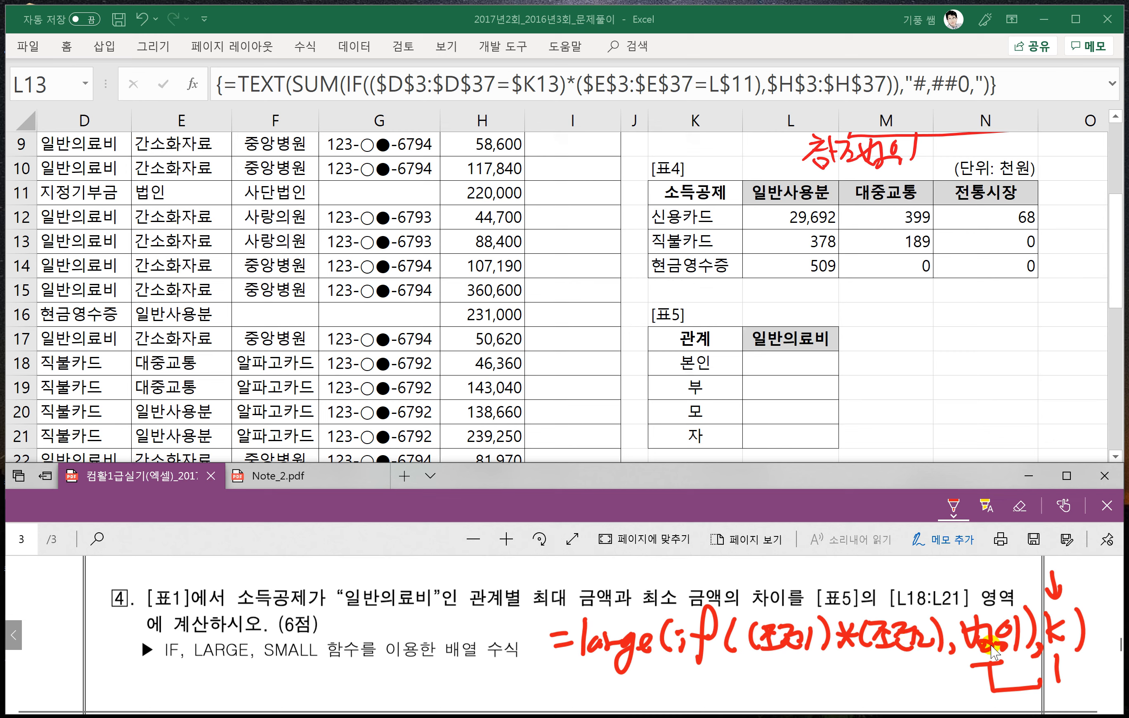
drag(1055, 673, 1058, 681)
- Handwrite =small(if((조건1)*(조건2),범위),k) in red below the large pattern, and underline the large formula and the word small
scroll(638, 686, down, 1)
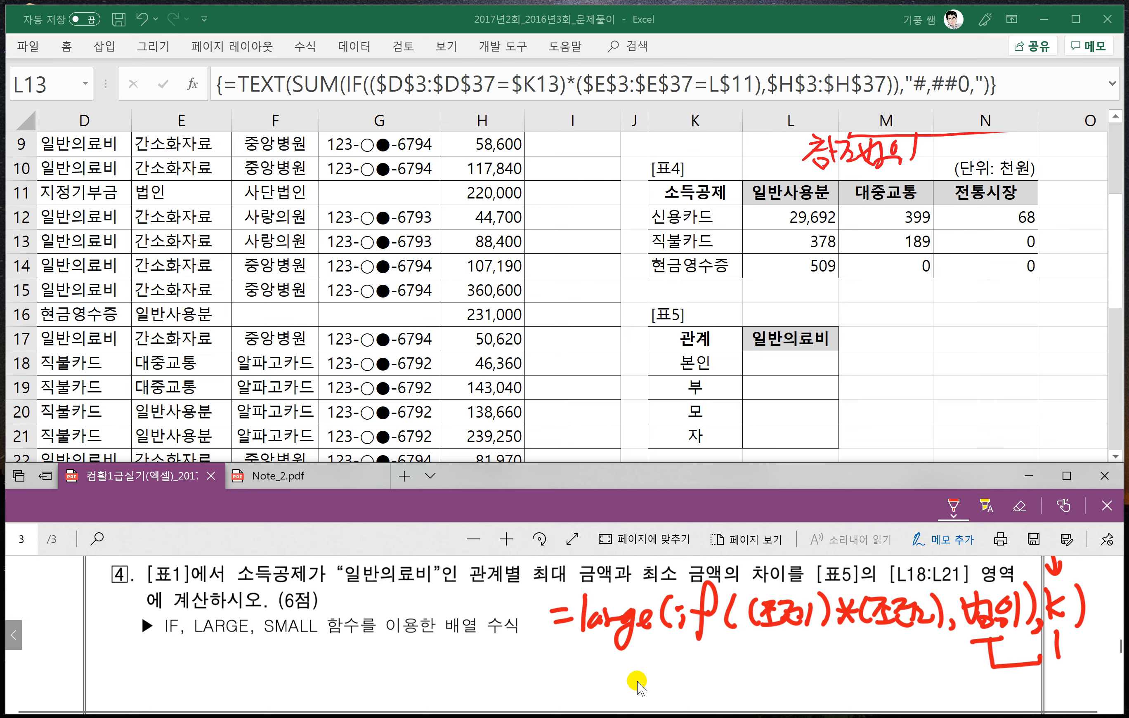
scroll(638, 686, down, 1)
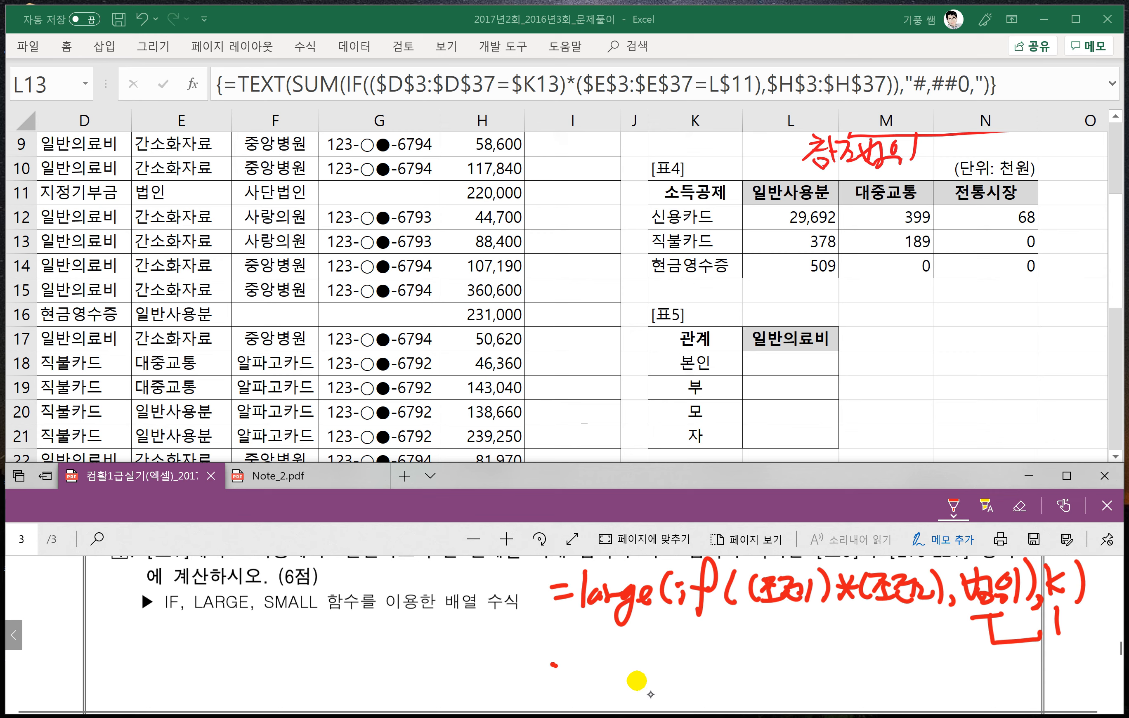
drag(556, 666, 570, 666)
drag(557, 679, 574, 677)
mouse_move(599, 657)
mouse_down()
mouse_move(581, 668)
mouse_move(582, 686)
mouse_up()
drag(601, 668, 641, 680)
drag(657, 646, 648, 684)
mouse_move(678, 653)
mouse_down()
mouse_move(671, 683)
mouse_move(681, 679)
mouse_up()
drag(675, 664, 680, 664)
mouse_move(715, 670)
mouse_down()
mouse_move(705, 643)
mouse_move(696, 696)
mouse_up()
drag(691, 671, 734, 686)
drag(750, 655, 756, 678)
mouse_move(758, 664)
mouse_down()
mouse_move(775, 653)
mouse_move(783, 674)
mouse_up()
drag(778, 654, 806, 679)
drag(810, 657, 810, 678)
mouse_move(818, 652)
mouse_down()
mouse_move(823, 683)
mouse_move(846, 679)
mouse_up()
mouse_move(846, 661)
mouse_down()
mouse_move(833, 680)
mouse_move(934, 678)
mouse_up()
mouse_move(935, 651)
mouse_down()
mouse_move(940, 685)
mouse_move(977, 676)
mouse_up()
mouse_move(986, 651)
mouse_down()
mouse_move(983, 674)
mouse_move(997, 669)
mouse_up()
drag(989, 676, 1006, 687)
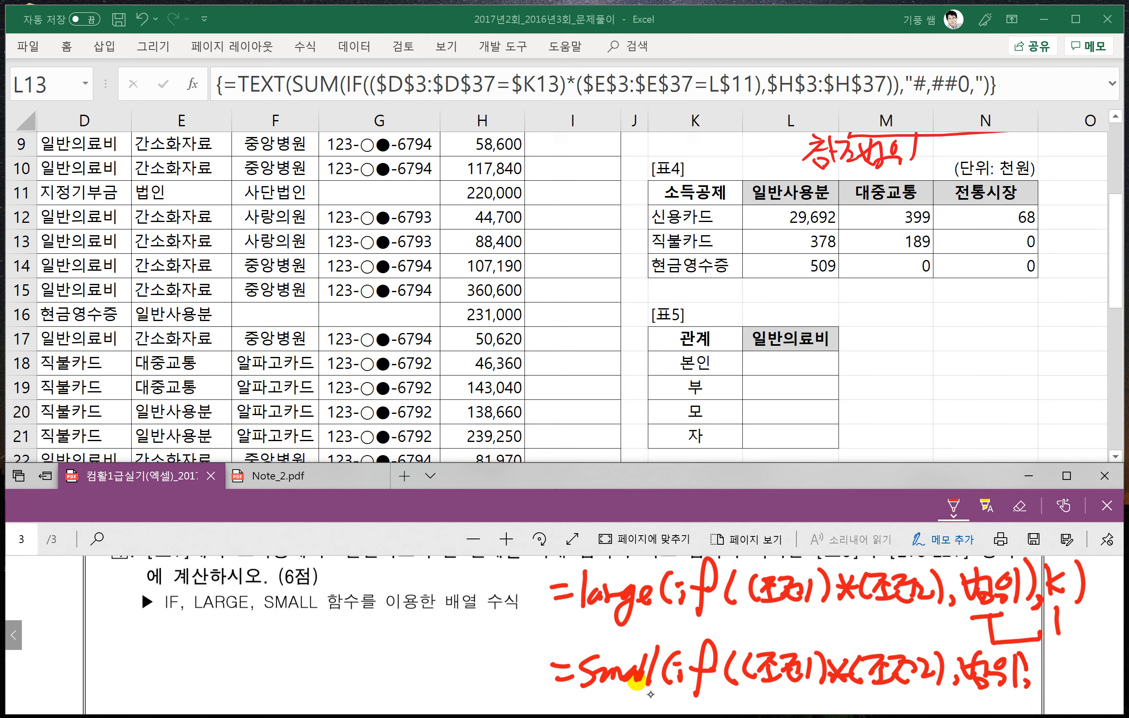
drag(1018, 652, 1024, 678)
drag(1038, 682, 1040, 694)
drag(1078, 651, 1076, 689)
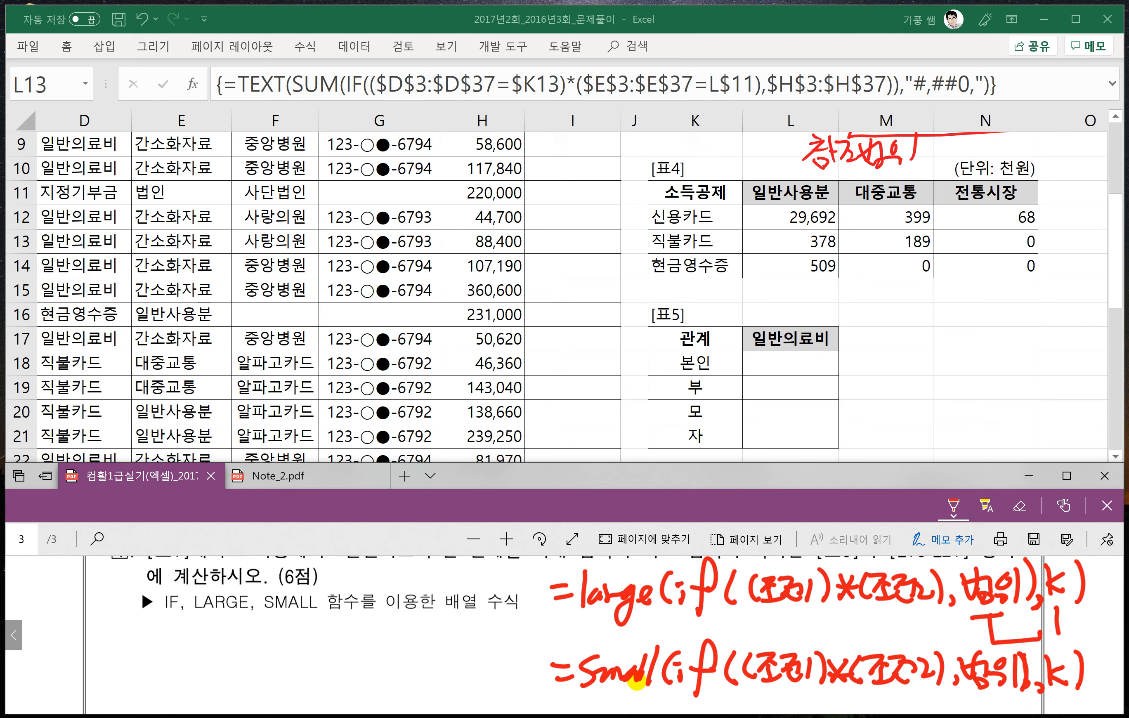
drag(560, 620, 942, 628)
drag(583, 693, 647, 693)
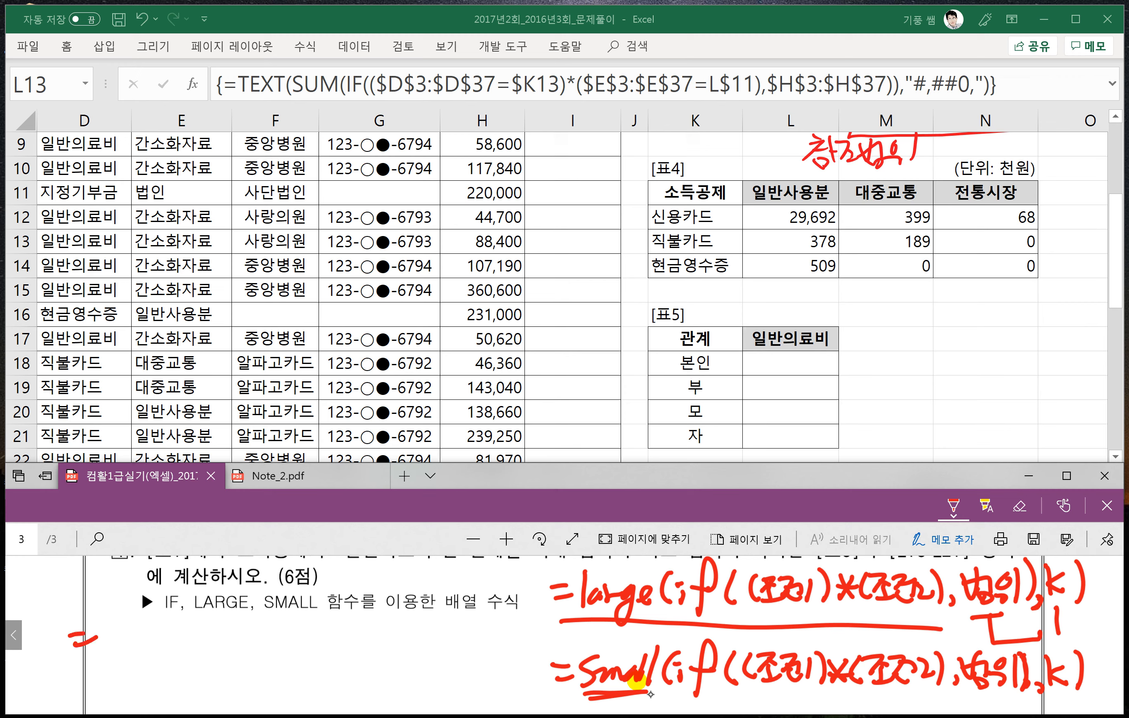
- Handwrite the pattern without IF, =large((조건1)*(조건2),범위,k), in red under the IF, LARGE, SMALL hint line
drag(115, 610, 97, 658)
drag(119, 629, 139, 667)
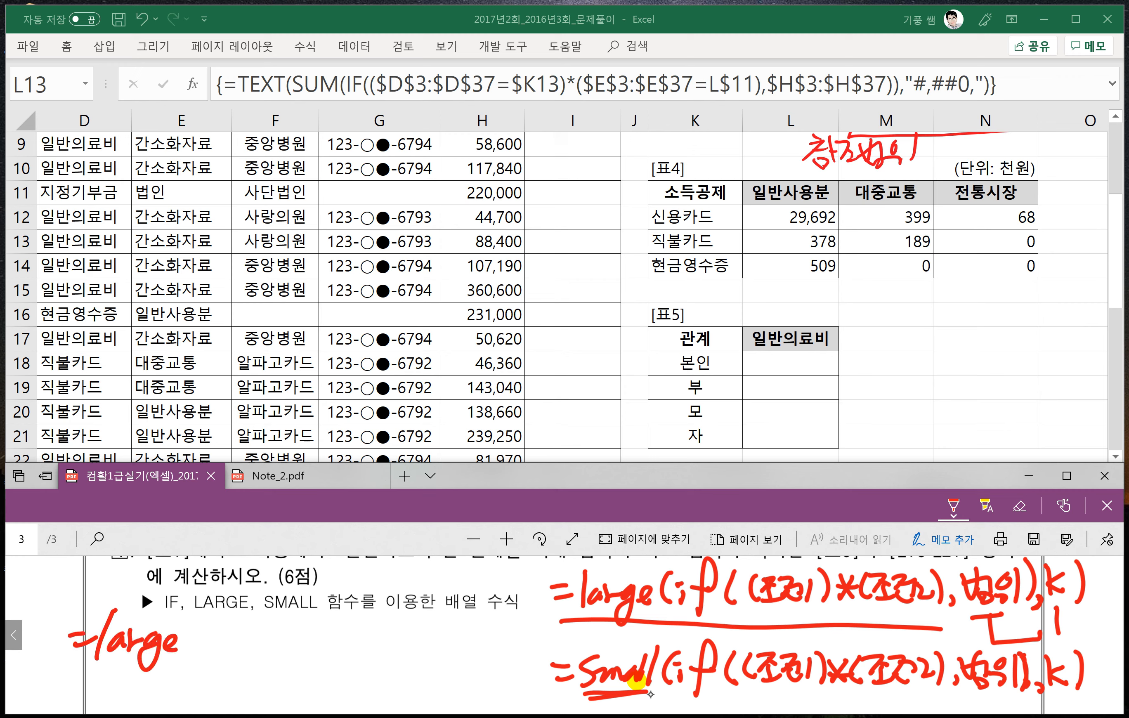
drag(194, 618, 192, 660)
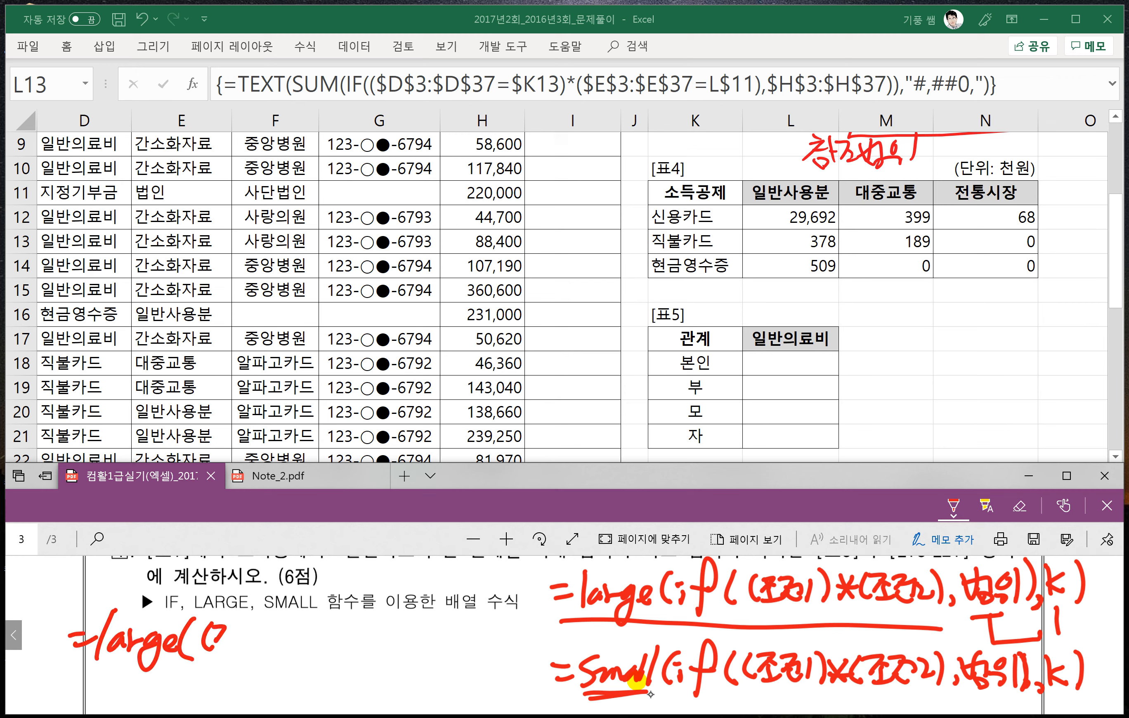
mouse_move(232, 625)
mouse_down()
mouse_move(259, 652)
mouse_move(294, 650)
mouse_move(264, 654)
mouse_up()
drag(283, 625, 283, 645)
mouse_move(308, 626)
mouse_down()
mouse_move(304, 653)
mouse_move(409, 653)
mouse_up()
drag(418, 624, 430, 655)
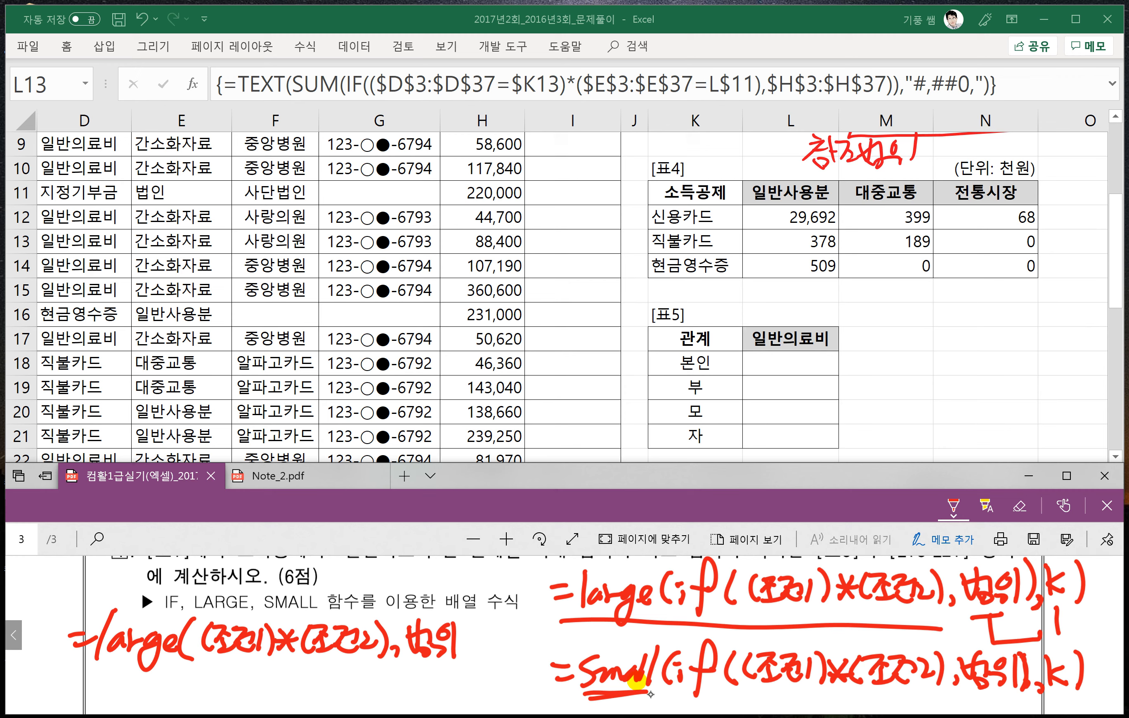
drag(485, 644, 511, 664)
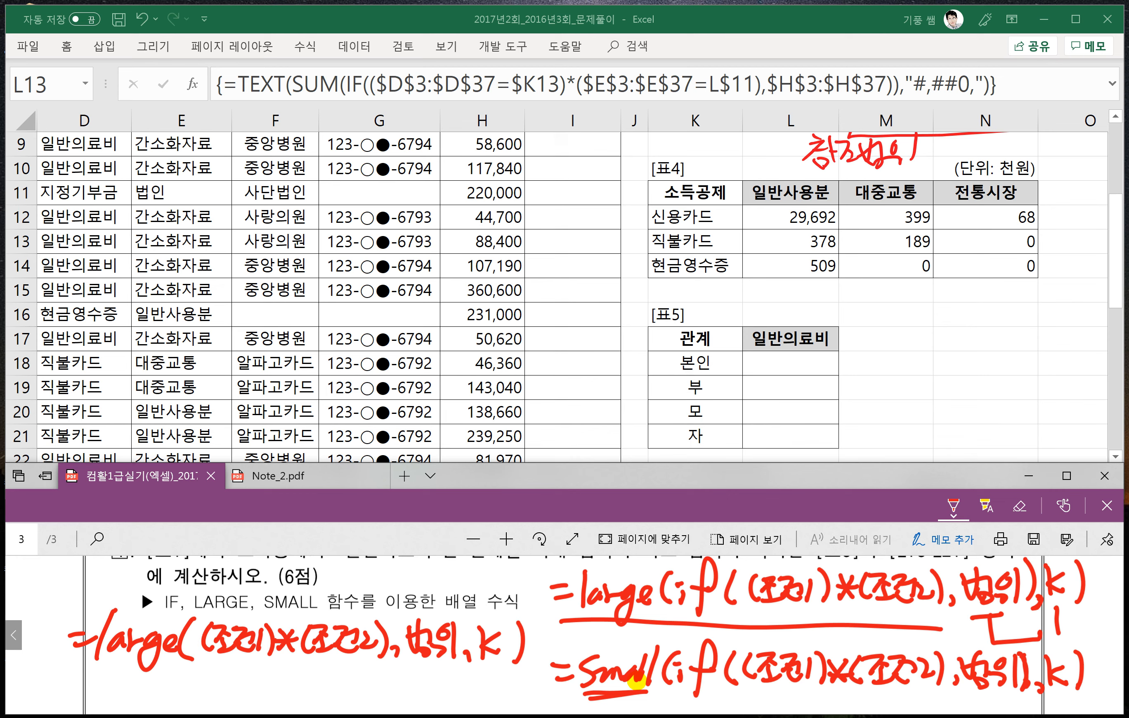
- Switch to Excel and begin the array formula in cell L18 of [표5] with =LARGE(IF((, consulting question 4 for the conditions
click(764, 363)
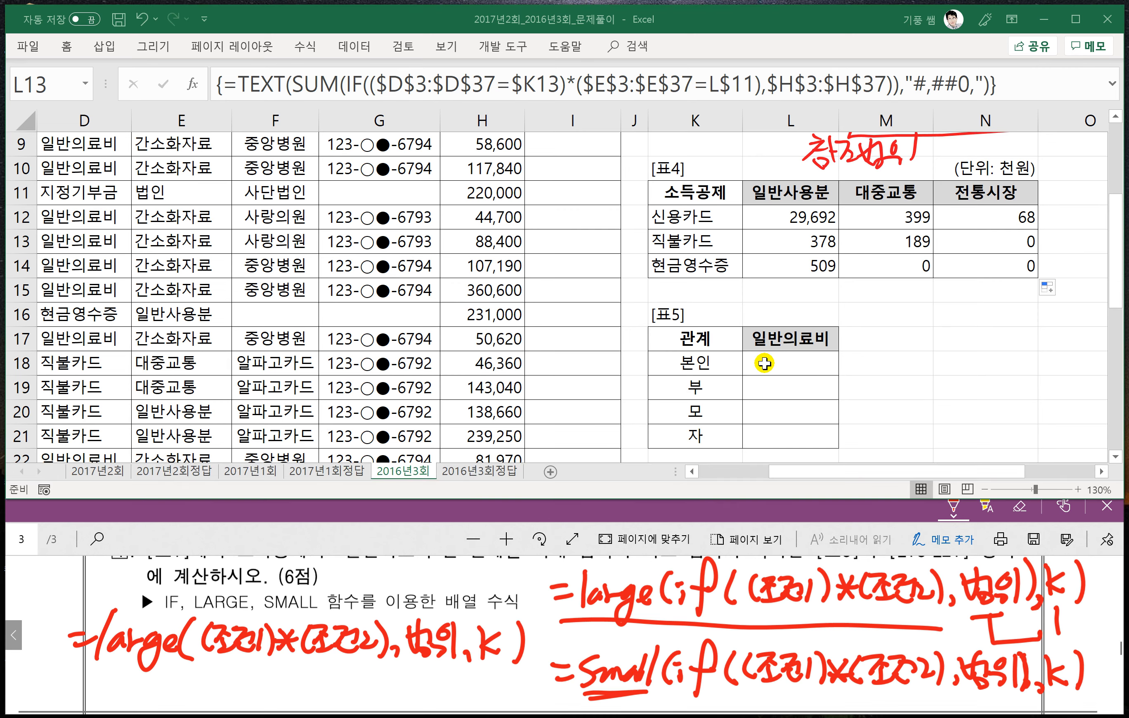
click(764, 364)
text(=)
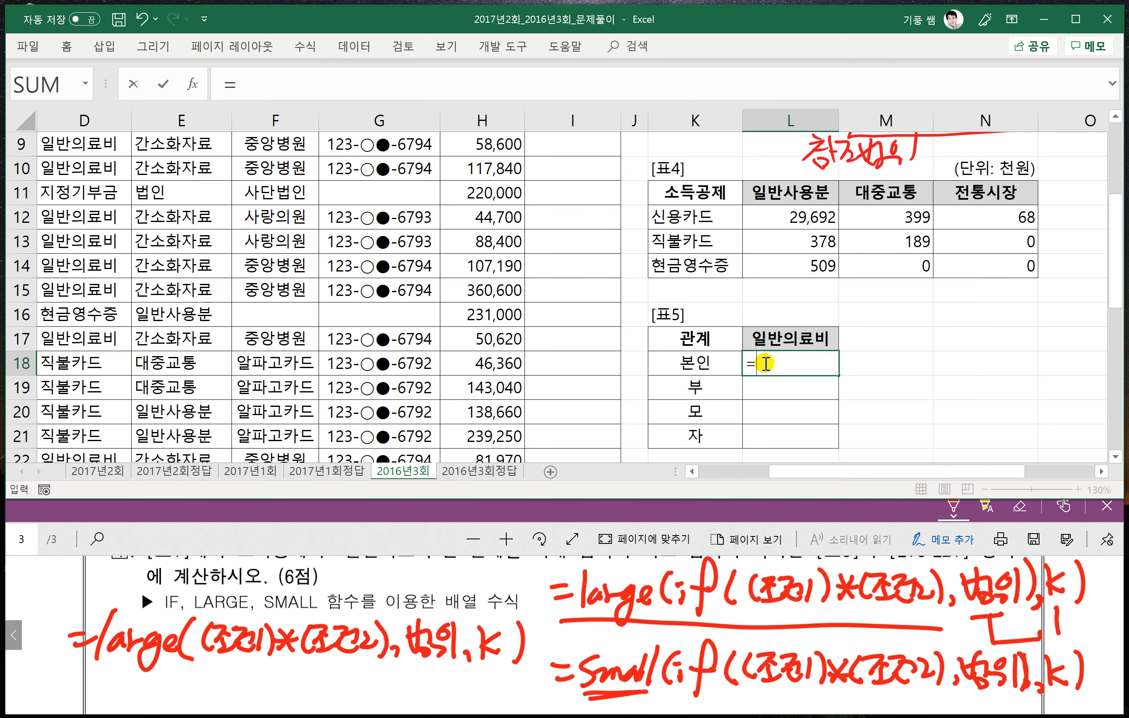
text(LARG)
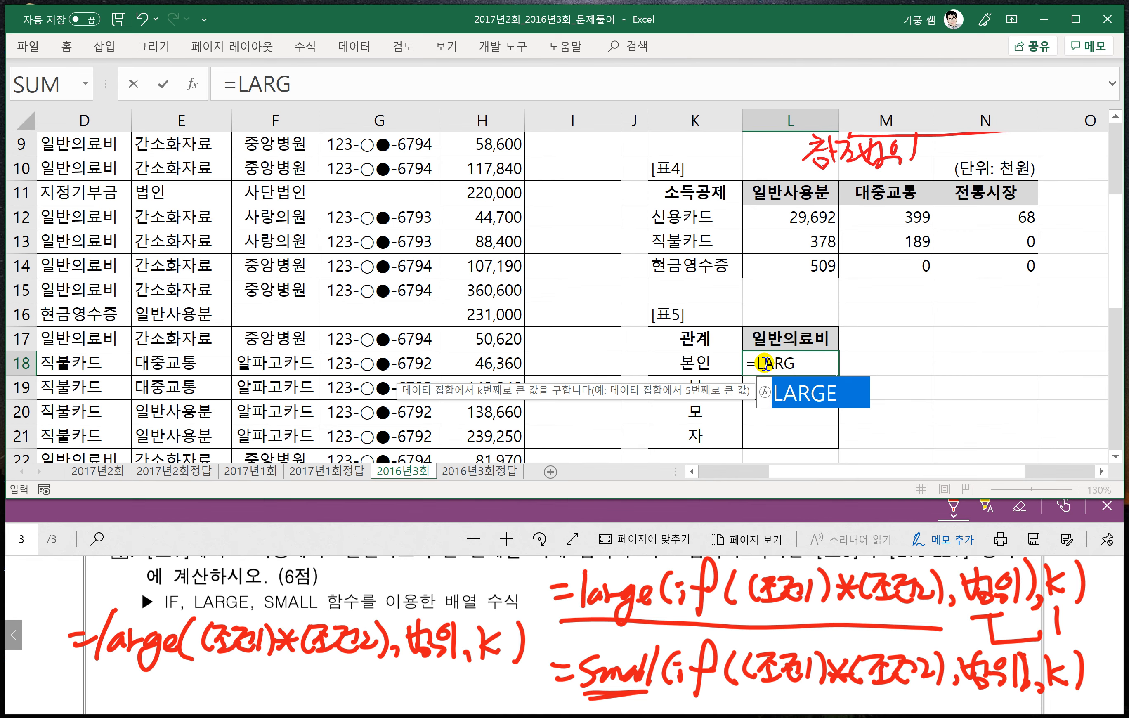
text(E()
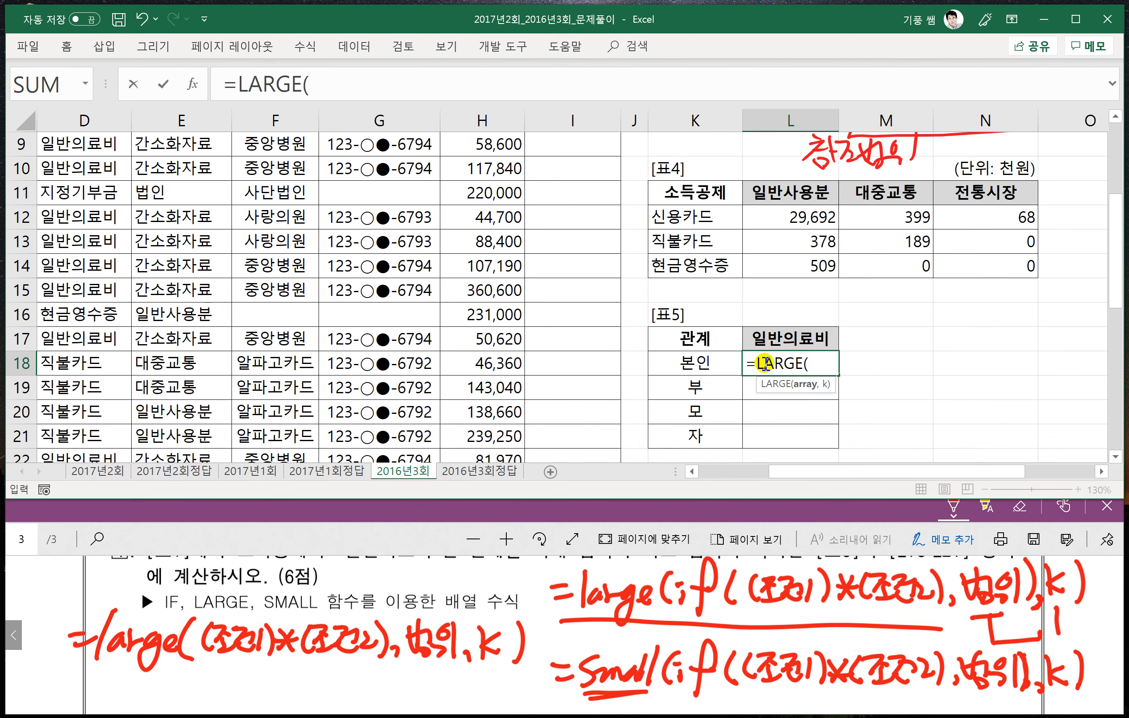
text(IF)
click(391, 590)
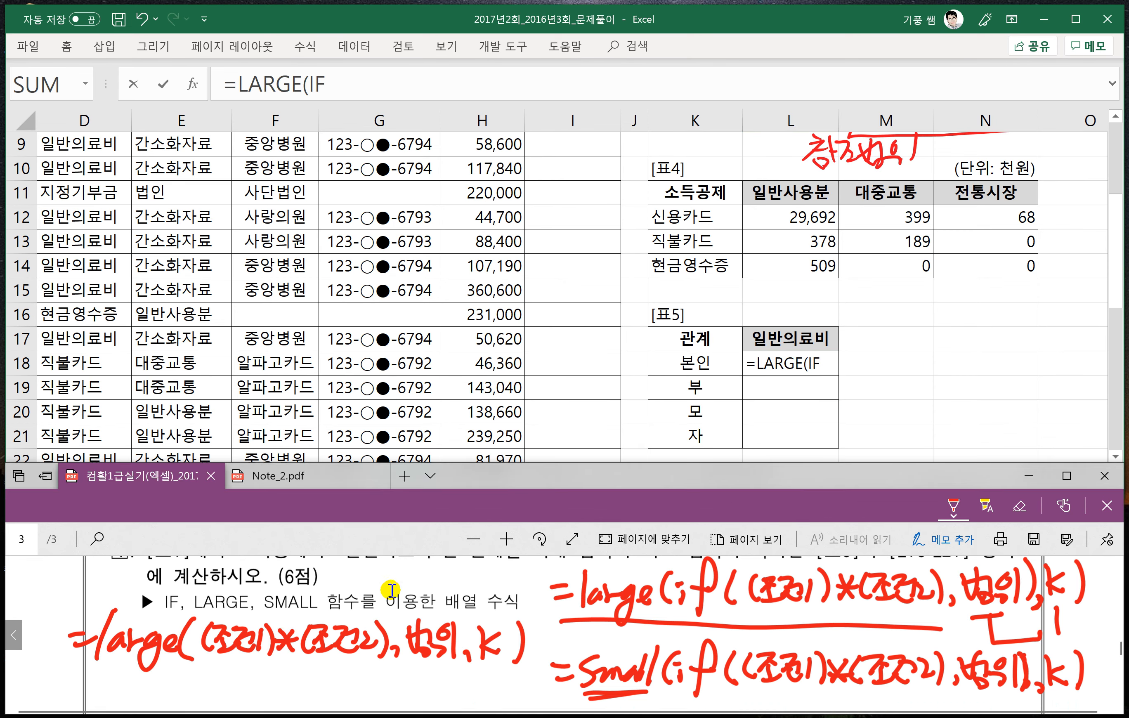
scroll(391, 590, up, 1)
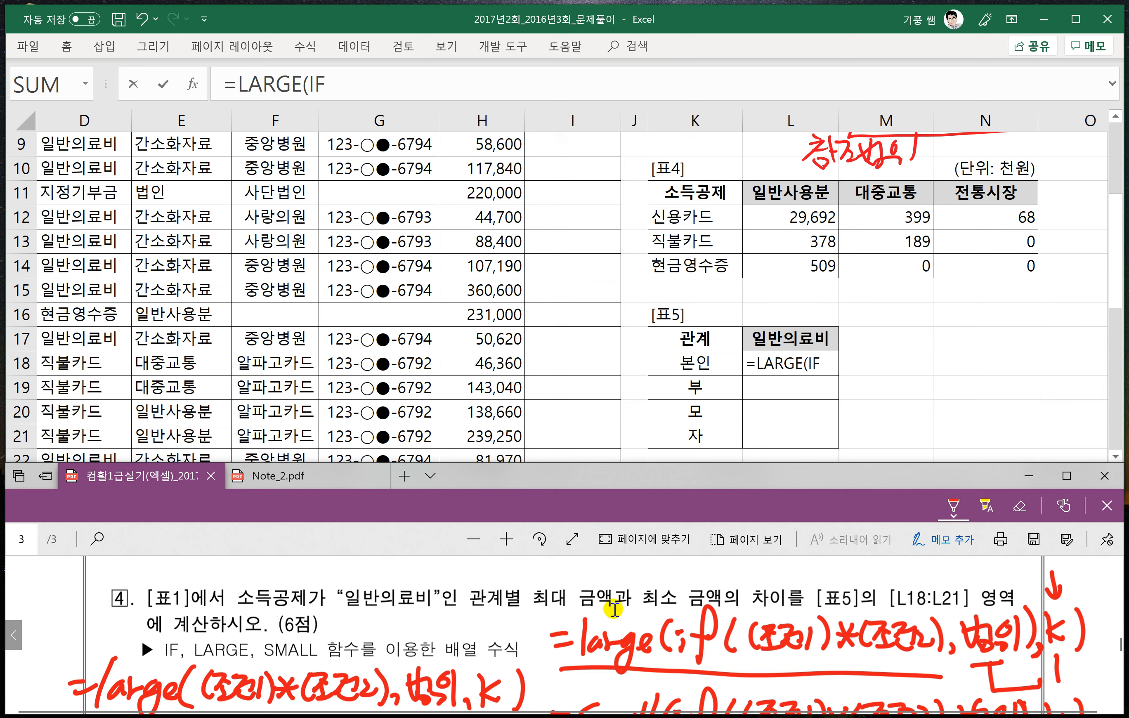
click(828, 364)
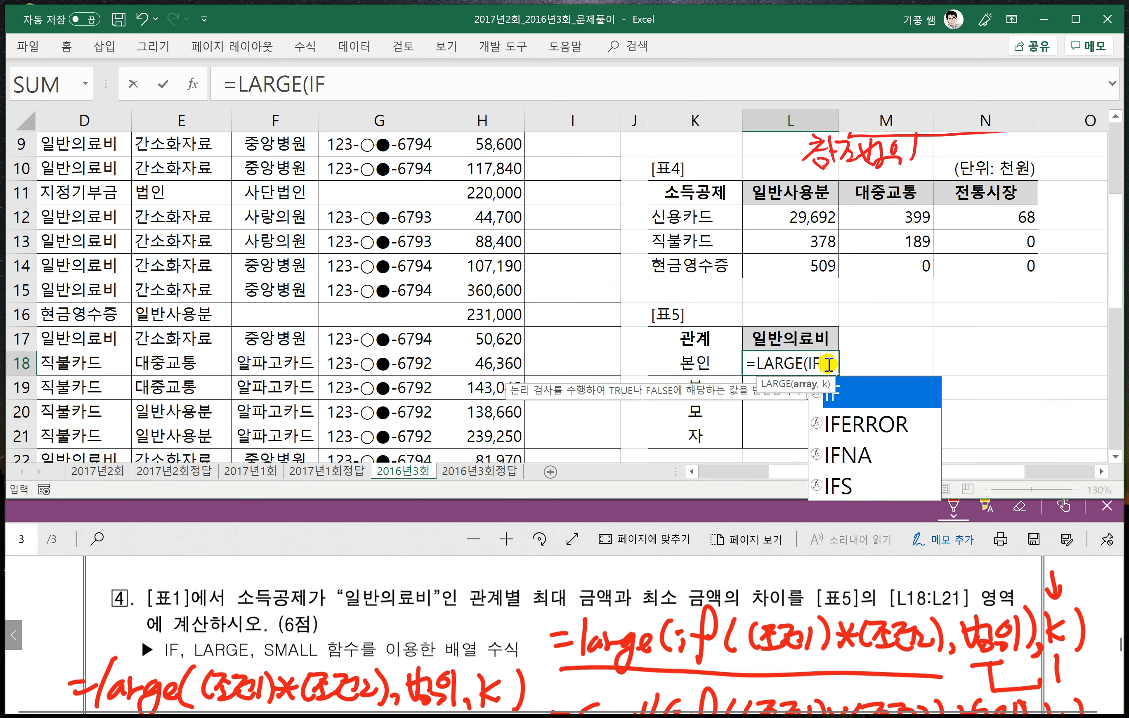
text((()
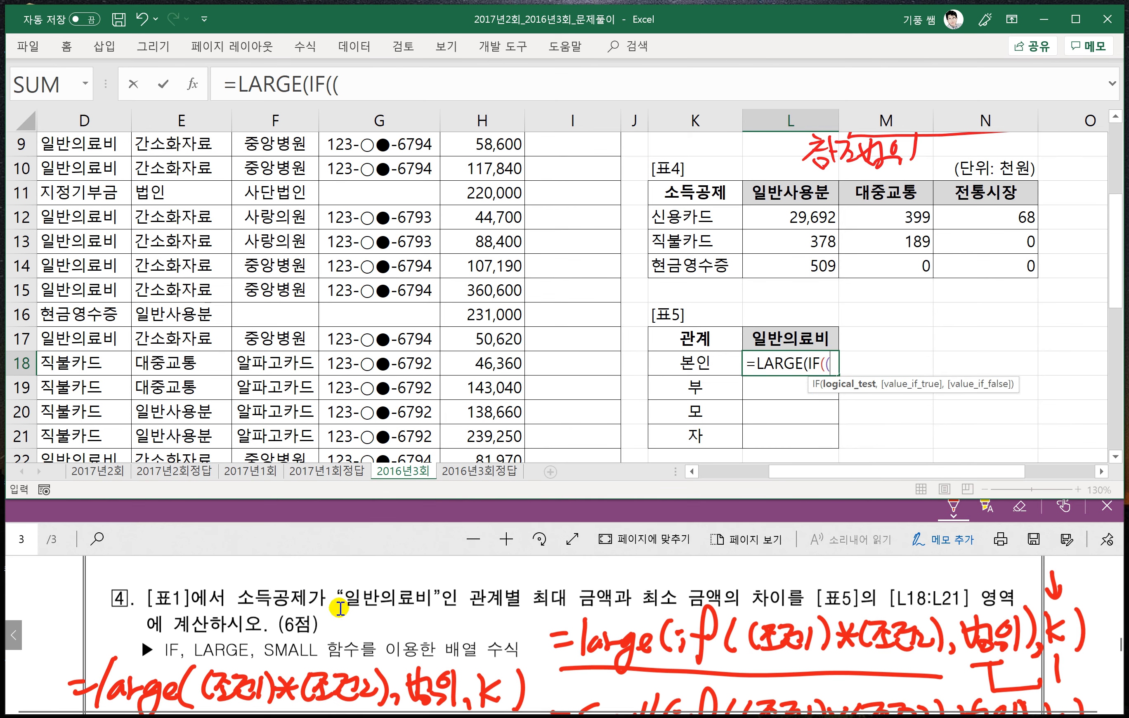
- Enter the first IF condition as $D$3:$D$37="일반의료비", using absolute references to the 소득공제 column
scroll(143, 432, up, 3)
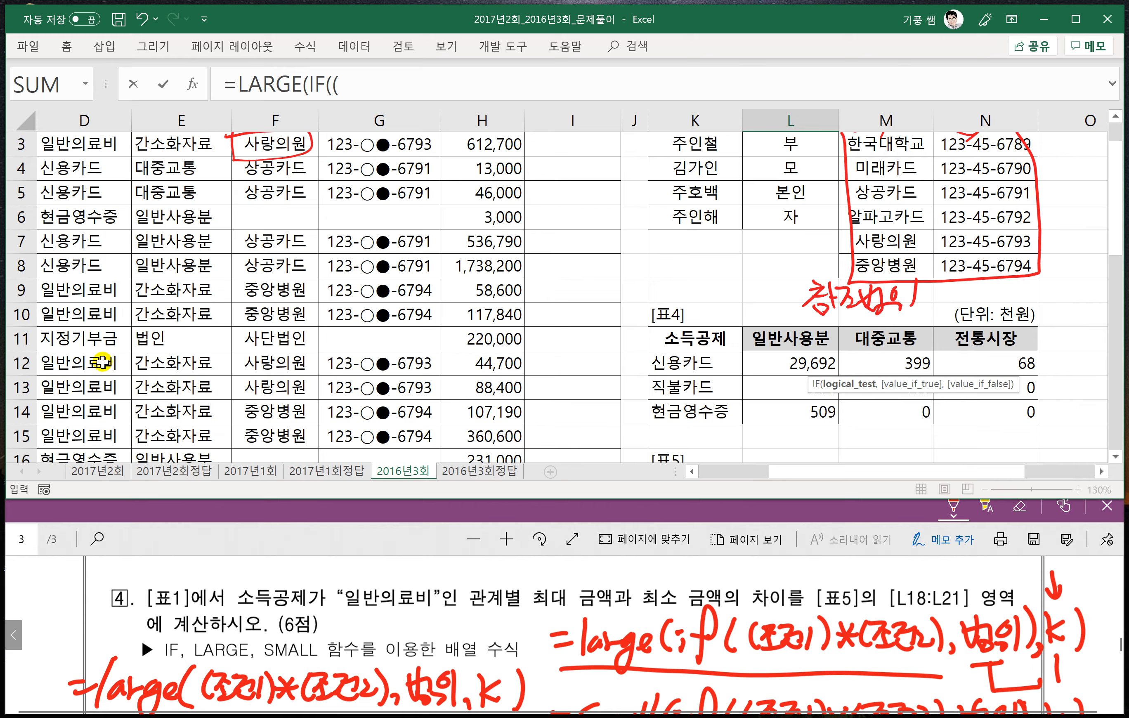
click(76, 195)
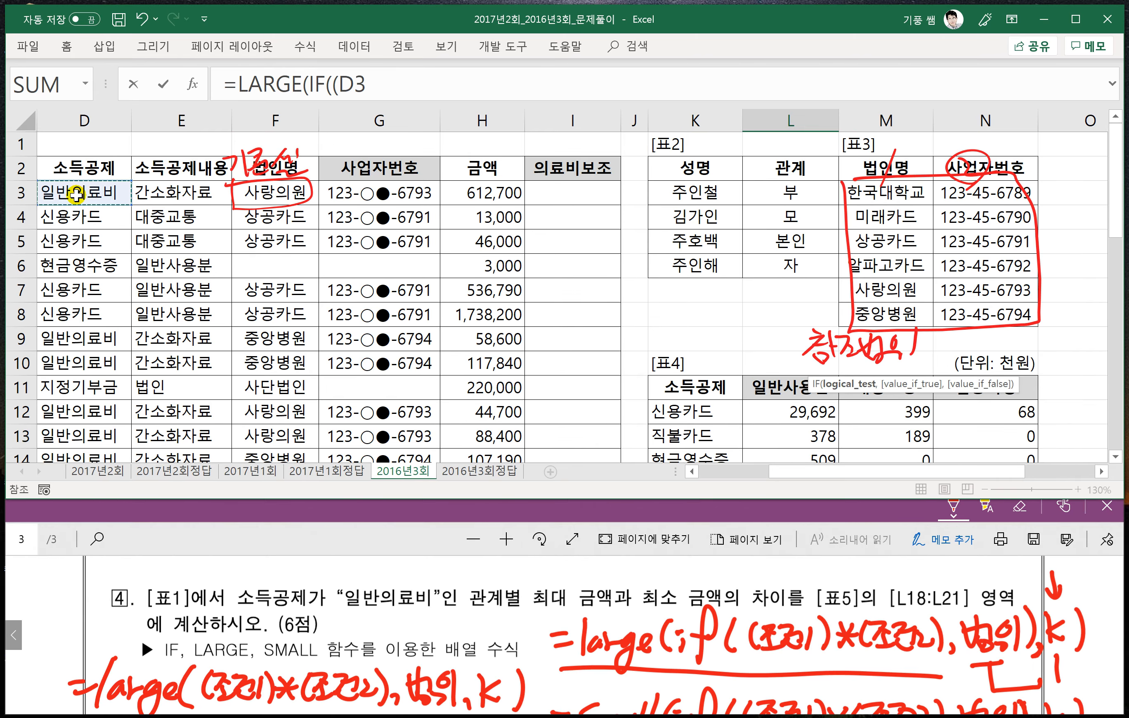
key(ctrl+shift+Down)
key(F4)
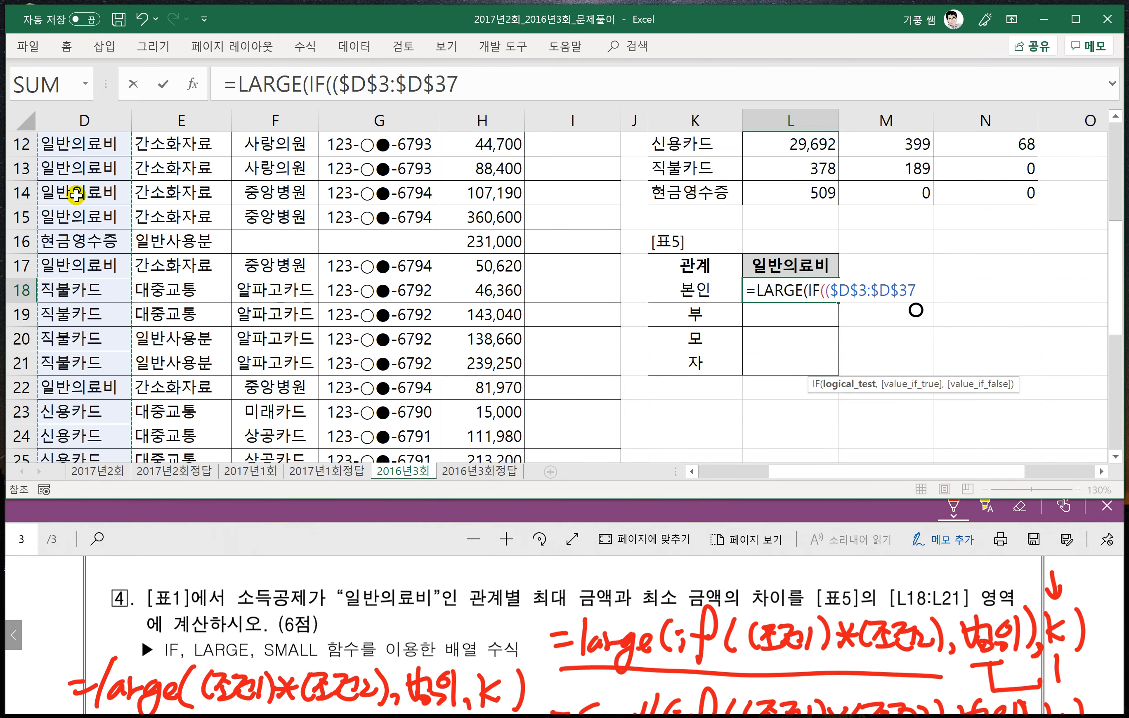
text(=)
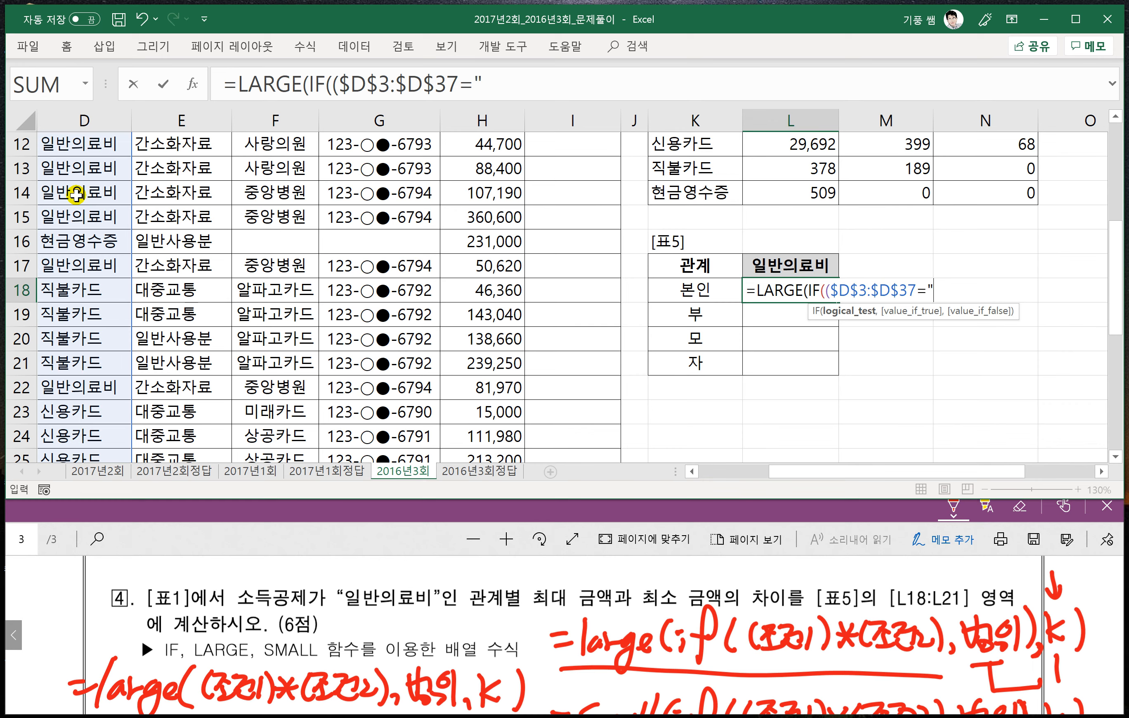
text("일반의)
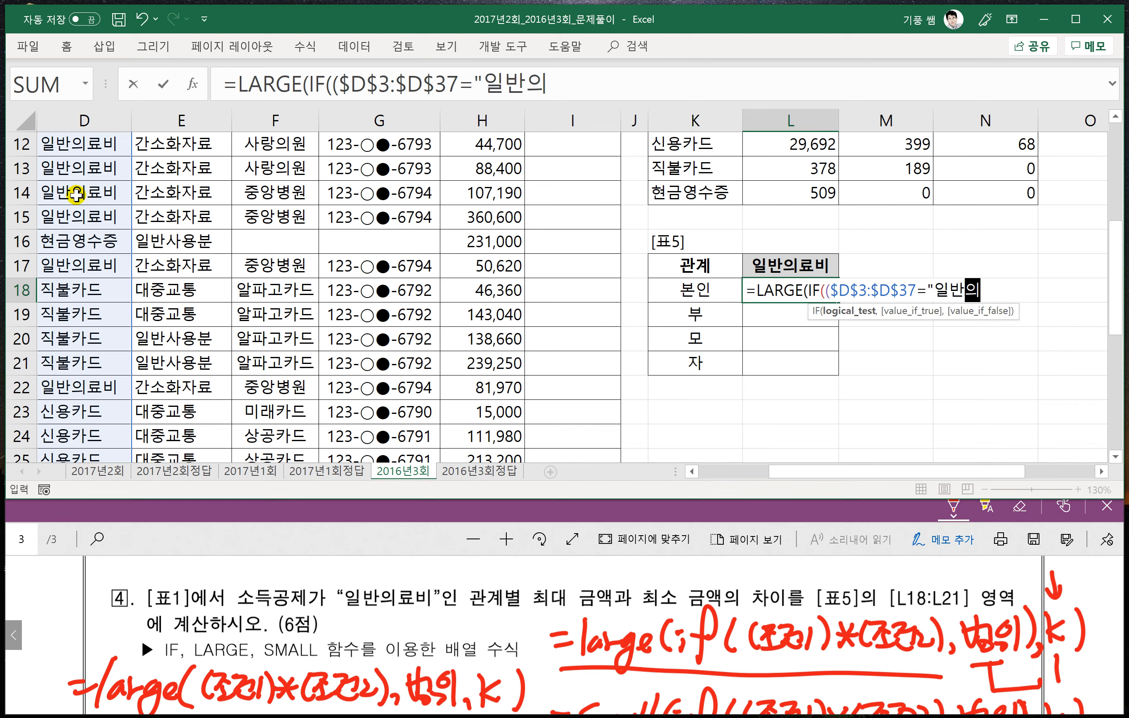
text(료비")*()
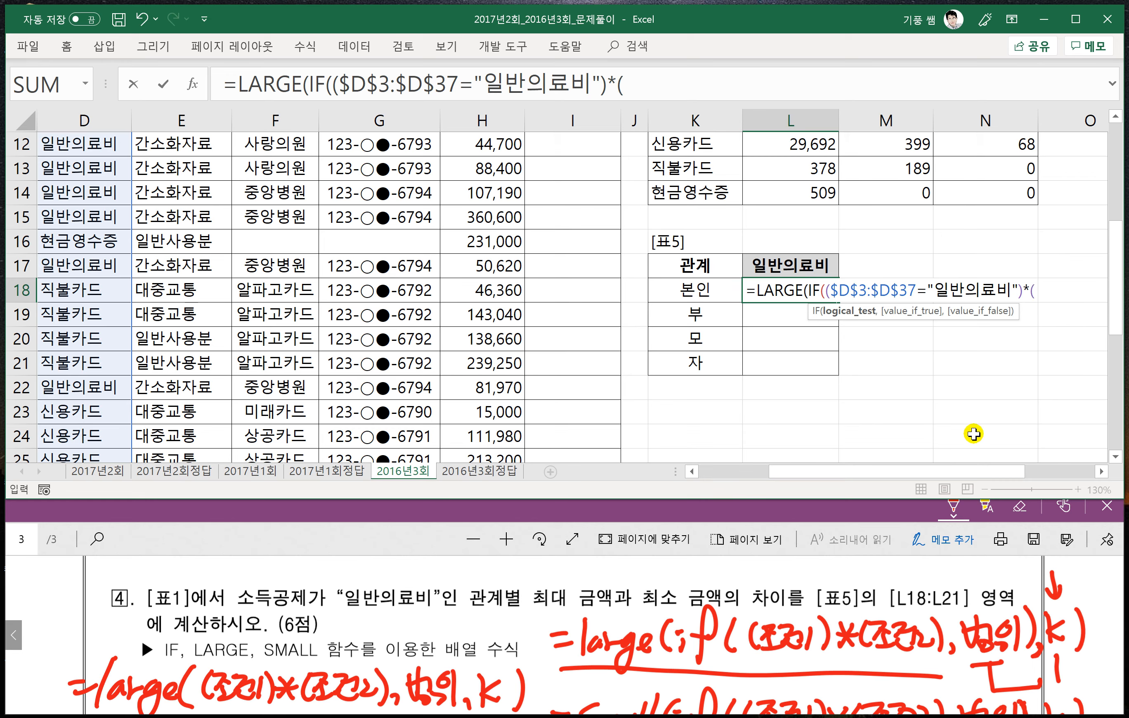
- Multiply by a second condition ($B$3:$B$37=K18), matching the absolute 관계 column of [표1] to the relation in [표5]
drag(808, 471, 738, 471)
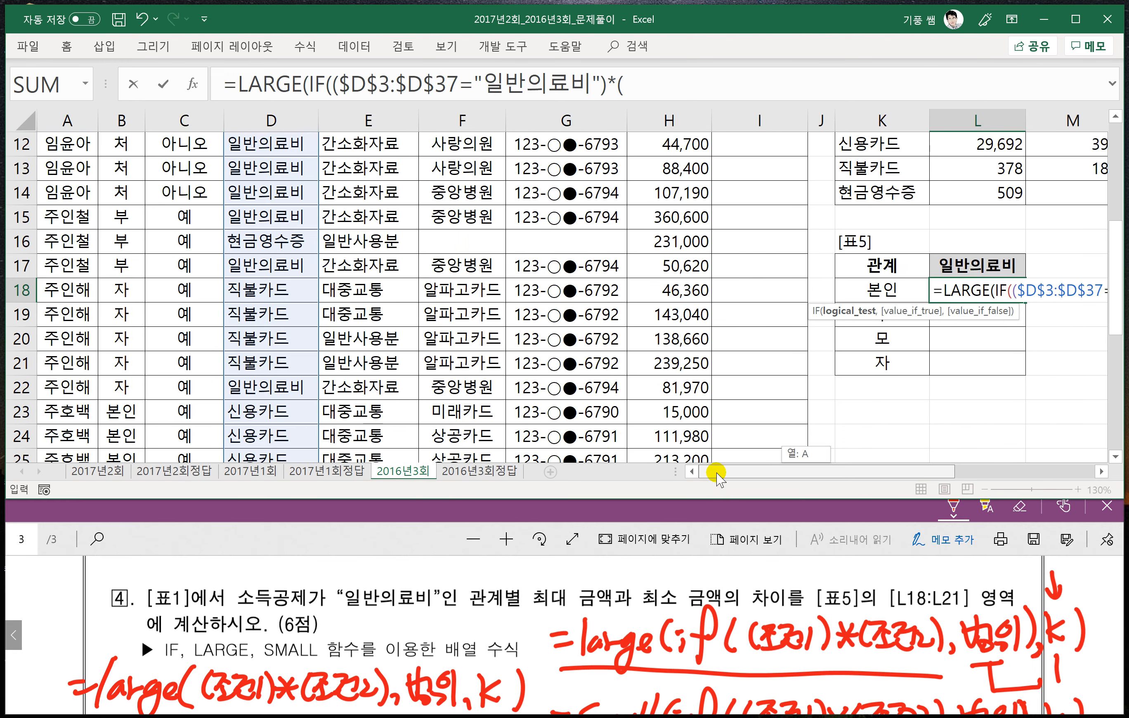
scroll(250, 390, up, 4)
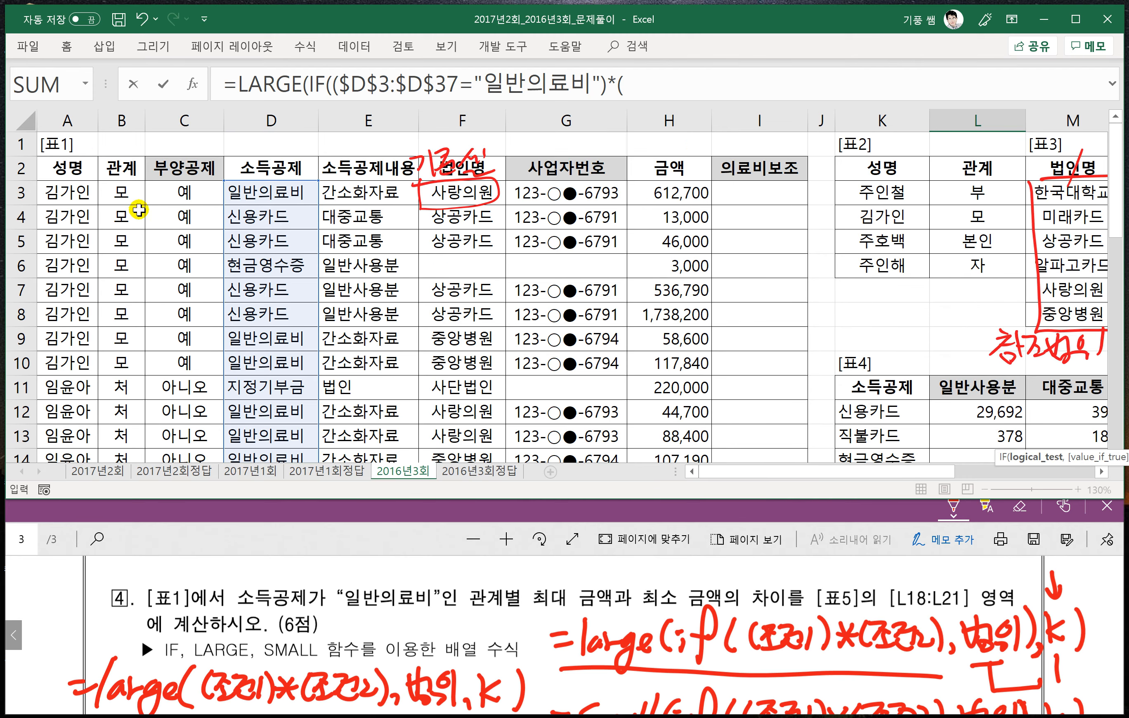
click(127, 196)
key(ctrl+shift+Down)
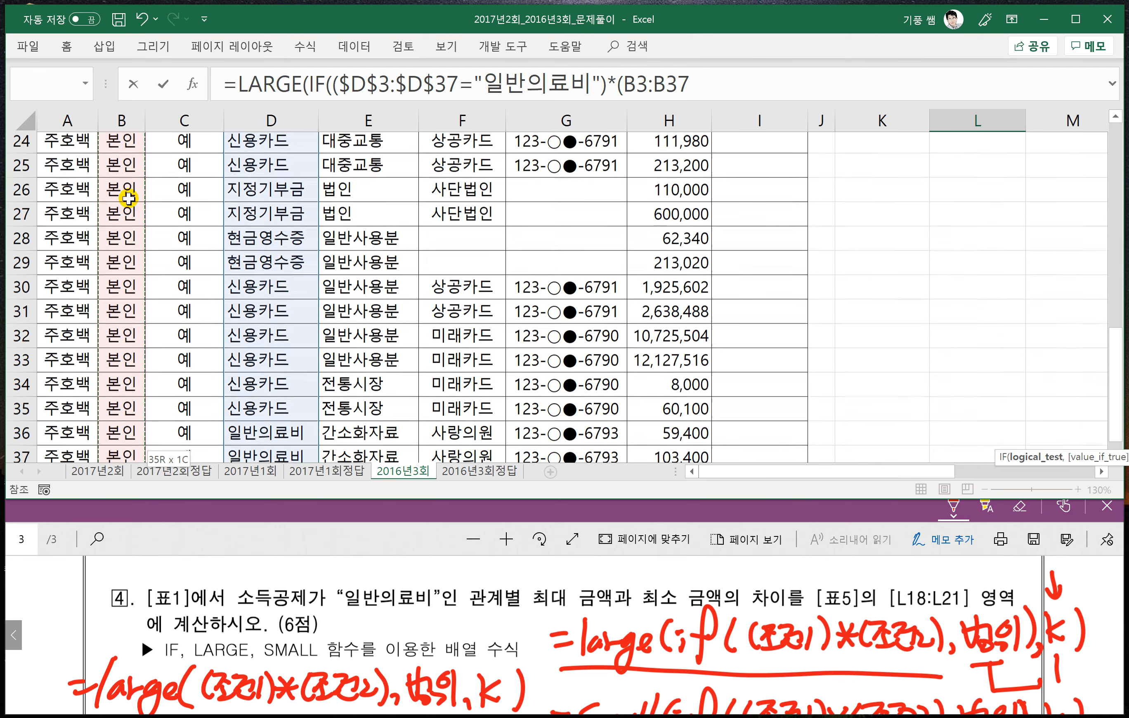
key(F4)
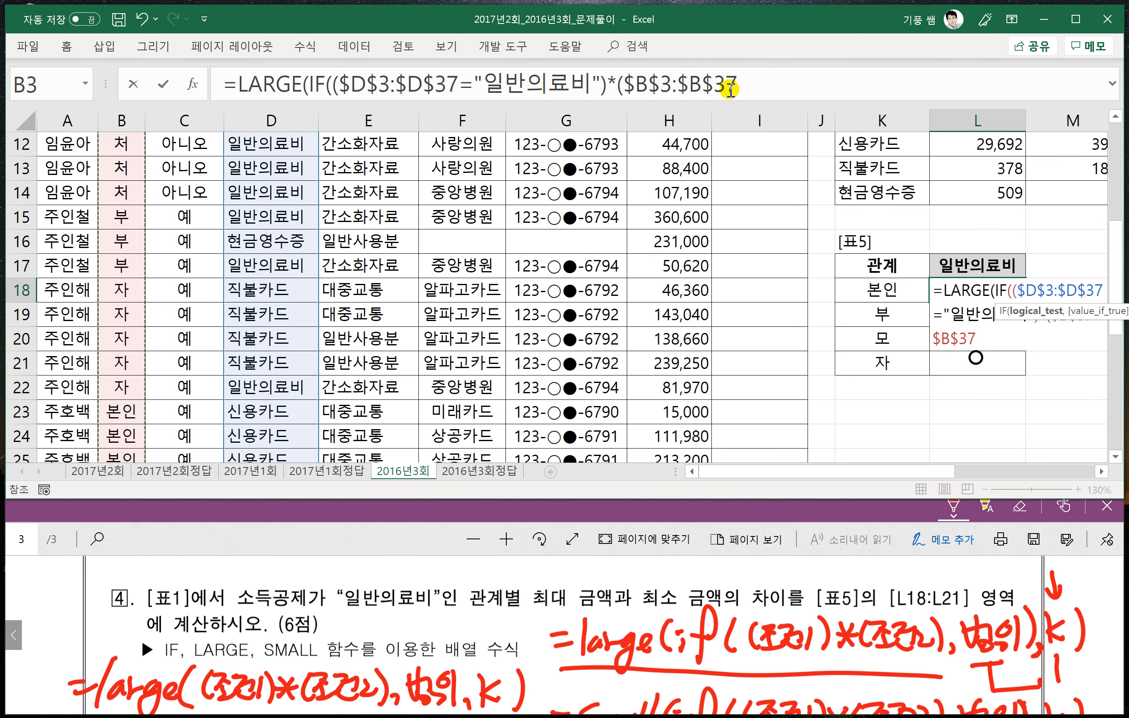
click(757, 84)
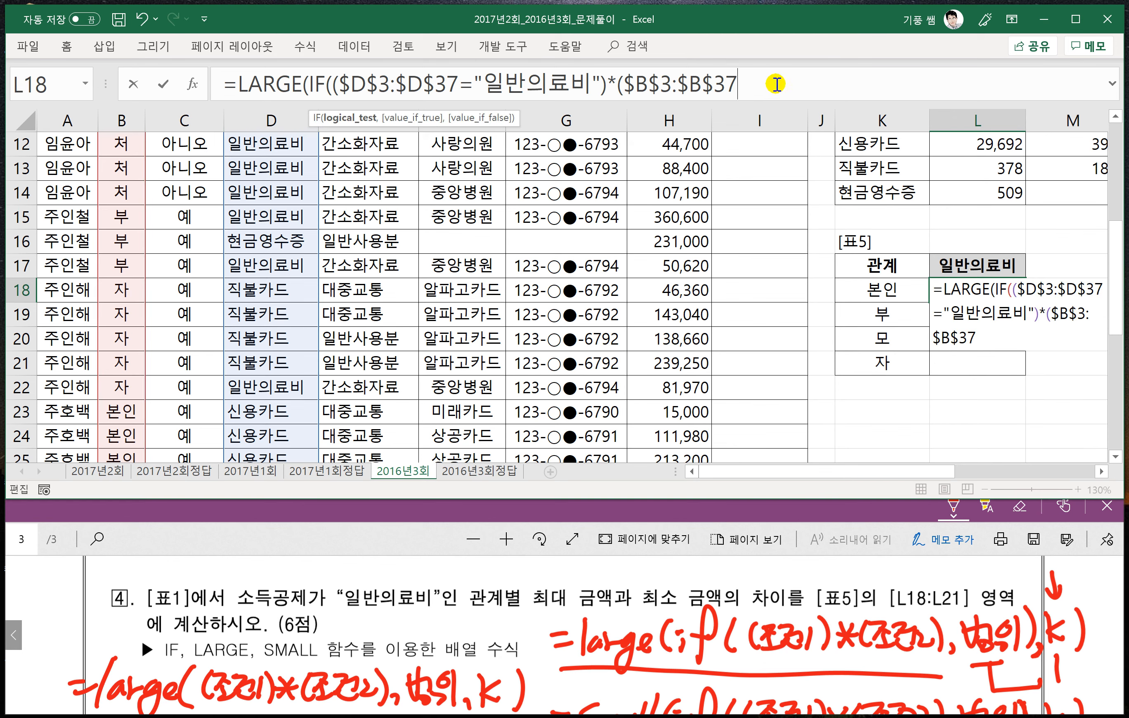
text(=)
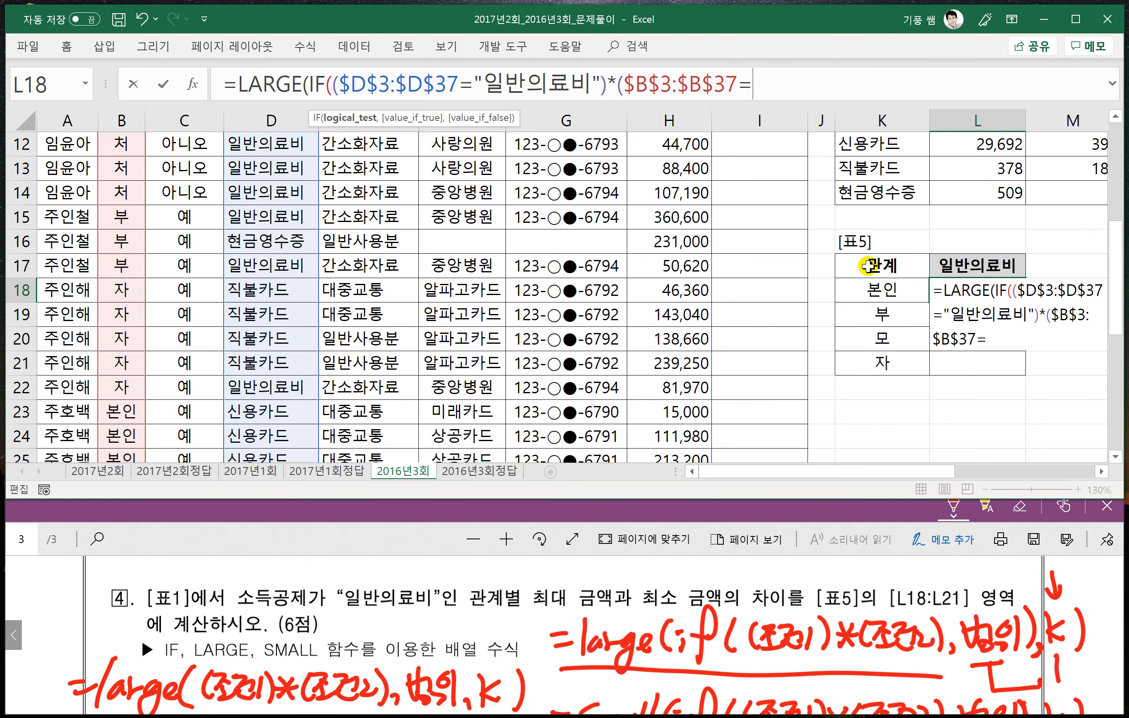
click(873, 291)
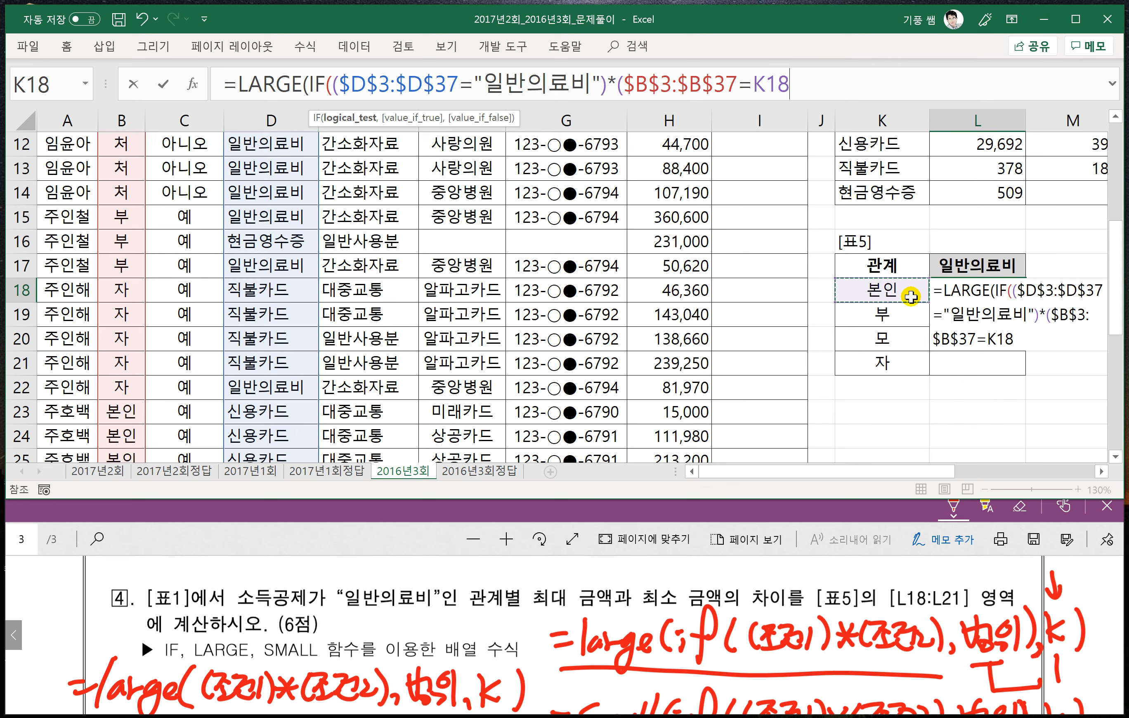
text())
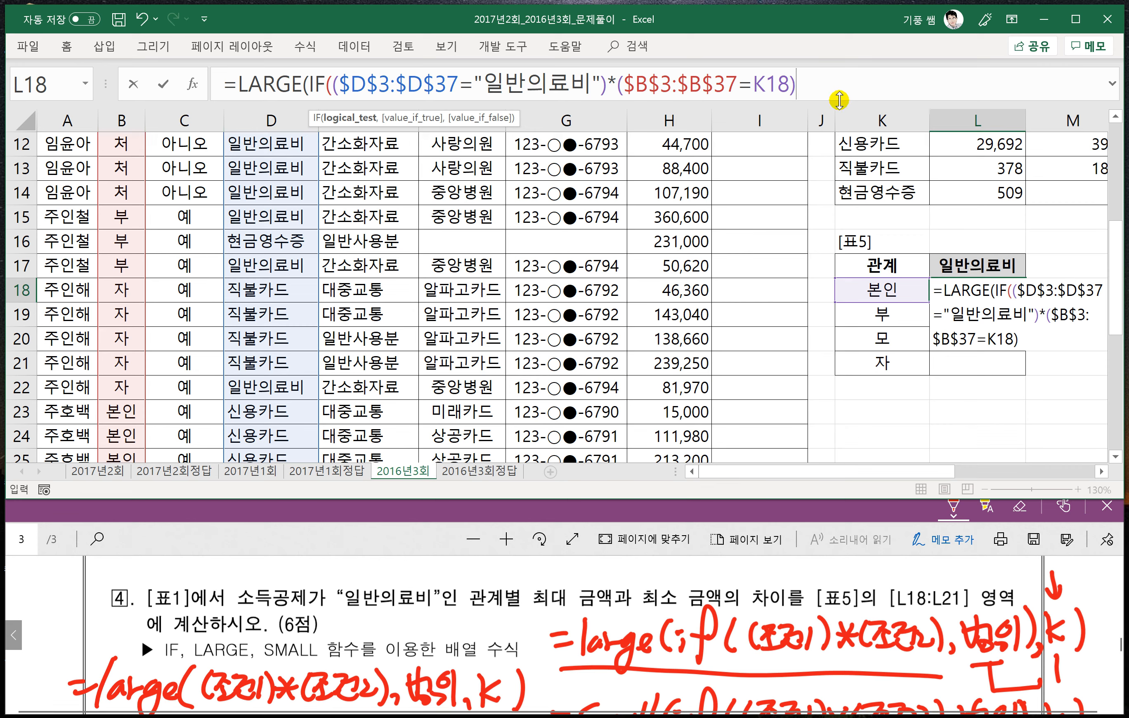
- Complete the LARGE formula in L18 with the absolute 금액 range $H$3:$H$37 and k of 1, committing it as an array formula
text(,)
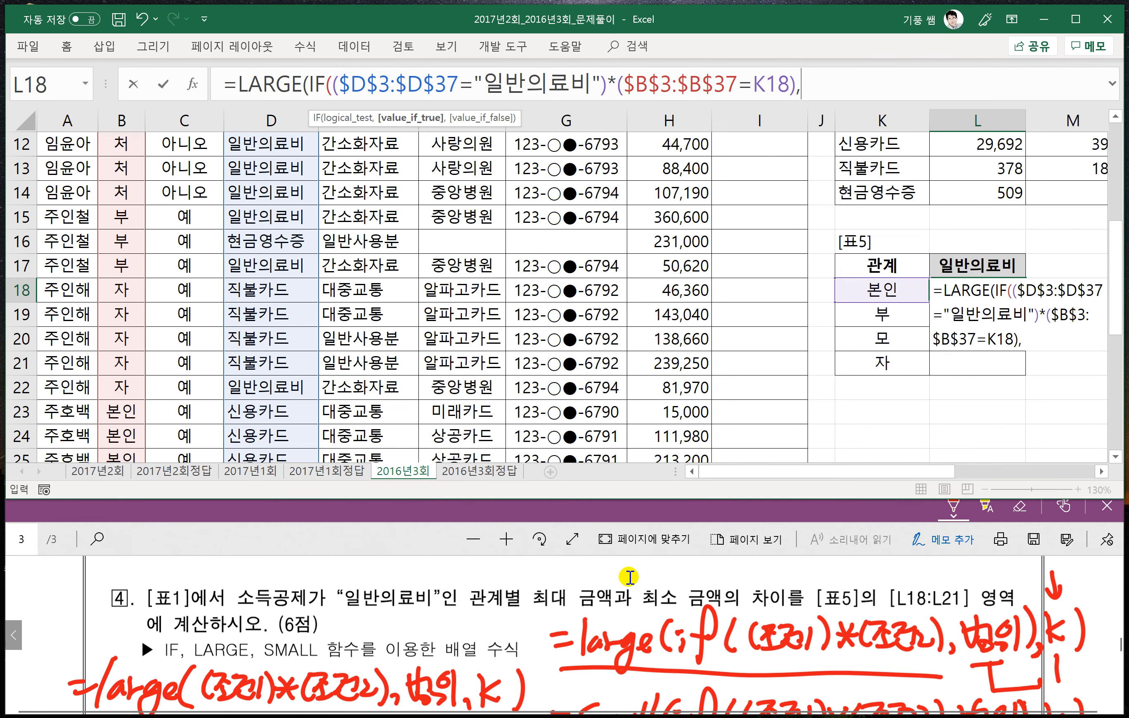
scroll(626, 576, up, 2)
scroll(674, 264, up, 4)
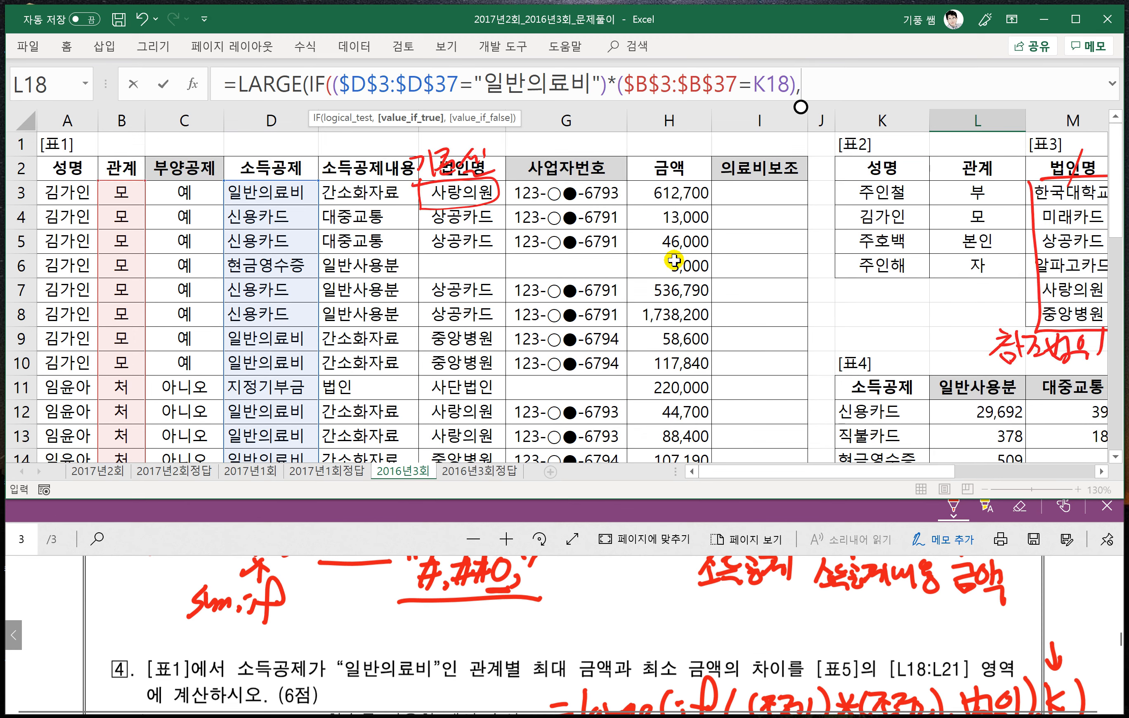
click(675, 194)
key(ctrl+shift+Down)
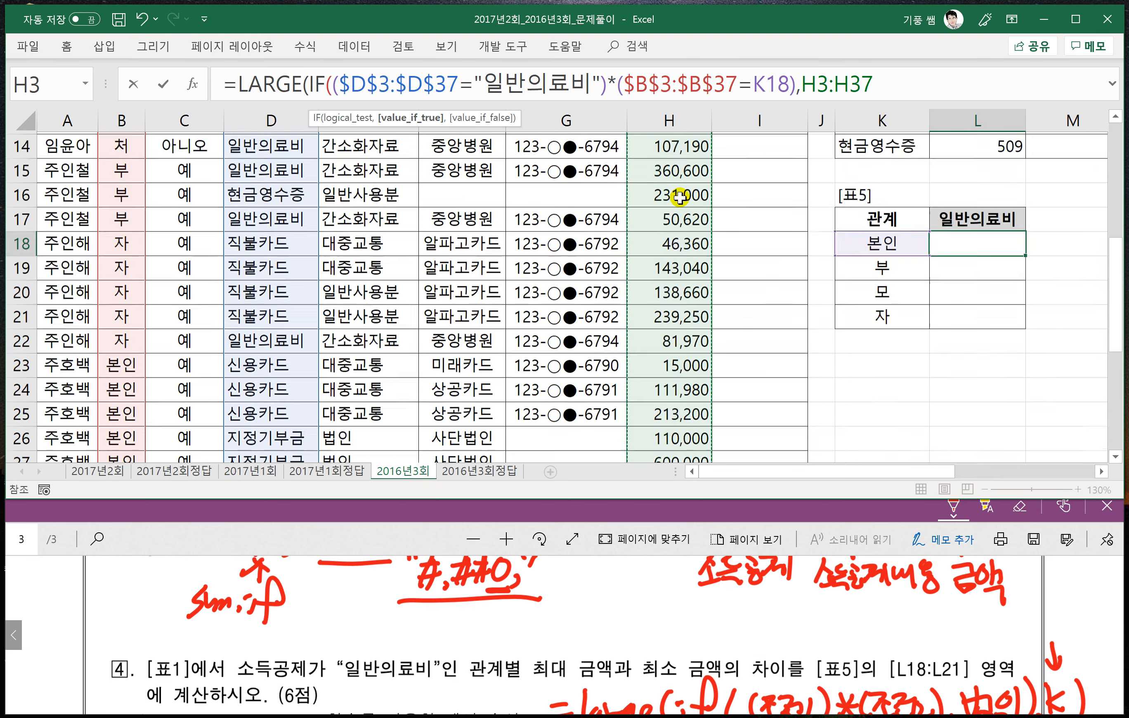
key(F4)
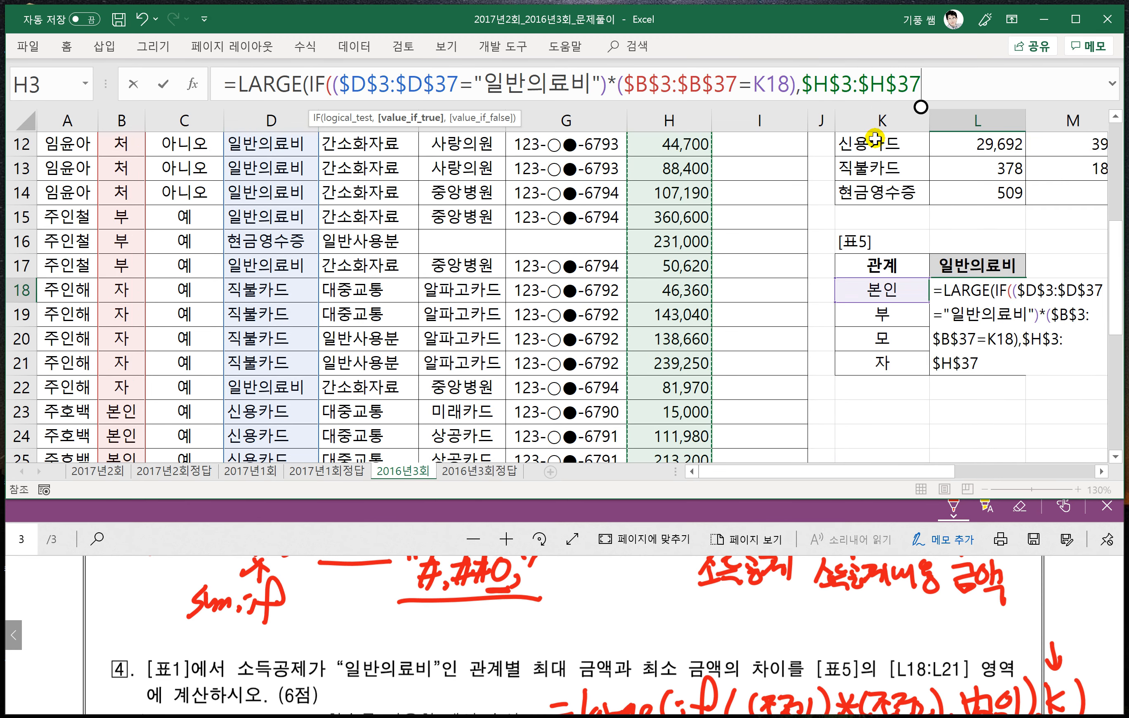
text(),1)
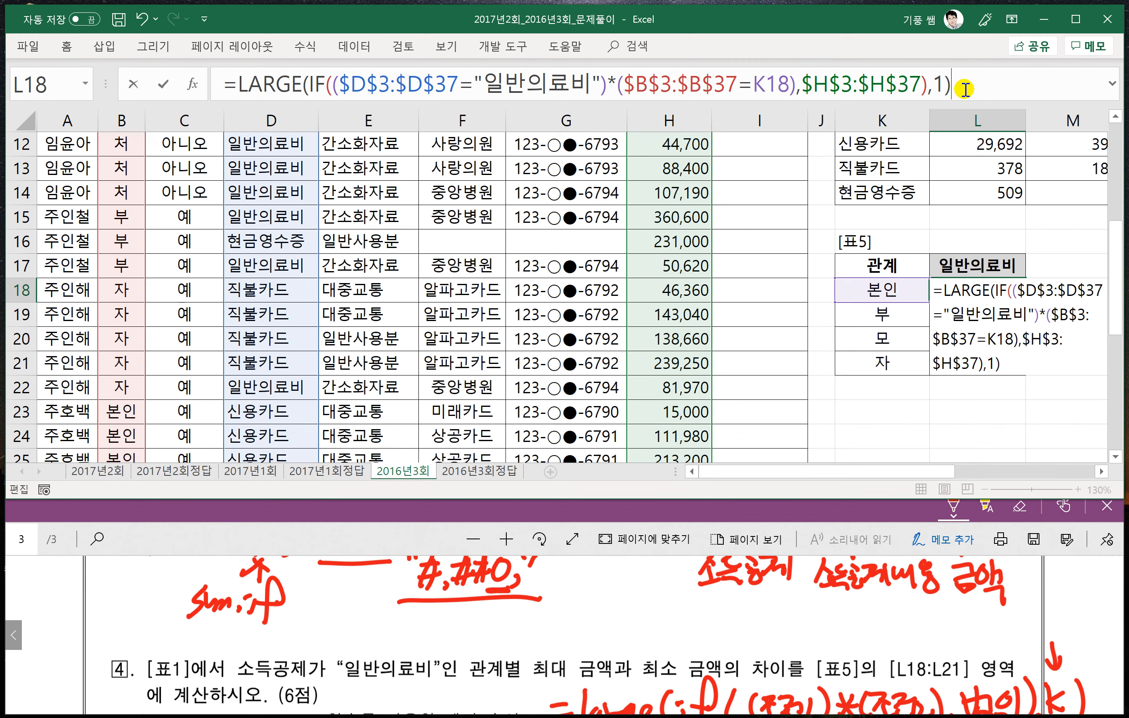
key(ctrl+shift+Return)
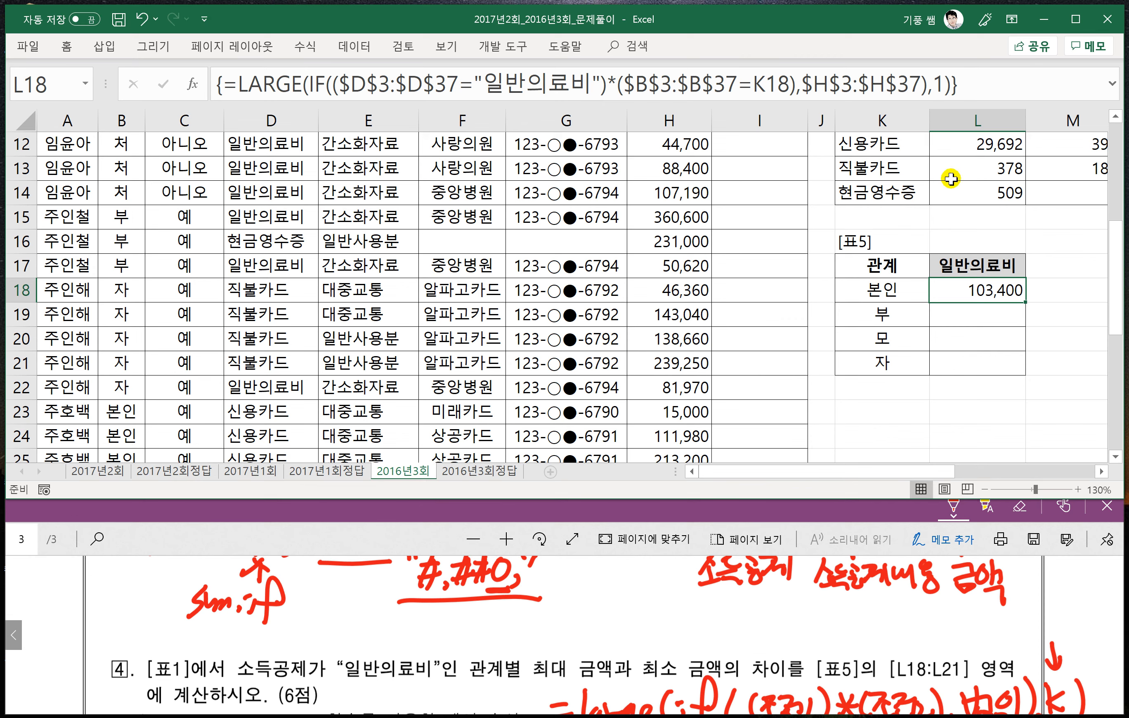
- Append a minus sign and a copy of the whole LARGE(IF(...)) expression to the formula in L18
click(967, 85)
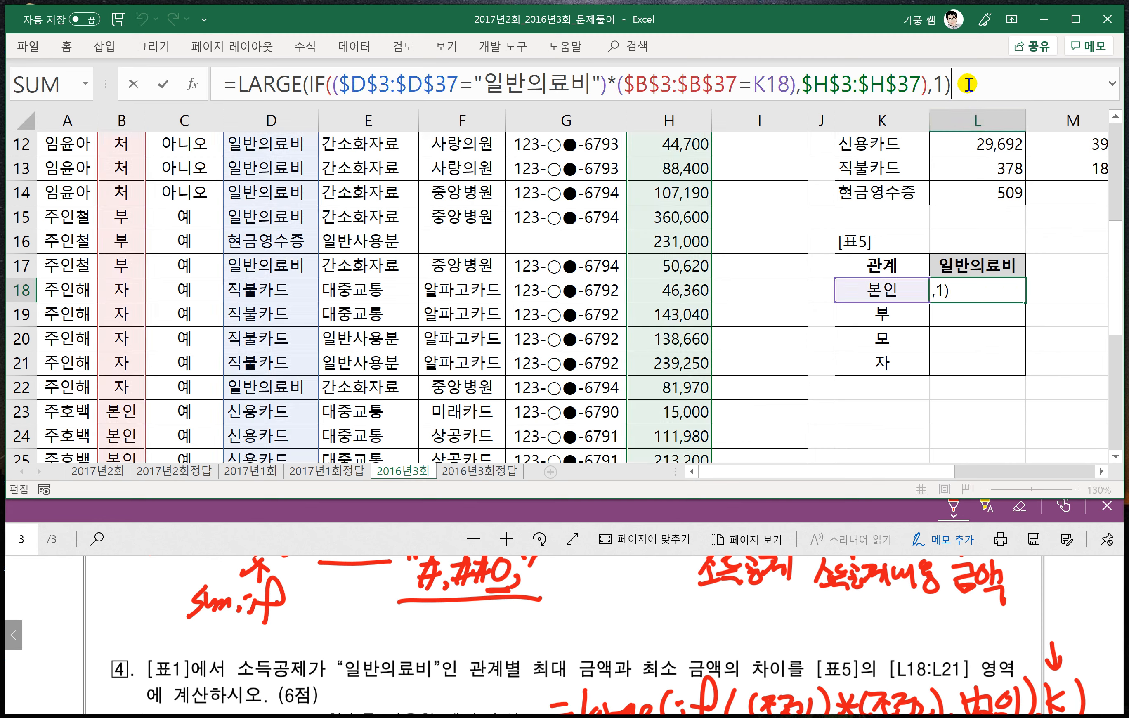
drag(968, 84, 239, 85)
key(ctrl+c)
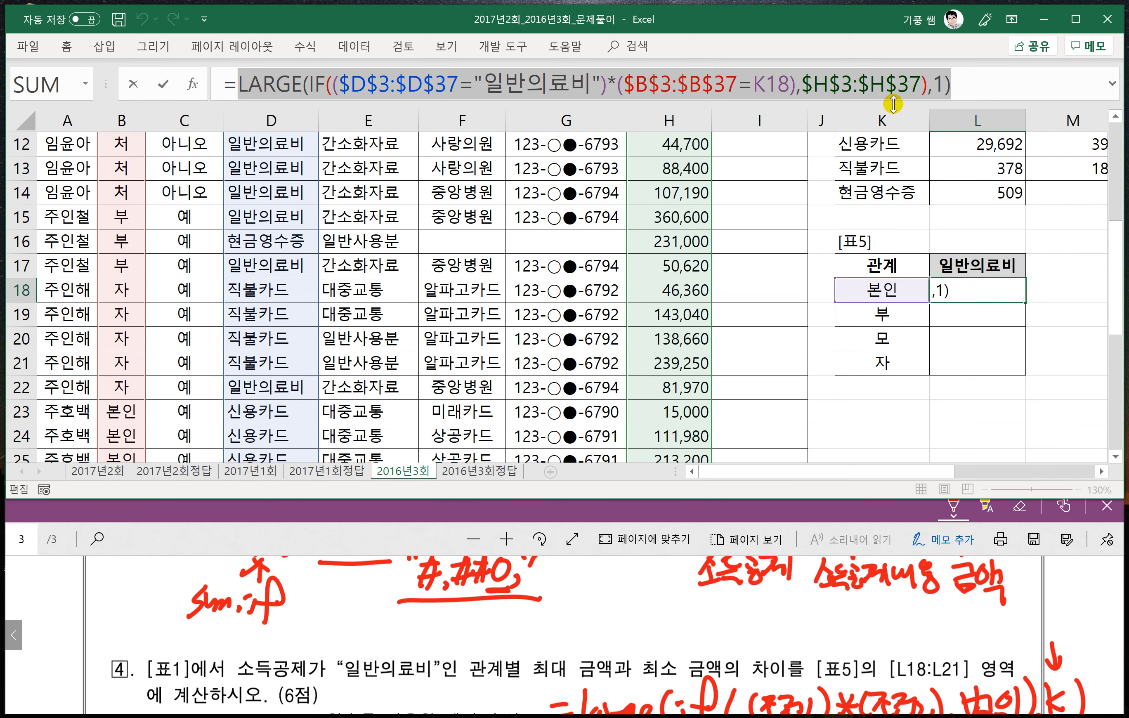
key(ctrl+shift+u)
click(971, 93)
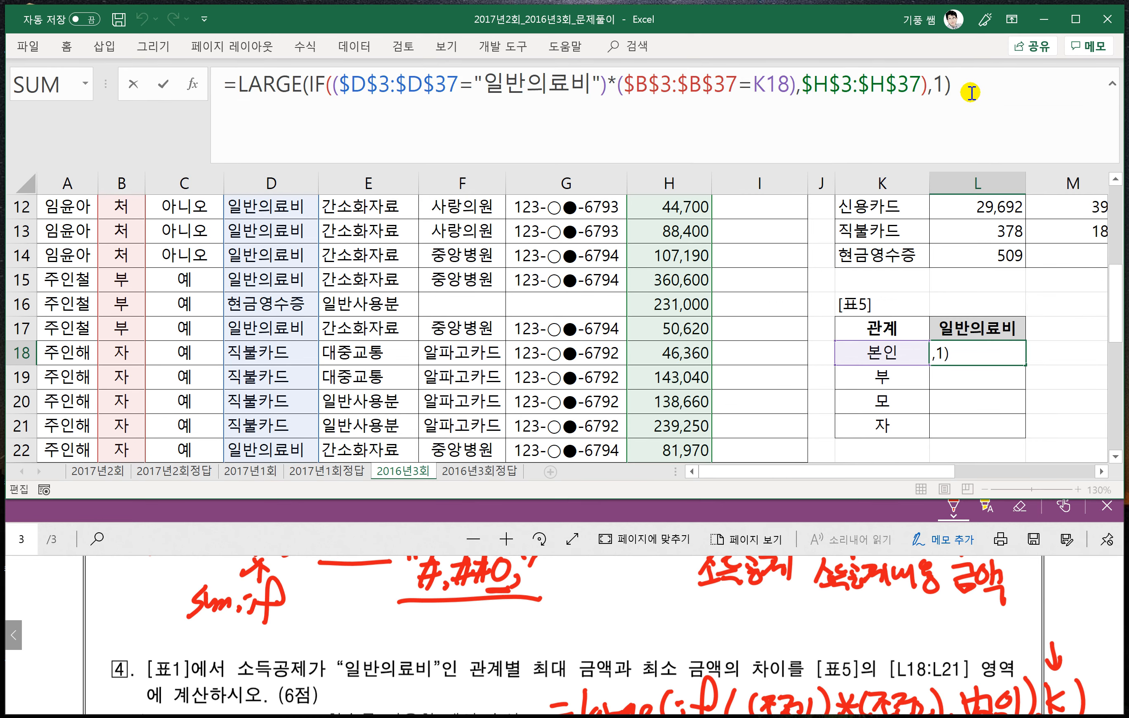
key(ctrl+v)
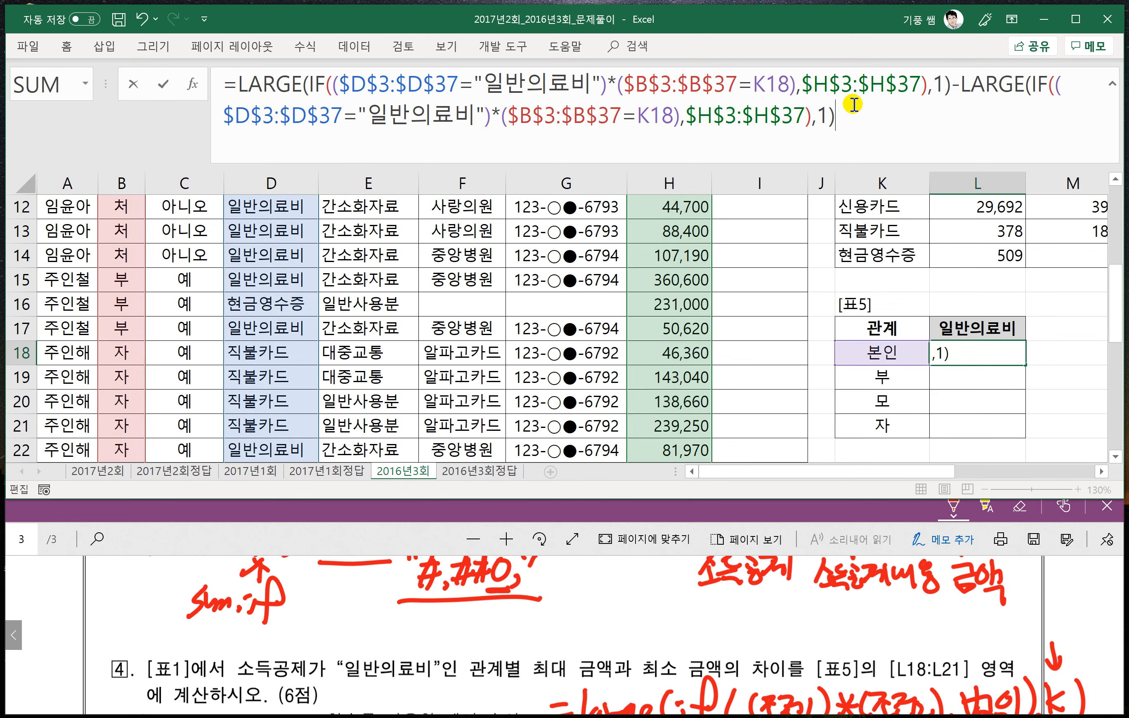
- Replace the second LARGE with SMALL in L18's array formula and fill it down through L21
drag(1025, 85, 965, 87)
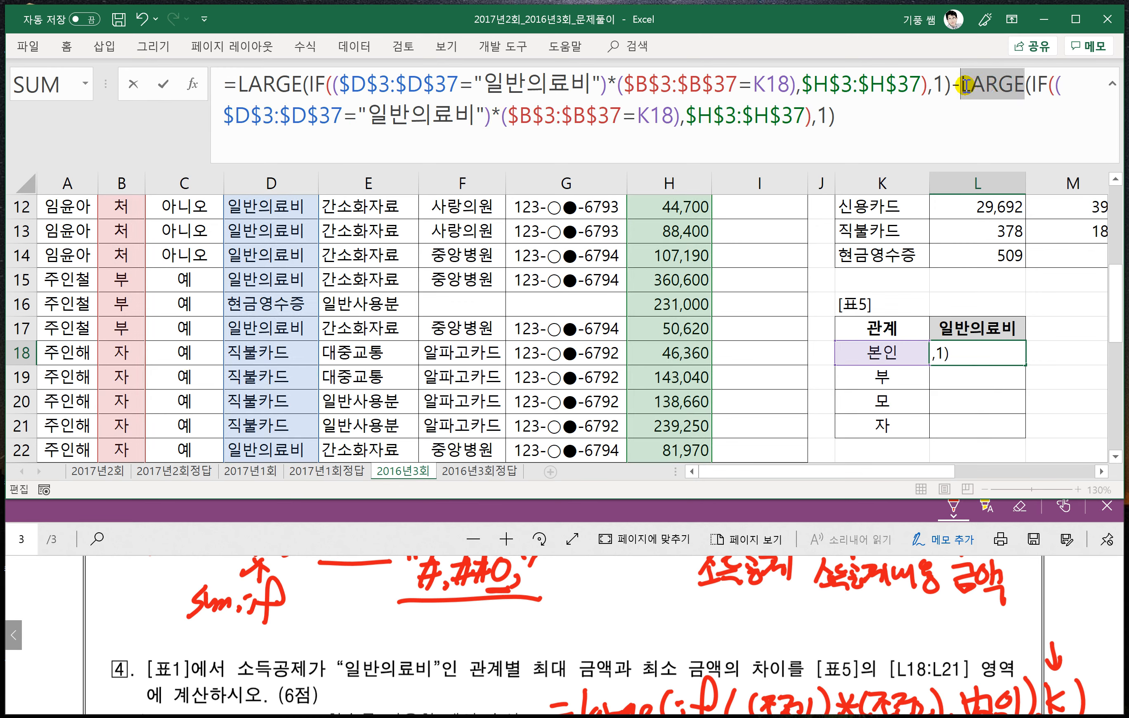
text(ㄴ)
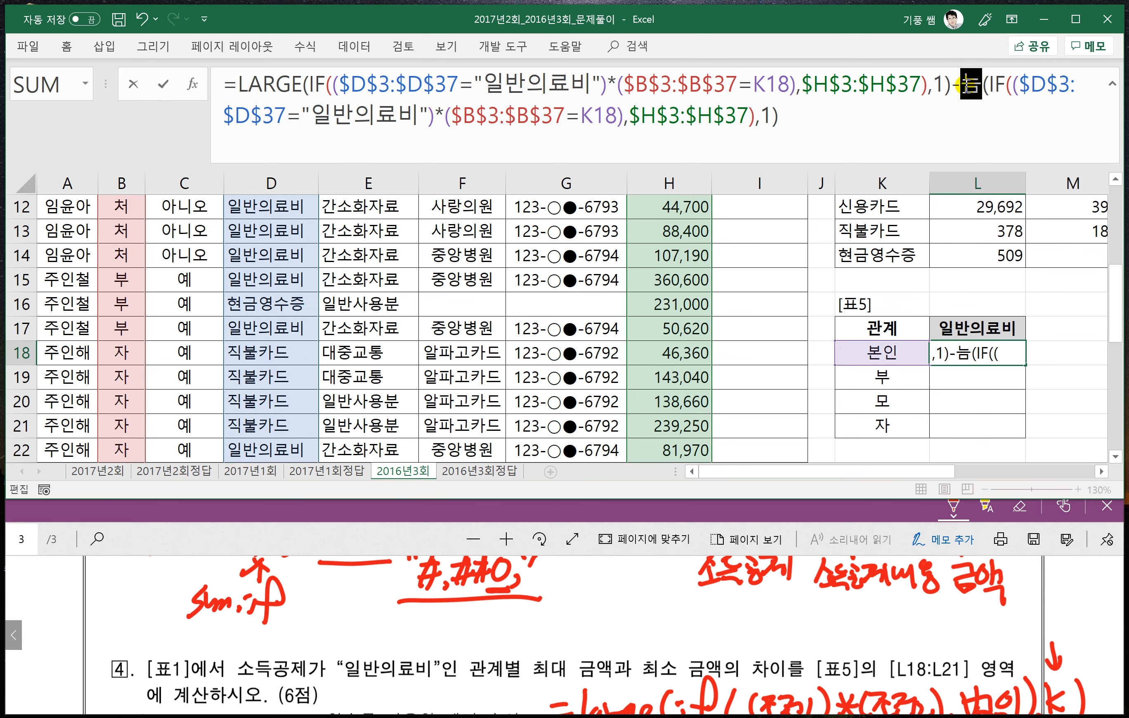
key(BackSpace)
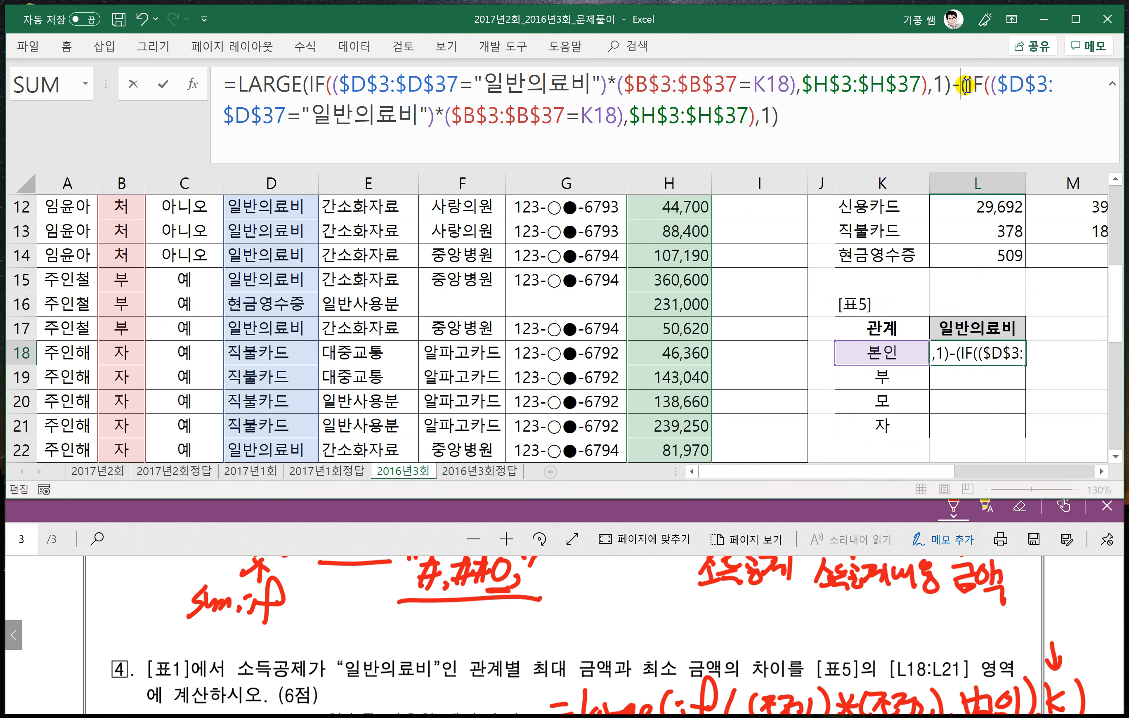
text(SMALL)
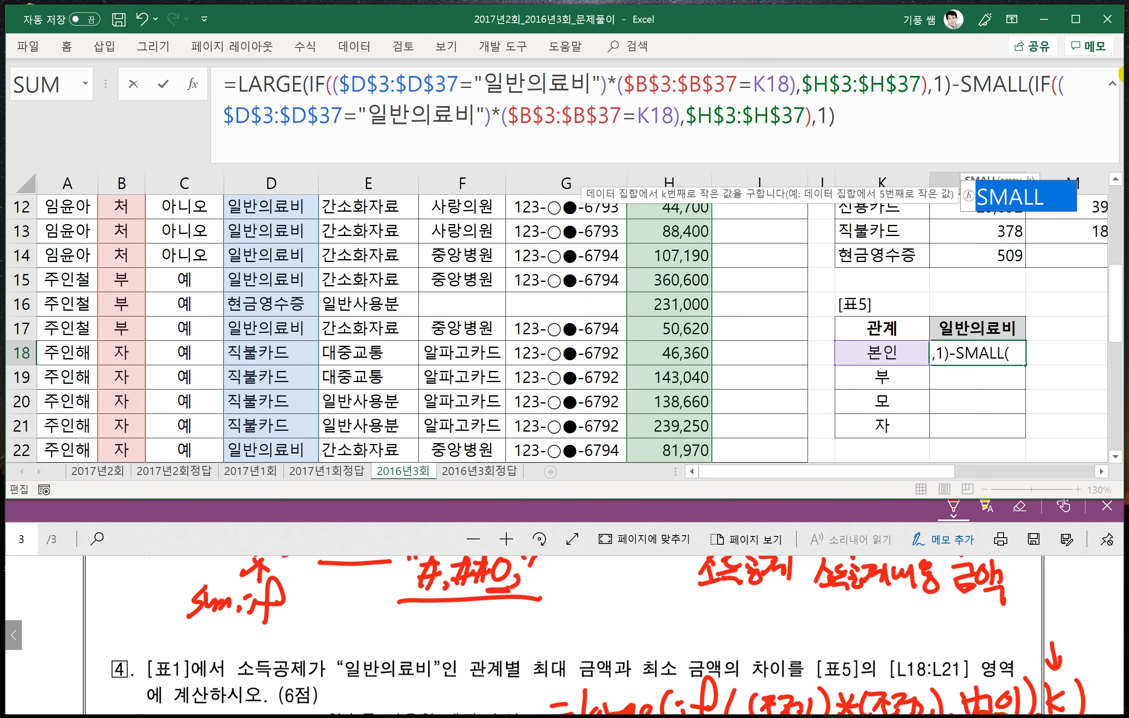
key(ctrl+shift+Return)
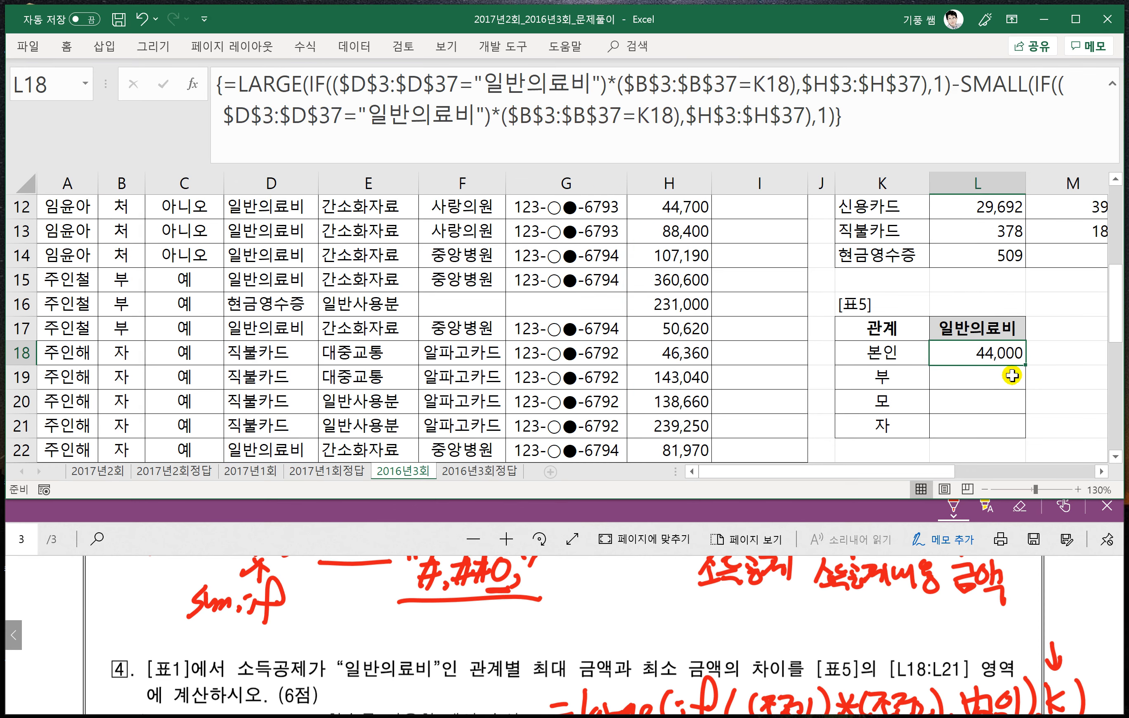
drag(1028, 366, 1040, 430)
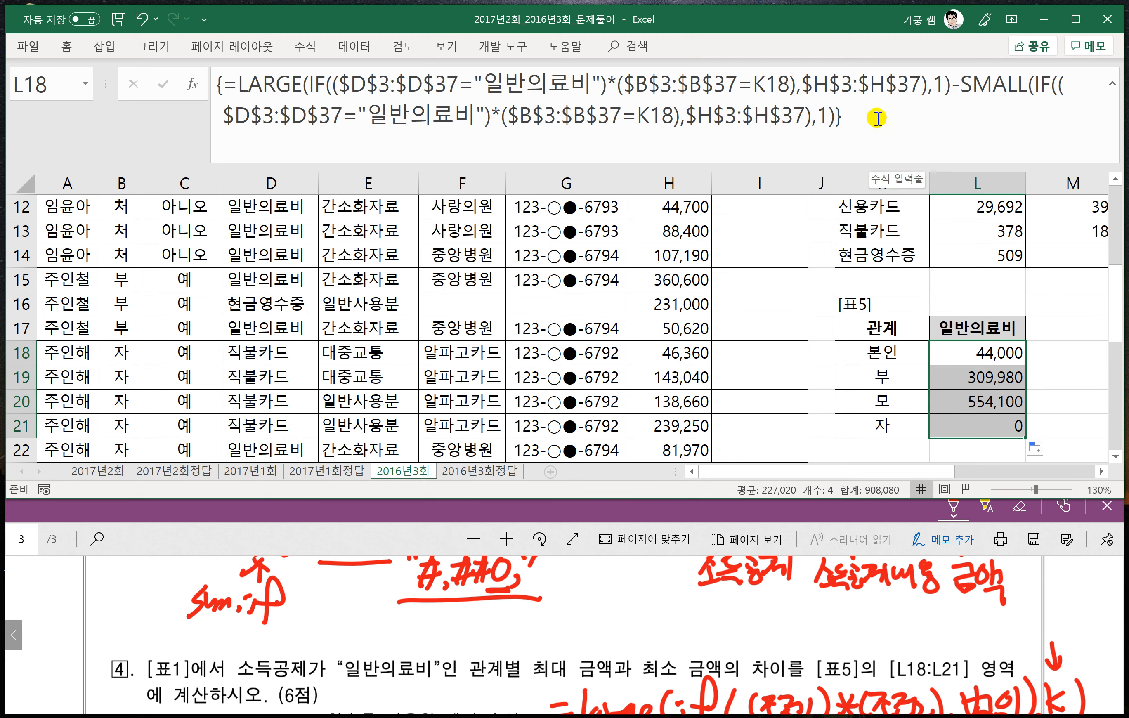
click(961, 402)
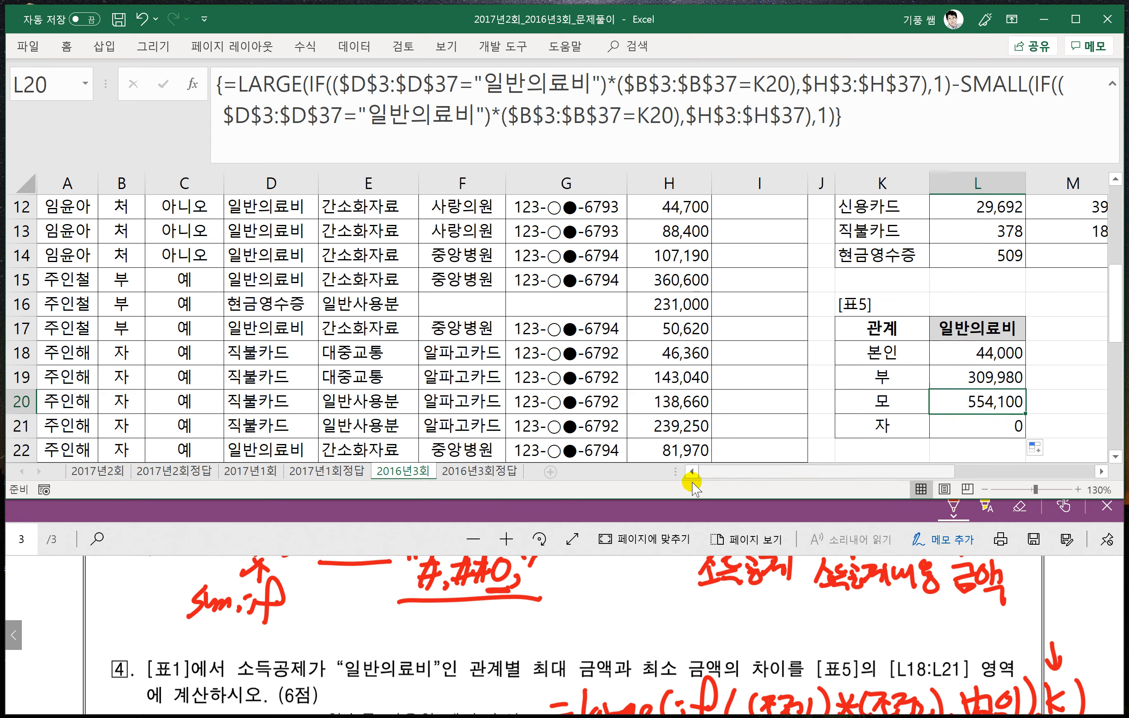
- Switch to the question PDF and mark question 5's 일반의료비 condition, 80% and 50% cases and otherwise case in red
click(636, 509)
scroll(489, 615, down, 5)
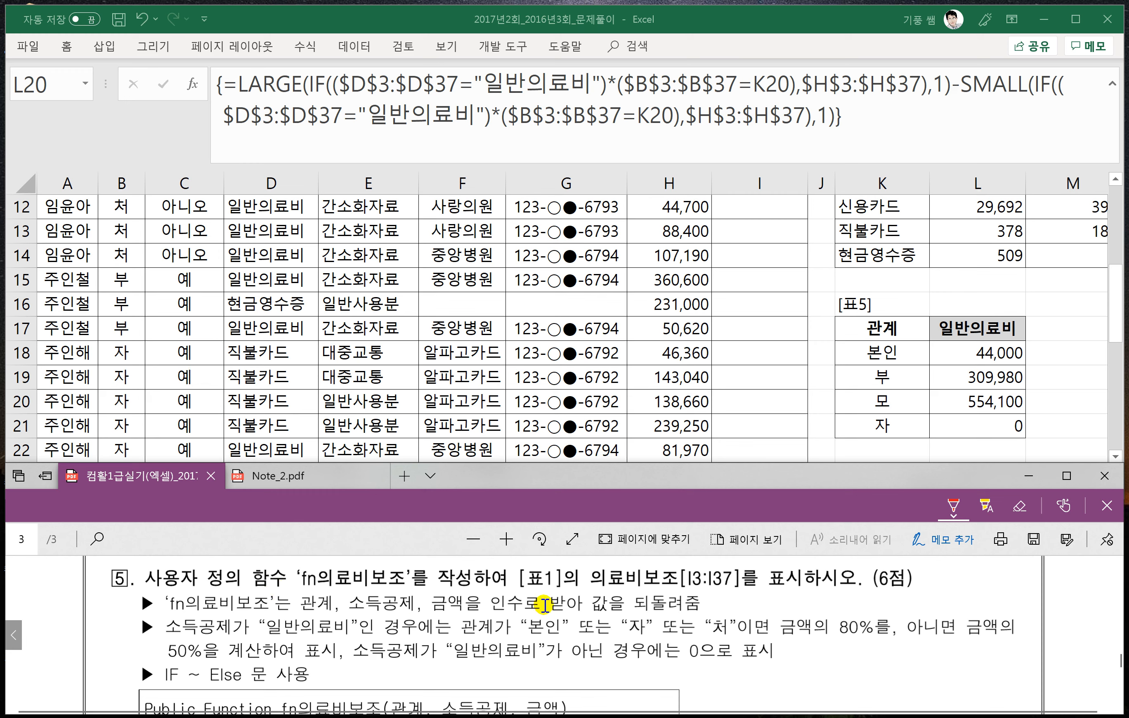
scroll(622, 619, down, 1)
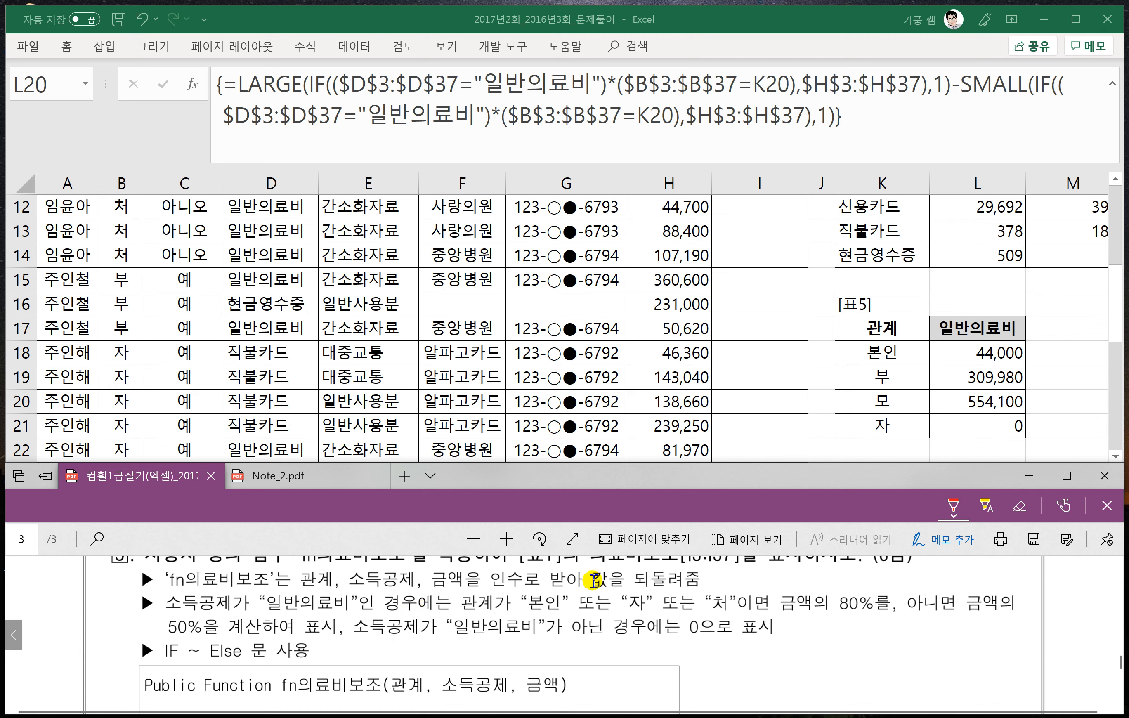
drag(503, 613, 710, 615)
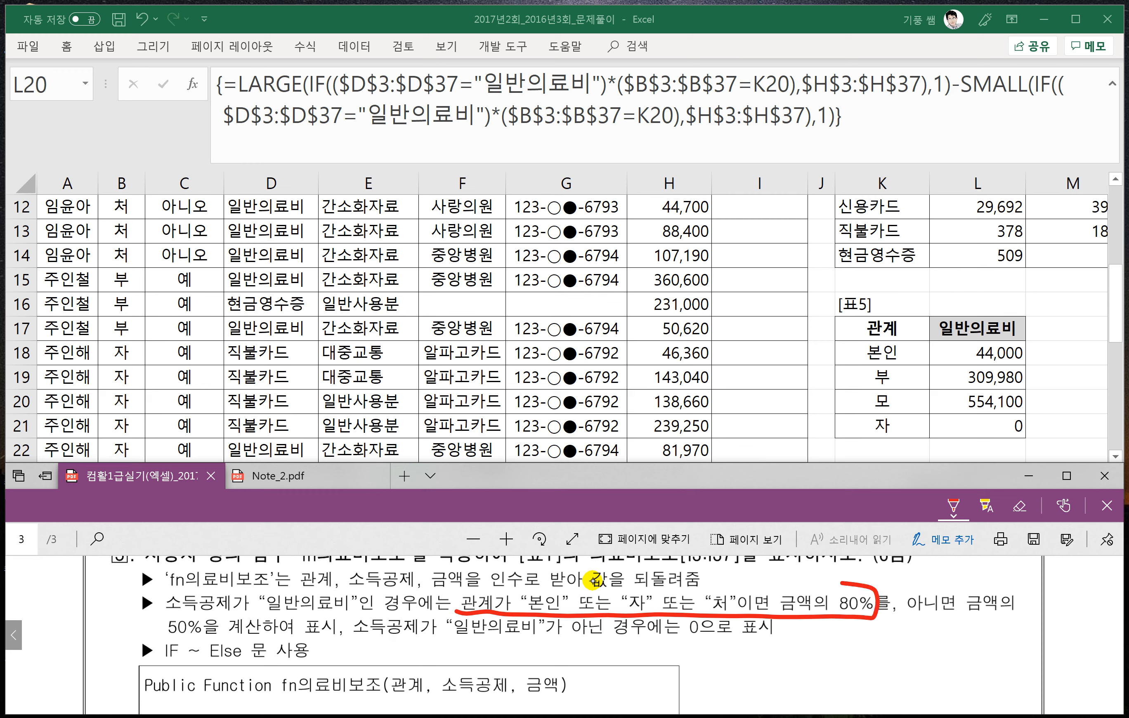
mouse_move(844, 582)
mouse_down()
mouse_move(444, 598)
mouse_move(451, 615)
mouse_up()
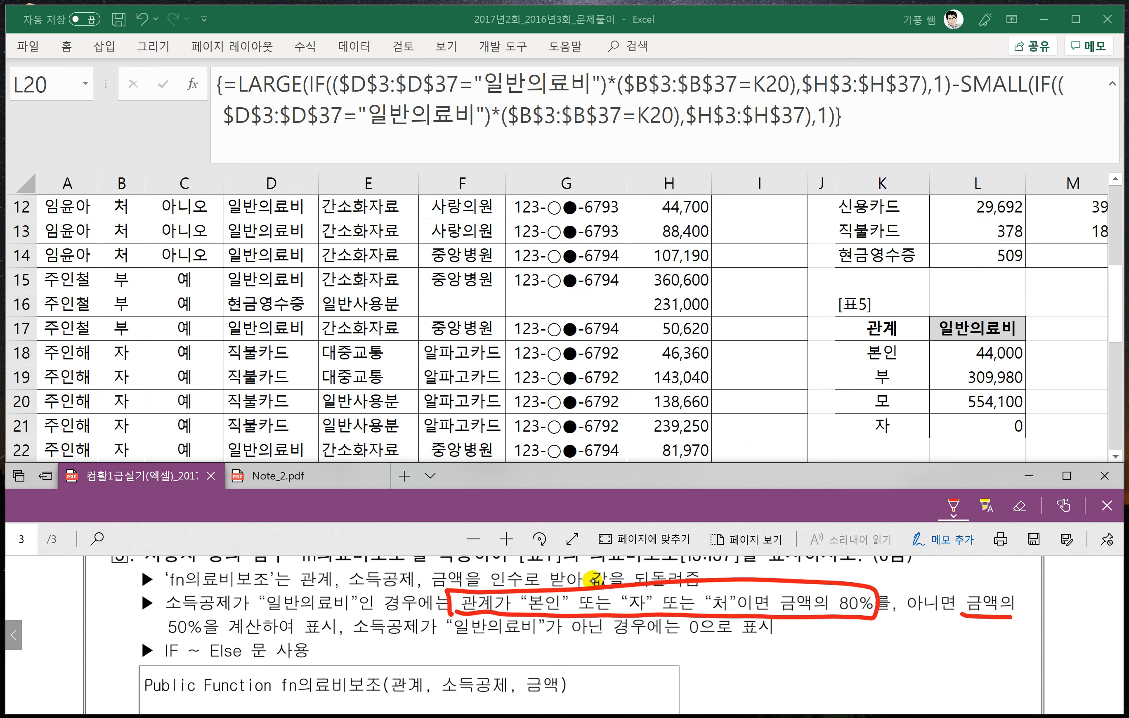
drag(251, 639, 188, 618)
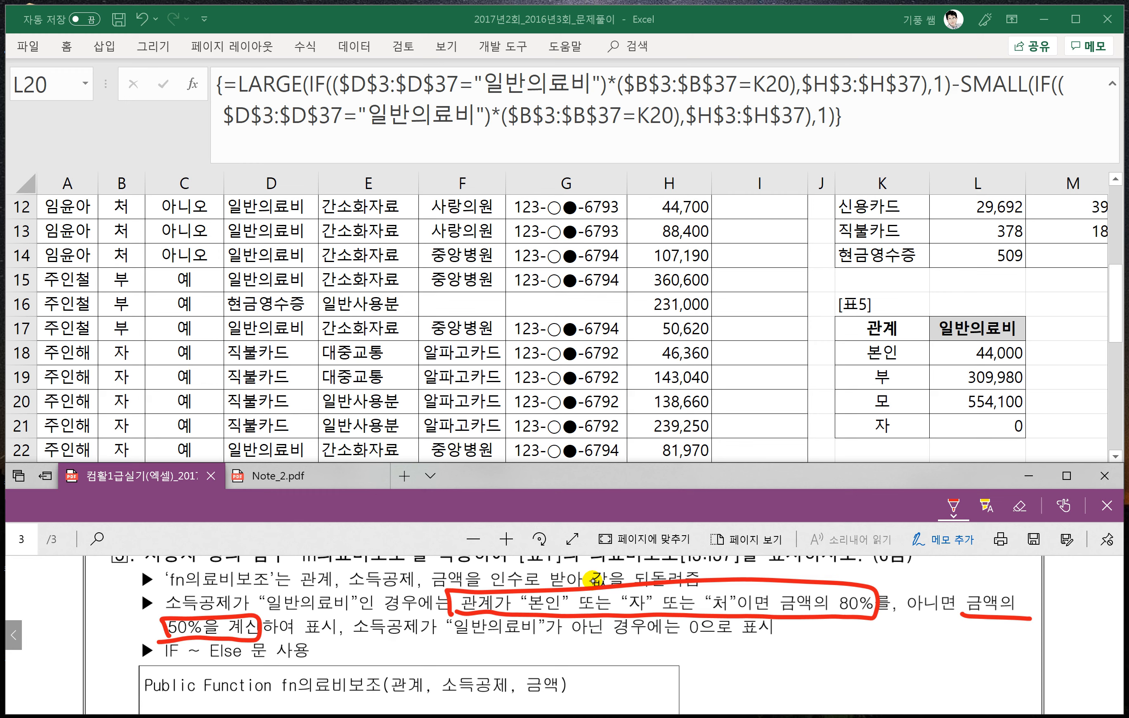
drag(189, 610, 297, 610)
drag(357, 636, 576, 637)
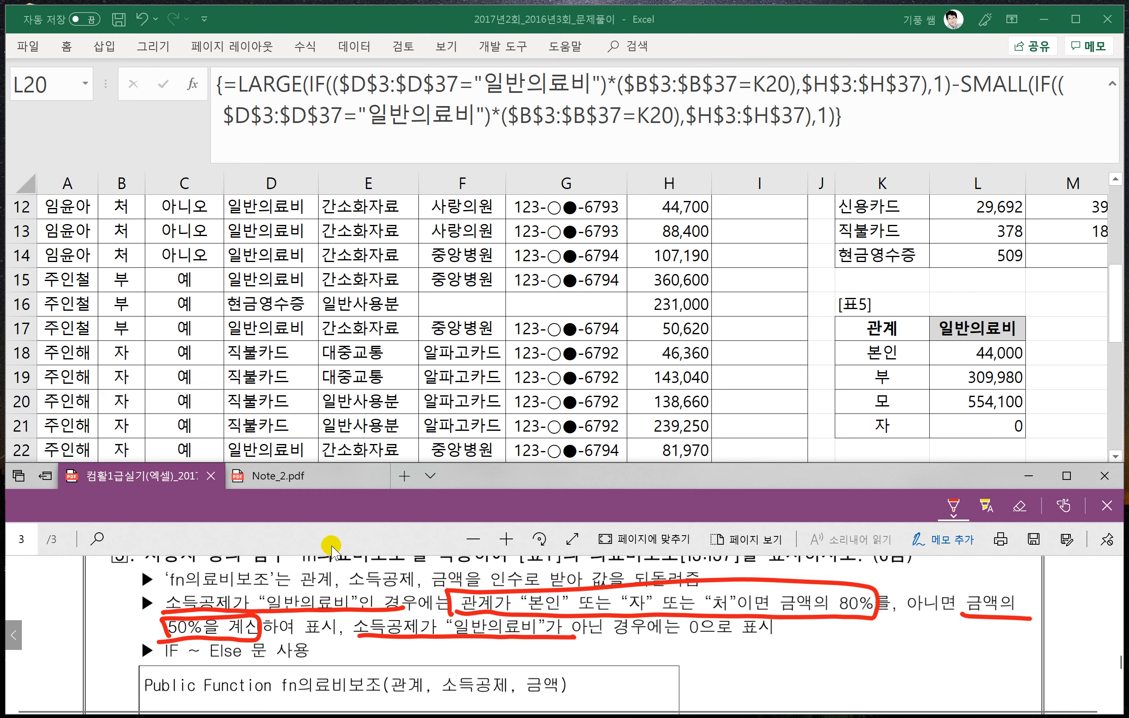
- Return to Excel, collapse the formula bar, and insert a new module in the Visual Basic editor
click(645, 313)
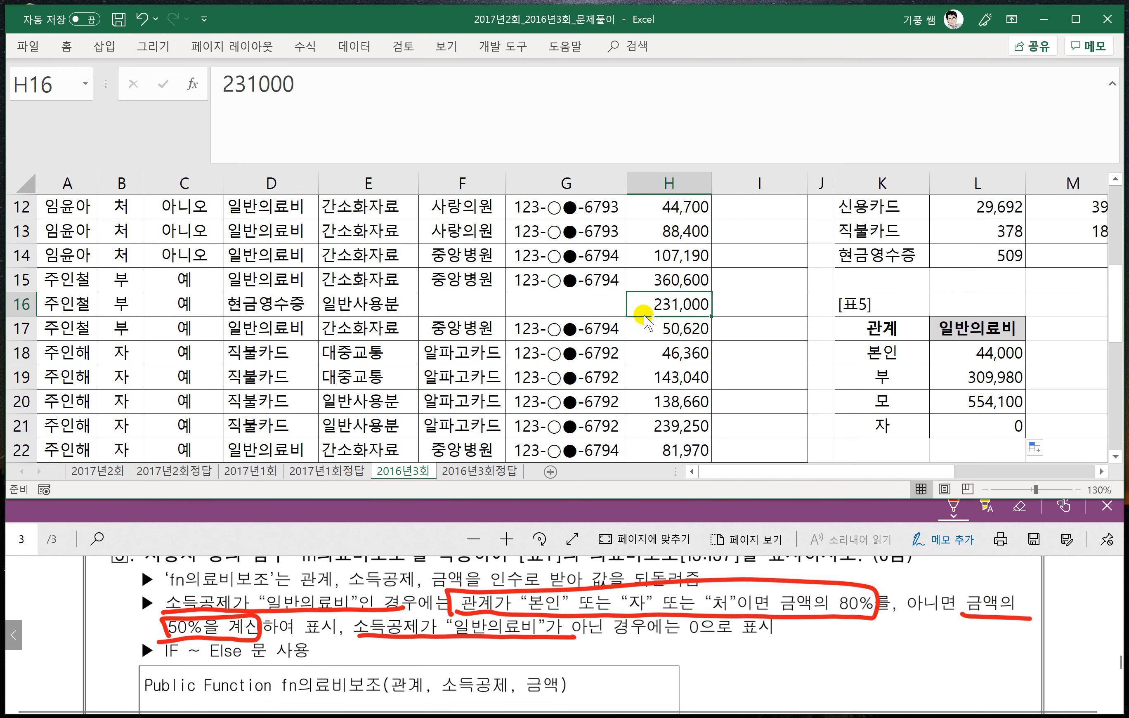
key(ctrl+shift+u)
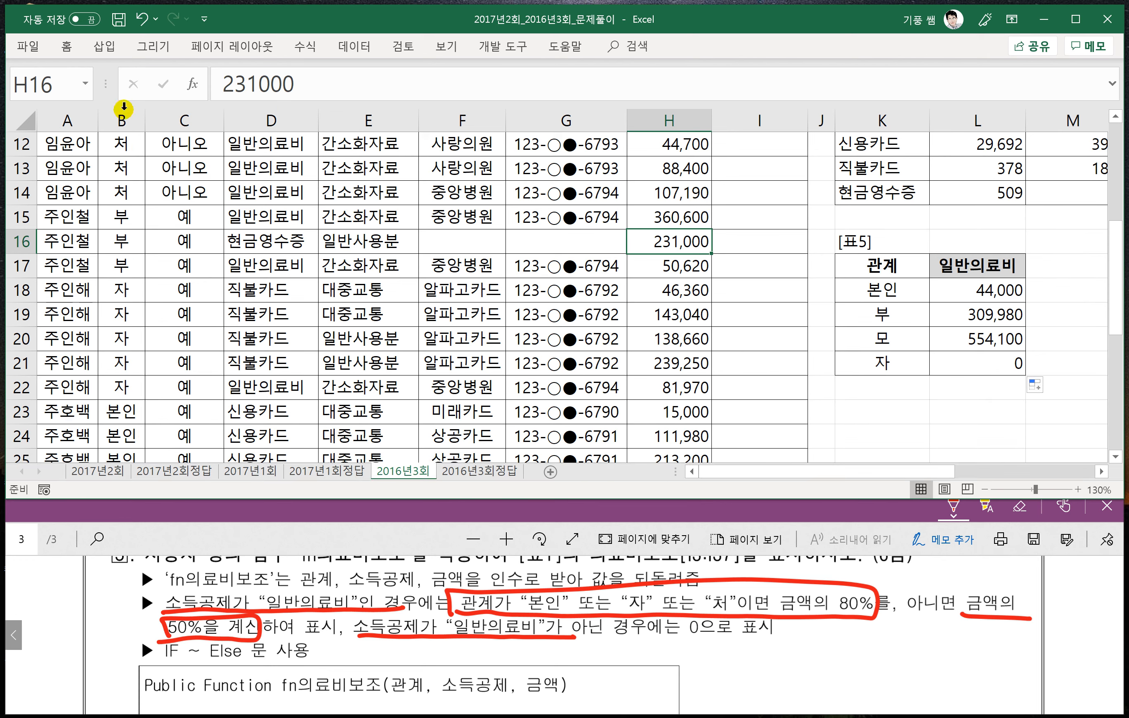
click(510, 46)
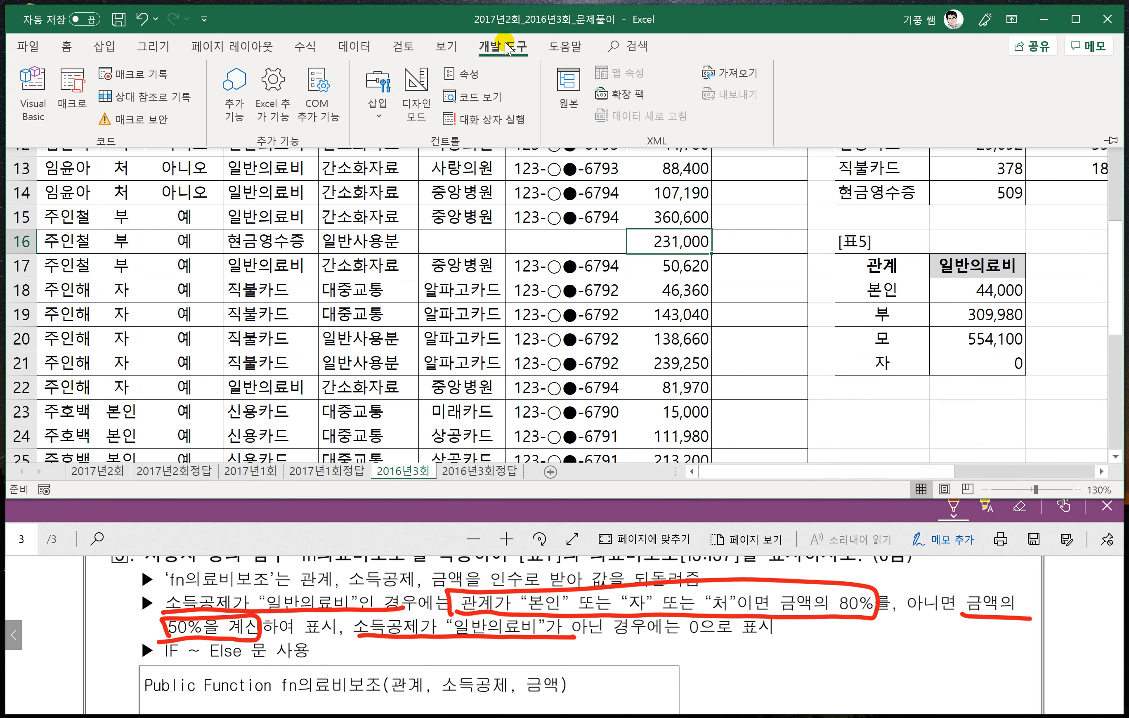
click(33, 95)
click(156, 38)
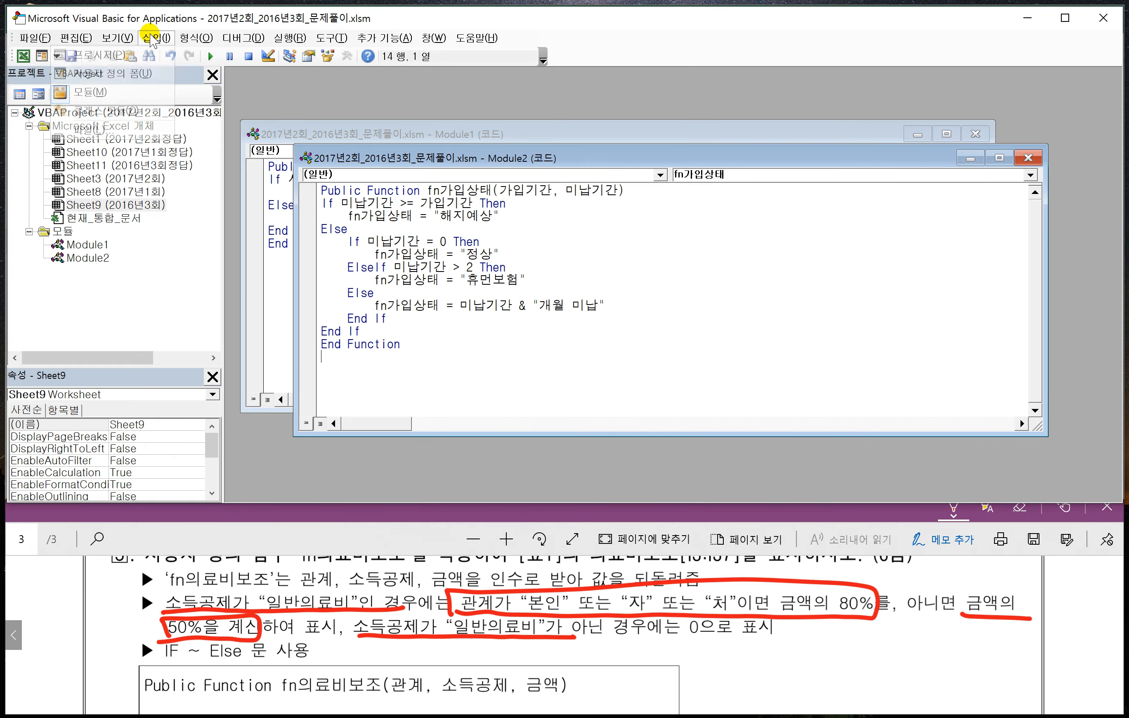
click(109, 95)
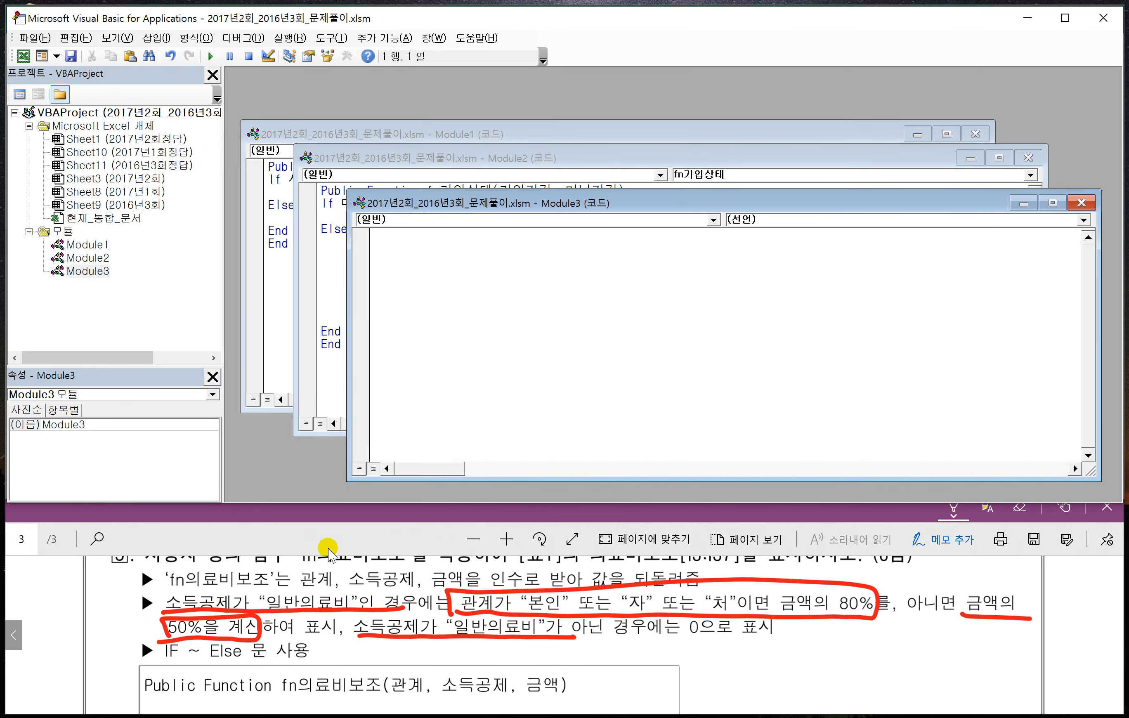
- Switch to Notepad and delete the old fn가입상태 code, keeping only Public Function and End Function
key(alt+Tab)
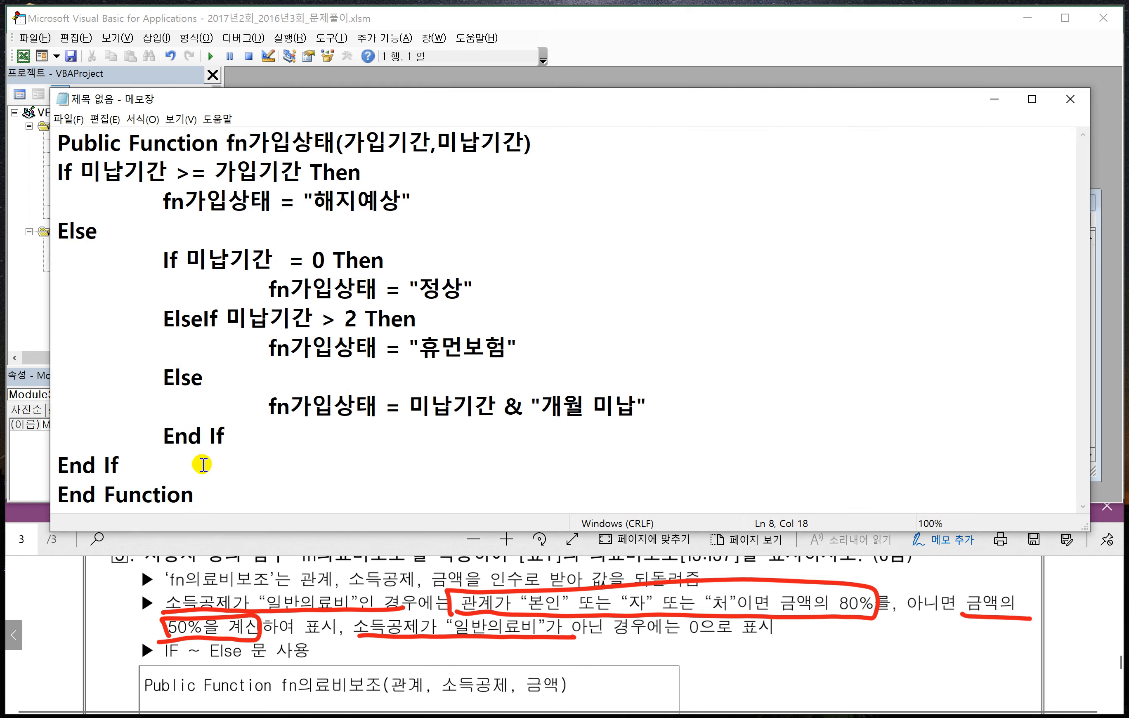
drag(309, 105, 312, 89)
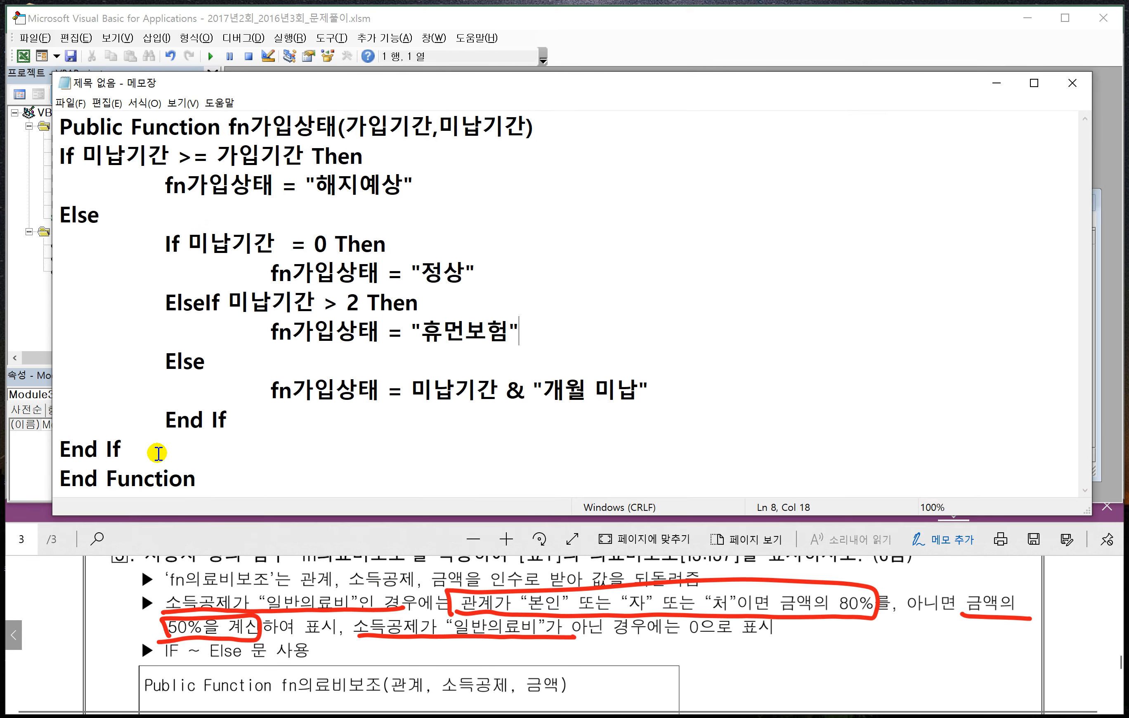
drag(157, 451, 229, 136)
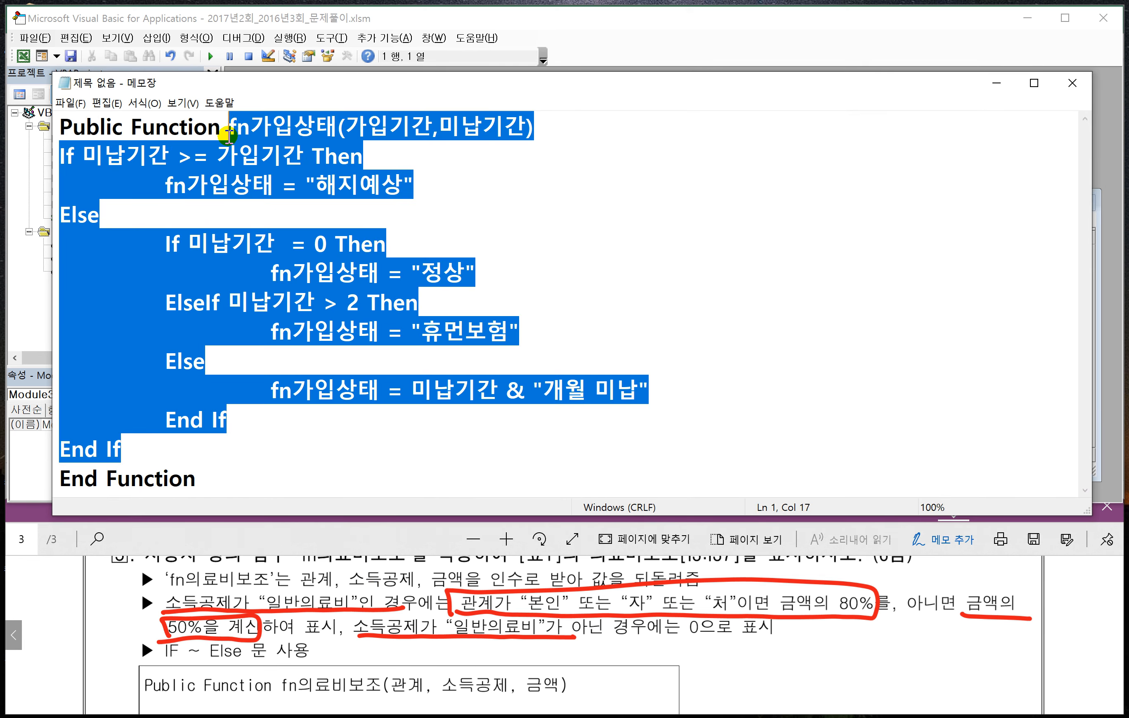
key(Delete)
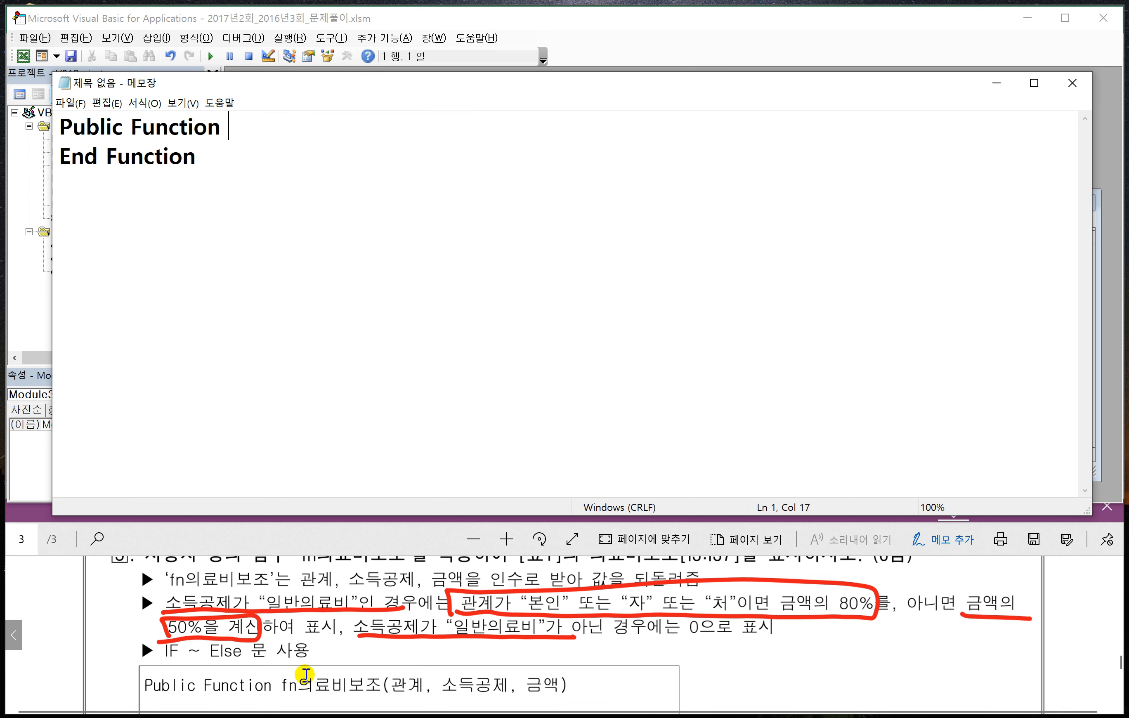
- Complete the Public Function line as fn의료비보조(관계, 소득공제, 금액)
scroll(308, 683, down, 1)
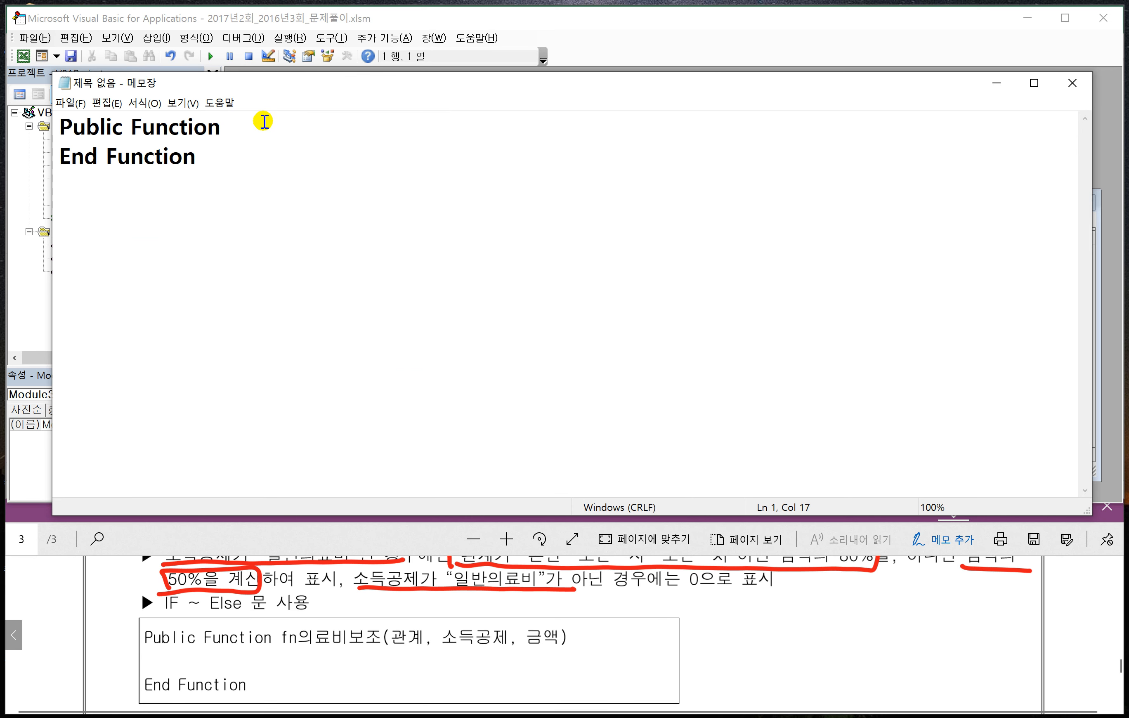
text(FN)
key(BackSpace)
key(BackSpace)
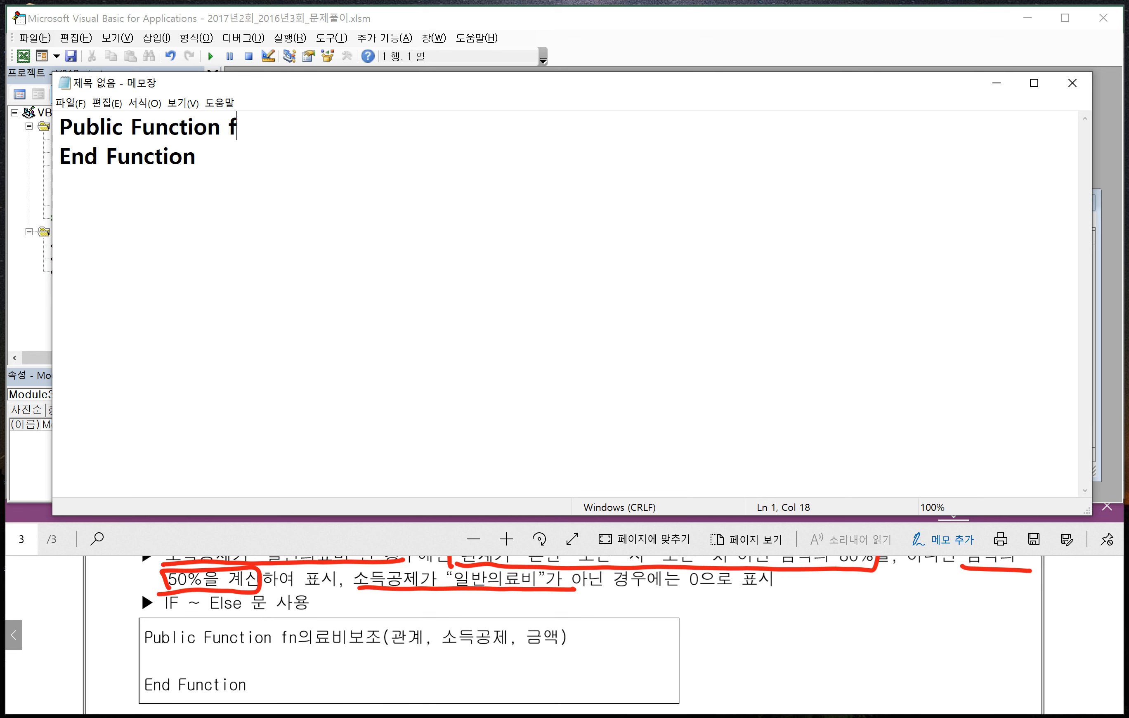
text(fn의료비)
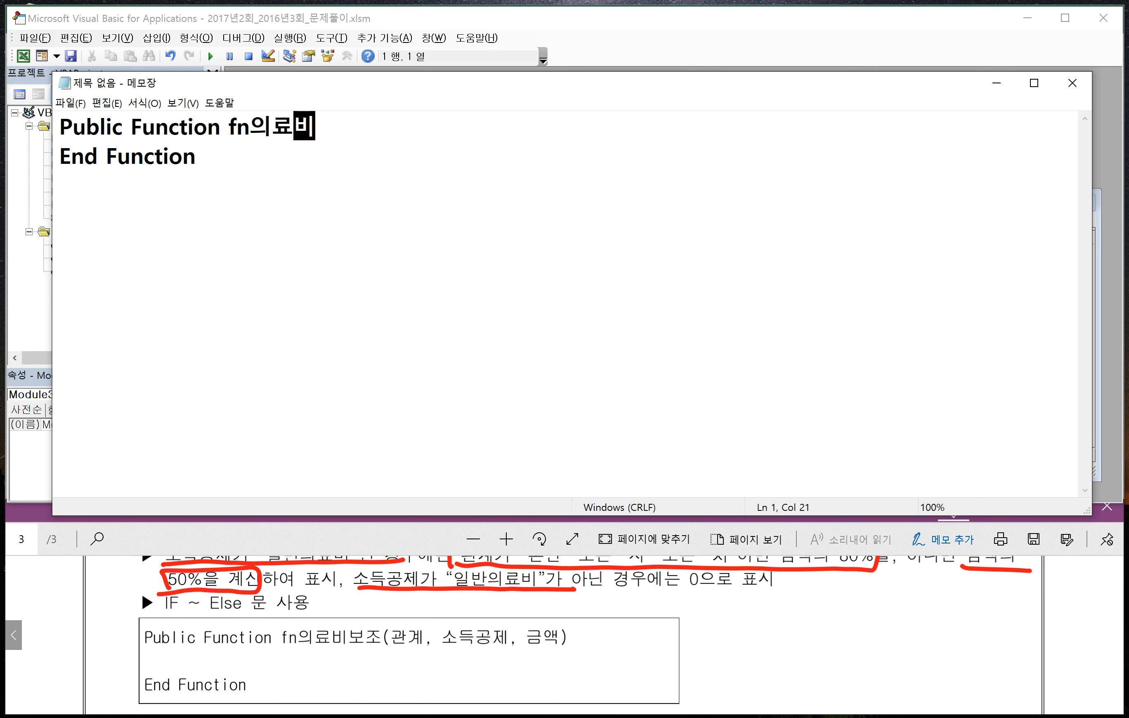
text(보조()
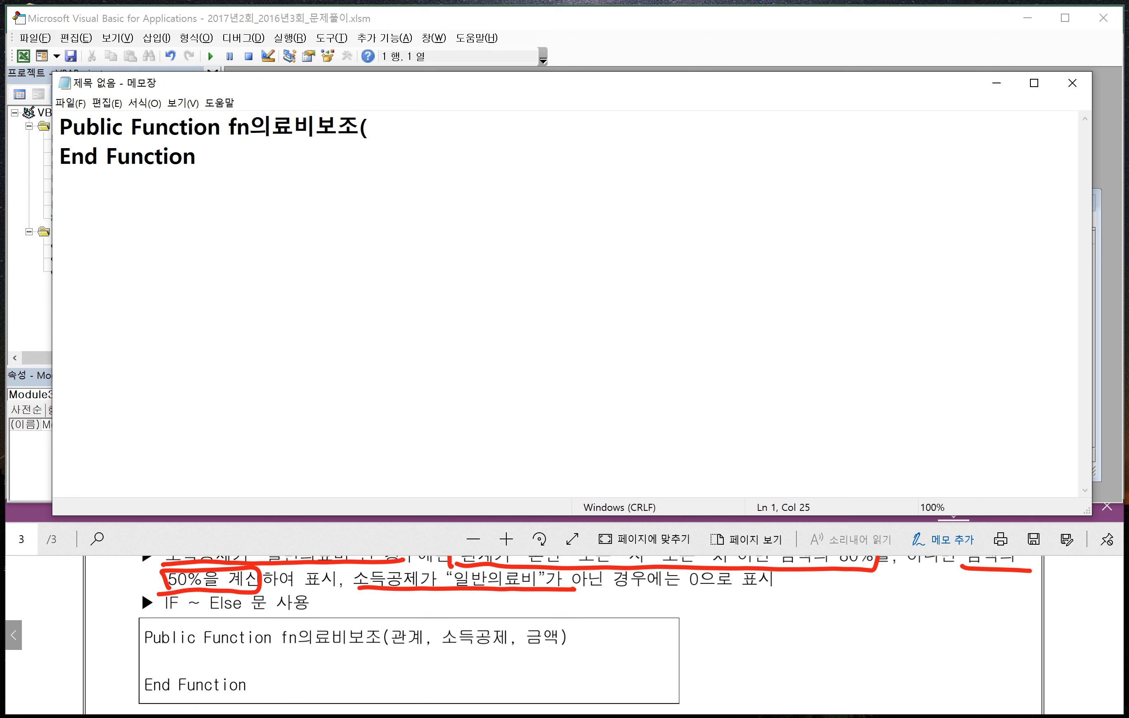
text(관ㄱ)
text(, 소득)
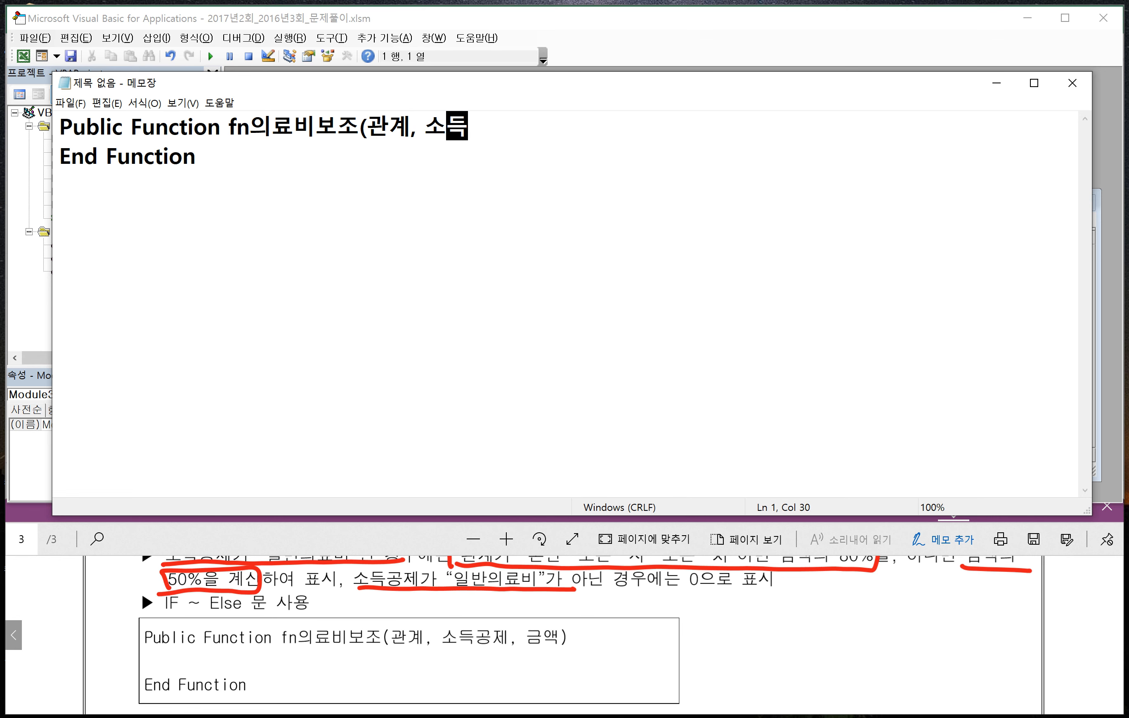
text(공제, )
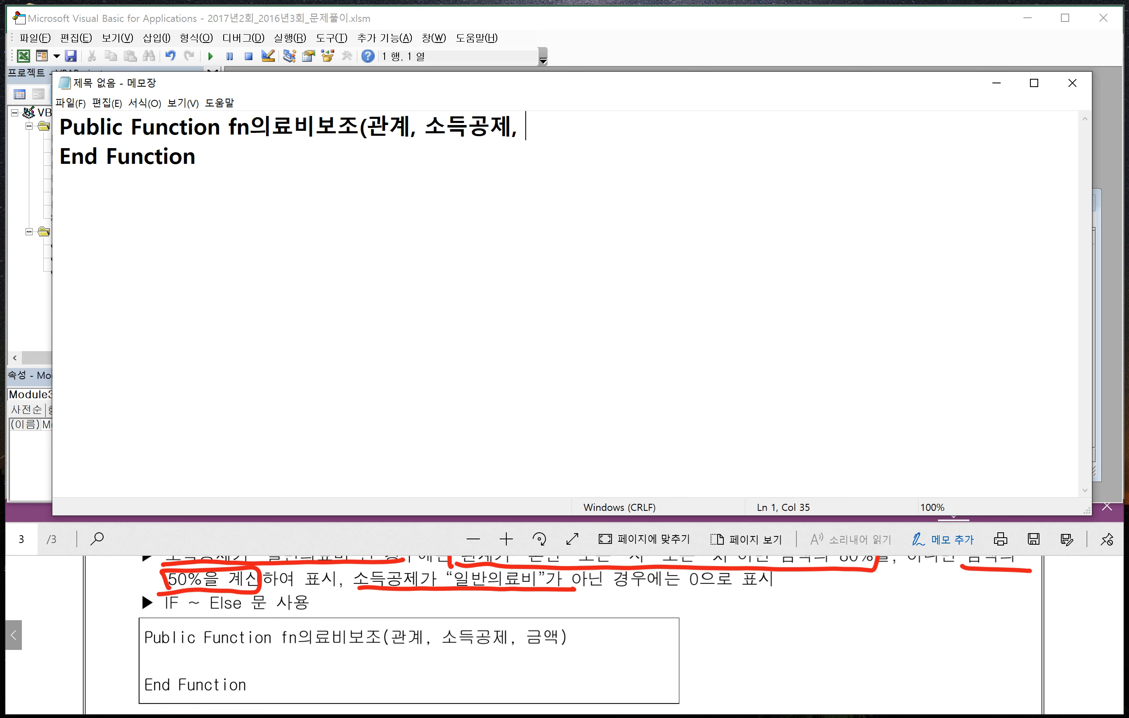
text(금액))
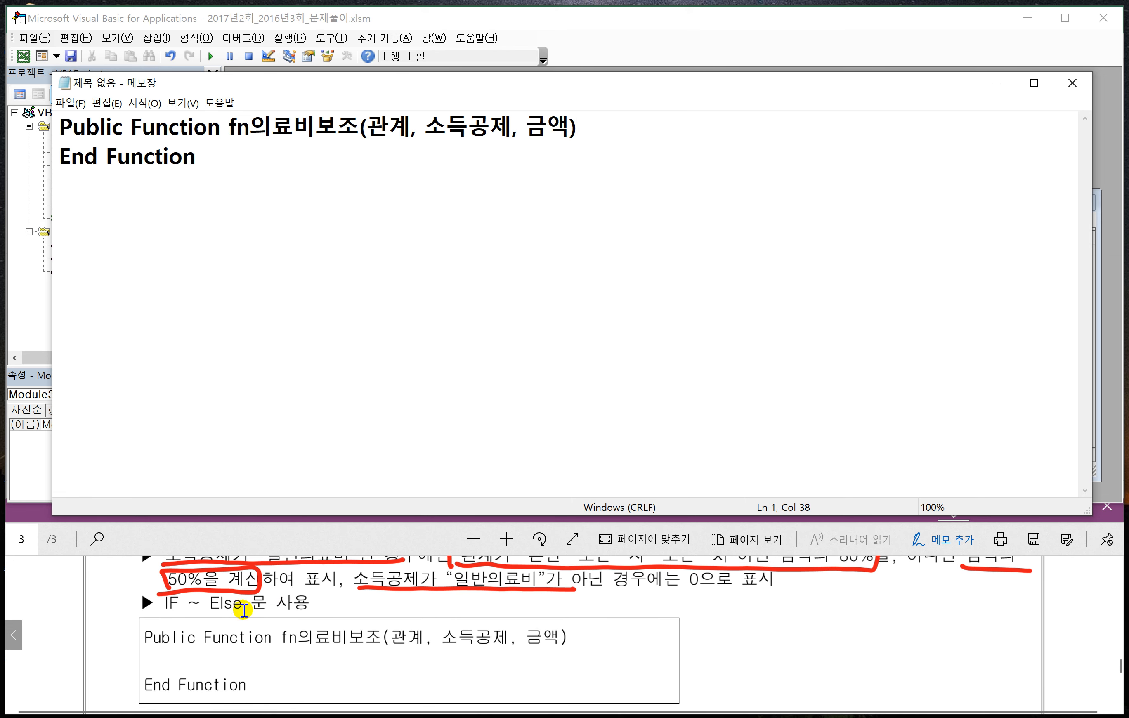
- Below the function declaration, add the outer condition If 소득공제 = "일반의료비" Then
click(237, 540)
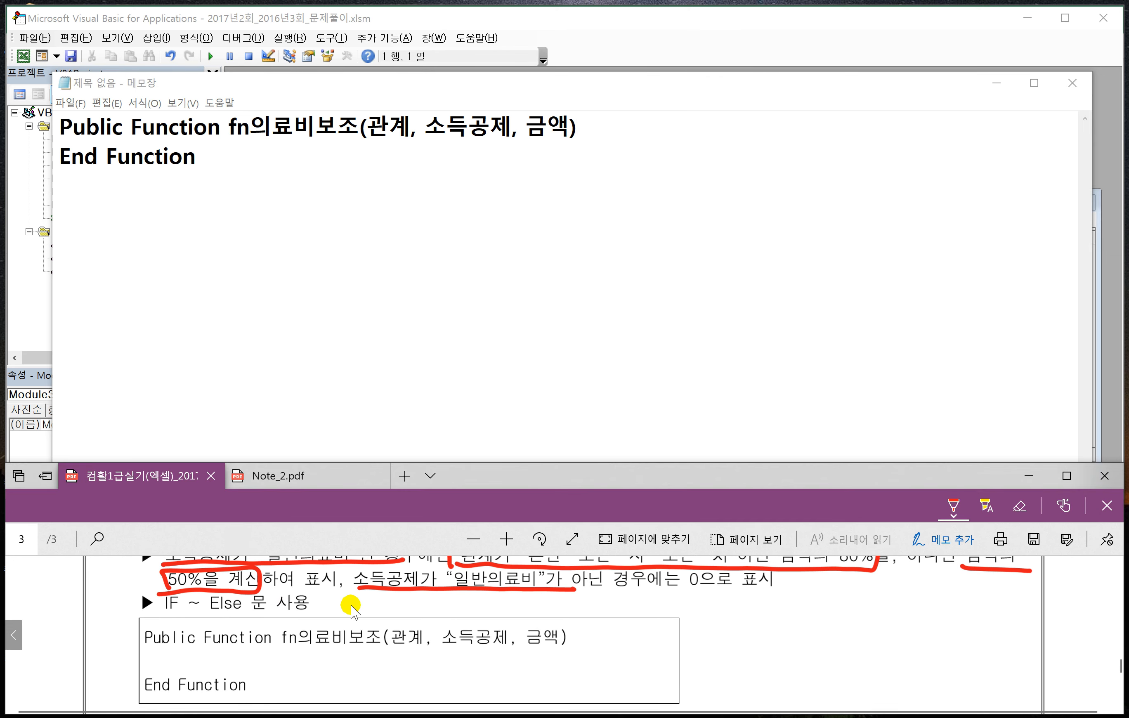
scroll(352, 610, up, 1)
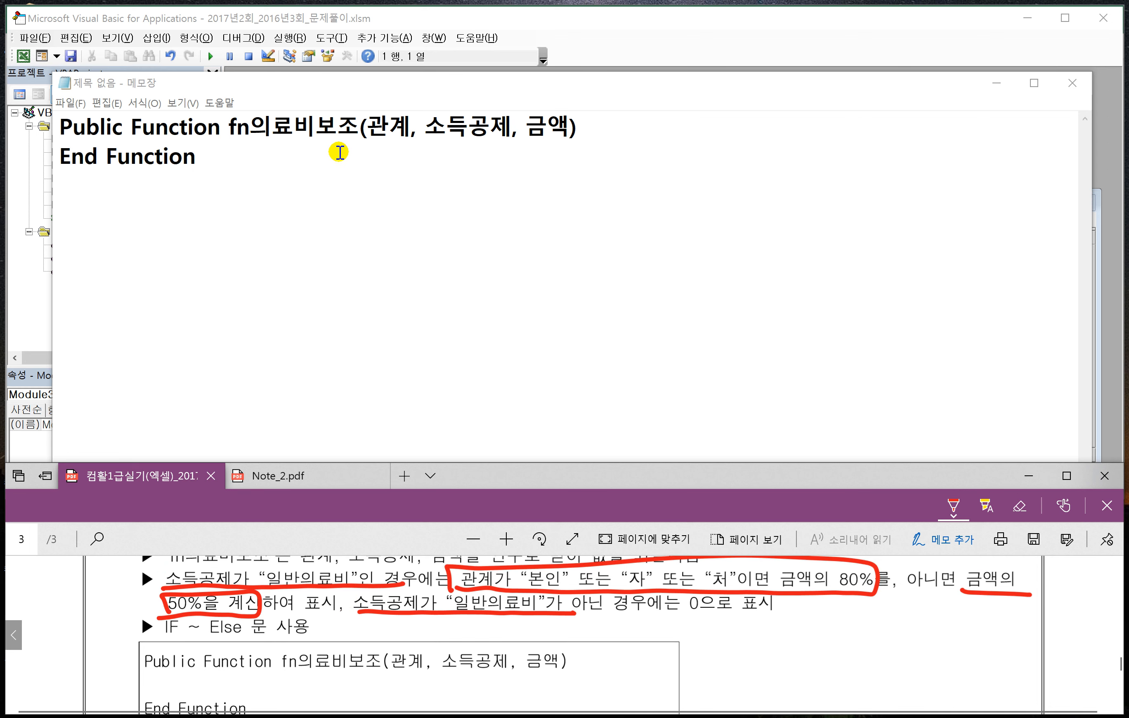
click(603, 128)
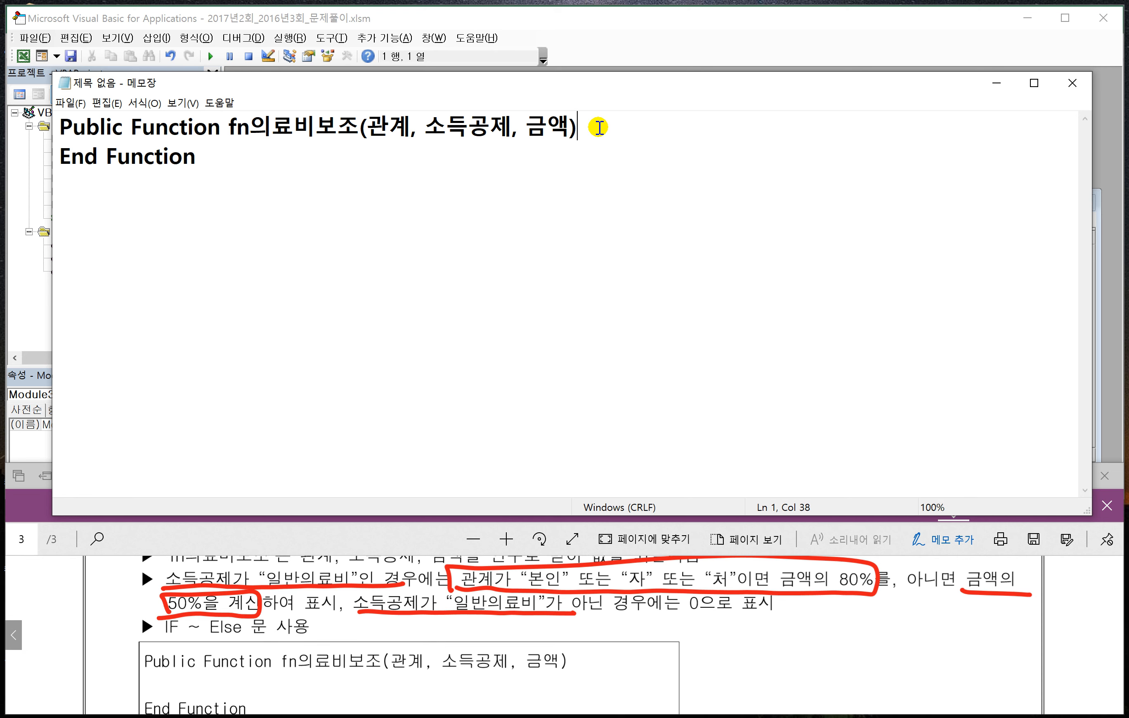
key(Return)
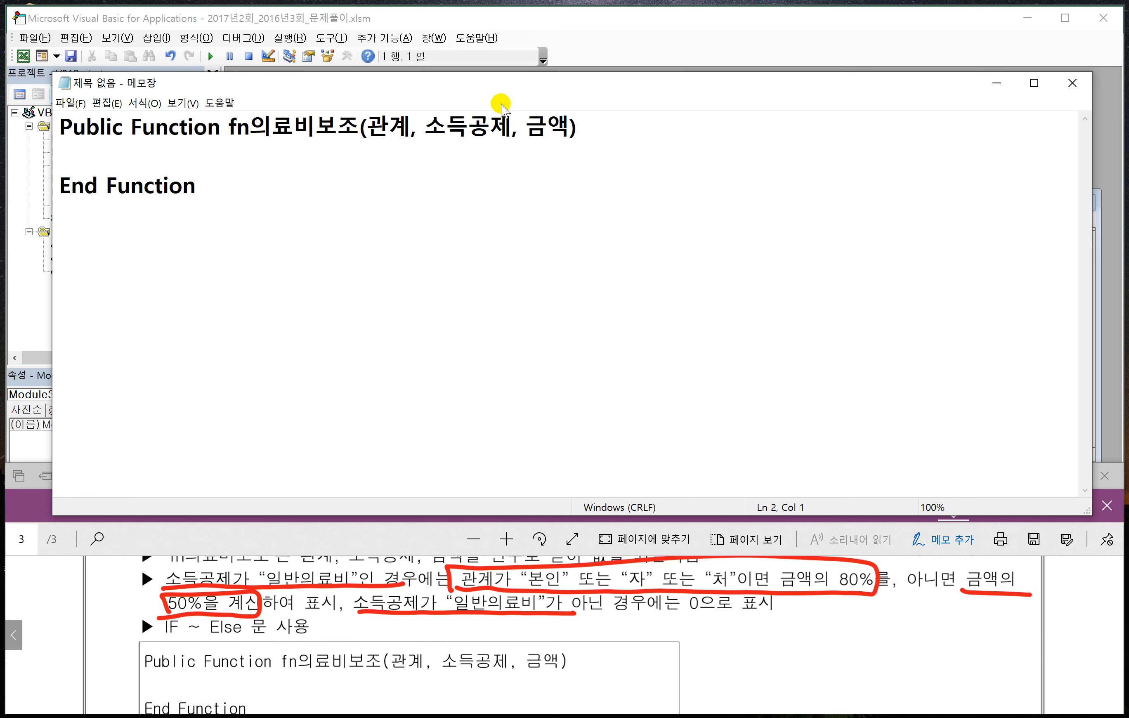
drag(479, 92, 619, 106)
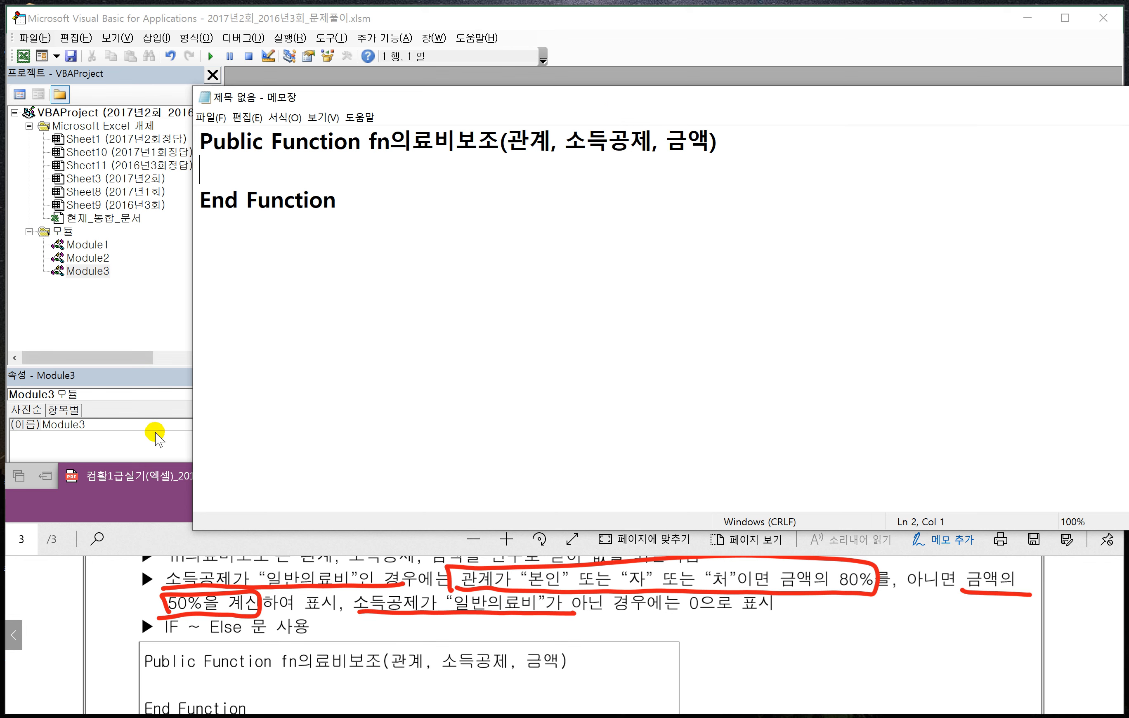
text(i)
key(BackSpace)
text(If 소)
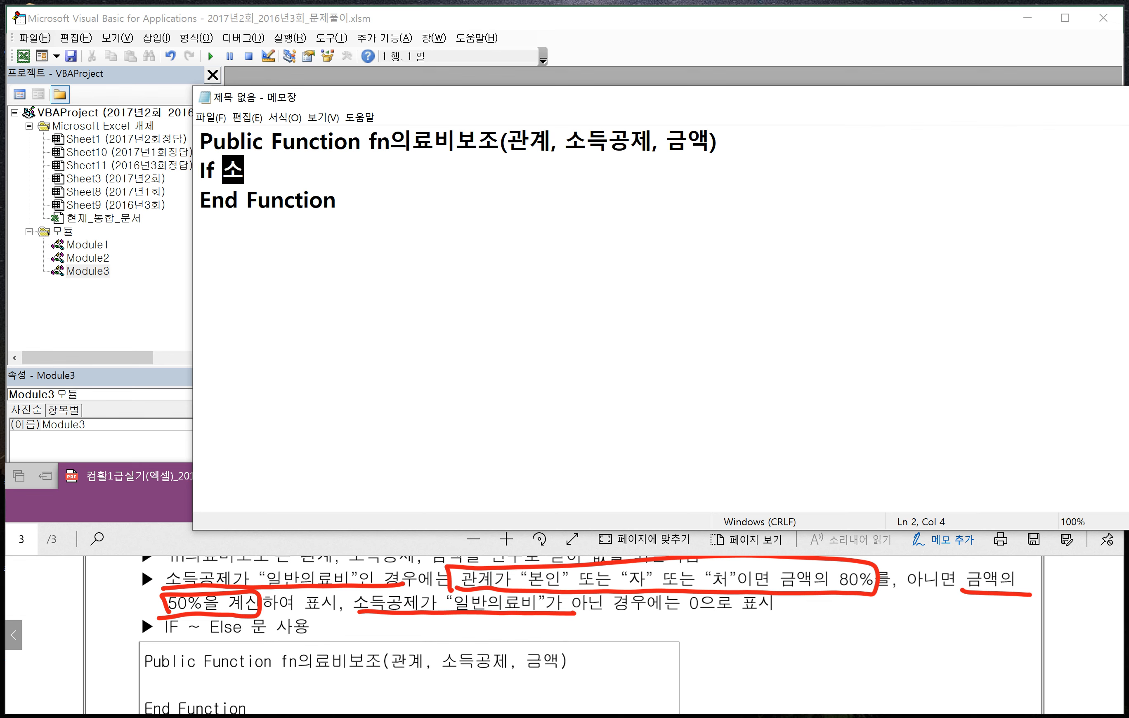
text(득ㄱ공제 = )
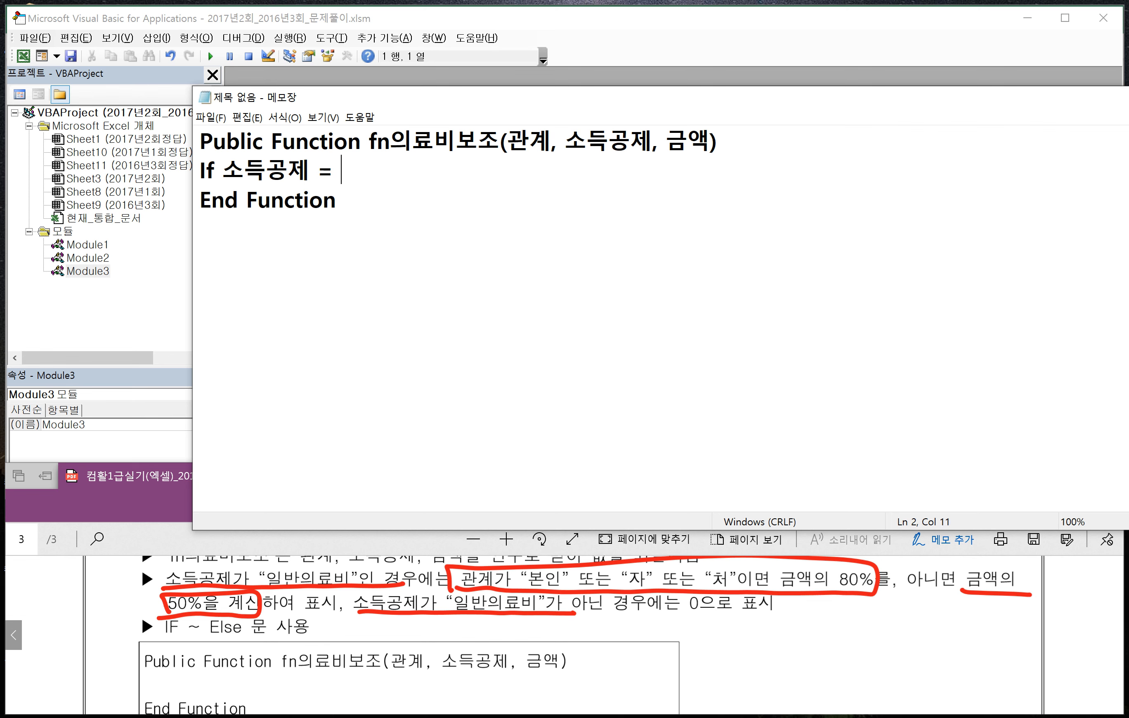
text("일반의료)
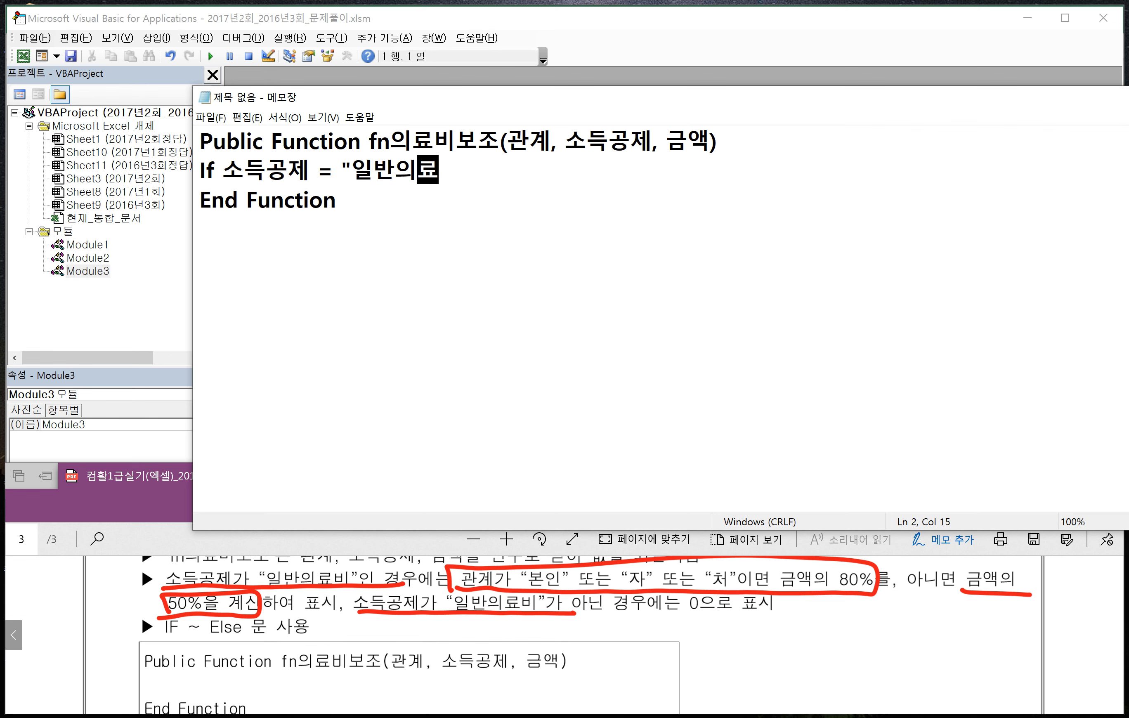
text(비" T)
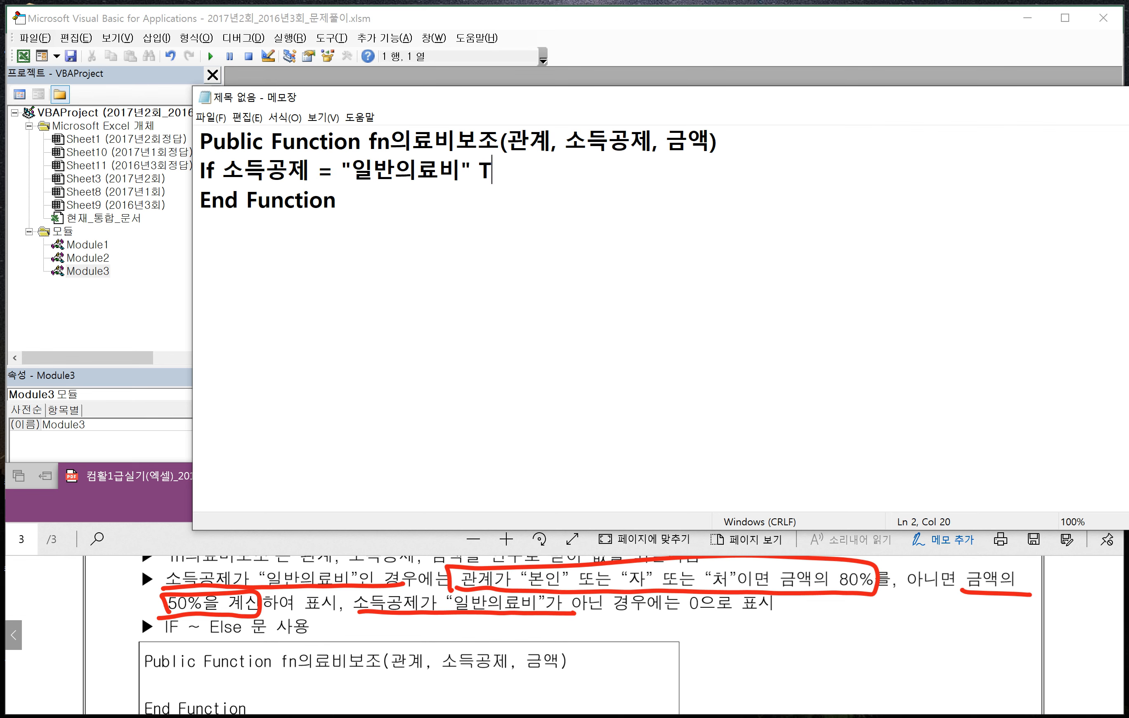
text(hen)
- Start an indented nested if on the next line with 관계 = "본인" Or 관계 = "자"
key(Return)
key(Tab)
text(if)
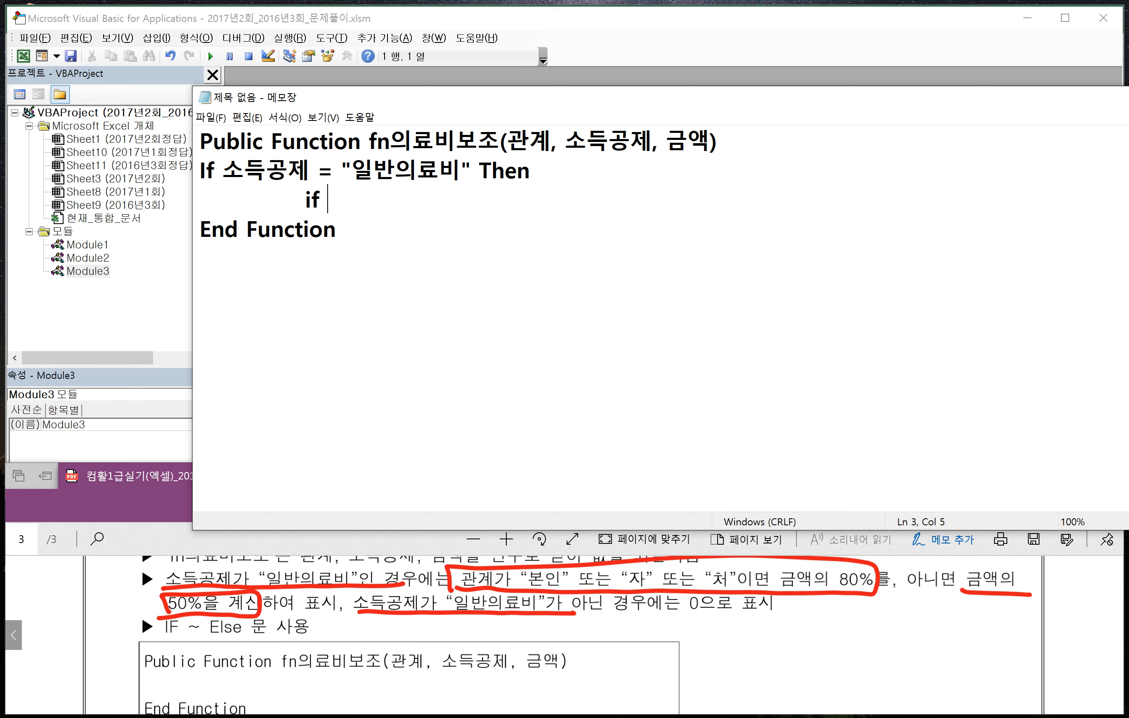
text( 관계)
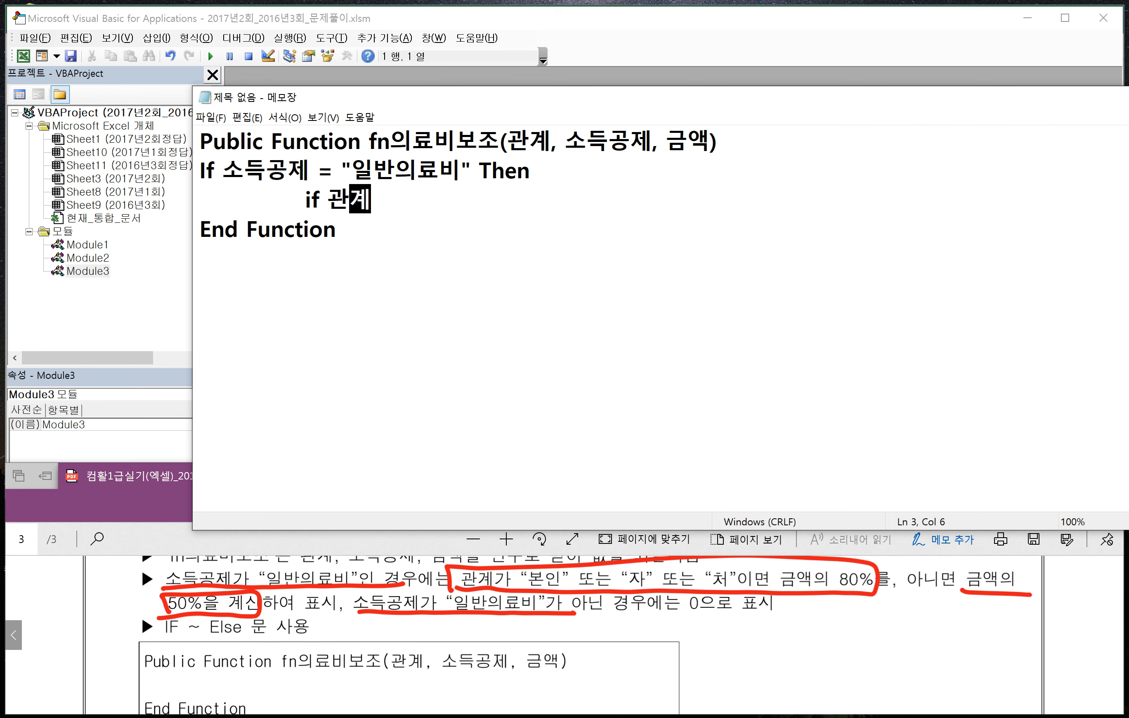
text( = "본인)
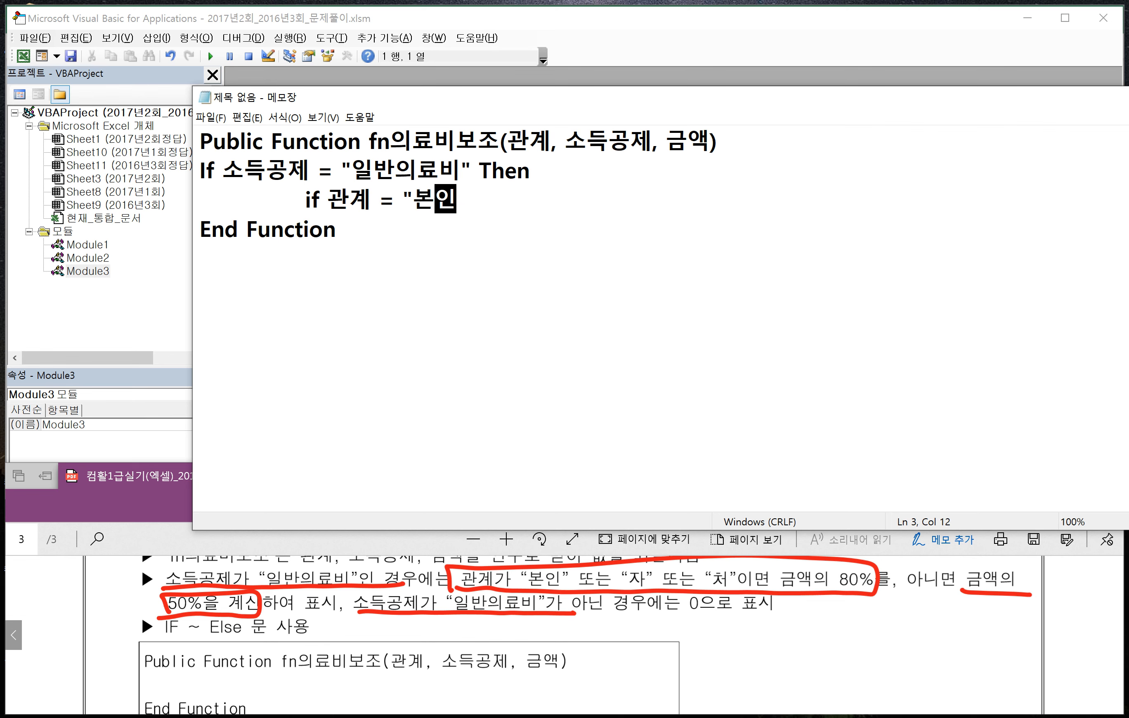
text(" Or )
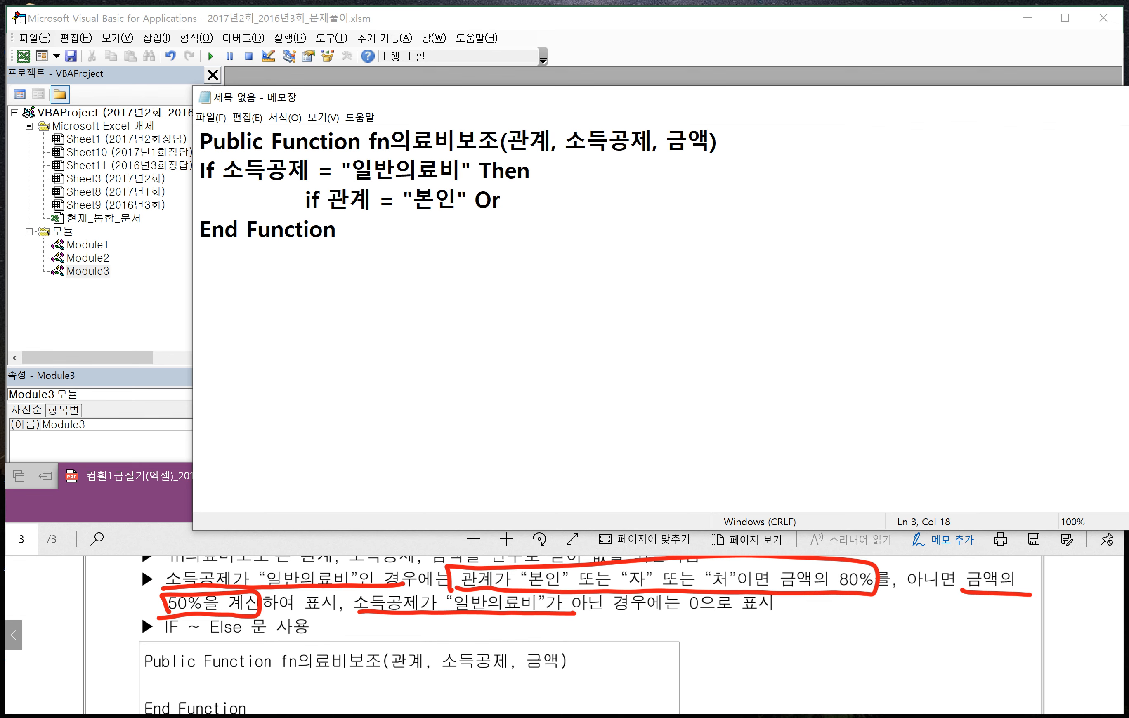
text(rhk)
key(BackSpace)
key(BackSpace)
key(BackSpace)
text(관계 = )
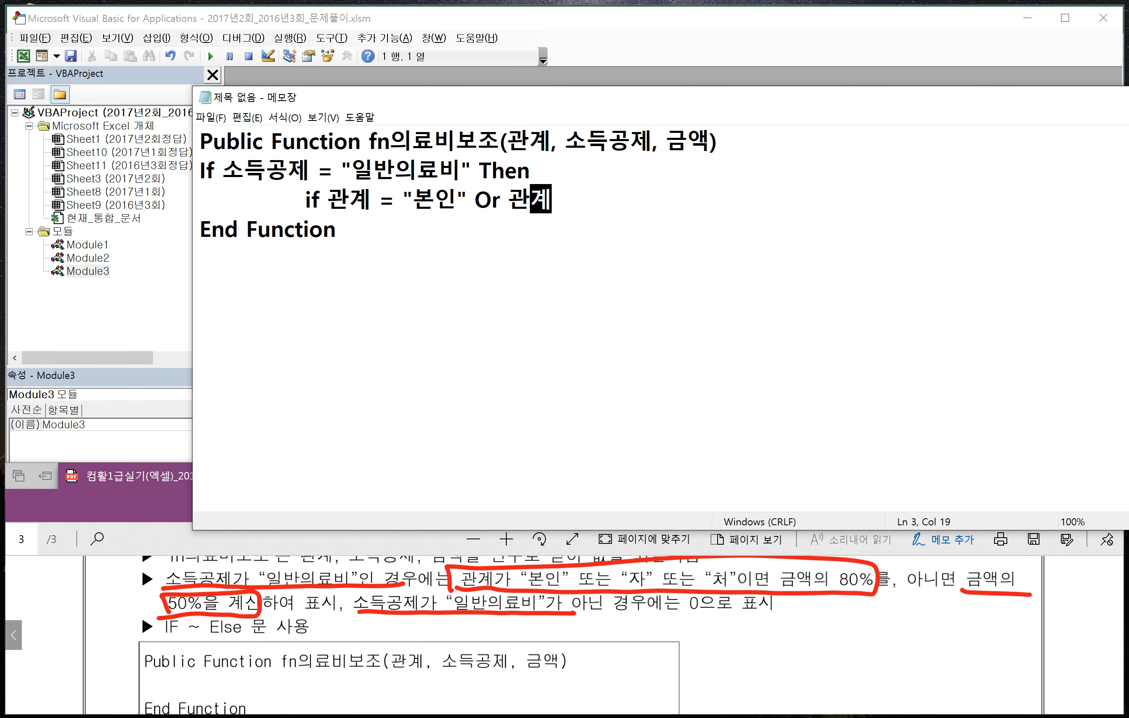
text("자)
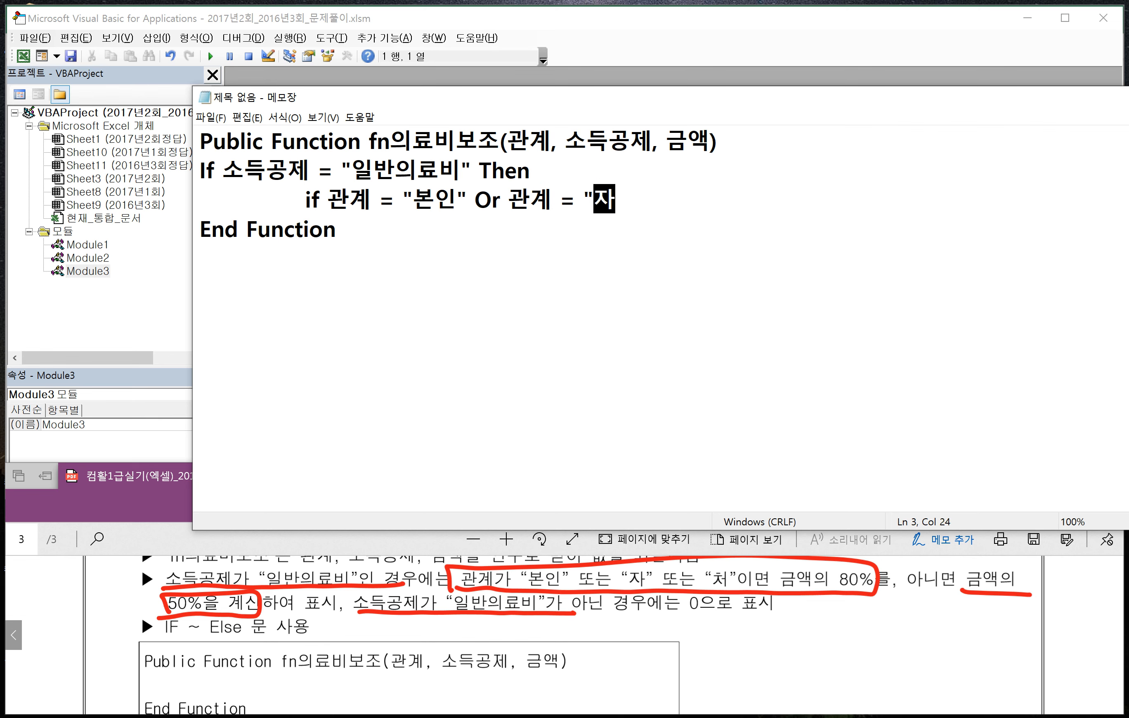
text(" Or 관ㄱ)
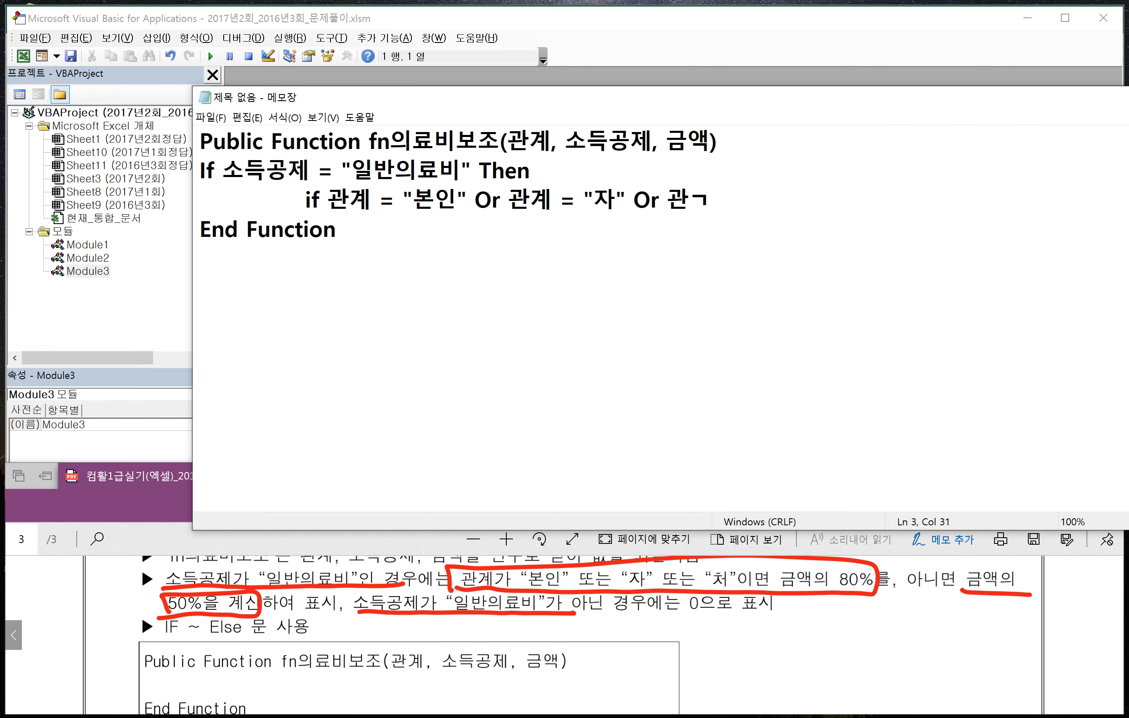
text(ㅖ)
- Extend the nested condition with Or 관계 = "처" and end the line with Then
key(BackSpace)
text(ㅖ )
text(= ")
text(처")
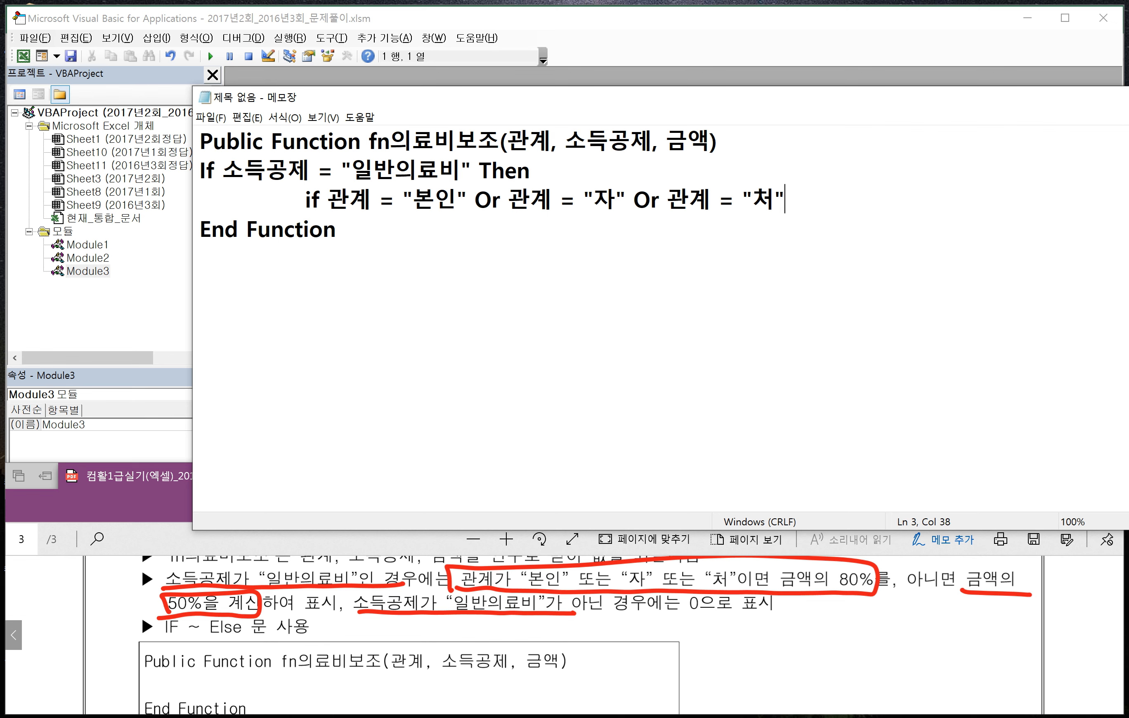
text( Then)
- Add the nested if's result on a double-indented line as fn의료비보조 = 금액 * 0.8
key(Return)
key(Tab)
key(Tab)
text(fn)
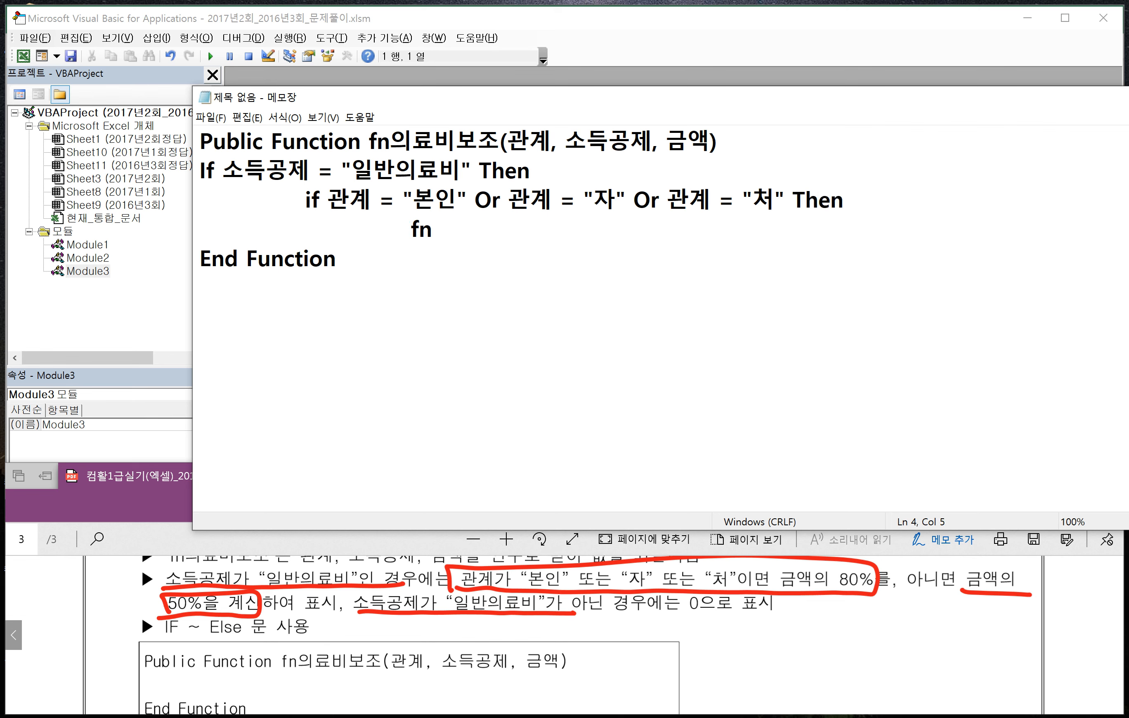
text(의료비보조 )
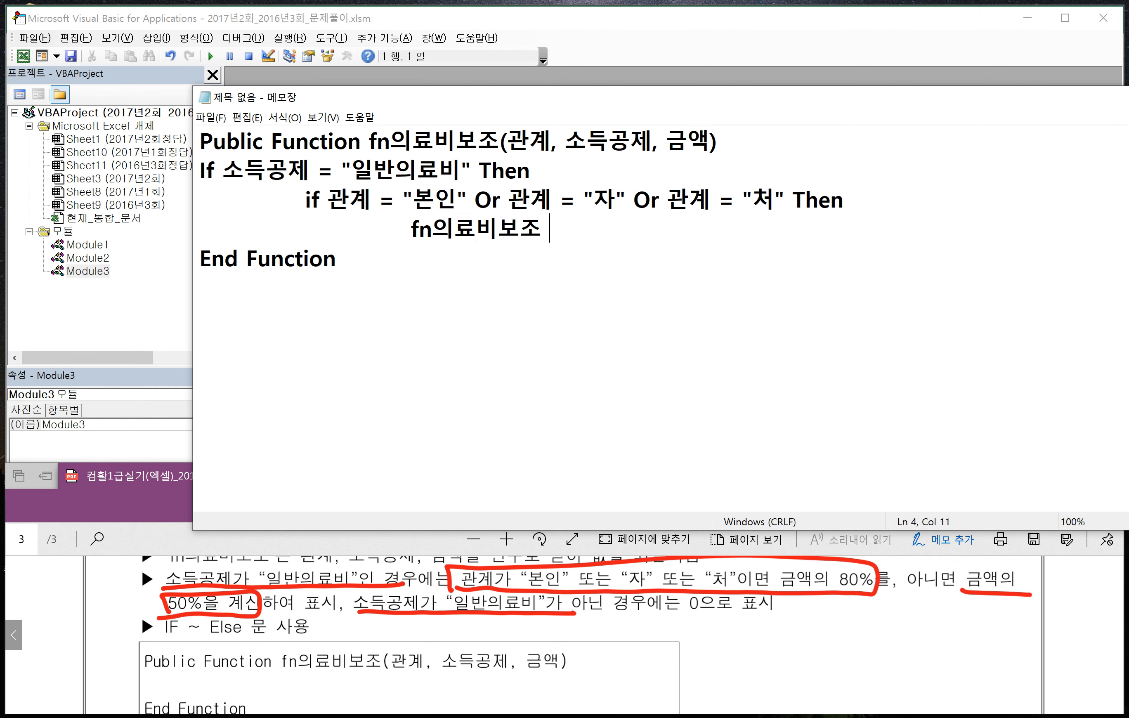
text(= 금액 )
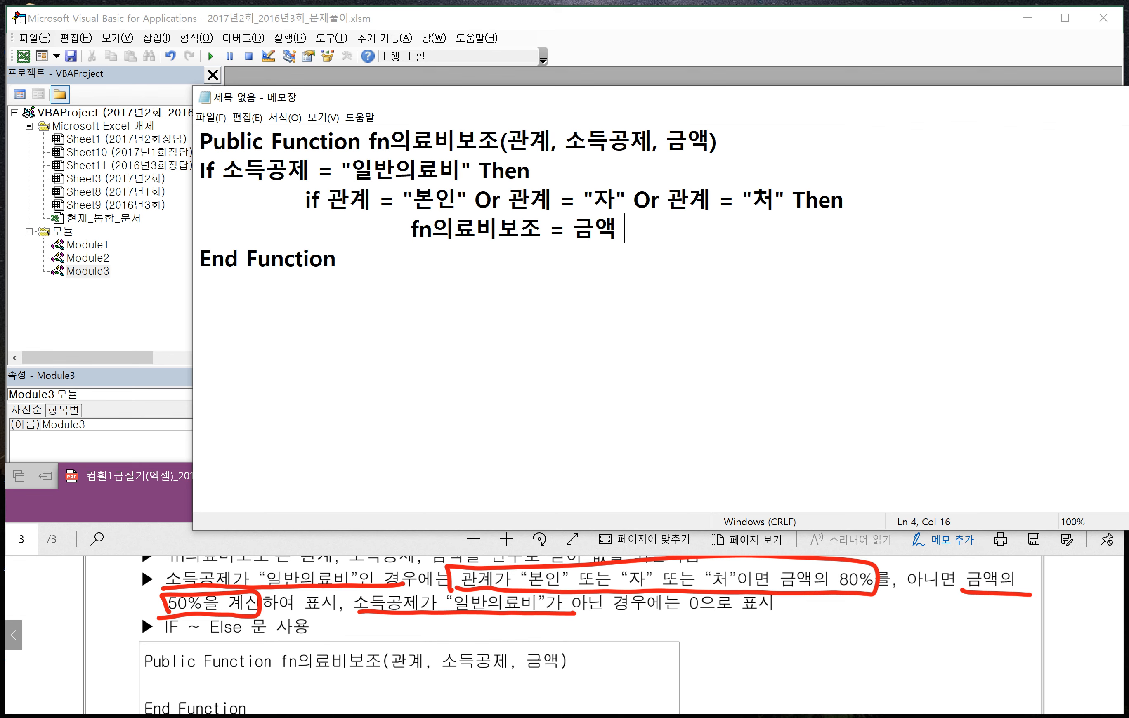
text(* 0.8)
- Add an Else line below, indented to match the nested if
key(Return)
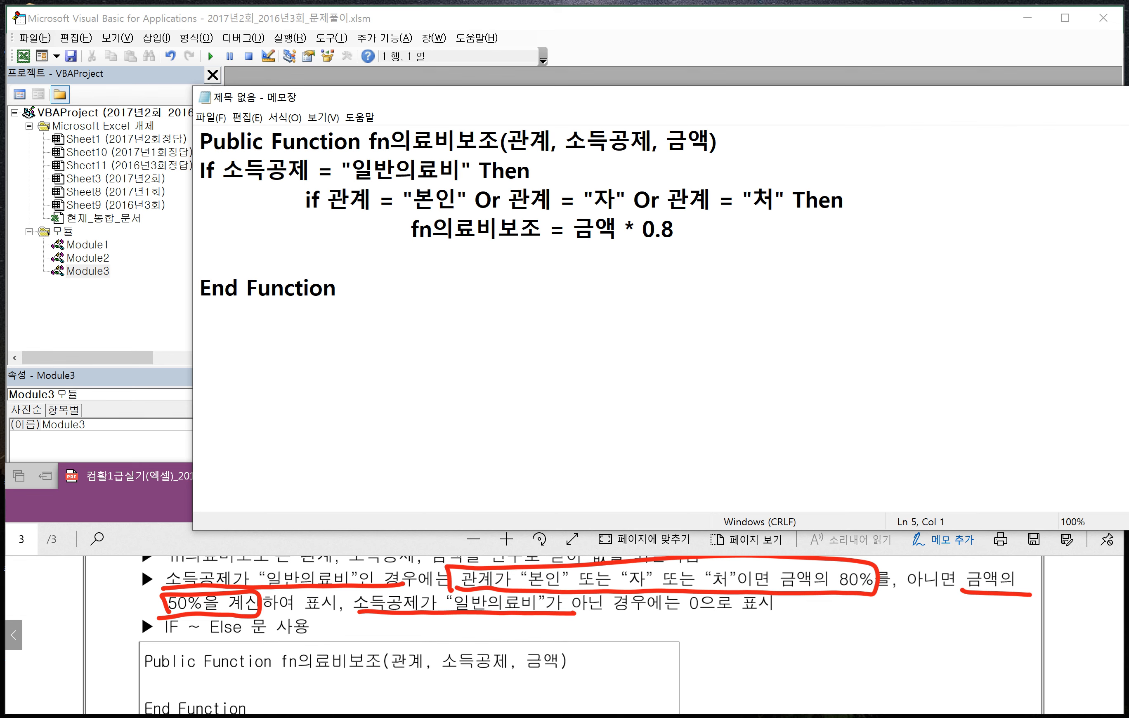
key(Tab)
text(Else)
key(Tab)
key(BackSpace)
- Under the nested Else, add the double-indented assignment fn의료비보조 = 금액 * 0.5
key(Return)
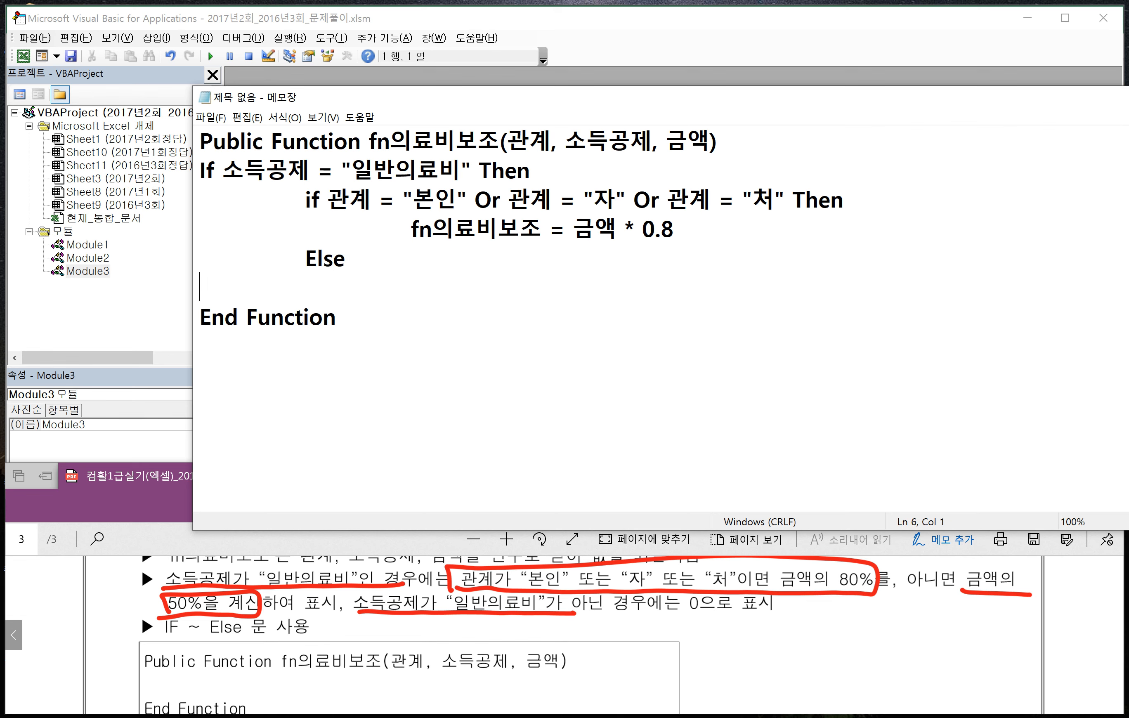
key(Tab)
key(Tab)
text(fn의료비보조)
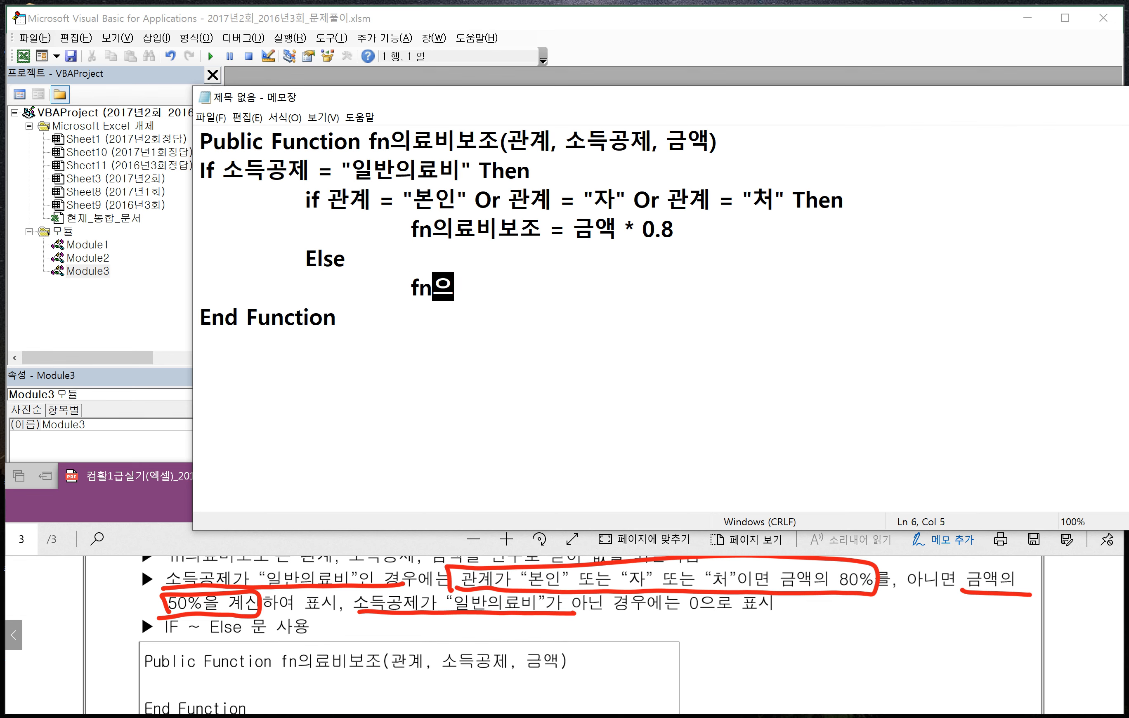
text( = 금ㅇ)
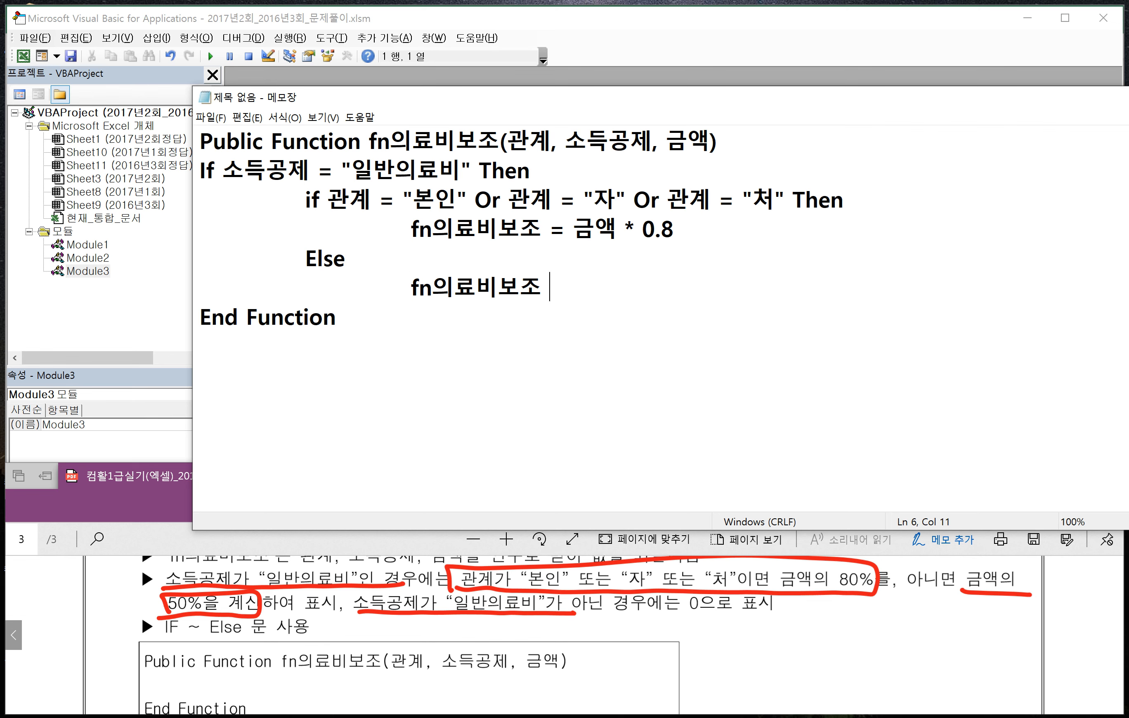
text(ㅐㄱ )
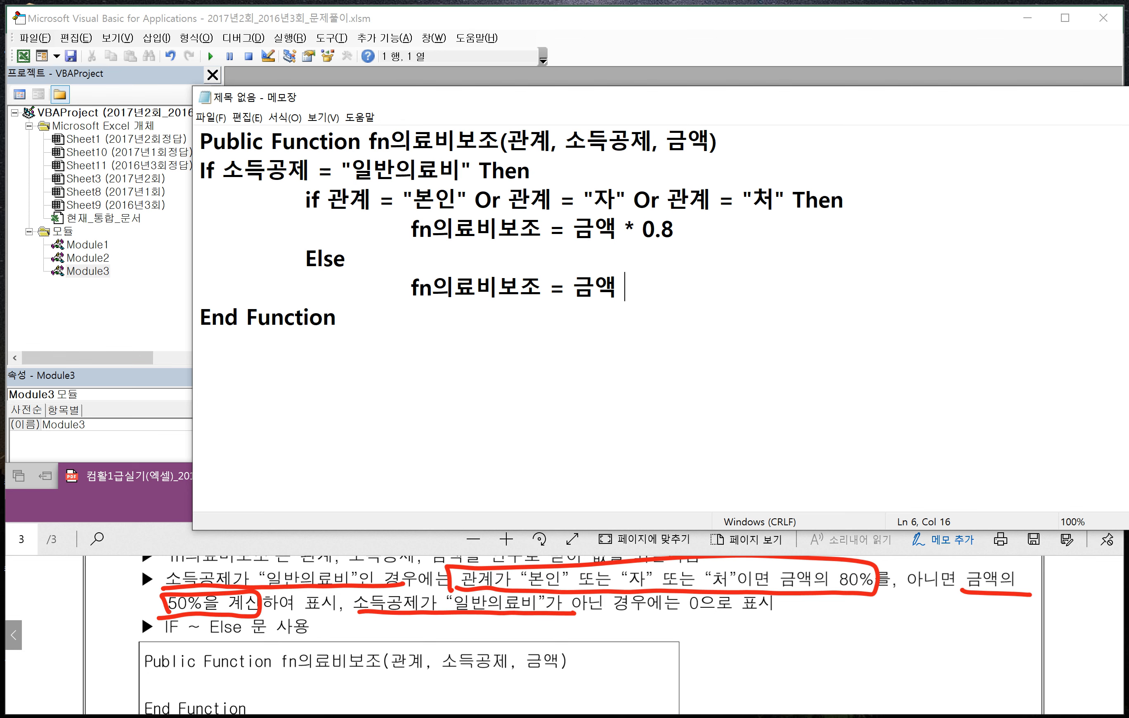
text(* 0.5)
- Close the nested if with an indented End If and start the outer Else with an indented line below it
key(Return)
key(Tab)
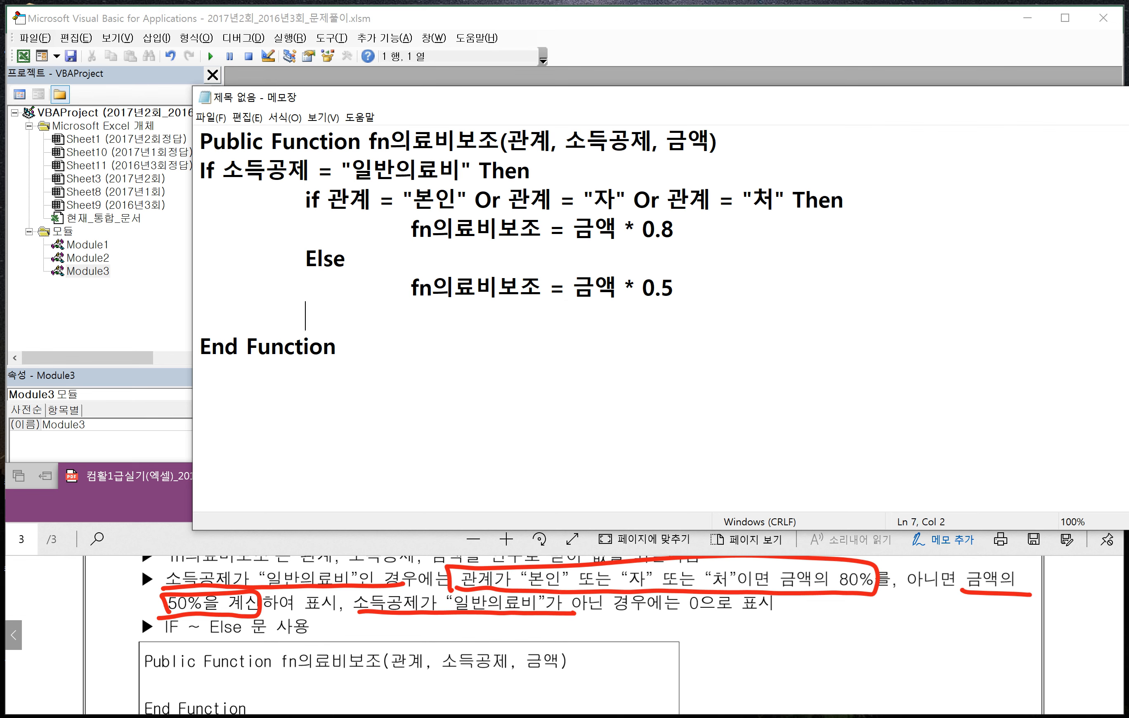
text(End If)
key(Return)
text(Else)
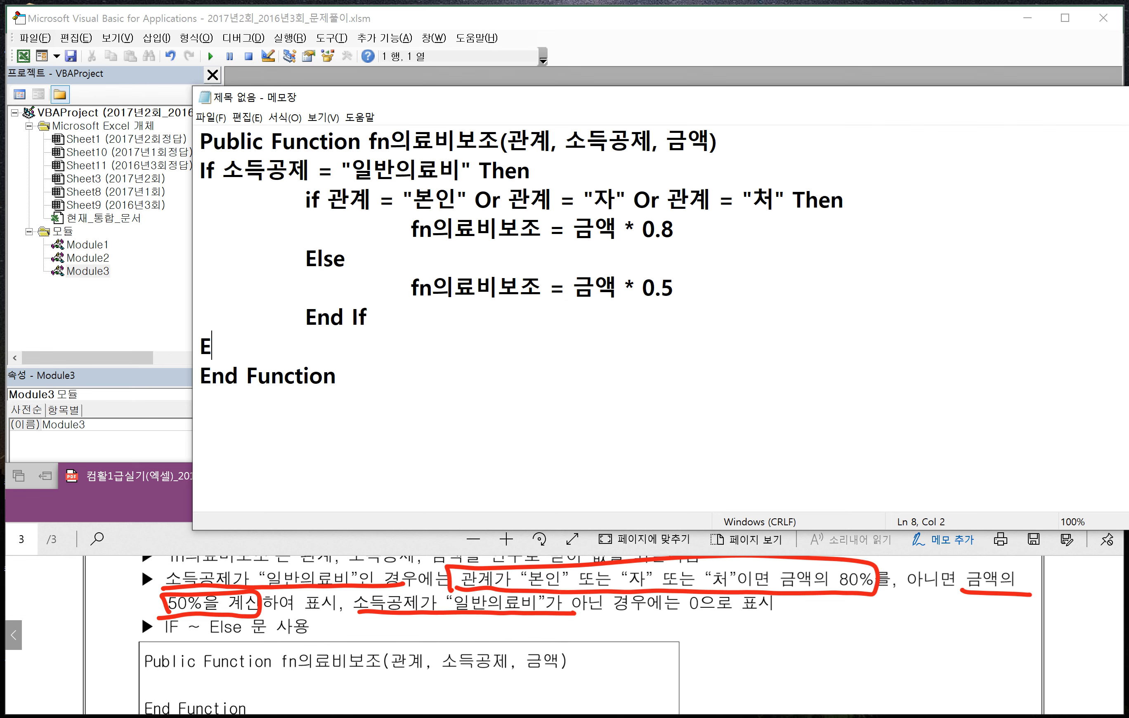
key(Return)
key(Tab)
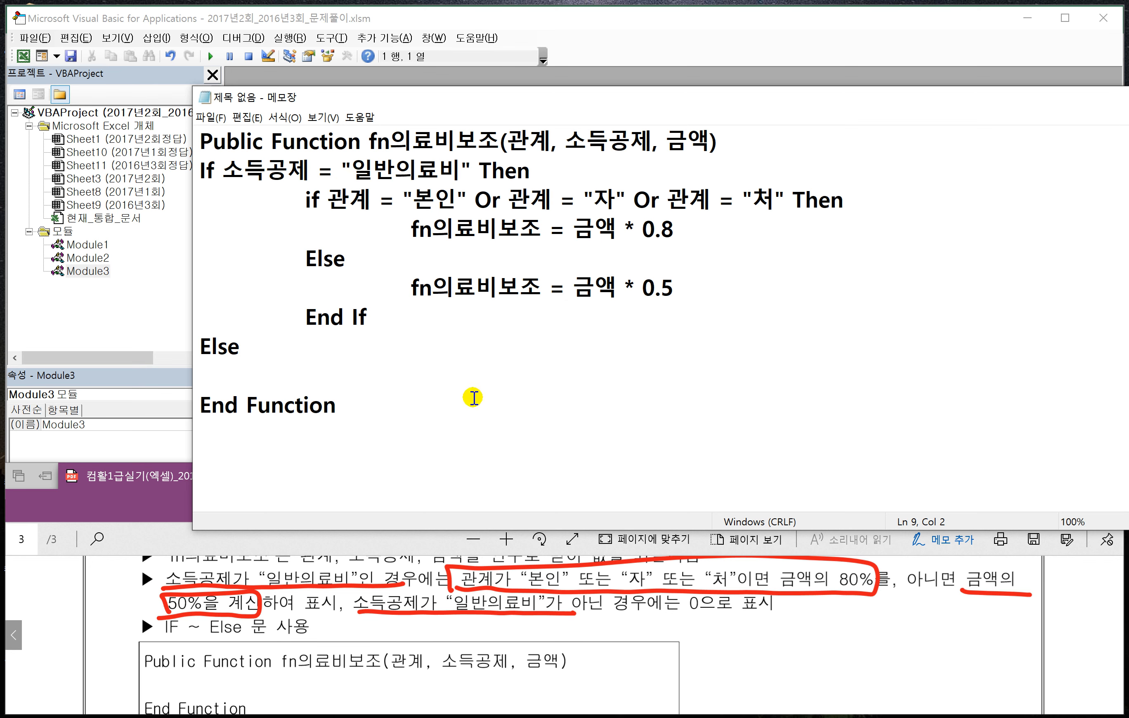
- Under the outer Else, add the indented line fn의료비보조 = 0 and close the outer If with an unindented End If
text(fn릐)
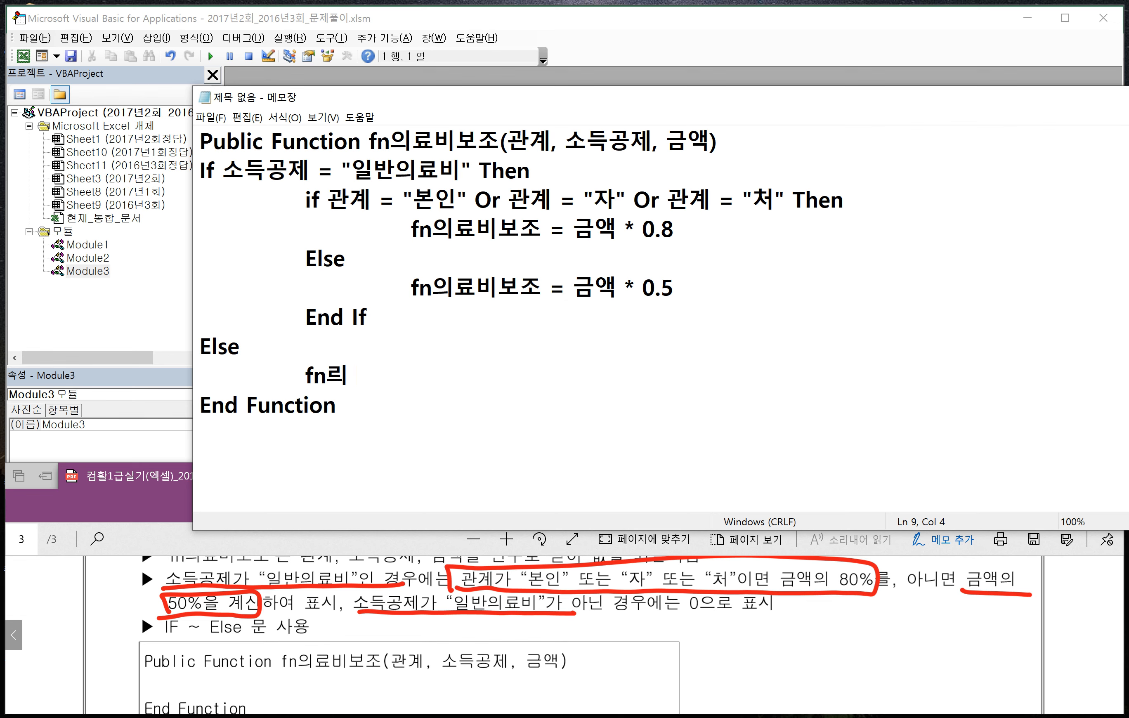
key(BackSpace)
key(BackSpace)
key(BackSpace)
text(의료비보)
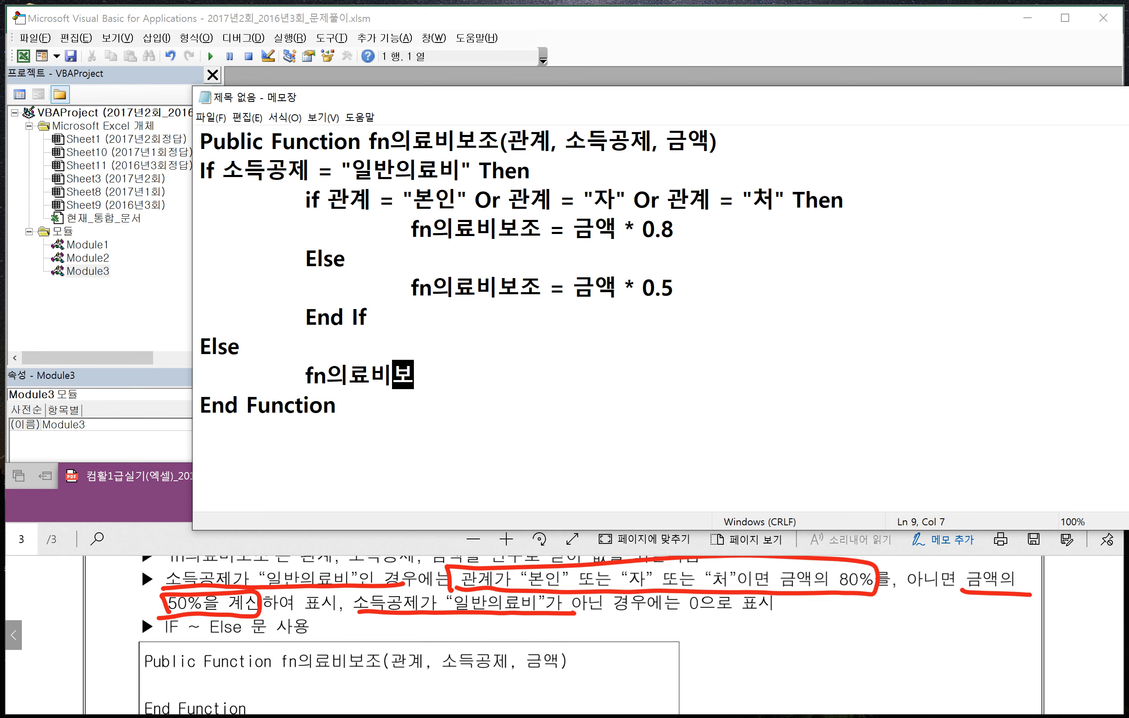
text(조 = )
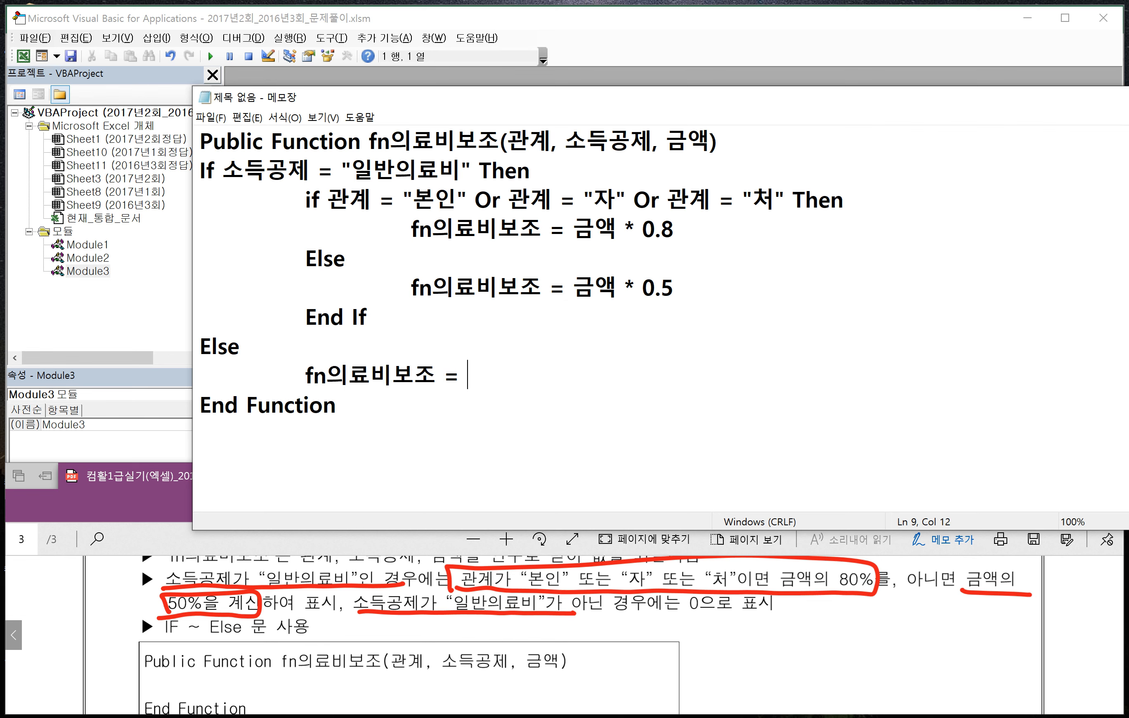
text(0)
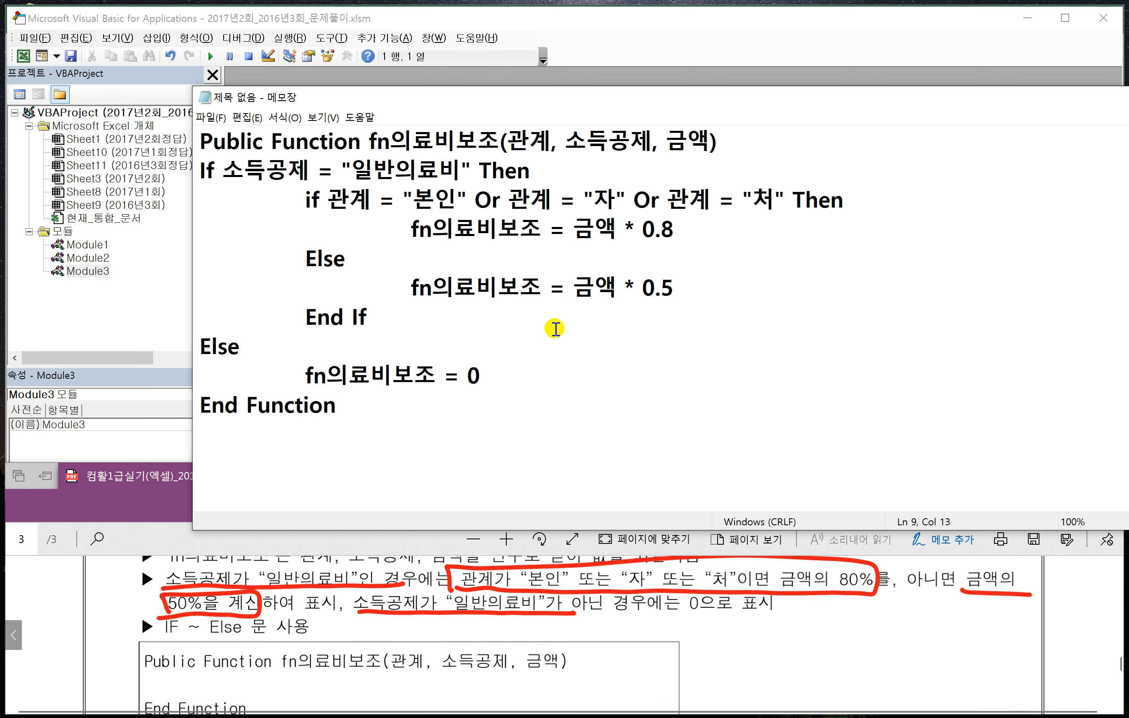
key(Return)
text(End If)
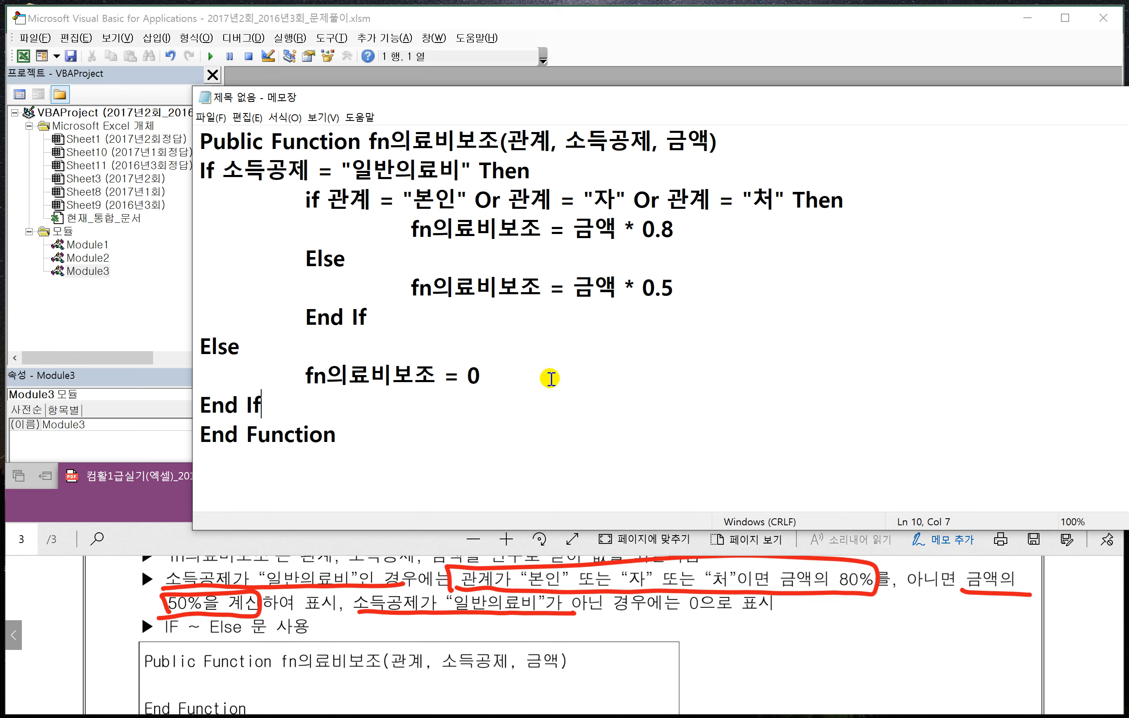
- Copy the complete function from Notepad into the Module3 code in the VBA editor, and close the editor to return to Excel
click(364, 442)
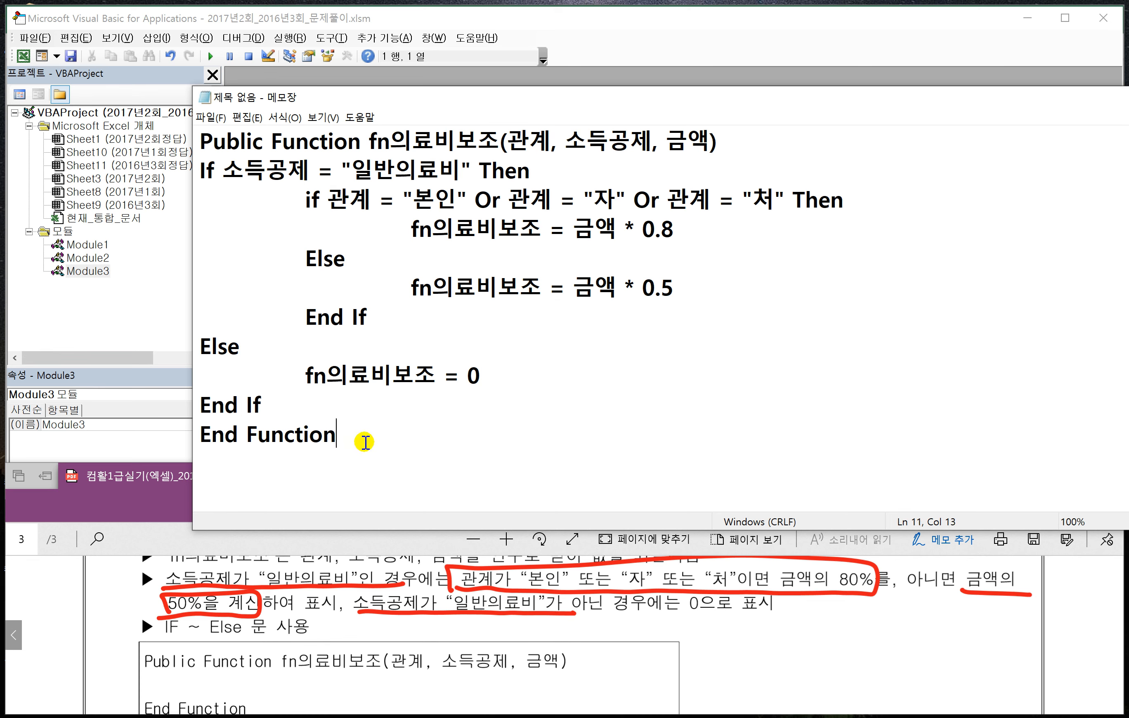
drag(364, 442, 198, 150)
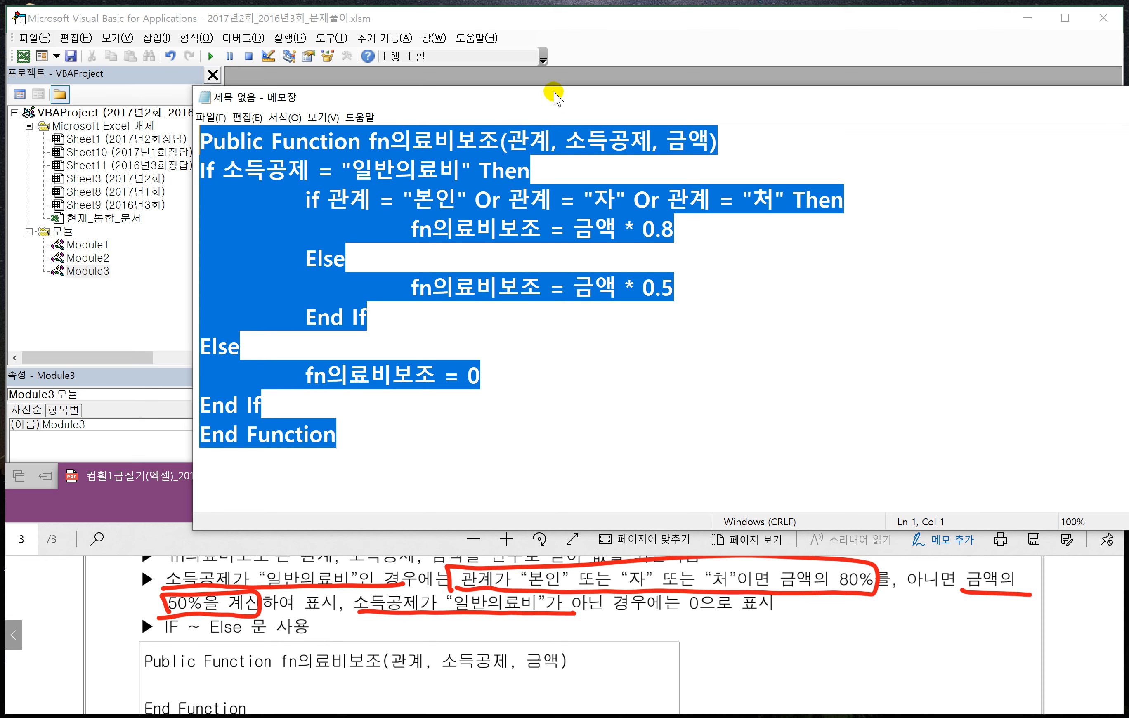
click(626, 51)
text(Public Function fn의료비보조(관계, 소득공제, 금액) If 소득공제 = "일반의료비" Then     If 관계 = "본인" Or 관계 = "자" Or 관계 = "처" Then         fn의료비보조 = 금액 * 0.8     Else         fn의료비보조 = 금액 * 0.5     End If Else     fn의료비보조 = 0 End If End Function)
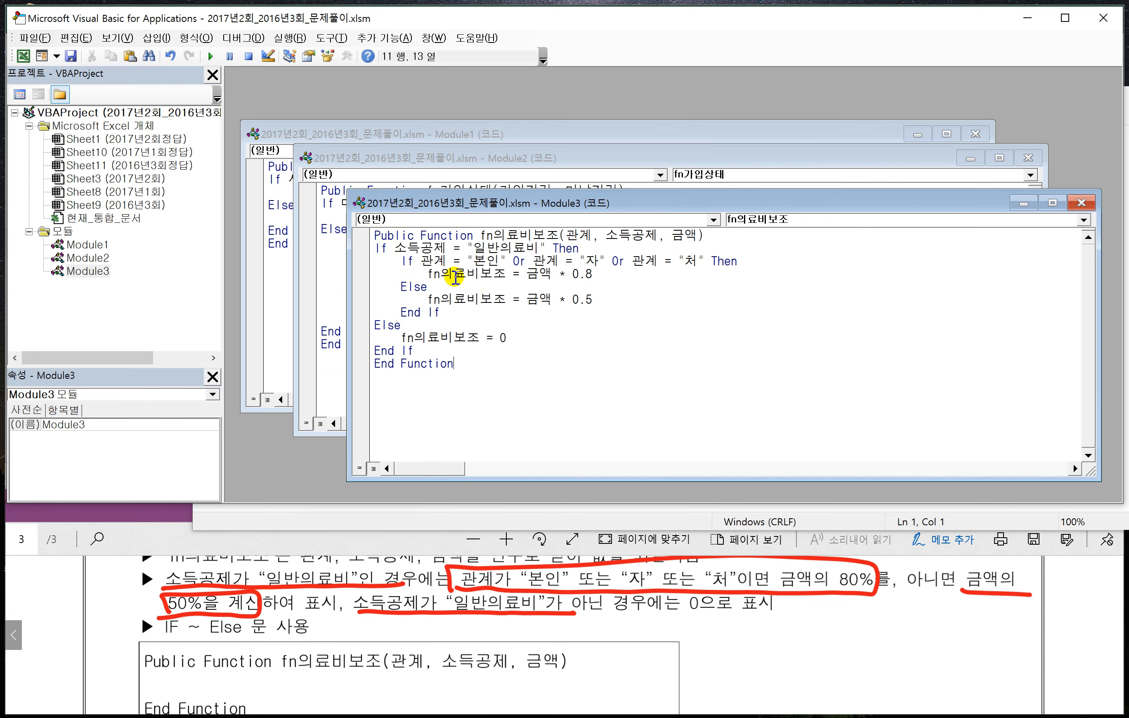
click(35, 38)
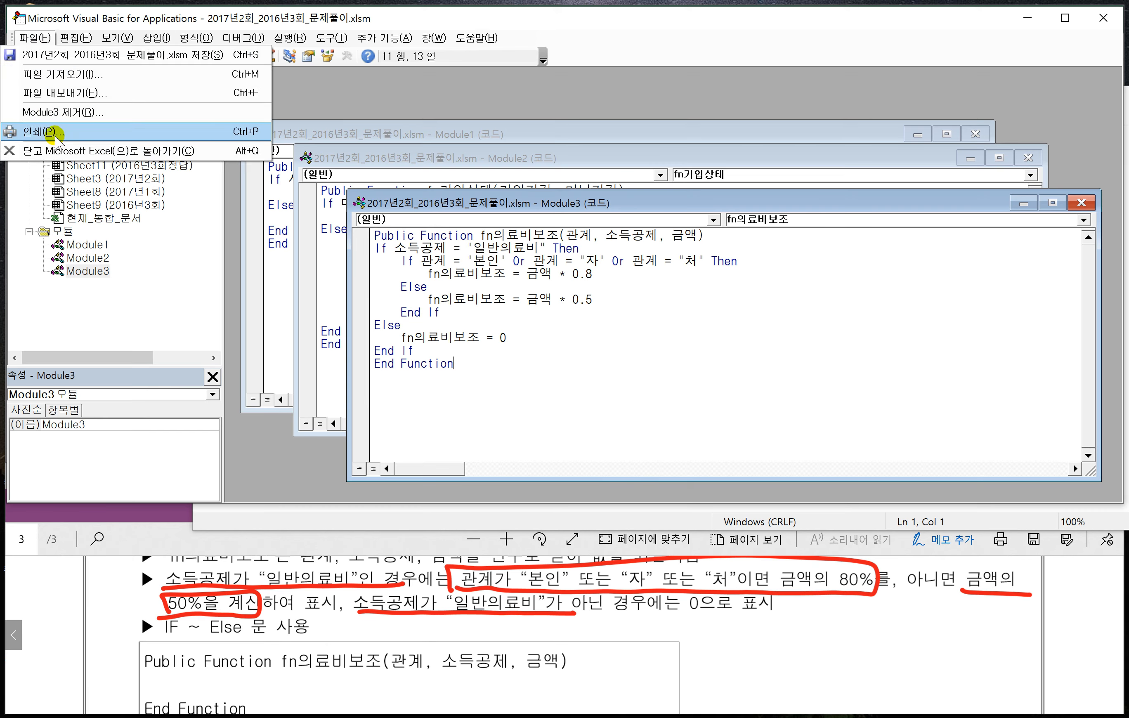
click(97, 147)
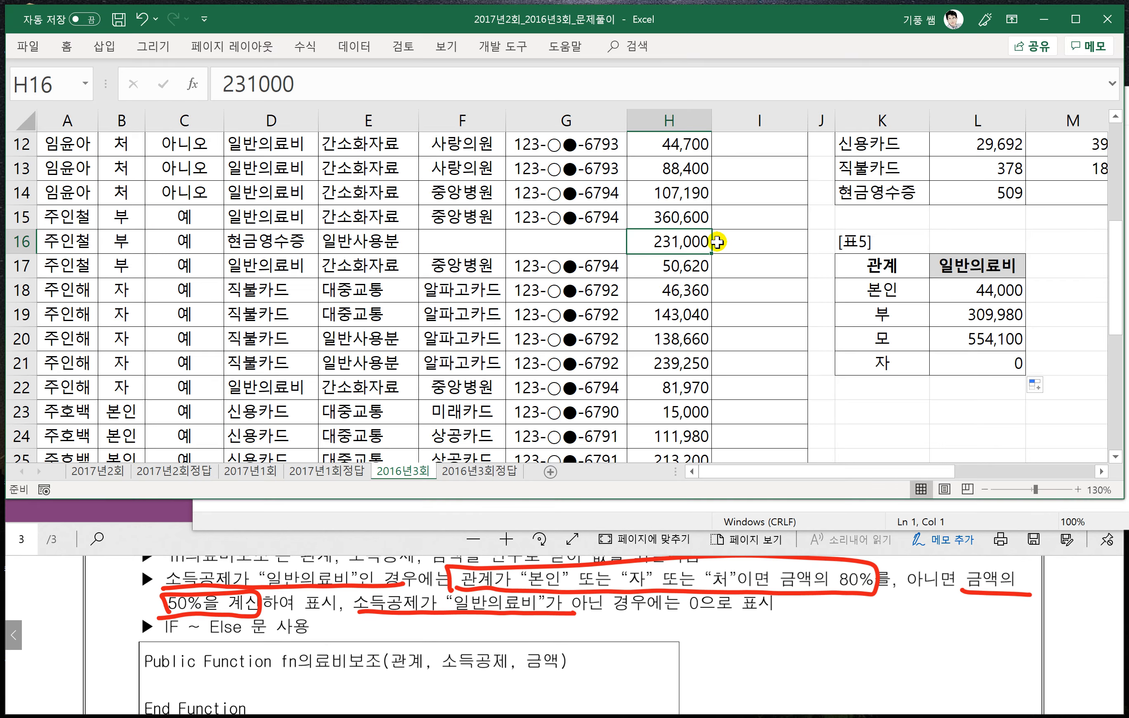
- In cell I3 of the 2016년3회 sheet, enter the formula =fn의료비보조(B3,D3,H3)
scroll(764, 260, up, 4)
click(766, 195)
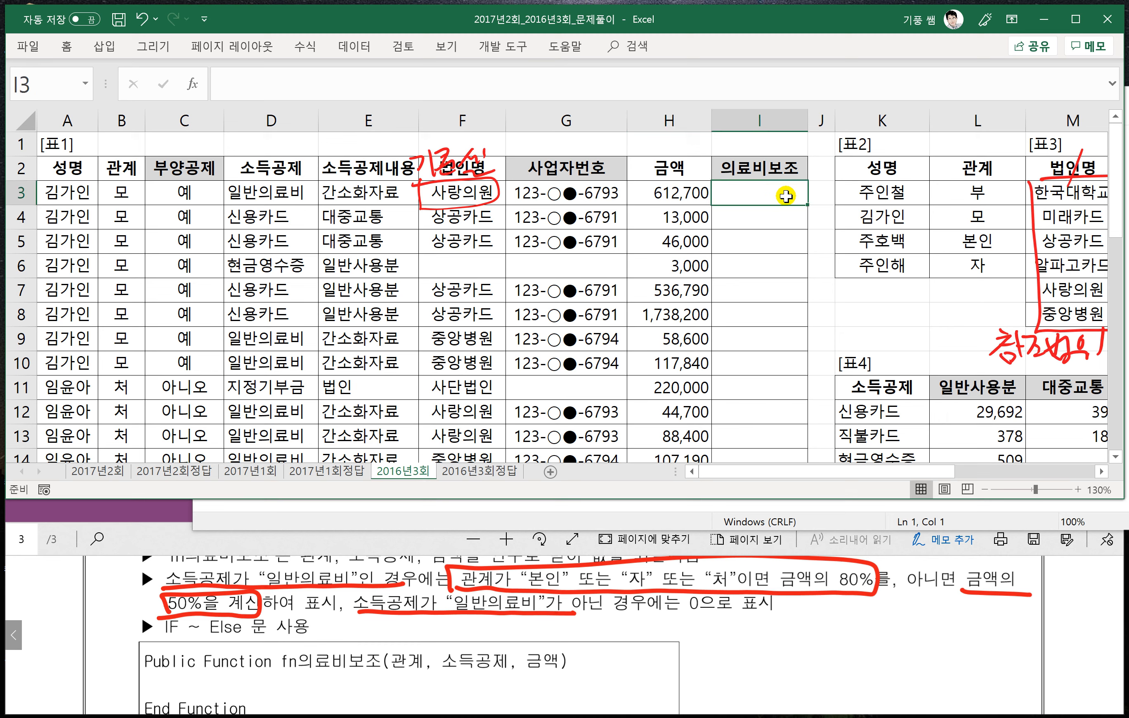
text(=fn)
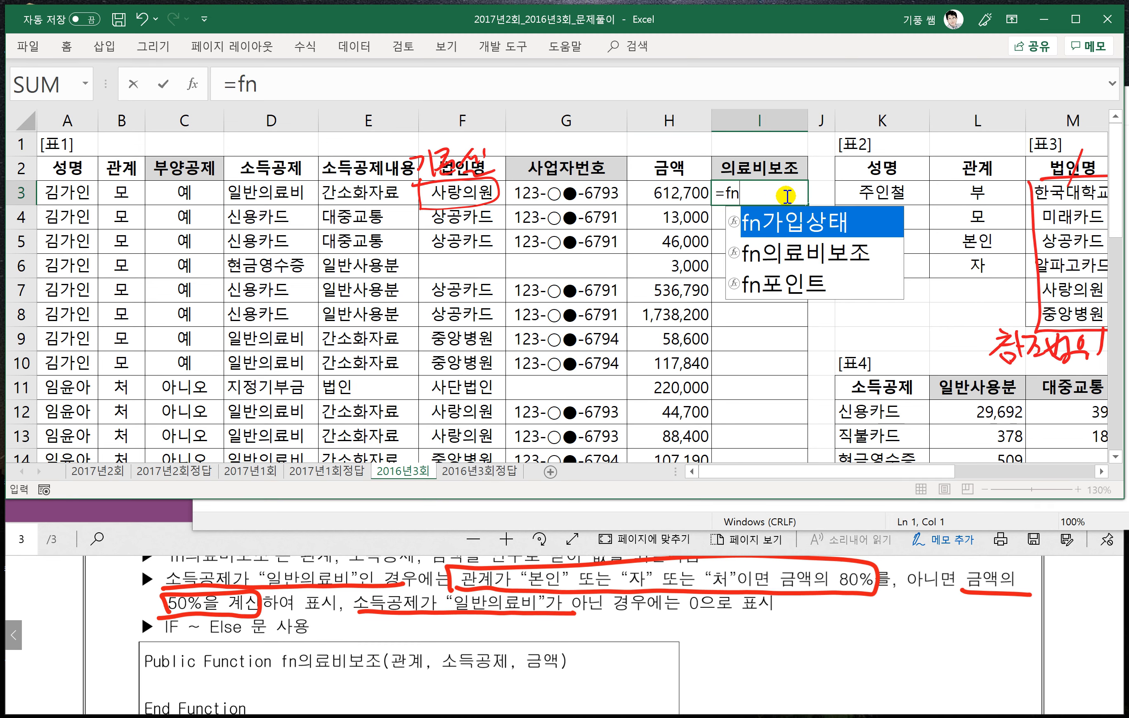
key(Down)
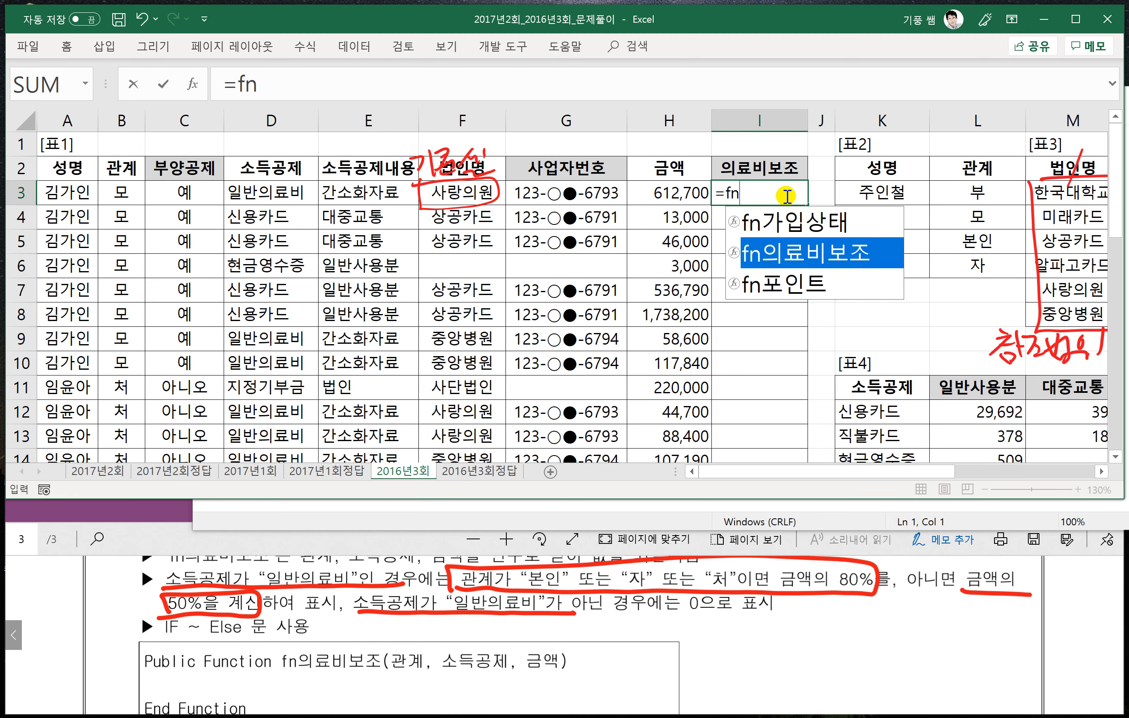
key(Tab)
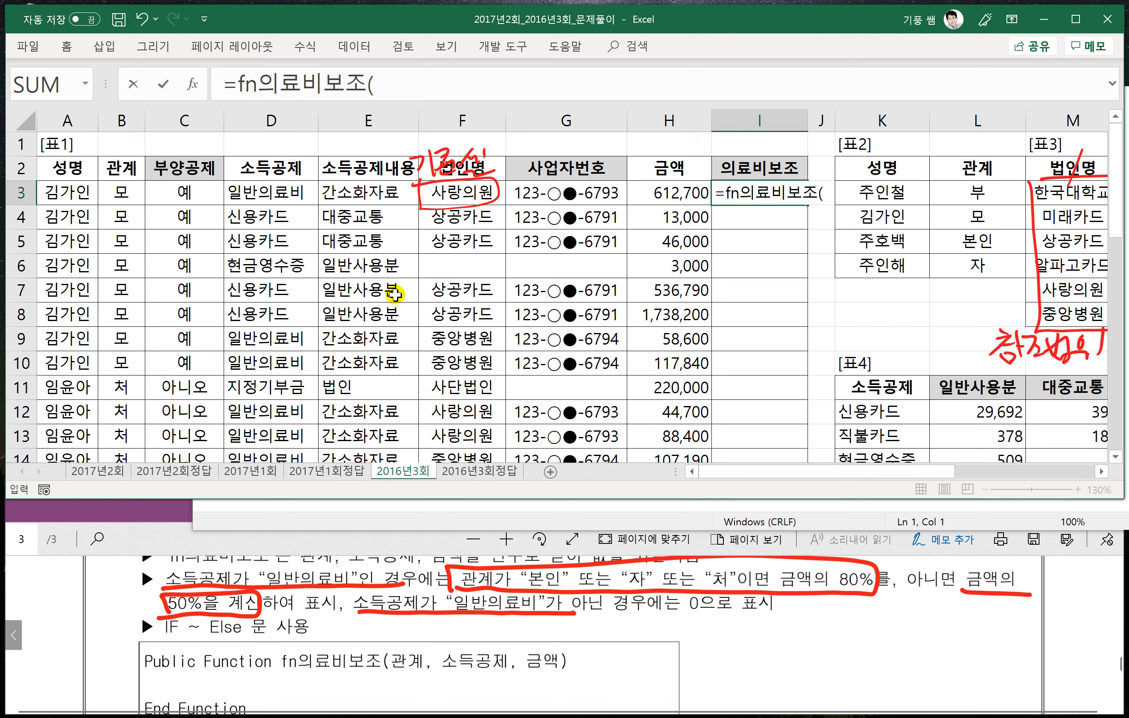
click(114, 192)
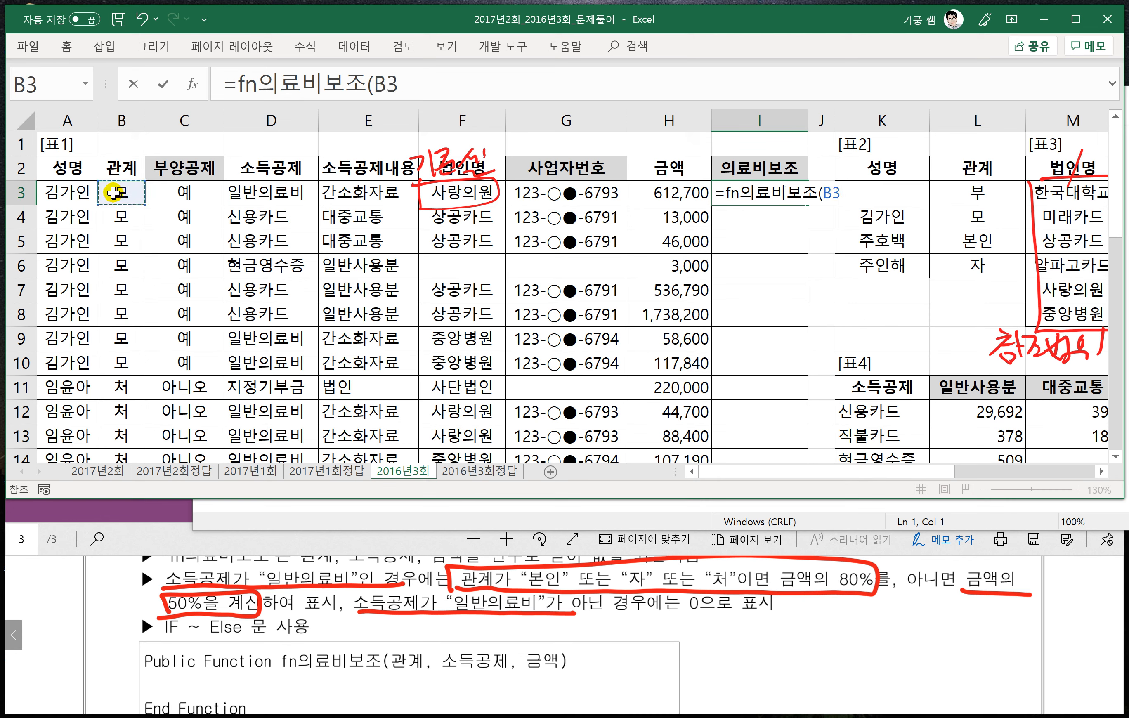
text(,)
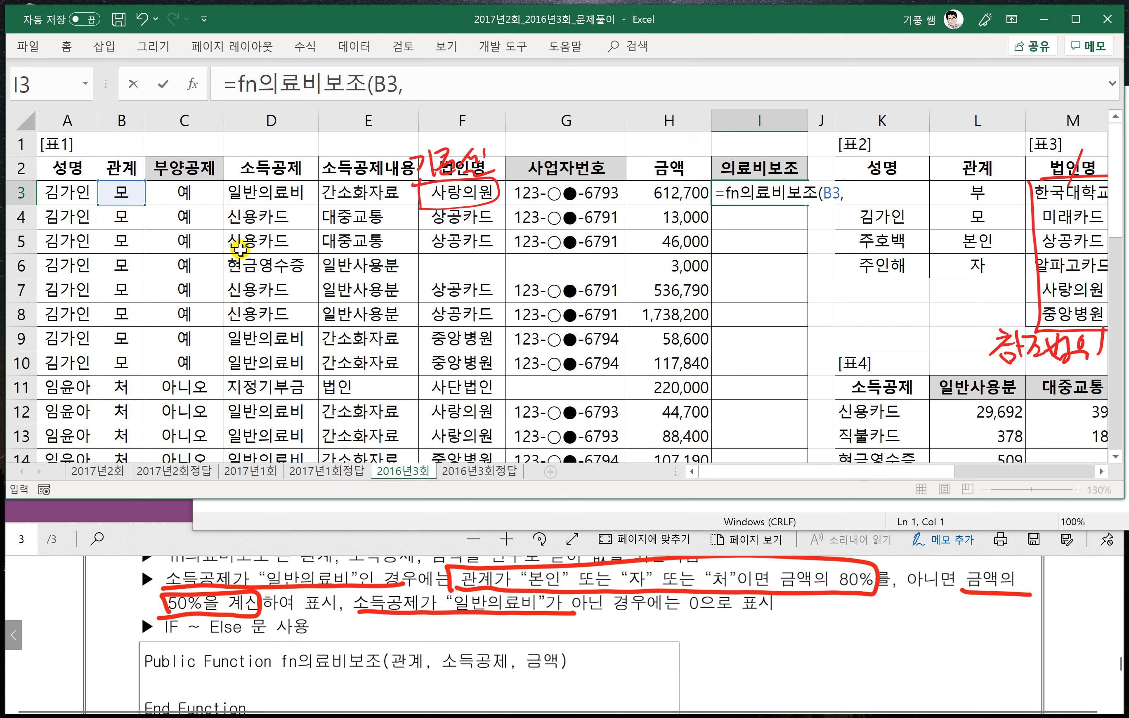
click(265, 193)
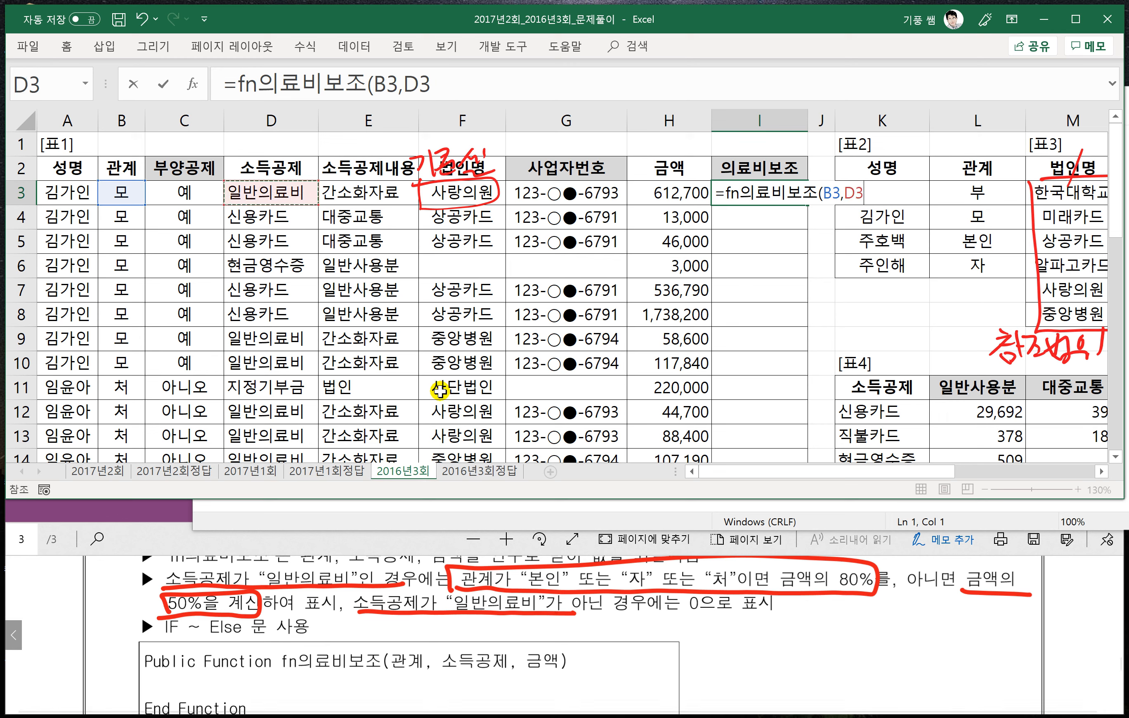
text(,)
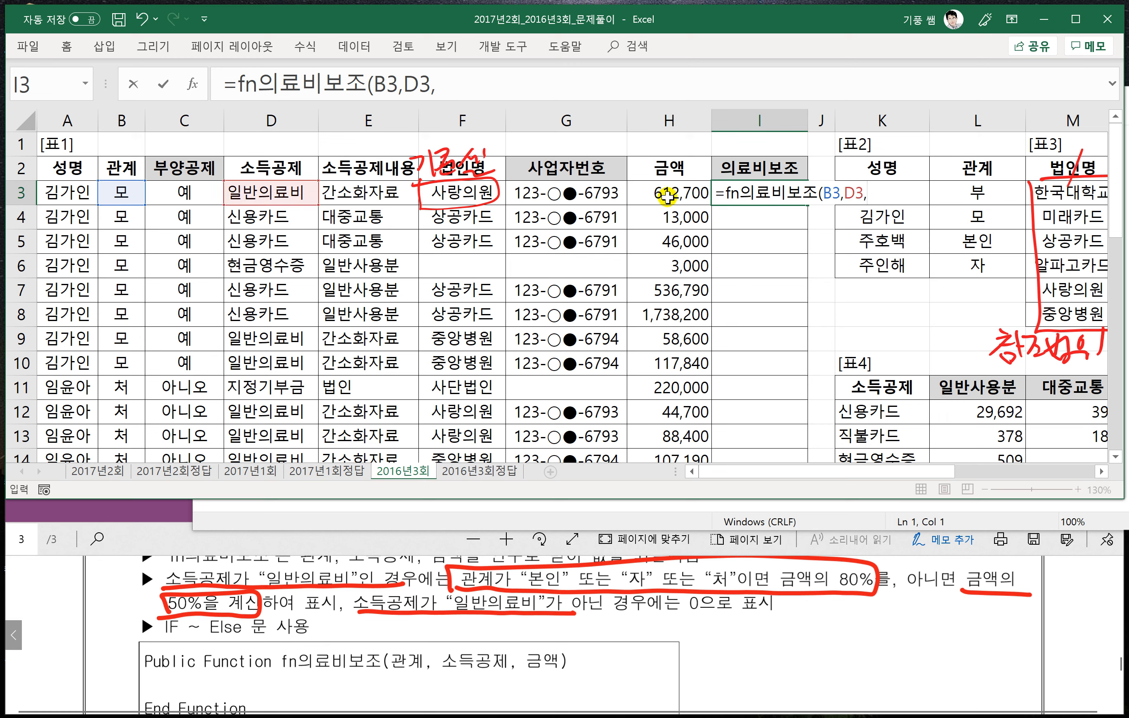
click(667, 197)
text())
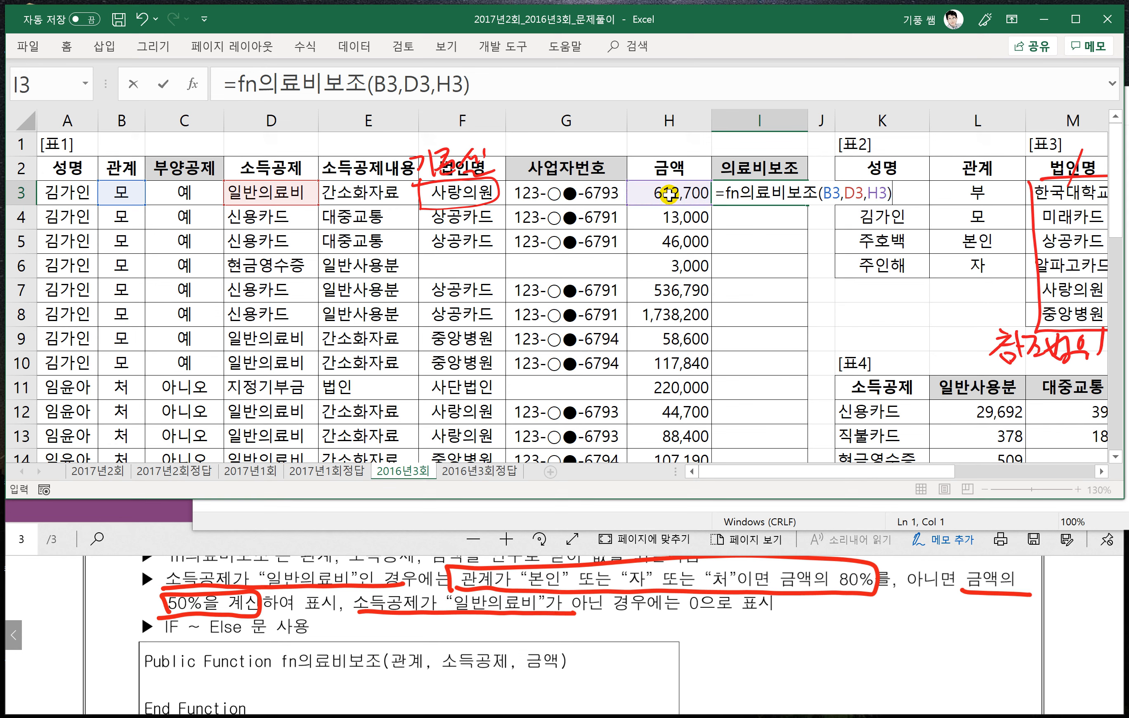
key(Return)
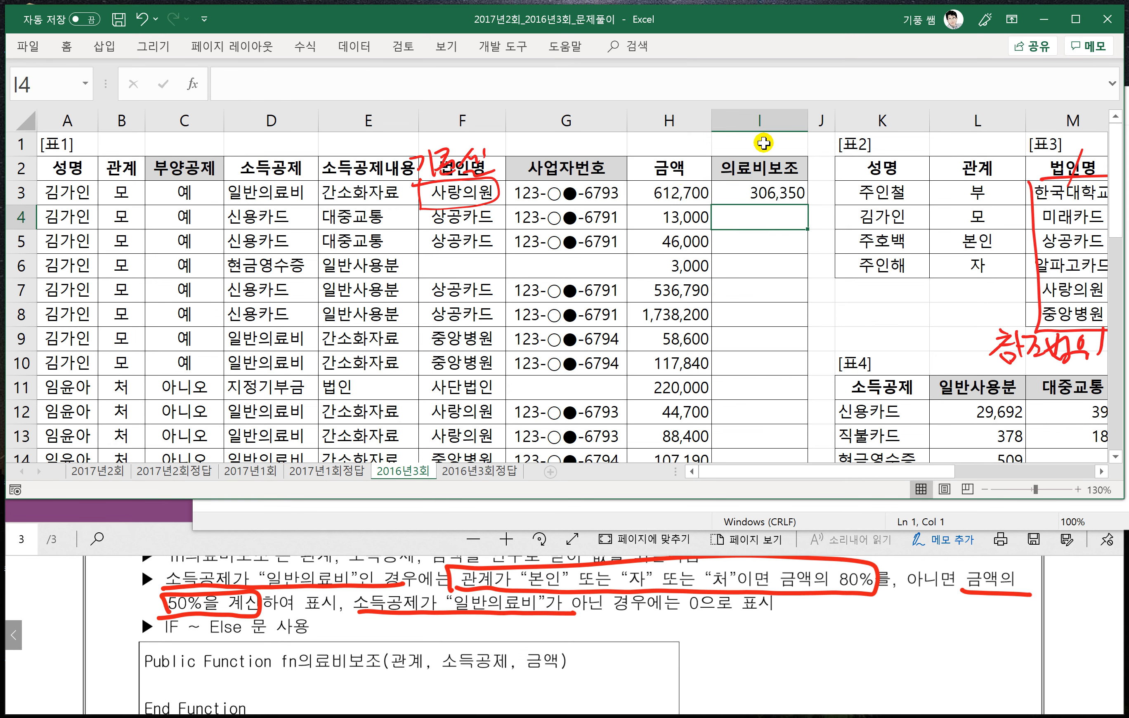
- Fill the I3 formula down the whole 의료비보조 column of 표1 and deselect the range
click(802, 191)
double_click(806, 205)
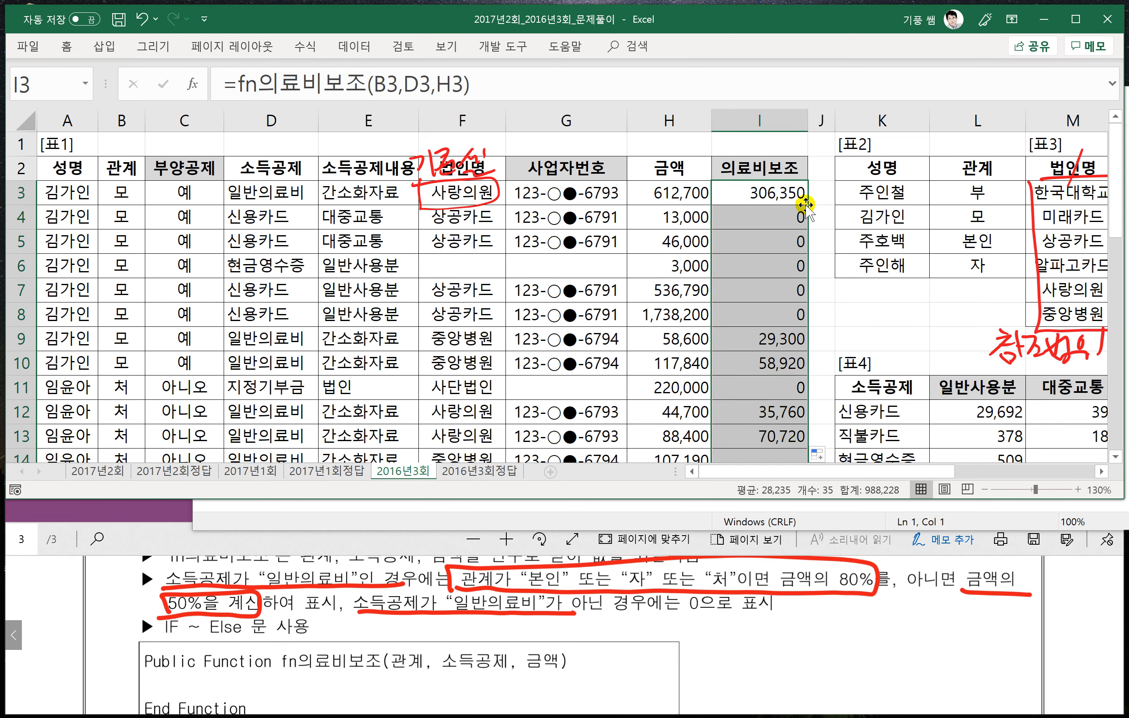
click(817, 338)
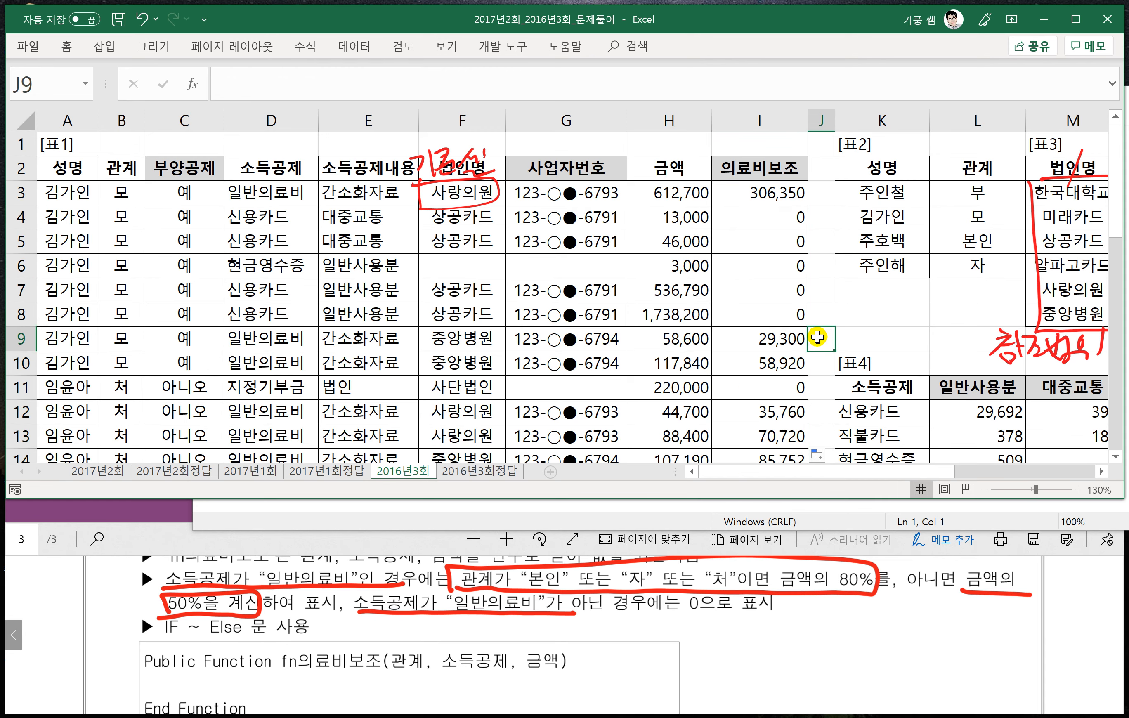